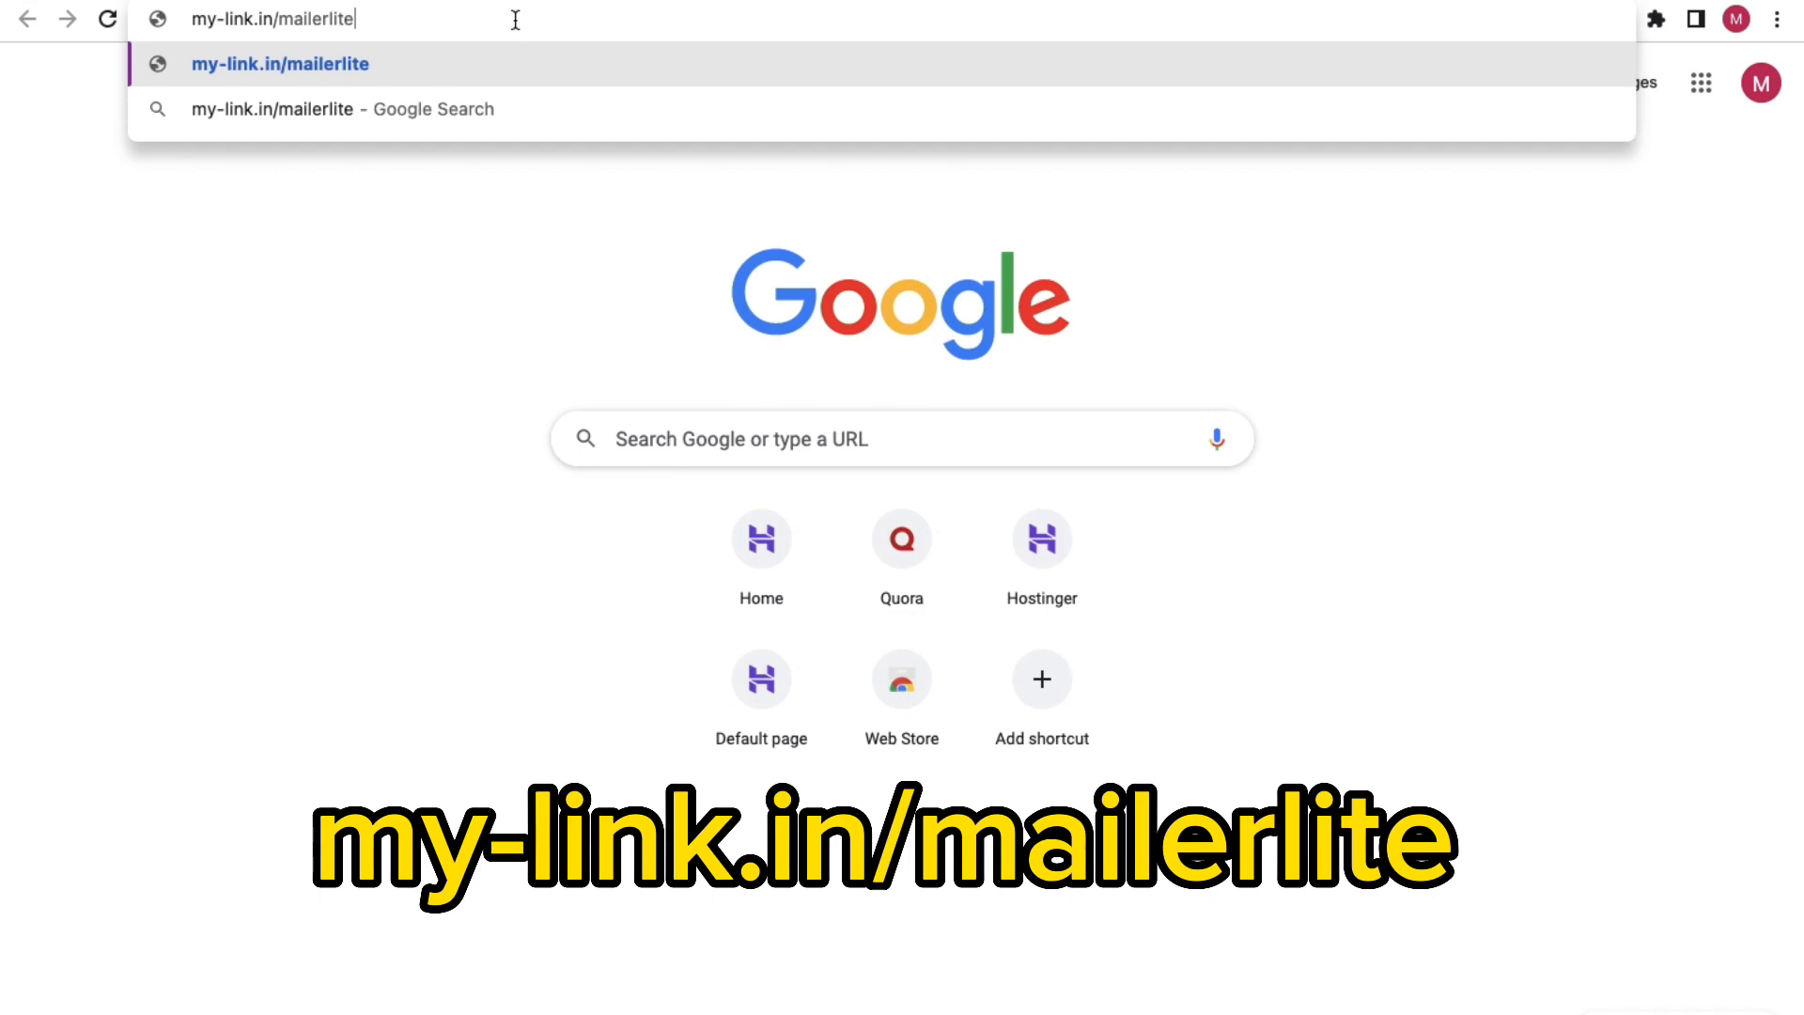
Step: Follow the shortened link to mailerlite.com and scroll briefly through the home page
key(Return)
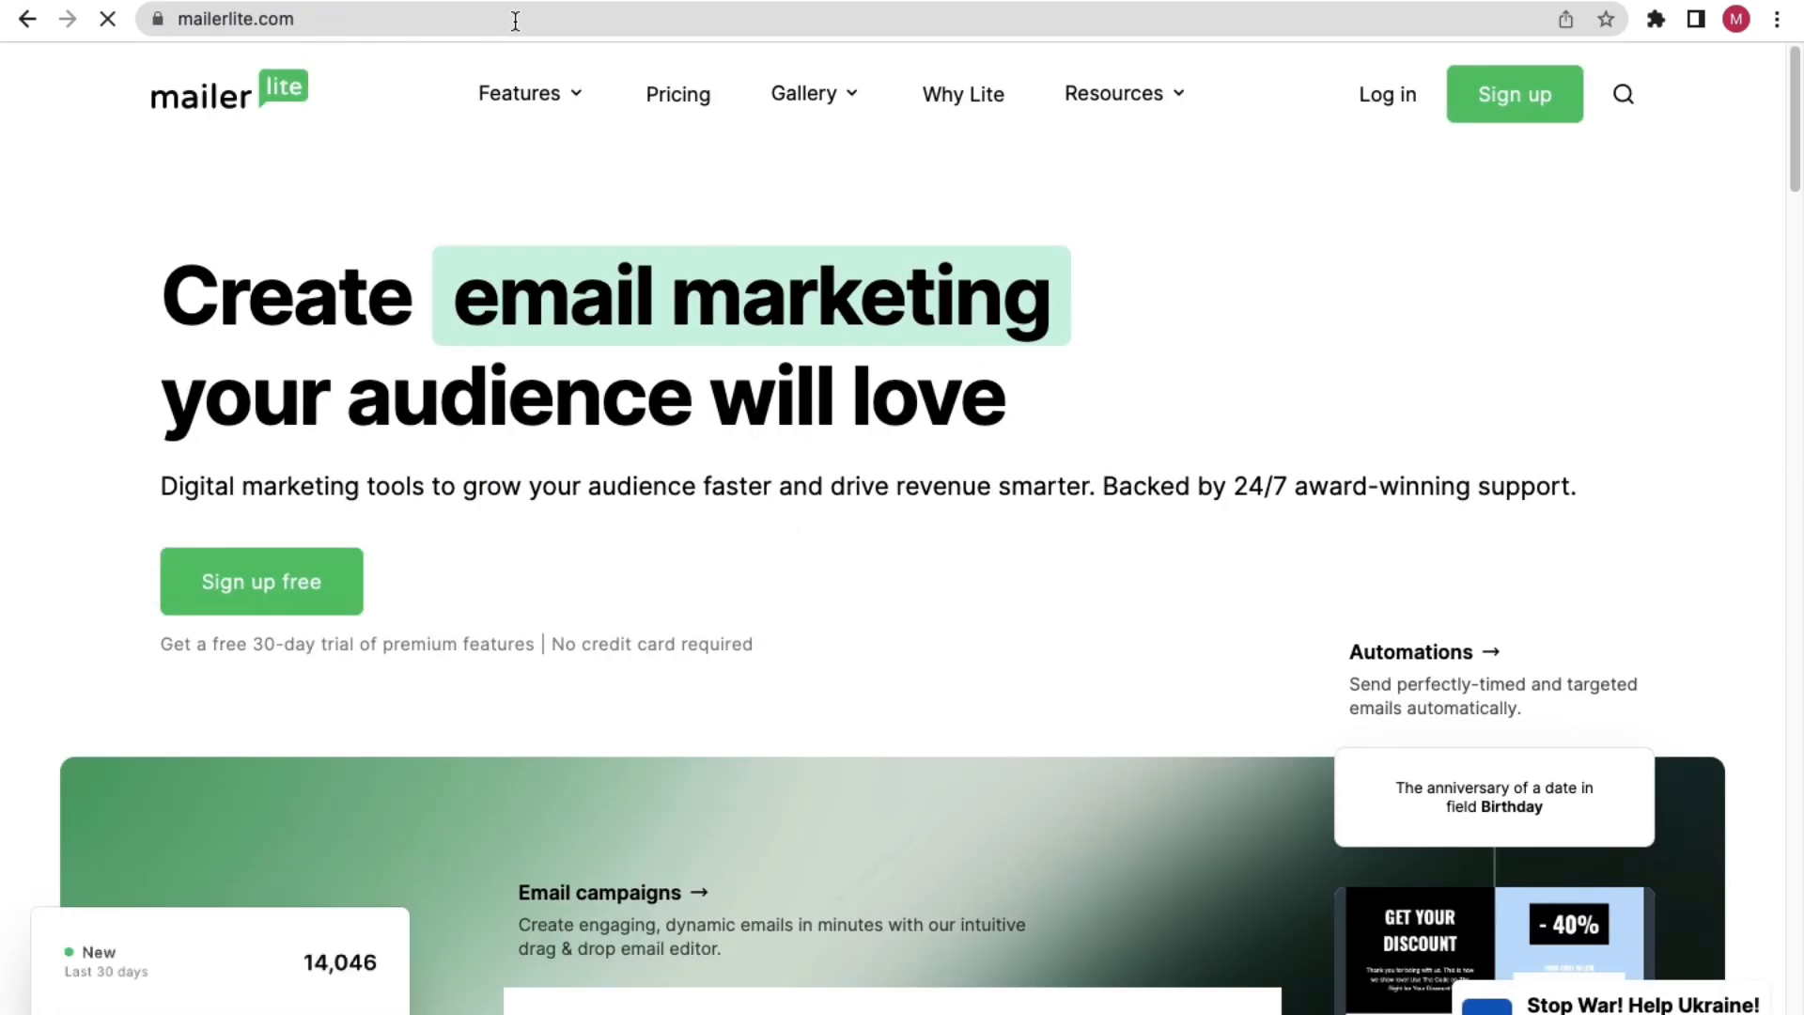
scroll(730, 560, down, 2)
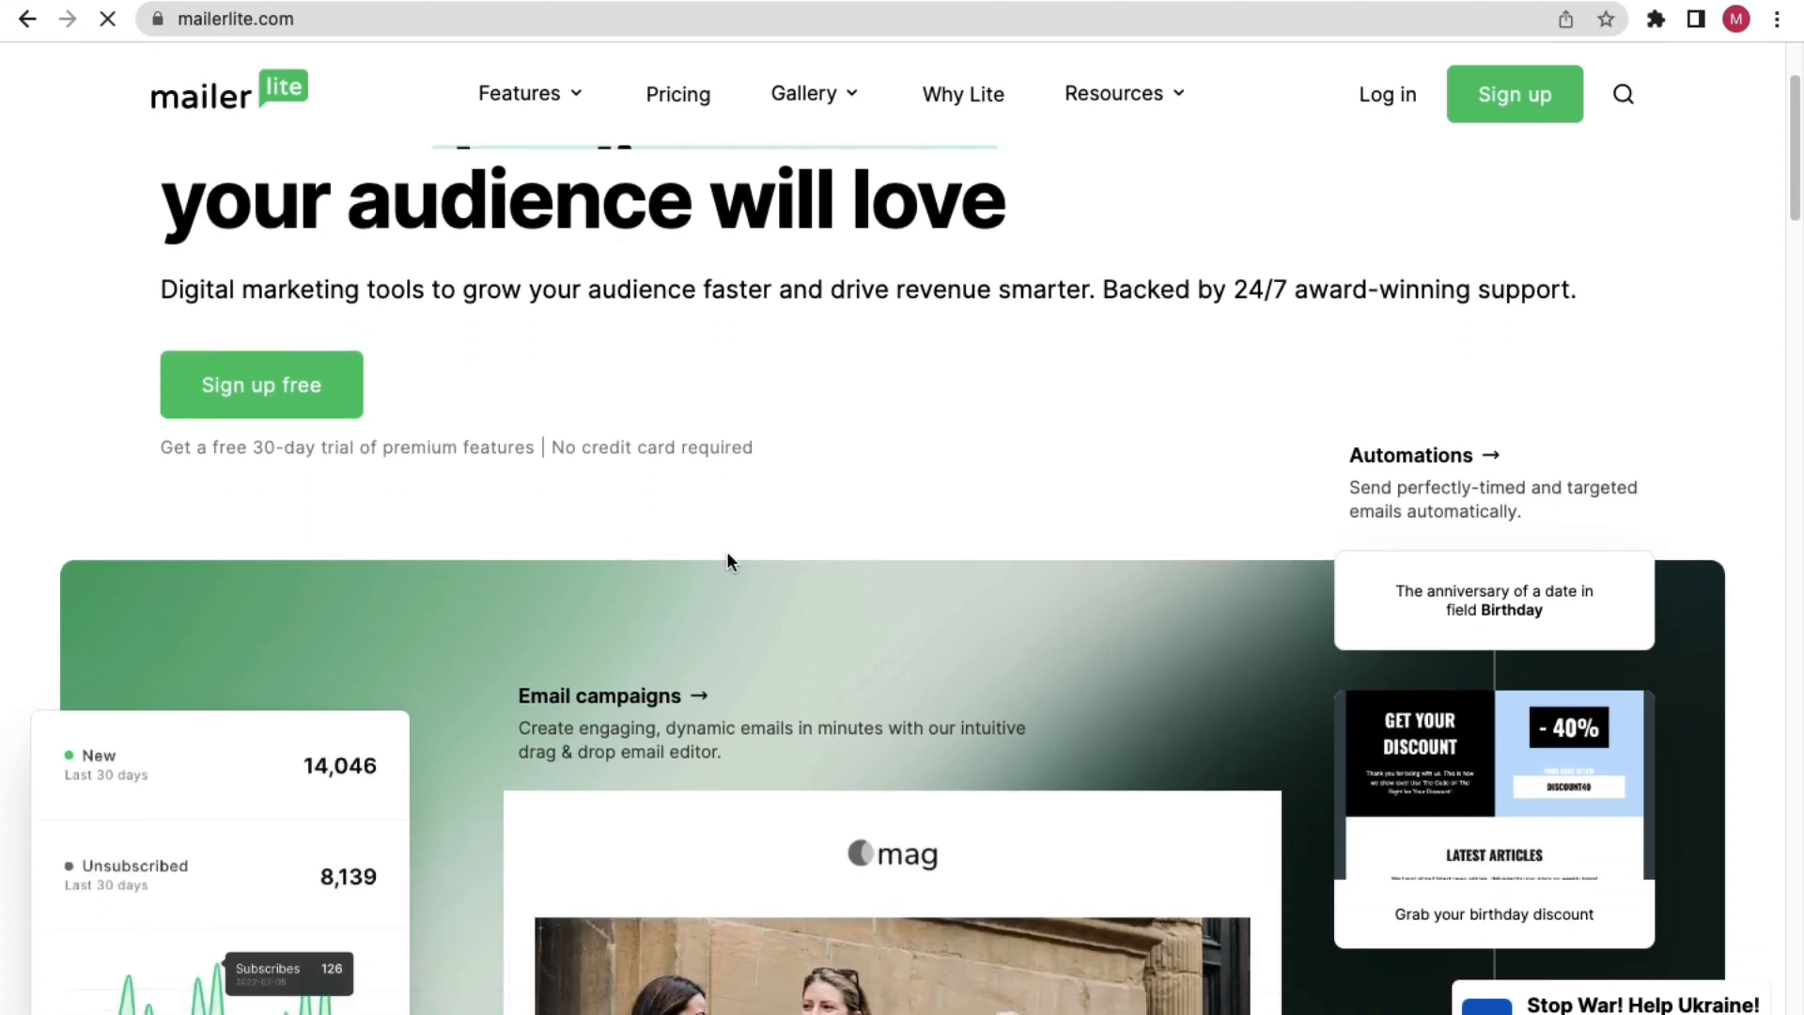
scroll(730, 560, up, 2)
scroll(729, 560, up, 1)
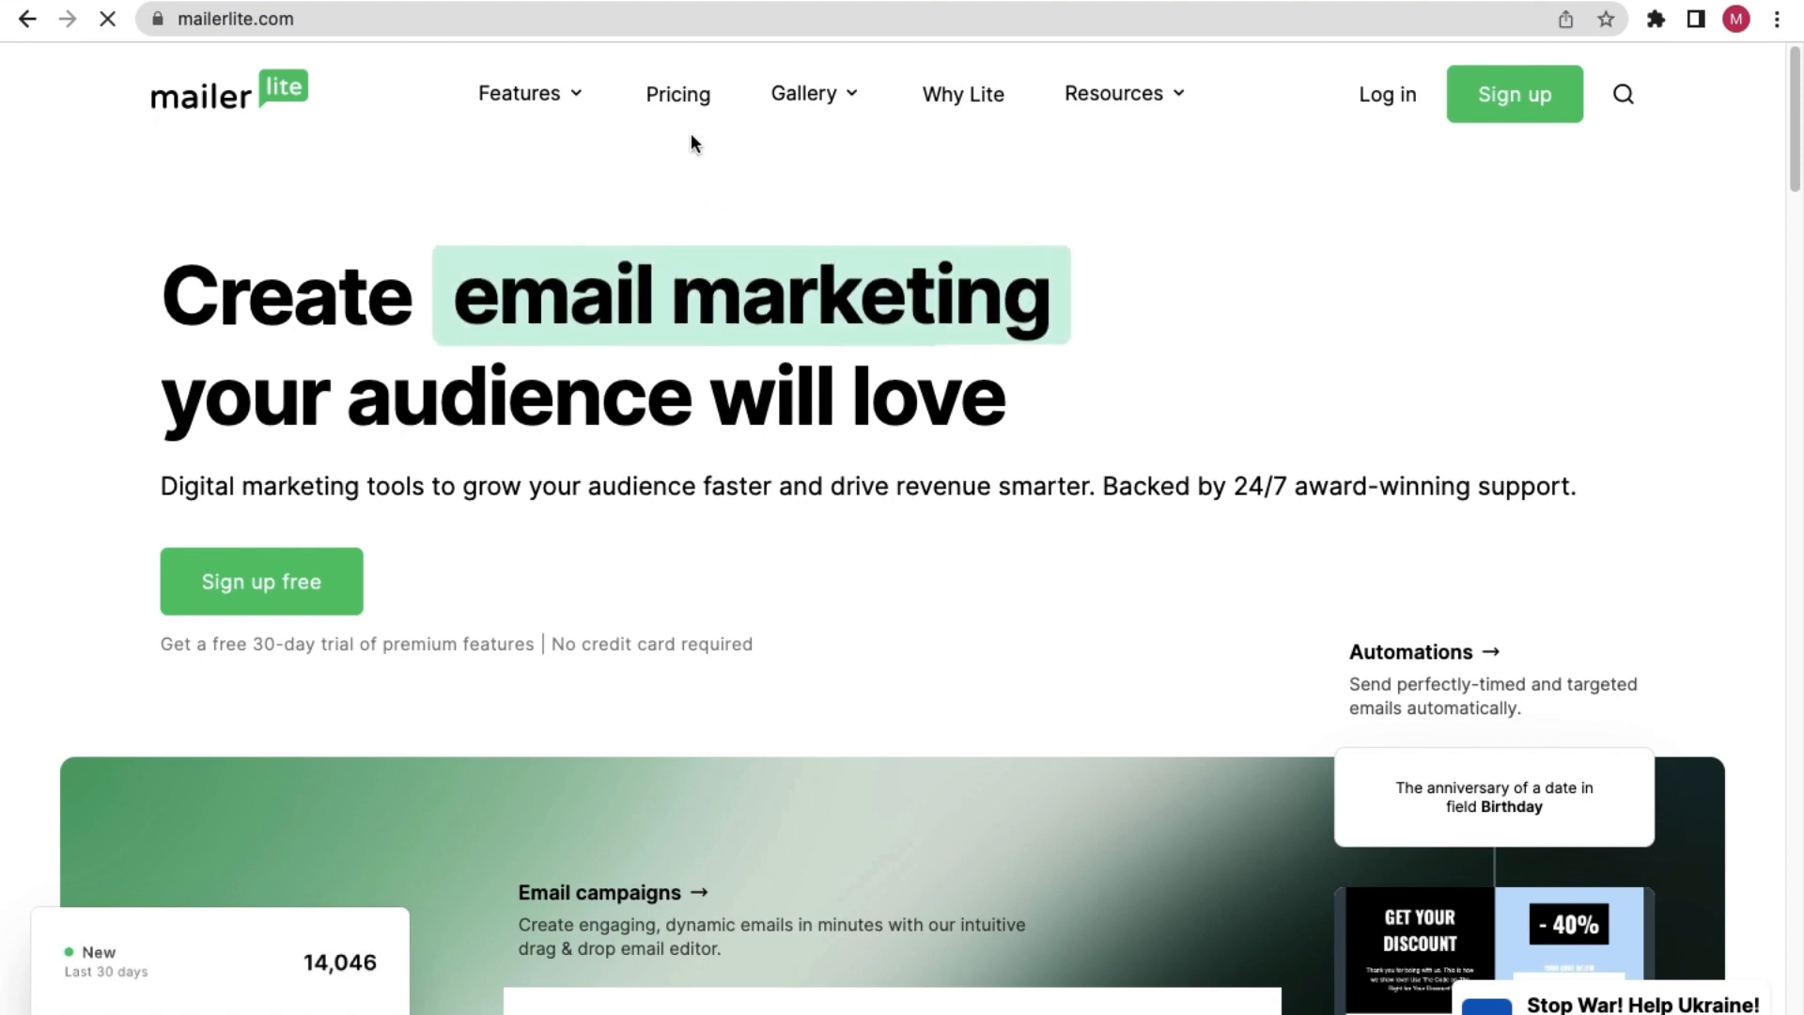
Step: Show the Marketing plans on the mailerlite.com/pricing-b page, with the subscriber slider at 1,000
click(704, 97)
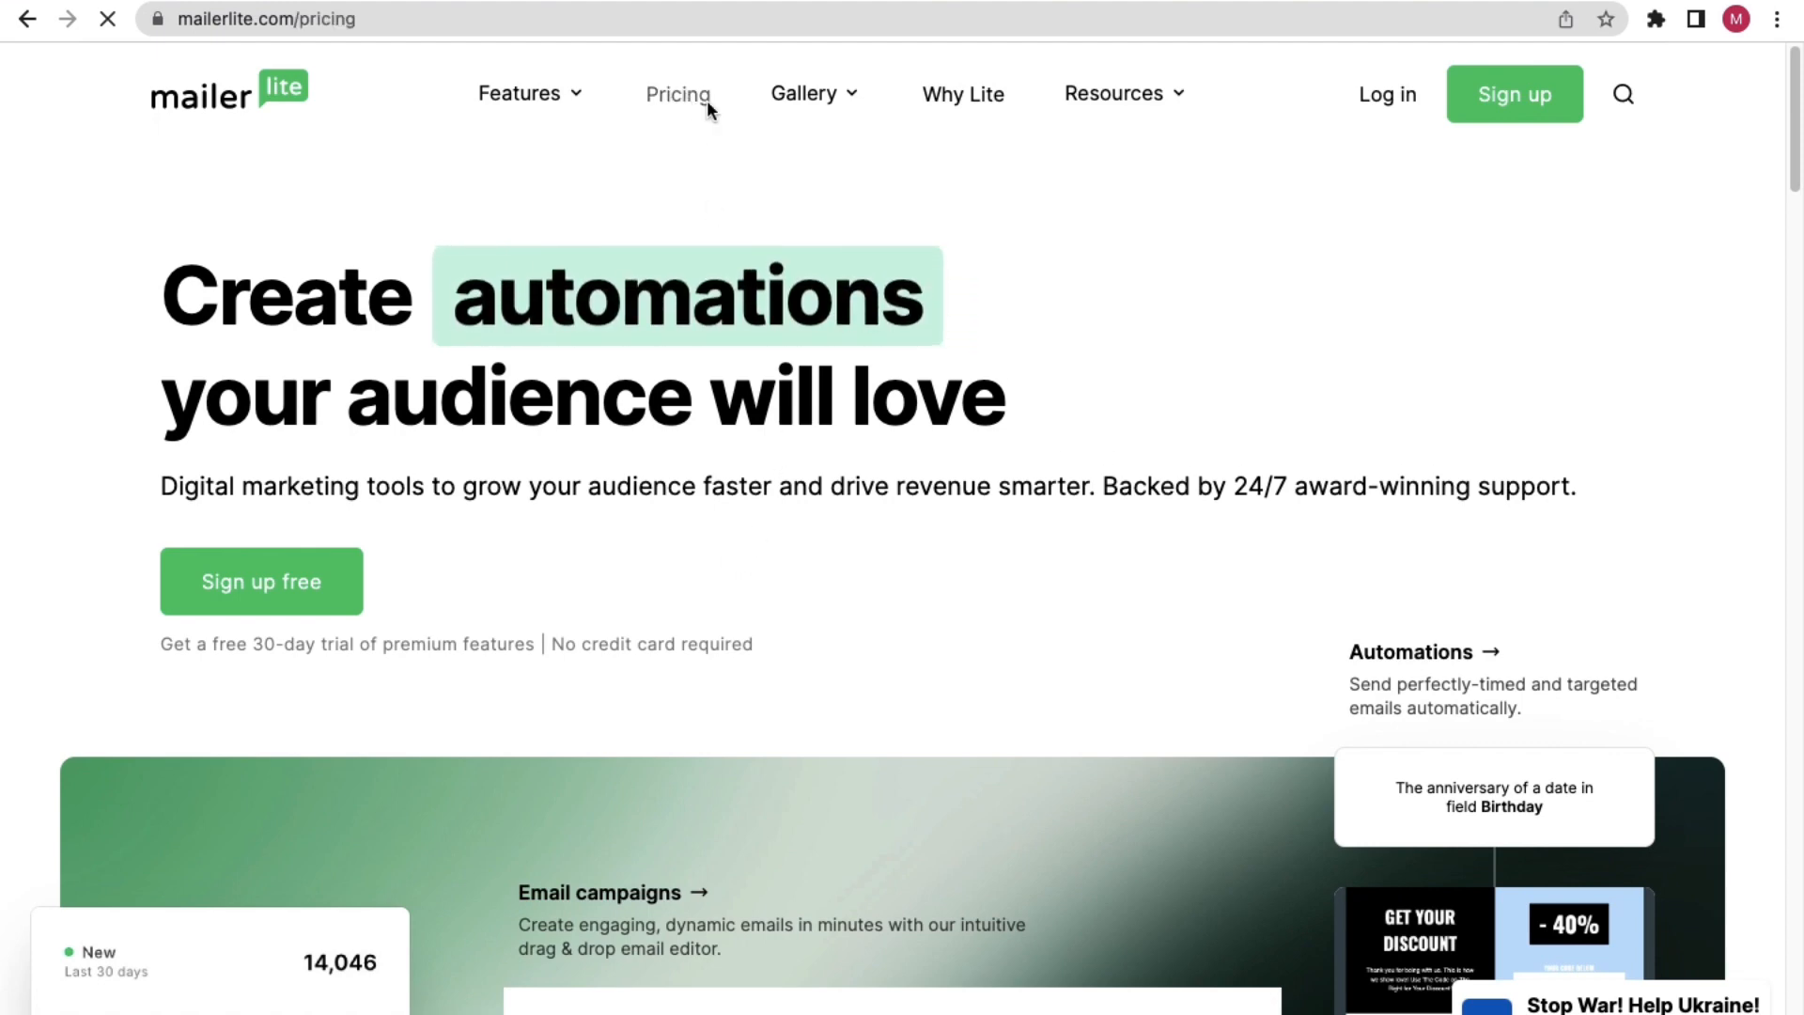
scroll(718, 418, down, 2)
scroll(719, 421, up, 1)
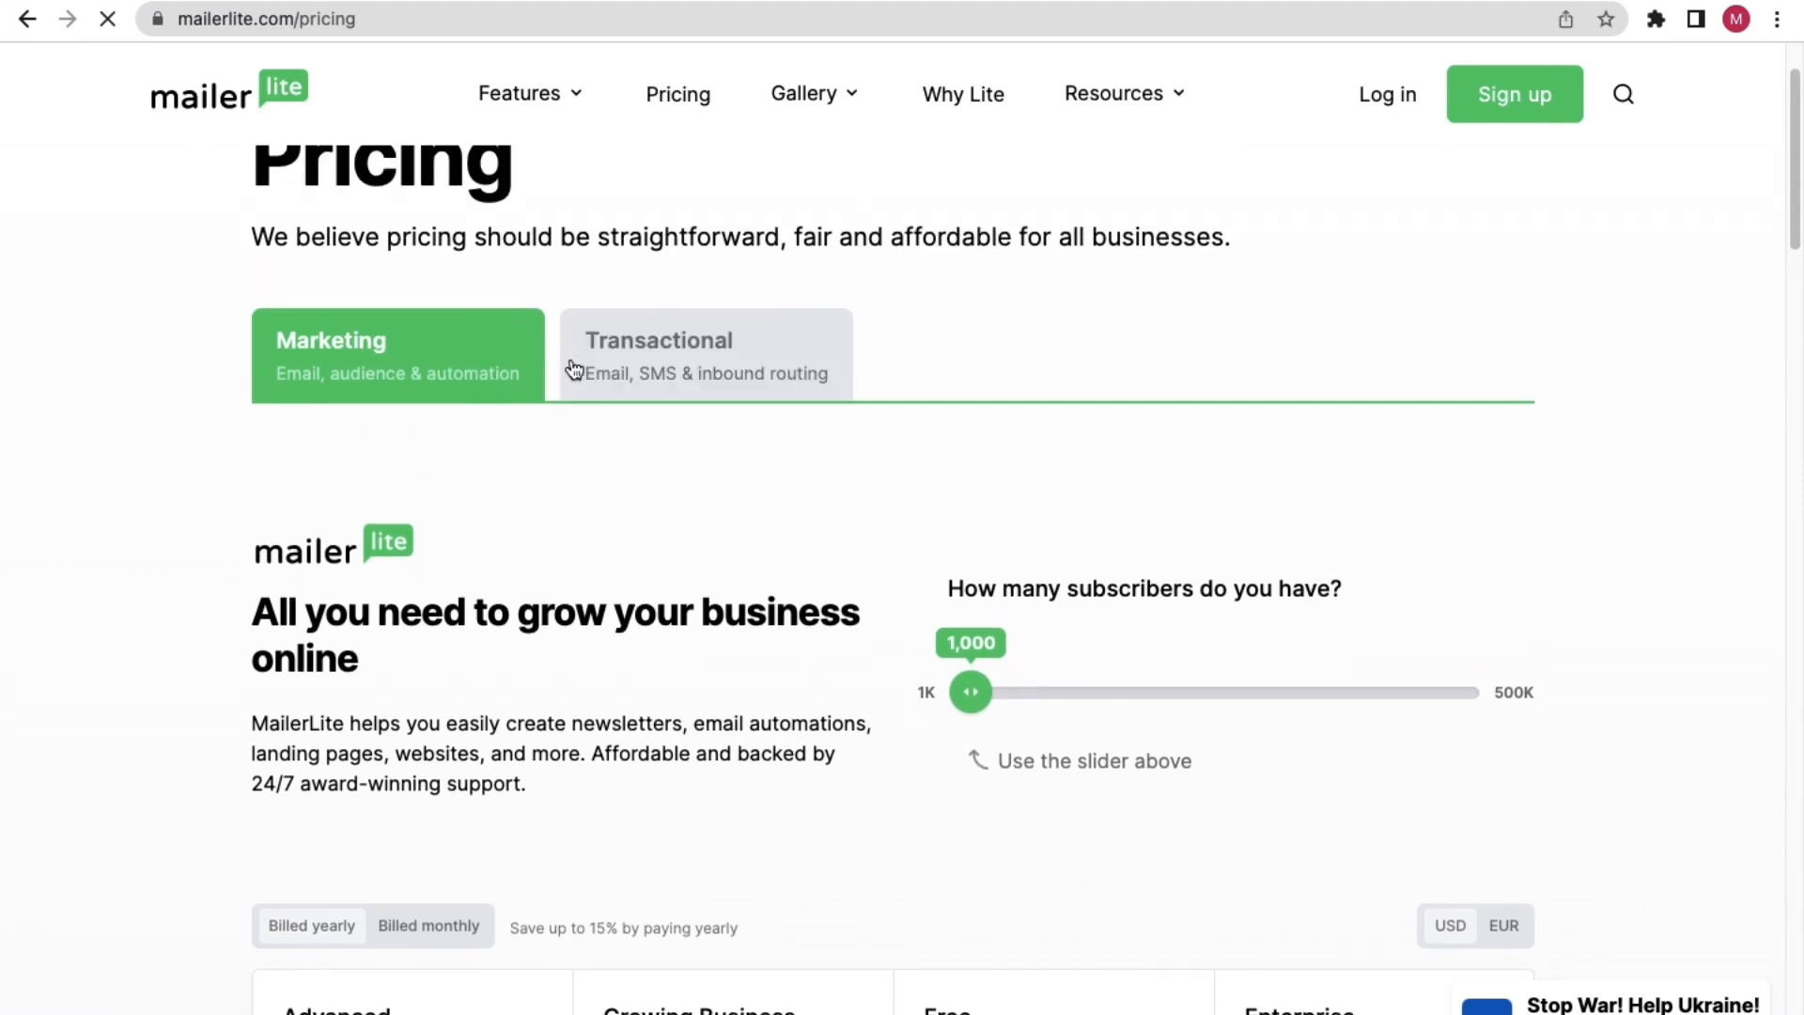
click(649, 368)
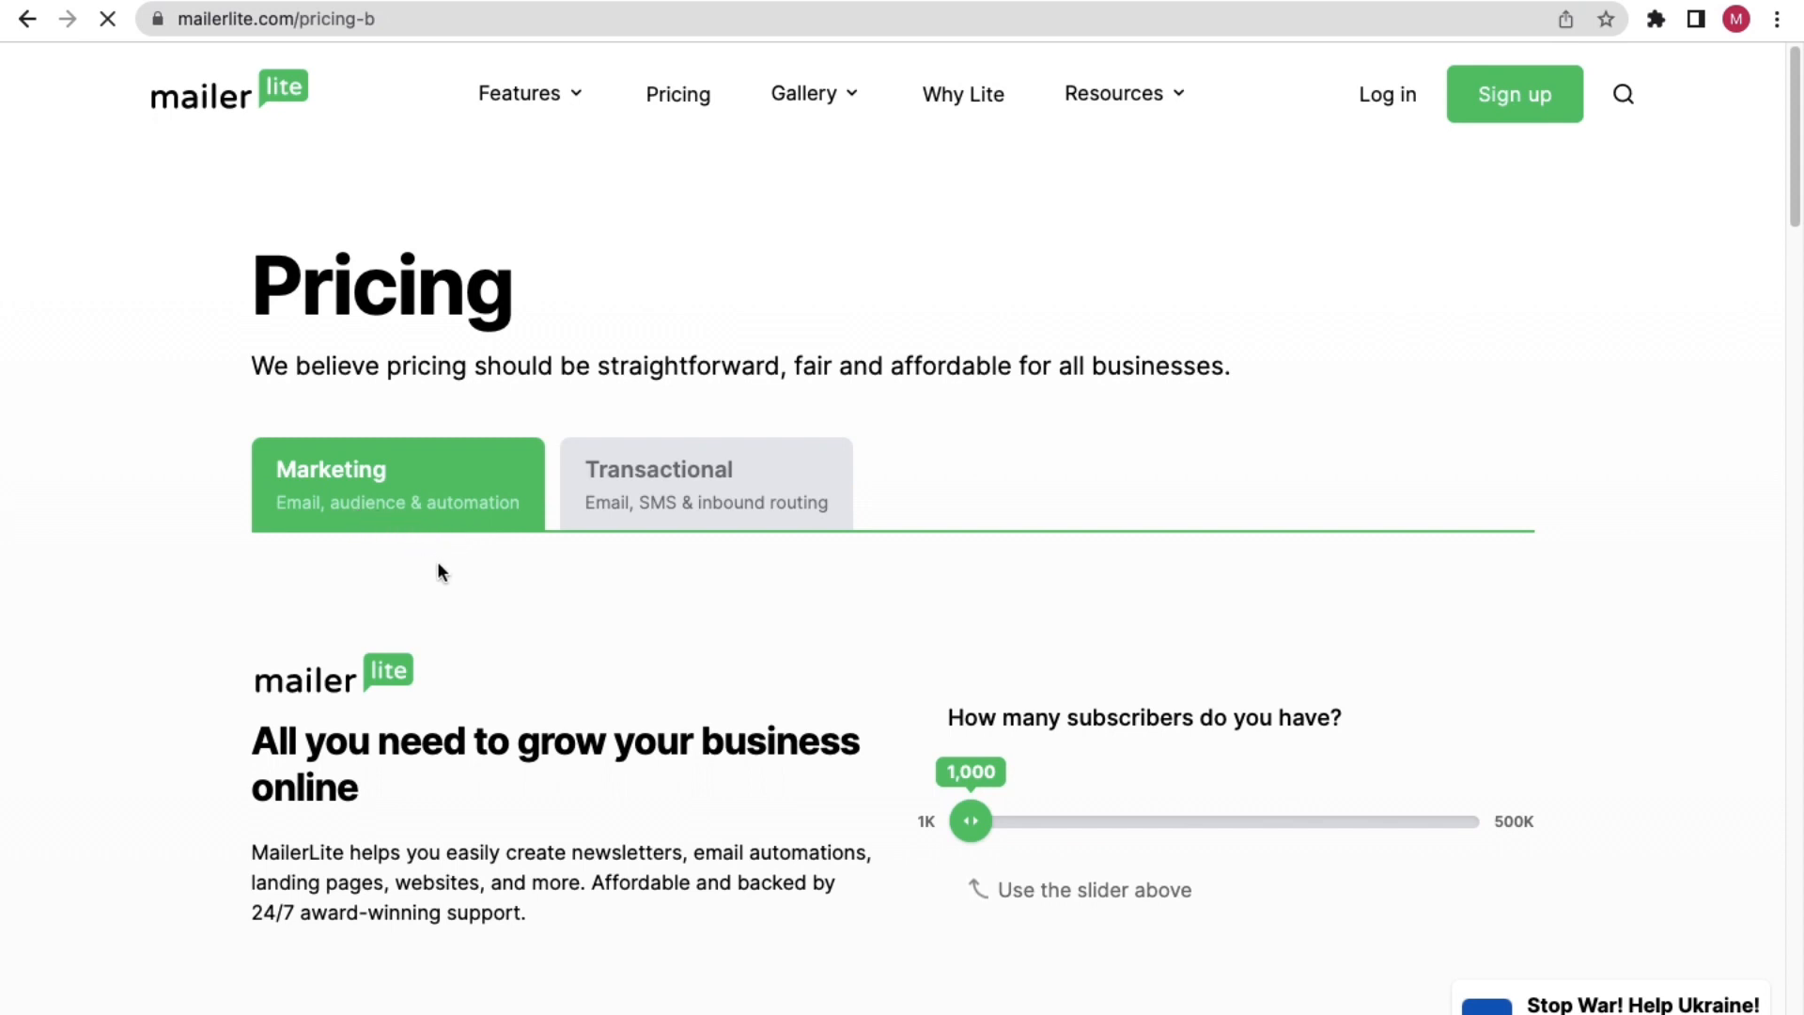
scroll(442, 583, down, 4)
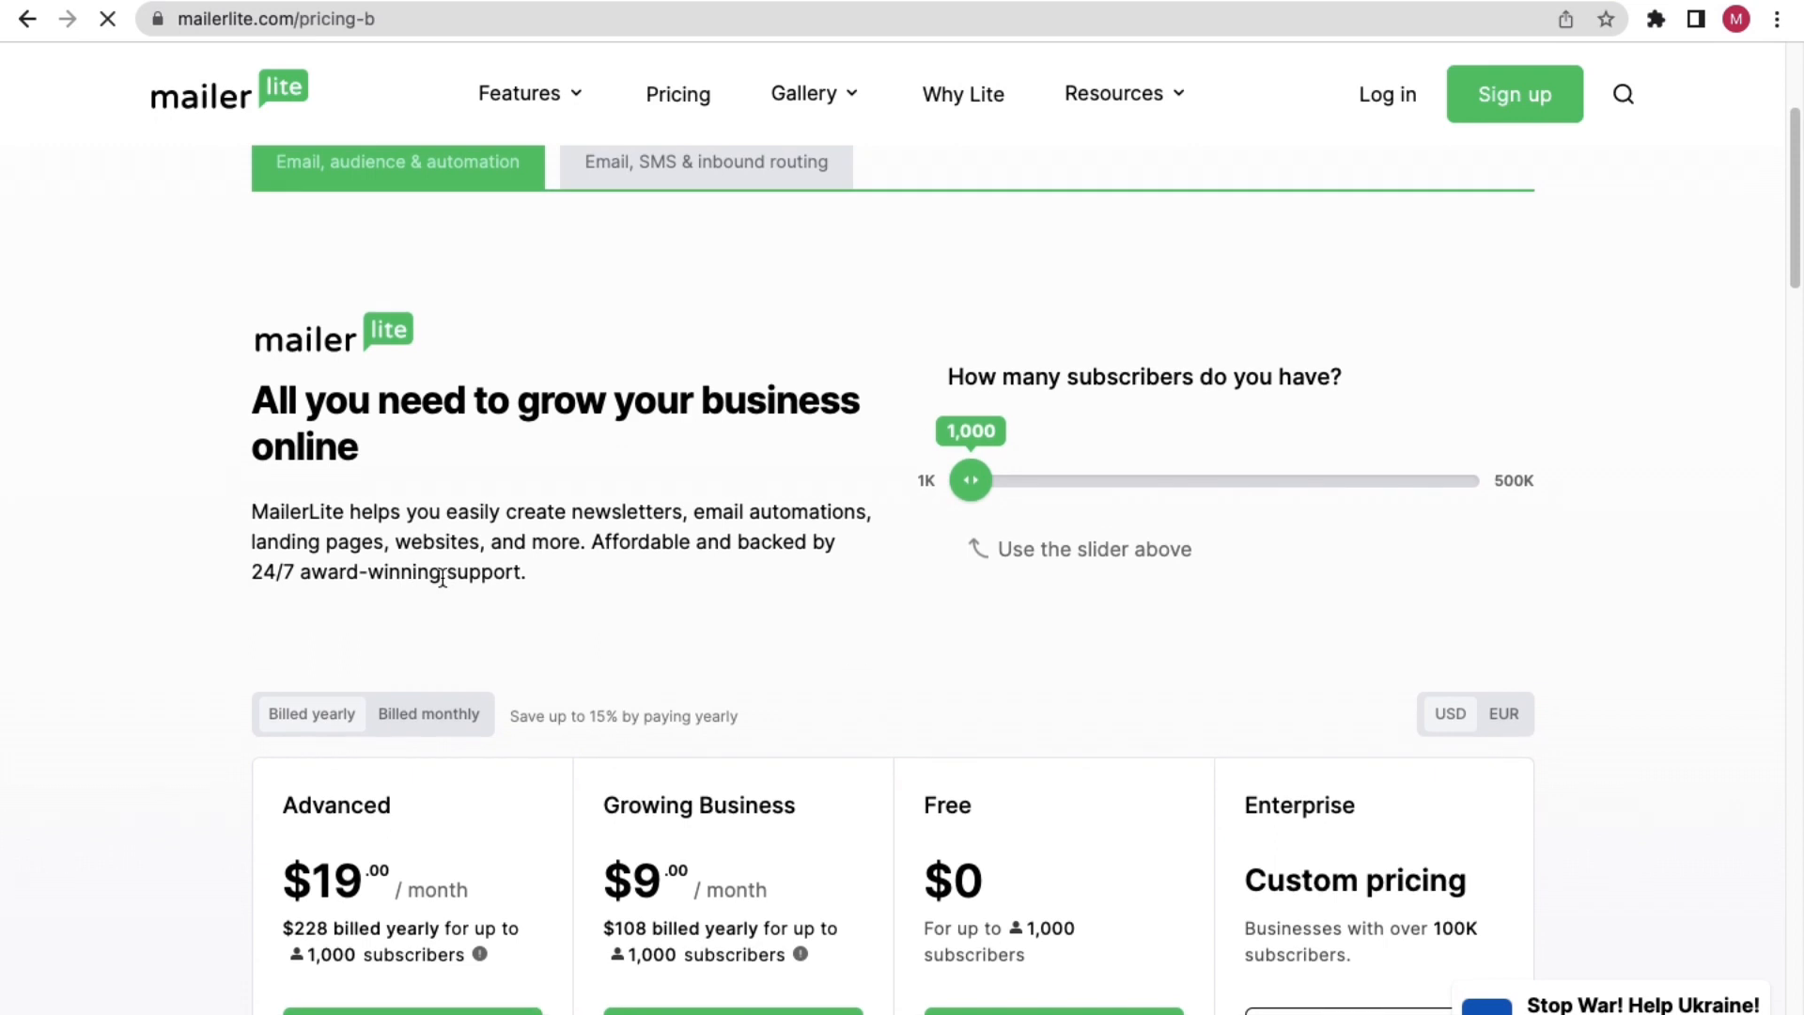
scroll(442, 578, down, 3)
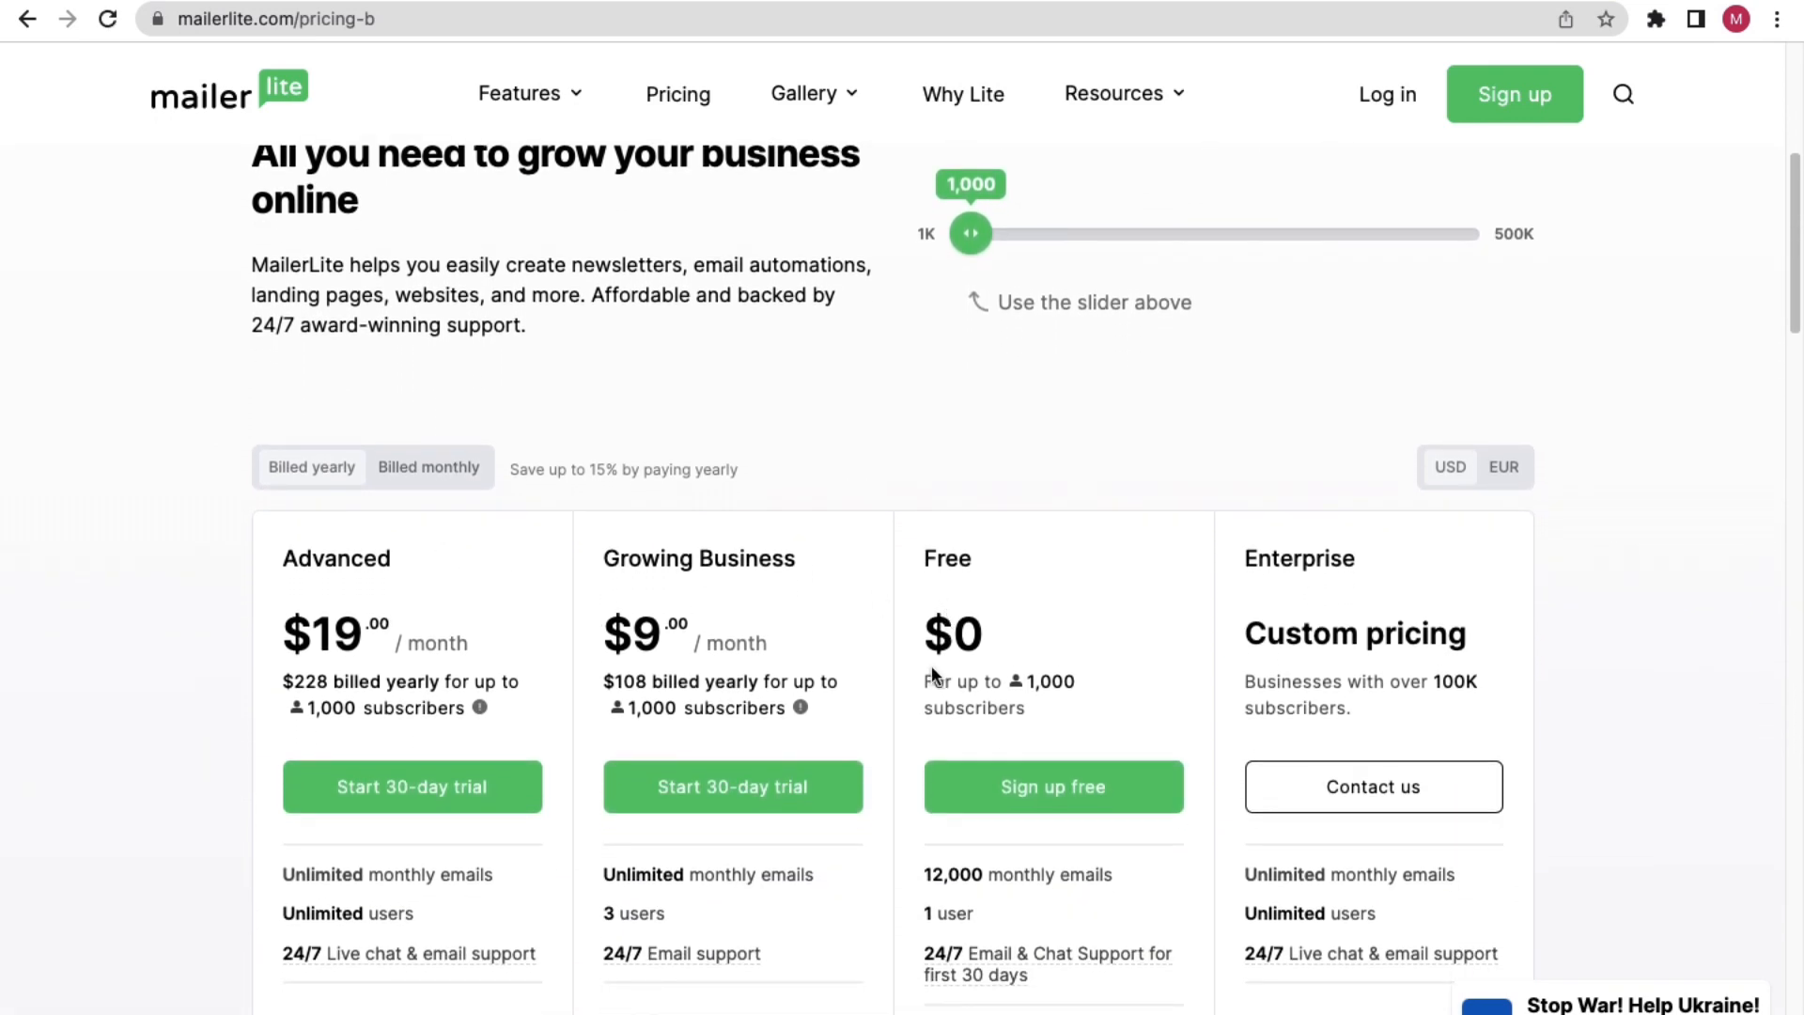
scroll(933, 665, down, 1)
scroll(940, 757, down, 1)
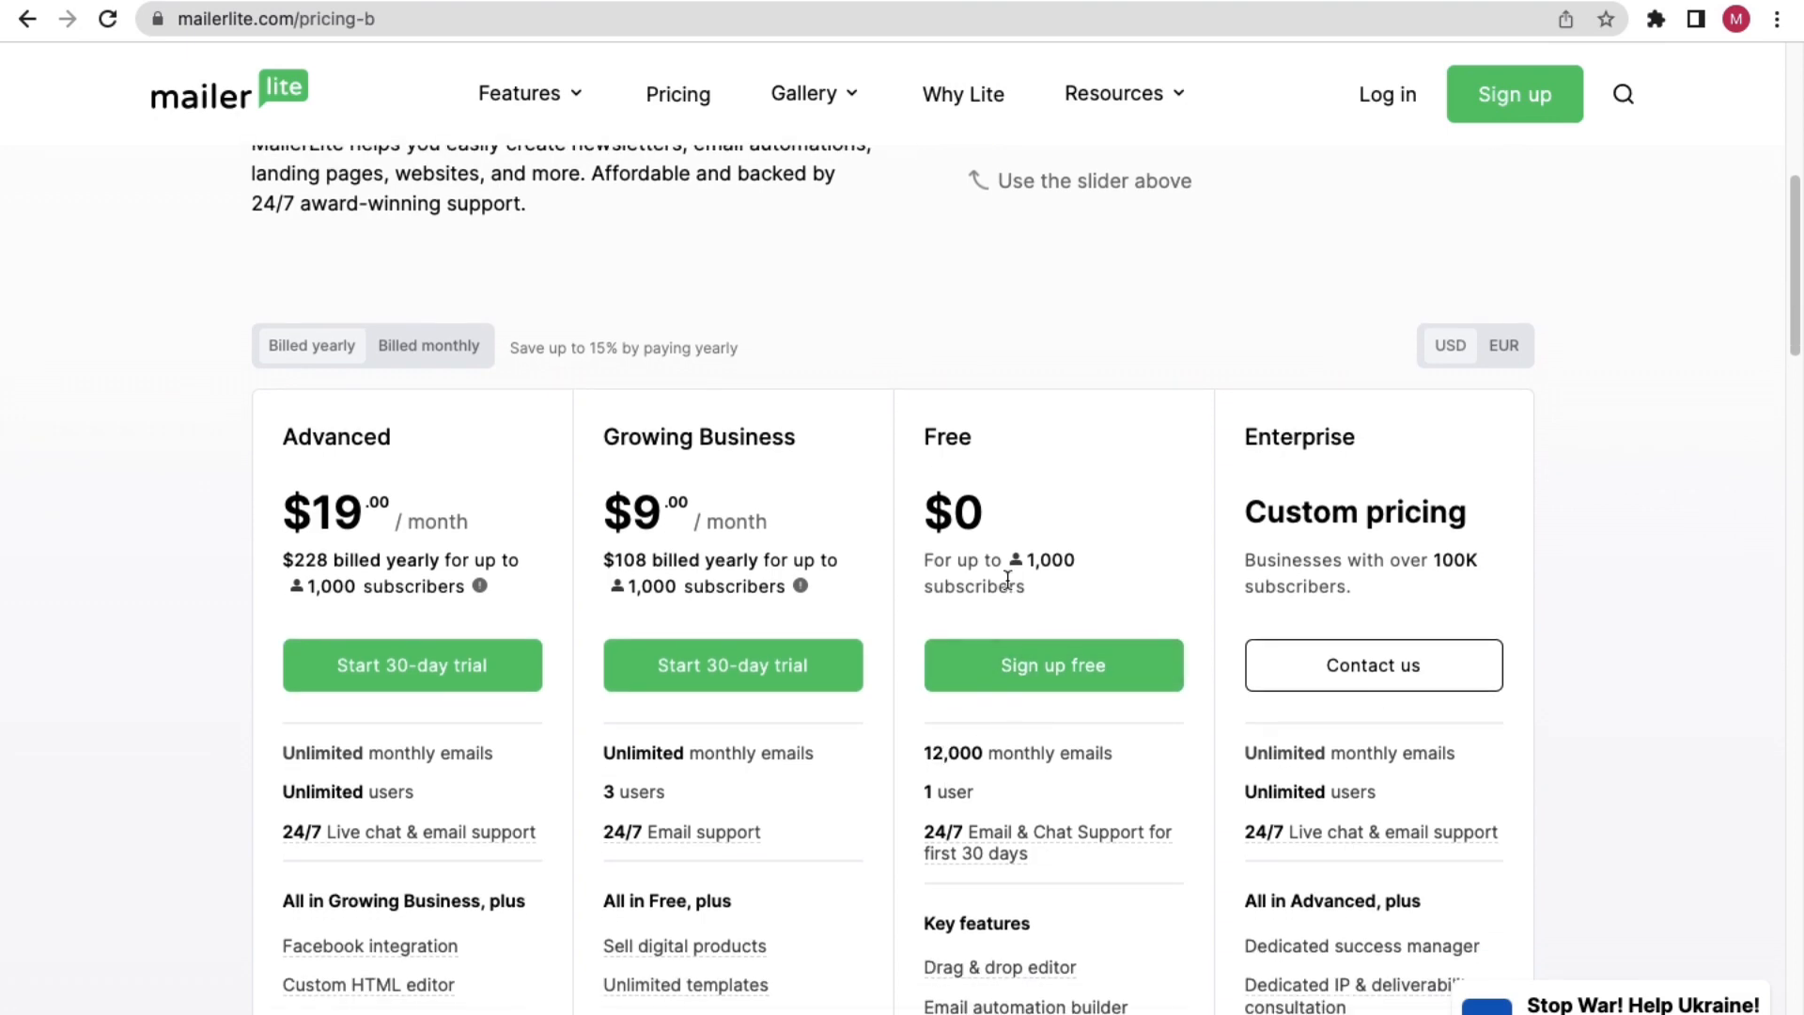
scroll(1035, 573, up, 5)
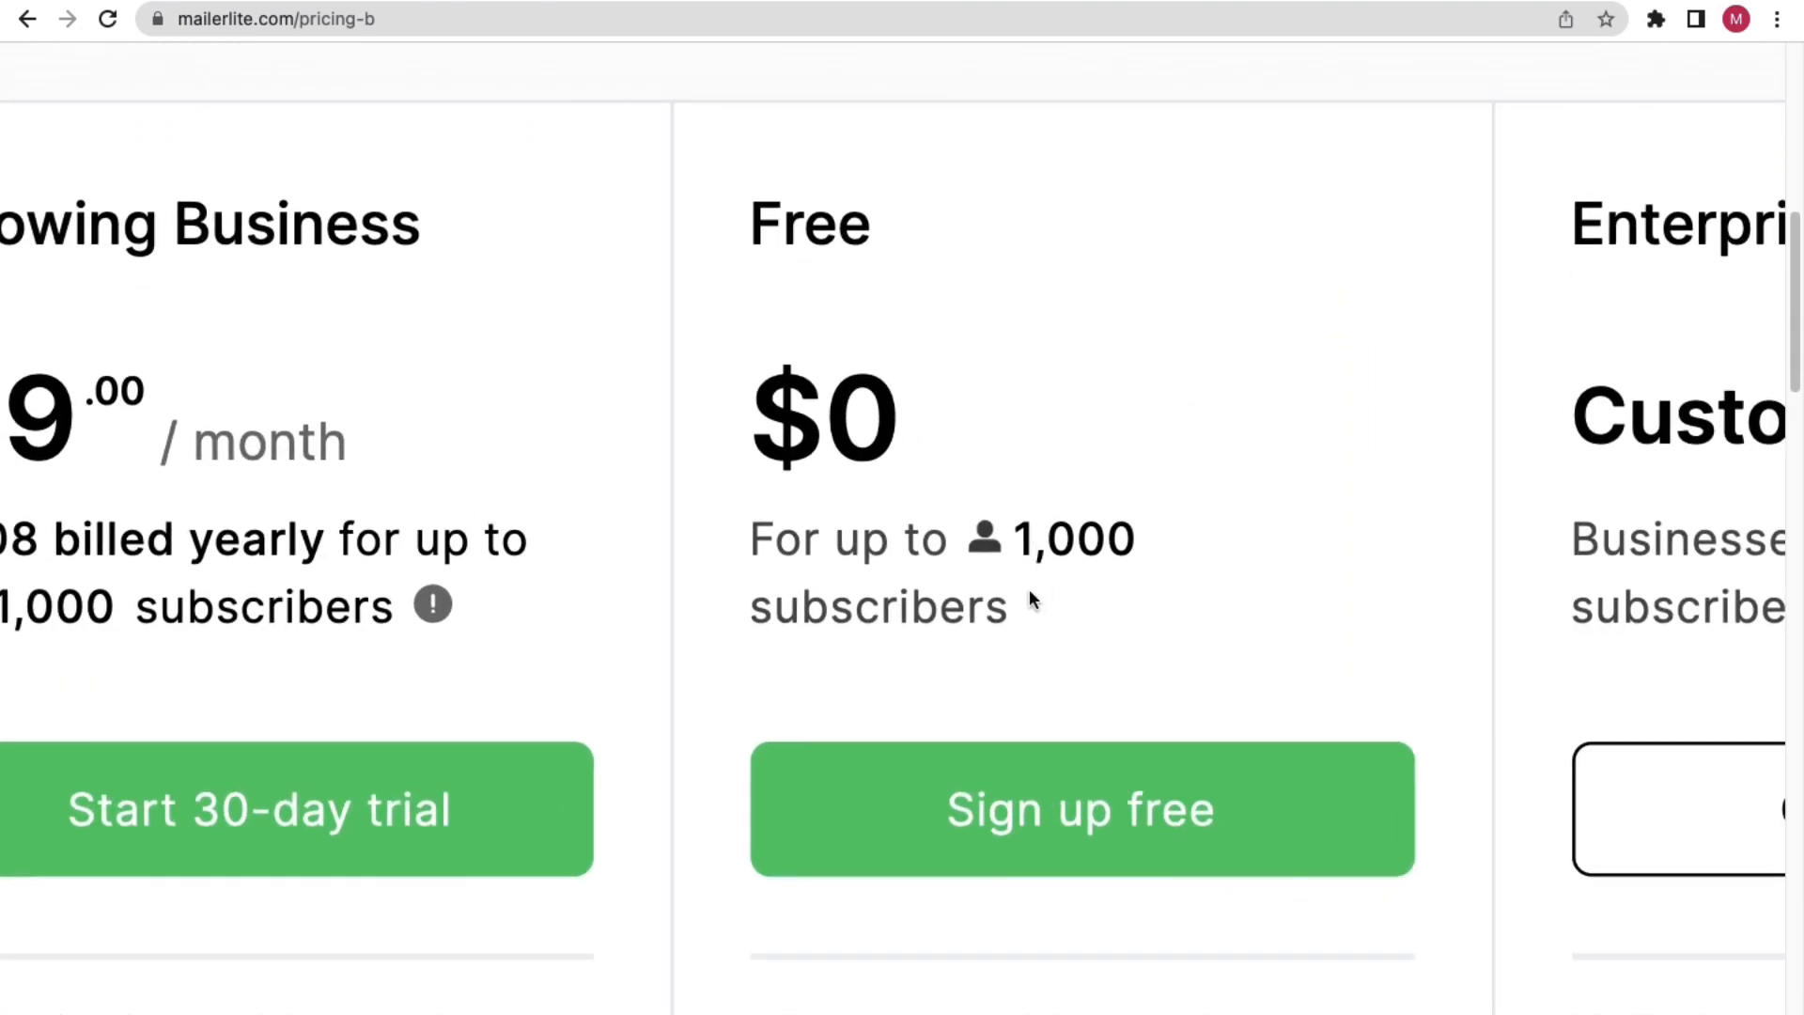
scroll(1030, 589, down, 5)
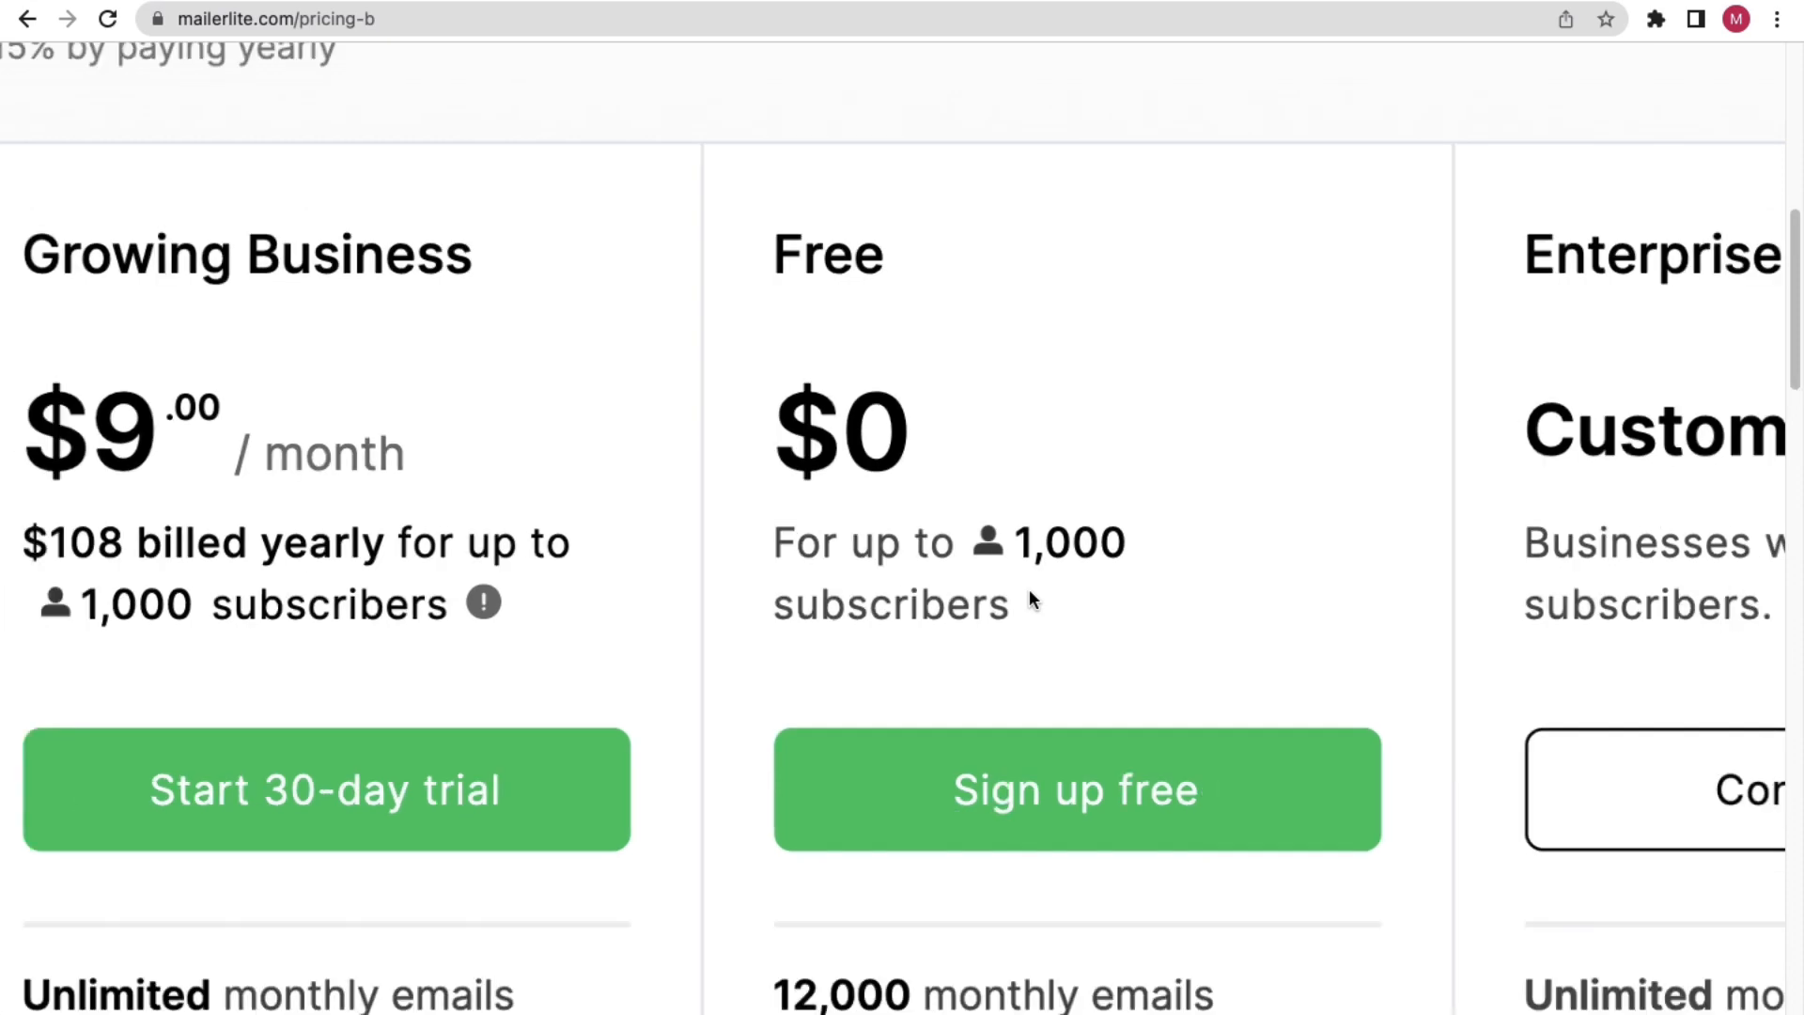
scroll(1015, 846, down, 3)
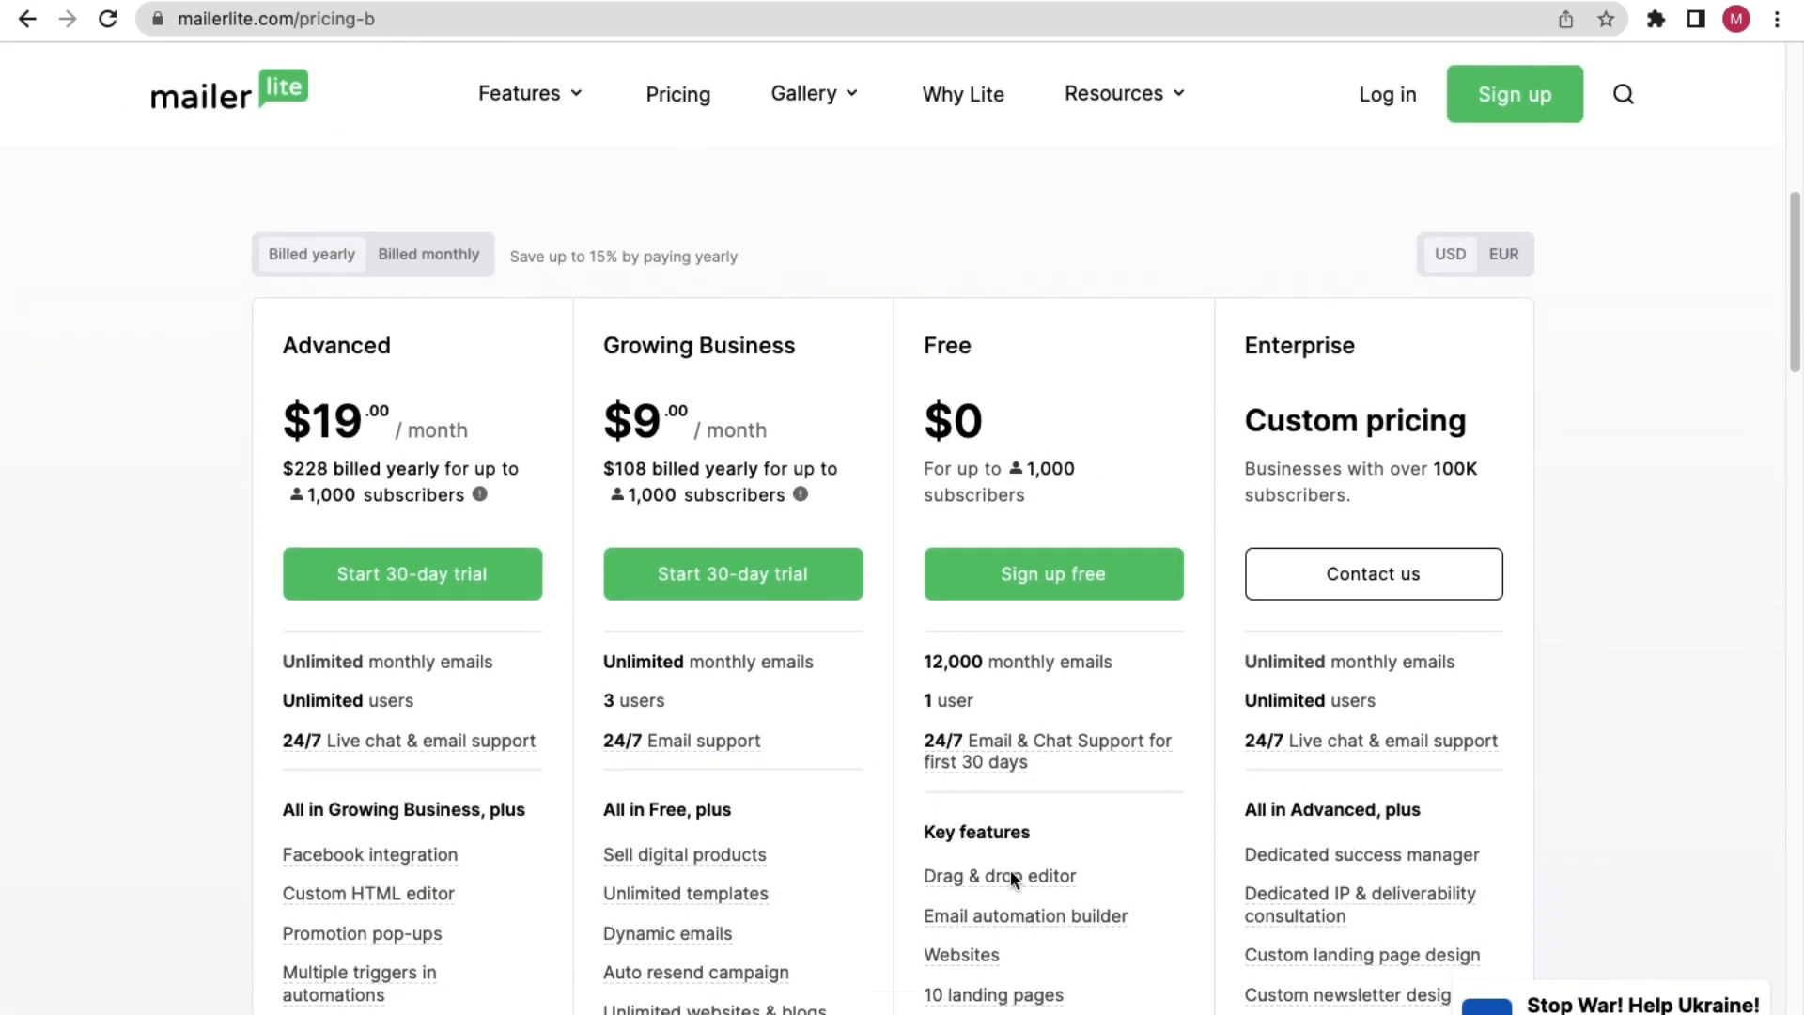
scroll(1010, 940, up, 1)
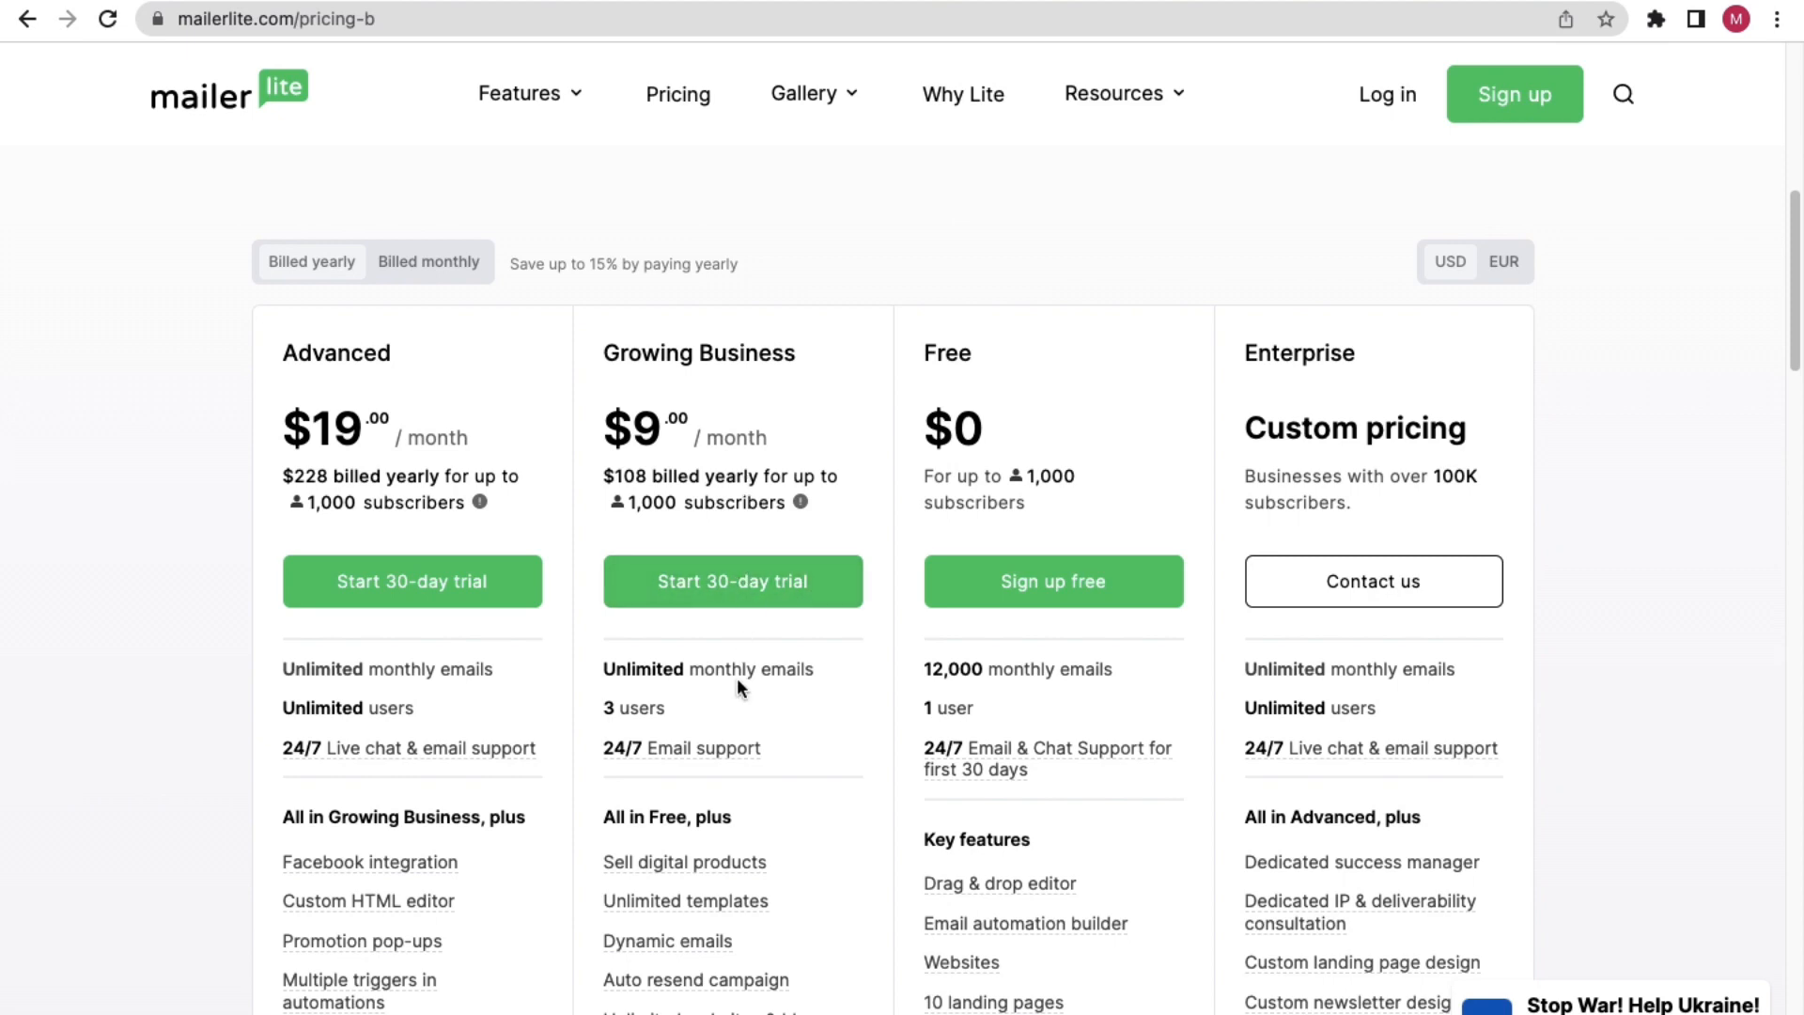
scroll(737, 679, down, 3)
scroll(724, 731, up, 2)
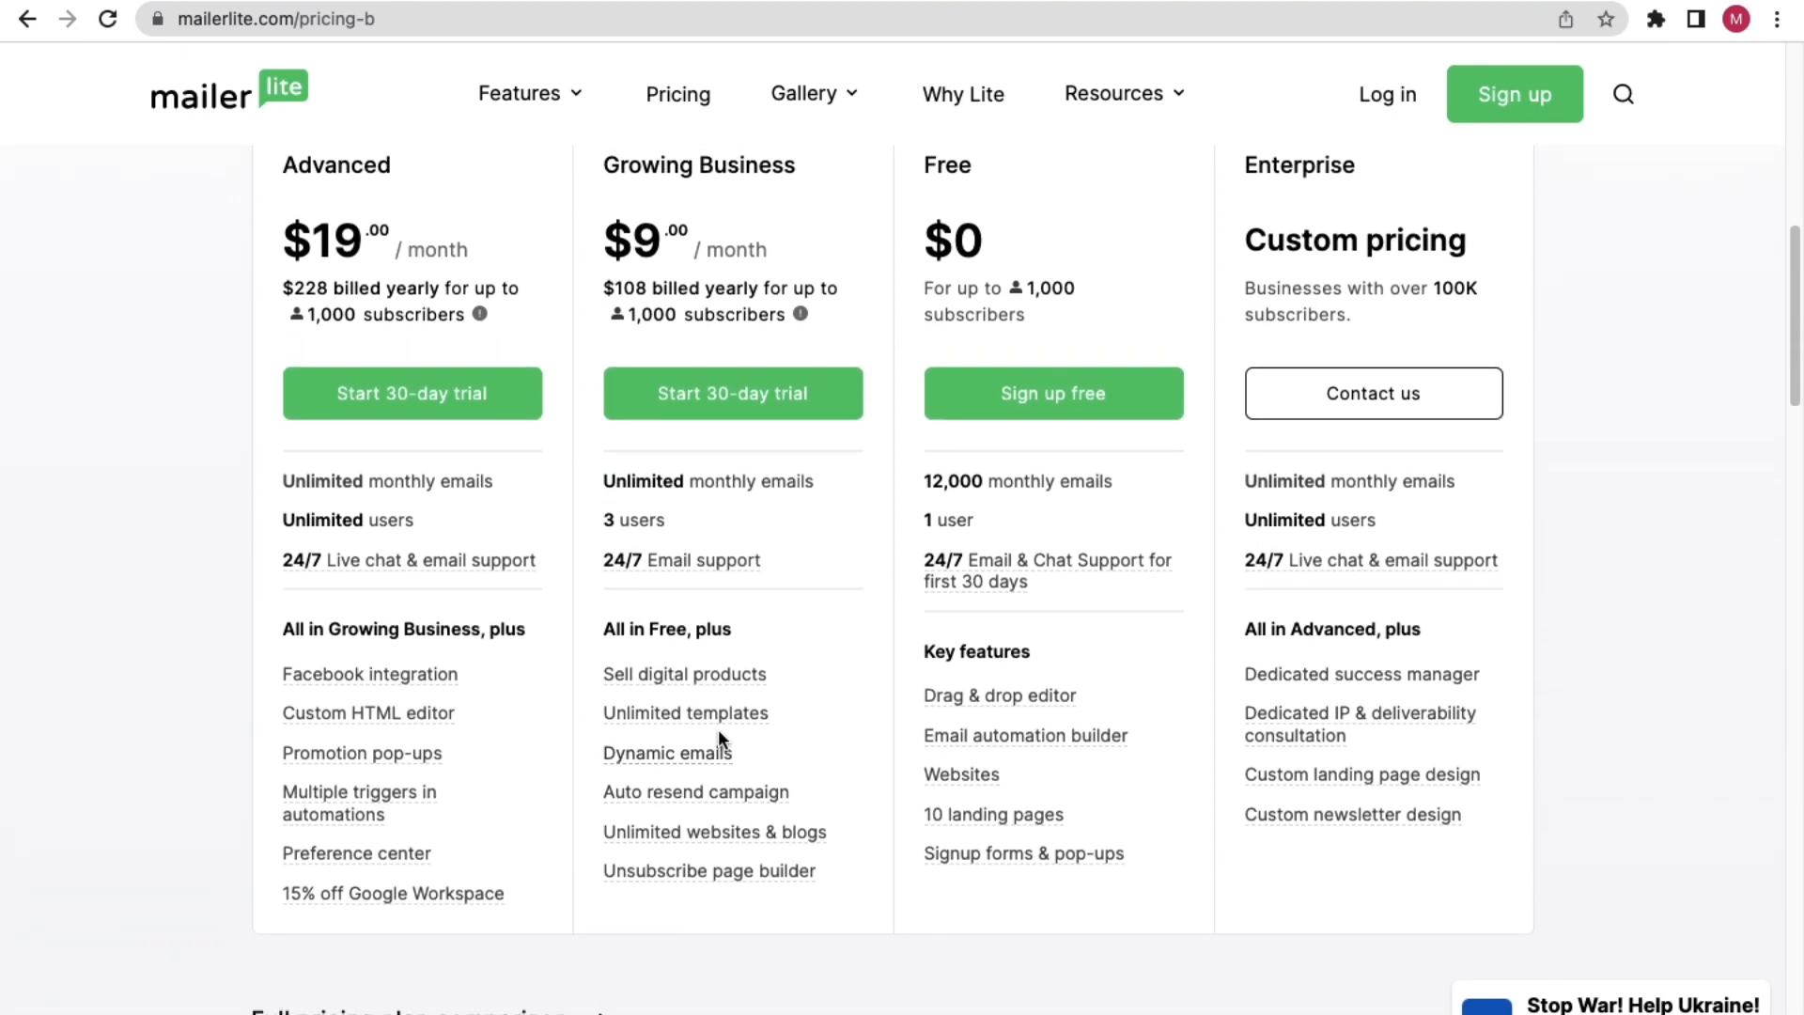
scroll(719, 743, up, 1)
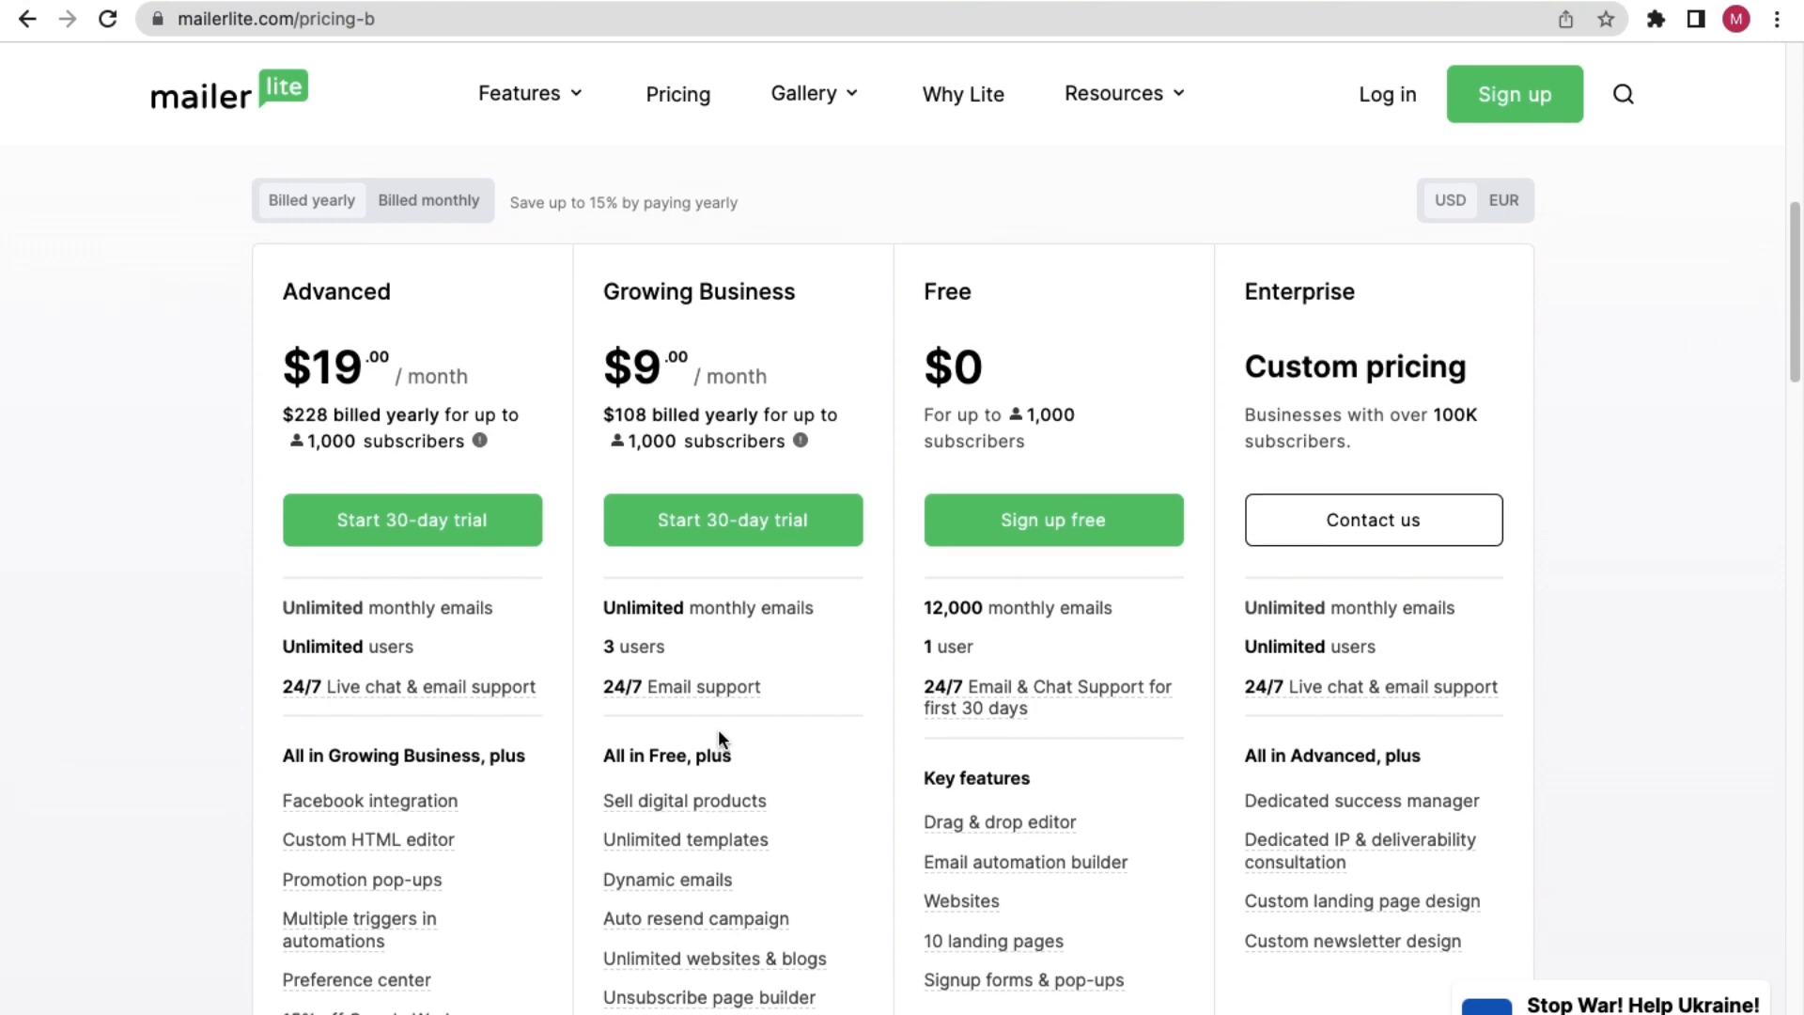
scroll(718, 739, down, 3)
scroll(723, 735, up, 1)
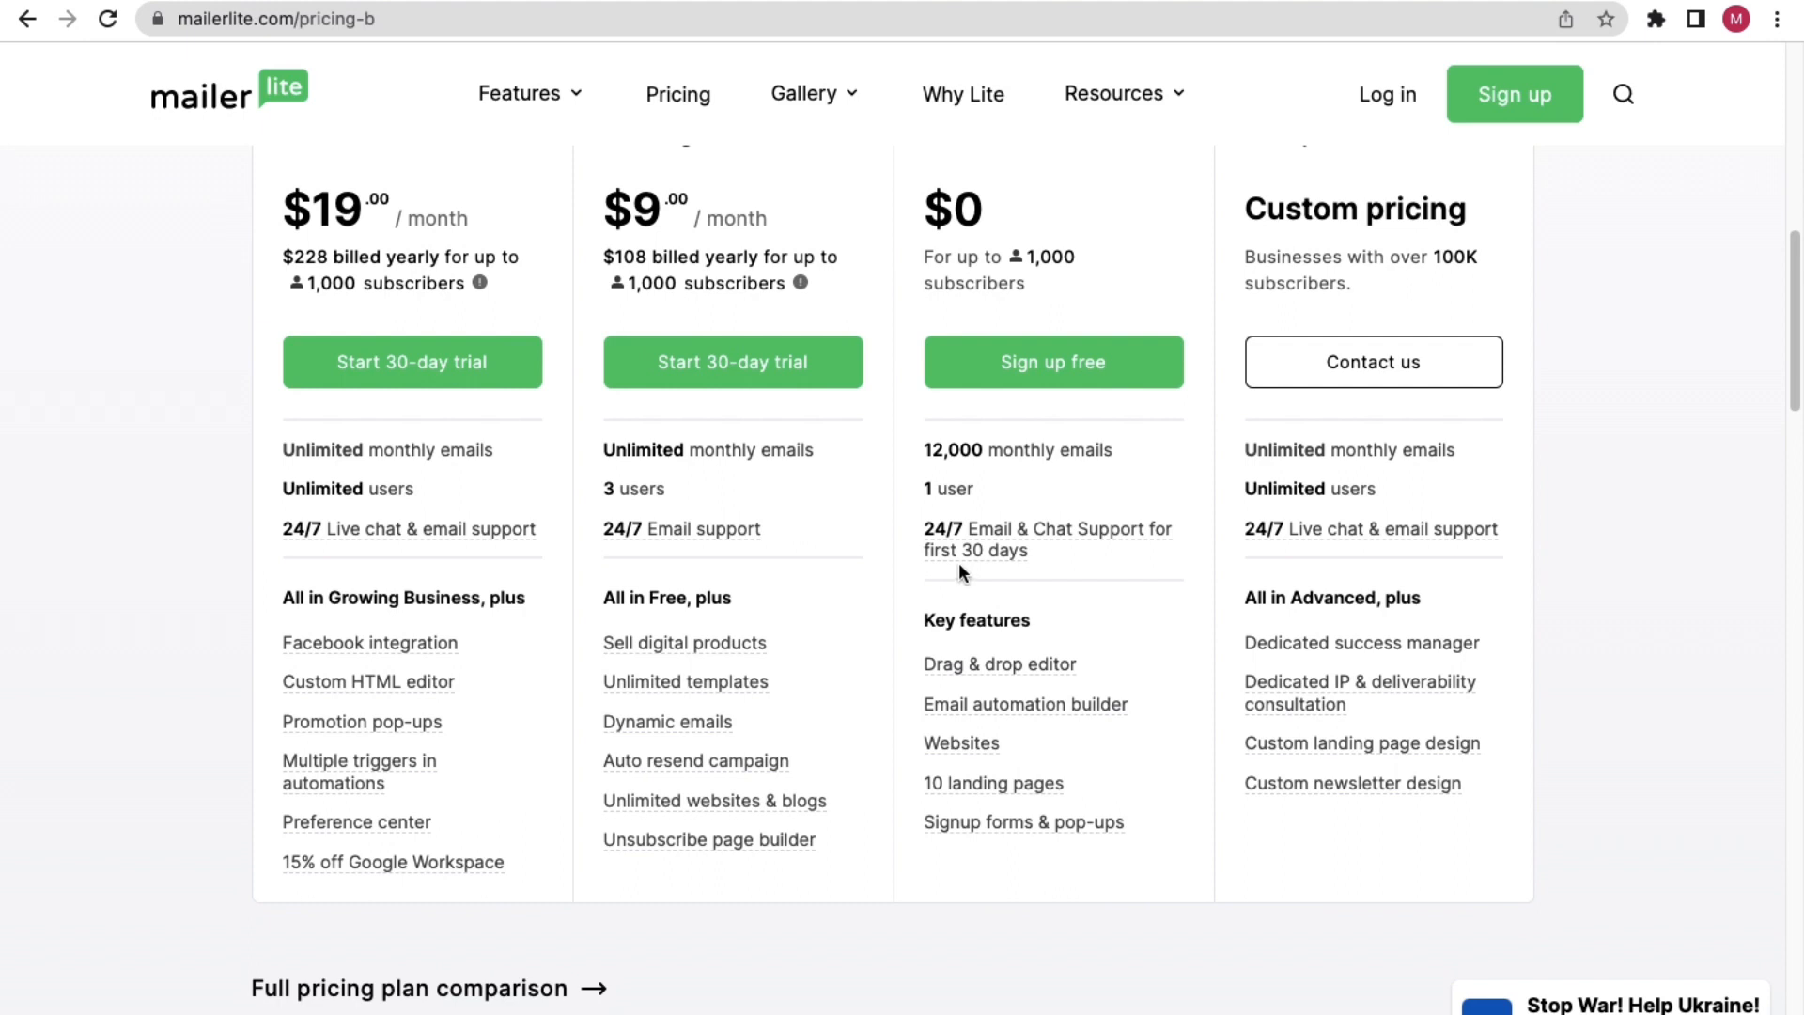
scroll(959, 562, up, 1)
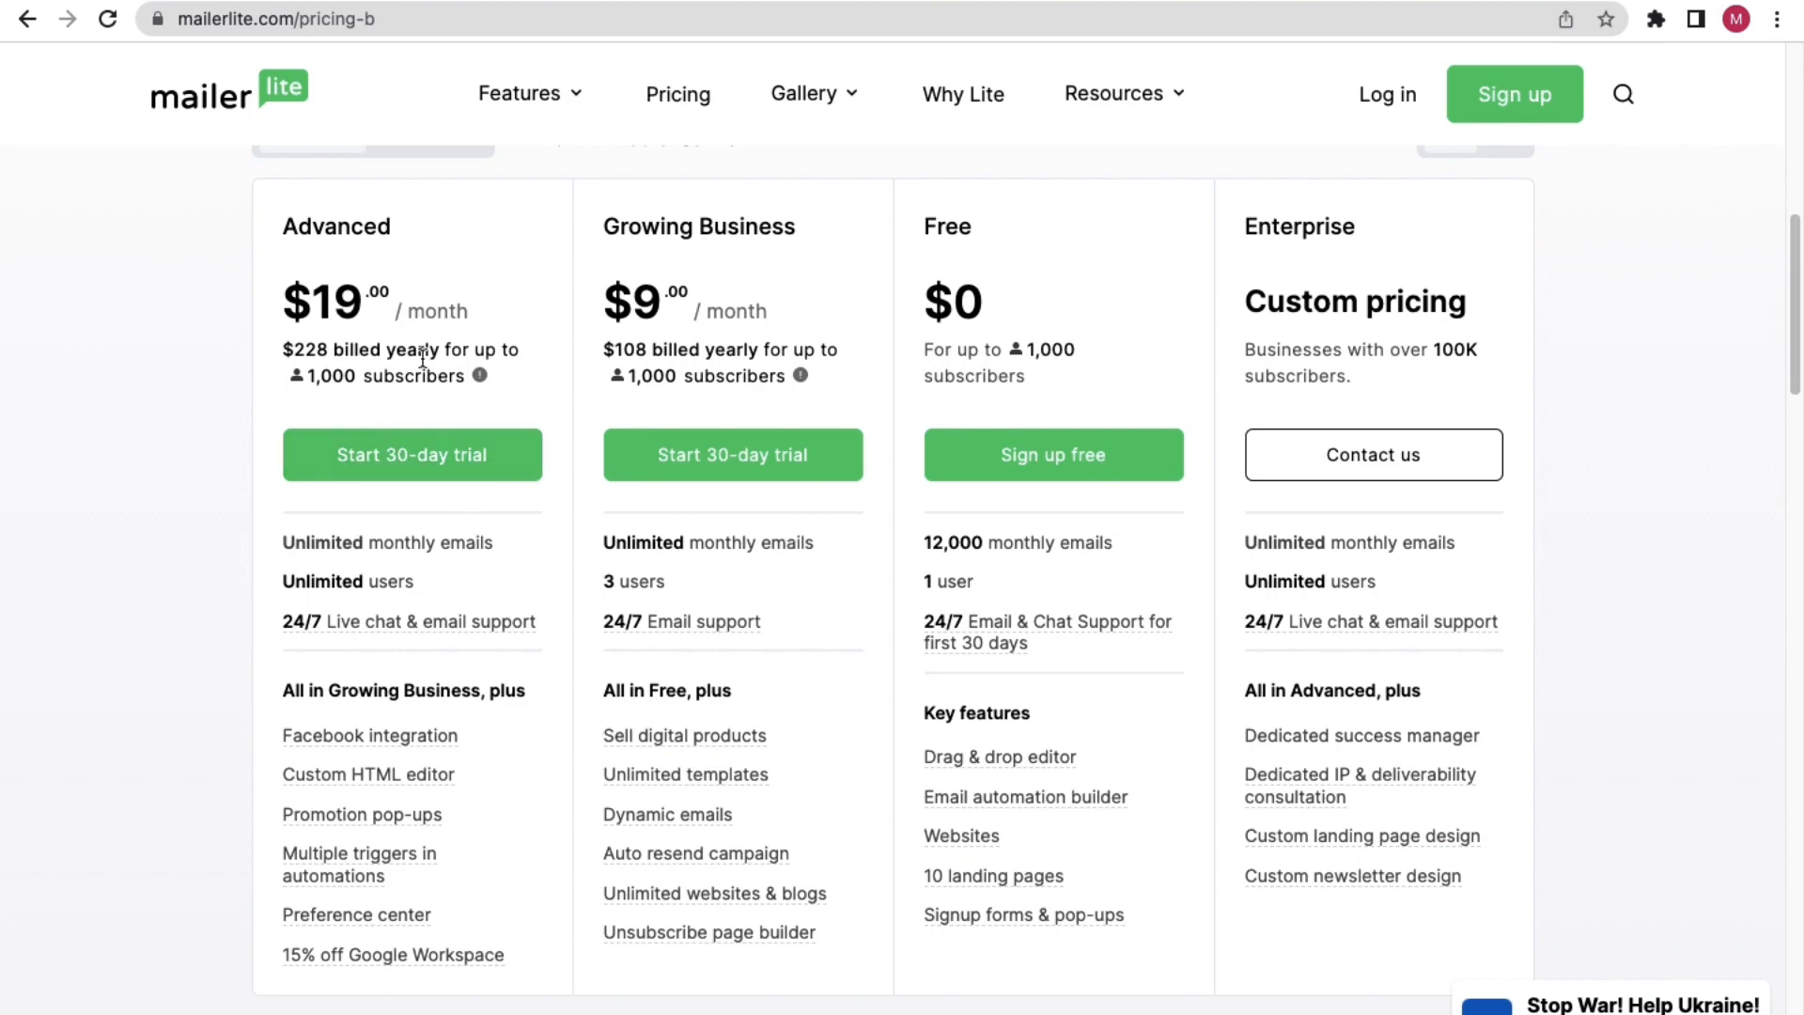
scroll(382, 292, up, 1)
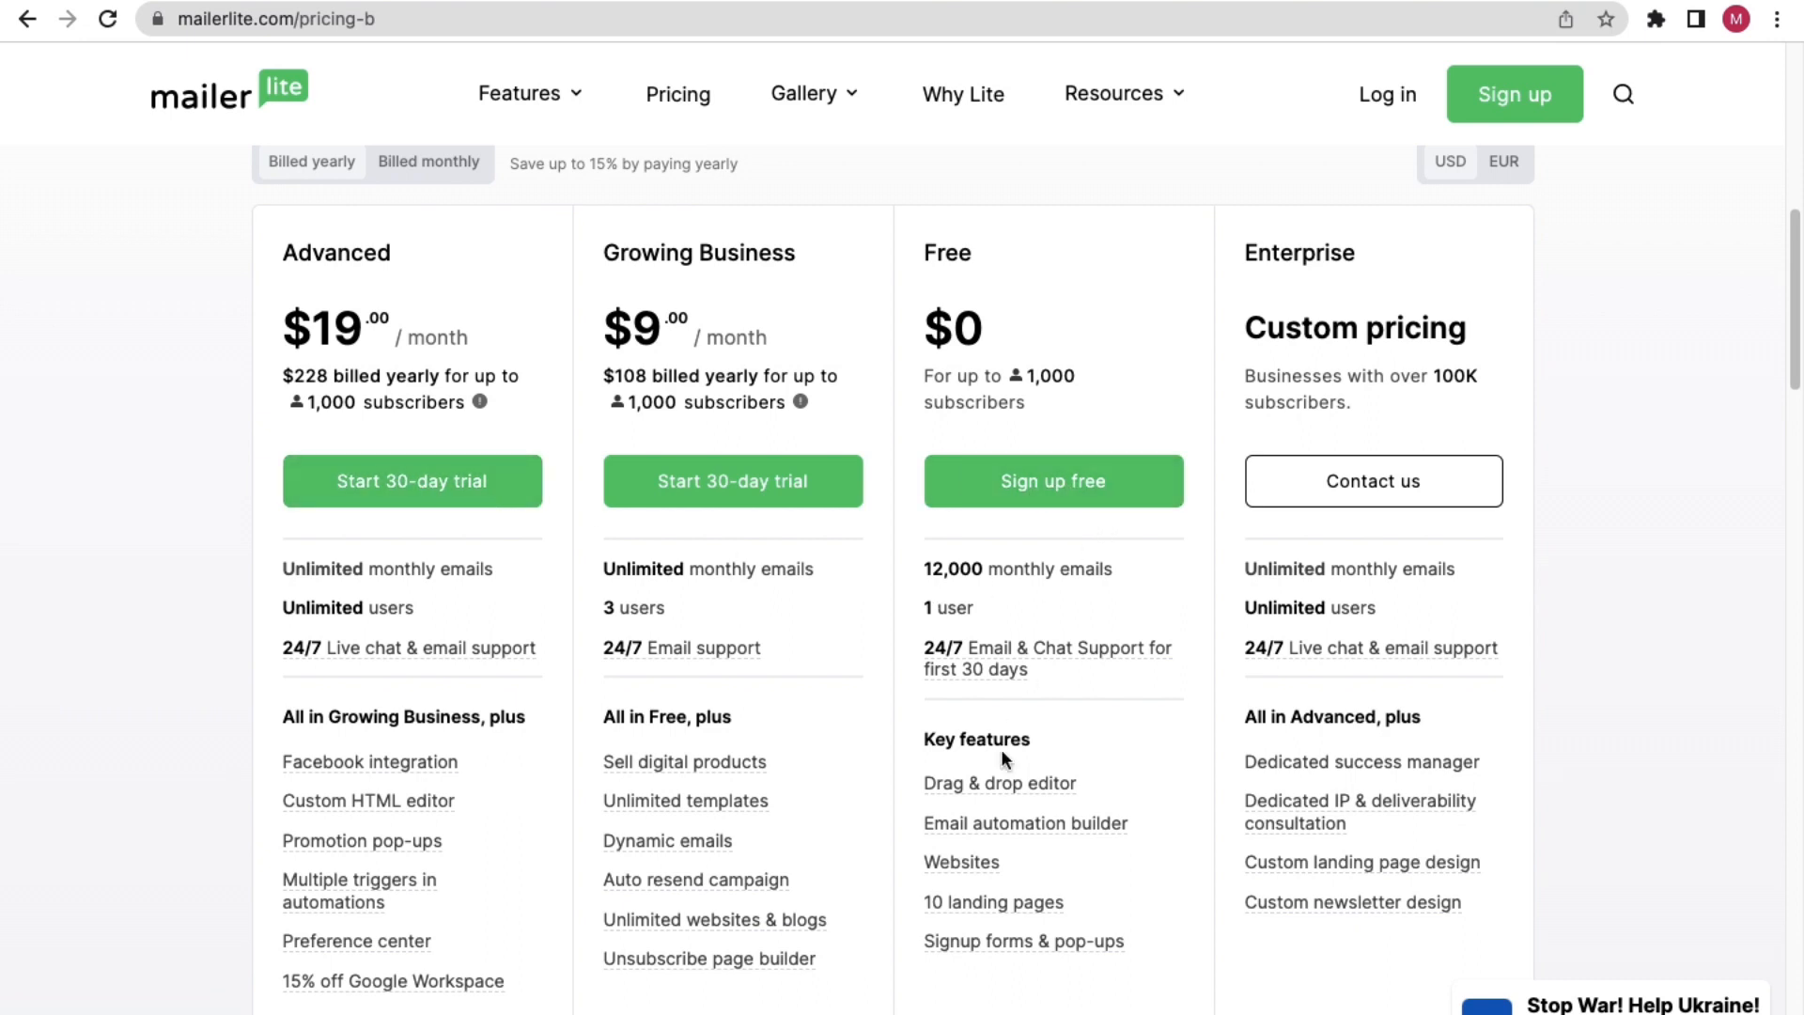
scroll(1032, 907, down, 3)
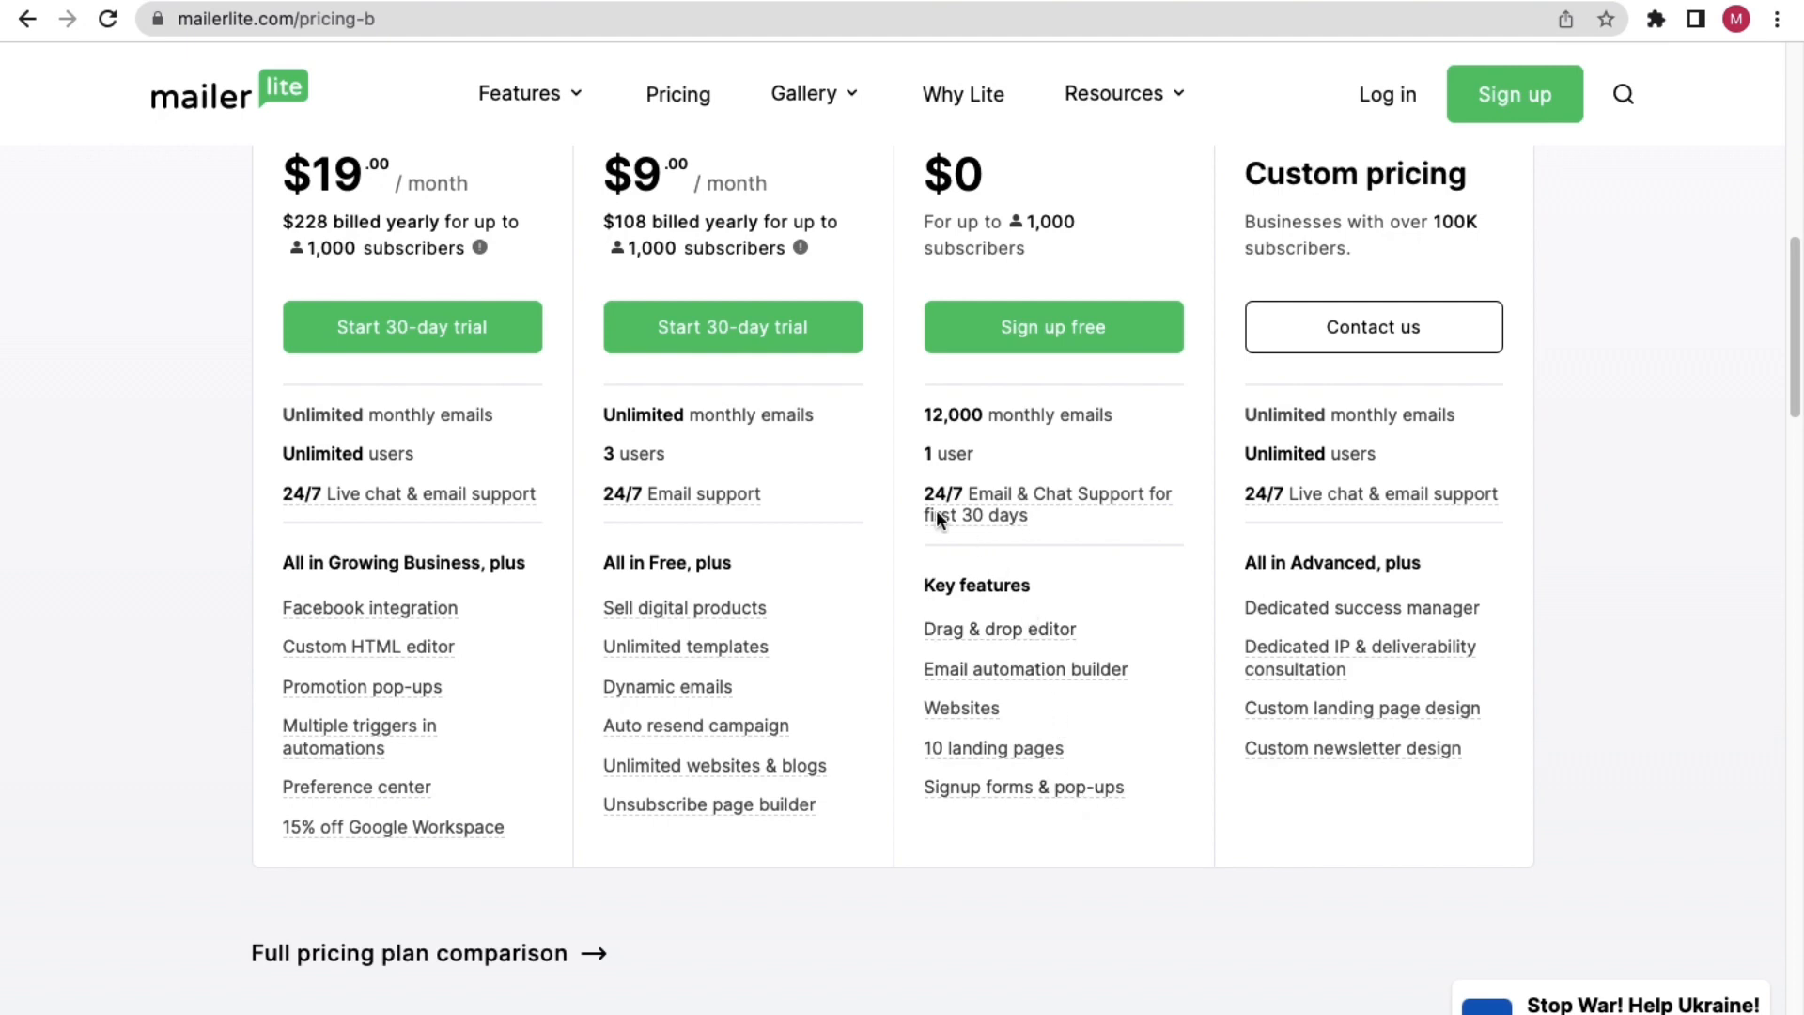
scroll(549, 393, up, 1)
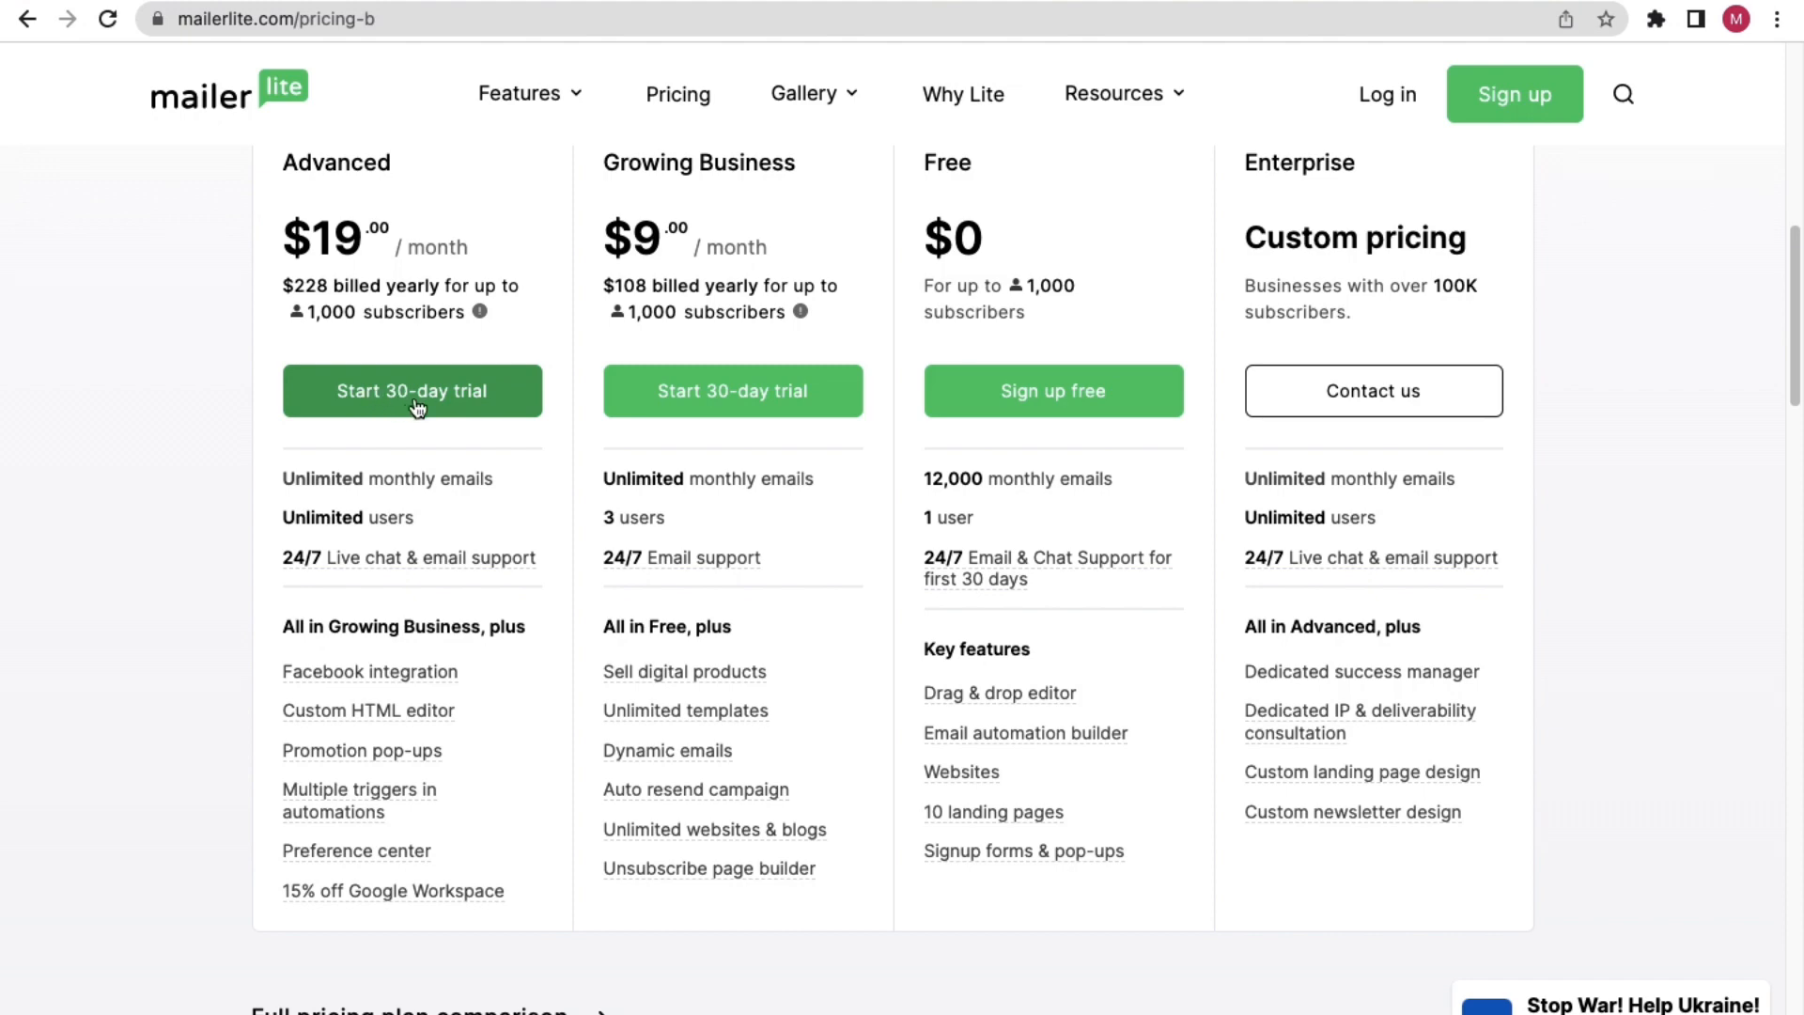
scroll(417, 406, up, 1)
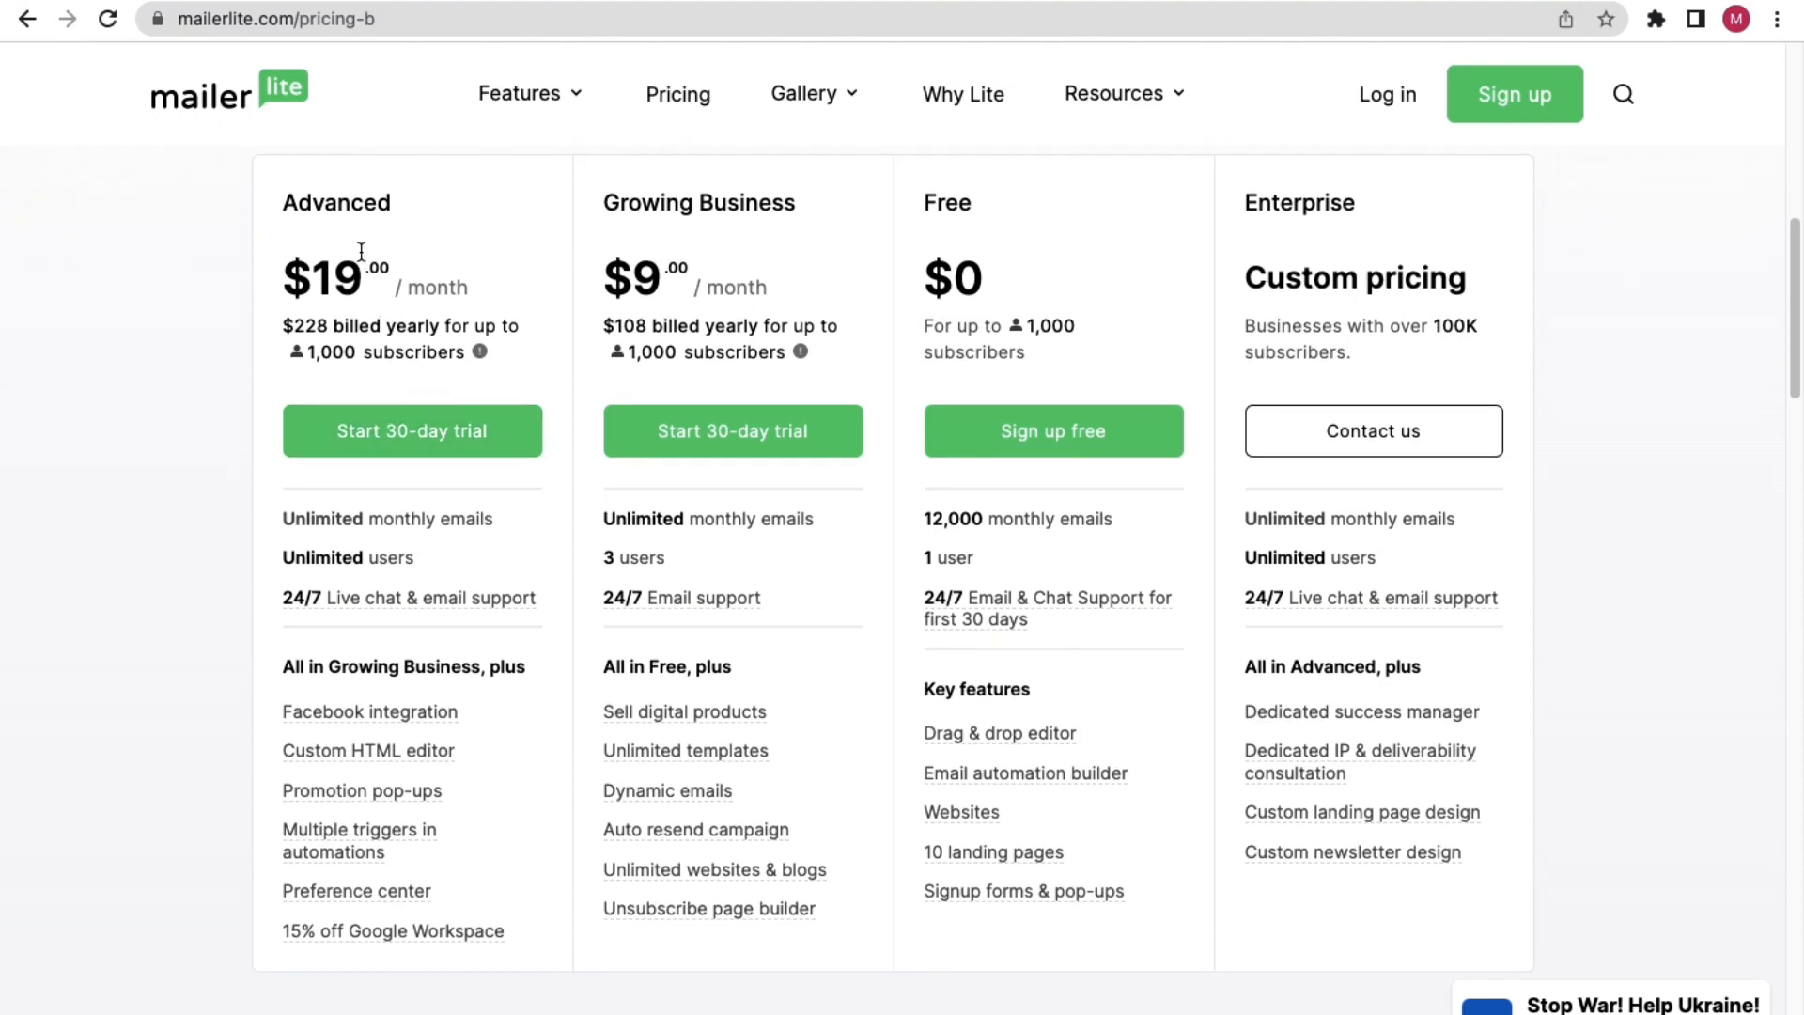
scroll(458, 582, down, 1)
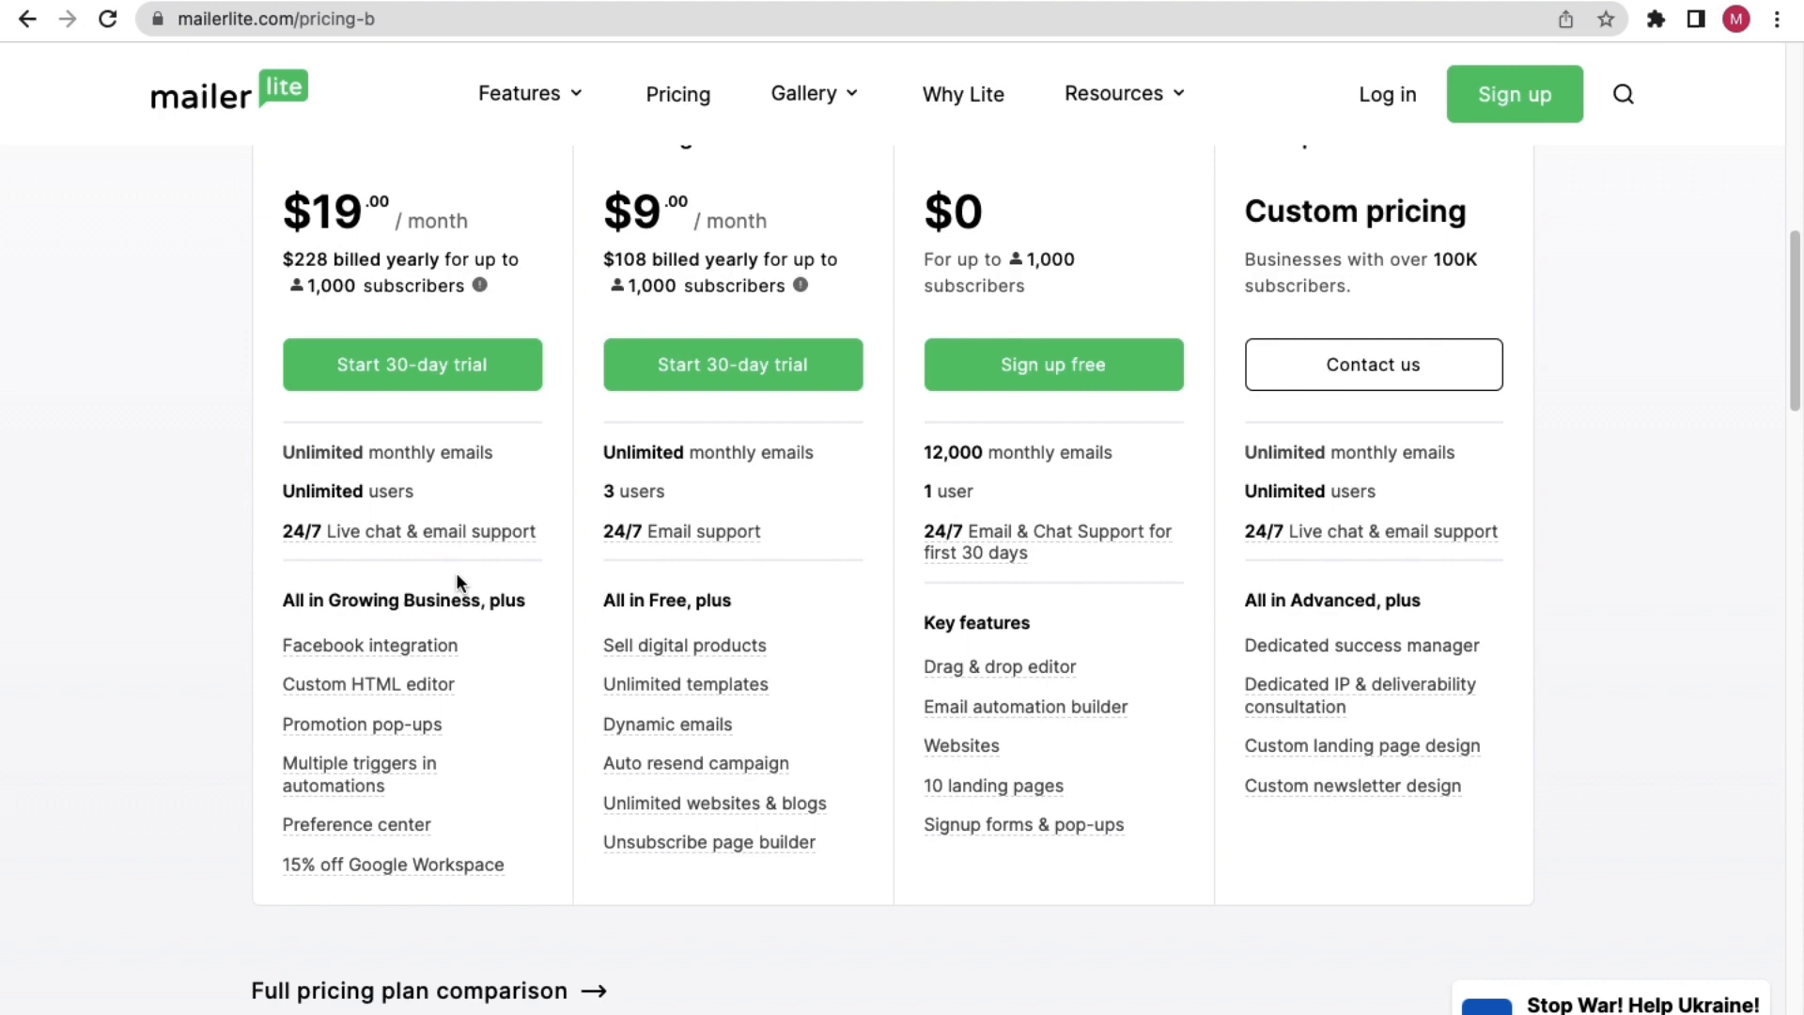
scroll(455, 578, up, 1)
Step: Start the Advanced 30-day trial sign-up with company Being Commerce and the autofilled full name
click(432, 386)
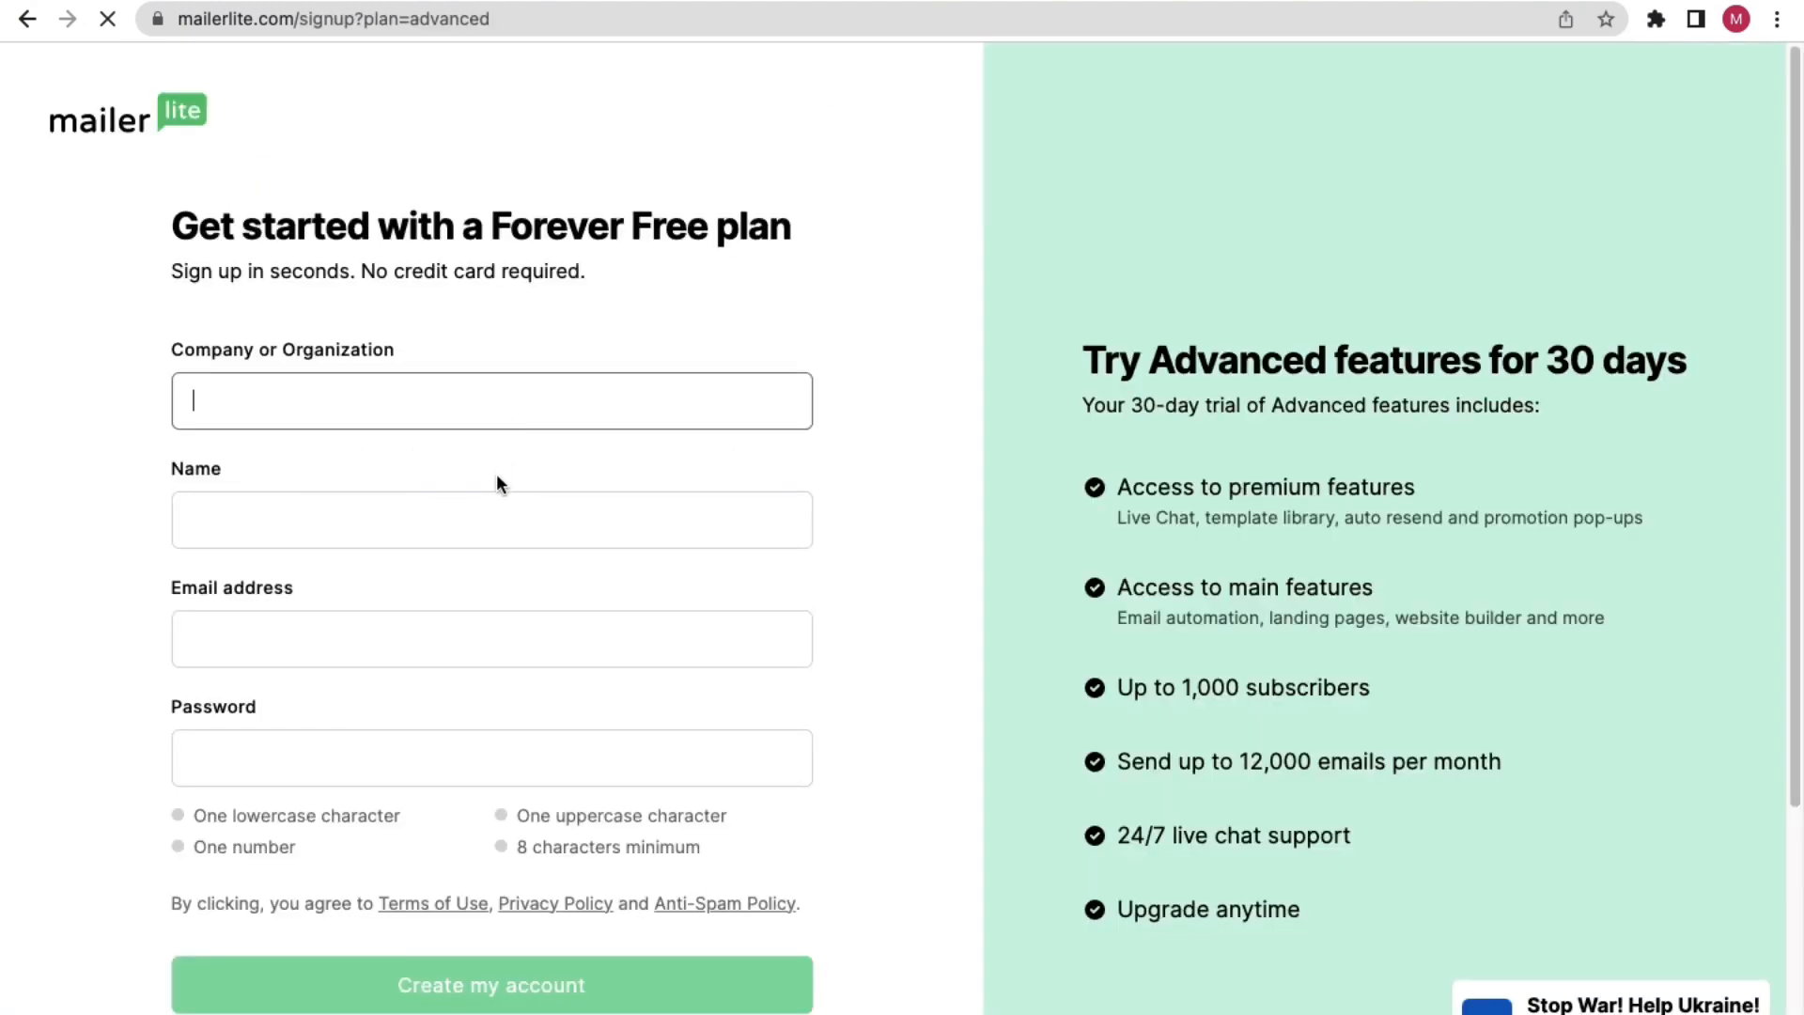
scroll(451, 575, down, 1)
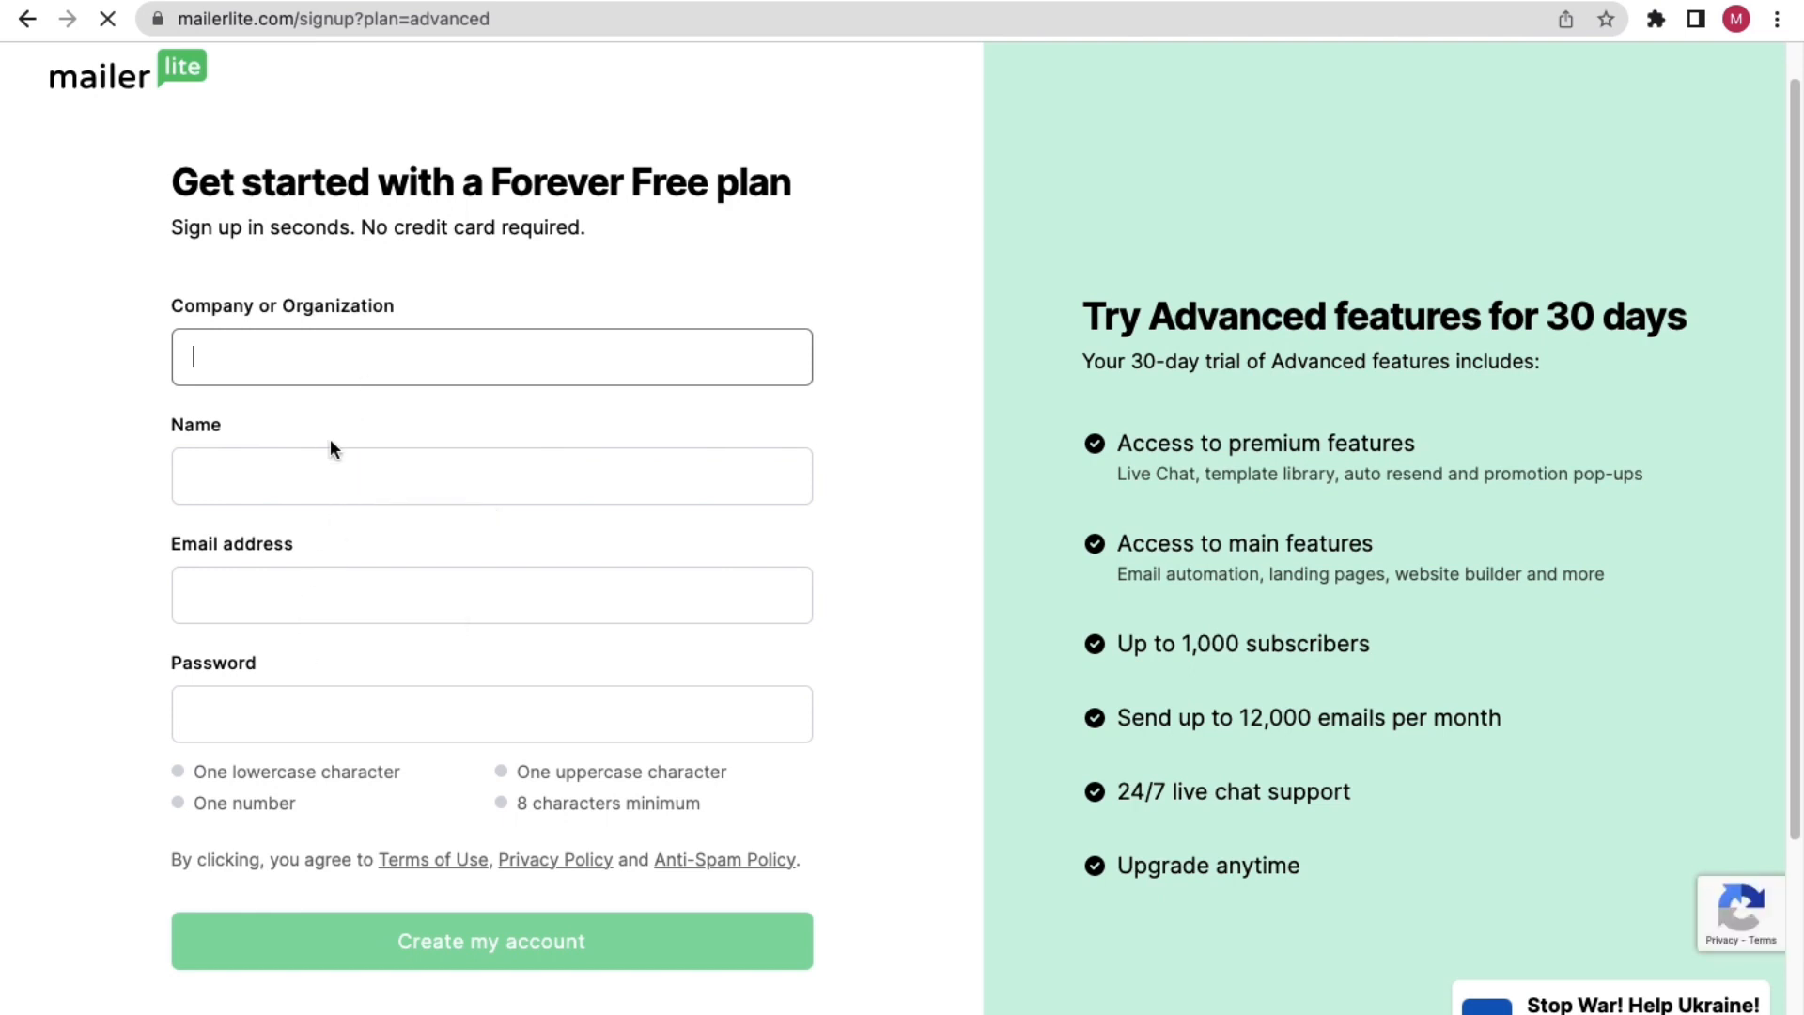
click(307, 365)
text(Being Commerce)
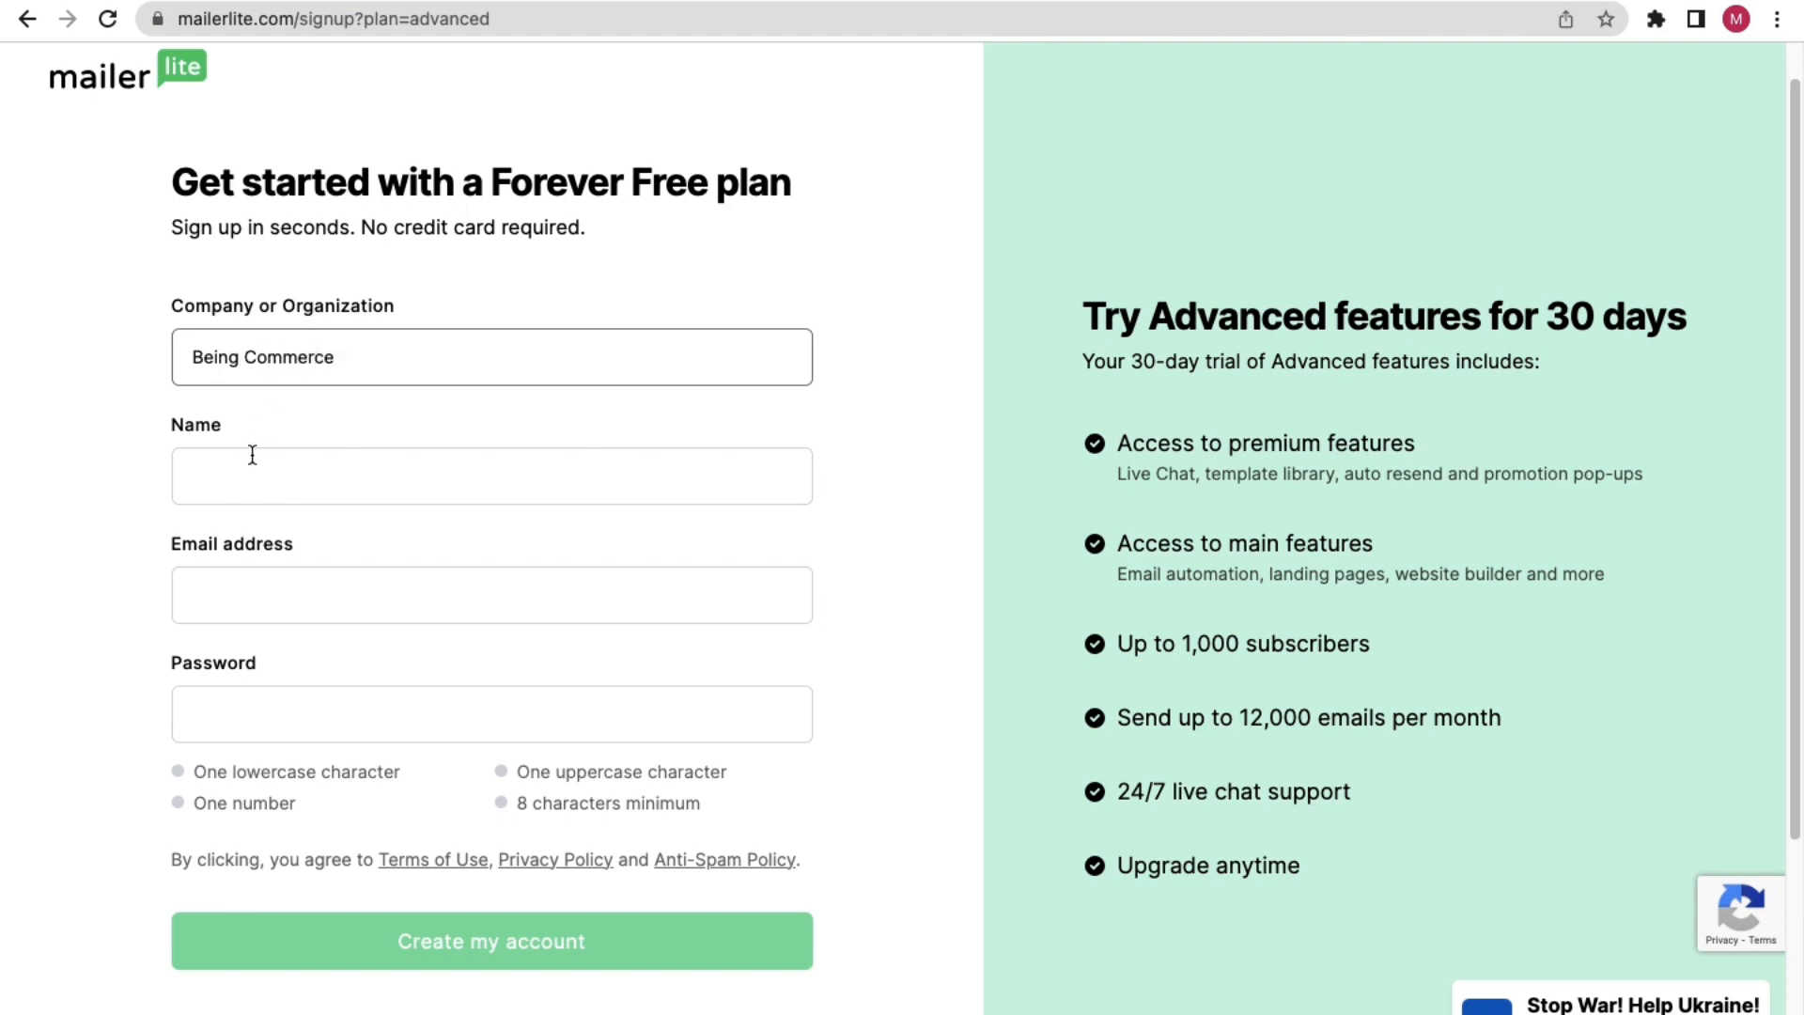
click(252, 454)
click(370, 543)
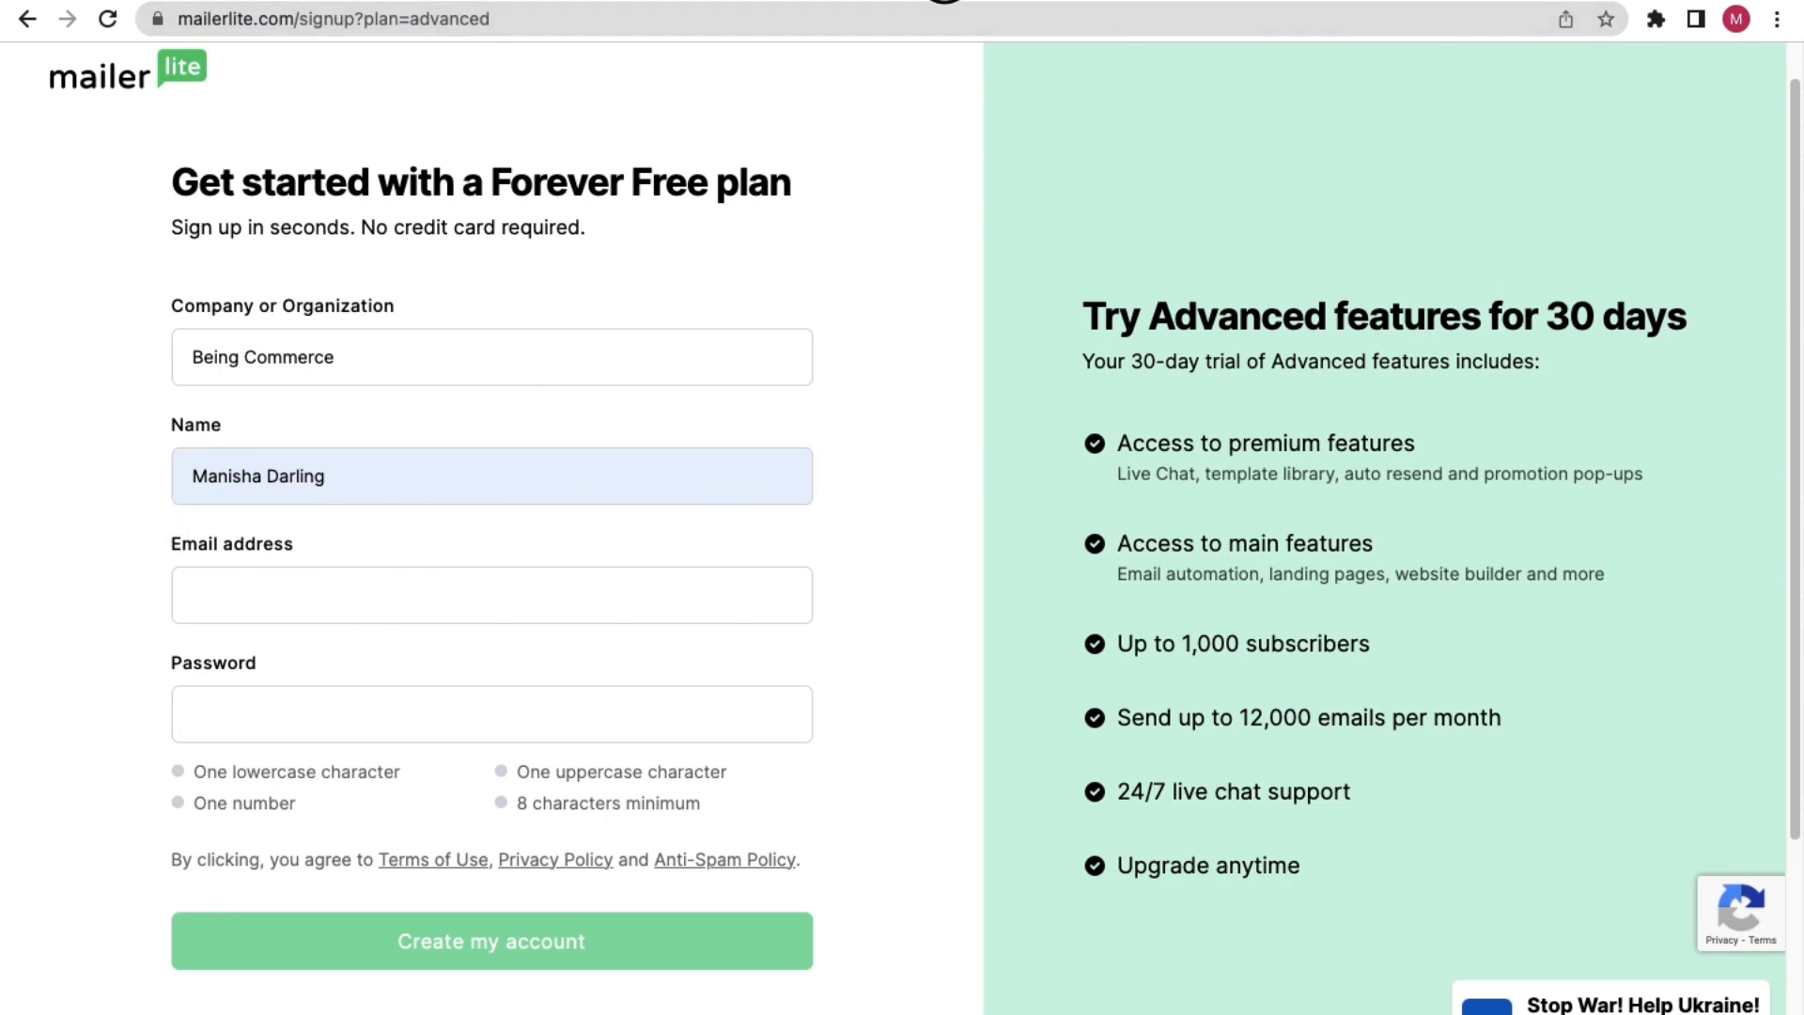
click(945, 2)
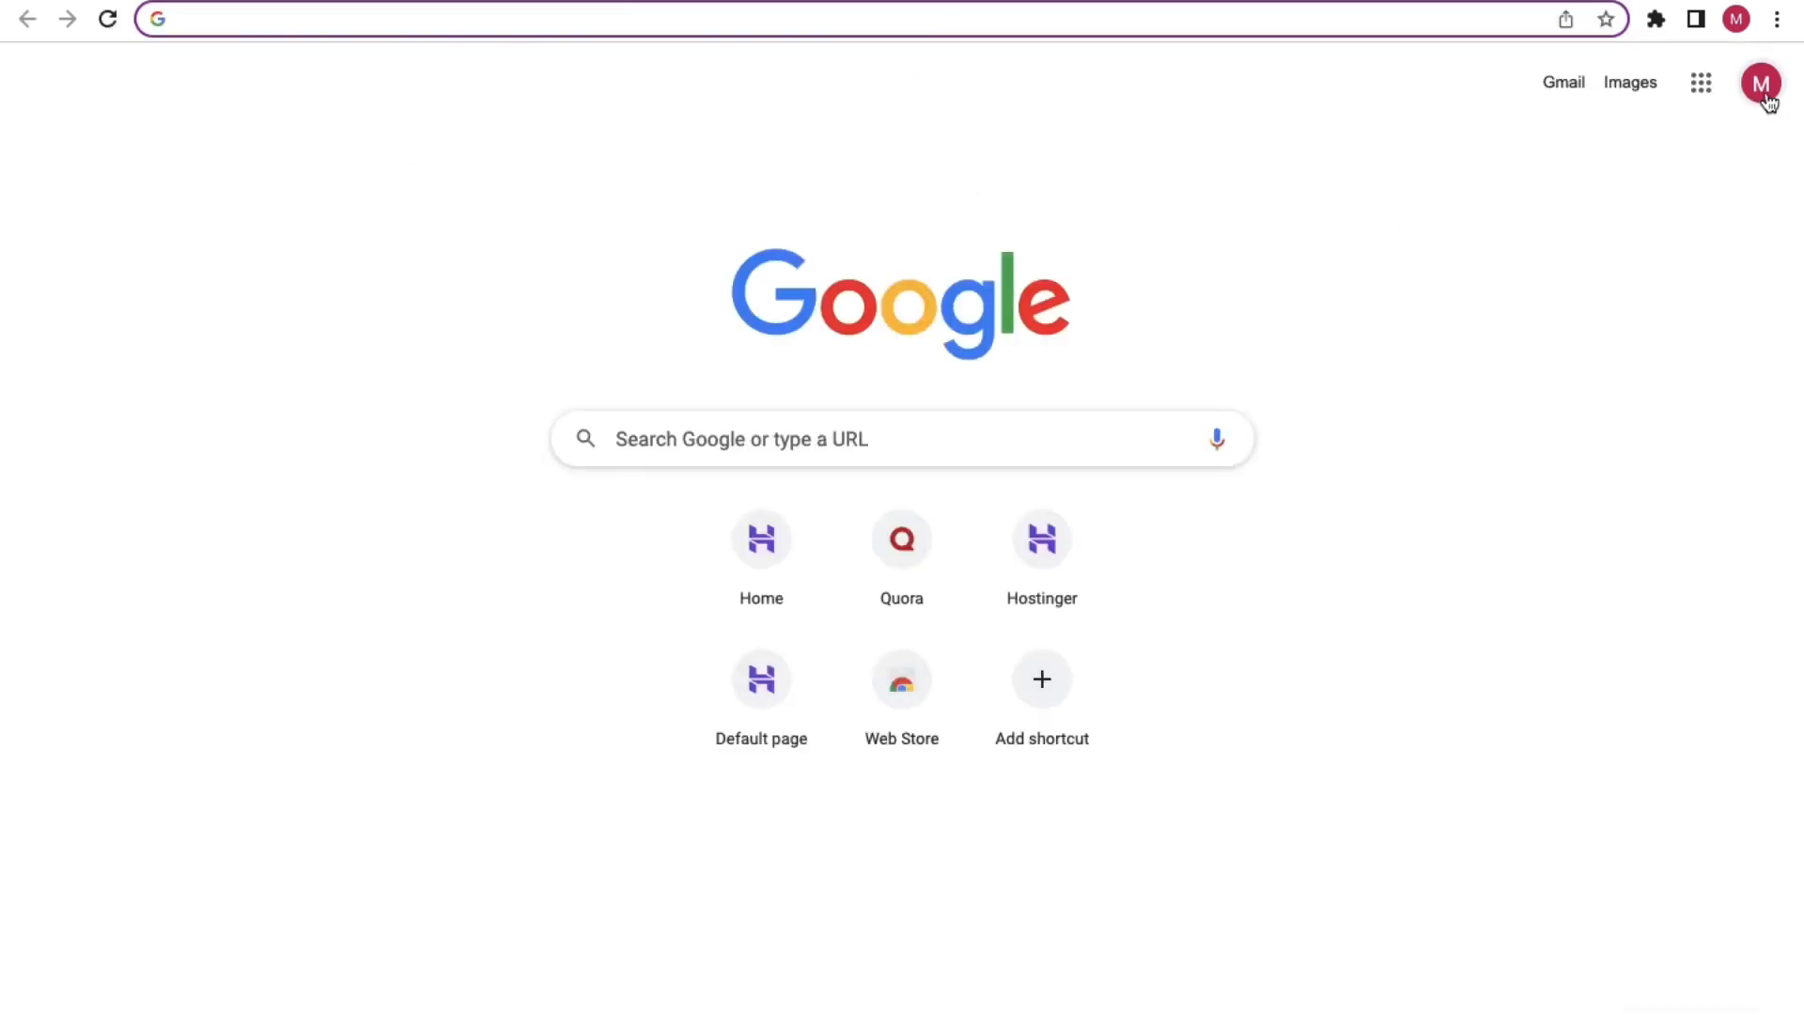
click(1757, 105)
click(1760, 87)
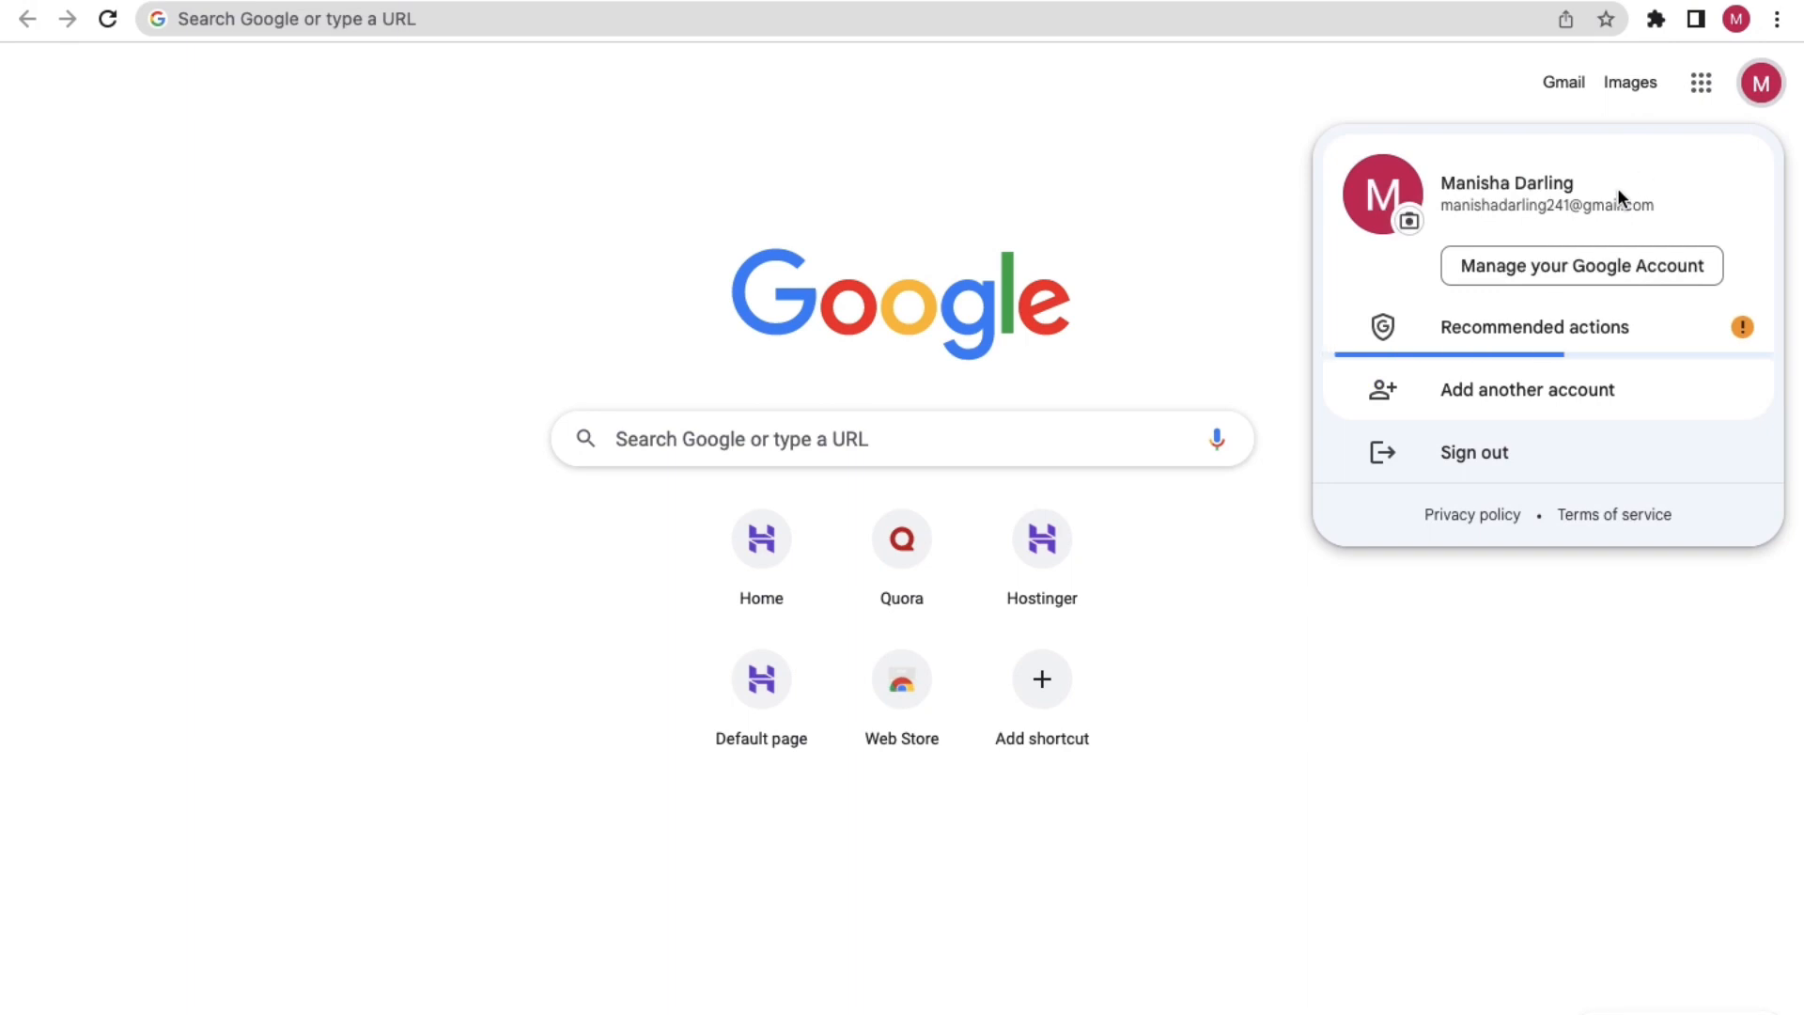
triple_click(1554, 207)
right_click(1554, 207)
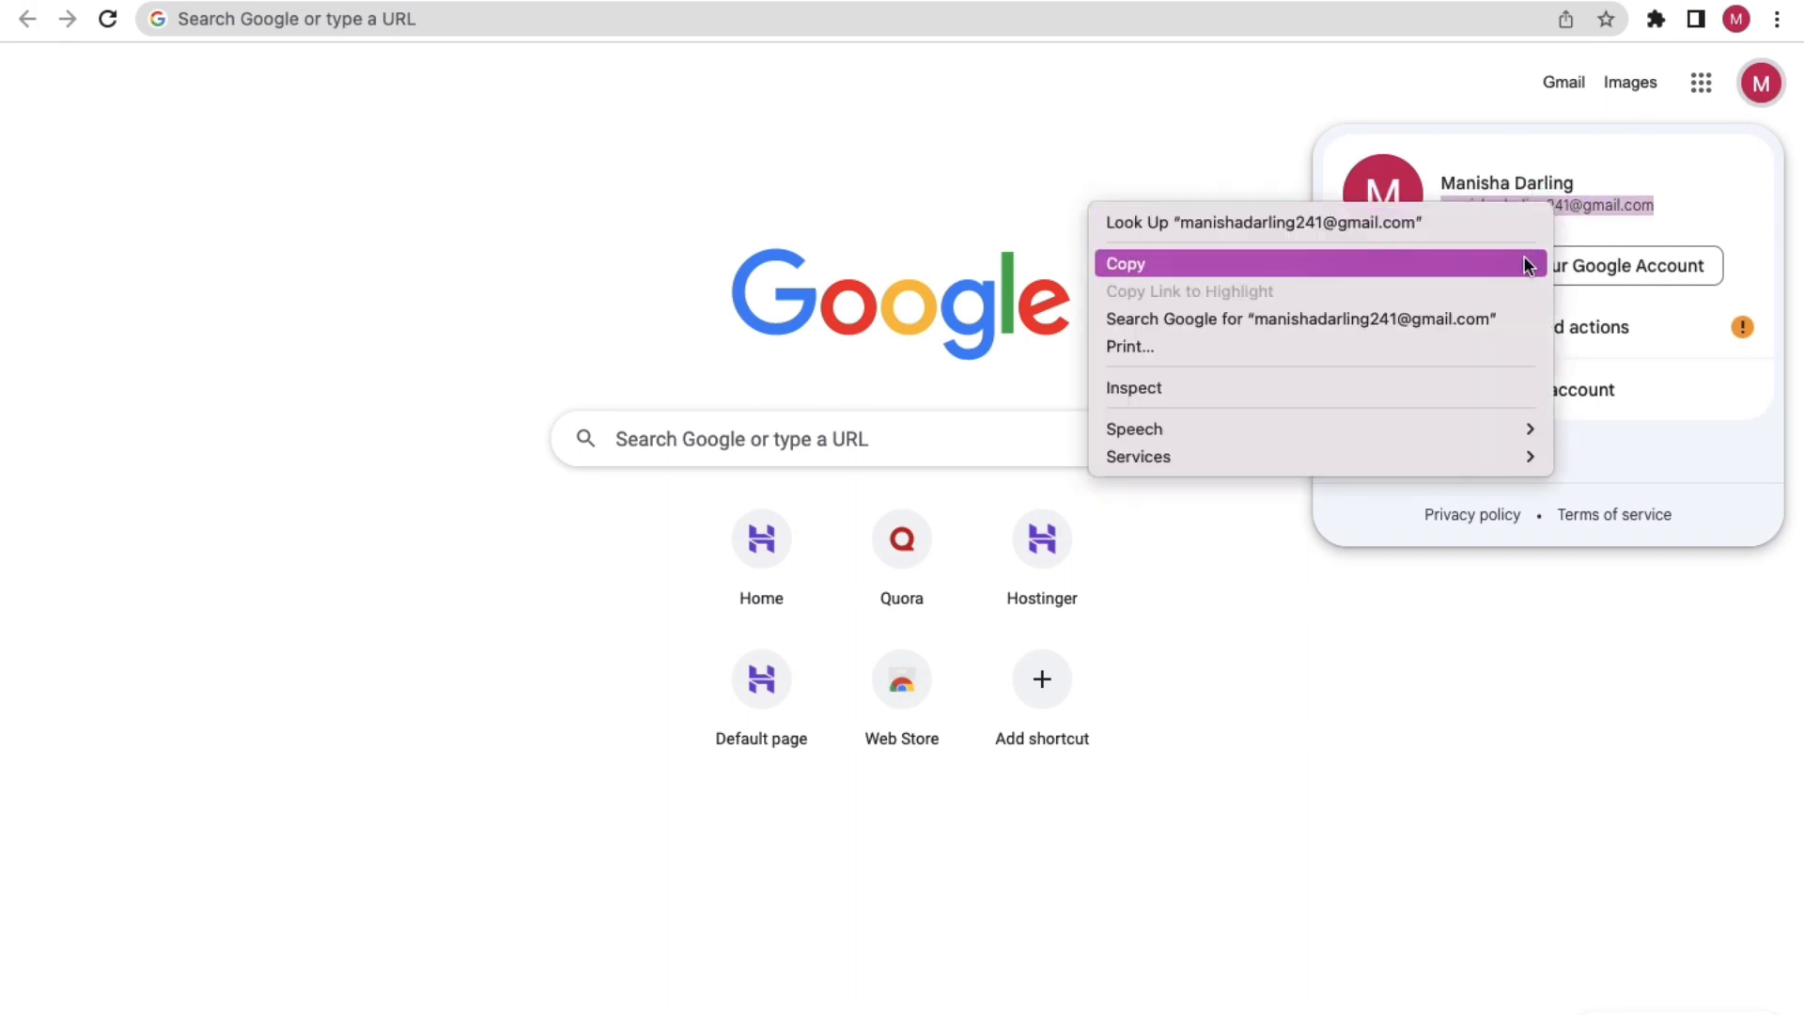
click(1175, 264)
click(737, 2)
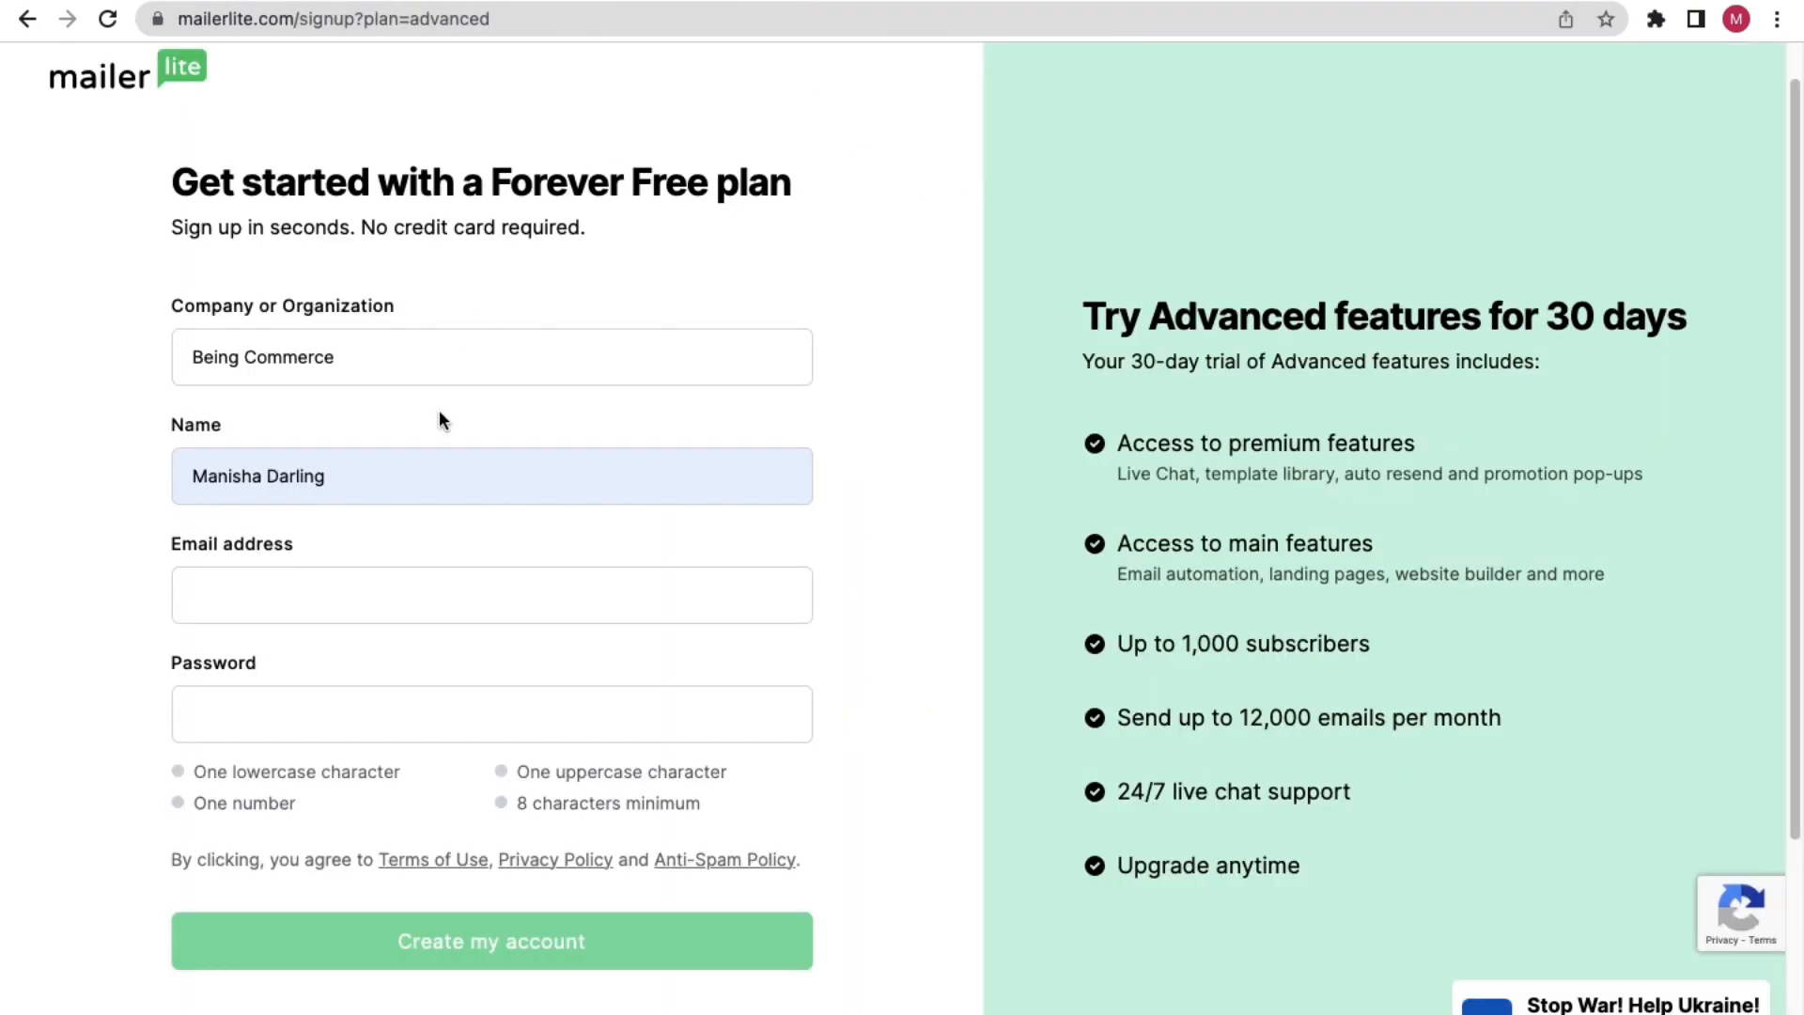
Step: Paste the copied Google account e-mail address into the Email address field
click(295, 594)
right_click(297, 596)
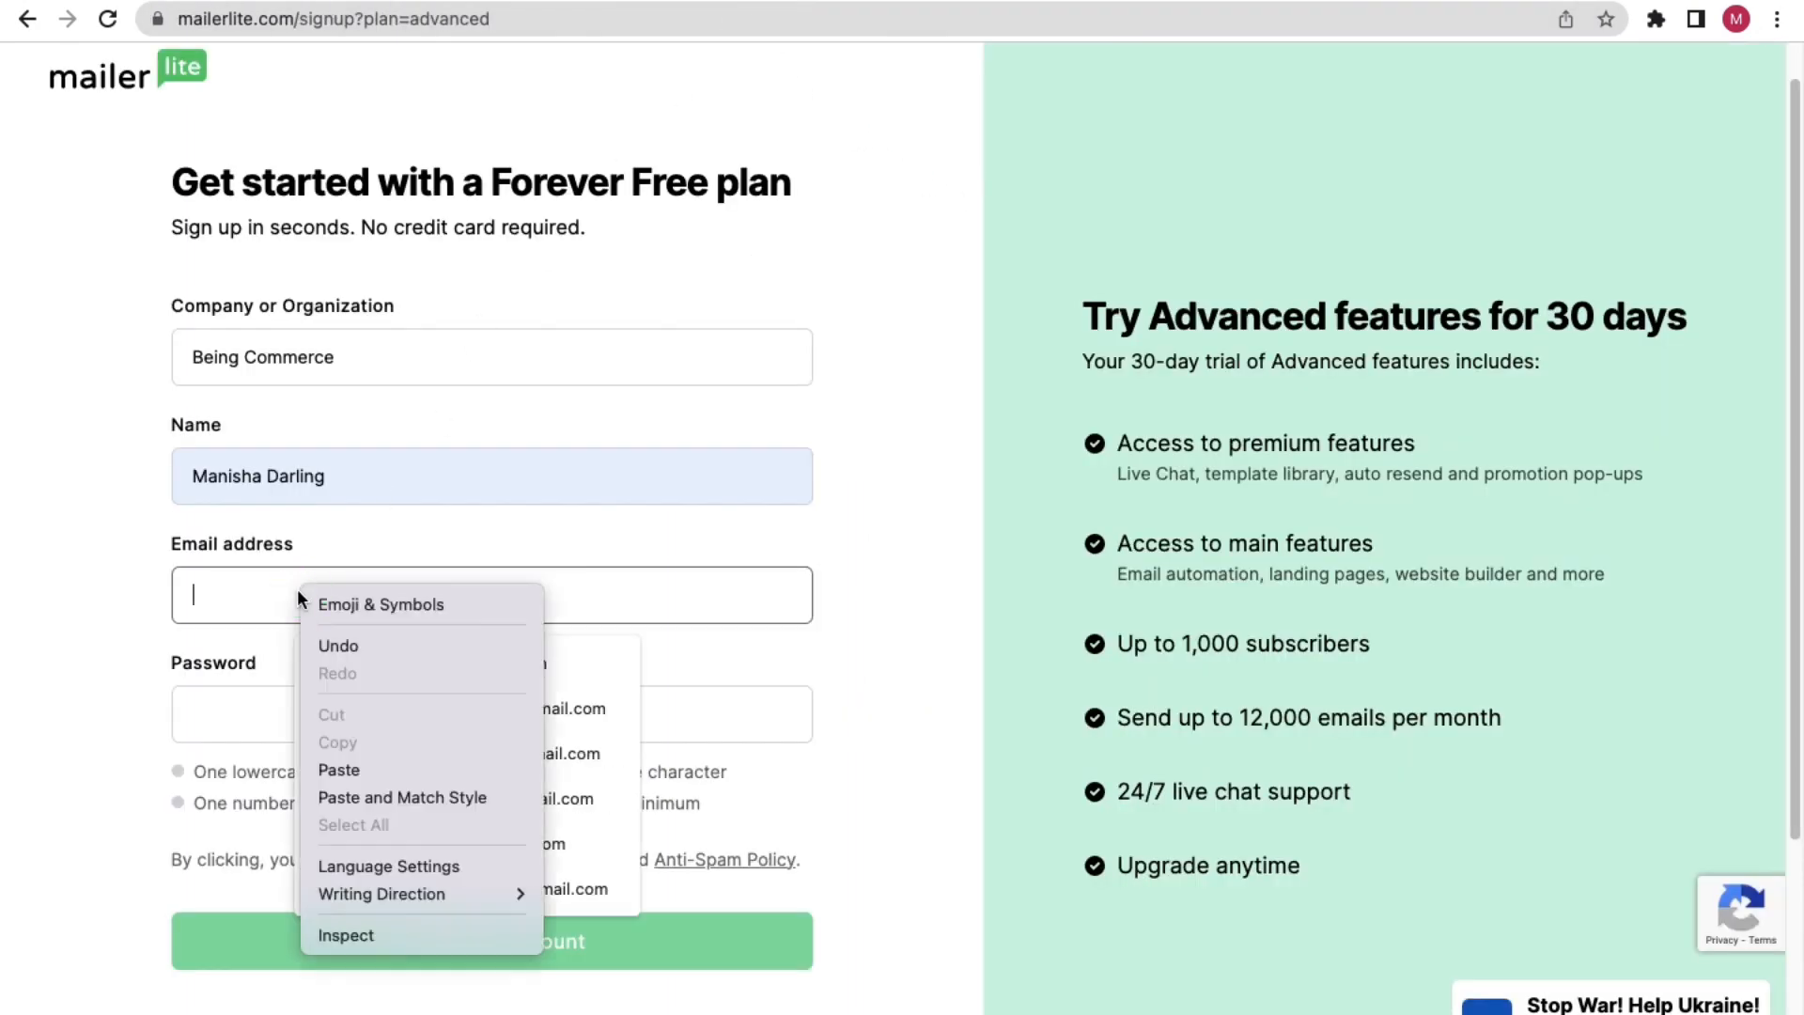
click(359, 768)
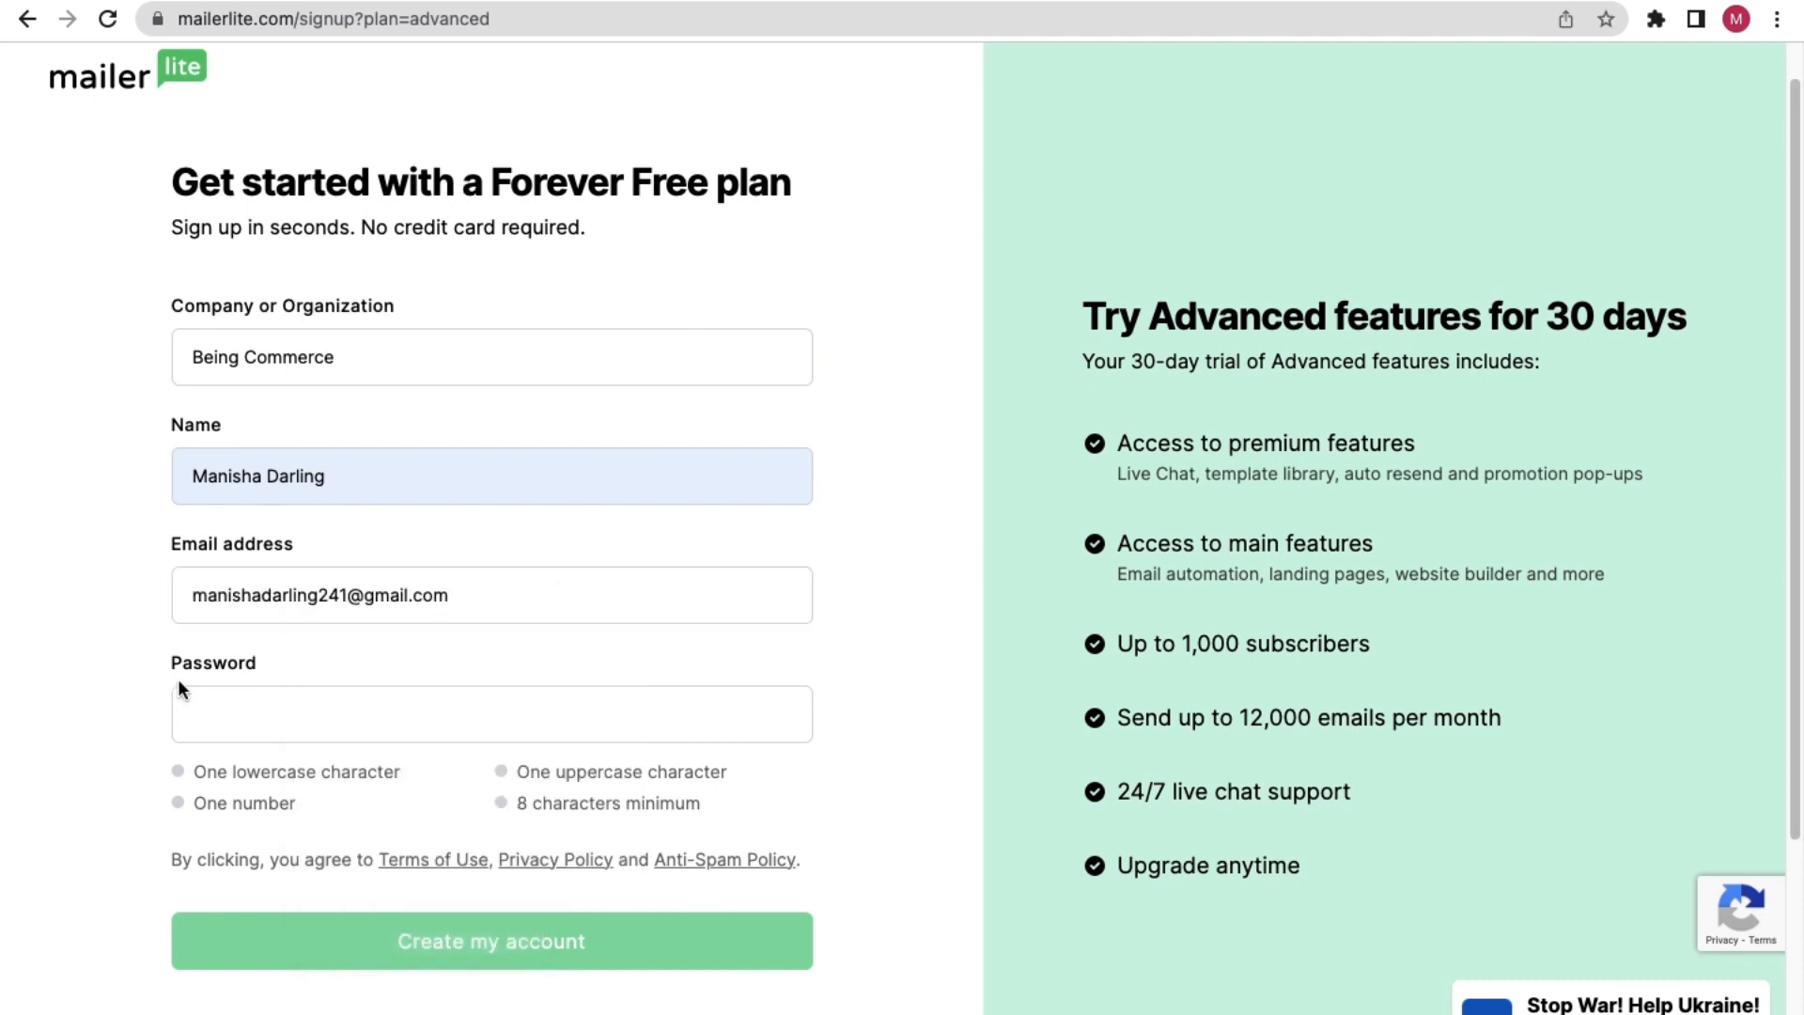
scroll(246, 667, down, 2)
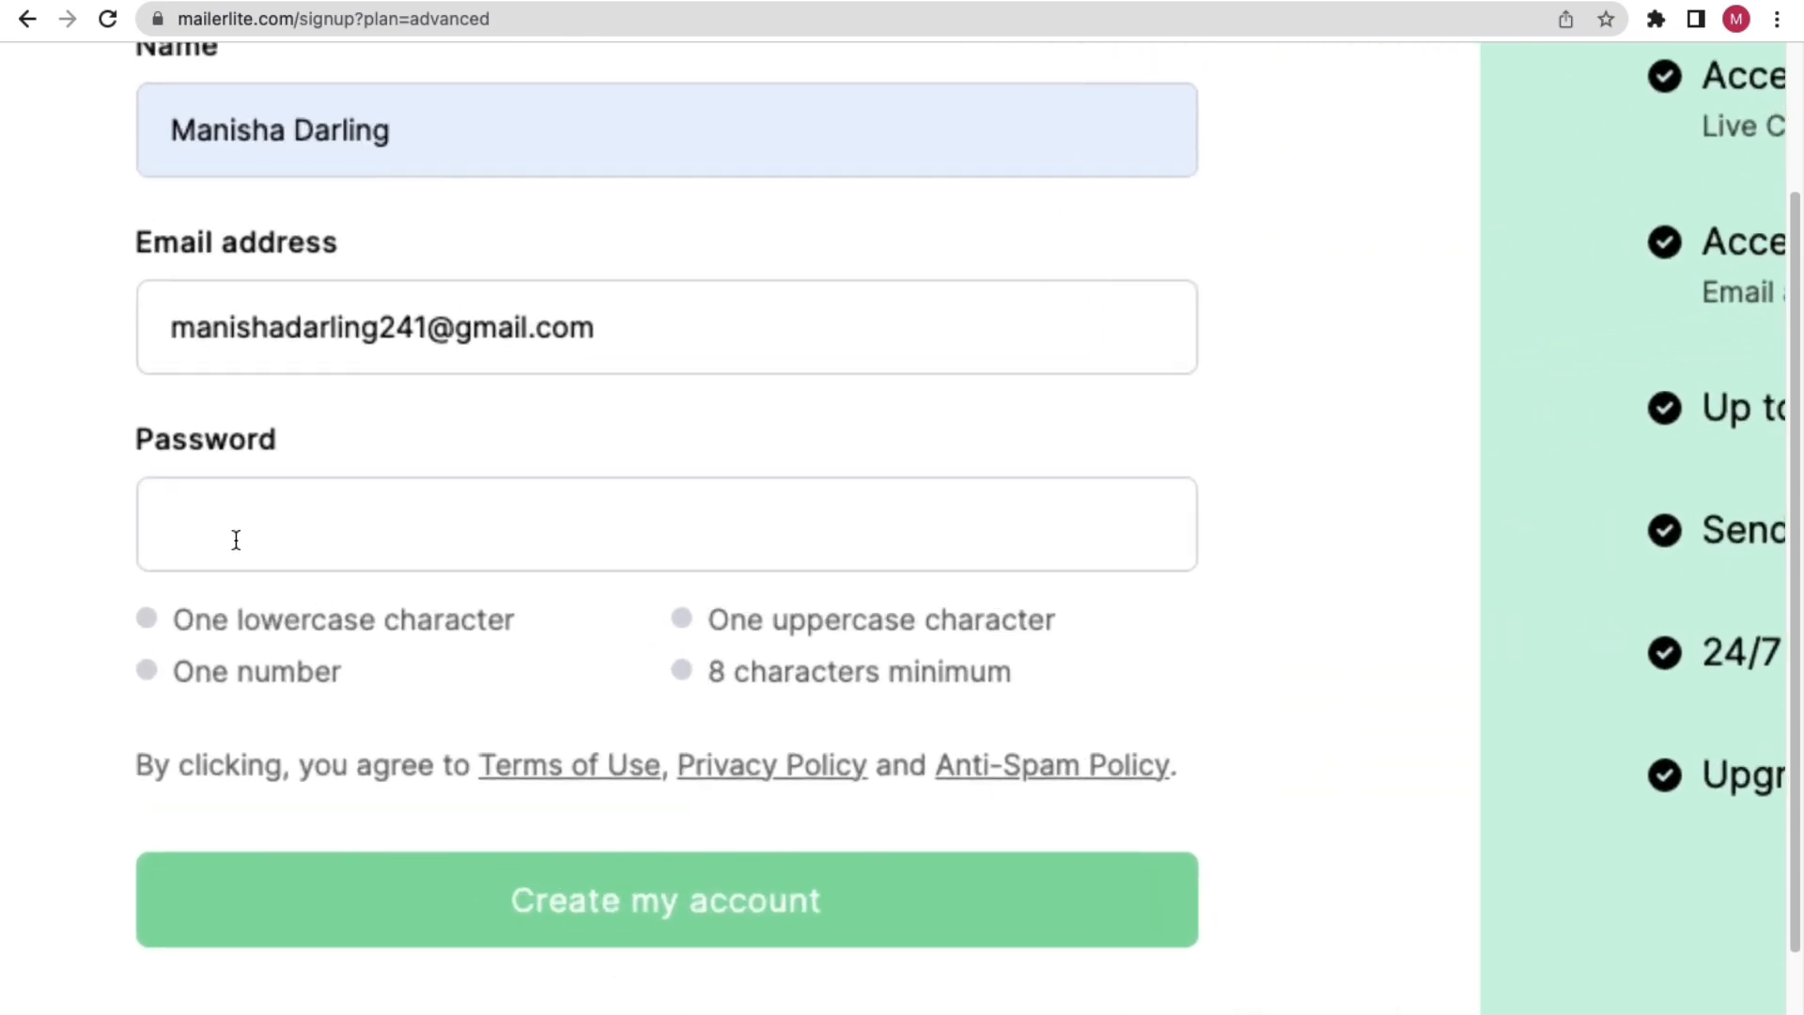
scroll(239, 545, up, 2)
Step: Enter an account password that satisfies all four listed password requirements
drag(1257, 725, 166, 633)
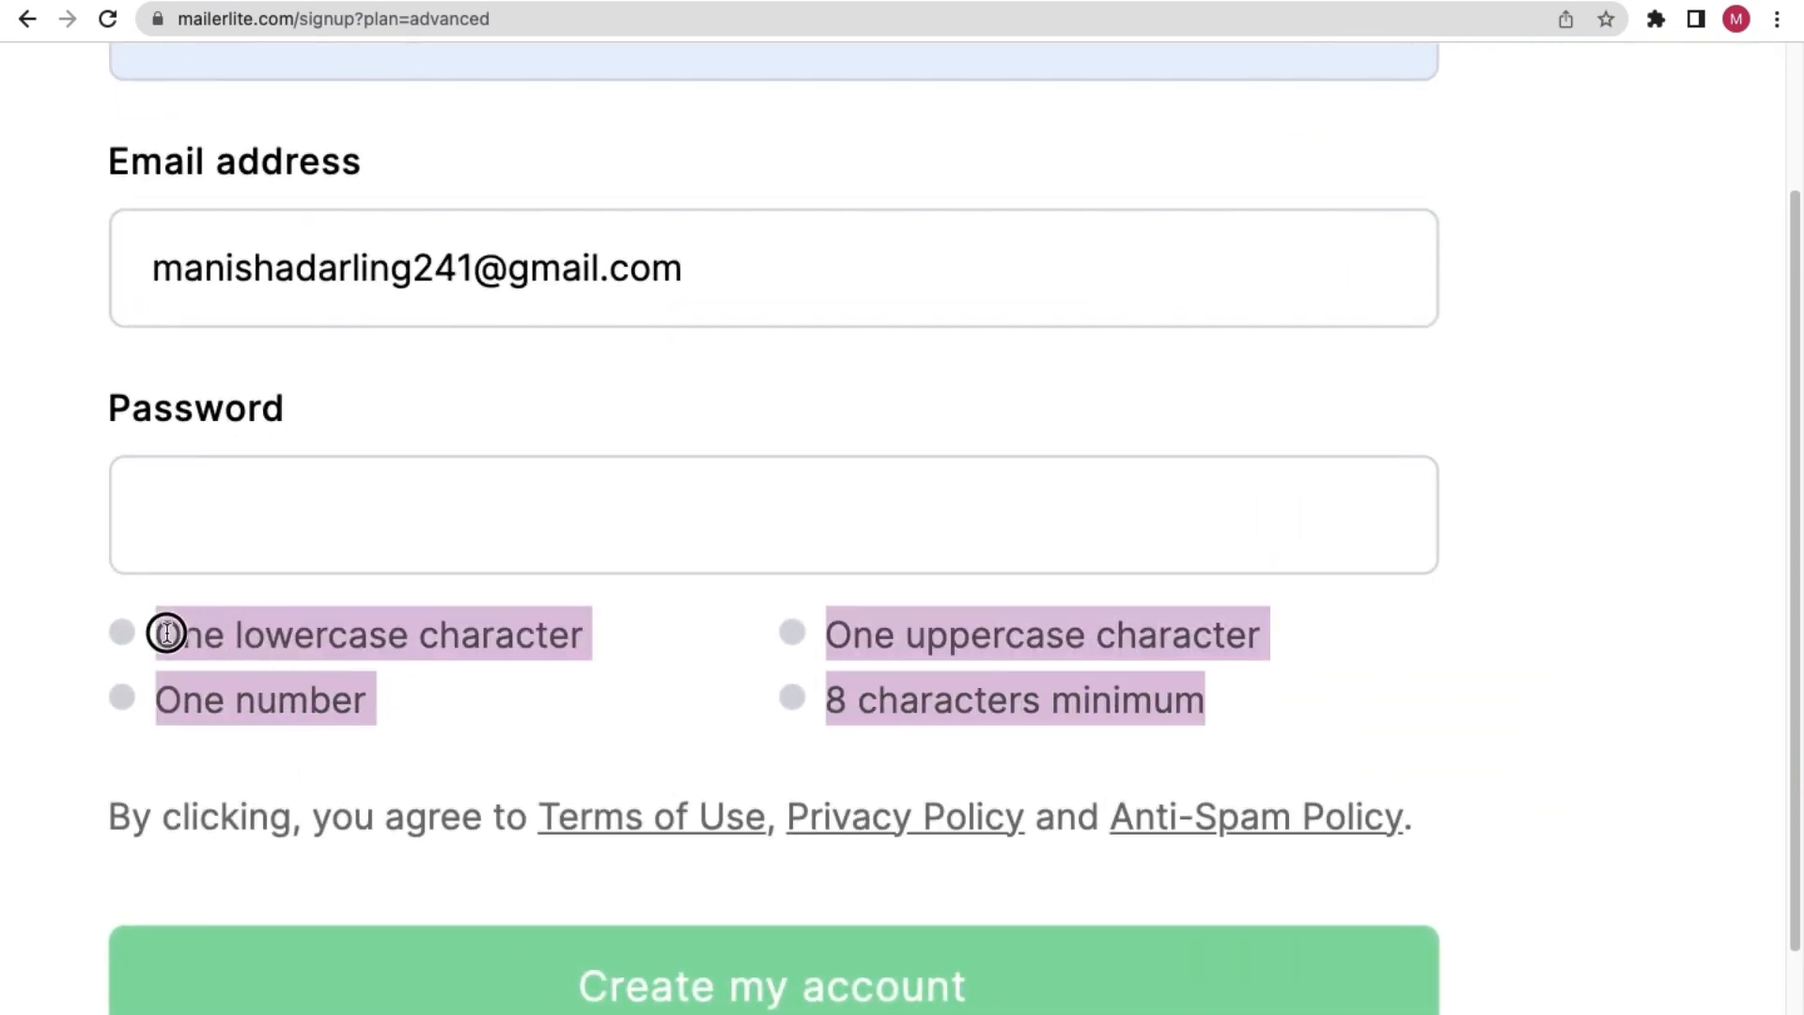
click(212, 518)
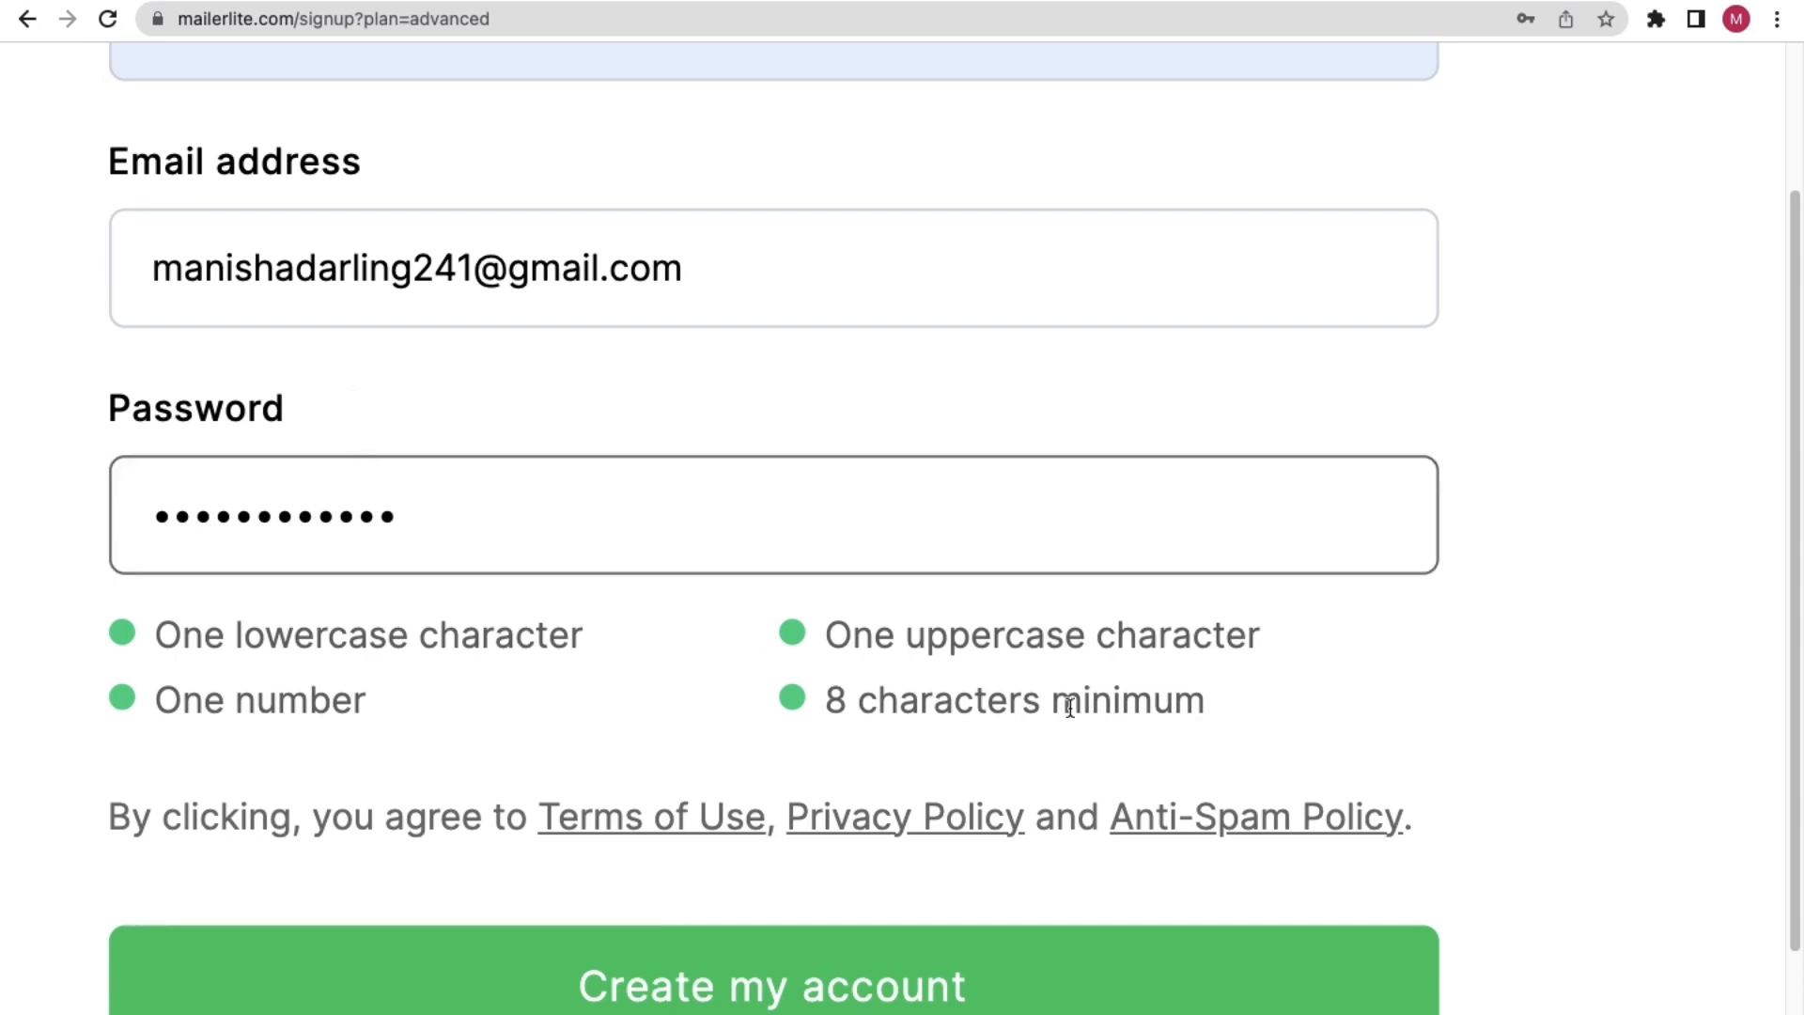
Step: Create the MailerLite account at normal page zoom and save its password in Chrome
key(super+0)
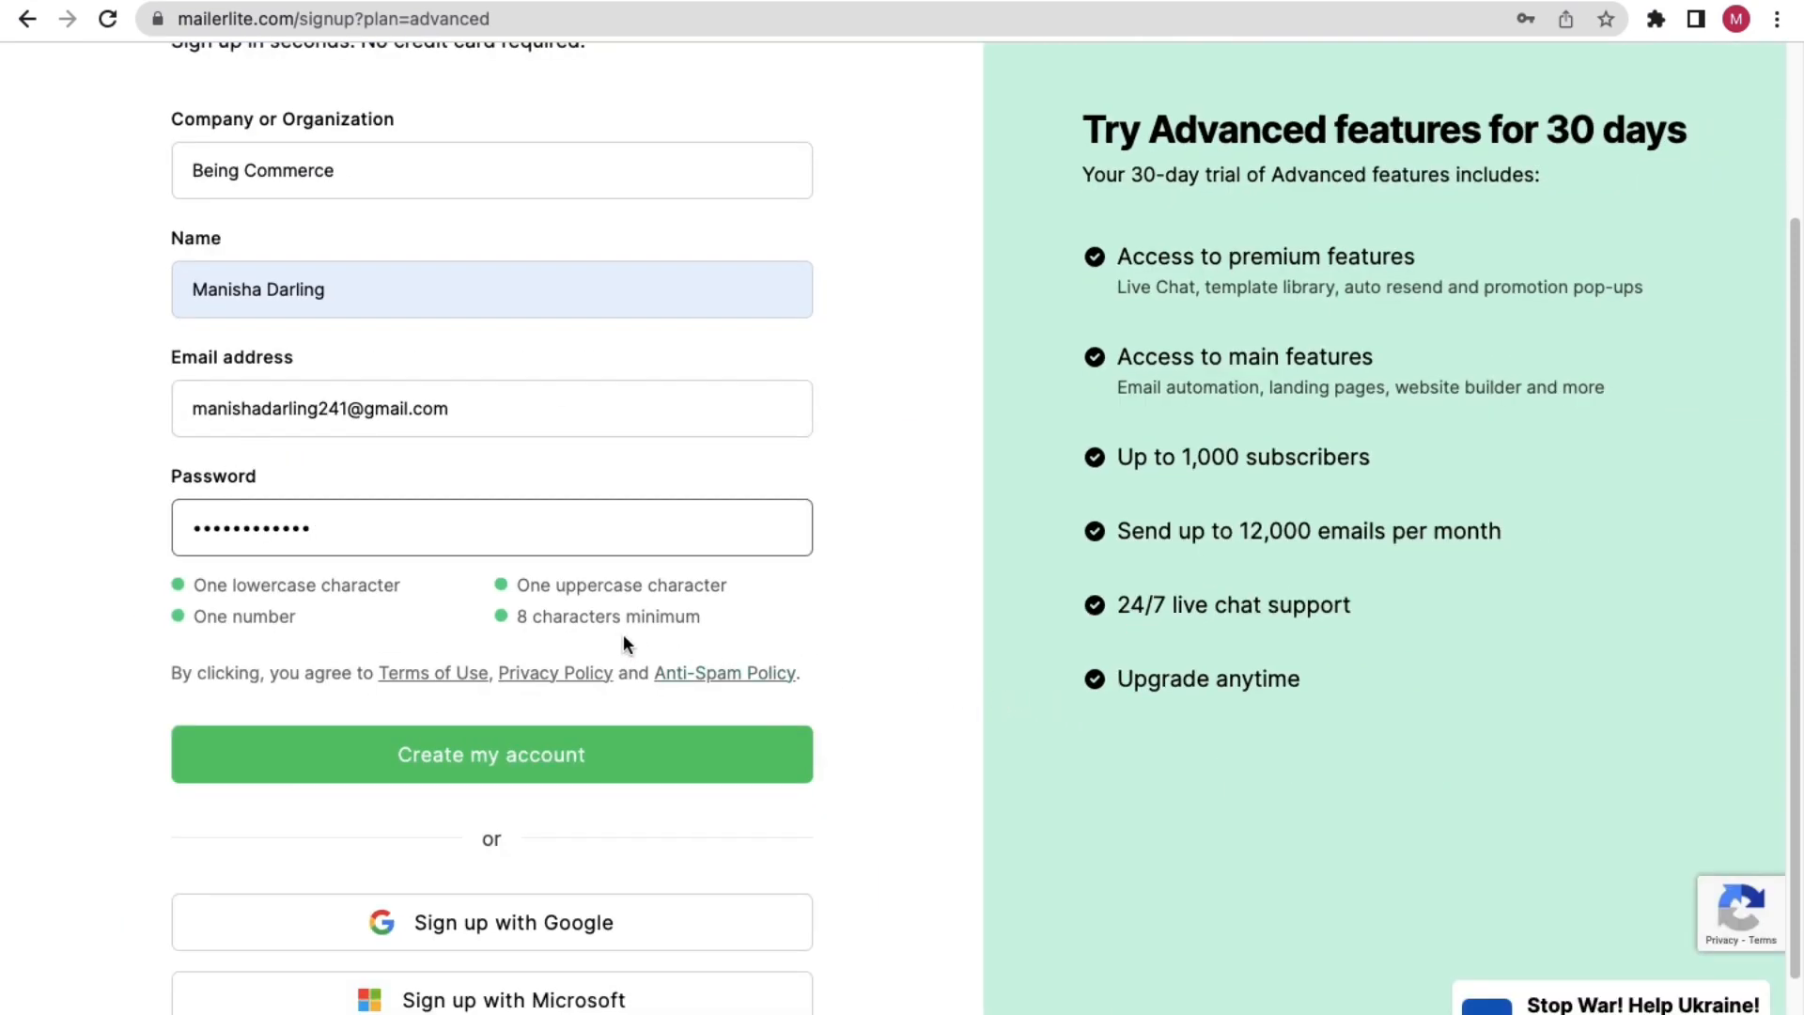
scroll(517, 738, down, 1)
click(490, 696)
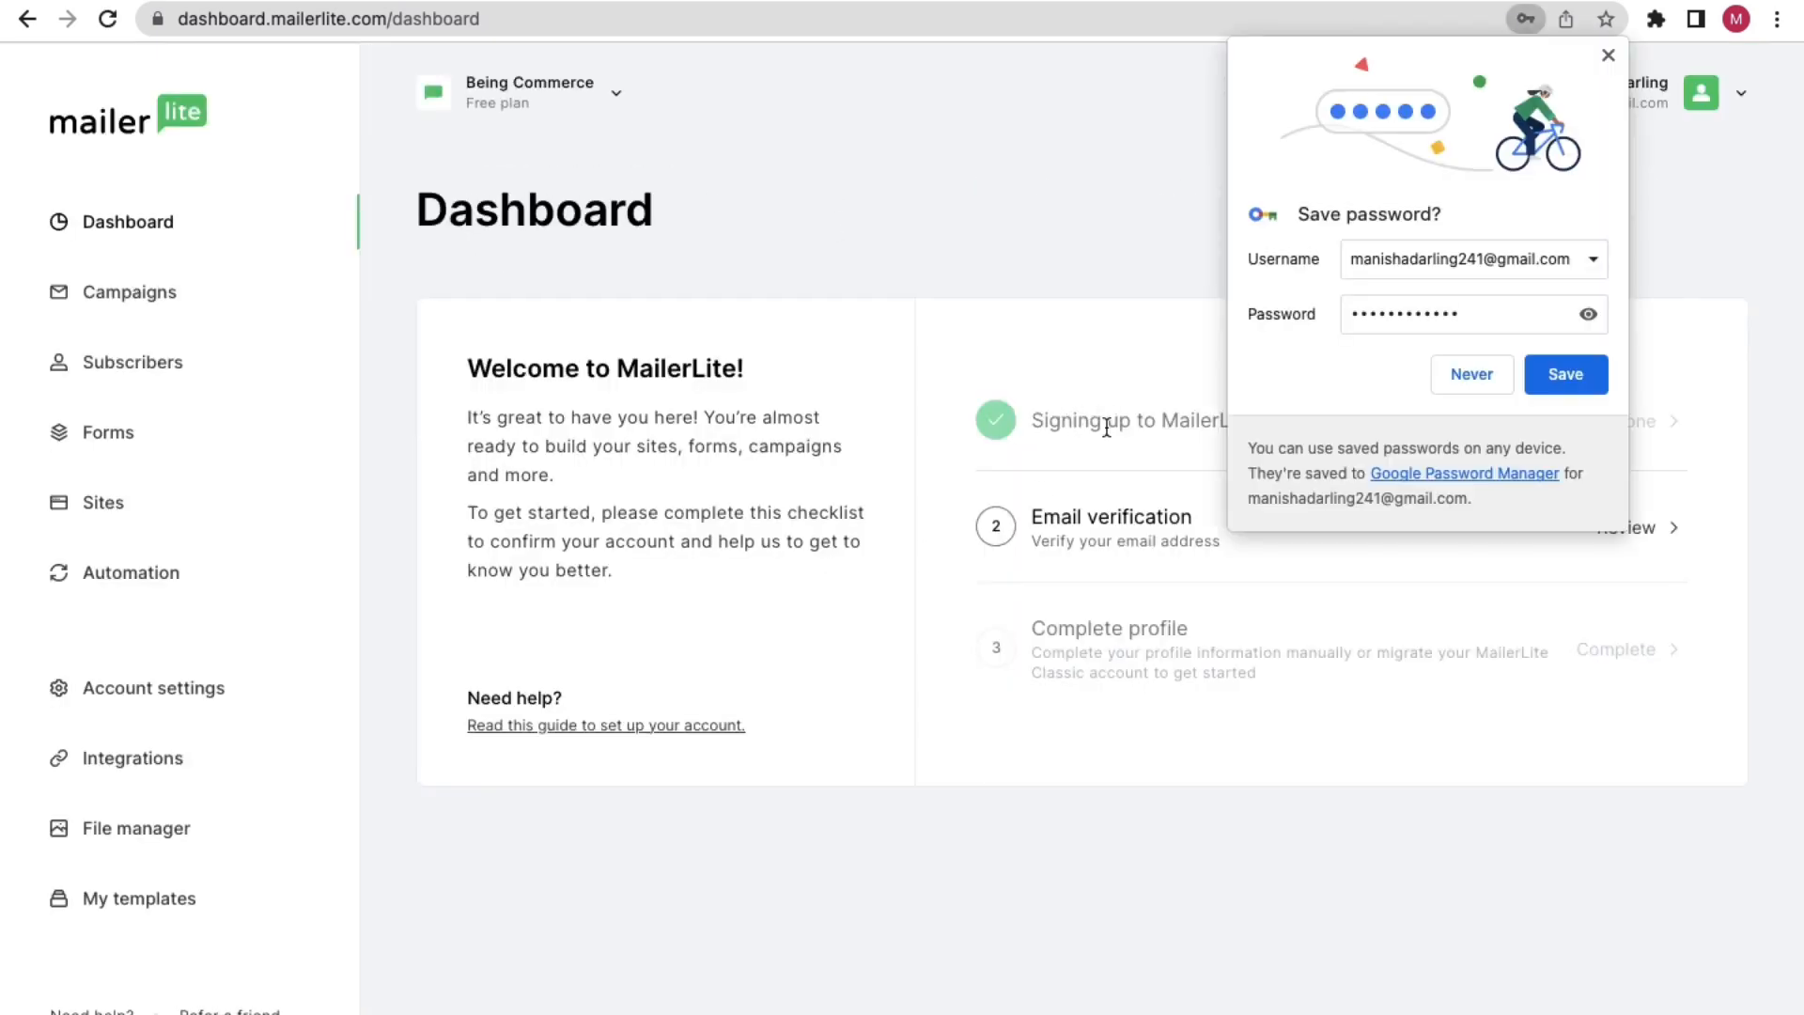
click(1546, 385)
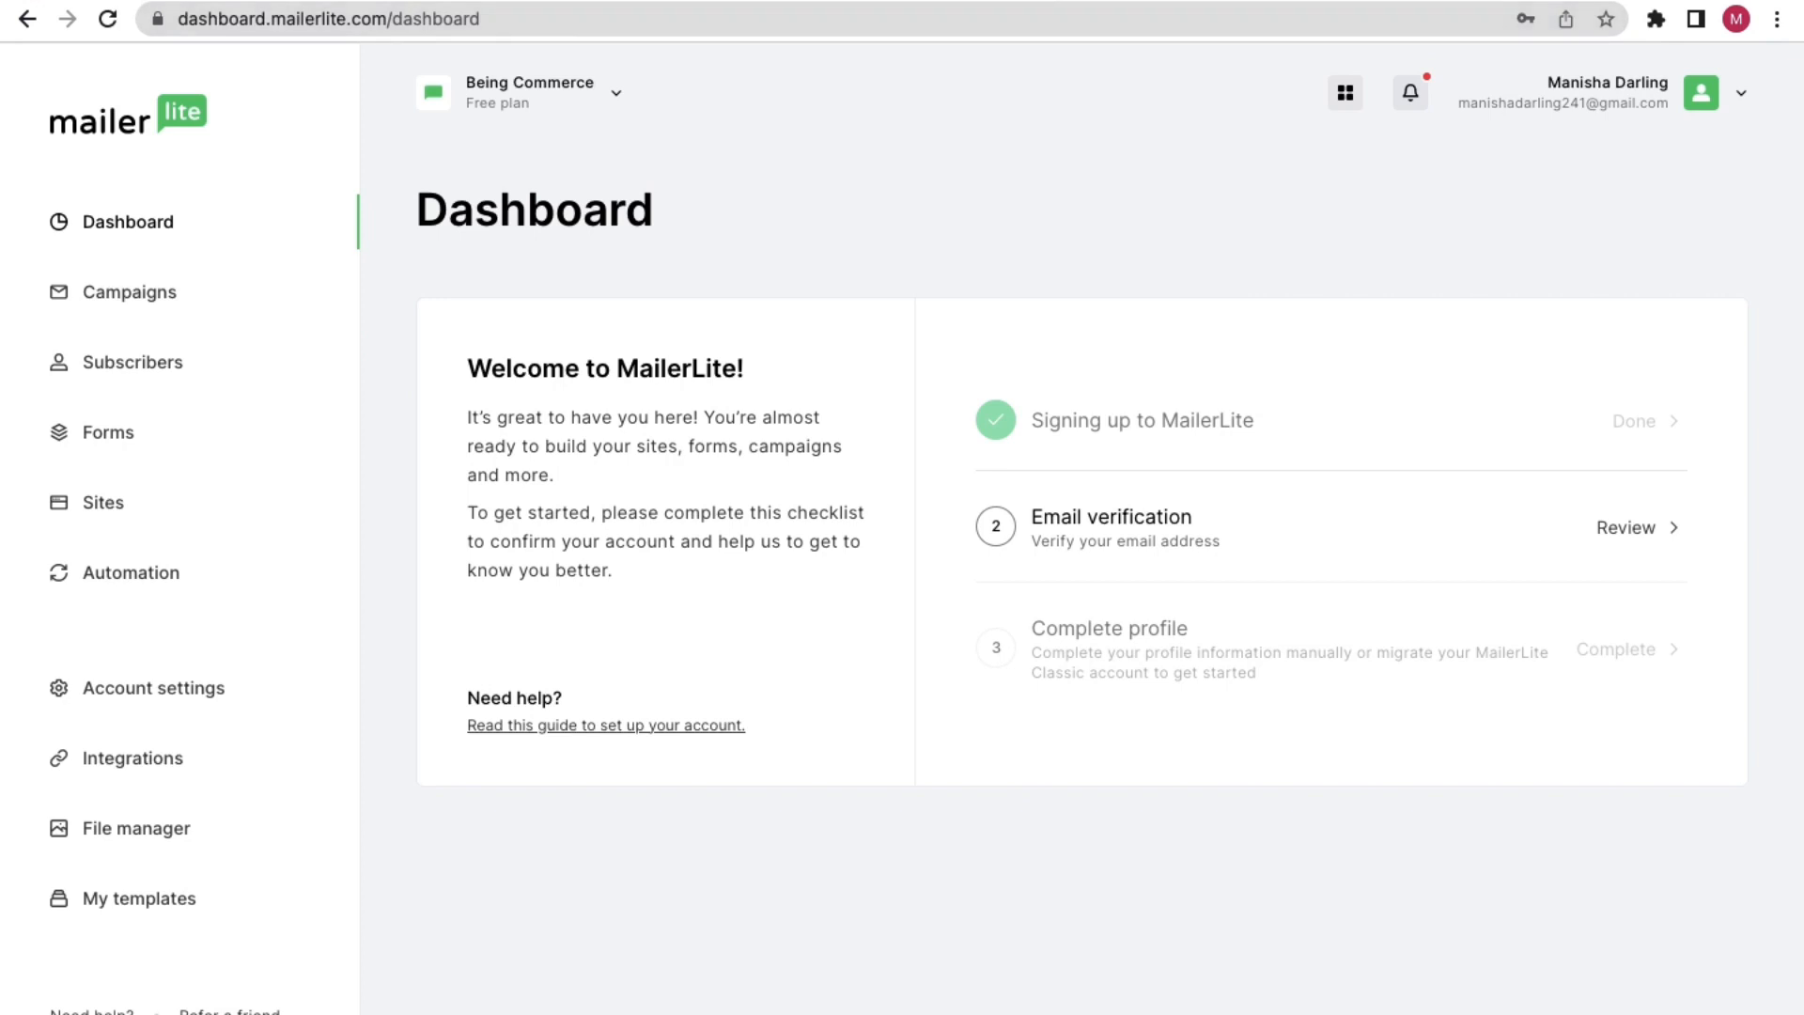
key(super+t)
Step: Confirm the address using the Verify email address button in MailerLite's 'Please verify your email address' message in Gmail
click(1553, 84)
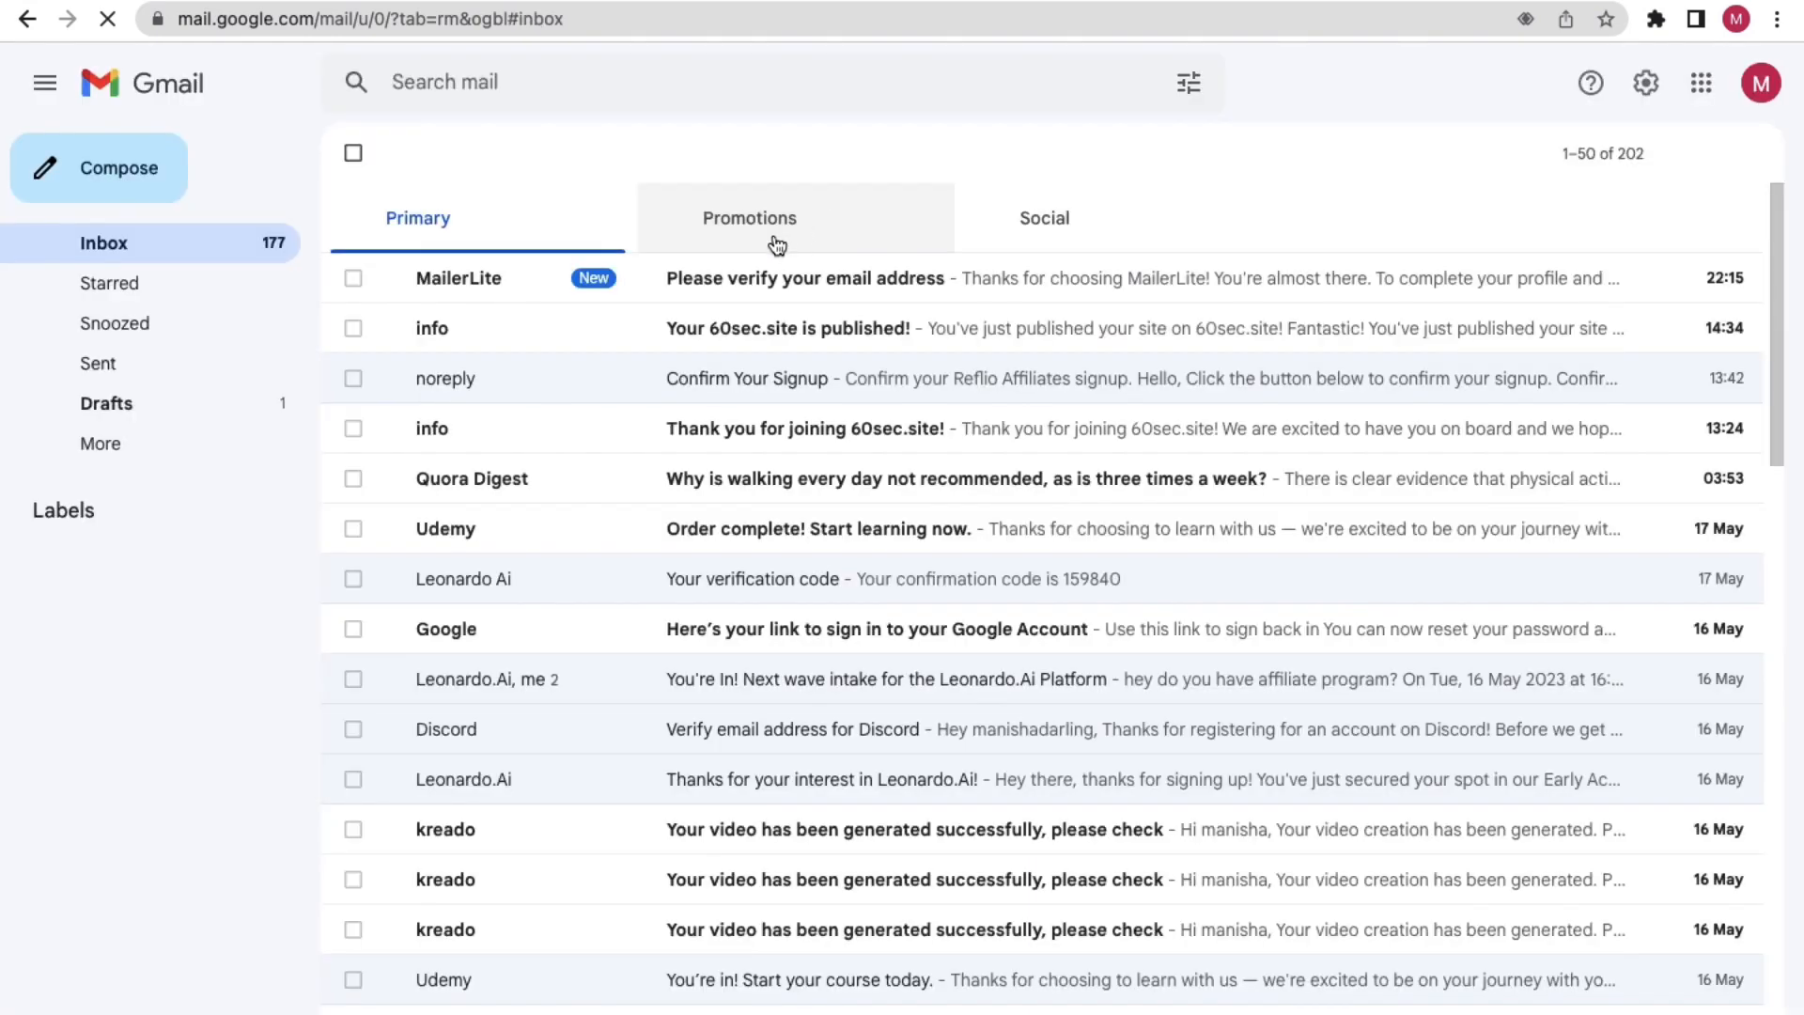
click(742, 282)
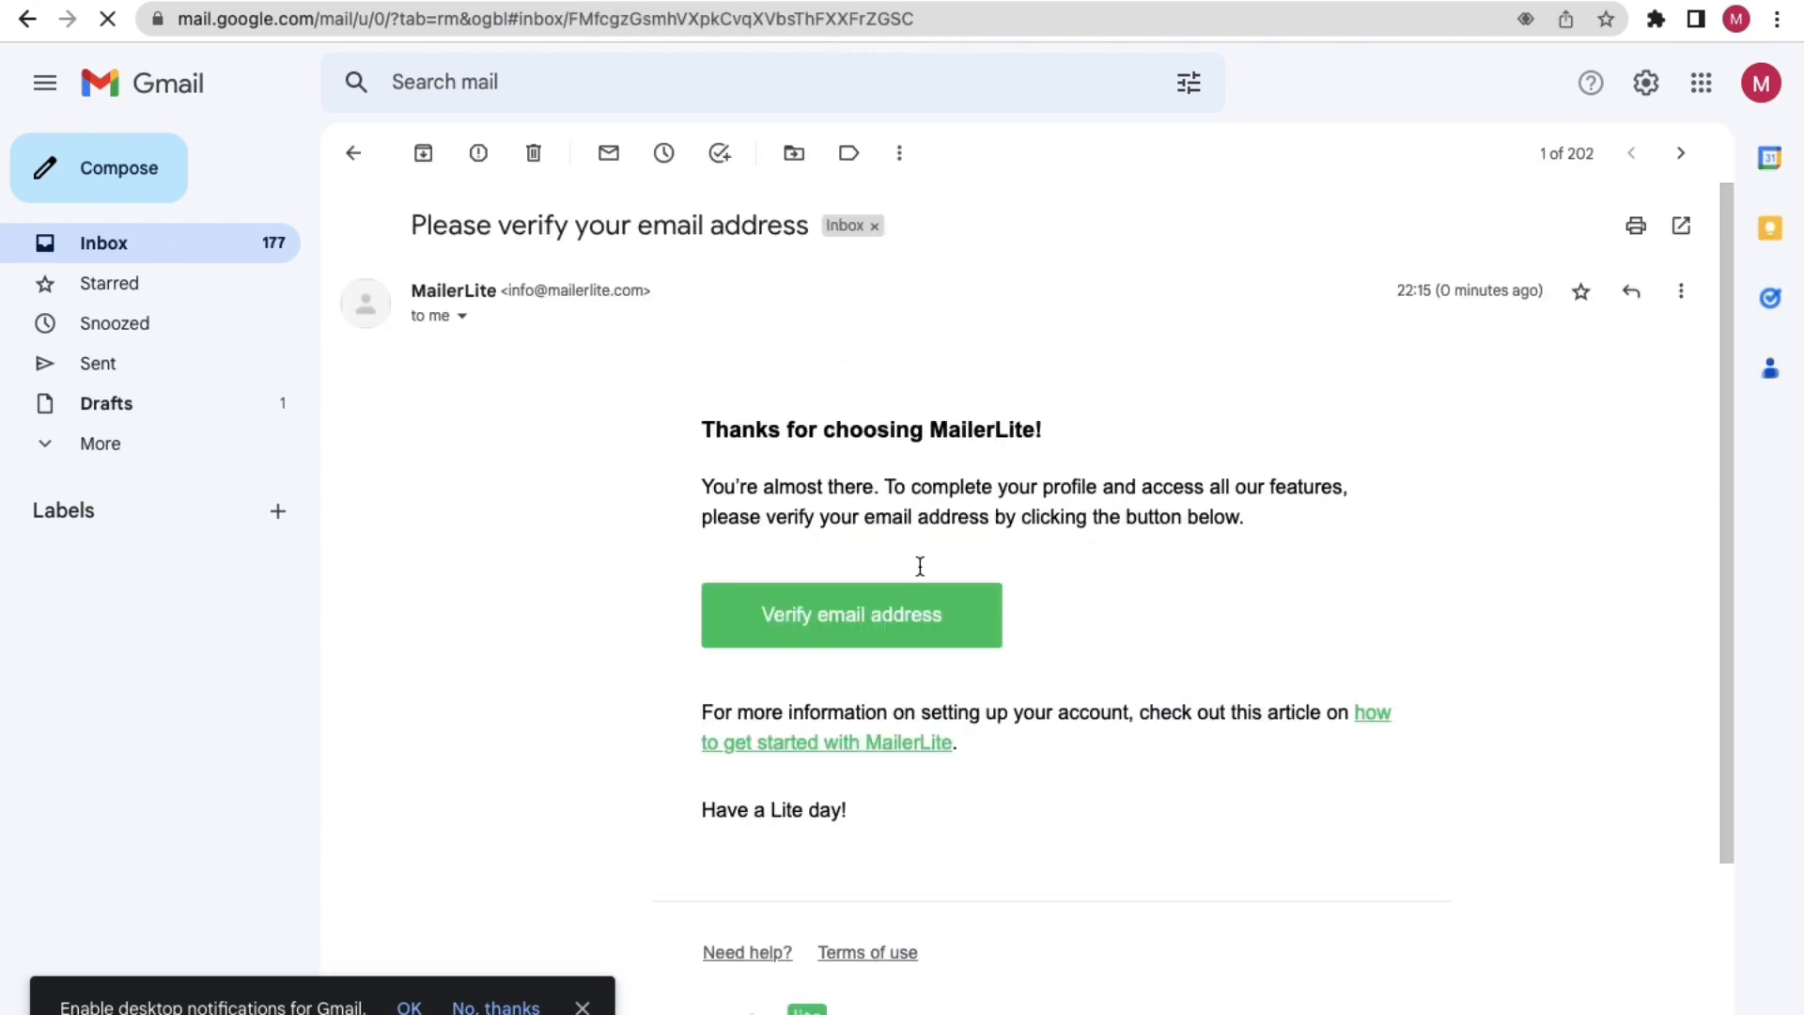
click(854, 624)
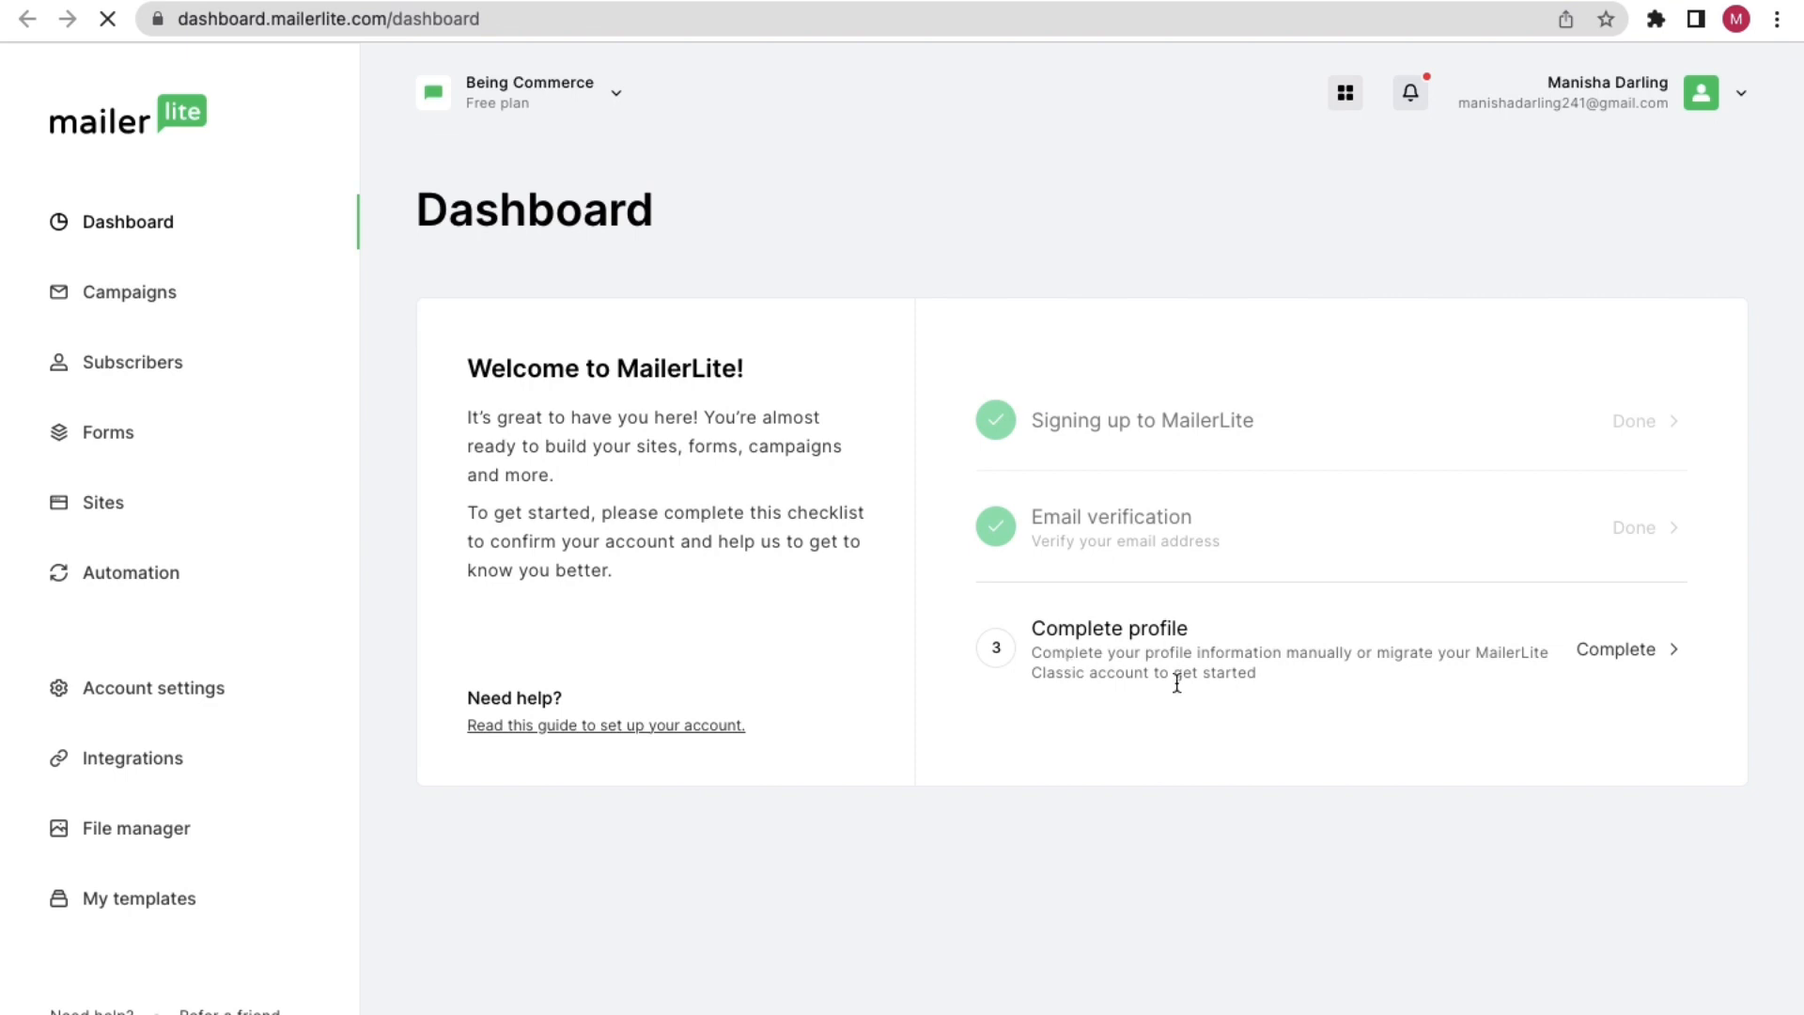
Step: Start profile completion, answer No to prior email marketing services, and advance to About you
click(1626, 660)
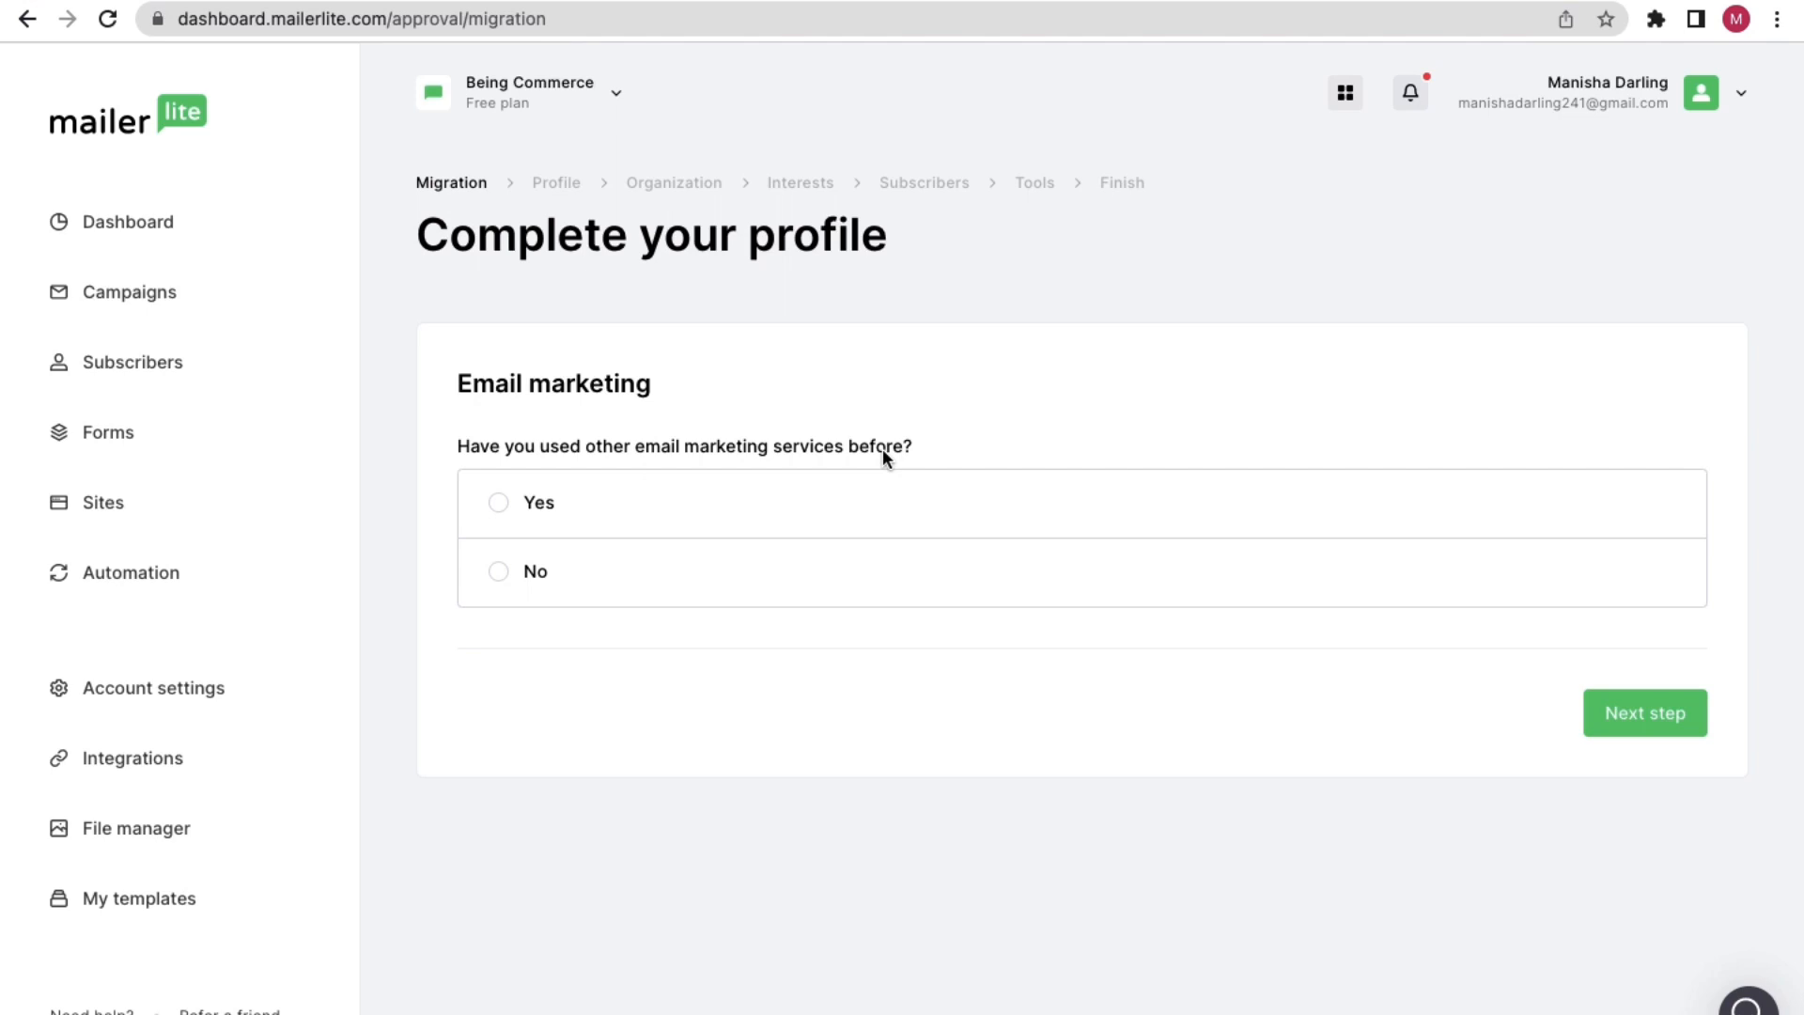
click(586, 583)
click(1615, 712)
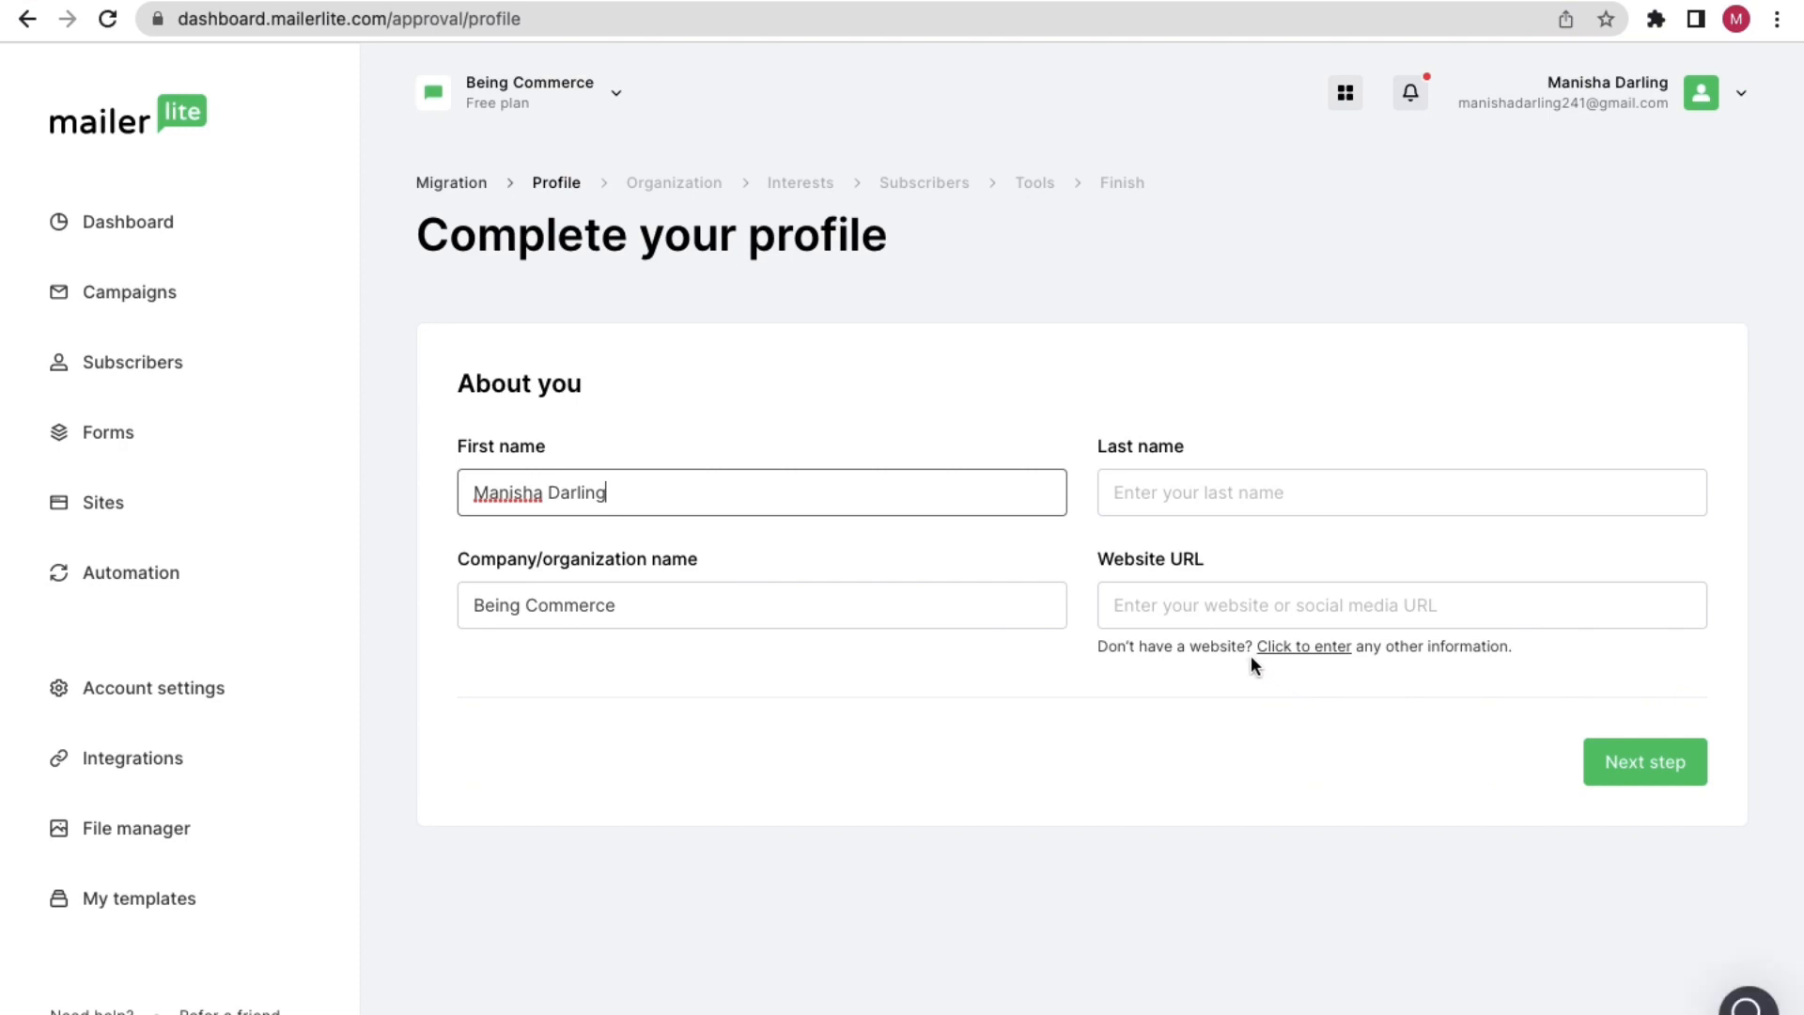
Step: Remove the surname from First name and fill Last name from the autofill suggestion
click(1013, 637)
double_click(582, 489)
key(BackSpace)
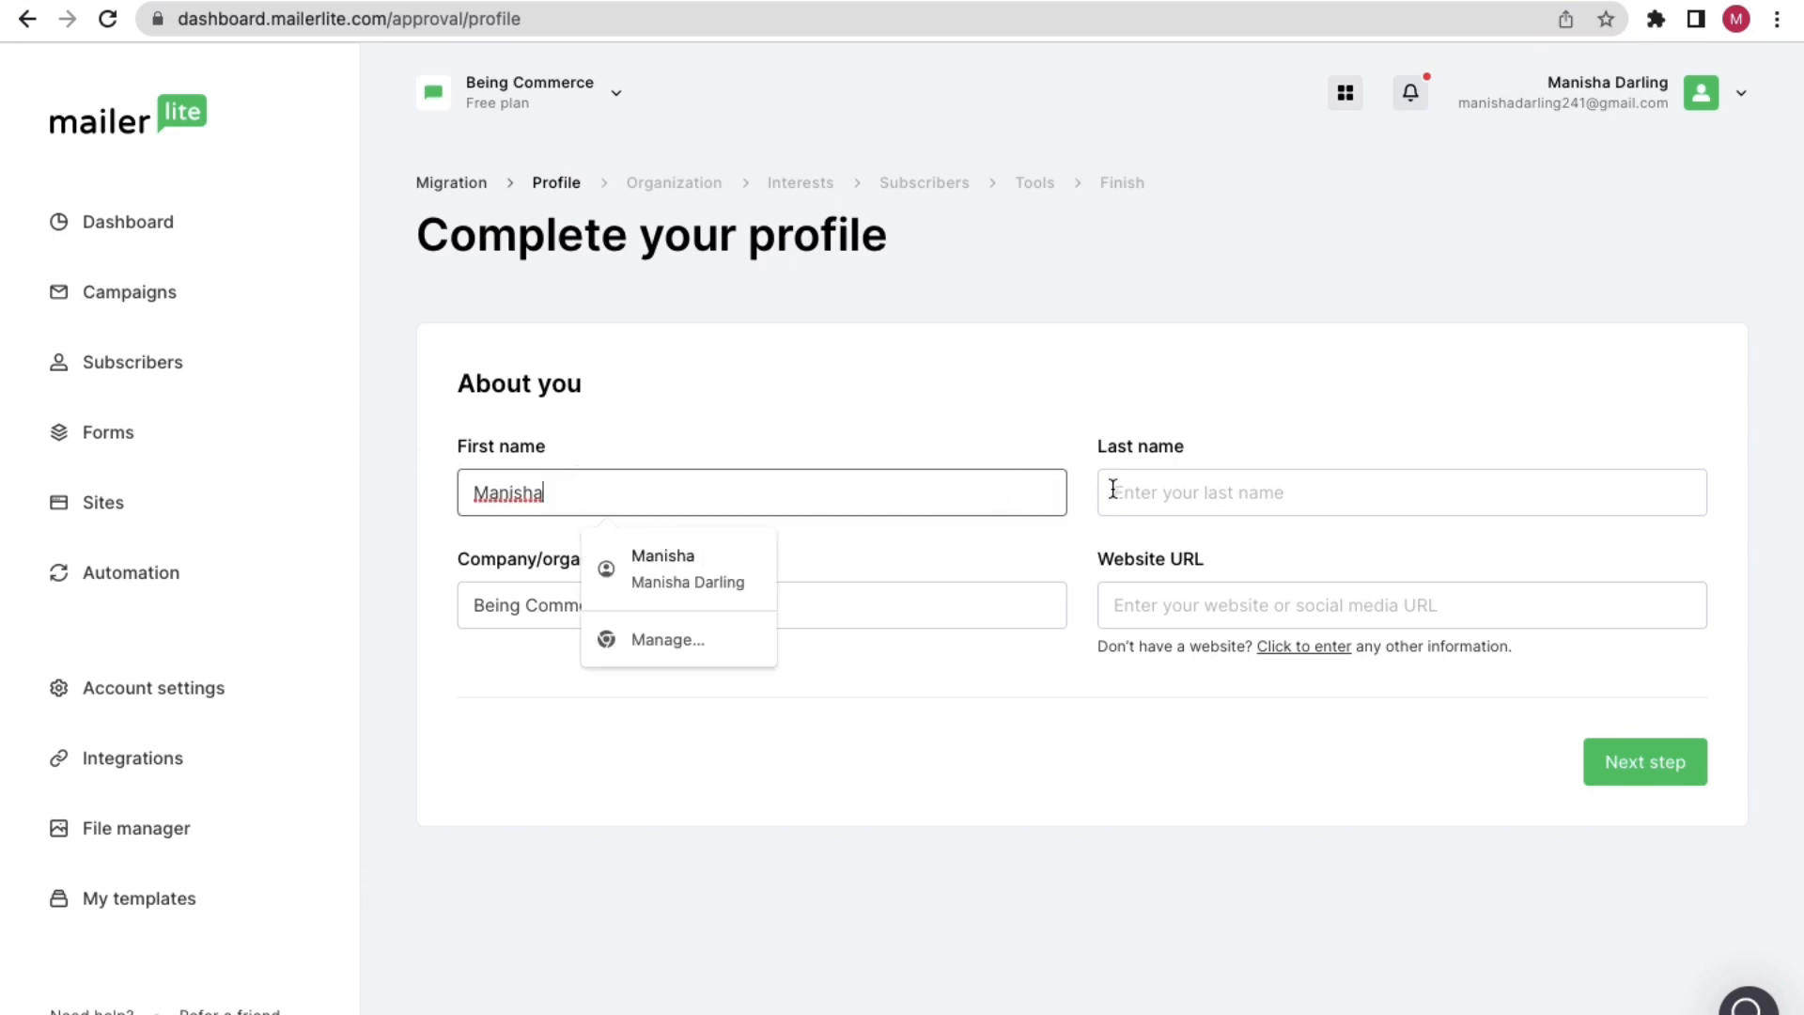
click(1126, 490)
click(1360, 568)
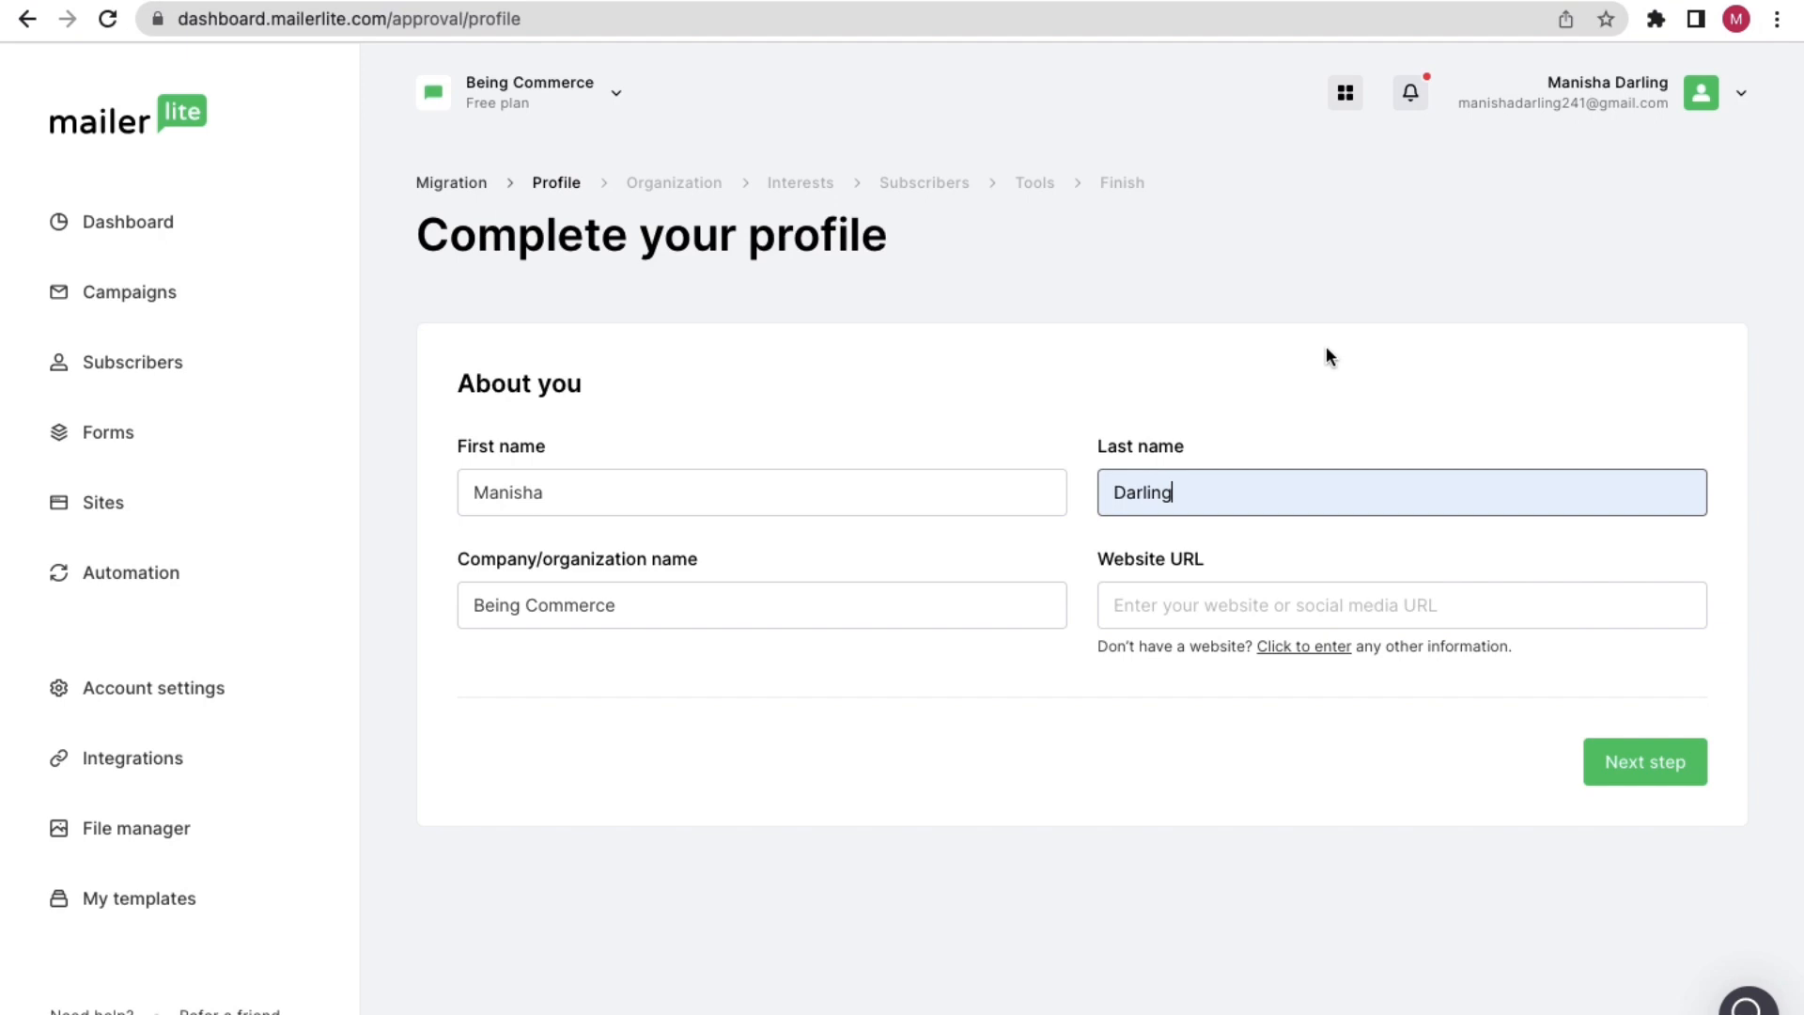
click(1224, 616)
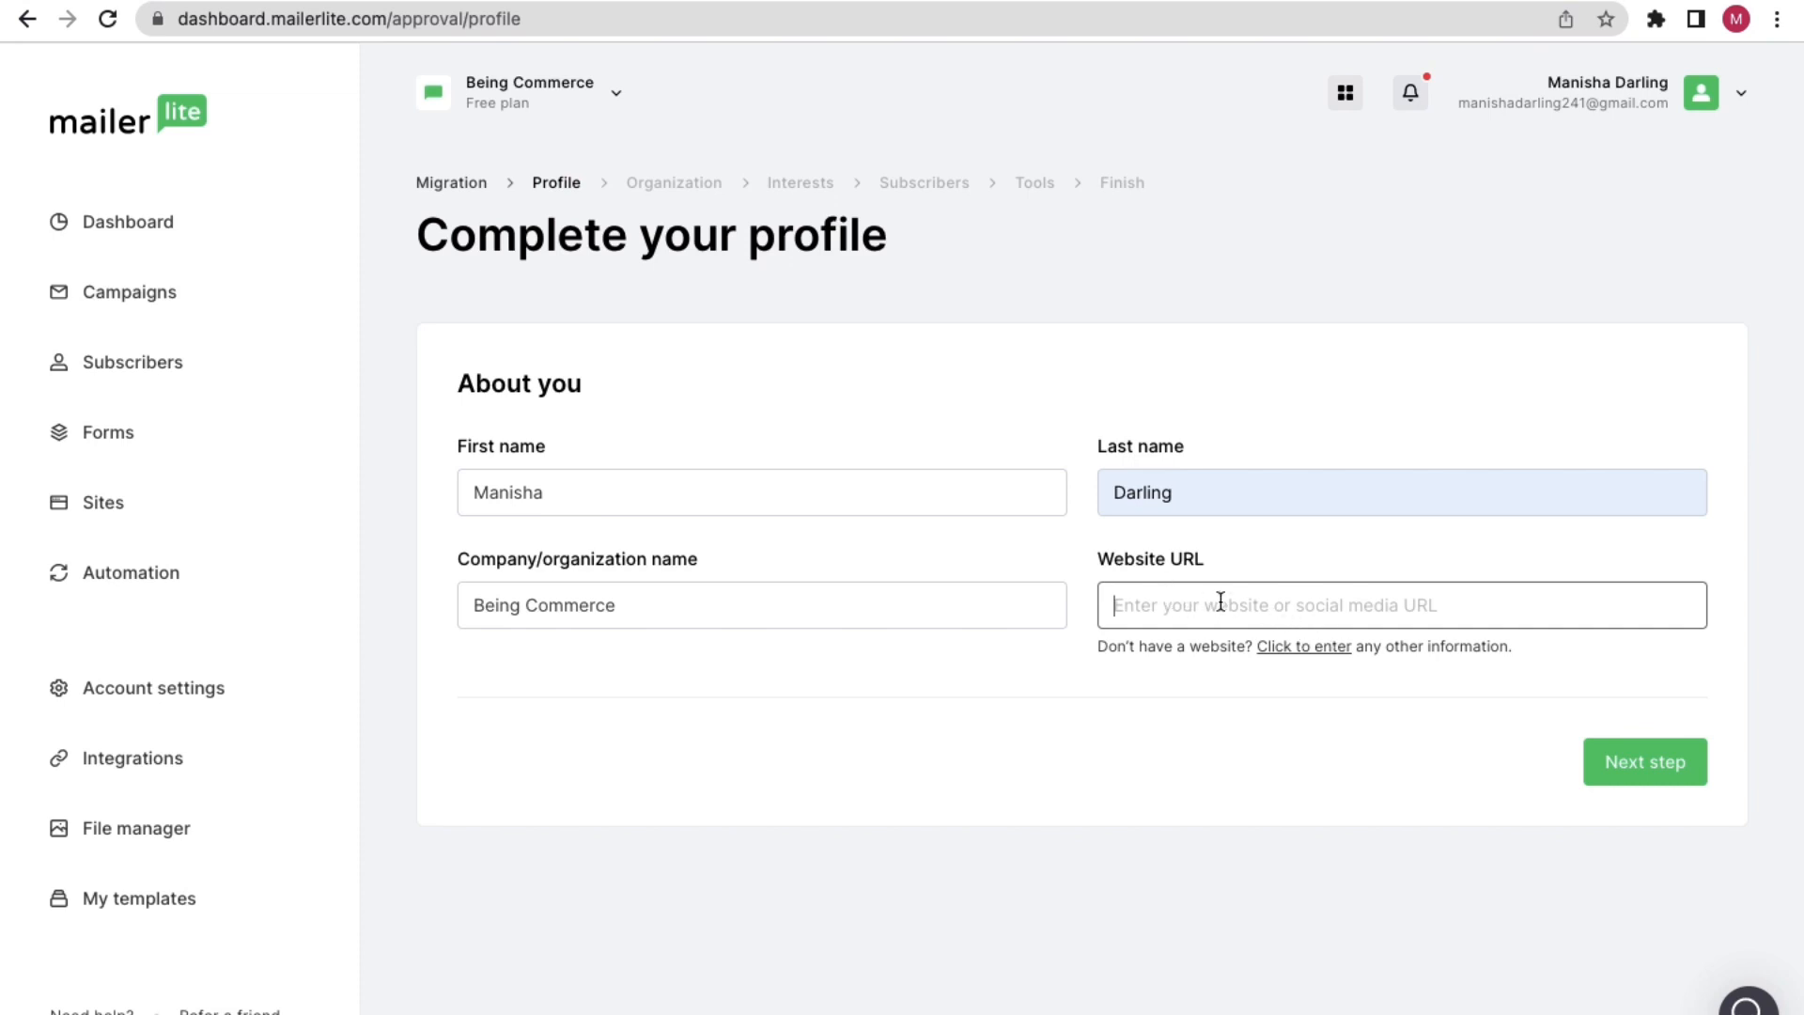
click(1546, 1)
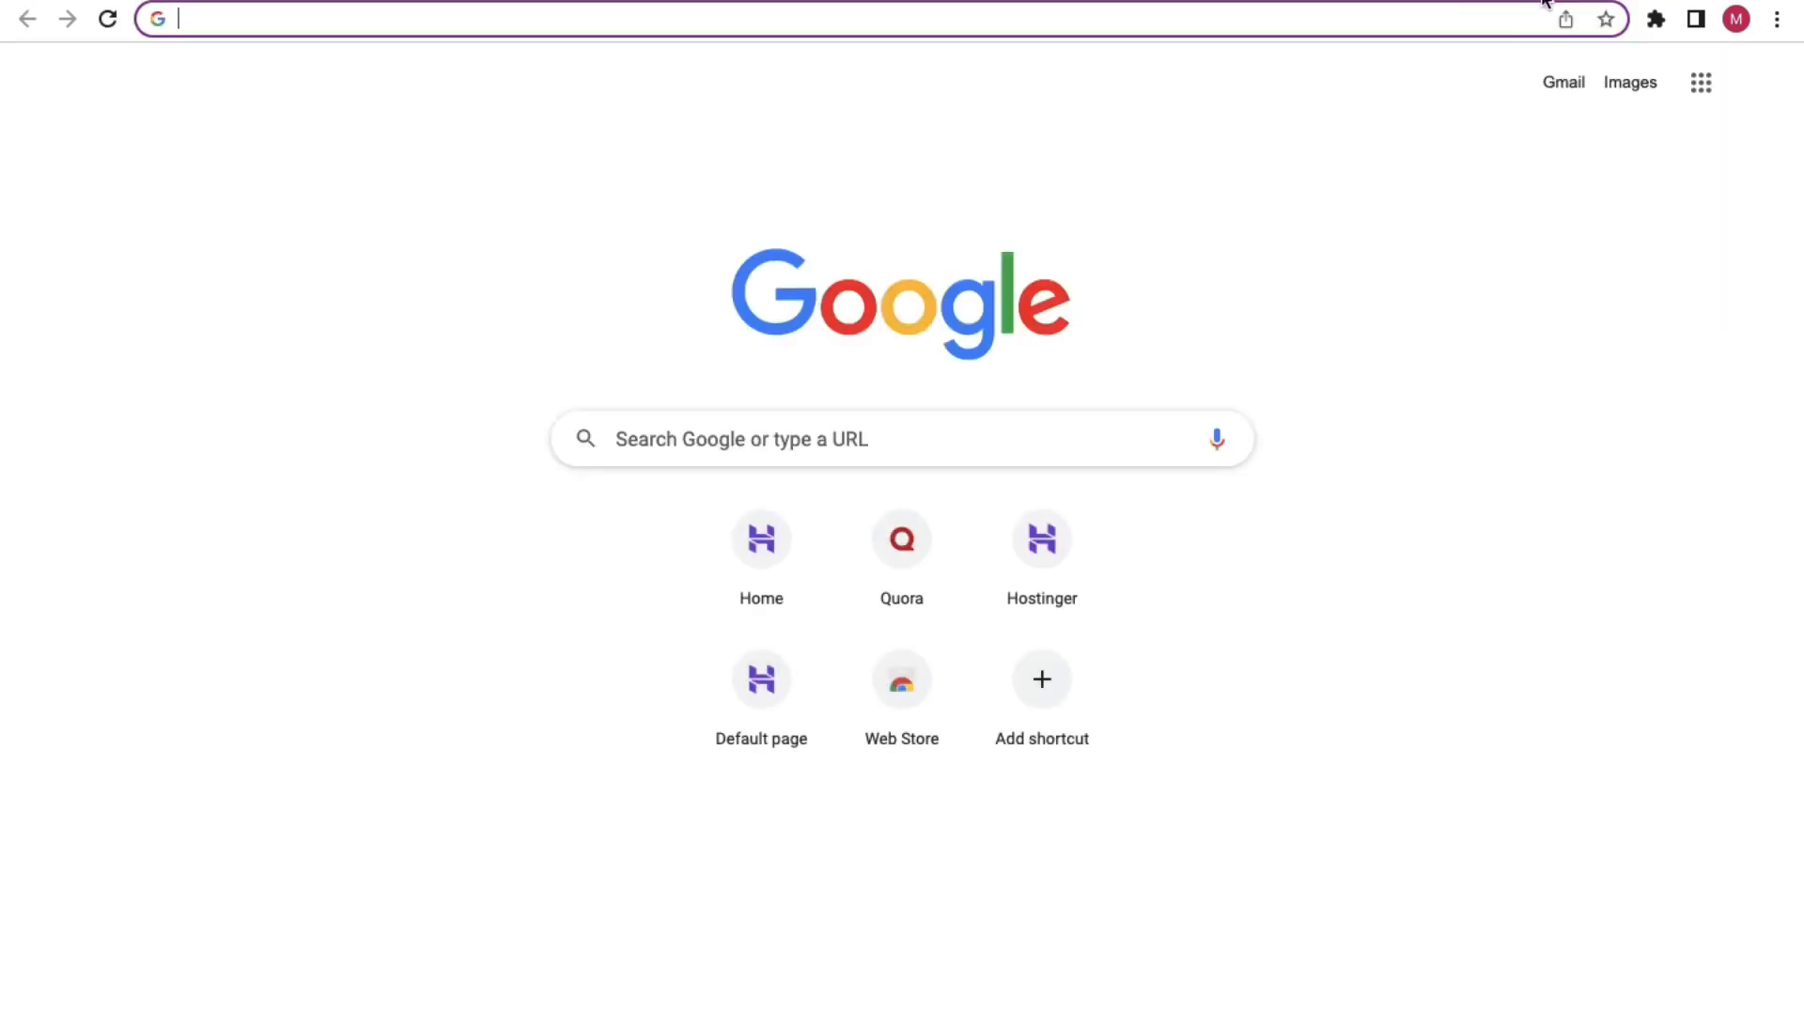
text(ku)
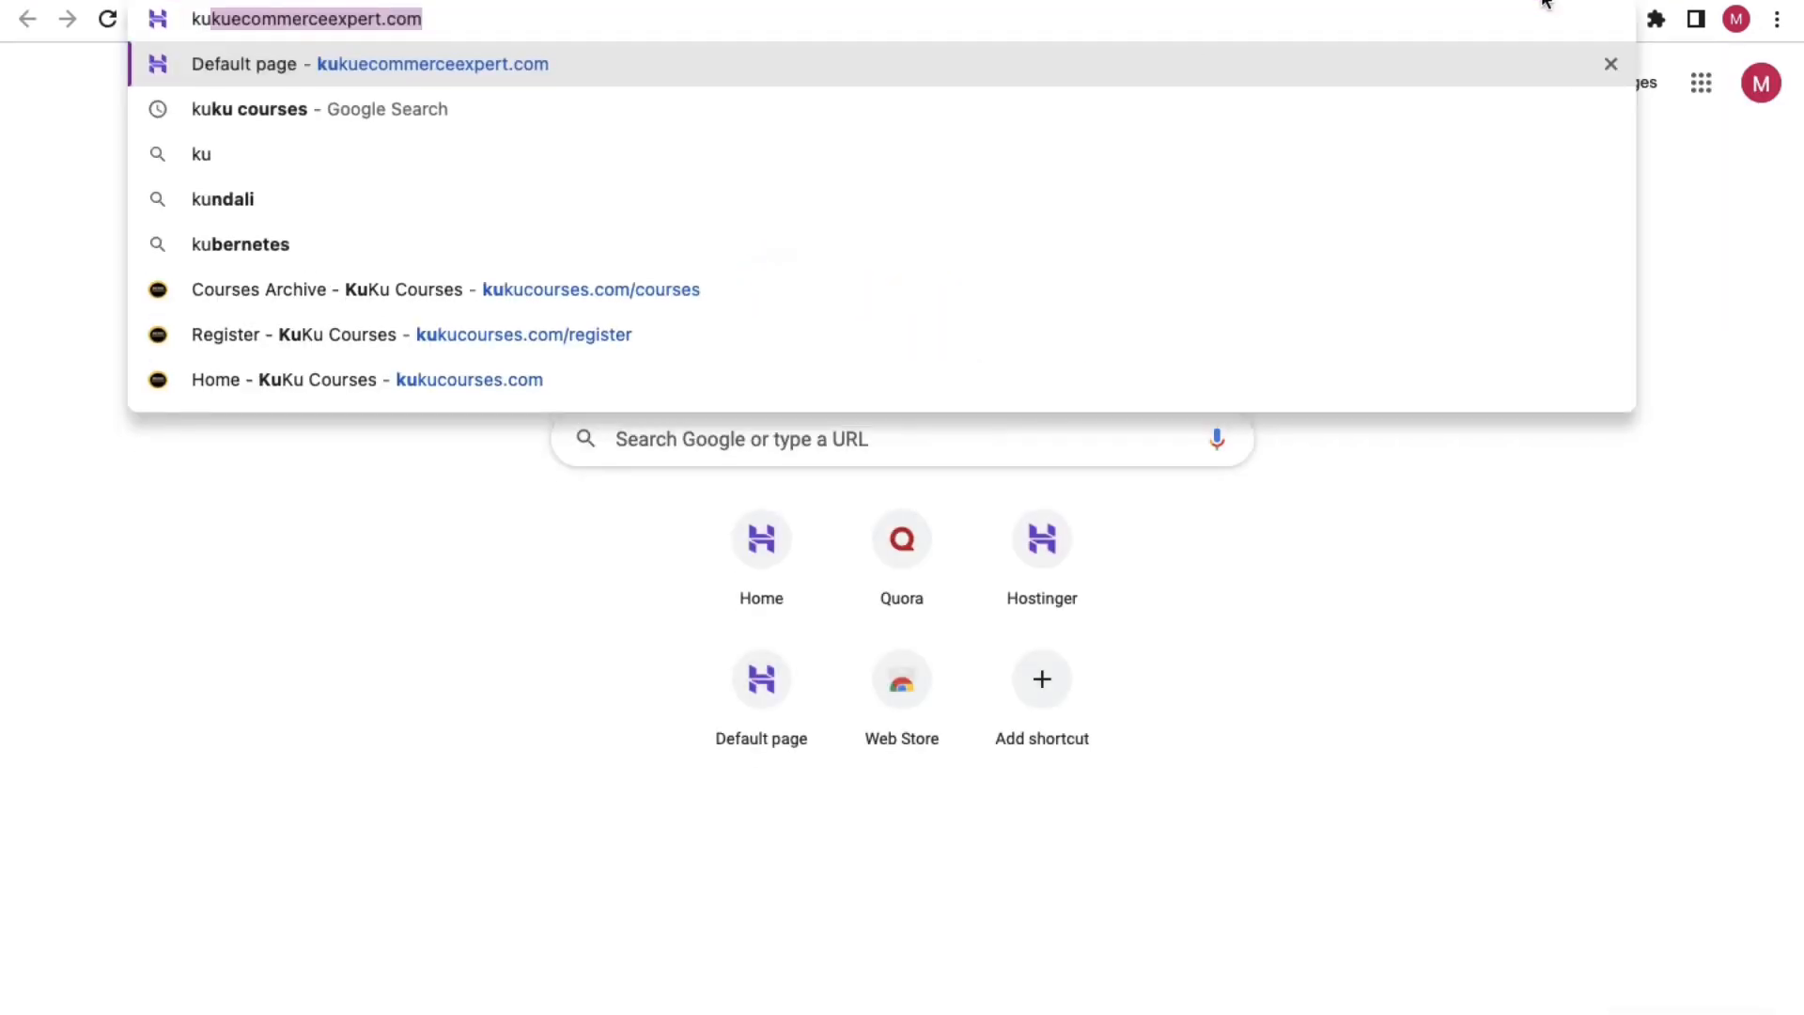
text(ku)
text(cours)
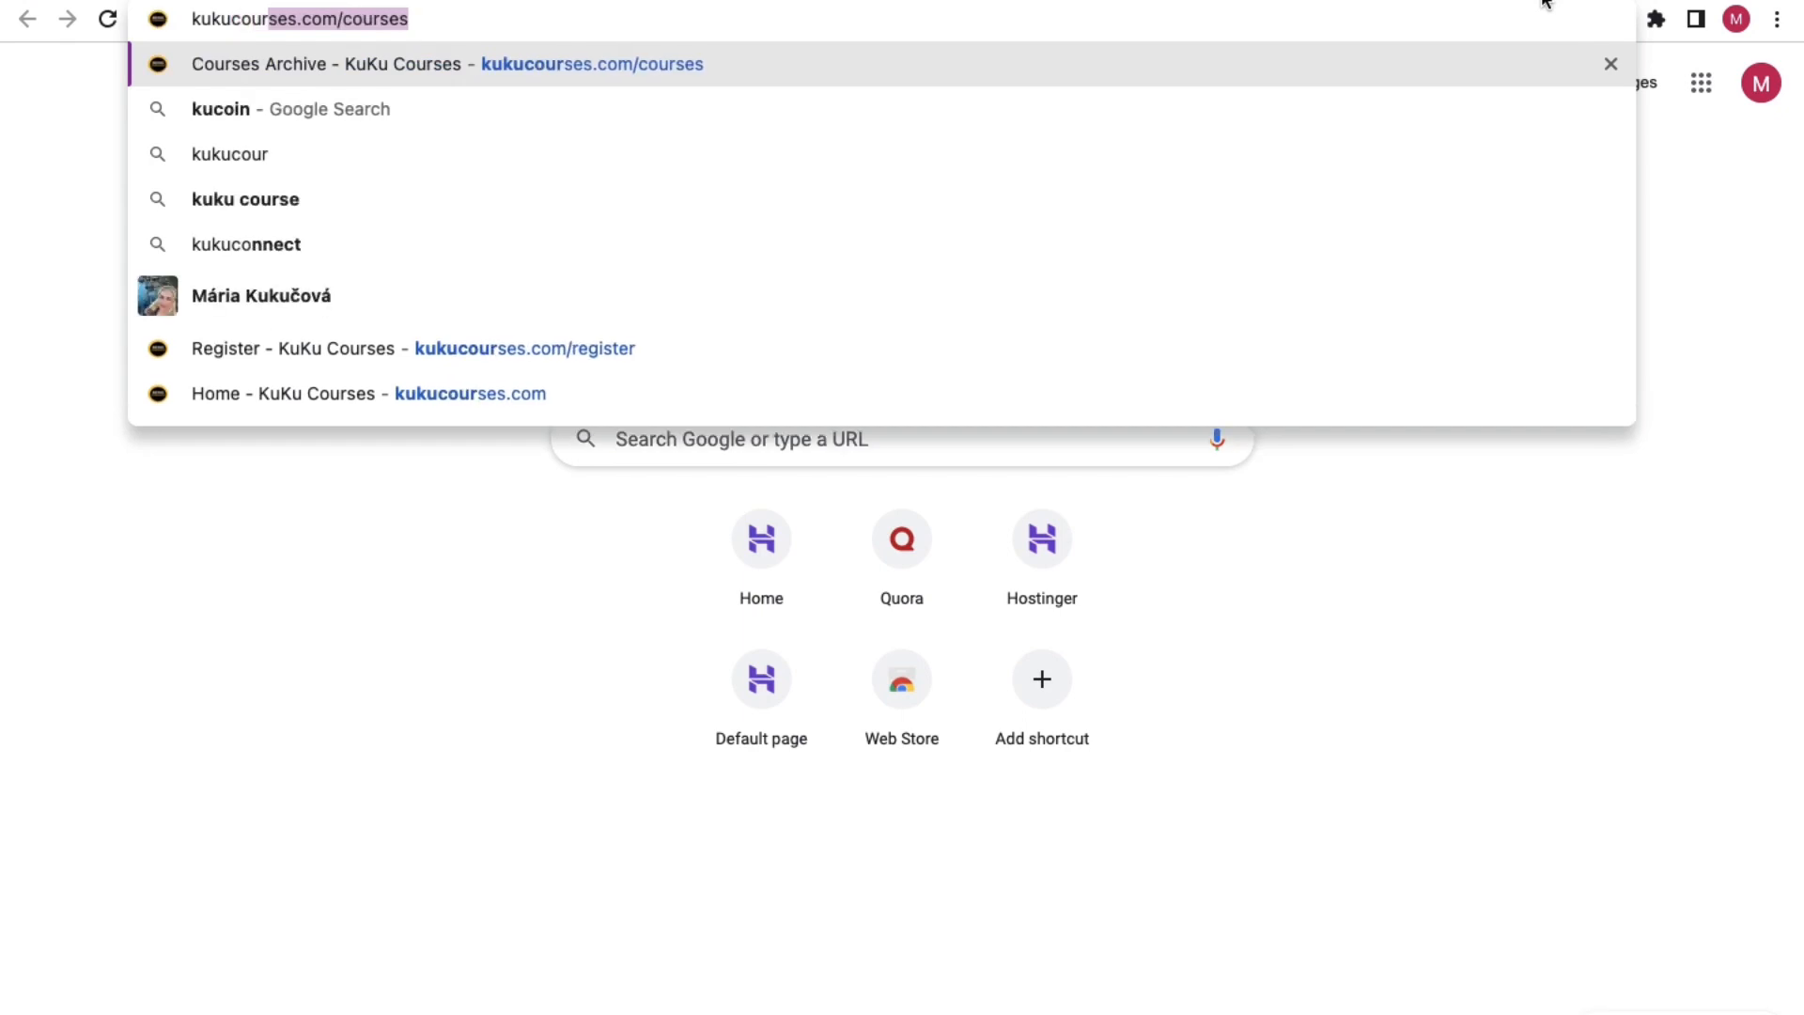
key(Right)
key(BackSpace)
key(BackSpace)
key(BackSpace)
key(BackSpace)
key(BackSpace)
key(BackSpace)
key(BackSpace)
key(ctrl+a)
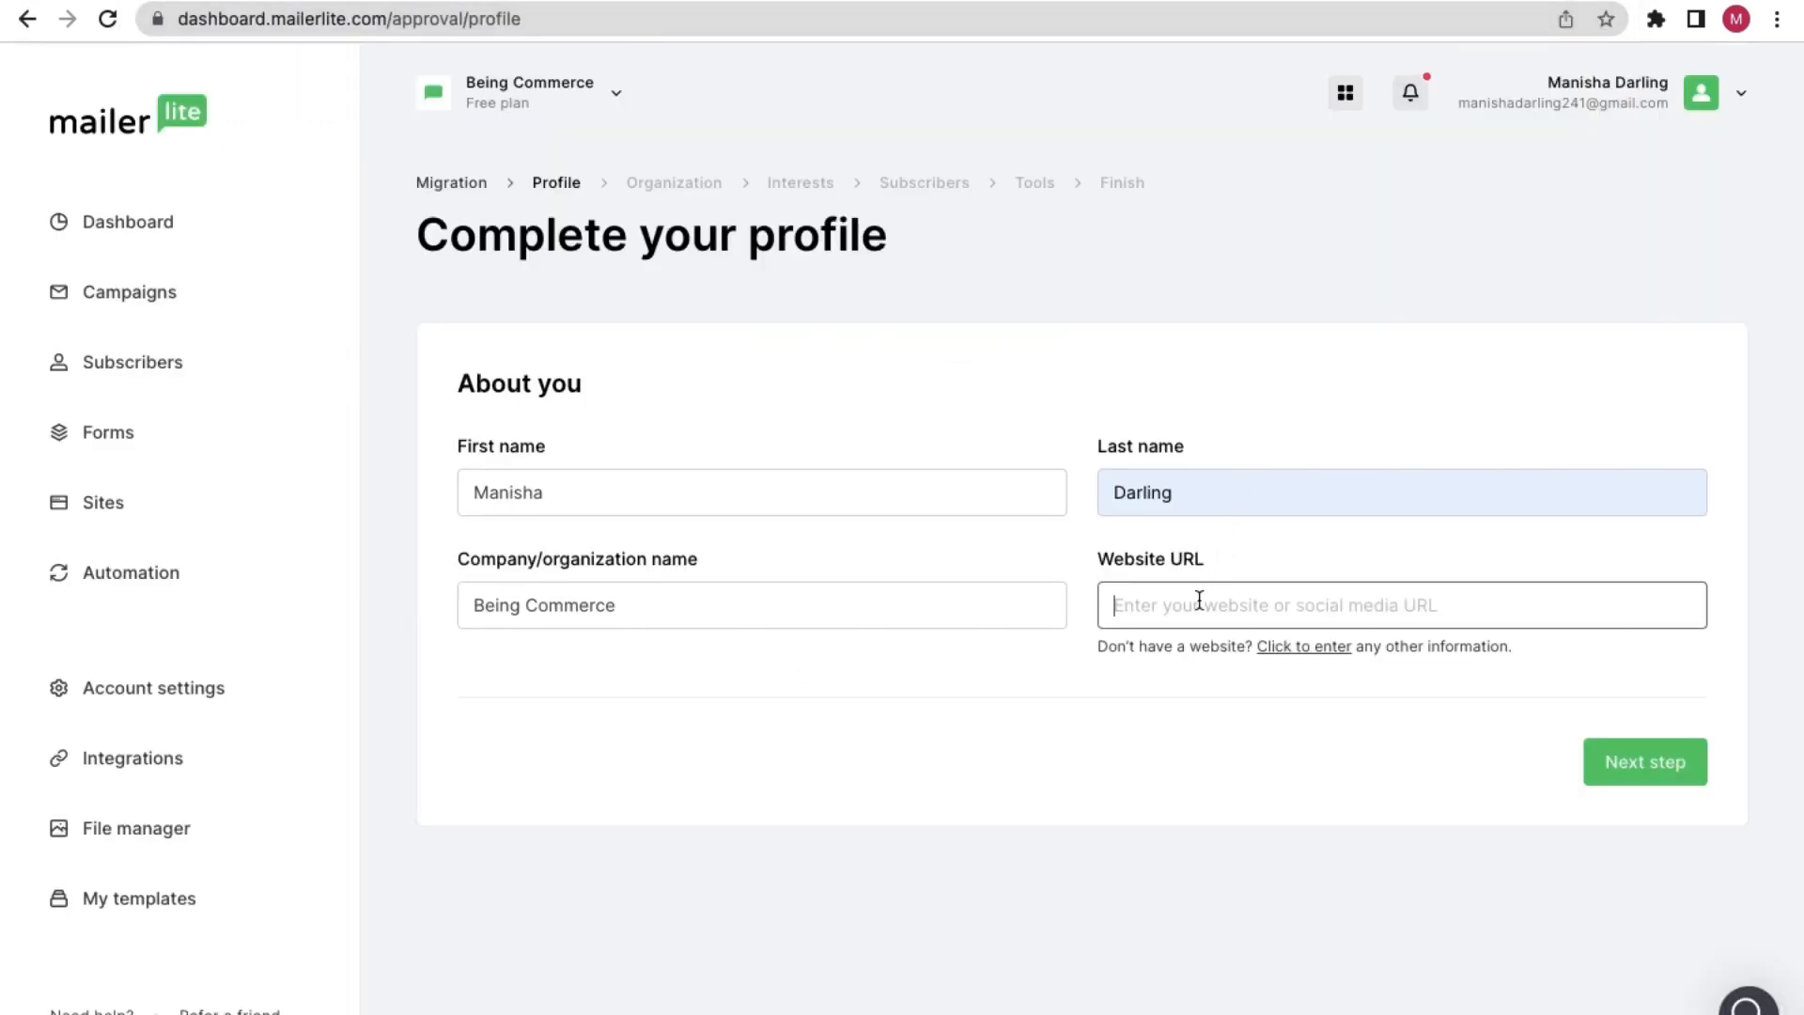
text(https://kukucourses.com/)
click(1146, 667)
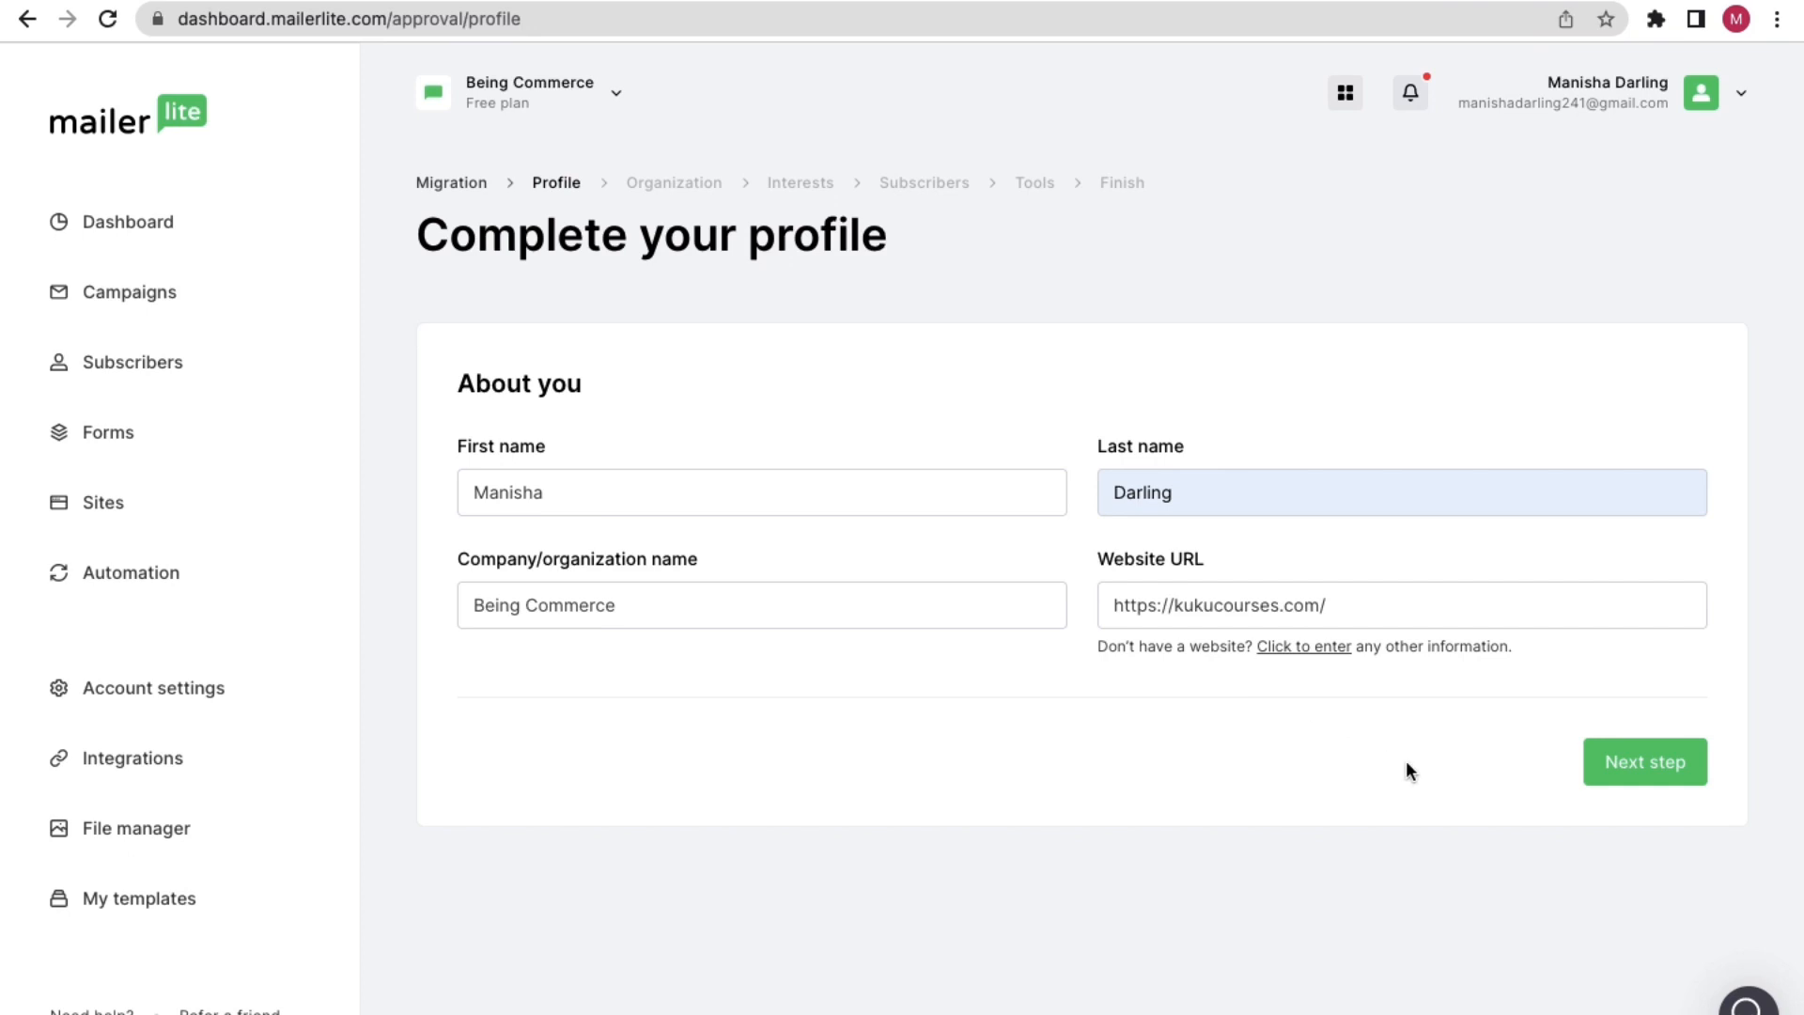
click(1654, 769)
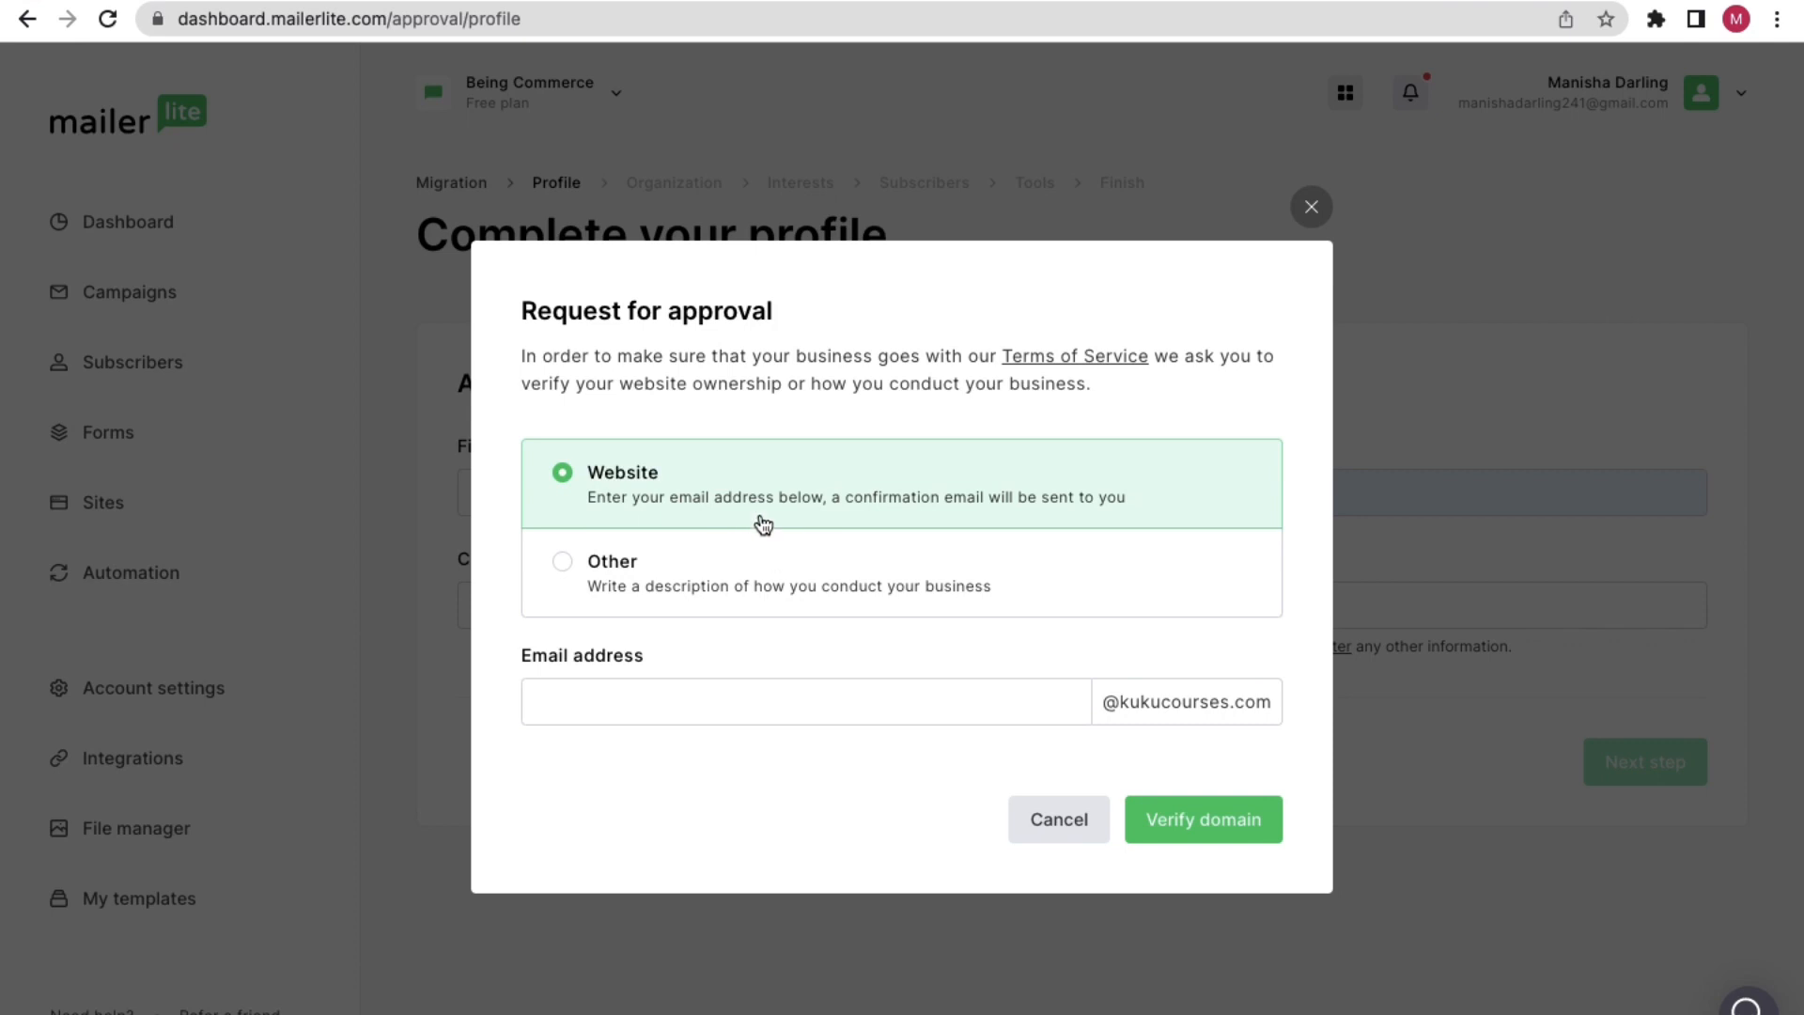
Step: Describe the business as online coaching helping students learn new skills, then request approval
click(822, 578)
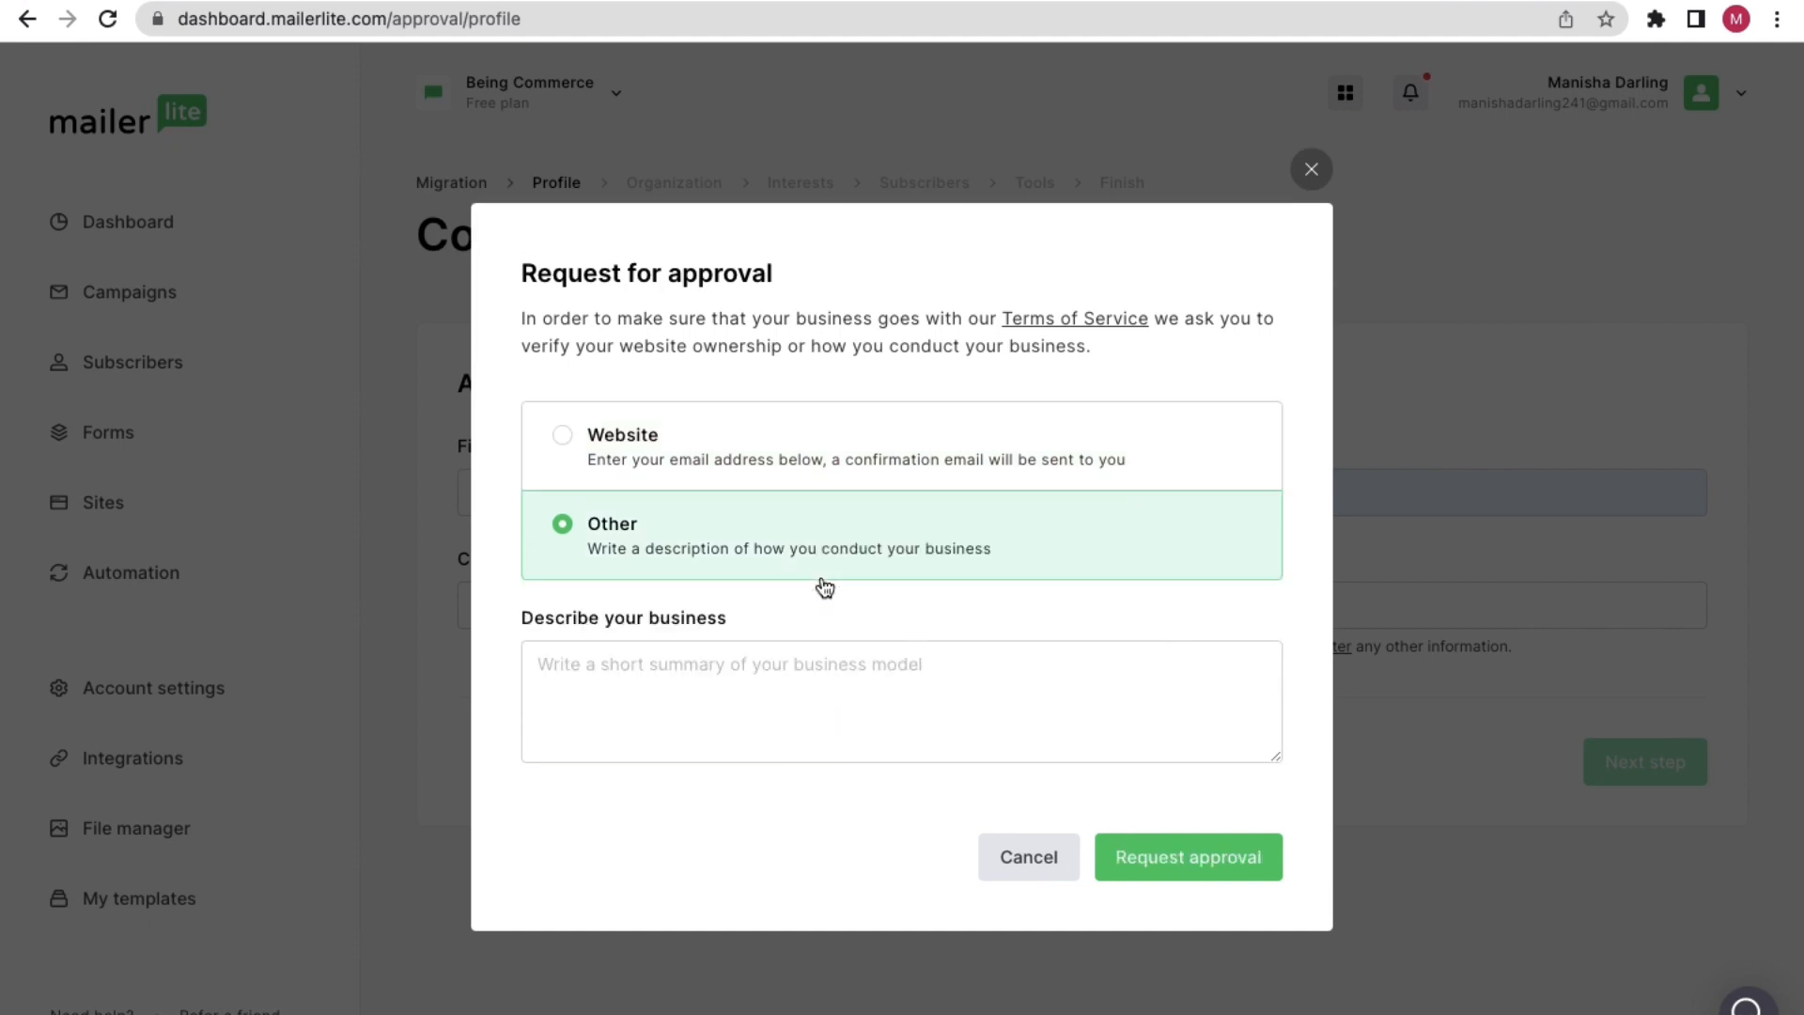
click(780, 673)
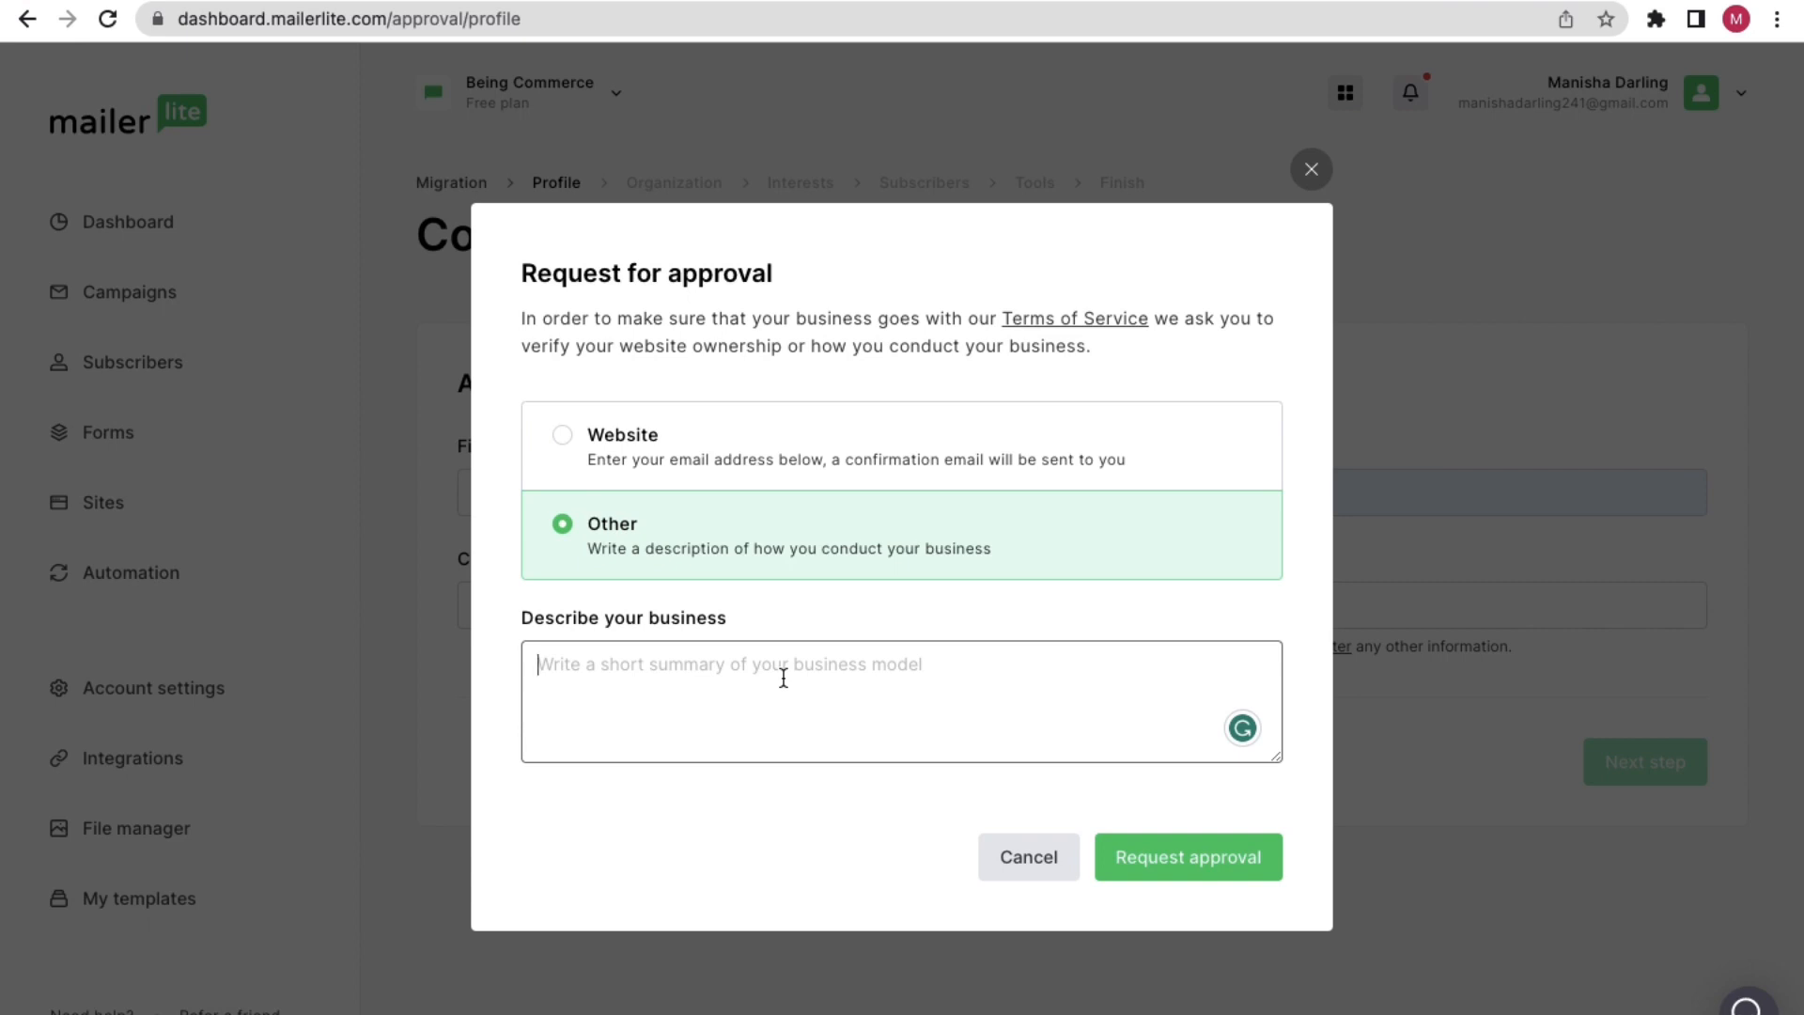
text(I r)
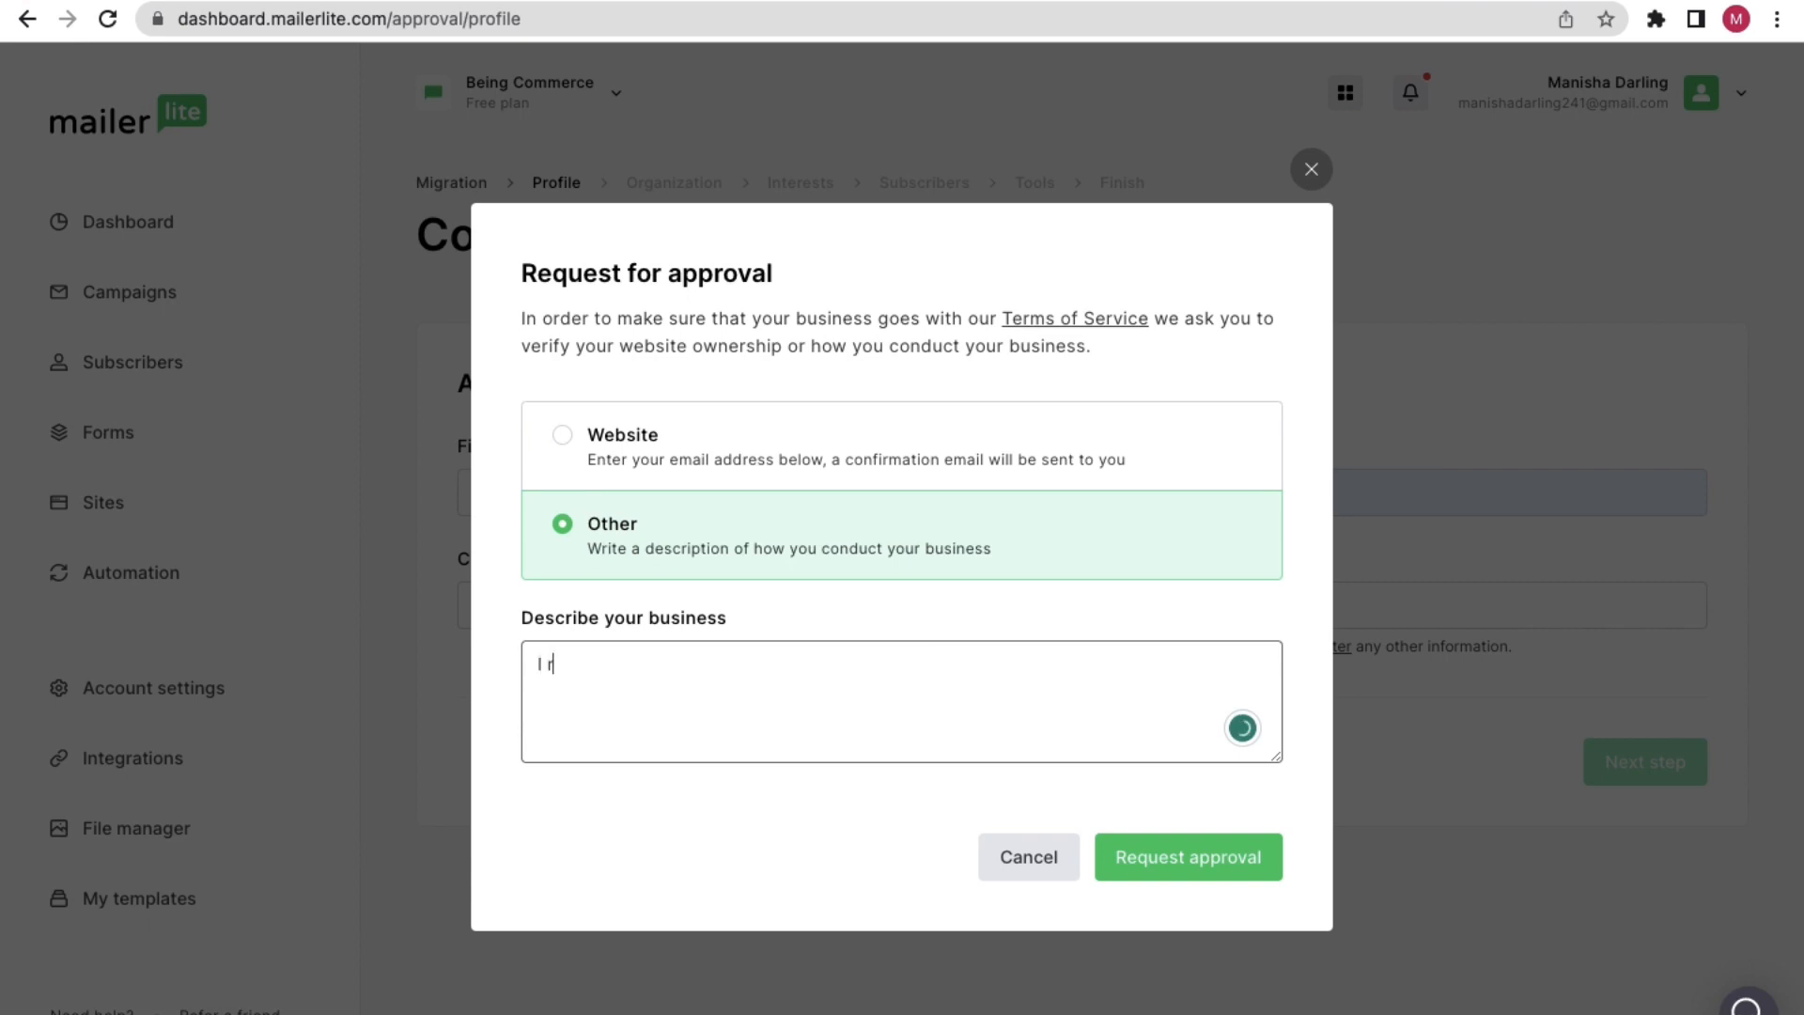
text(un business for online cou)
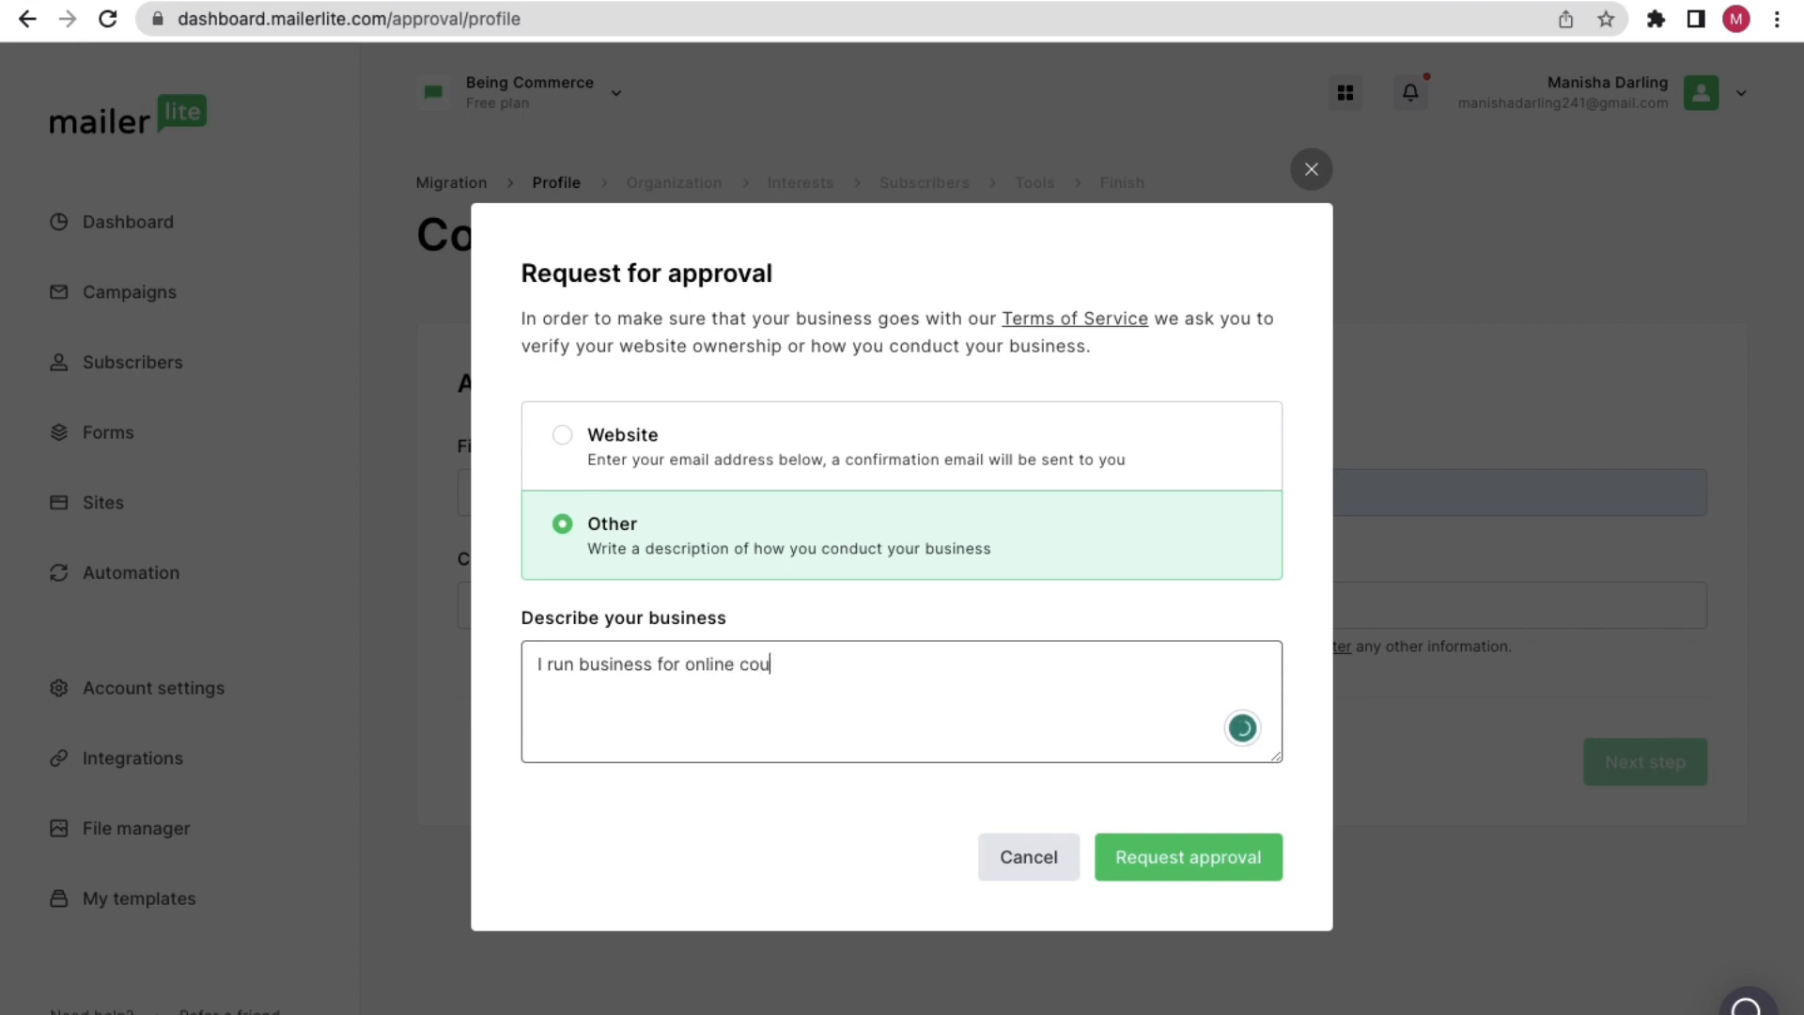
key(BackSpace)
text(ach)
text(ing and help students to )
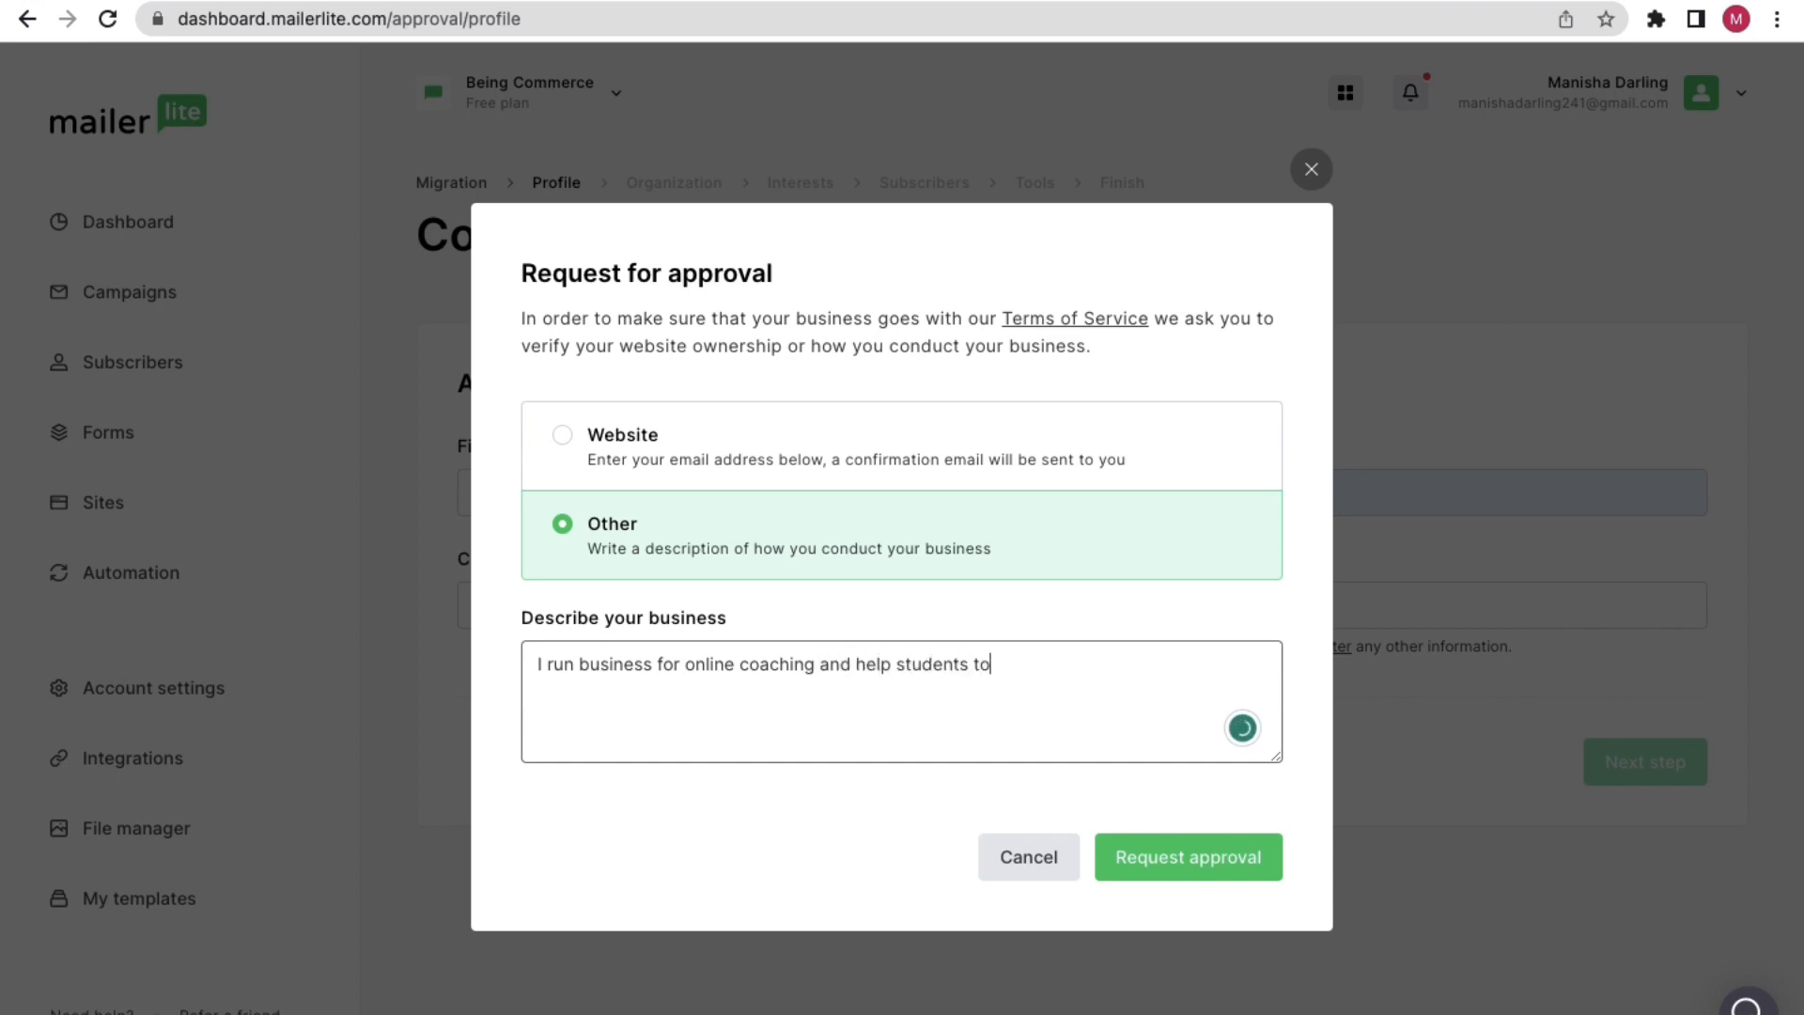
text(learn new skills and gro)
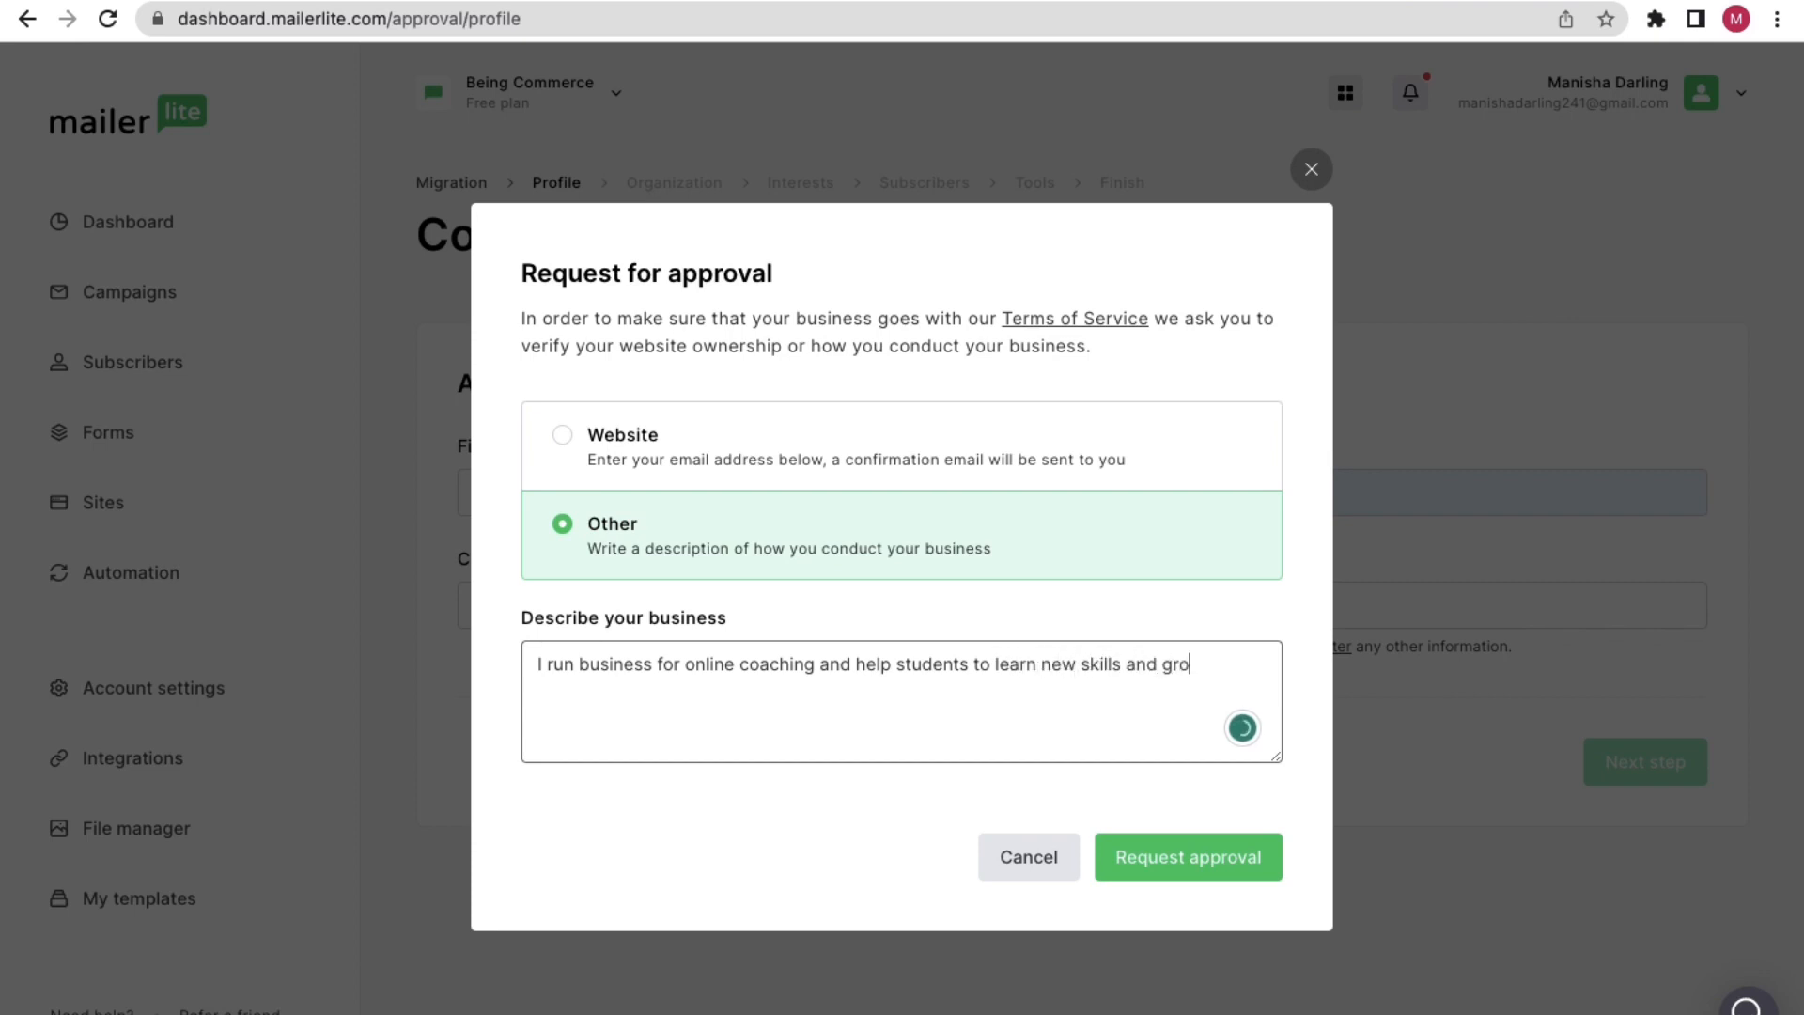
text(w in their career.)
click(791, 777)
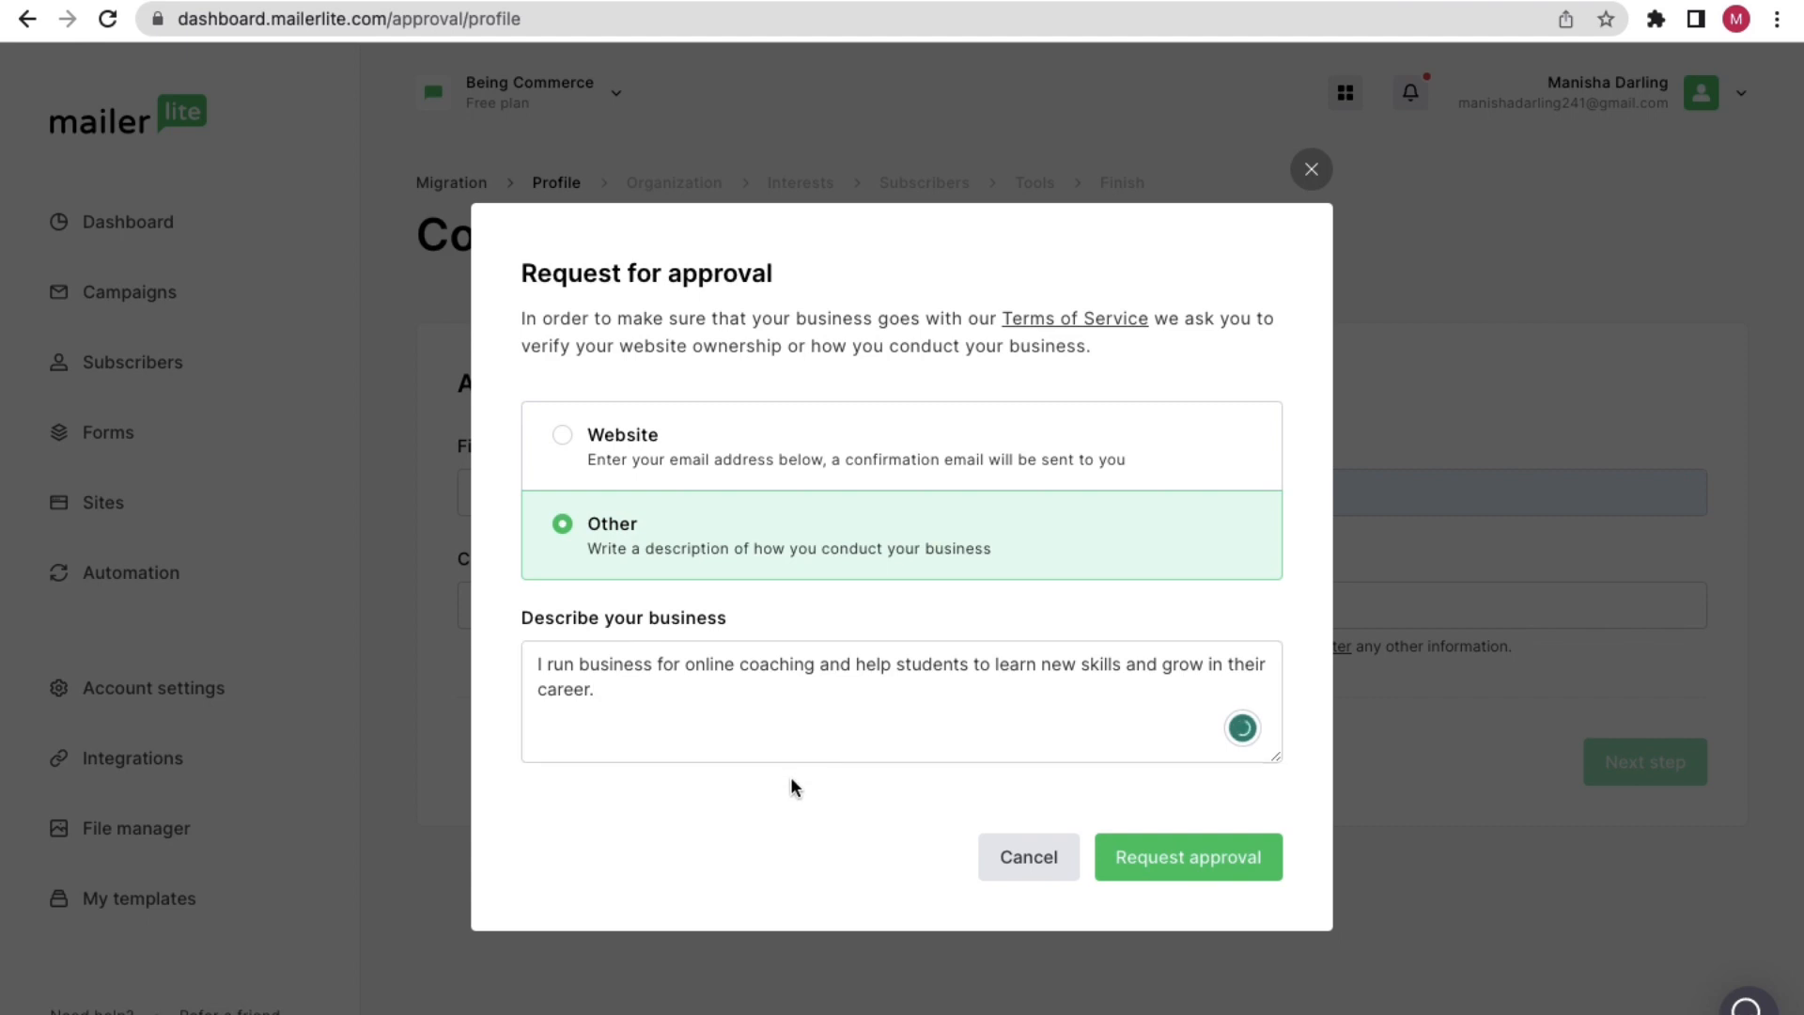
click(1184, 857)
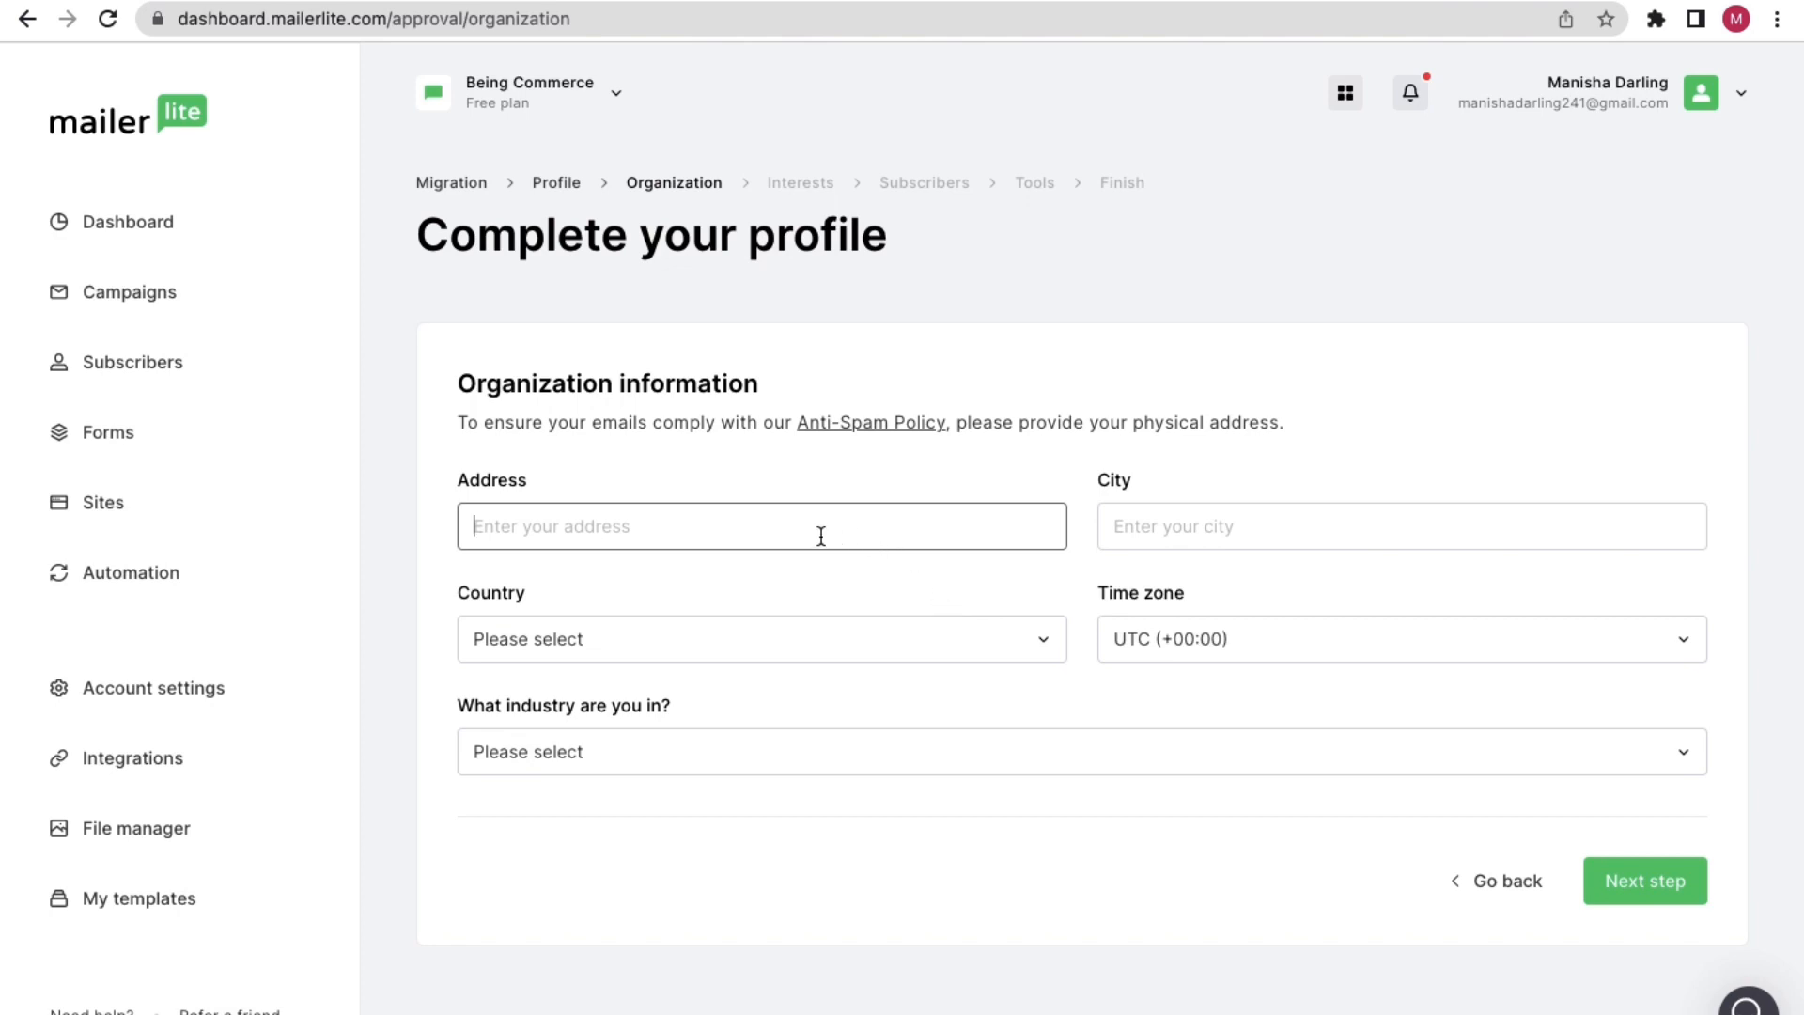
Step: Enter the organization's street address and choose India as the country
click(673, 528)
click(762, 639)
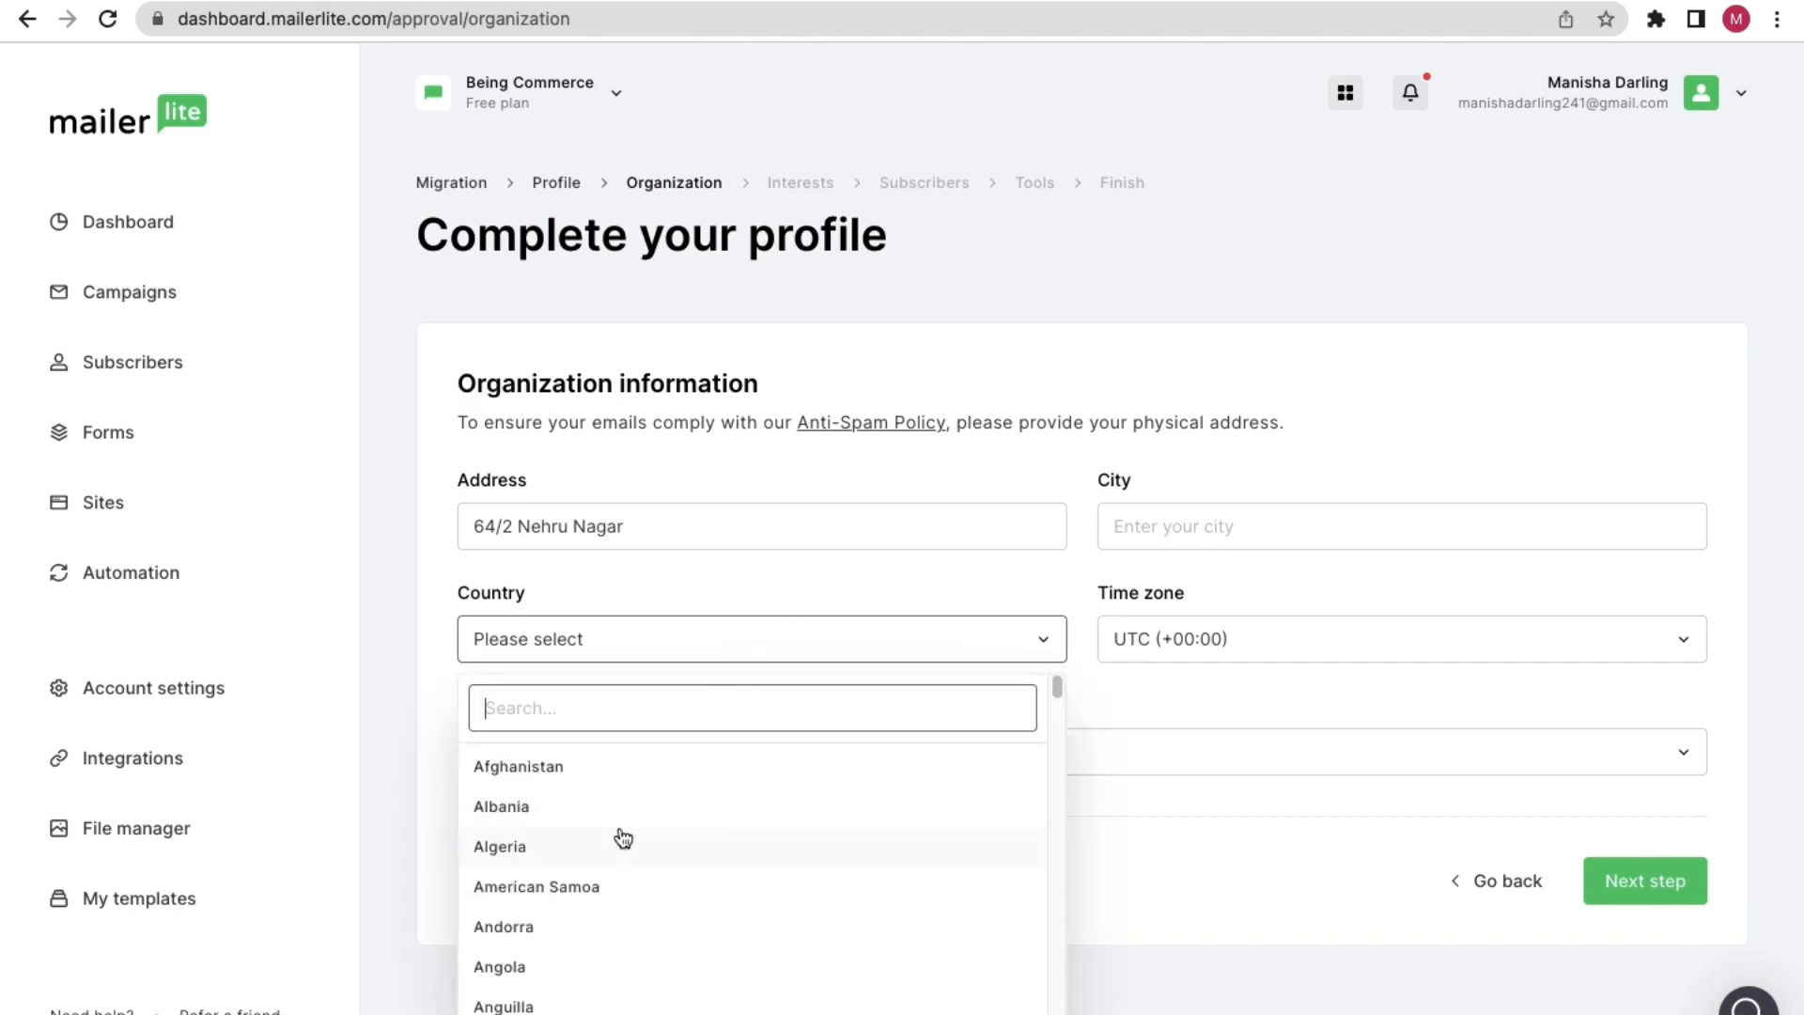
text(ind)
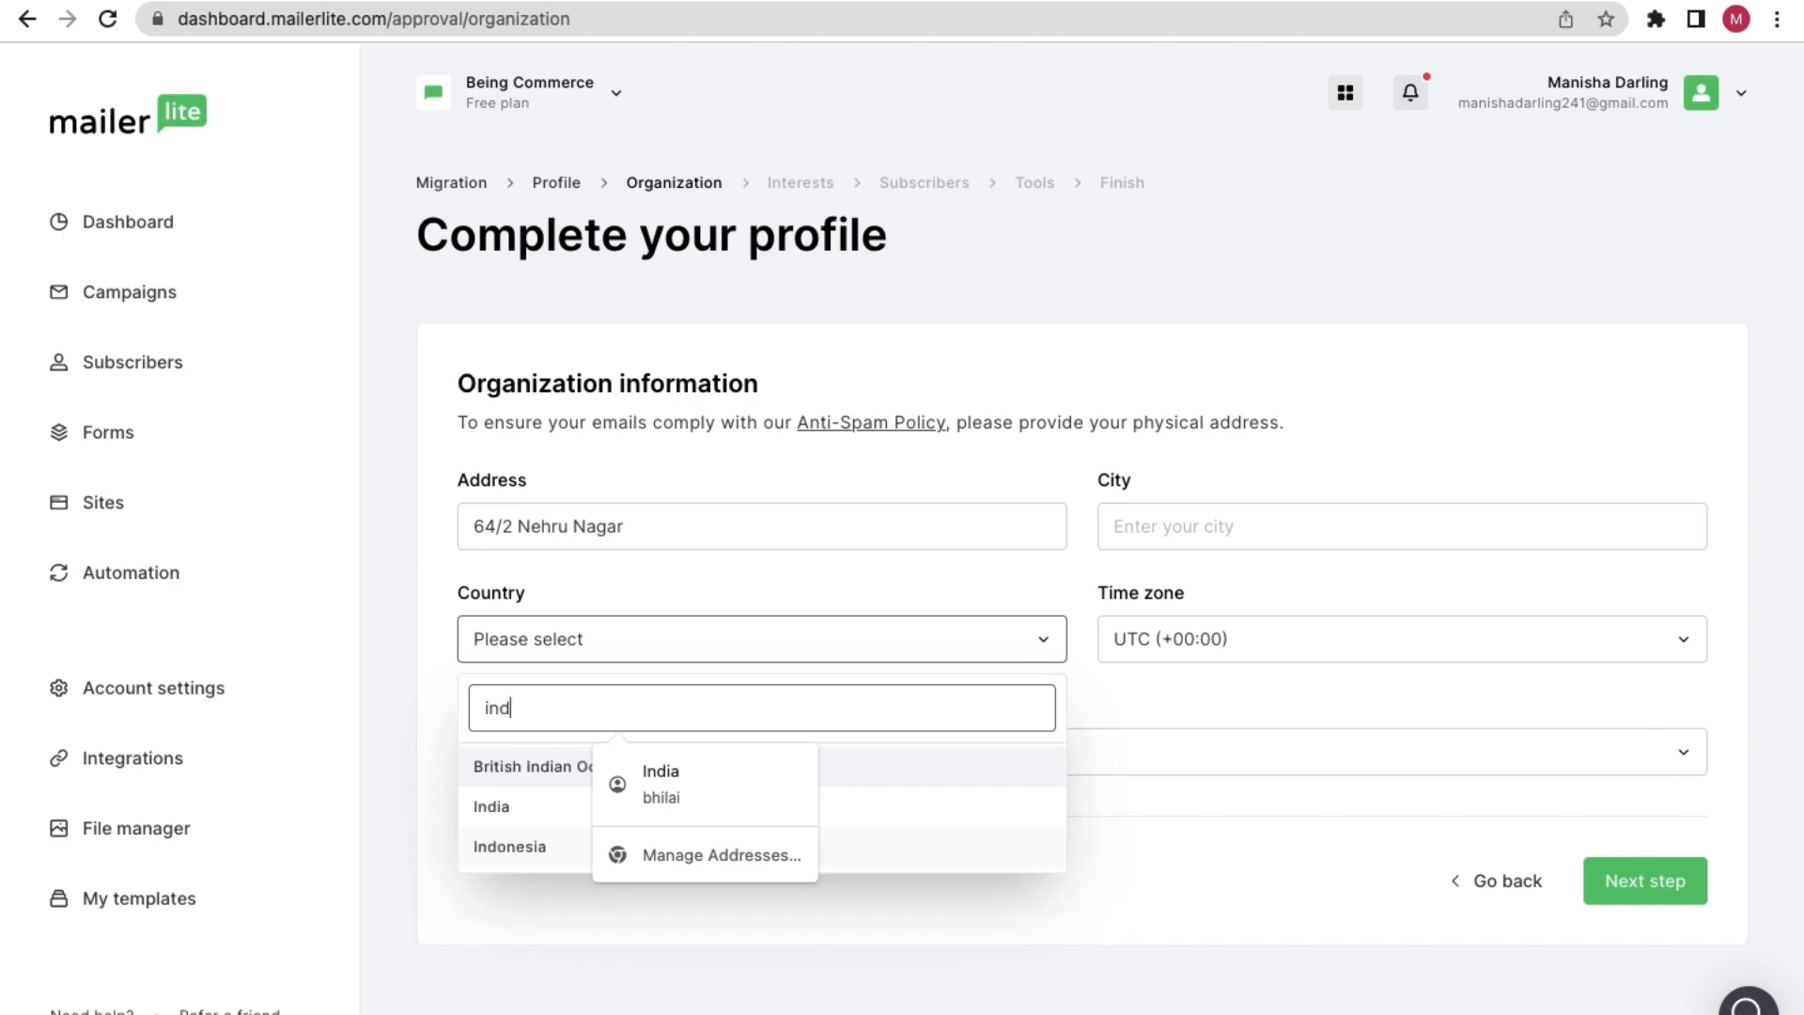
click(511, 819)
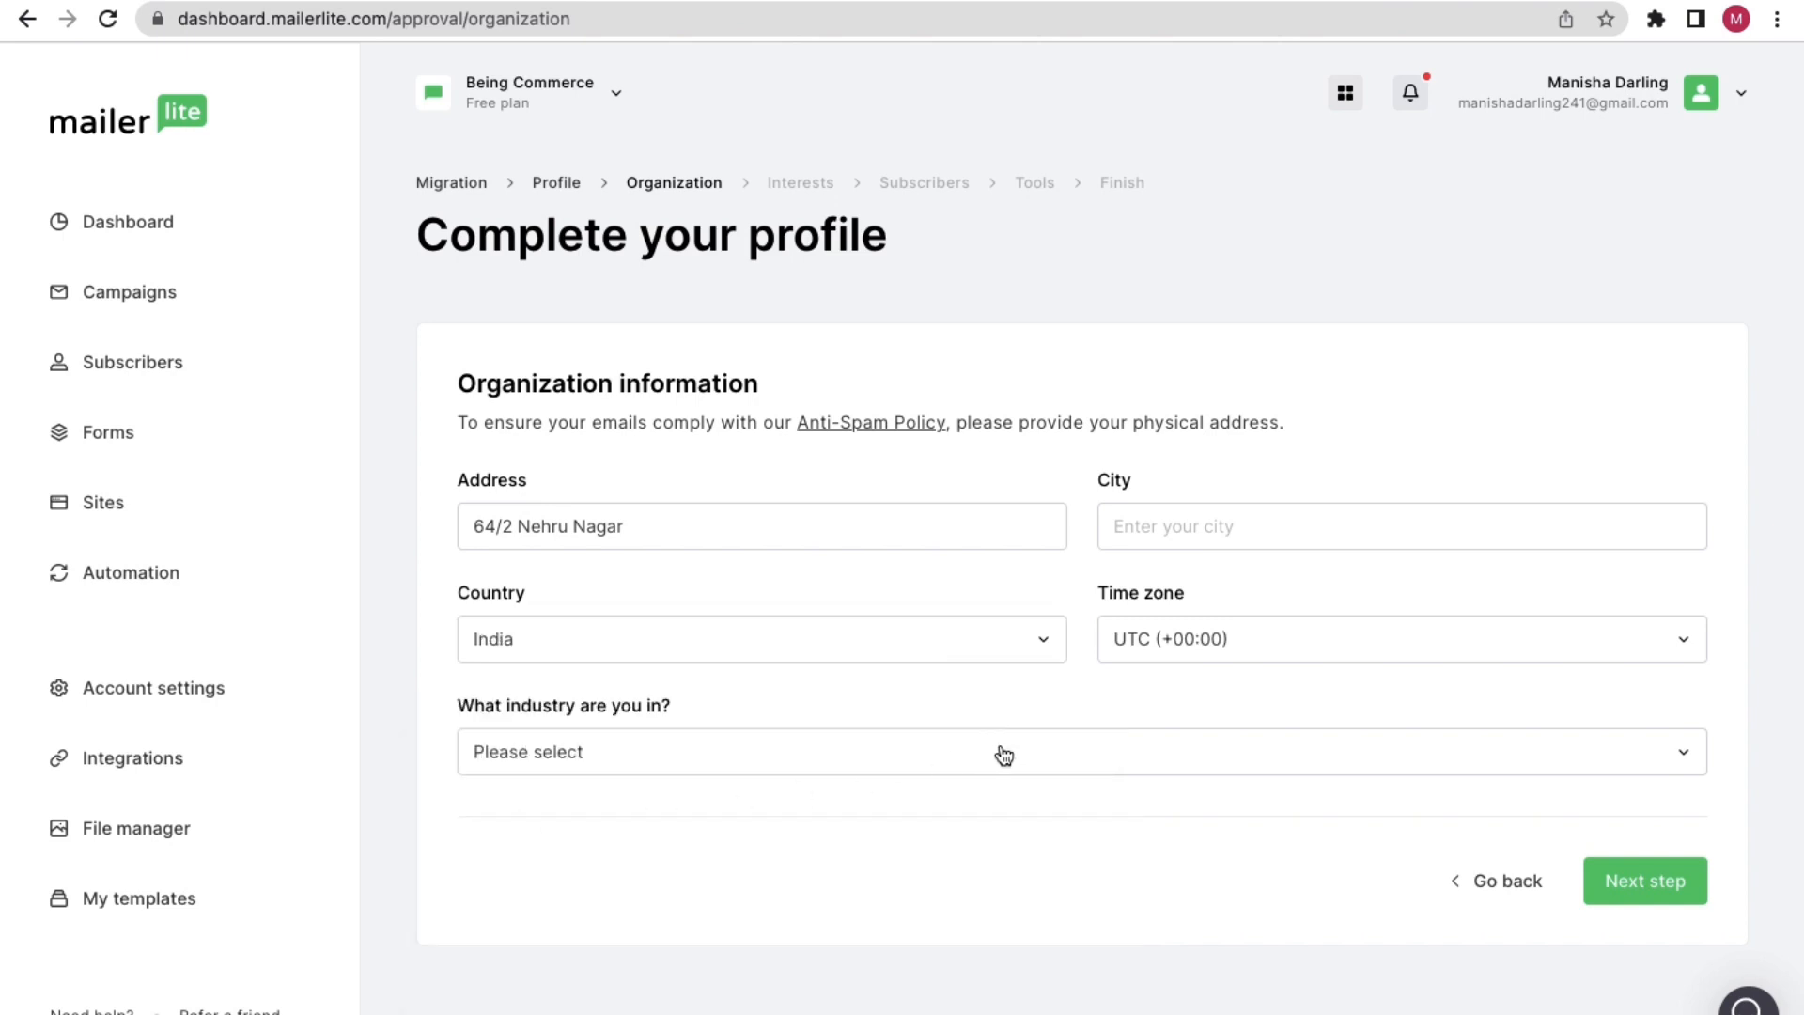
Step: Fill in the city, set time zone Asia/Kolkata and industry Educational institution, then continue
click(1242, 512)
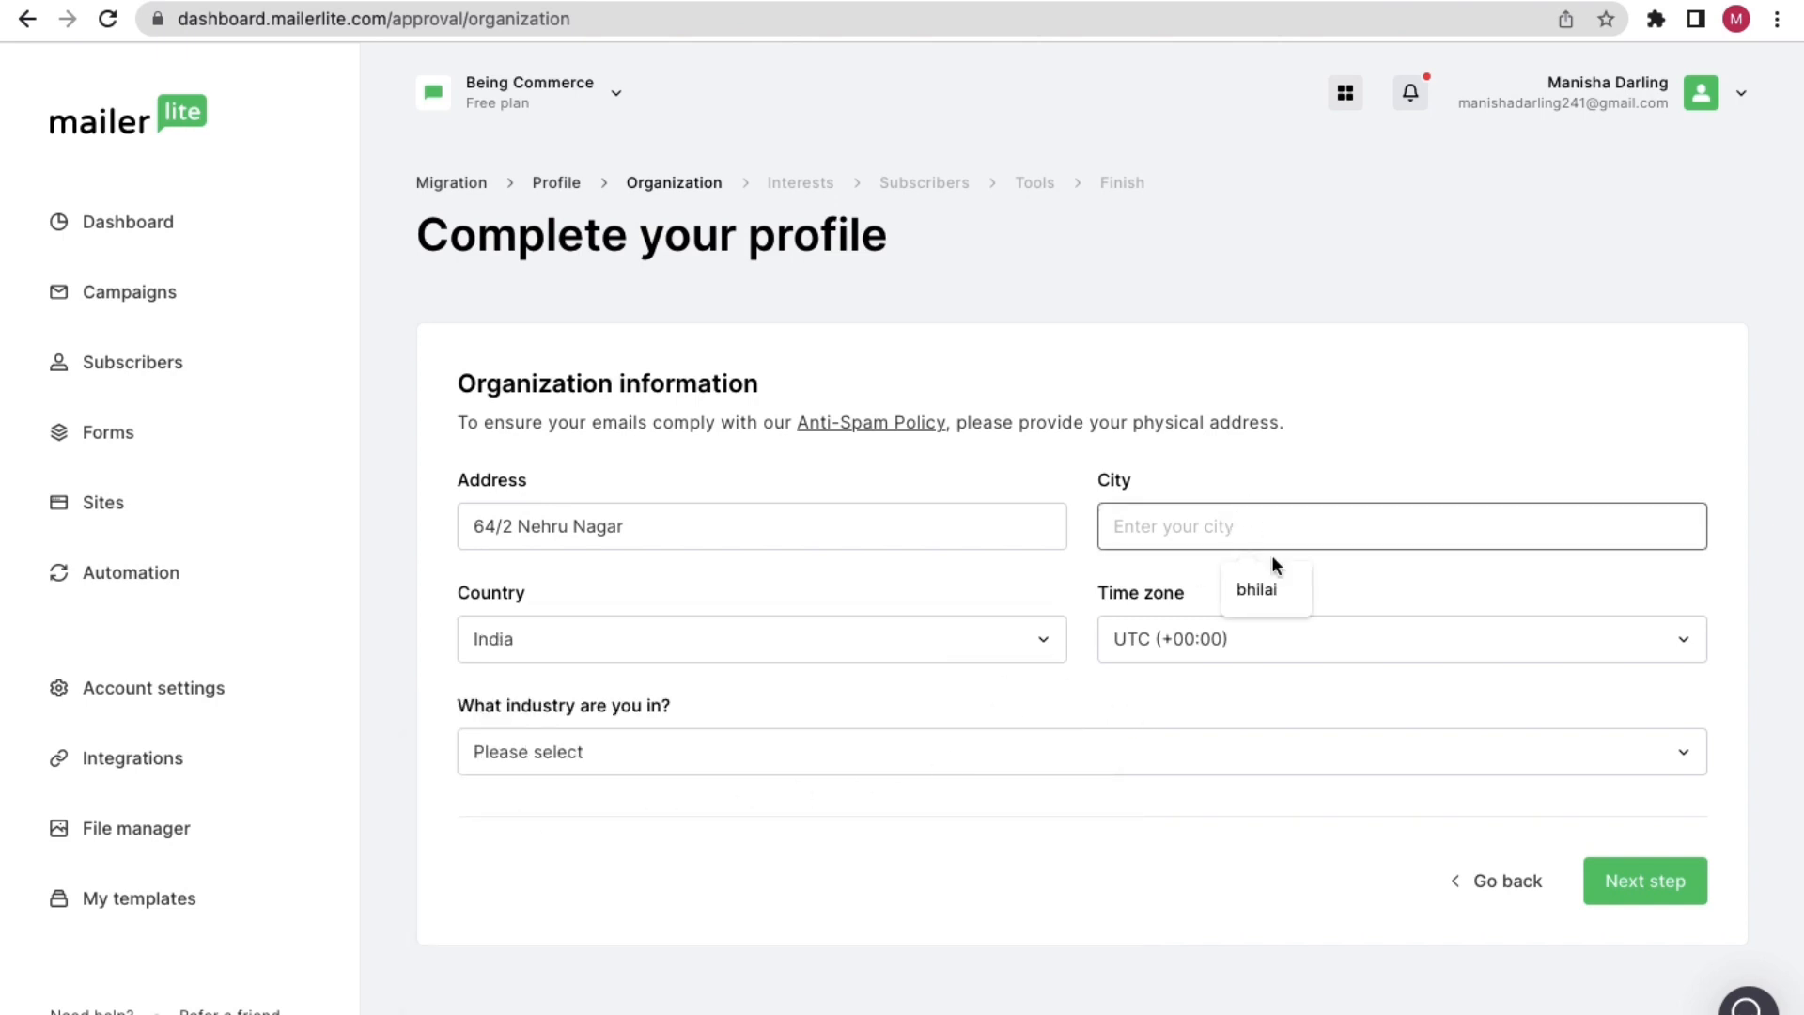
click(1259, 589)
click(1225, 639)
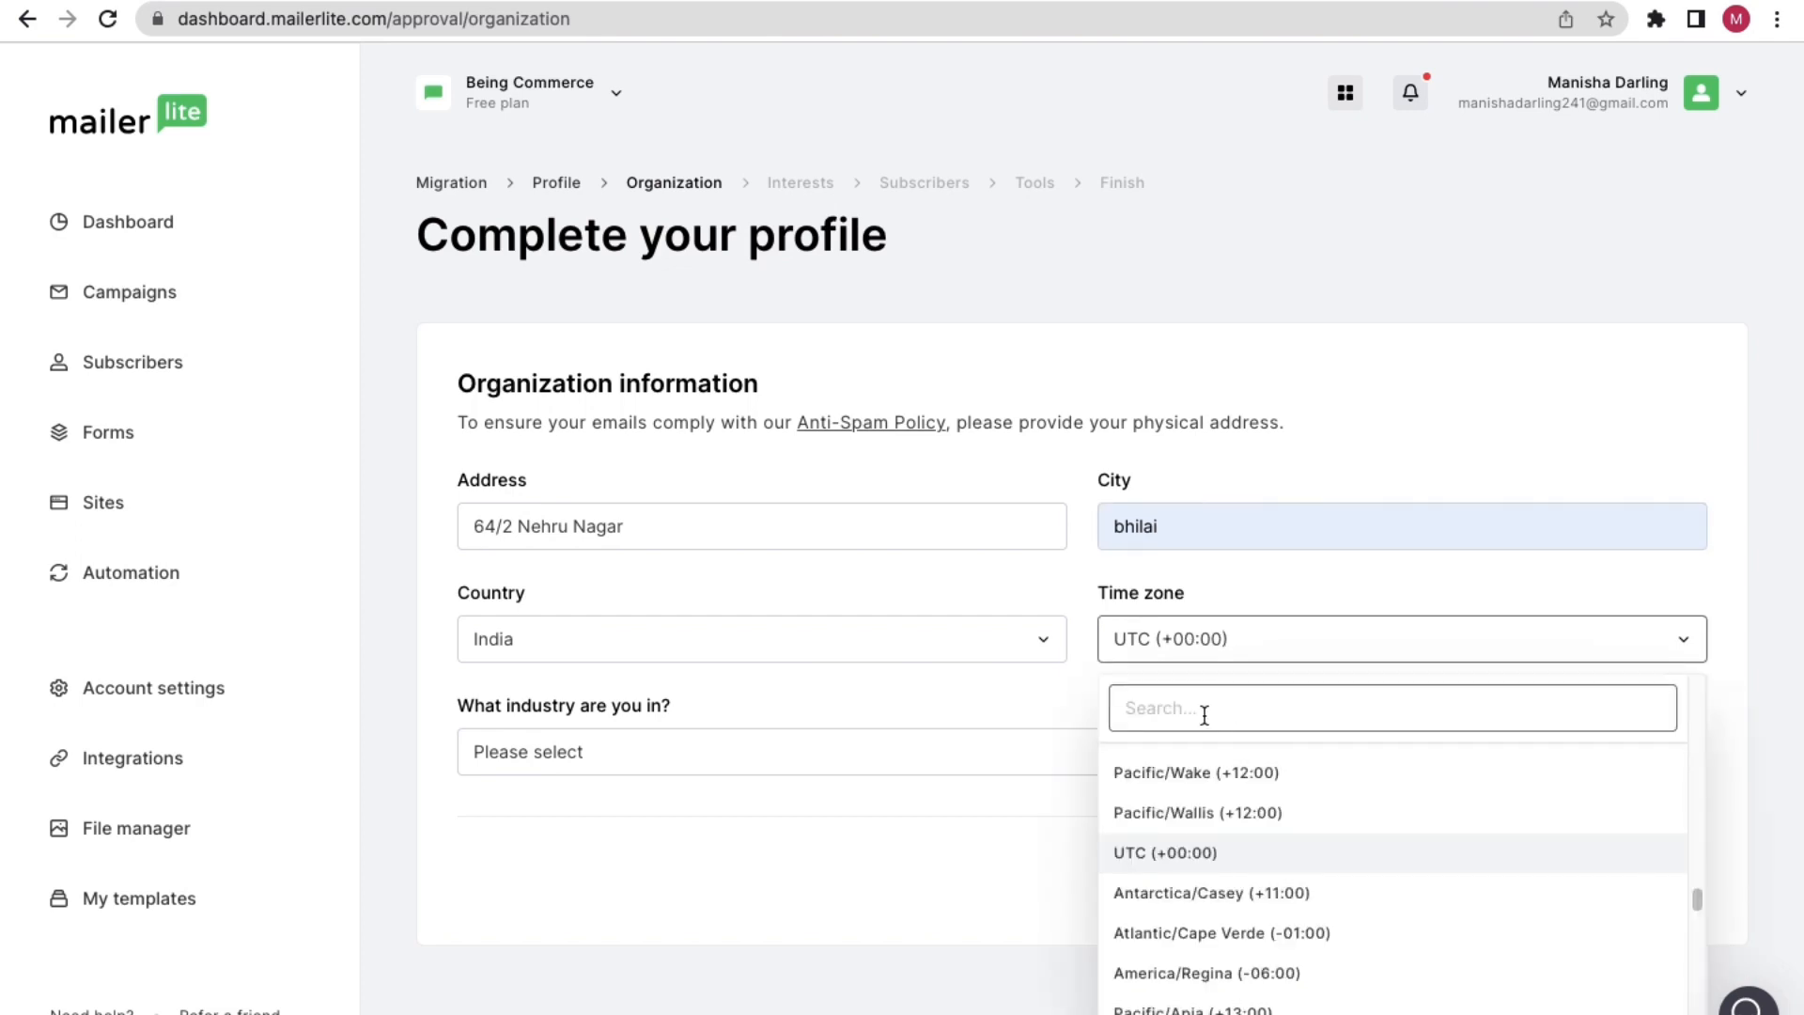
text(ko)
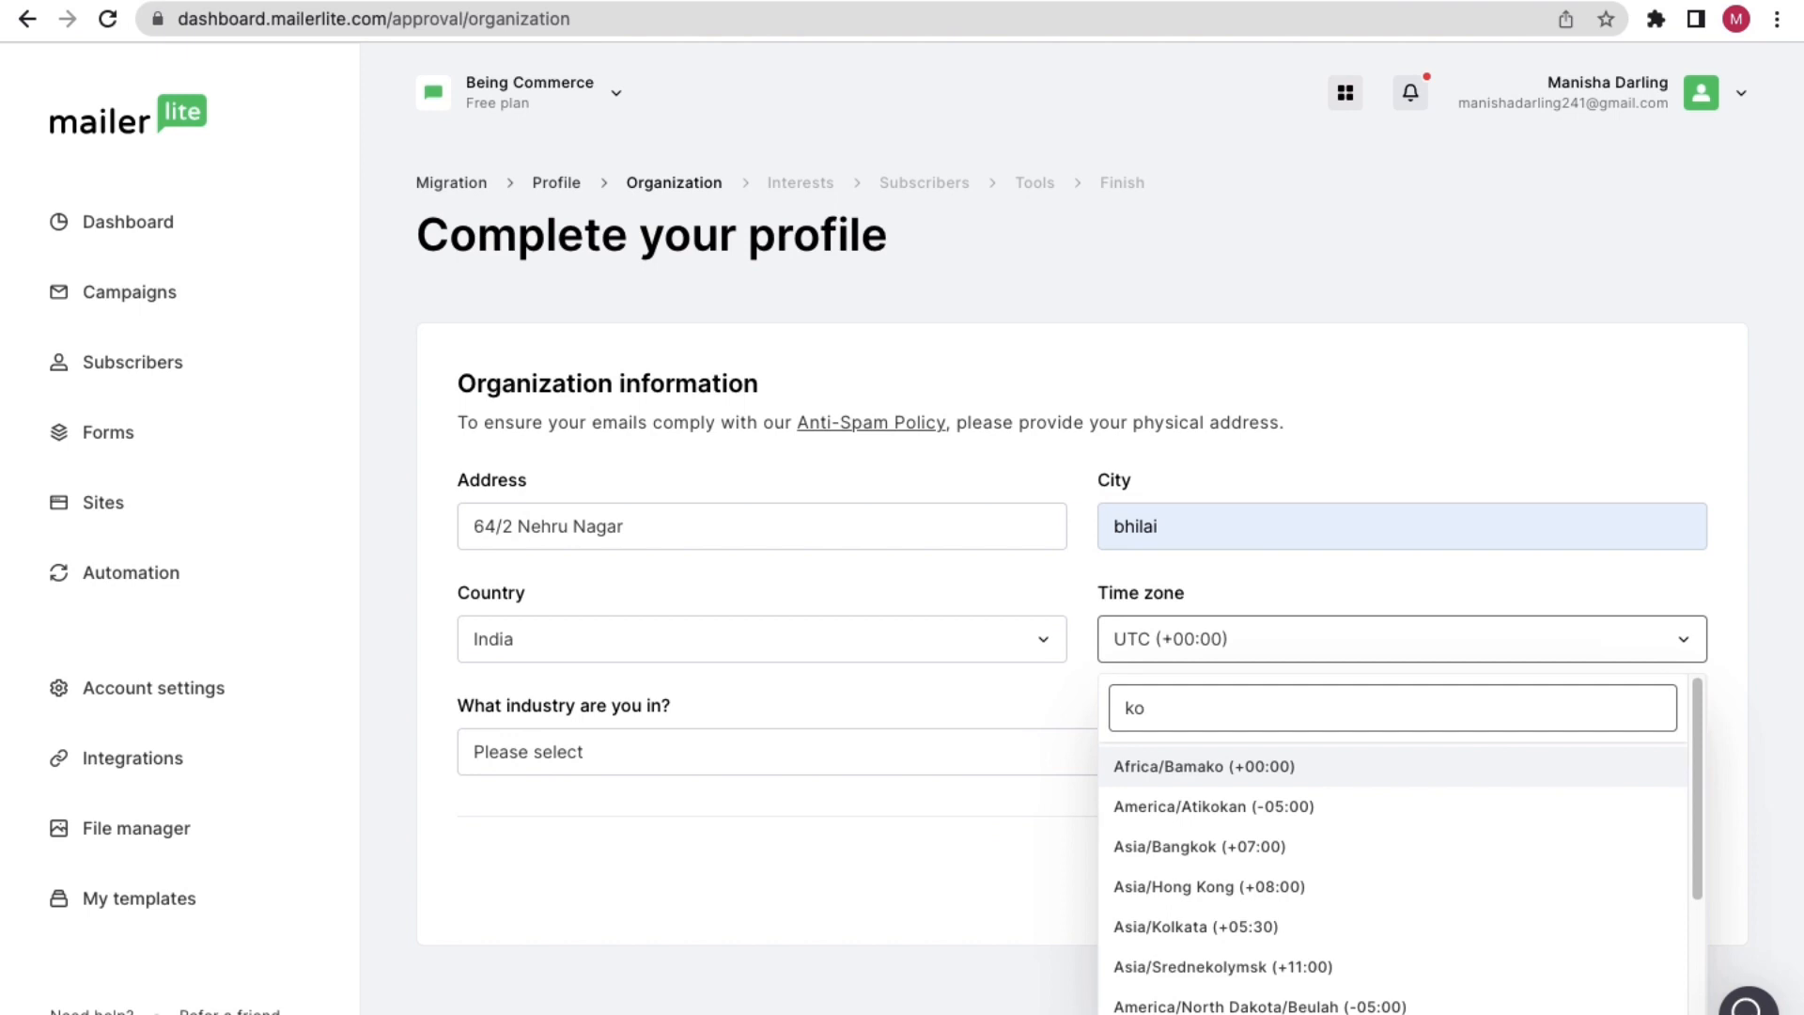
click(1193, 926)
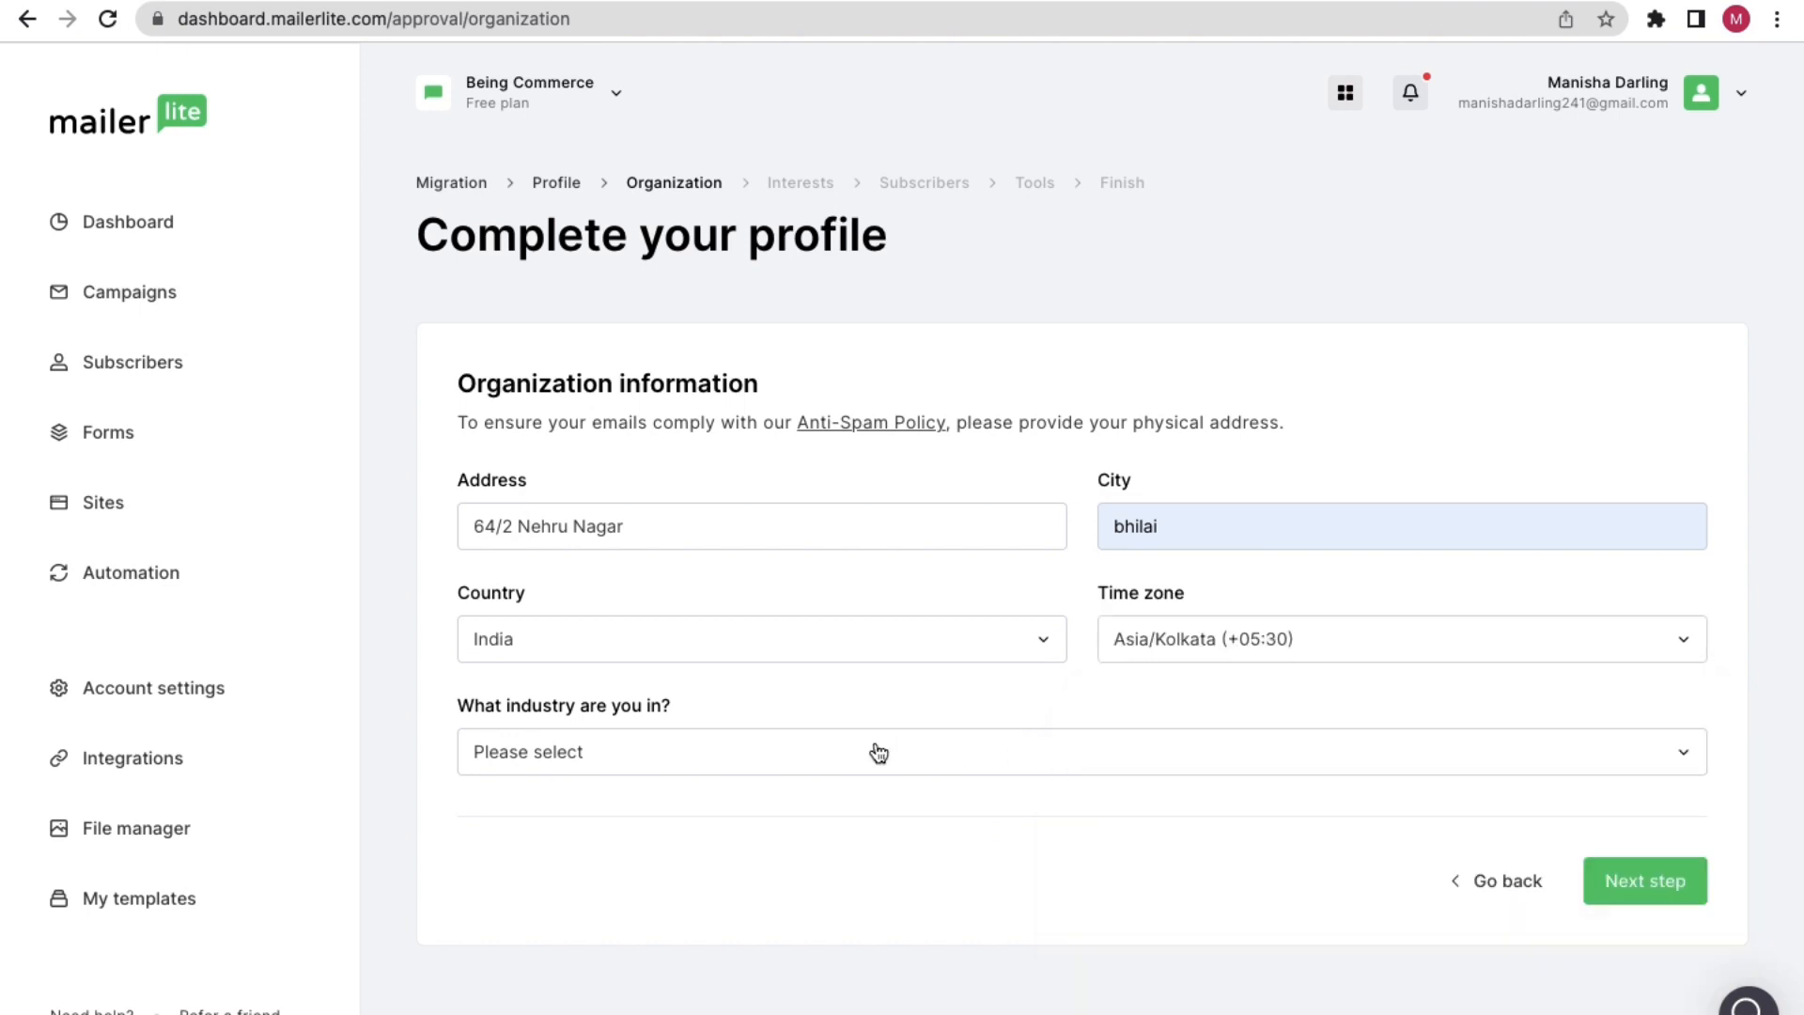
click(601, 753)
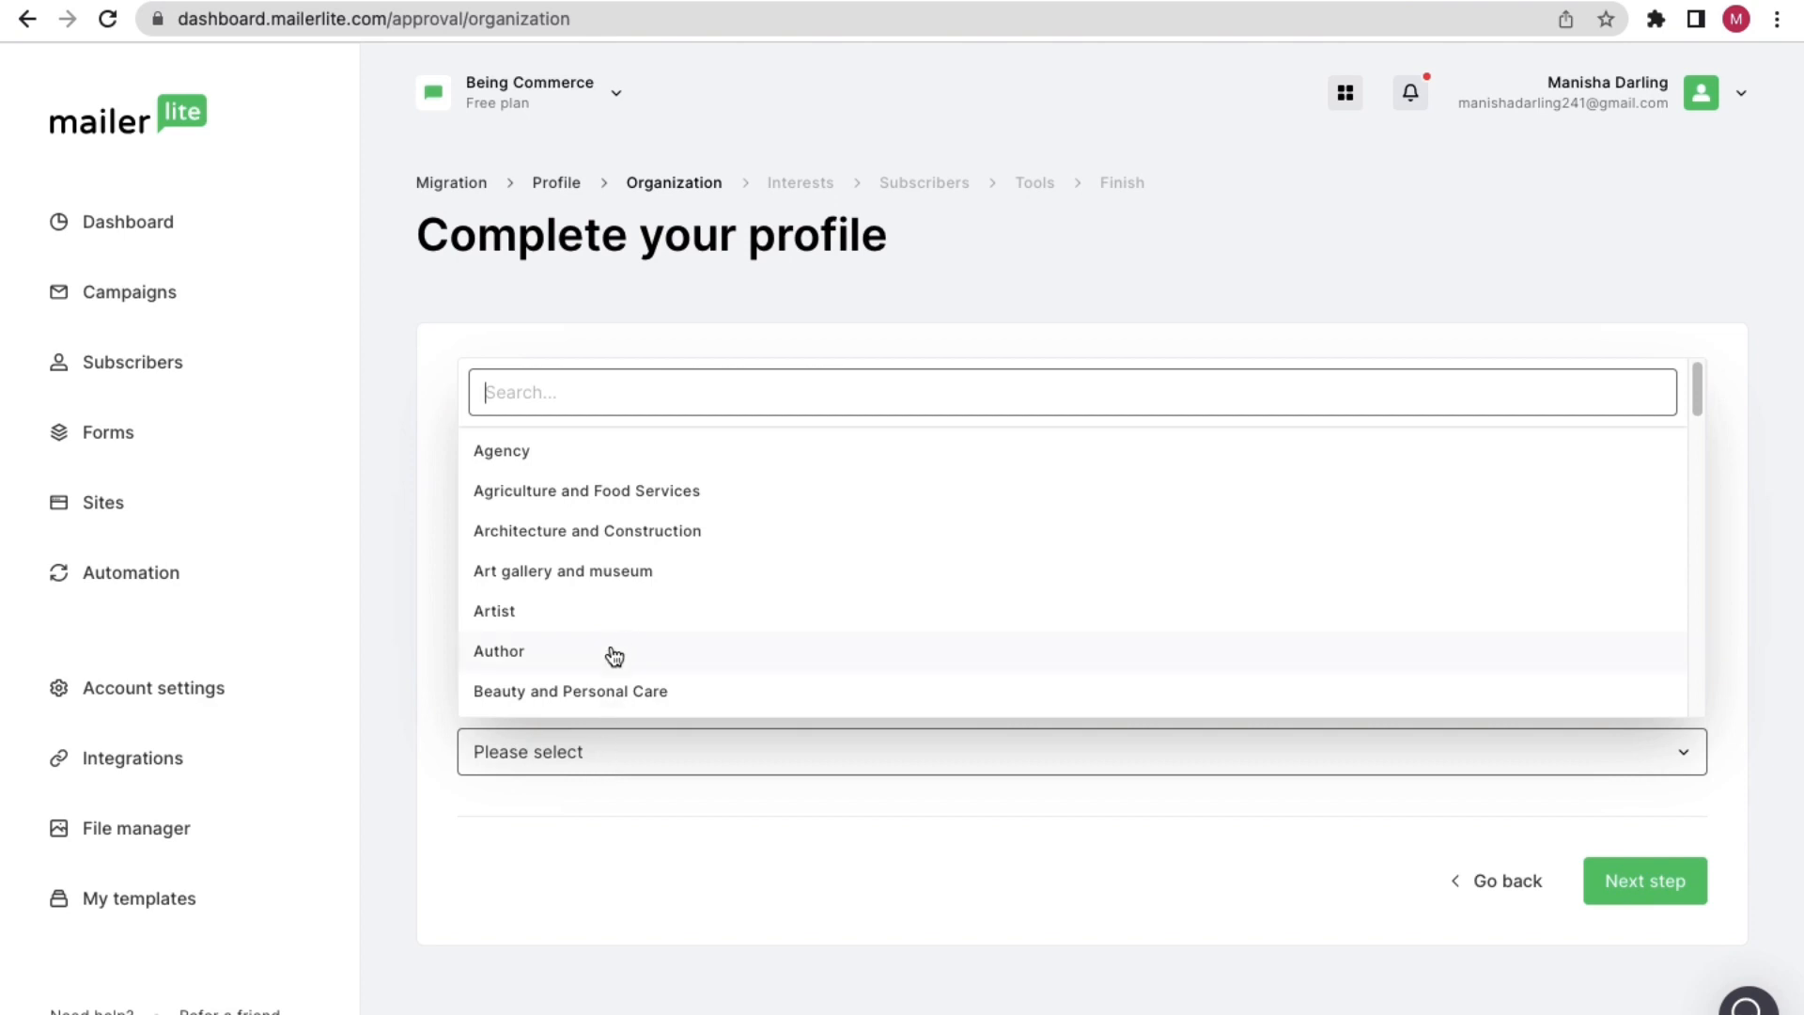
text(edu)
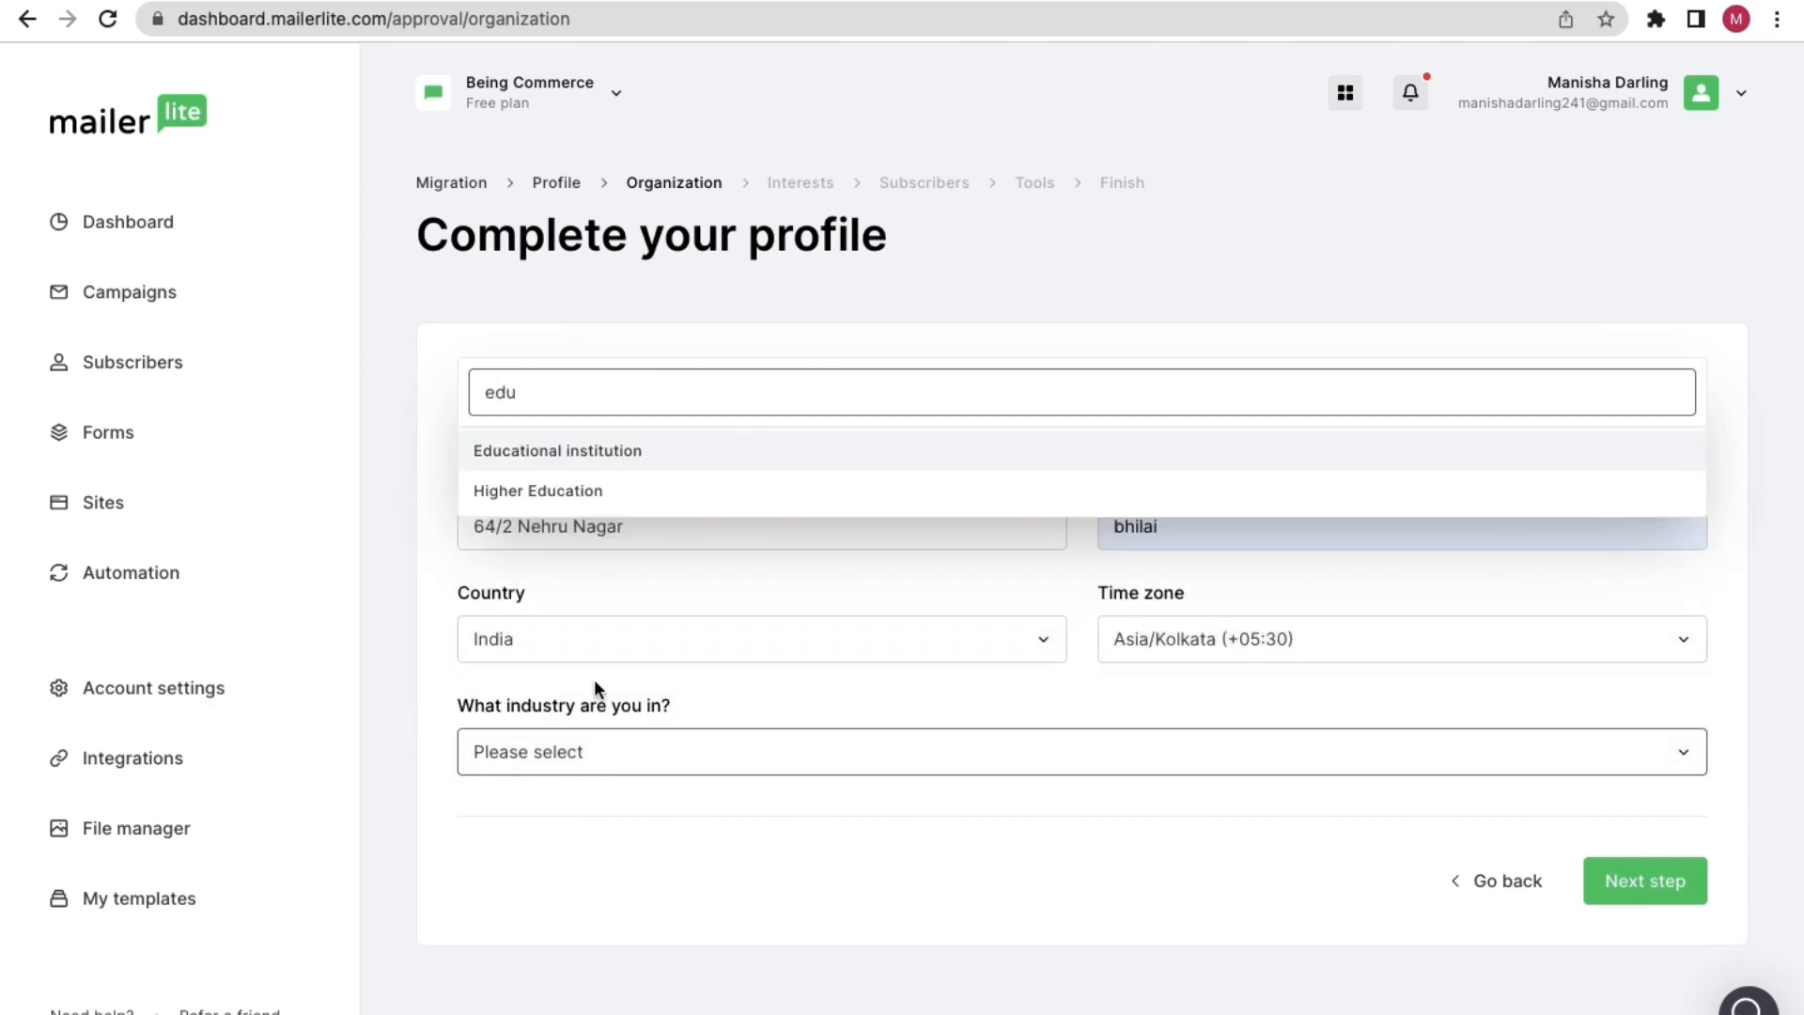
click(567, 454)
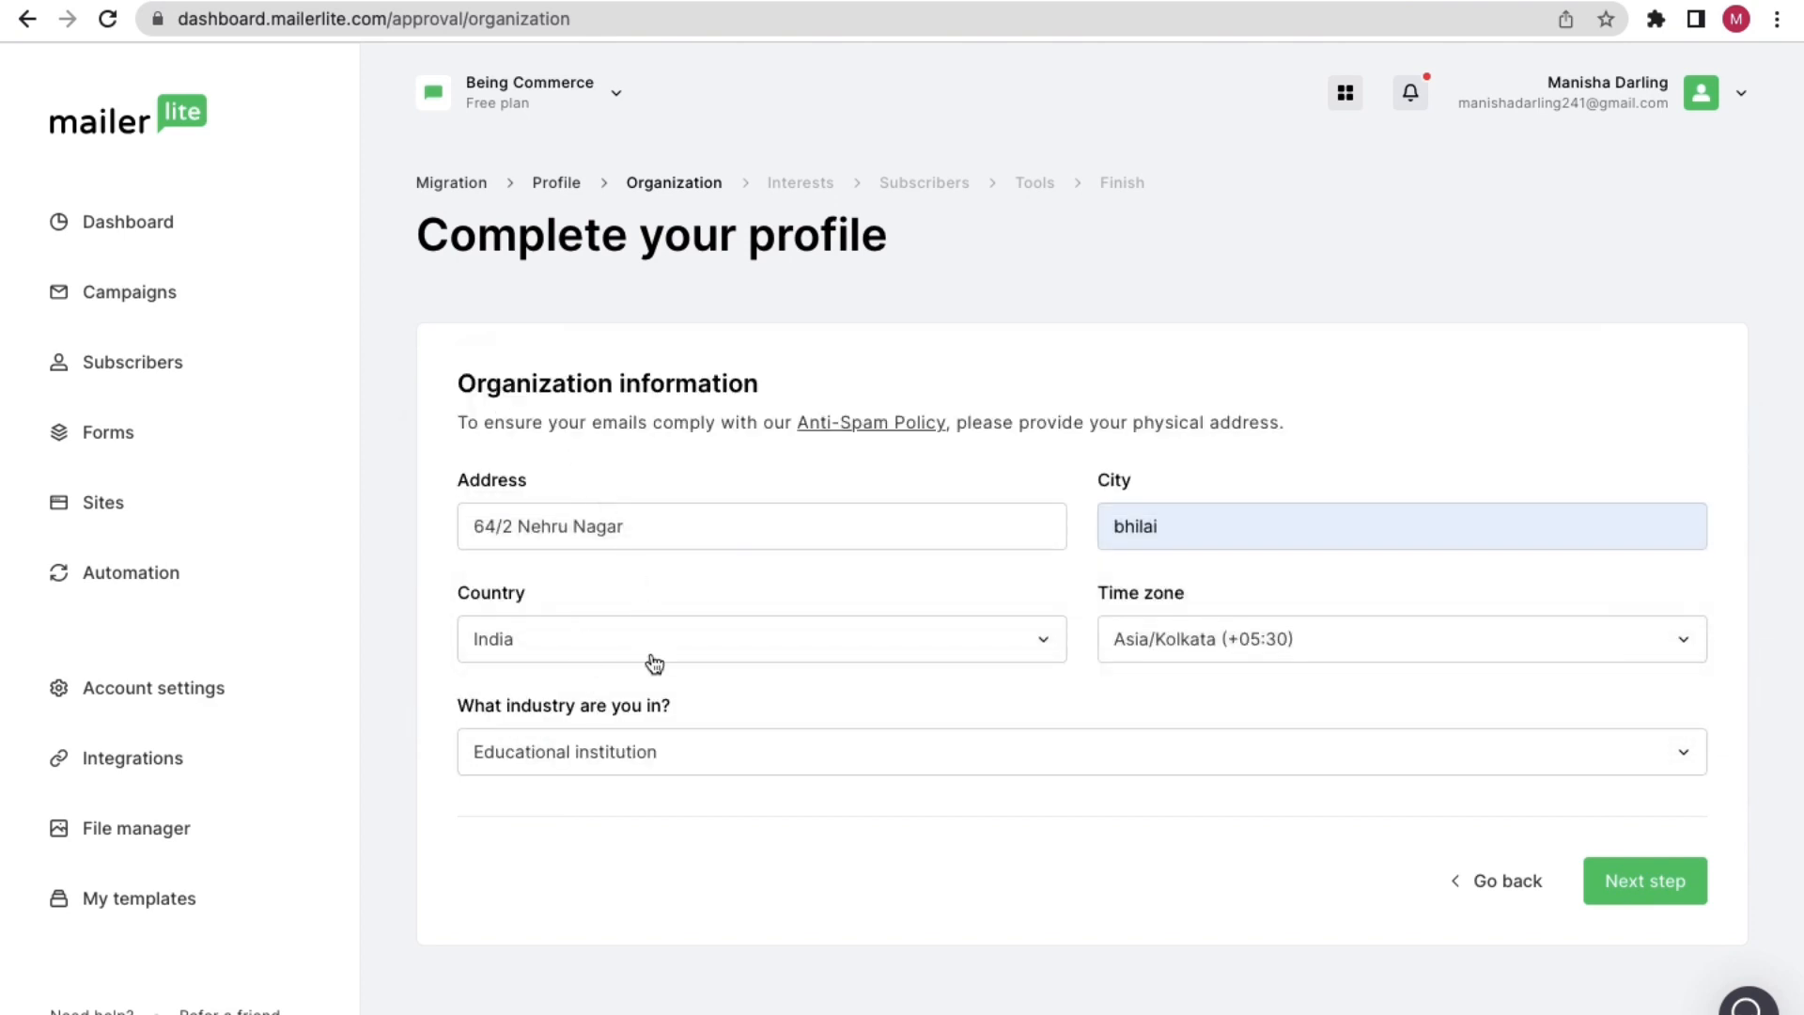
click(1645, 878)
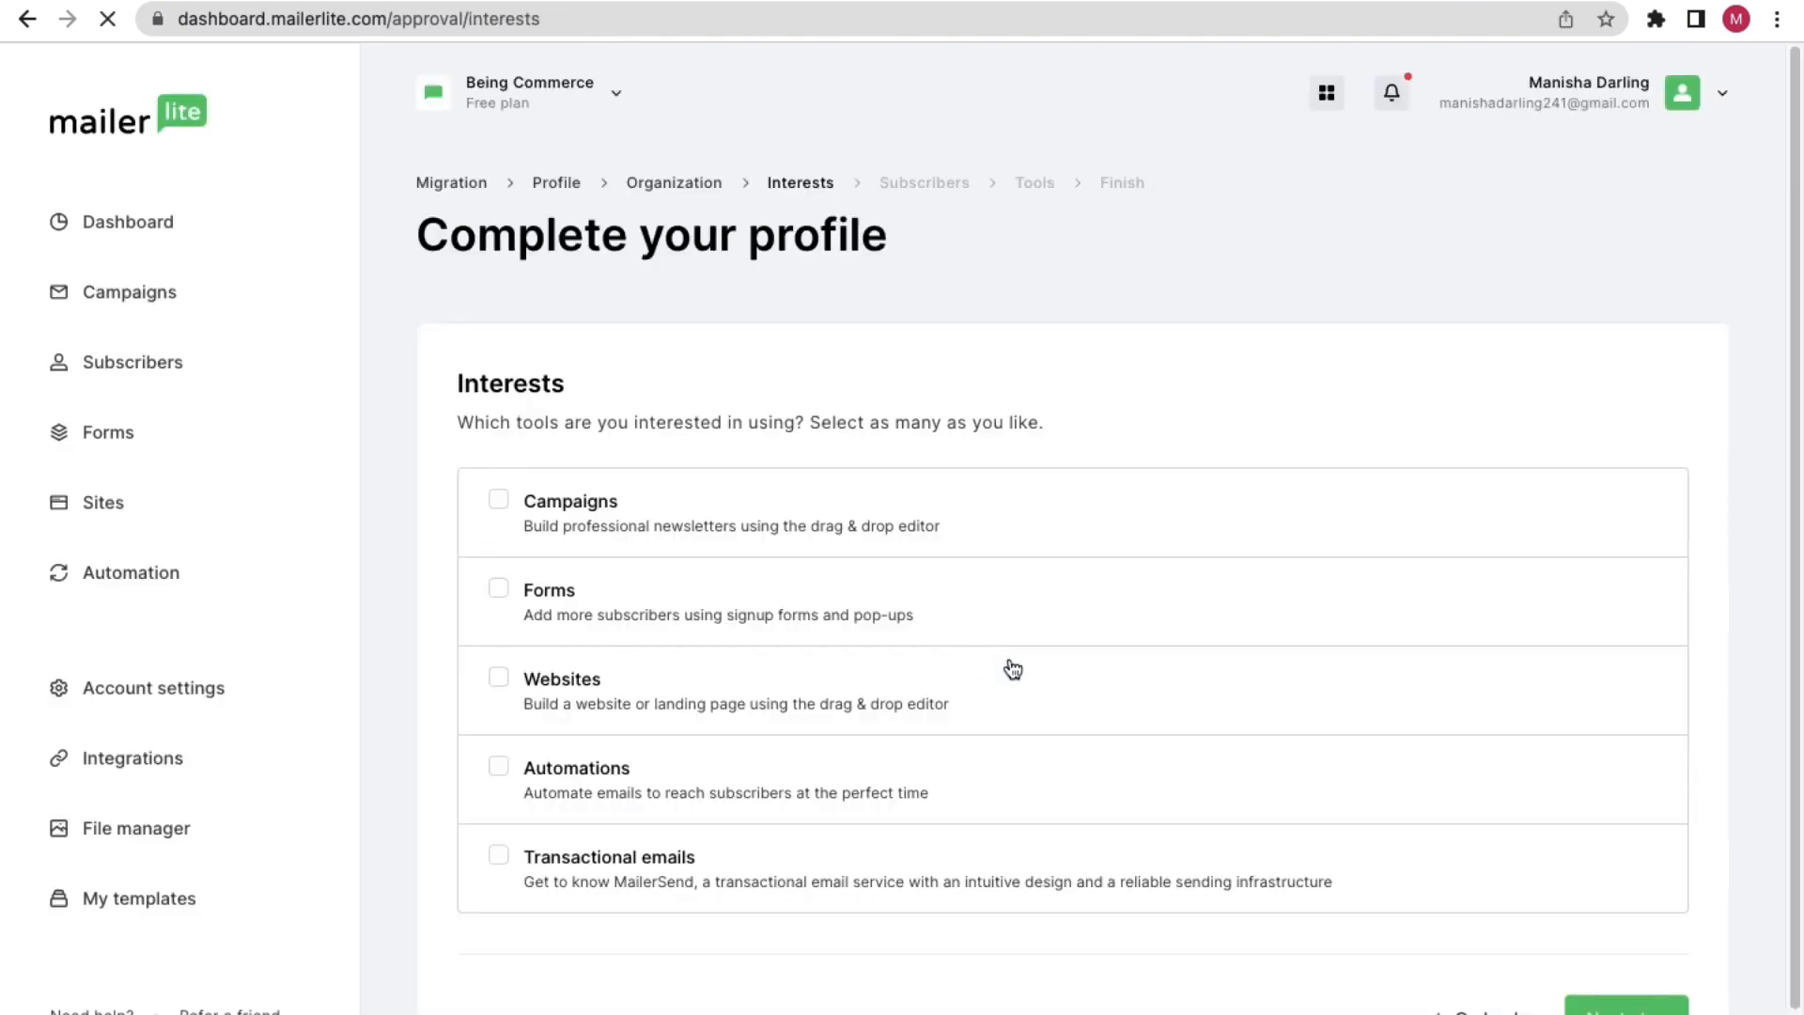
Step: Tick Campaigns, Forms, Websites and Automations as interests, then go on to the Subscribers step
scroll(576, 407, down, 1)
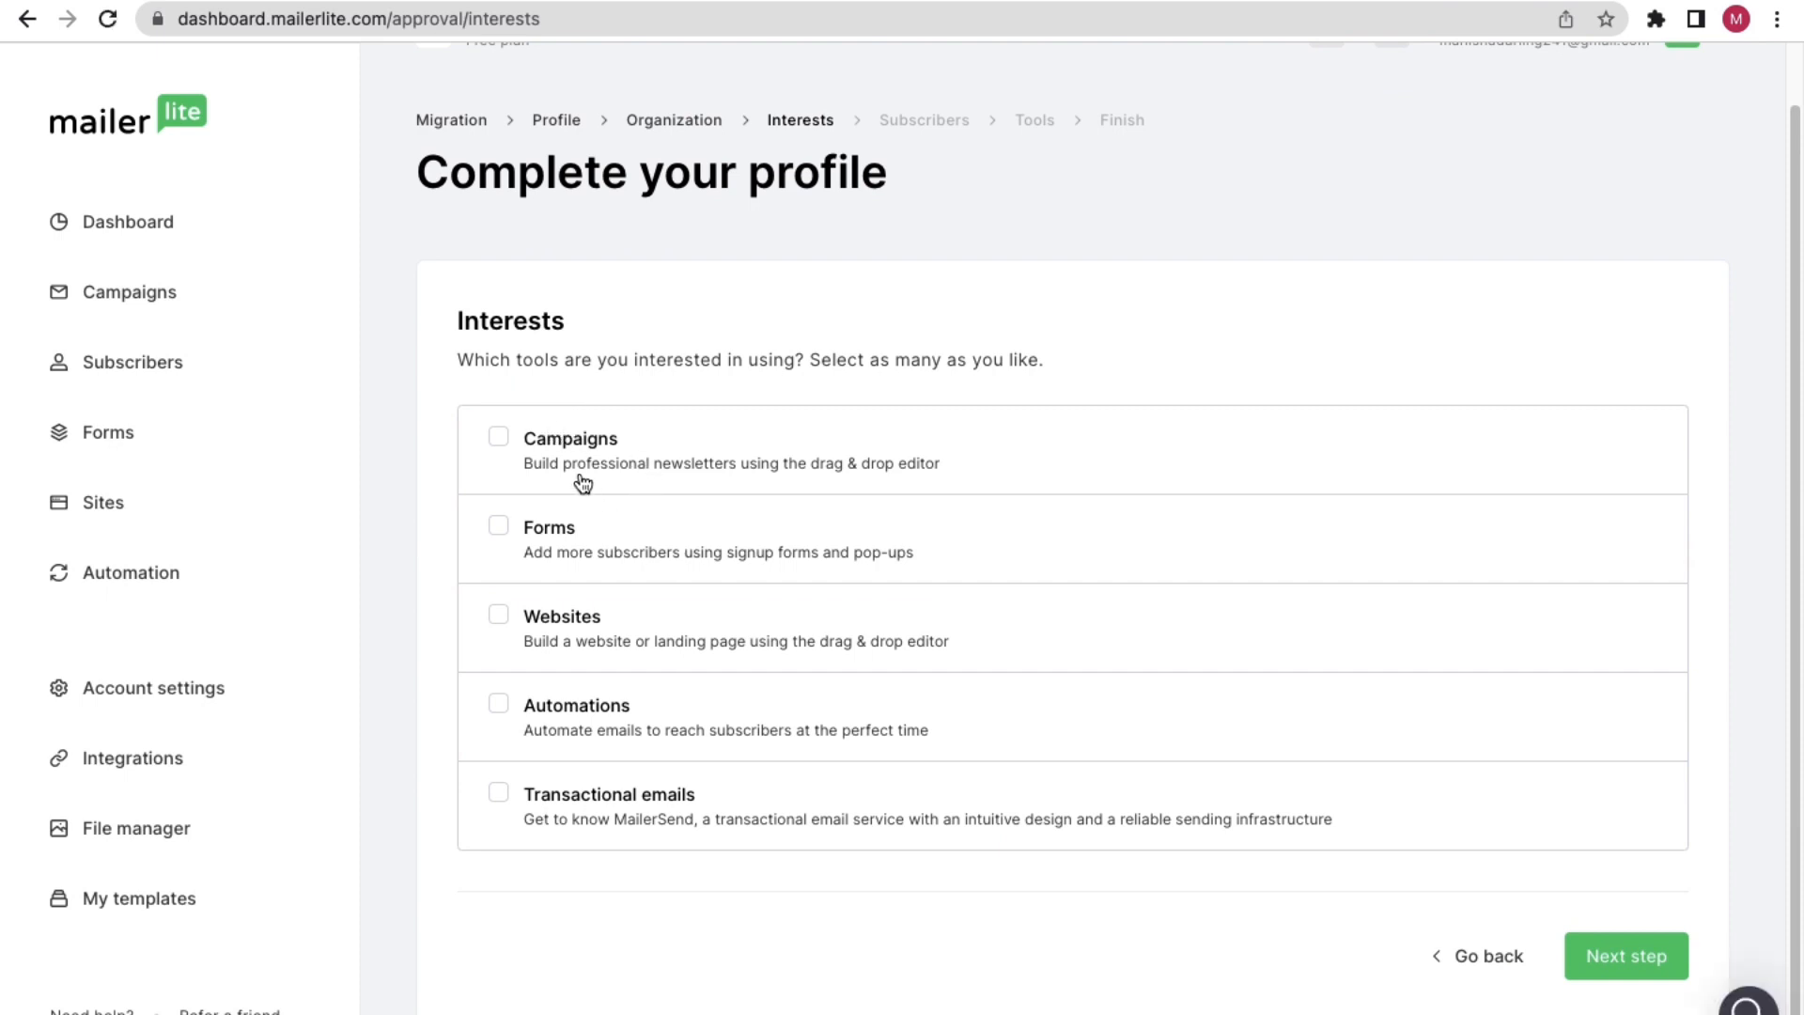
click(502, 438)
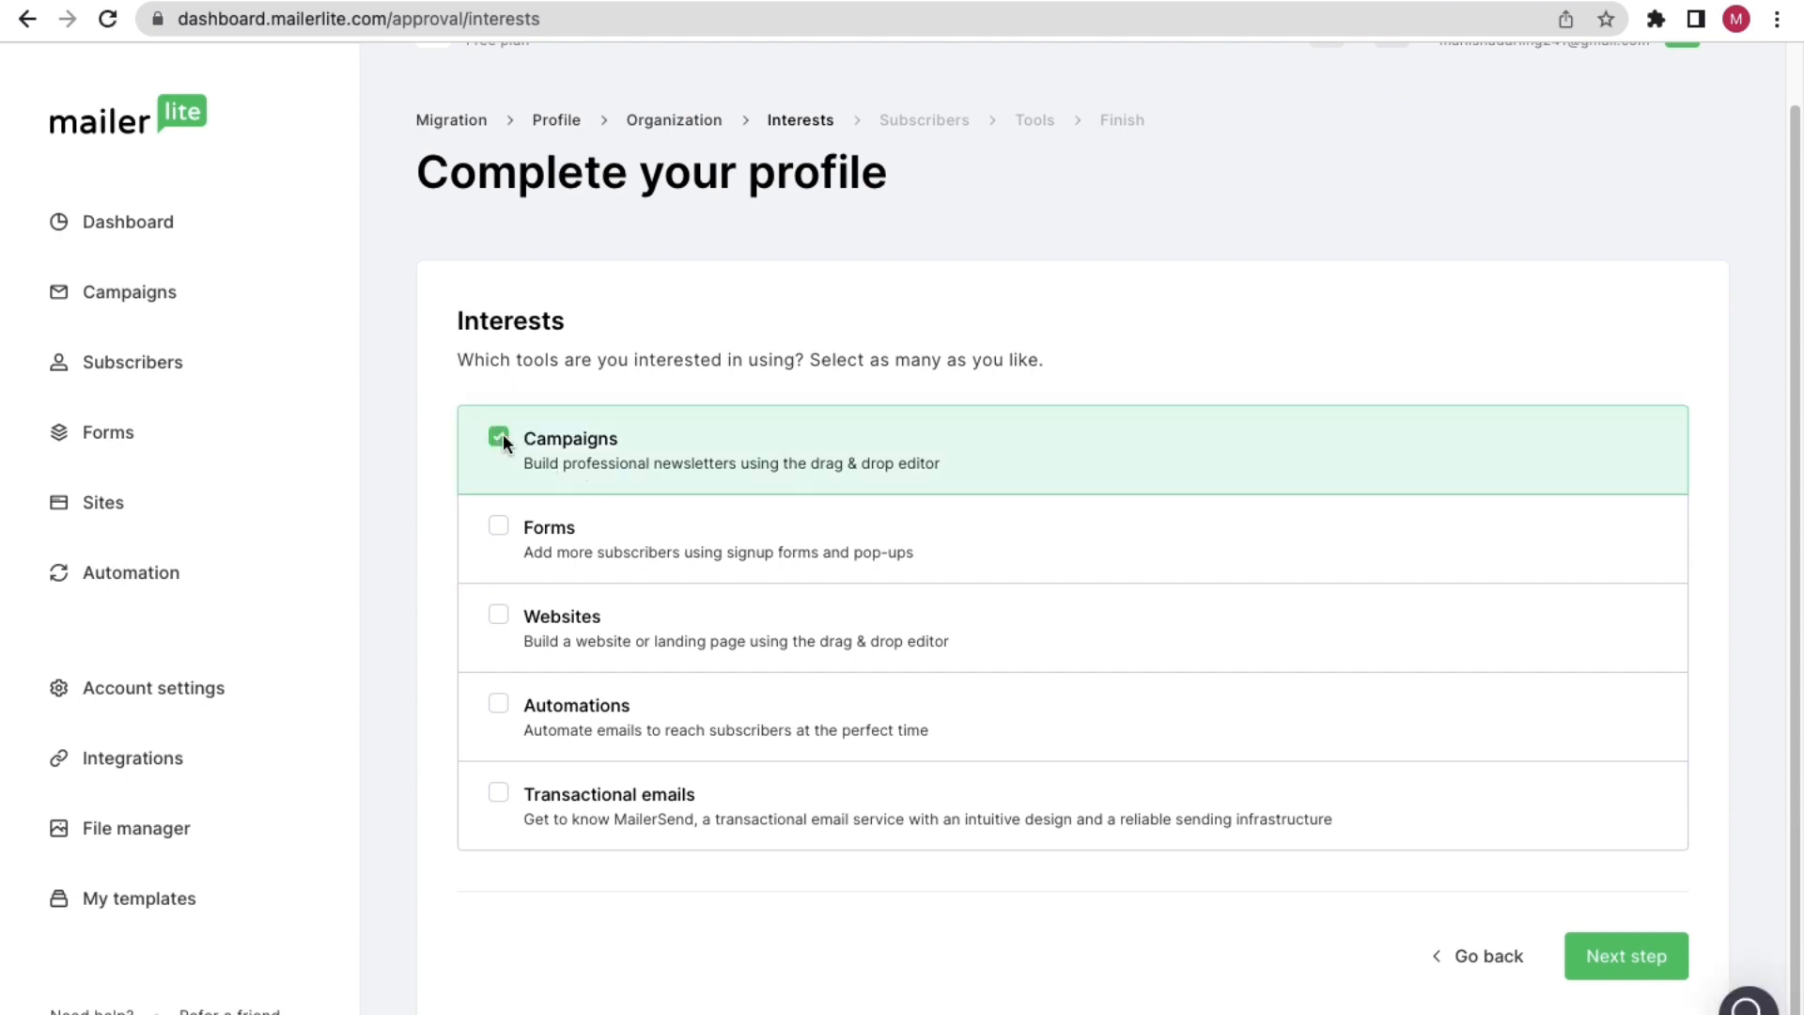
click(499, 522)
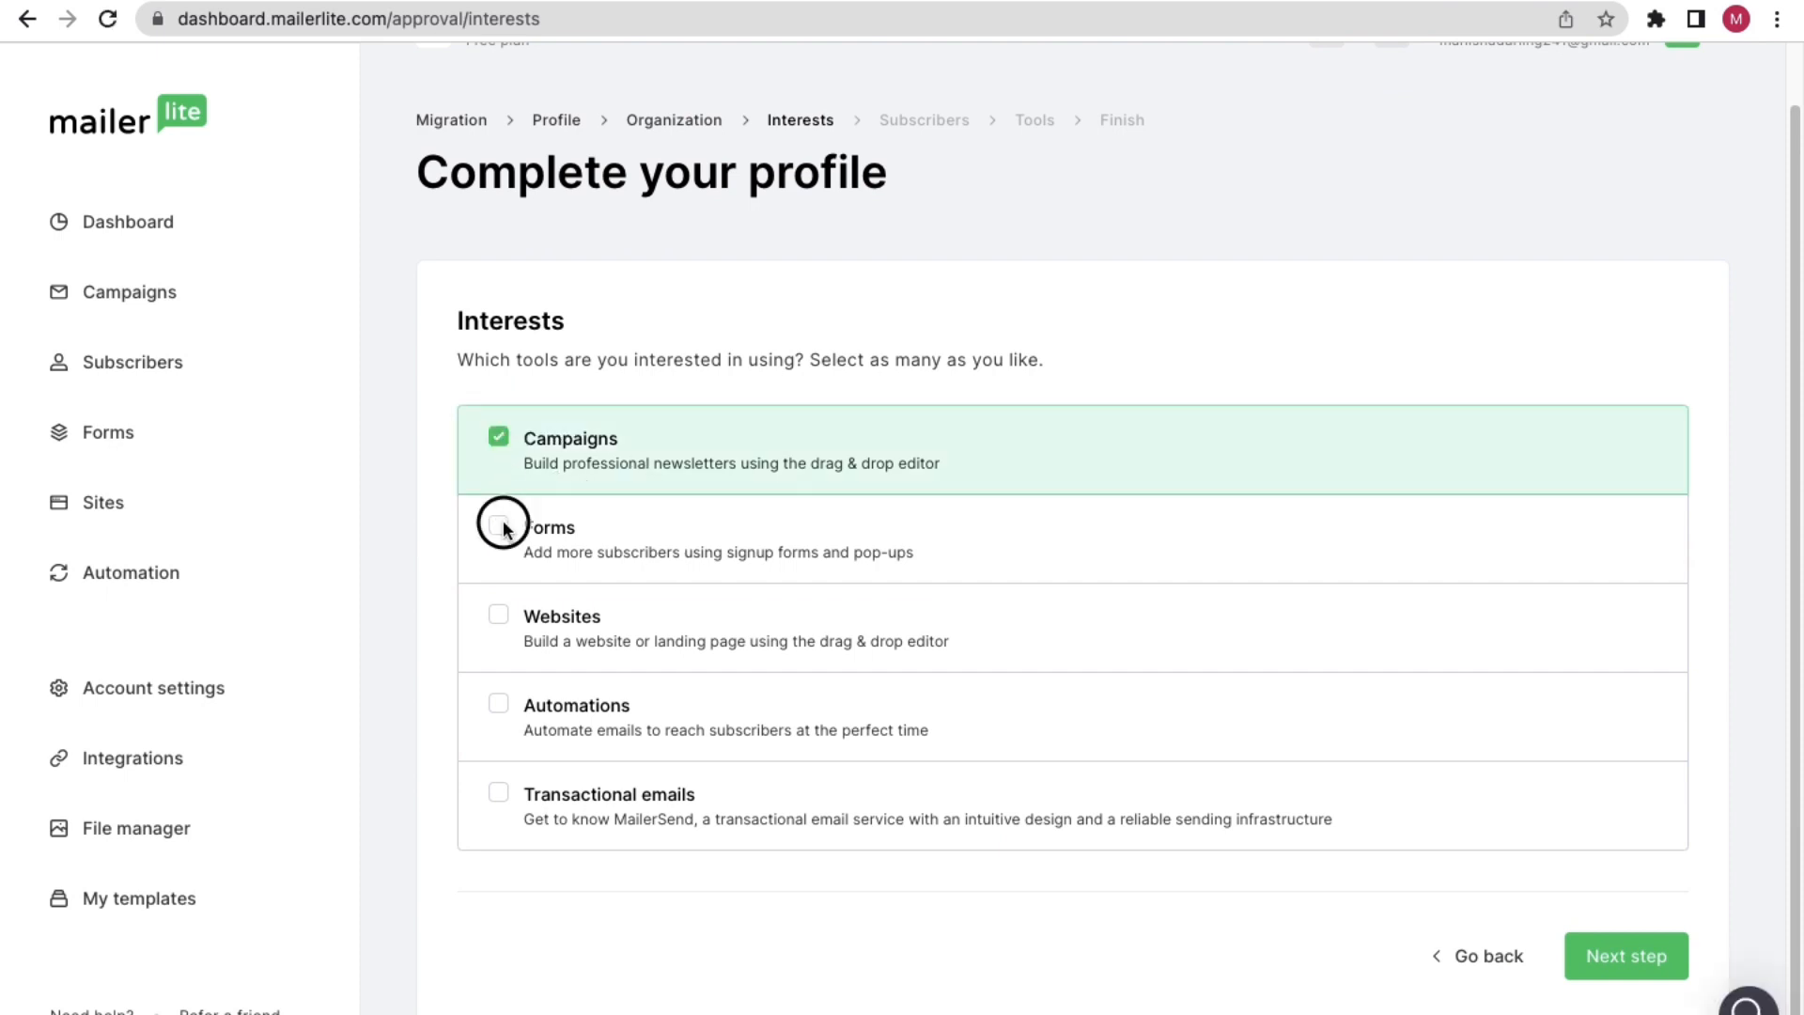
click(501, 622)
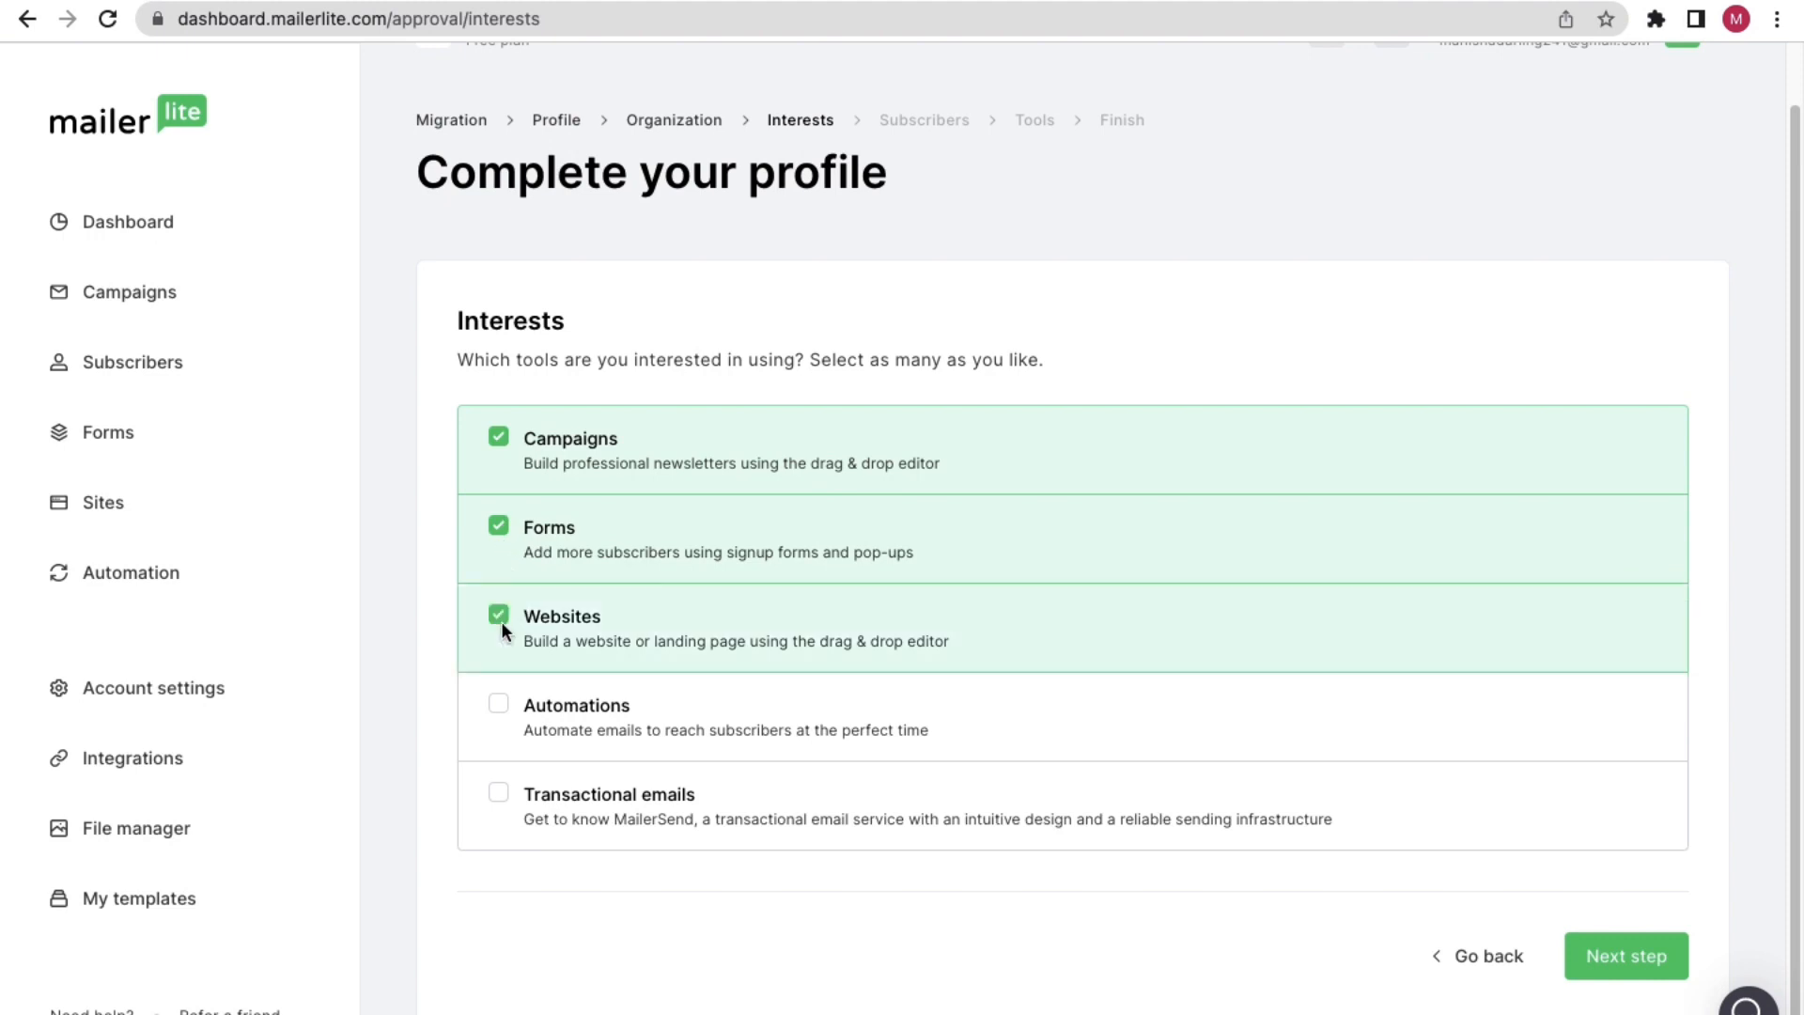
click(499, 705)
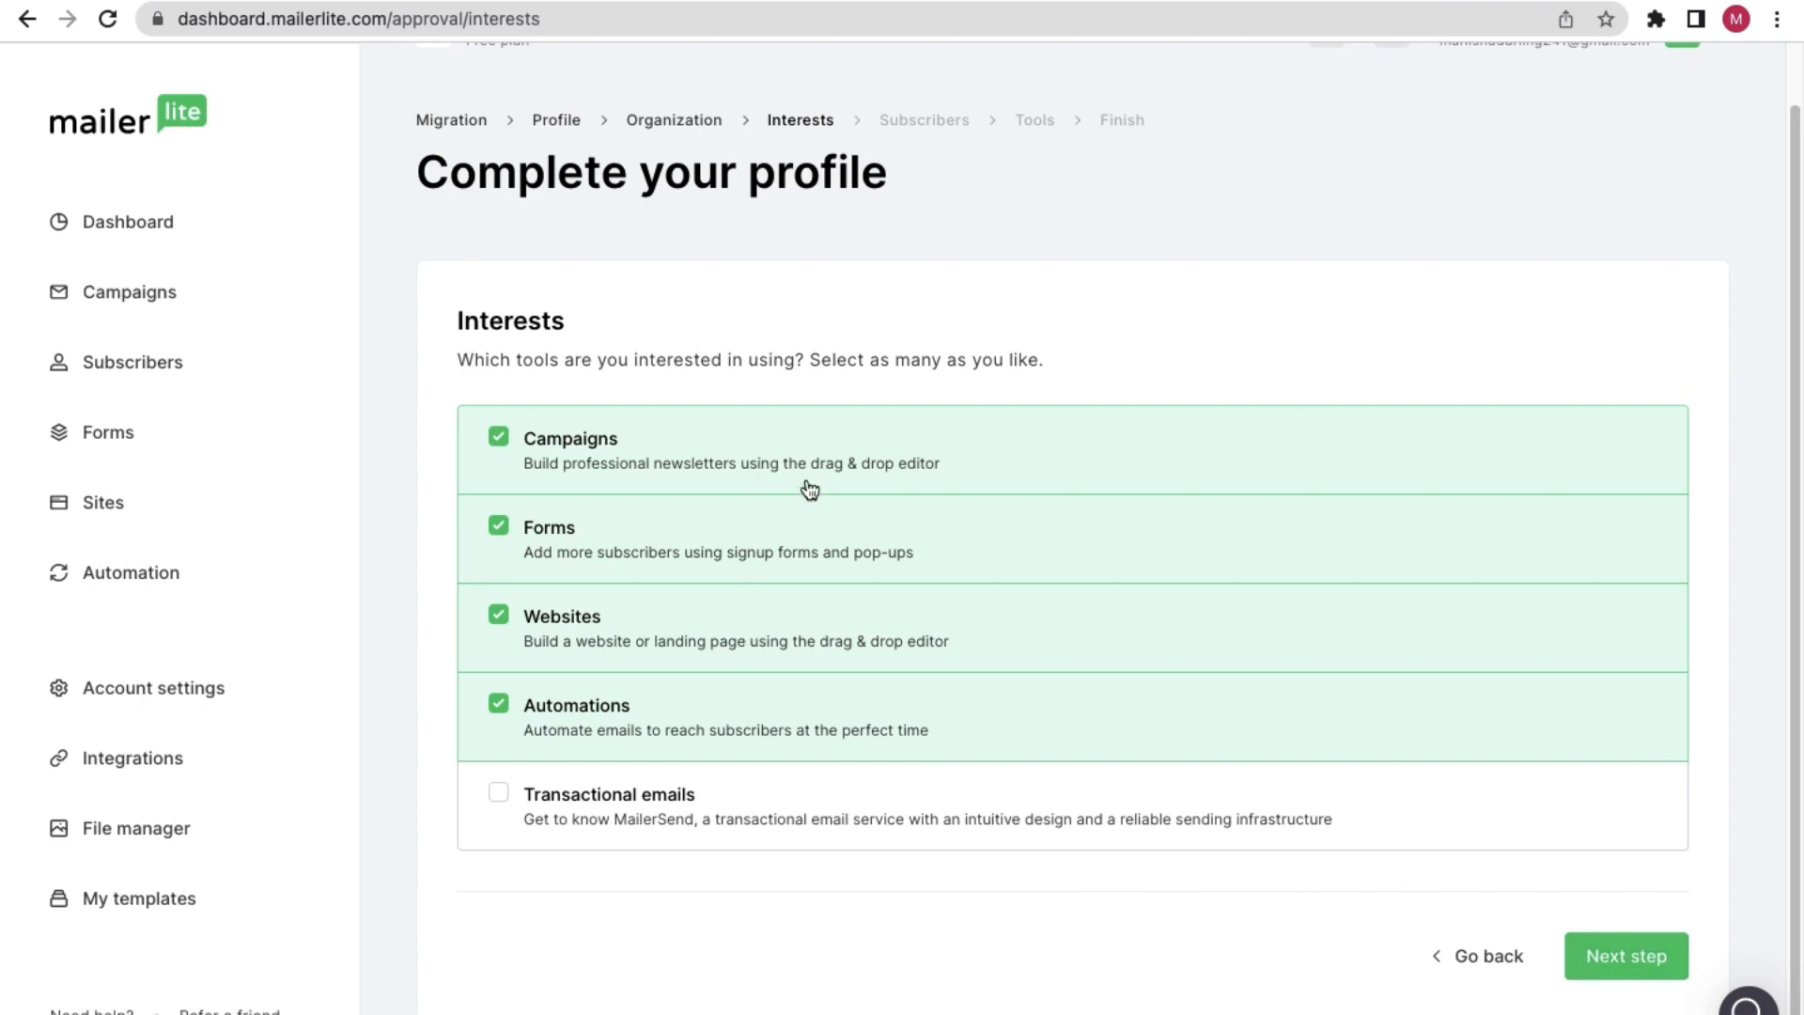
click(1651, 961)
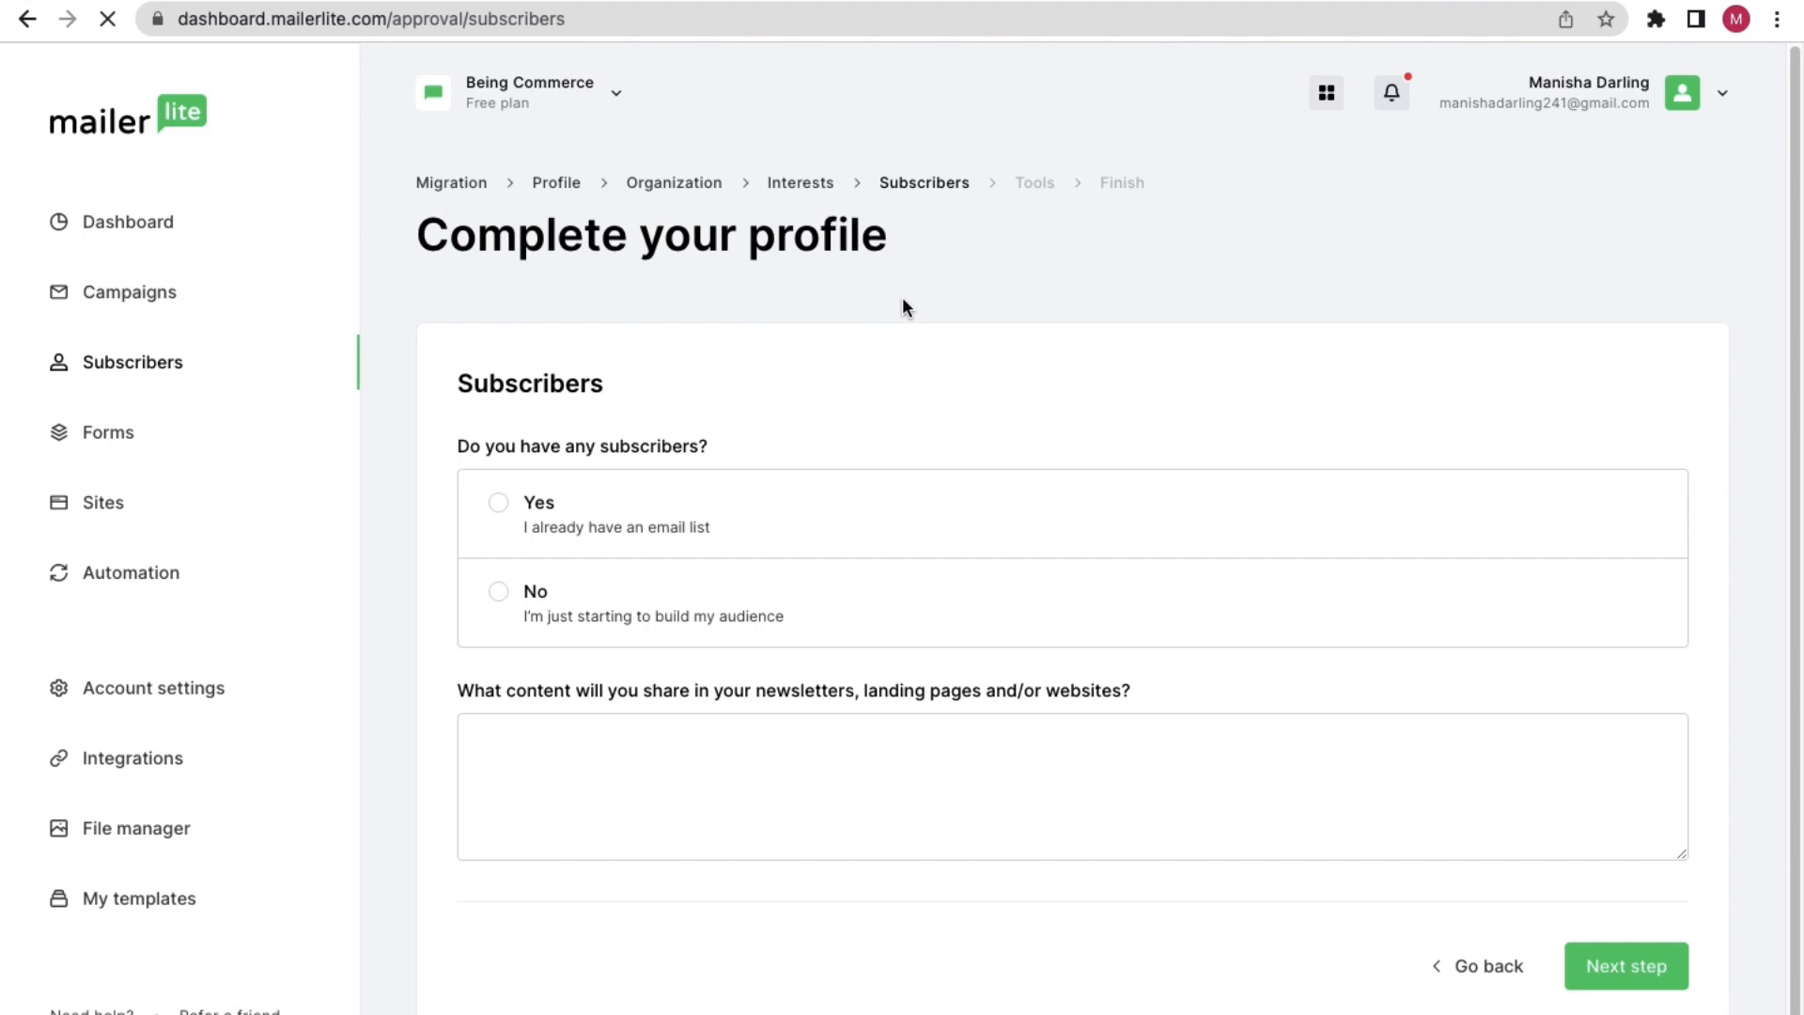
Step: Answer No to existing subscribers, set content to 'update about my online courses', and continue
click(668, 598)
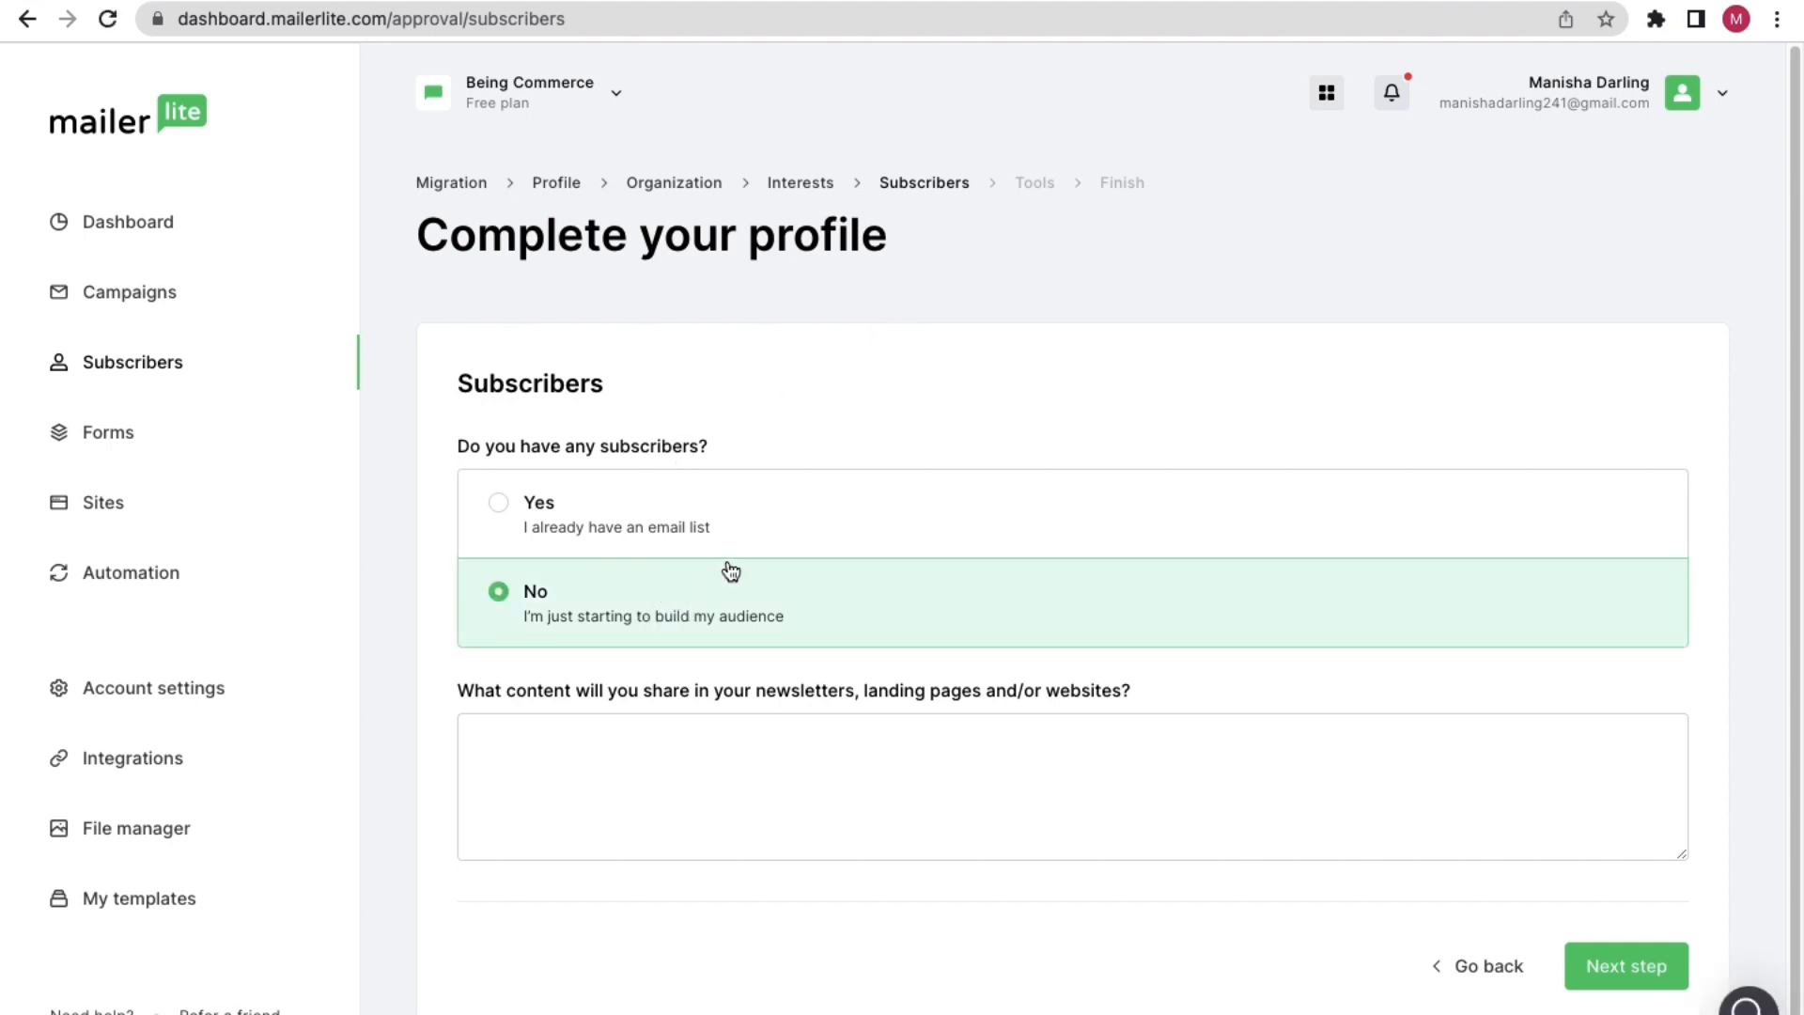
click(748, 756)
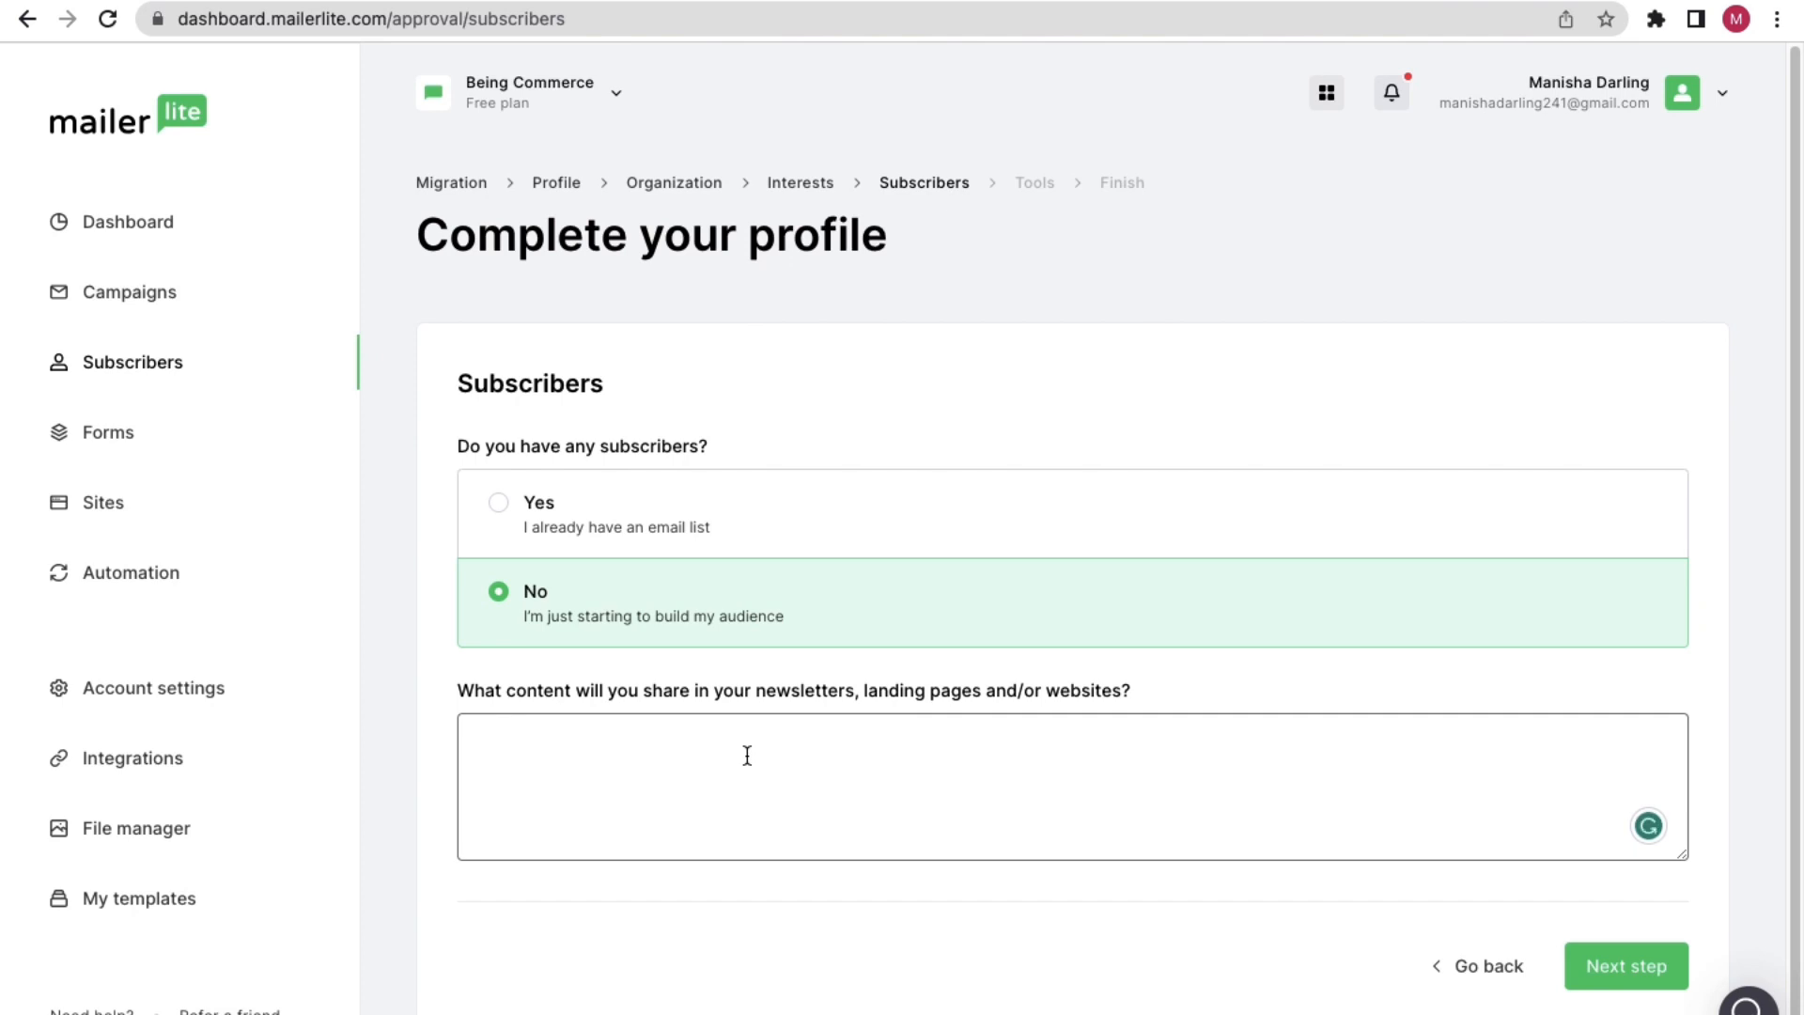
text(update about my udemy courses)
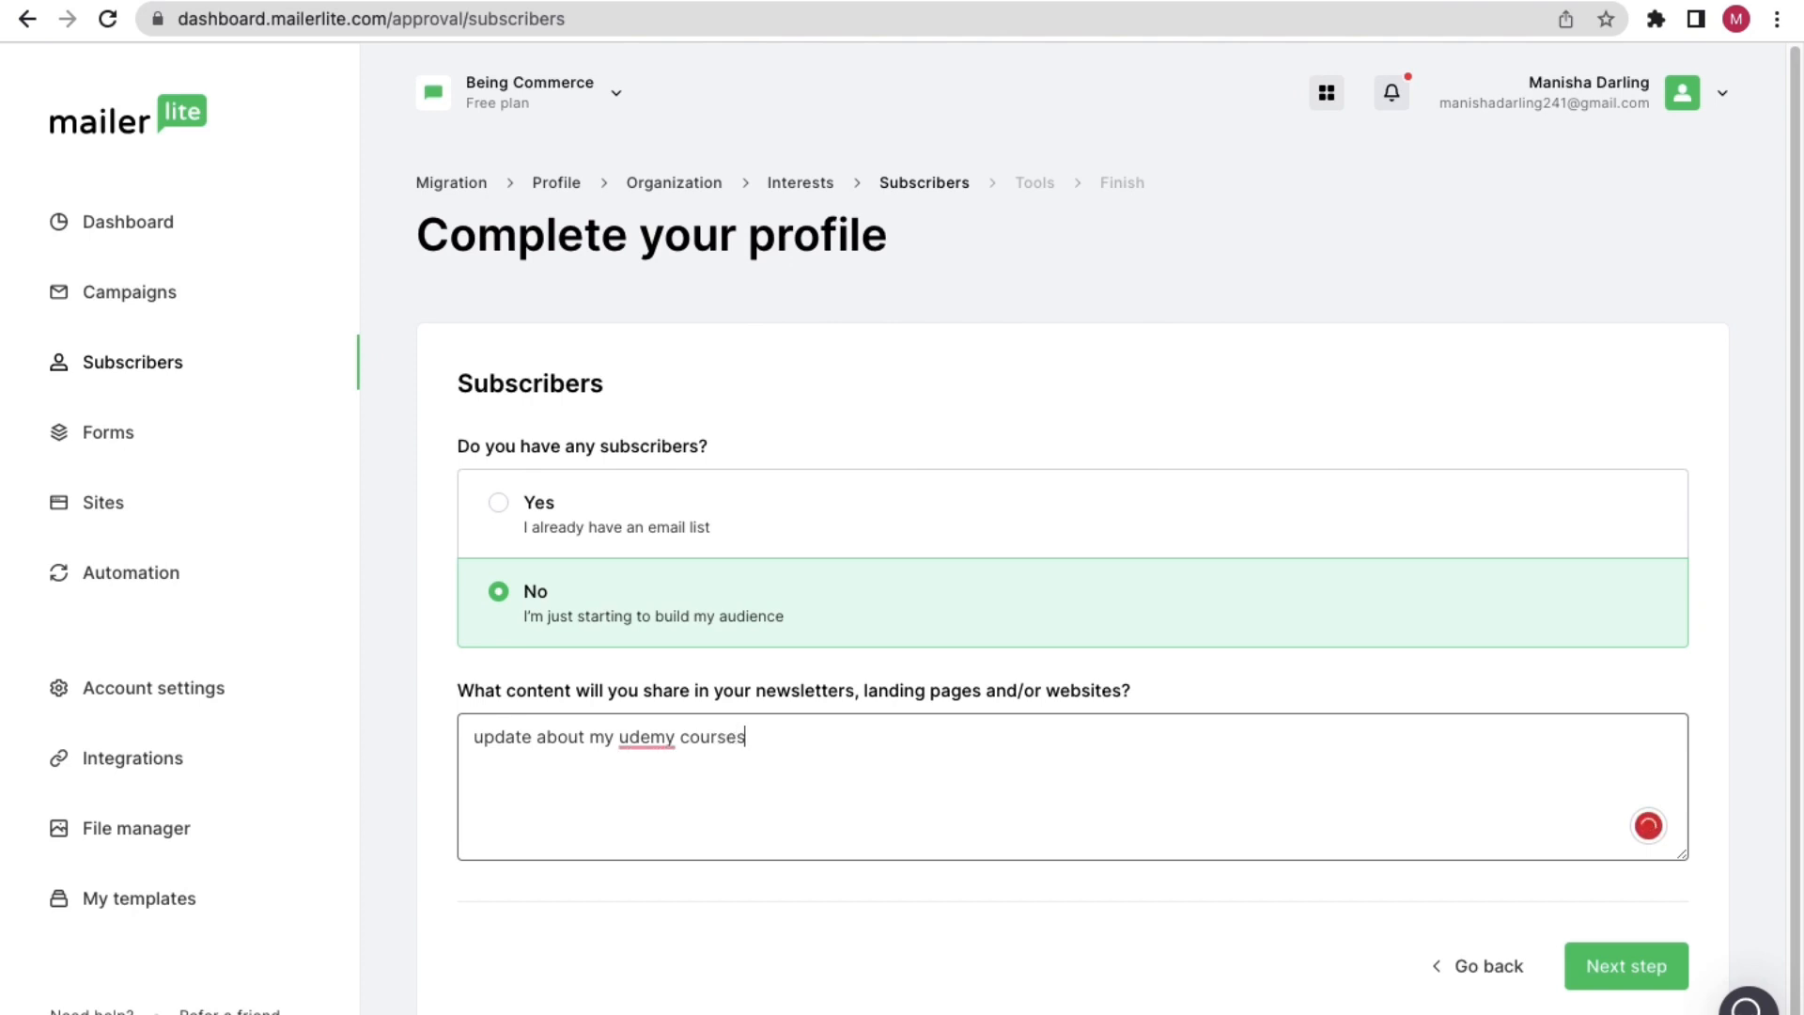
click(632, 741)
double_click(632, 740)
text(online)
click(1301, 677)
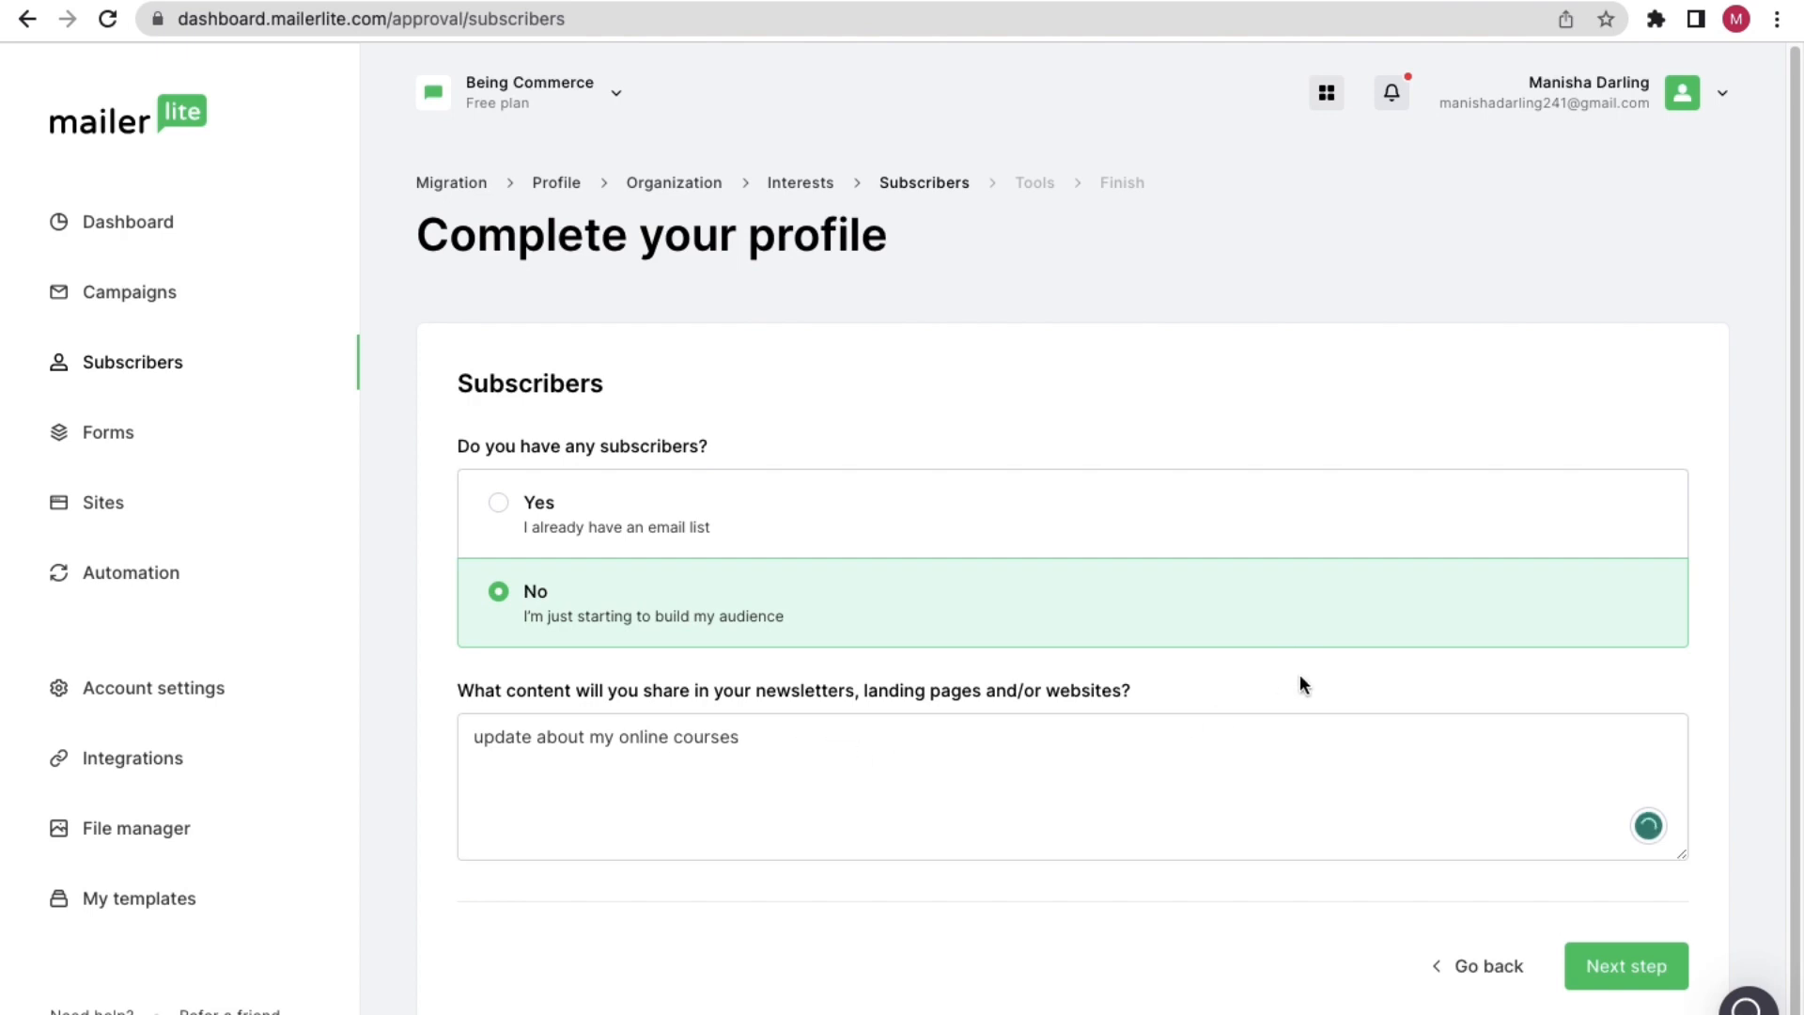
click(1612, 966)
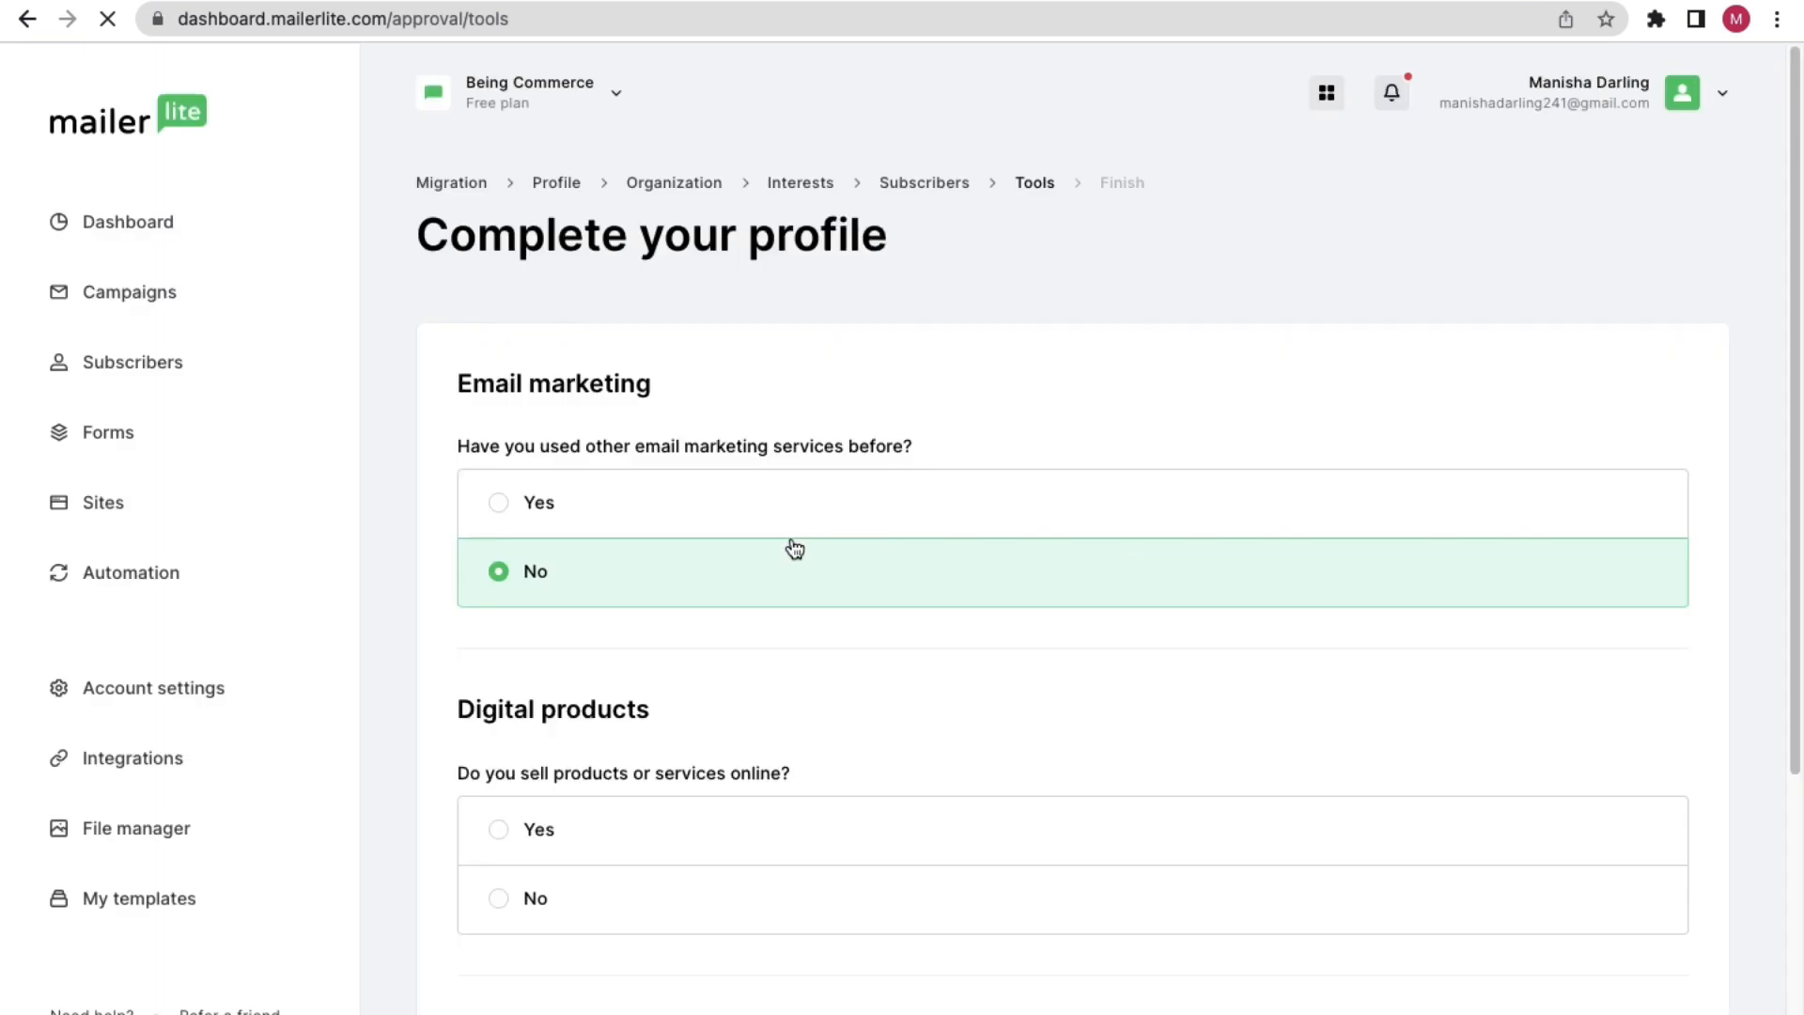
Step: Answer No to selling products online and Yes to prior website builders, choosing WordPress, then continue
scroll(898, 594, down, 3)
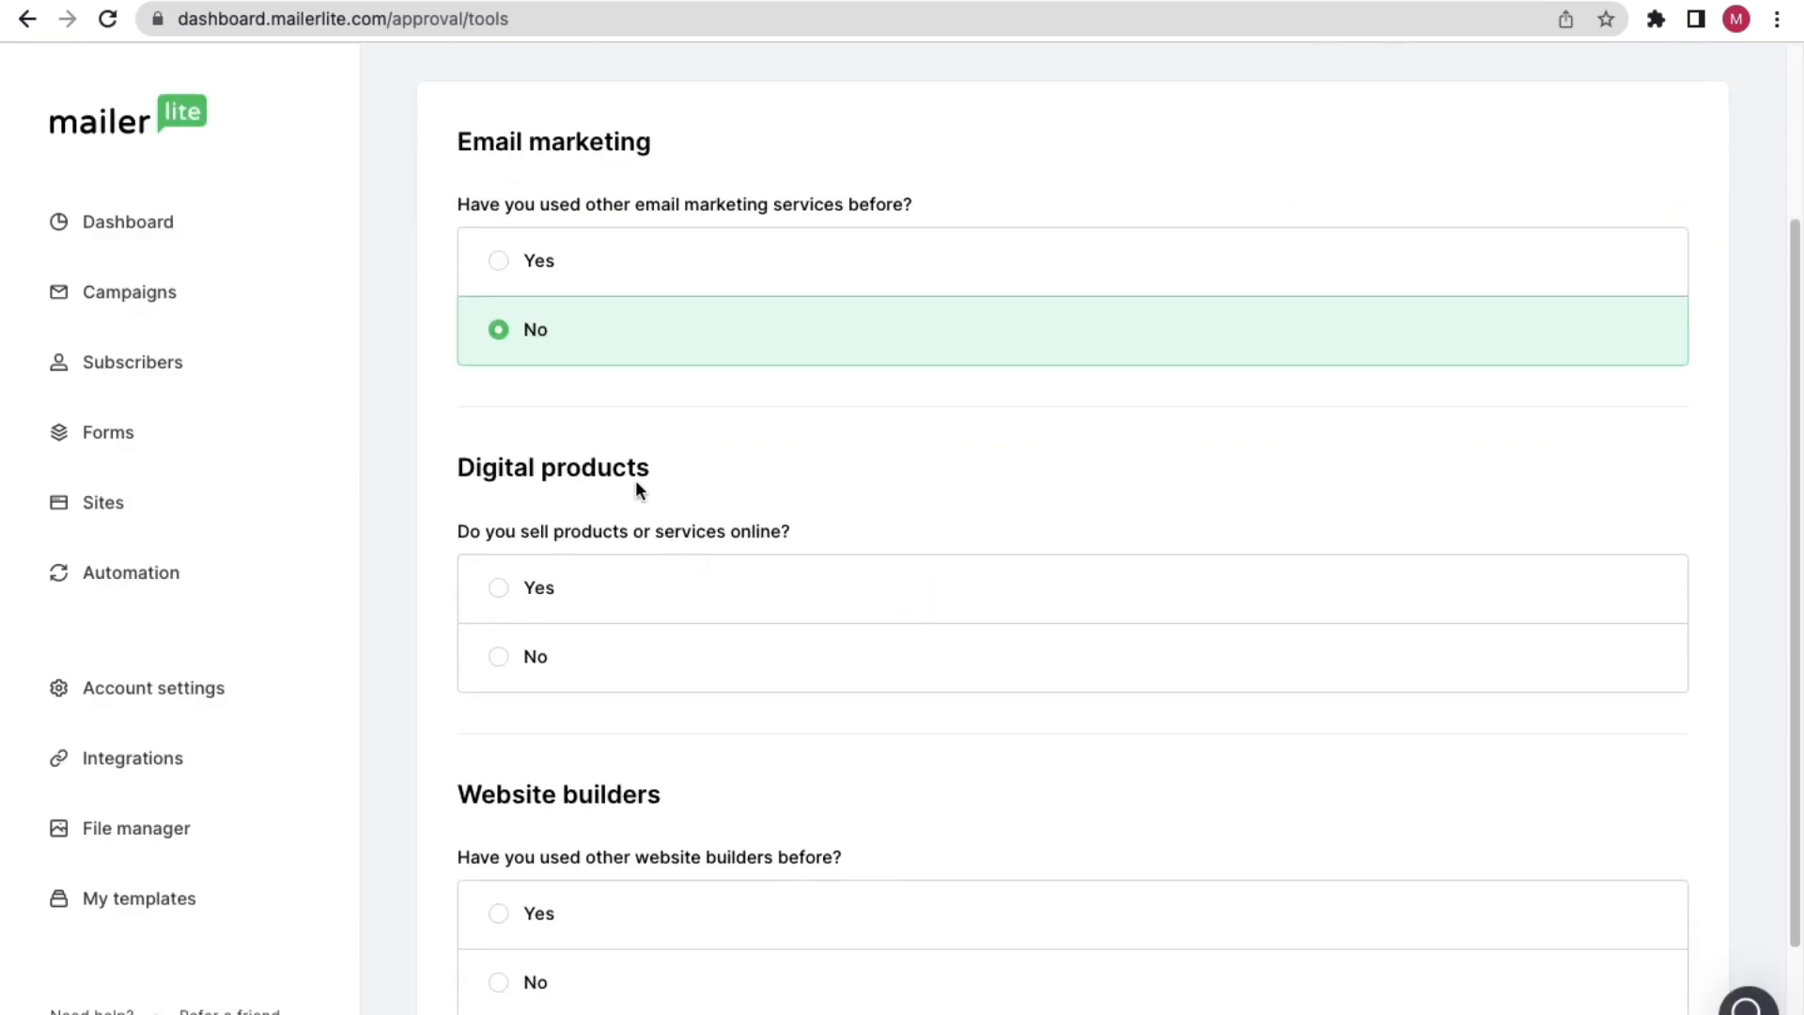
scroll(616, 433, down, 1)
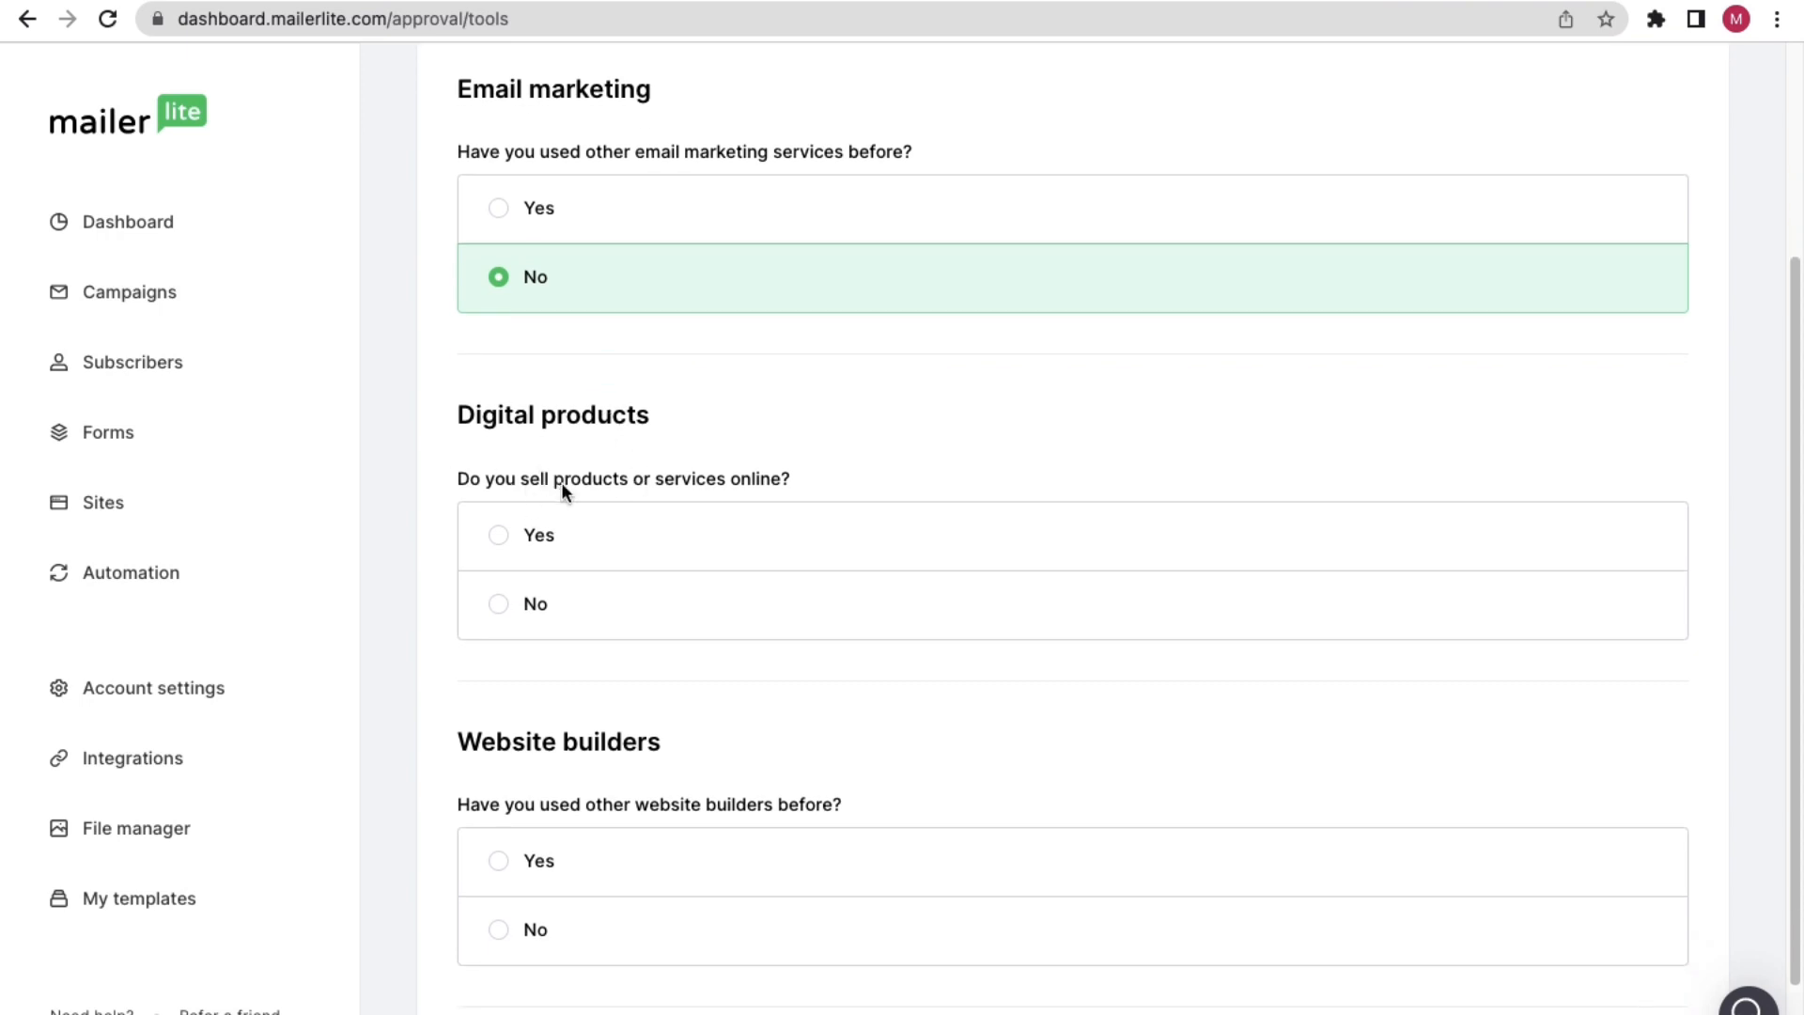
scroll(689, 492, down, 1)
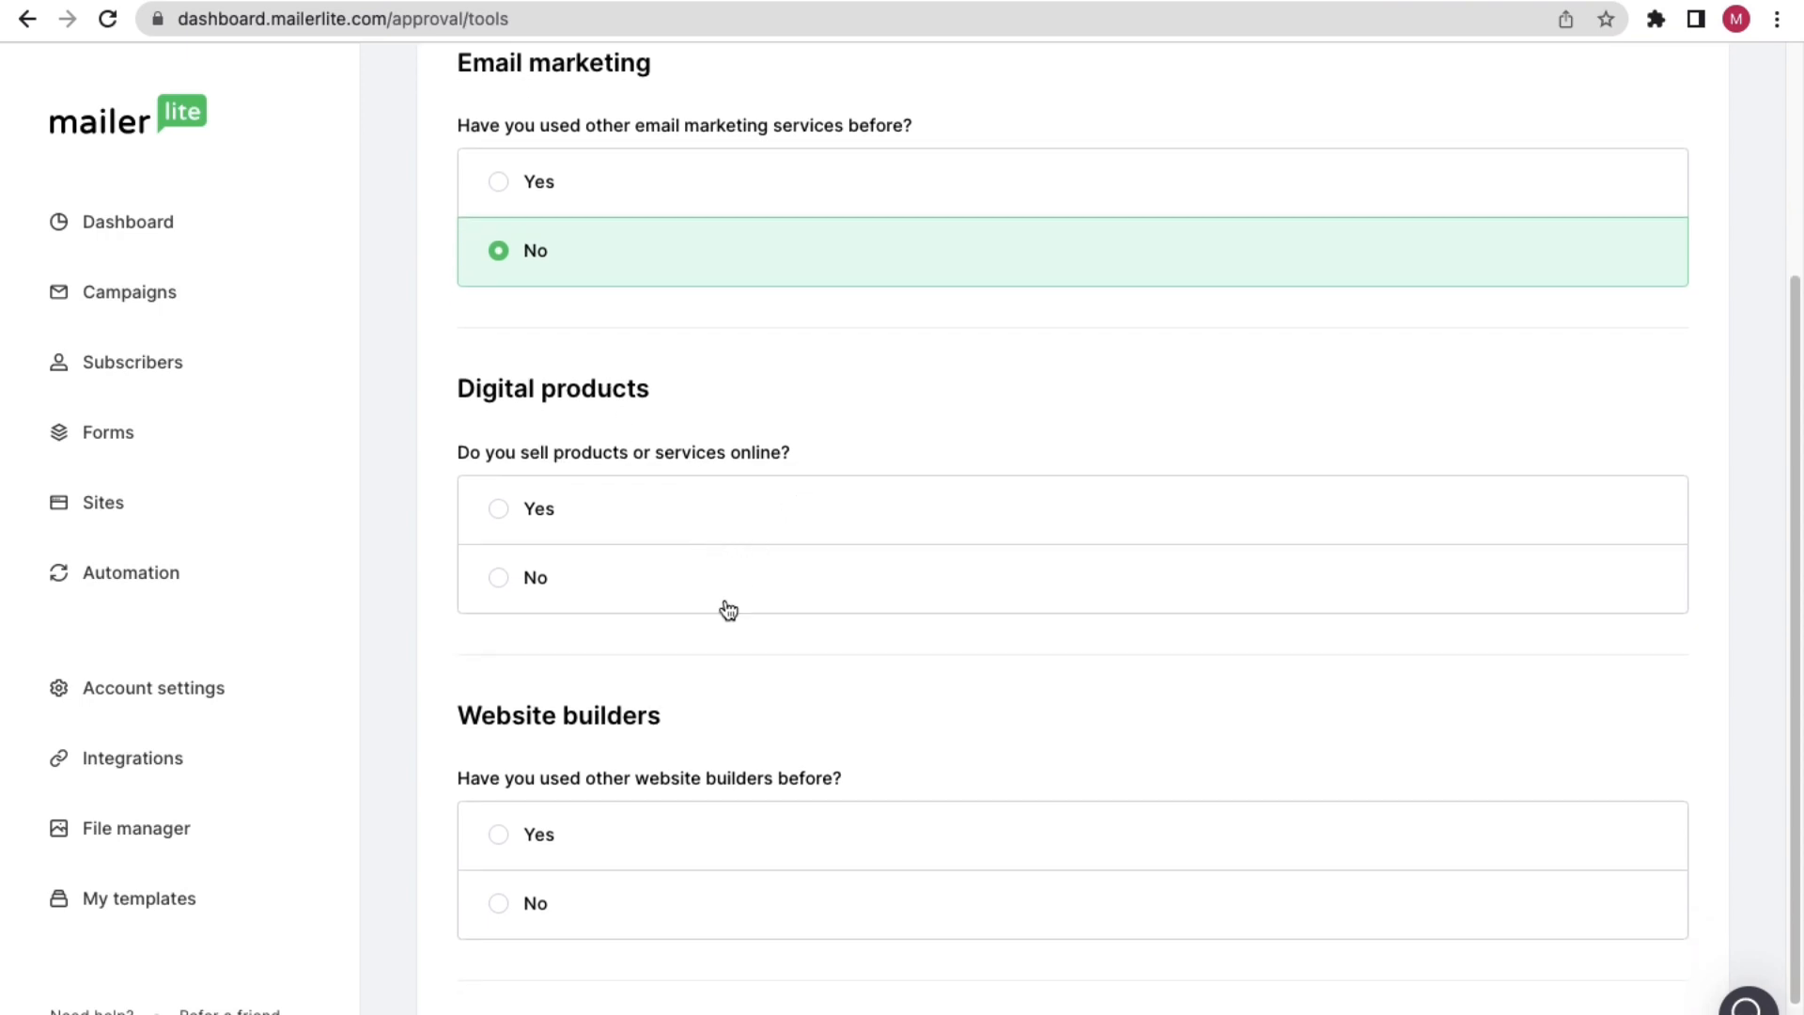
click(729, 540)
scroll(800, 600, down, 2)
scroll(800, 600, down, 2)
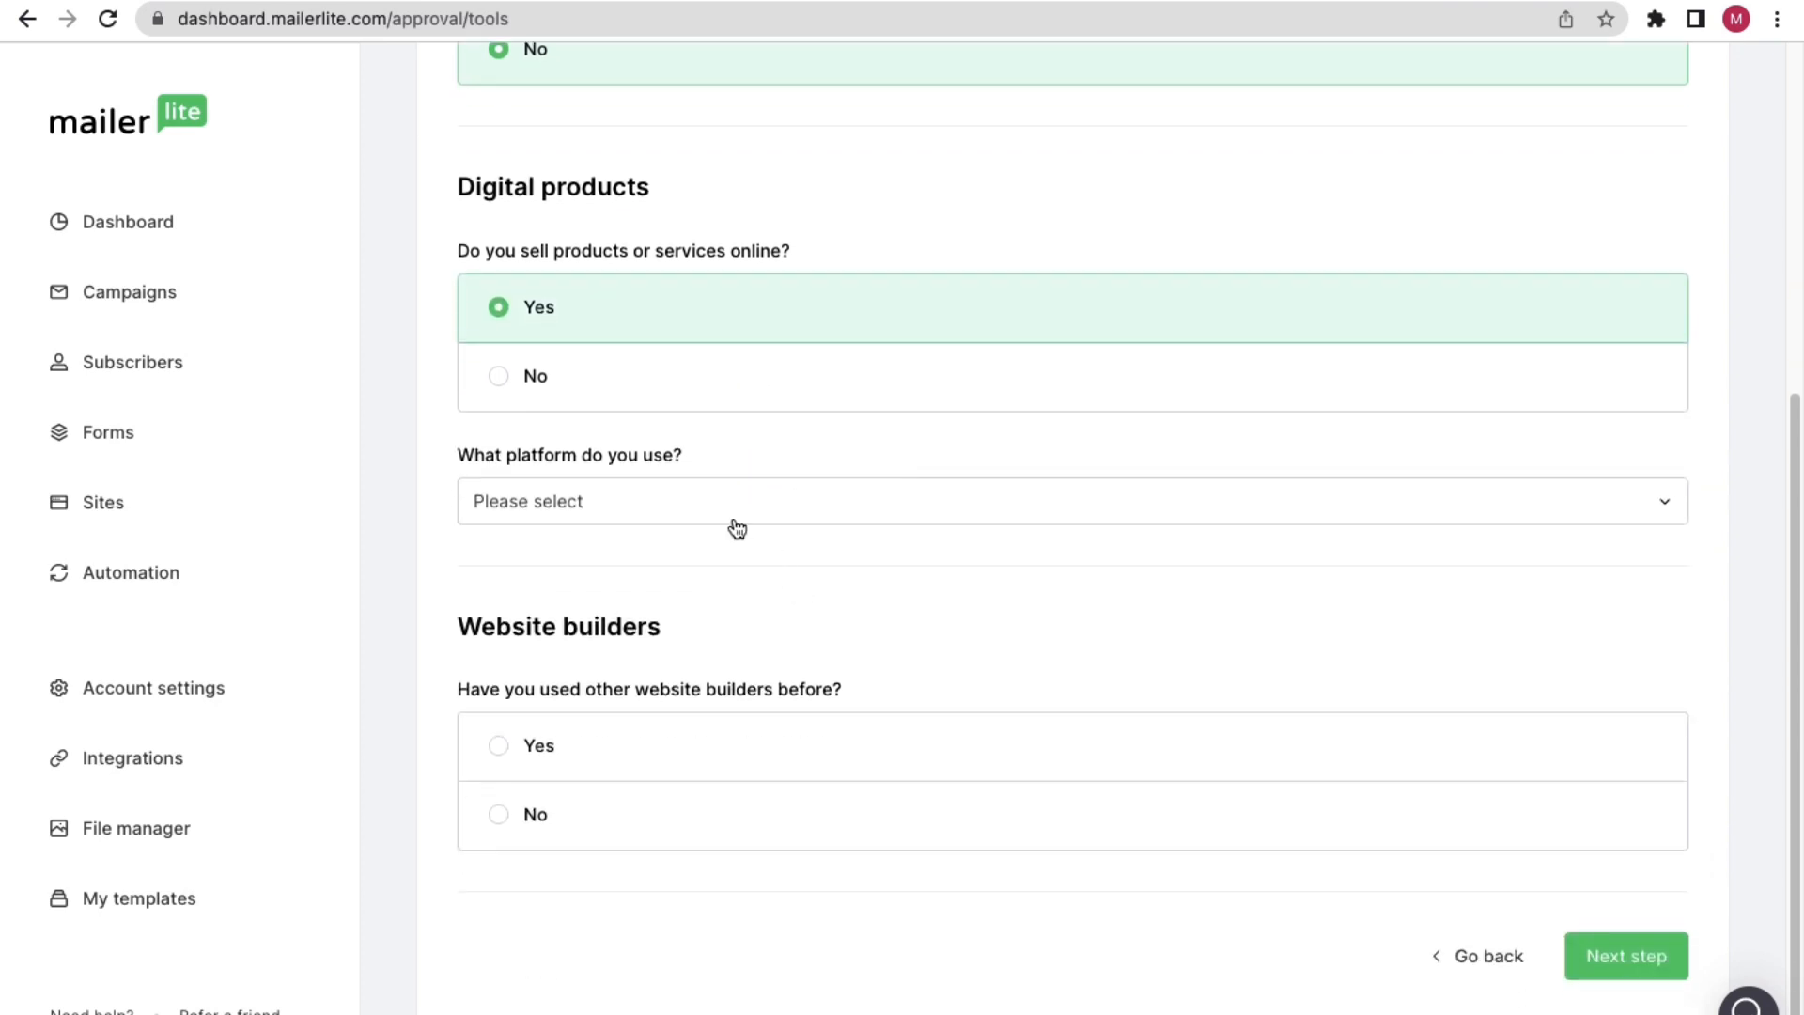
click(660, 403)
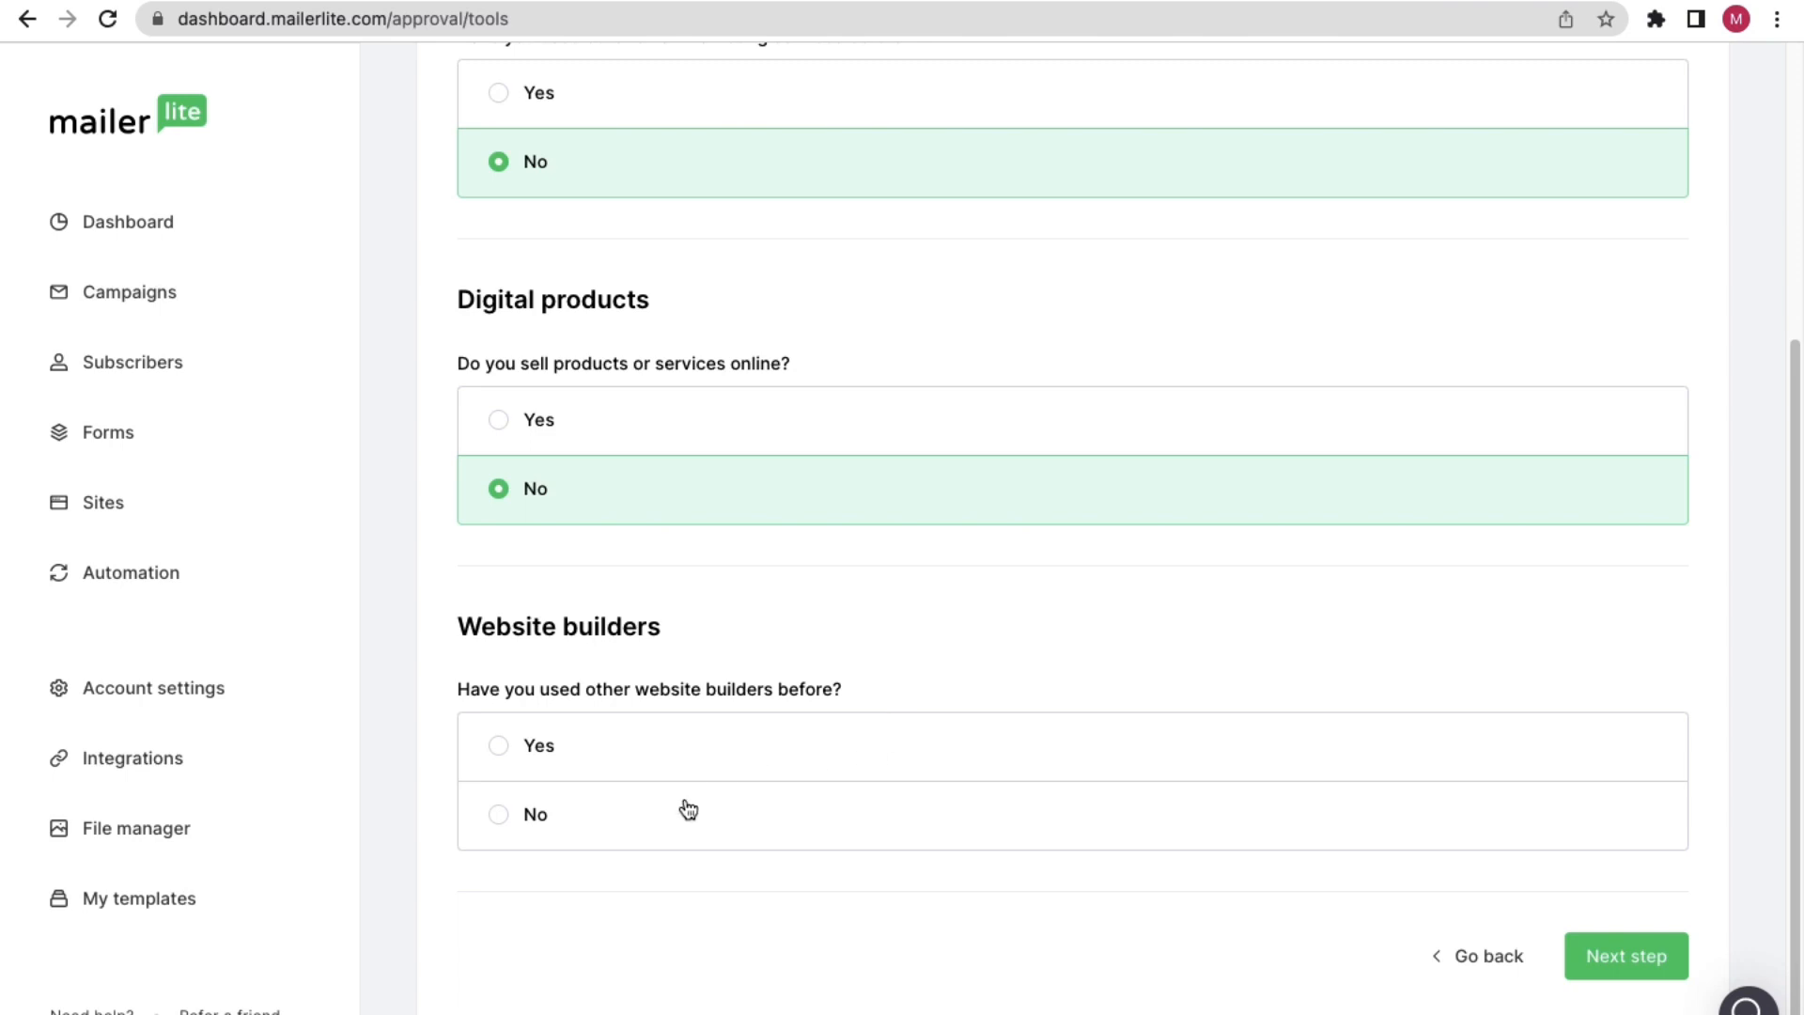
click(645, 762)
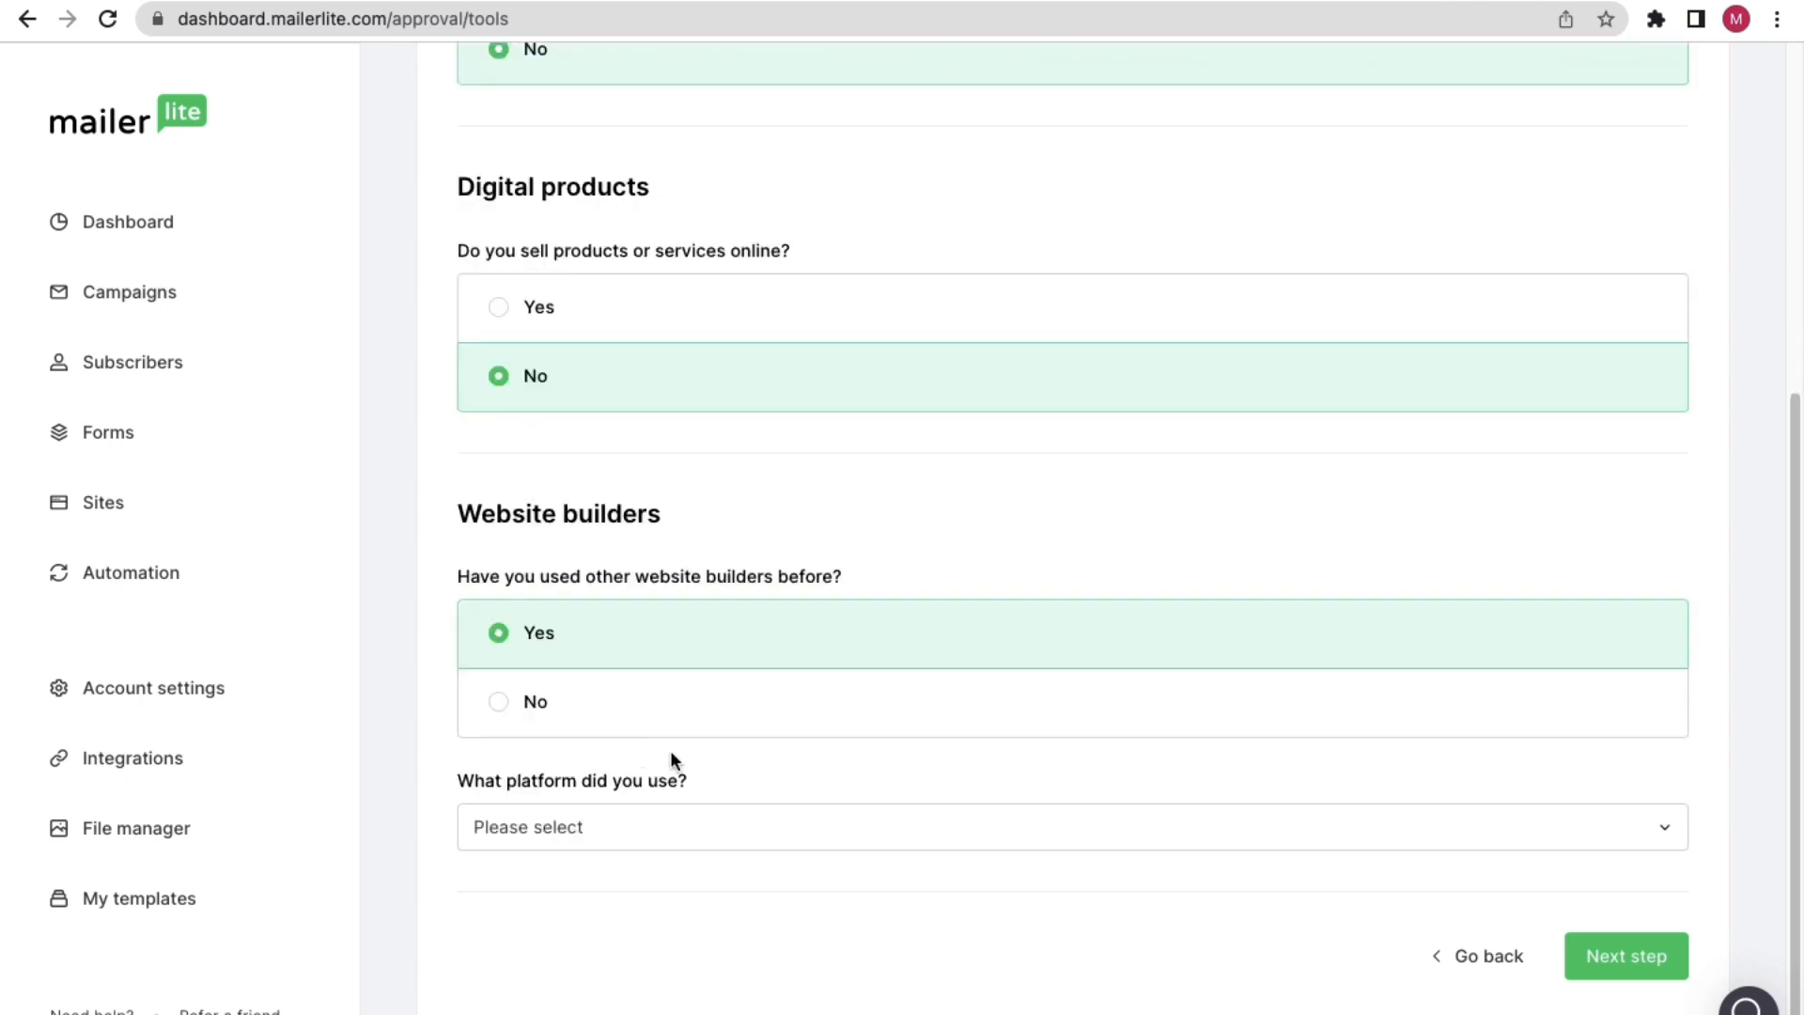
click(630, 827)
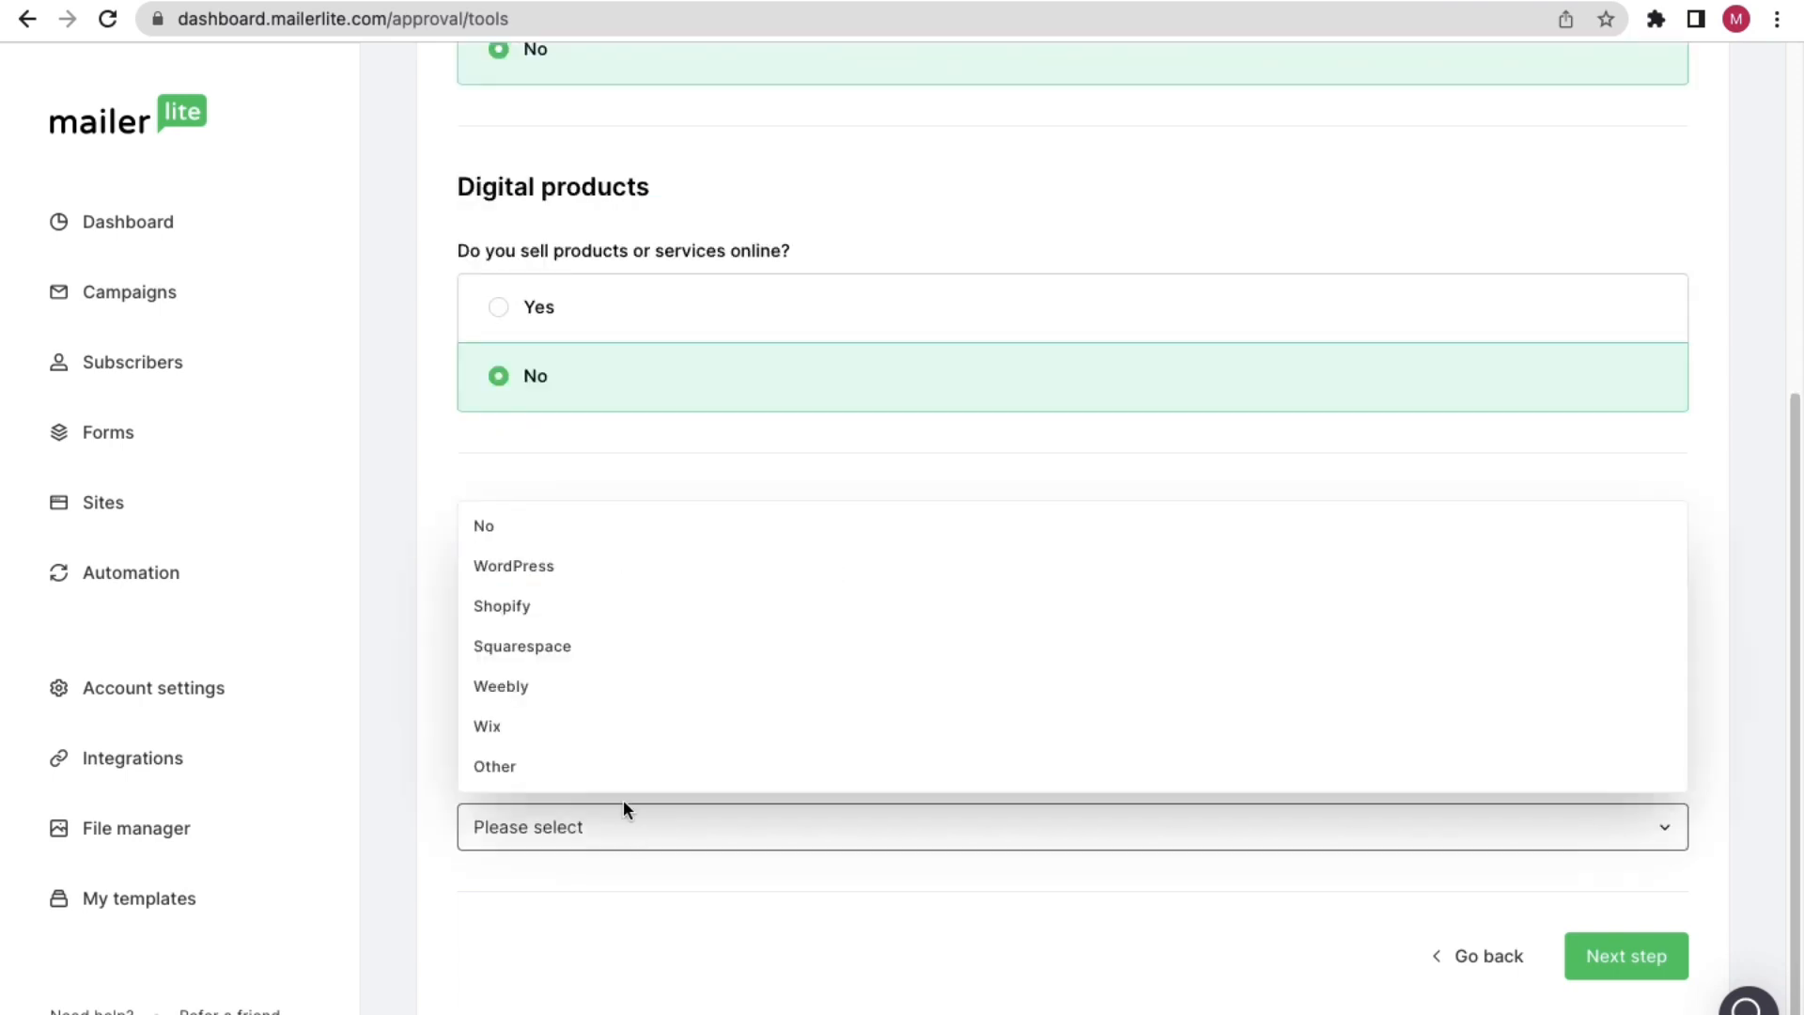
click(590, 578)
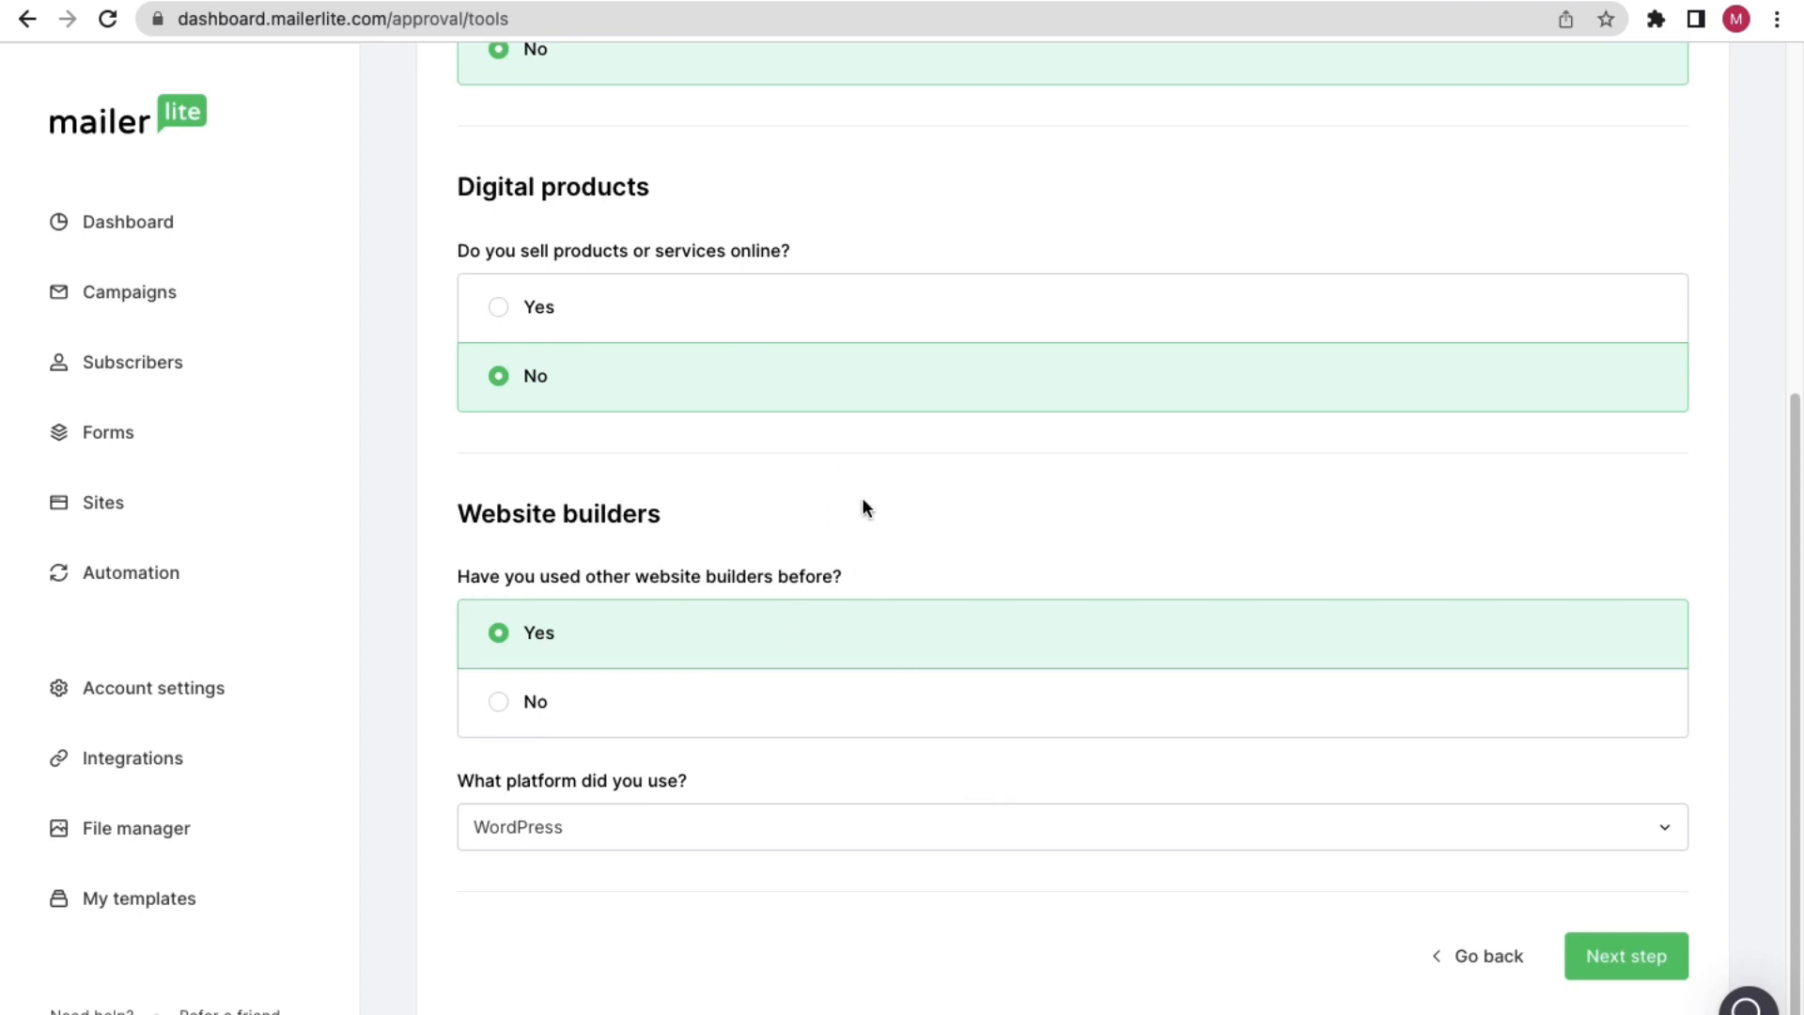
click(1637, 940)
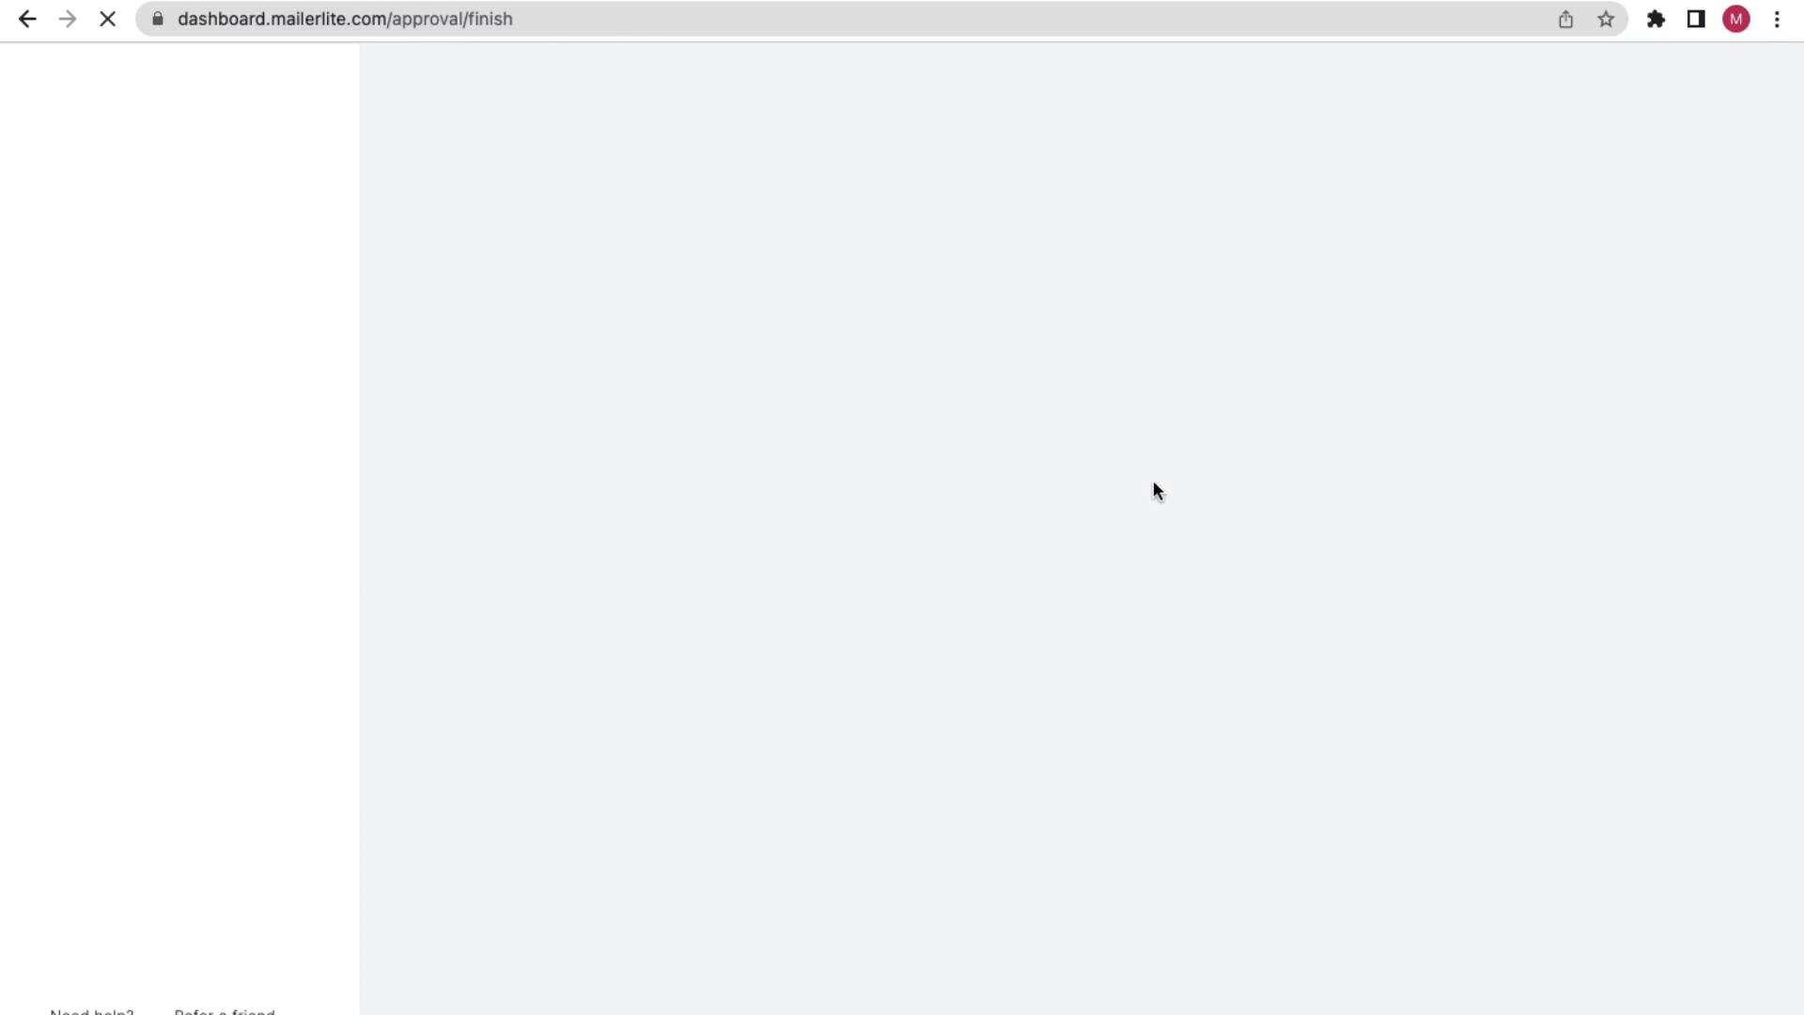
Step: Tick the Anti-Spam policy agreement and confirm to finish the profile
scroll(836, 522, down, 12)
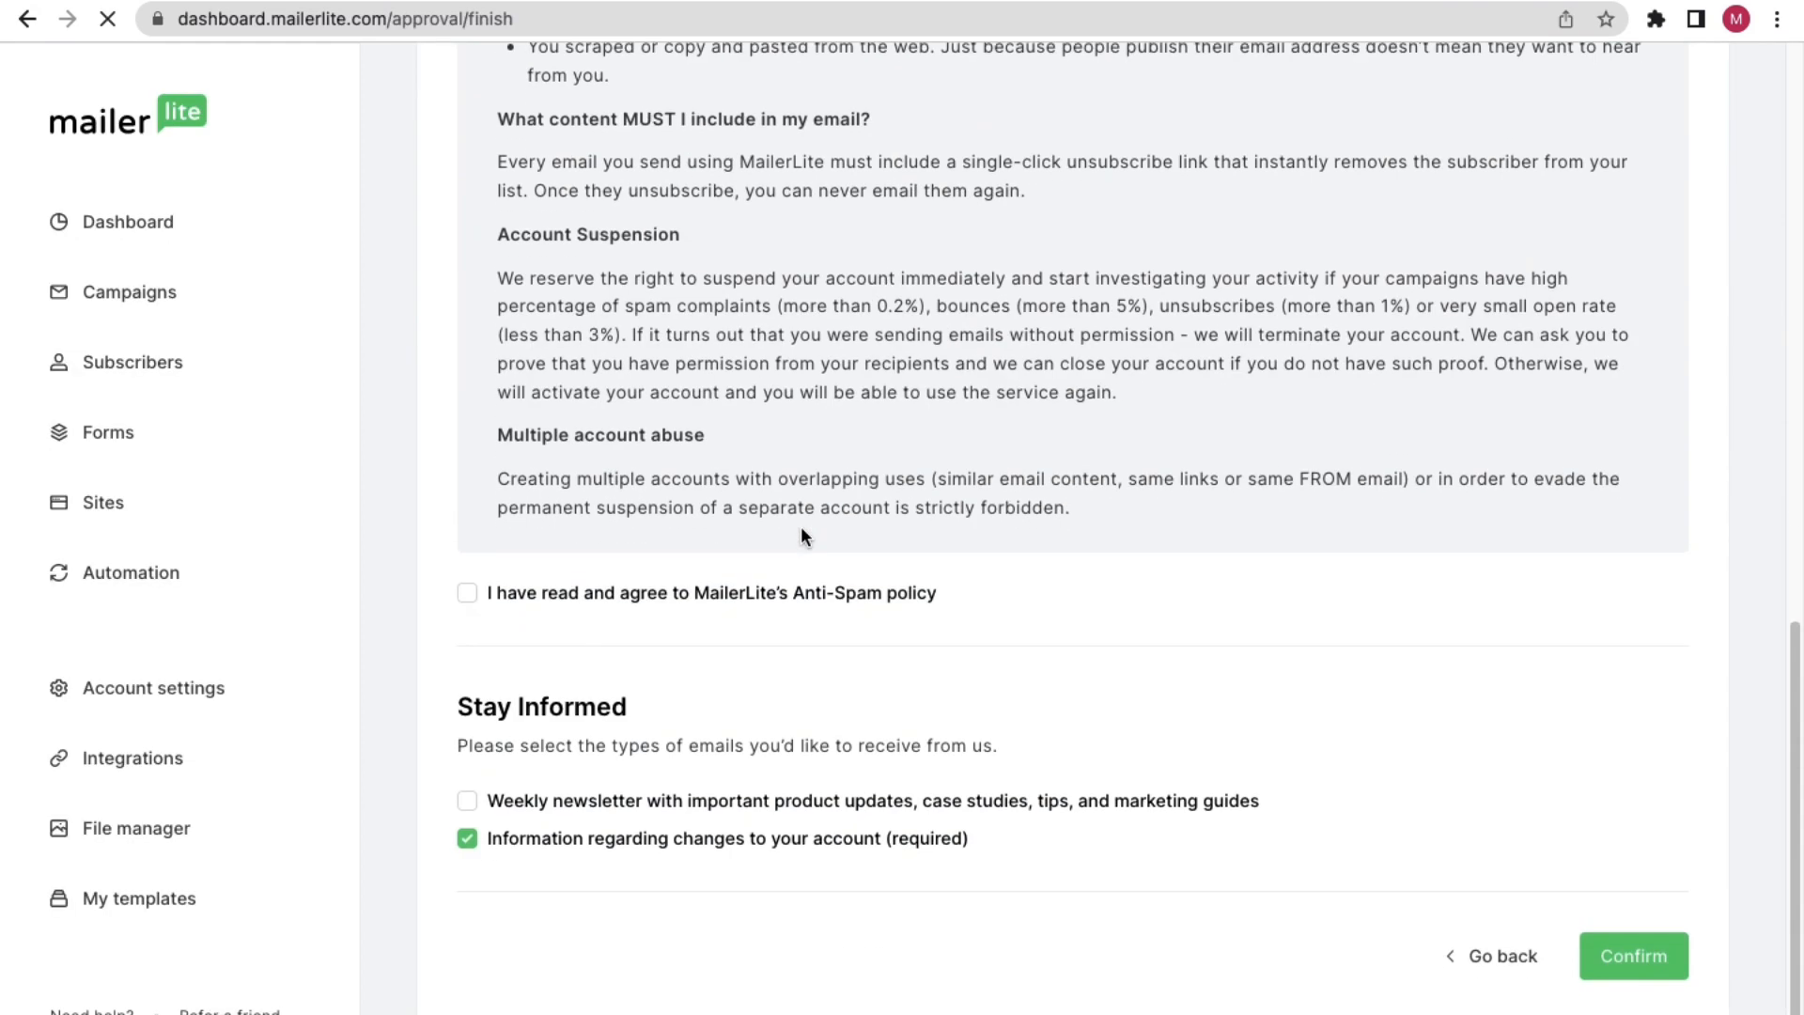
click(467, 593)
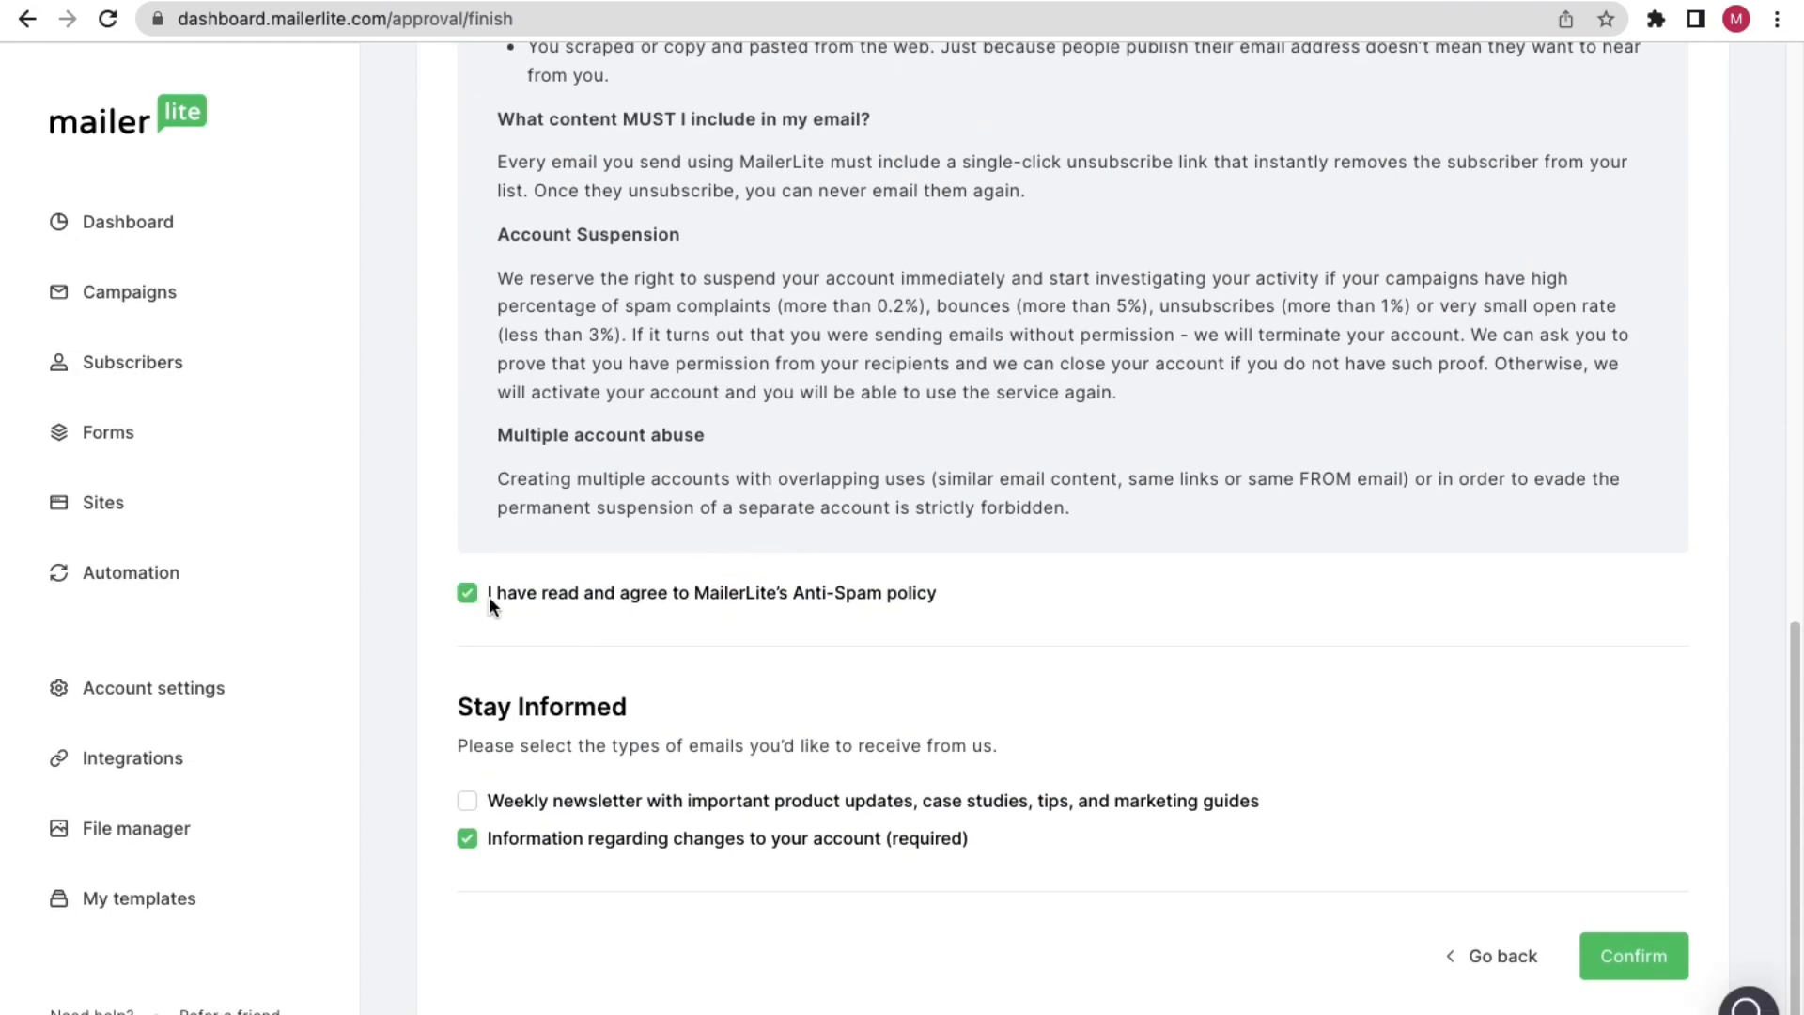
drag(562, 595, 940, 594)
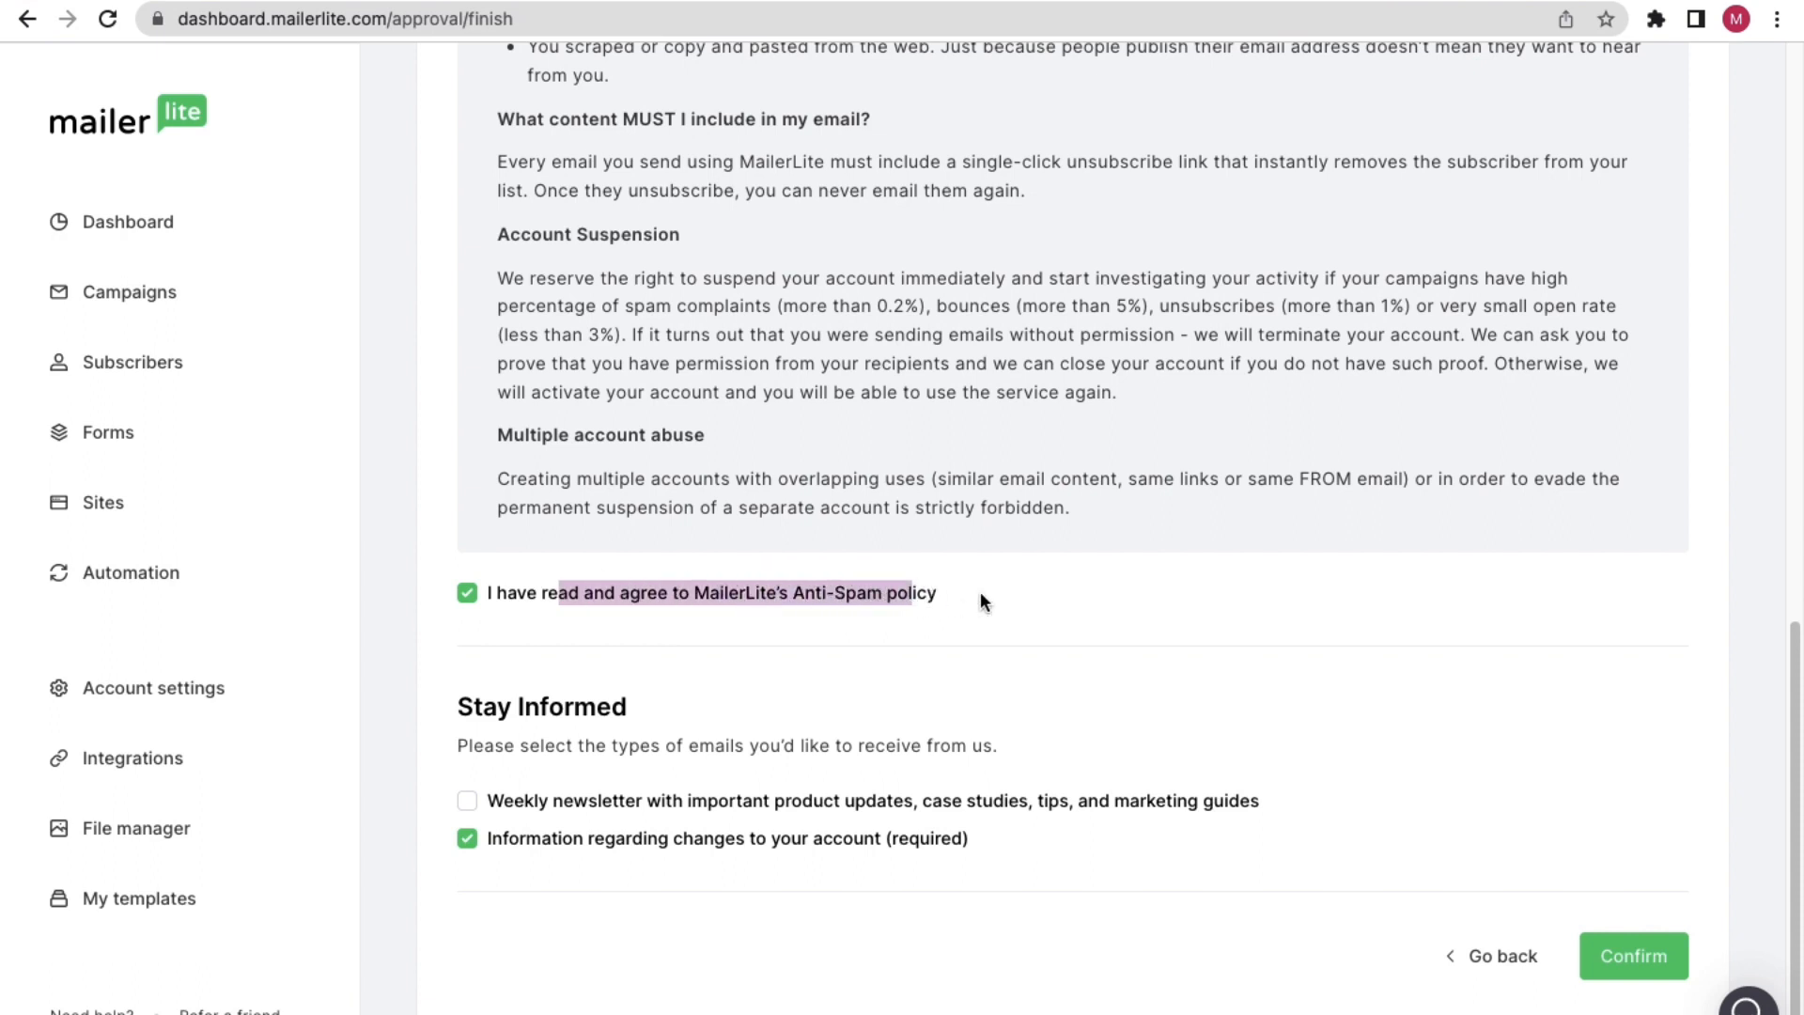
click(987, 594)
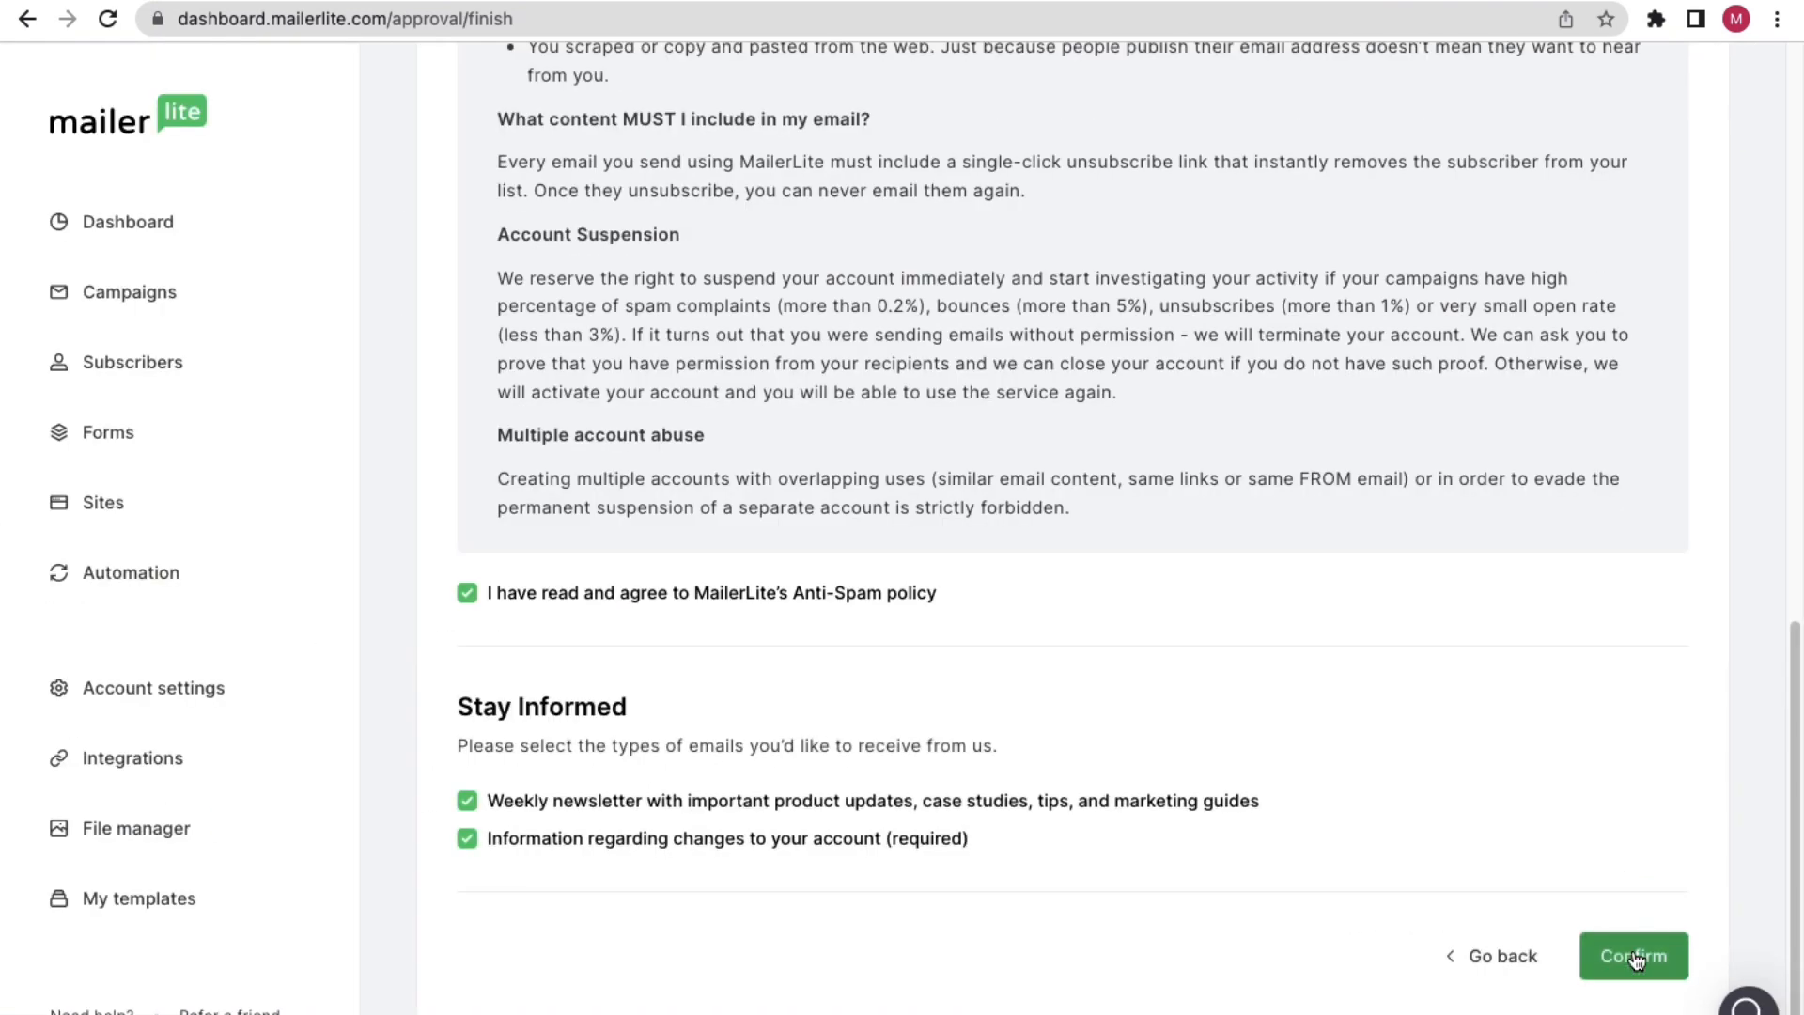
click(1636, 958)
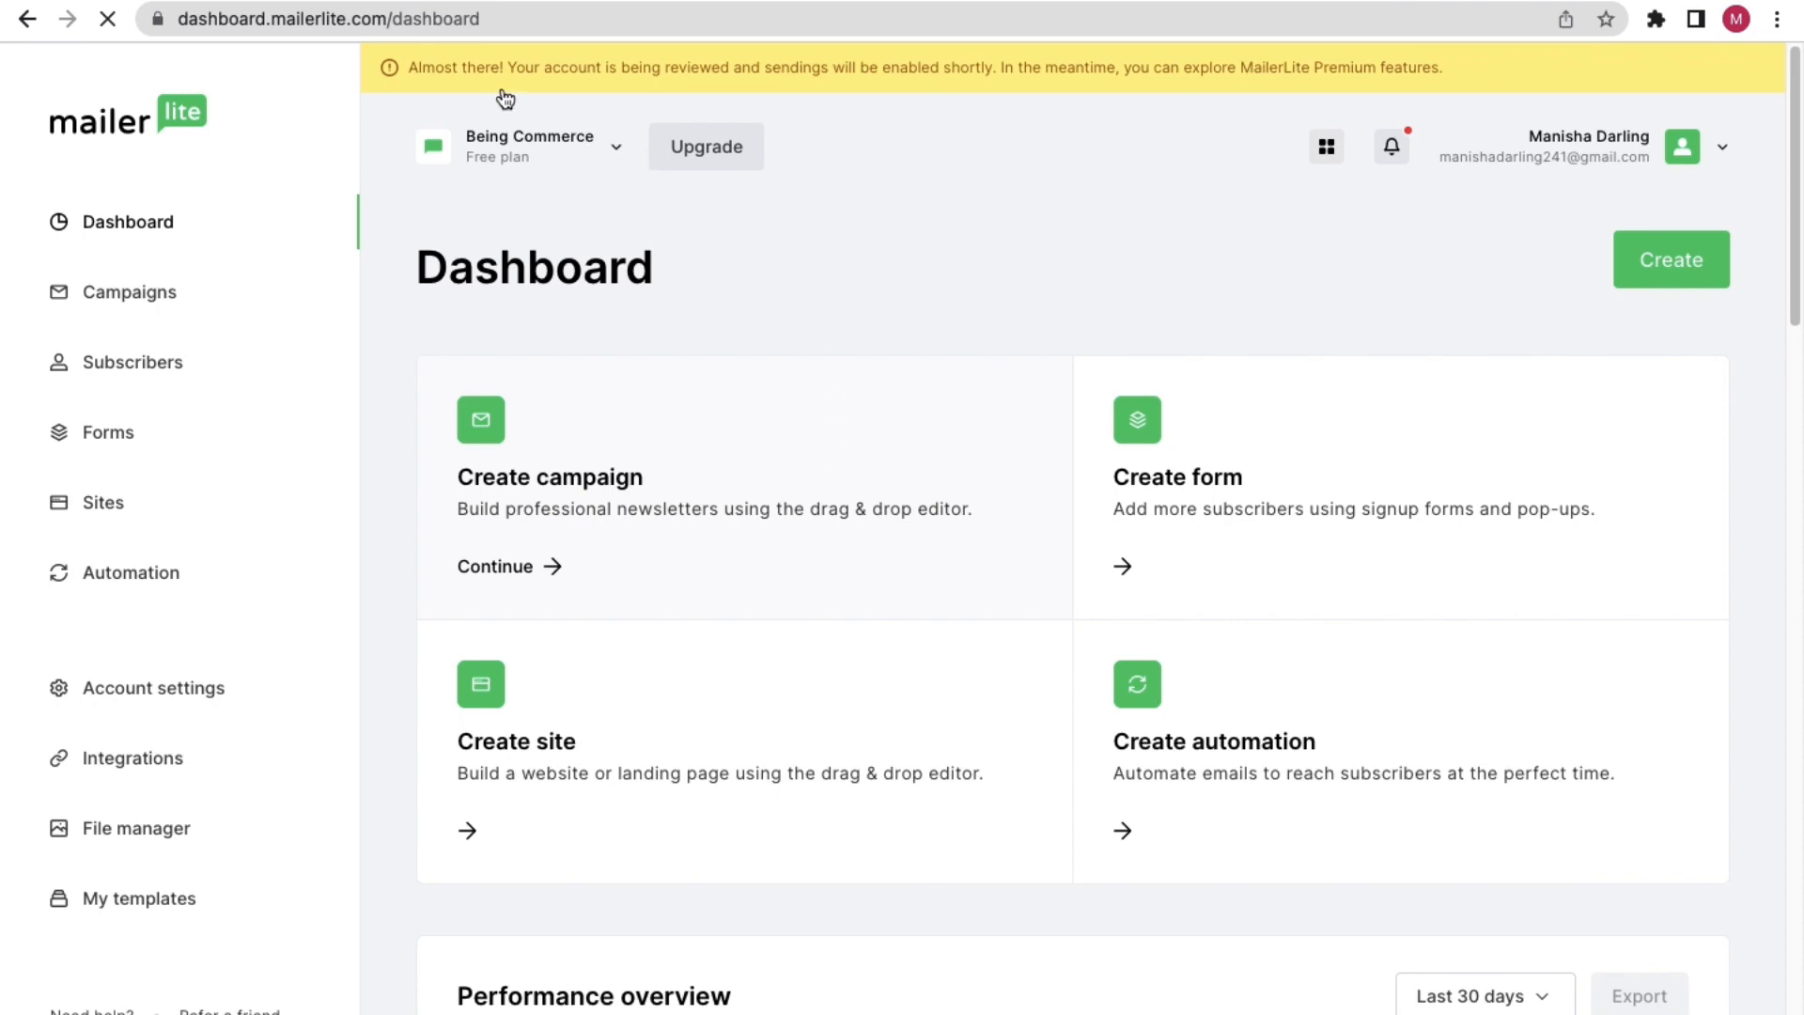
scroll(503, 99, up, 5)
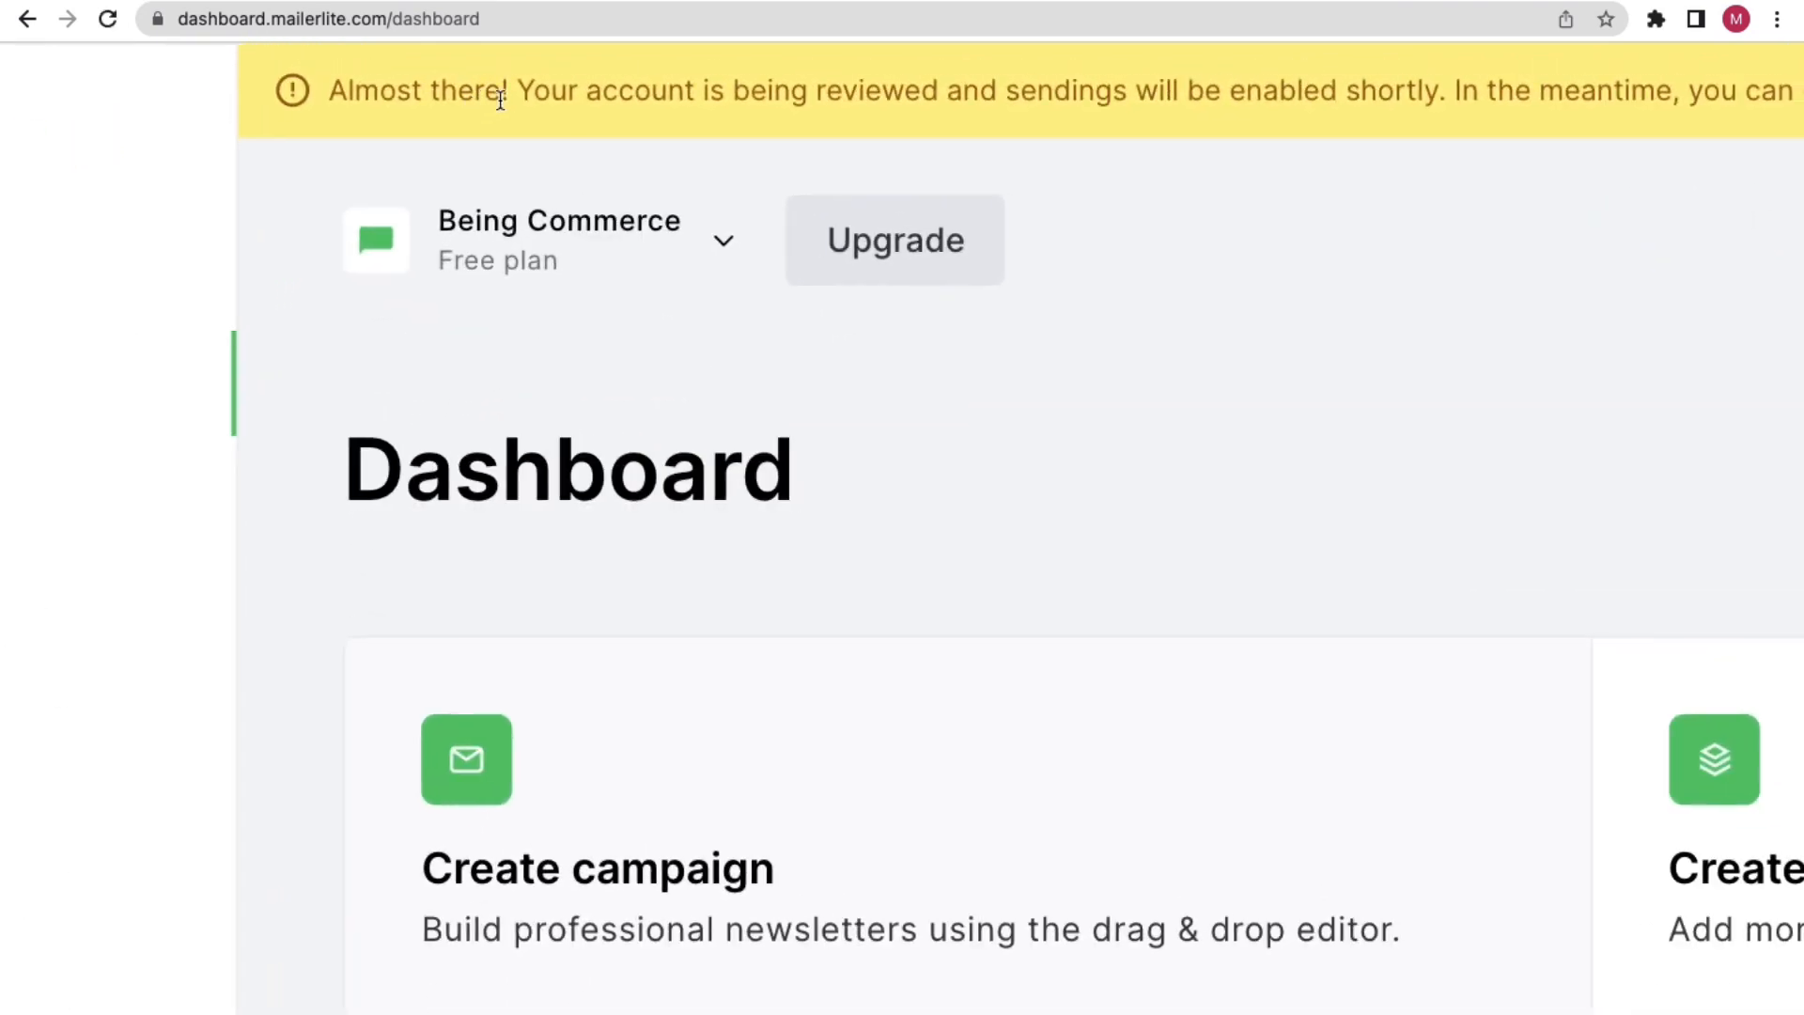
scroll(501, 99, right, 5)
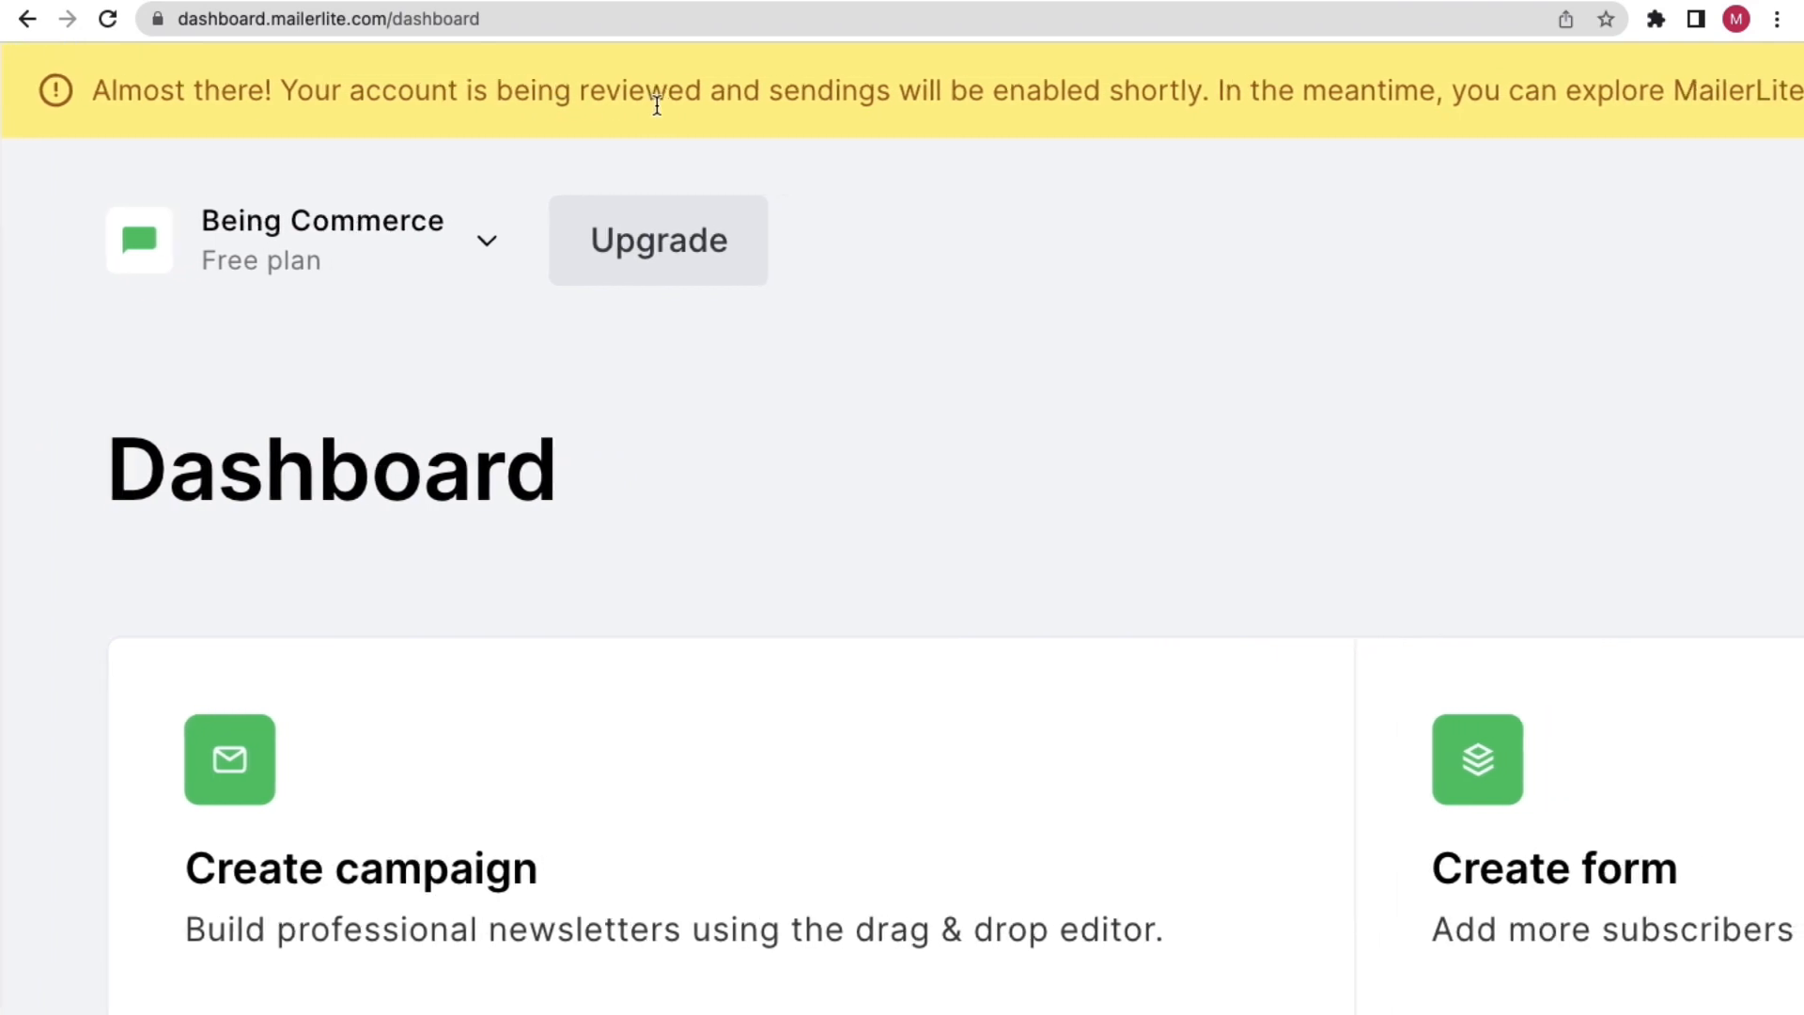
scroll(657, 106, right, 2)
scroll(770, 118, right, 5)
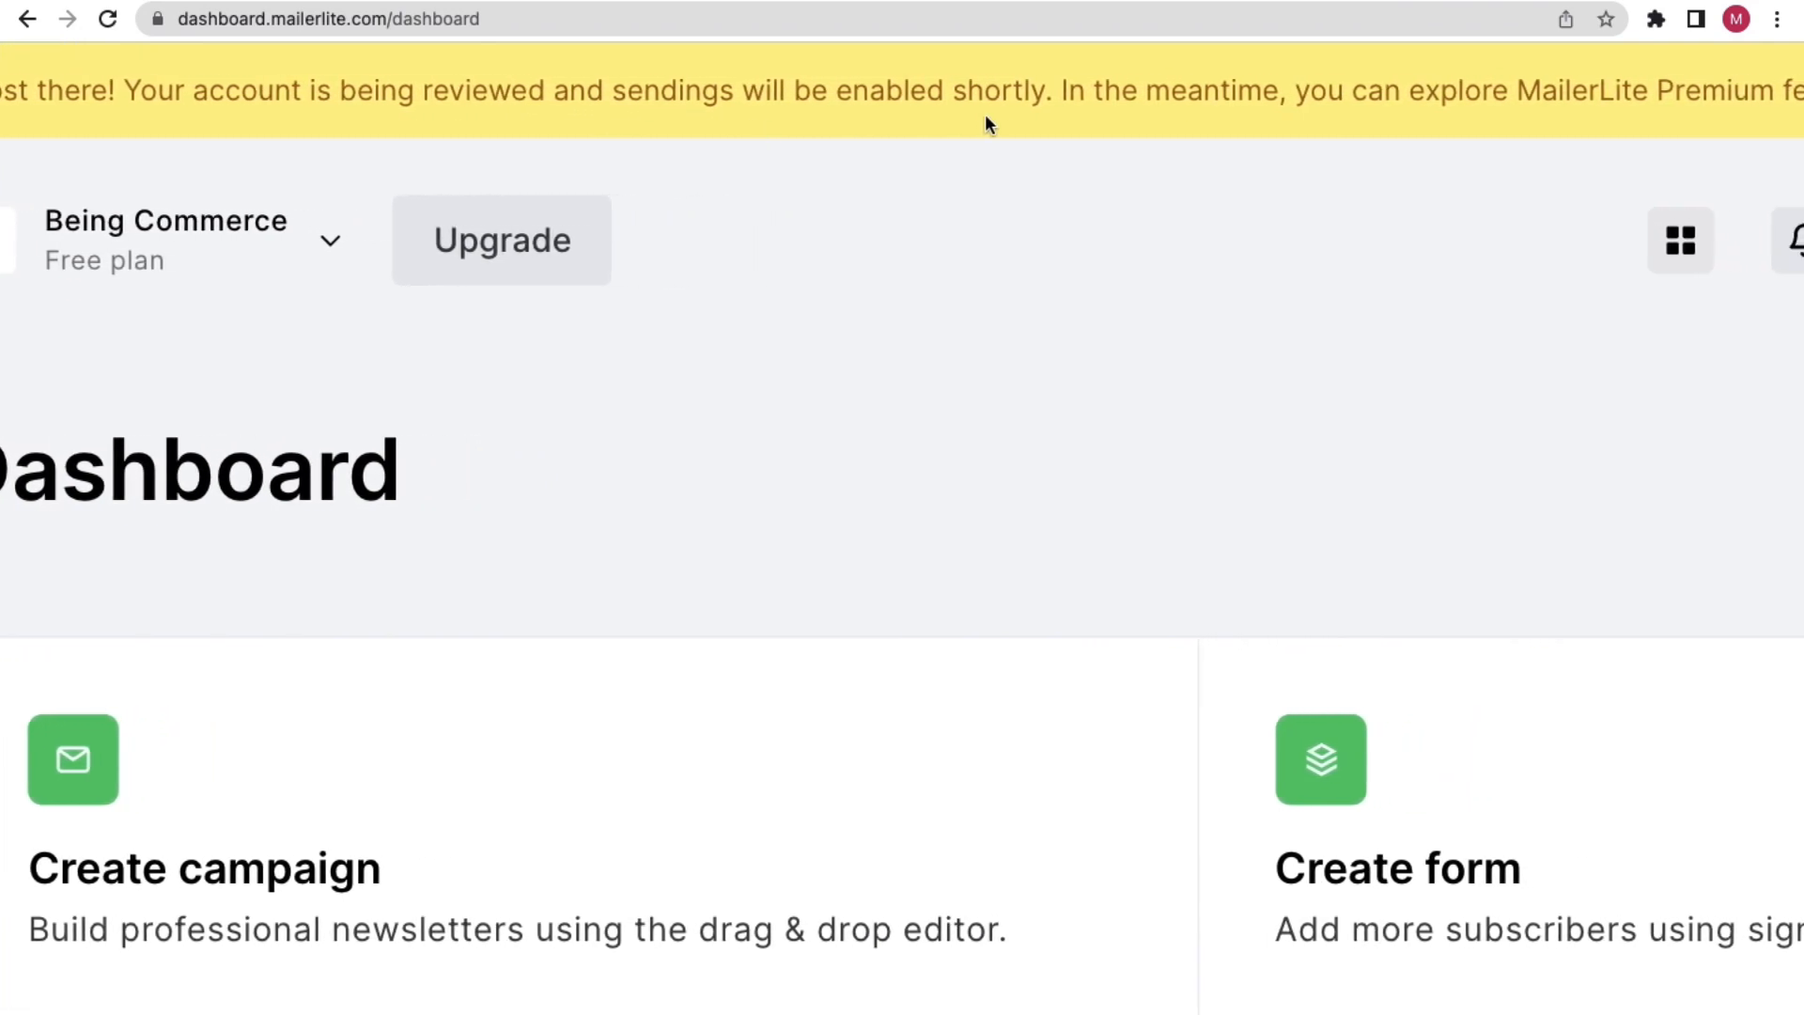
scroll(1079, 114, right, 1)
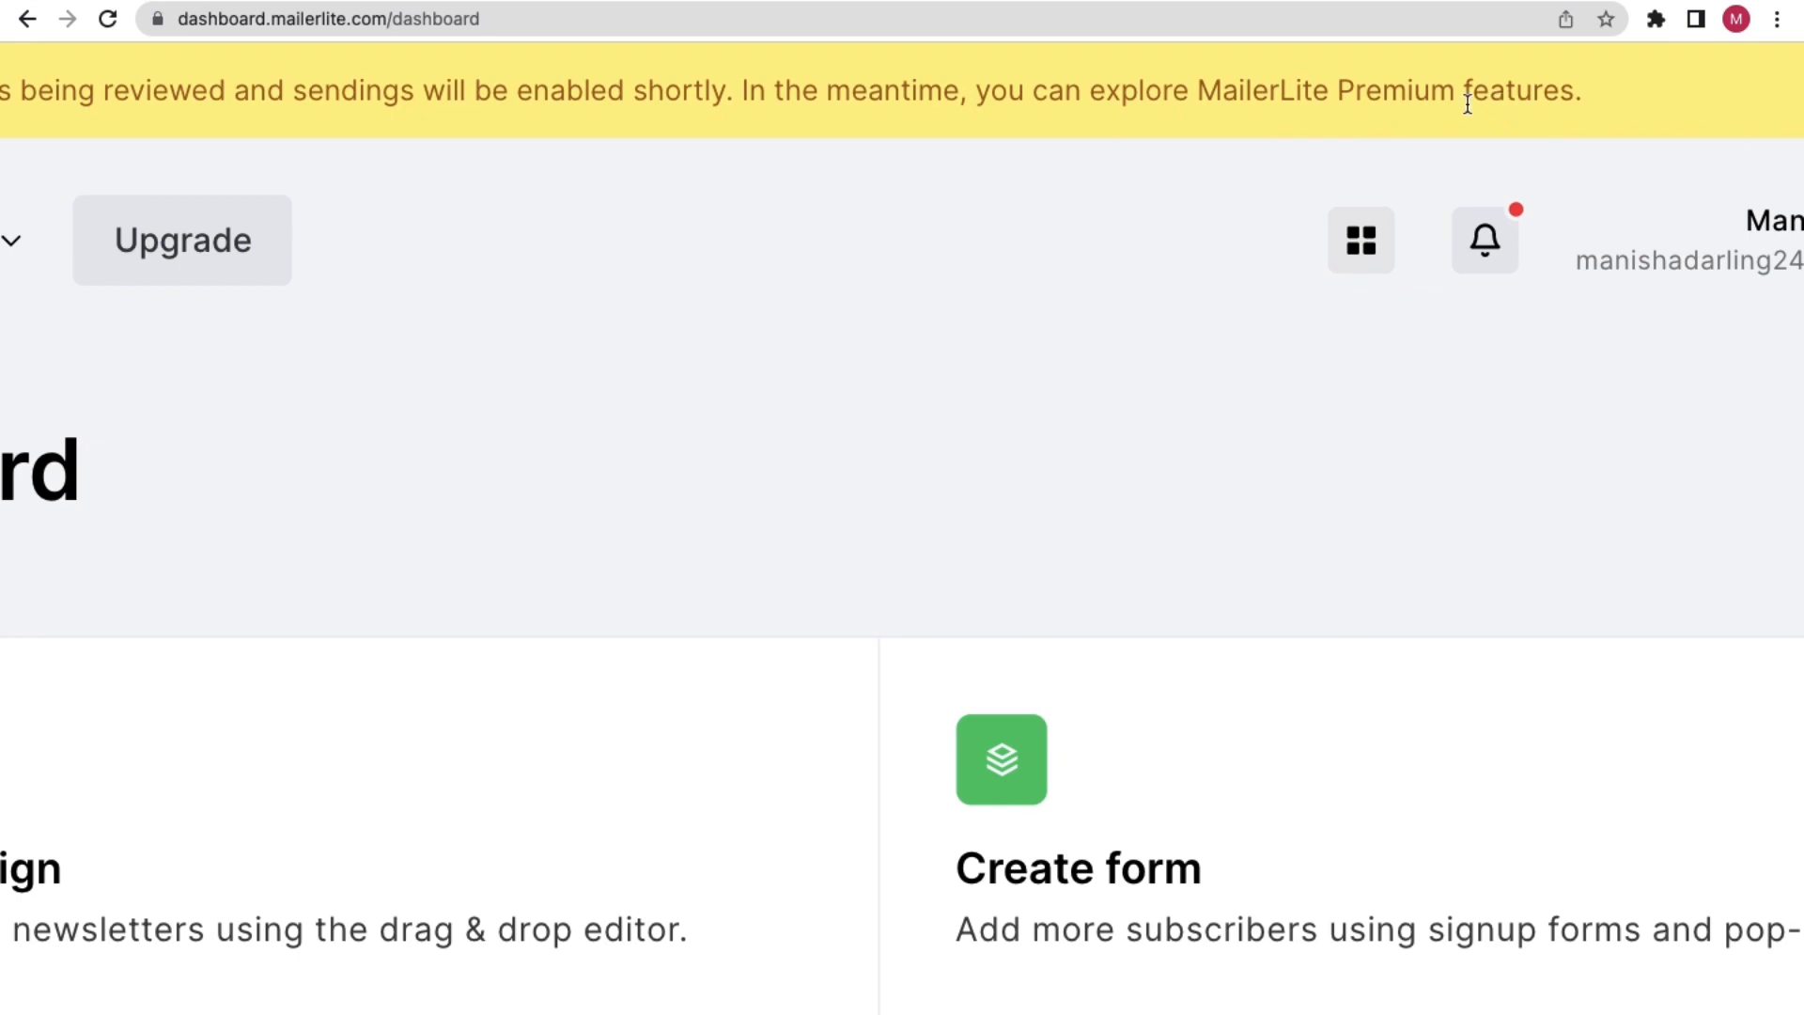
scroll(891, 278, down, 5)
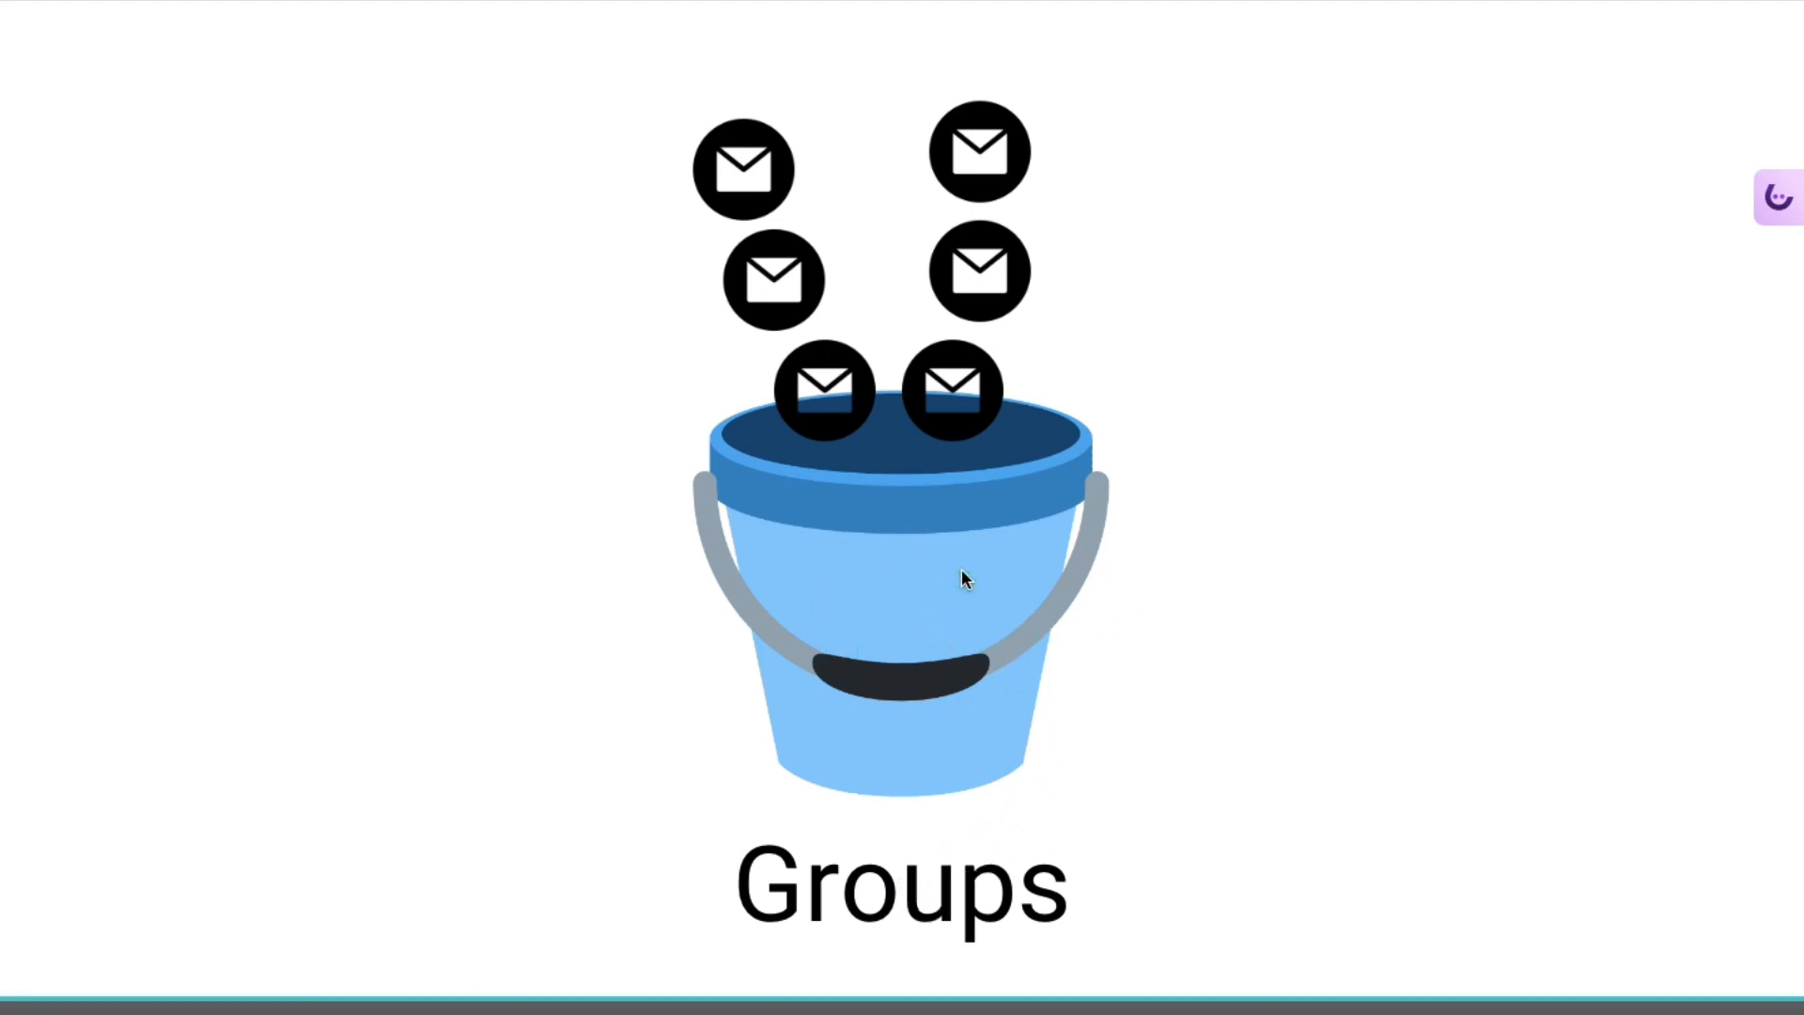
click(914, 554)
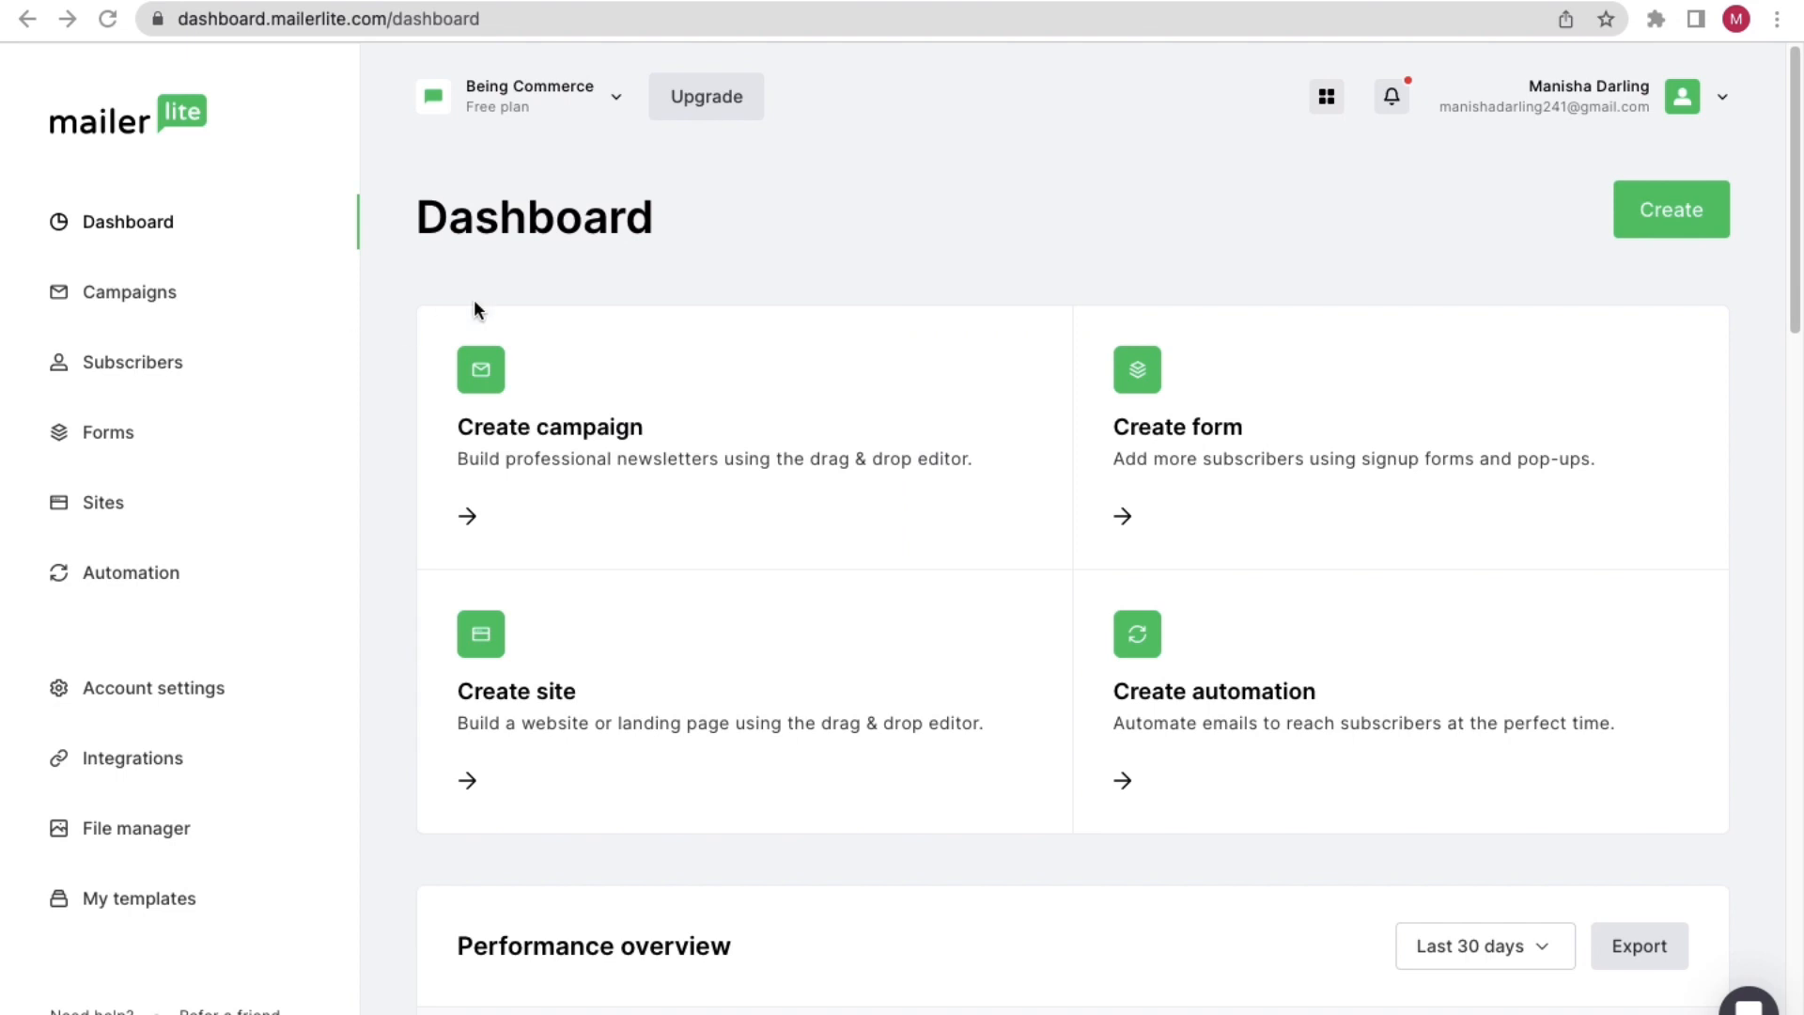
Step: Go to Subscribers and open Groups, showing Weight Loss Engaged, Weight Loss Newsletter and (WDW) Web Development - WordPress
click(119, 366)
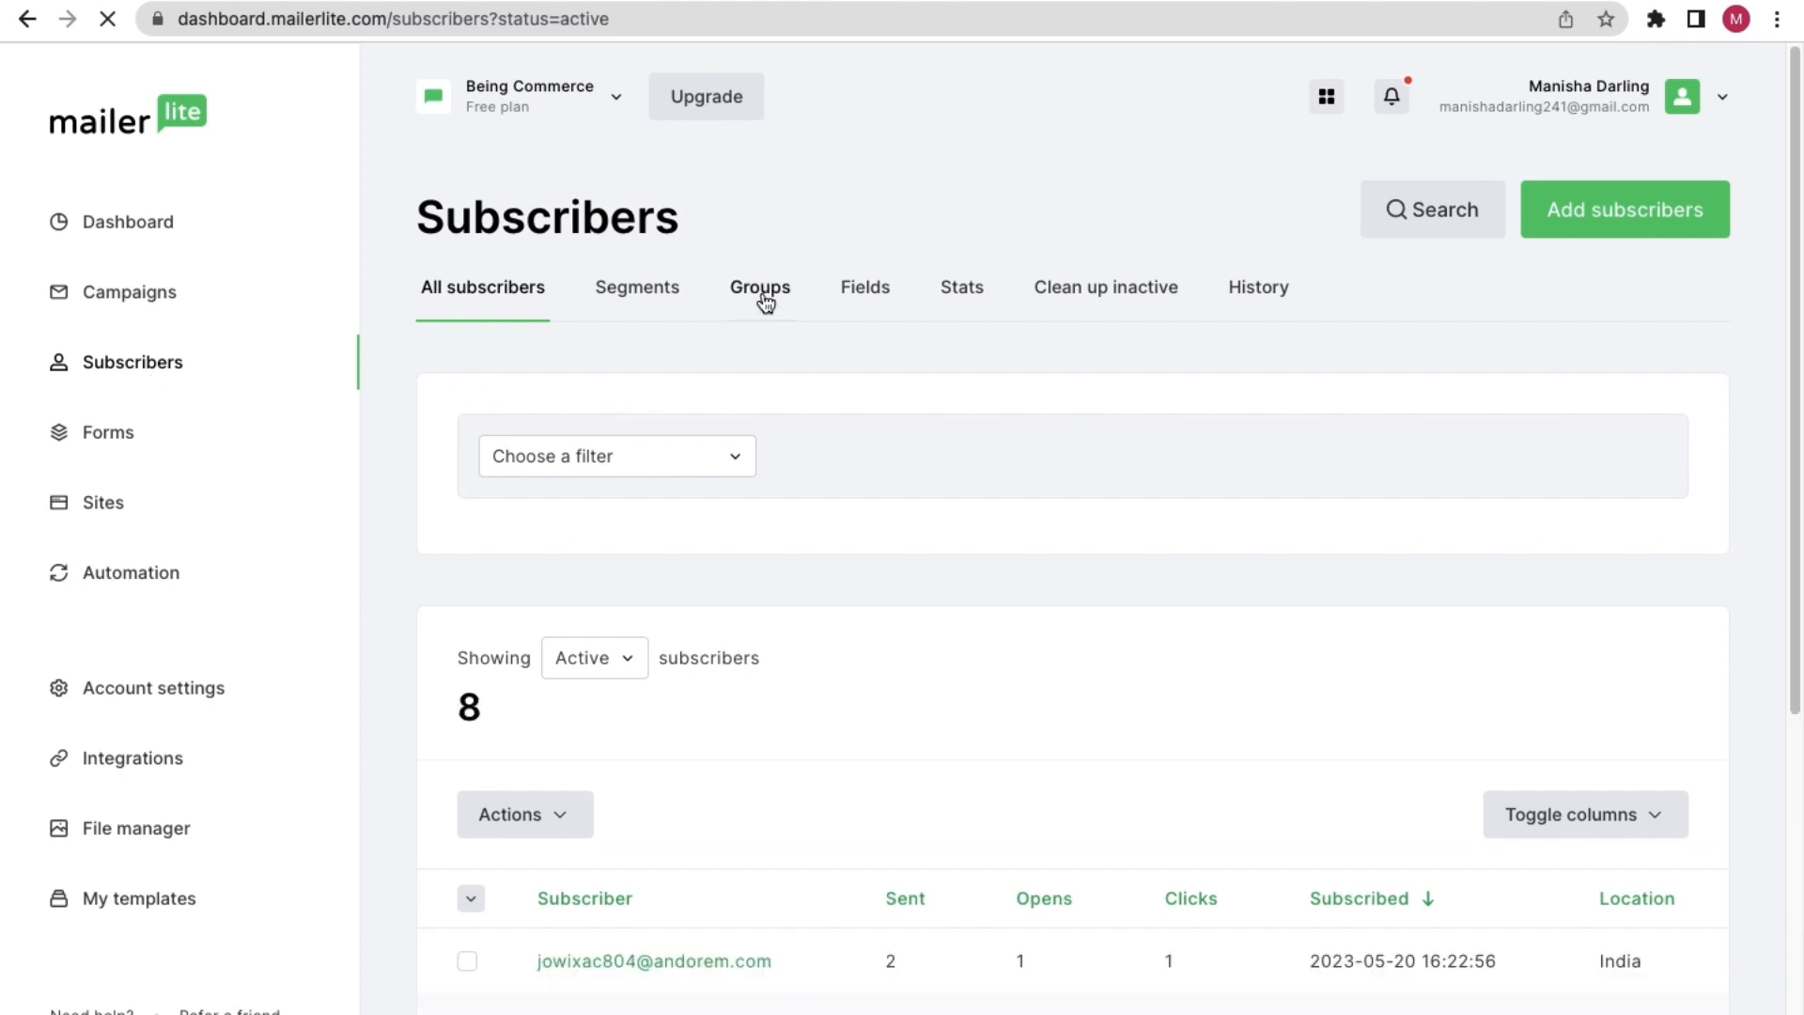
scroll(764, 302, up, 3)
scroll(764, 303, down, 2)
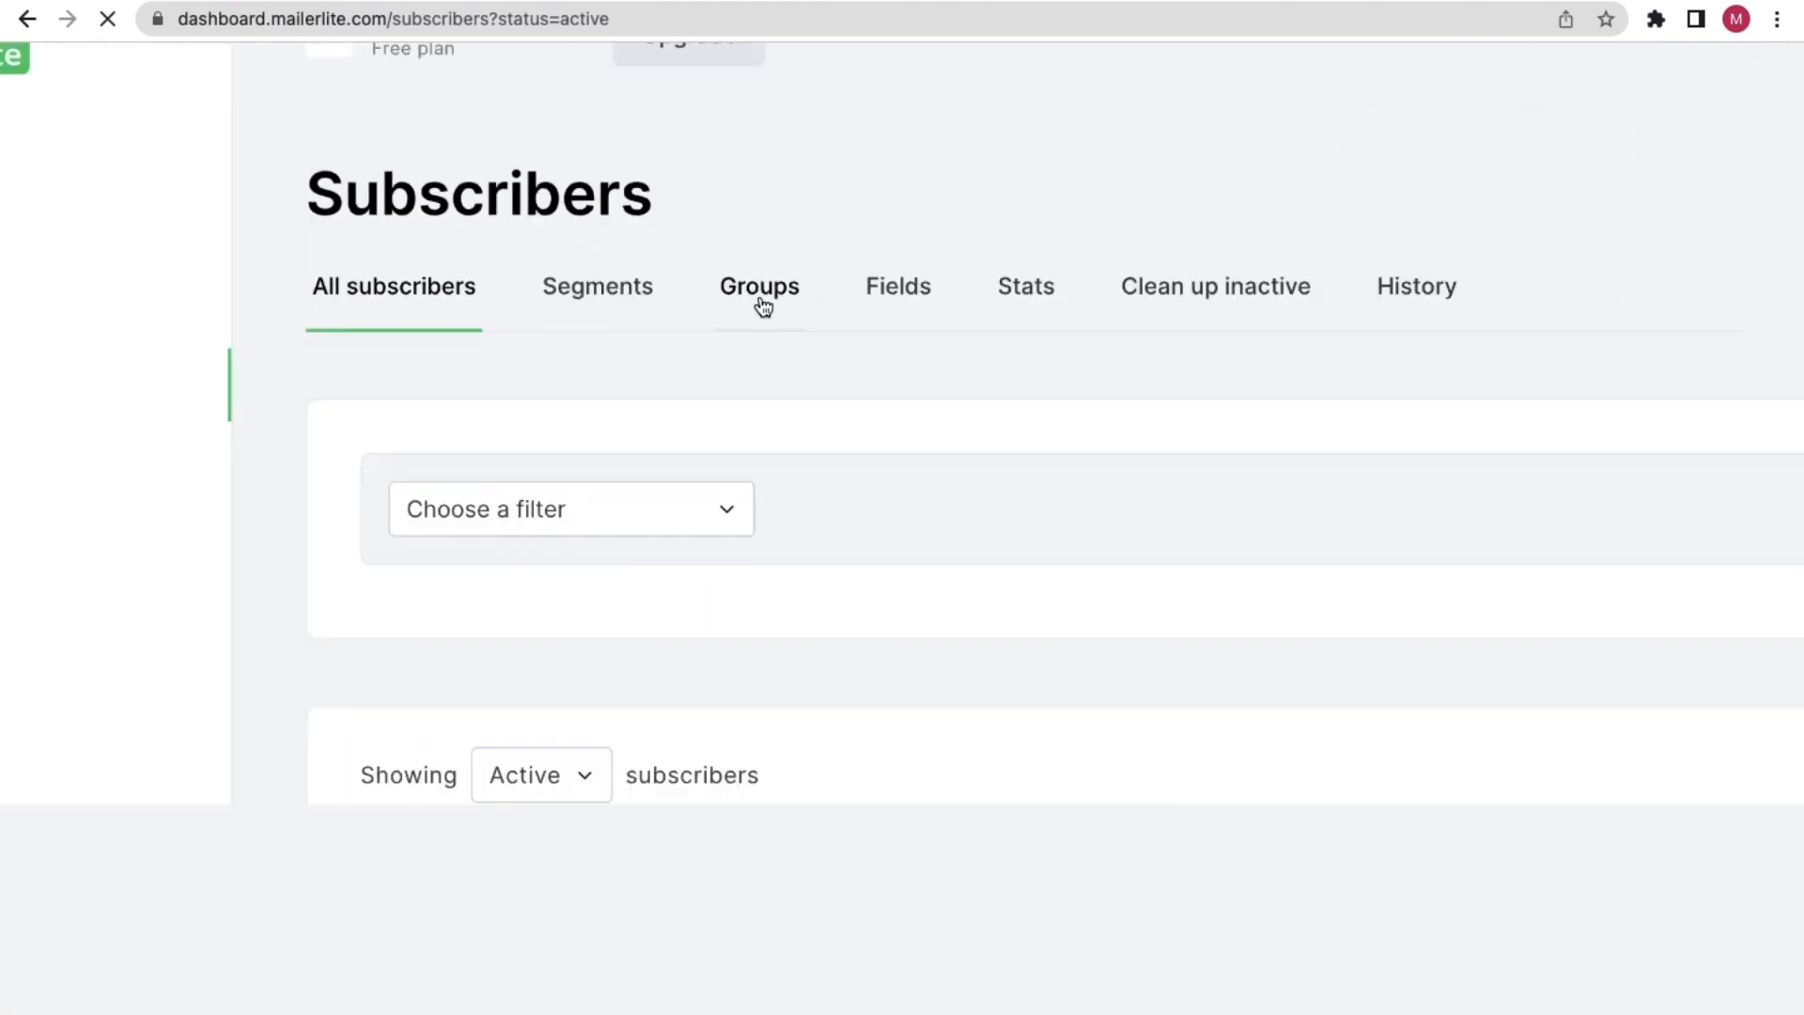
scroll(763, 306, down, 2)
click(763, 307)
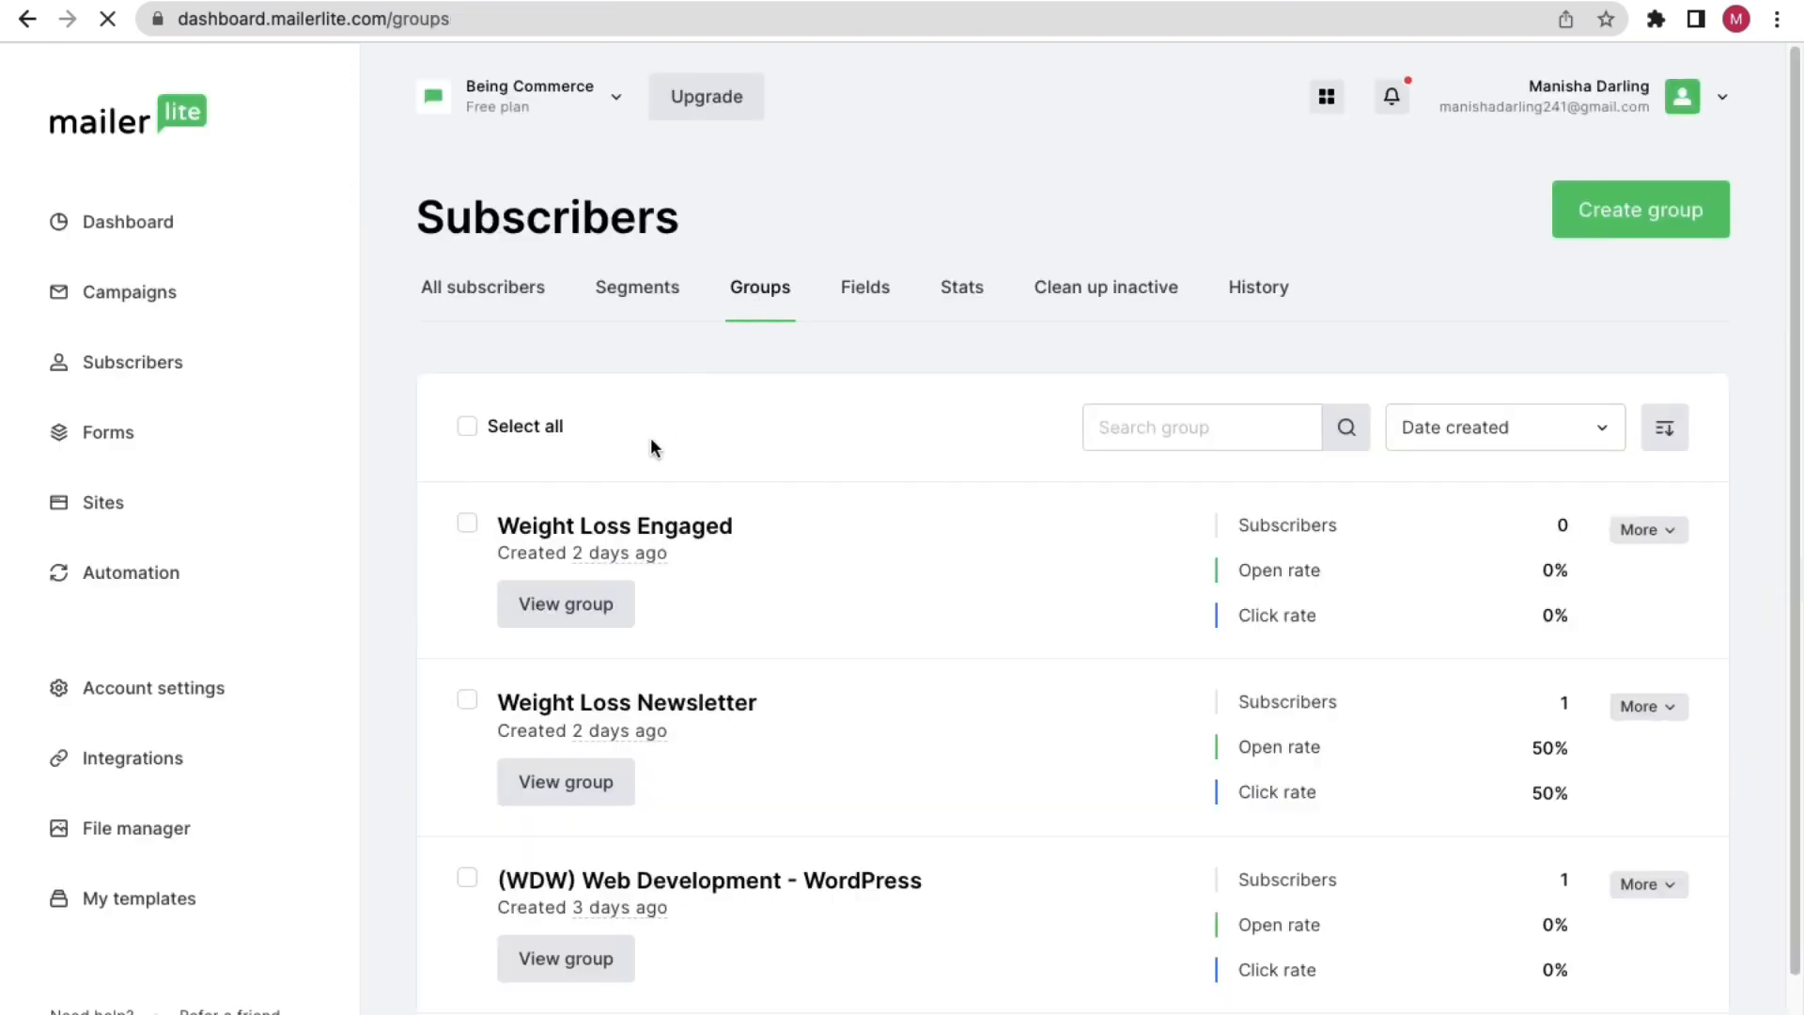
scroll(758, 829, down, 2)
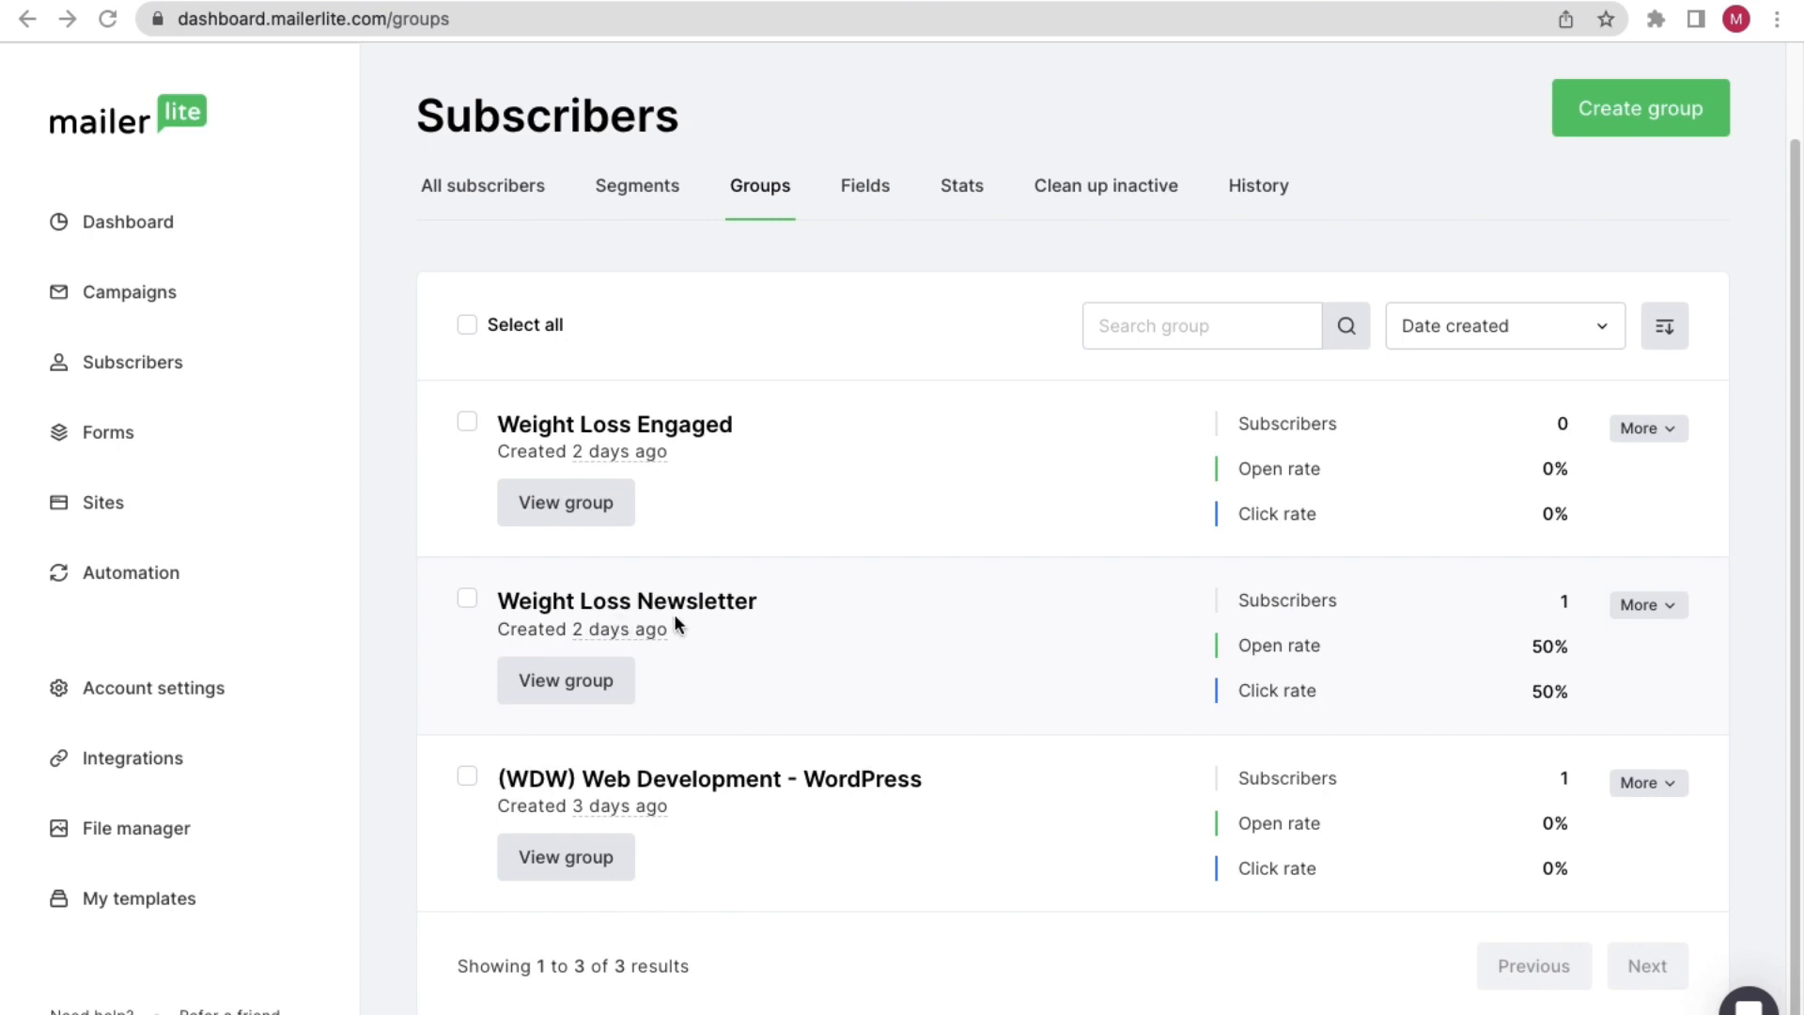
mouse_move(524, 627)
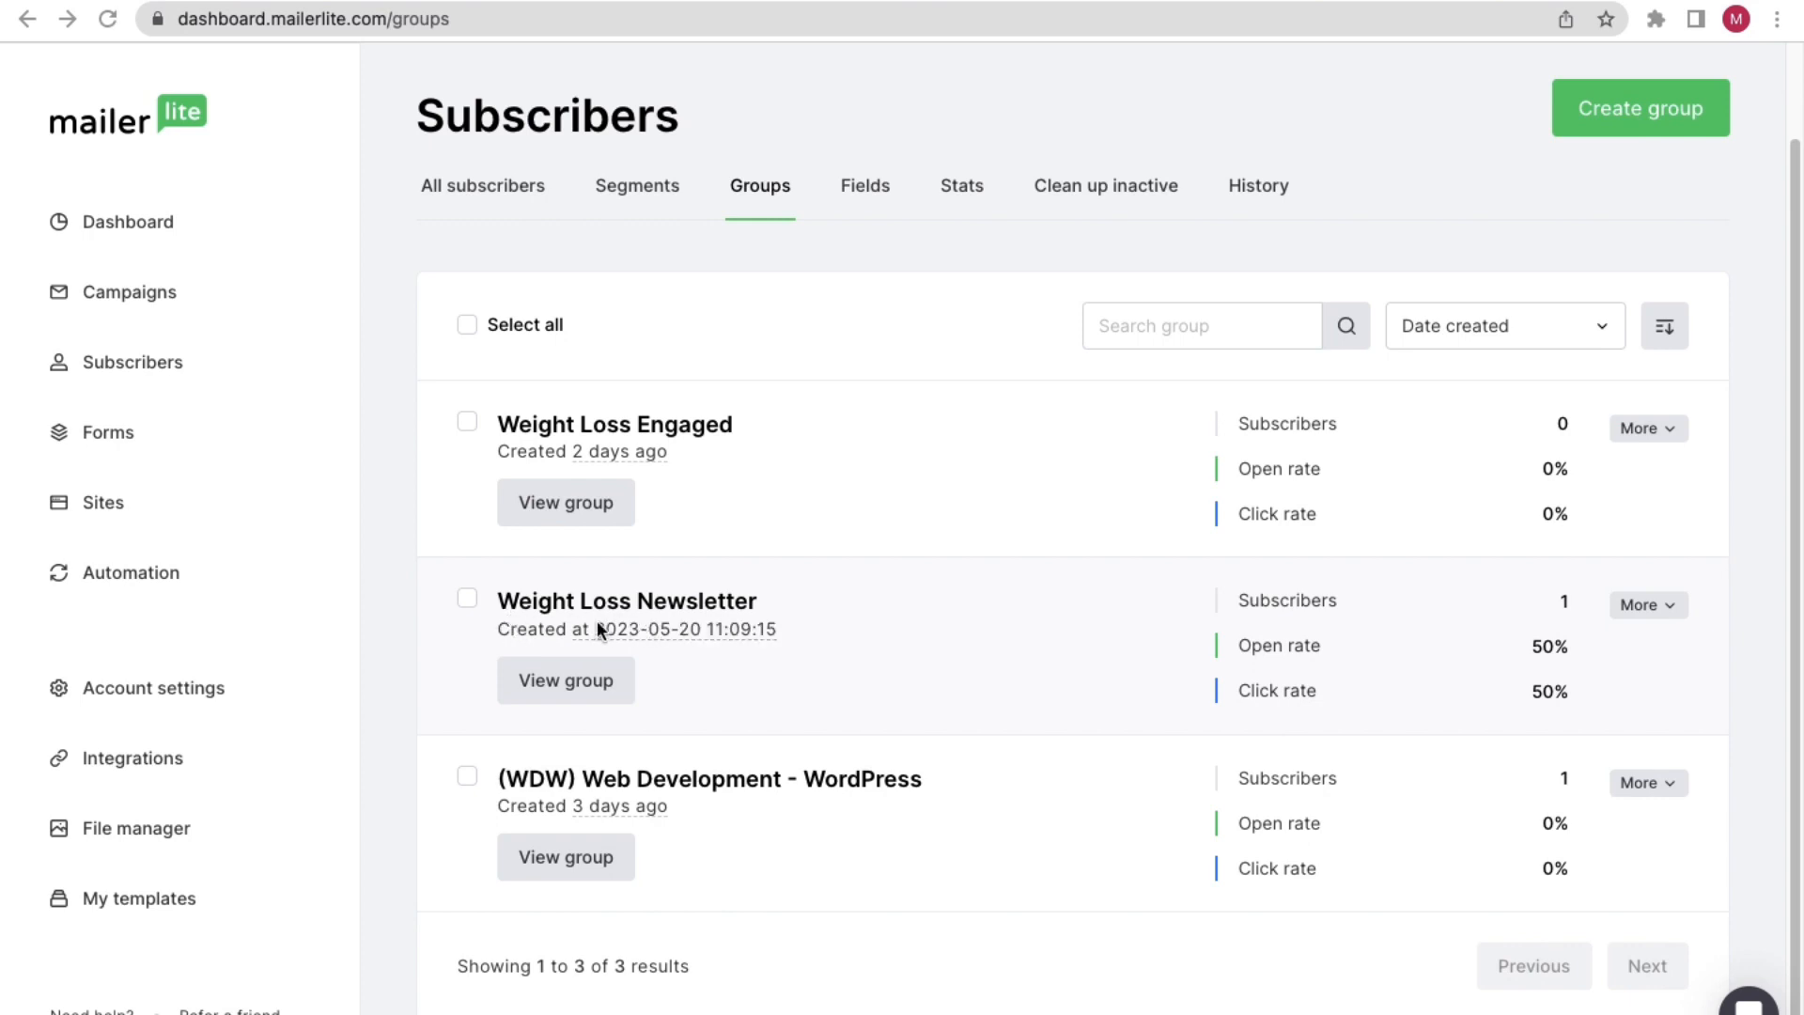
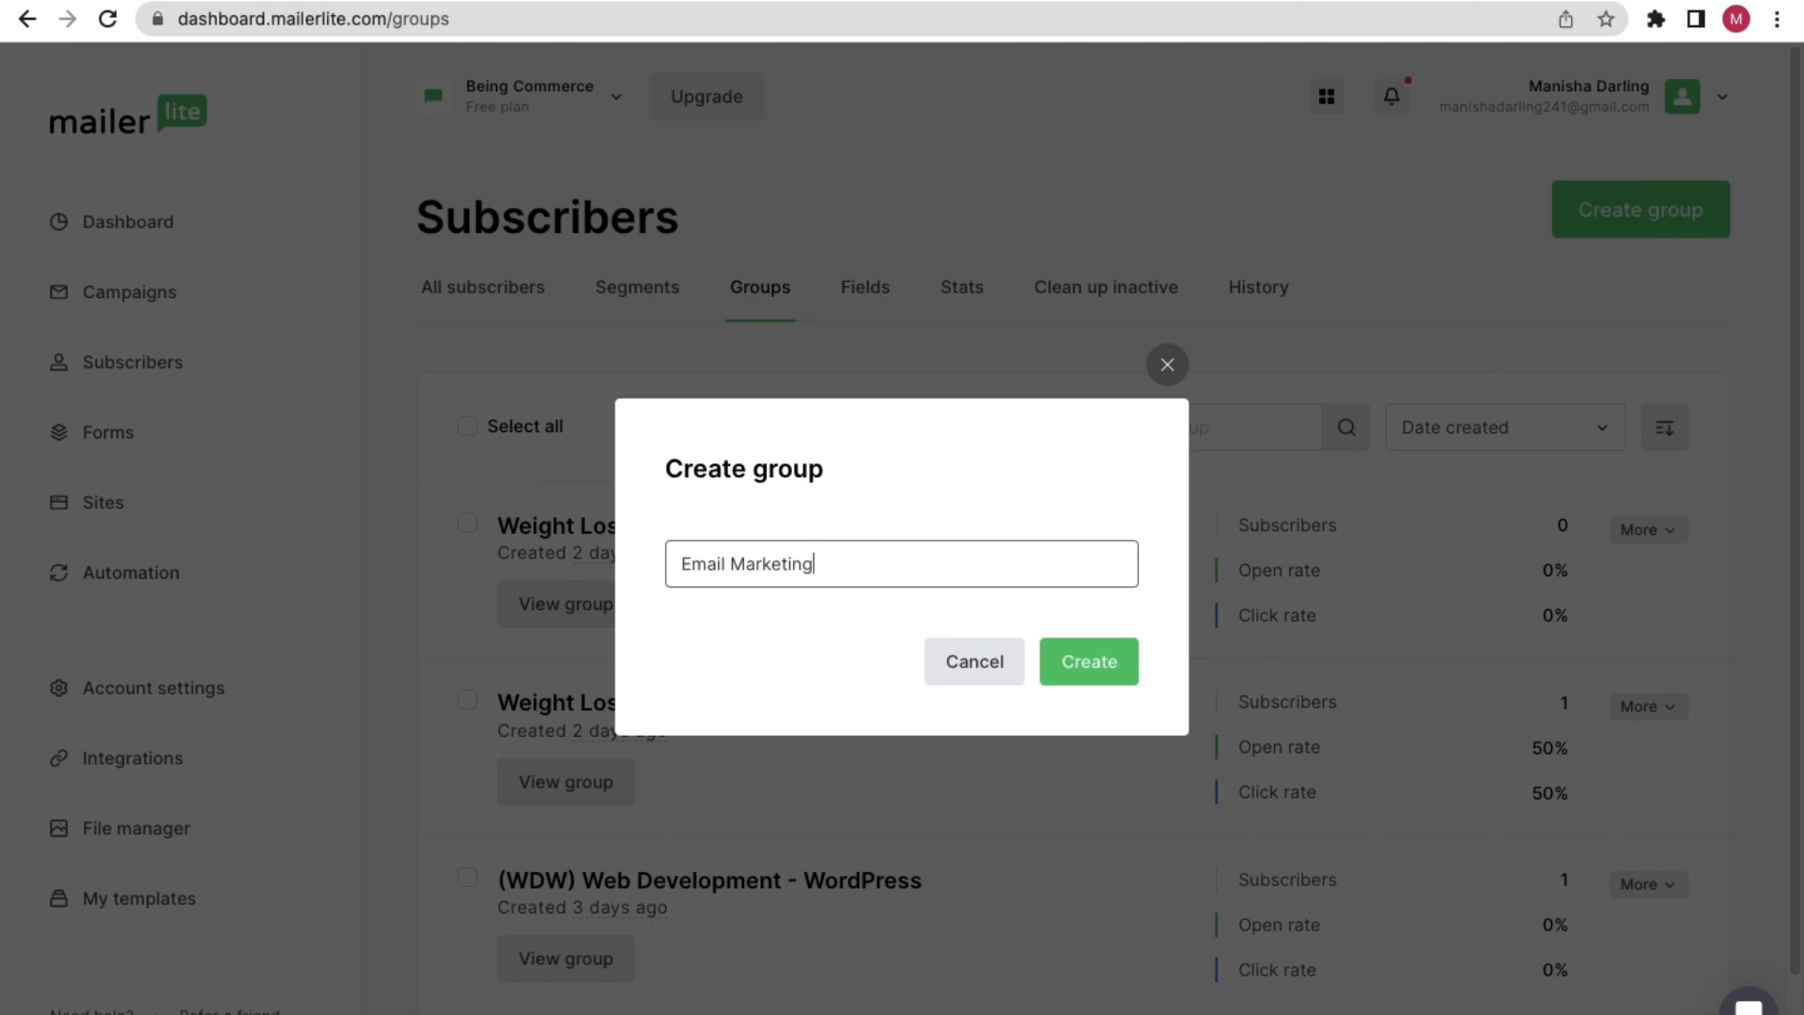
Step: Confirm the name 'Email Marketing' and create the new subscriber group
drag(850, 562, 675, 583)
click(697, 616)
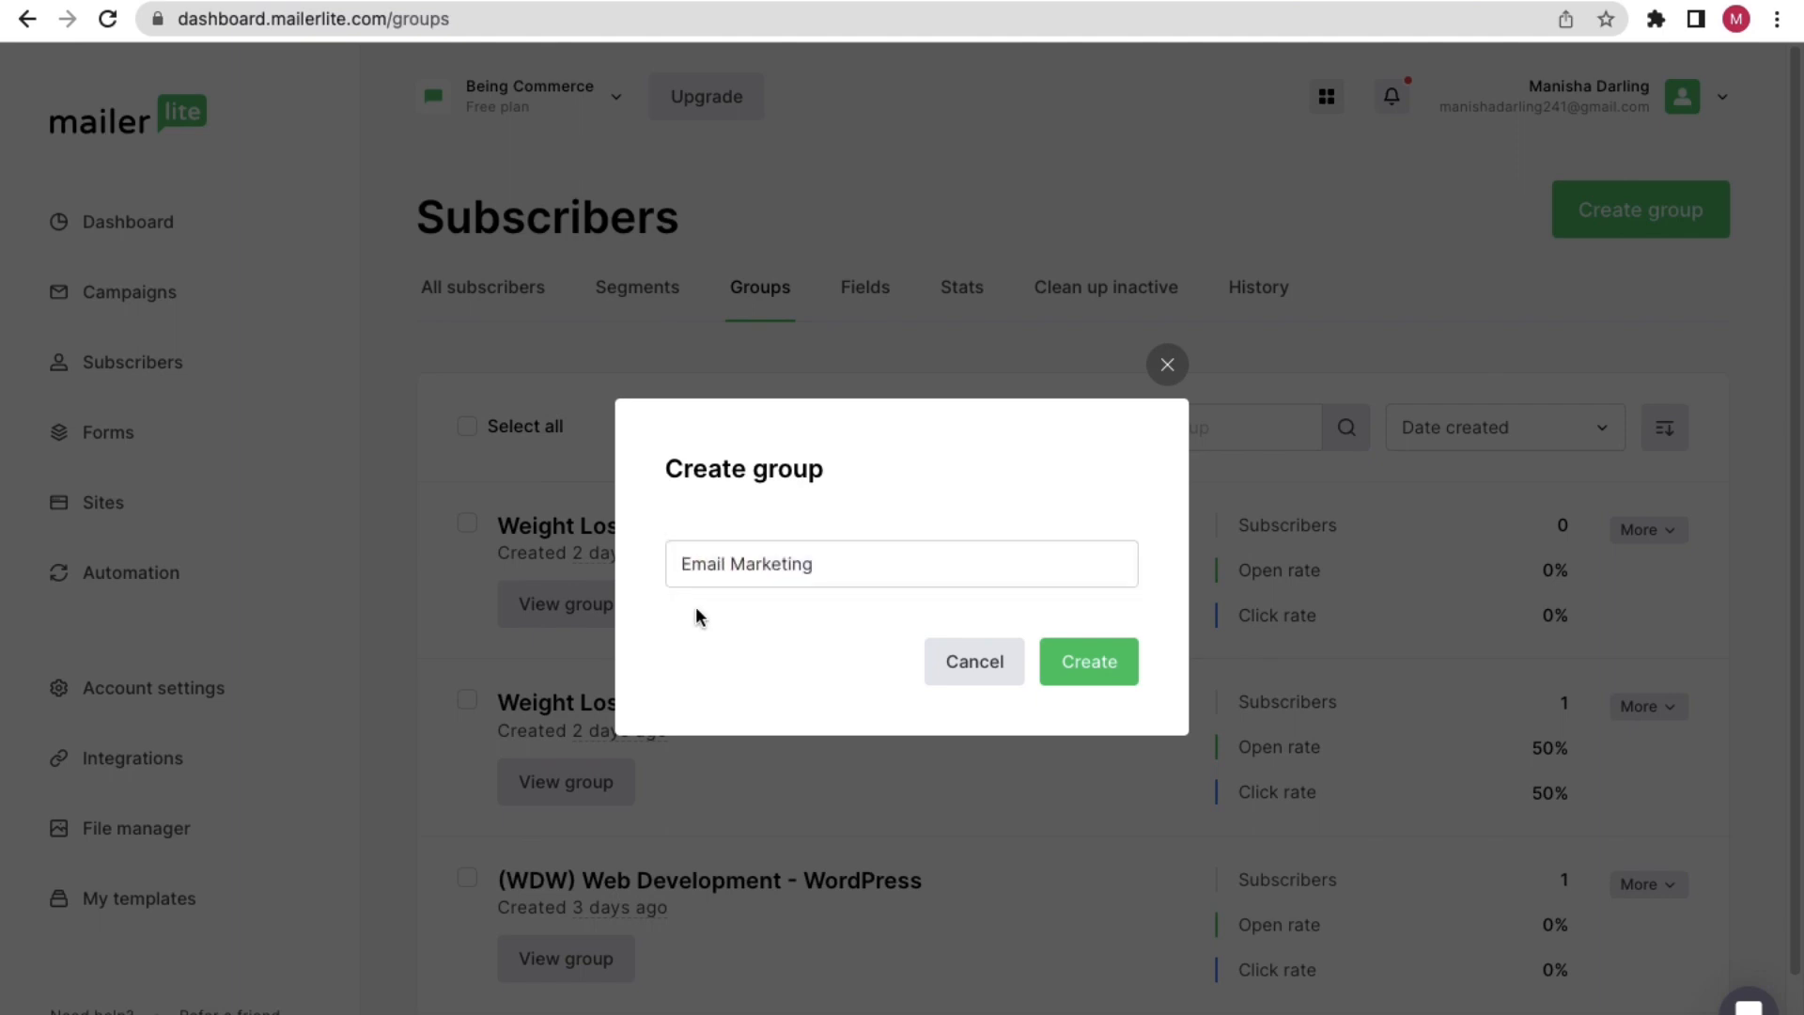
click(1108, 678)
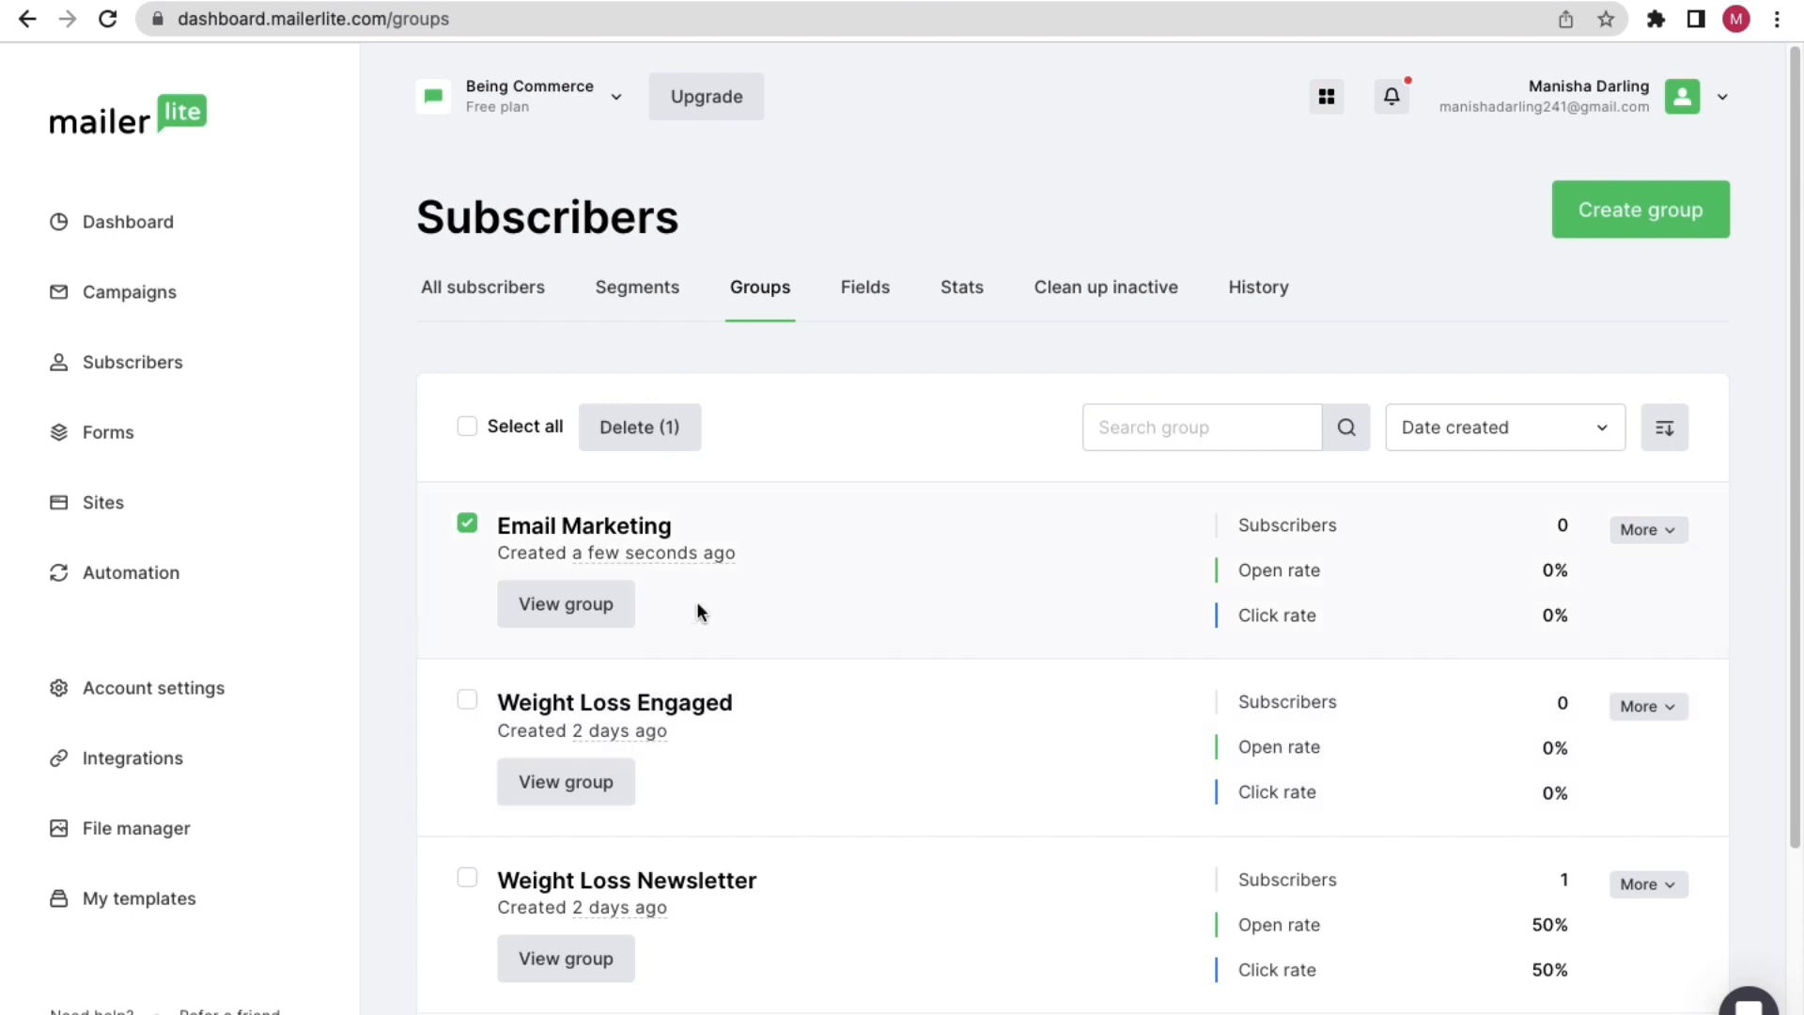
click(470, 527)
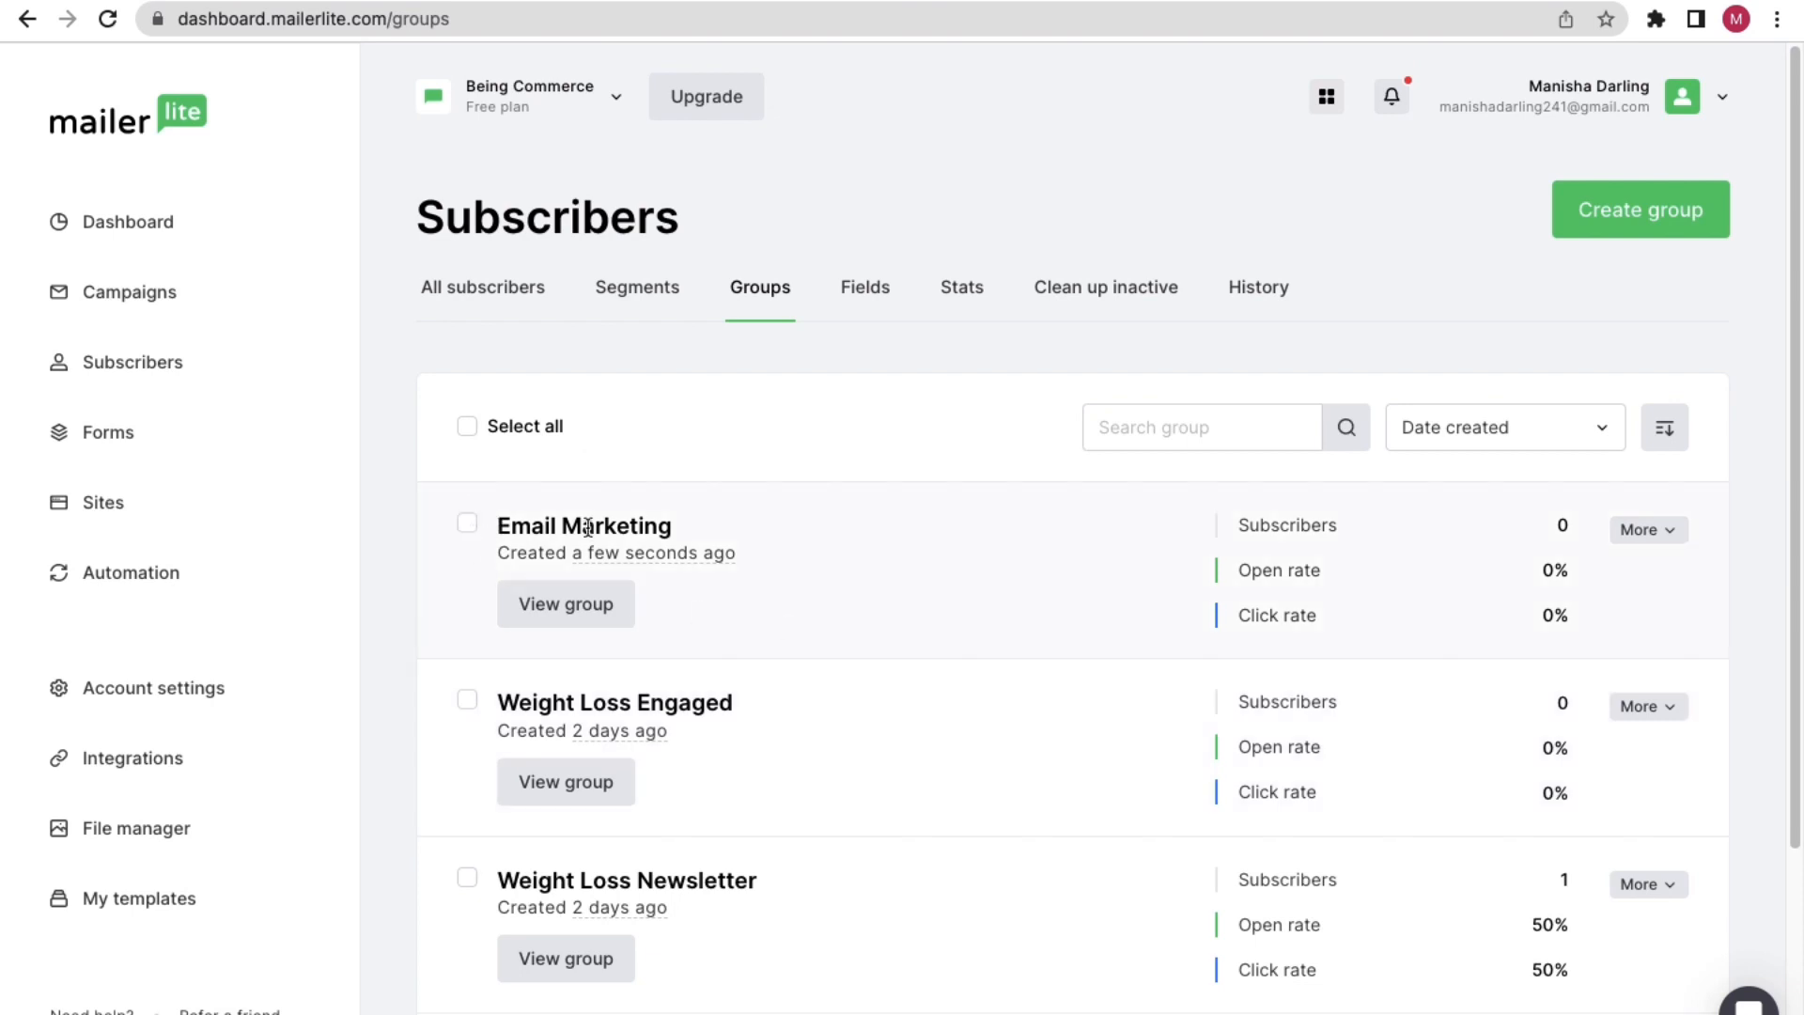
click(519, 528)
drag(519, 528, 638, 528)
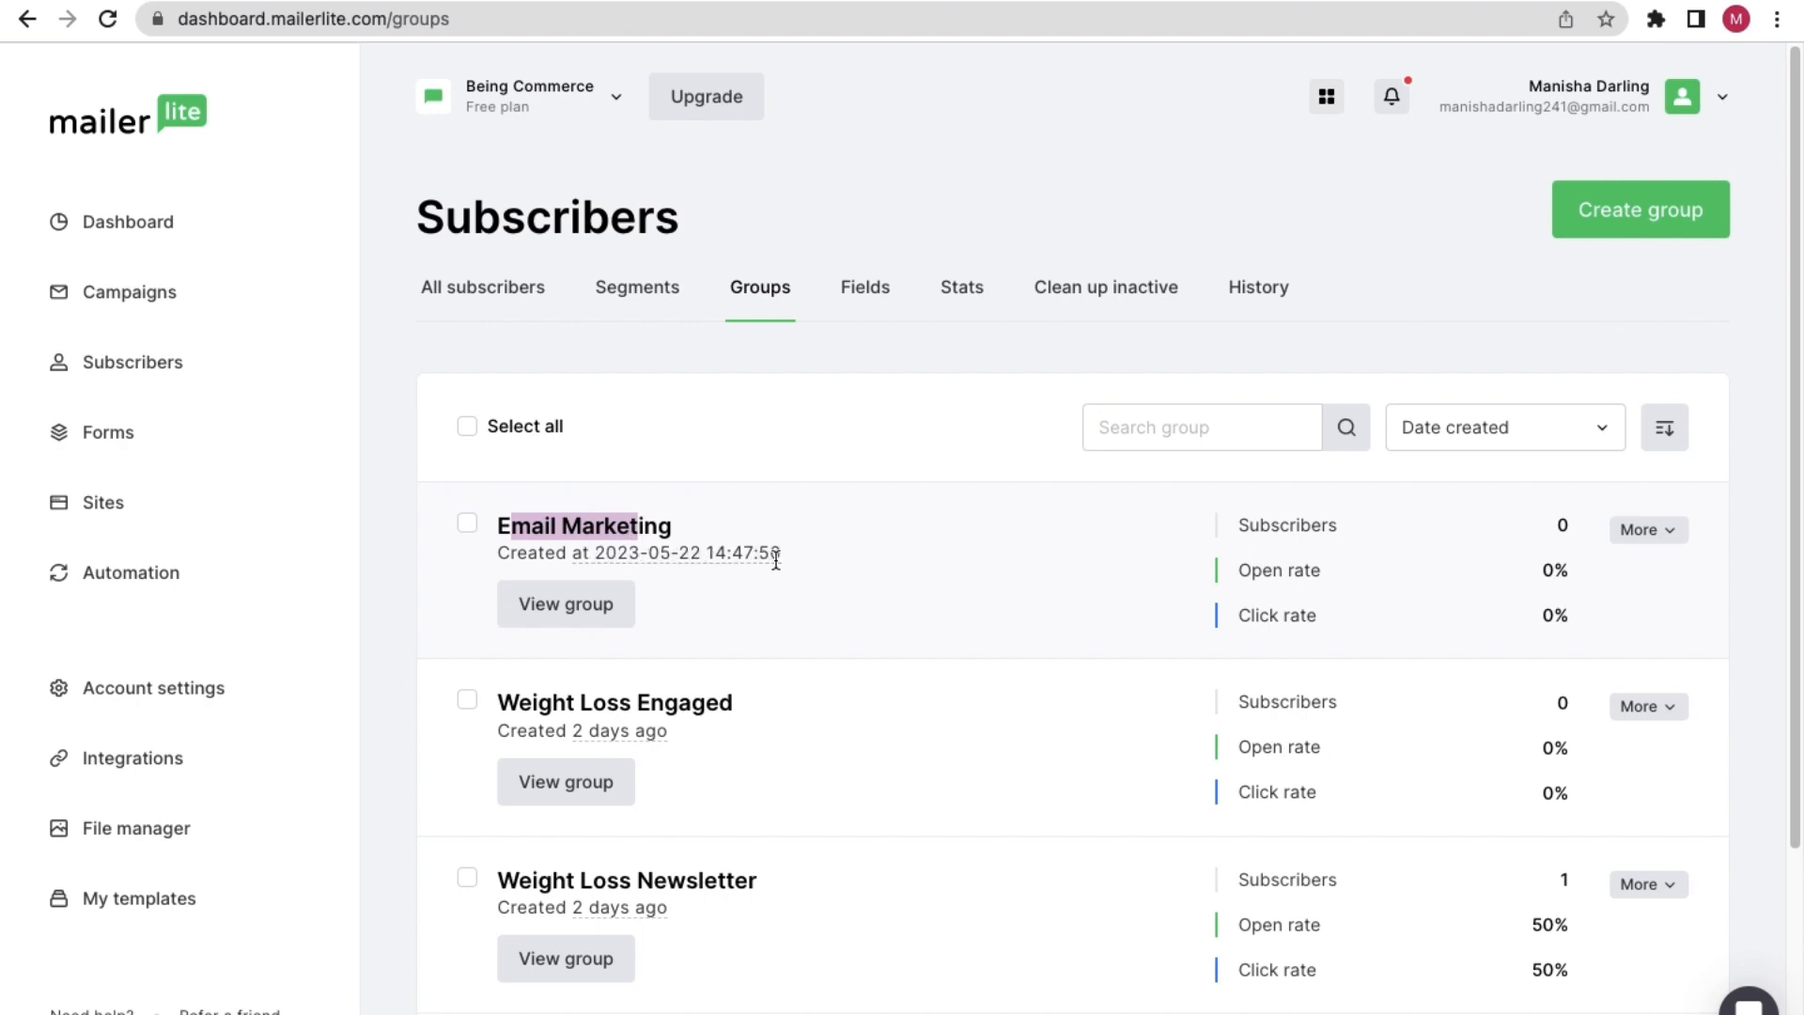
drag(597, 556, 785, 561)
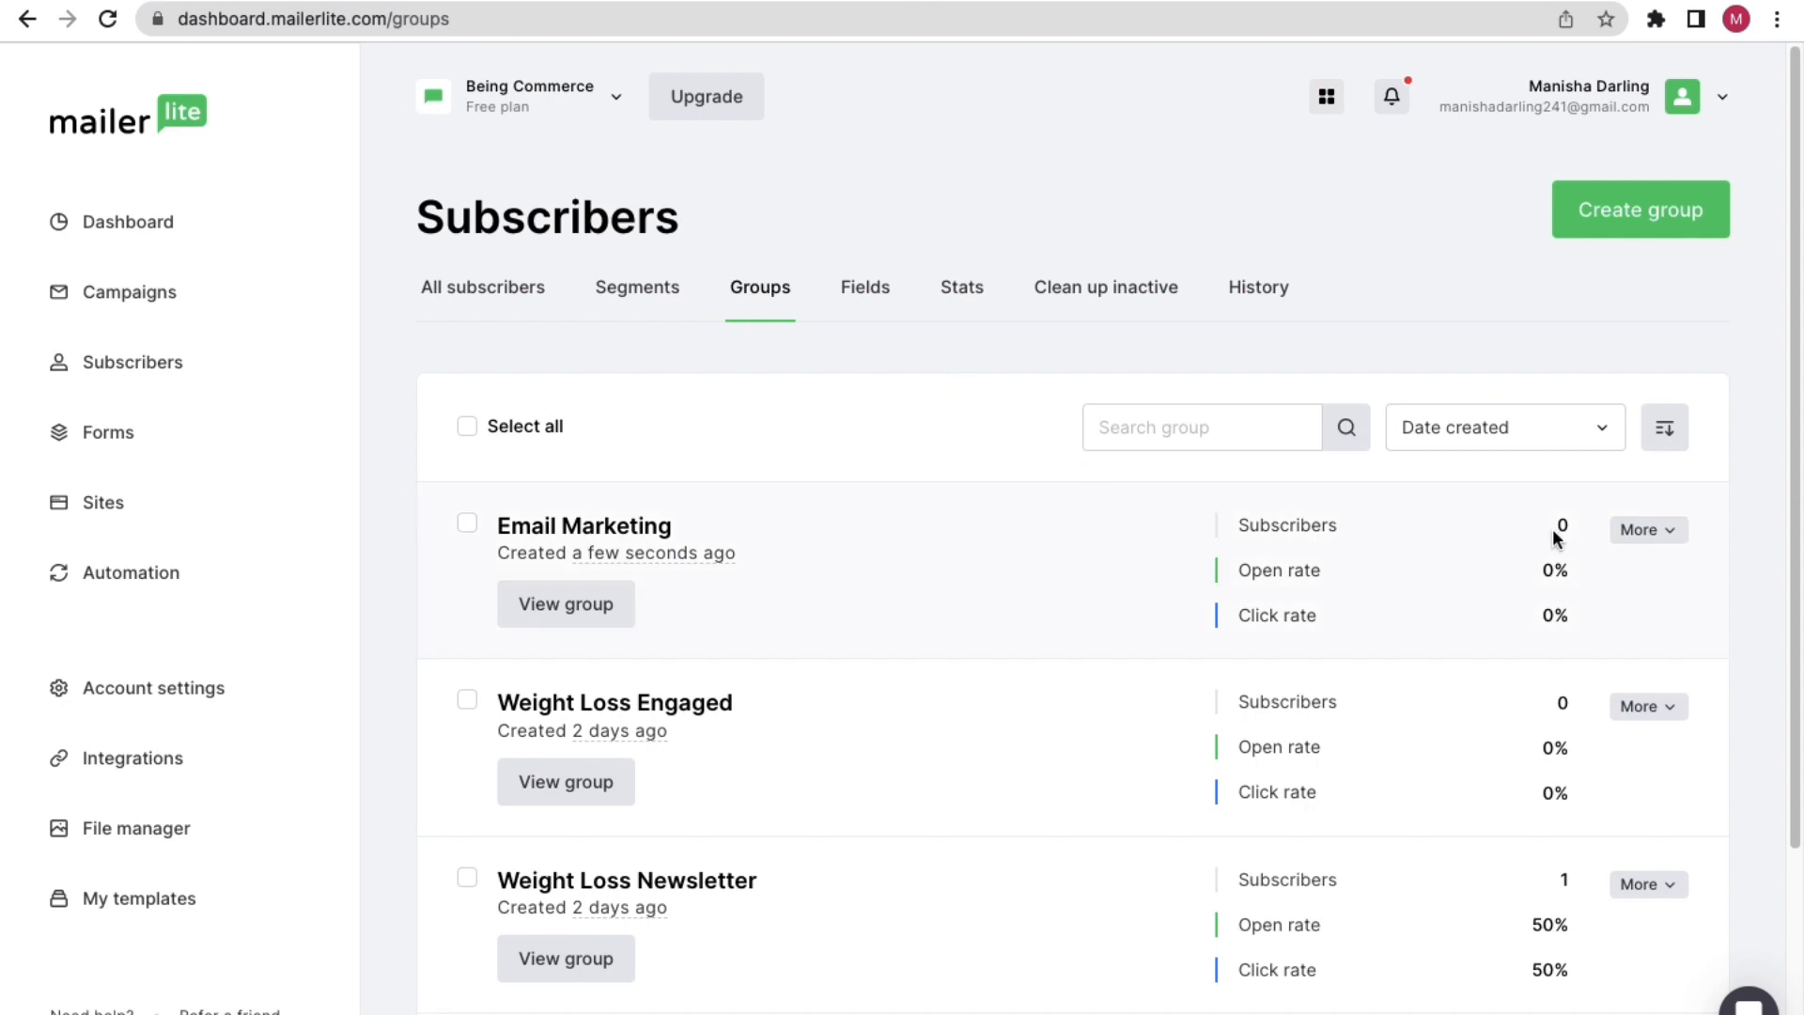
drag(1576, 529, 1557, 528)
scroll(1109, 606, down, 3)
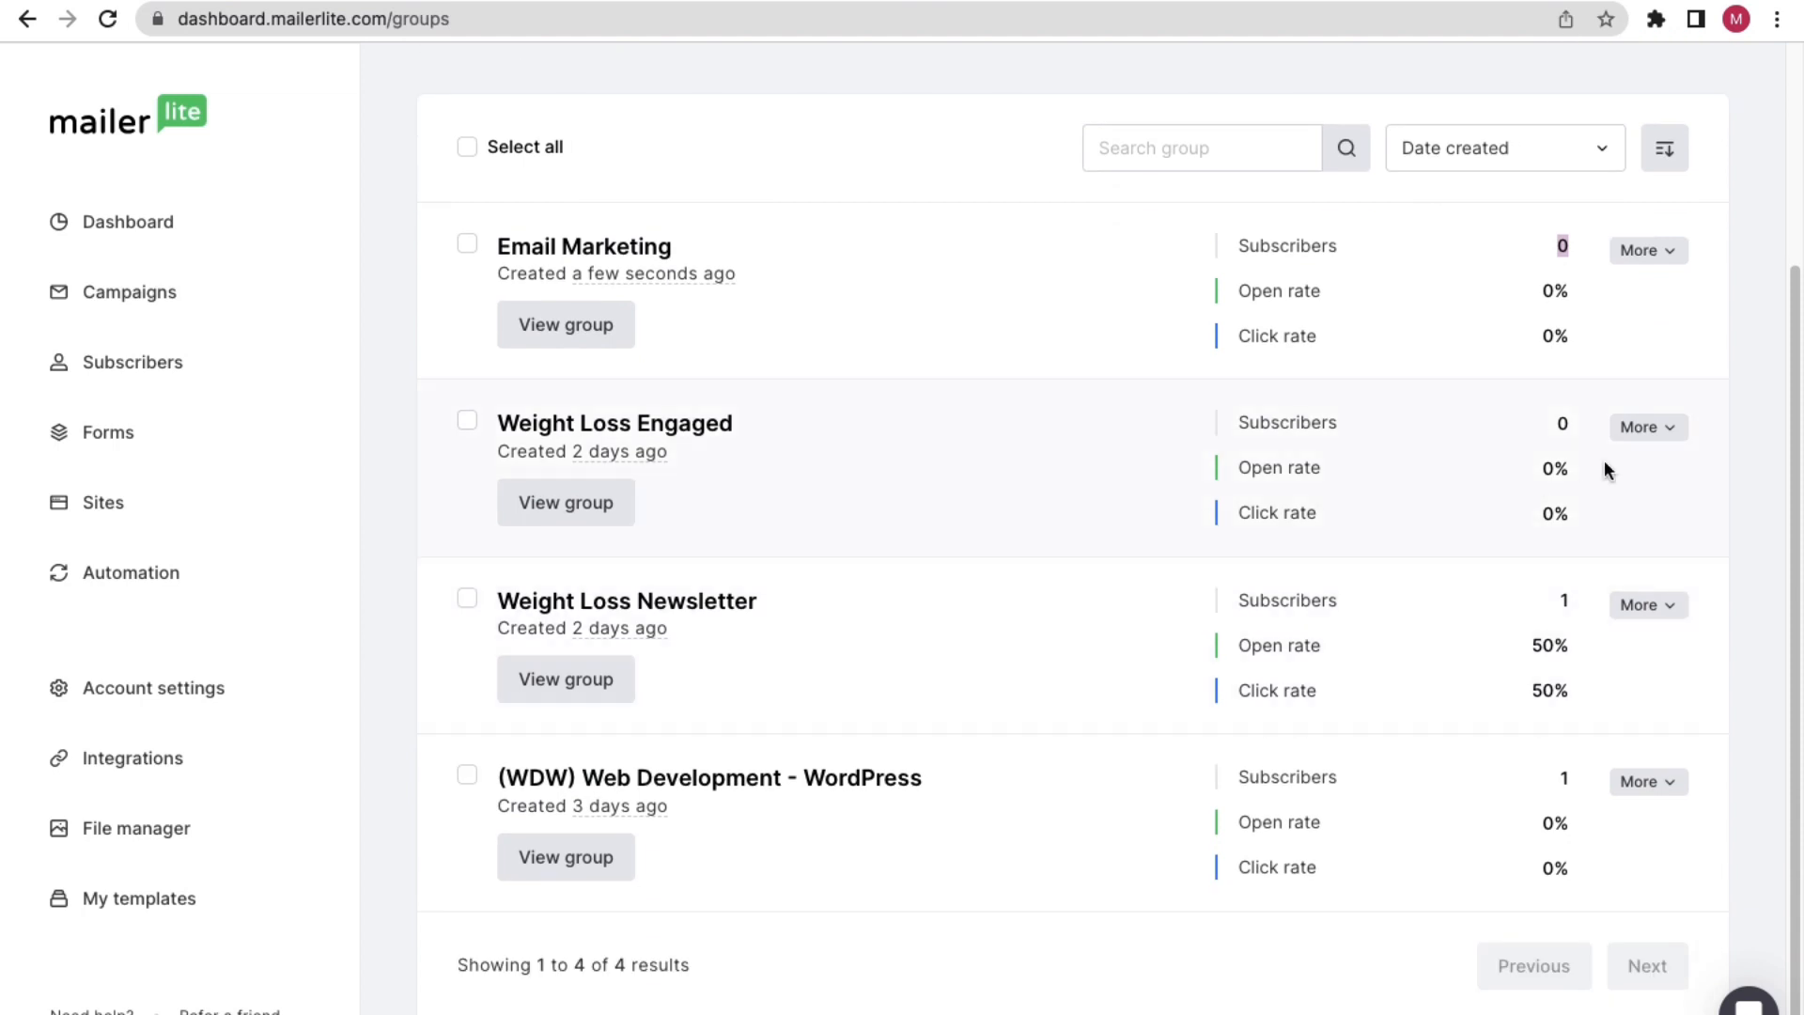
scroll(1588, 442, up, 1)
click(1551, 384)
drag(1551, 384, 1542, 389)
click(1540, 384)
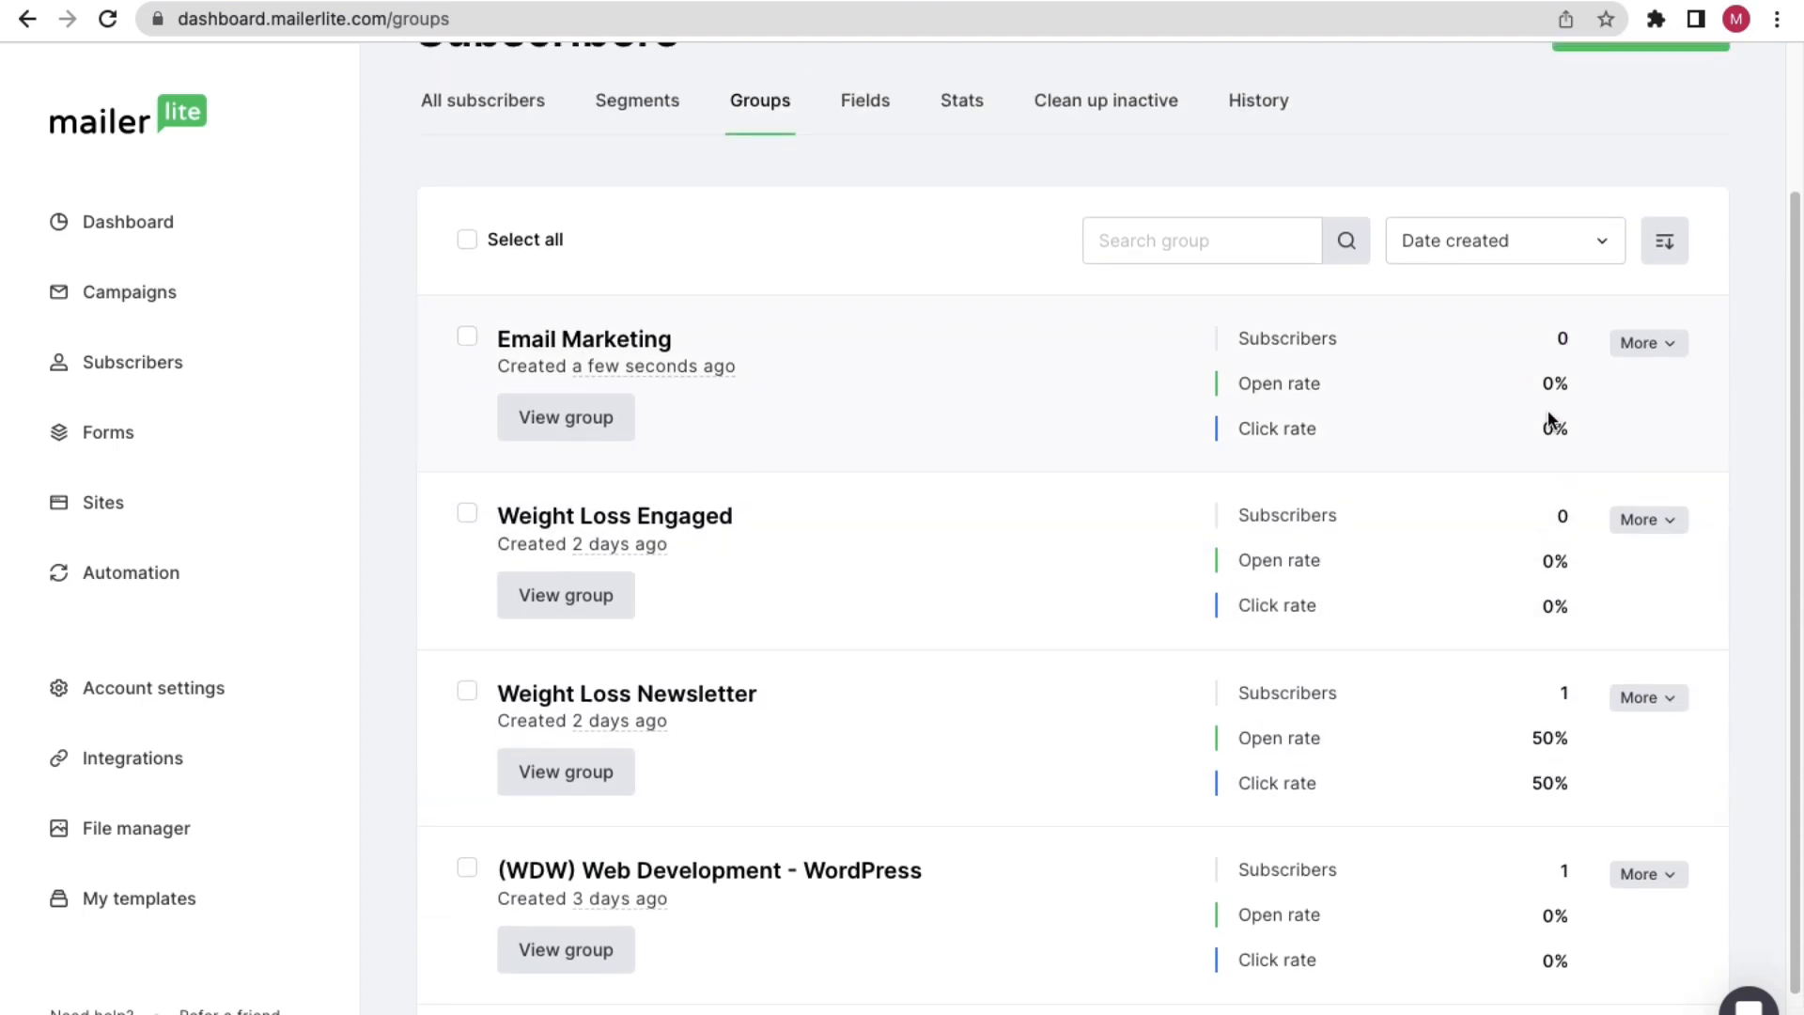
drag(1567, 434, 1530, 428)
drag(1323, 384, 1236, 432)
click(1304, 428)
drag(1327, 434, 1235, 433)
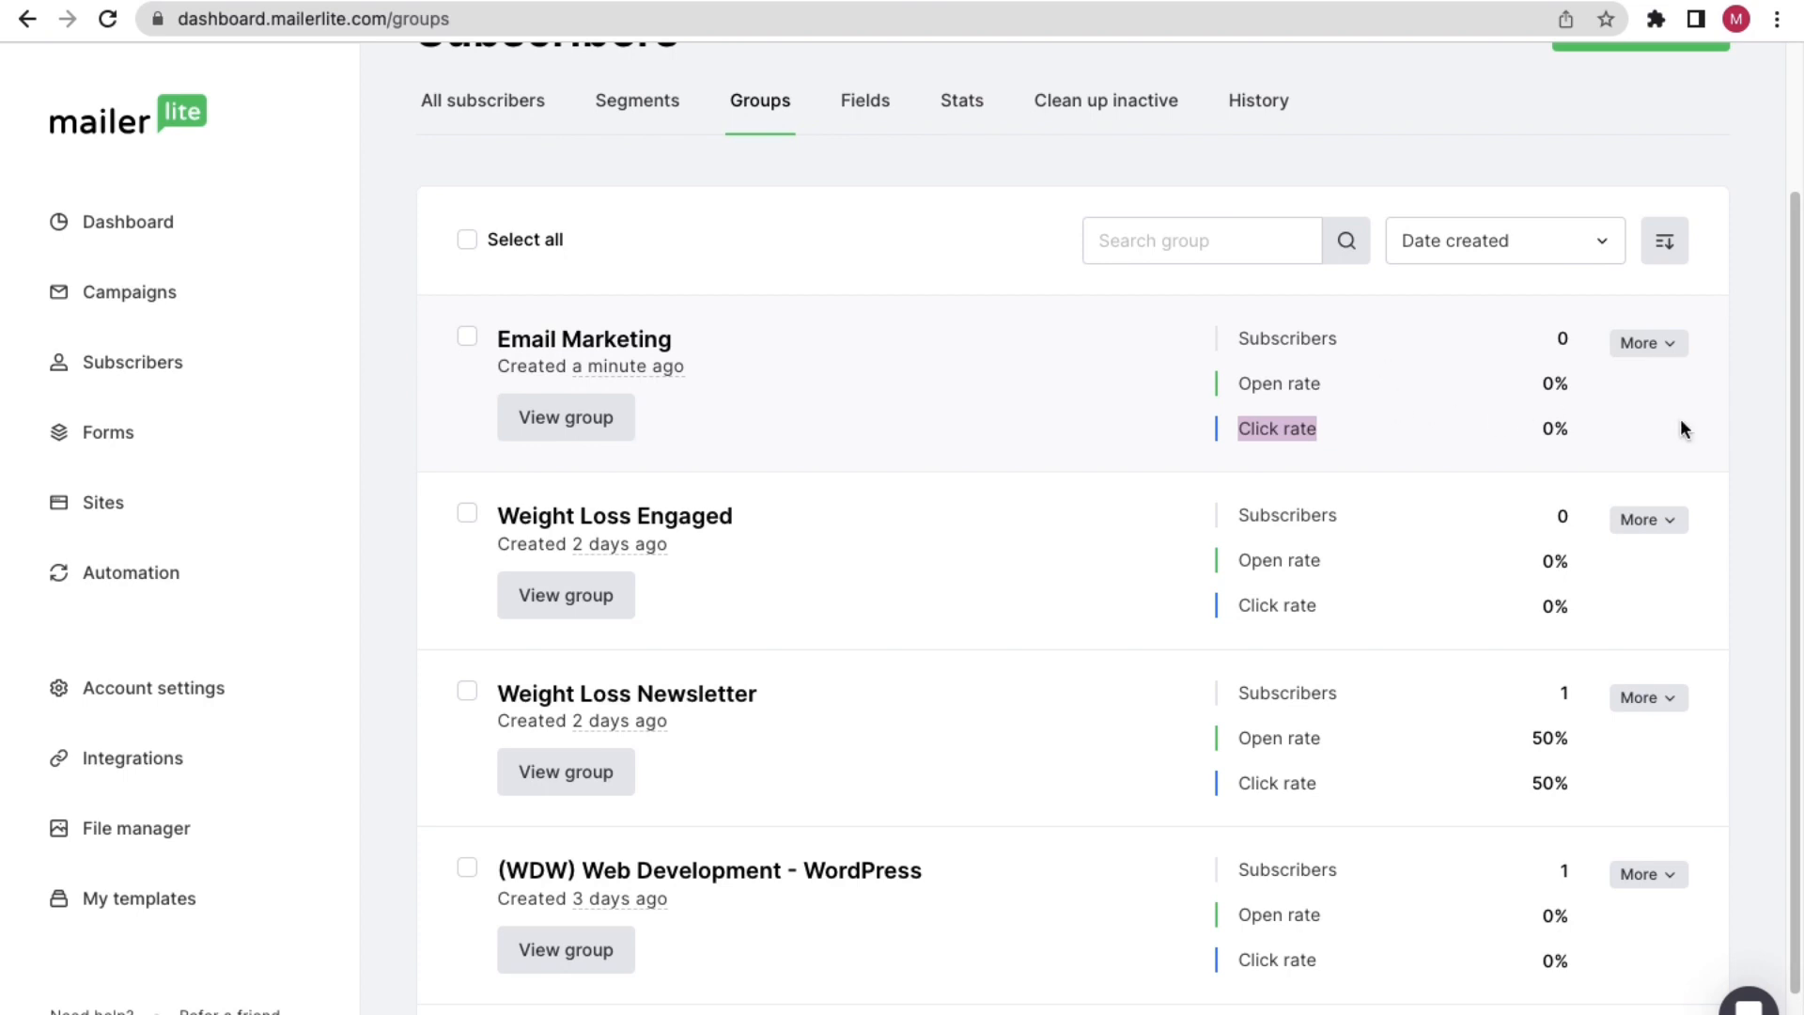
drag(1784, 404, 1784, 504)
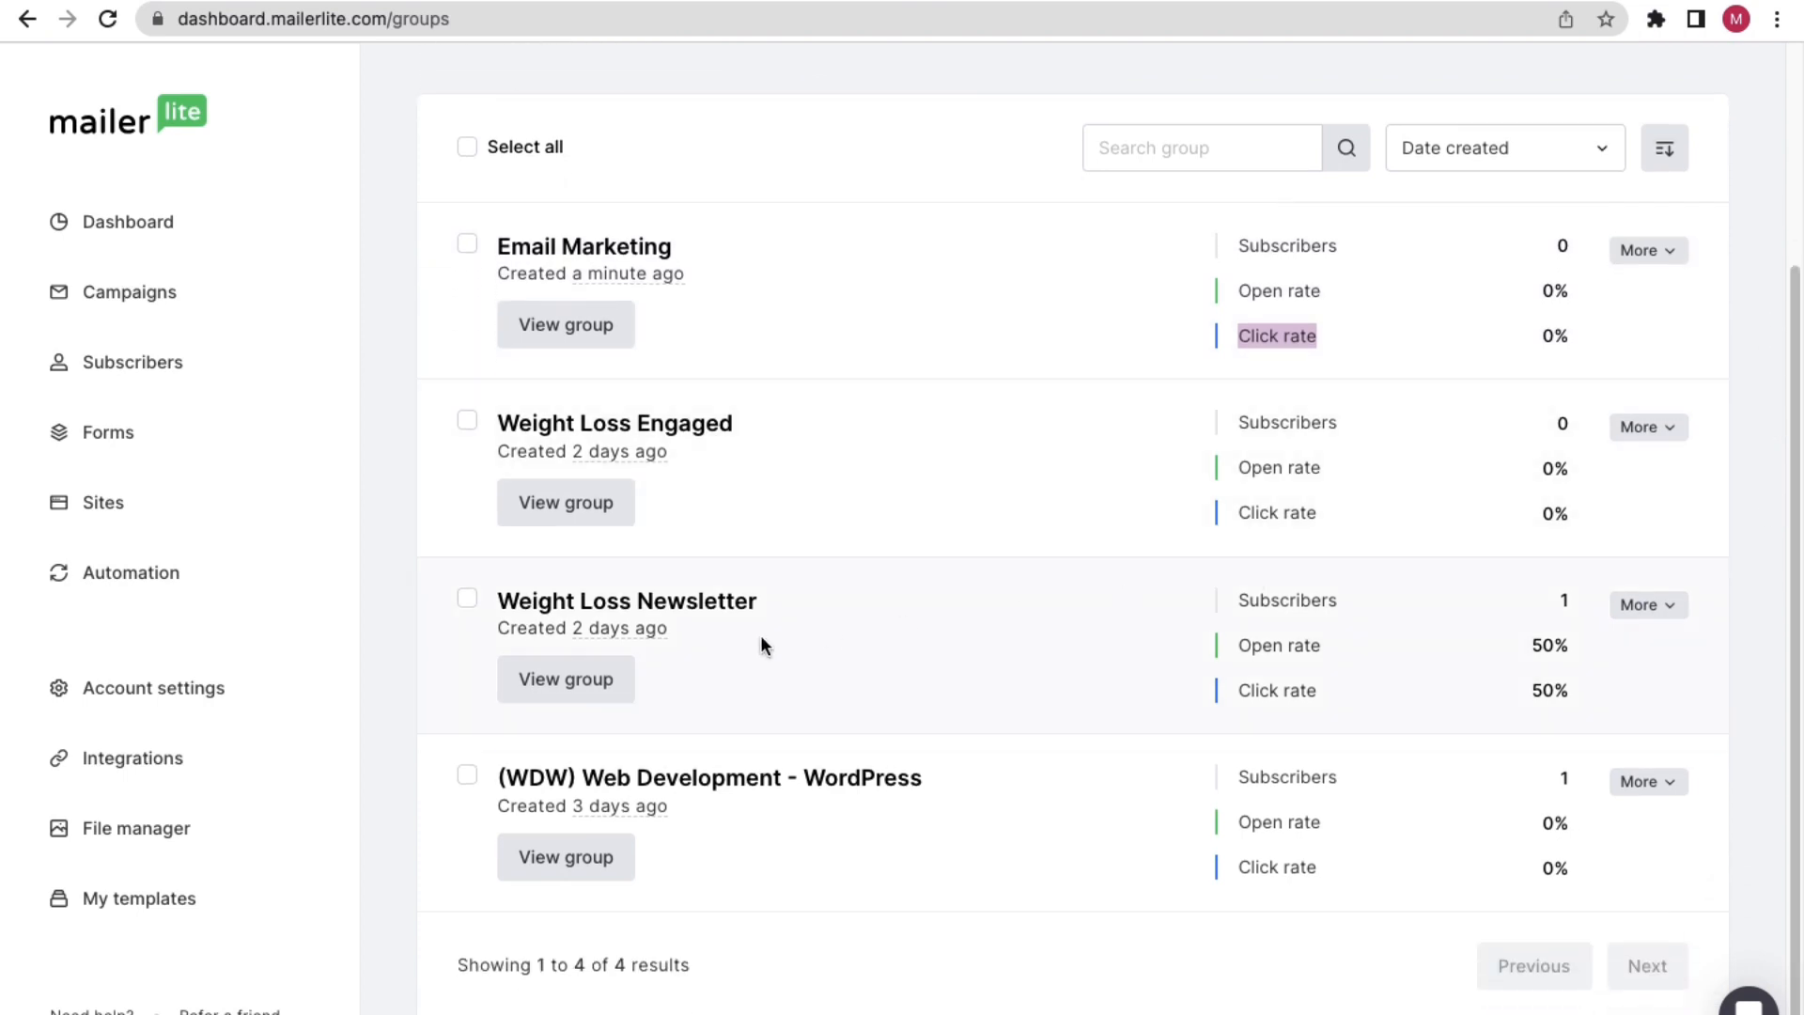
drag(499, 602, 768, 601)
click(769, 604)
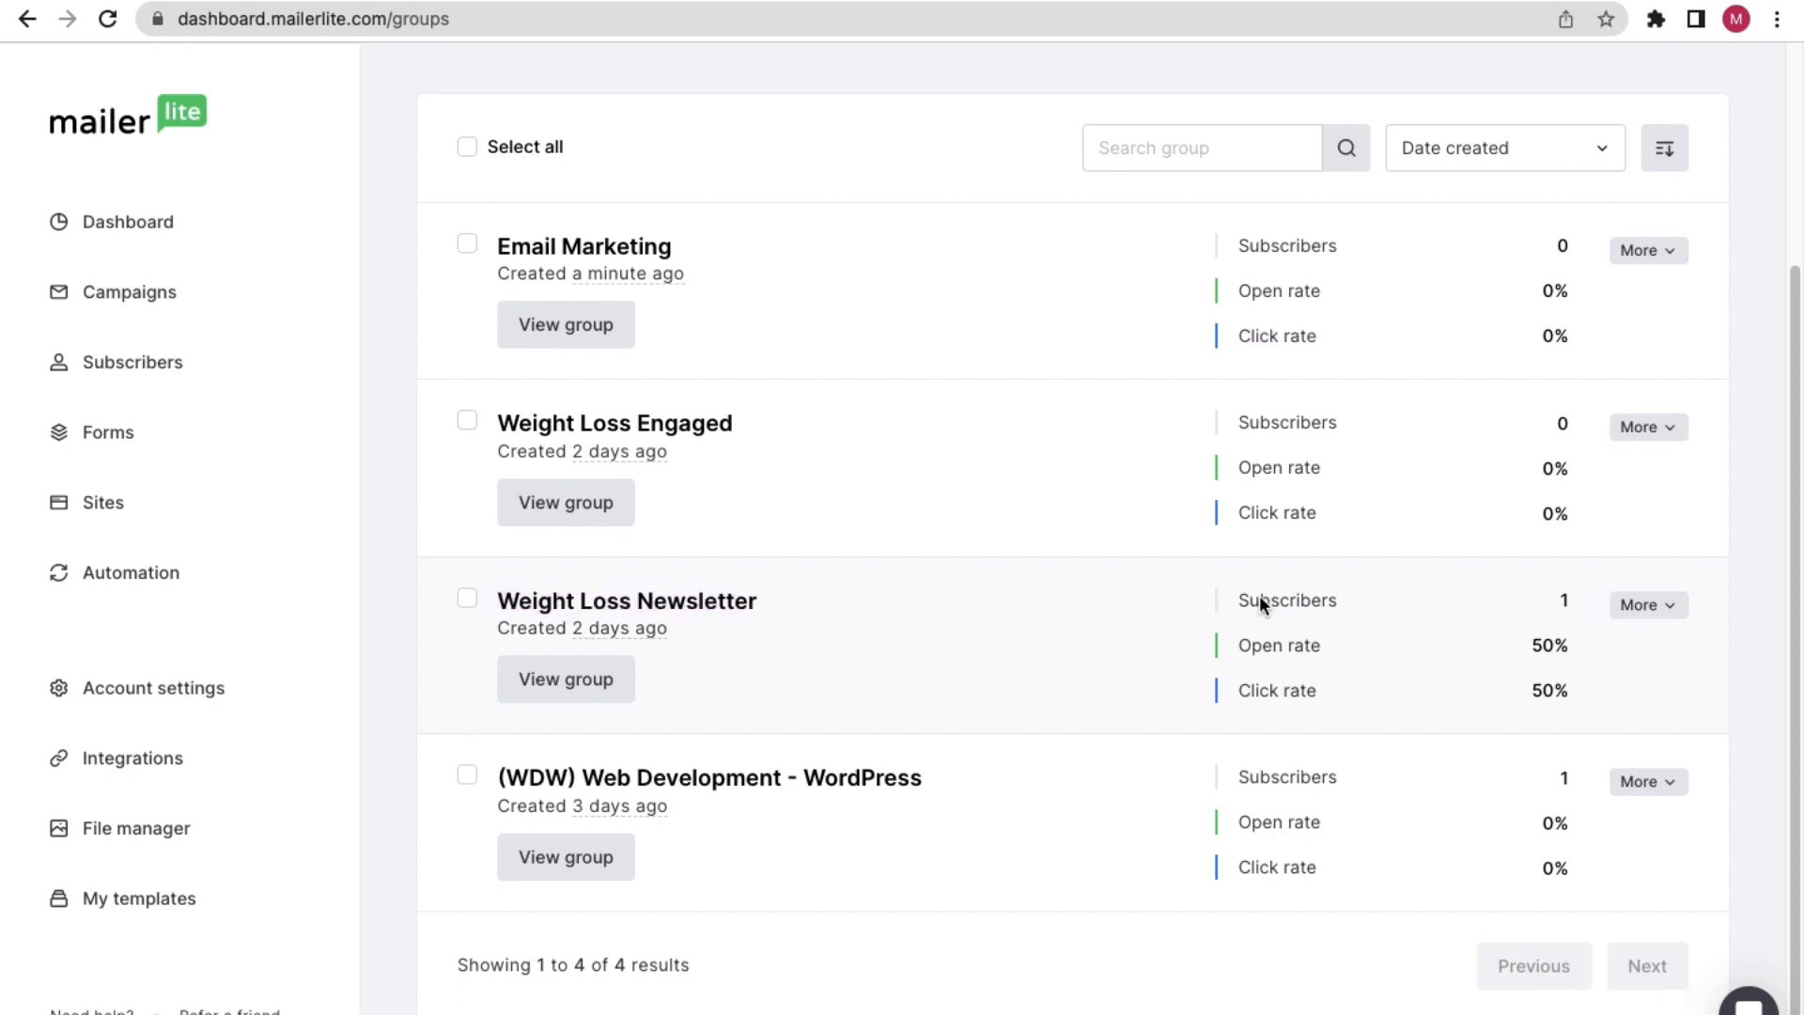
double_click(1560, 601)
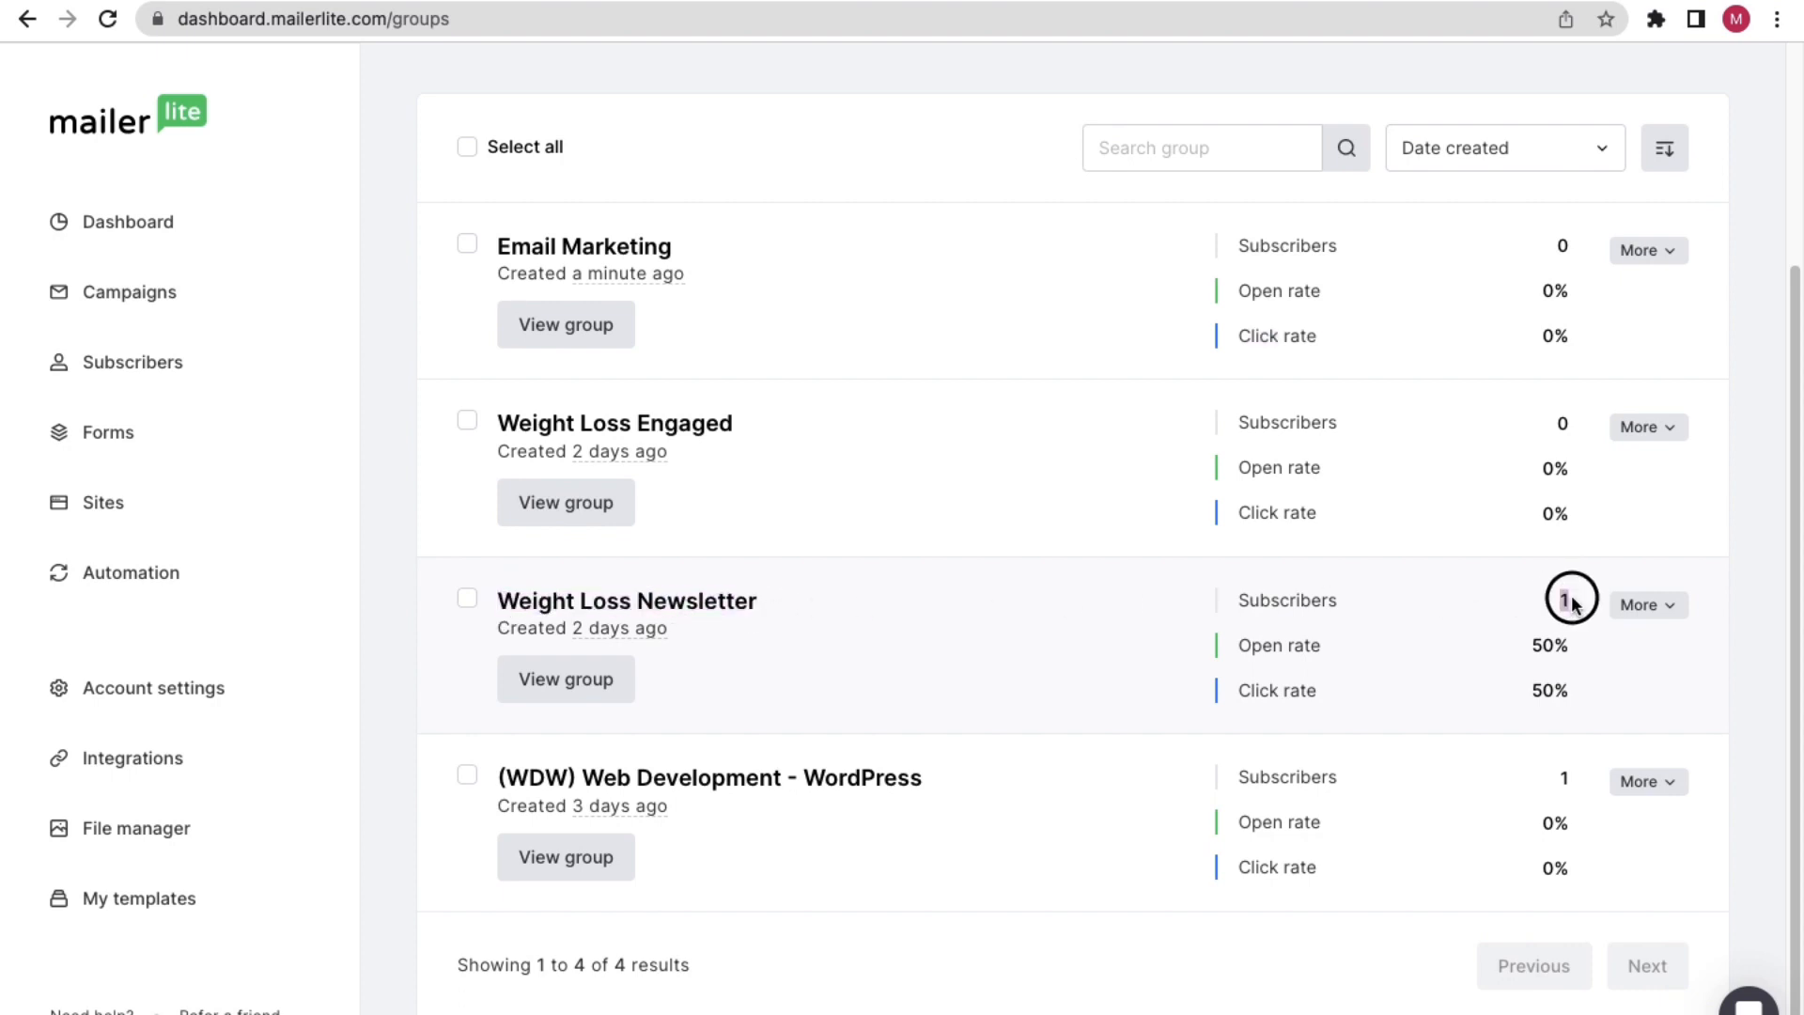
click(577, 702)
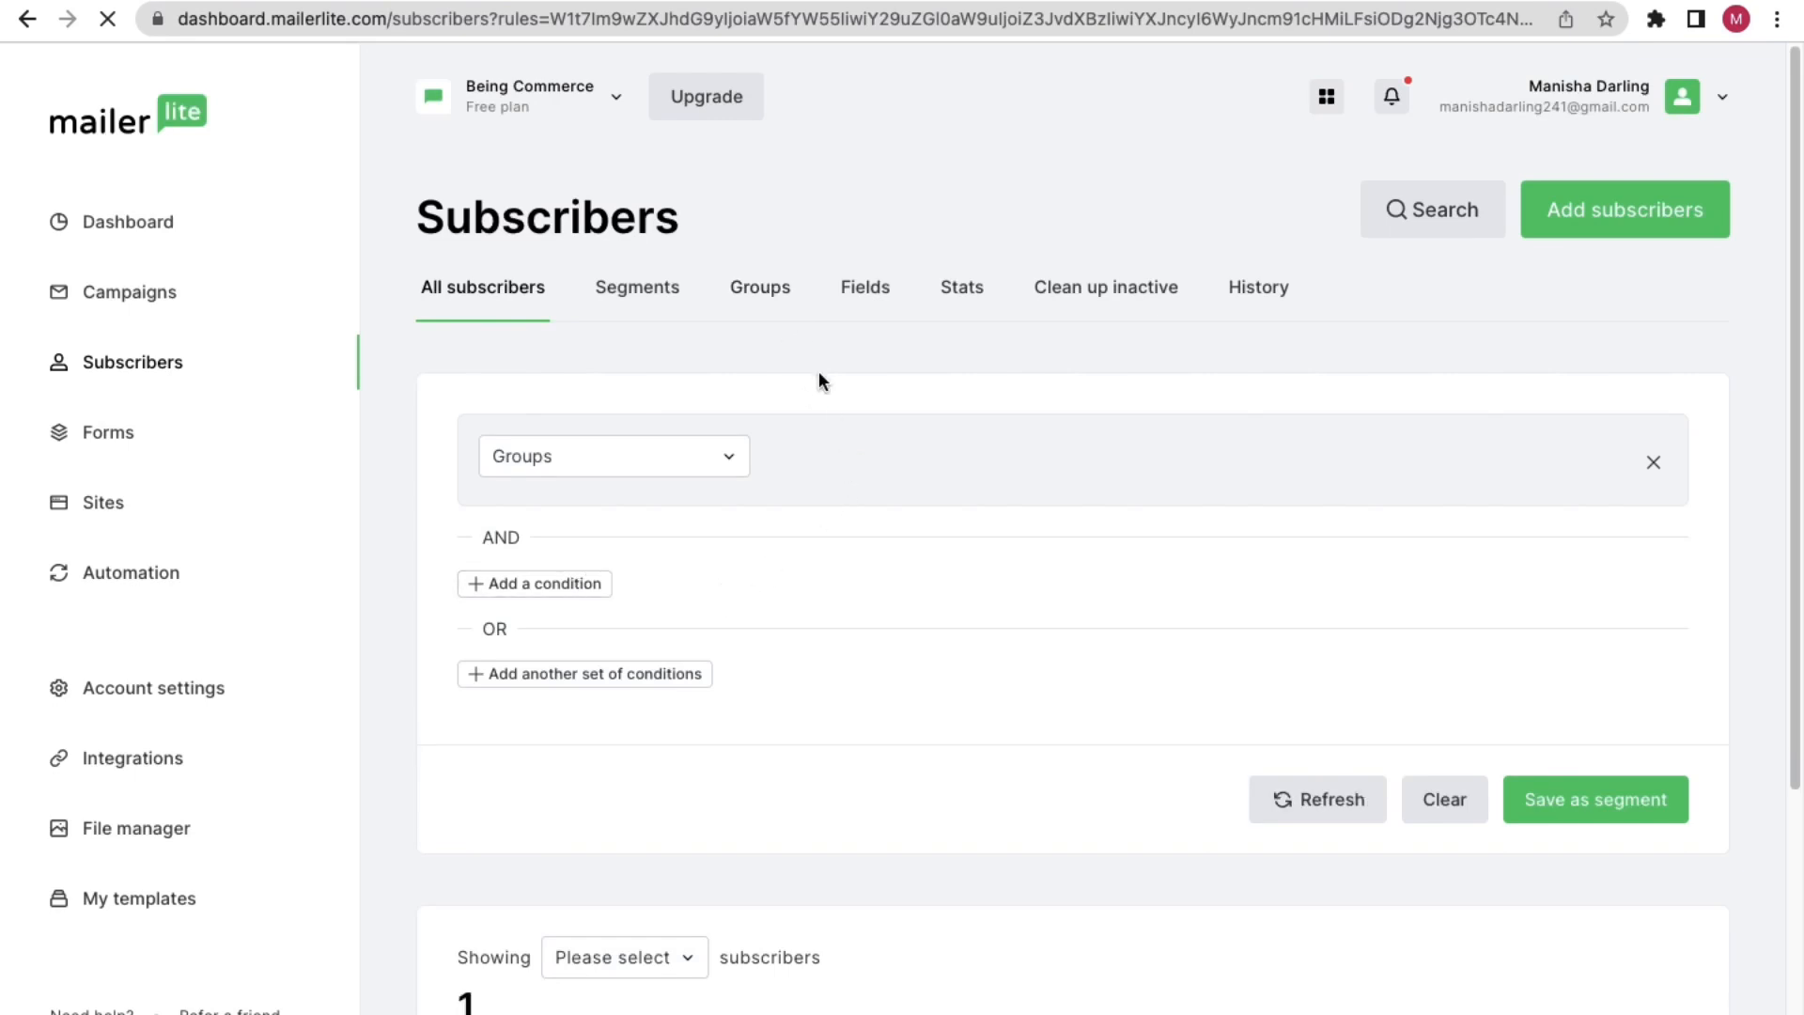
scroll(906, 488, down, 4)
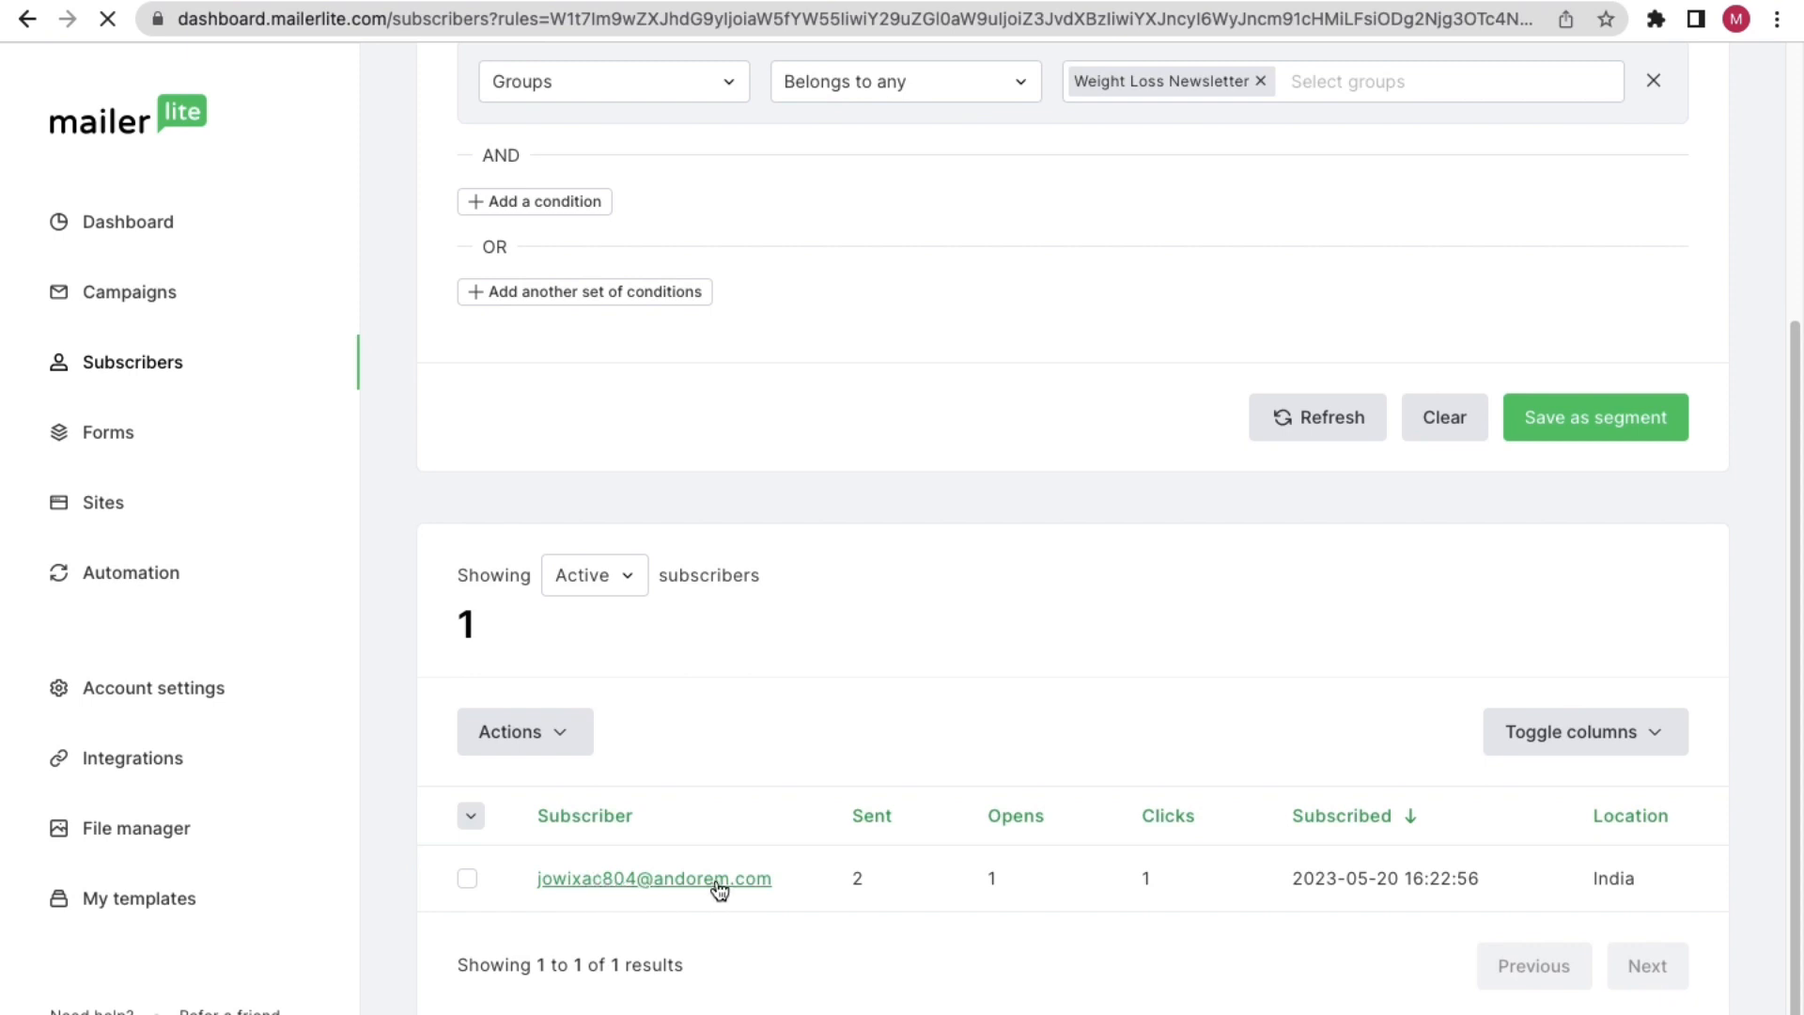
double_click(856, 879)
double_click(986, 880)
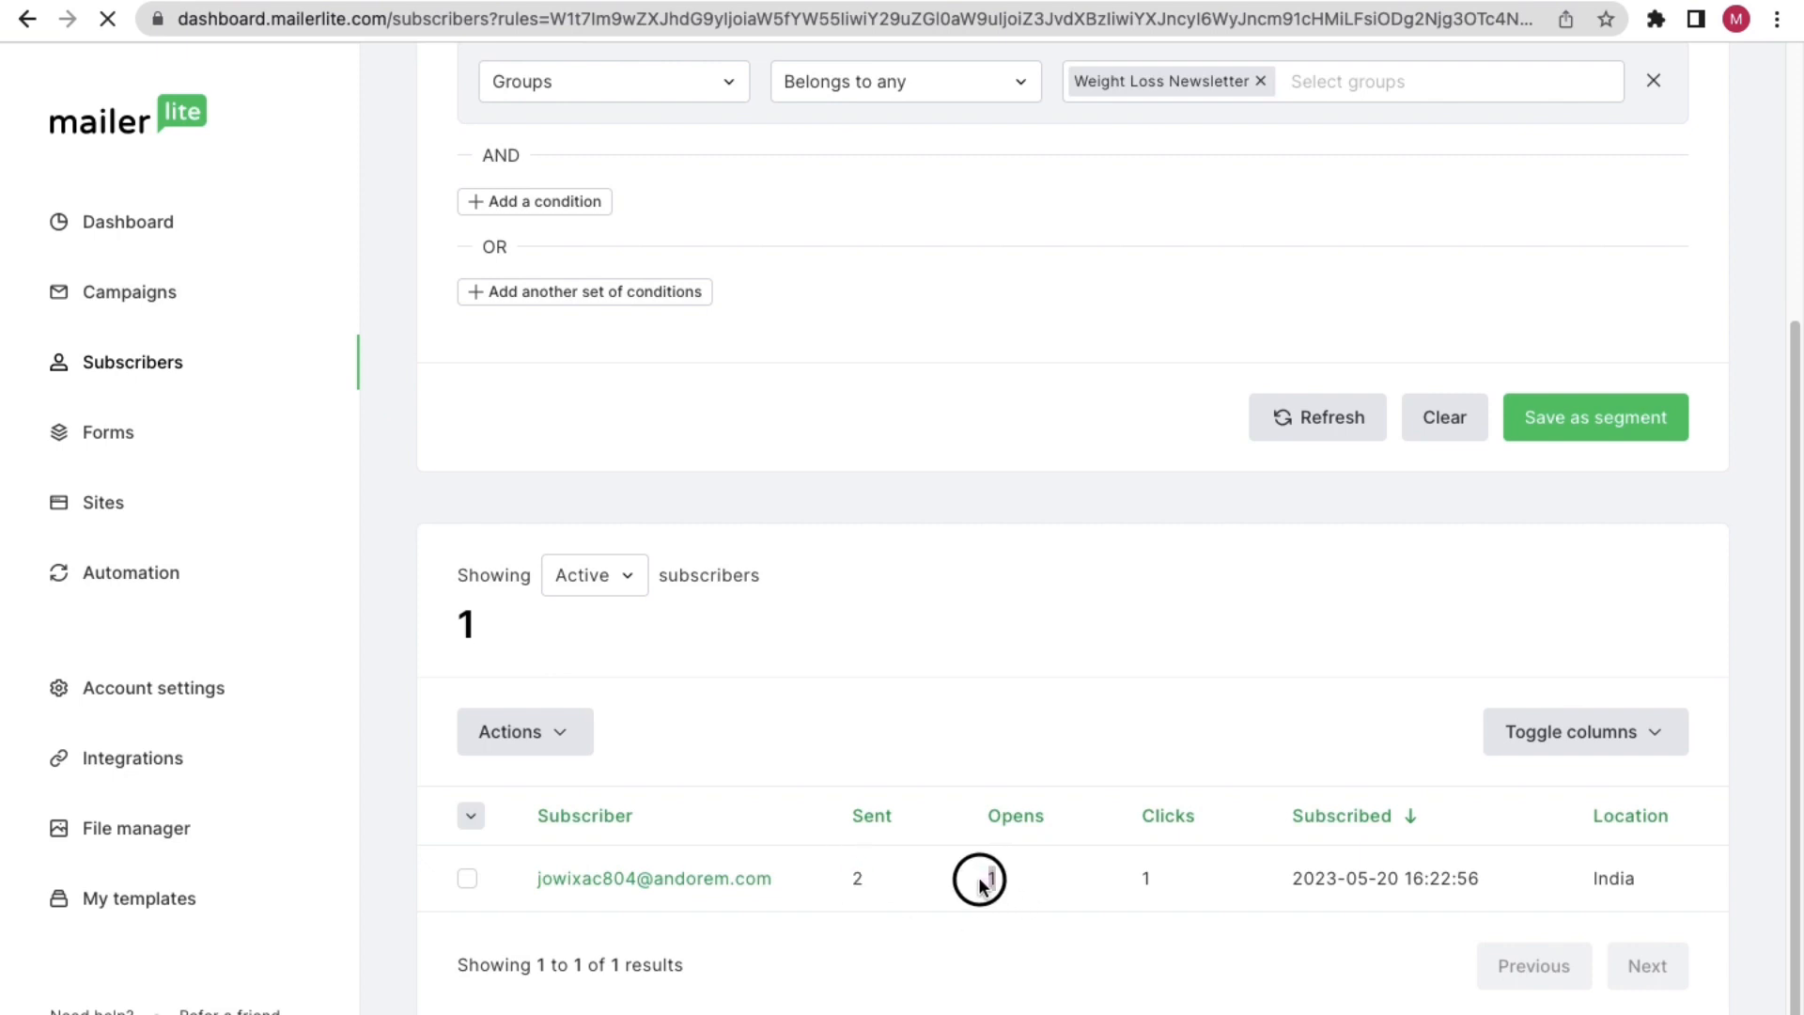
double_click(1140, 883)
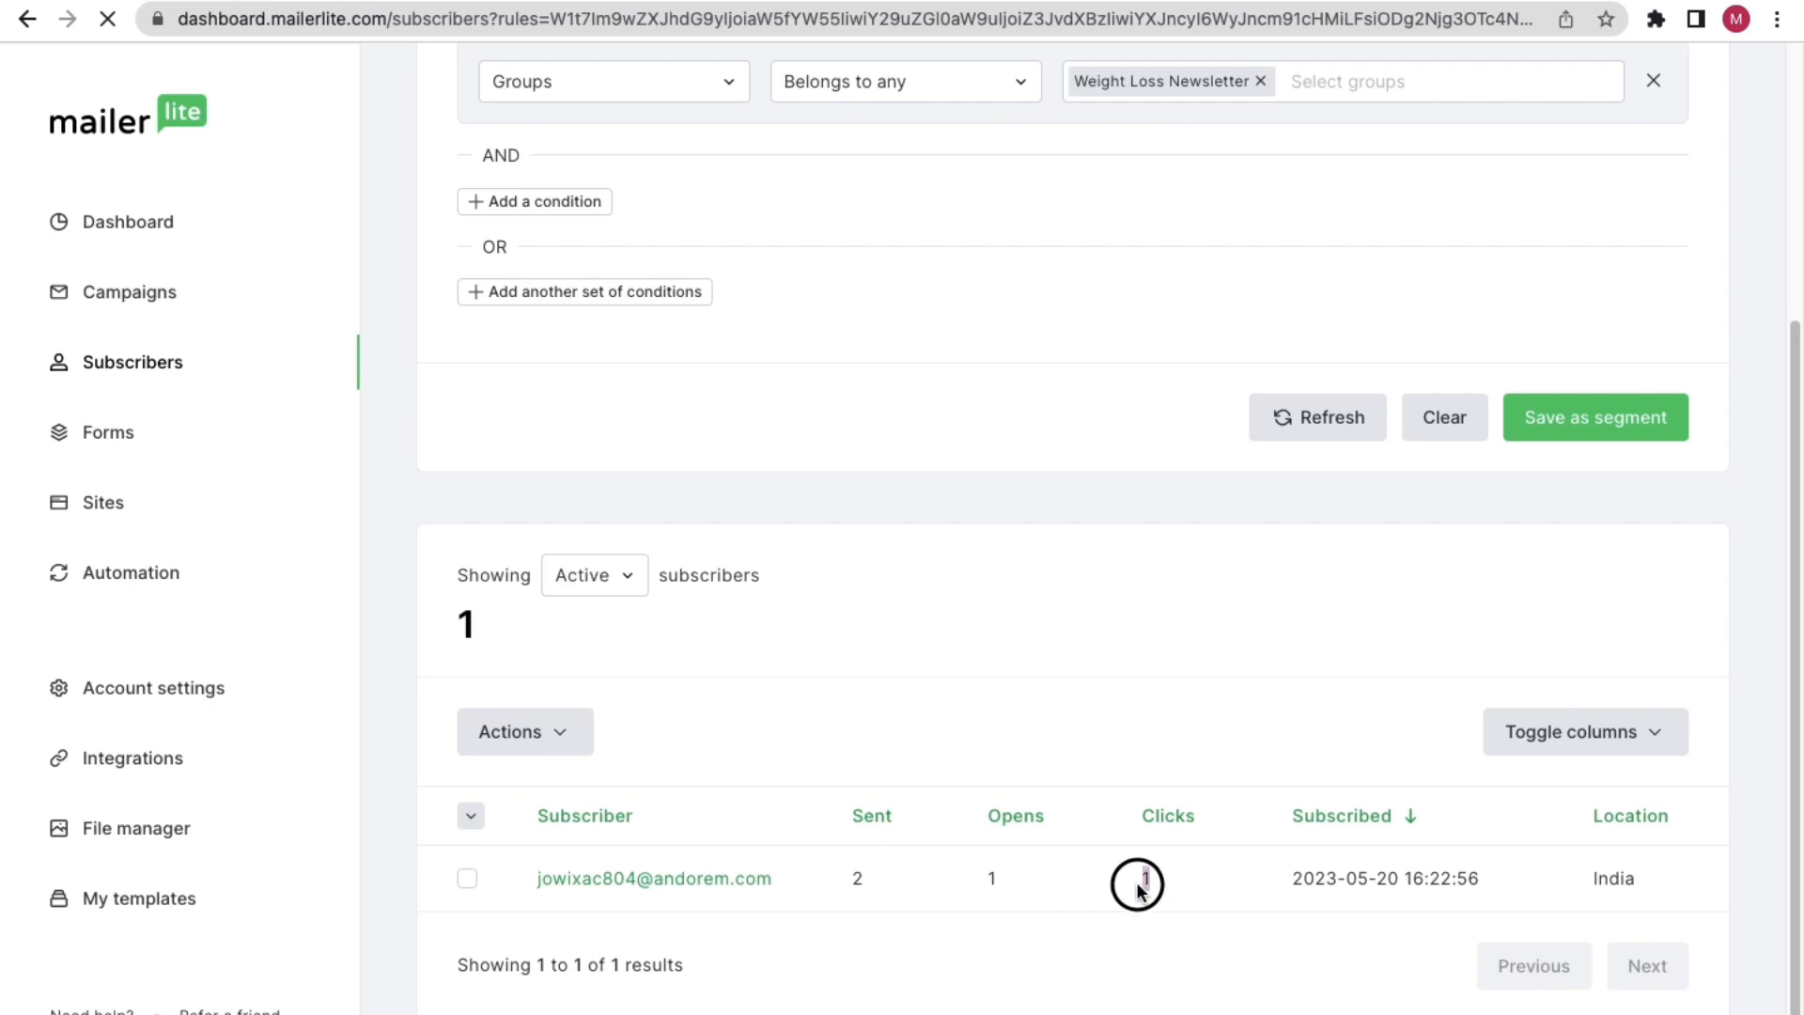
drag(1295, 880, 1479, 878)
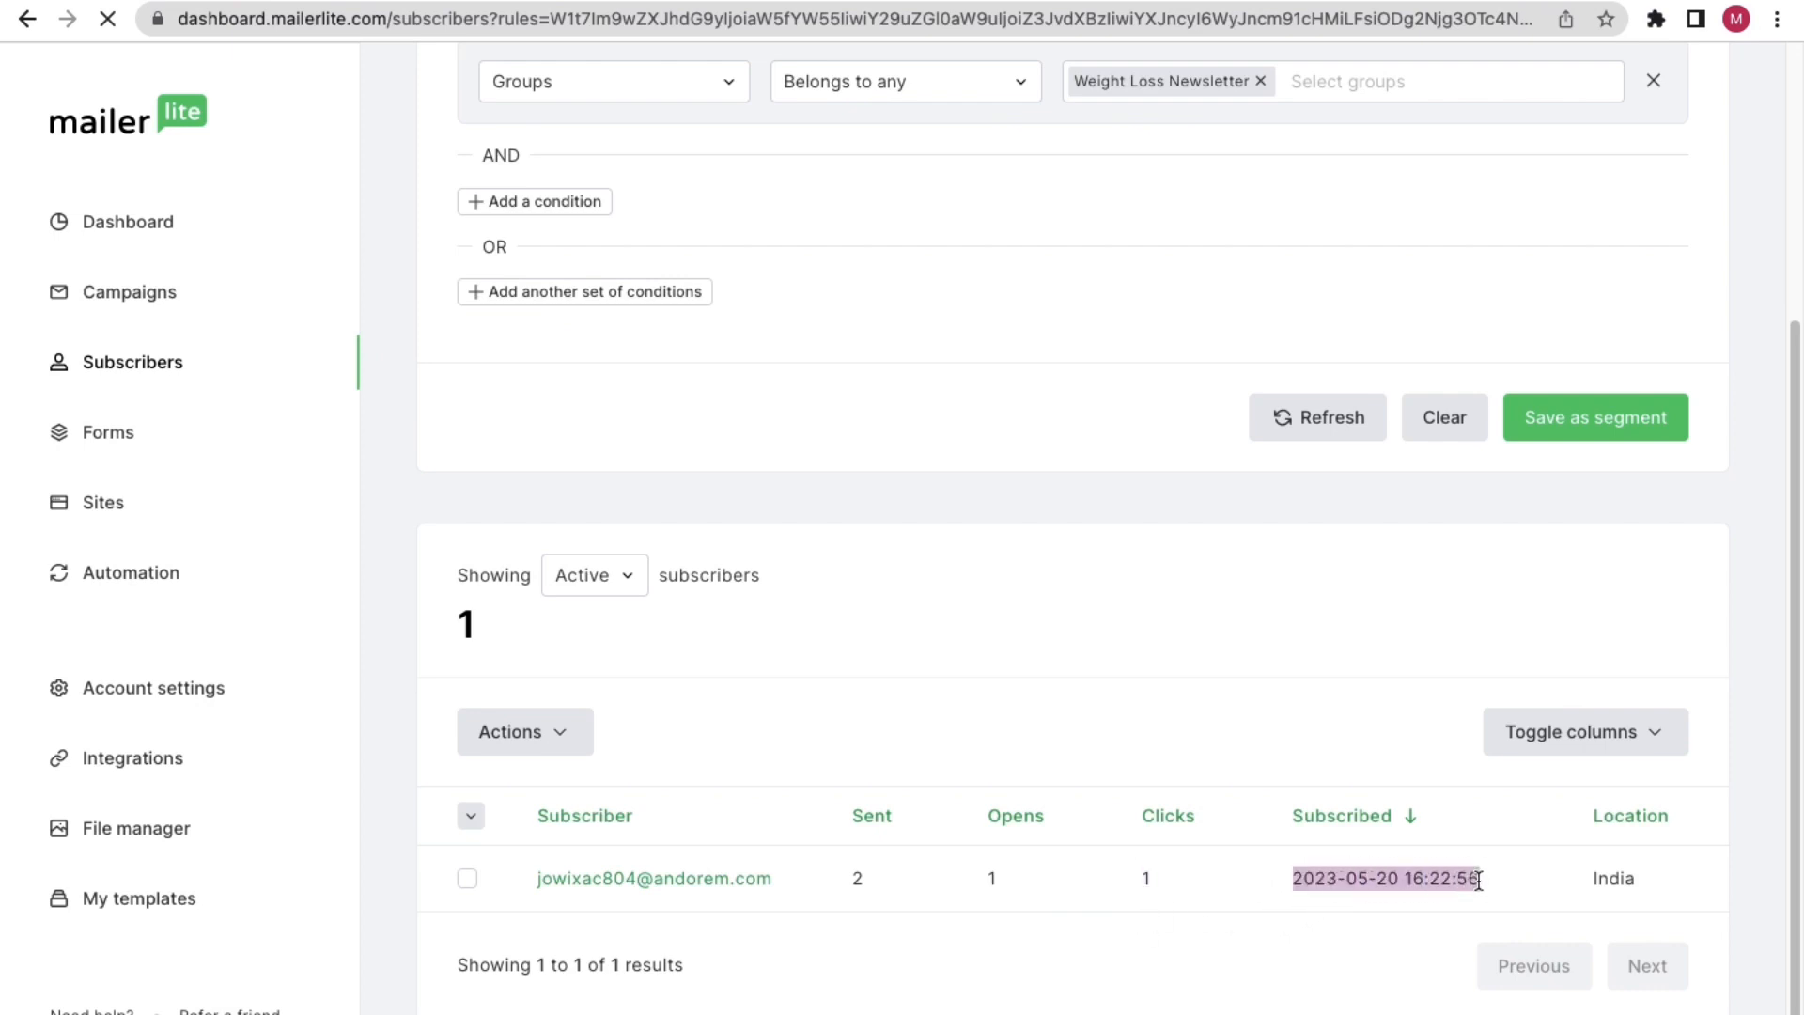
click(1448, 921)
drag(1643, 888, 1595, 883)
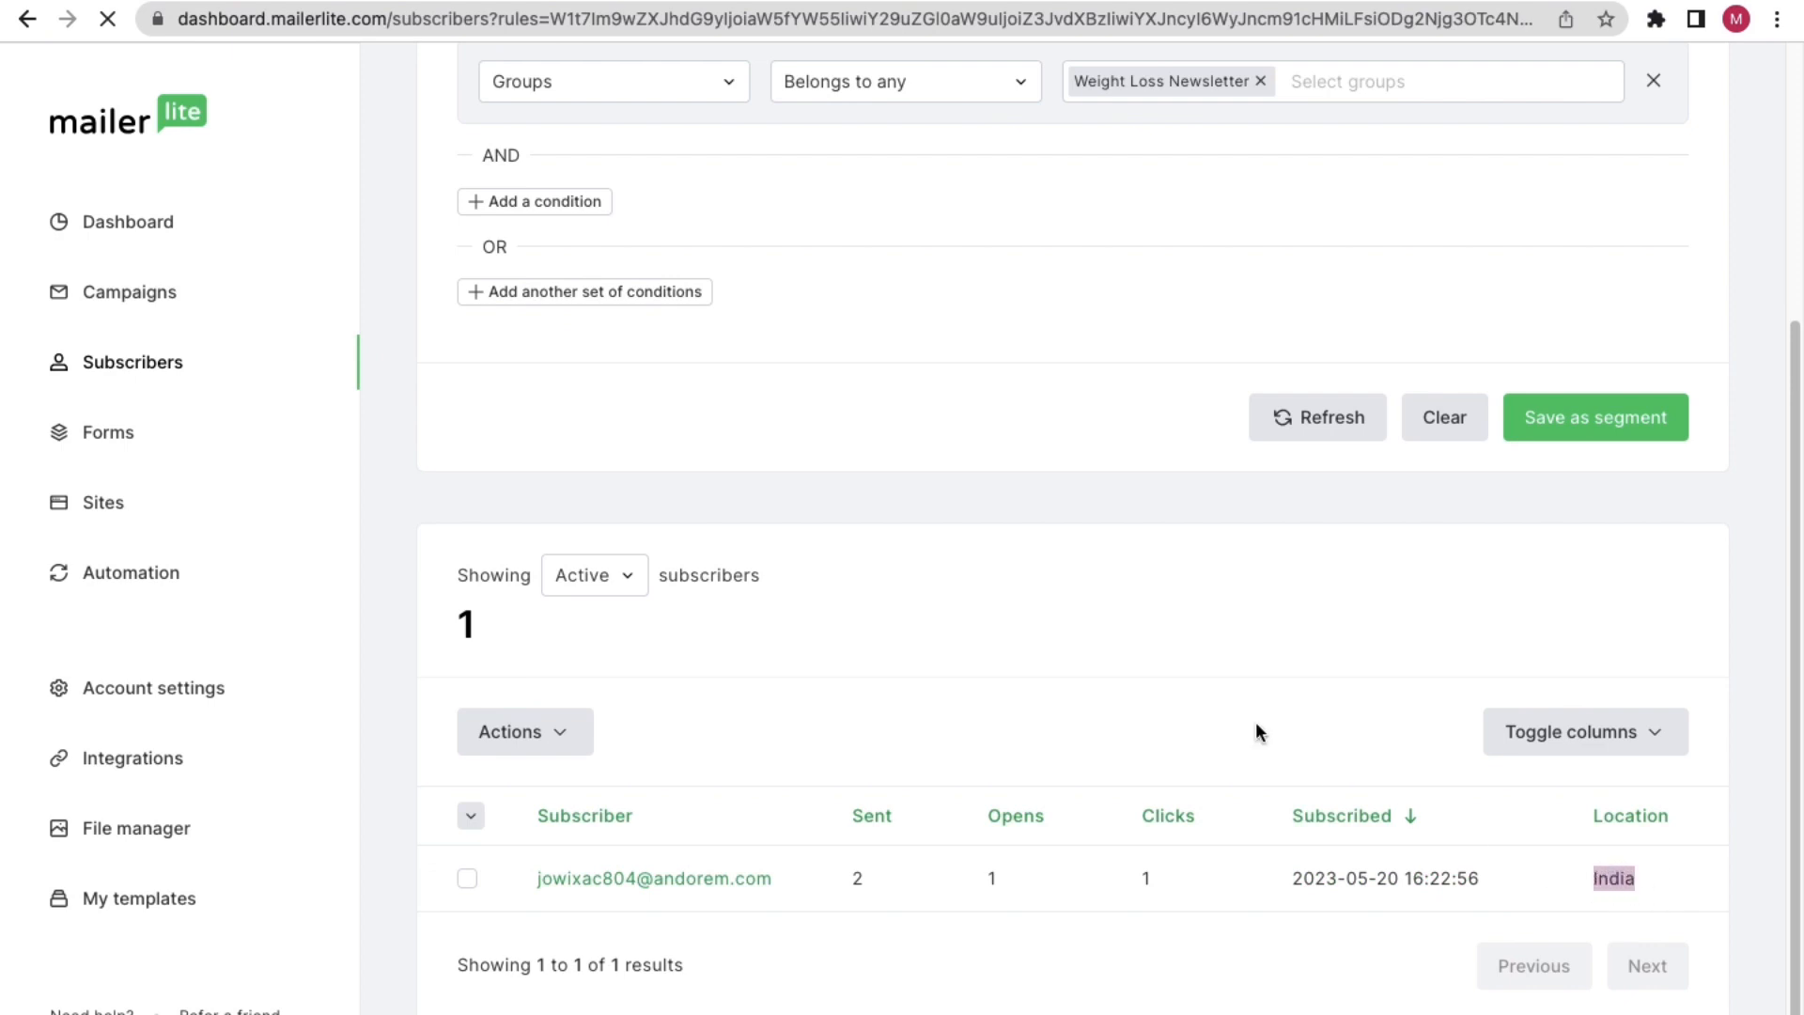
click(983, 520)
scroll(949, 551, up, 4)
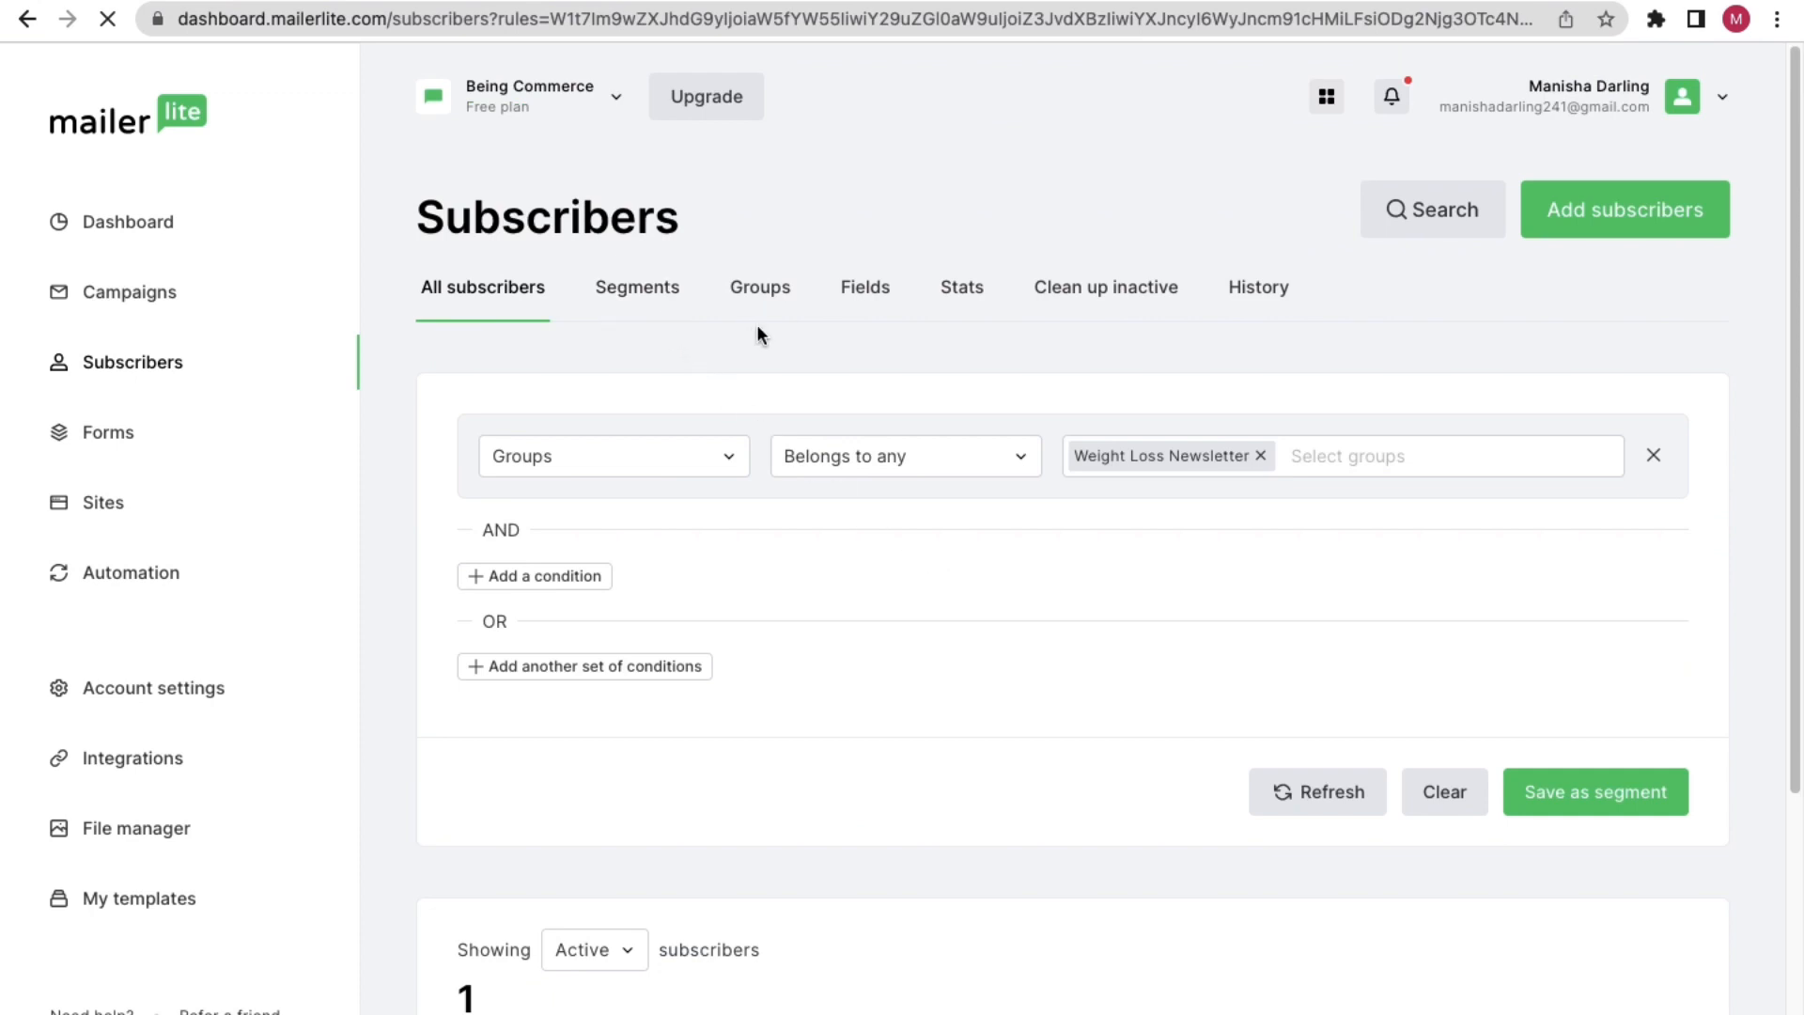
click(774, 293)
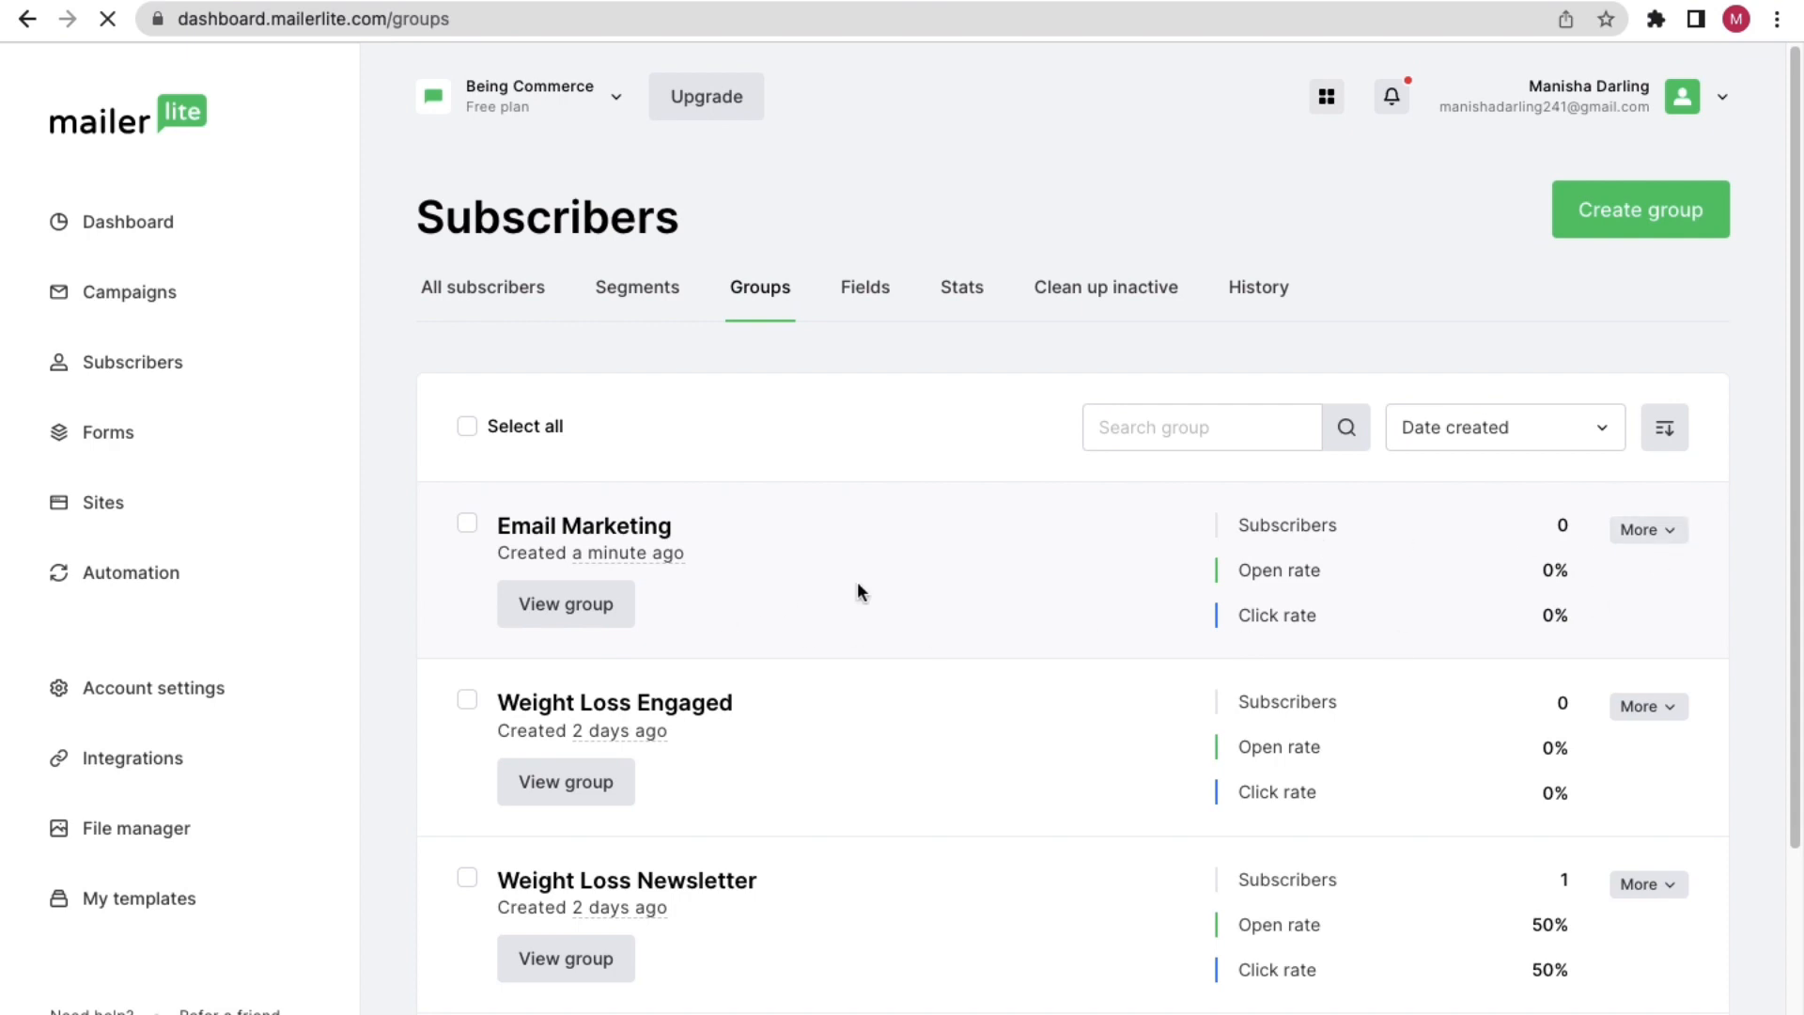
Step: Split the Email Marketing group with a group count of 1
click(1676, 536)
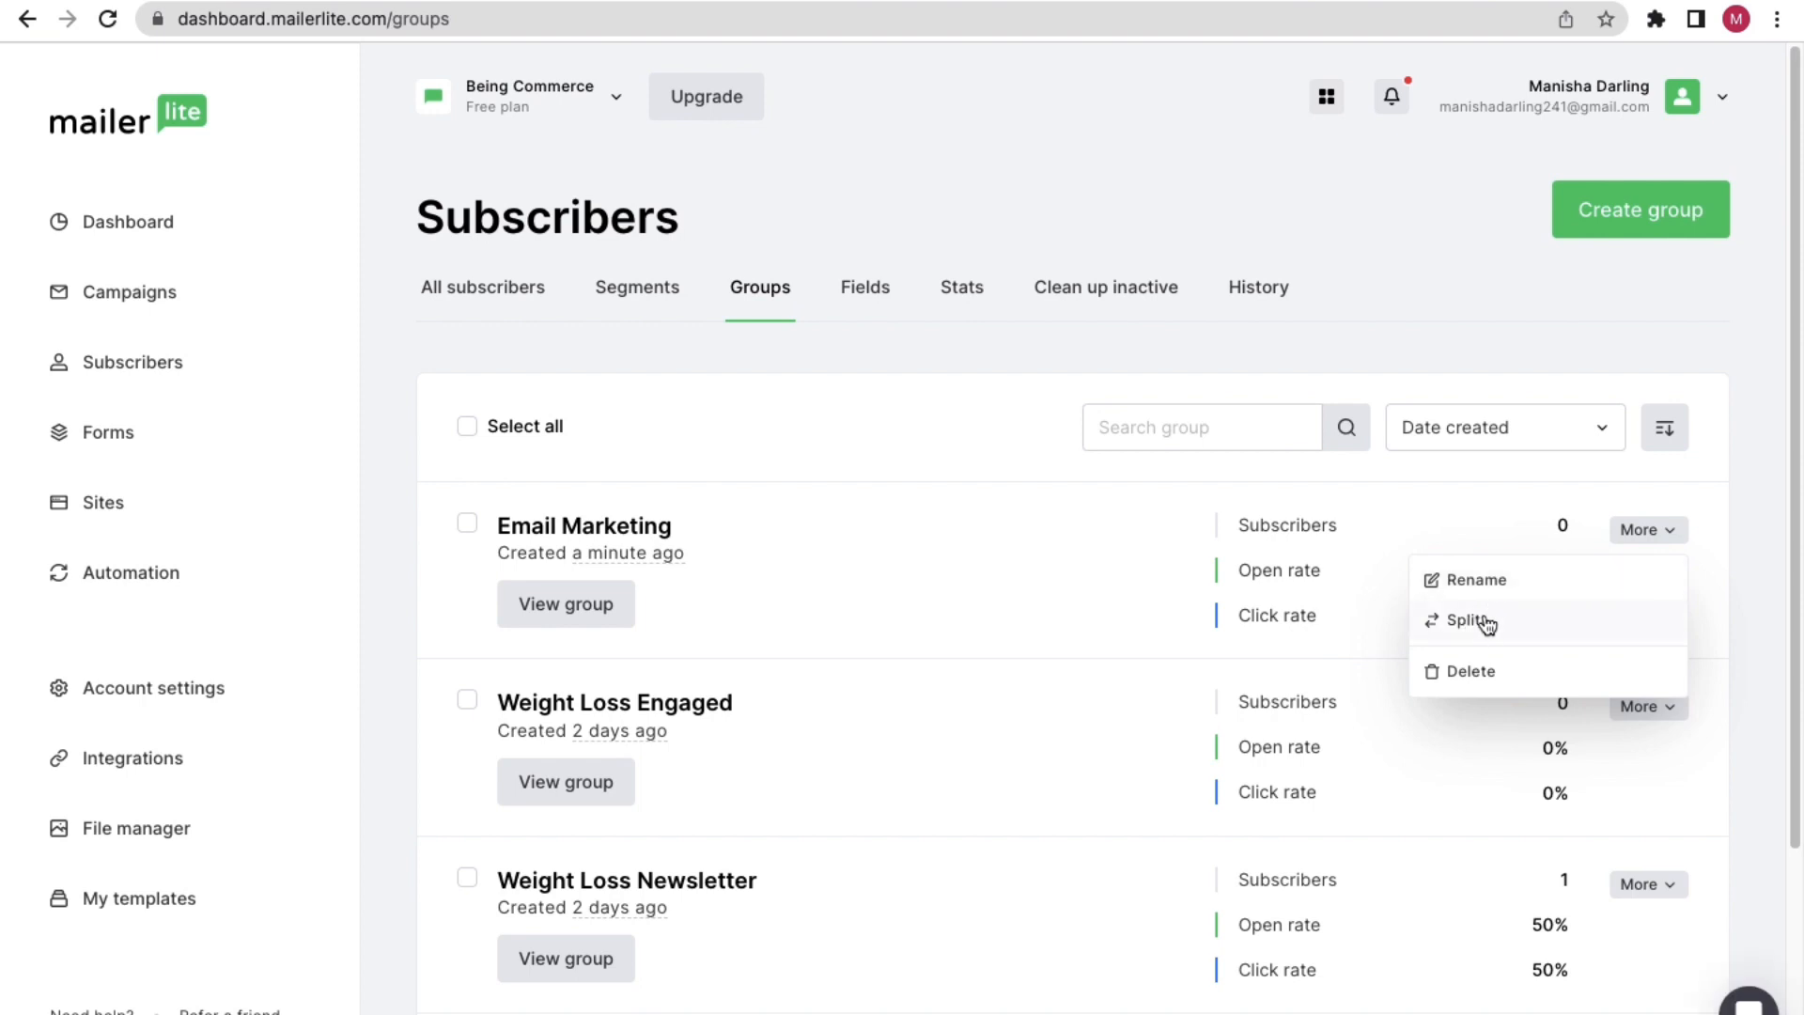
click(1485, 622)
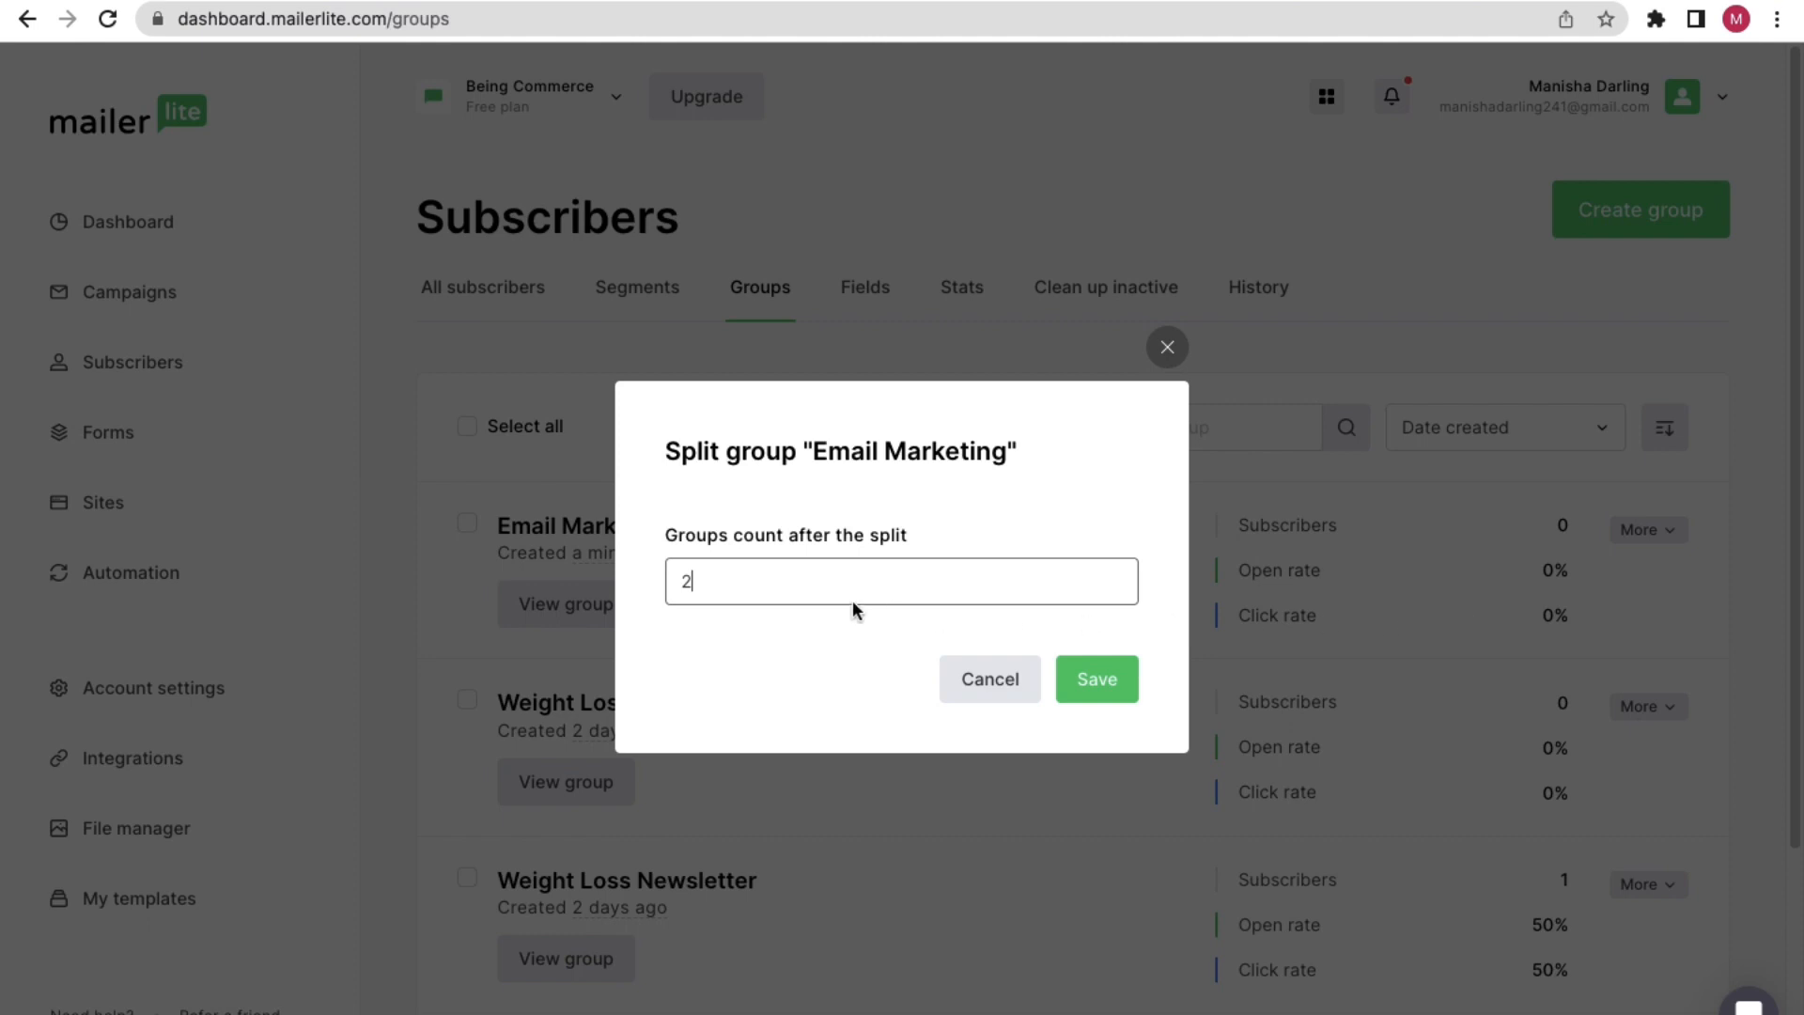
key(BackSpace)
text(1)
click(1103, 674)
Step: Highlight the original Email Marketing and new Email Marketing (1) titles in the Groups list
scroll(714, 636, down, 1)
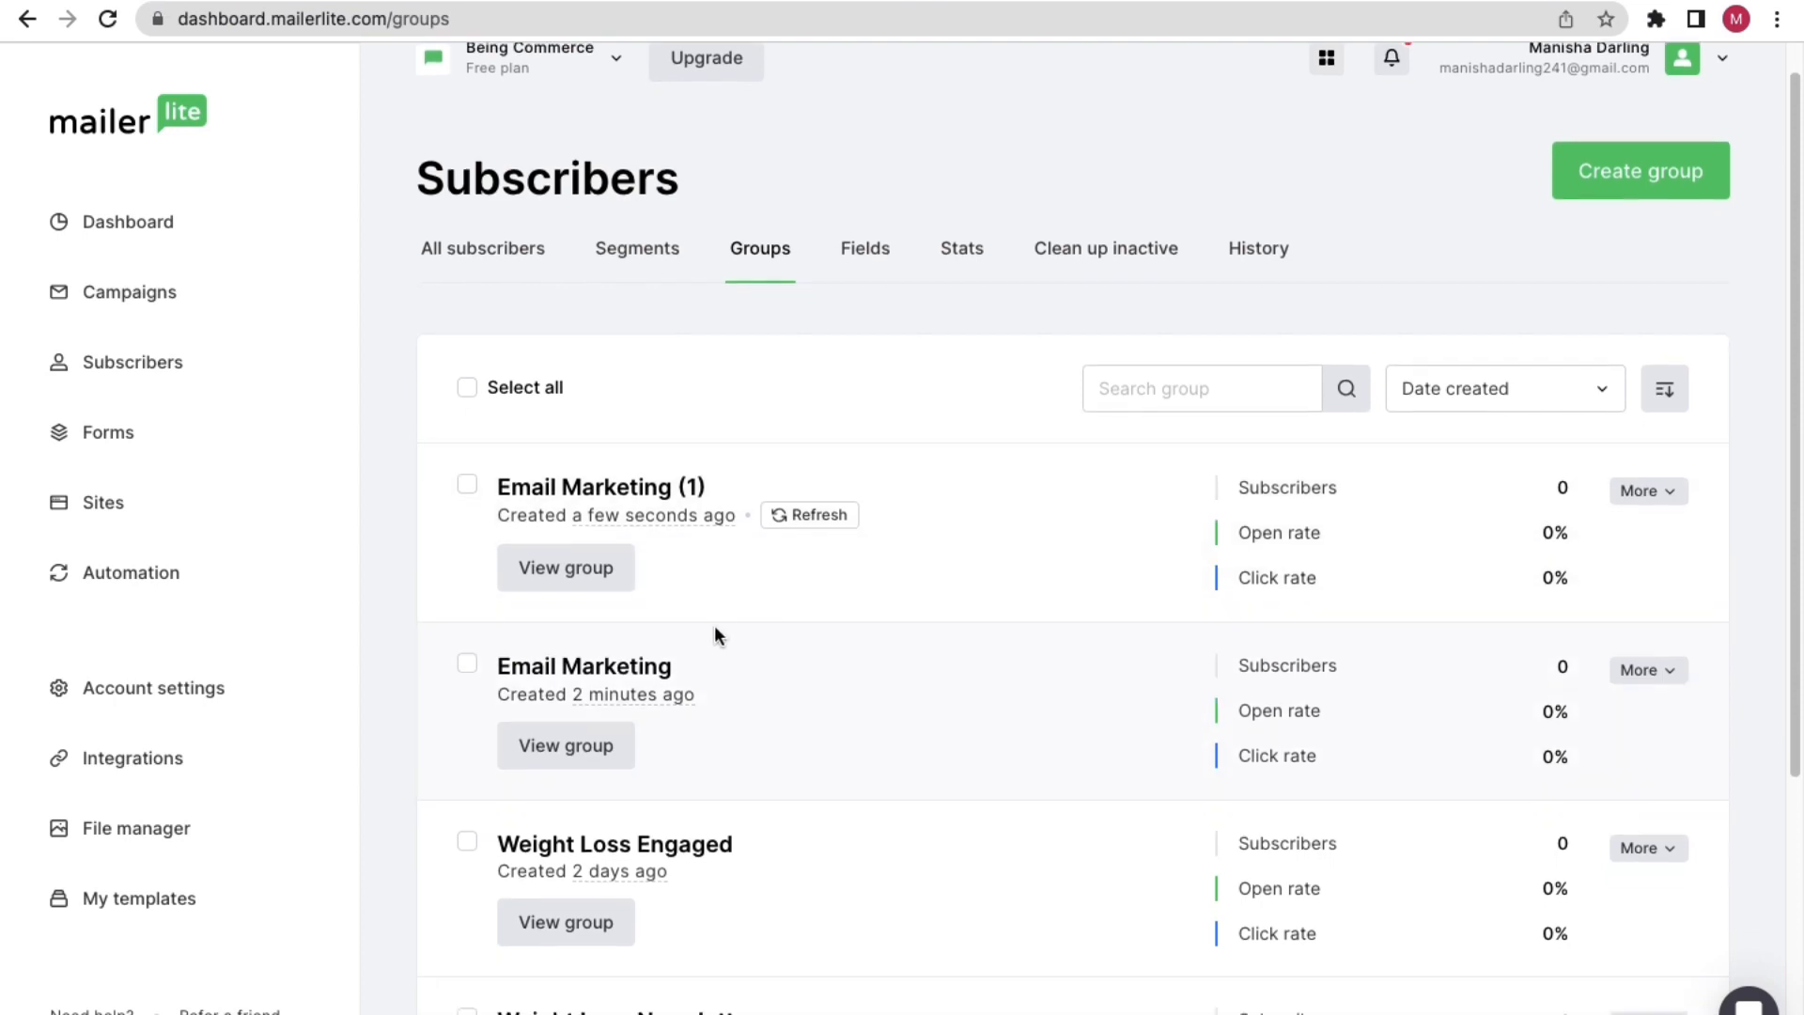
drag(678, 667, 486, 660)
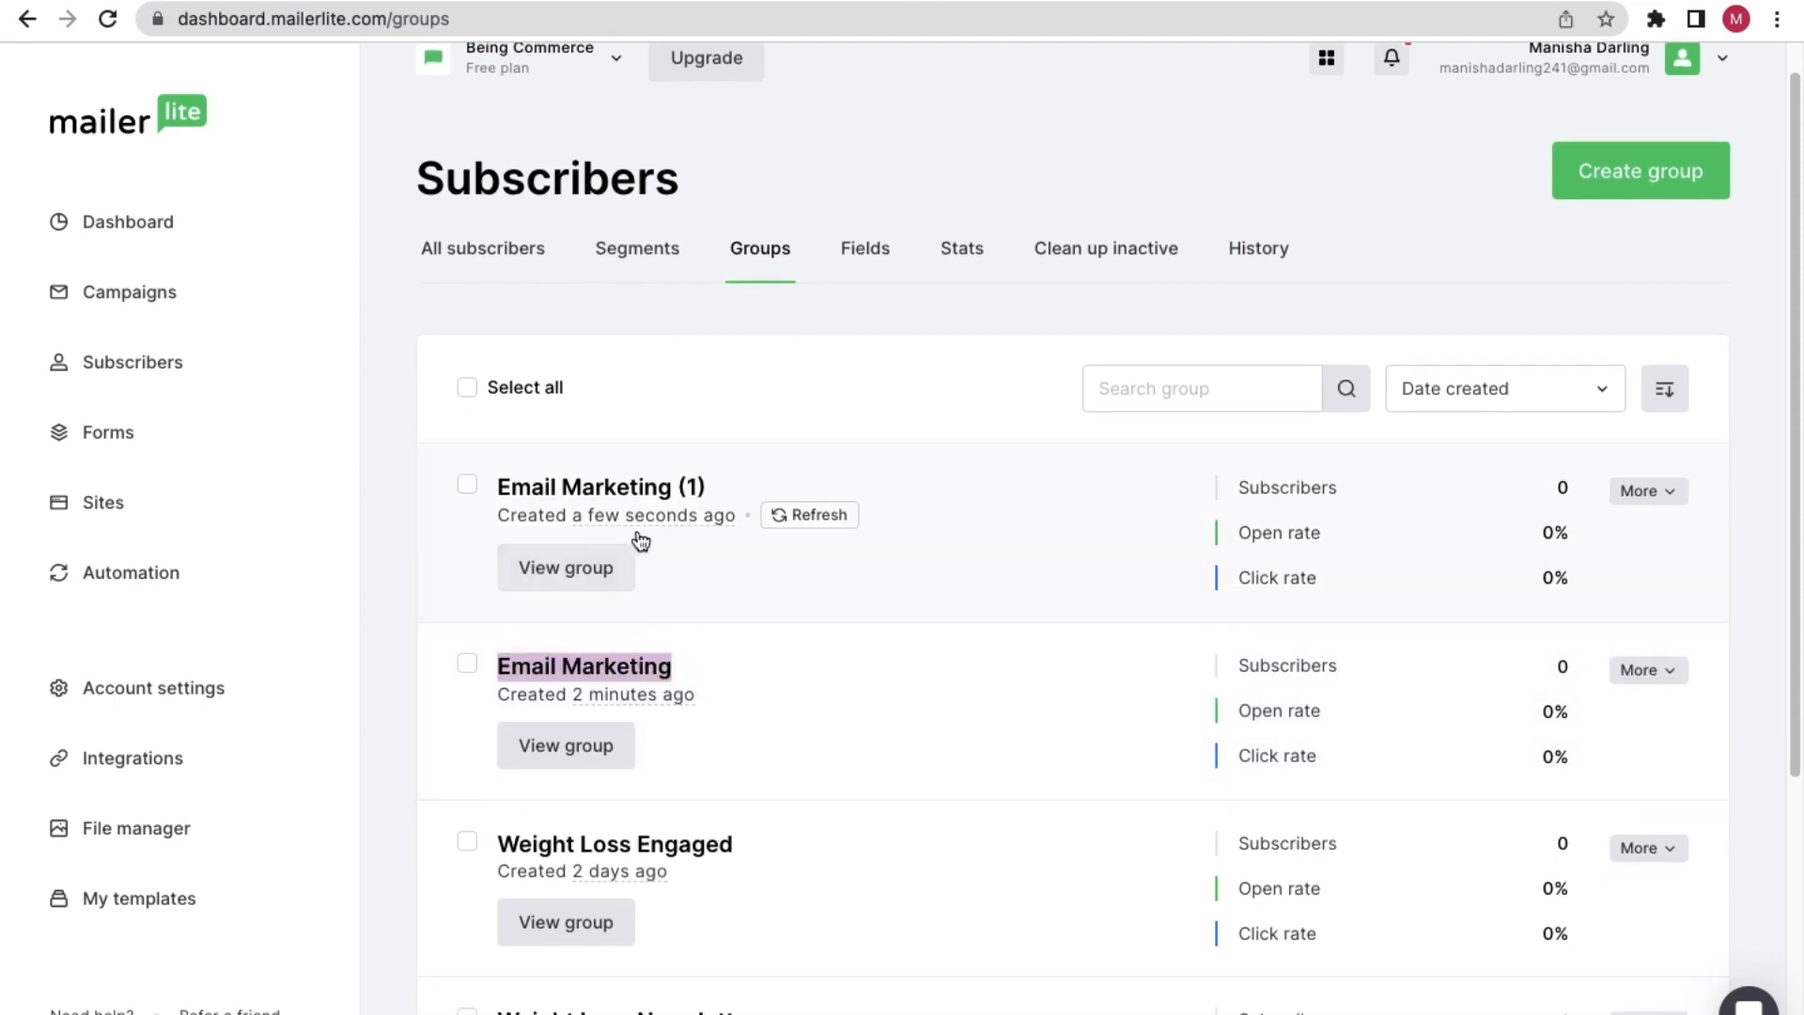
drag(702, 488, 529, 479)
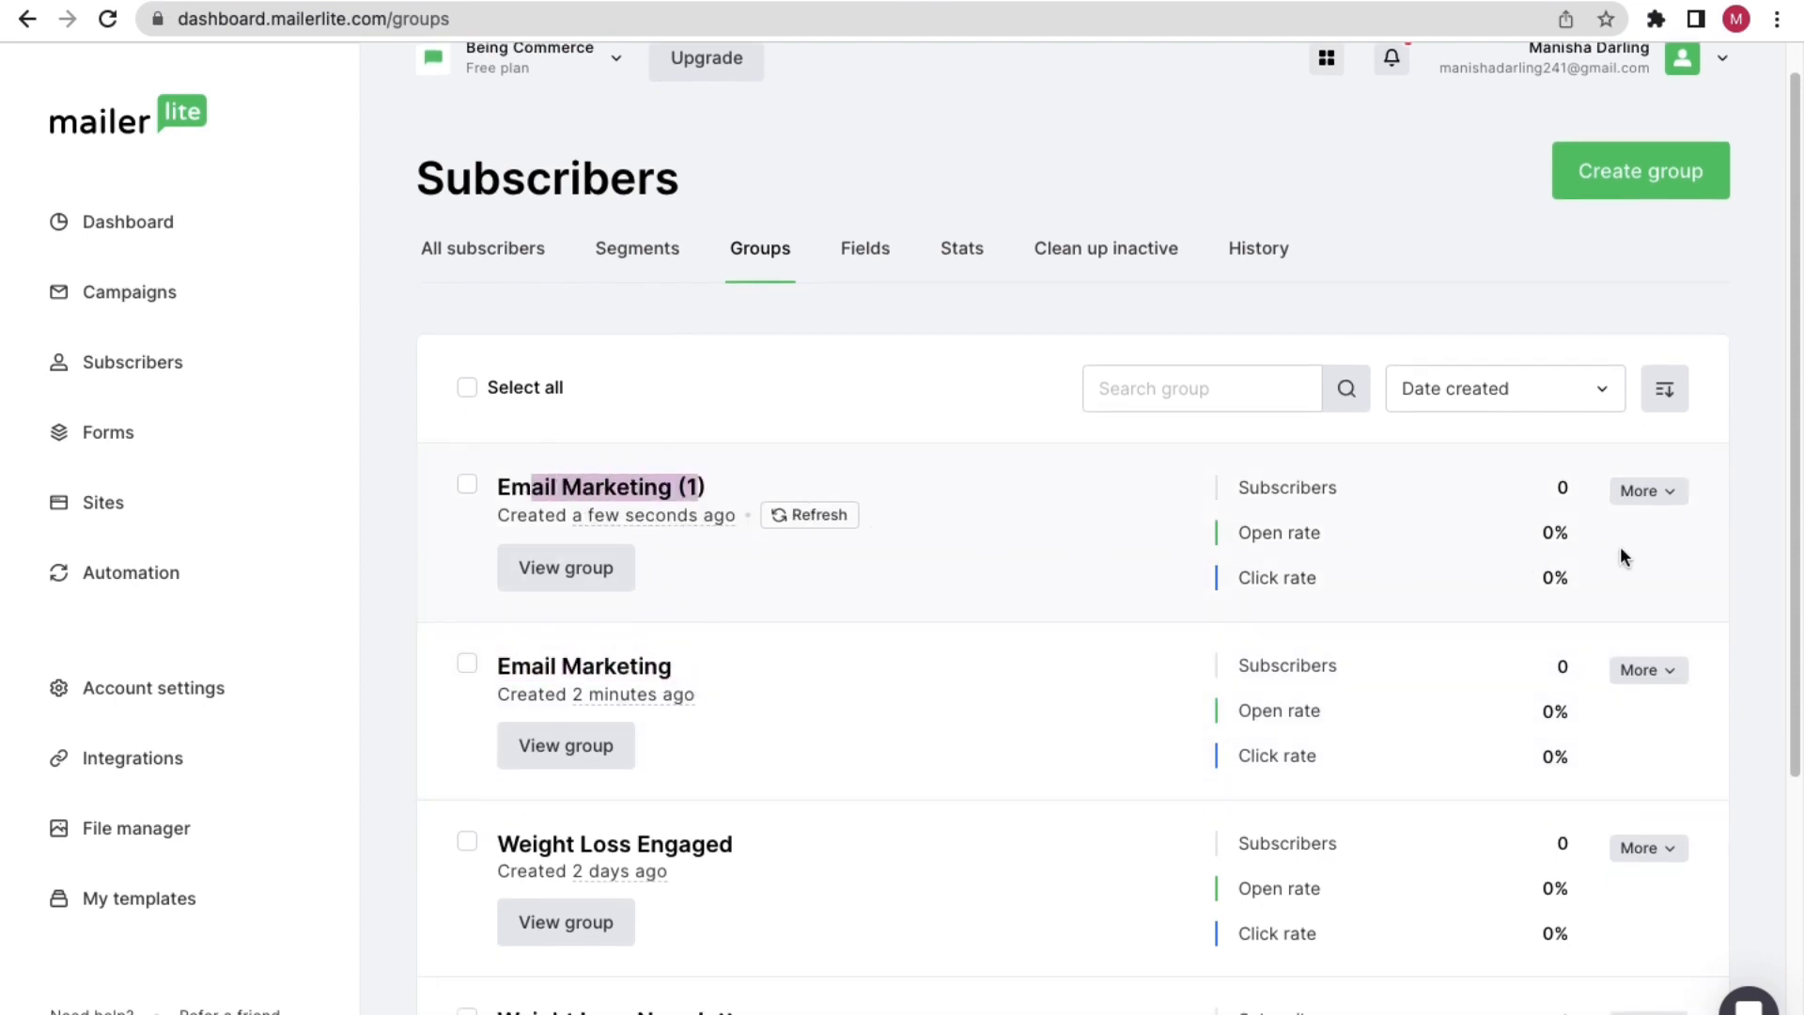
click(1659, 498)
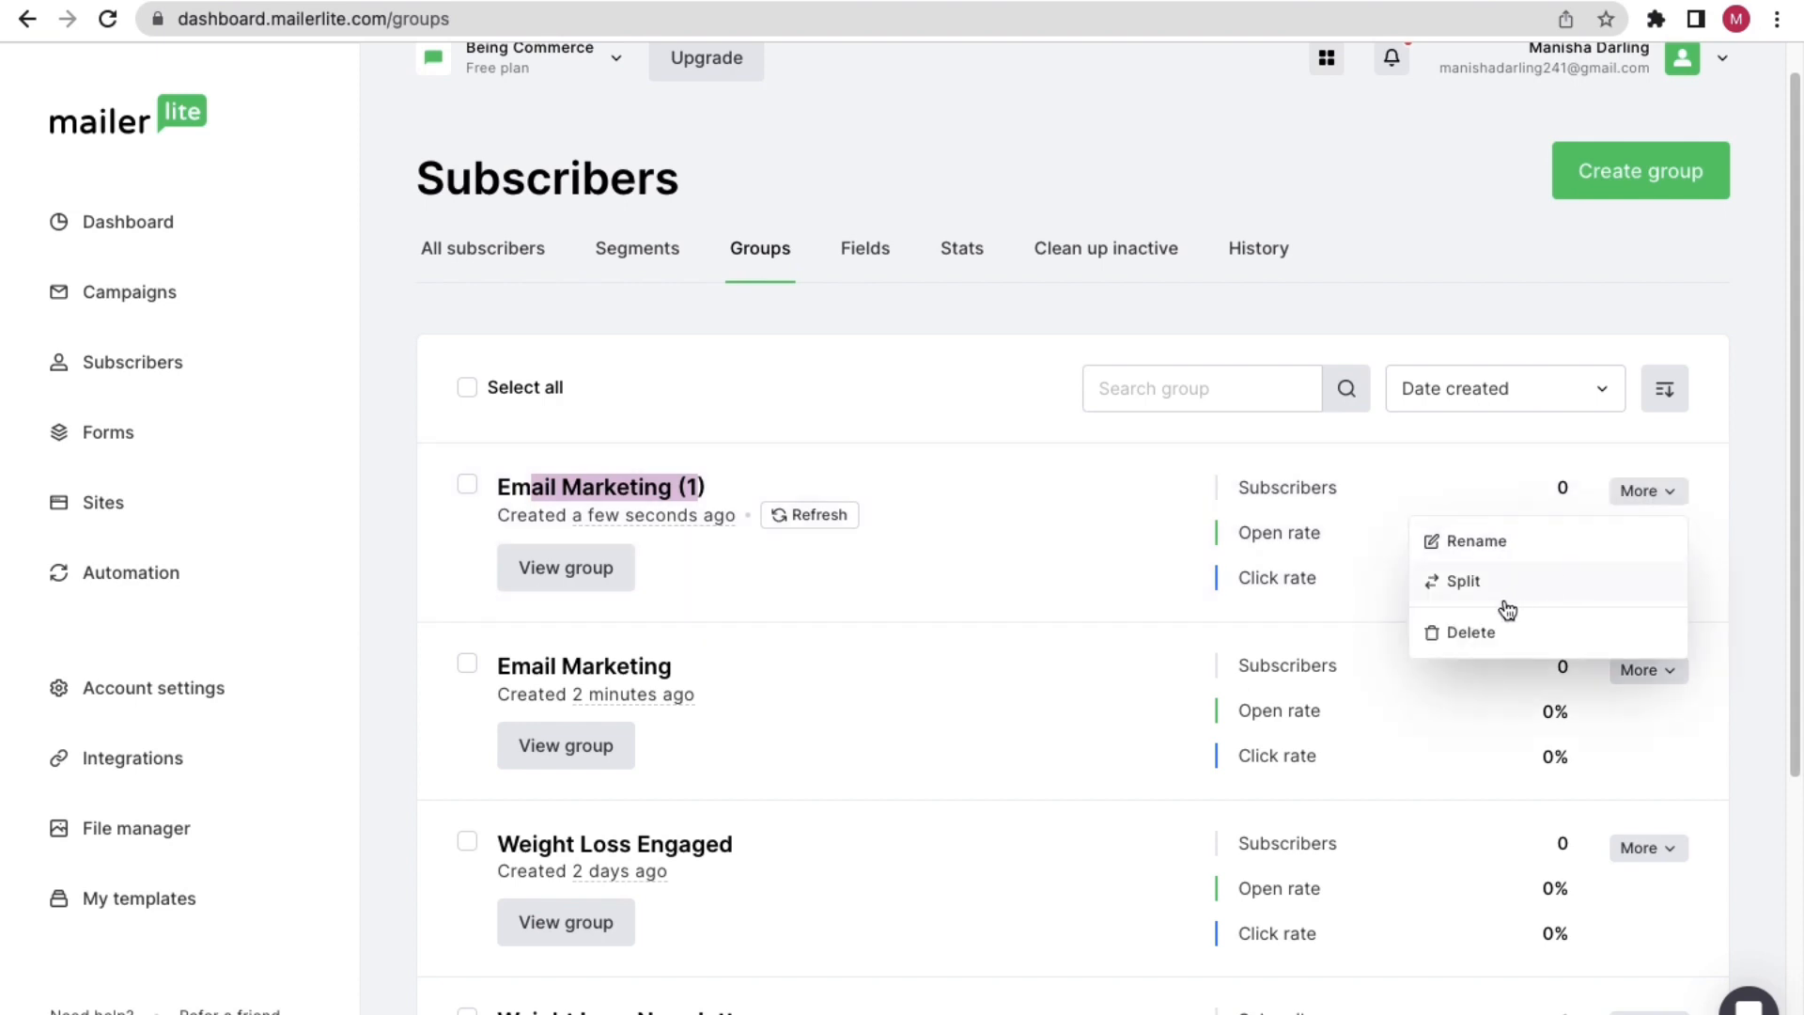
Step: Rename Email Marketing (1) to 'Email Marketing Customers' and save
click(1514, 548)
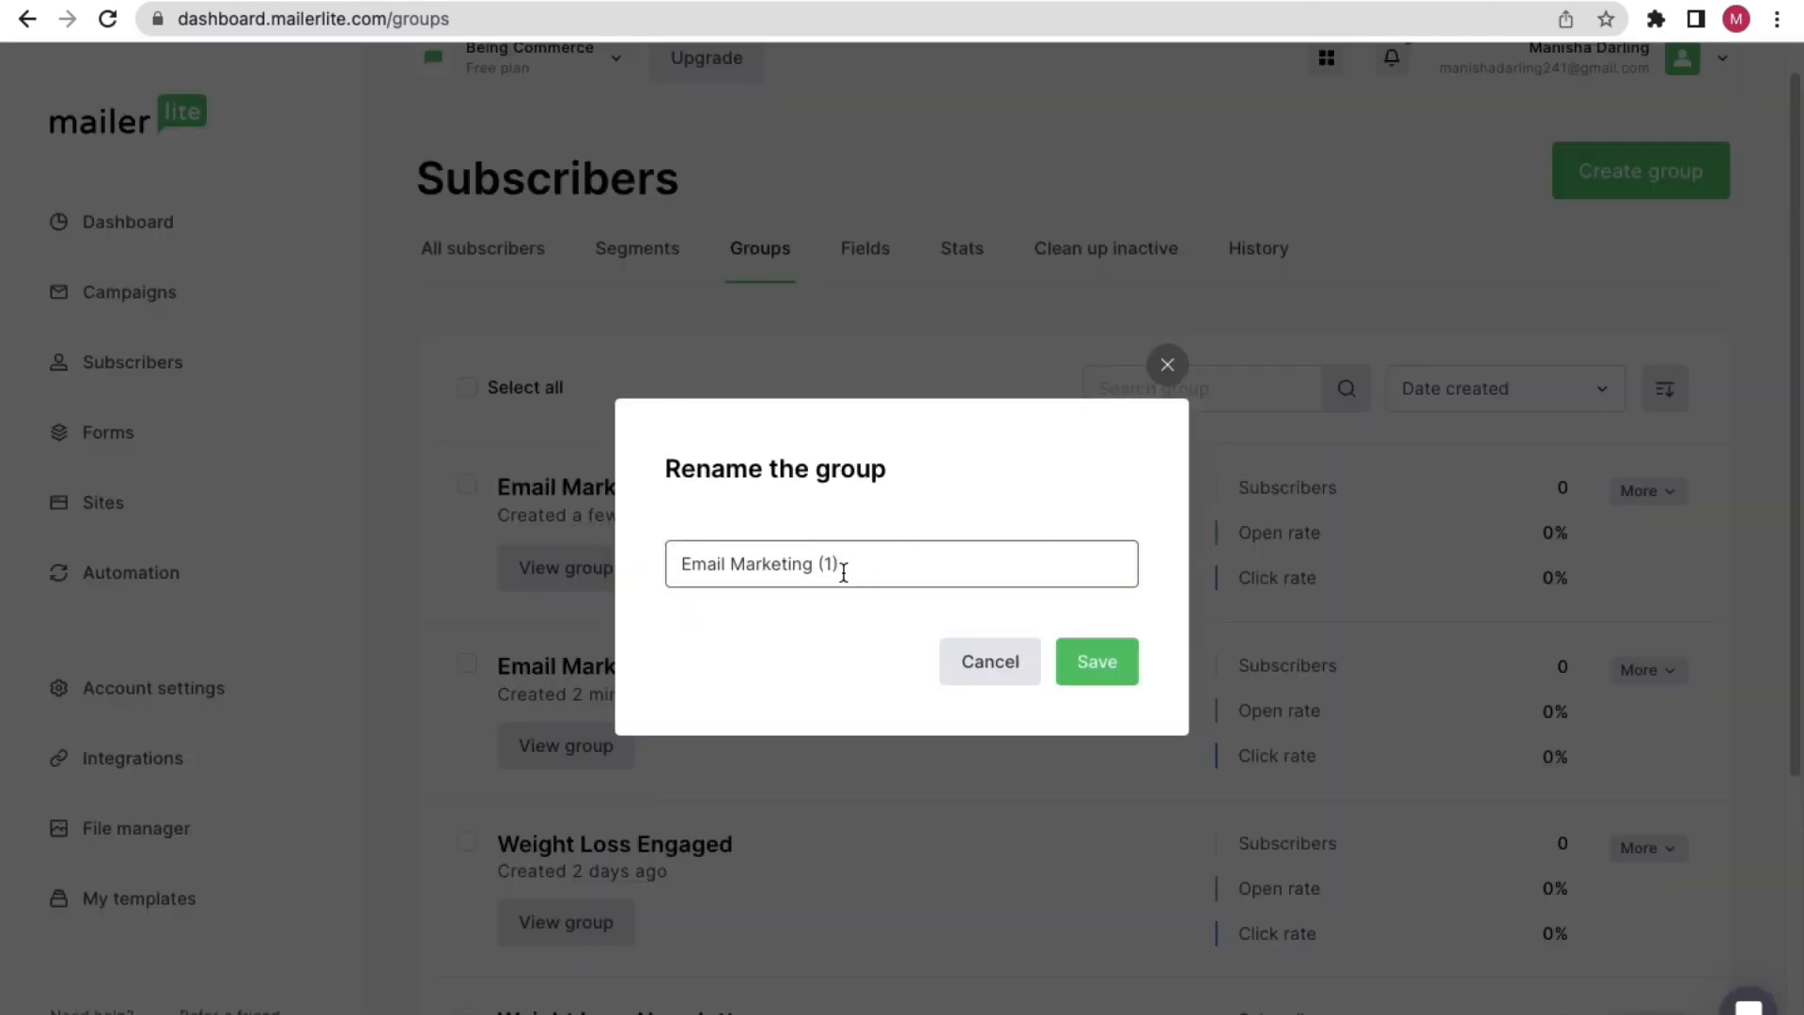
key(BackSpace)
key(BackSpace)
key(BackSpace)
key(BackSpace)
text(Custoom)
key(BackSpace)
key(BackSpace)
text(mers)
click(1090, 665)
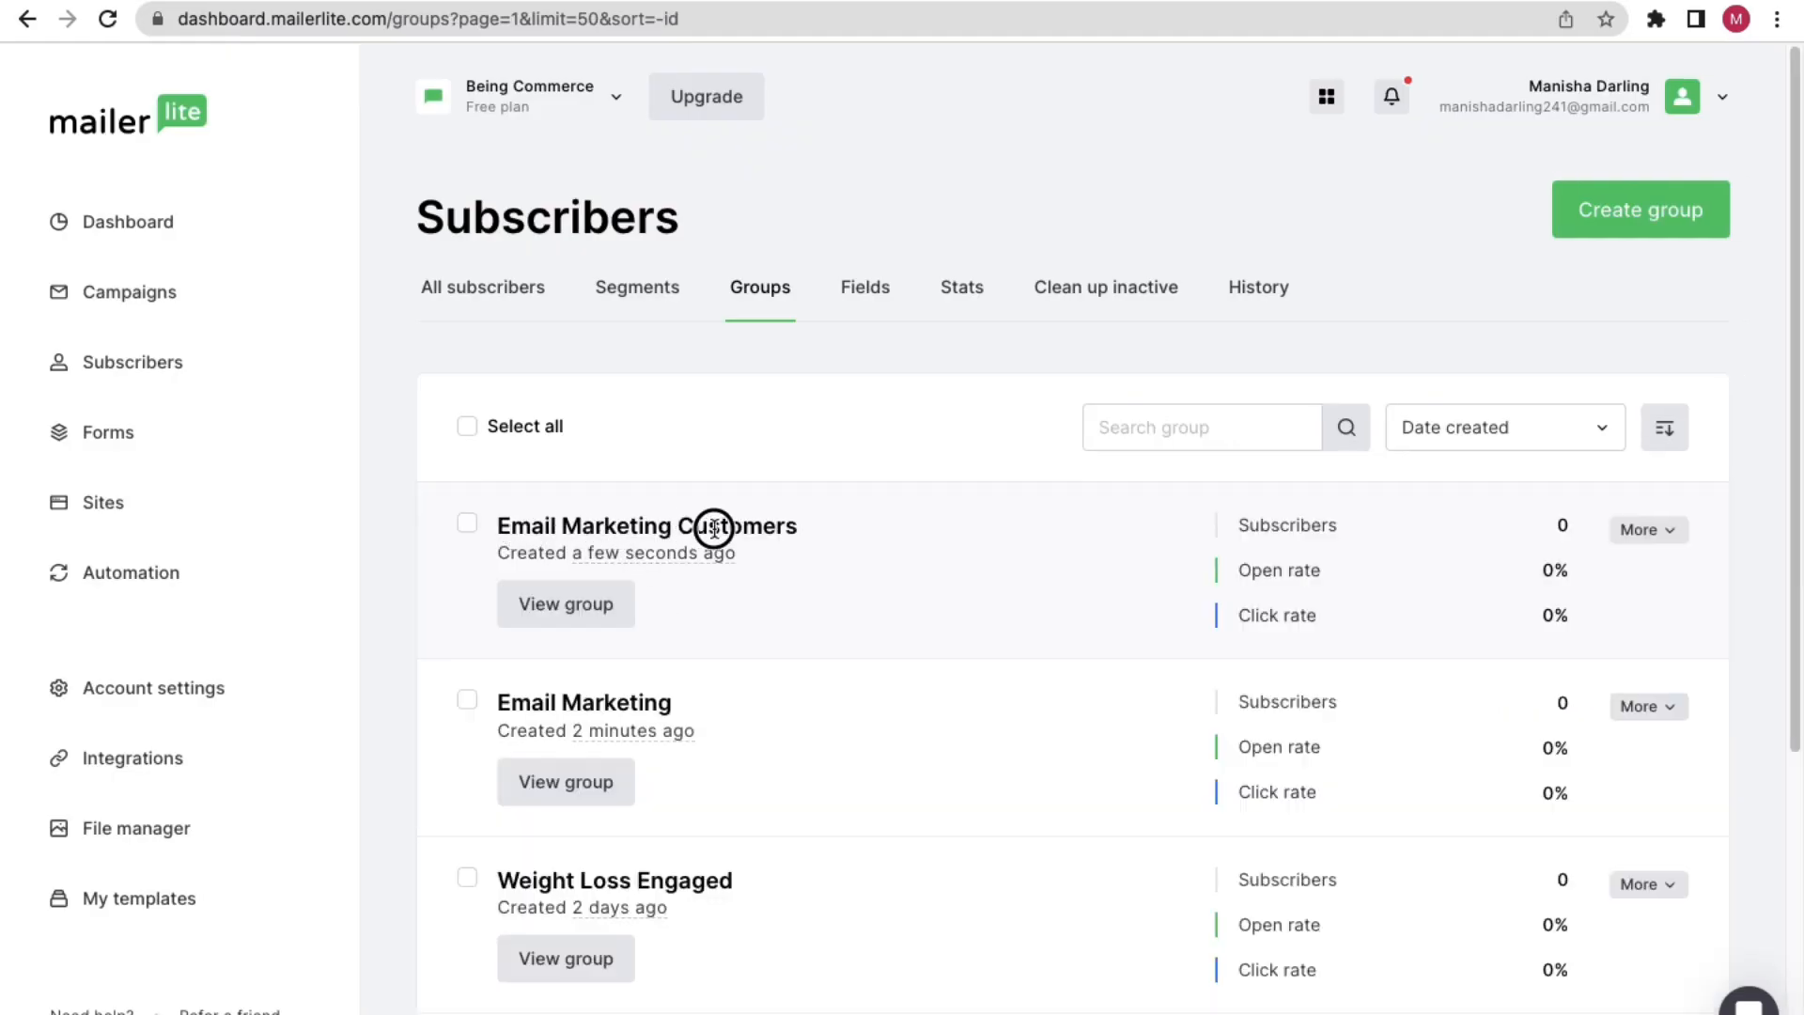
Step: Highlight the Email Marketing Customers title and the original Email Marketing title in the list
drag(799, 528, 567, 531)
drag(799, 529, 673, 545)
scroll(686, 629, down, 1)
click(673, 675)
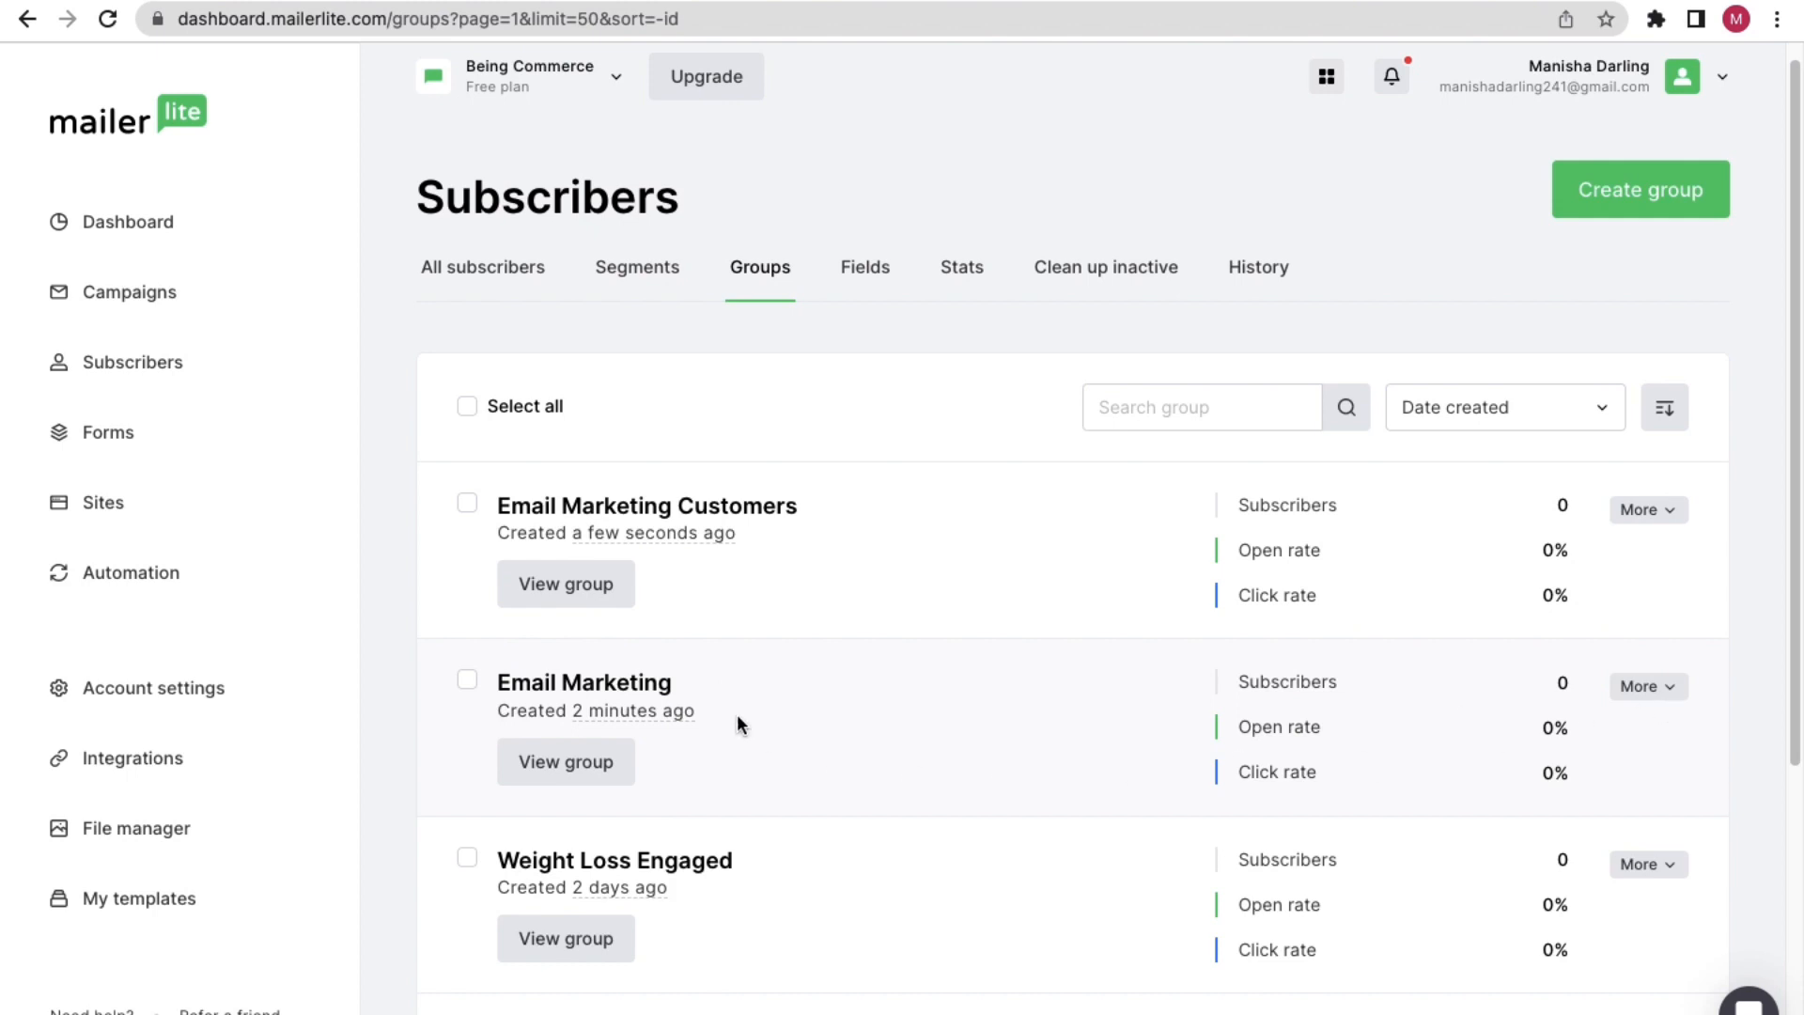
drag(673, 684, 532, 685)
click(649, 685)
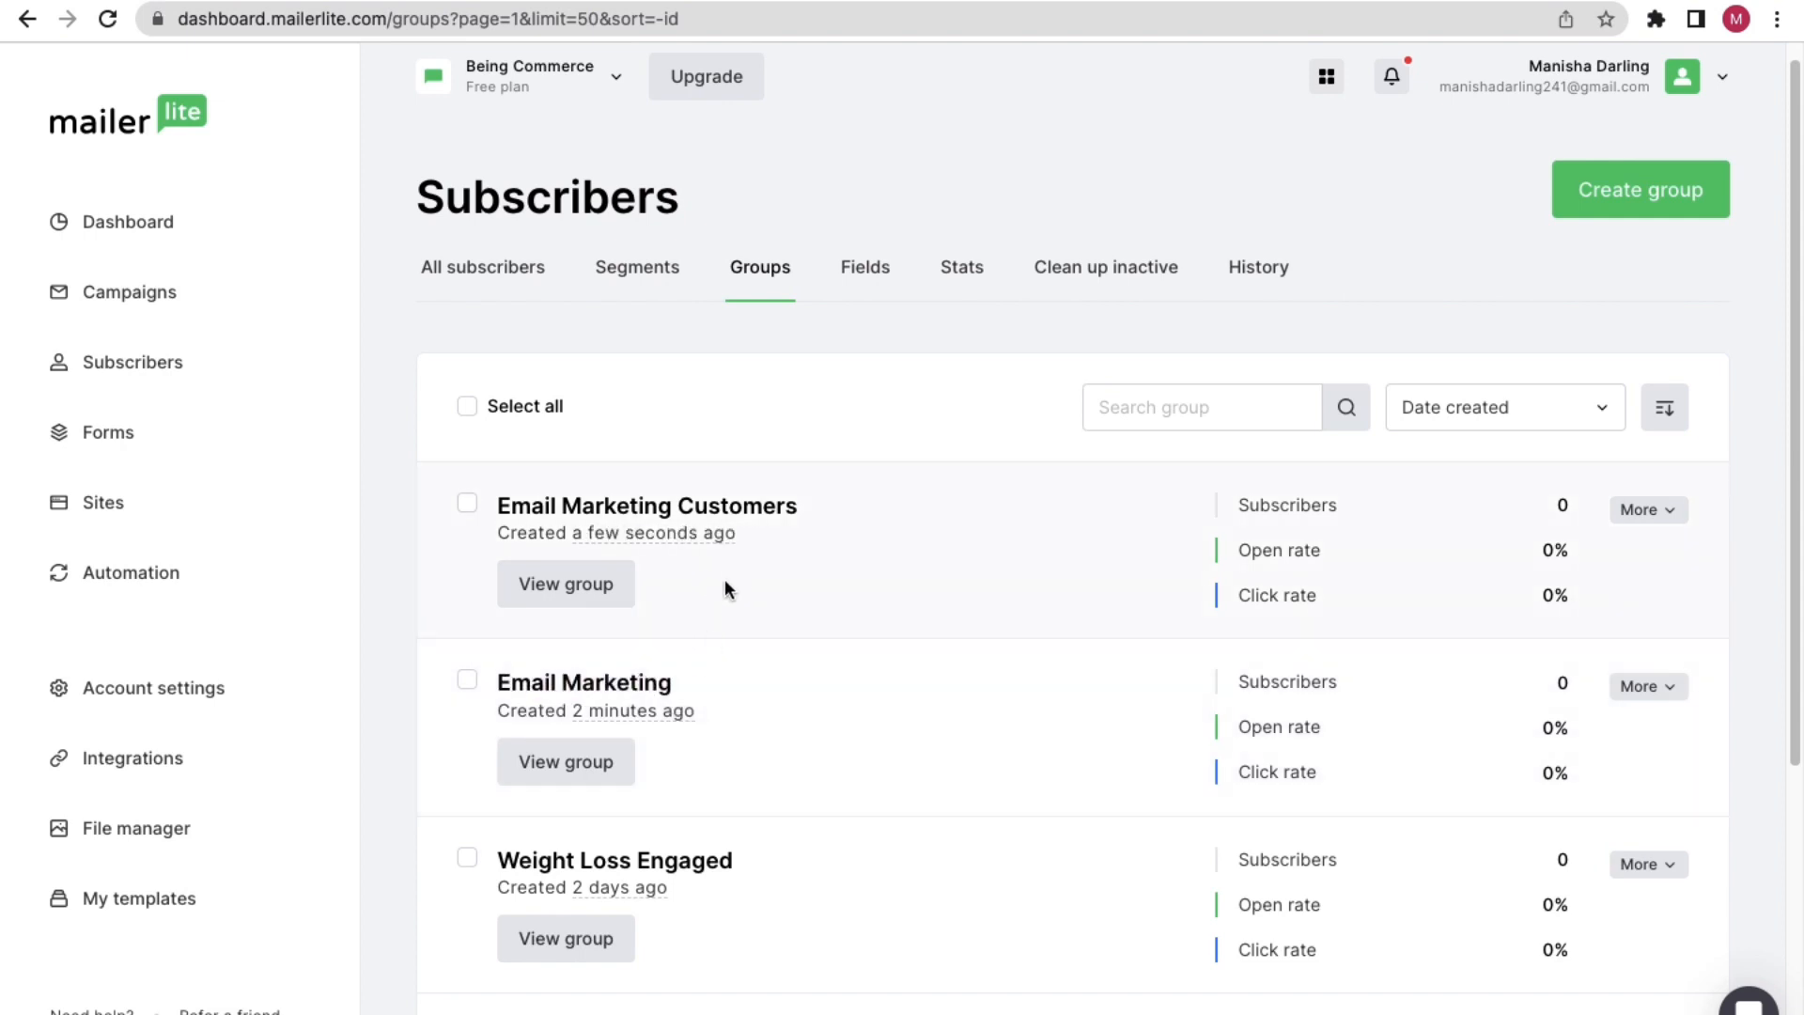
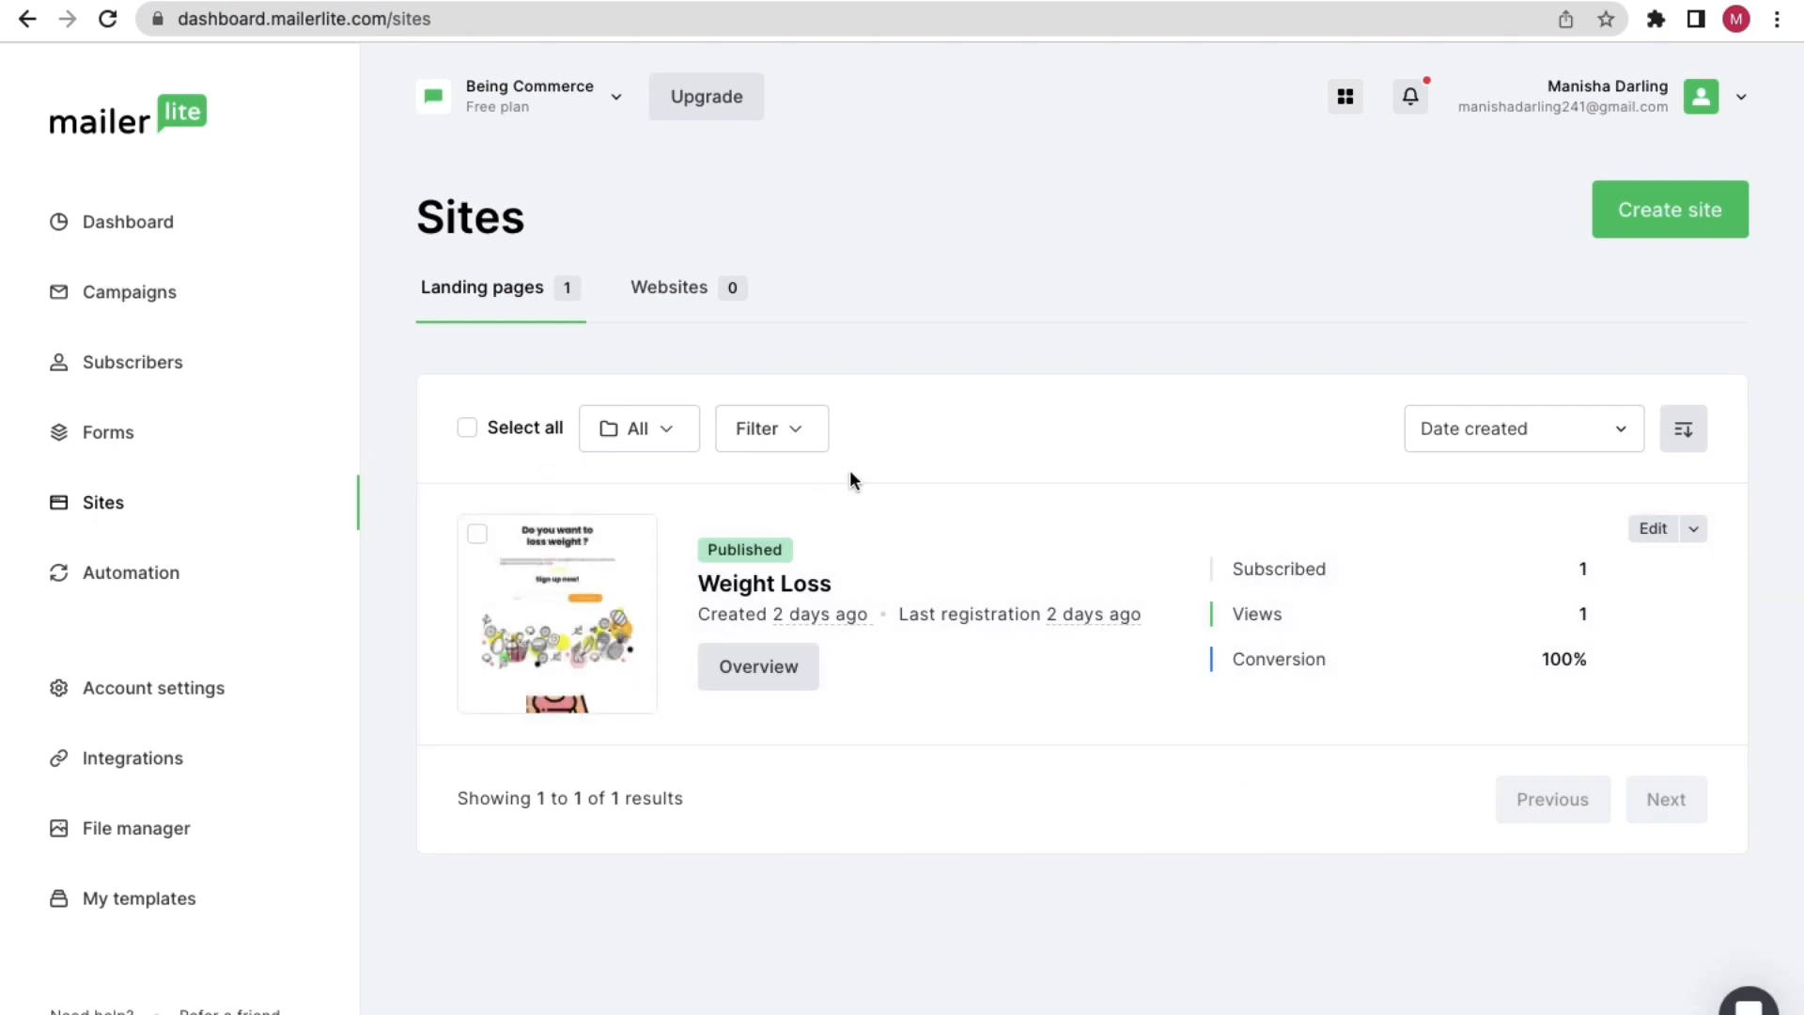
click(696, 308)
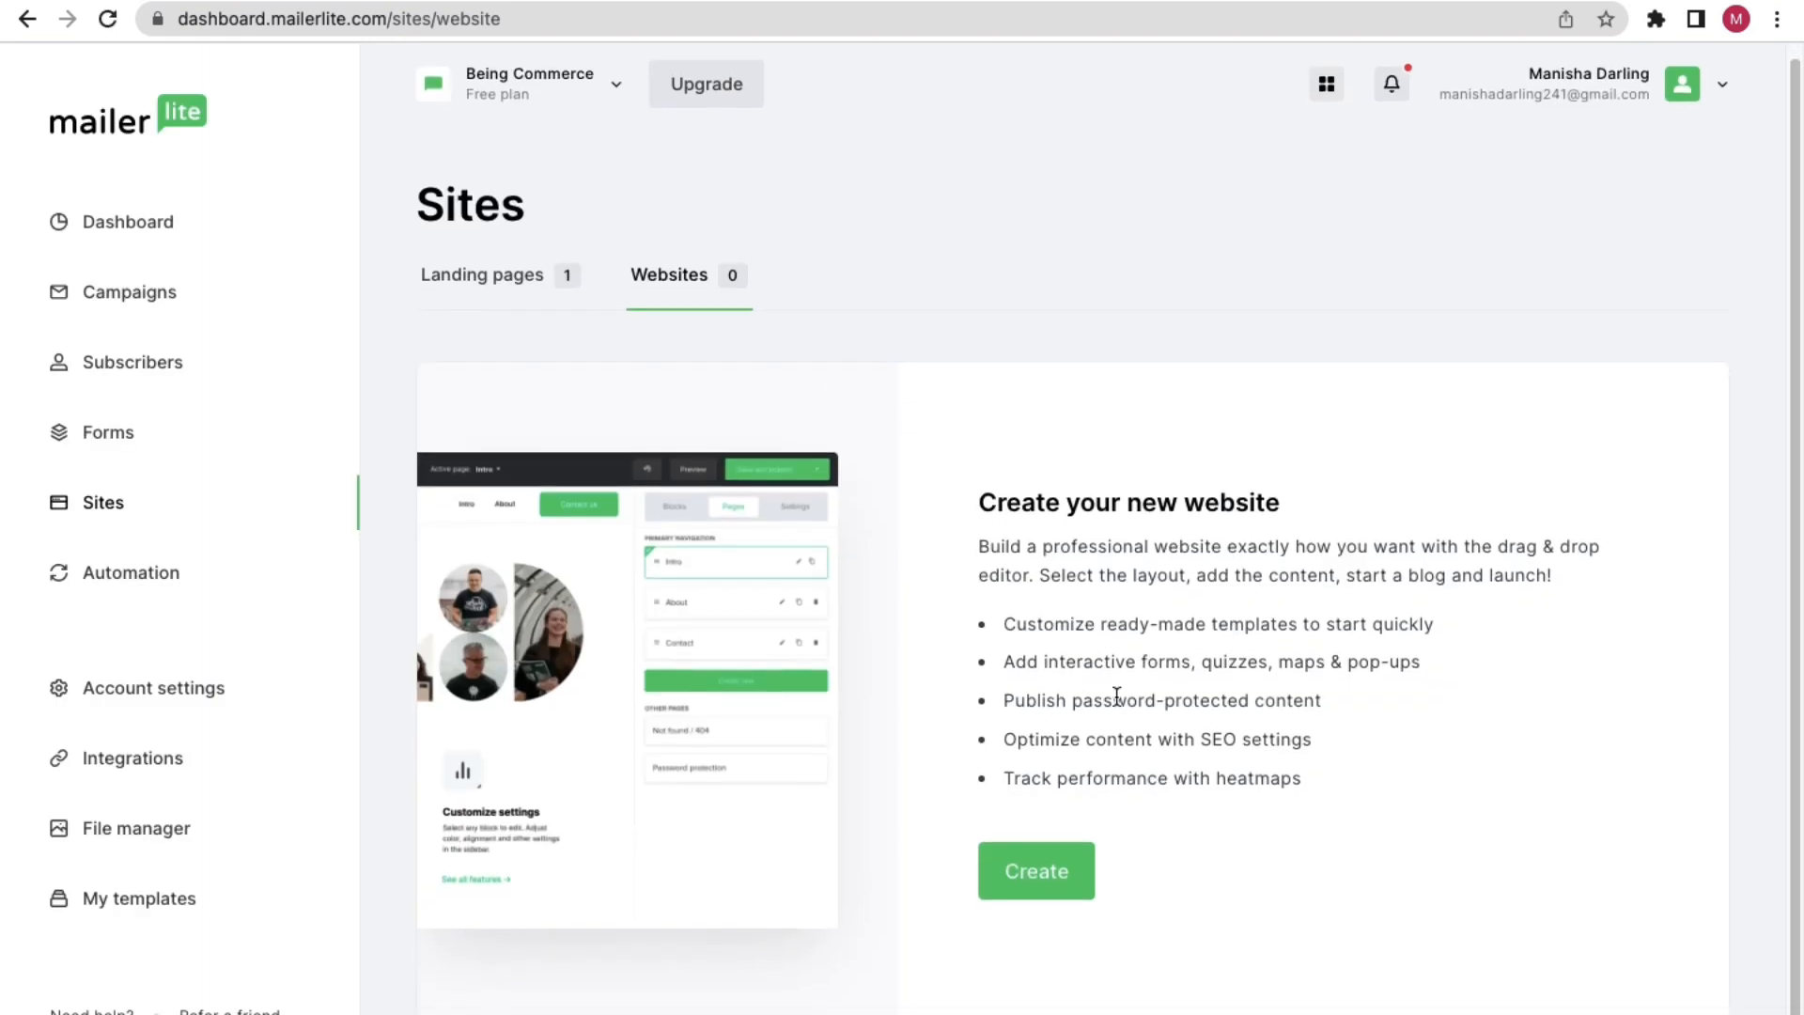
click(515, 279)
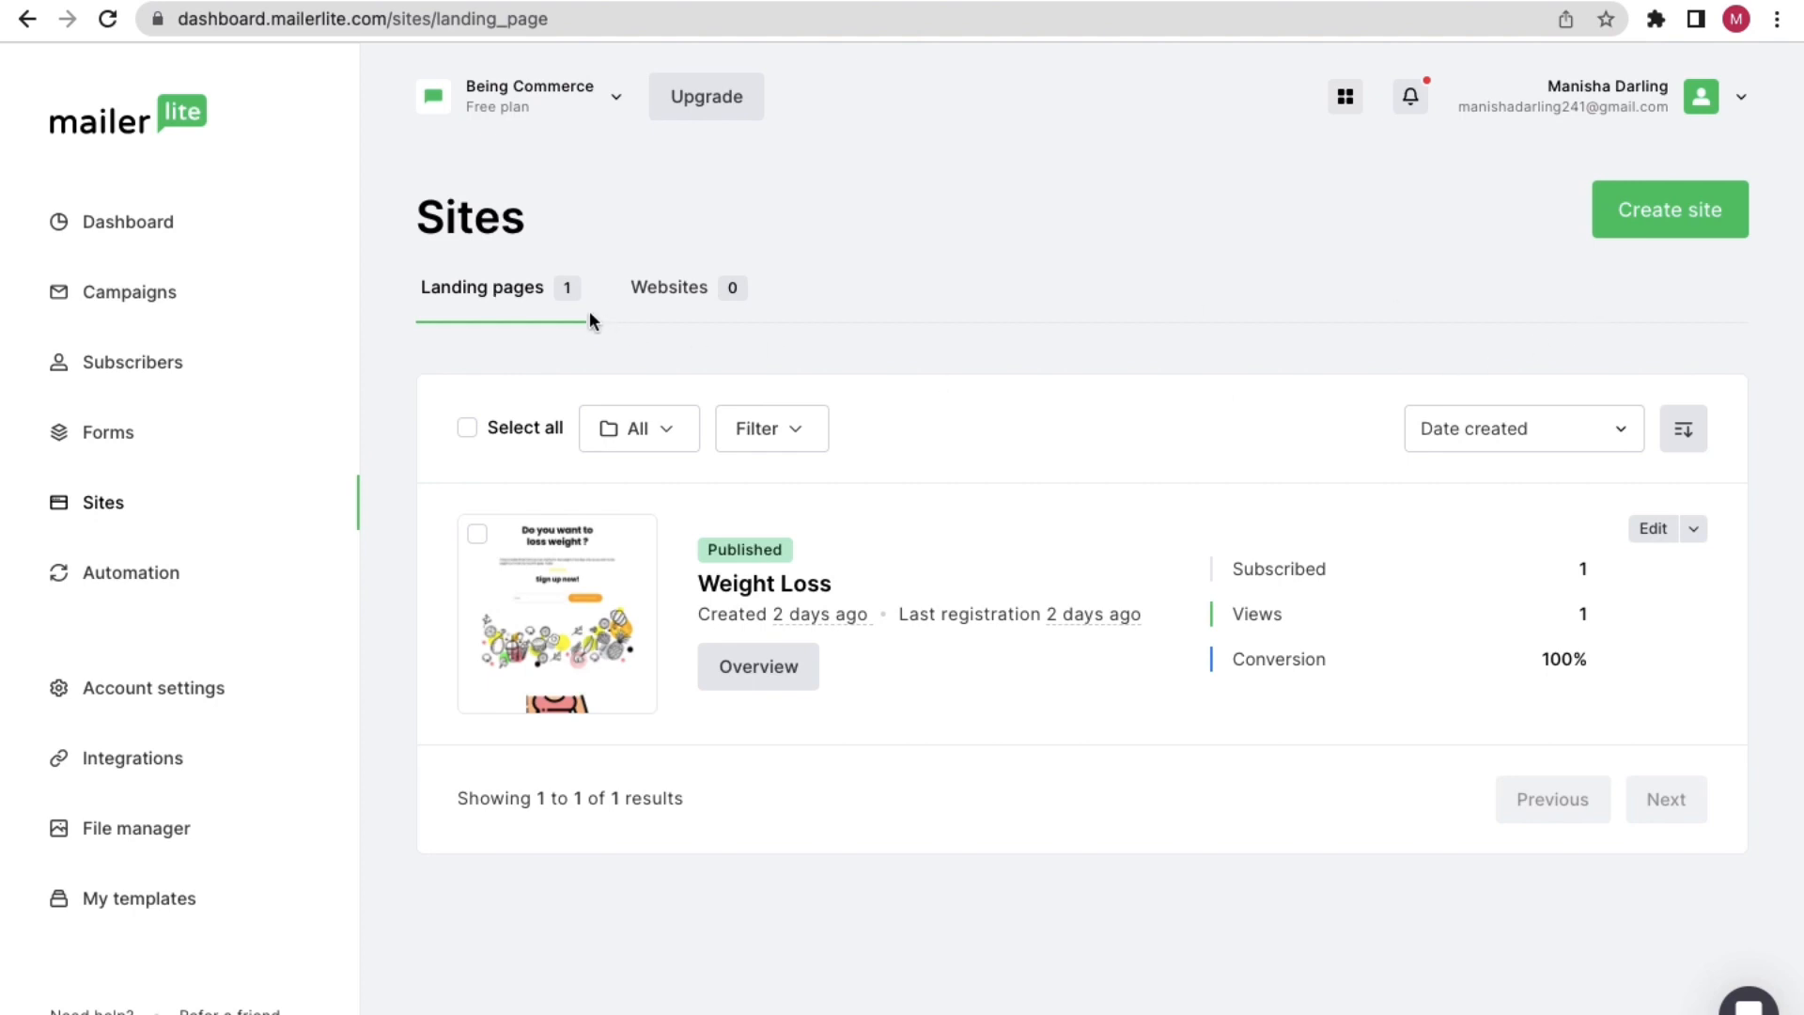
click(505, 288)
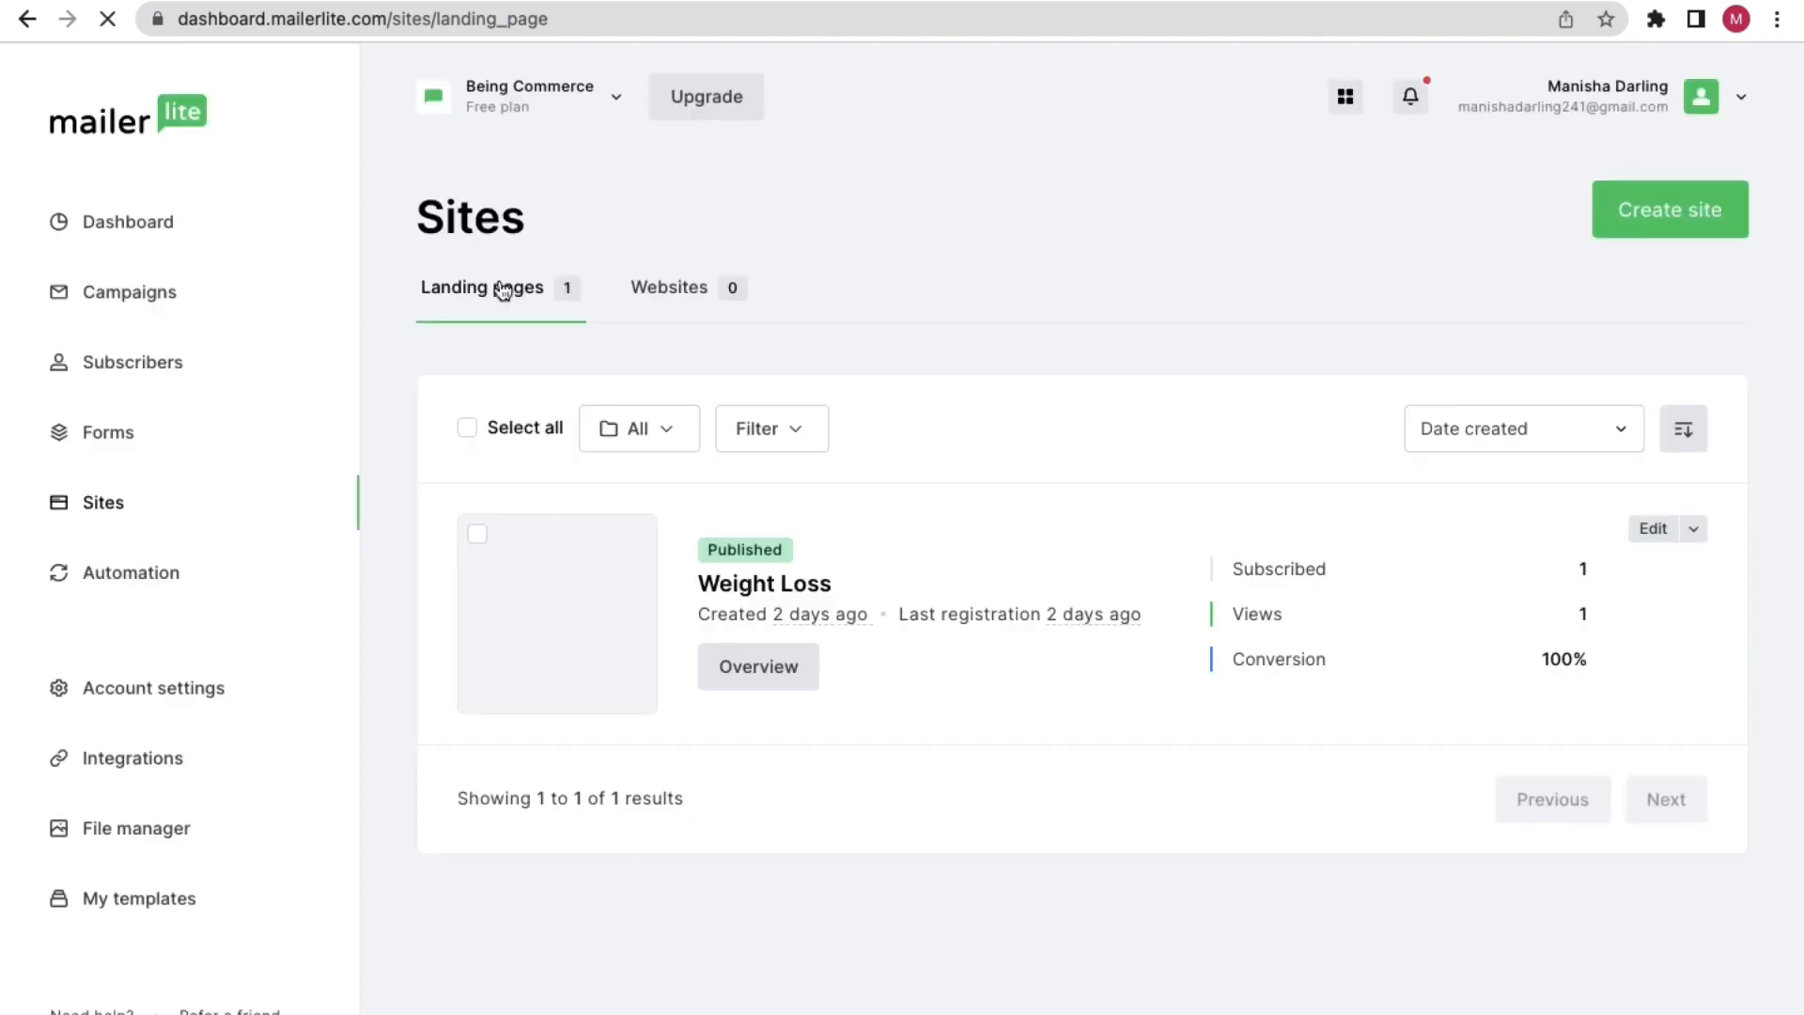
Step: Create a new Landing page site named 'Email Marketing Course' and save its details
click(1661, 227)
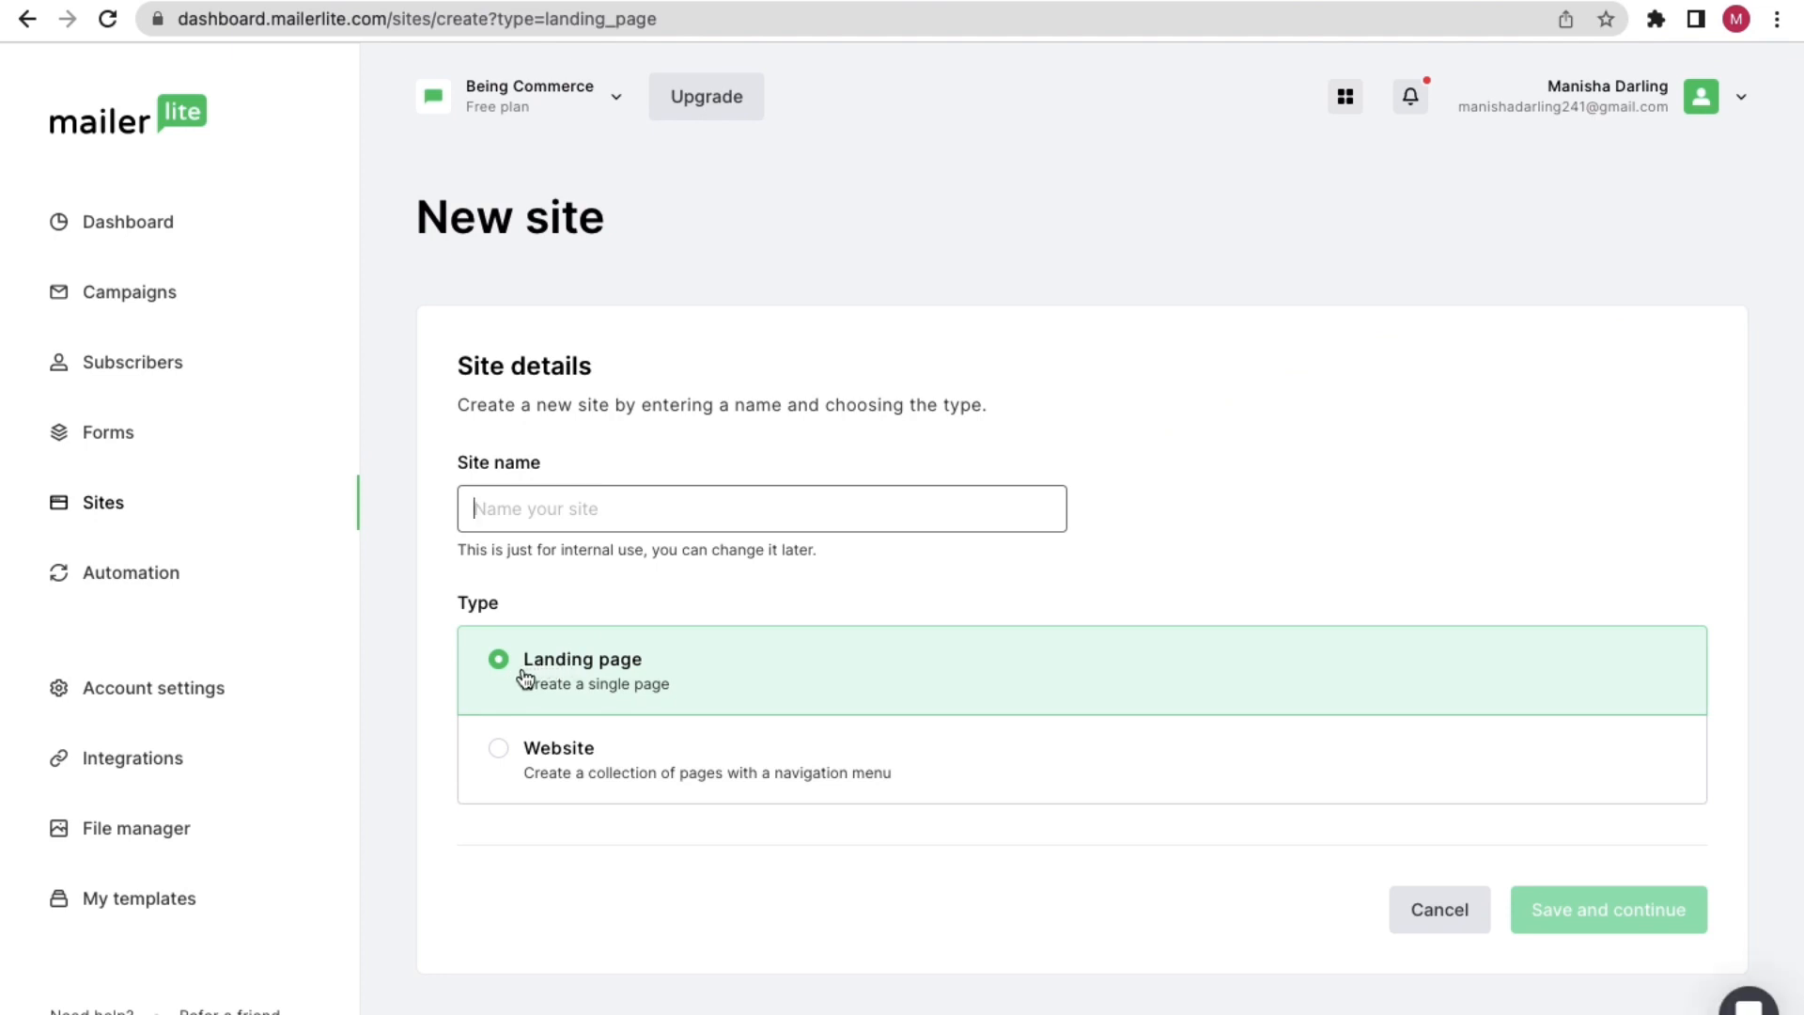
click(570, 749)
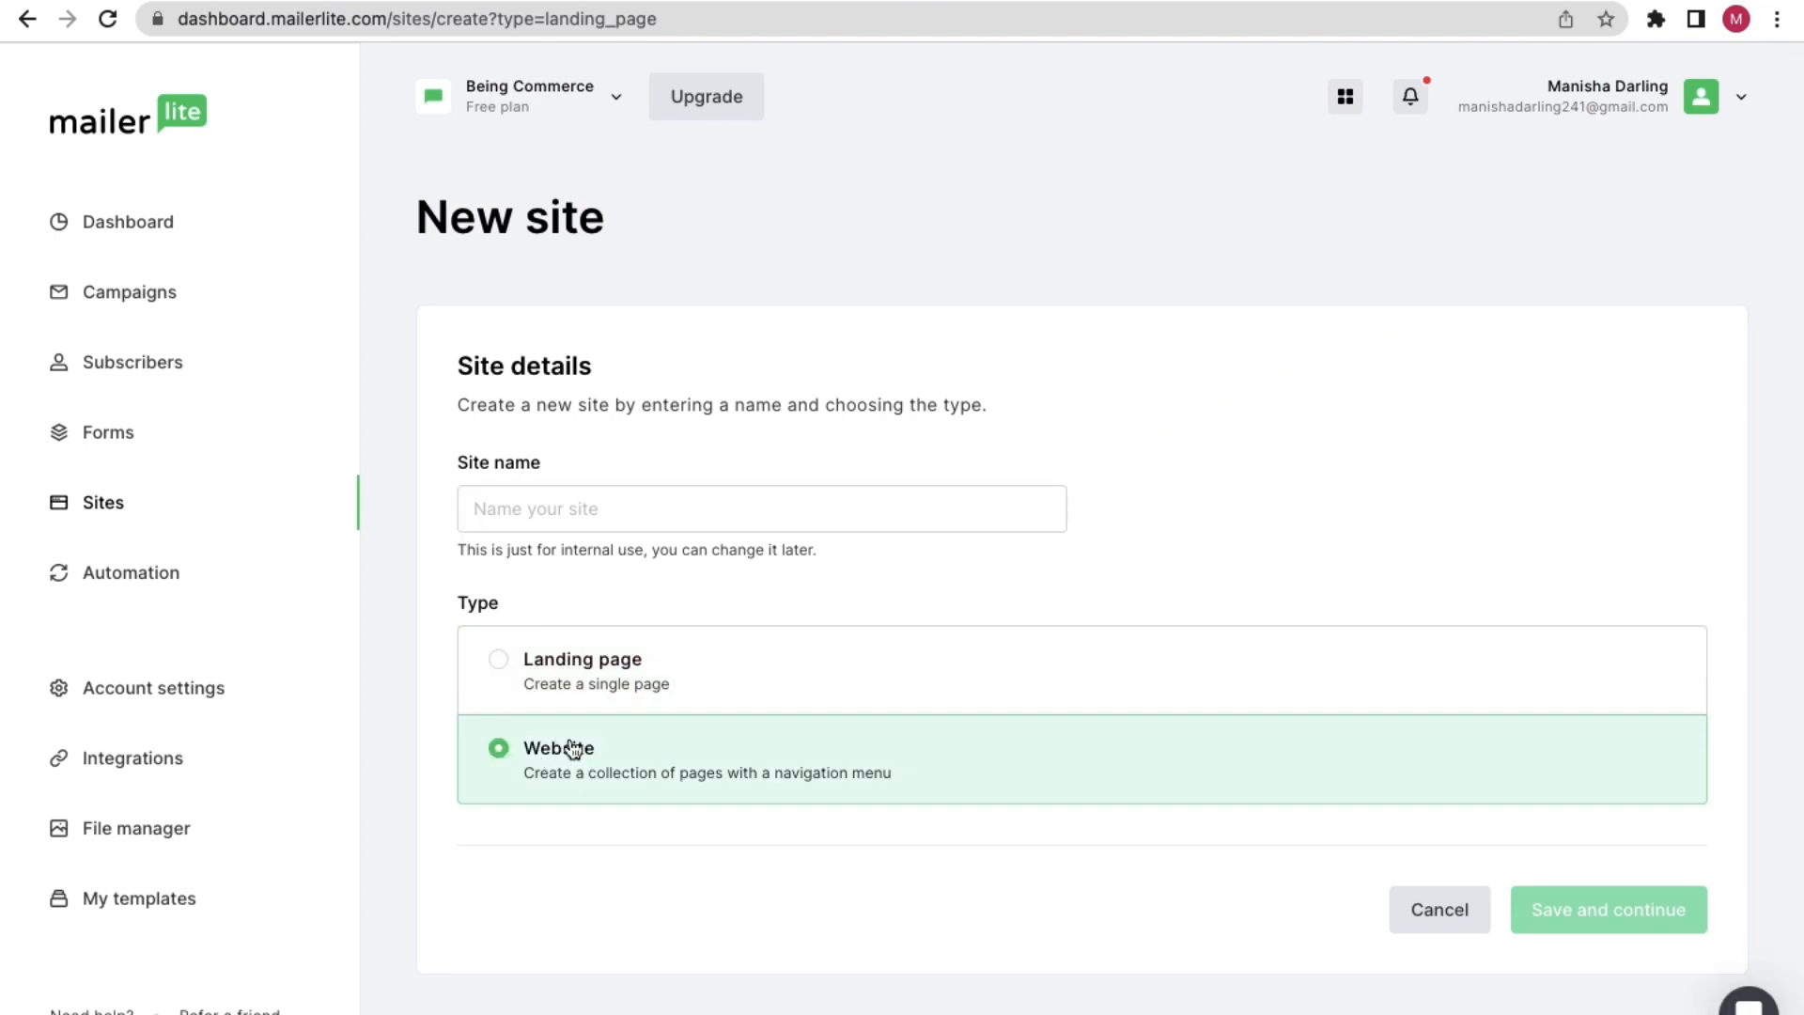
click(595, 693)
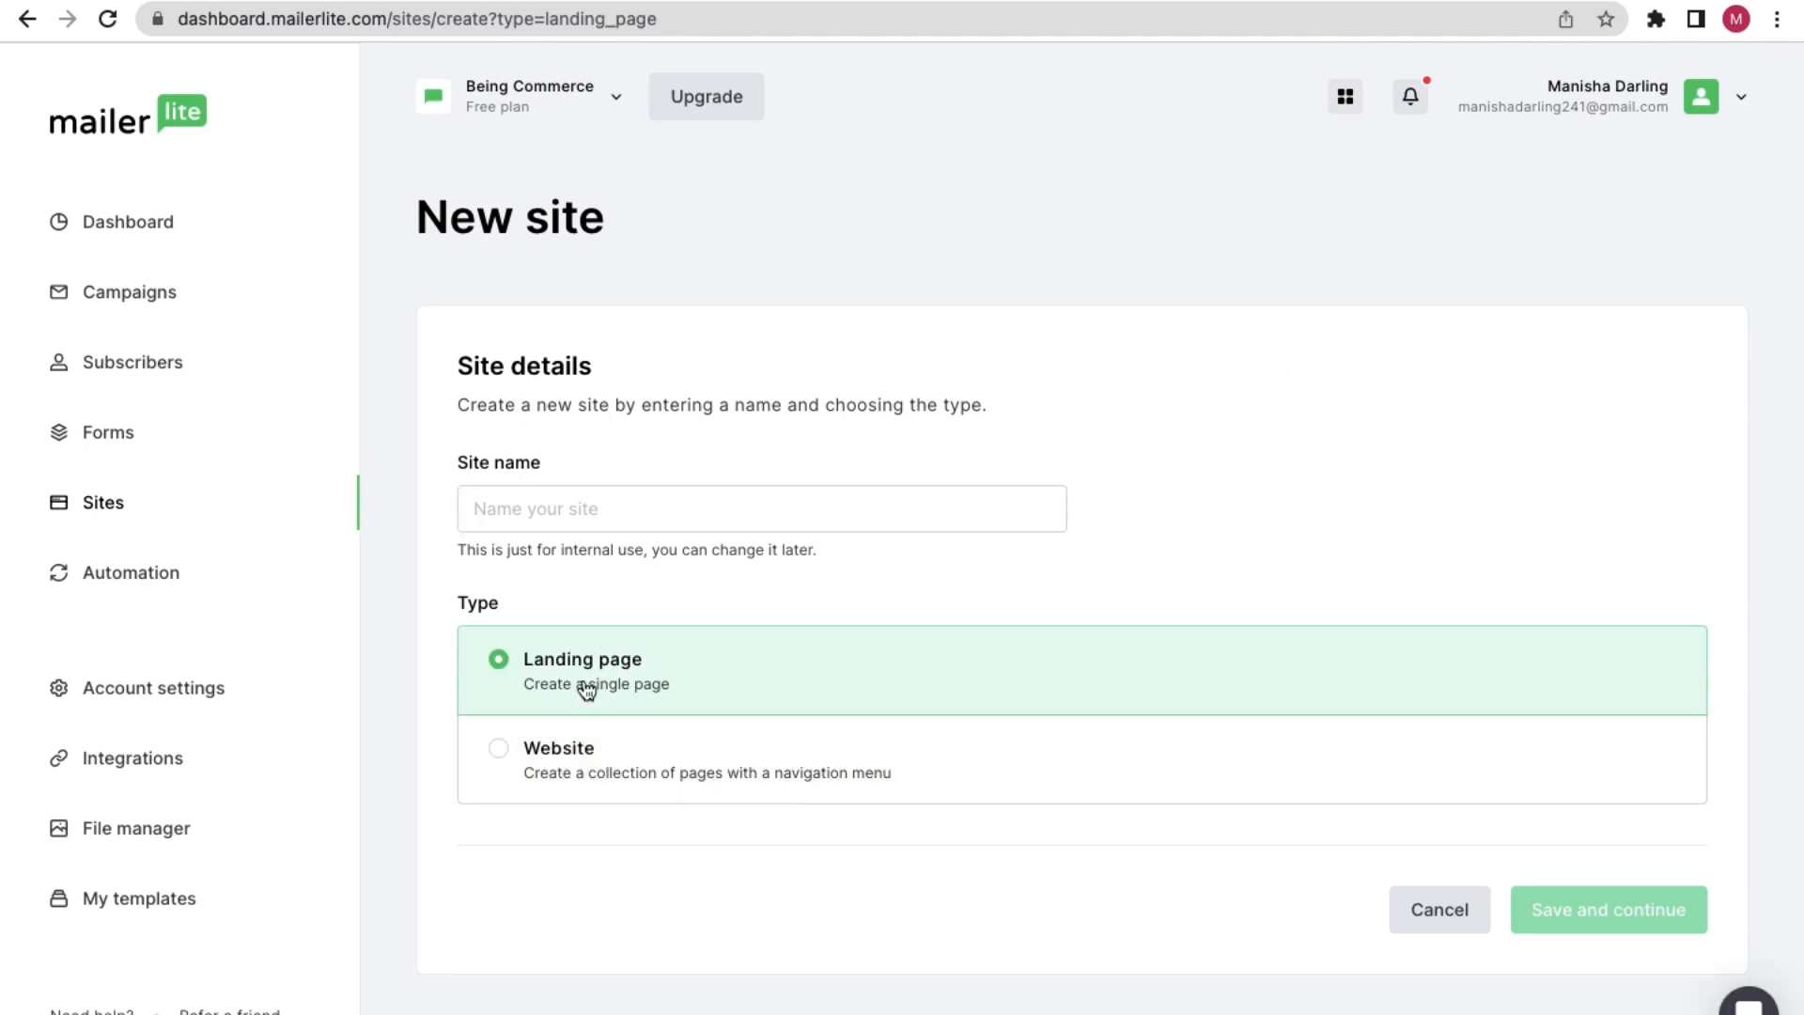
click(643, 517)
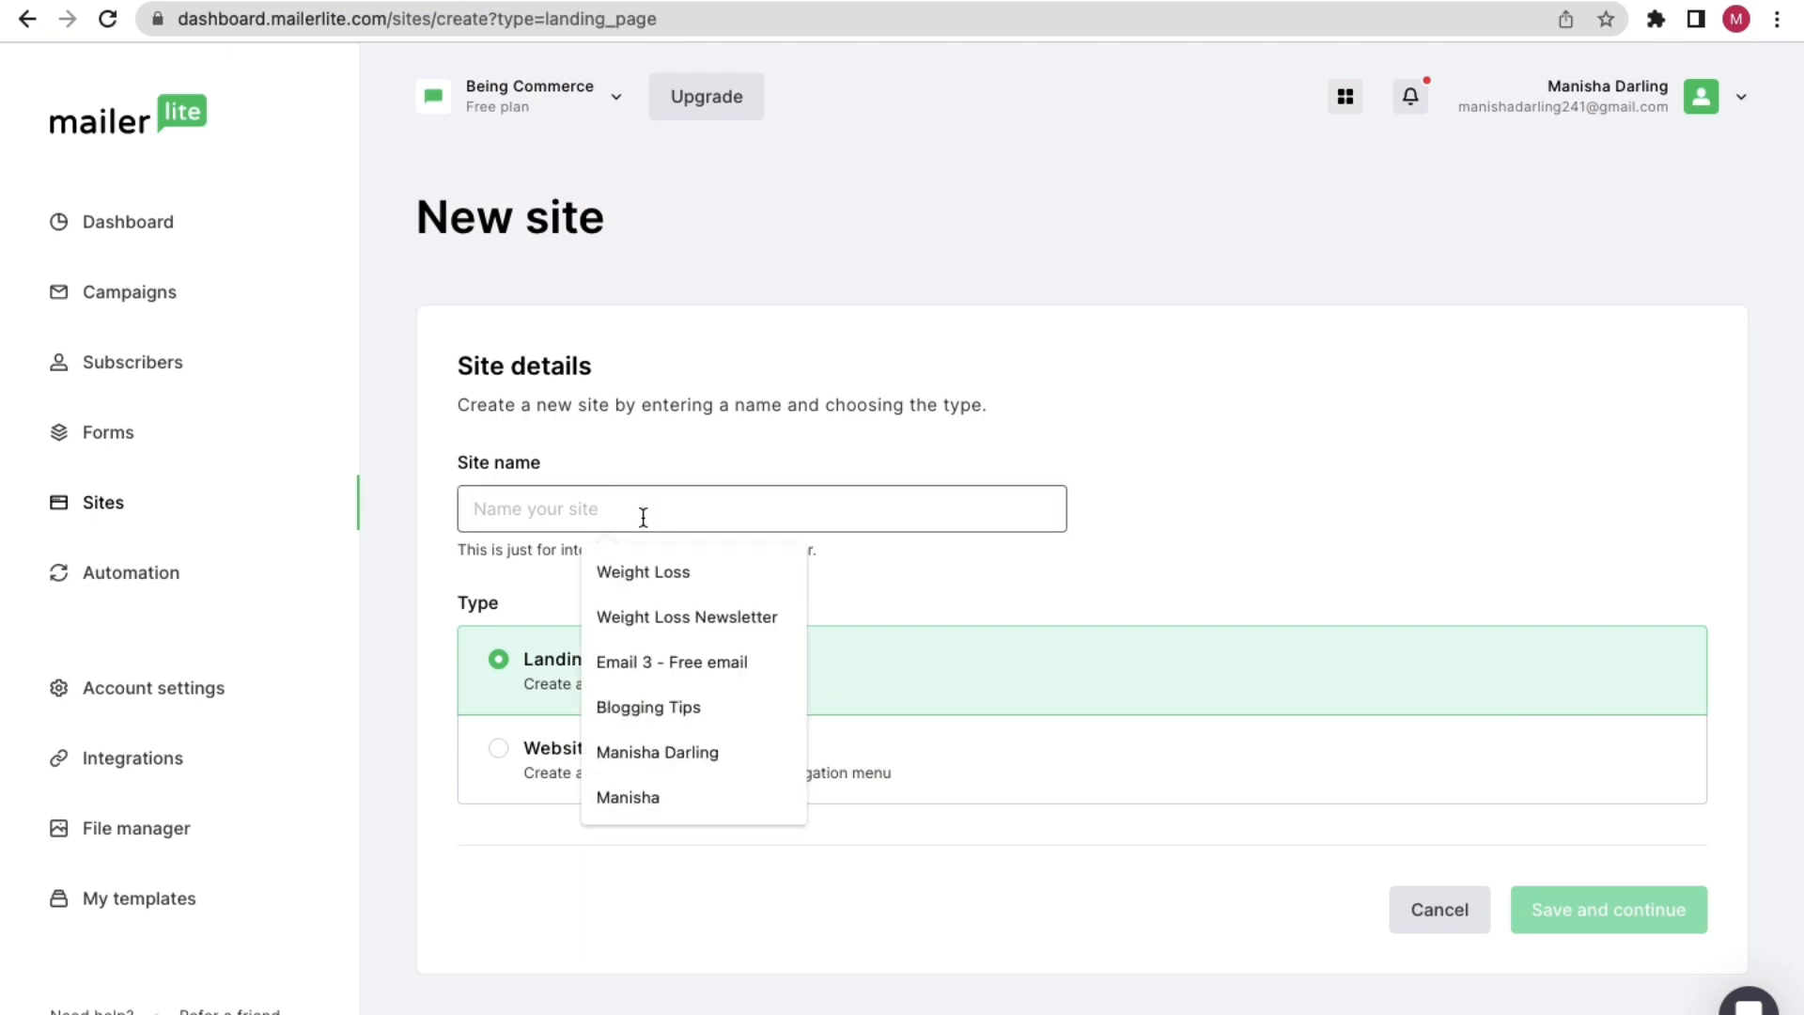
text(Email M)
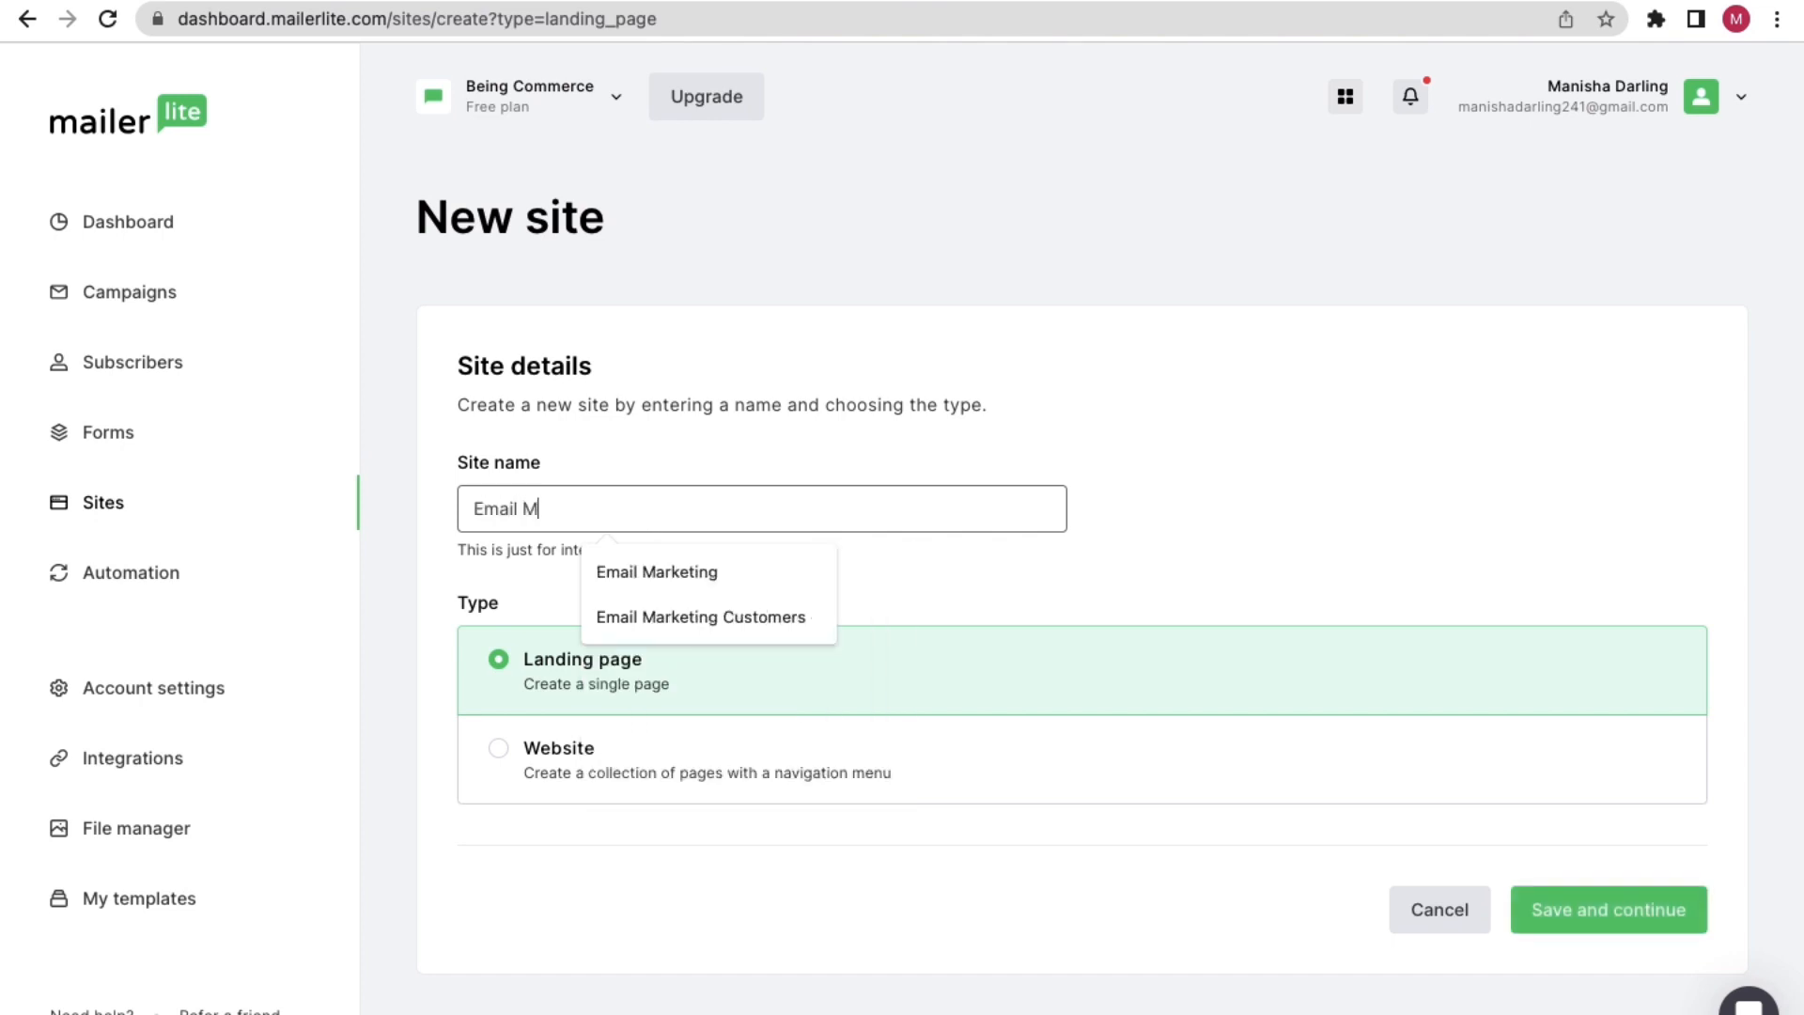
text(arketing Cour)
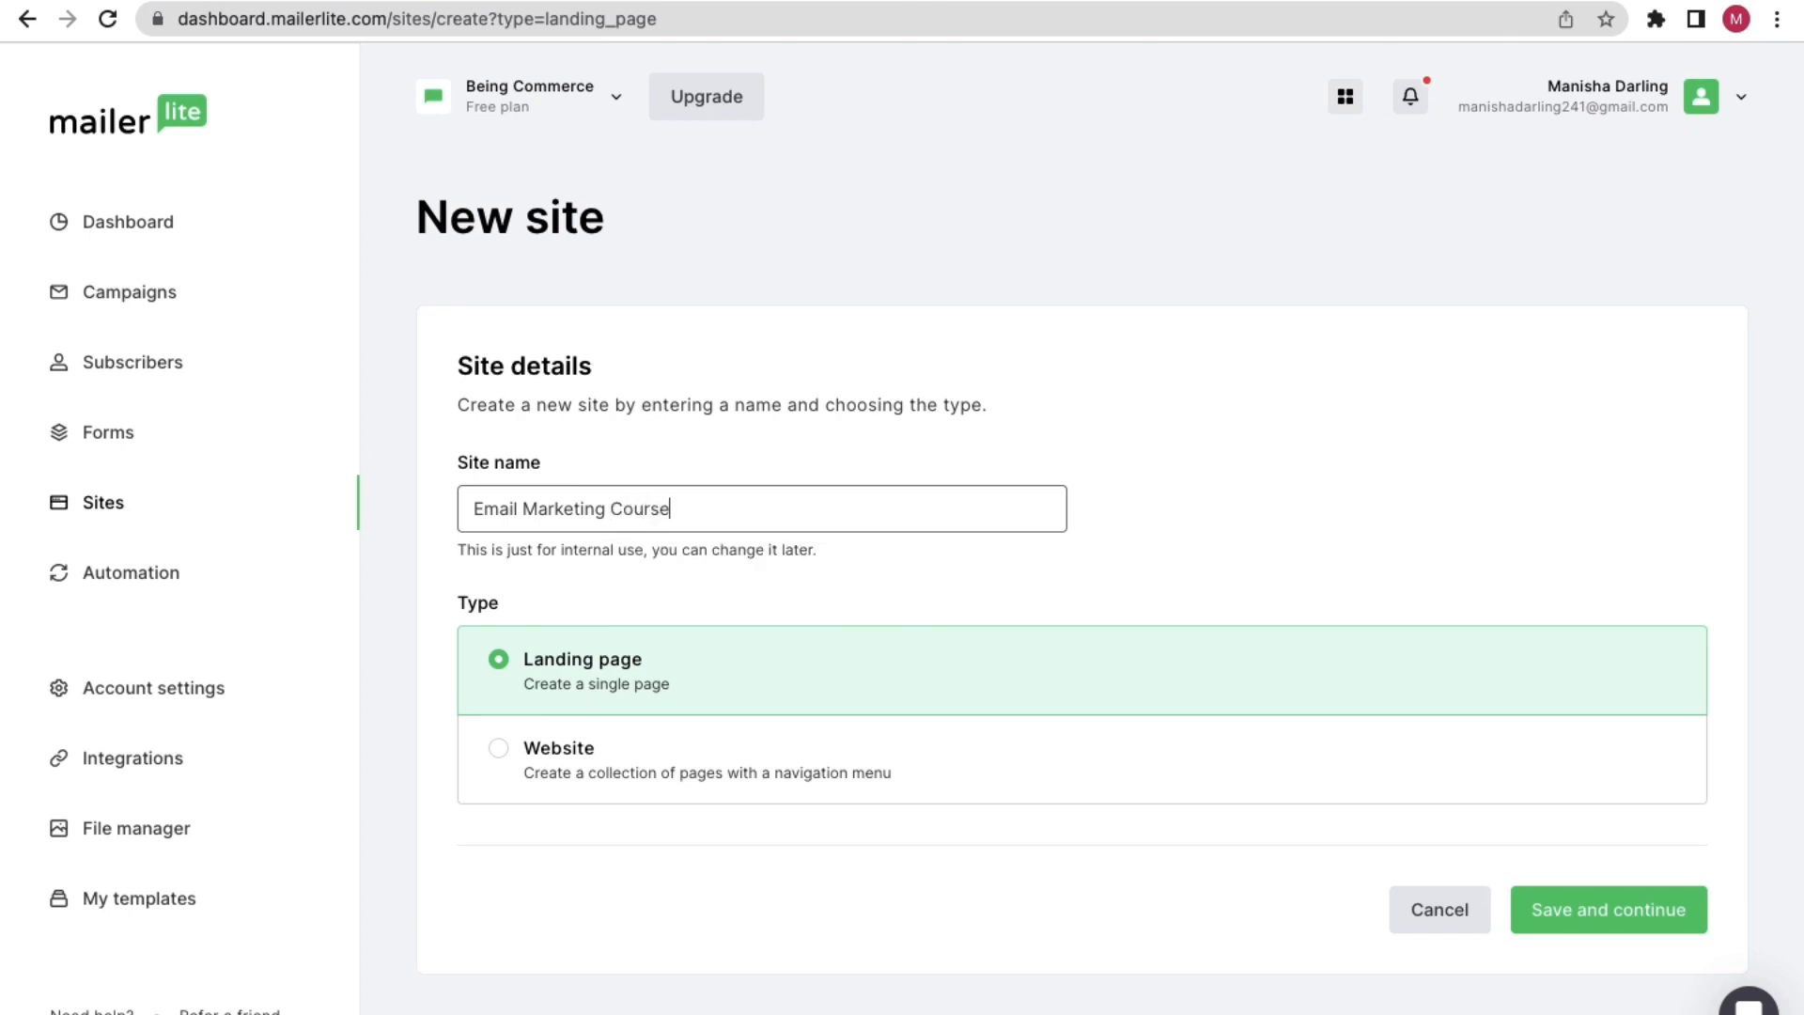
text(se)
click(732, 441)
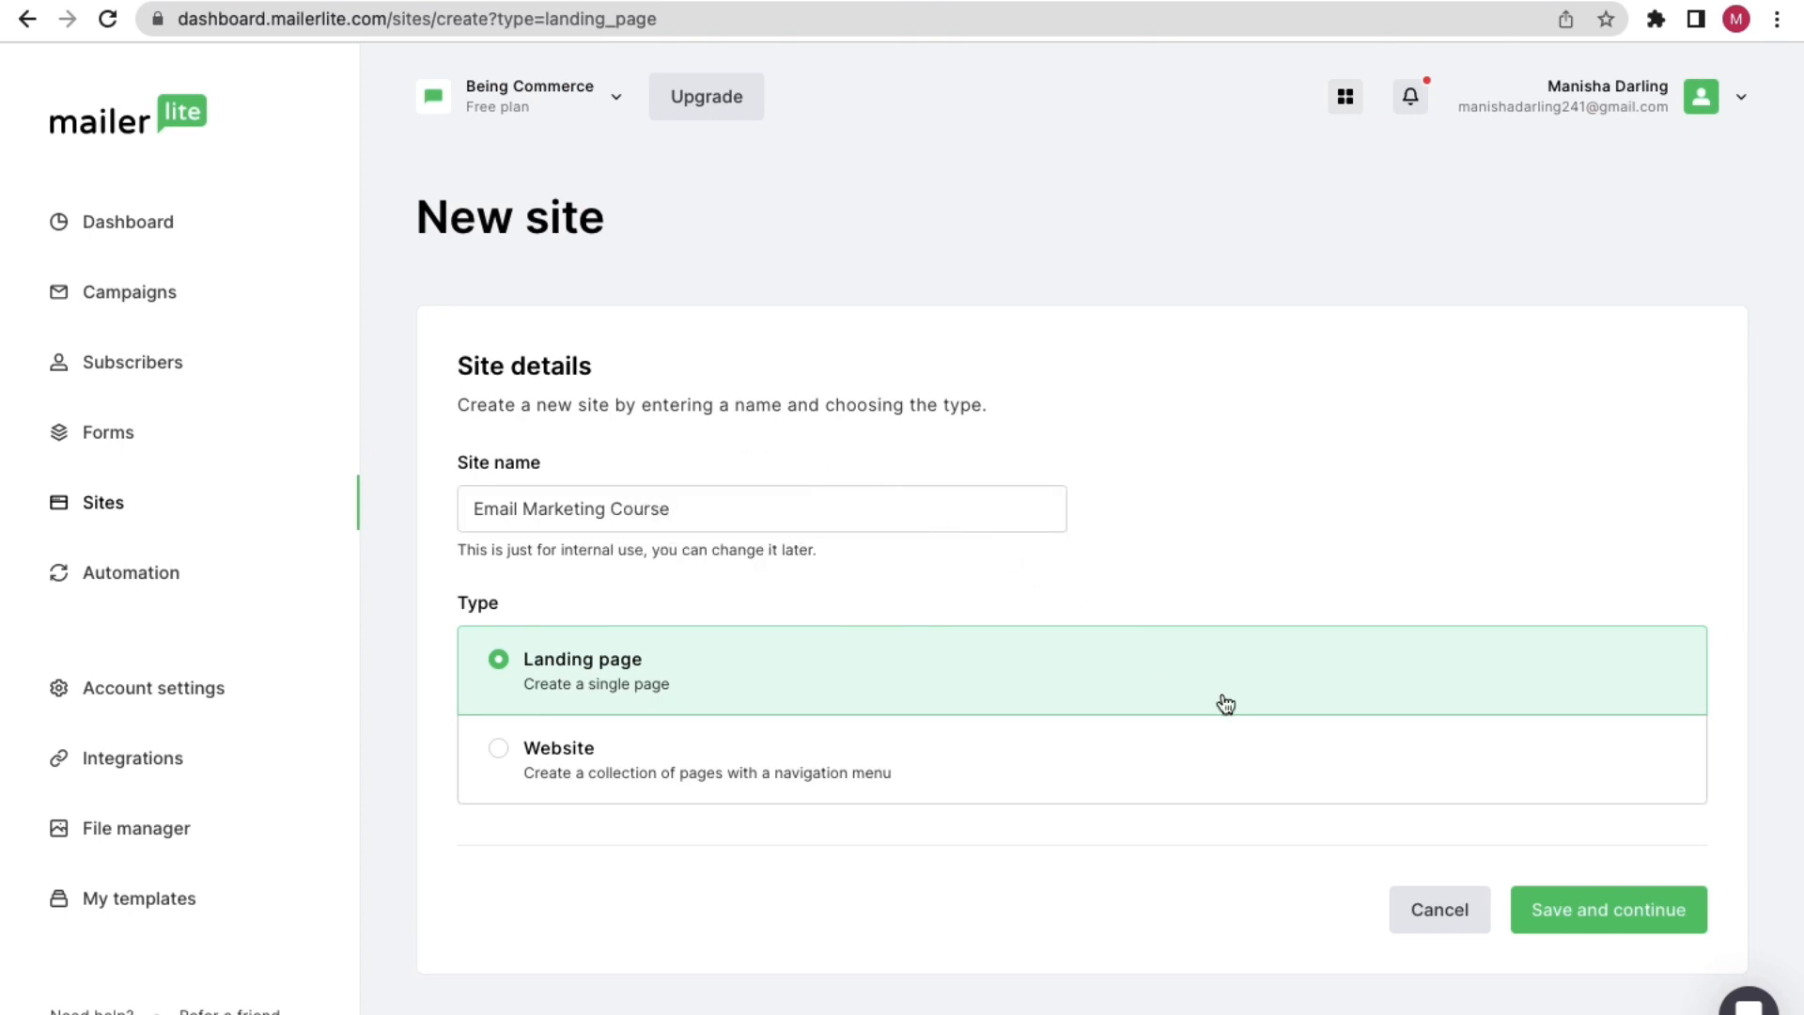
click(1616, 921)
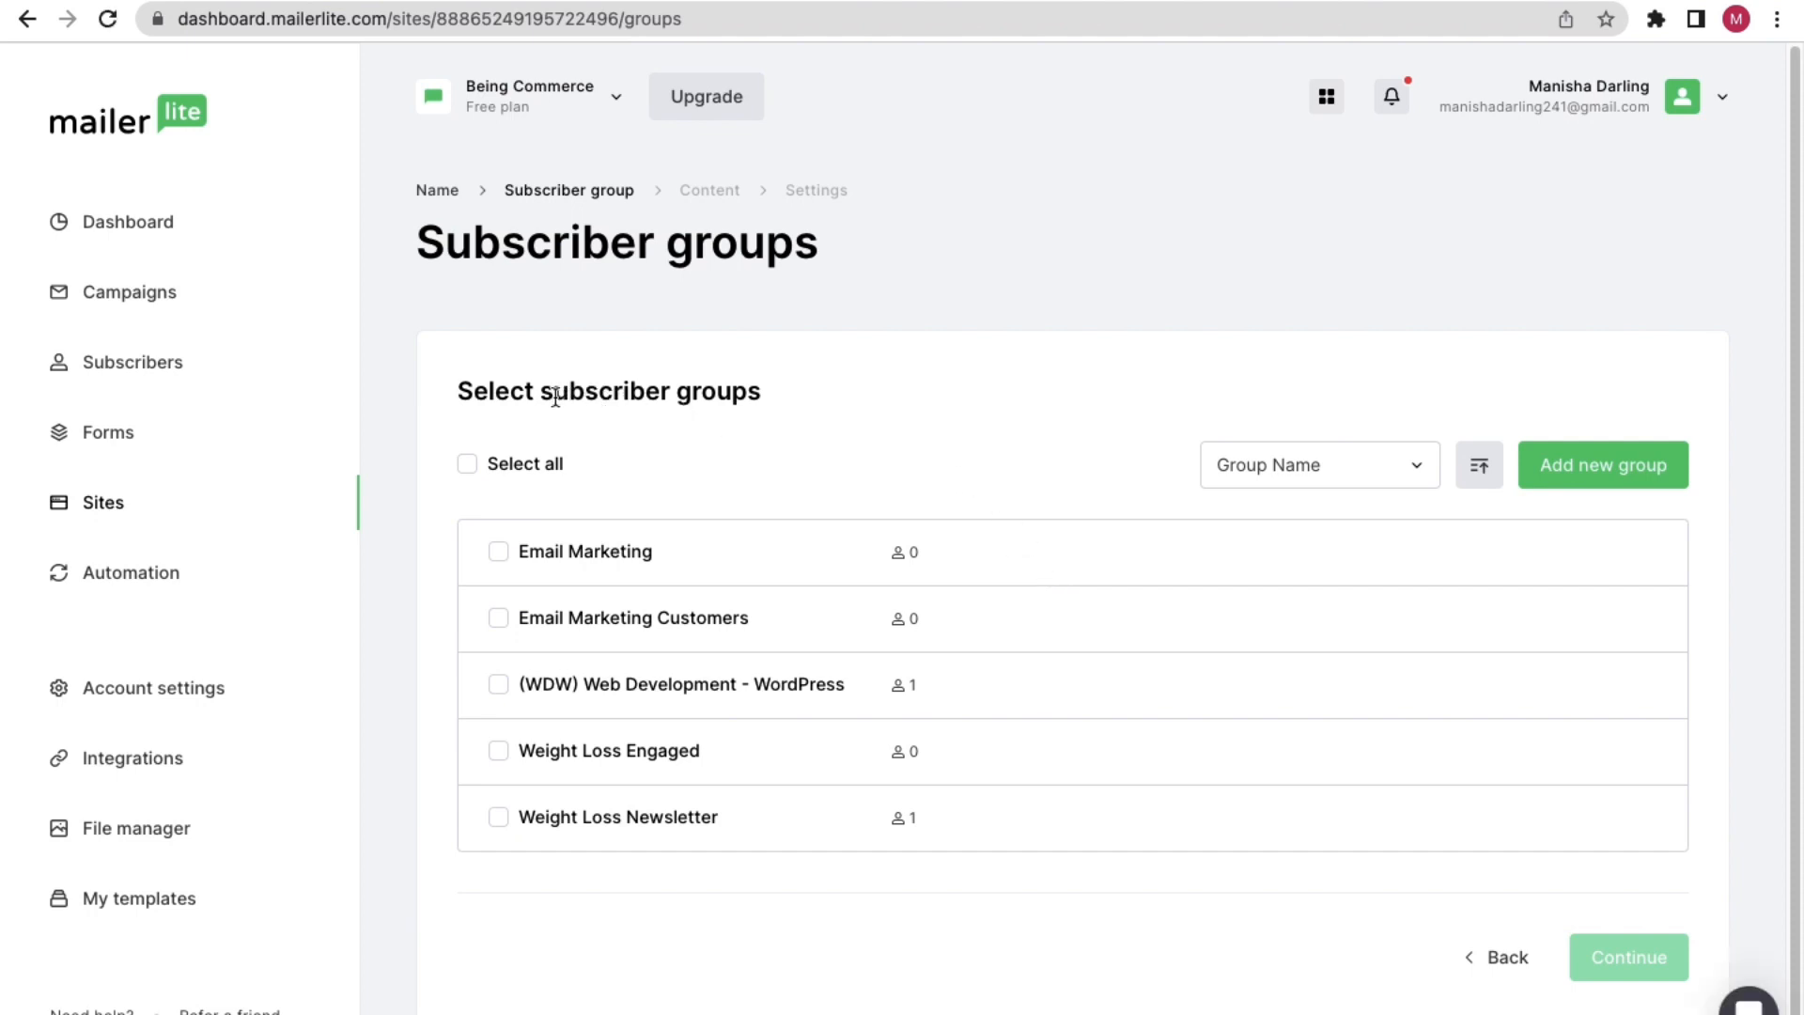
Step: Tick the Email Marketing group so landing page signups join it, then continue
drag(542, 394, 763, 391)
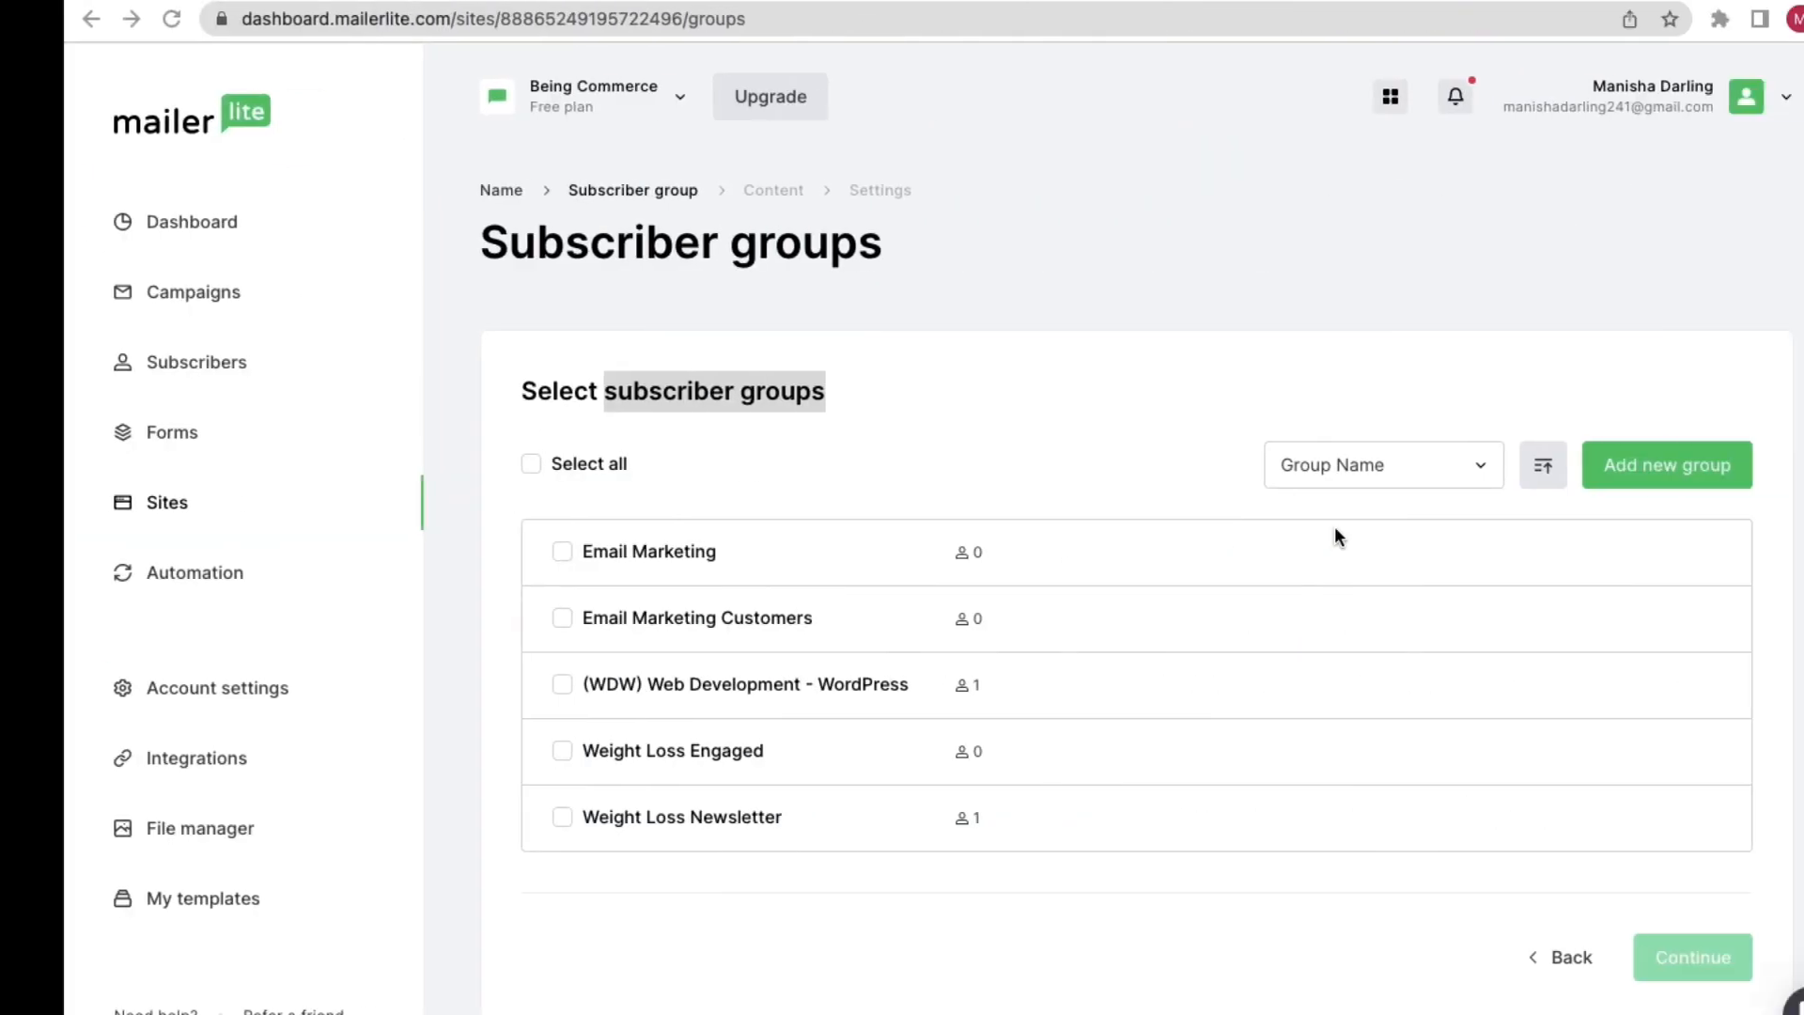
click(681, 456)
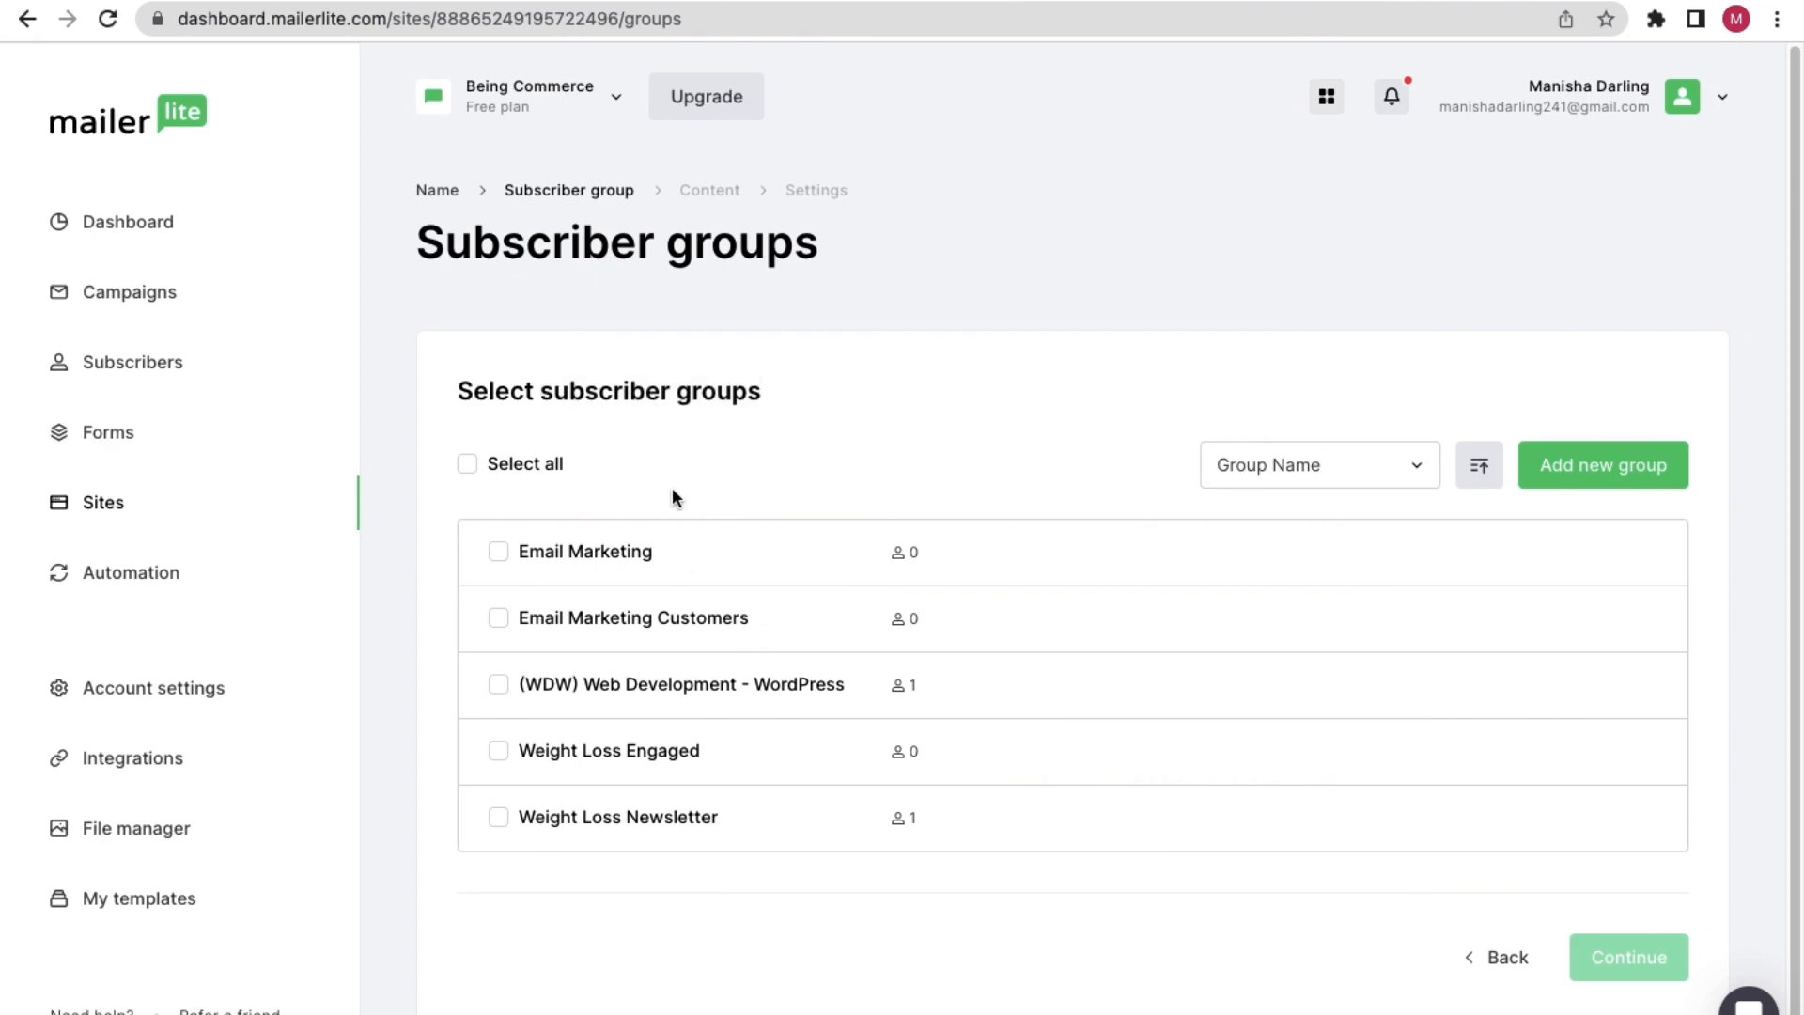
scroll(630, 592, up, 5)
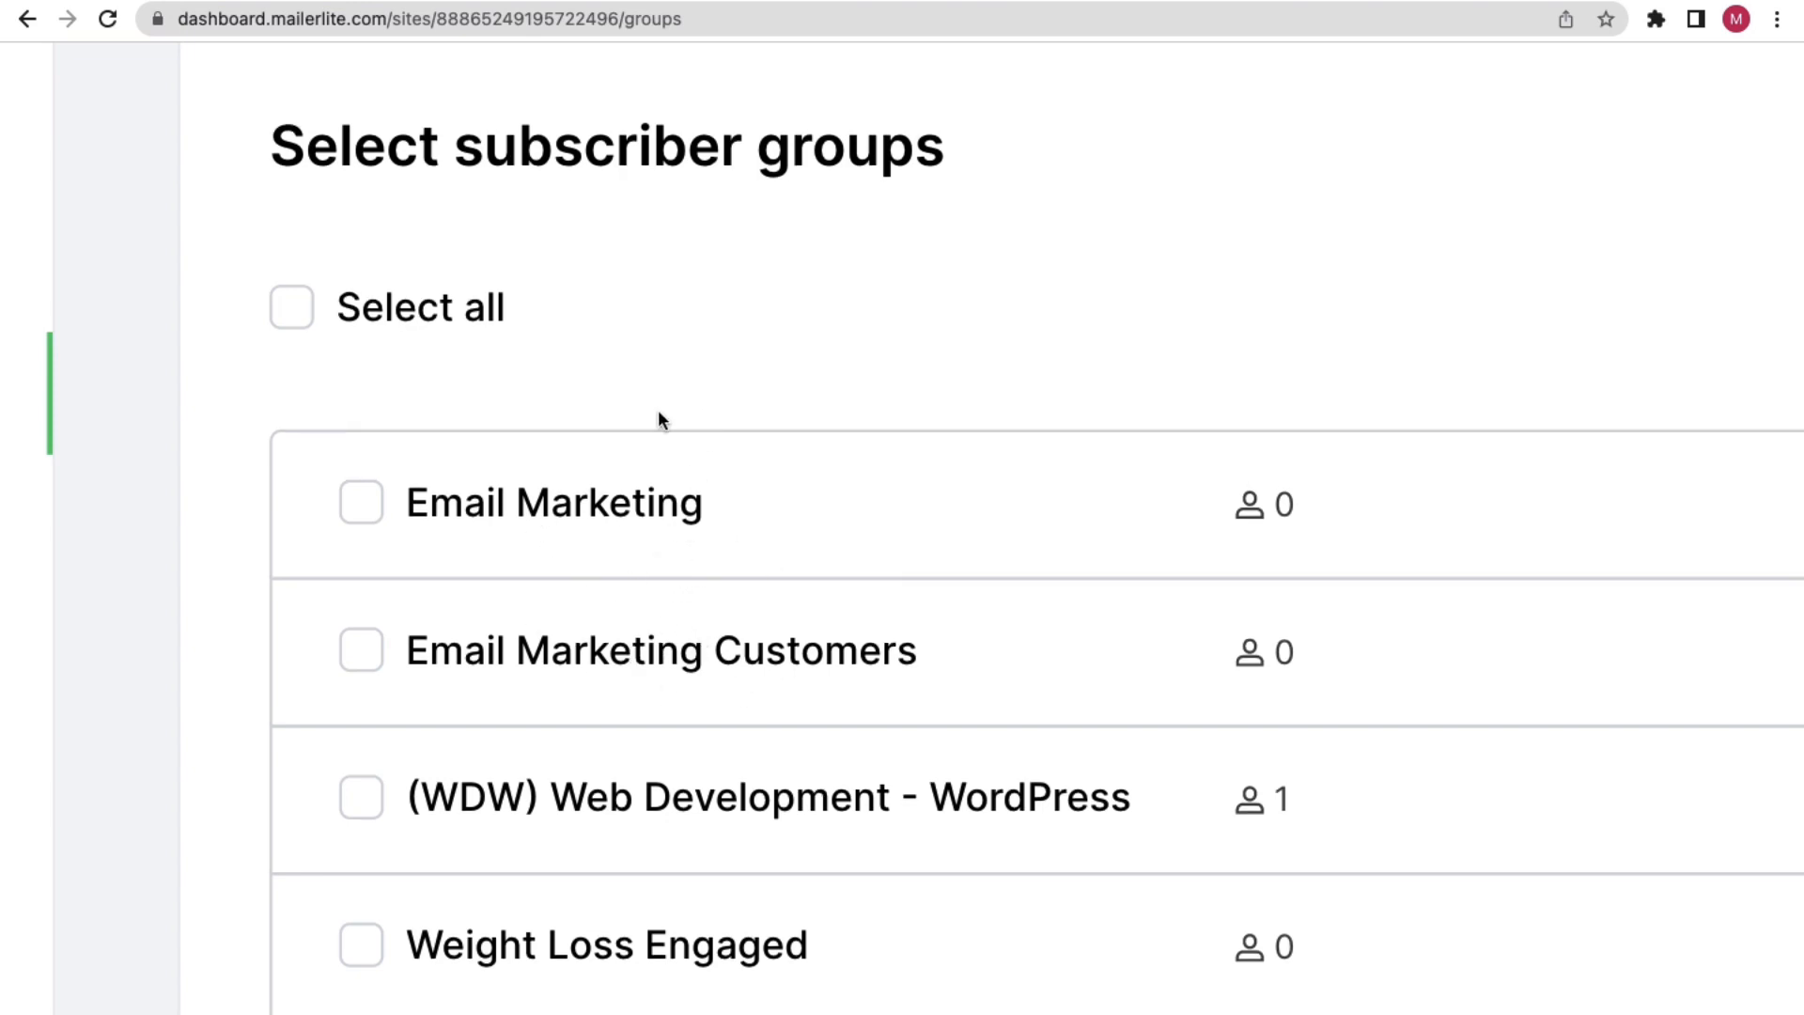
click(367, 510)
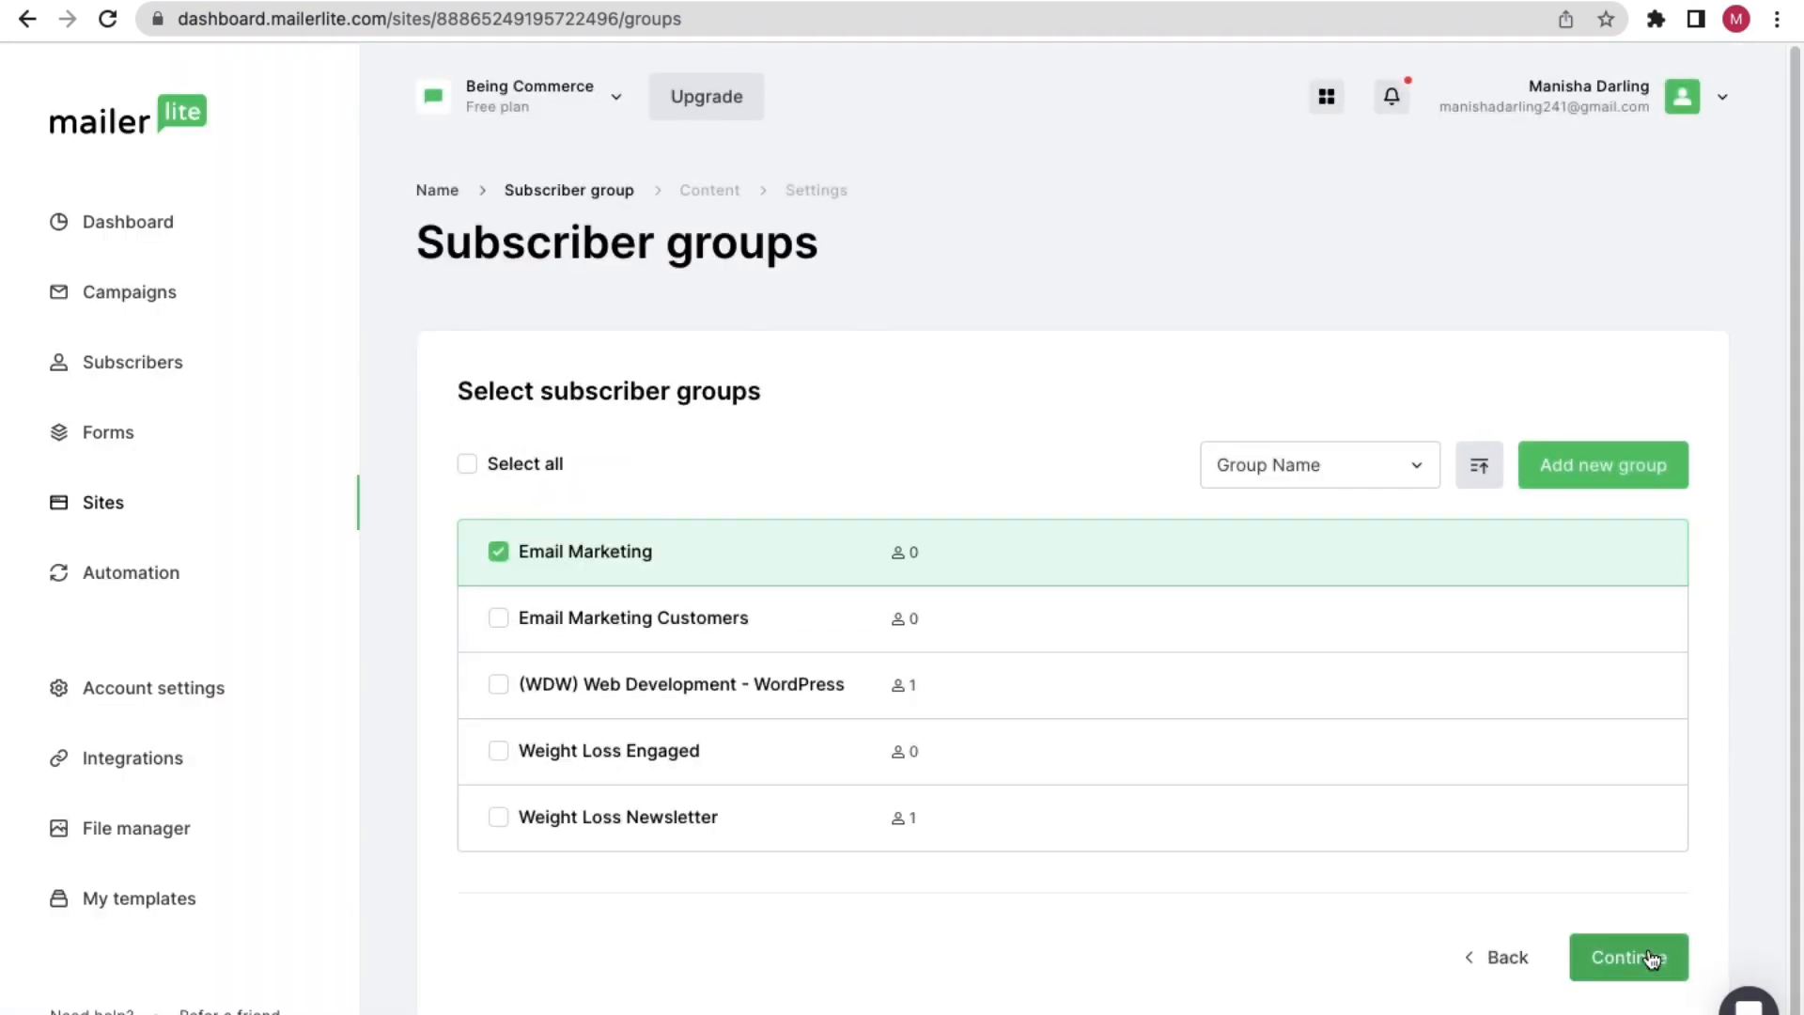
click(1654, 959)
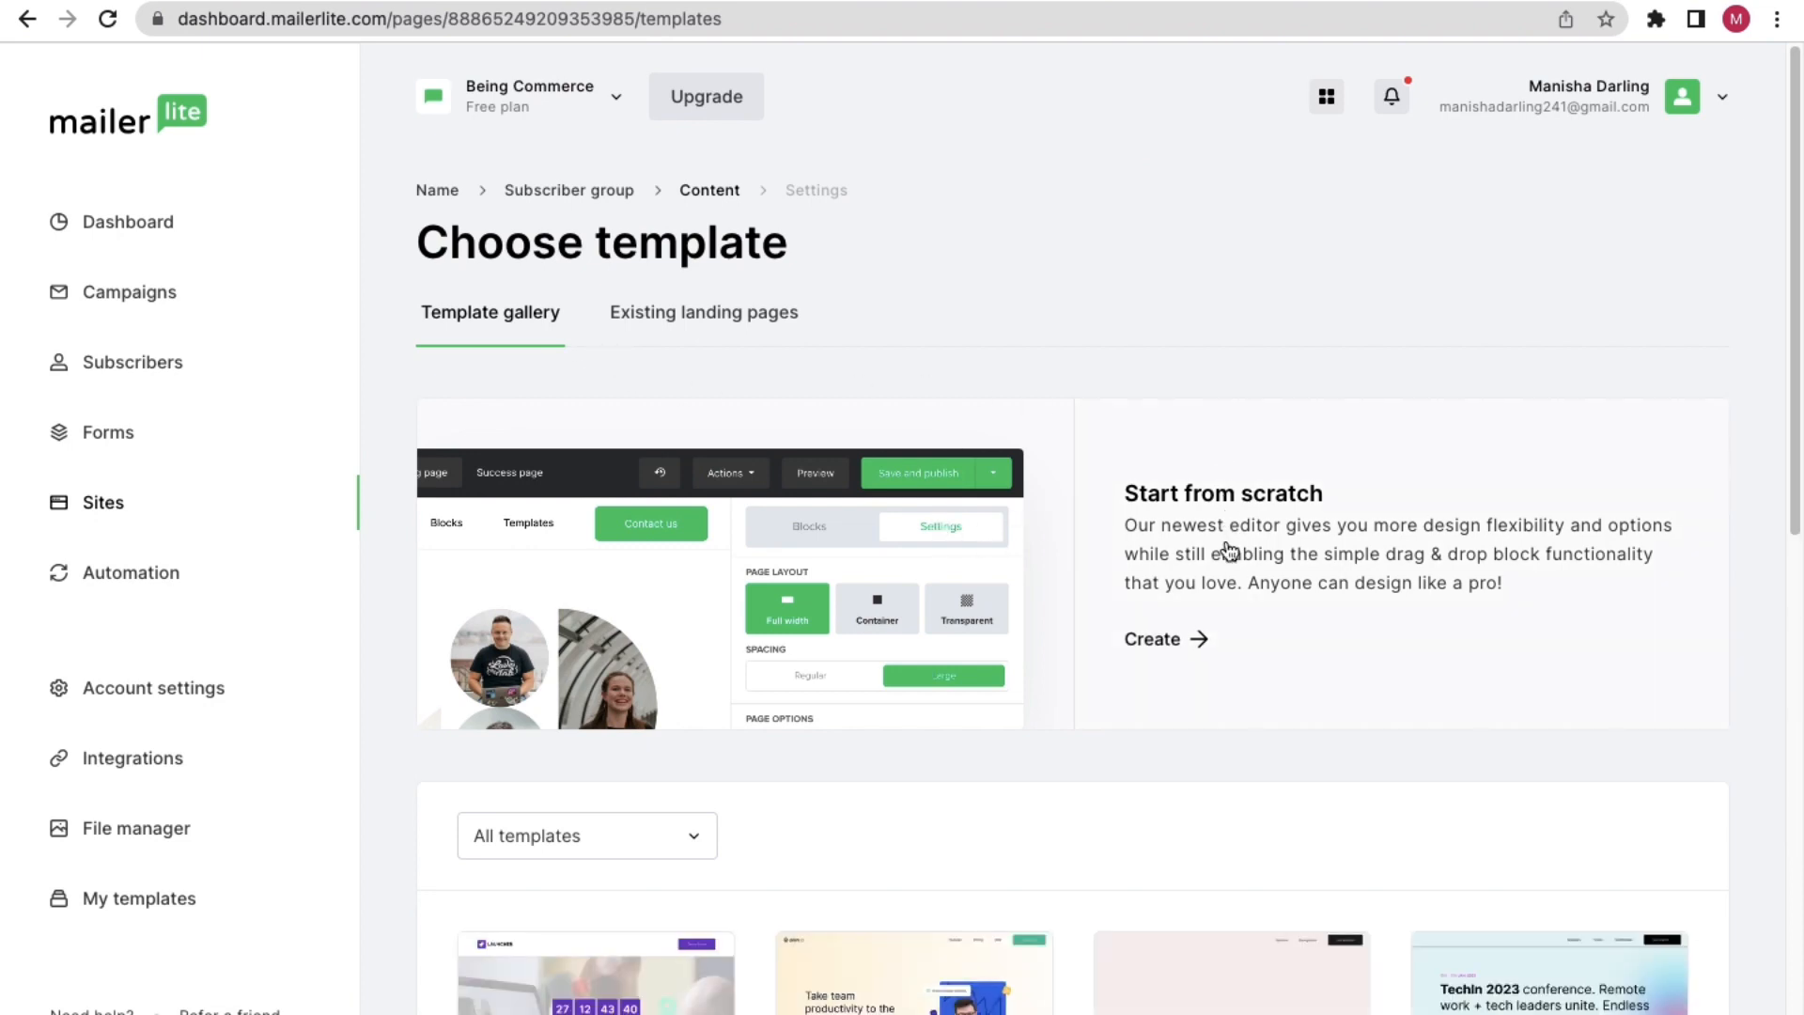
Step: Scroll through the first page of landing page templates
scroll(1249, 592, down, 1)
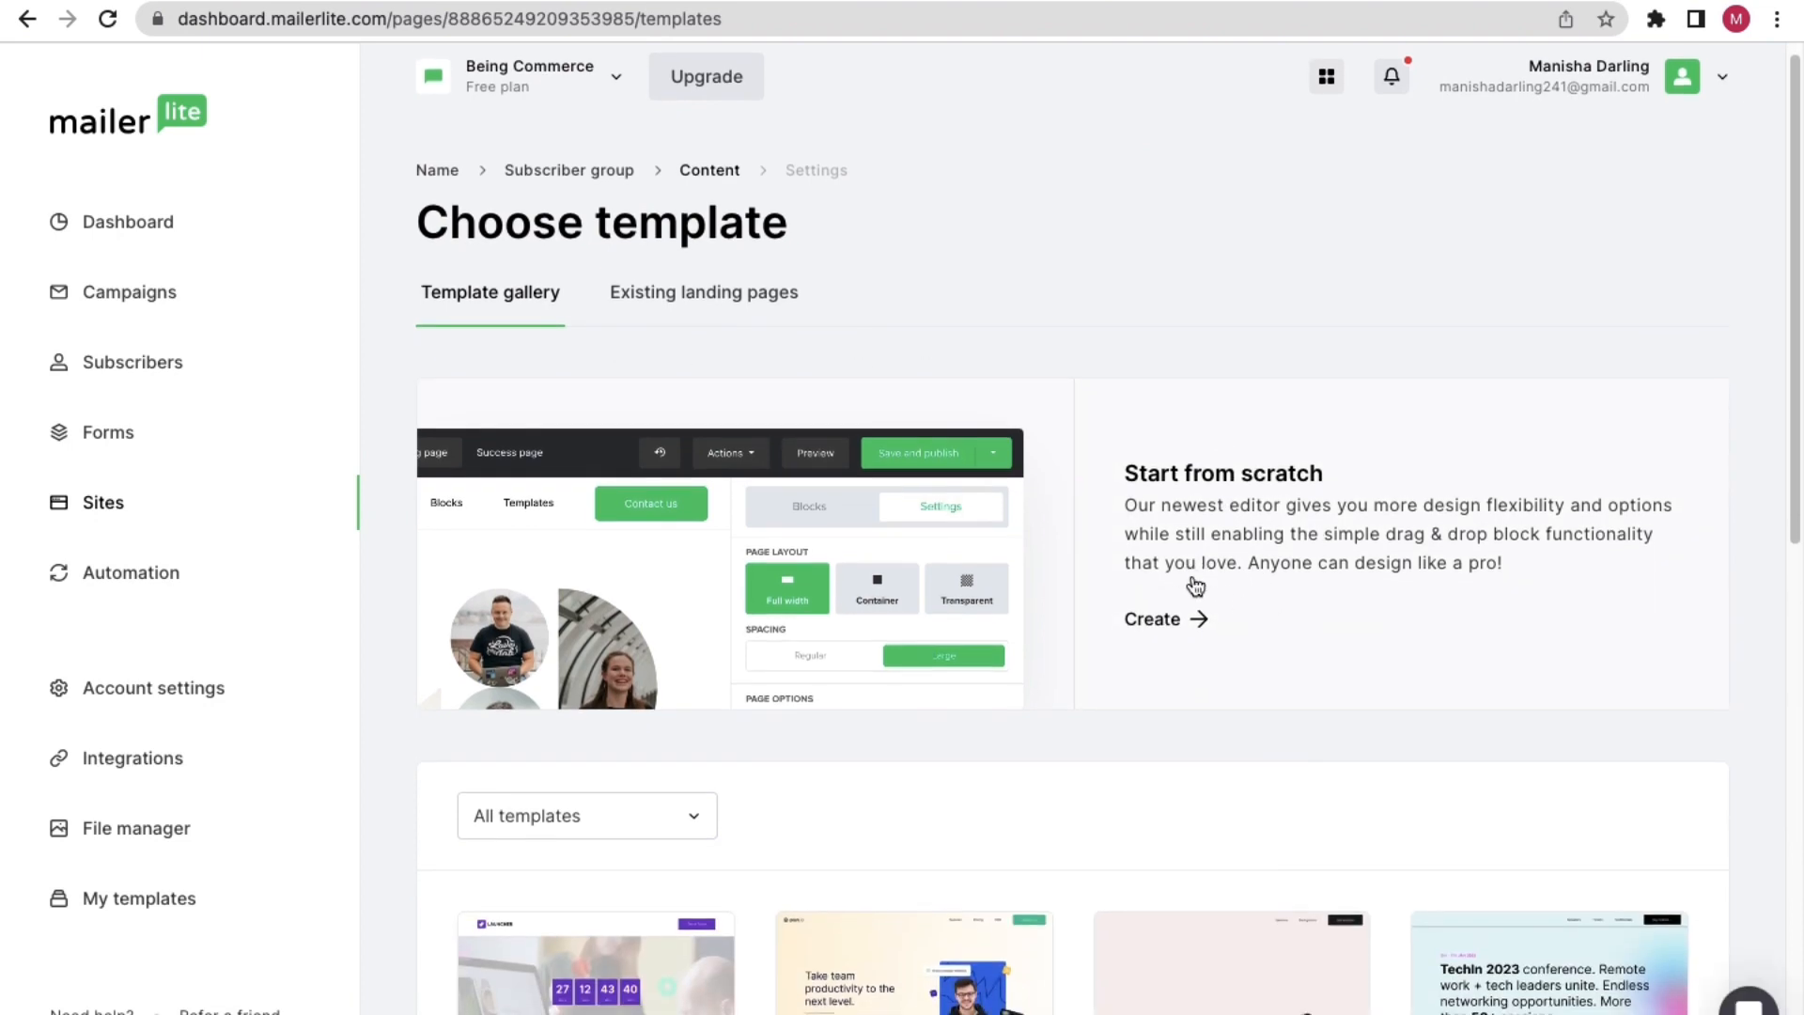
scroll(1198, 616, down, 3)
scroll(1114, 515, down, 1)
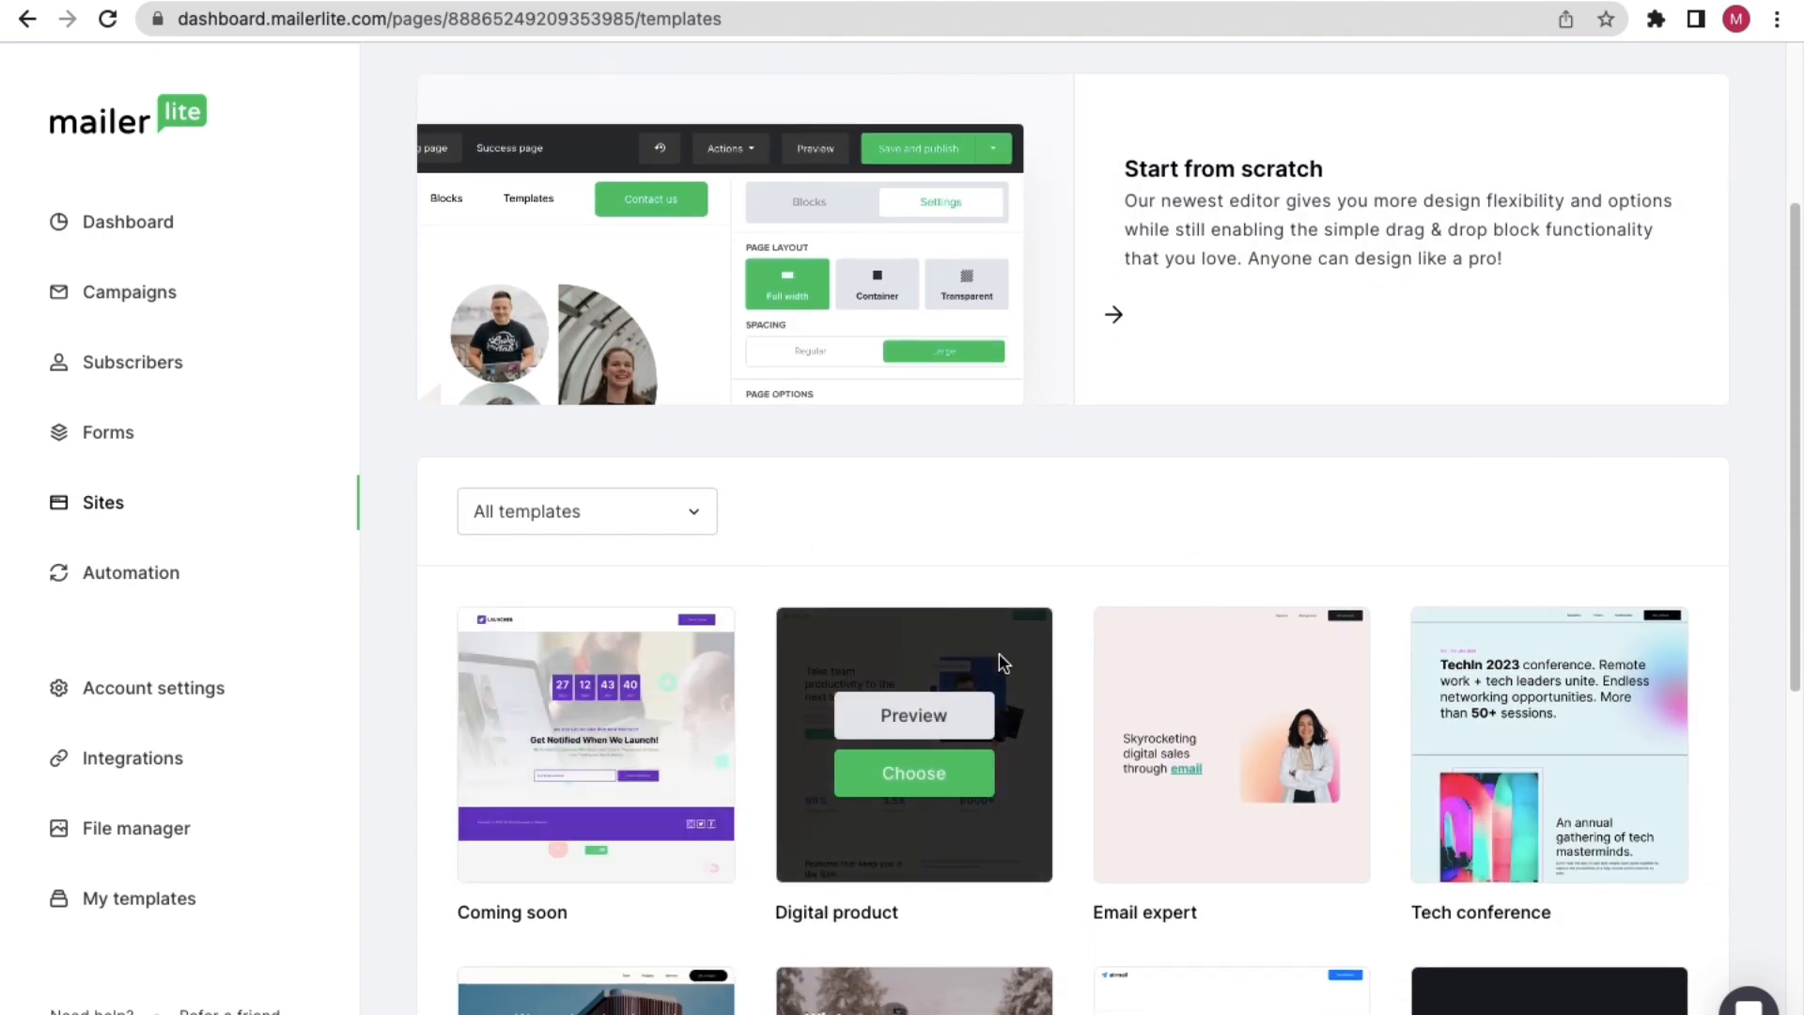
scroll(950, 714, down, 1)
scroll(1142, 555, down, 3)
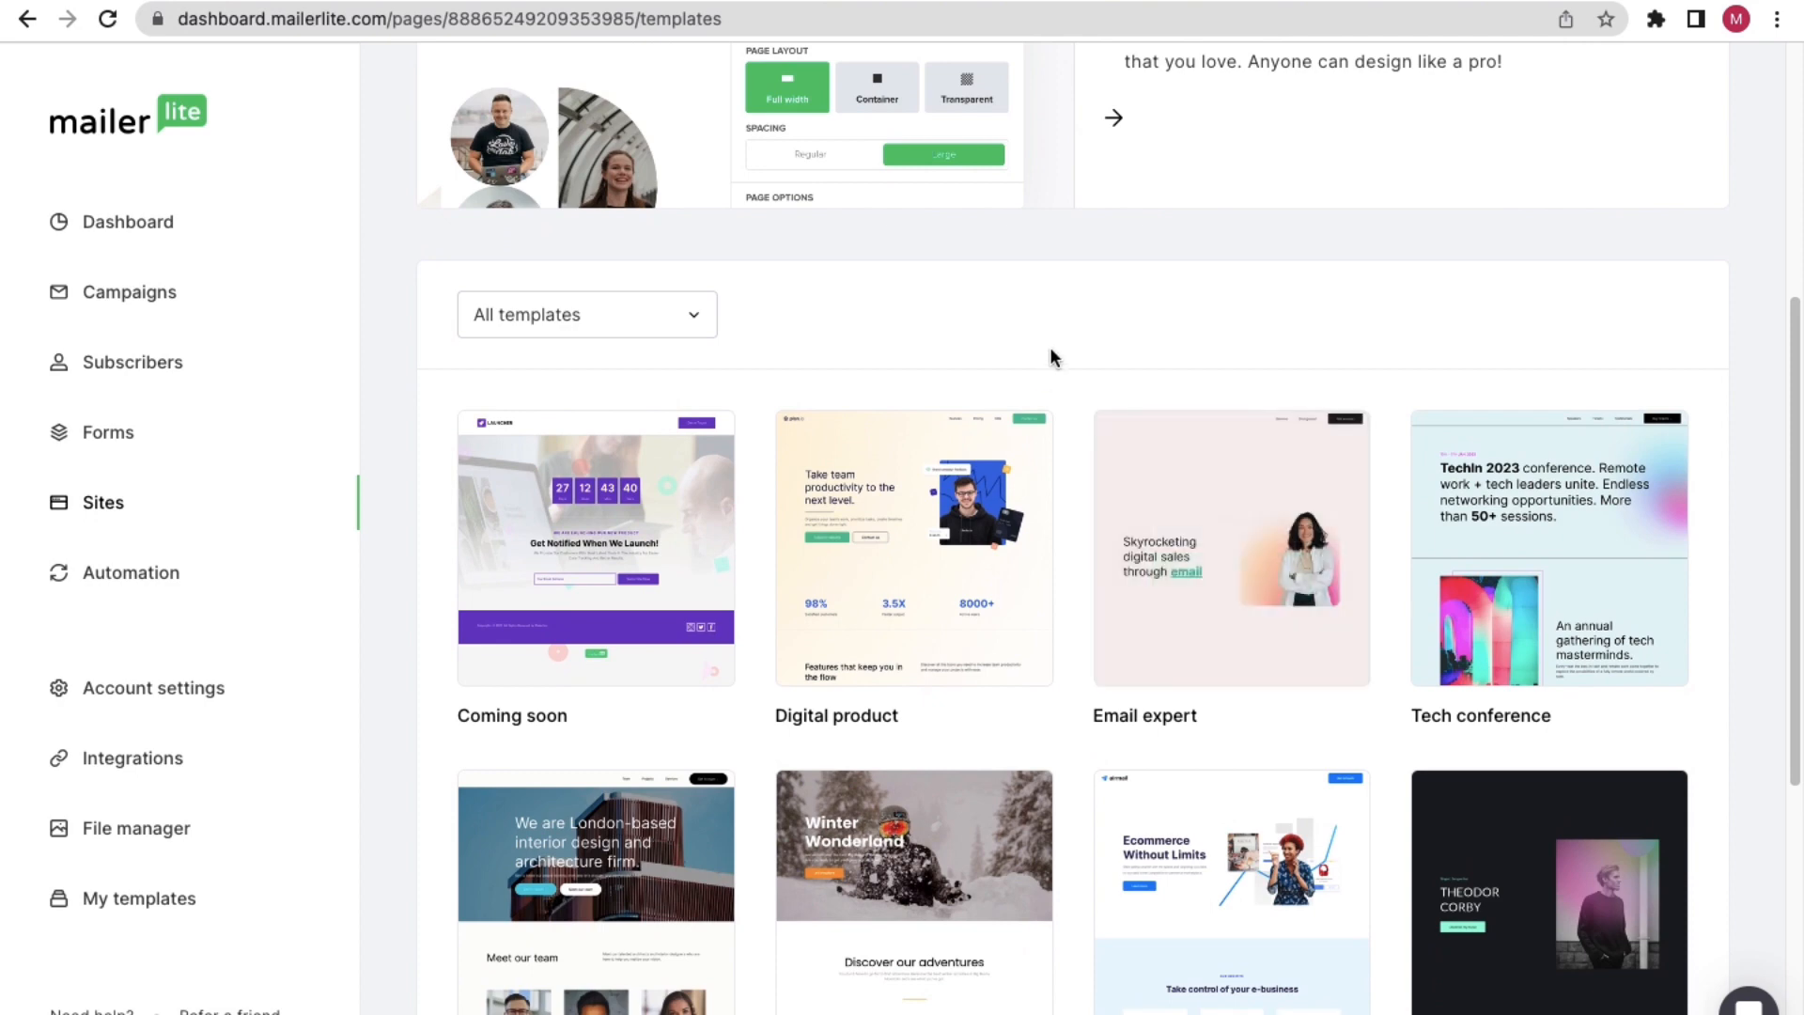
scroll(966, 604, down, 8)
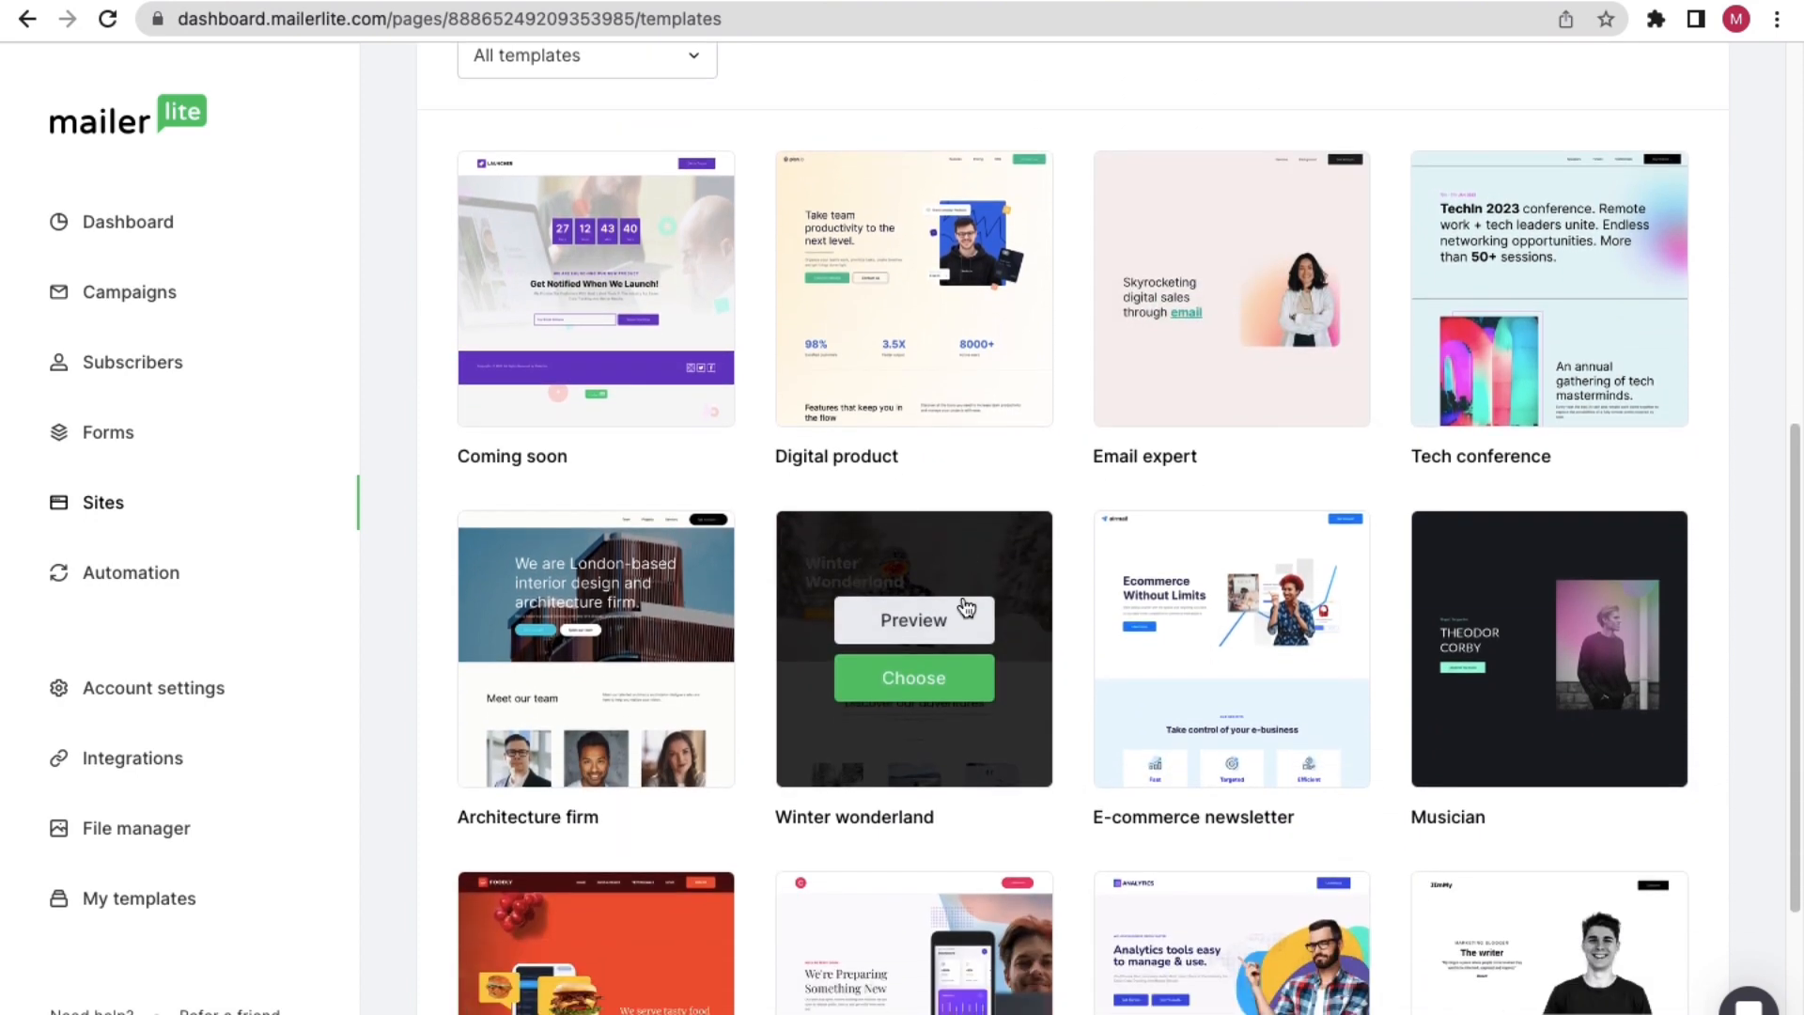
scroll(966, 606, down, 4)
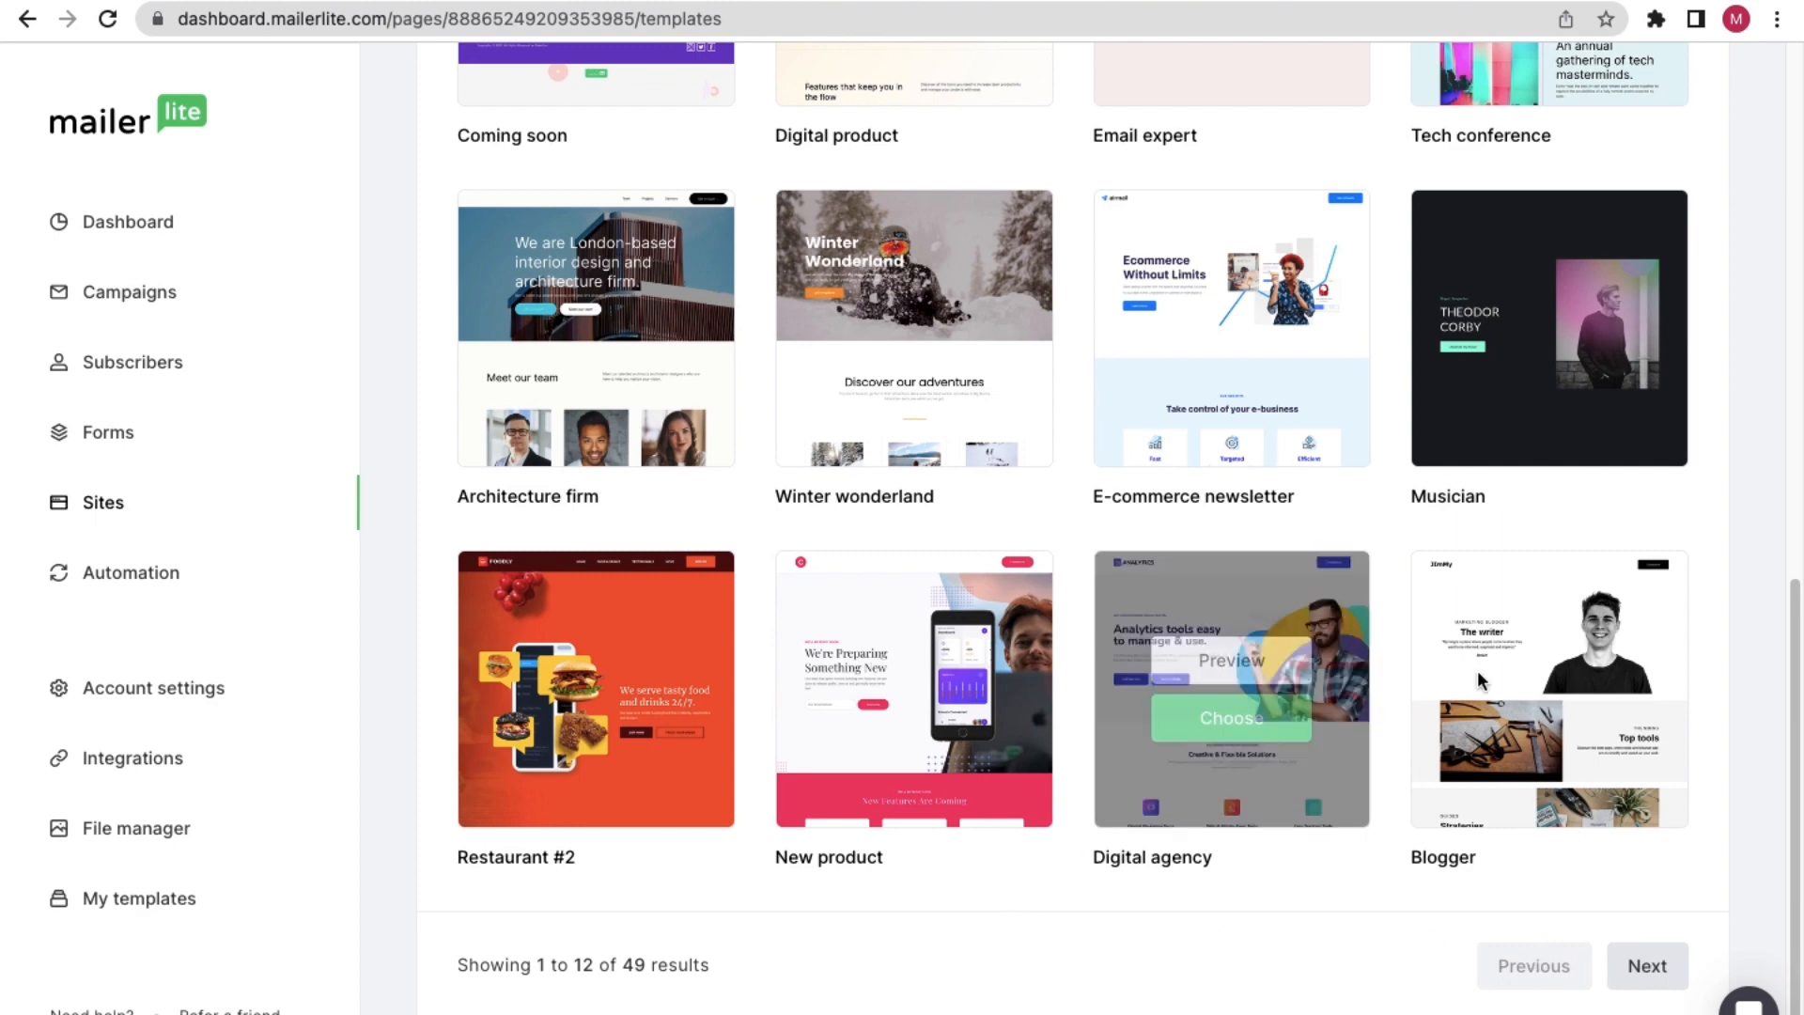
mouse_move(1516, 651)
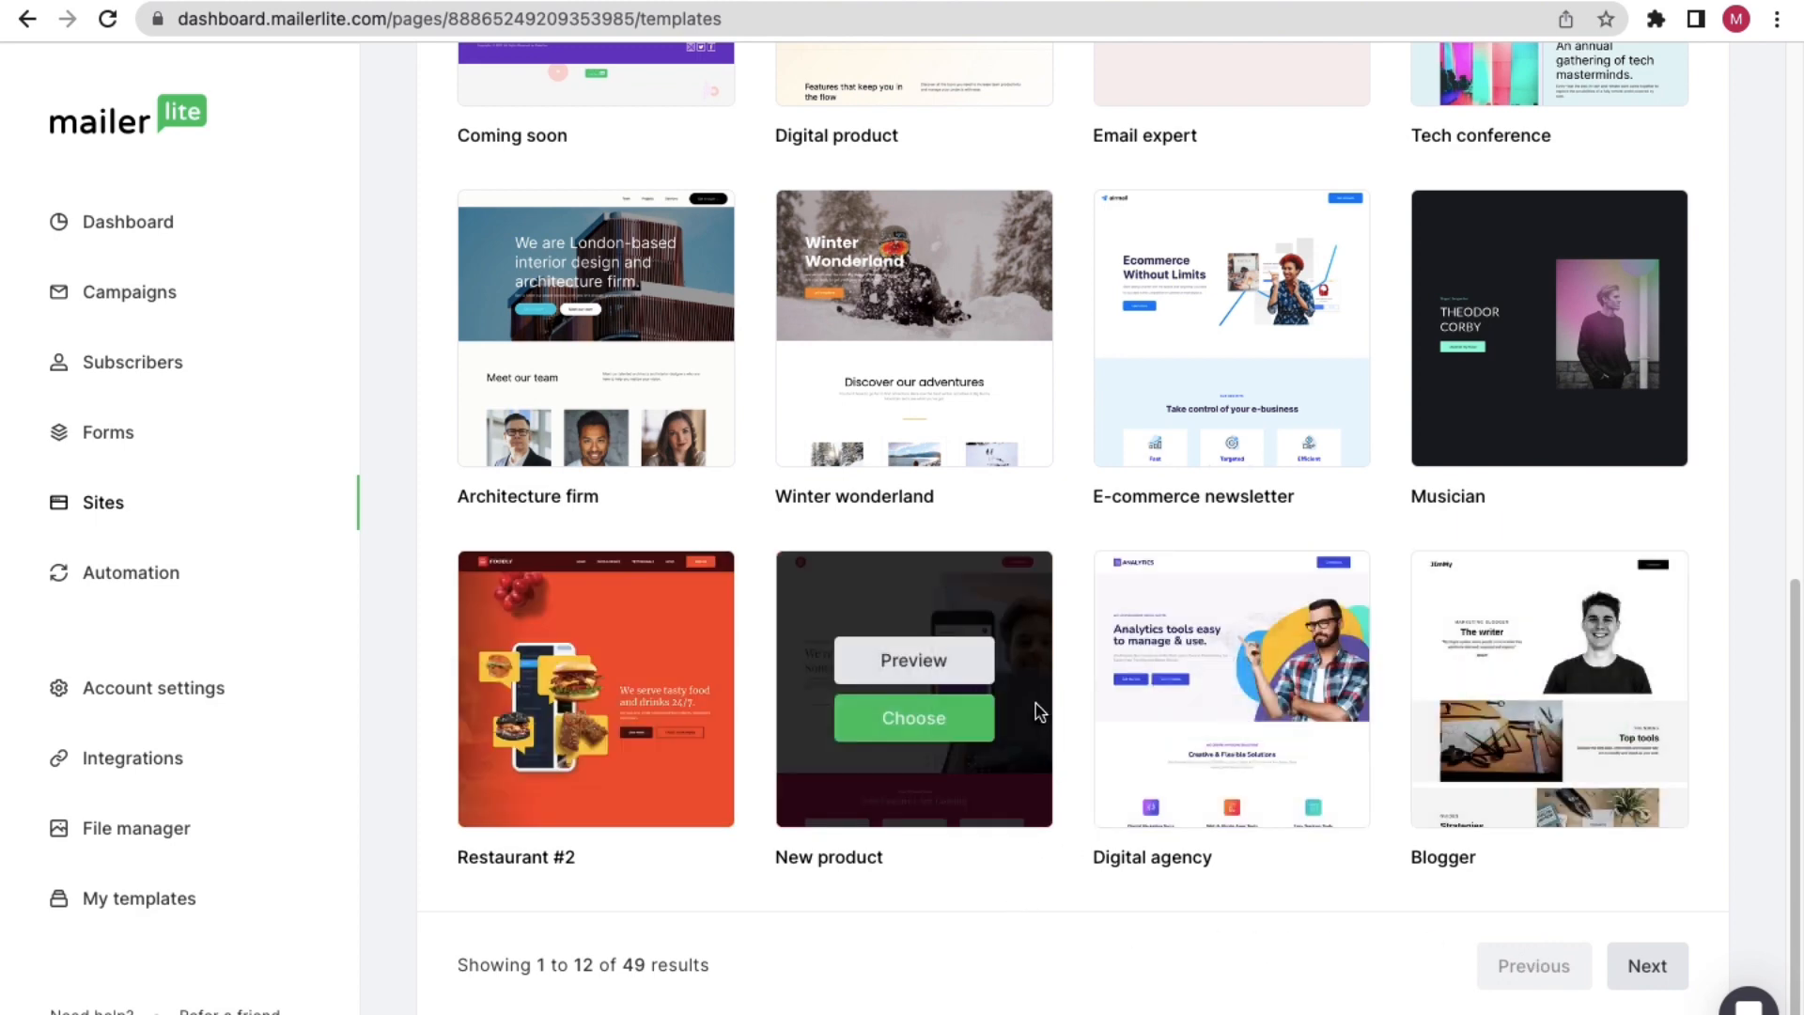
scroll(721, 577, up, 7)
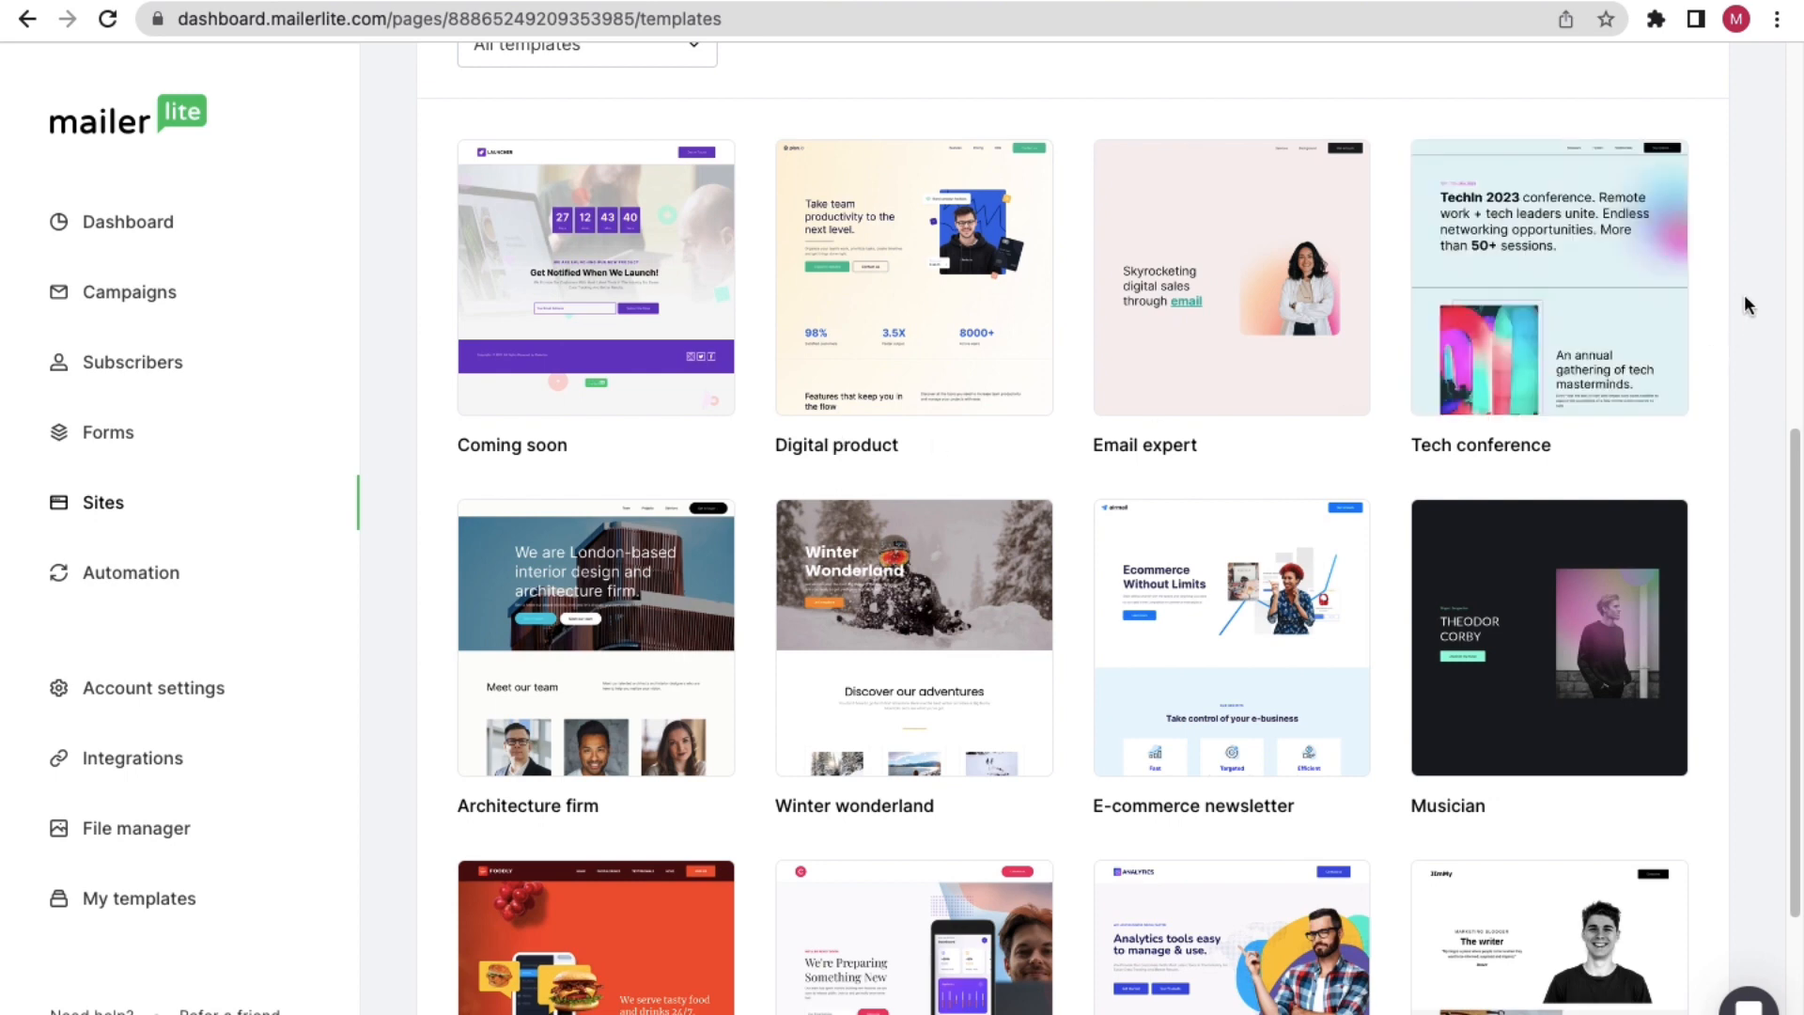
scroll(1344, 461, down, 3)
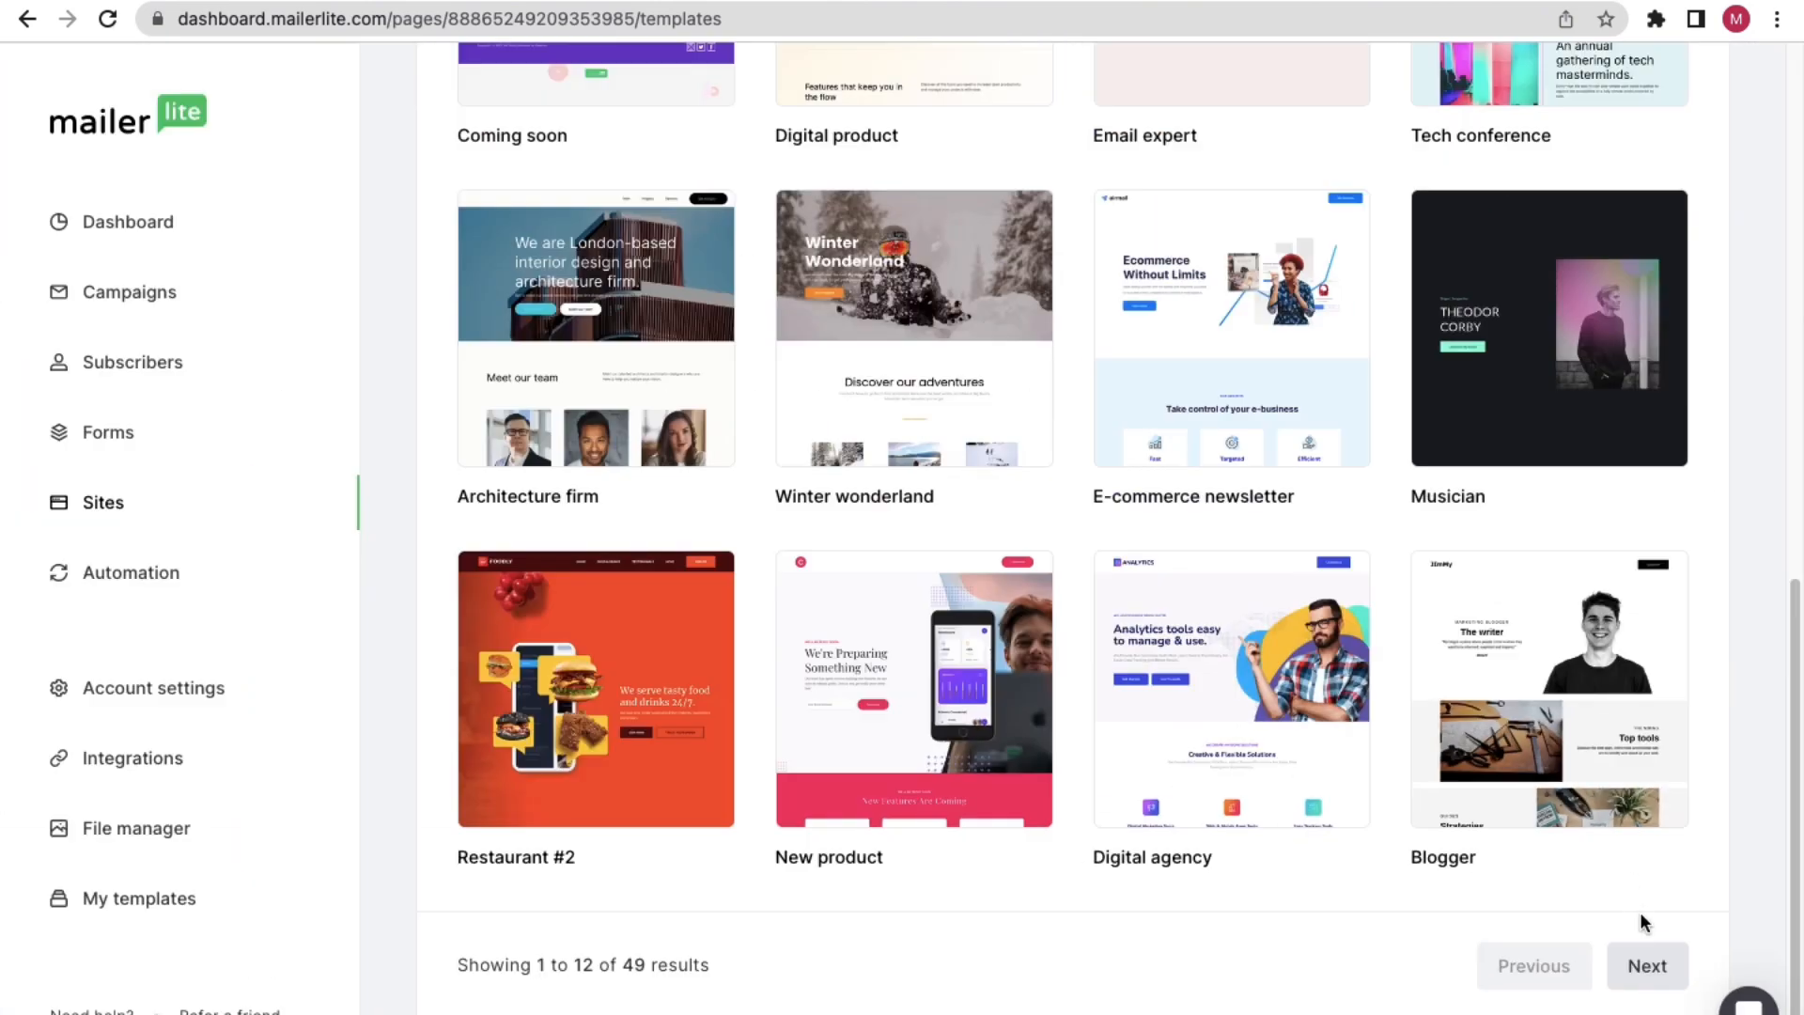
Step: Browse the second page of the gallery, templates 13 to 24 of 49
click(1644, 961)
scroll(876, 586, down, 8)
scroll(873, 378, up, 5)
scroll(1086, 547, down, 4)
scroll(1089, 549, down, 4)
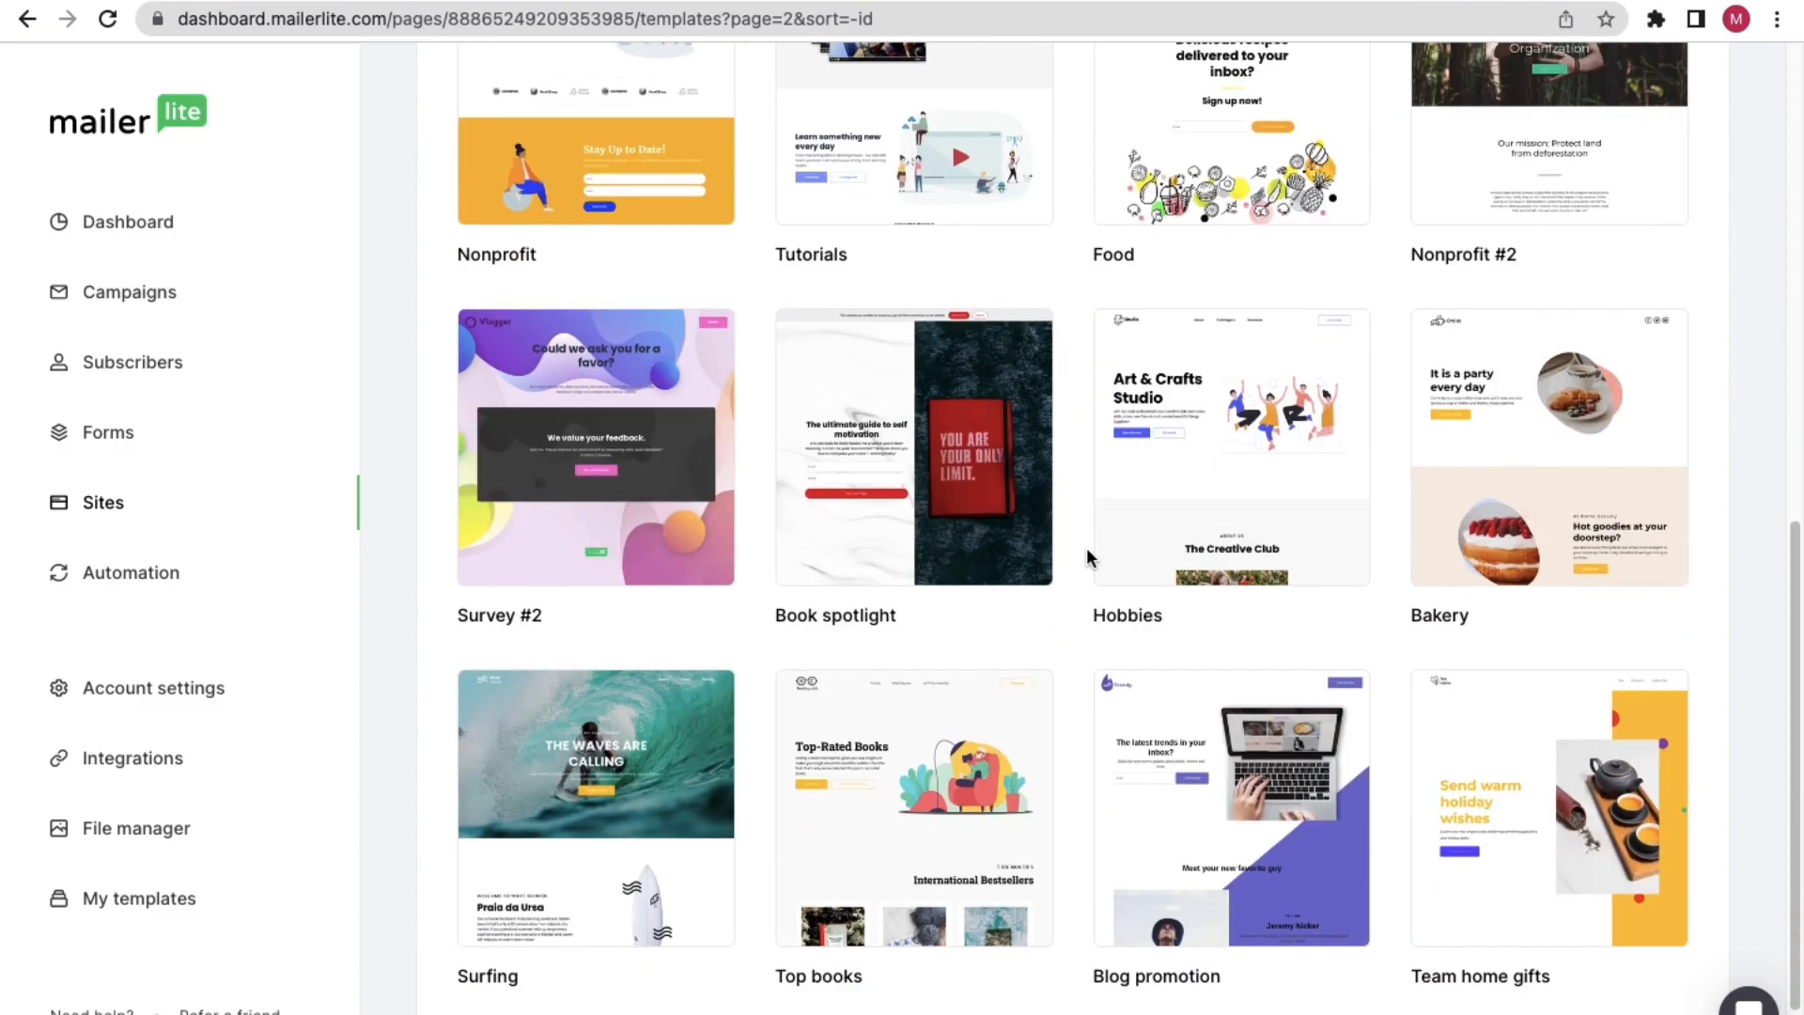
scroll(1109, 554, up, 10)
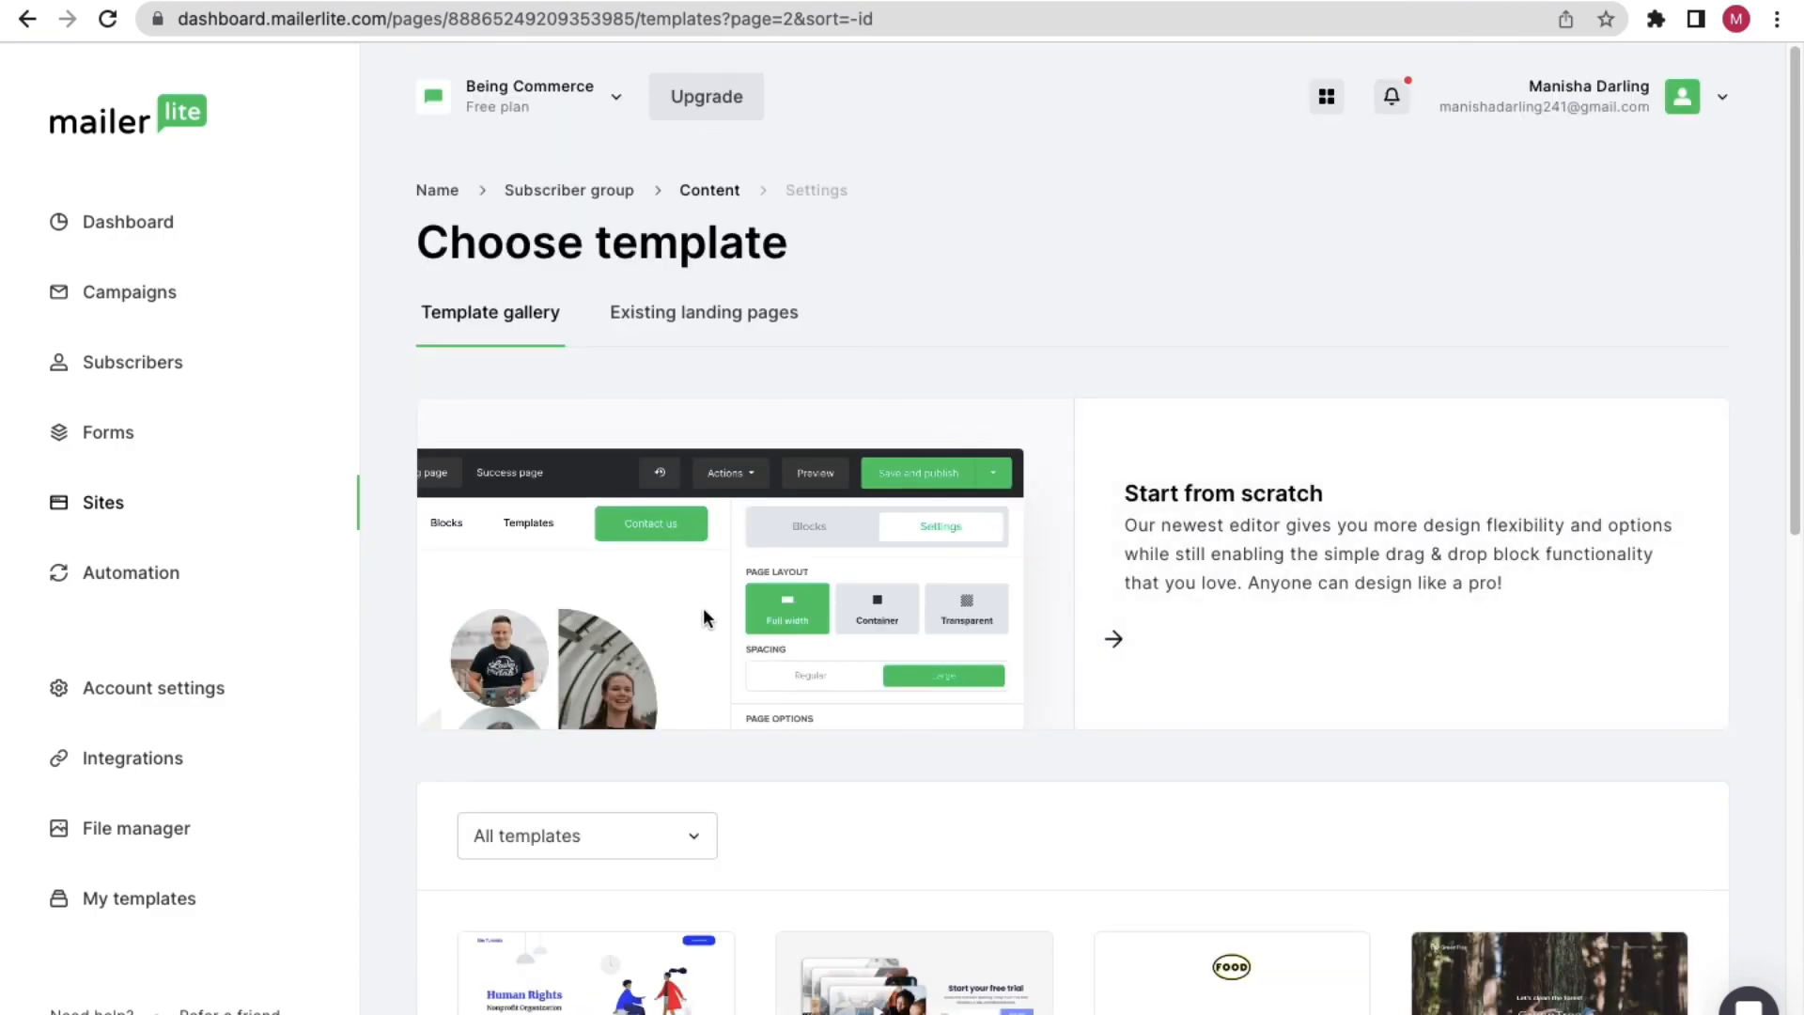
scroll(703, 607, down, 5)
Step: Filter the template gallery to the Marketing category
click(677, 409)
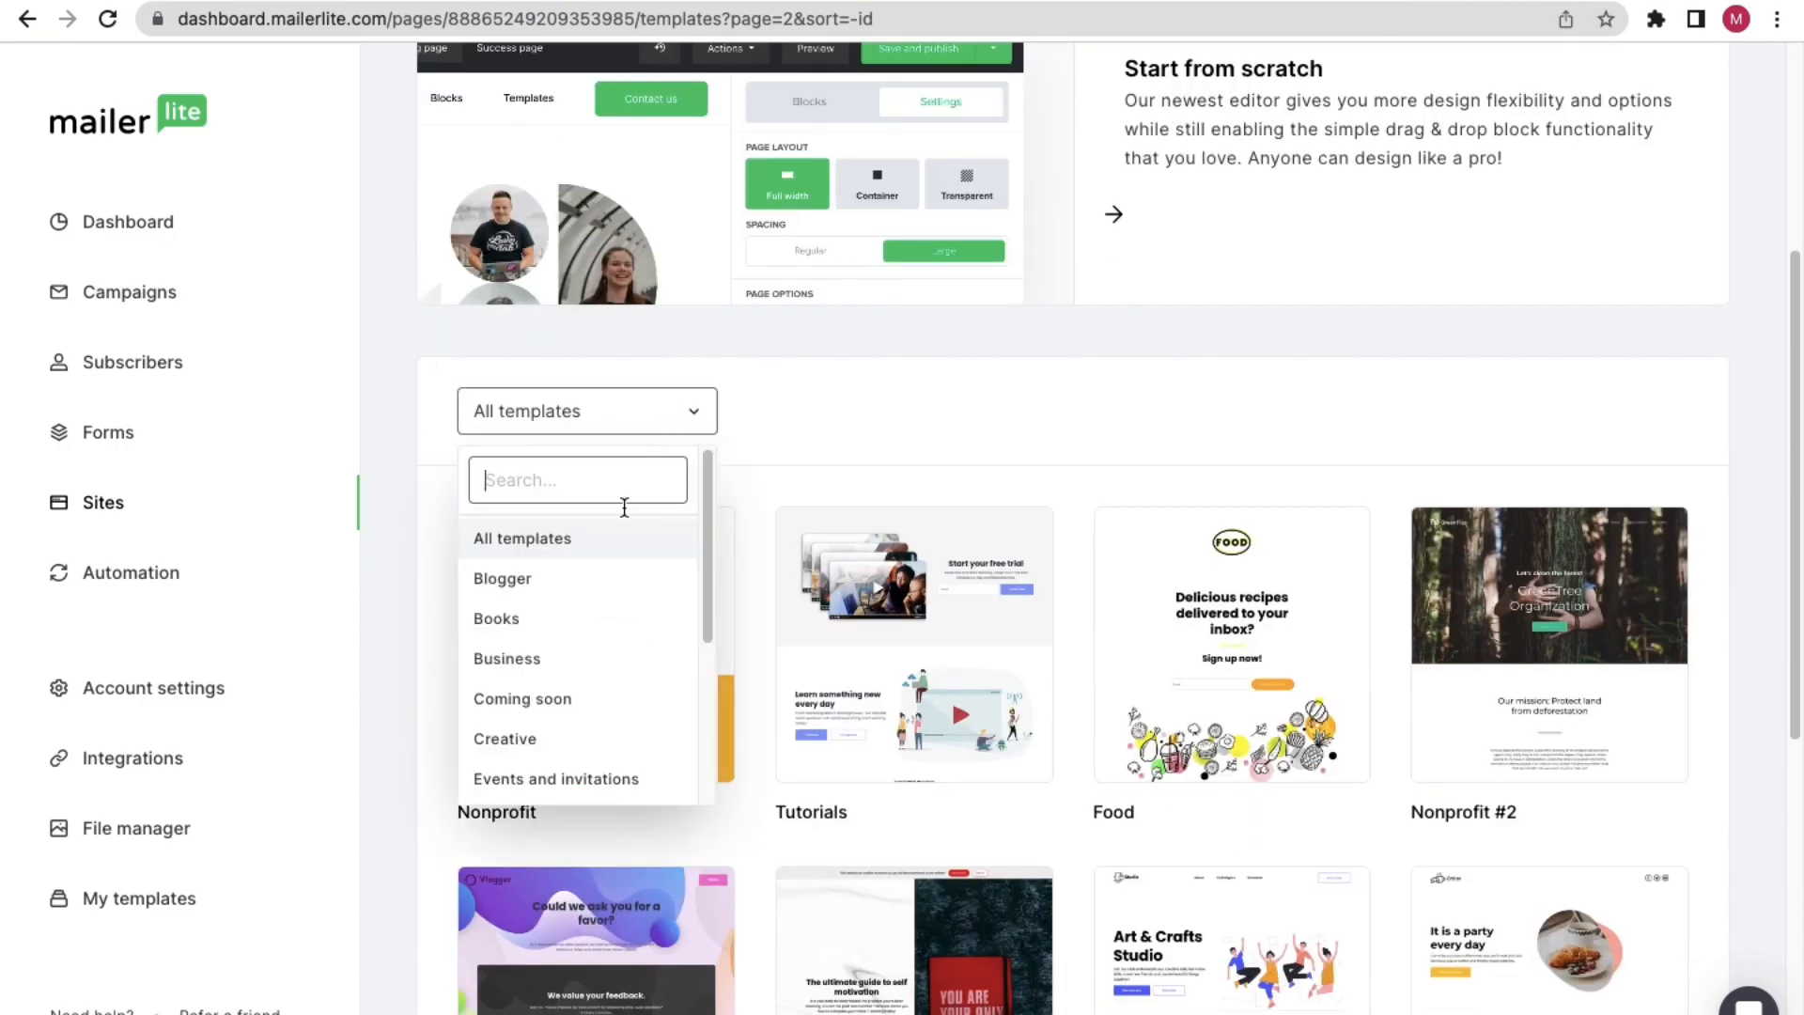
scroll(589, 711, down, 1)
scroll(589, 711, down, 3)
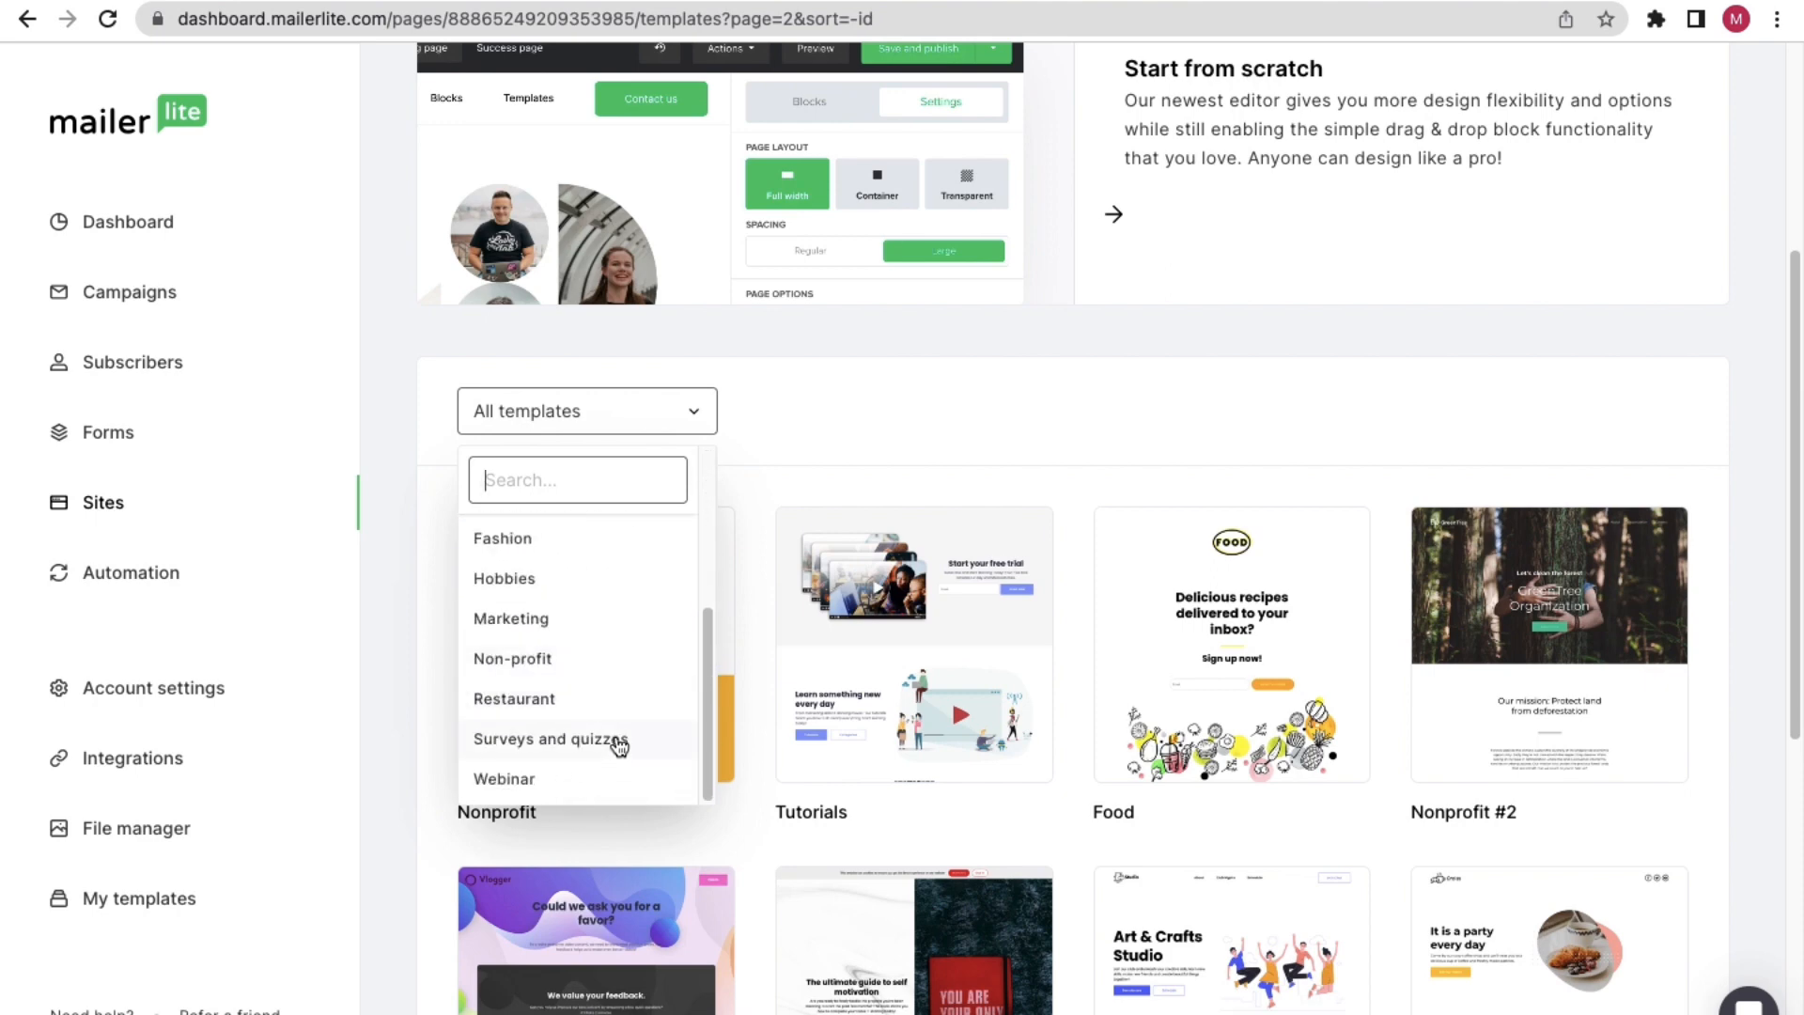
click(537, 623)
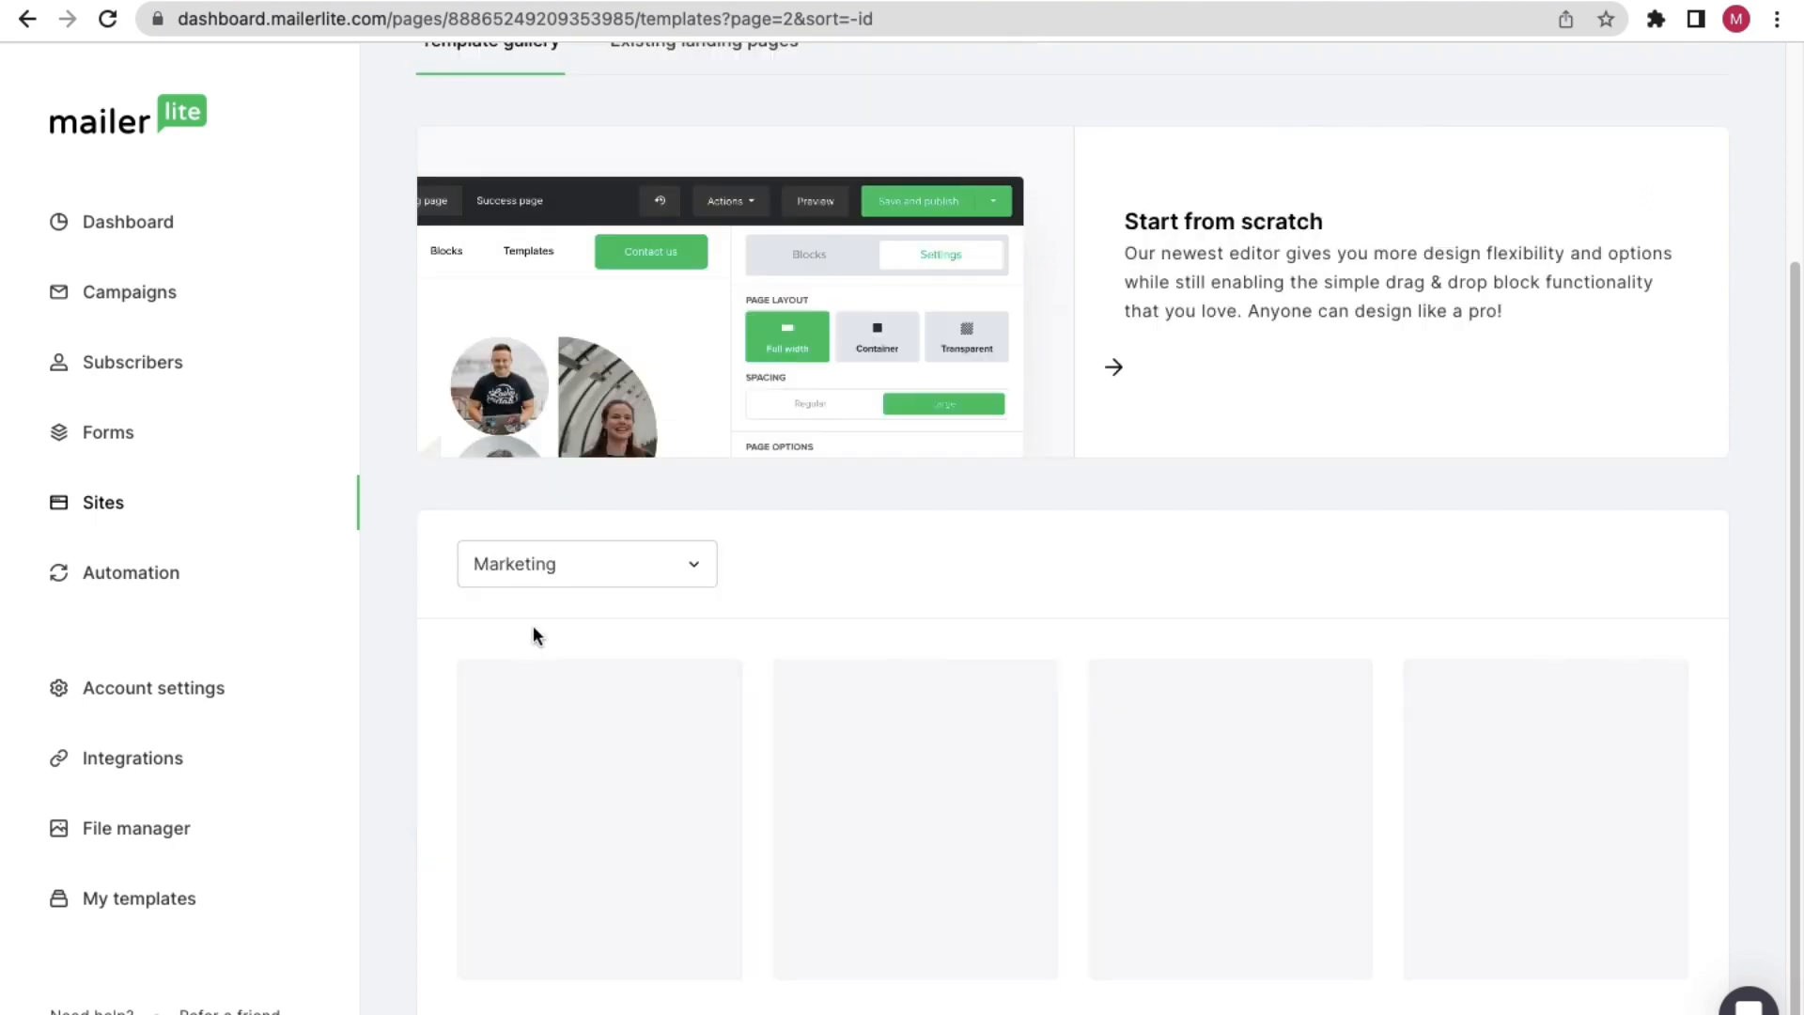
Step: Browse the eight Marketing templates and preview the E-commerce newsletter template
scroll(833, 594, down, 2)
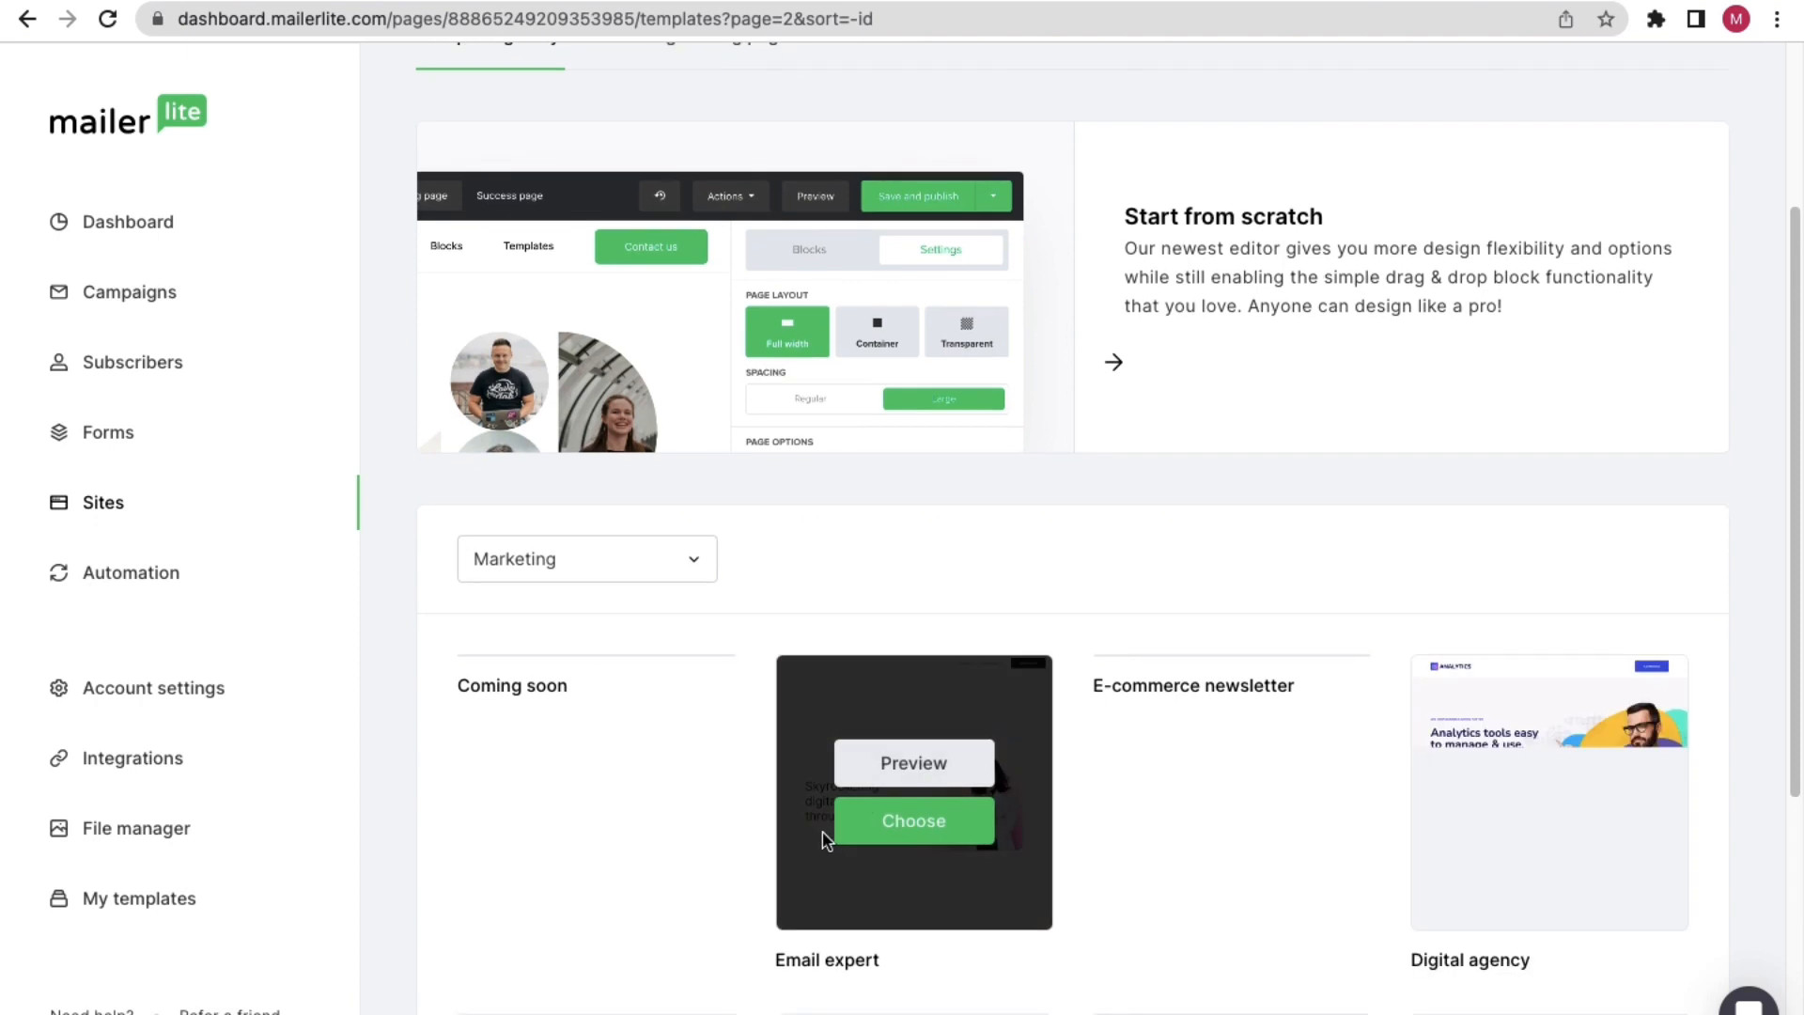
scroll(826, 528, down, 2)
scroll(524, 624, down, 2)
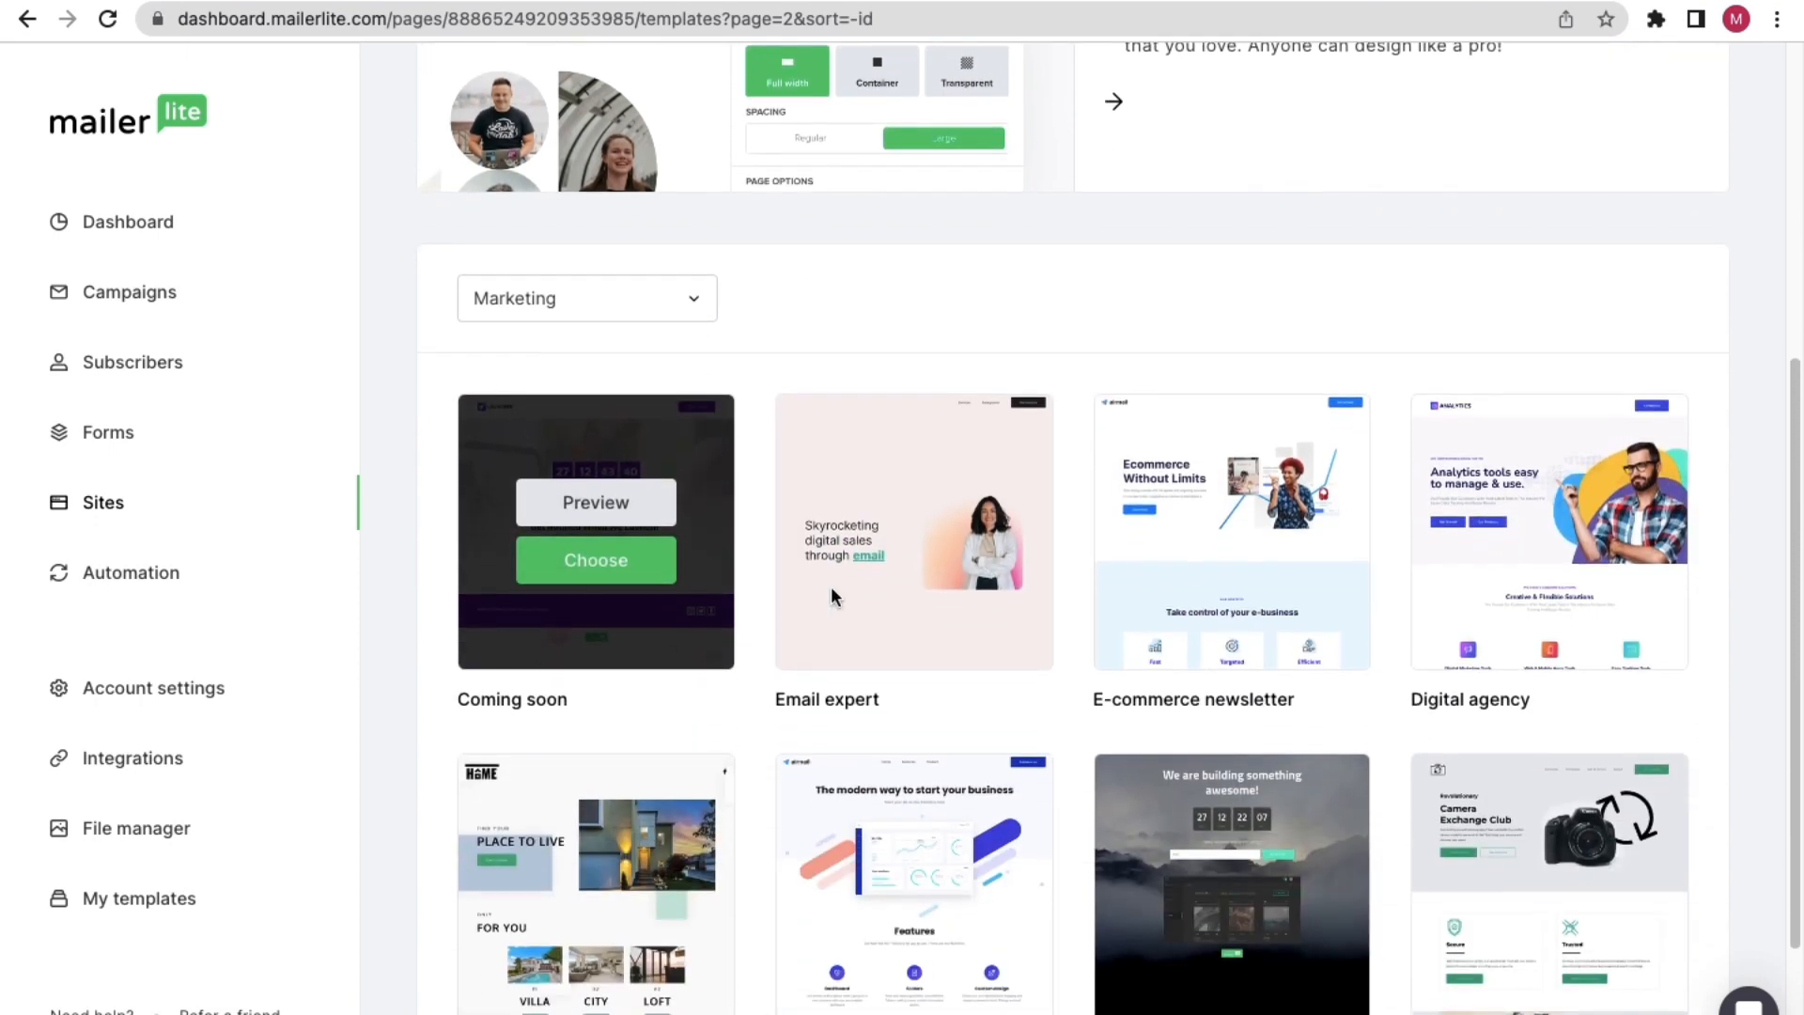
scroll(752, 663, down, 2)
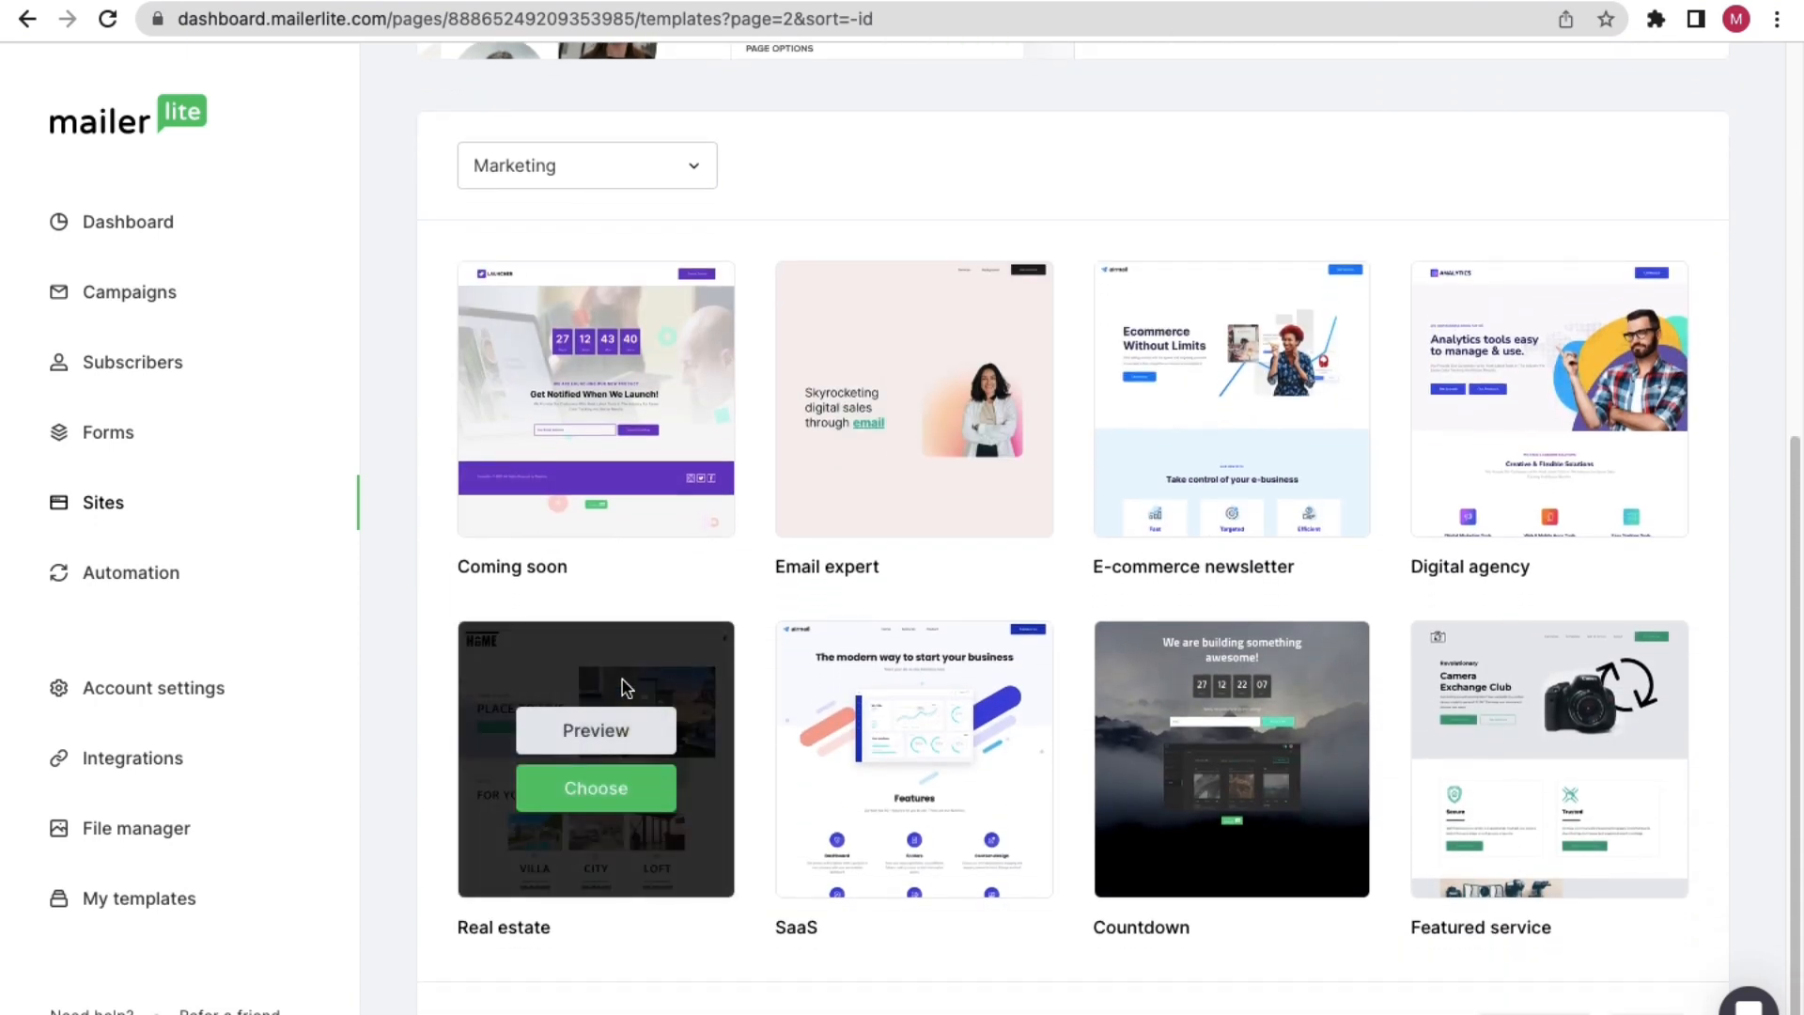
scroll(810, 778, up, 1)
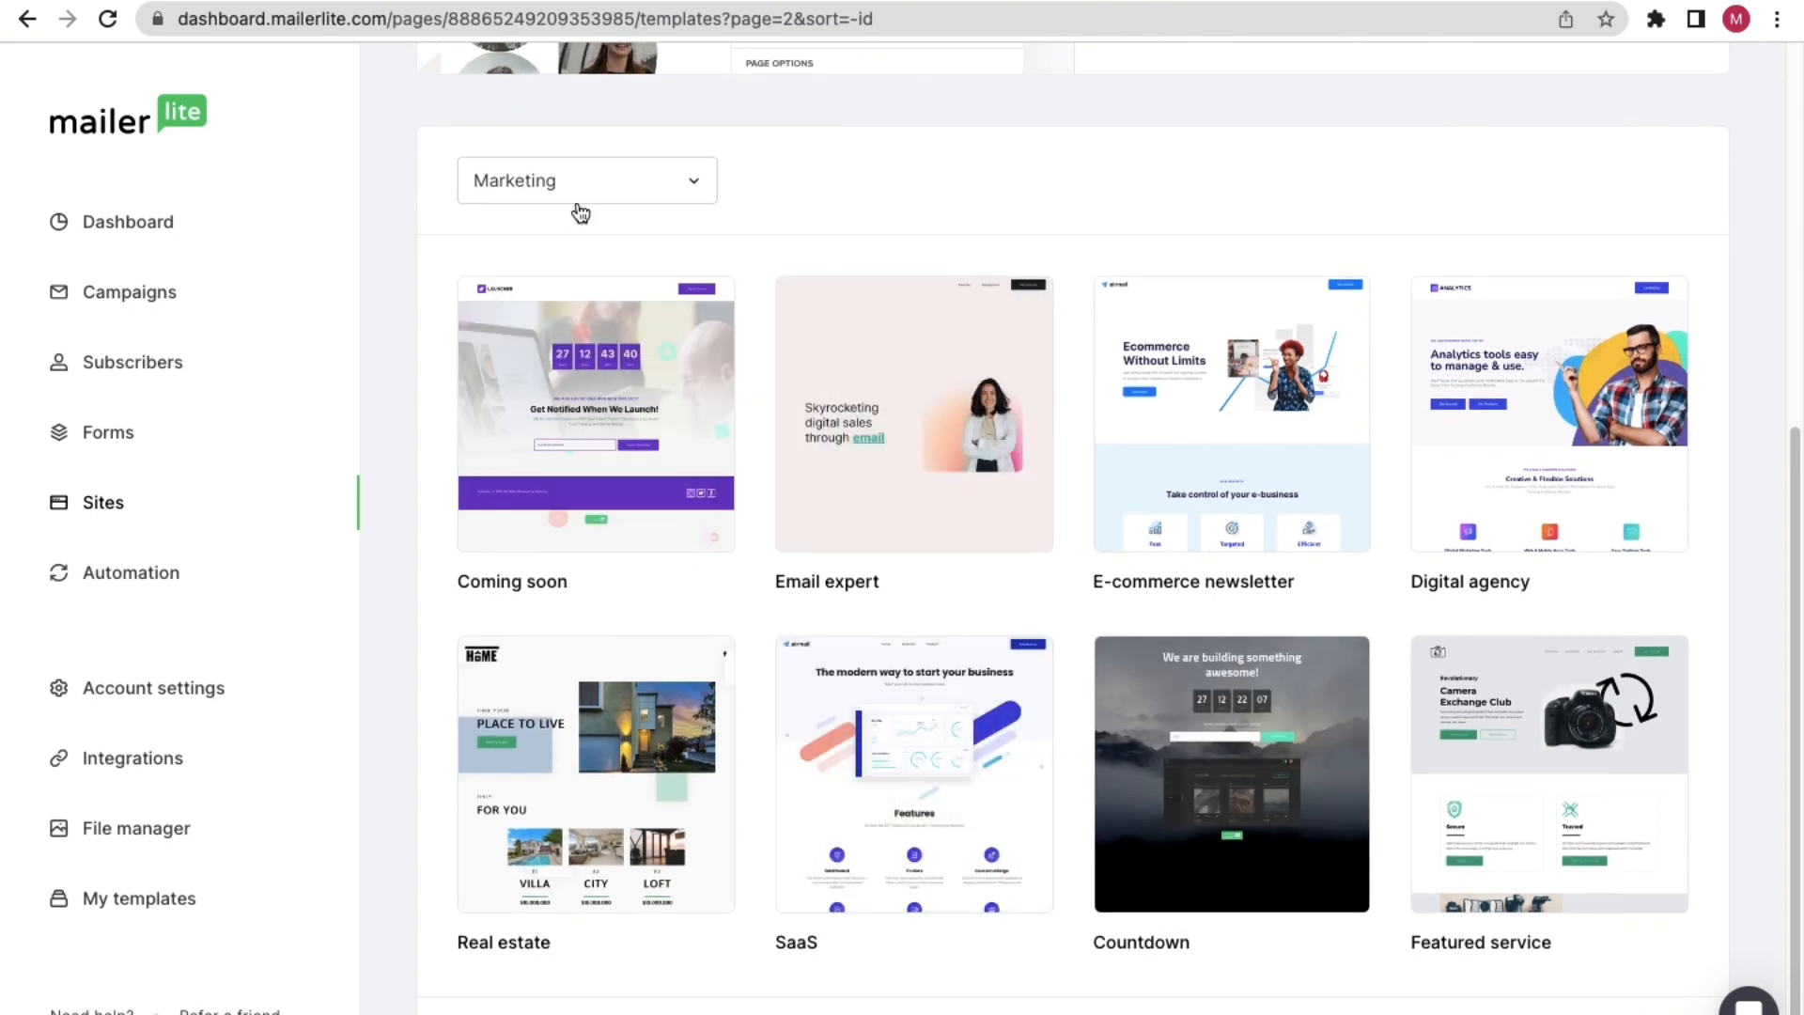
mouse_move(814, 404)
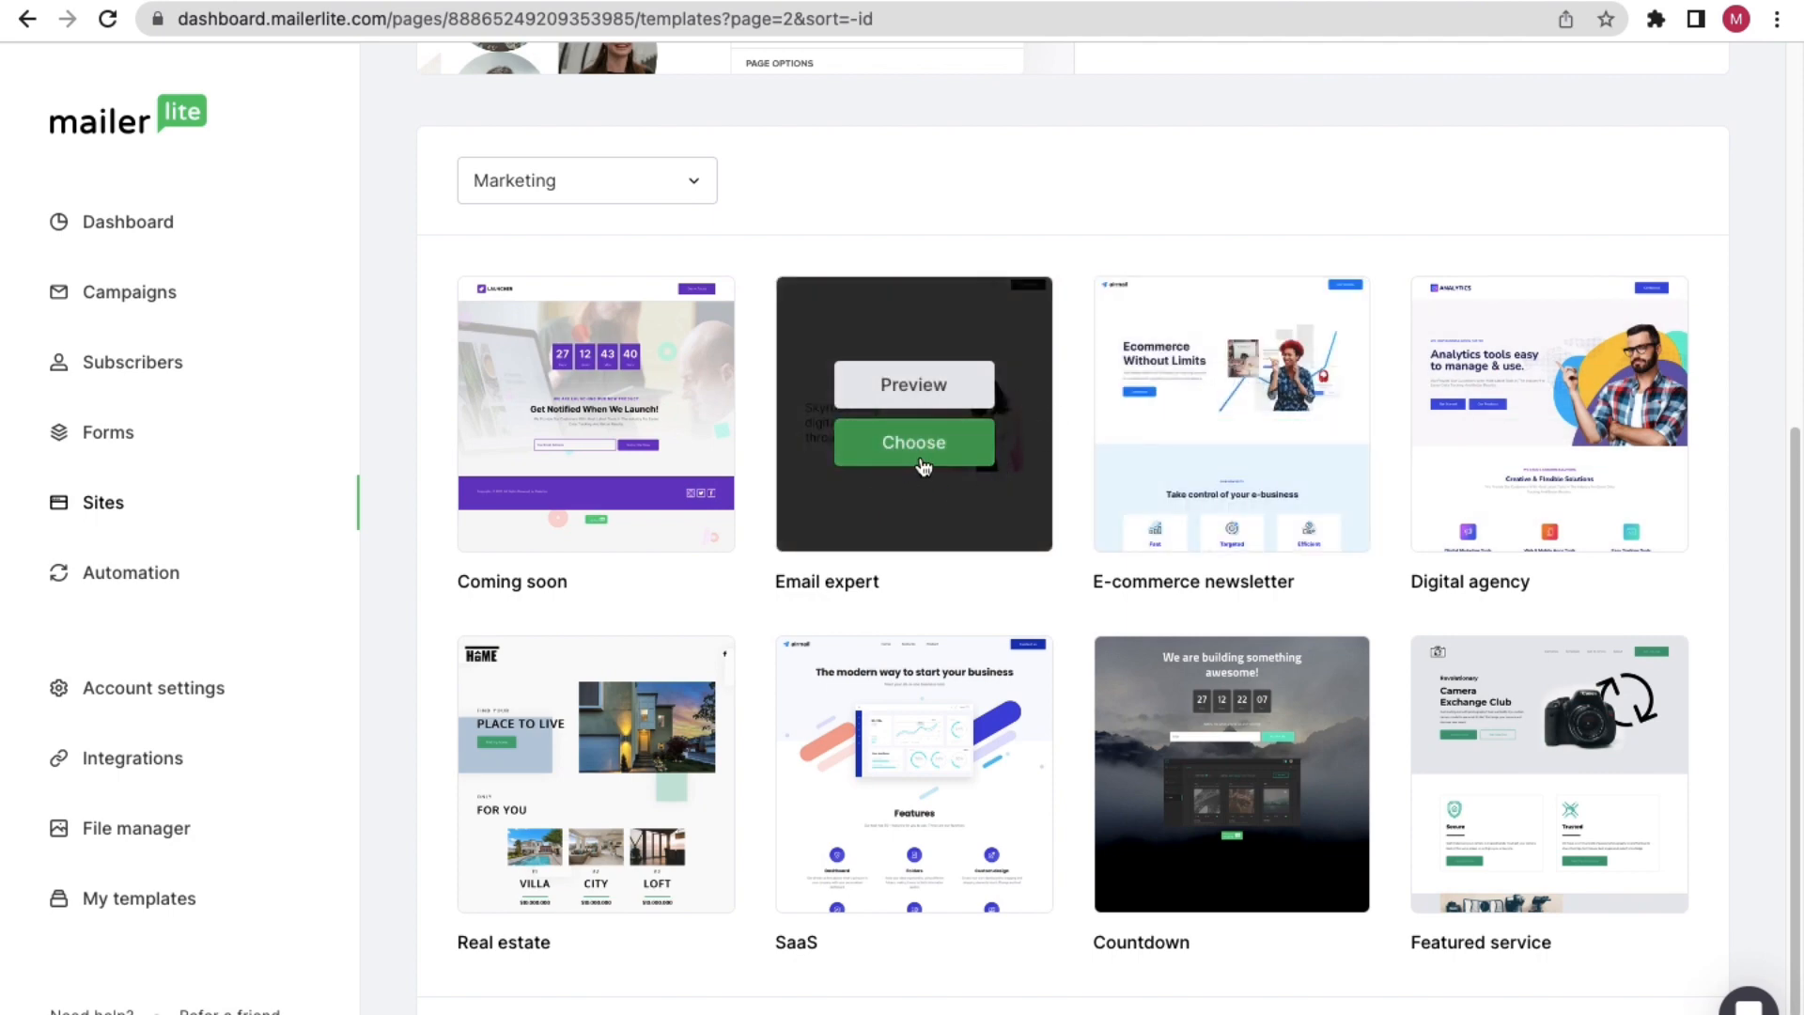
scroll(1283, 440, up, 2)
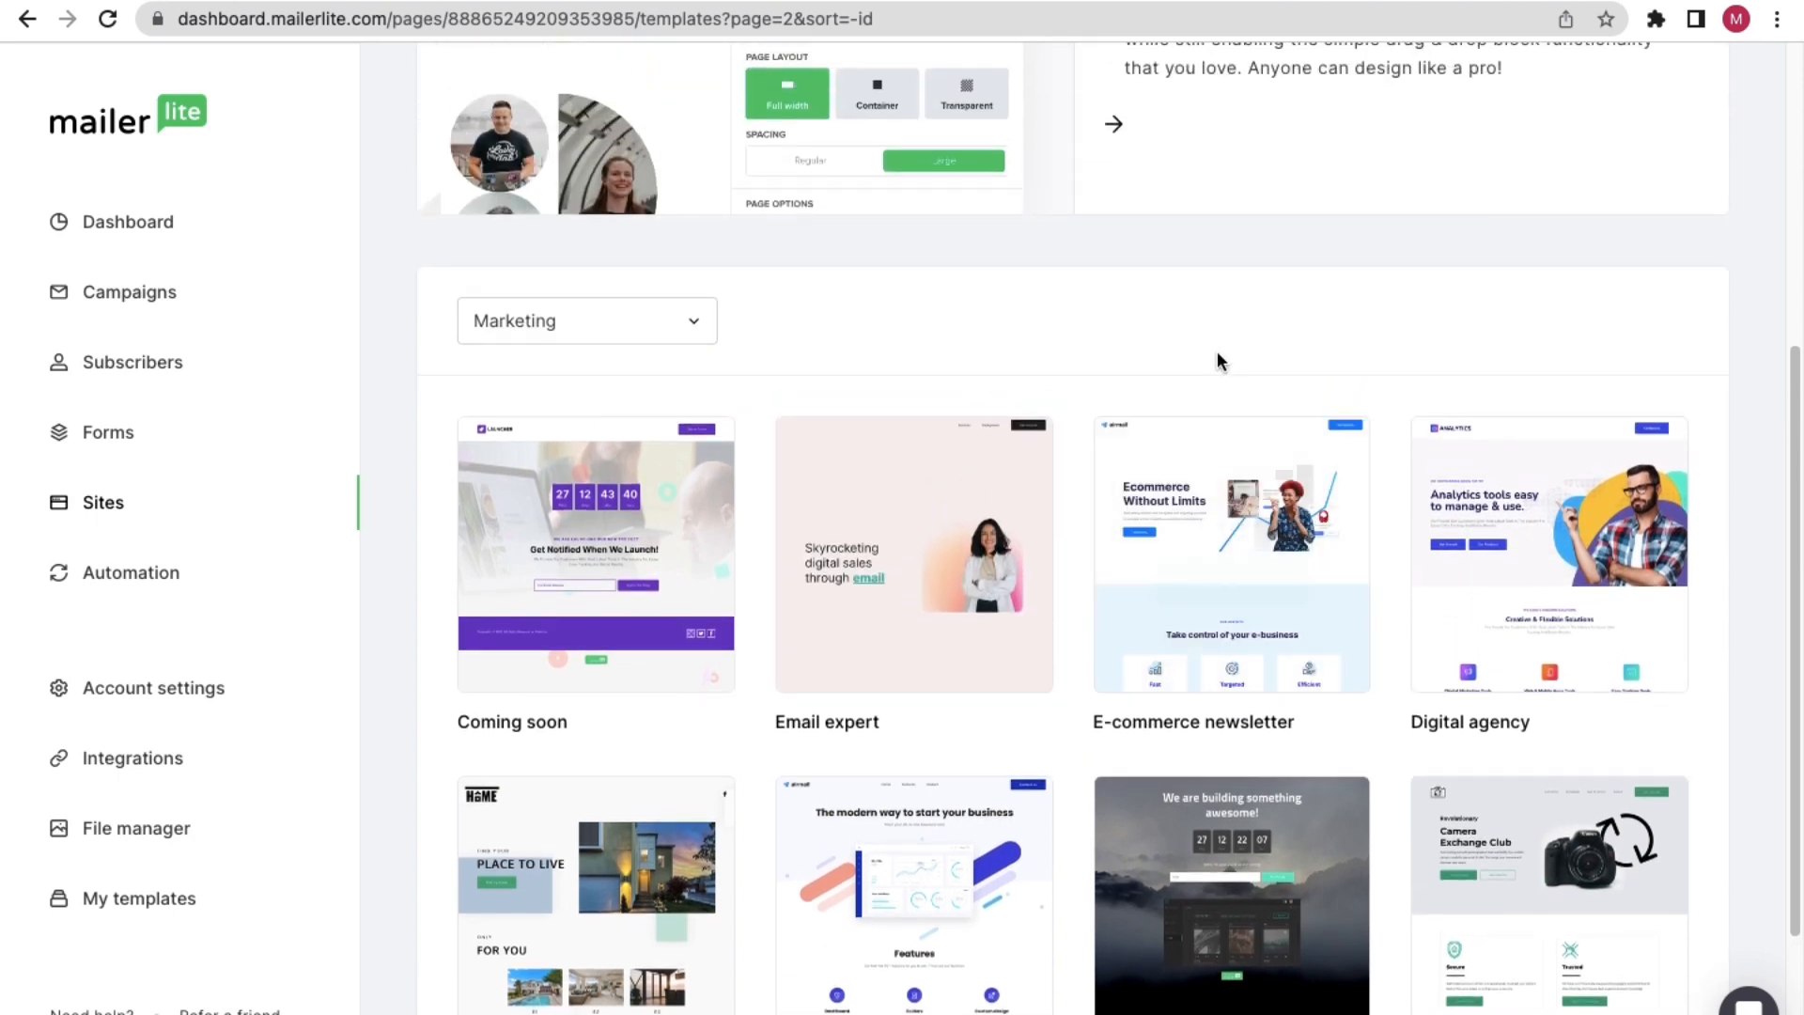
scroll(1161, 456, down, 2)
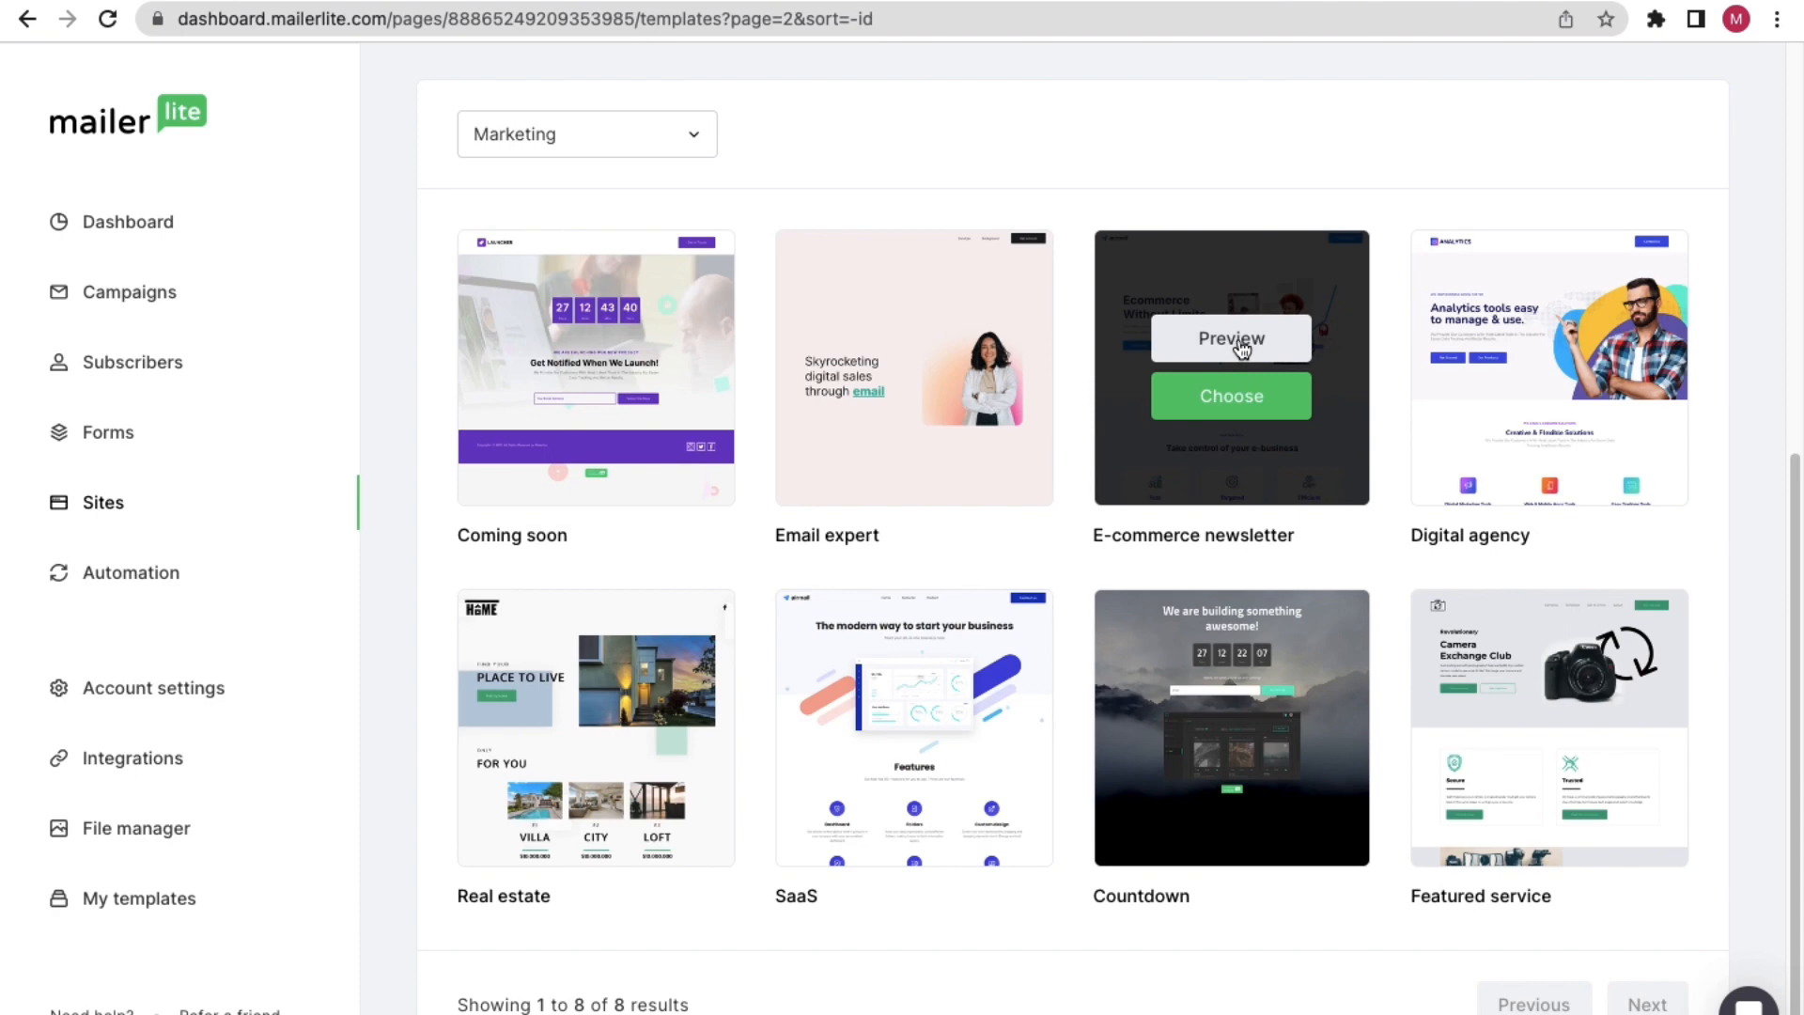
click(1239, 347)
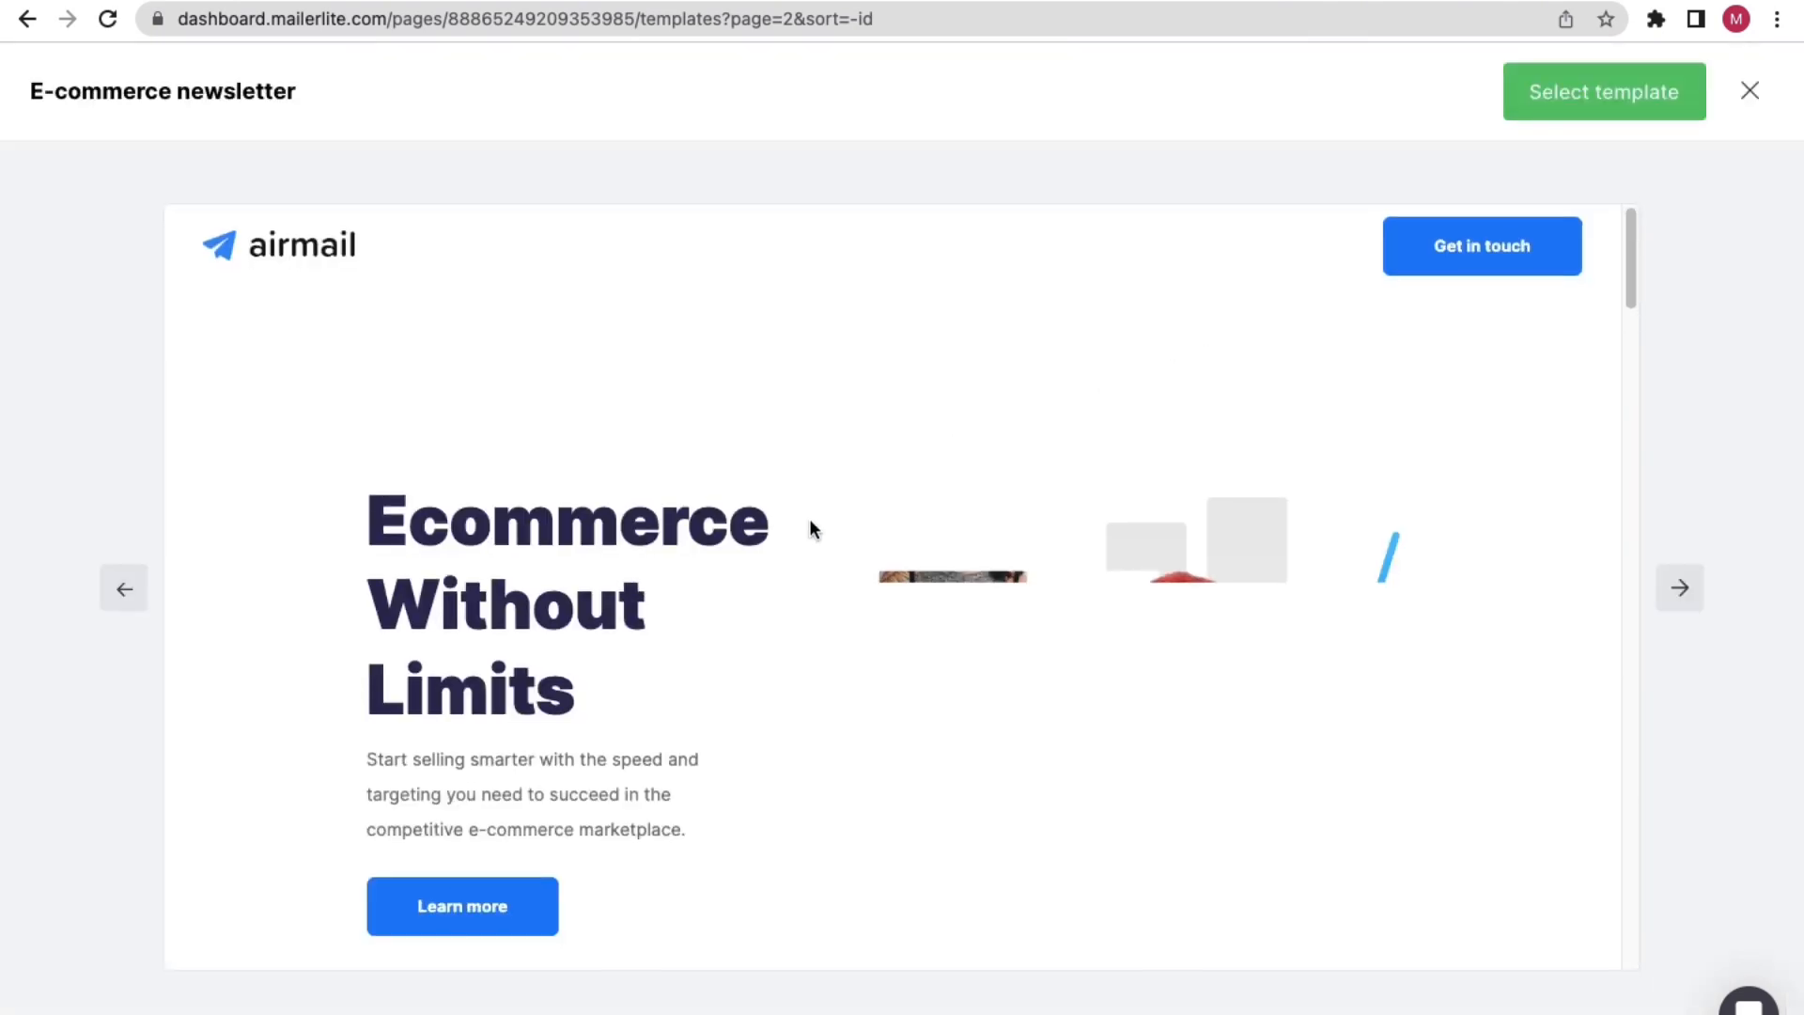
Step: Look over the E-commerce newsletter preview, then close it to return to the Marketing gallery
scroll(814, 529, down, 2)
mouse_move(1631, 308)
mouse_down()
mouse_move(1639, 724)
mouse_move(1617, 292)
mouse_up()
click(1749, 95)
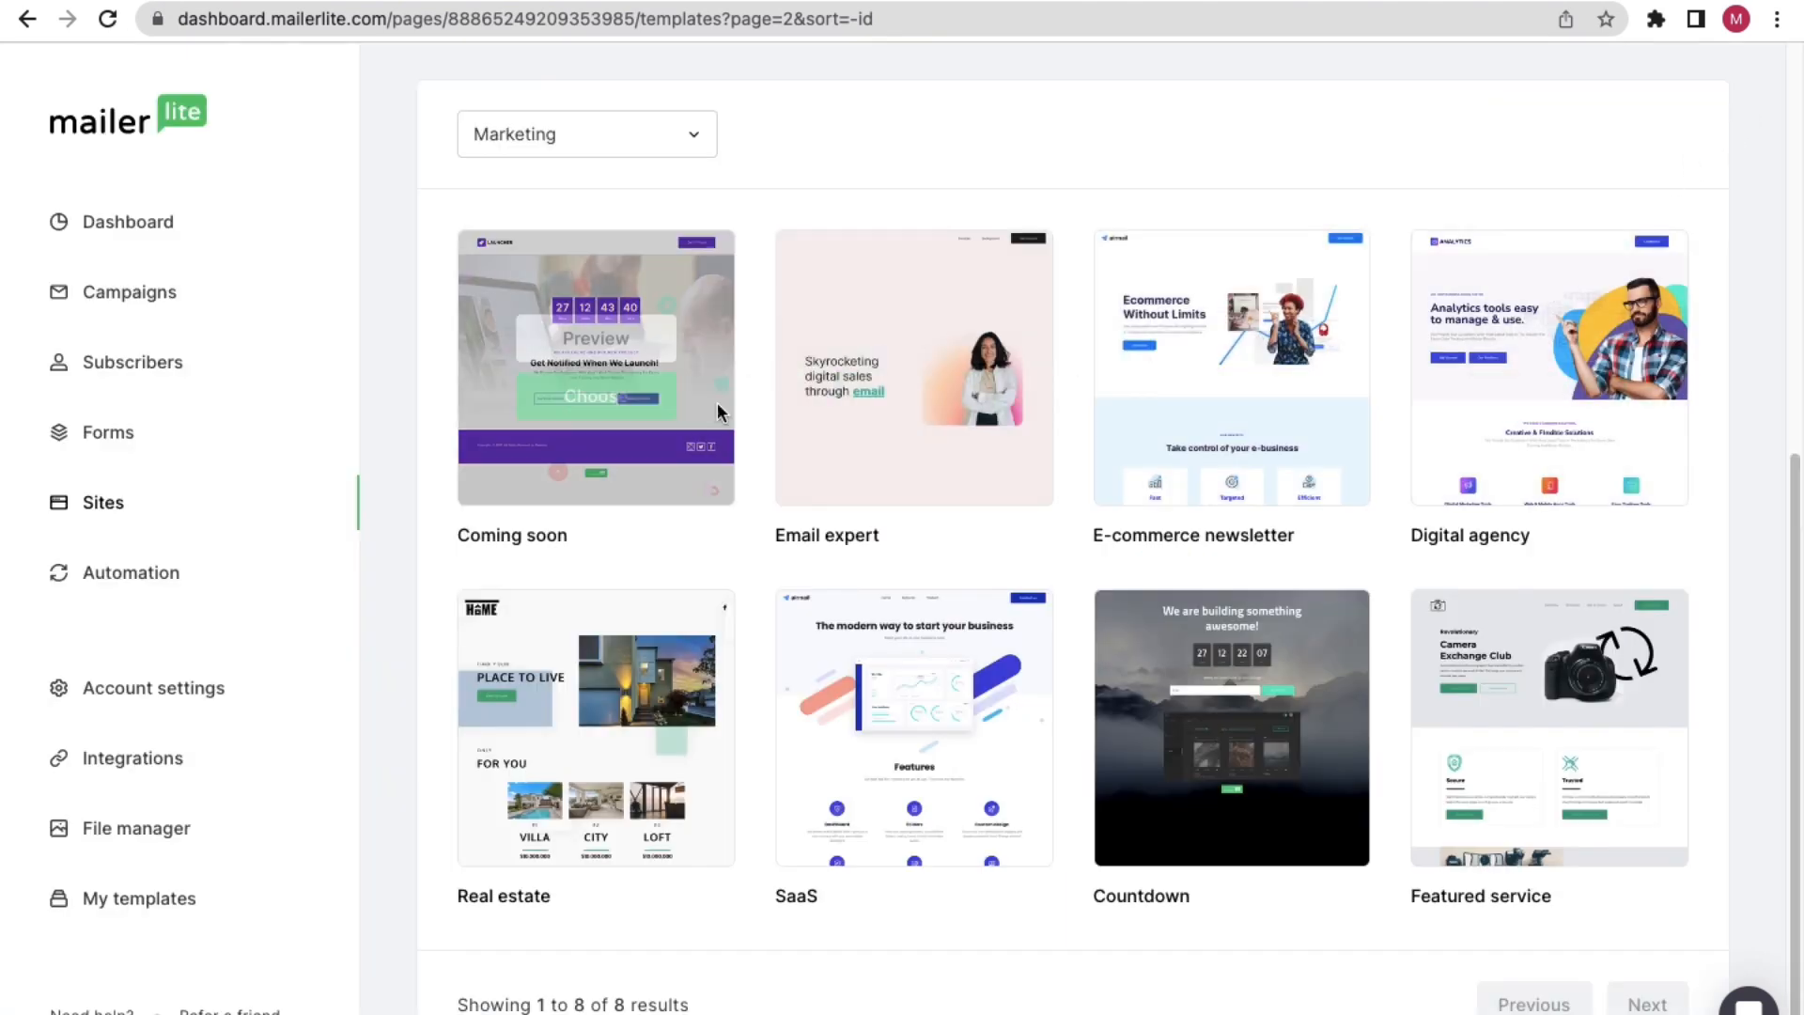
mouse_move(876, 466)
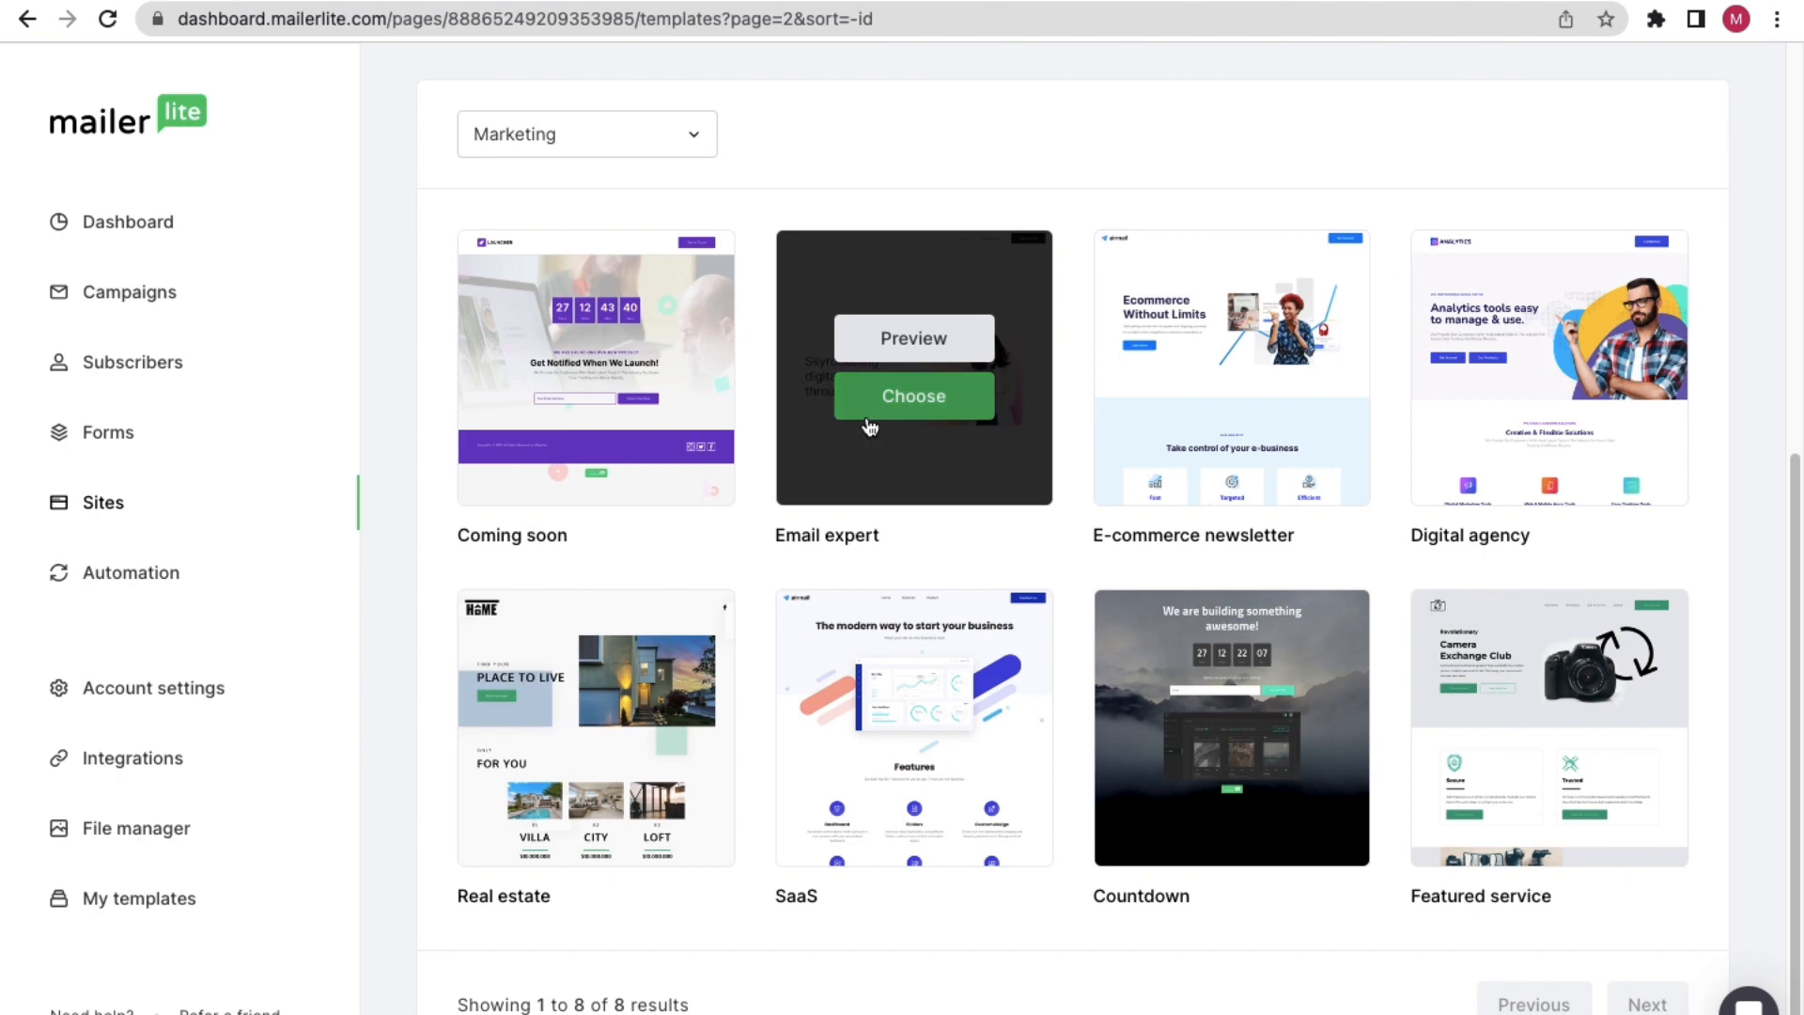
mouse_move(628, 342)
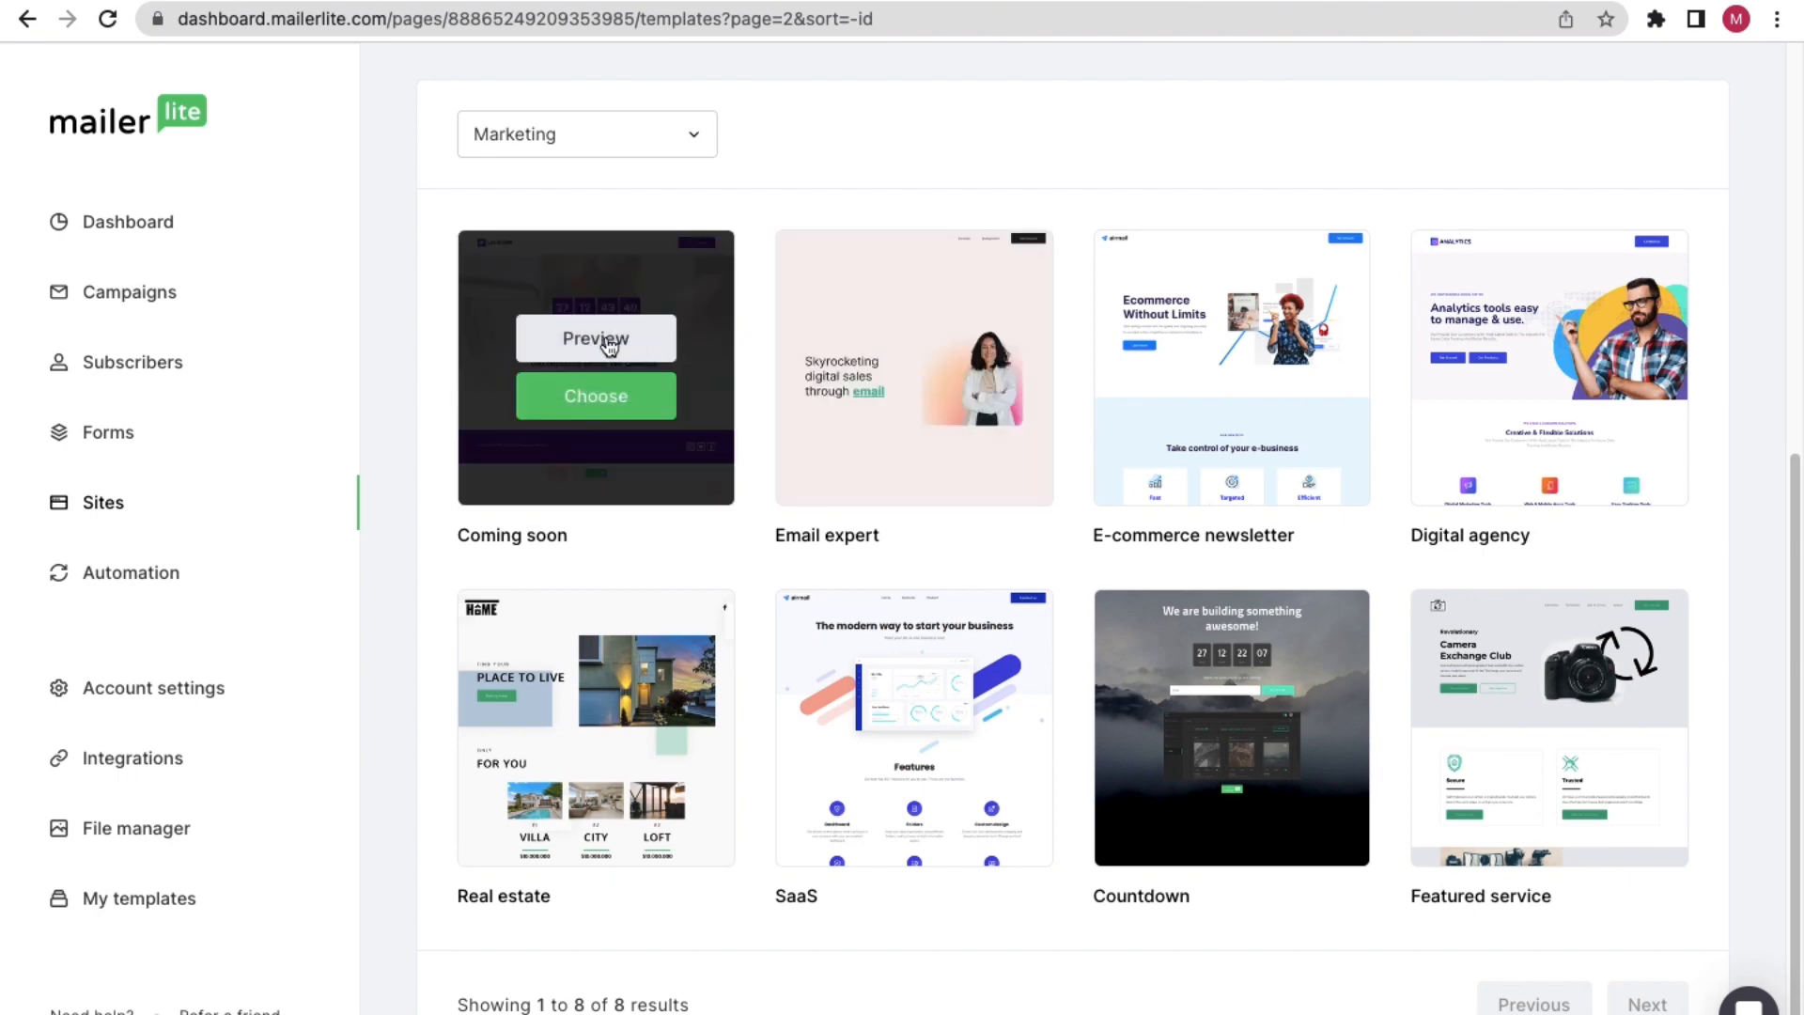
click(609, 344)
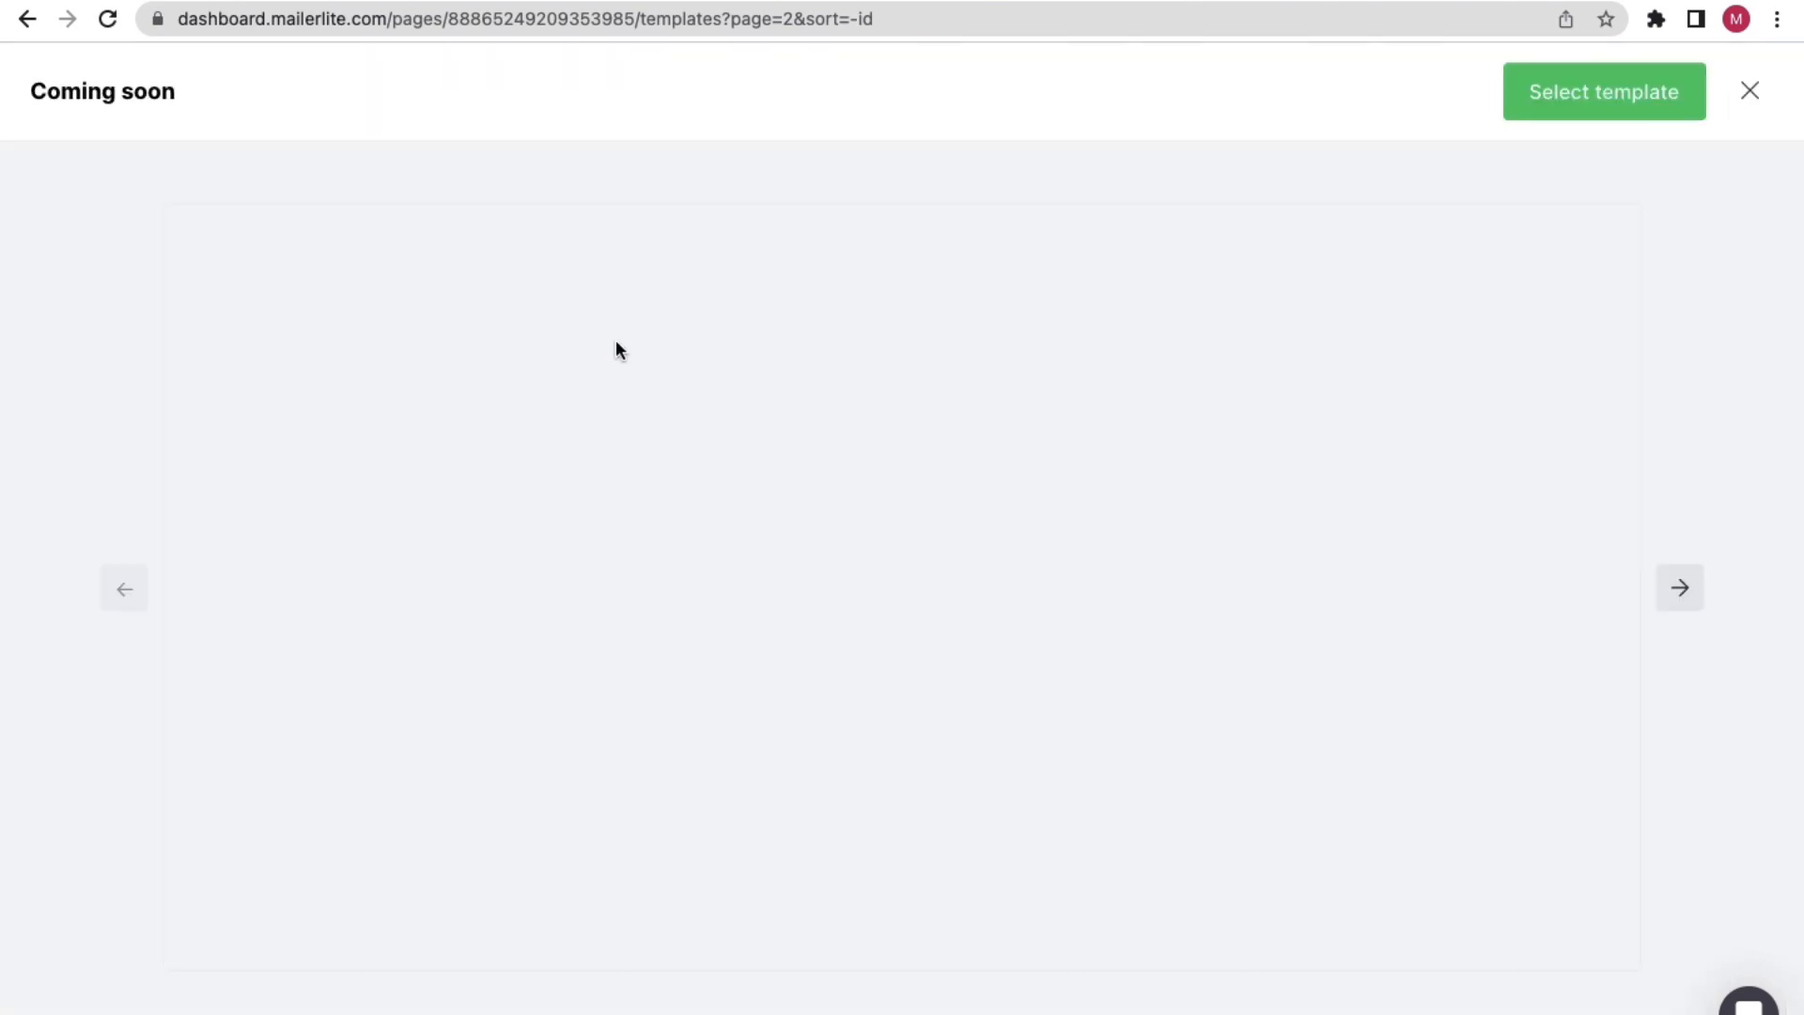
scroll(1327, 496, down, 6)
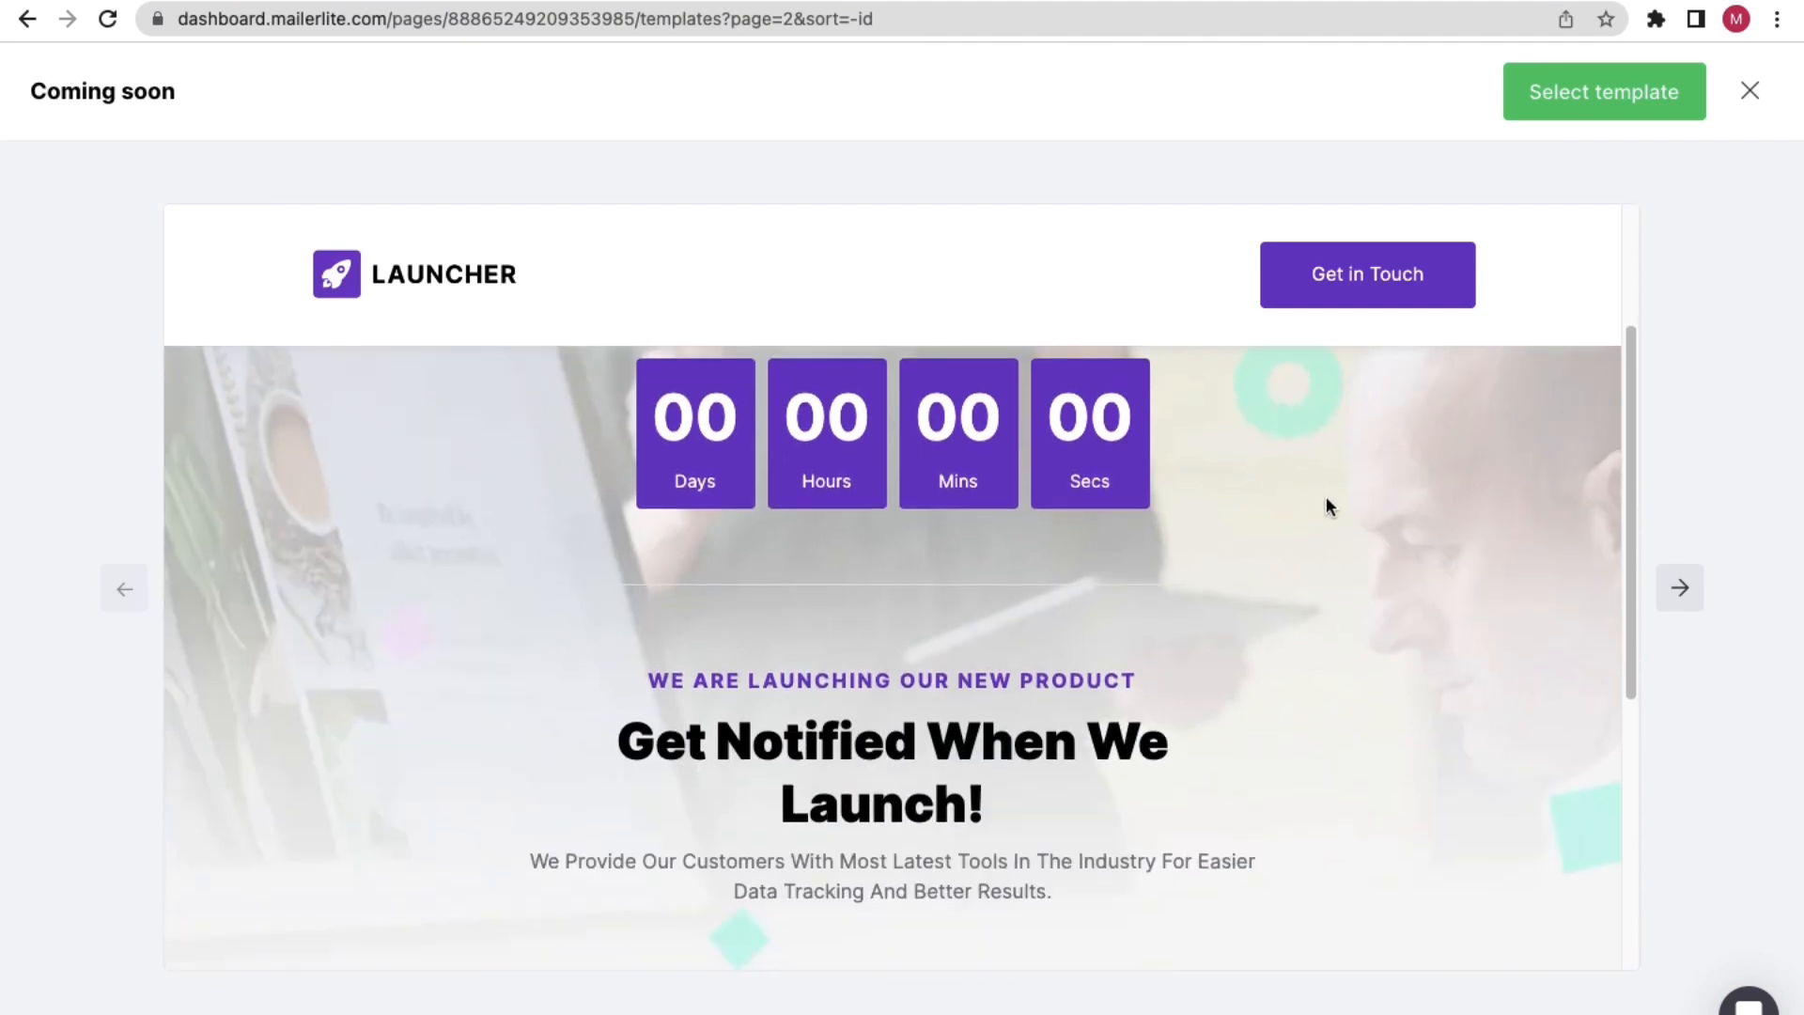
scroll(1326, 501, down, 2)
drag(1632, 681, 1594, 299)
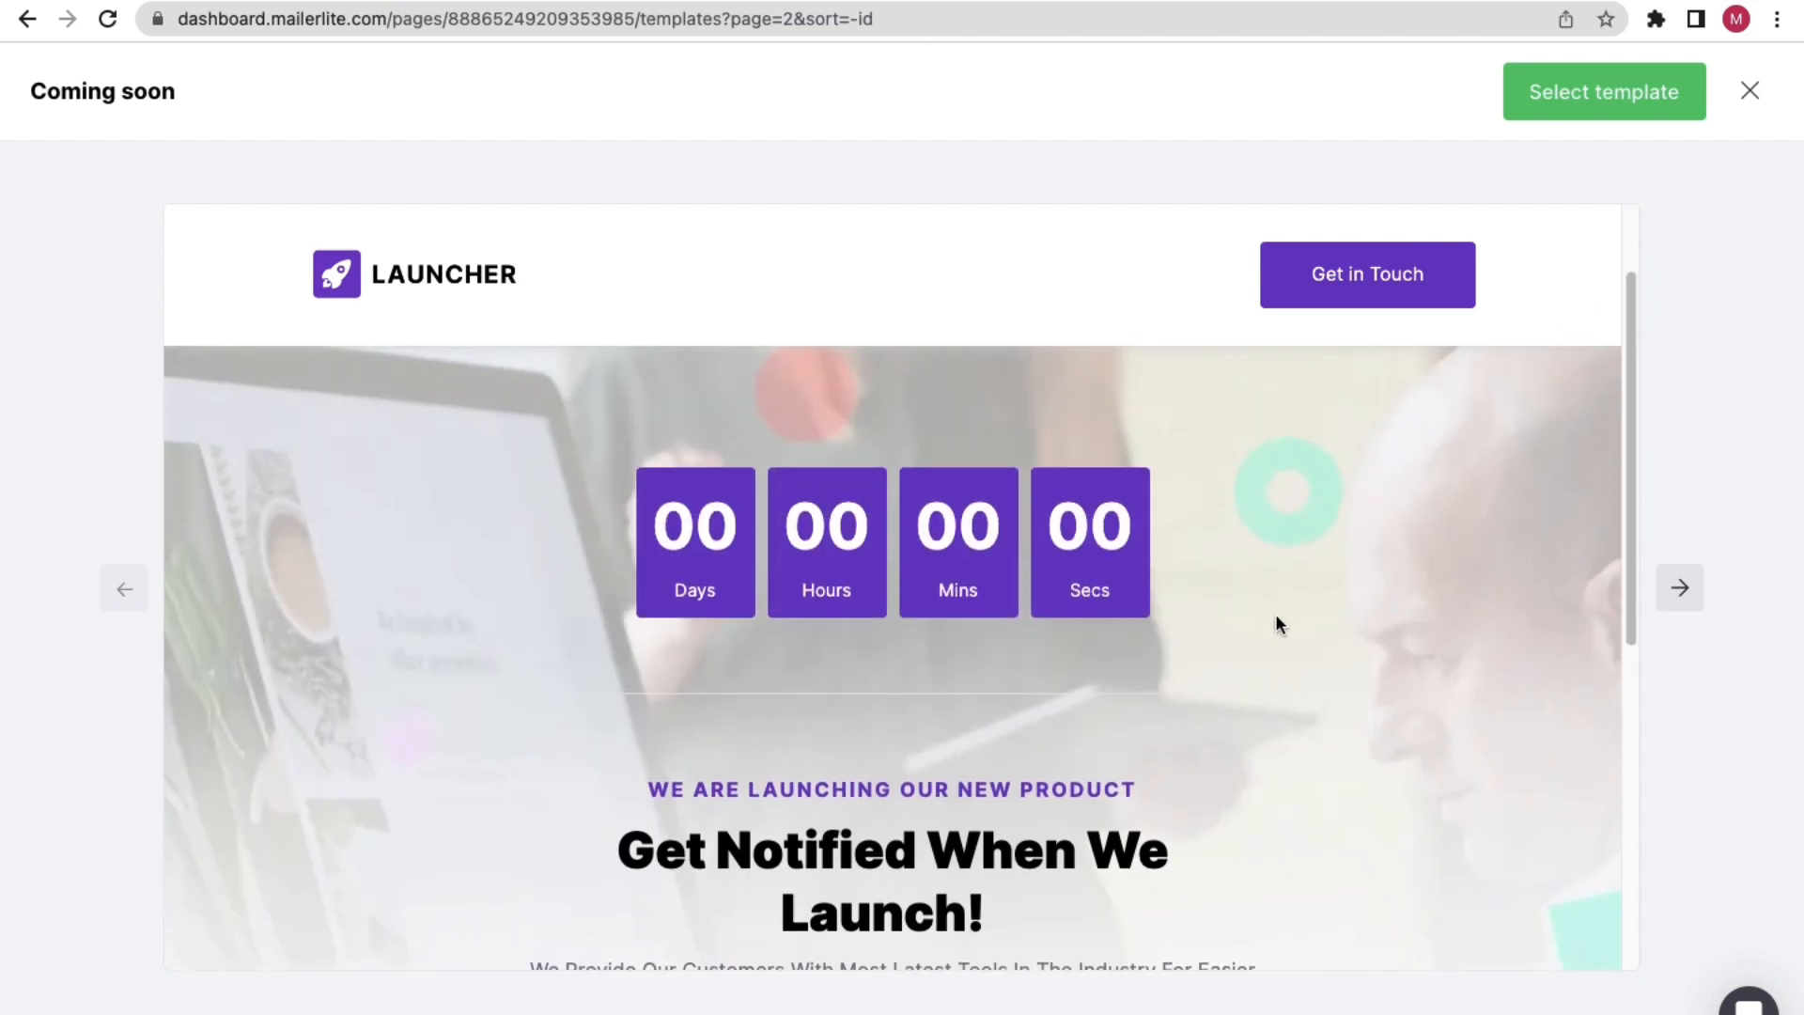
drag(1627, 467, 1619, 601)
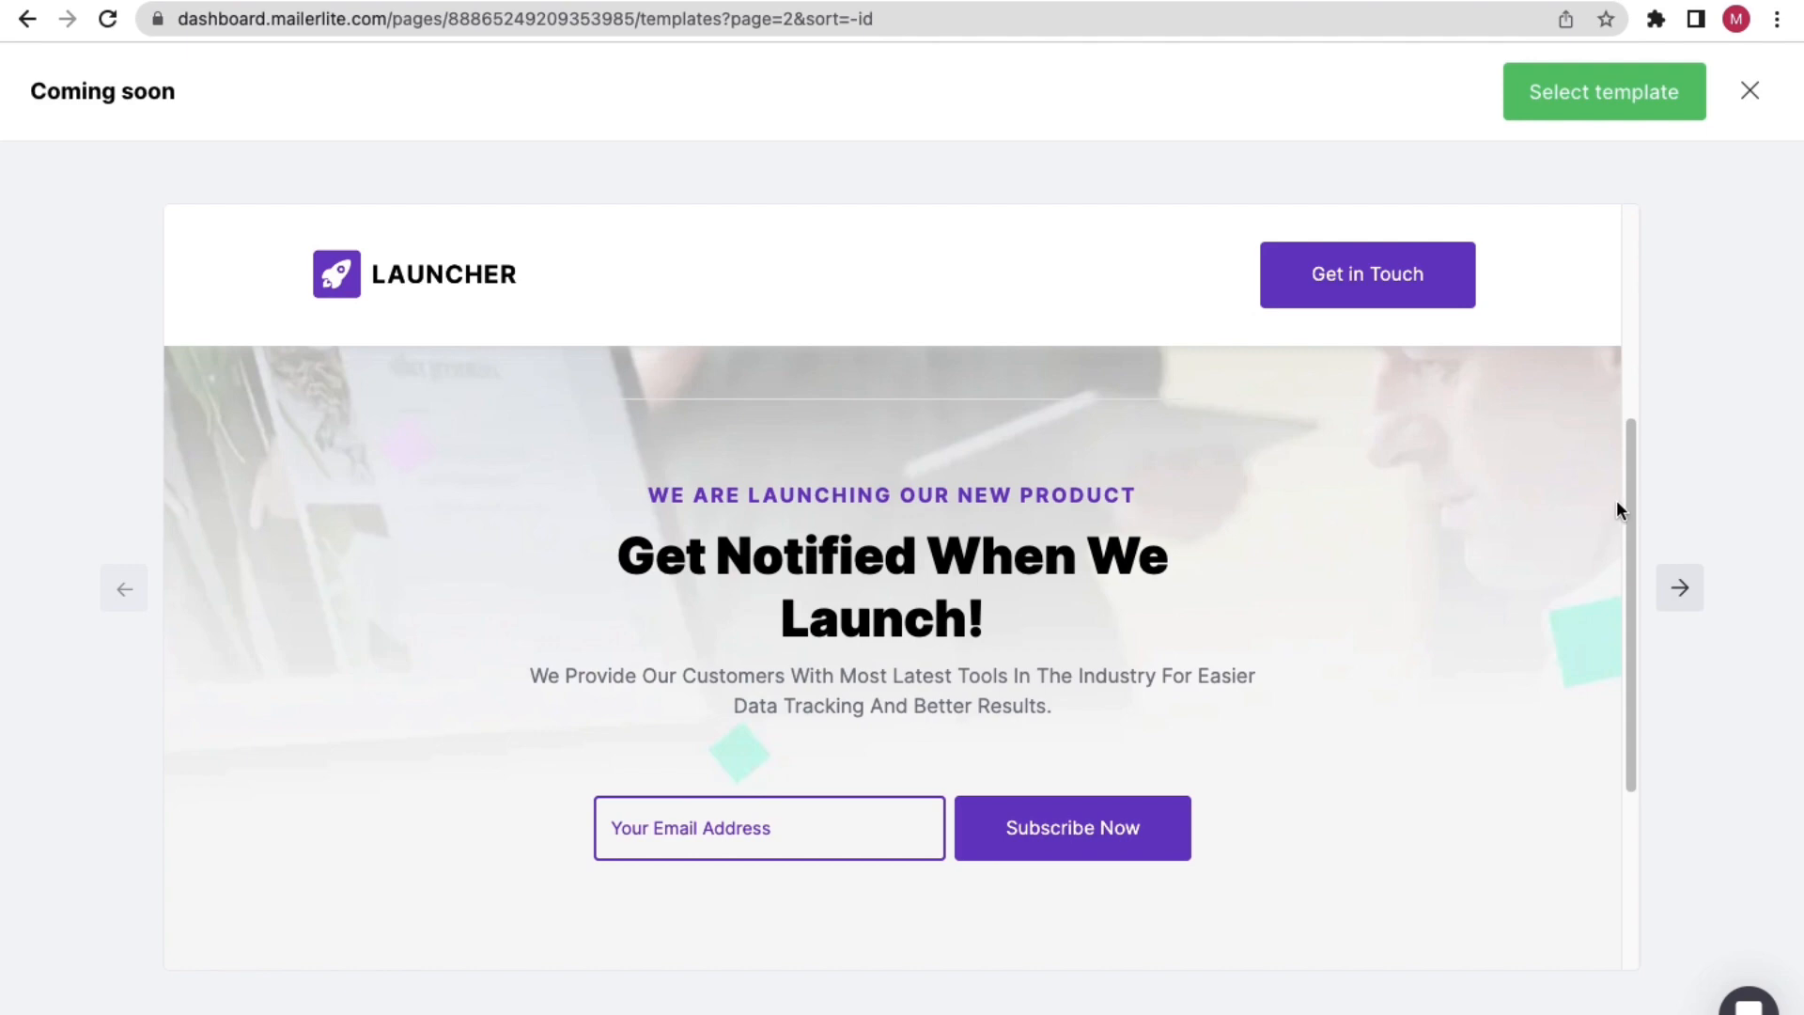
drag(1632, 470, 1618, 315)
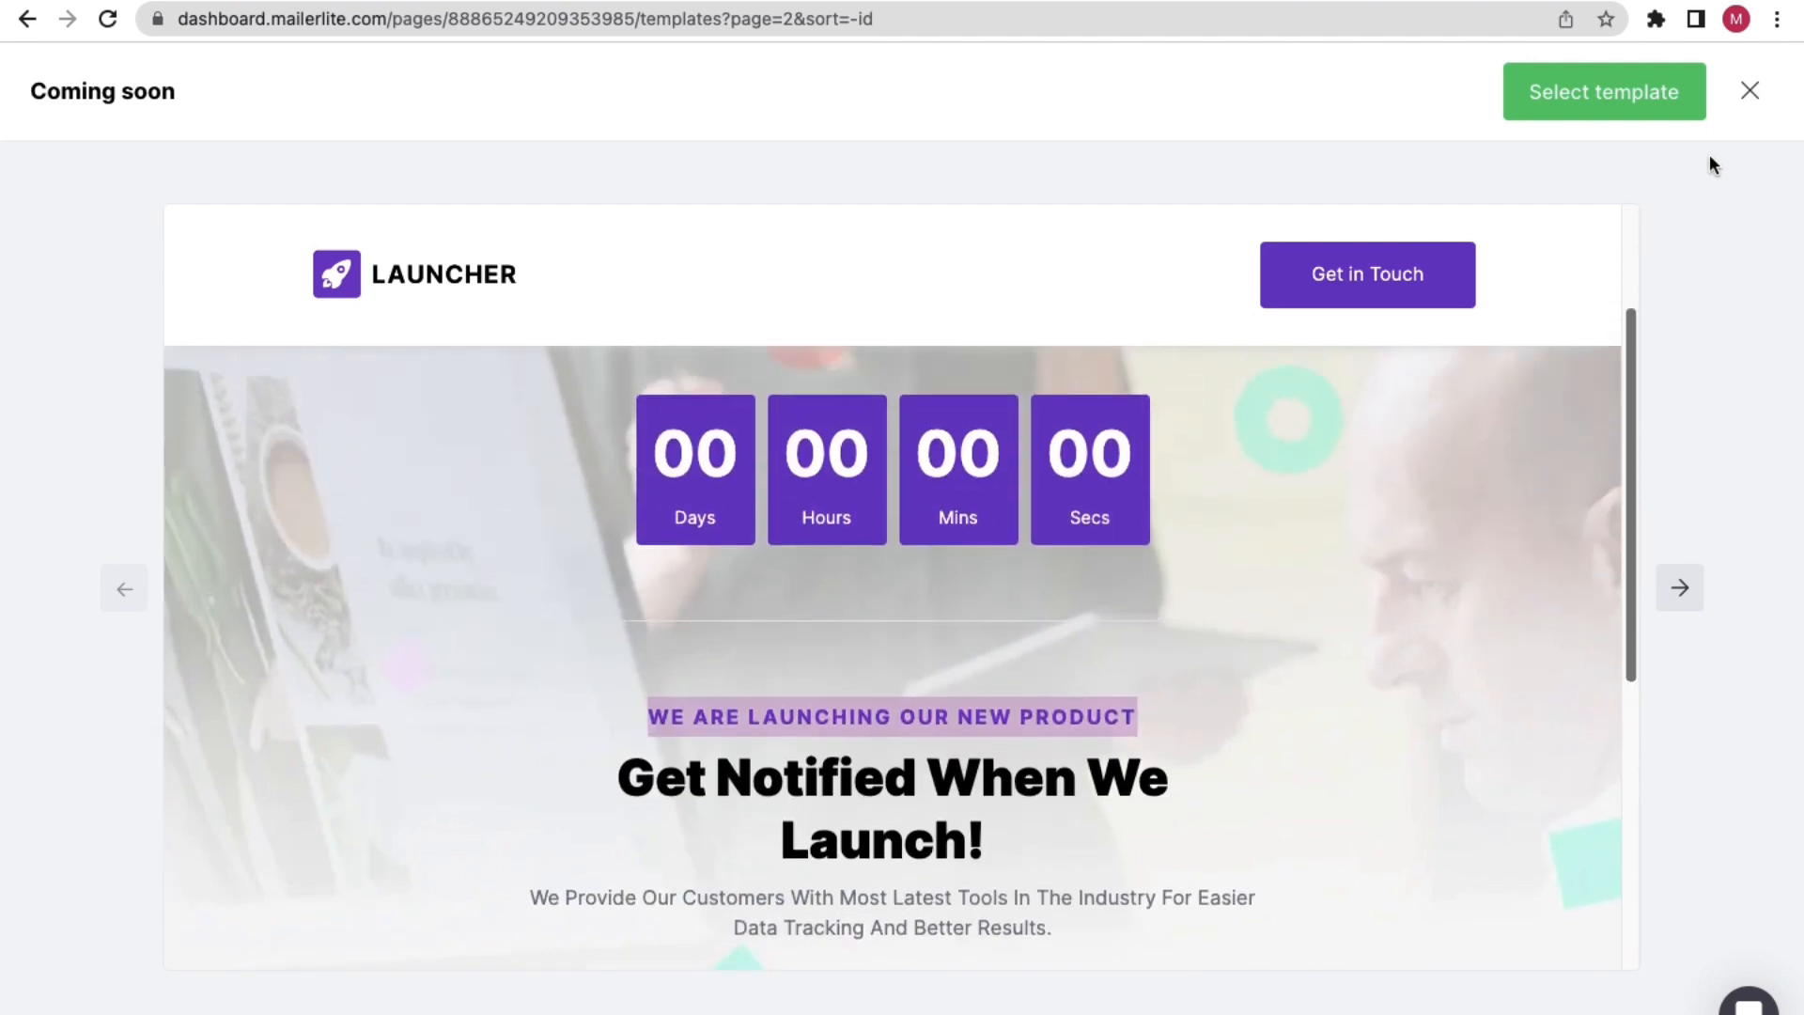
click(1750, 92)
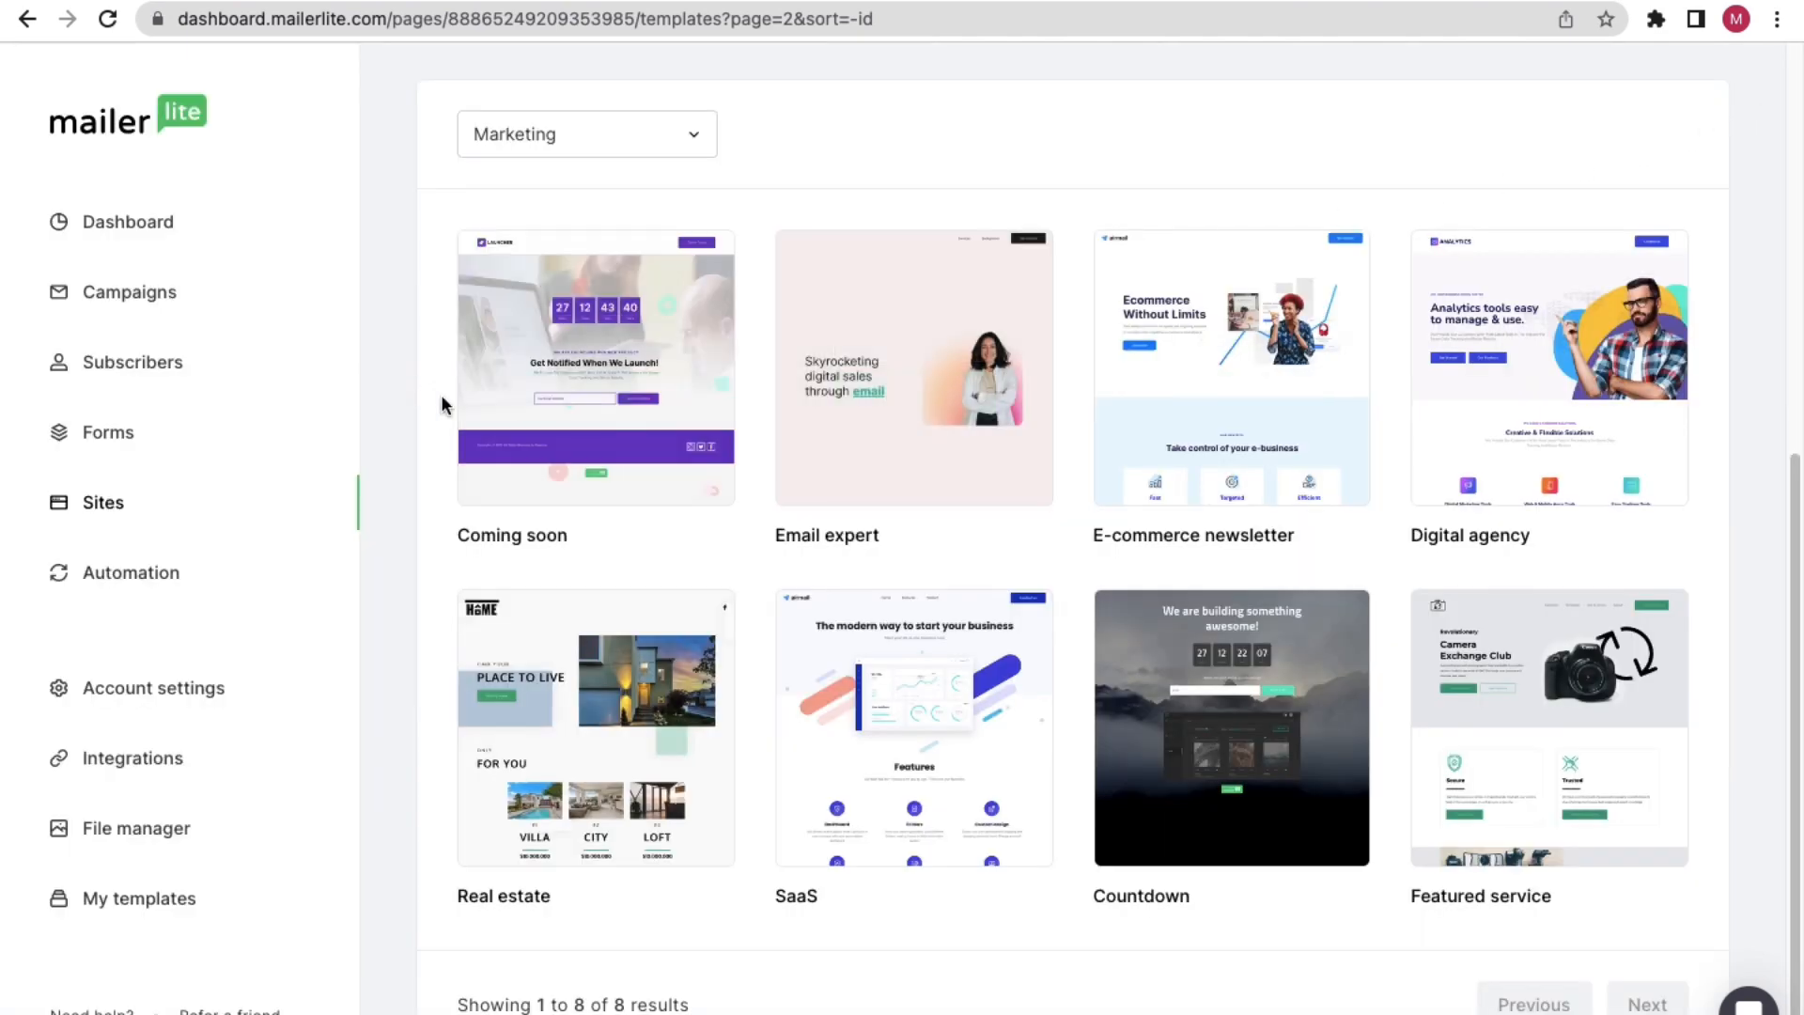
mouse_move(602, 406)
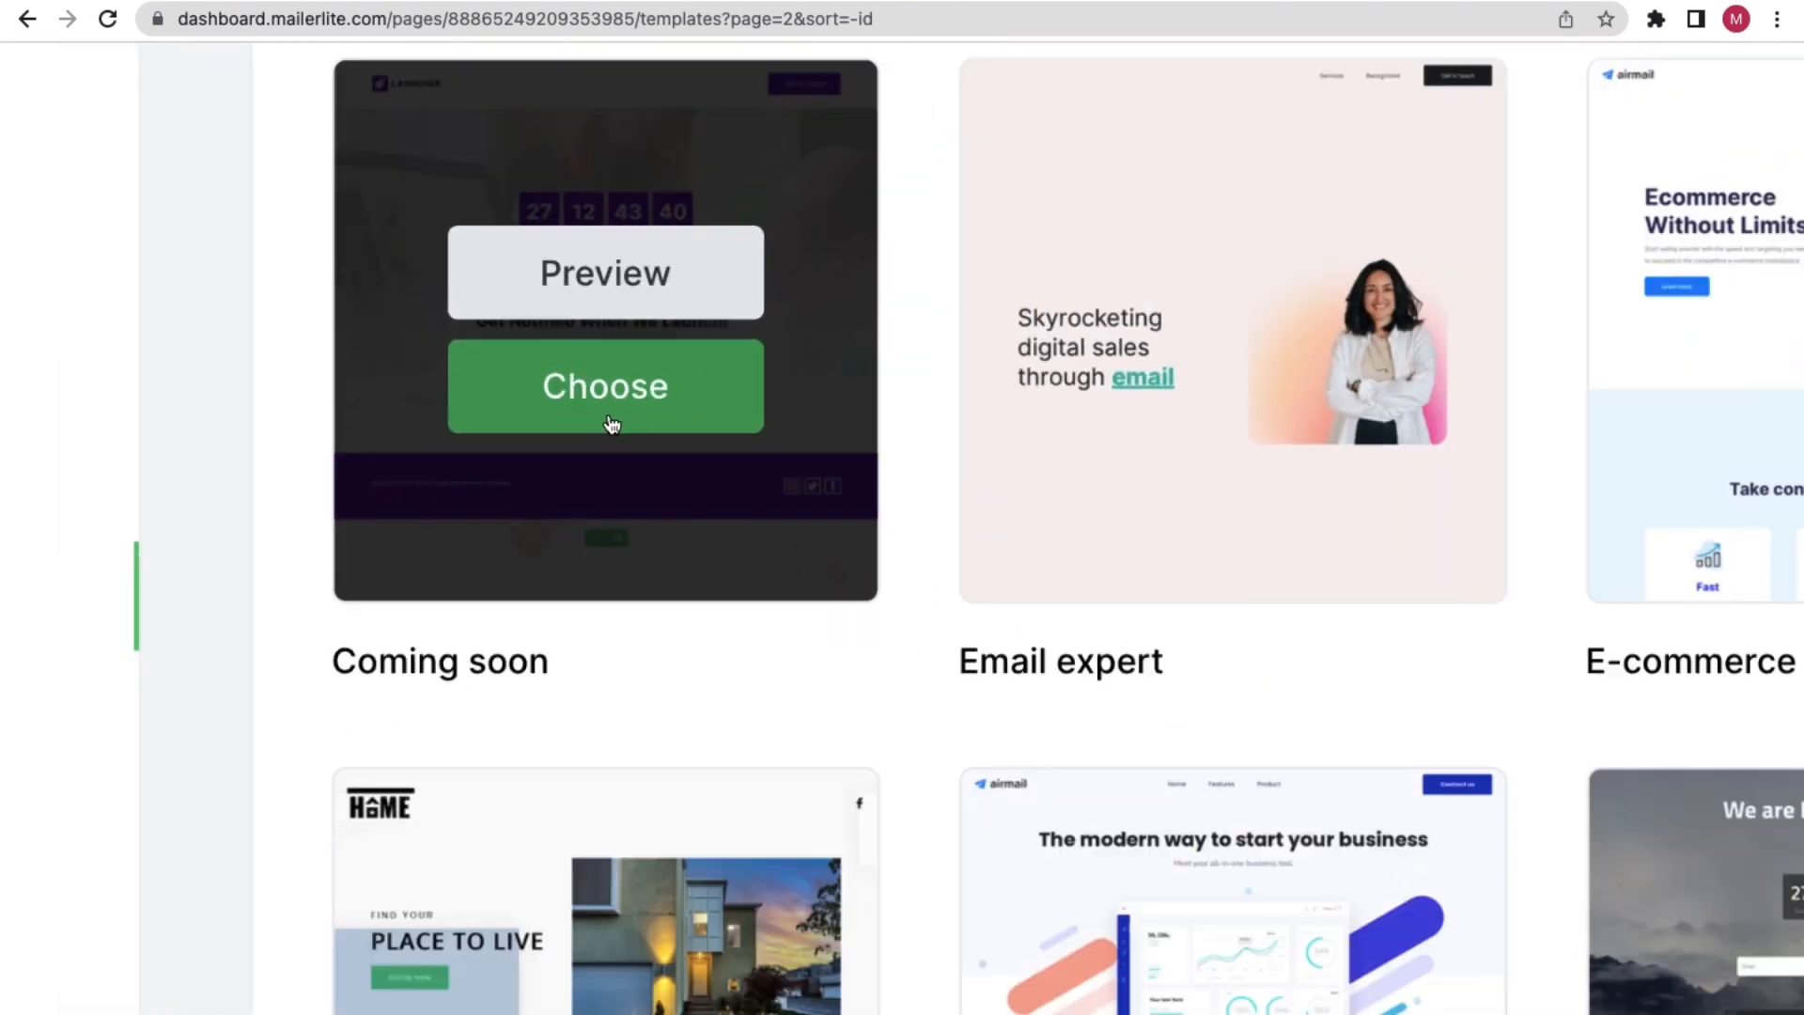
Step: Build the page from the Coming soon template and view its countdown layout
click(607, 417)
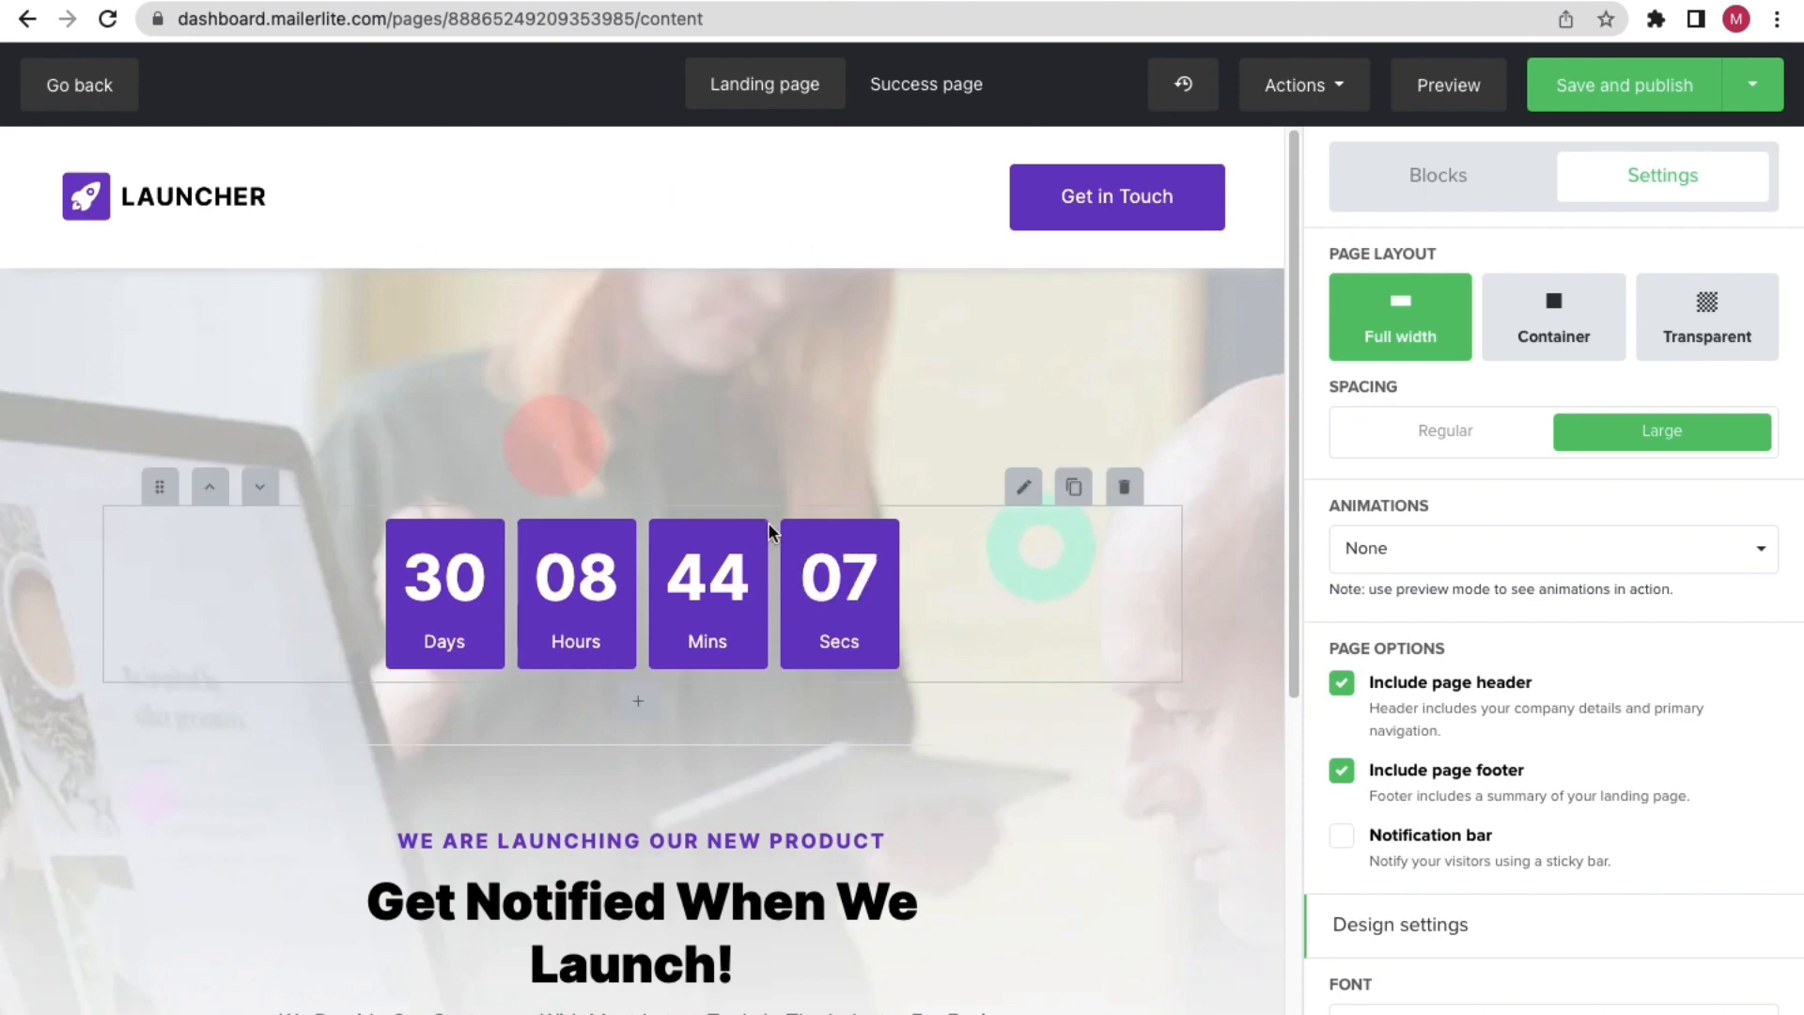
scroll(658, 413, down, 1)
scroll(647, 425, up, 1)
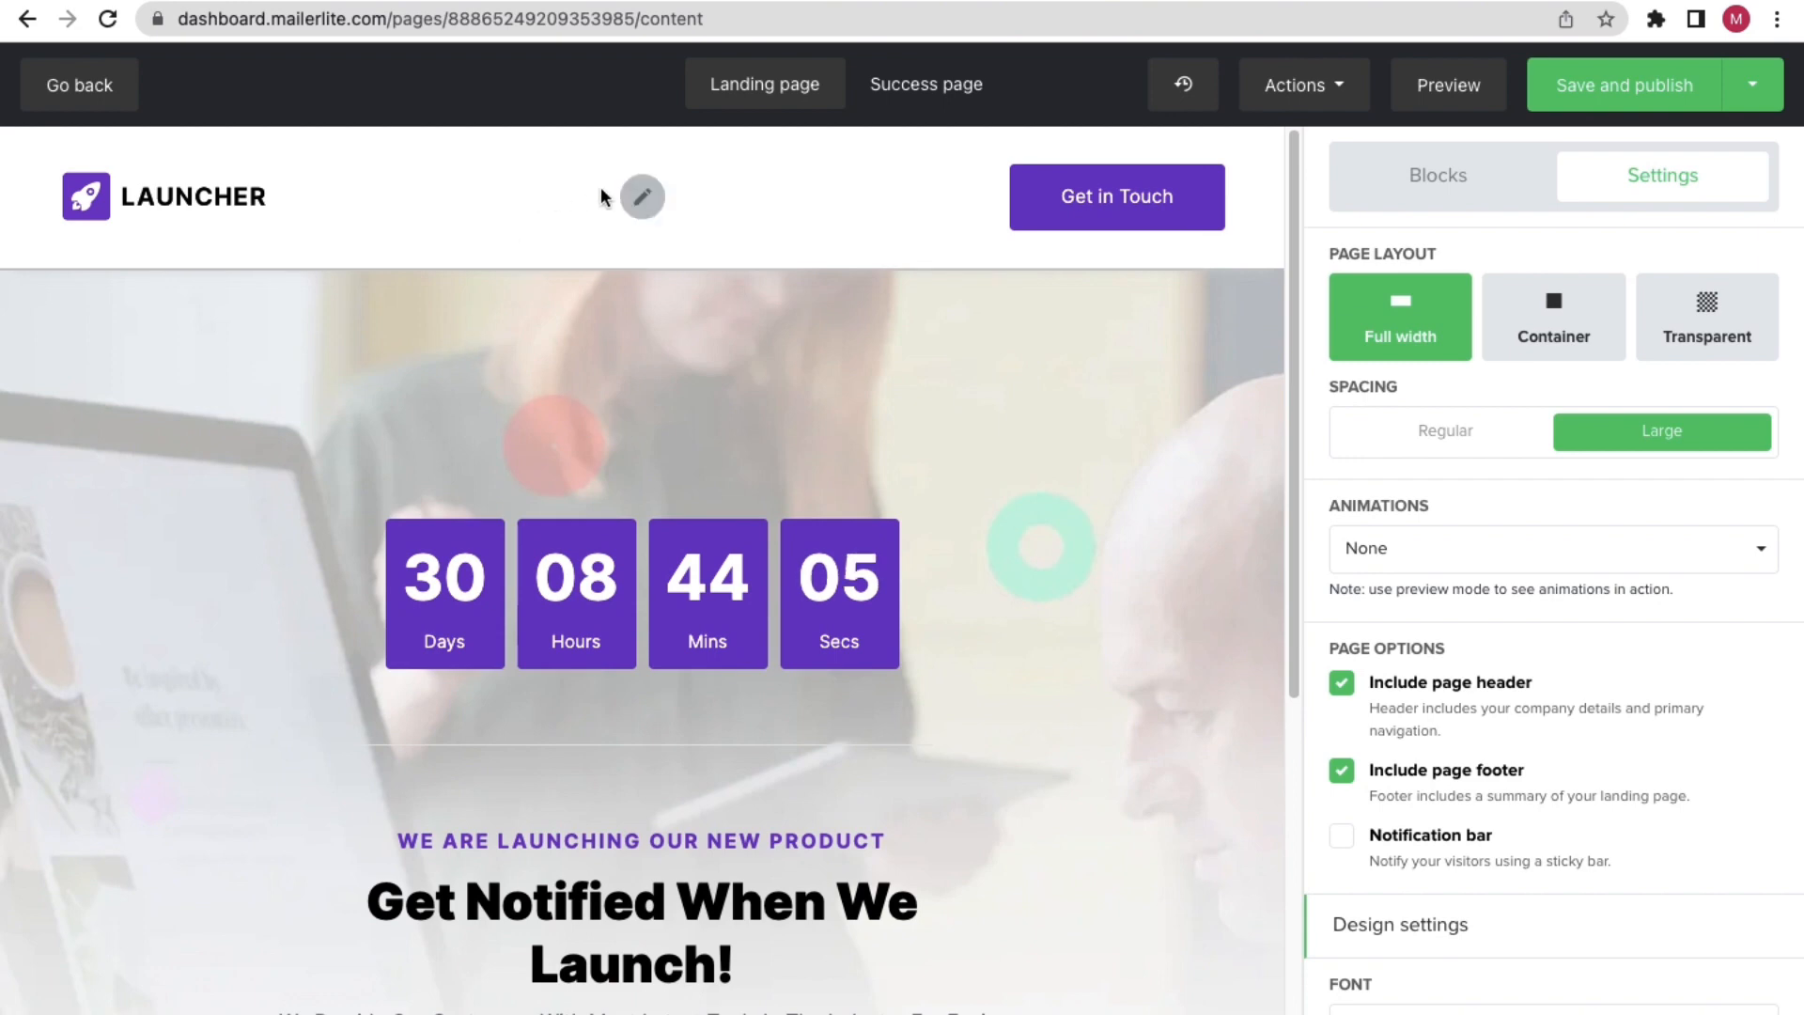
Step: Relabel the header's Get in Touch button to 'Join Now For Free'
click(642, 197)
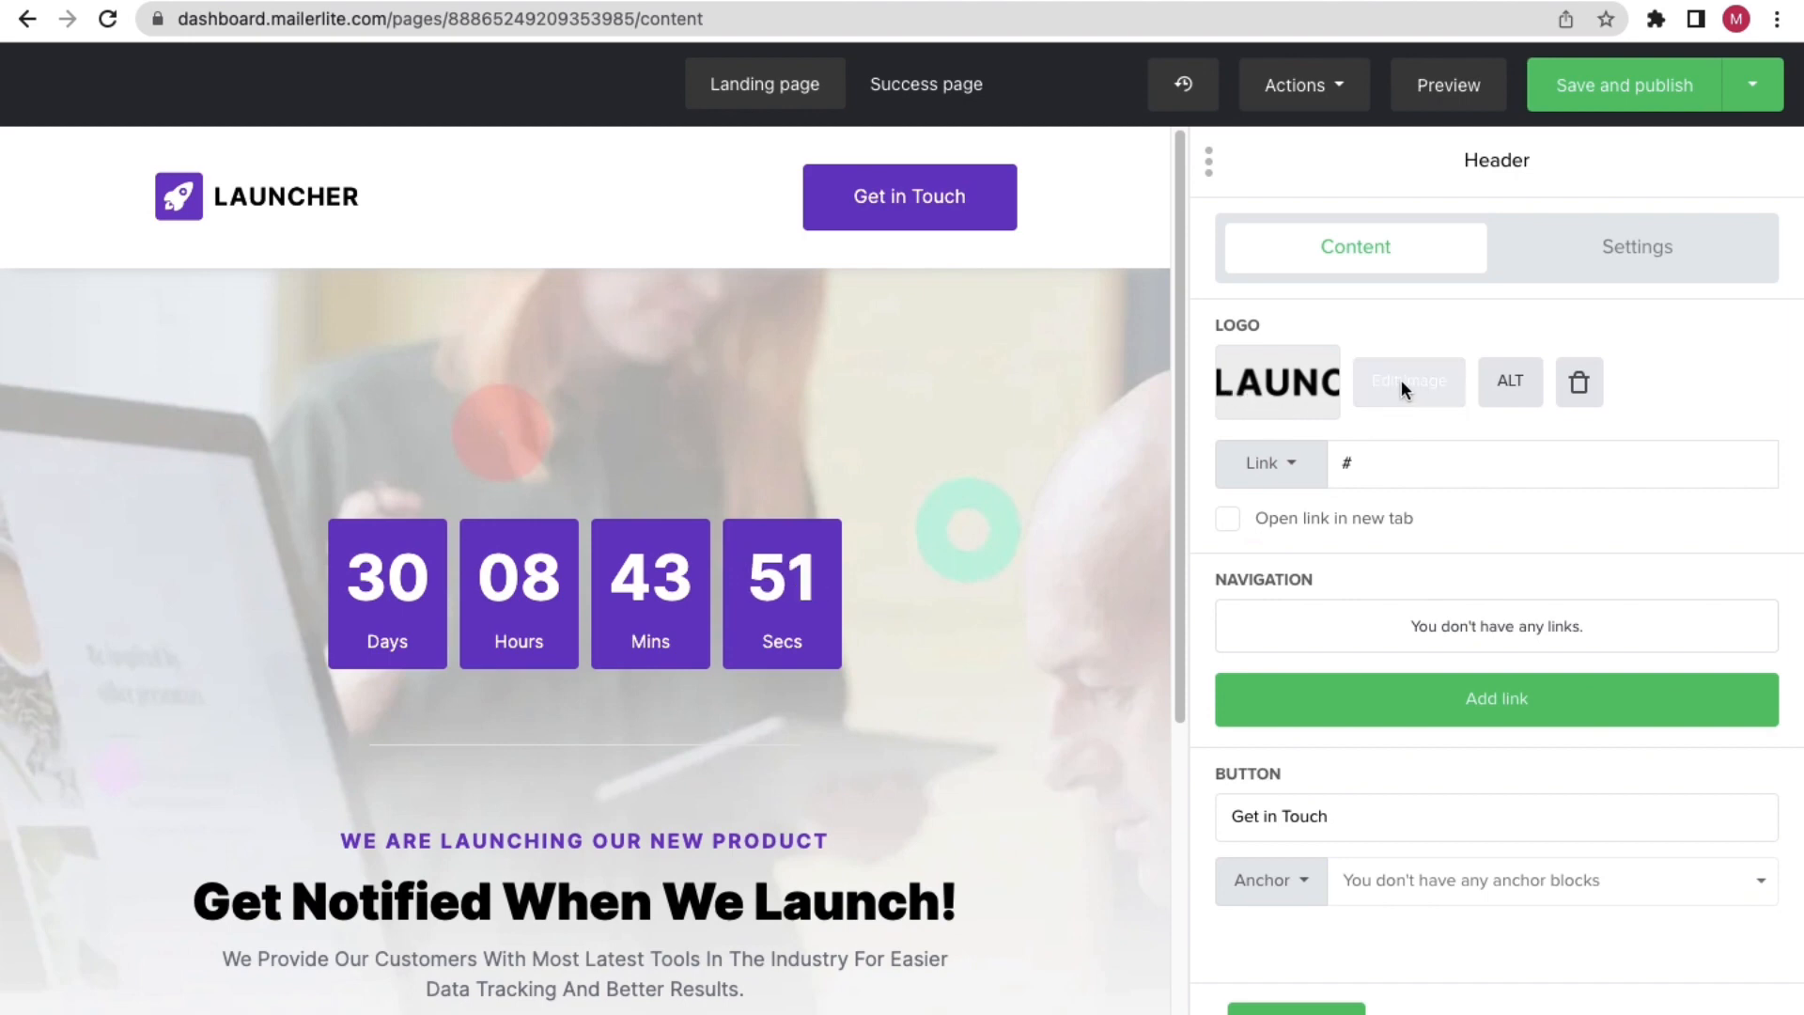
click(990, 204)
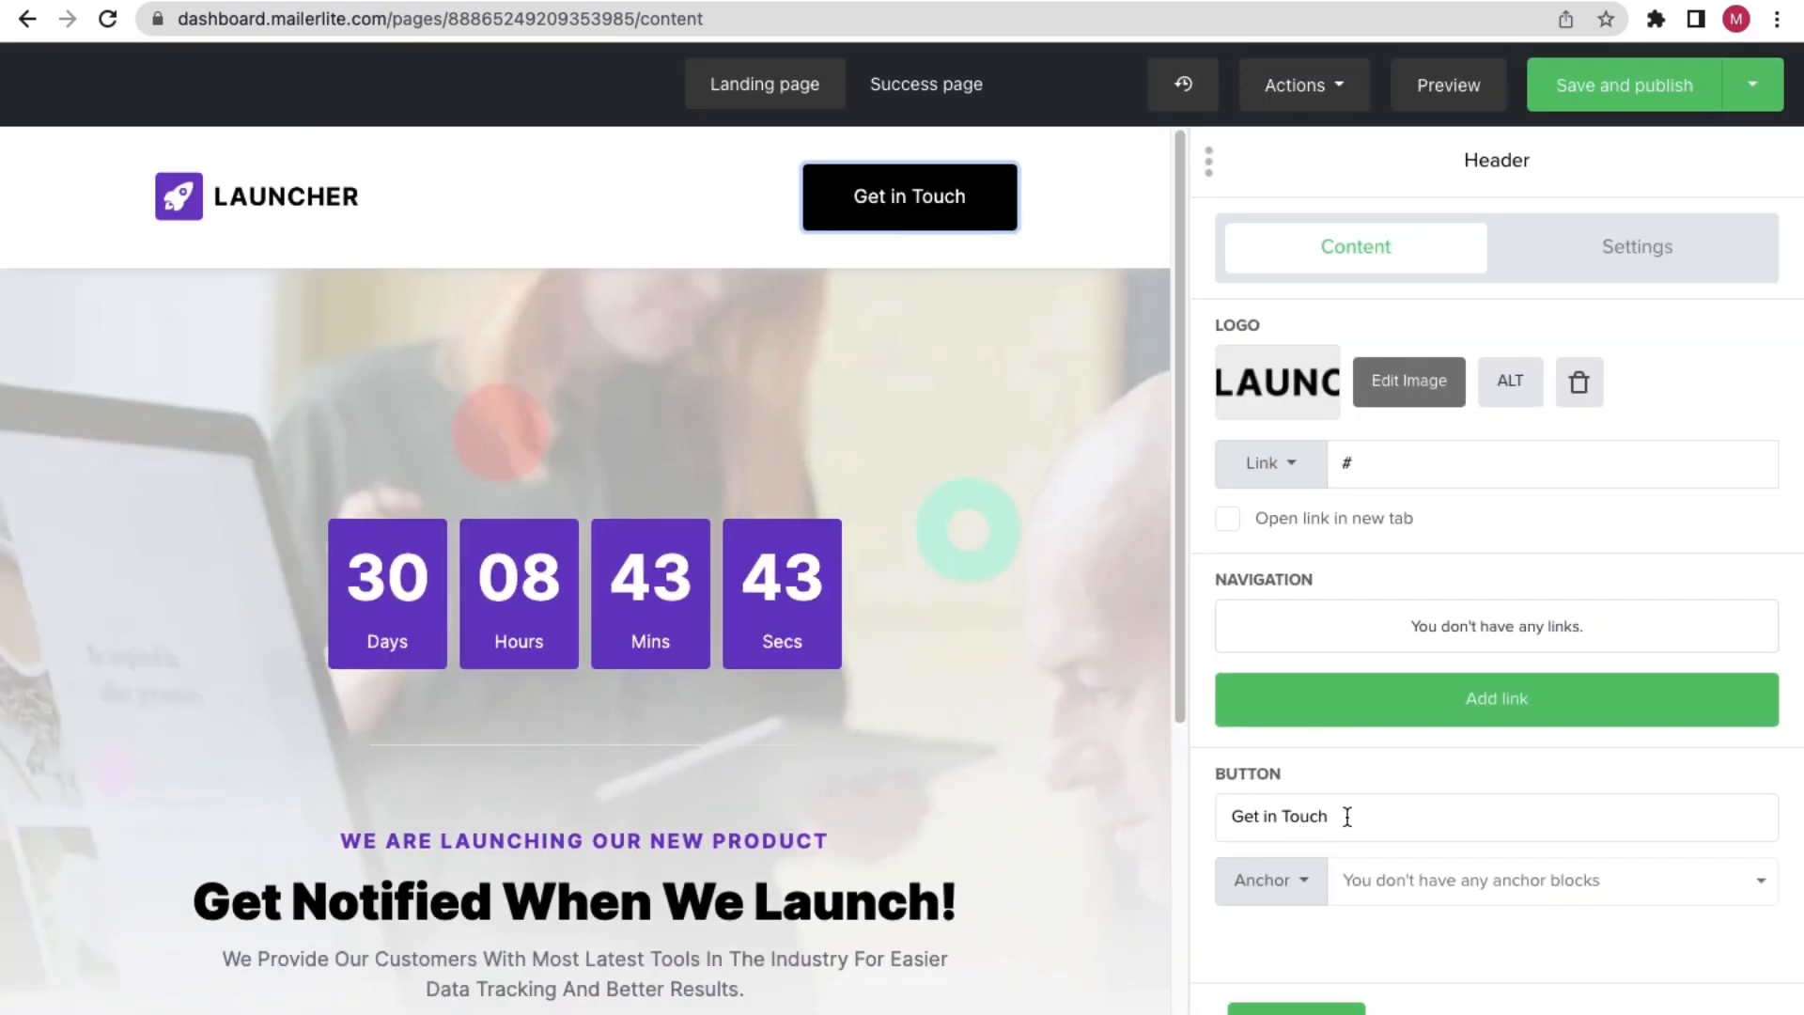
drag(1341, 817, 1186, 820)
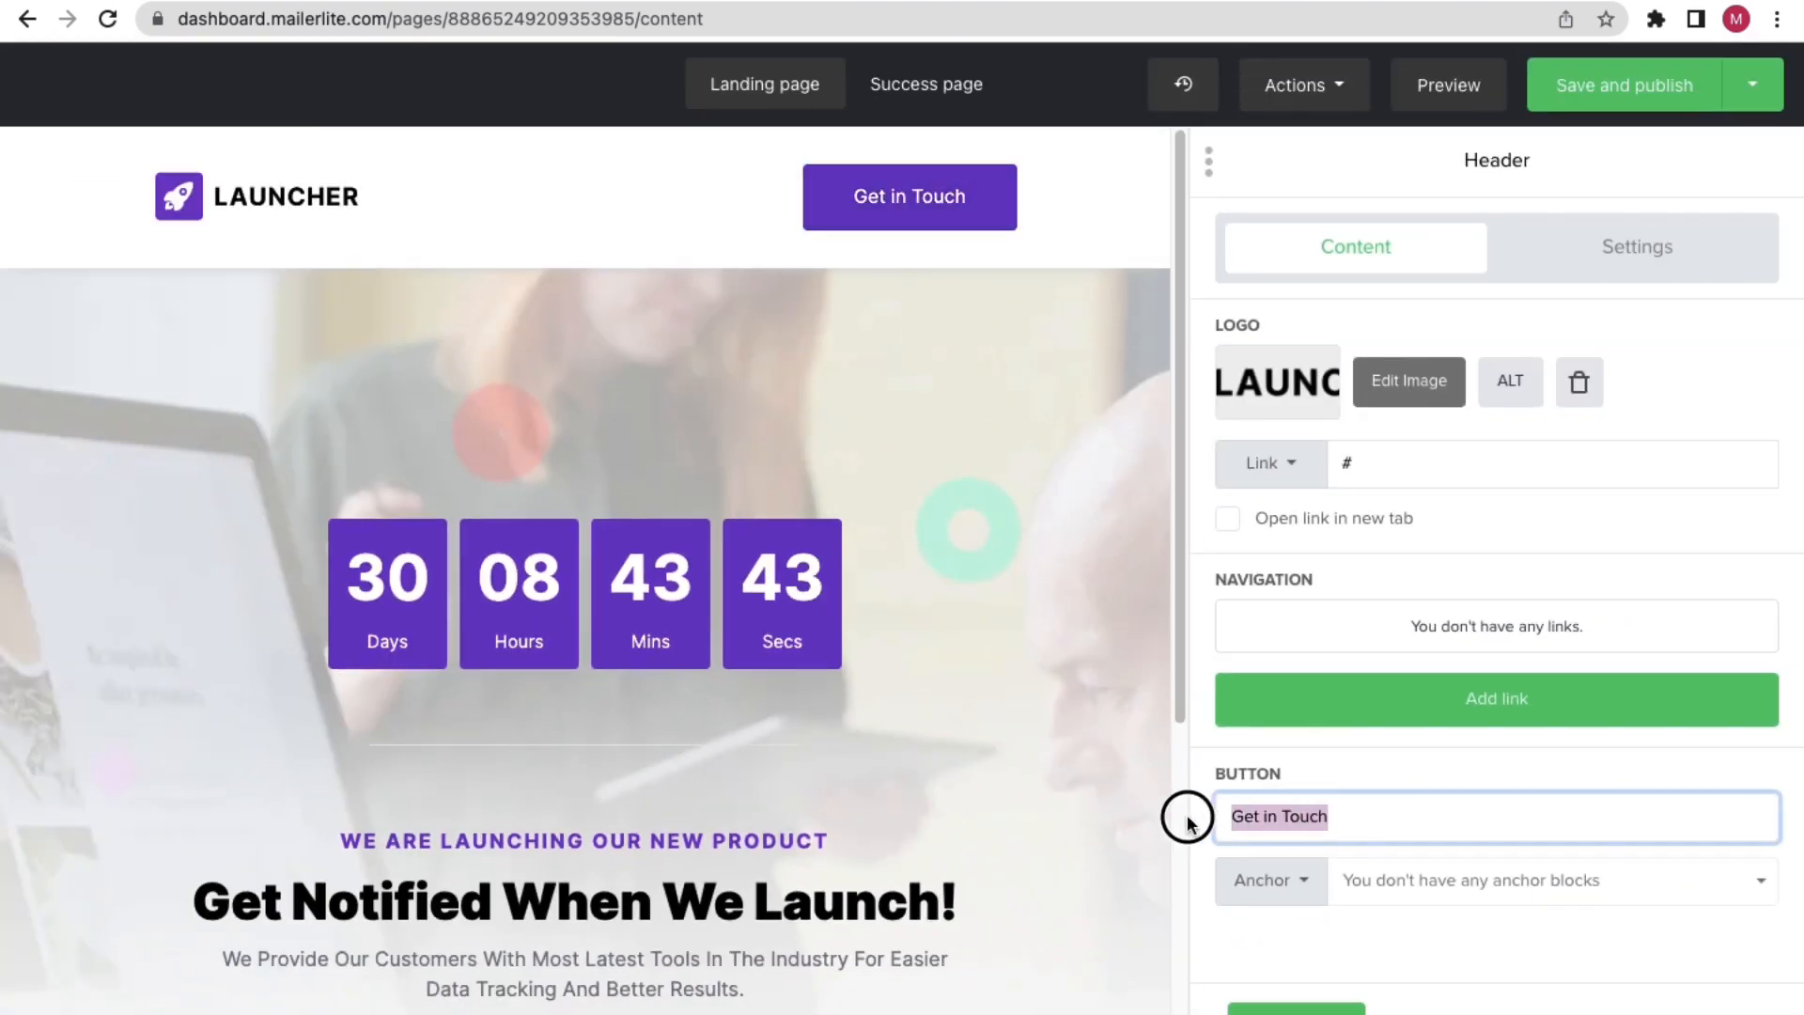
text(Joi)
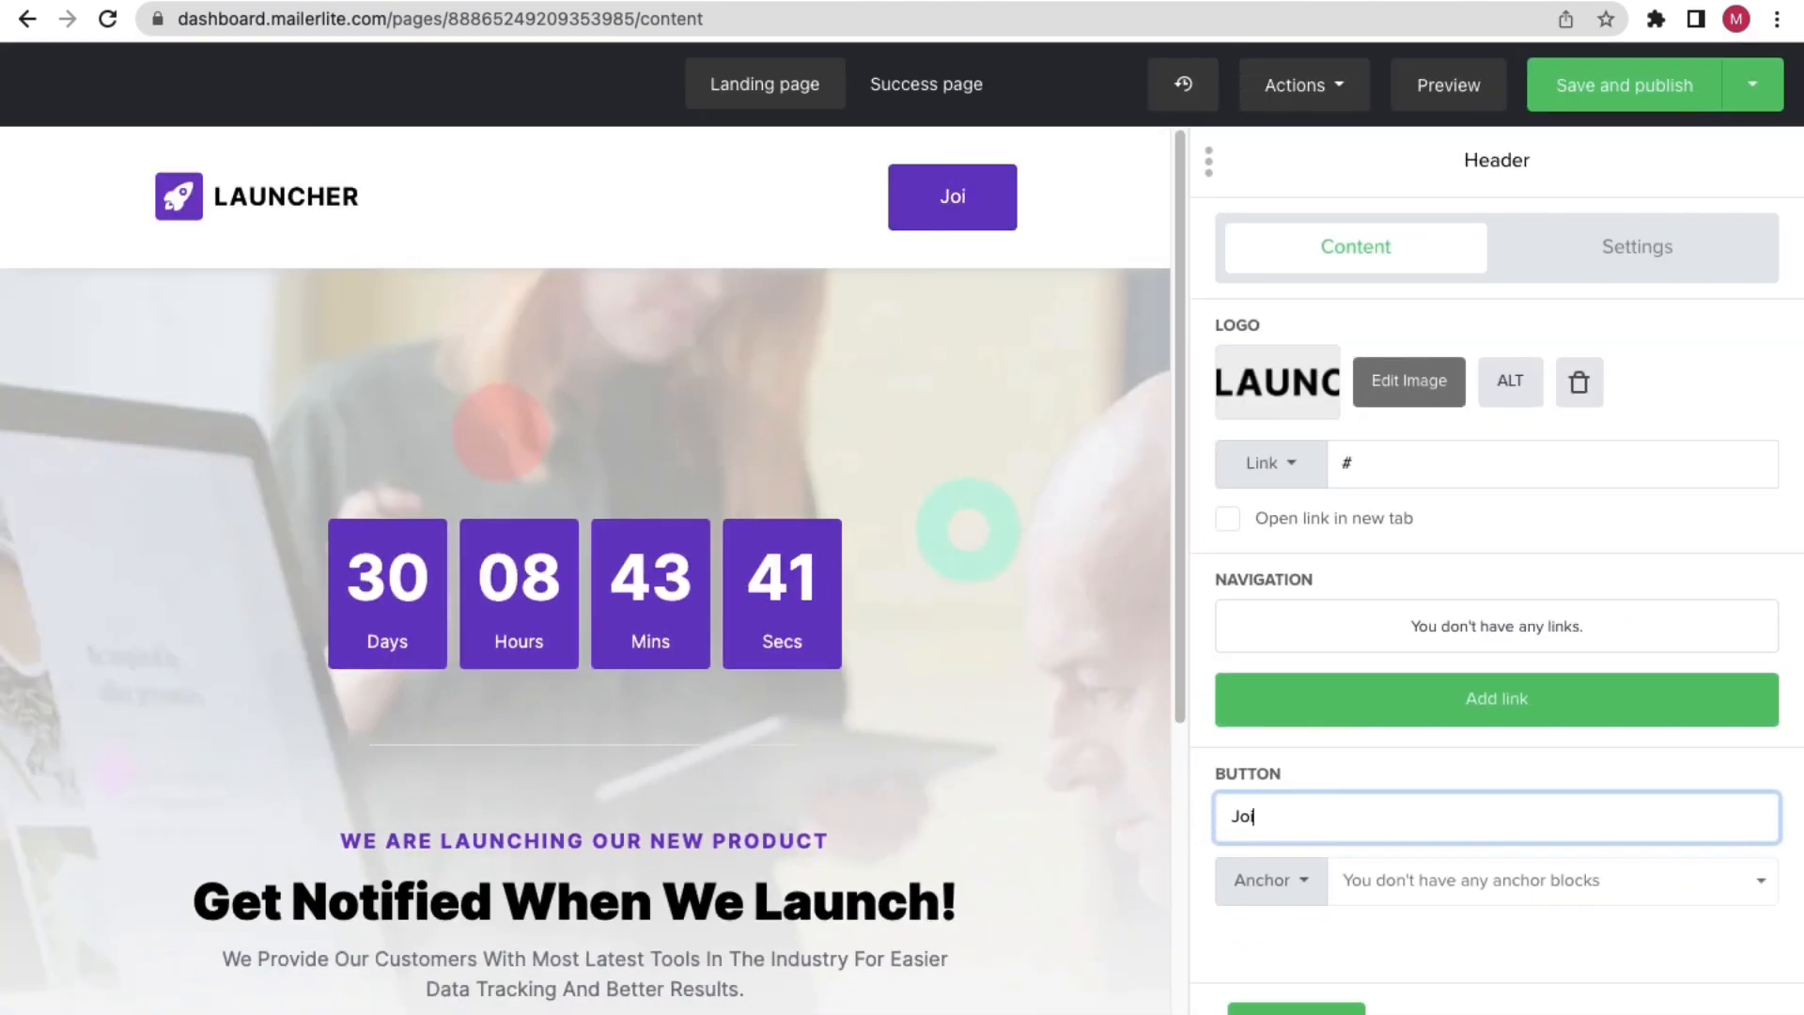
text(n Now)
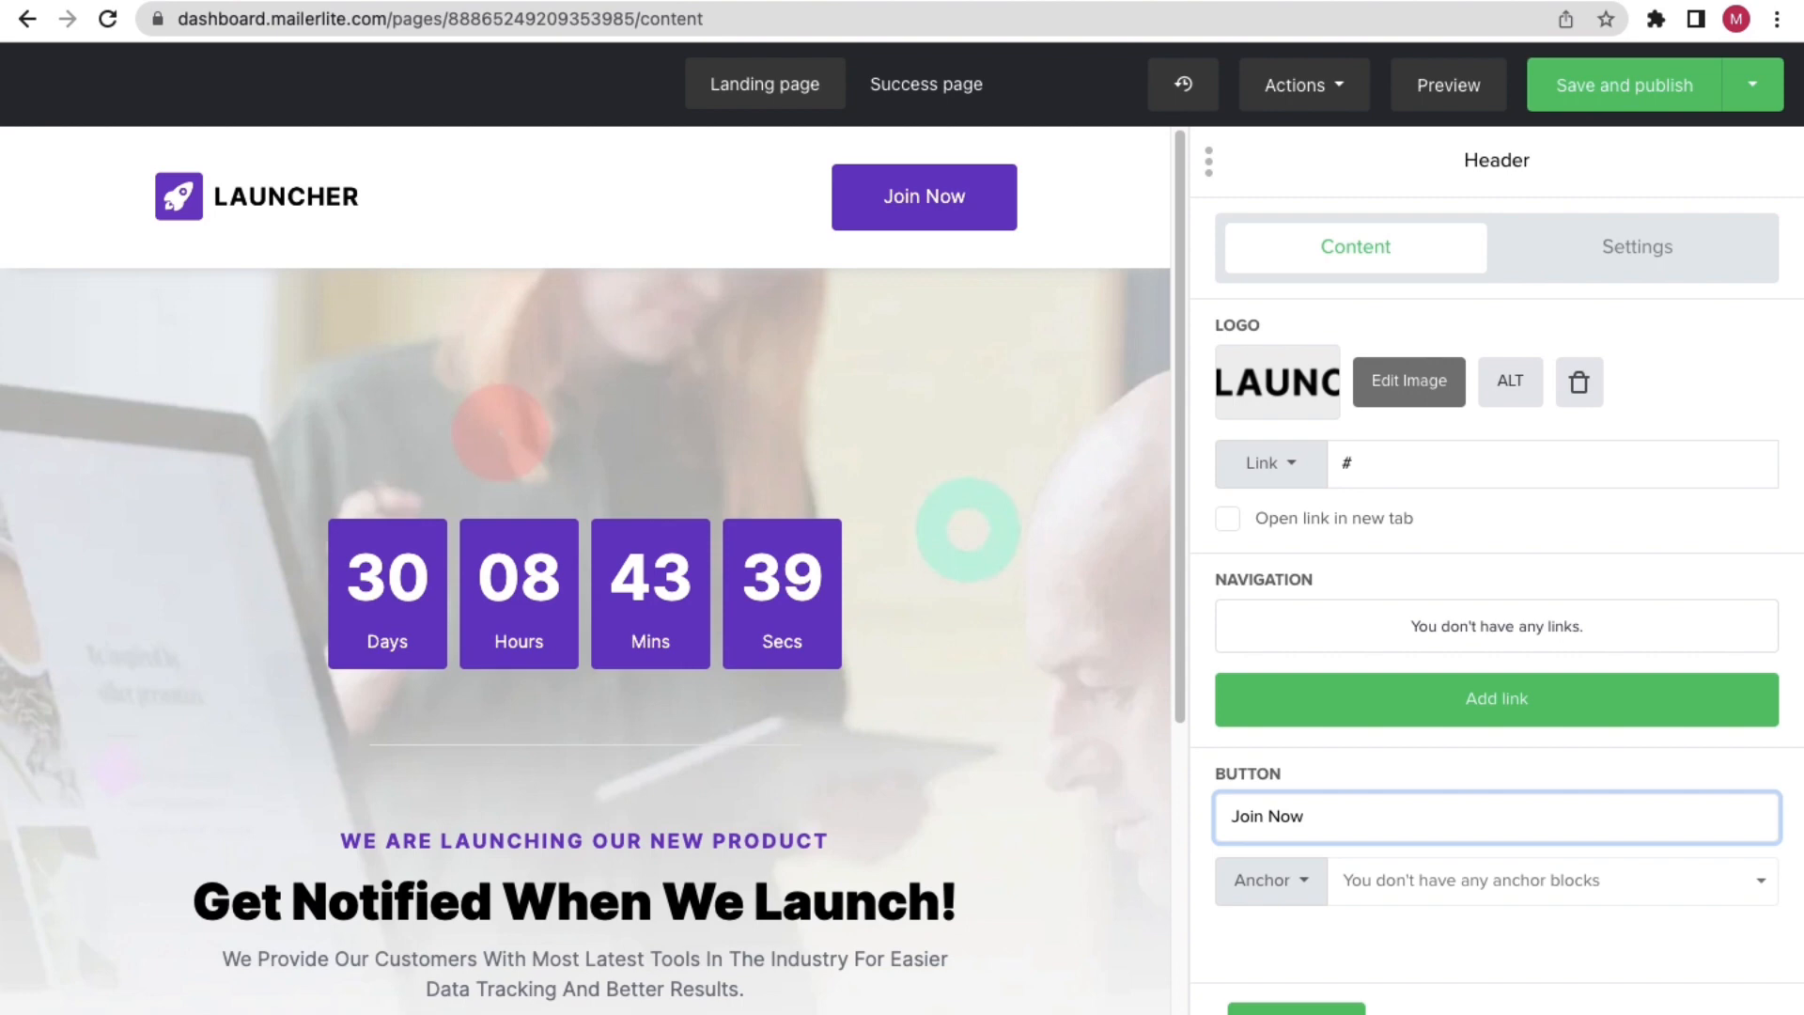
text( Fo)
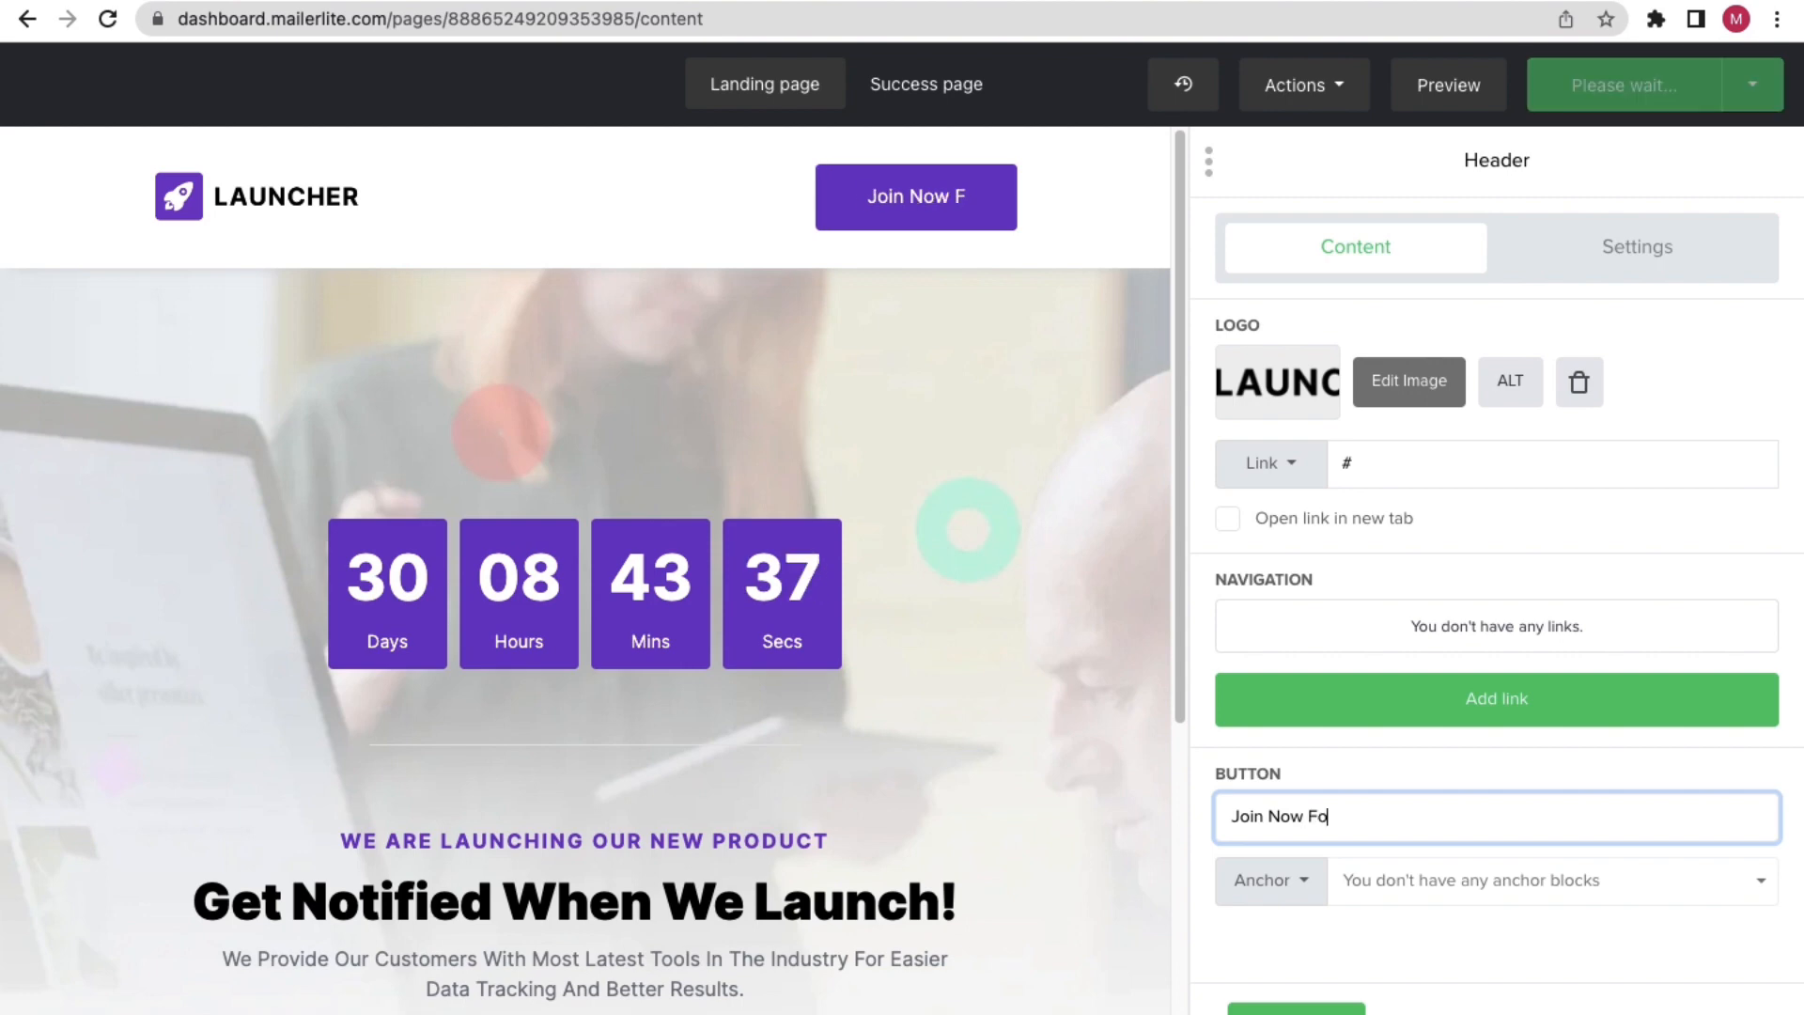
text(r Free)
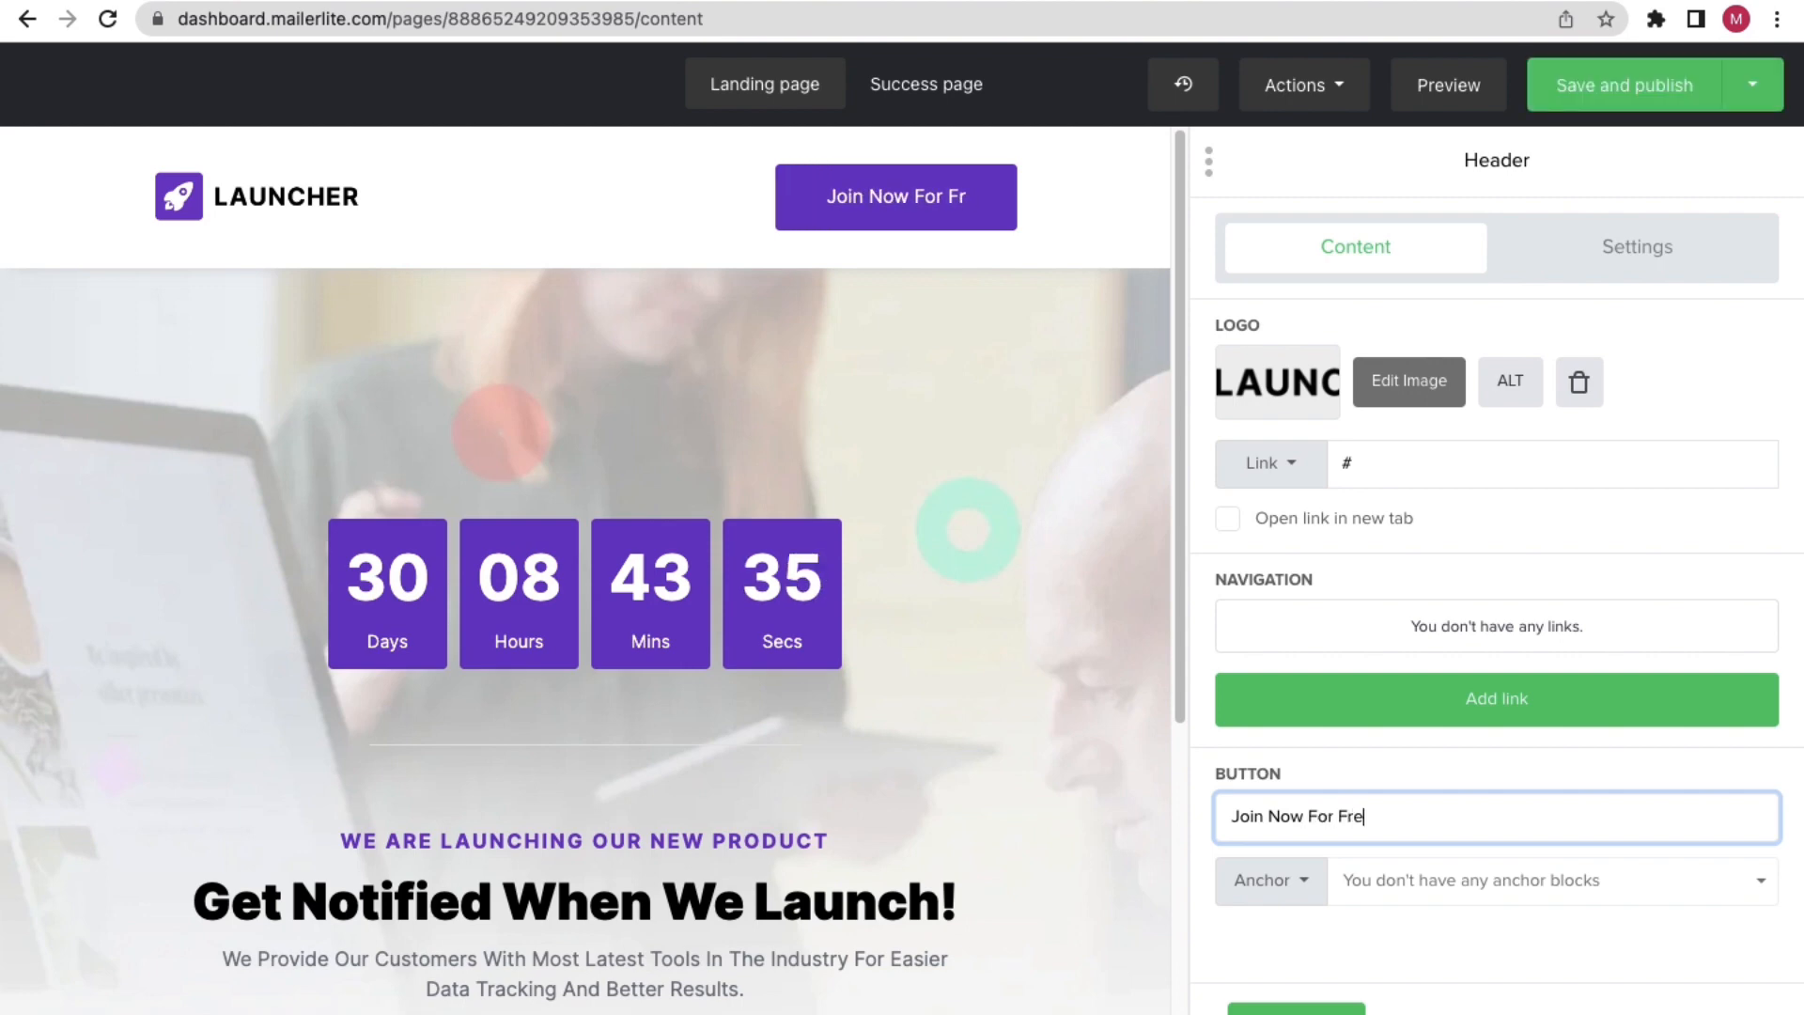
click(1333, 774)
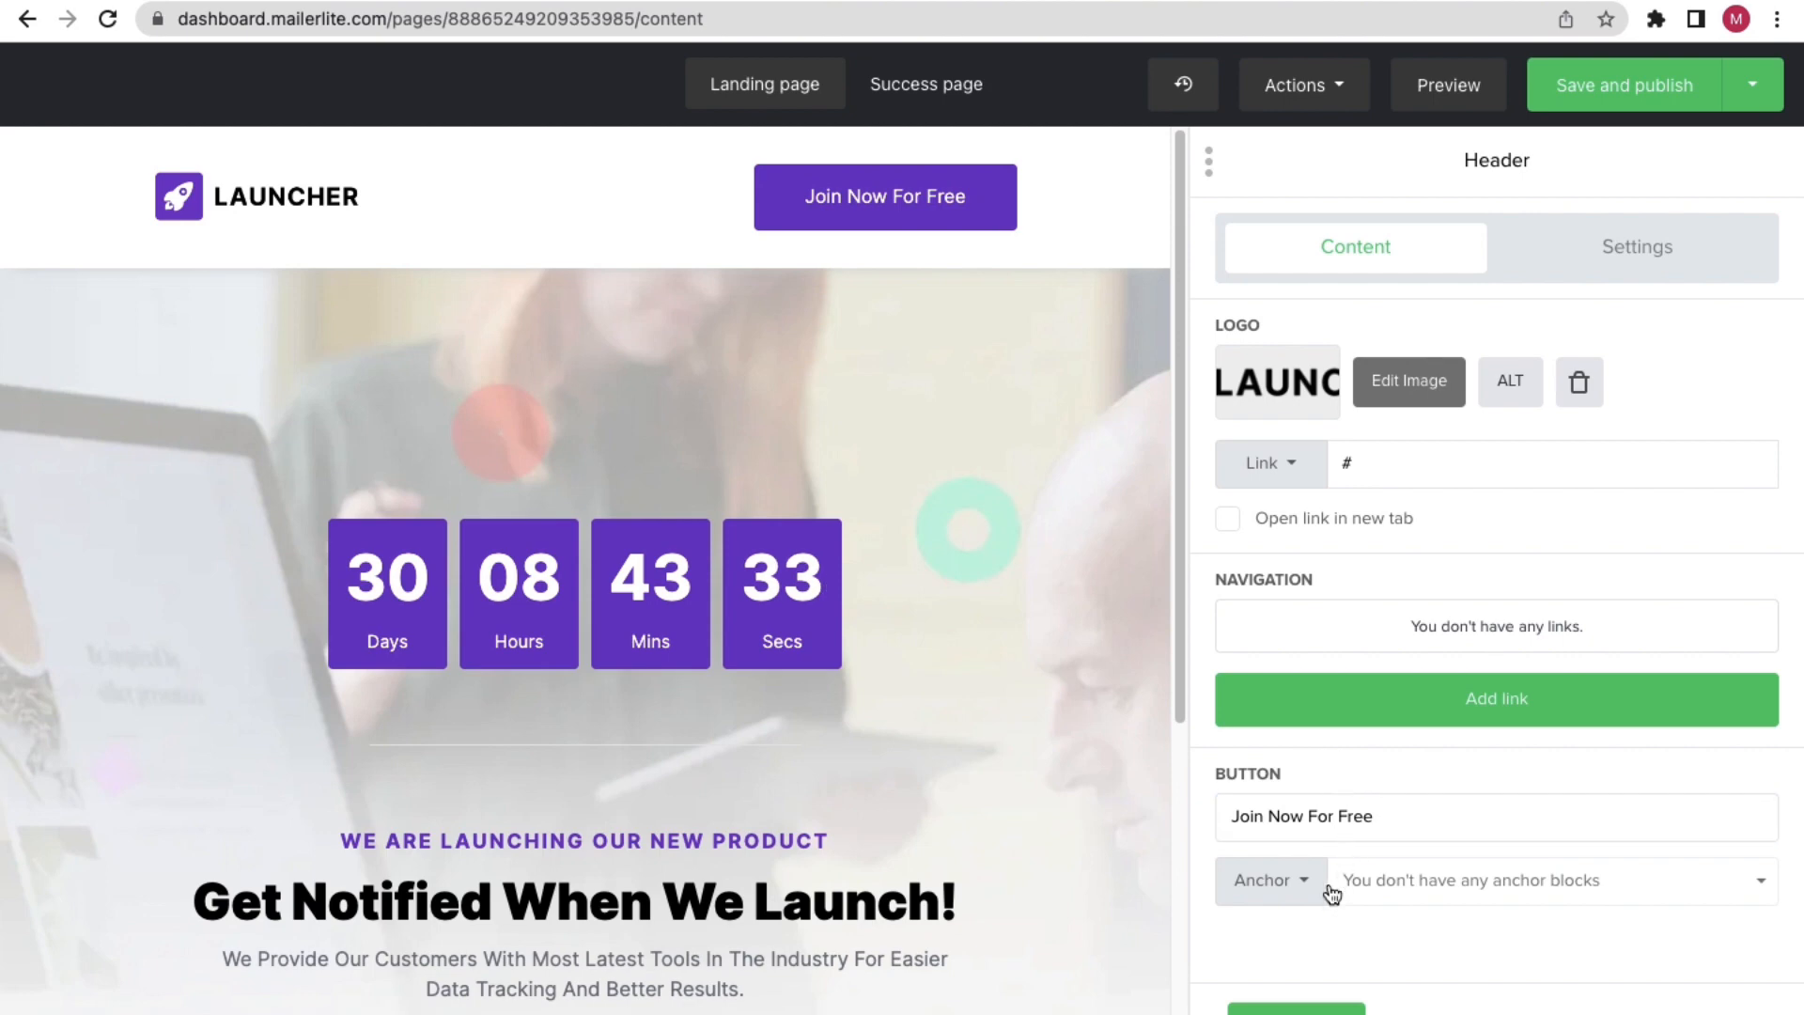
Step: Change the button's link type to a normal web Link, then open the countdown settings
click(1249, 887)
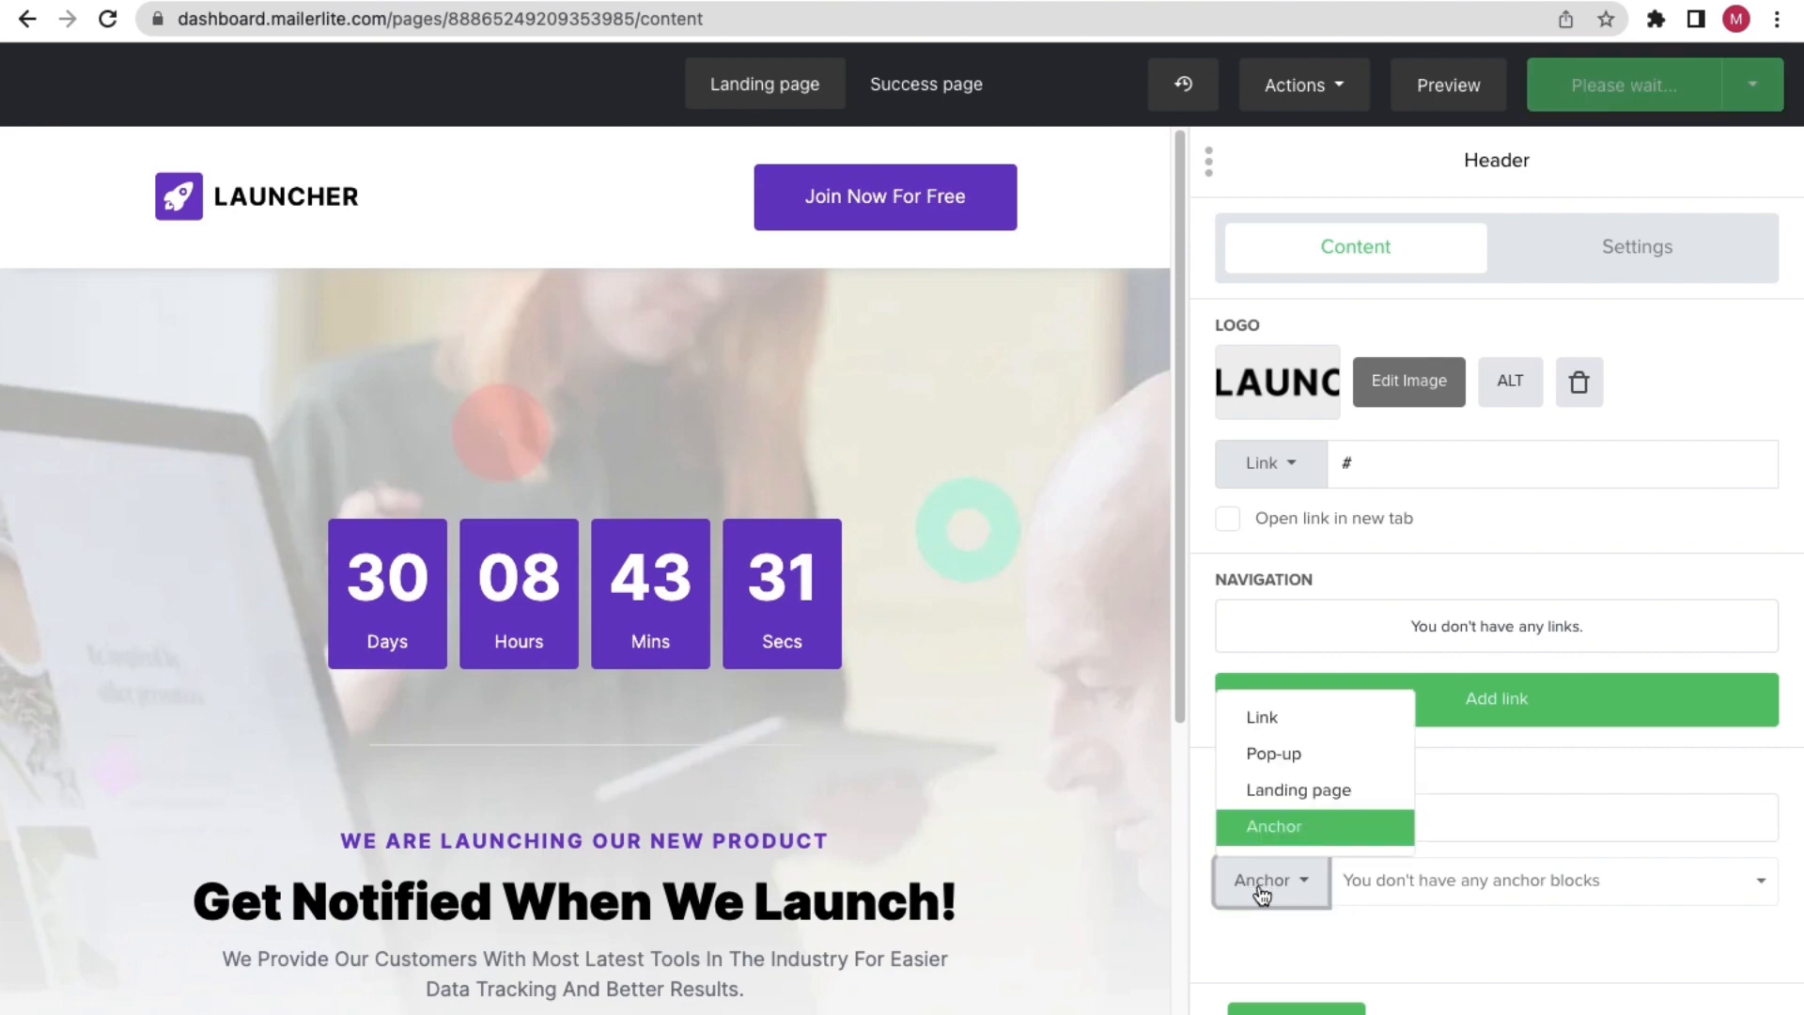
click(1290, 719)
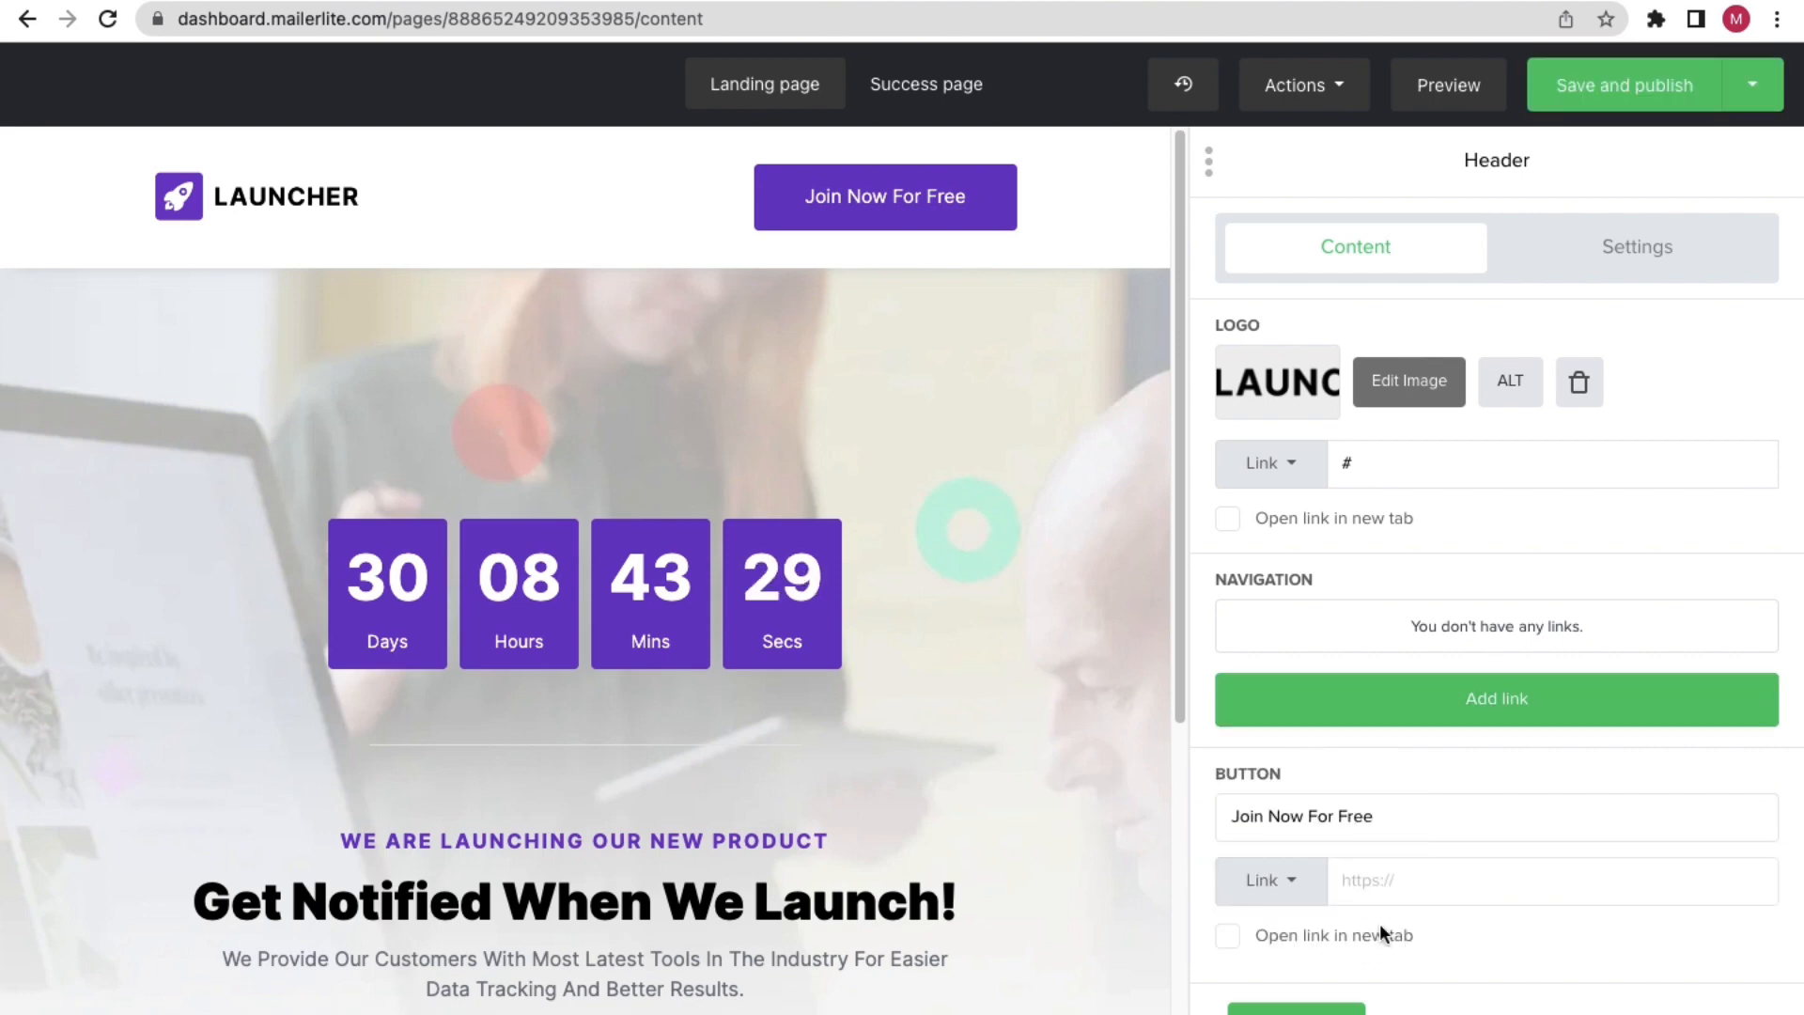
click(1385, 895)
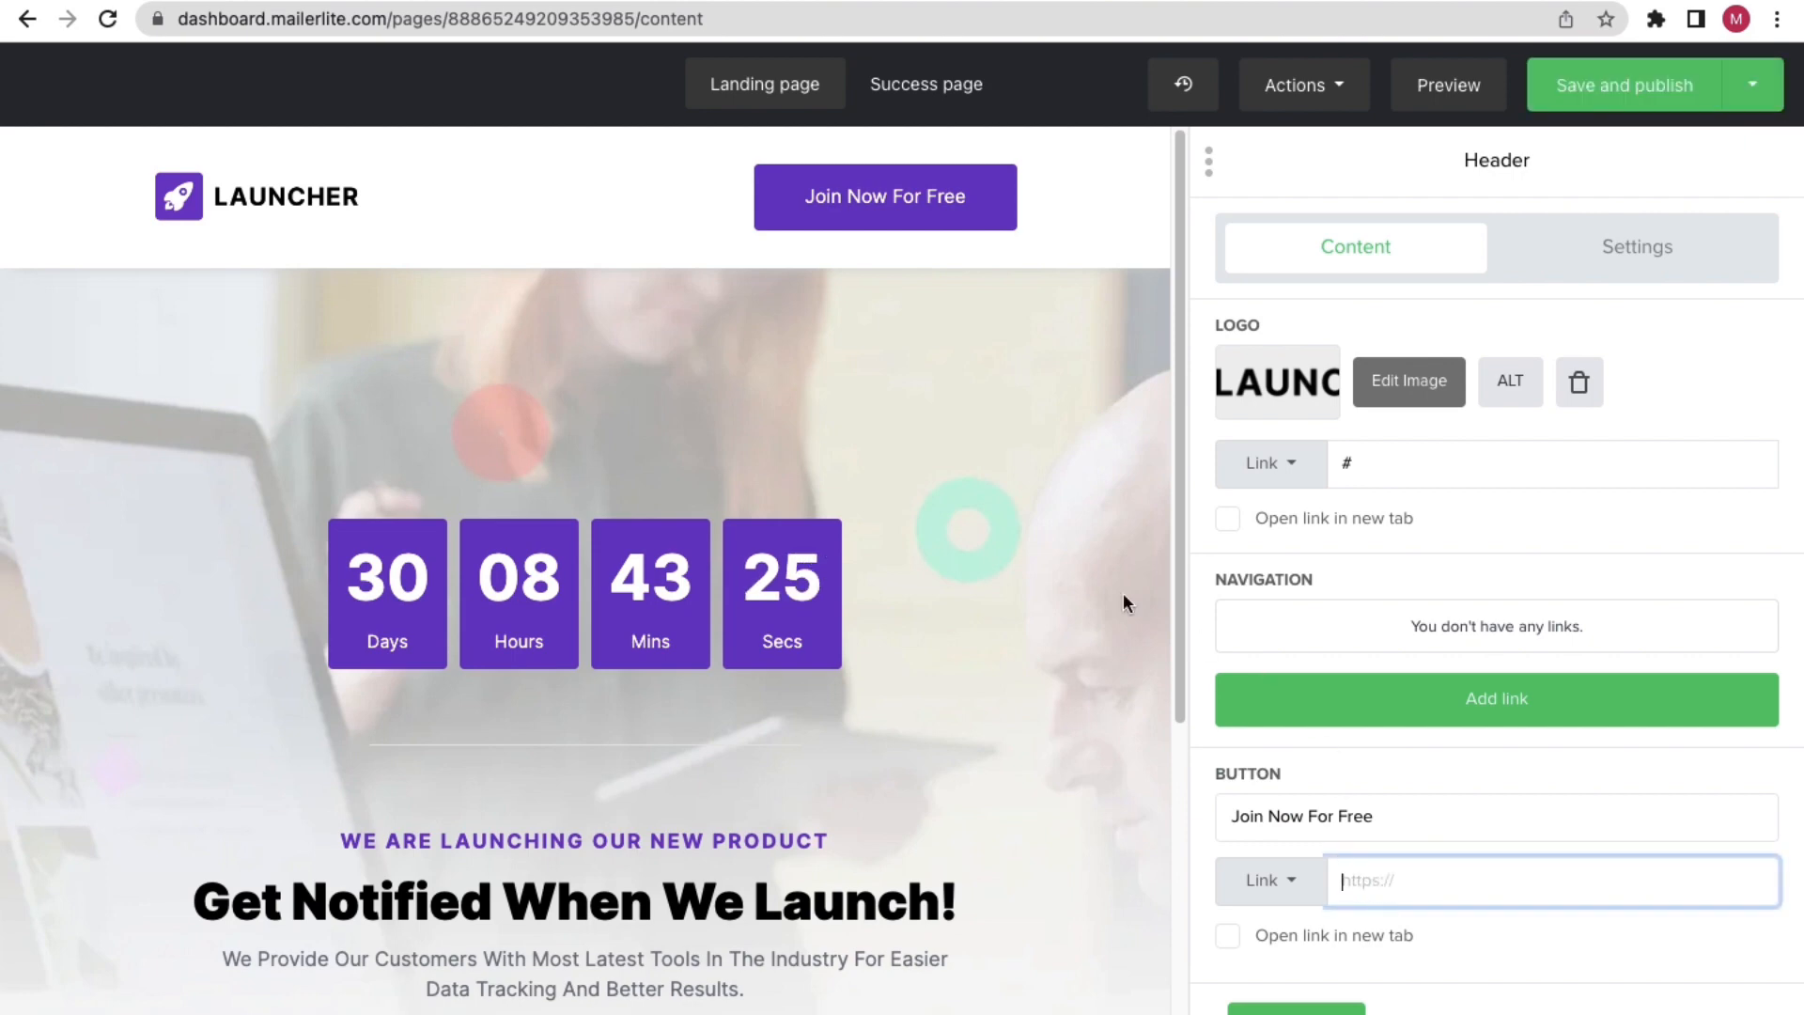
click(1030, 438)
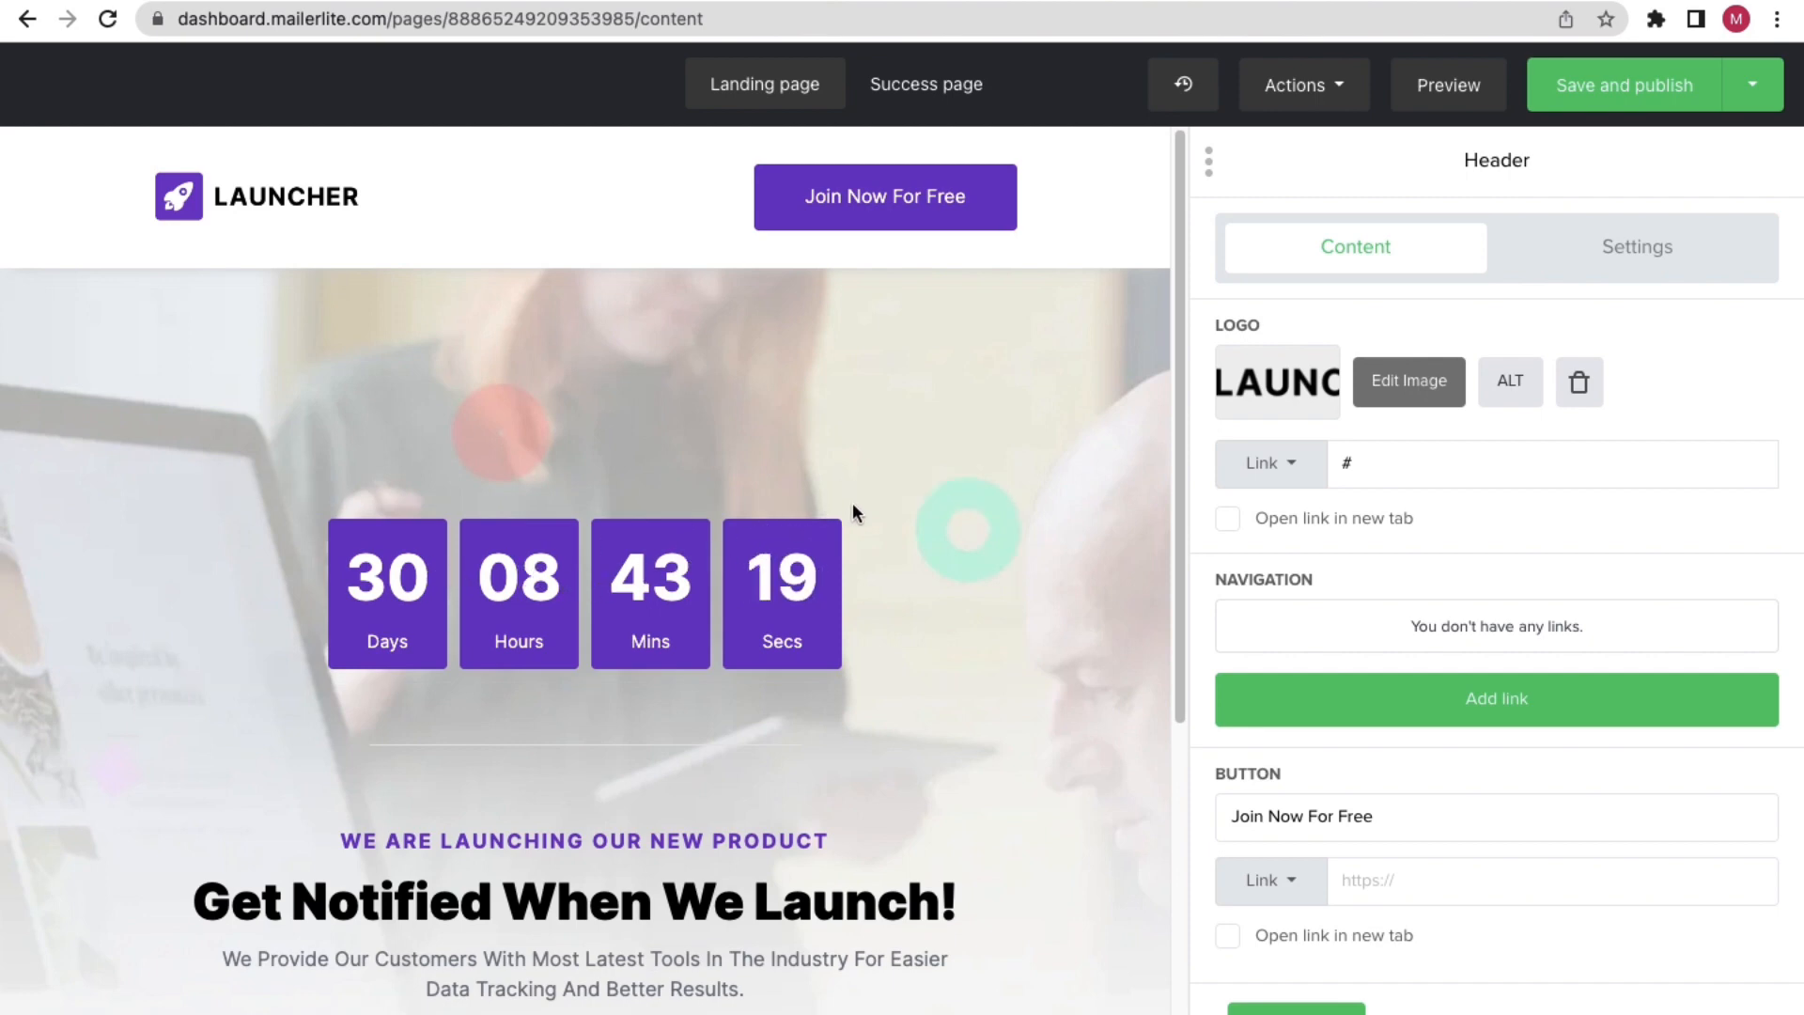
click(853, 487)
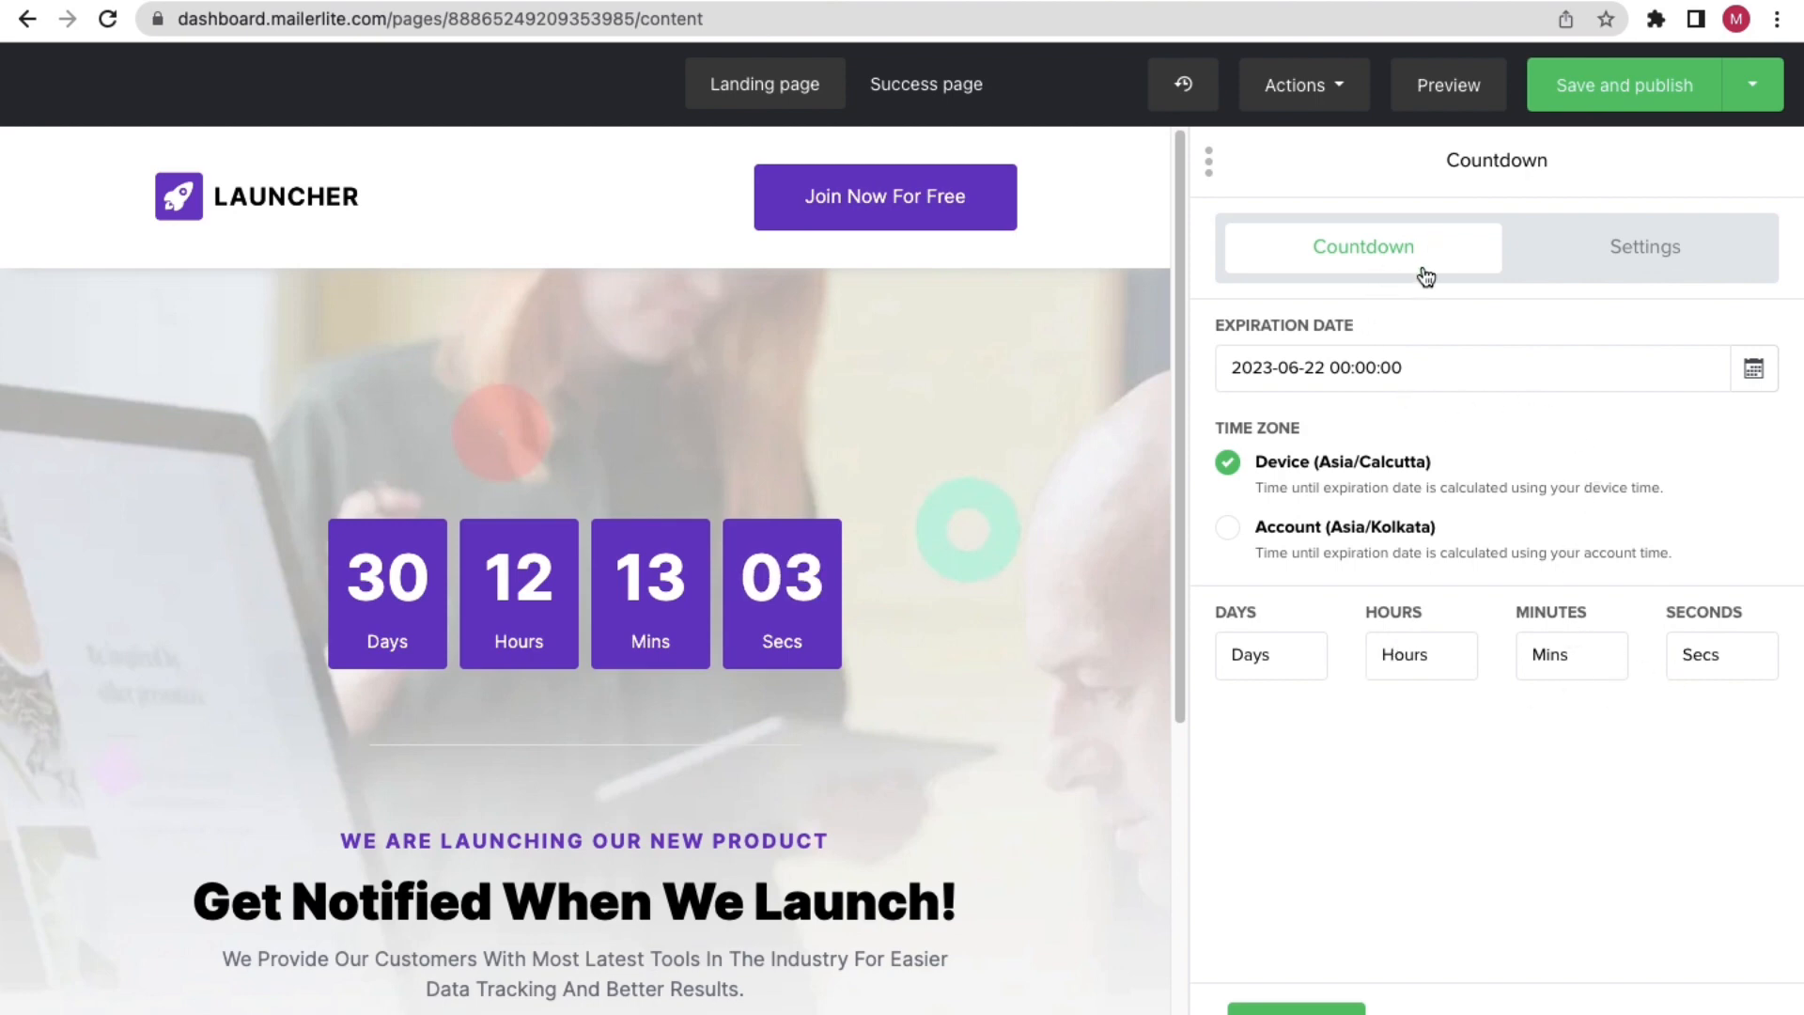
Step: Adjust the countdown's top spacing to 170, then restore it to 200
mouse_move(882, 548)
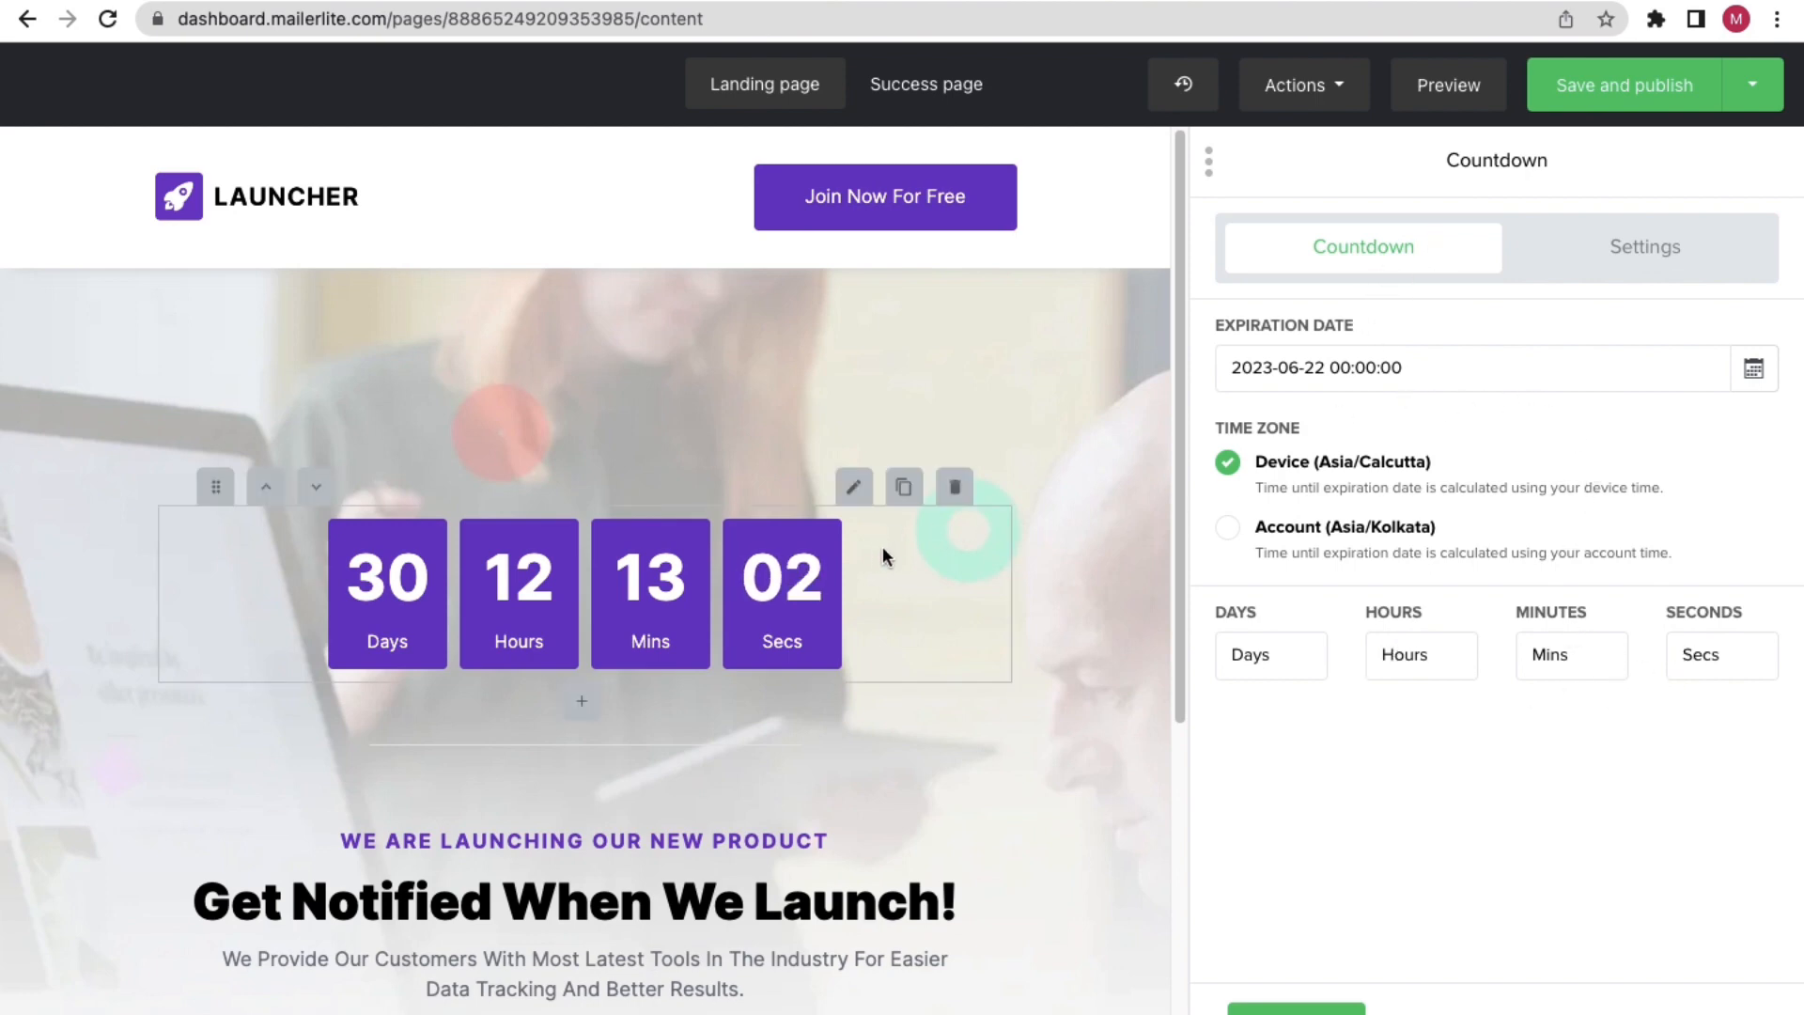
click(1598, 269)
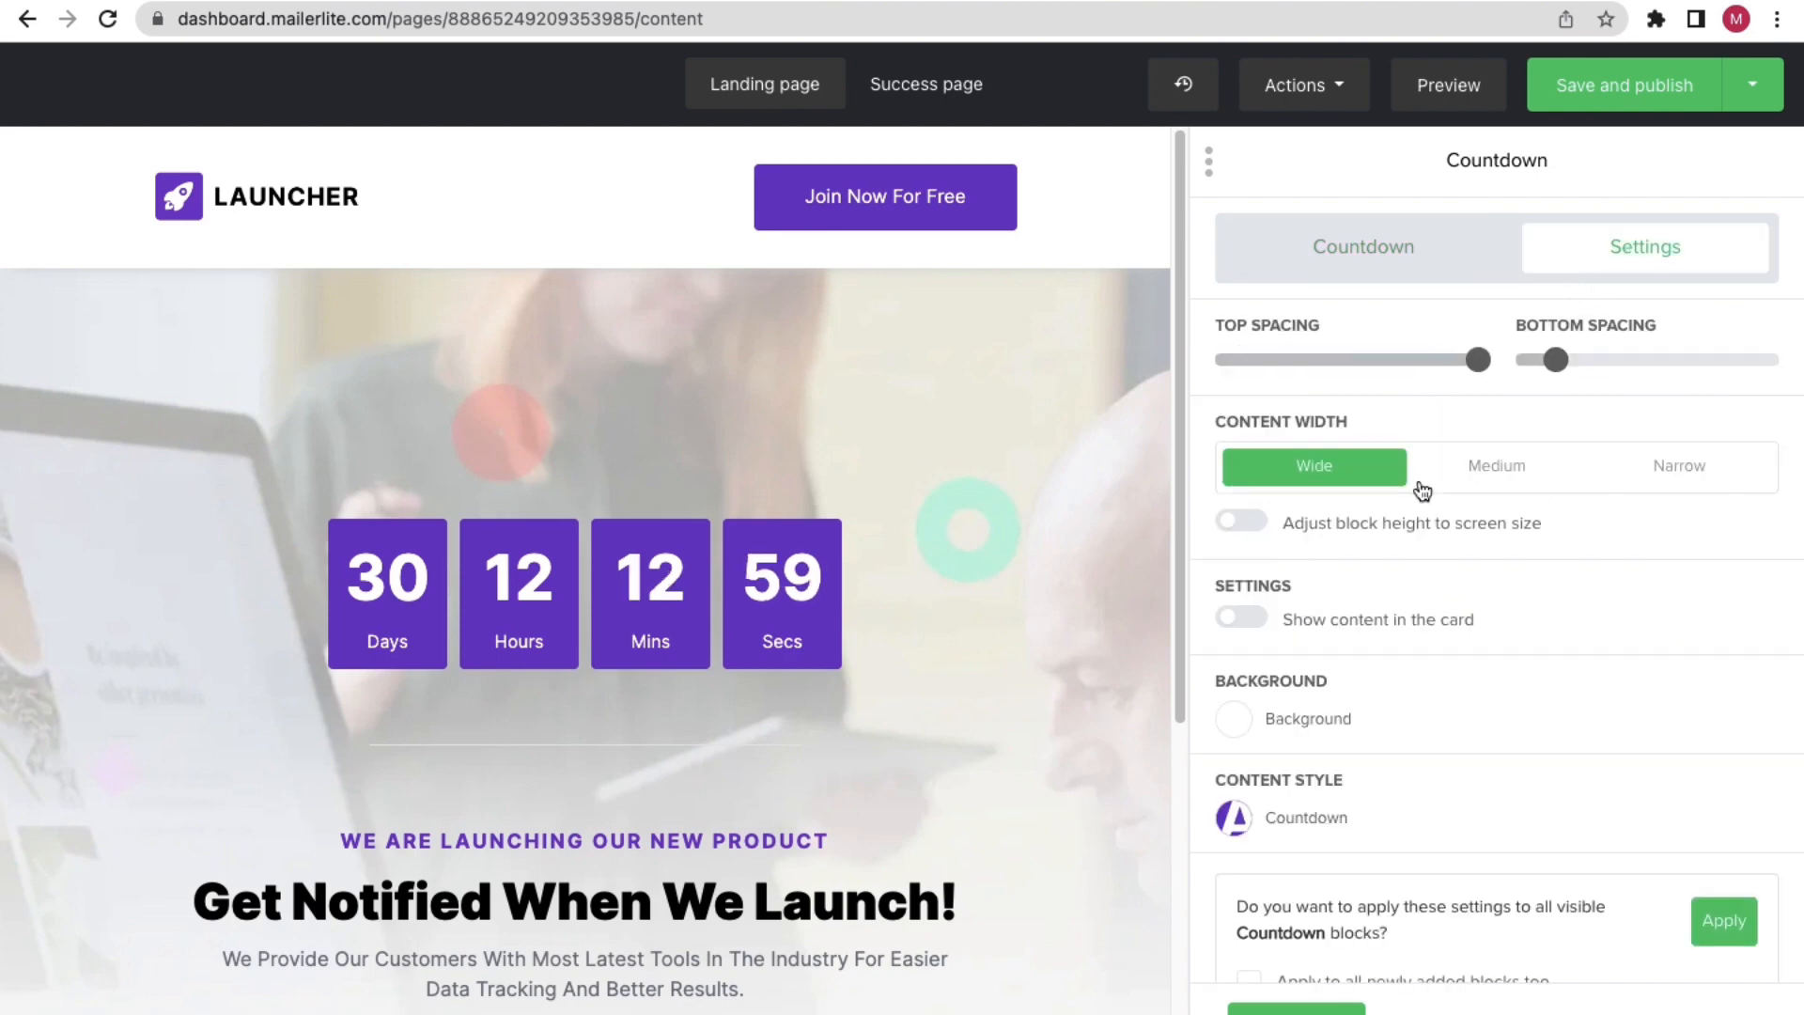
mouse_move(1478, 366)
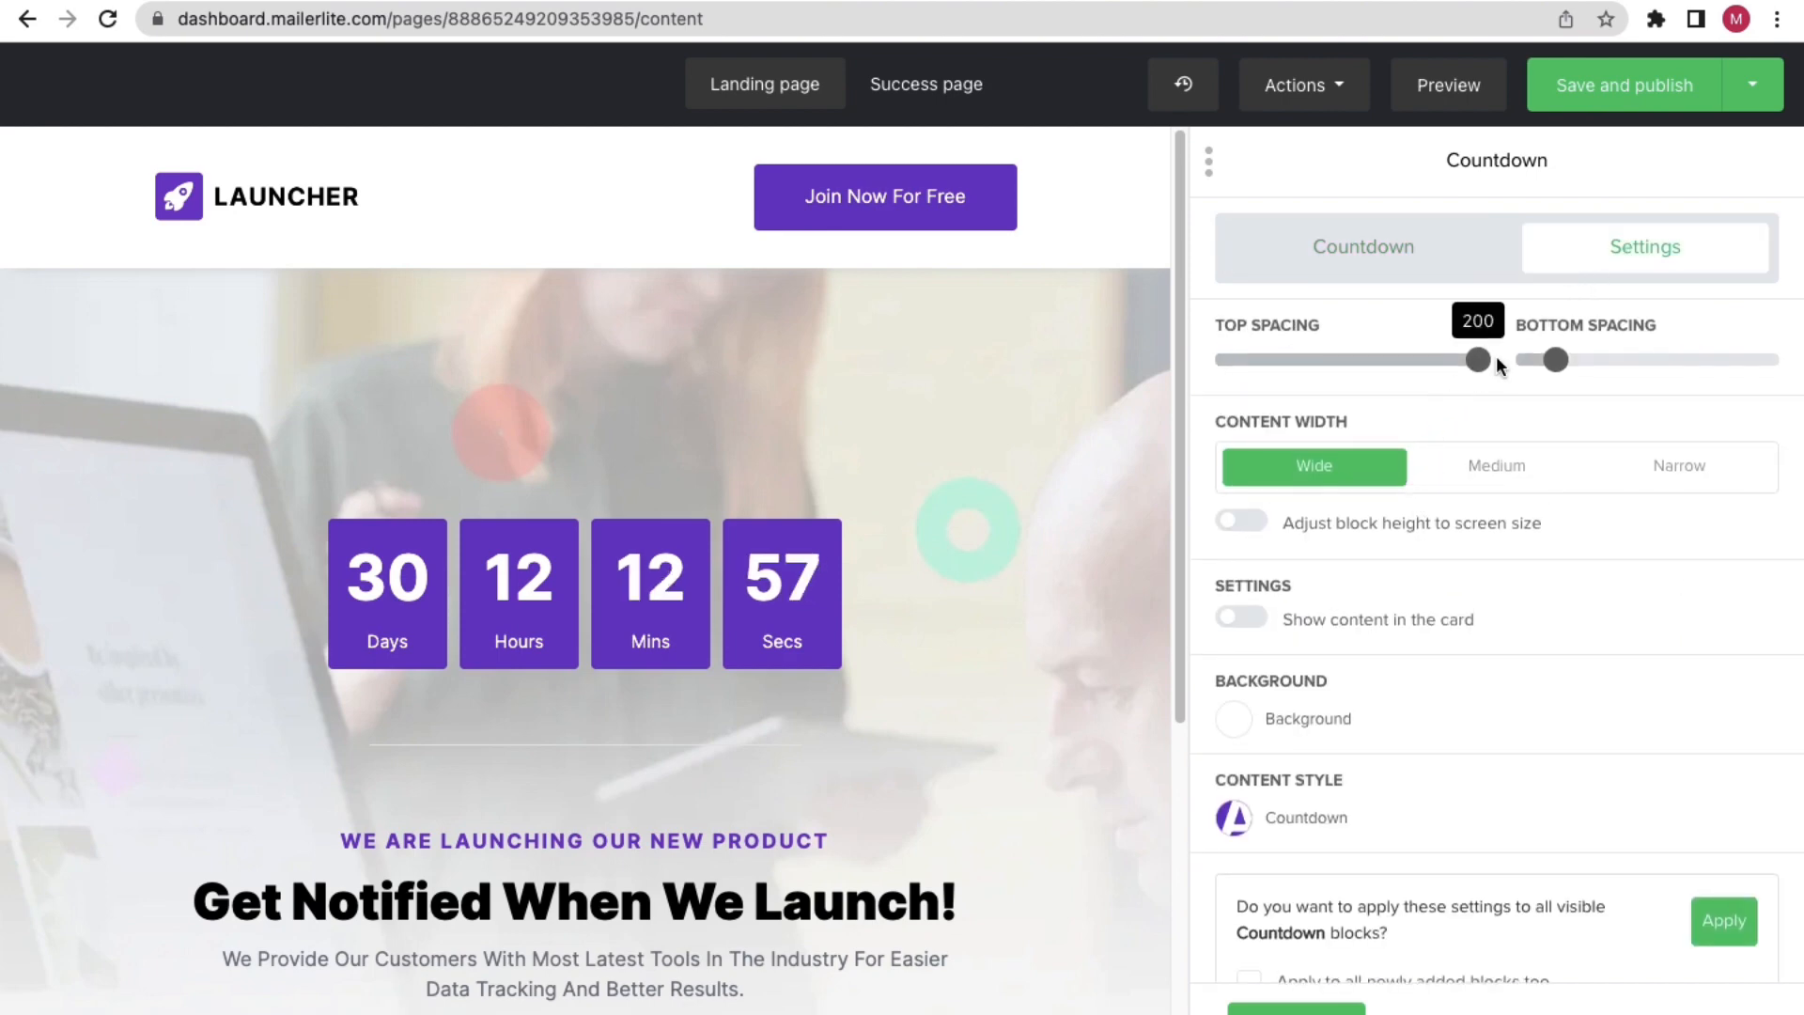
drag(1481, 365, 1439, 362)
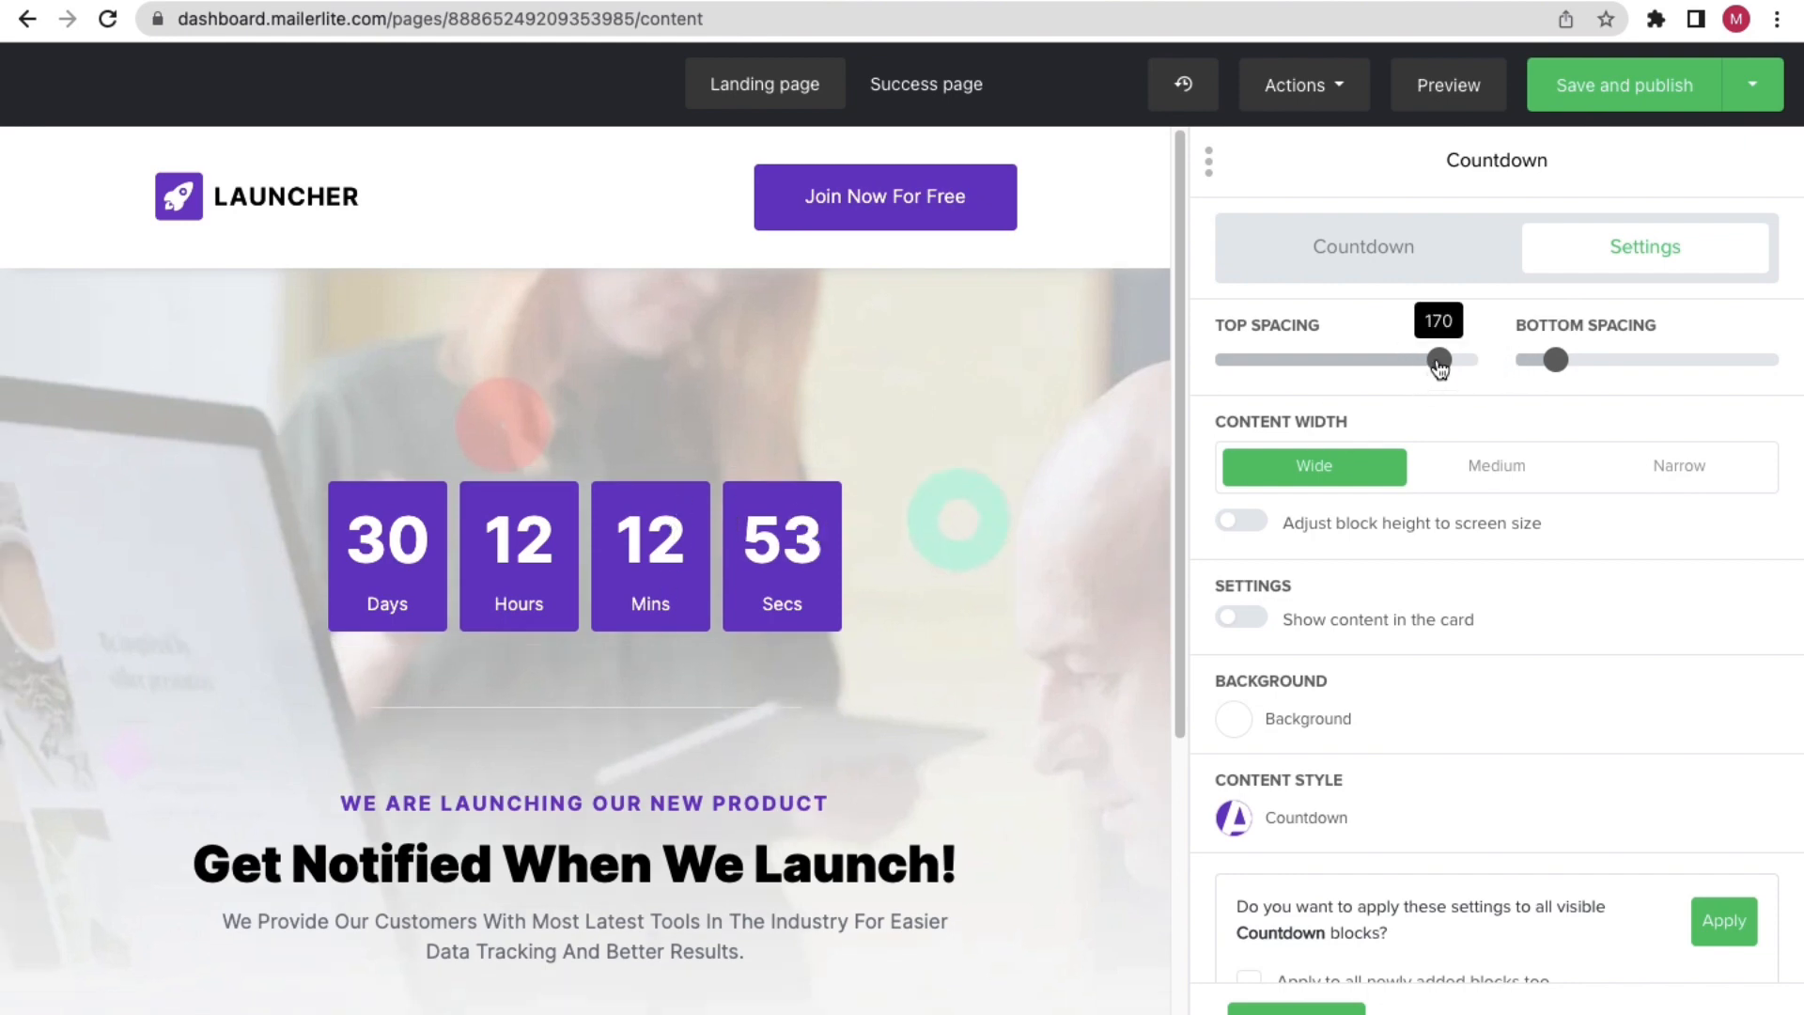
drag(1439, 366, 1523, 355)
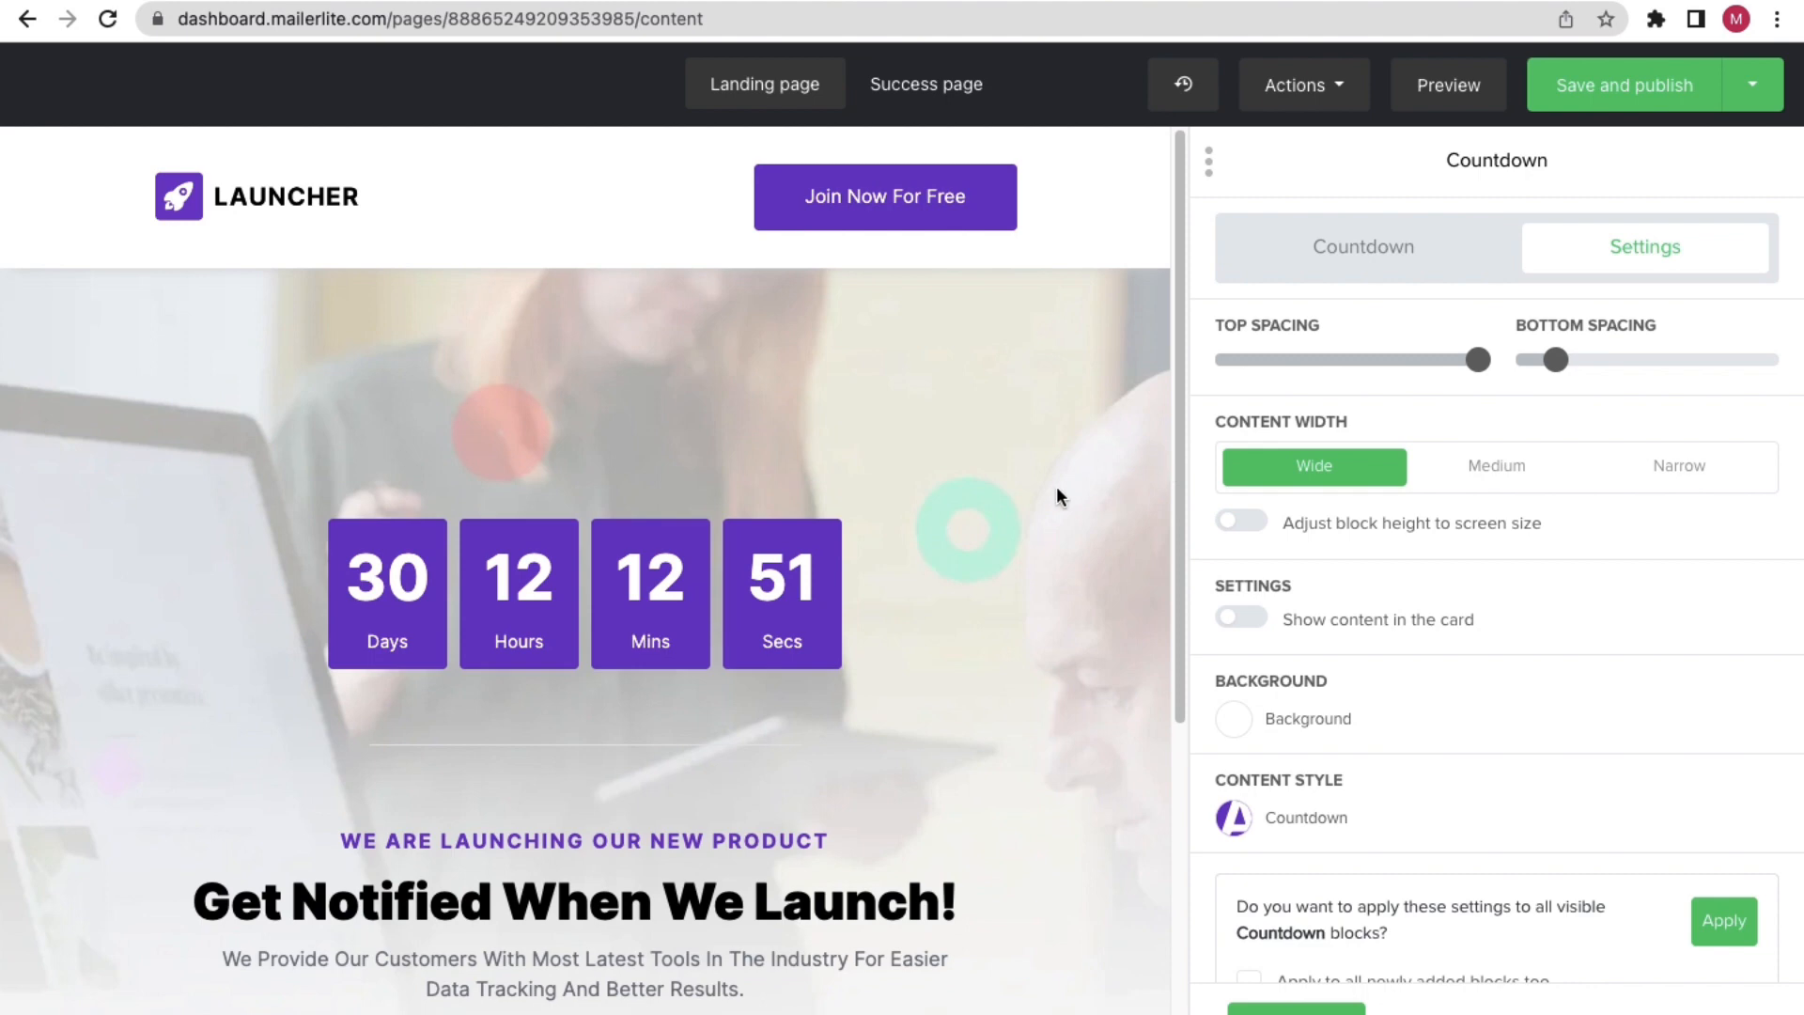
Step: Try Medium and Narrow content widths, keep Wide, and save the countdown settings
scroll(872, 589, down, 1)
scroll(1481, 584, down, 1)
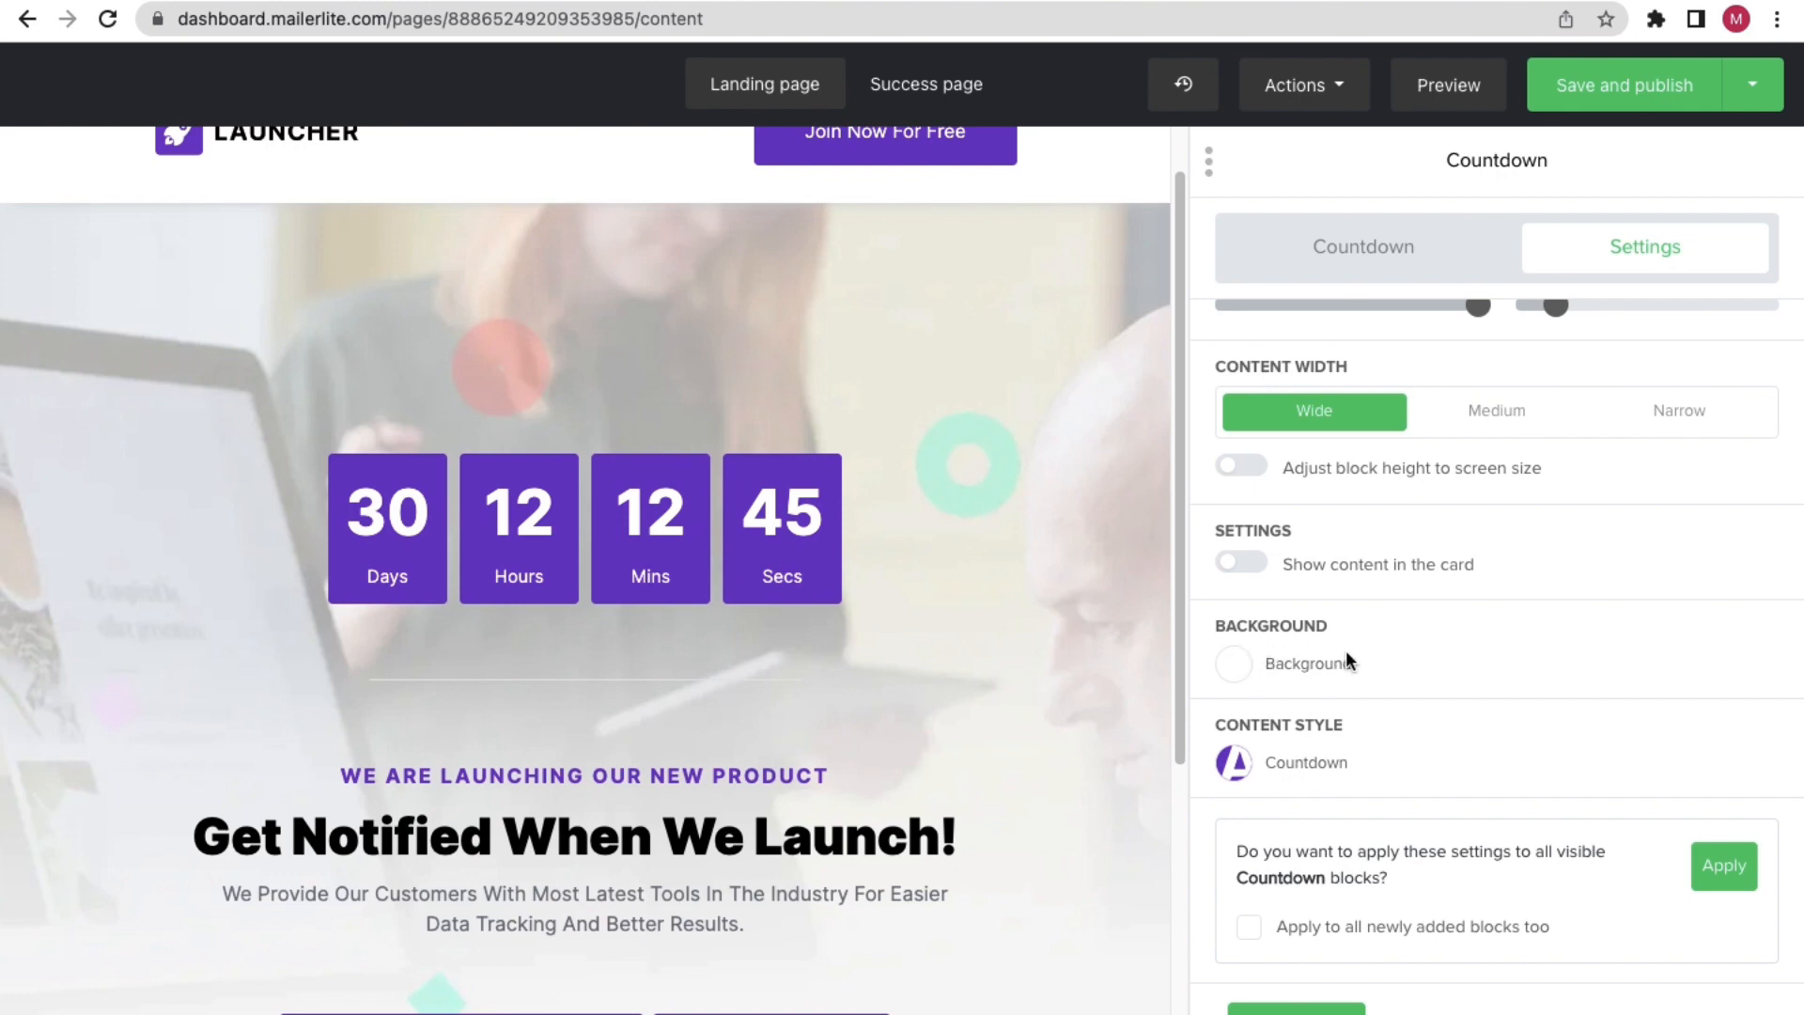
click(1519, 410)
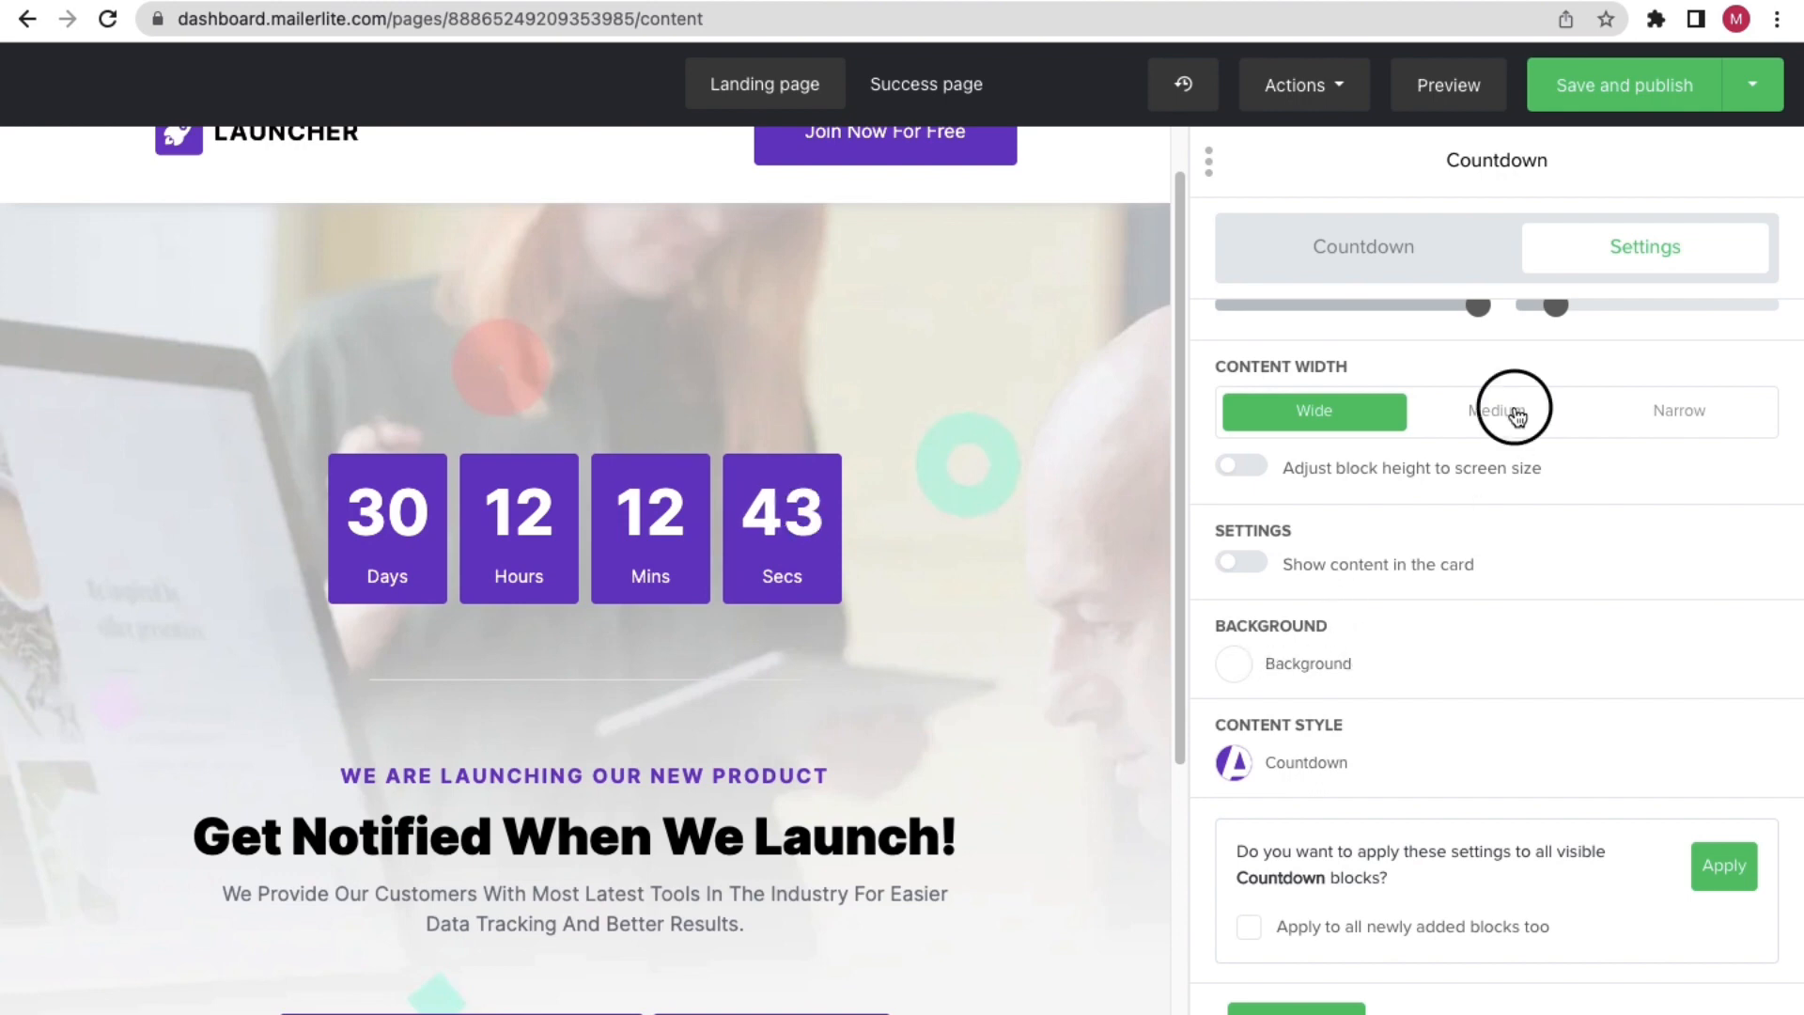
click(1654, 411)
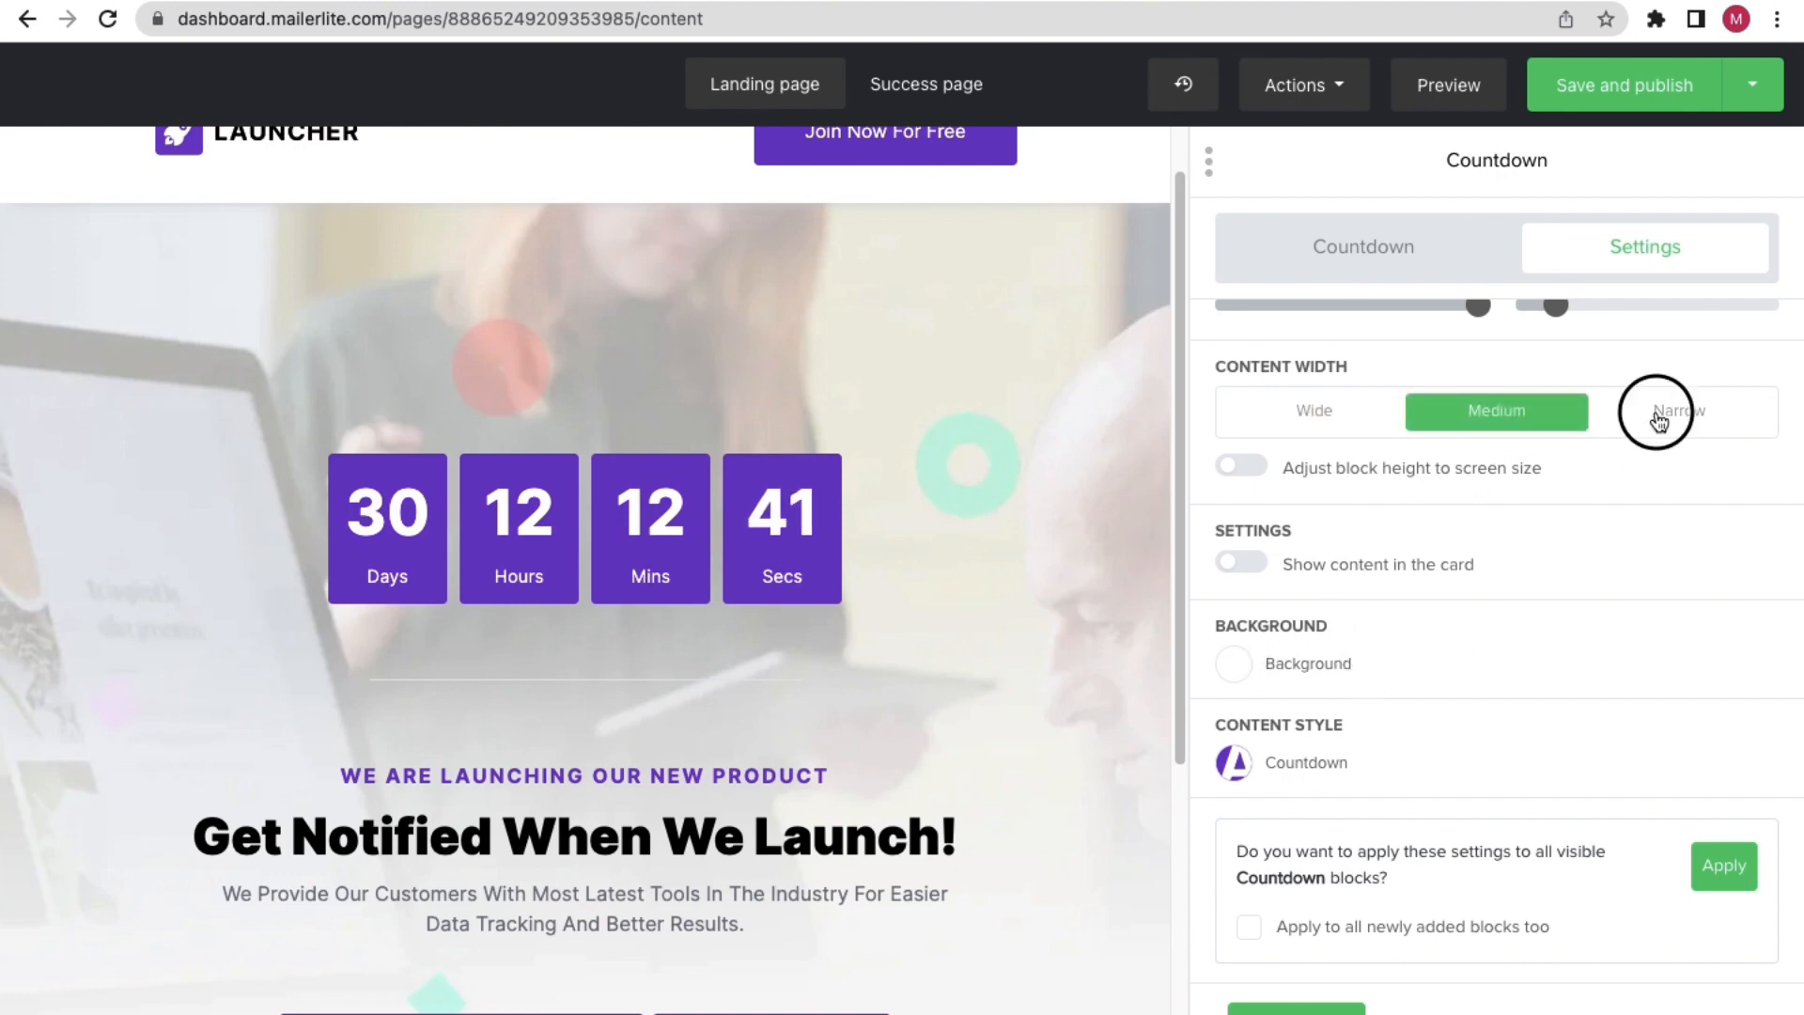
click(1290, 424)
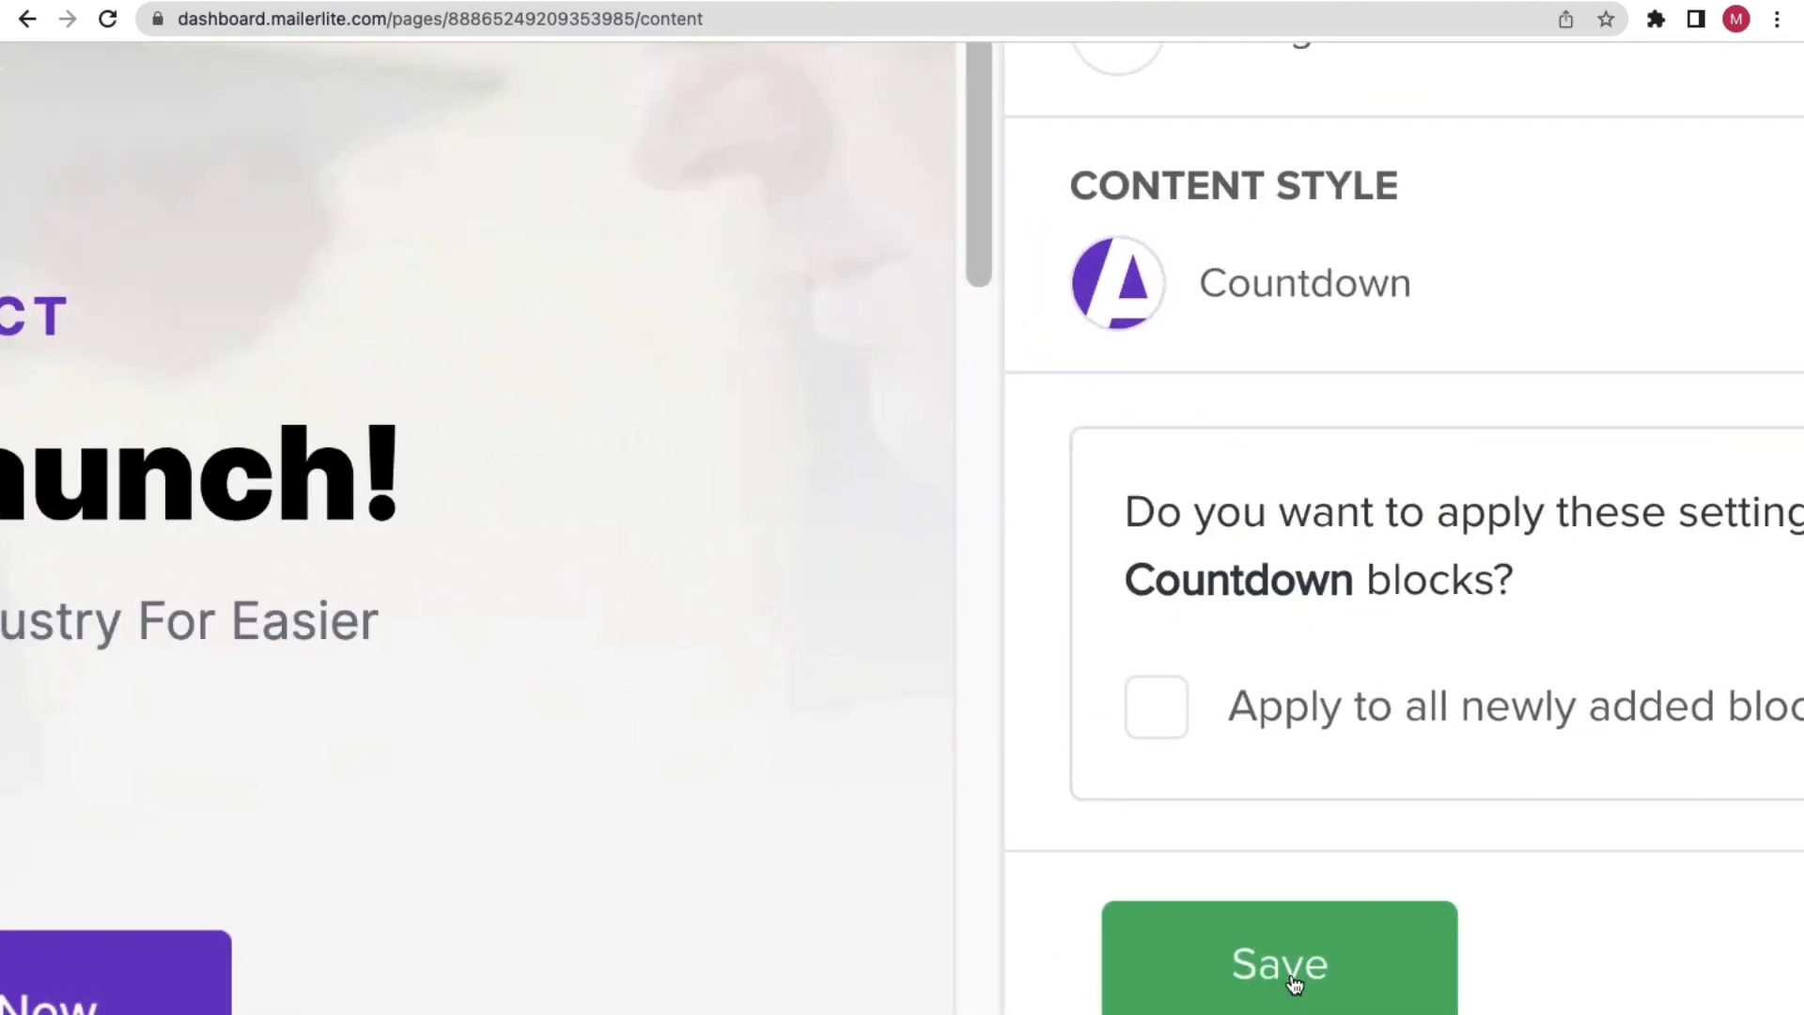
click(1294, 982)
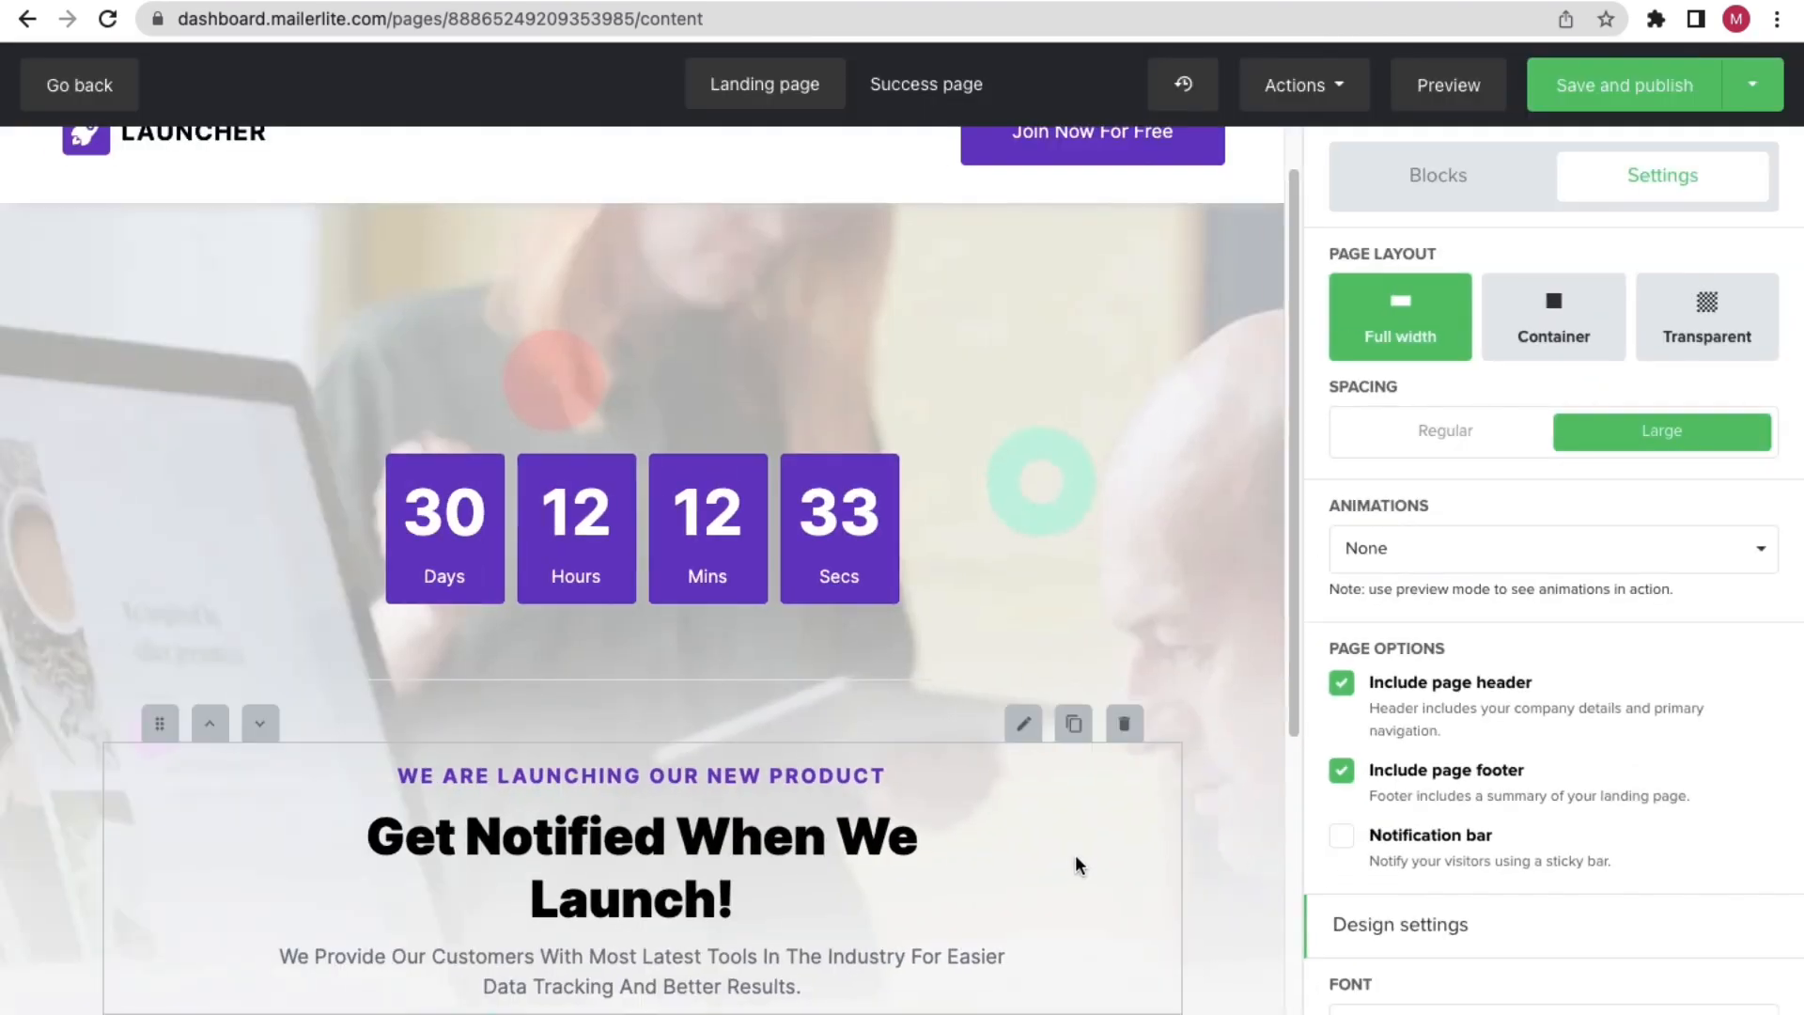
scroll(920, 809, down, 3)
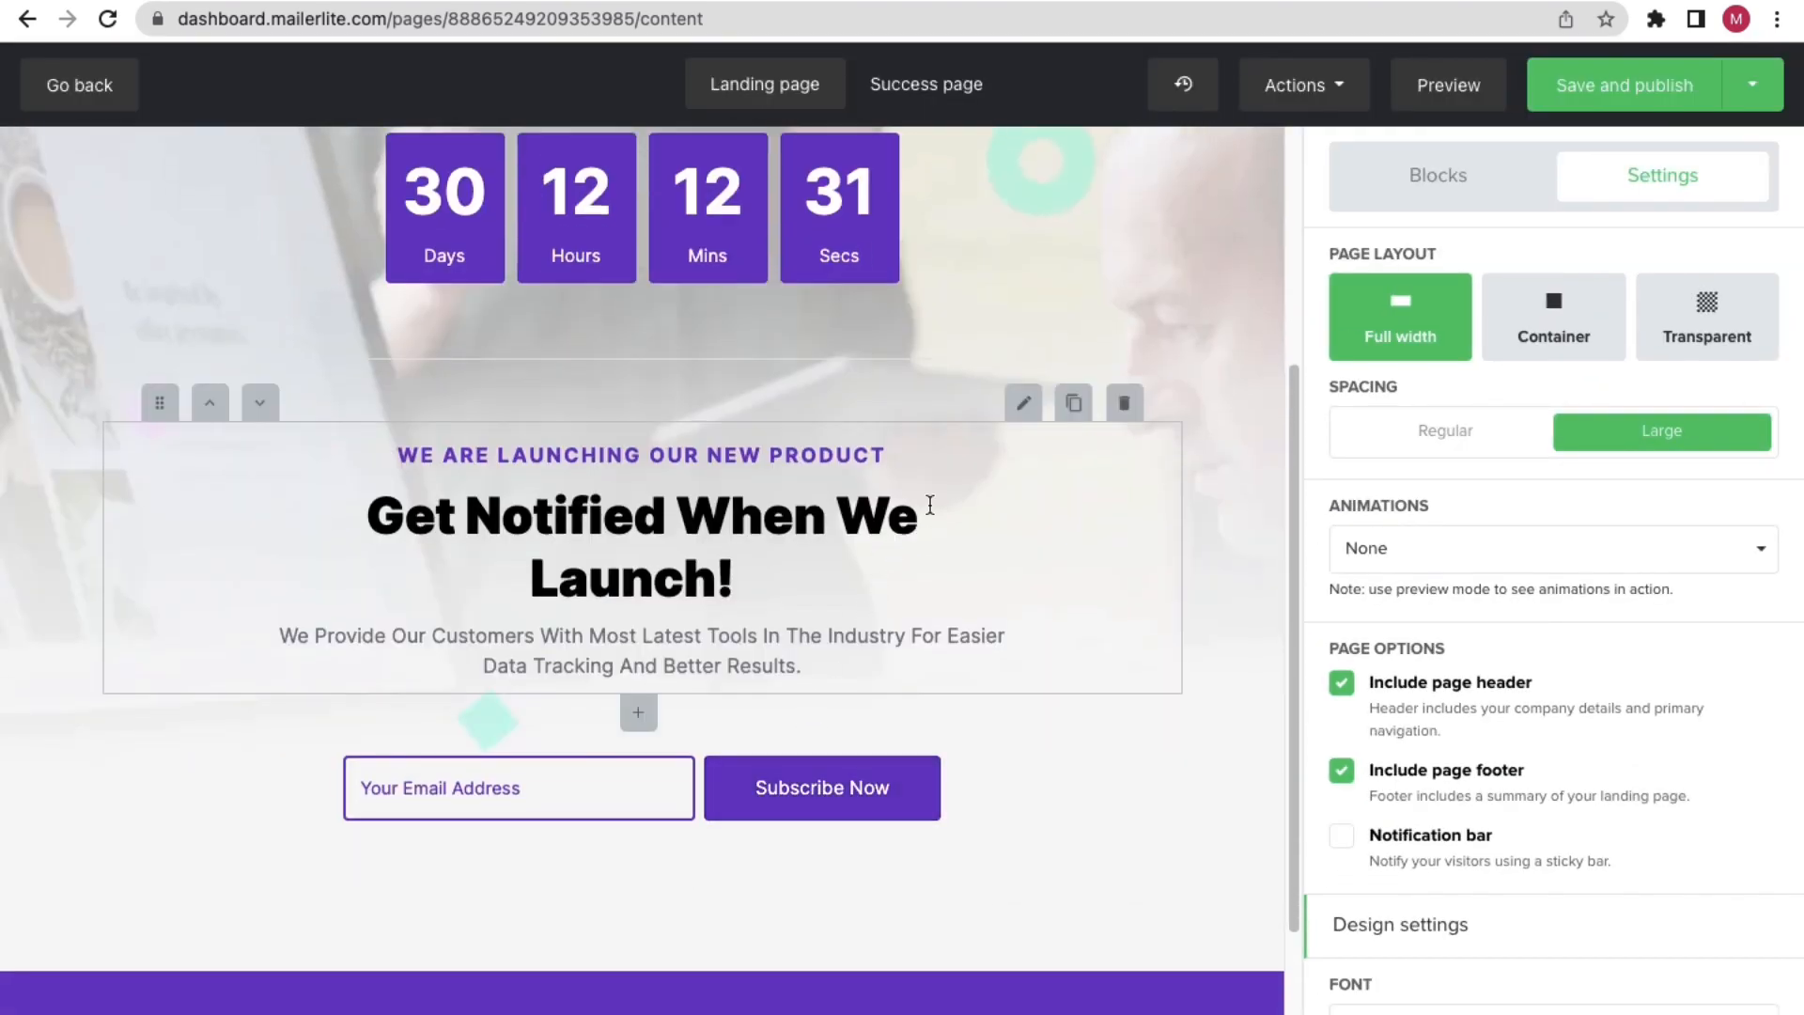
Step: Set the headline text block's content width to Wide
click(1032, 407)
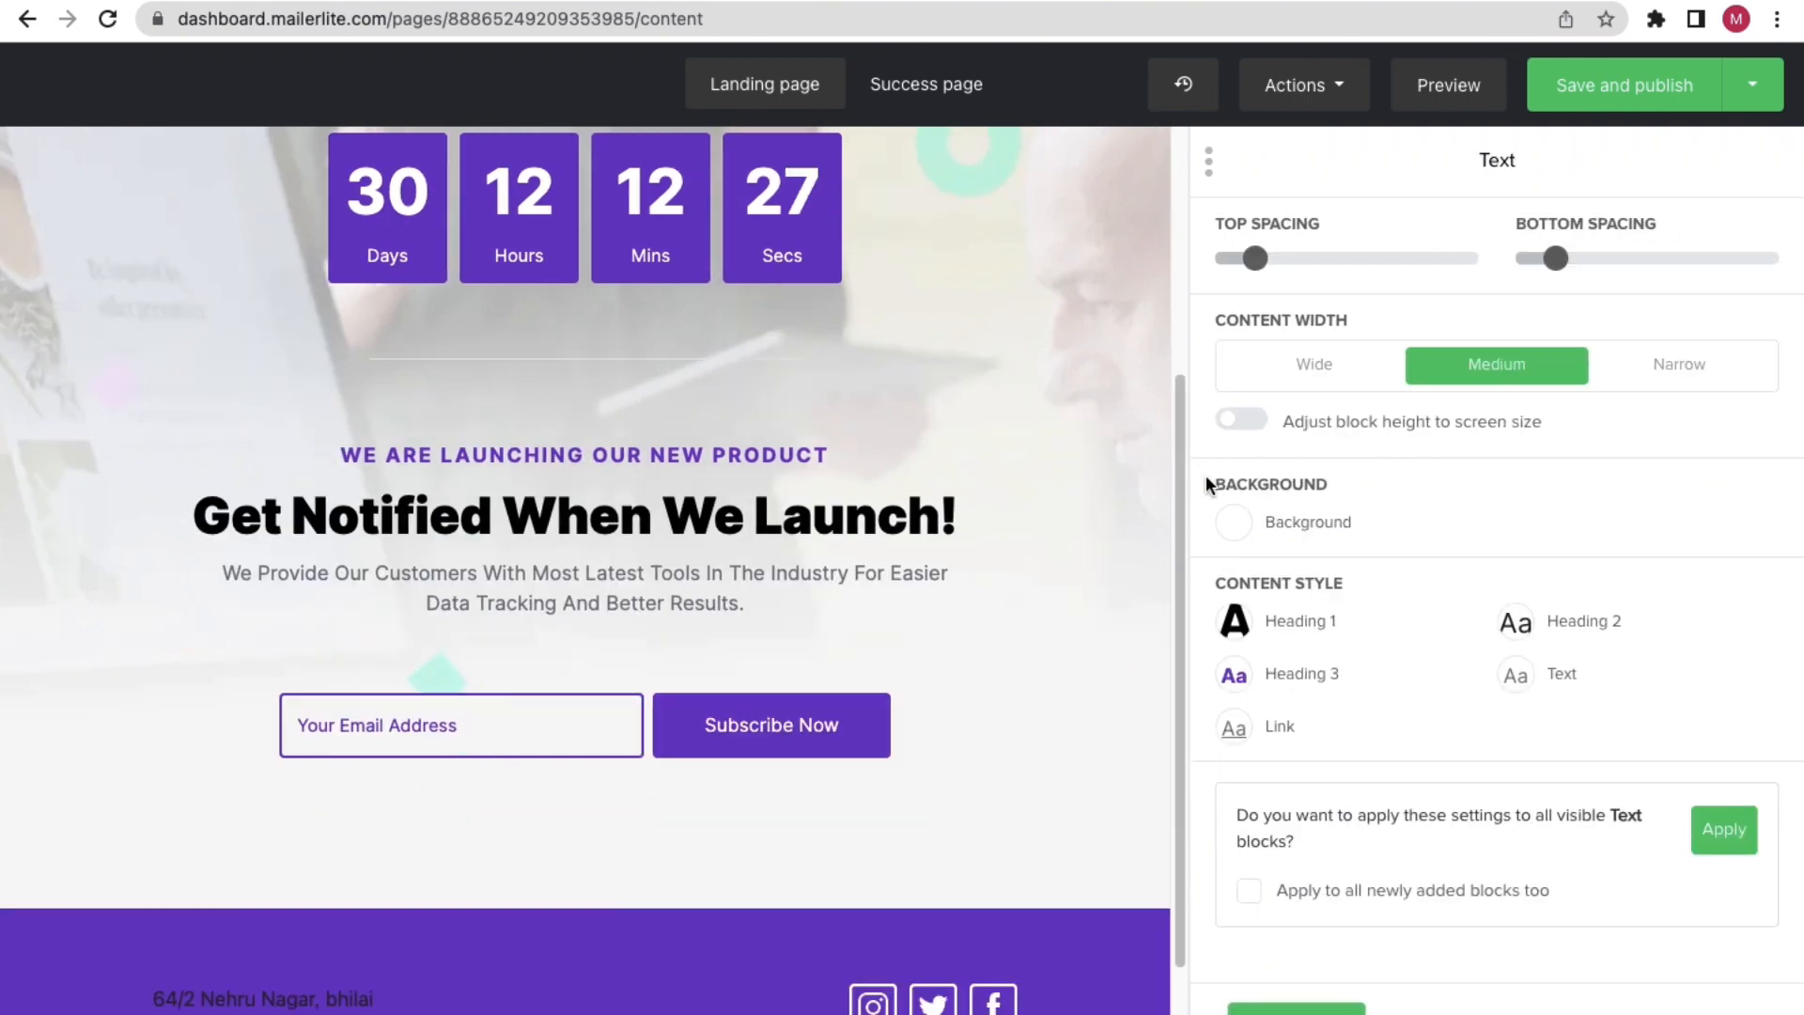
click(836, 459)
click(568, 500)
click(532, 447)
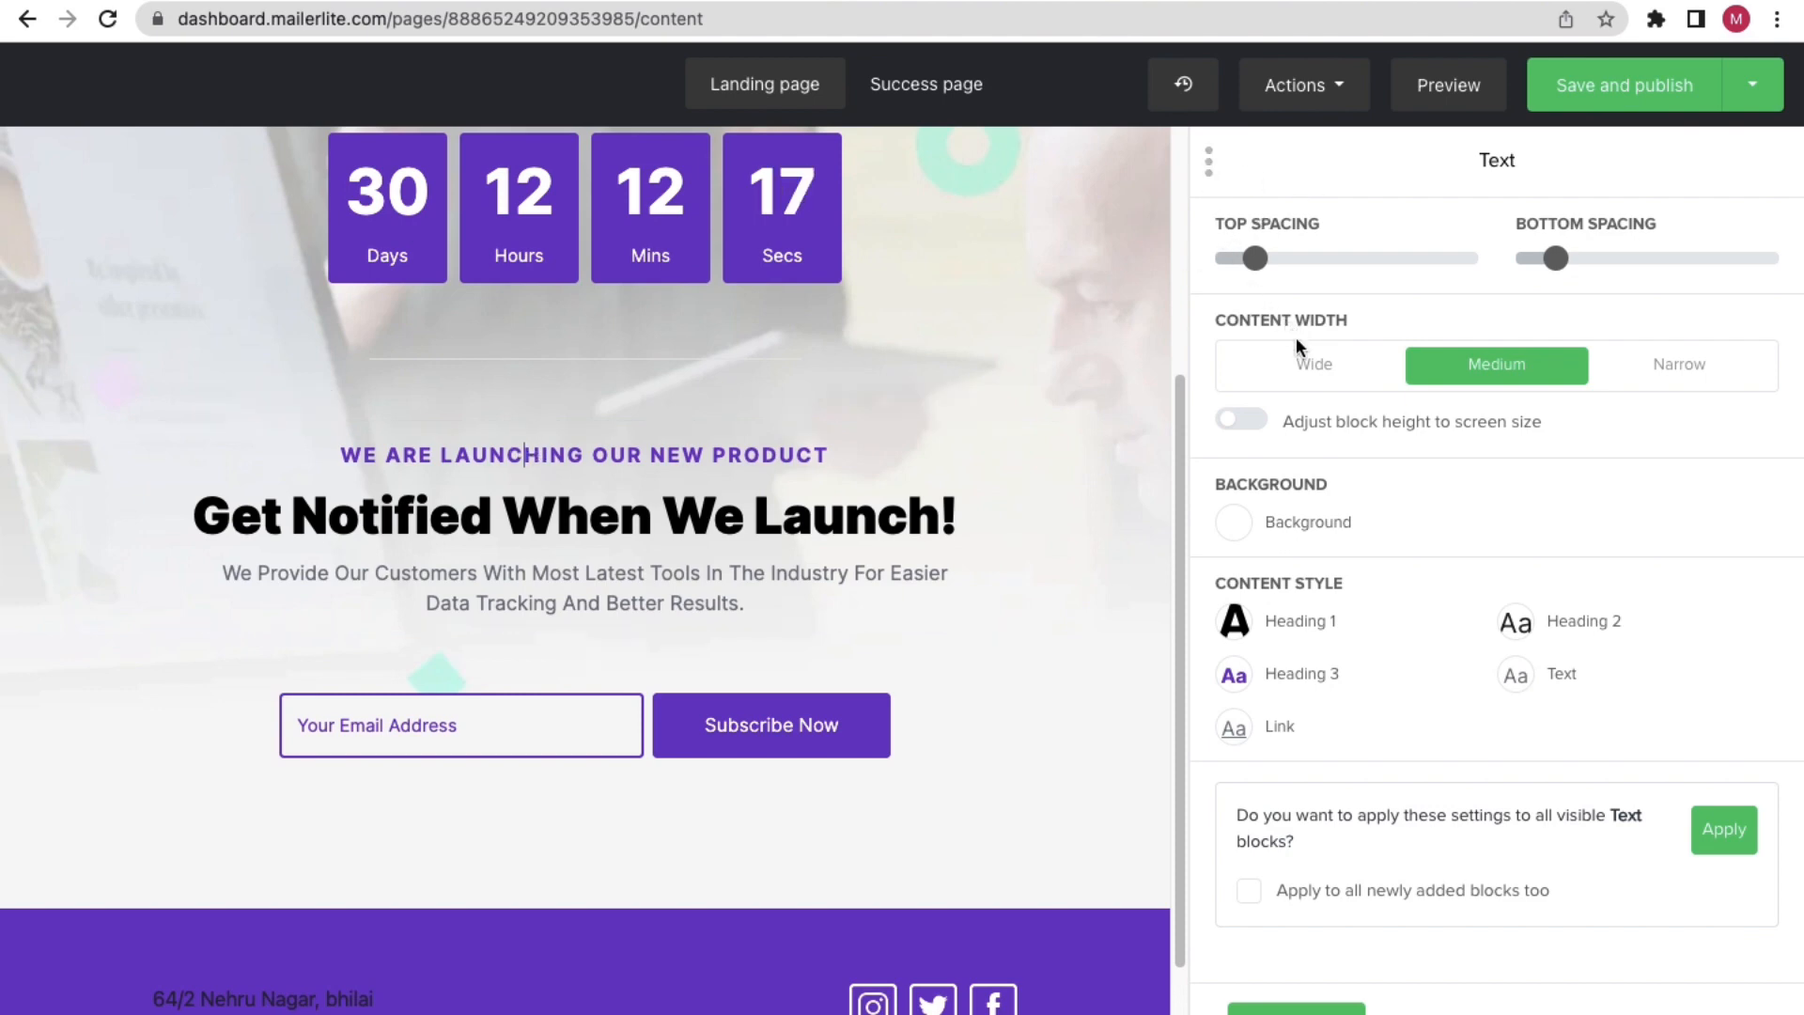
click(1320, 374)
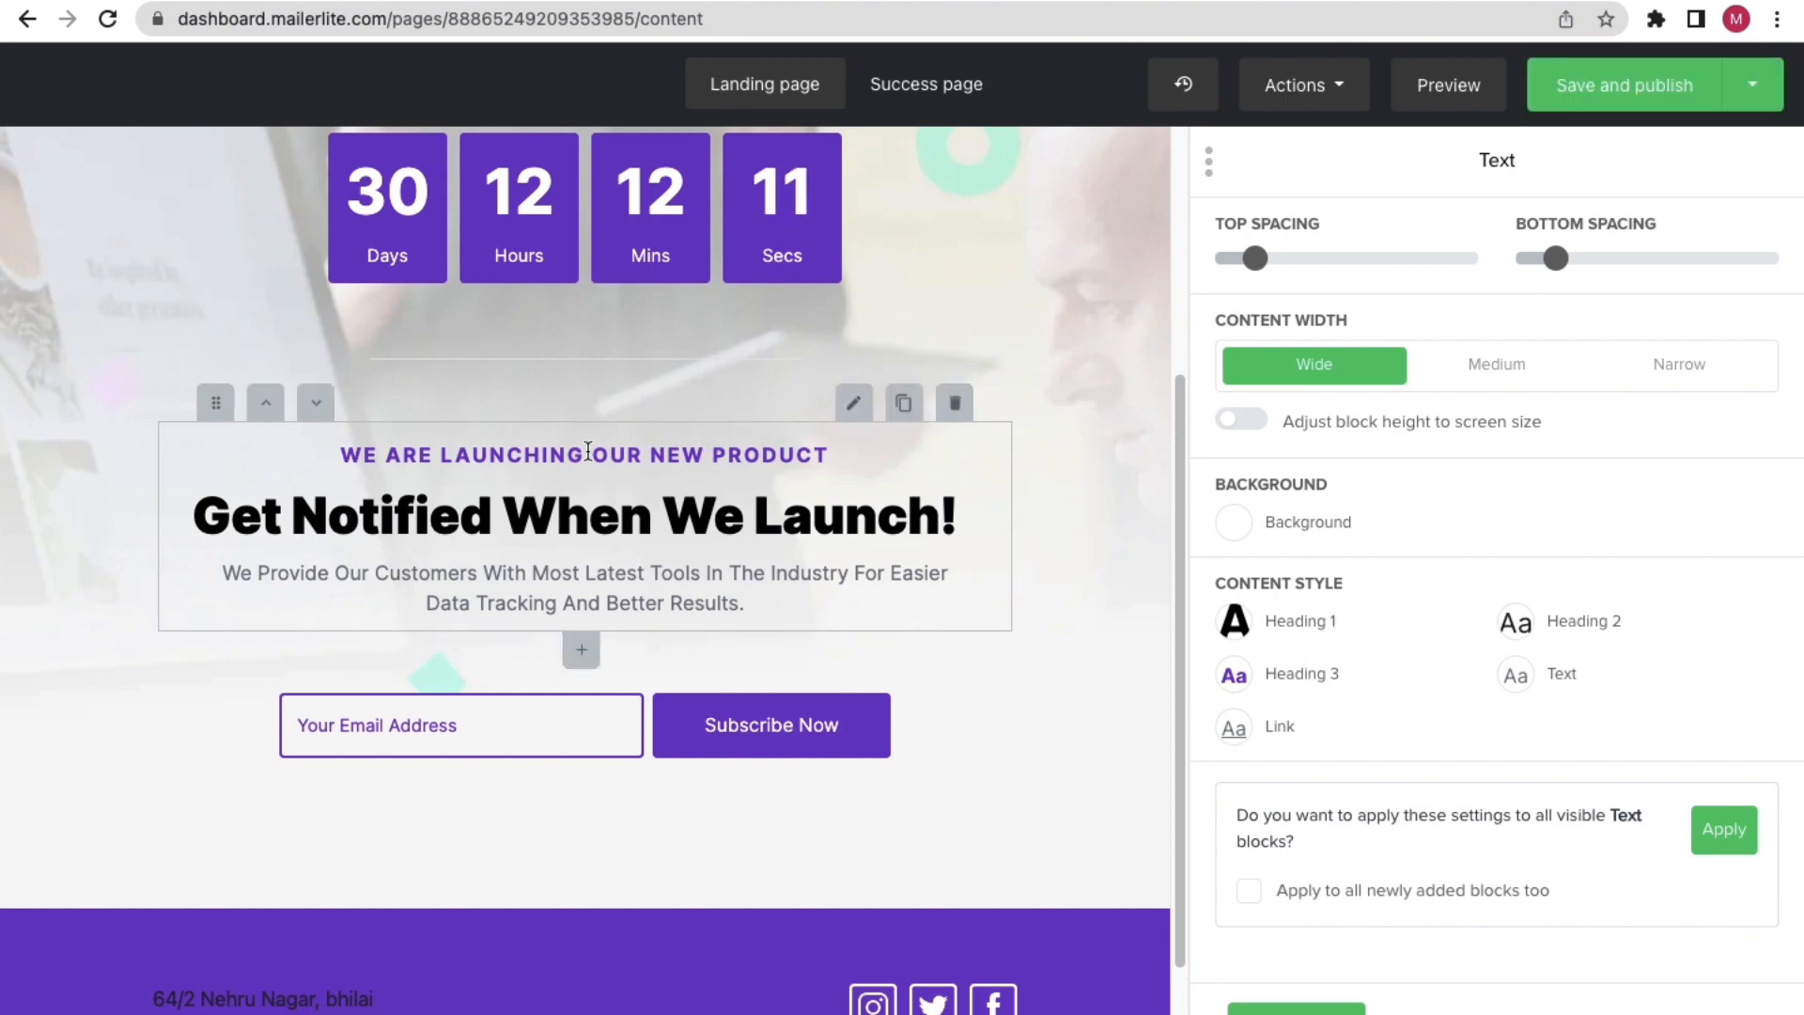
Step: Change the Heading 3 tagline colour to purple #8e44ad and save the style
click(1238, 675)
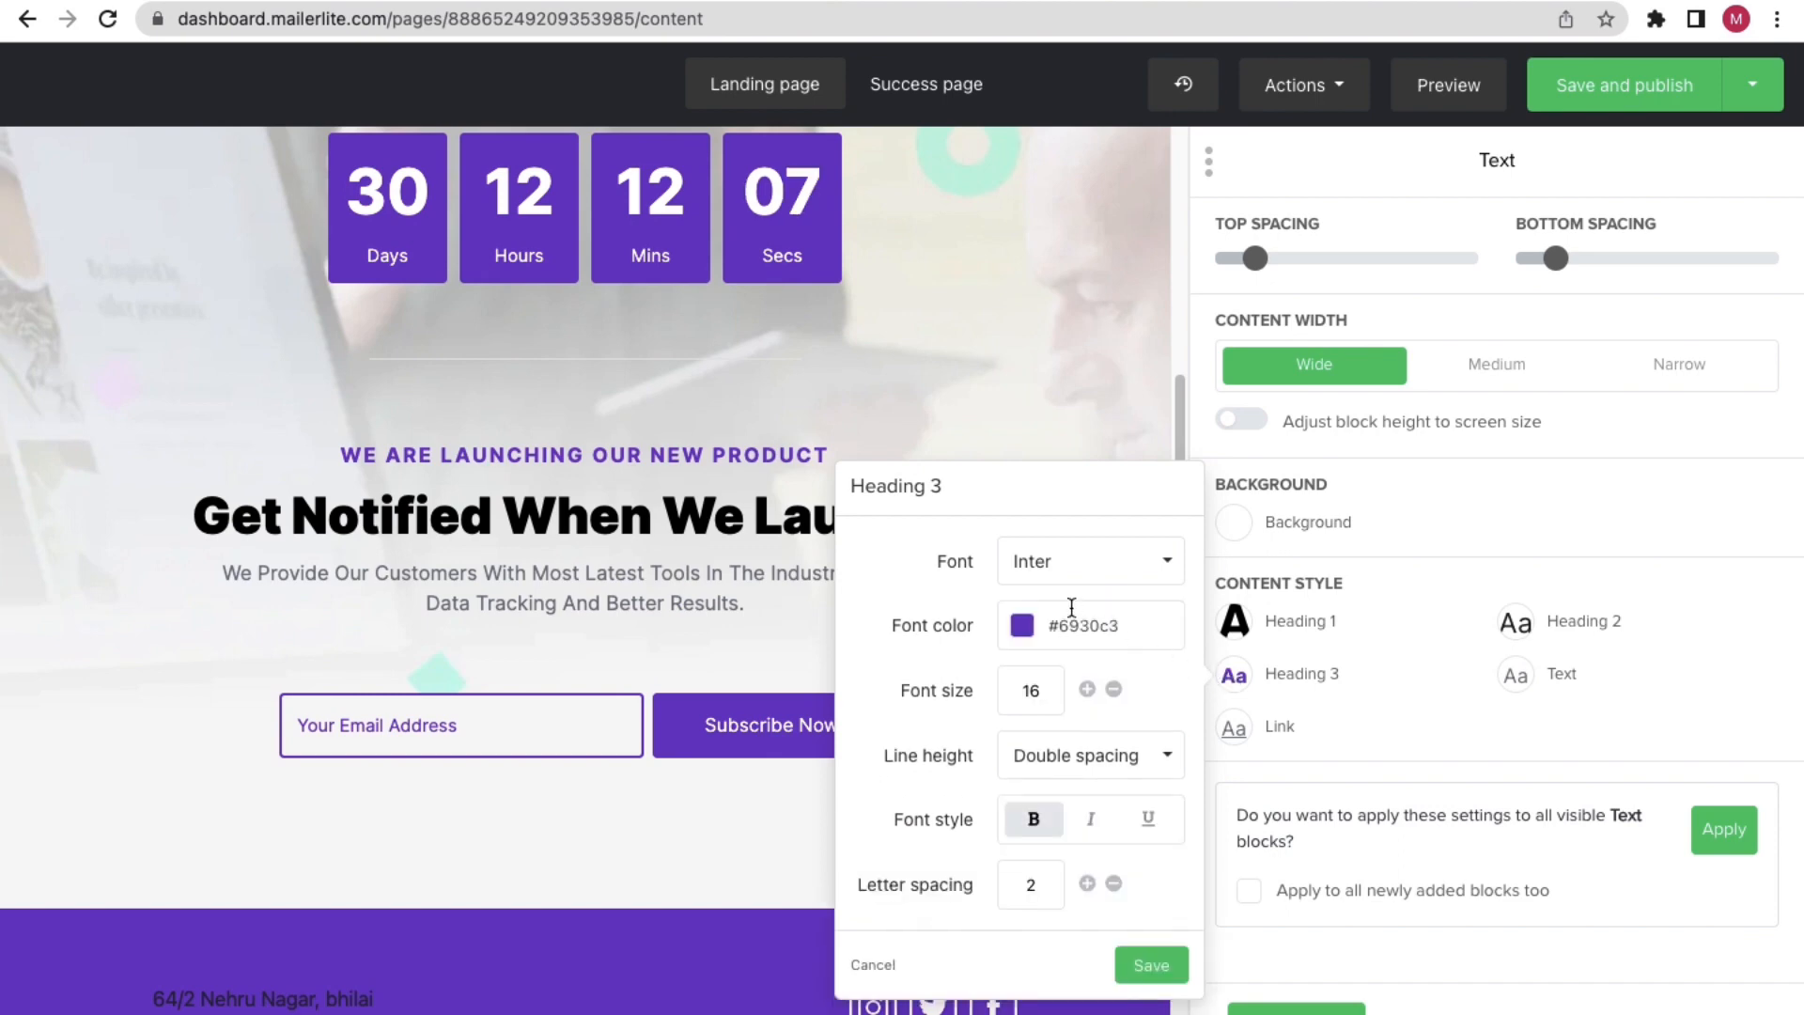
click(1024, 625)
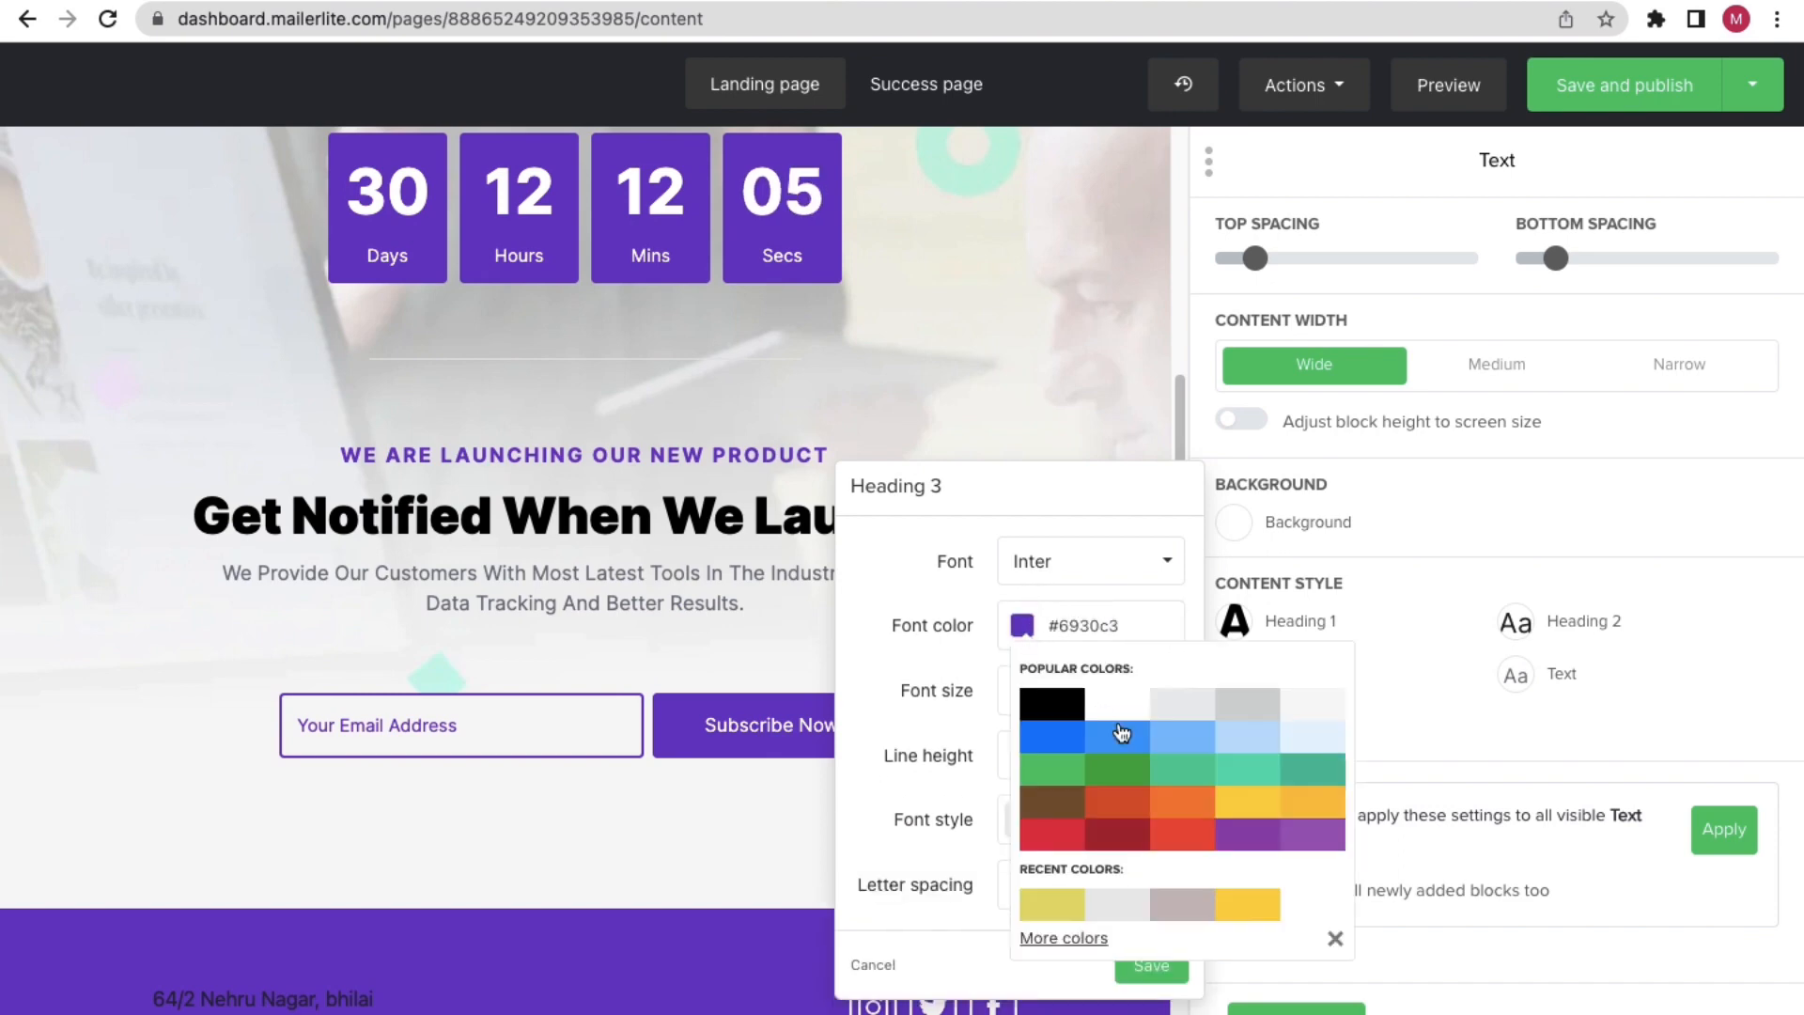
click(1132, 795)
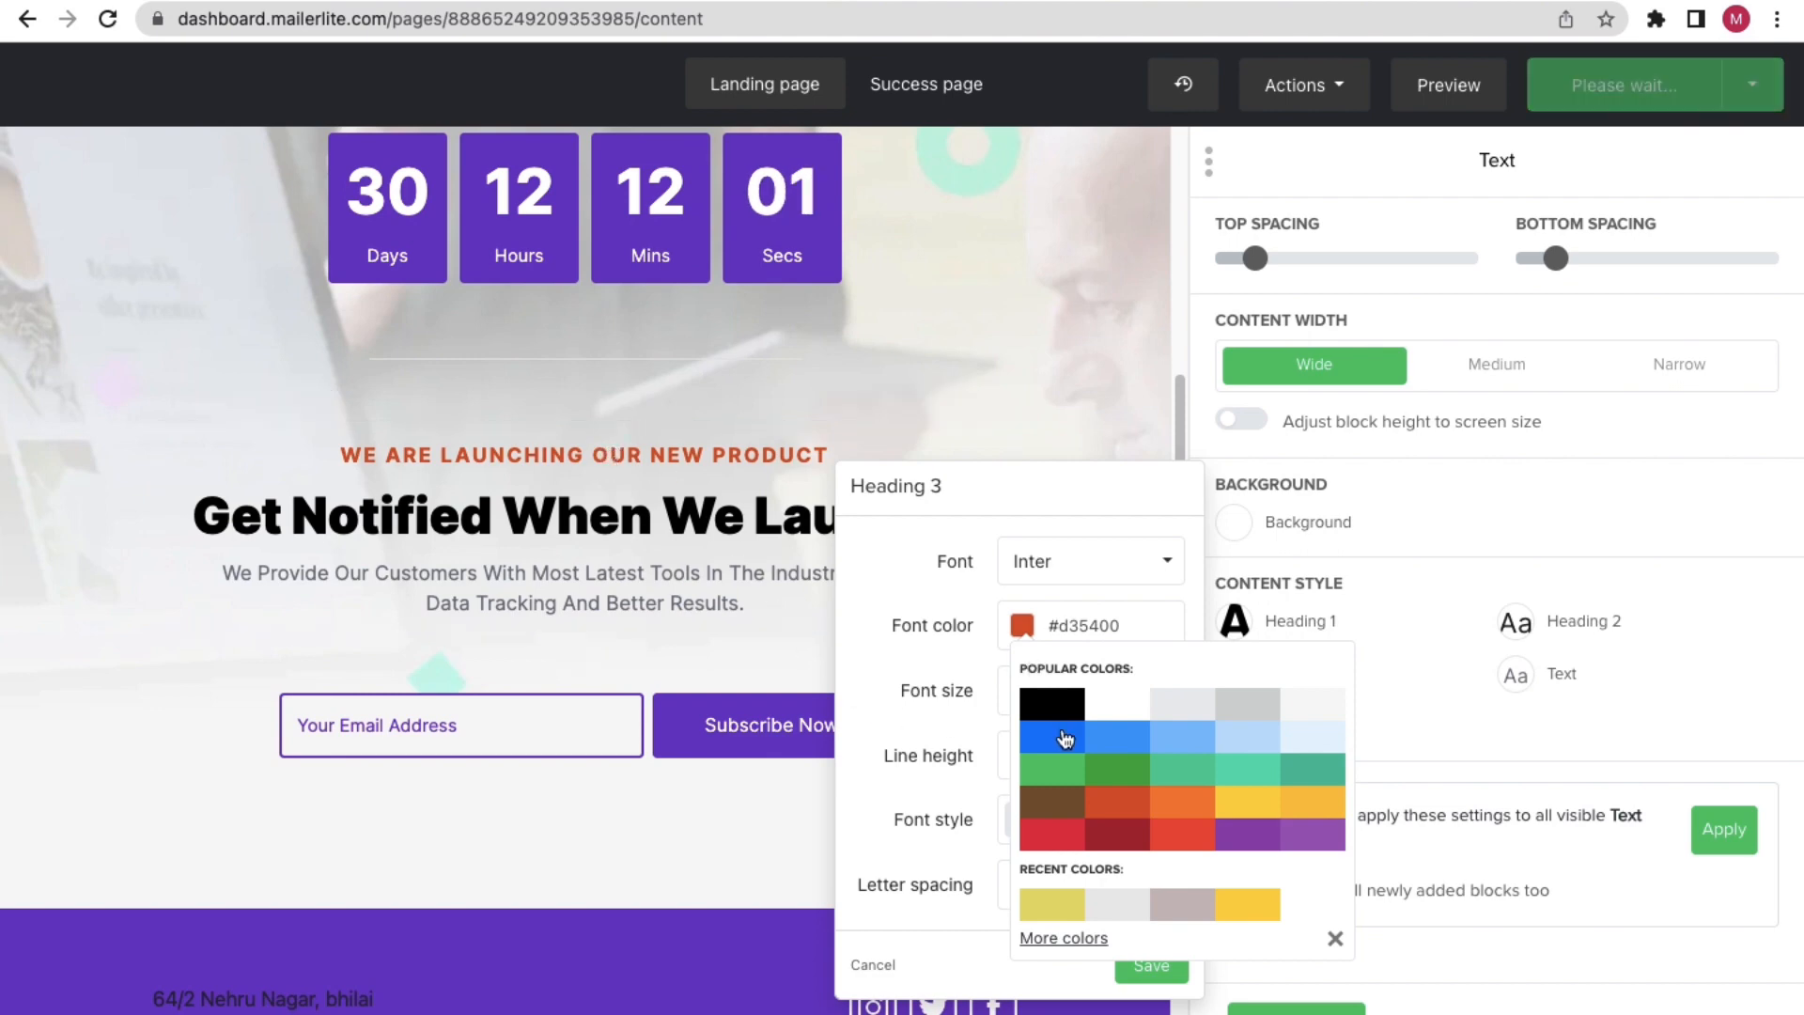
click(1234, 829)
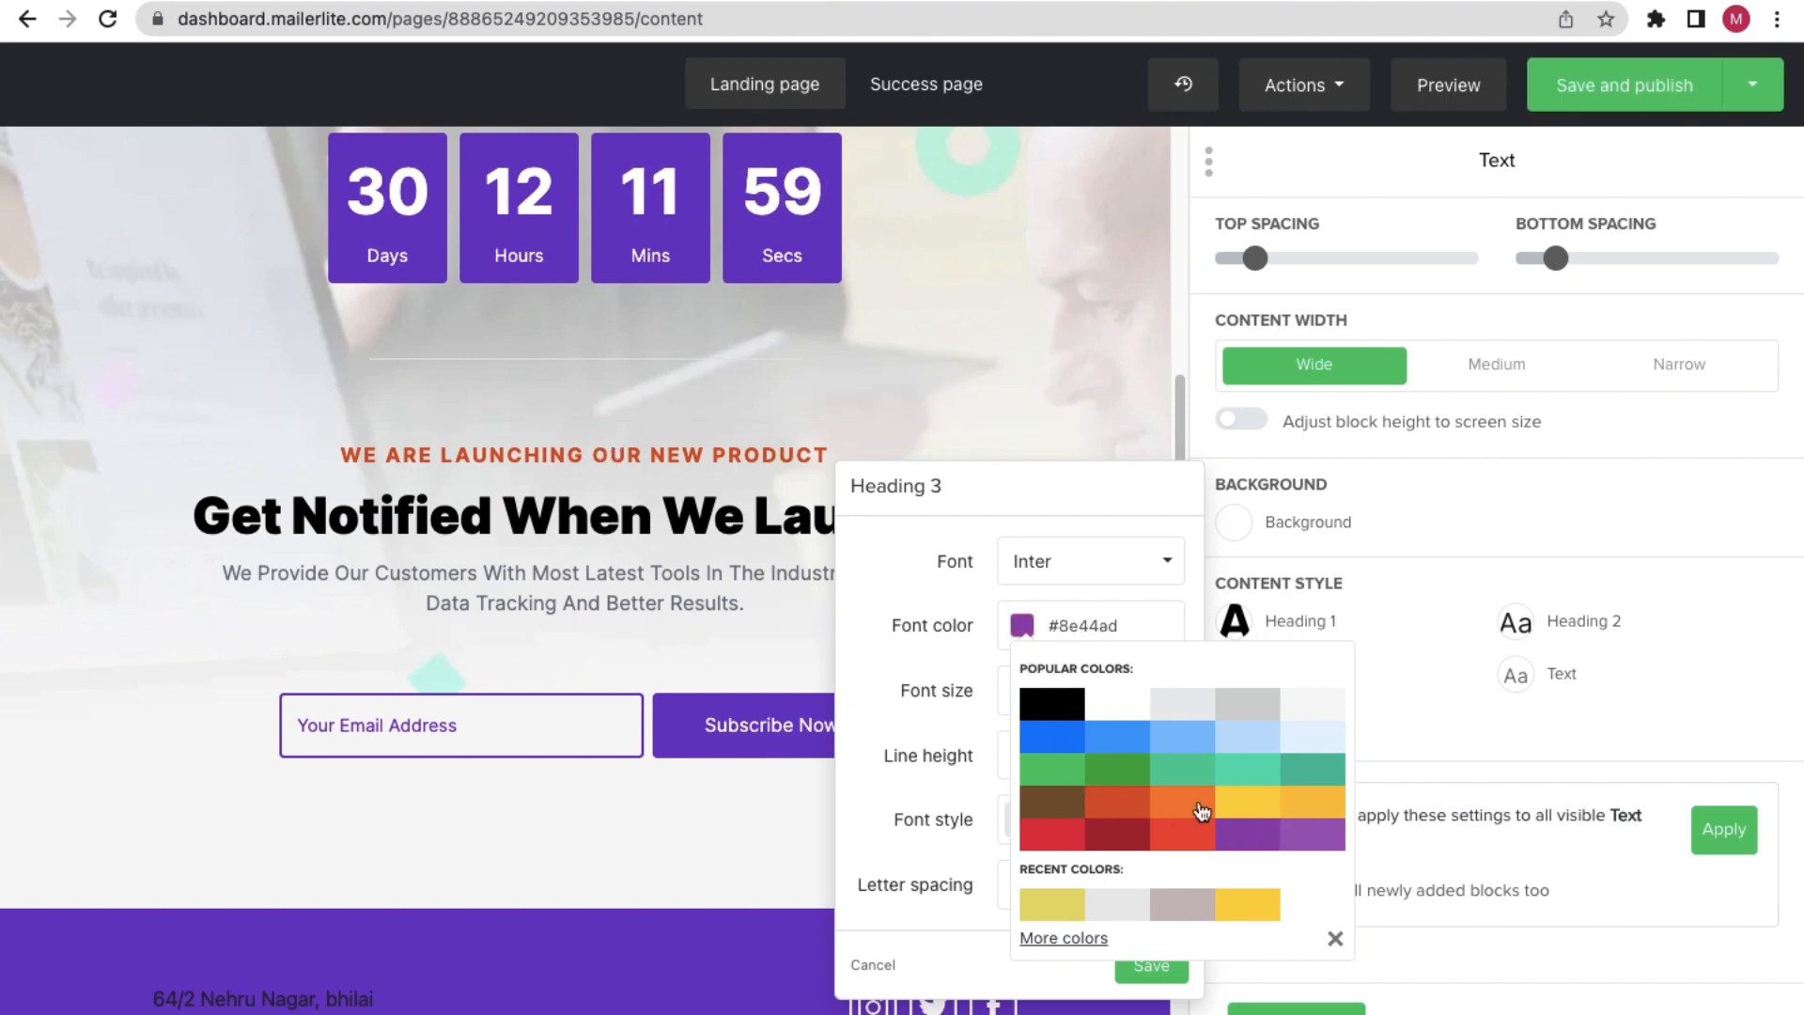
click(1035, 515)
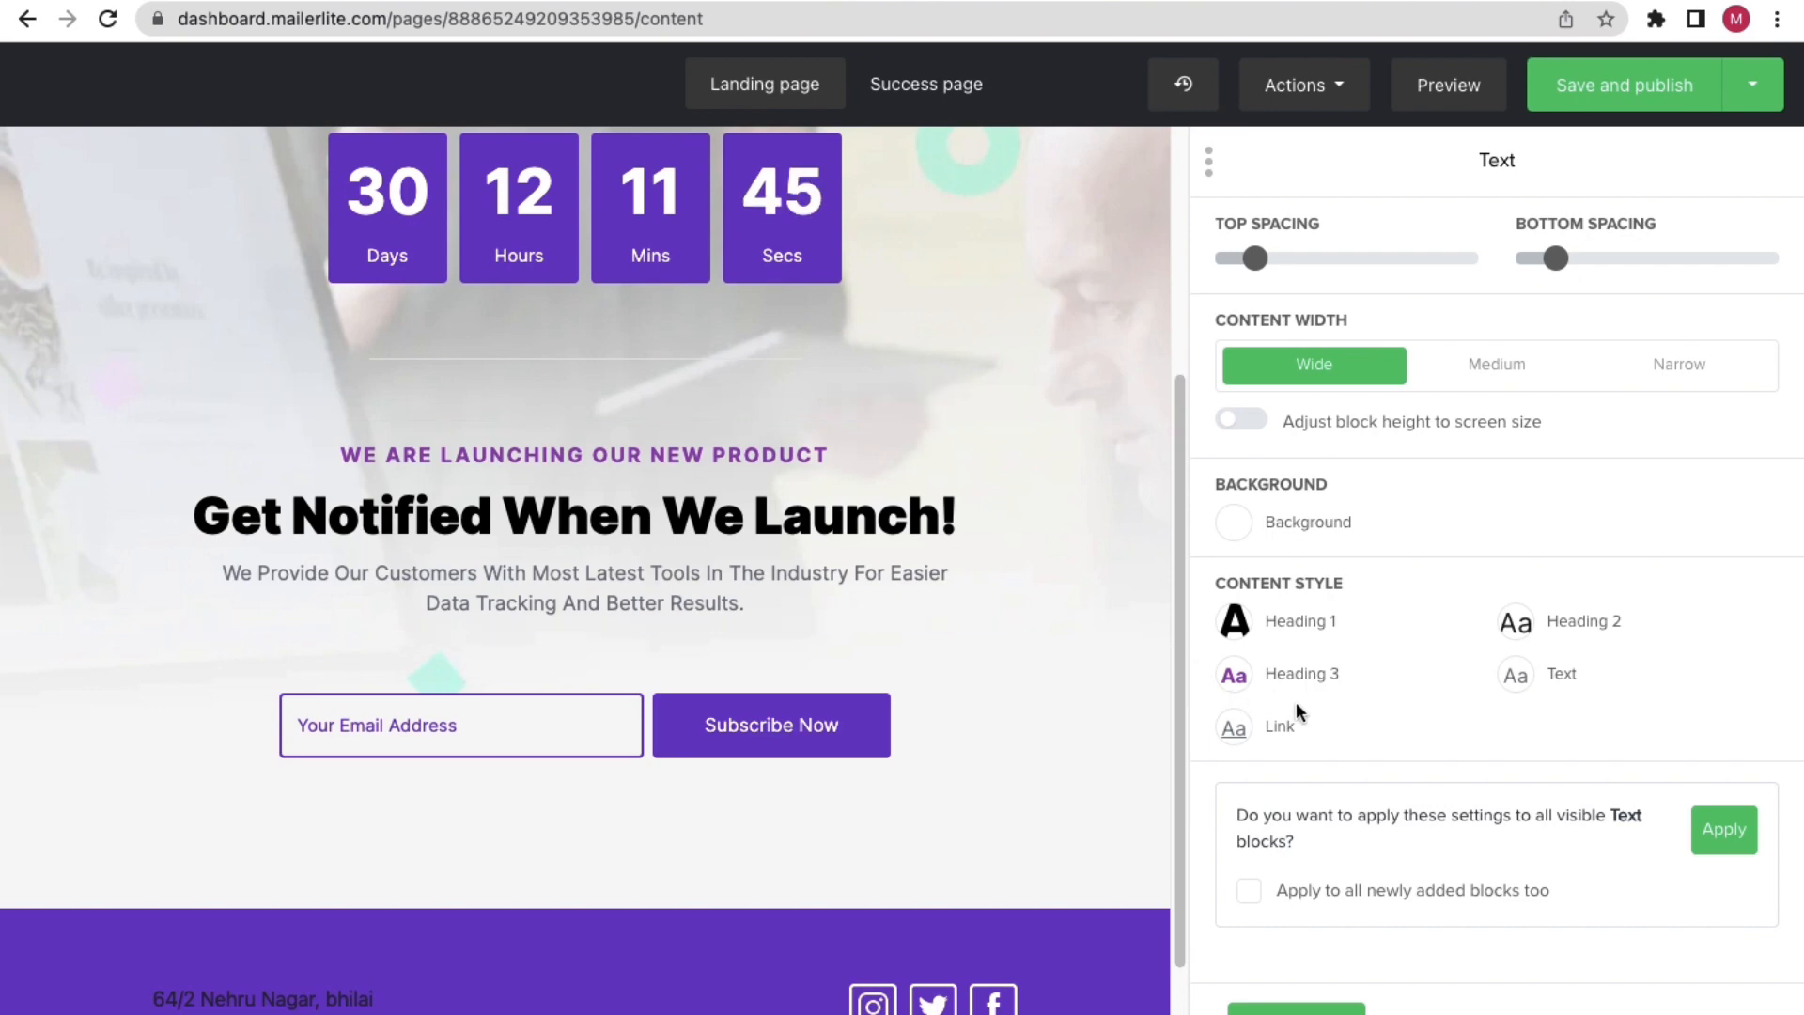
Step: Open and discard the body Text style, then bring up the countdown's settings
click(1521, 678)
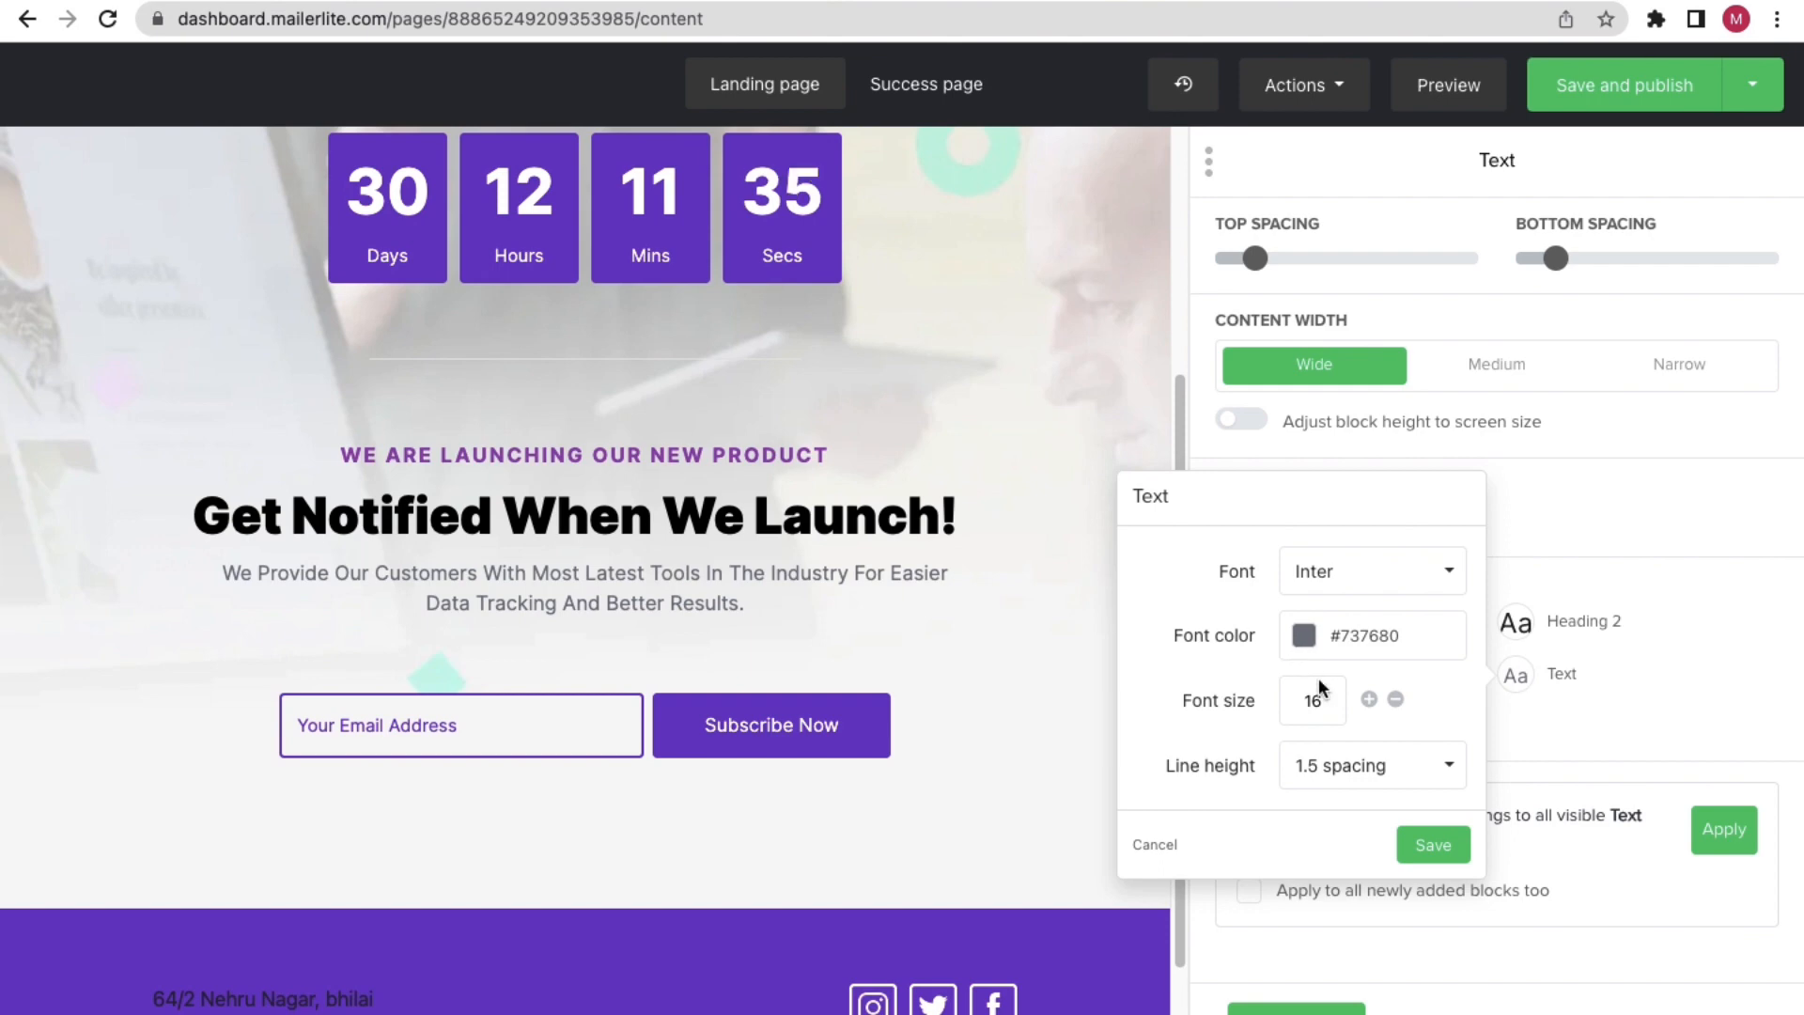
click(1155, 845)
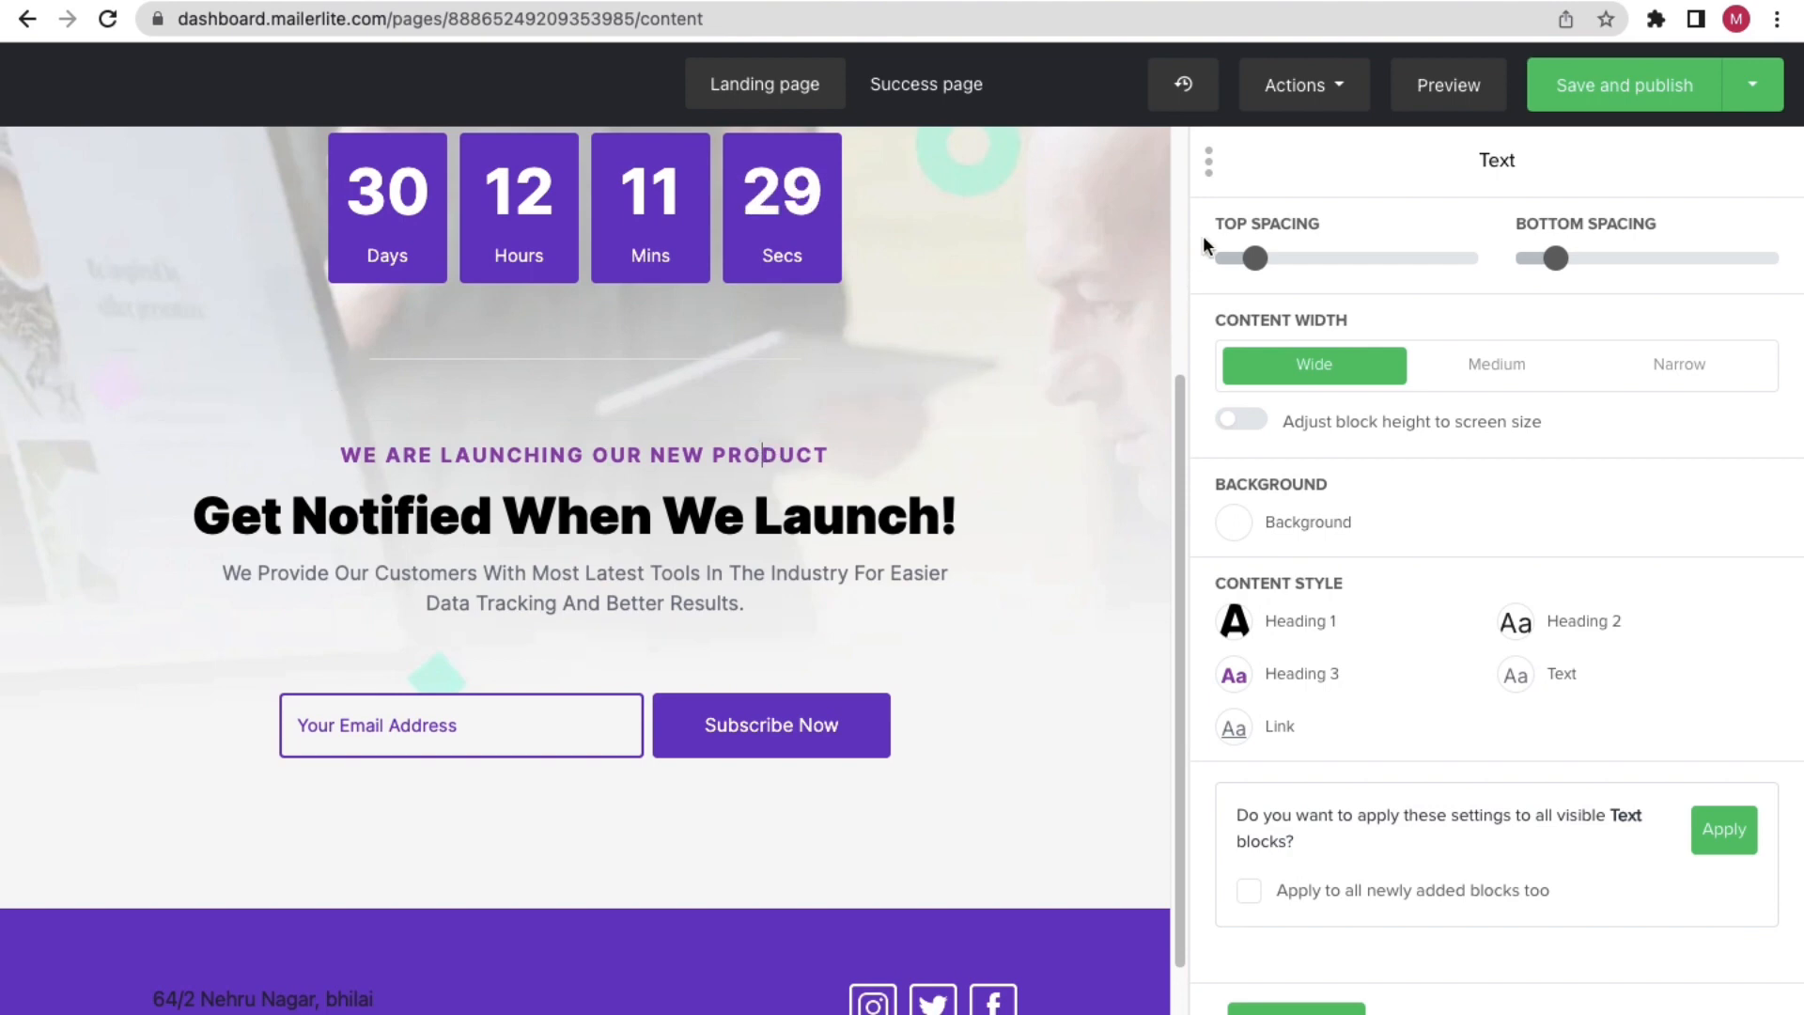
click(851, 273)
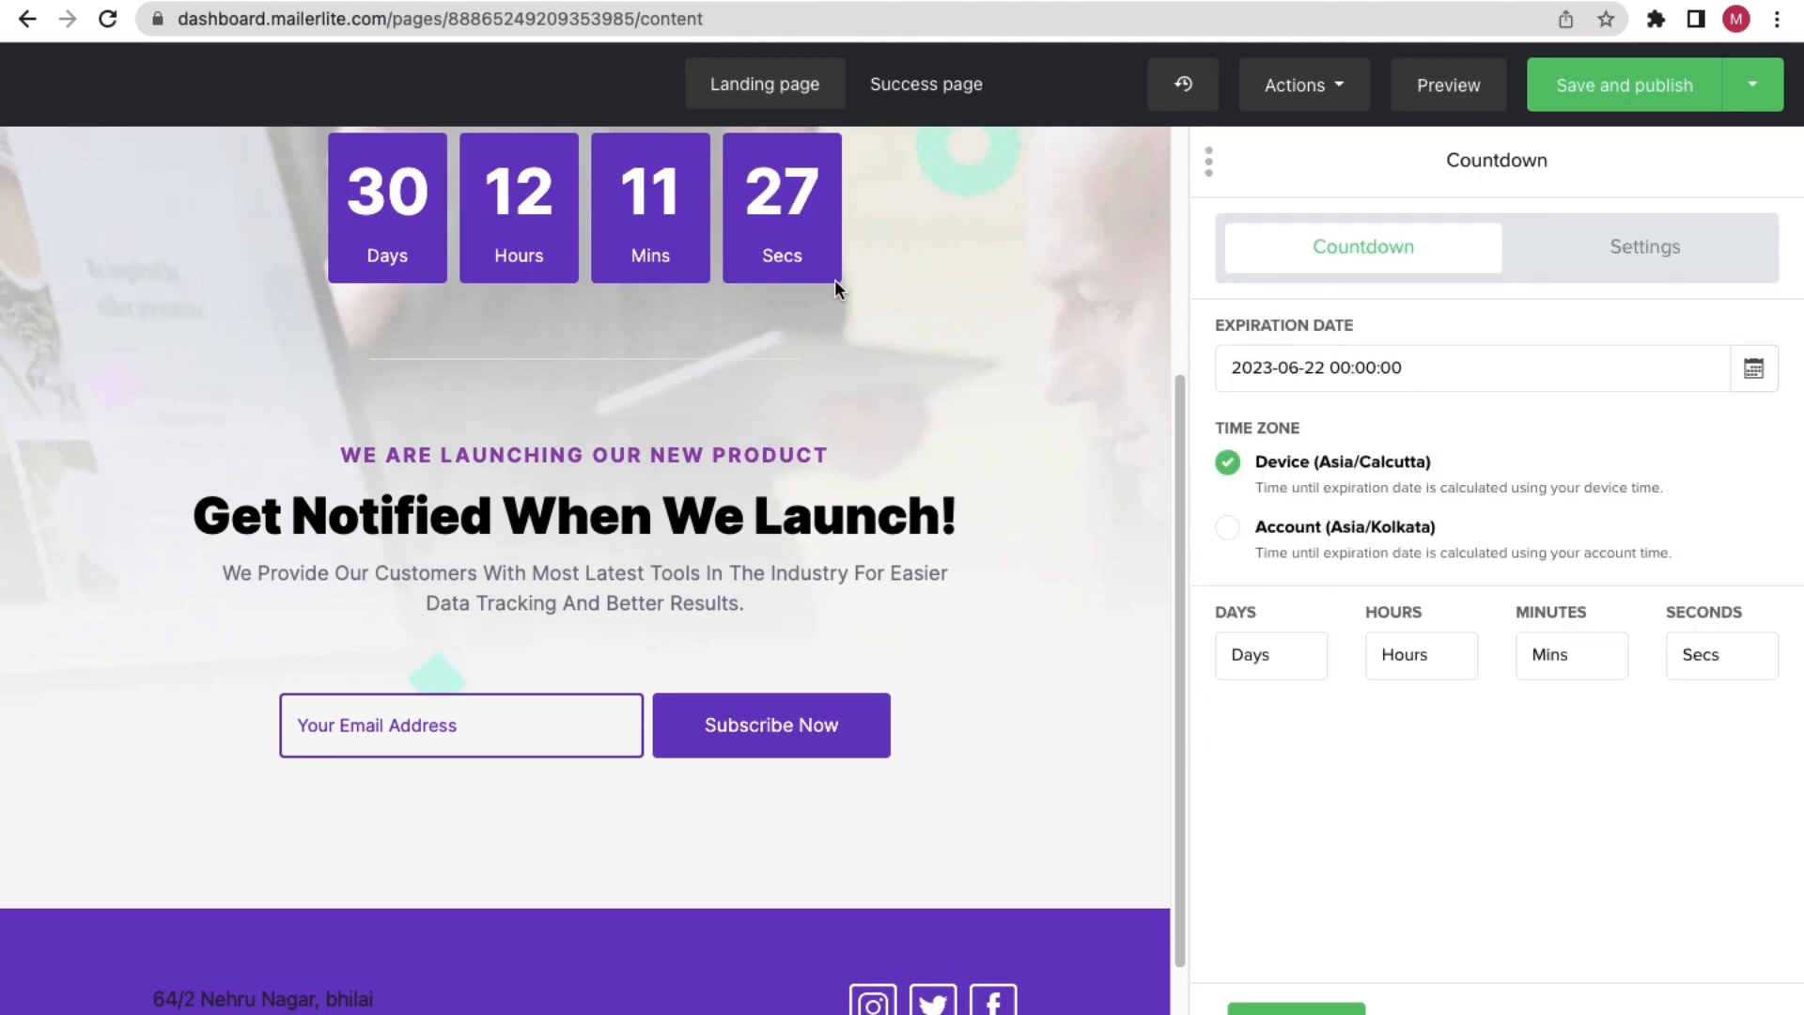
Step: Drag the We Launch! heading block above the divider and close the countdown settings
click(780, 512)
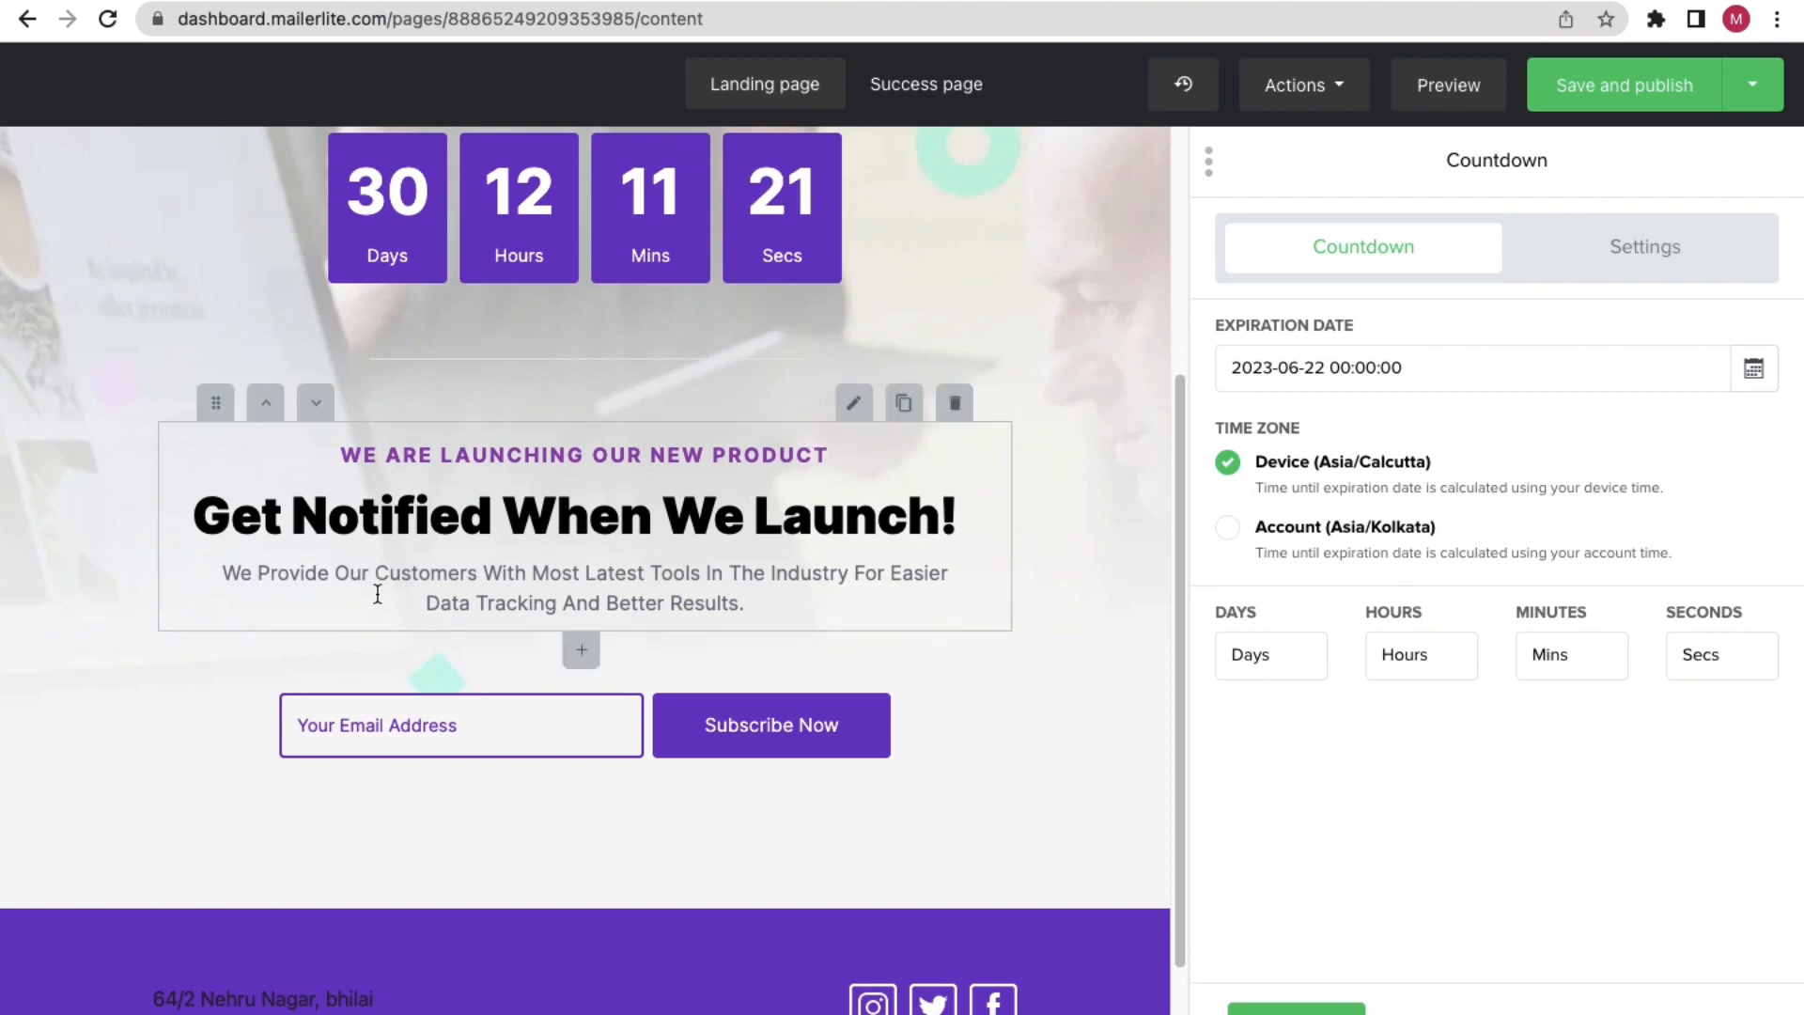
scroll(377, 592, up, 4)
scroll(391, 633, down, 2)
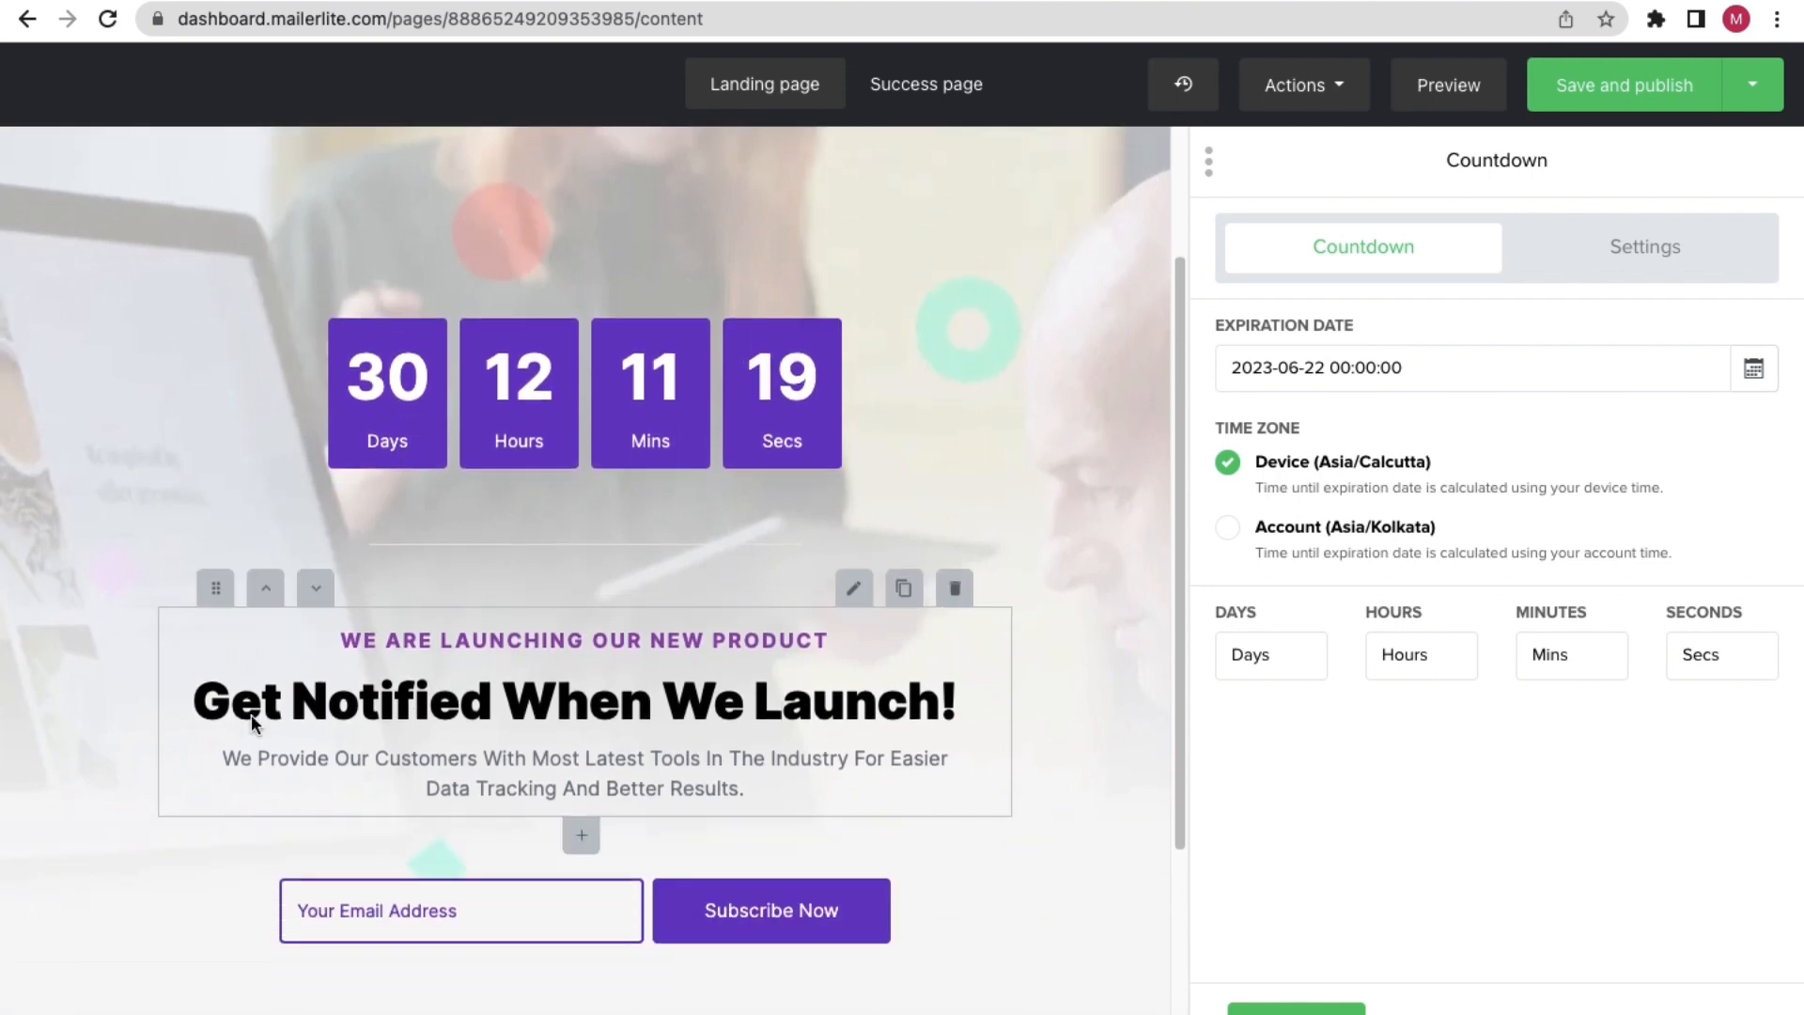
mouse_move(209, 592)
mouse_down()
mouse_move(207, 340)
mouse_move(201, 568)
mouse_up()
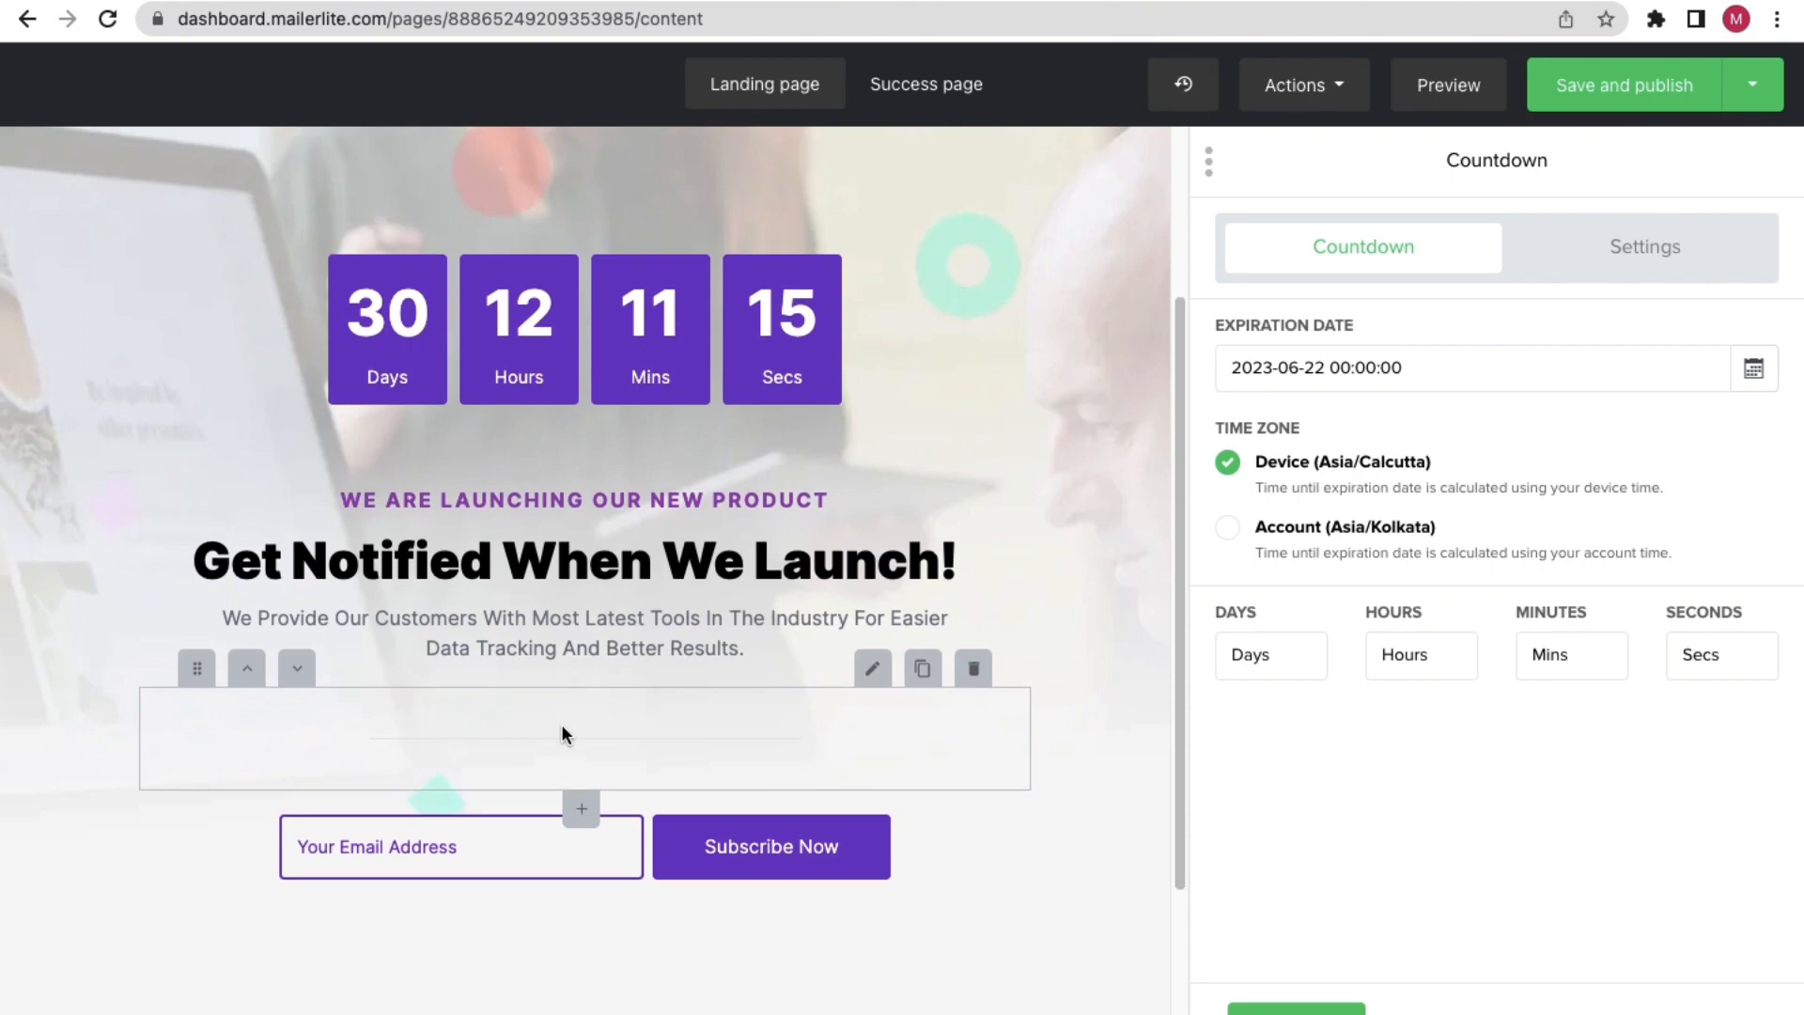
scroll(560, 733, down, 1)
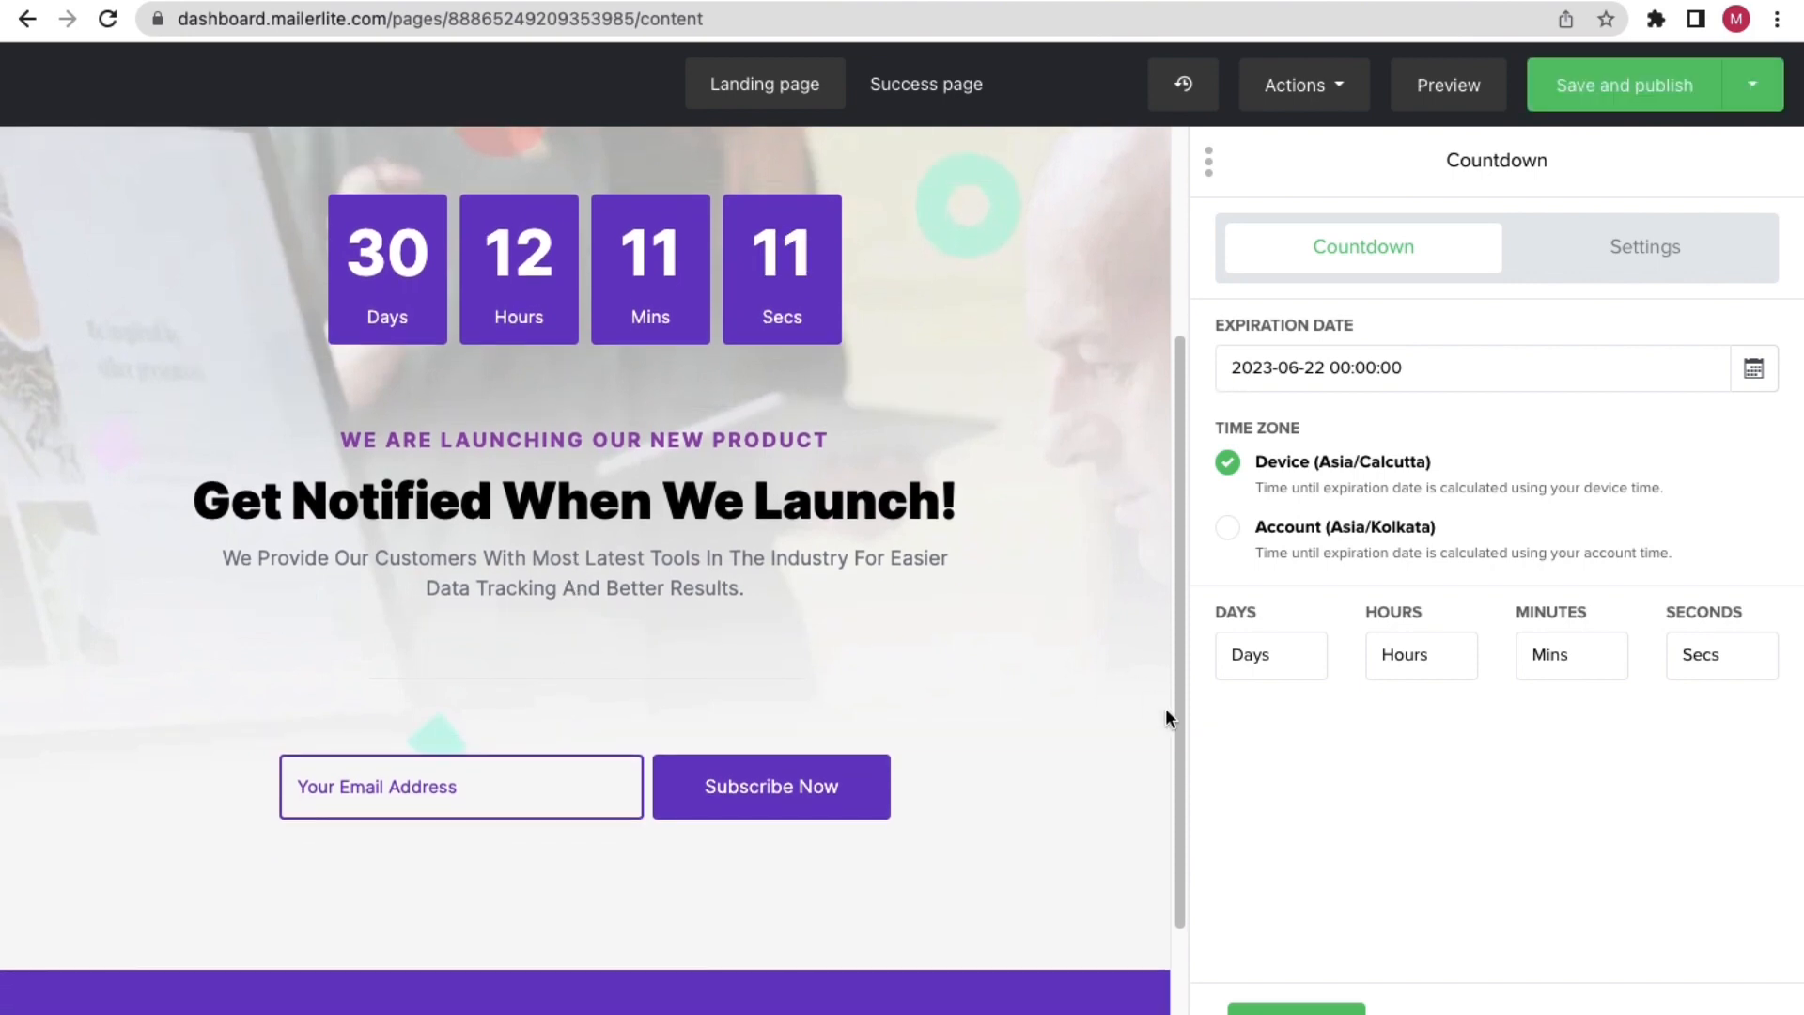
click(1308, 1009)
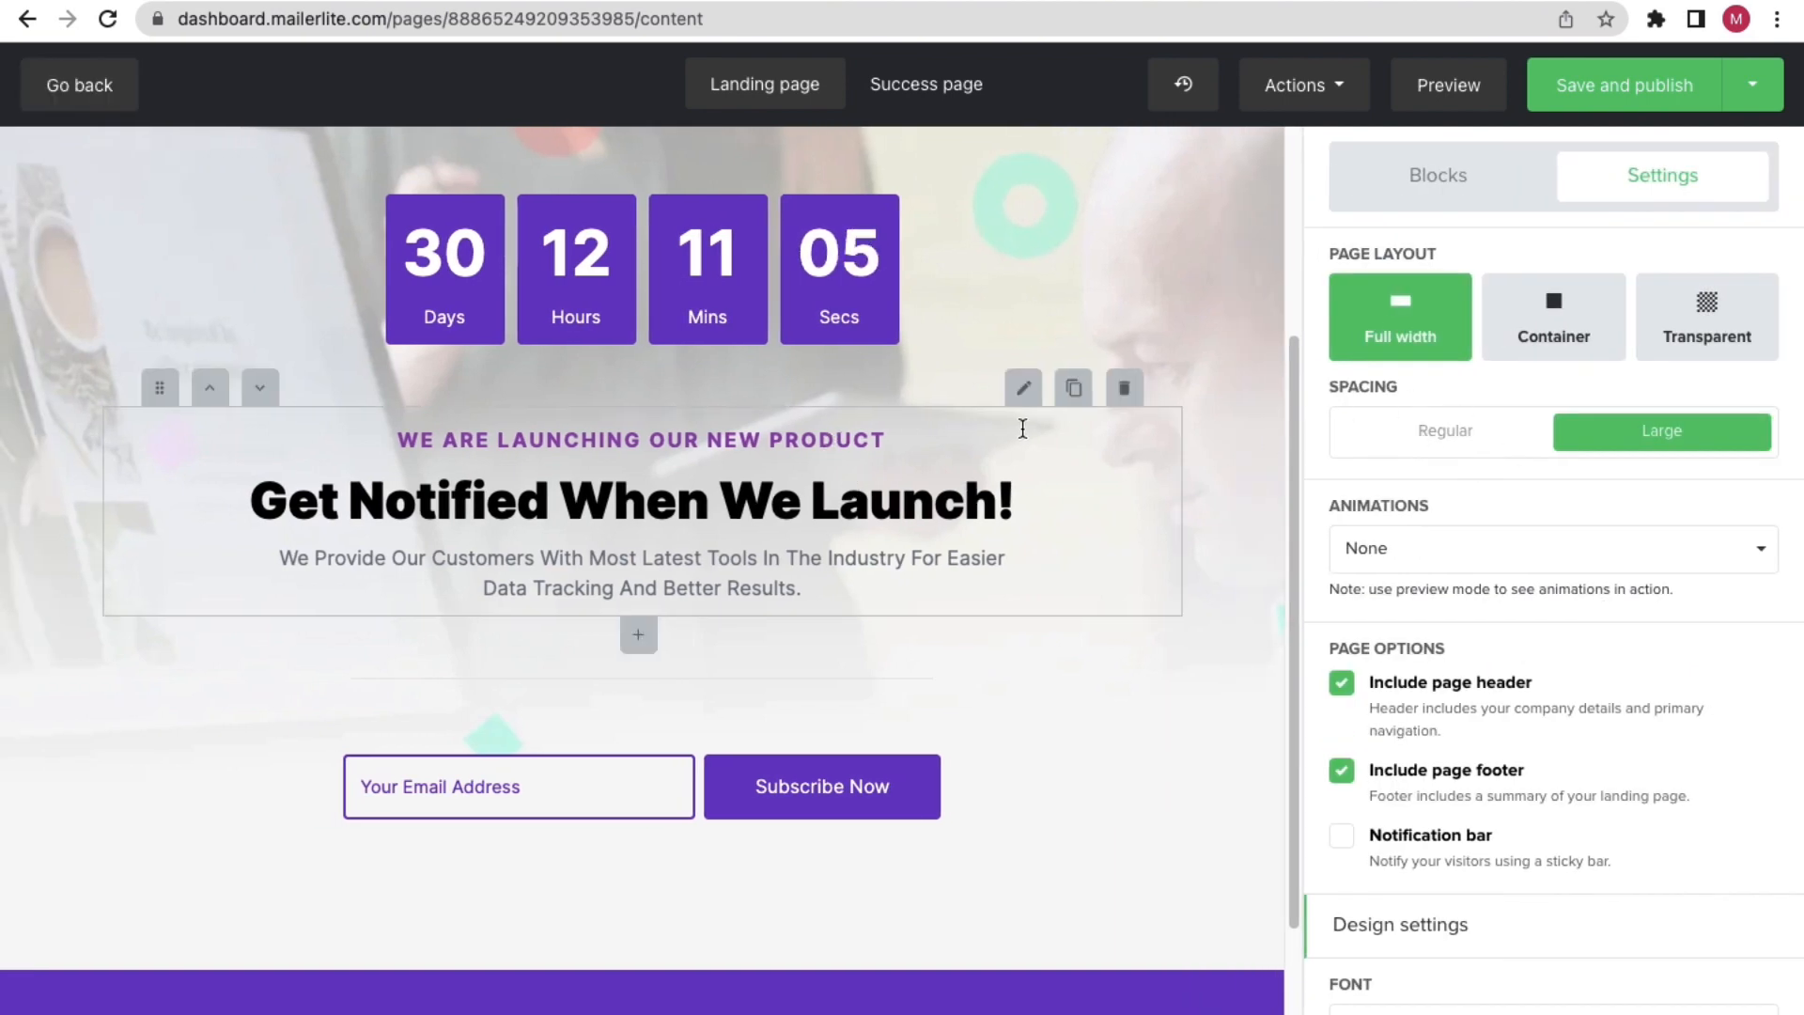
click(1030, 390)
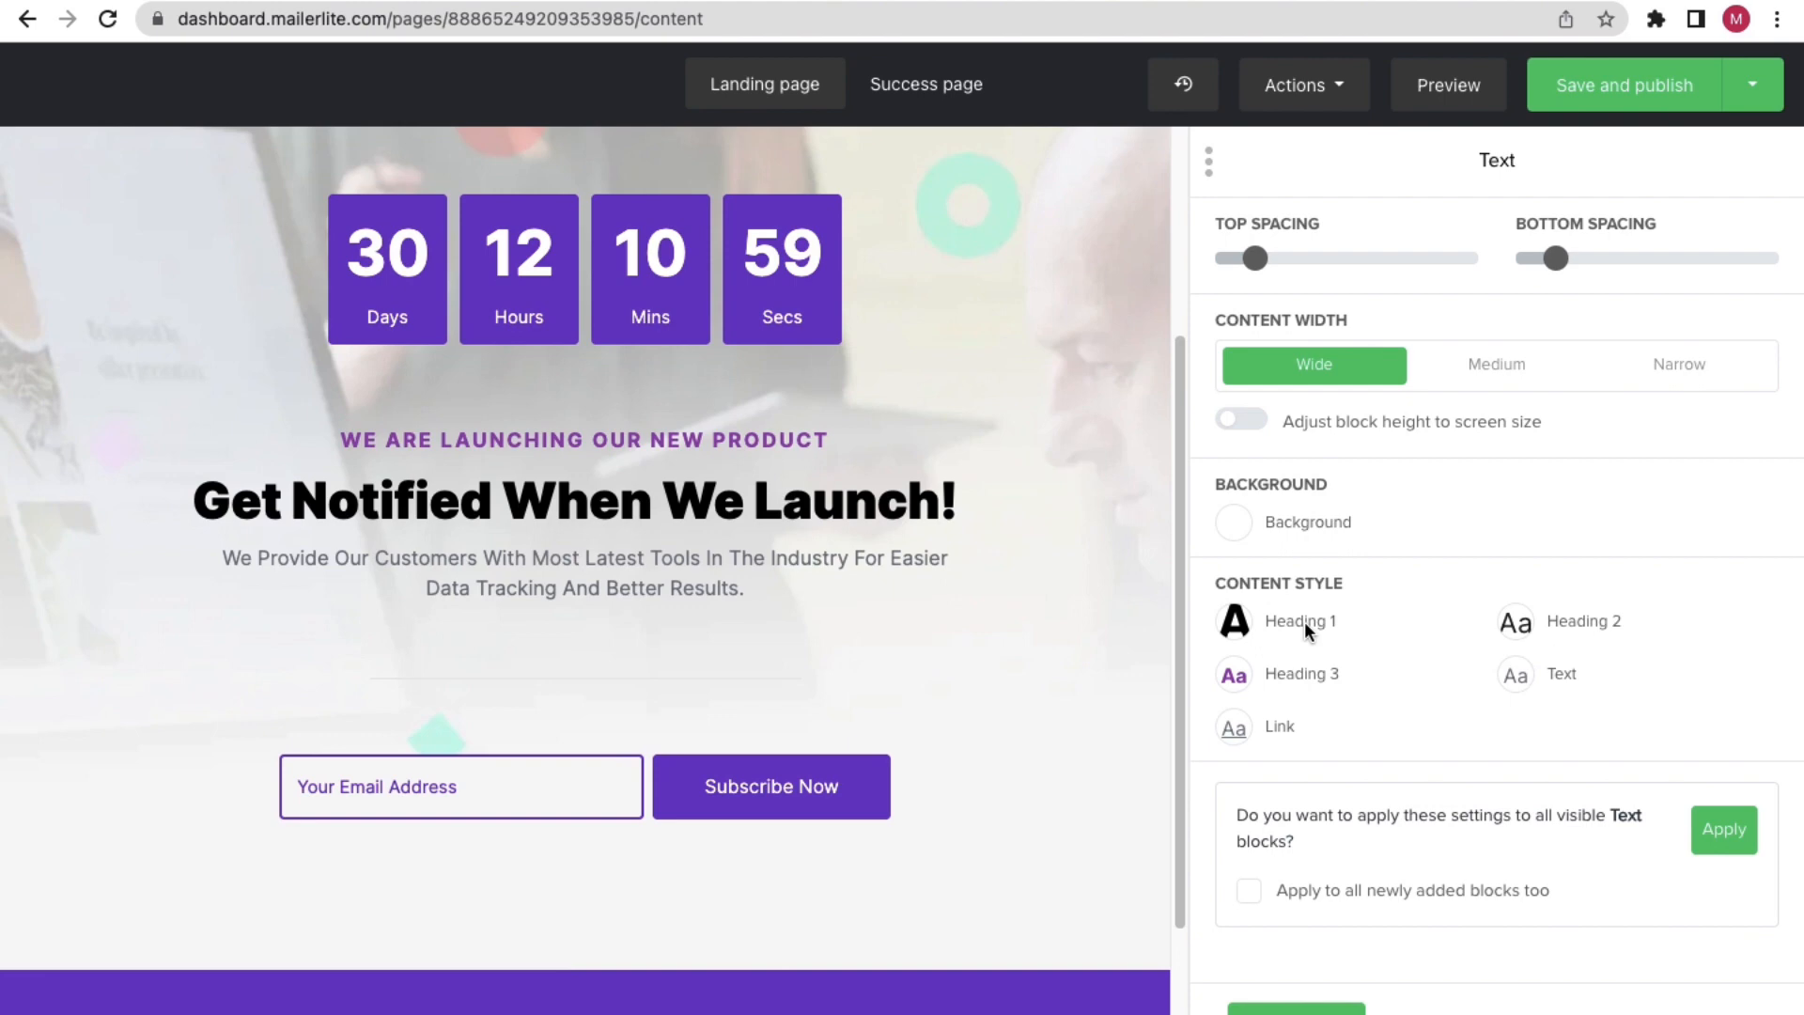
click(1235, 622)
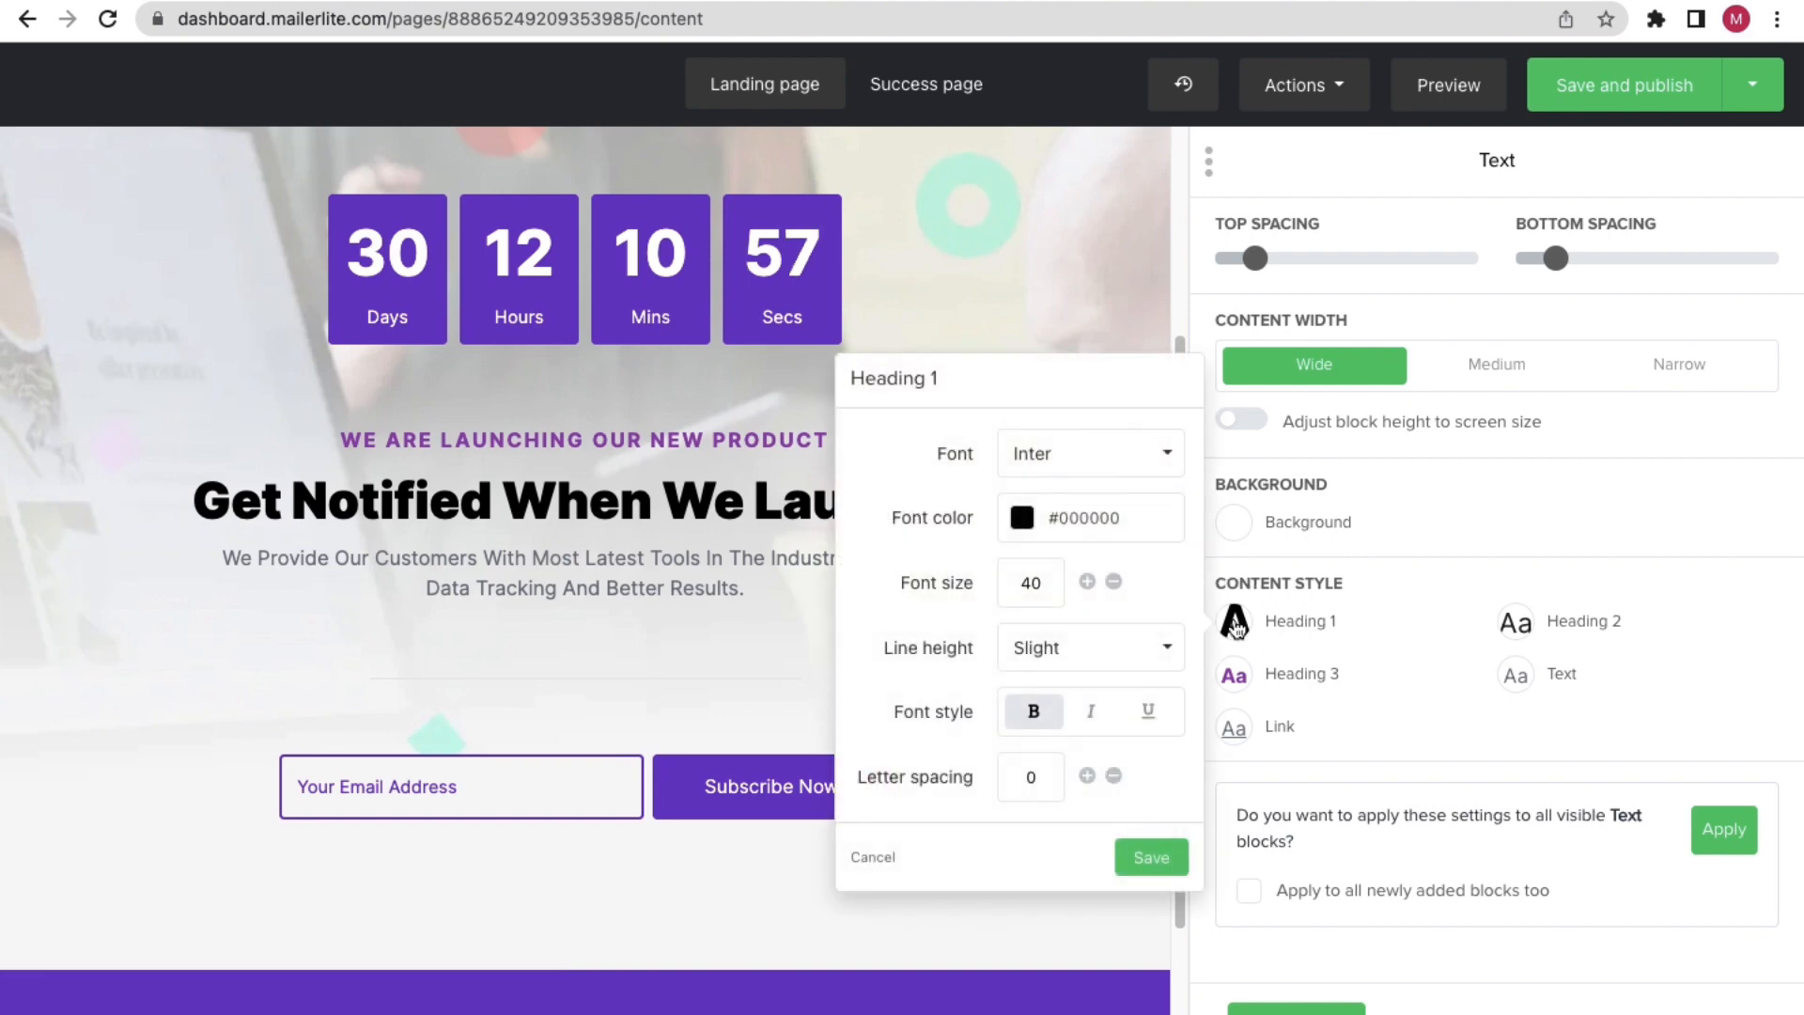
click(1133, 853)
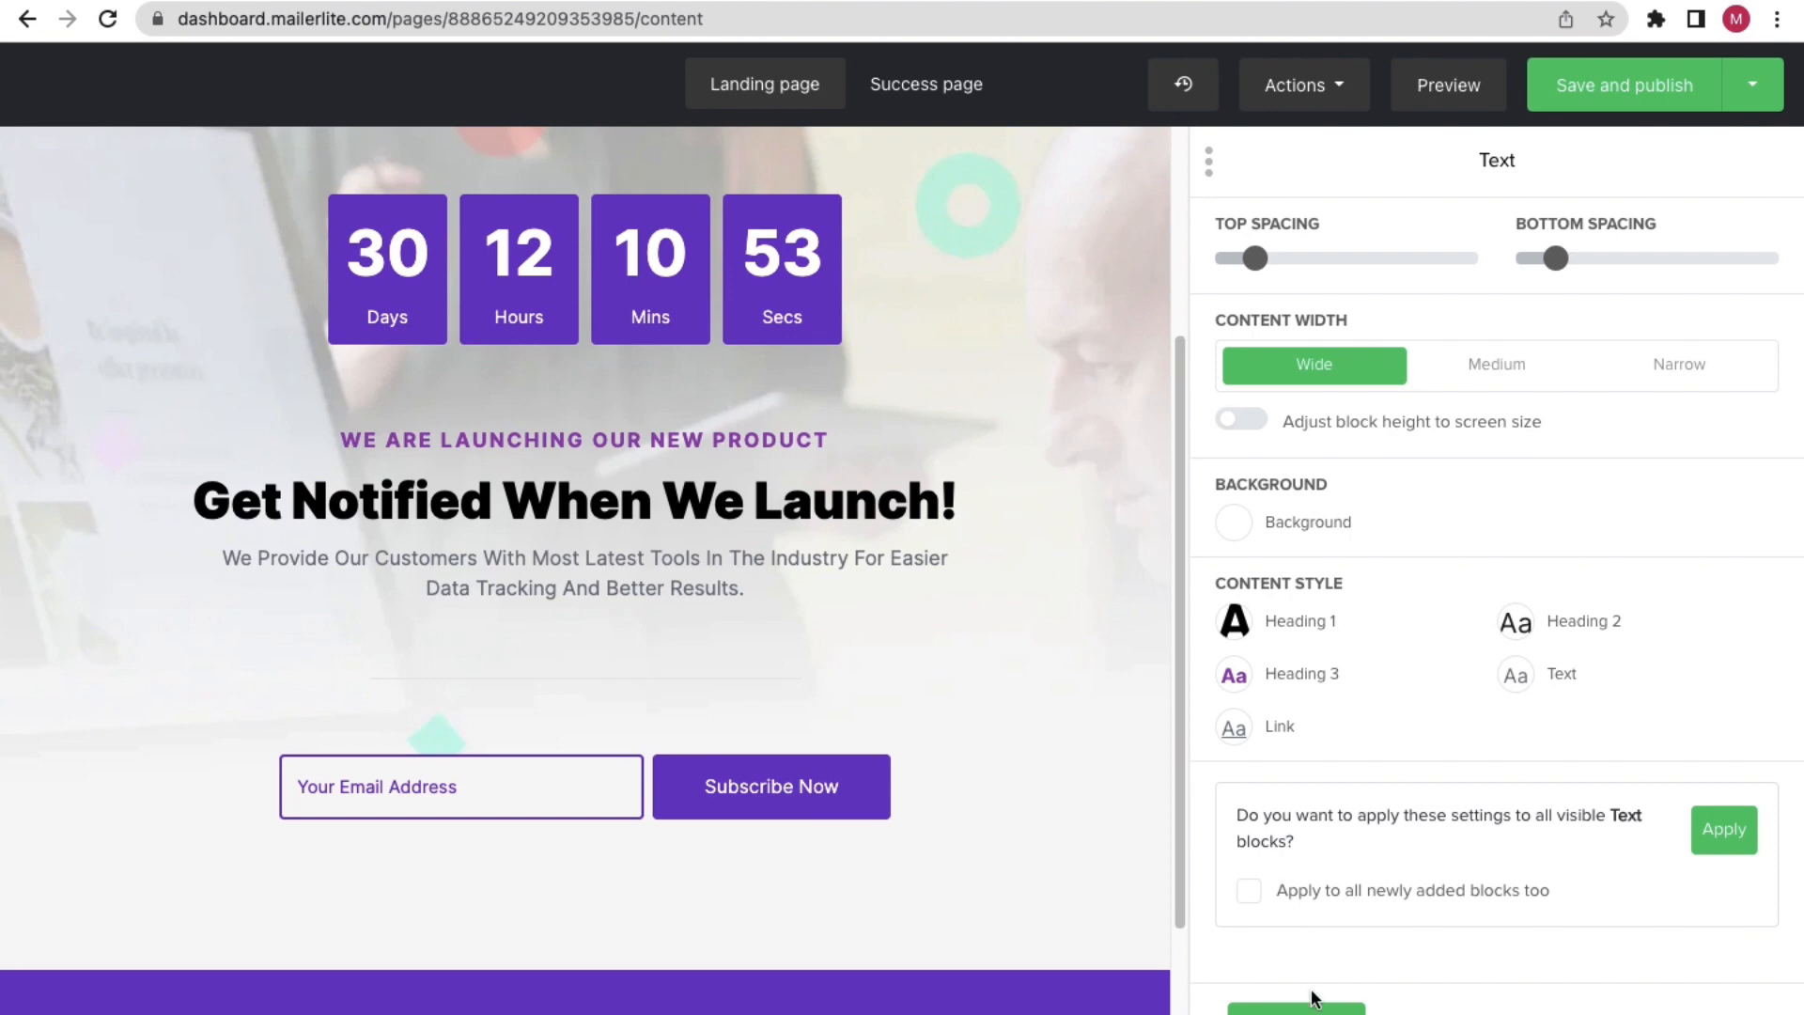
click(1311, 1006)
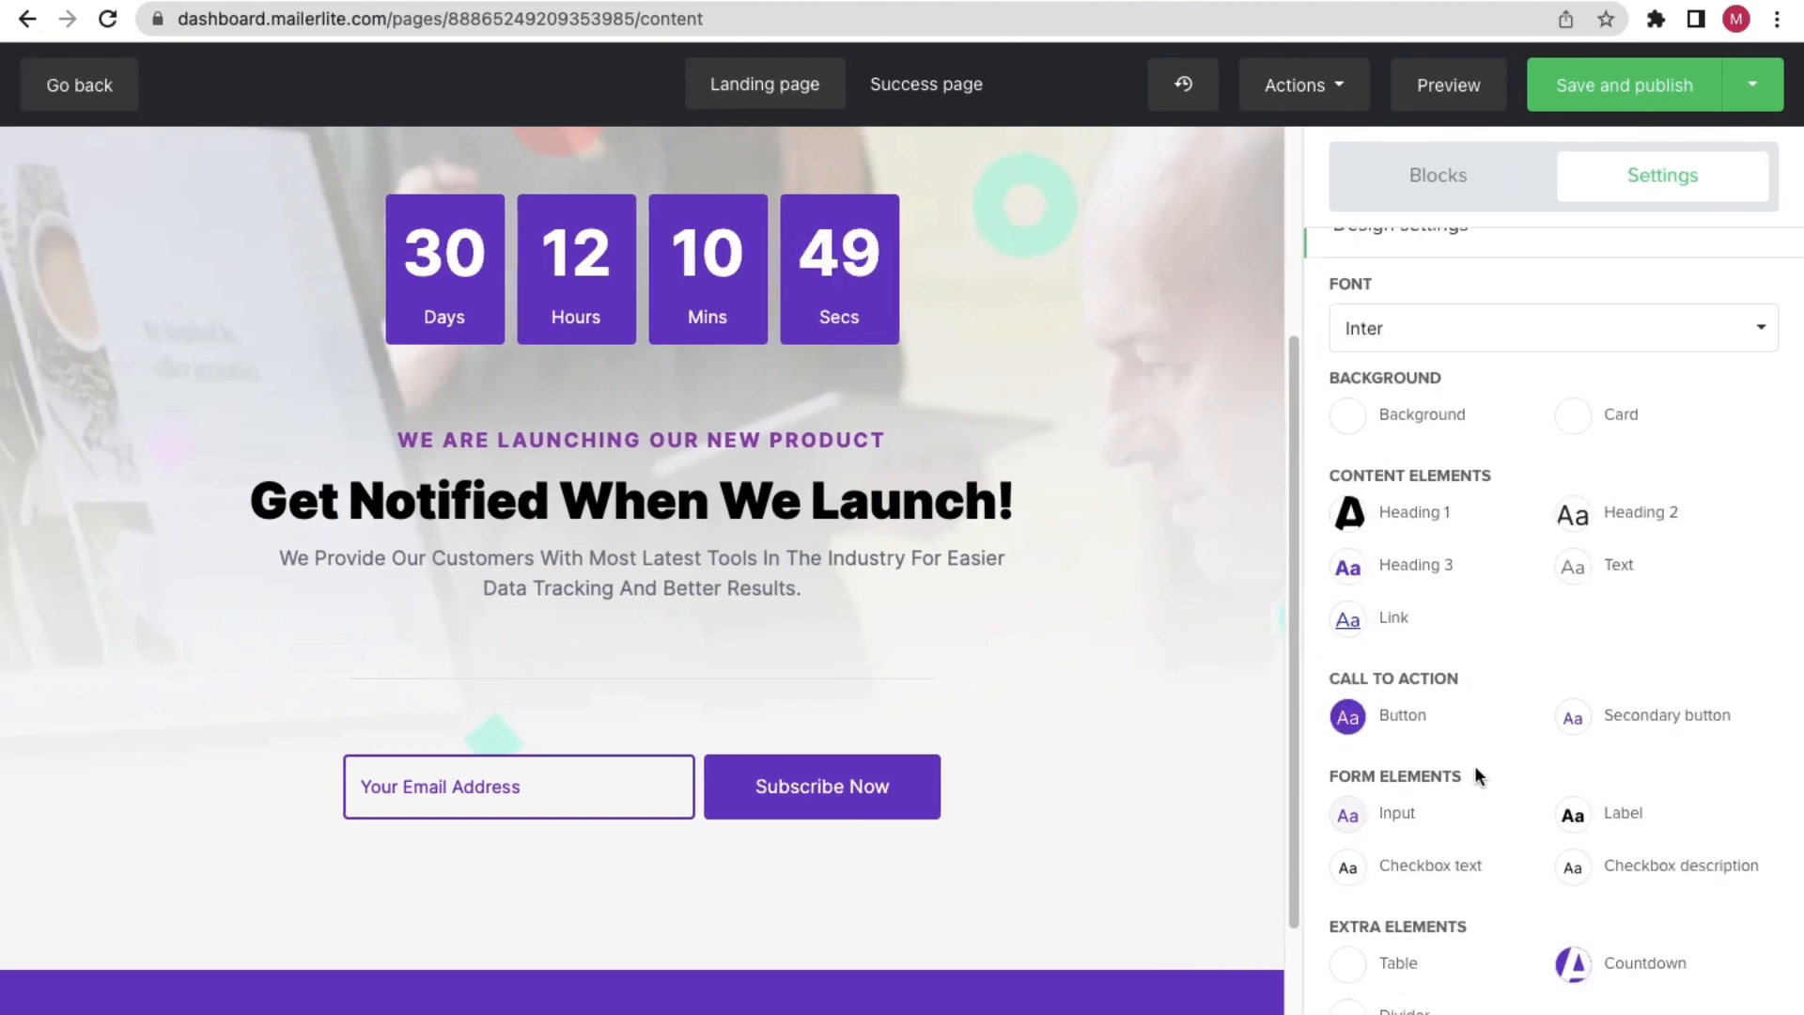
scroll(1475, 765, up, 8)
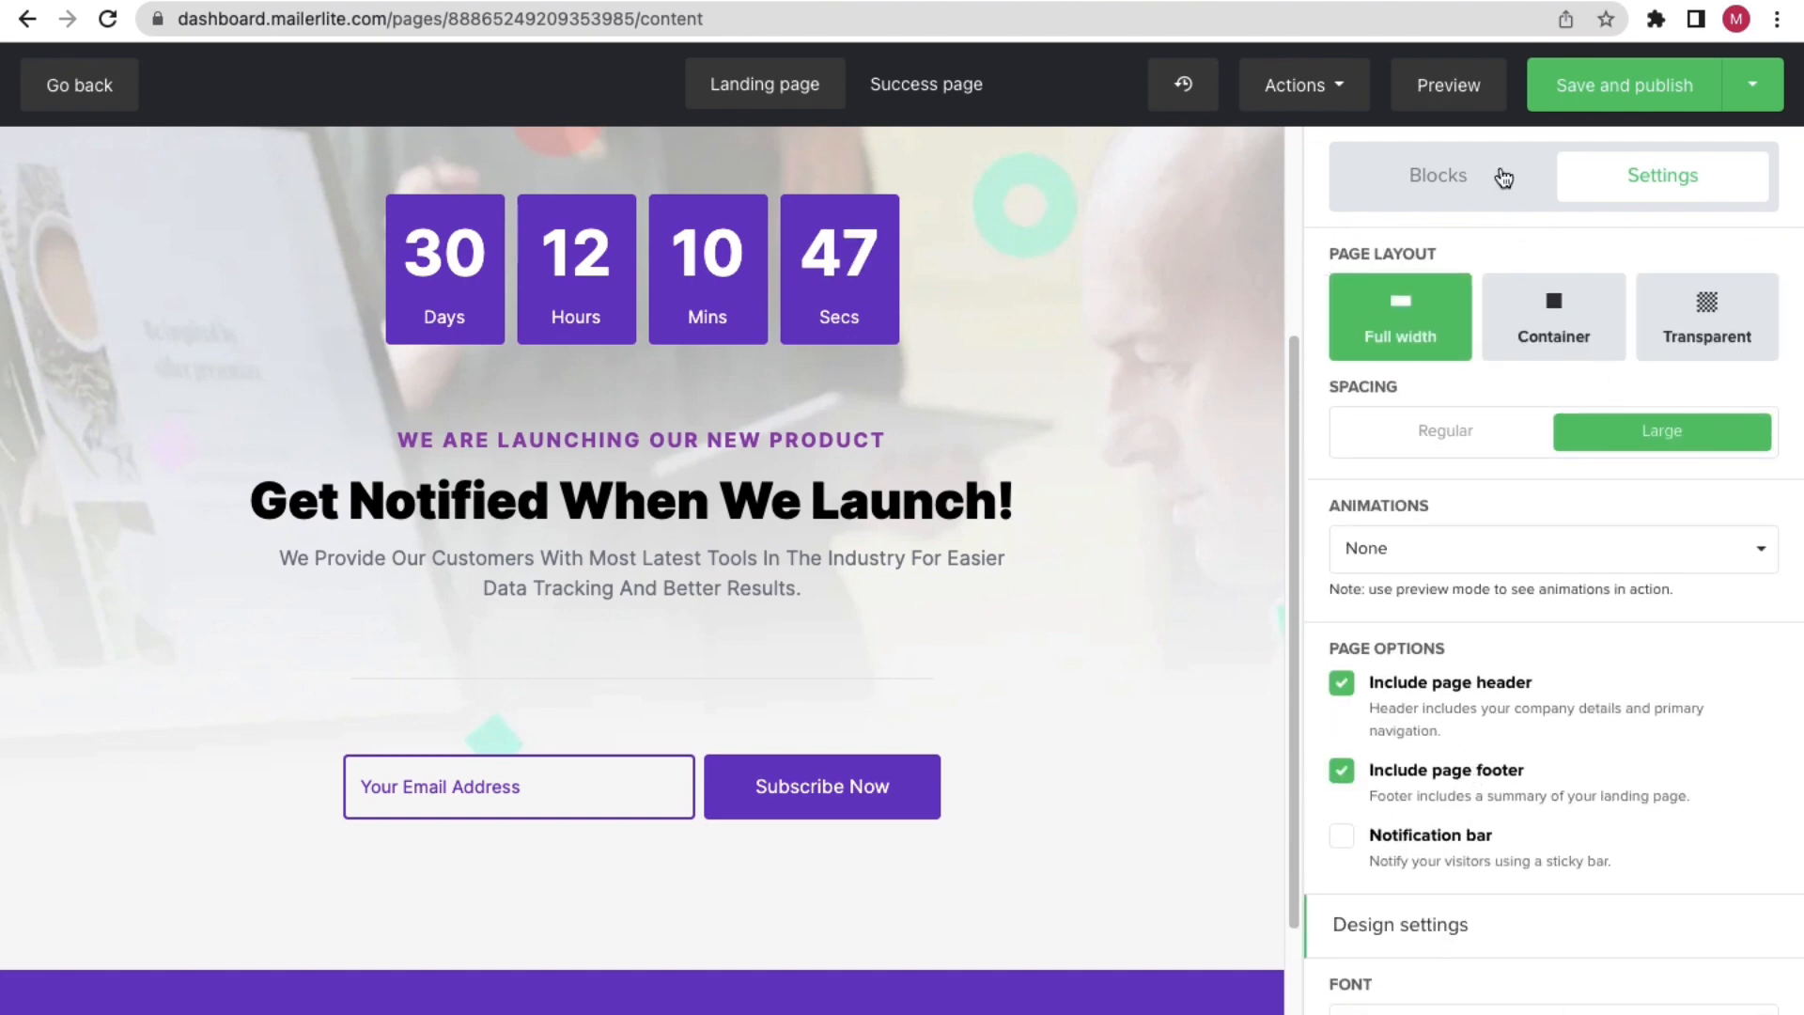
click(1475, 173)
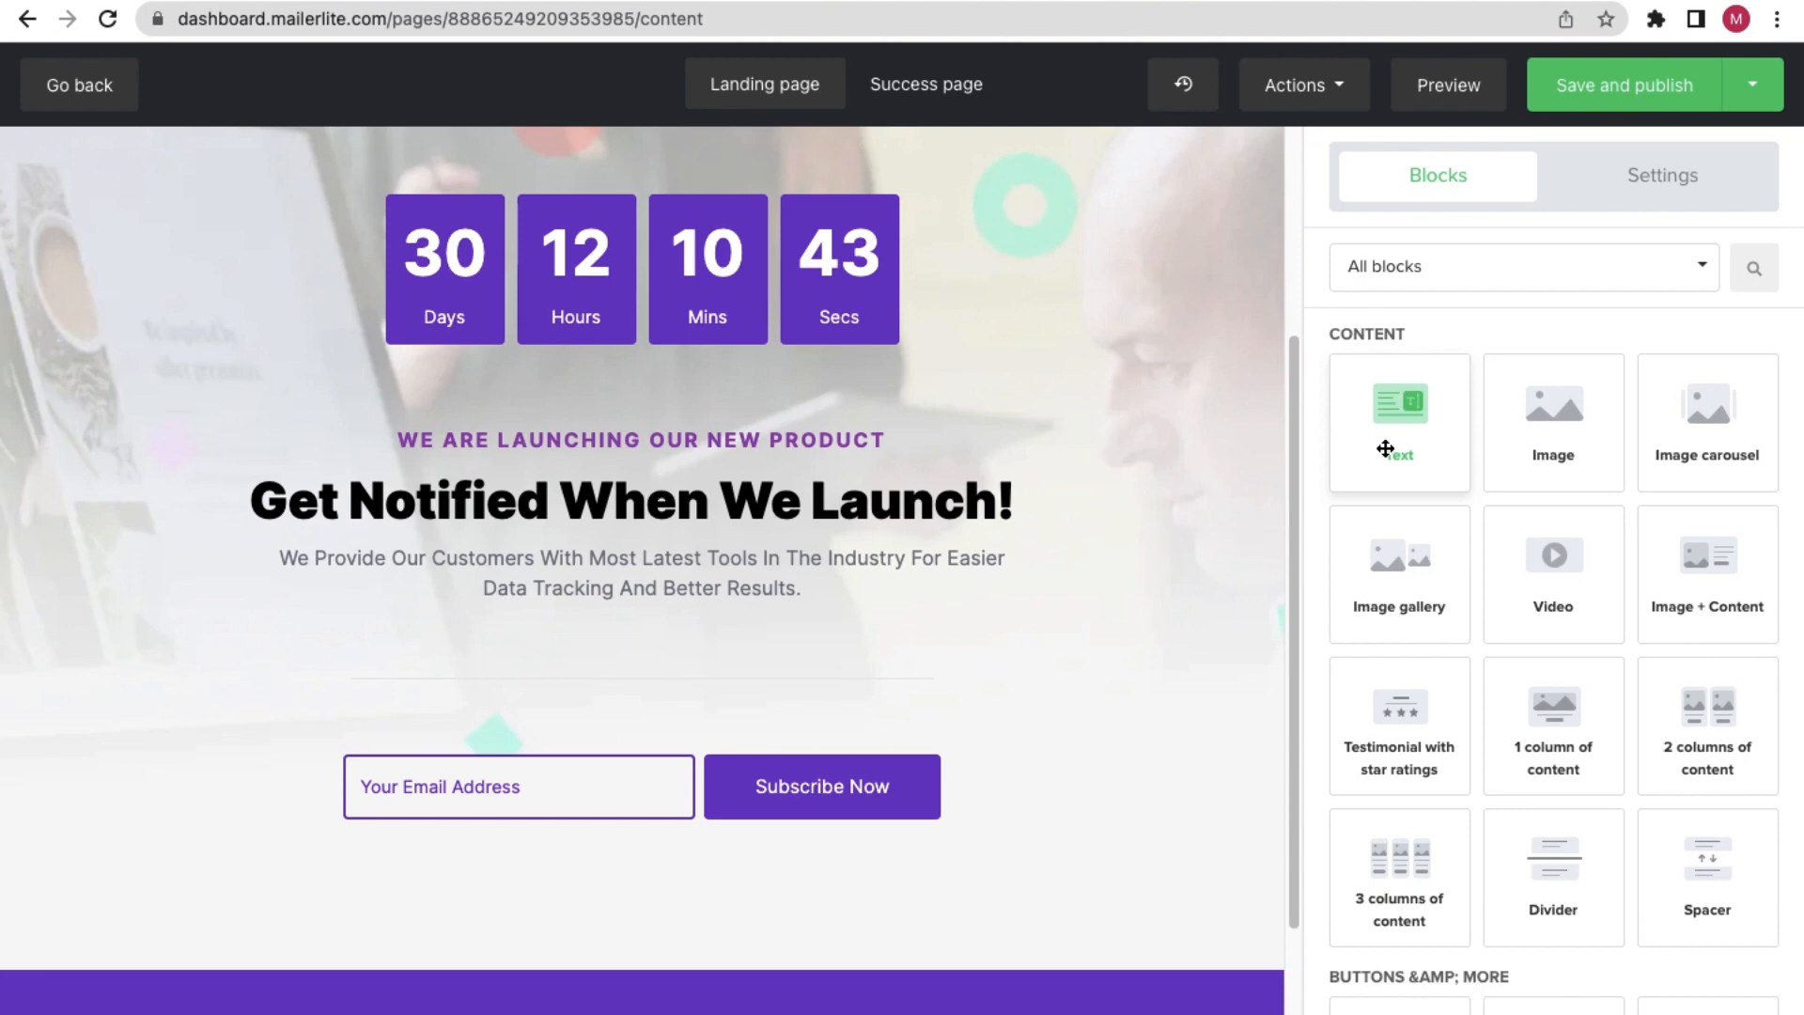
Step: Add a trial Text block under the countdown, type 'Chabegf' in it, then delete it
drag(1381, 411, 707, 325)
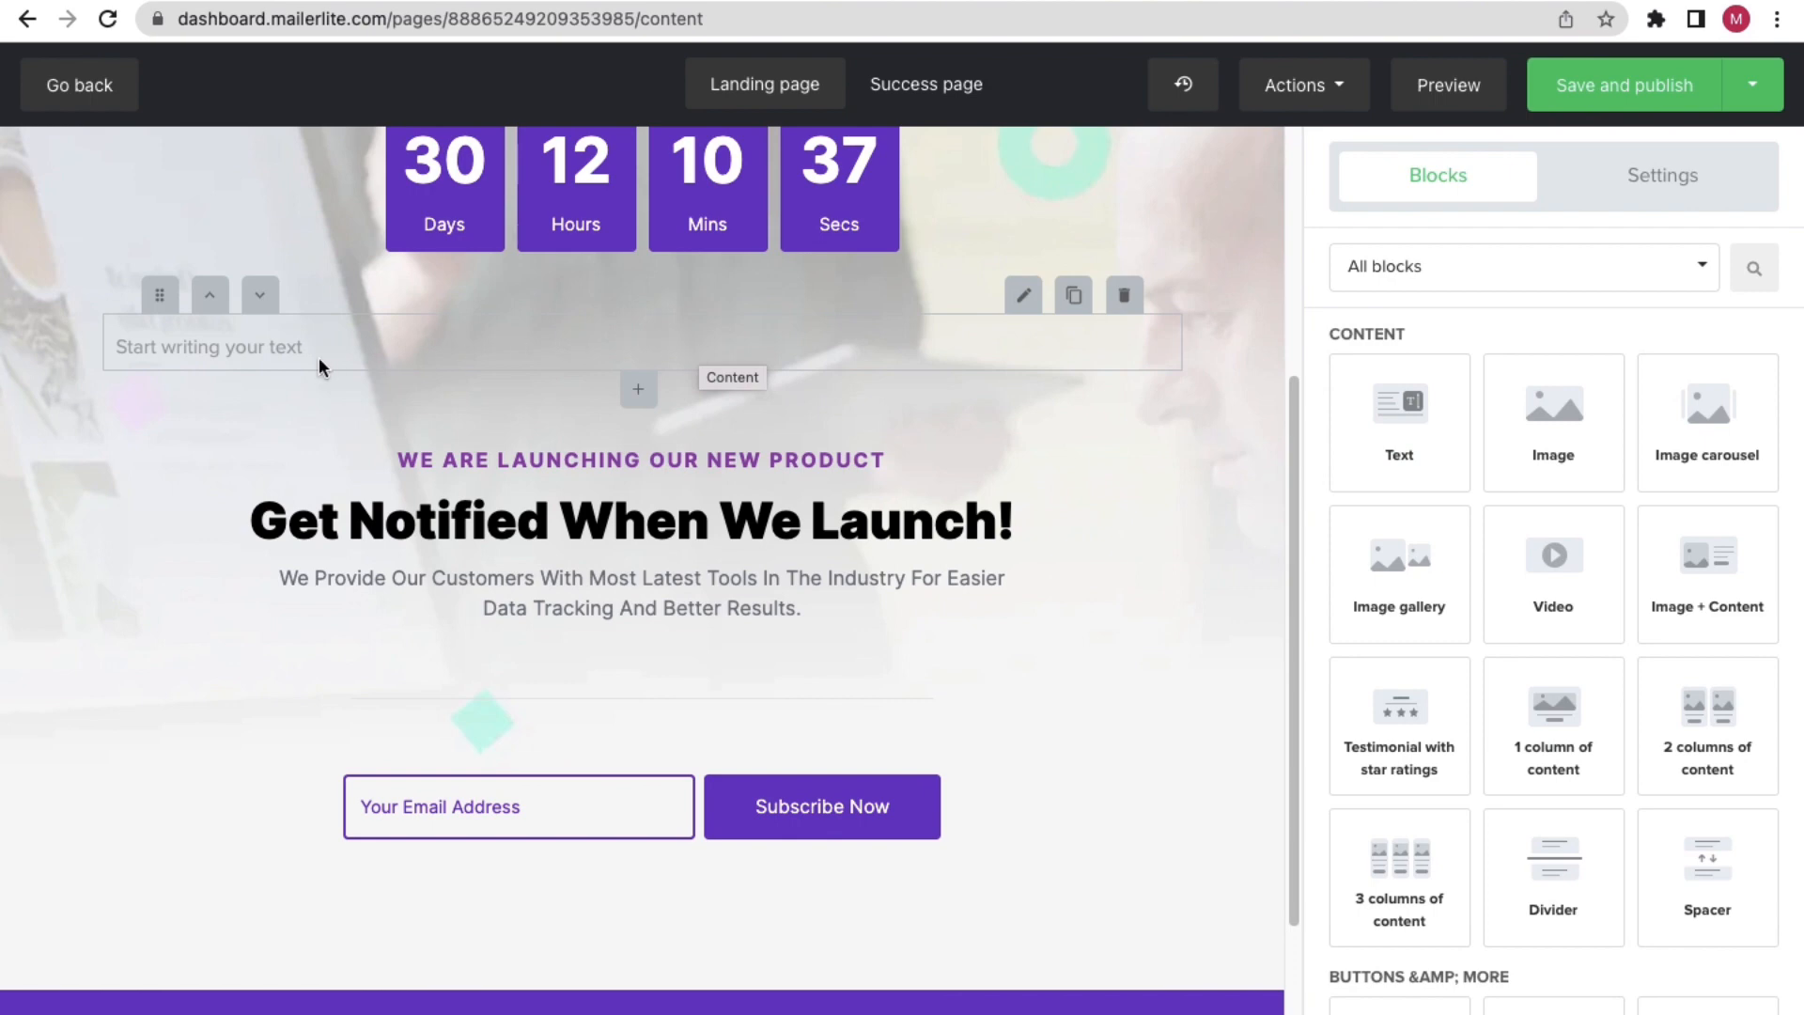
click(299, 344)
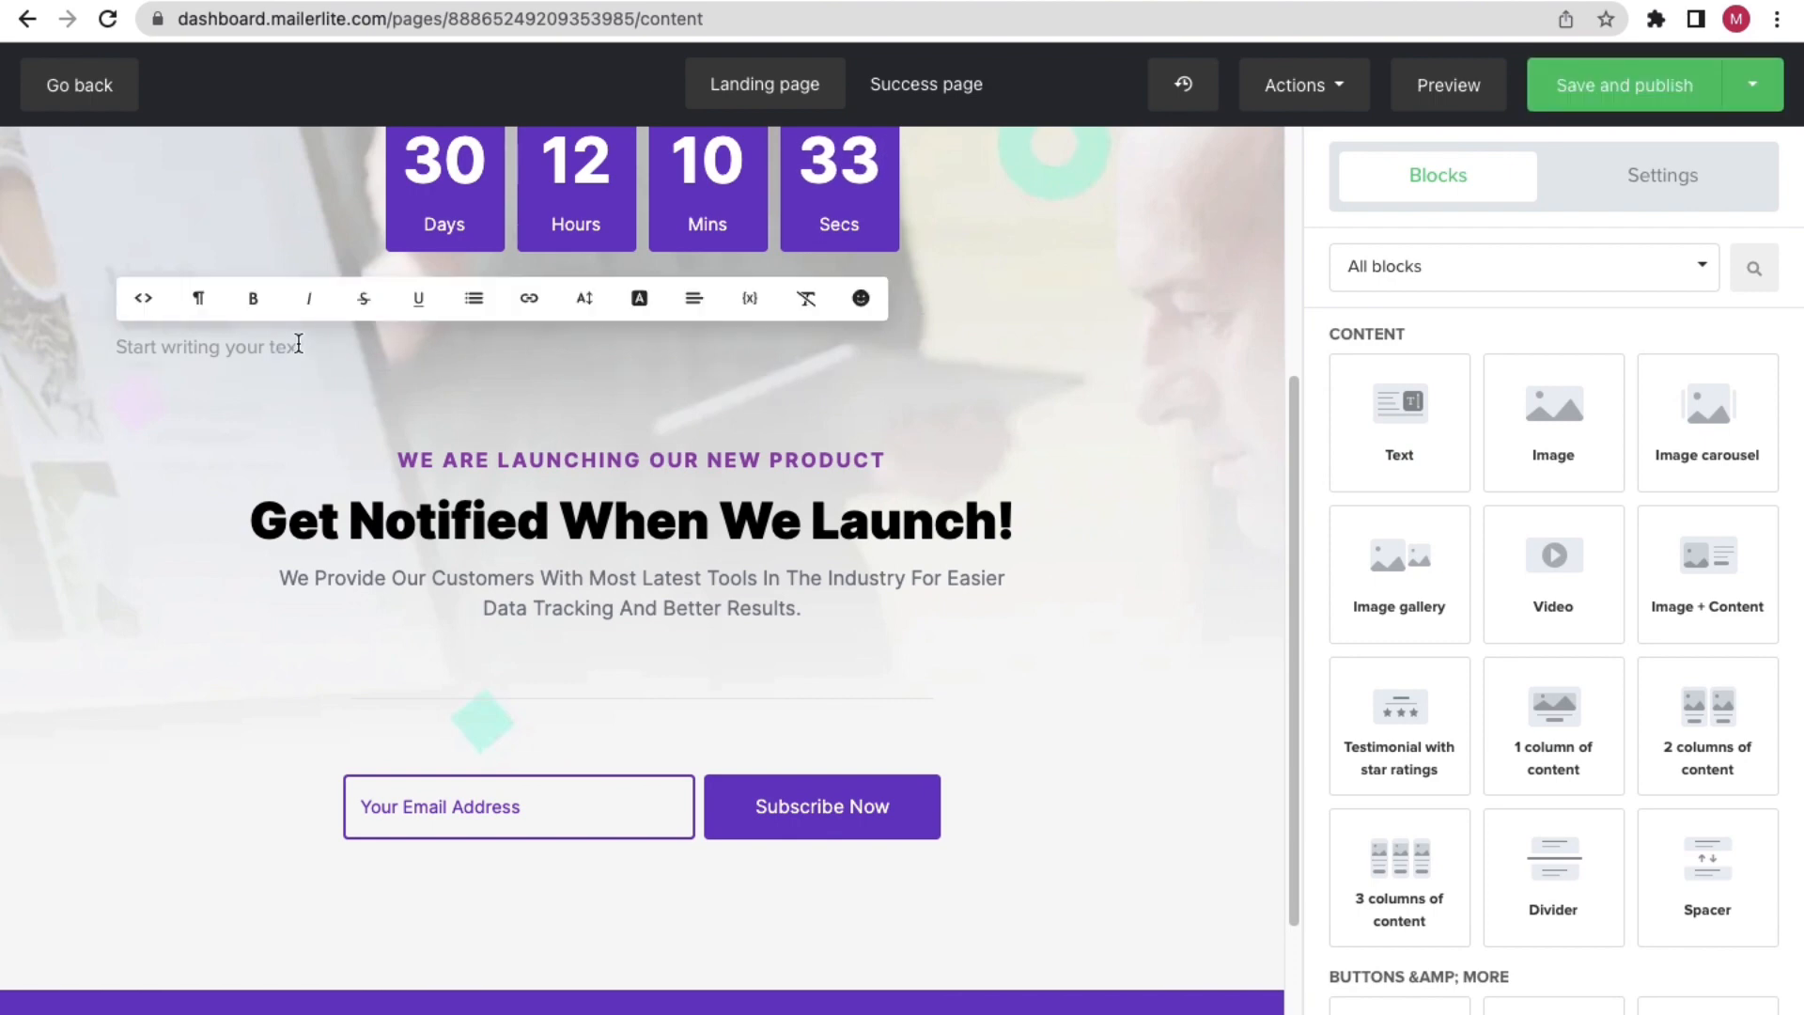
text(Cha)
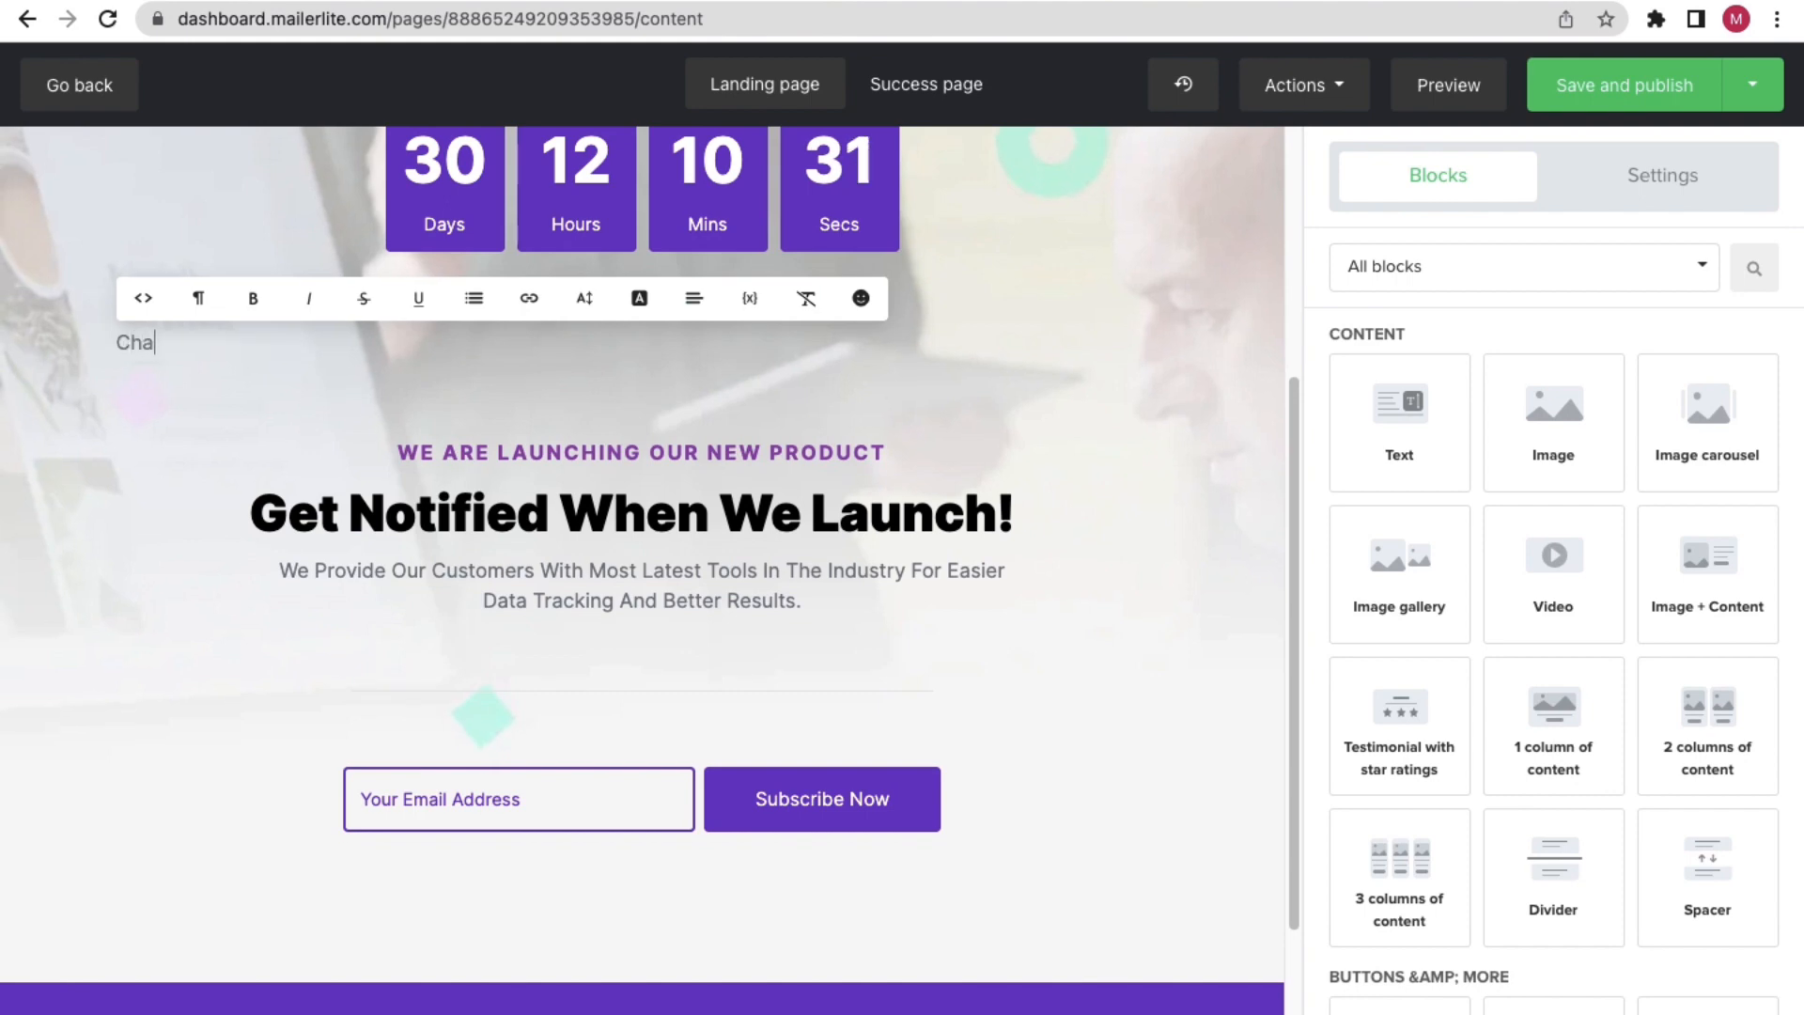
text(begf)
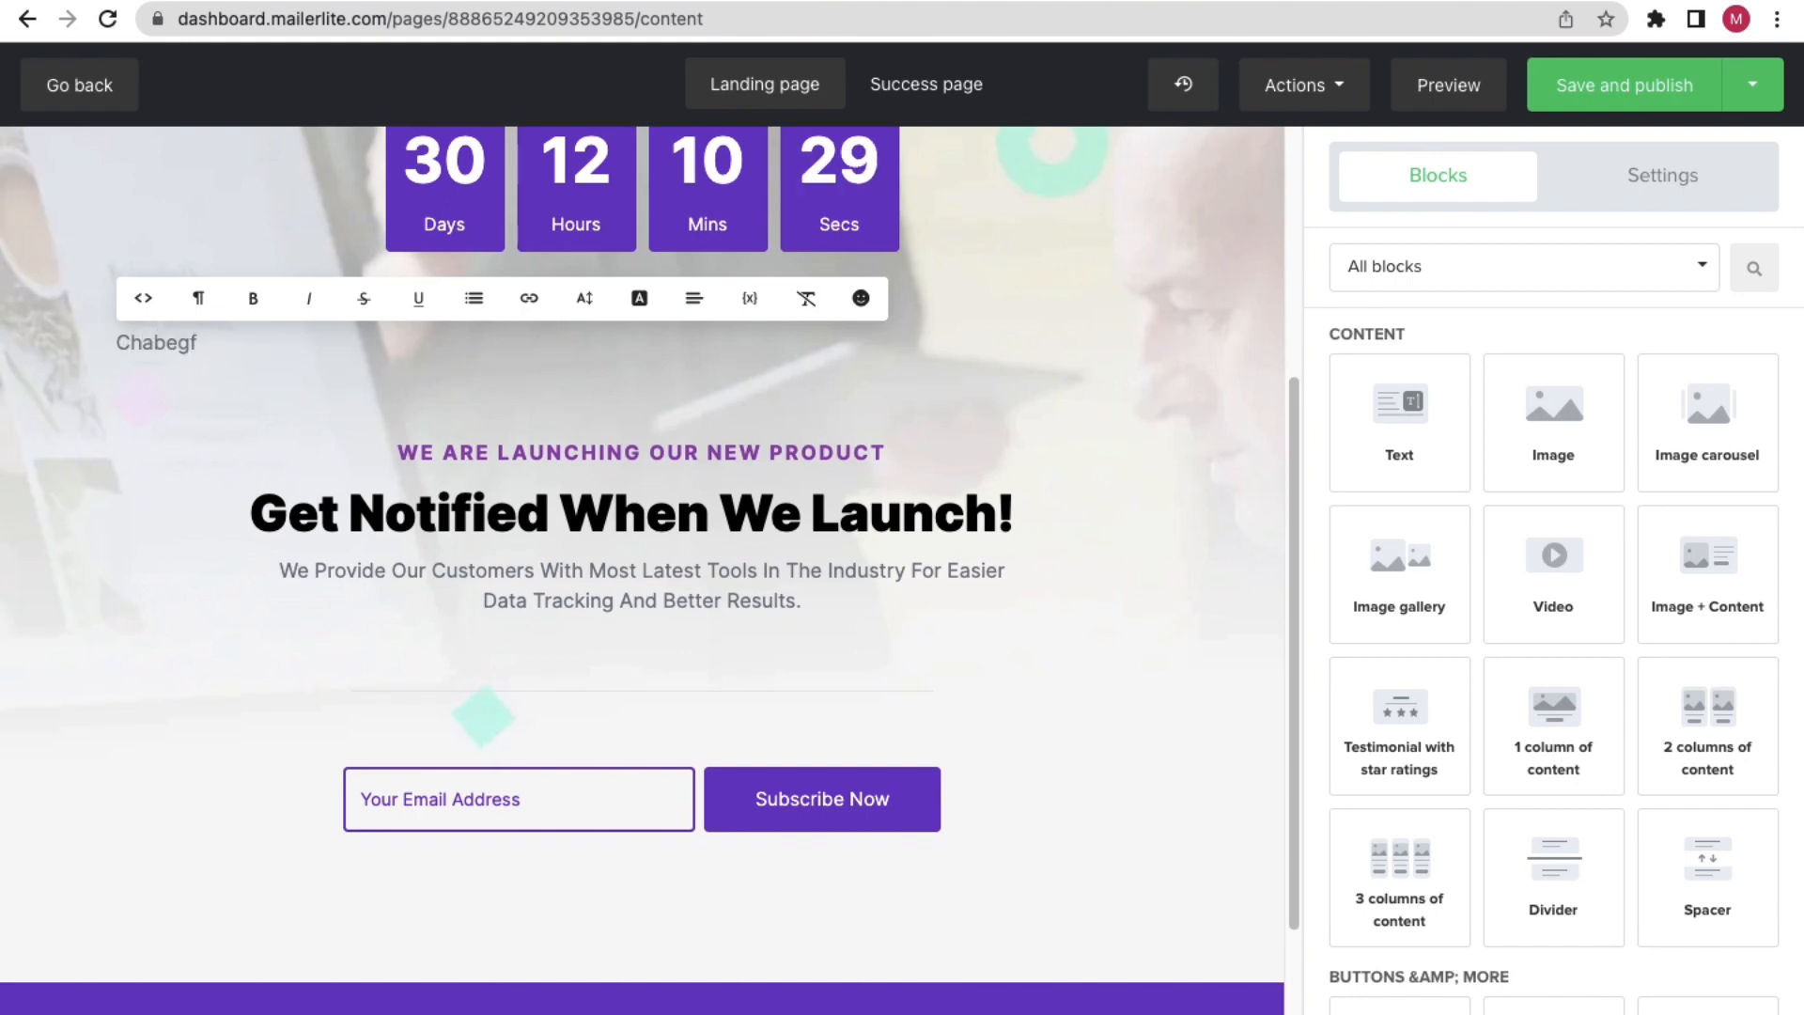
click(327, 352)
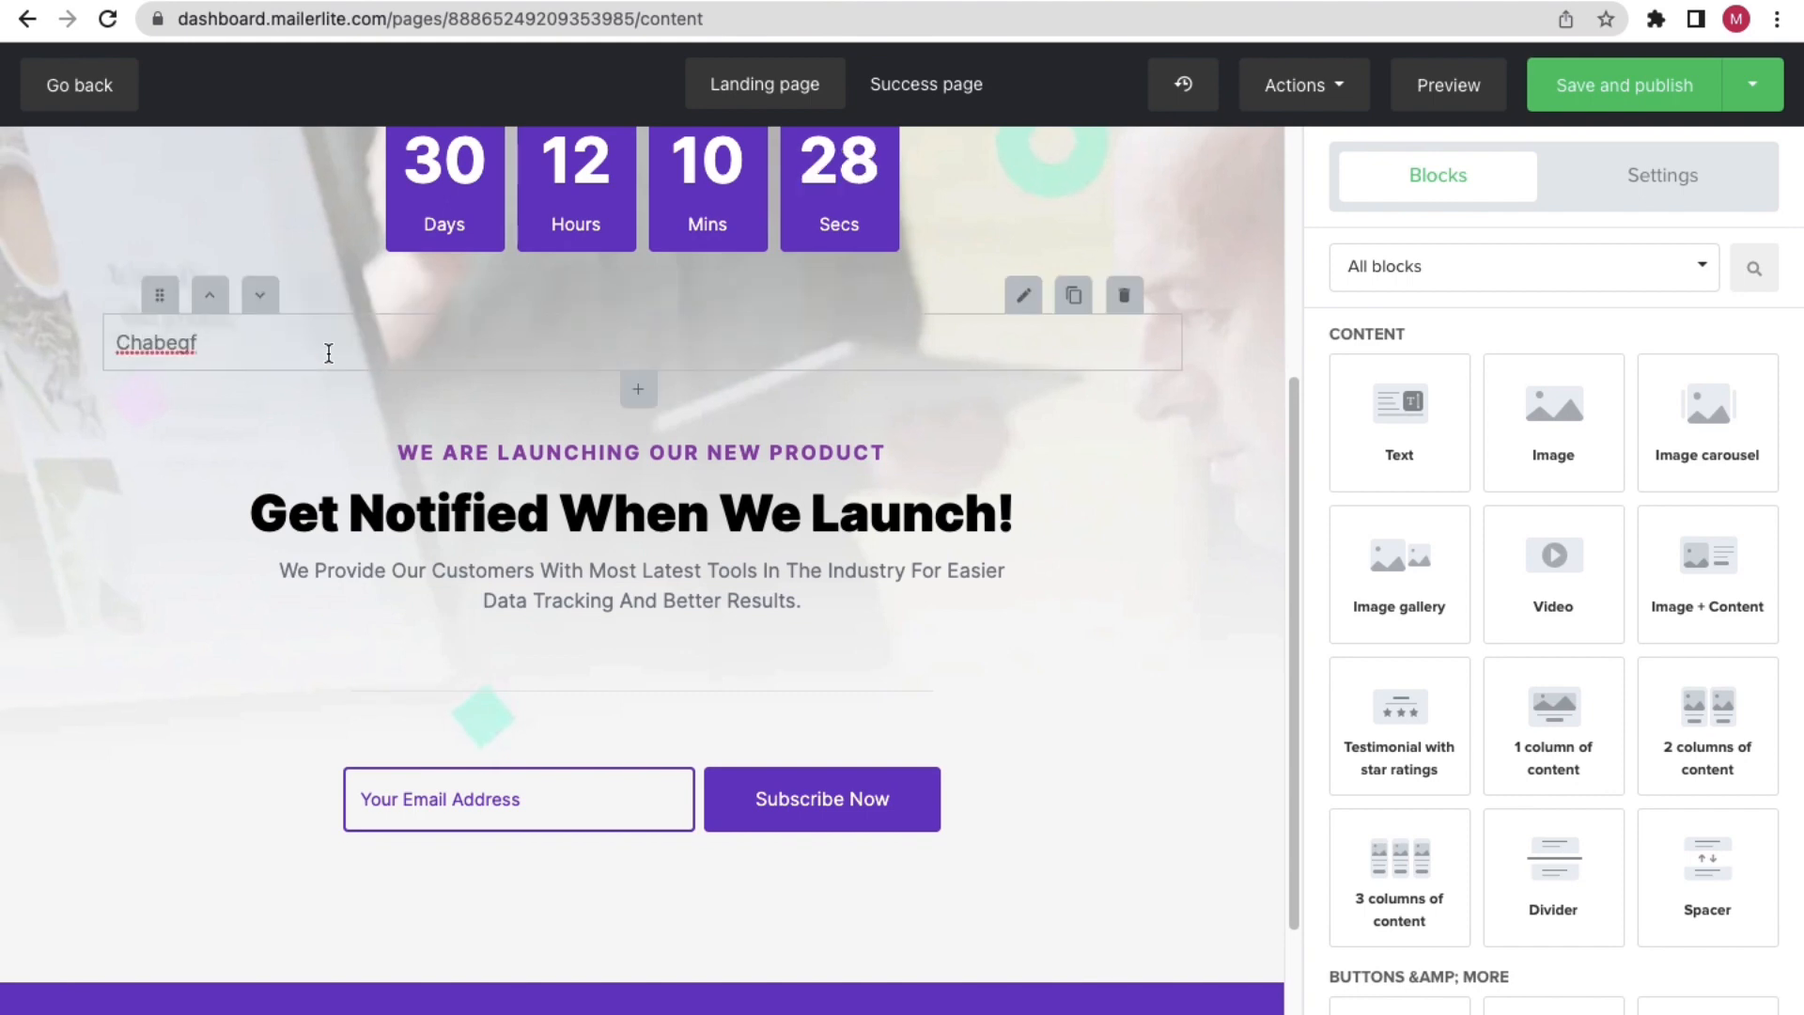
click(1125, 297)
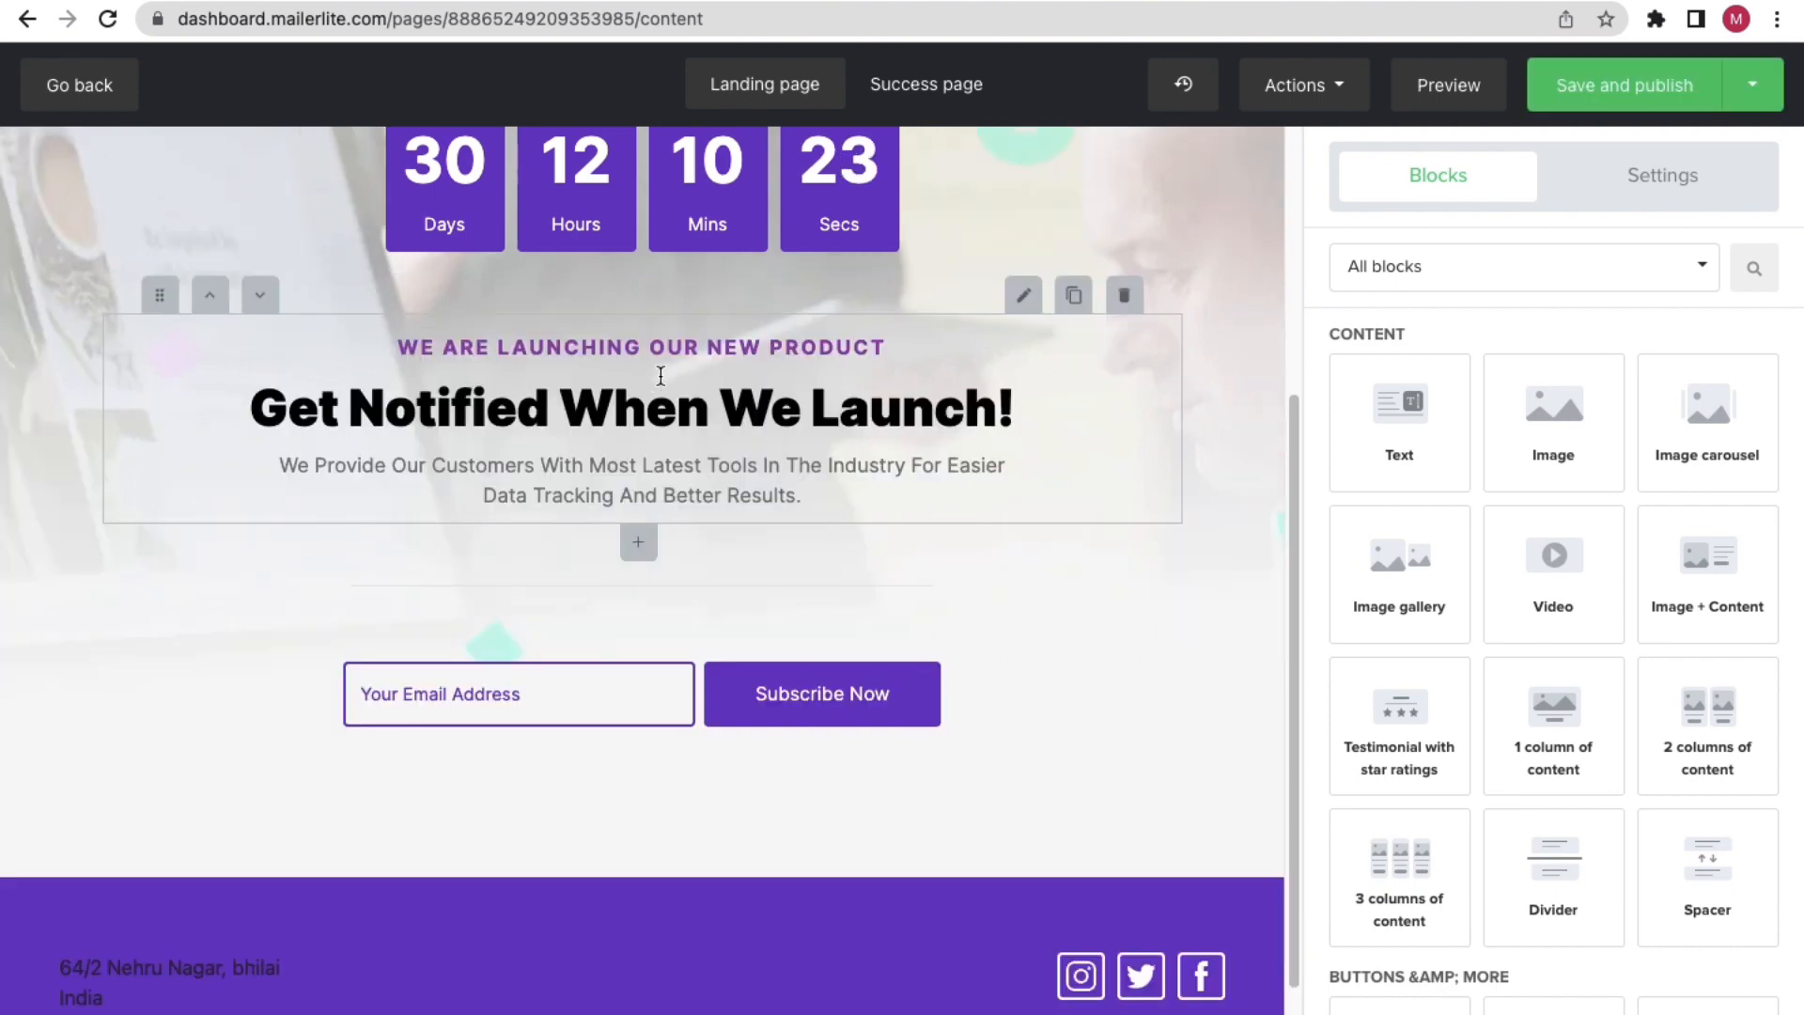
click(926, 346)
Step: Replace the 'WE ARE LAUNCHING OUR NEW PRODUCT' tagline with 'Do you want to be Expert in Email Marketing ?'
click(882, 346)
drag(882, 346, 395, 347)
text(J)
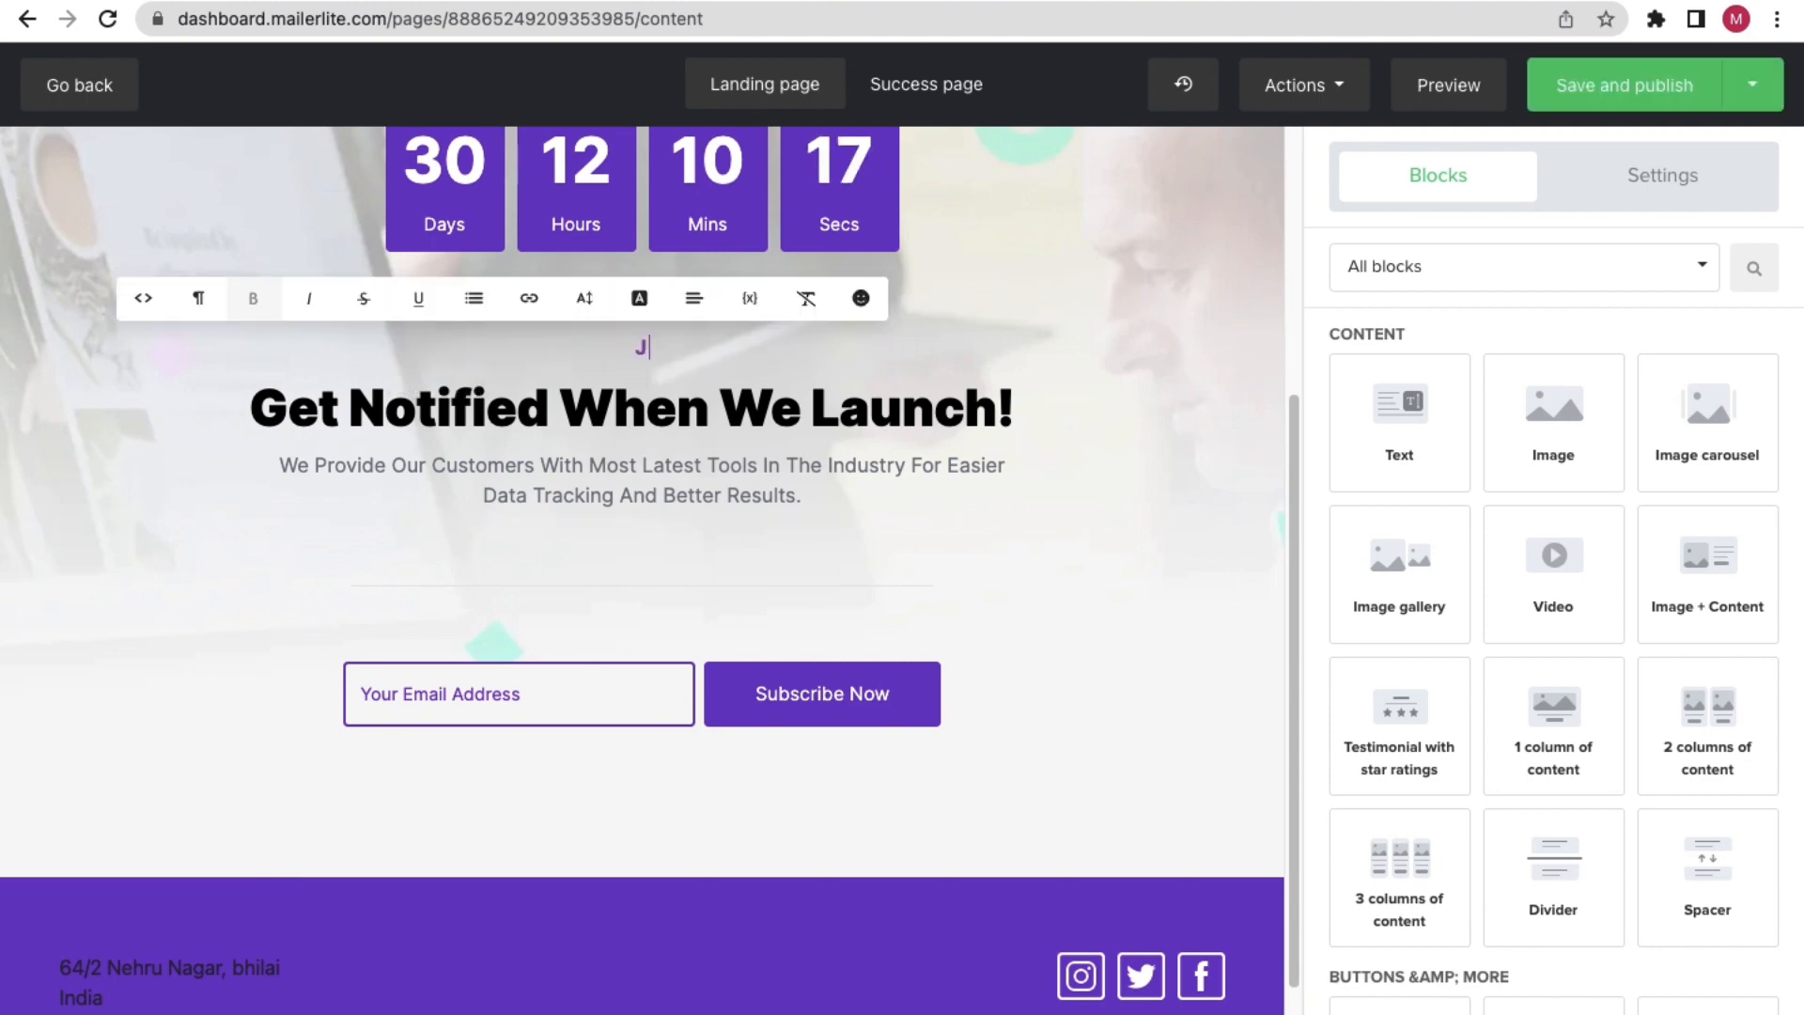
key(BackSpace)
text(D)
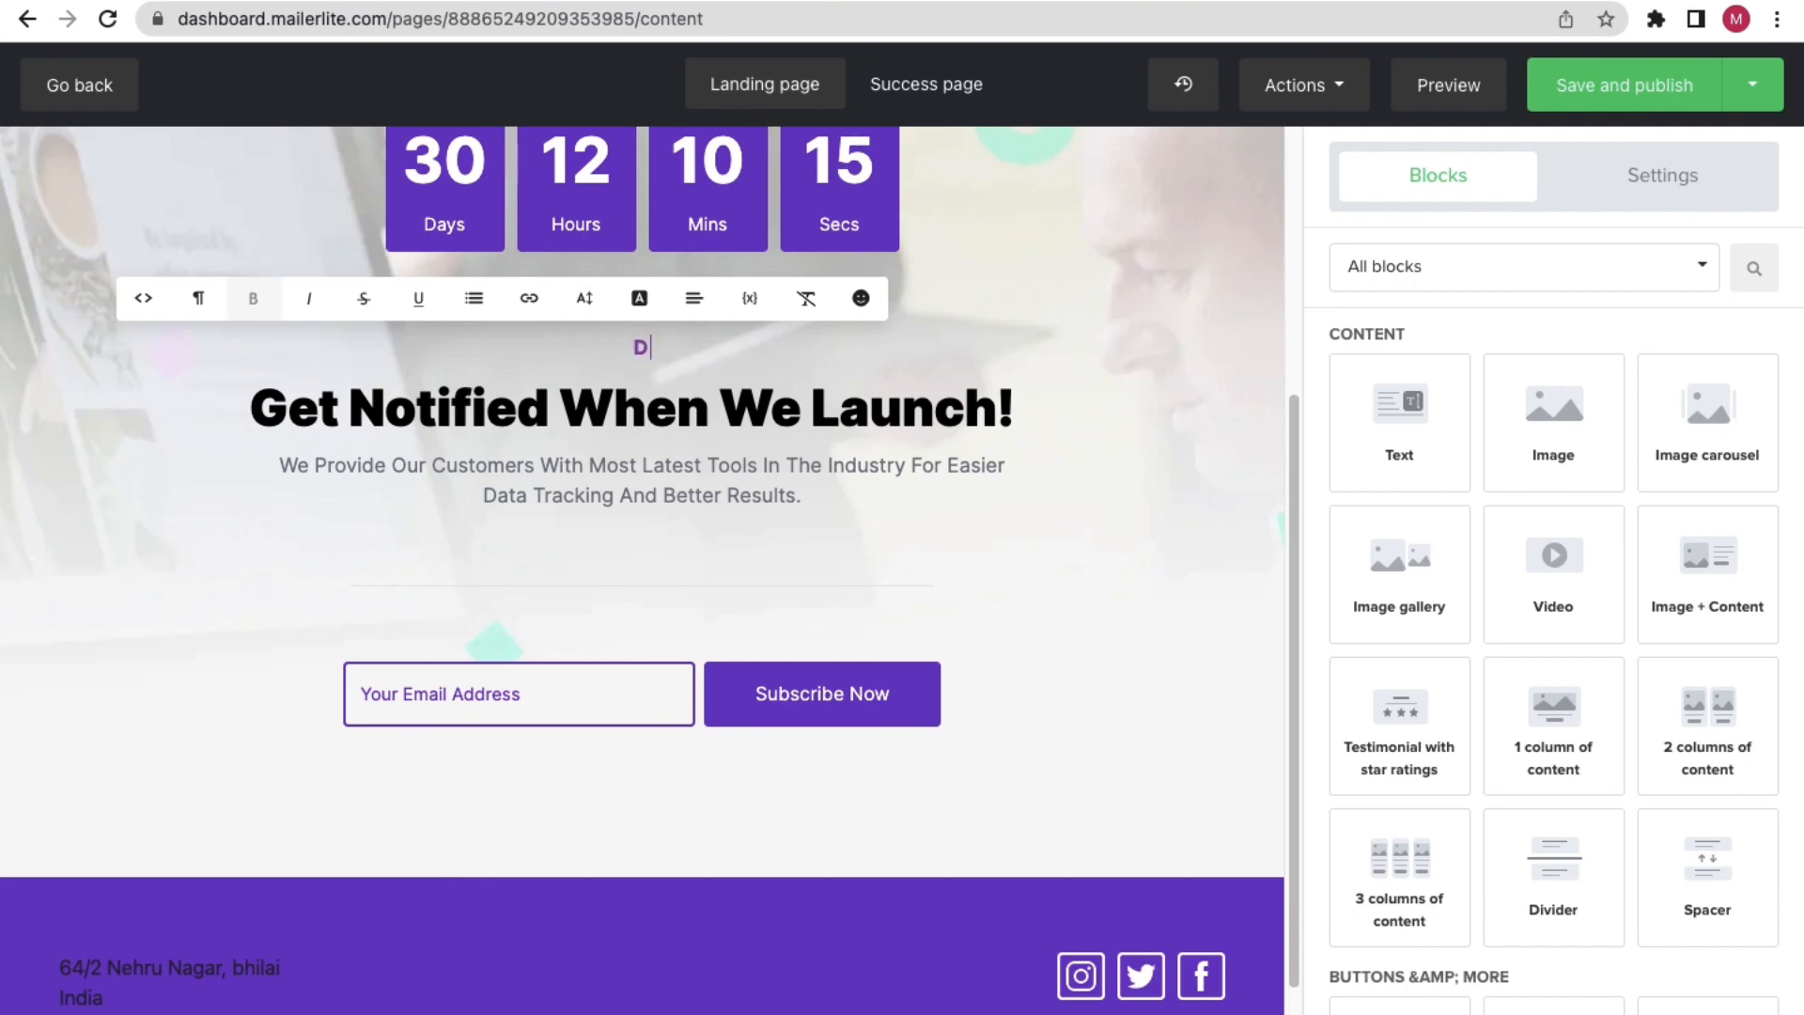
text(o you wan)
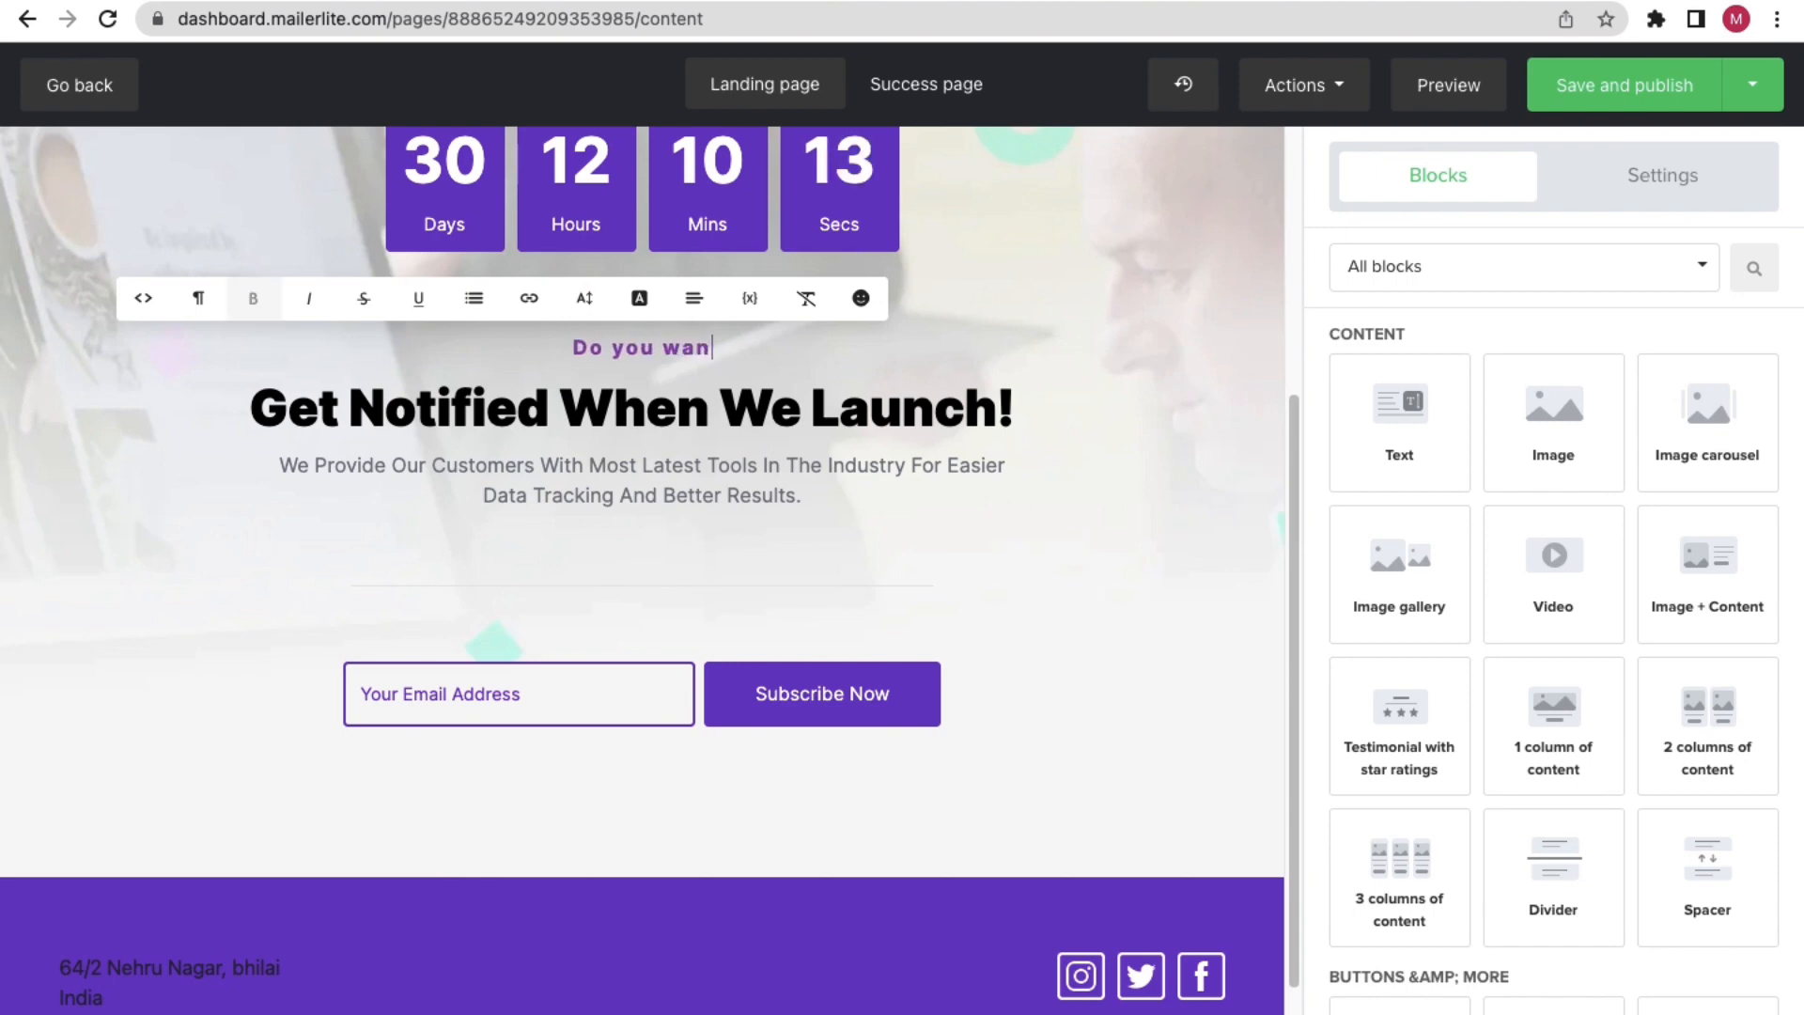
text(t to be)
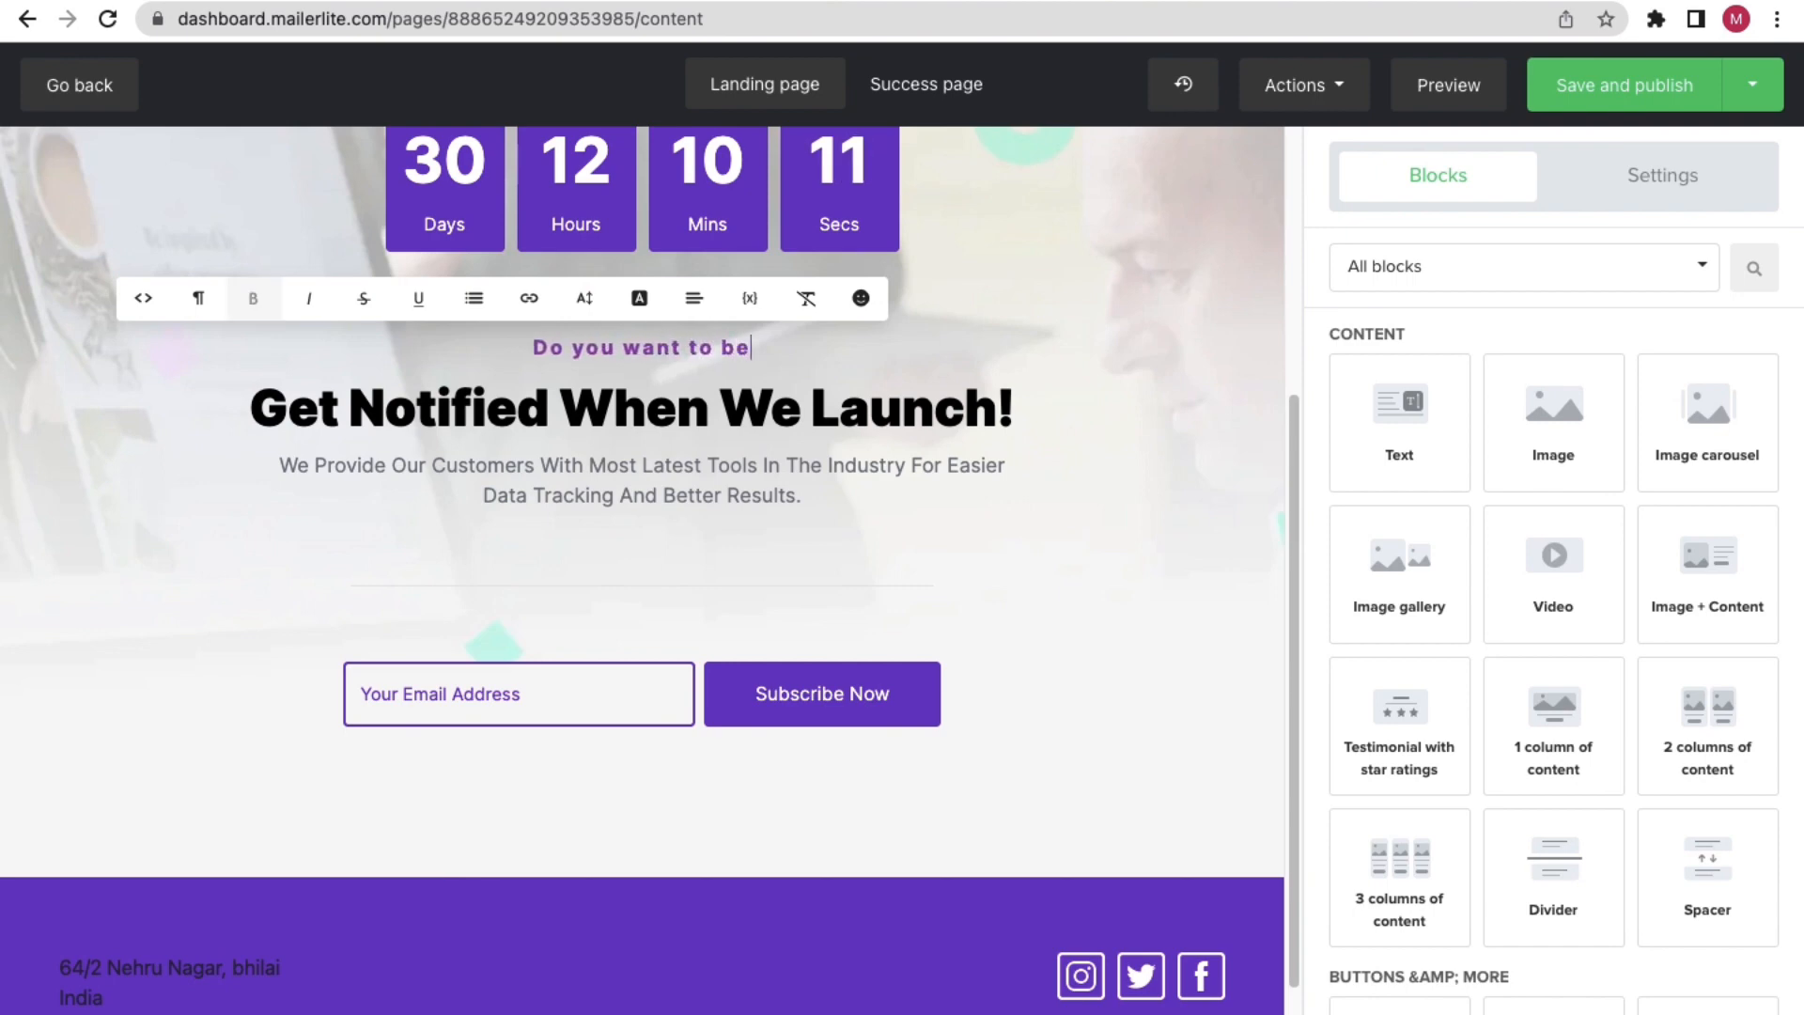
text( Expert in )
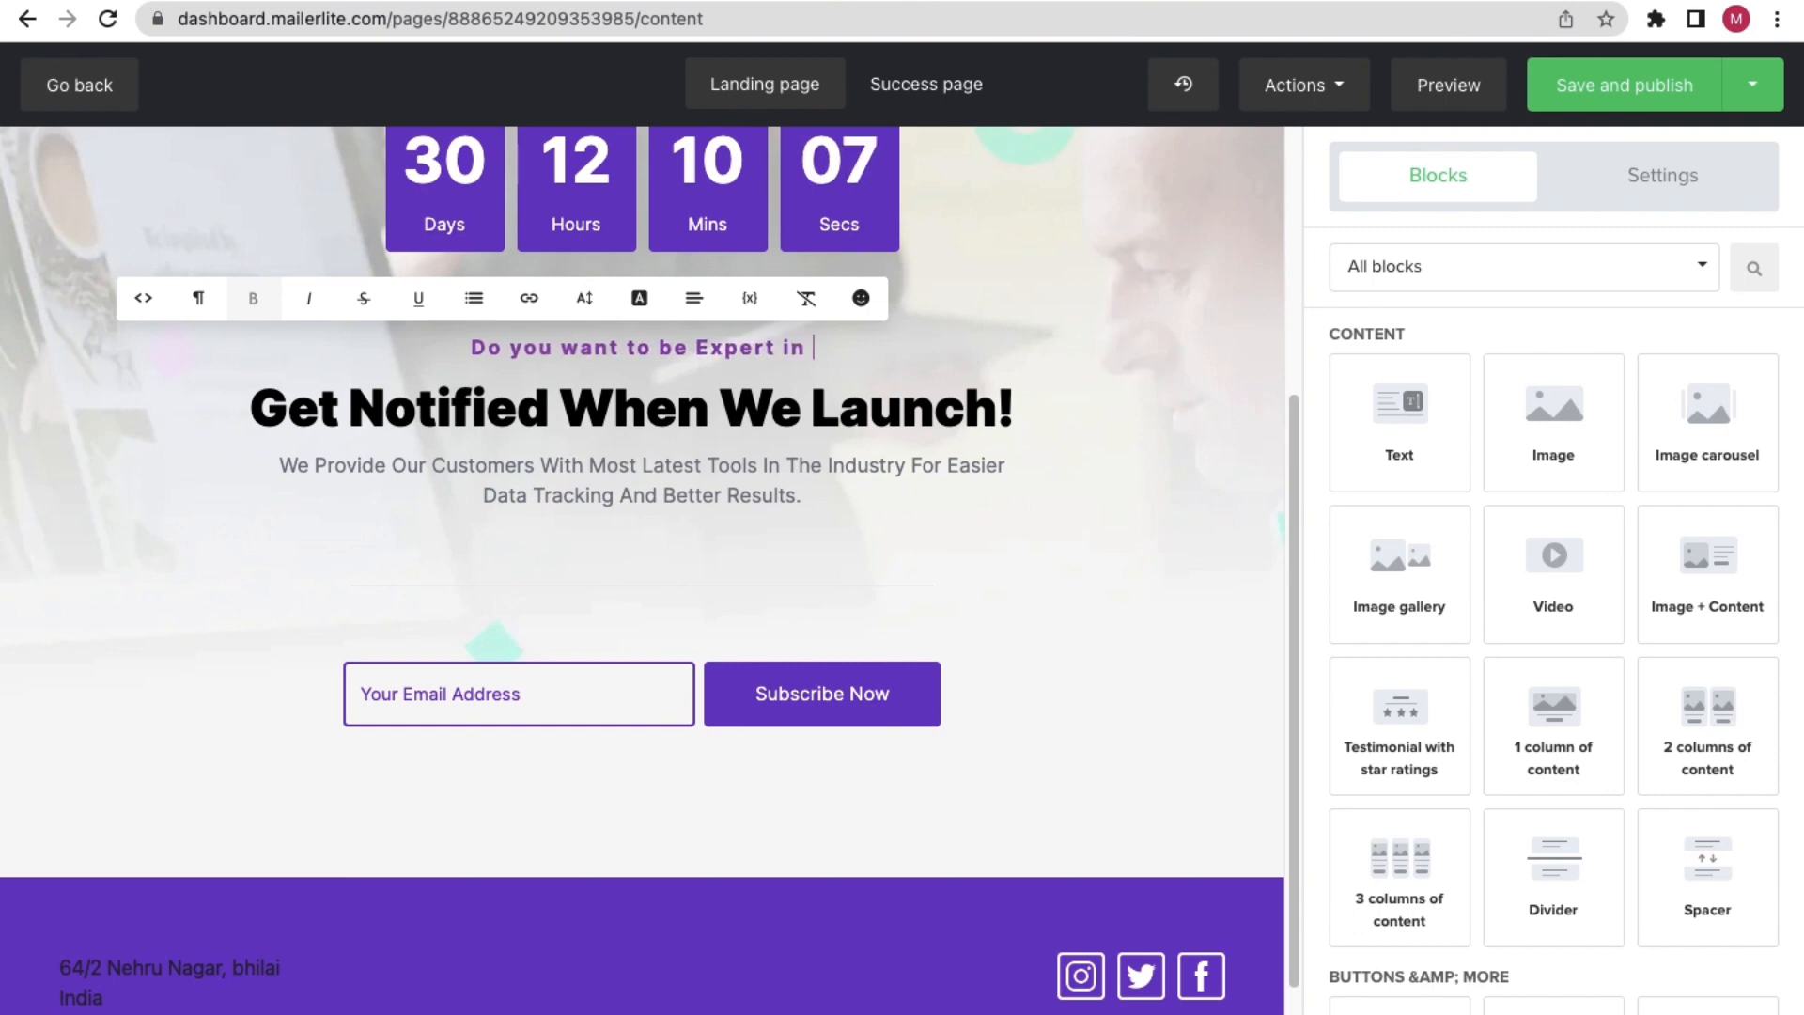
text(Email M)
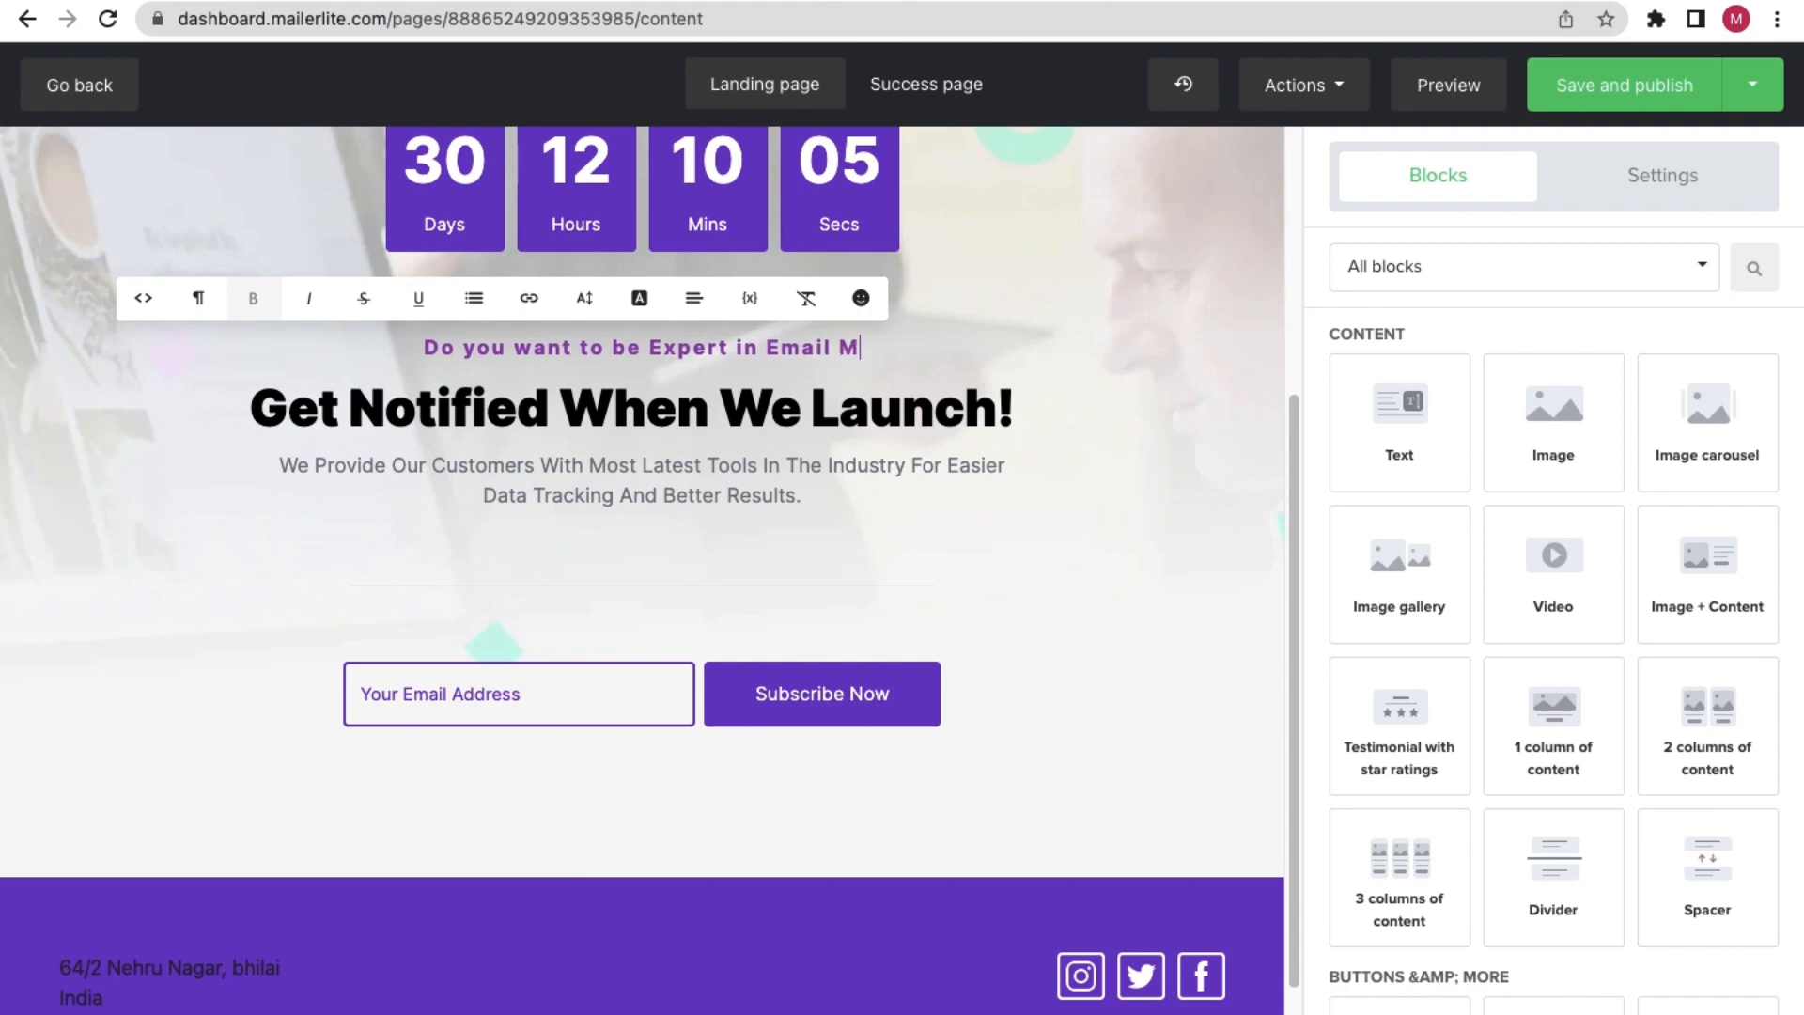
text(arketing ?)
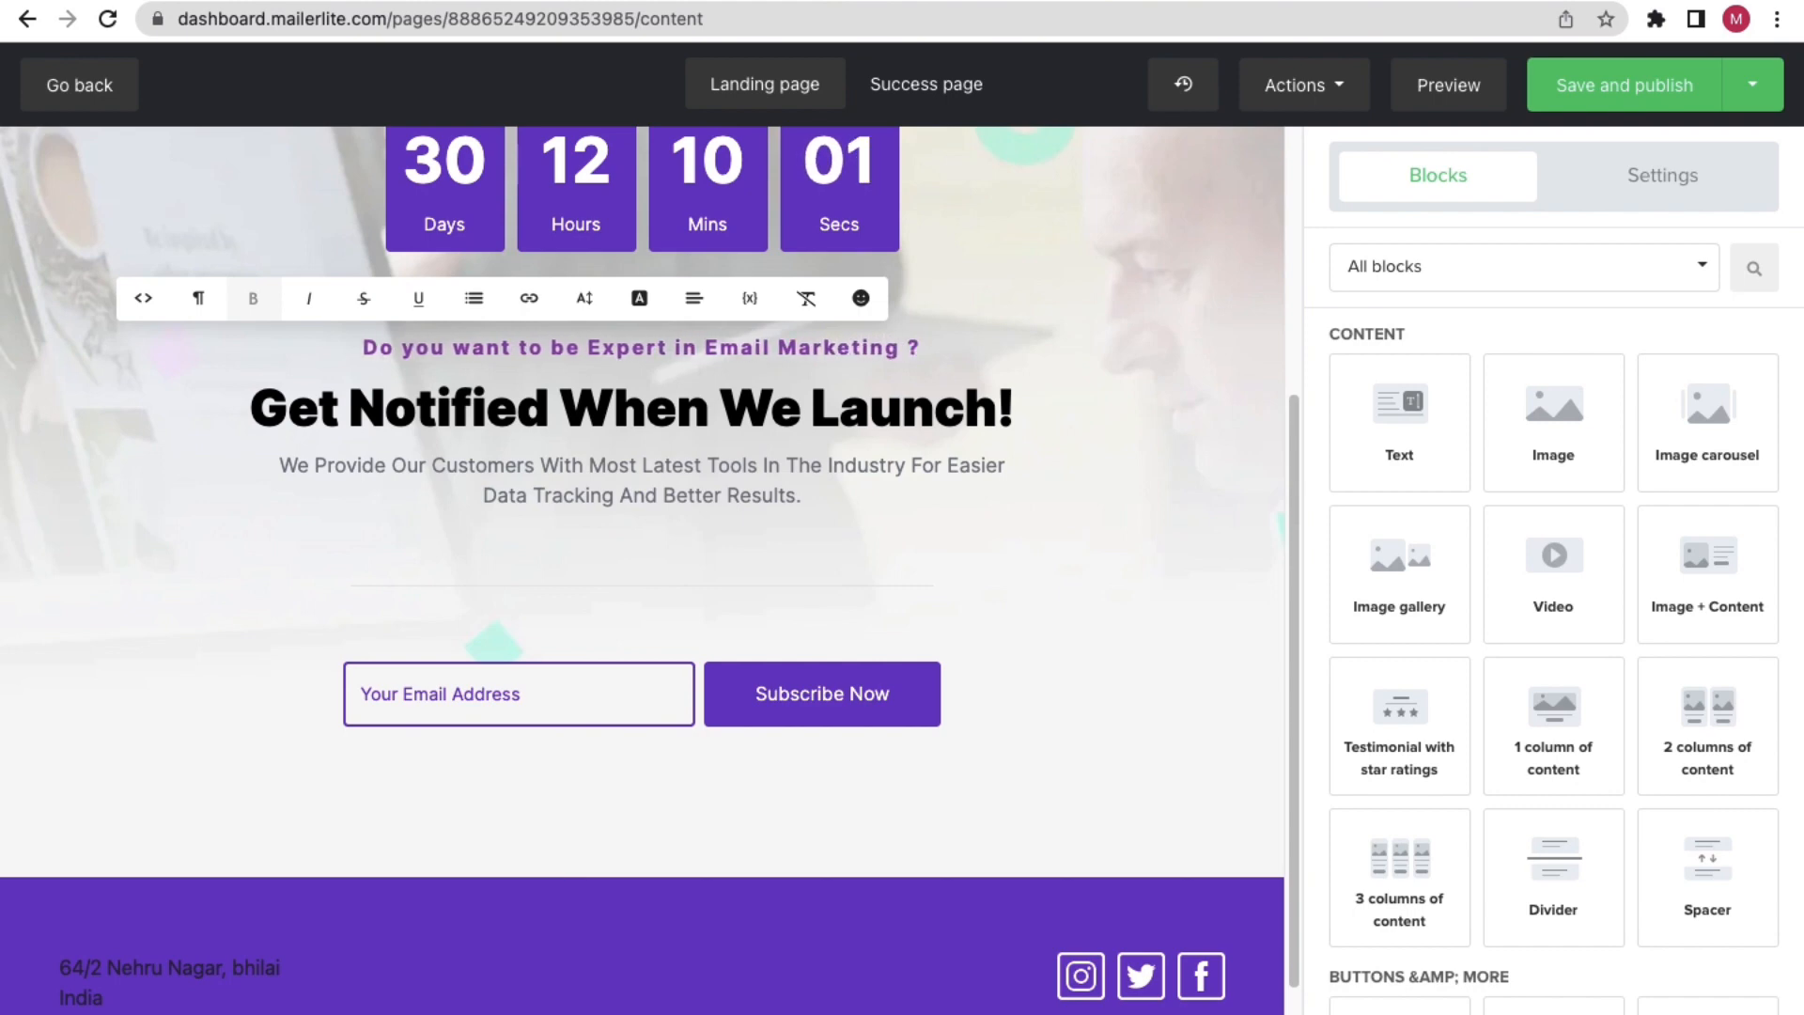
triple_click(455, 401)
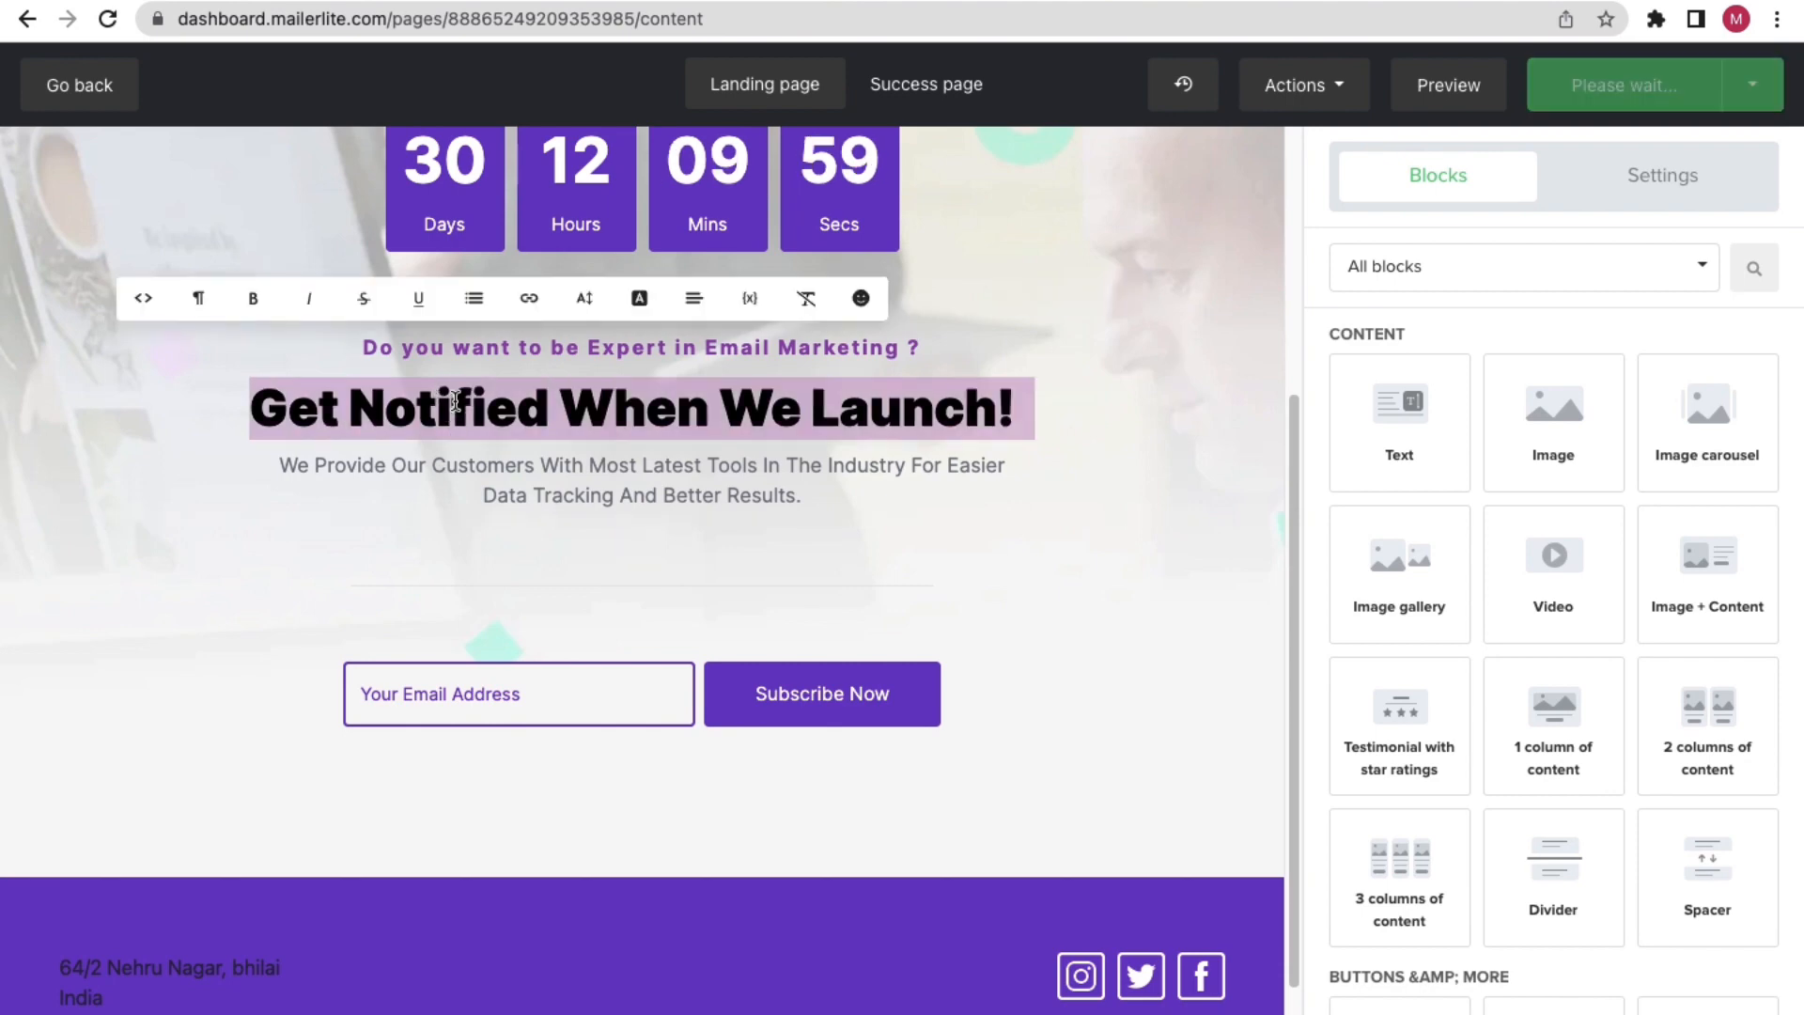
Step: Change the main heading to 'Become Pro in 4 weeks'
text(Beco)
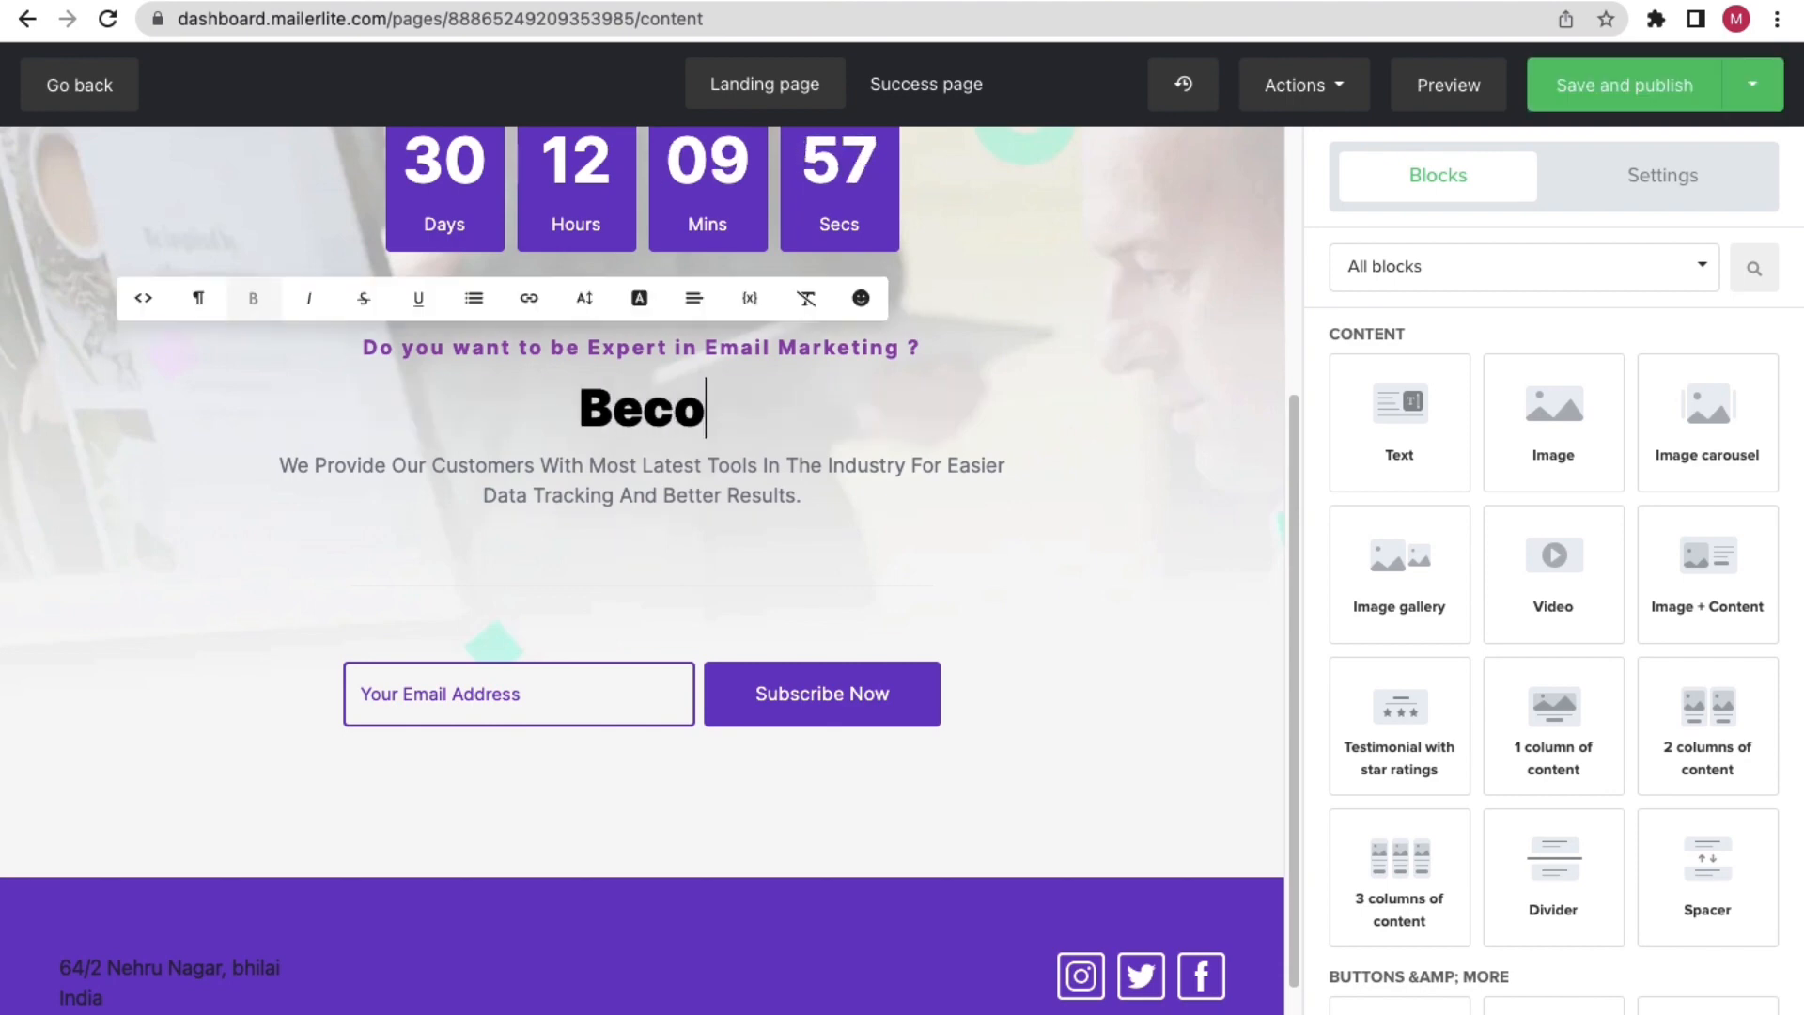
text(mer P)
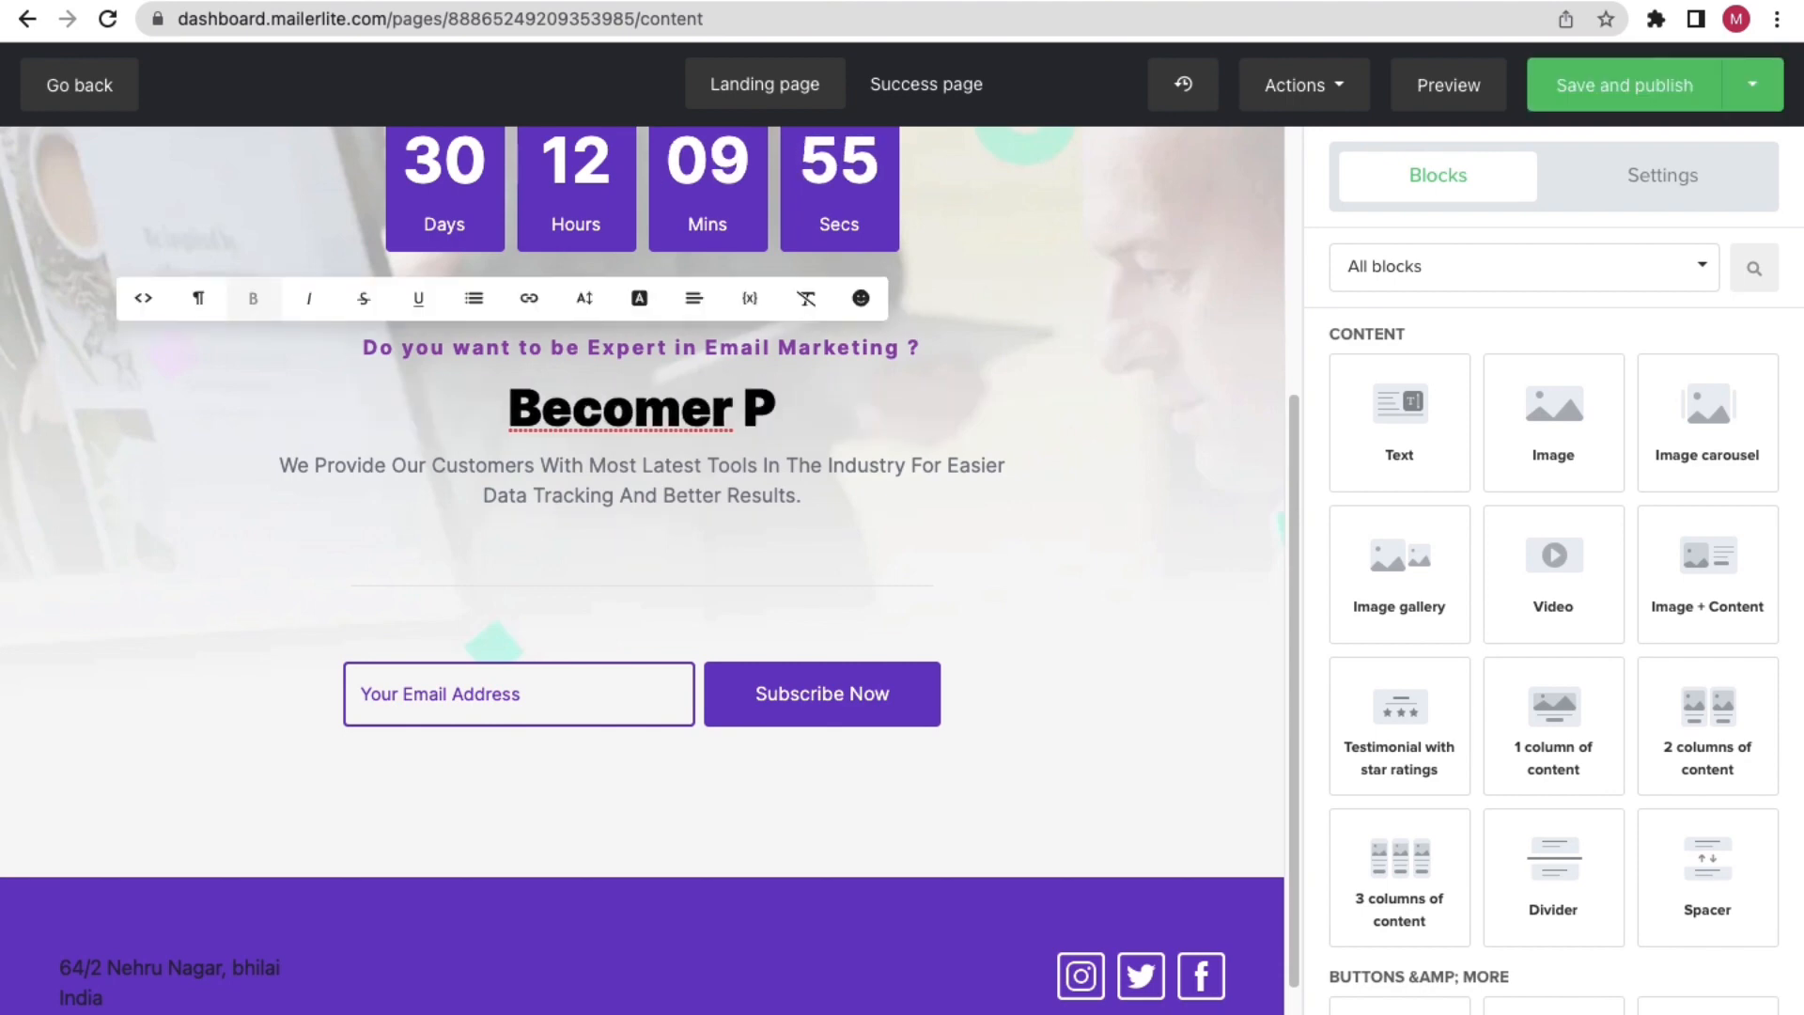
key(BackSpace)
key(BackSpace)
text(e)
key(BackSpace)
key(BackSpace)
key(BackSpace)
key(BackSpace)
text(e Pr)
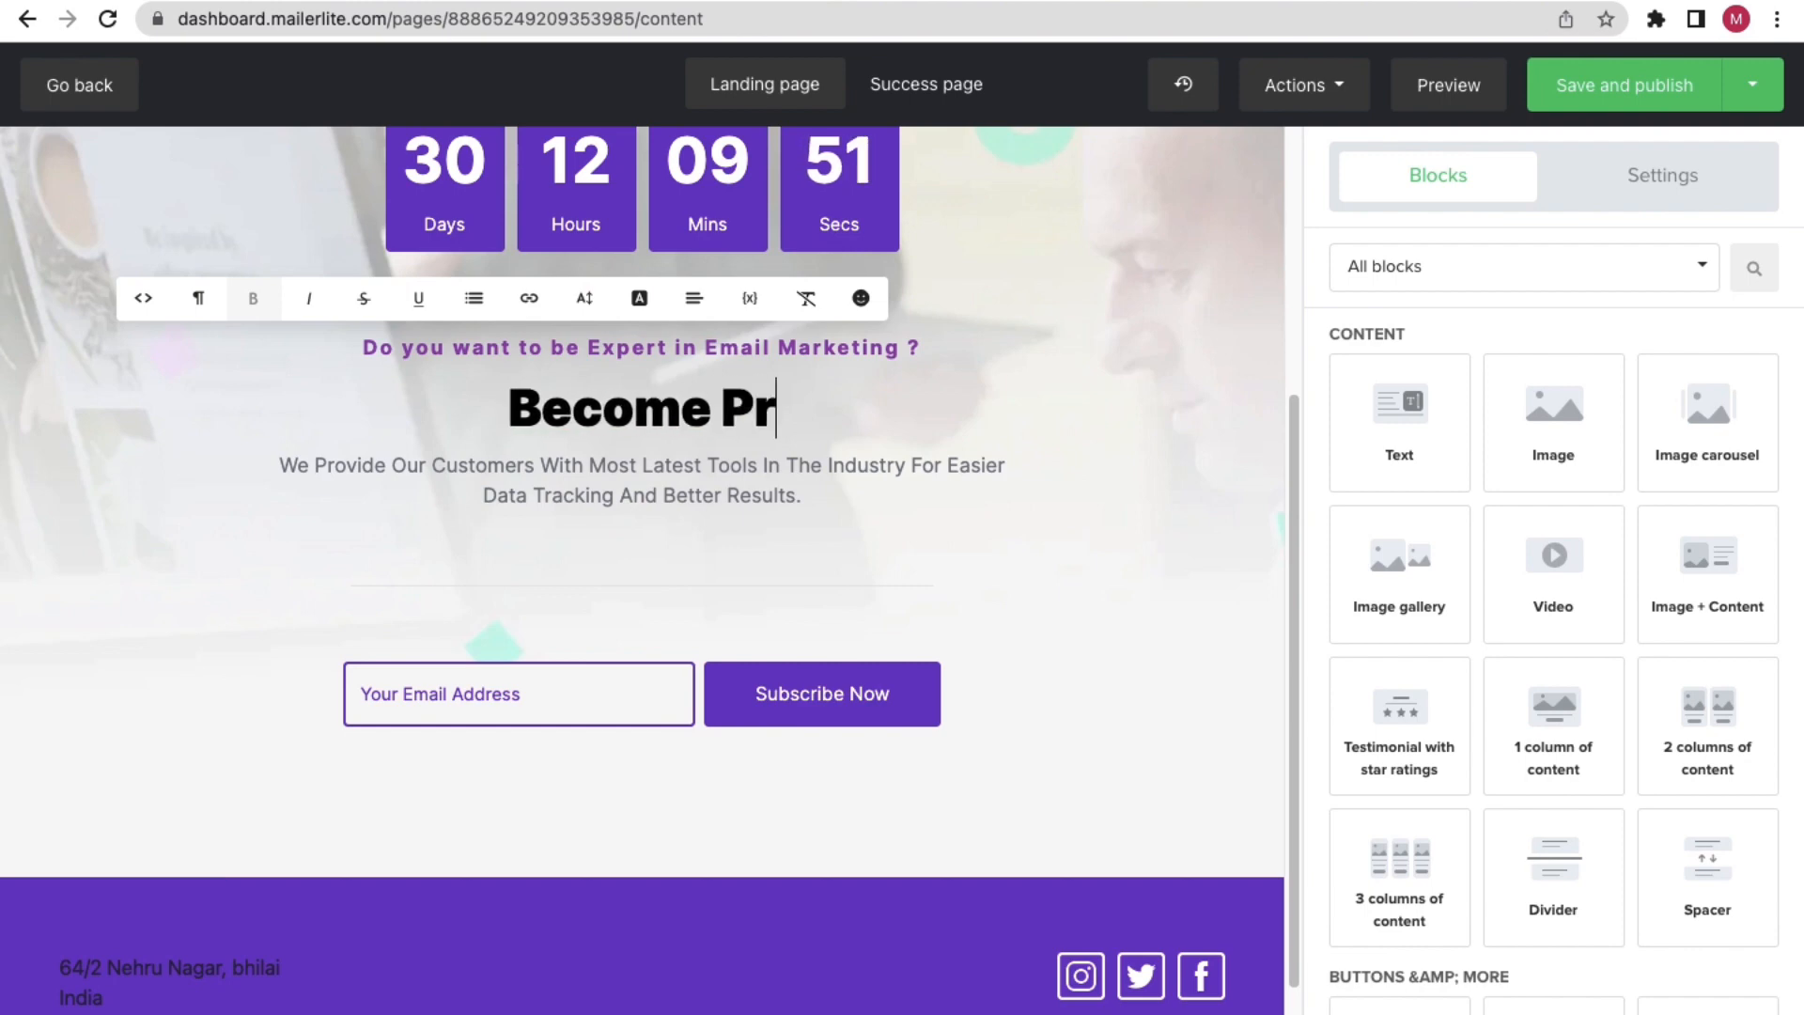
text(o in )
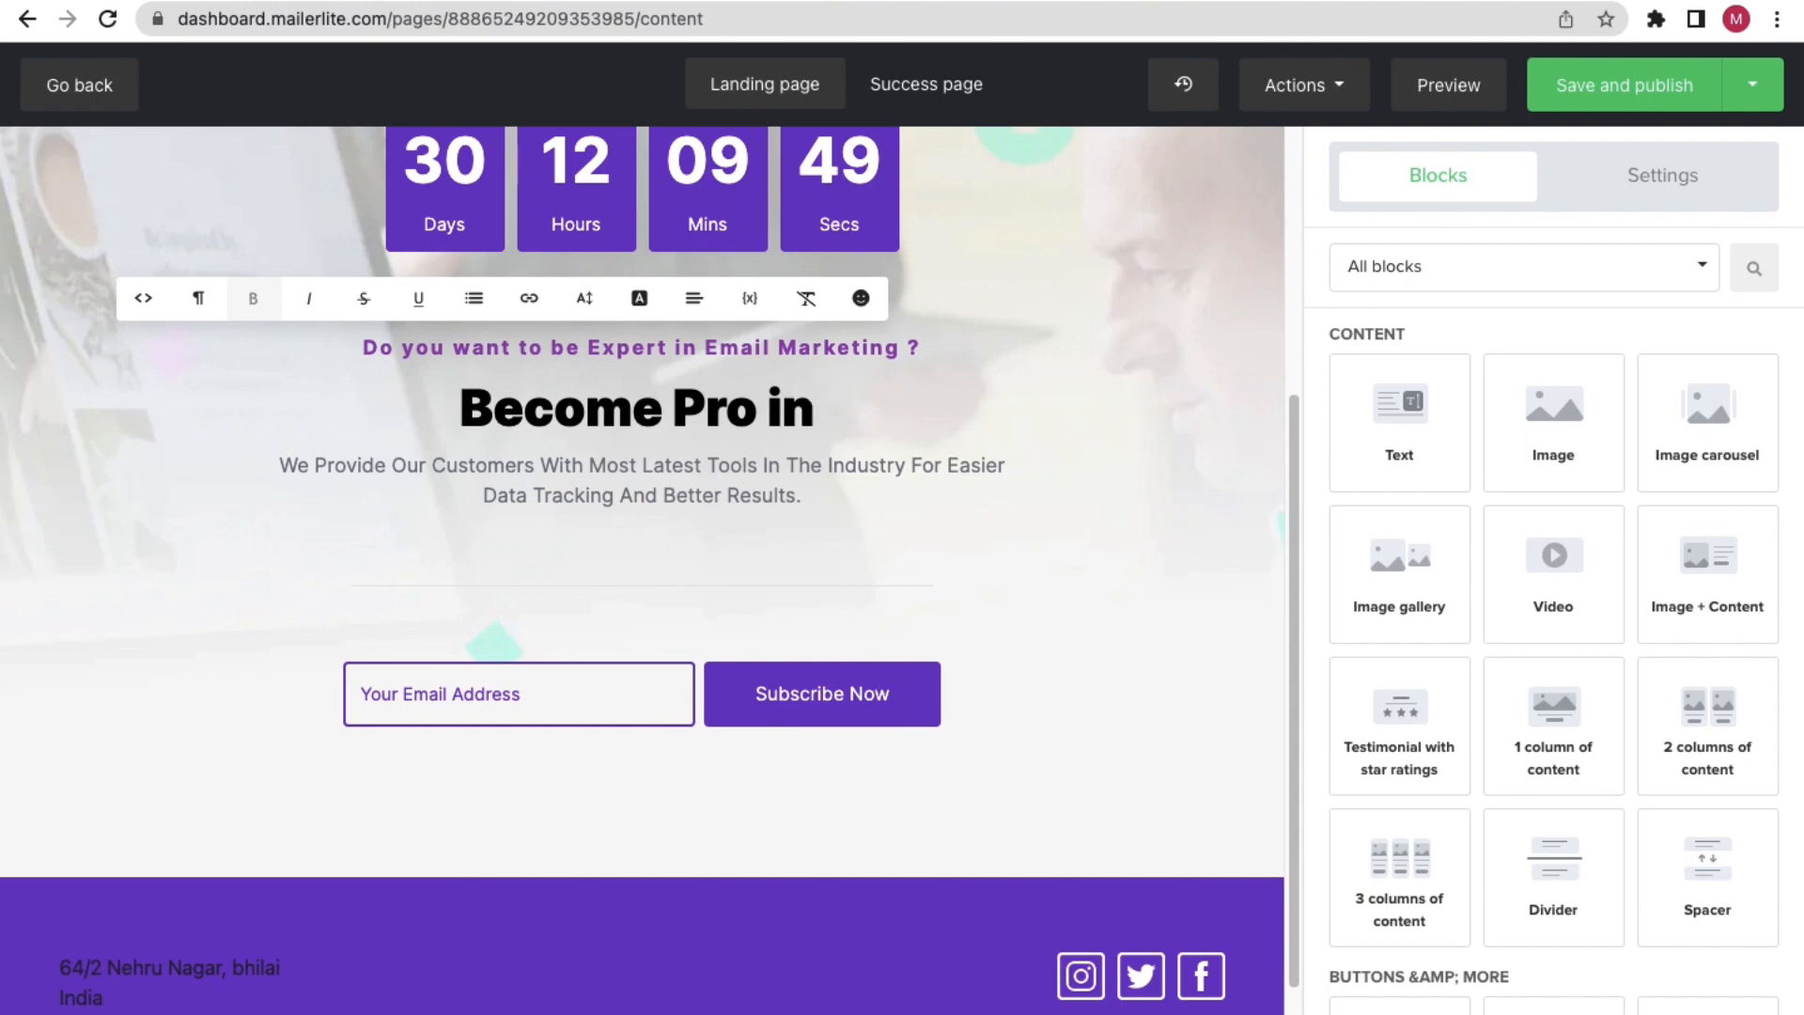
text(4 wee)
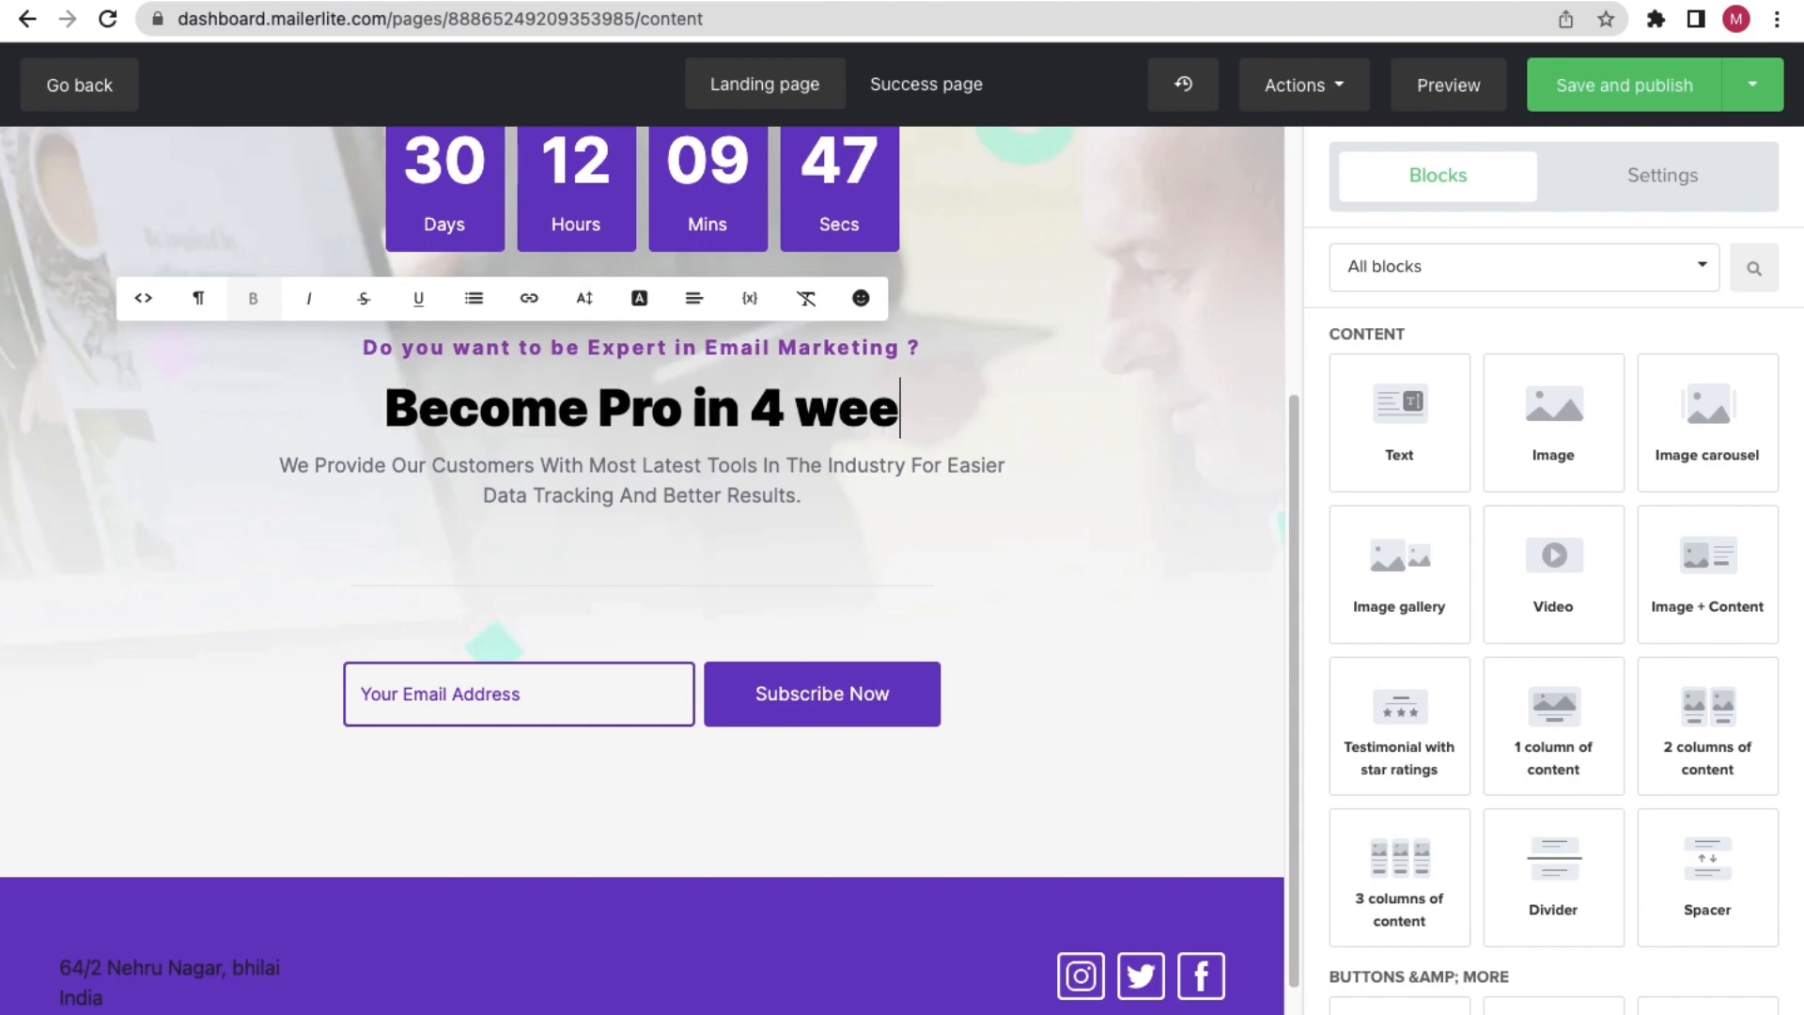
text(ks)
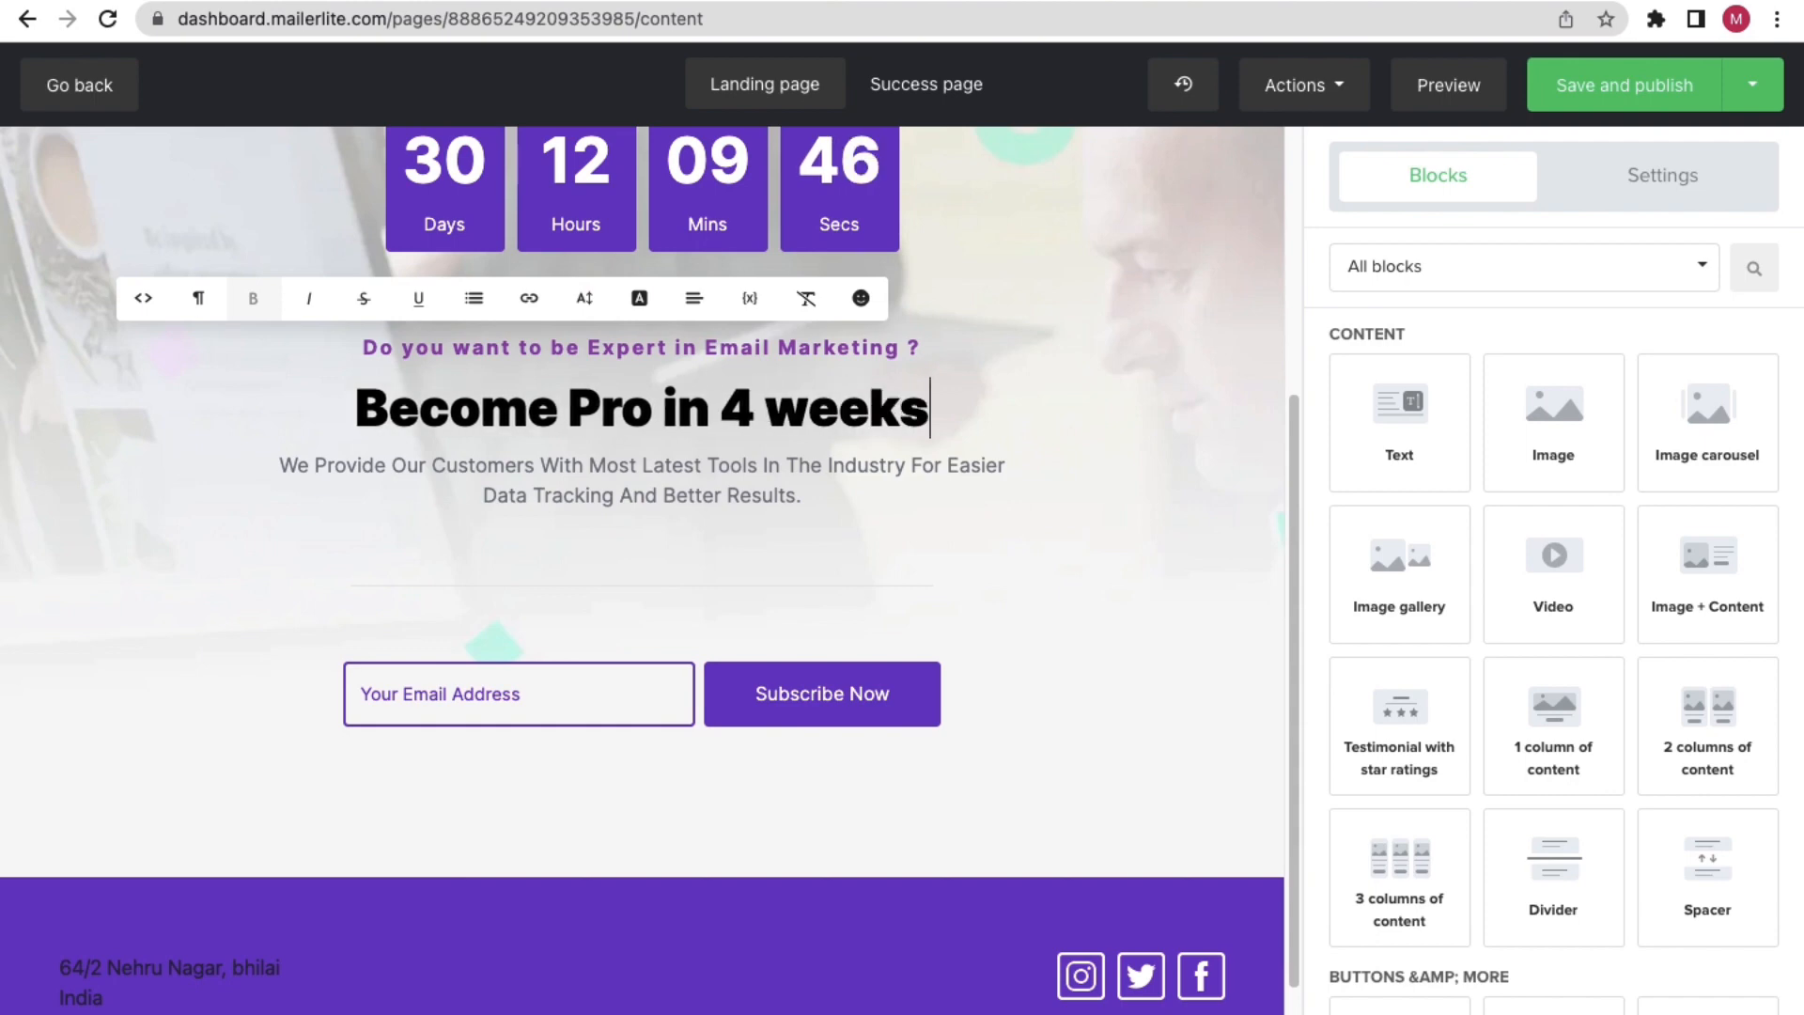
Step: Replace the subtitle with free email-marketing tips text and 'Also get worth $300 PDF guide for free'
triple_click(483, 455)
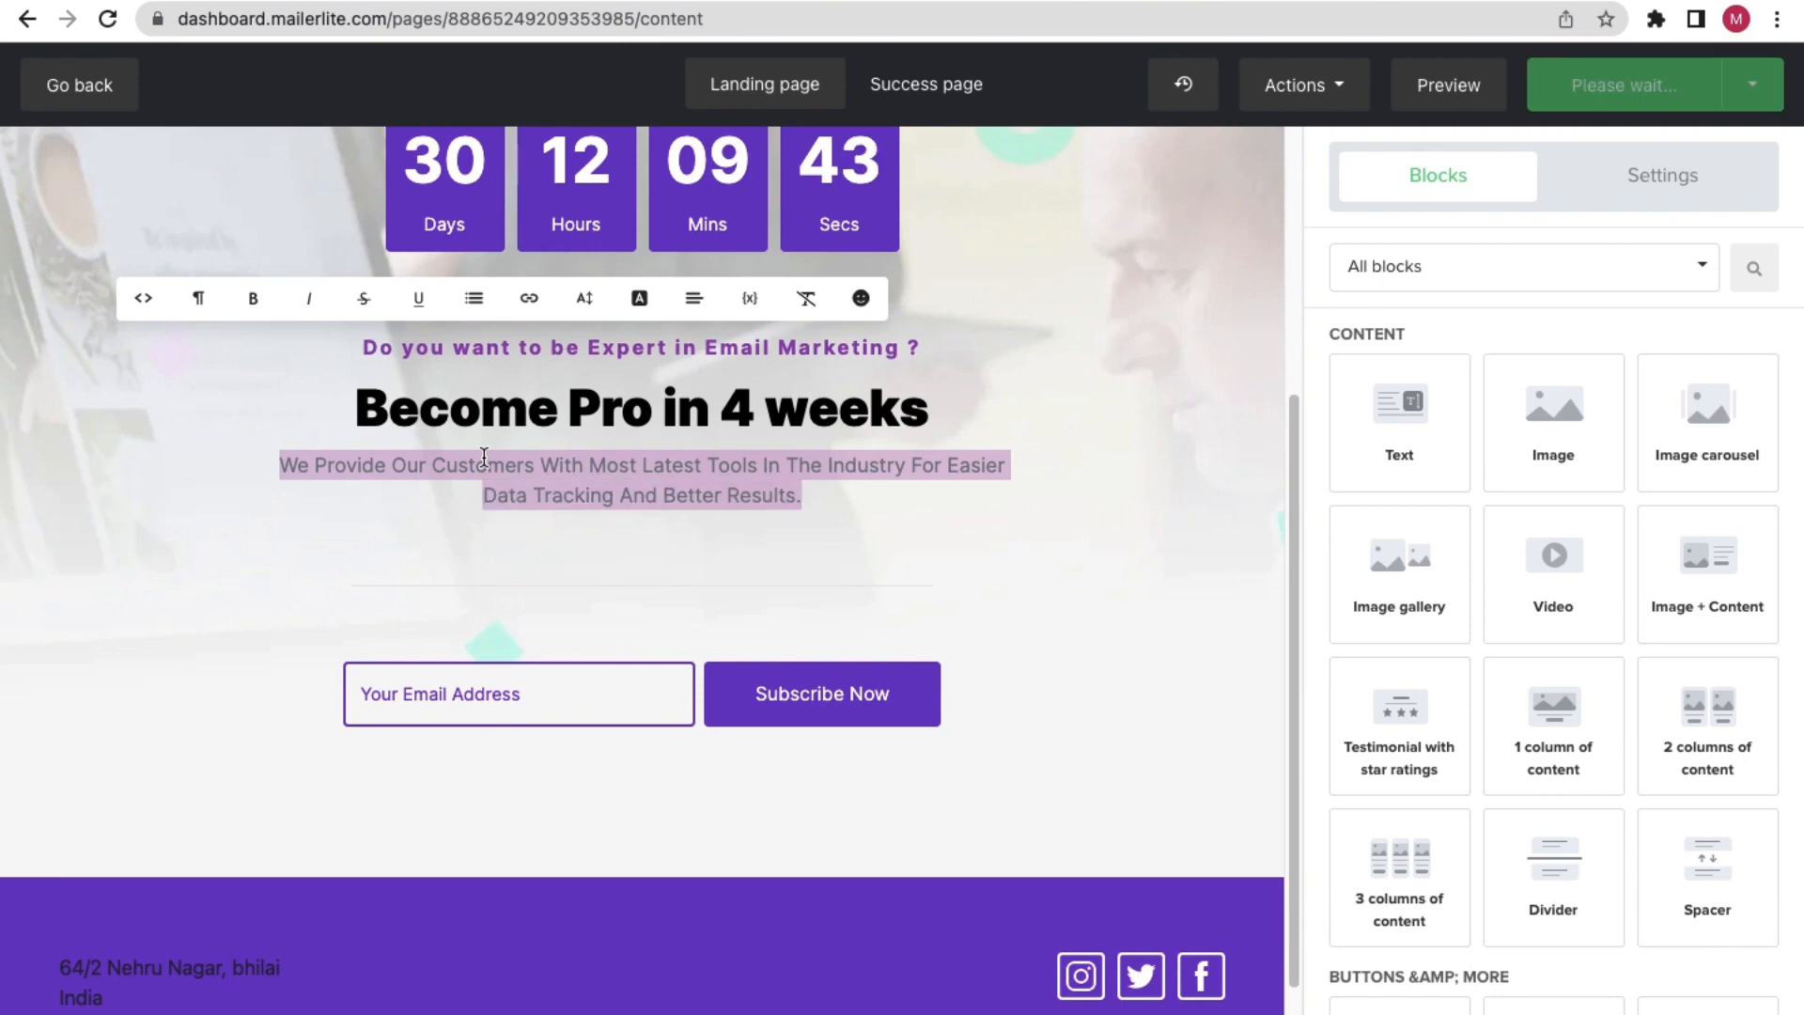
key(ctrl+a)
click(488, 463)
drag(796, 505, 274, 435)
click(357, 465)
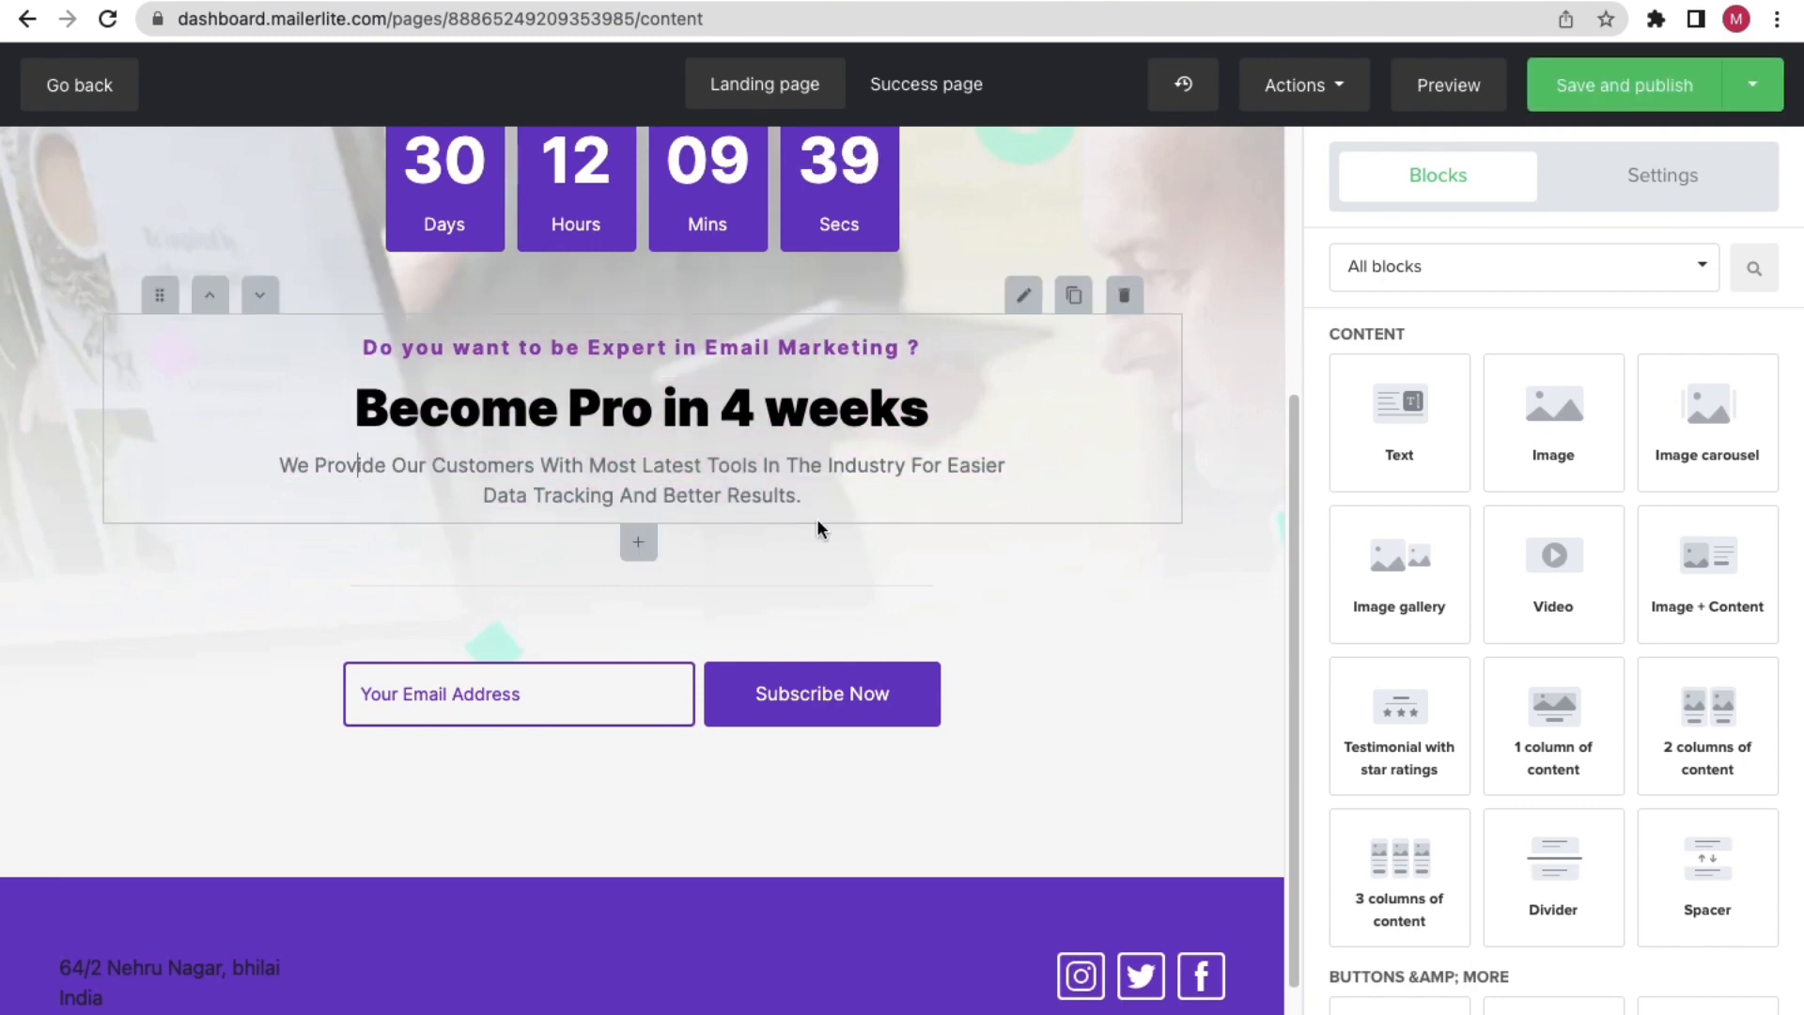
drag(801, 491, 254, 470)
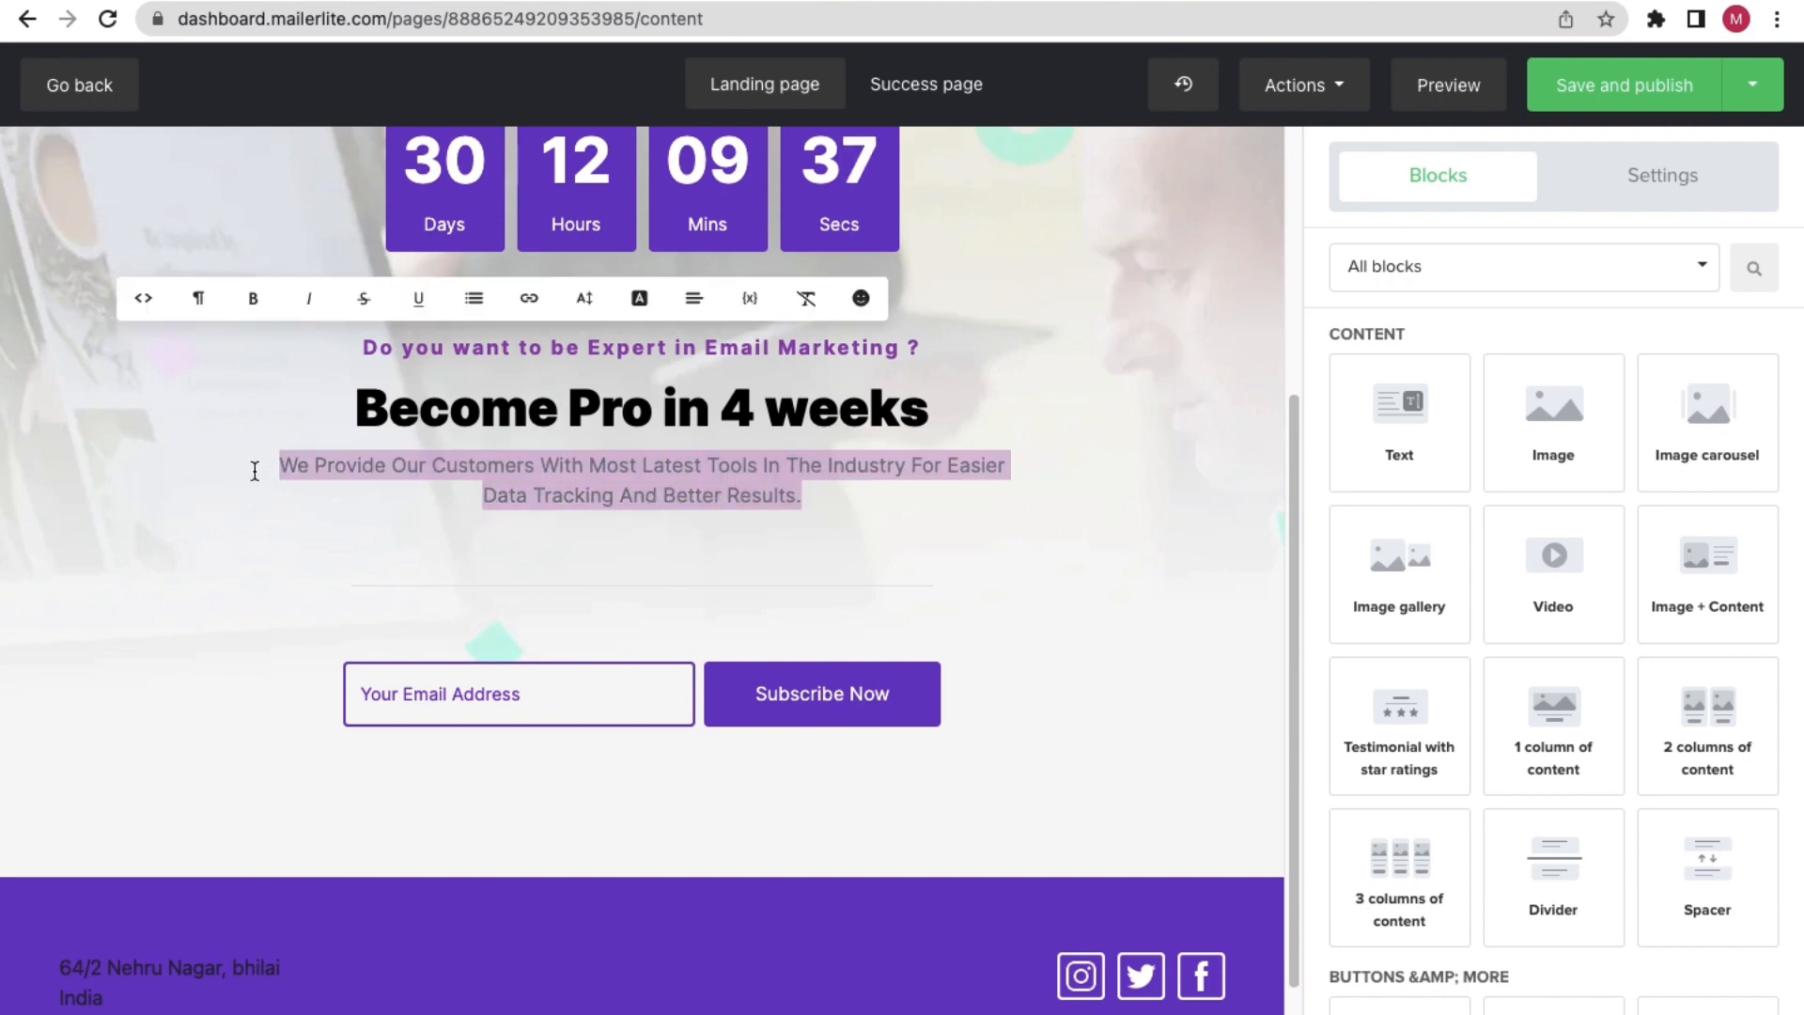
text(Get o)
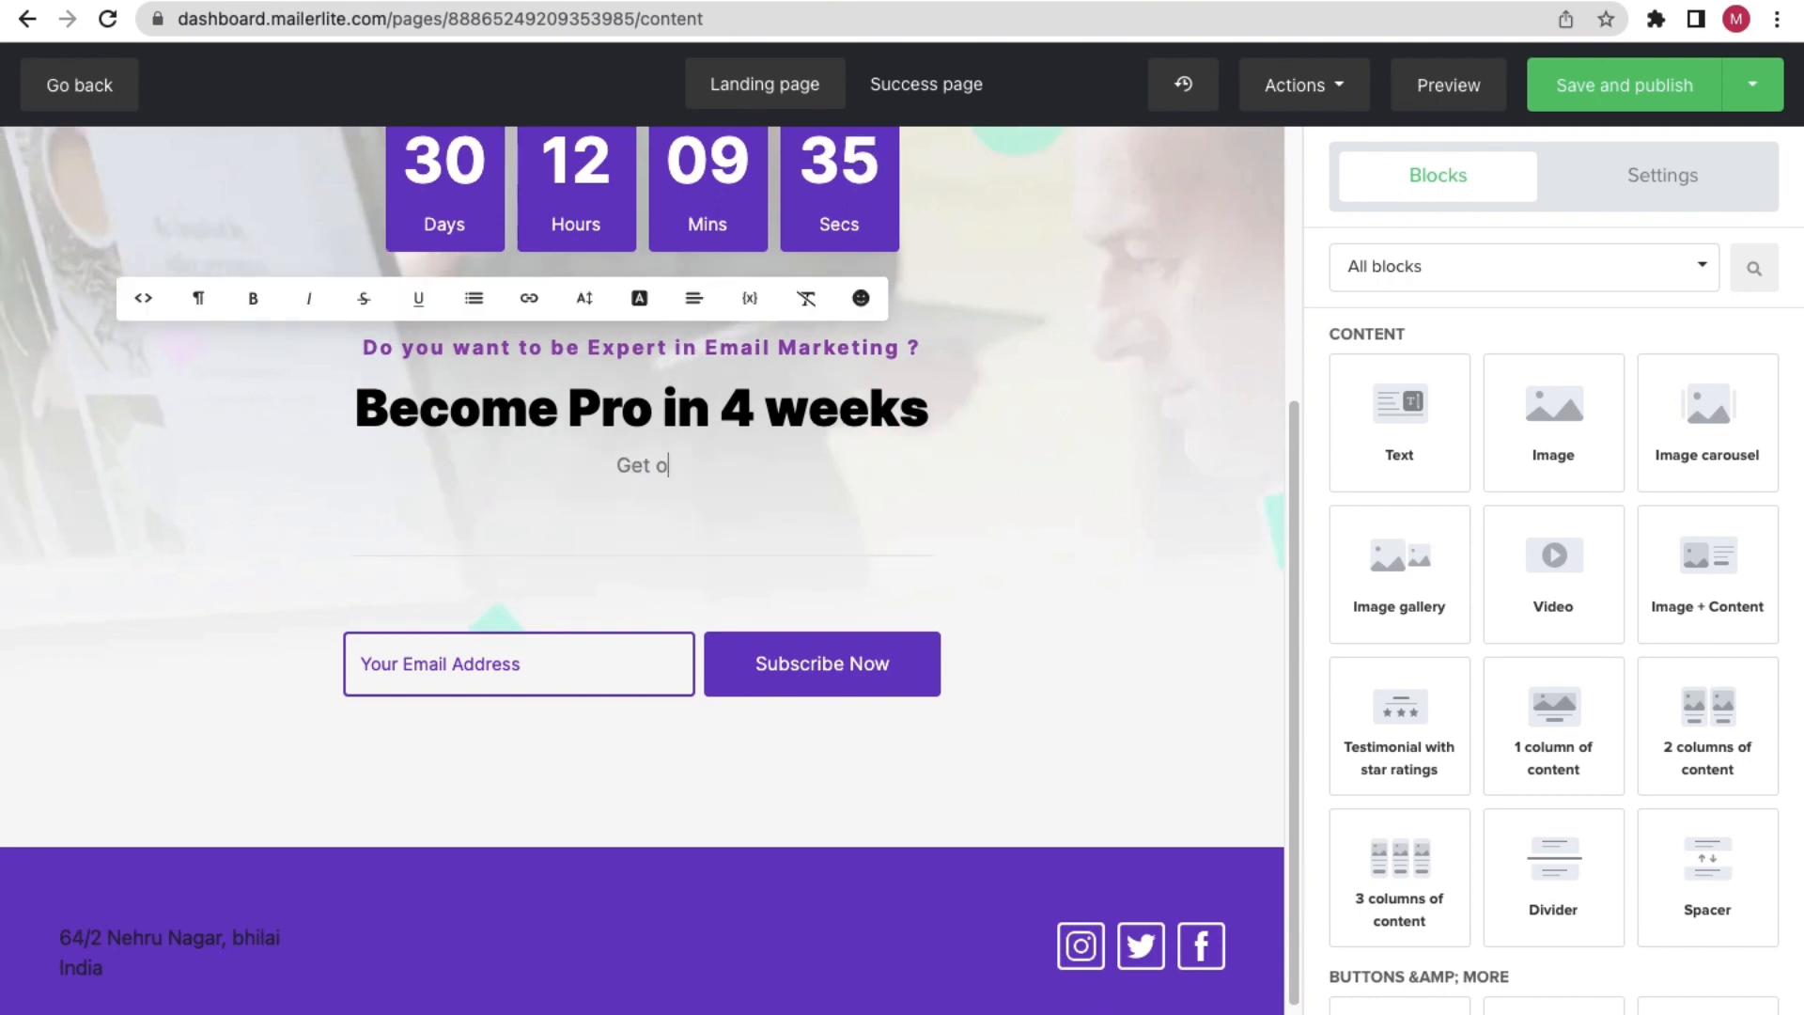
text(ur free ste)
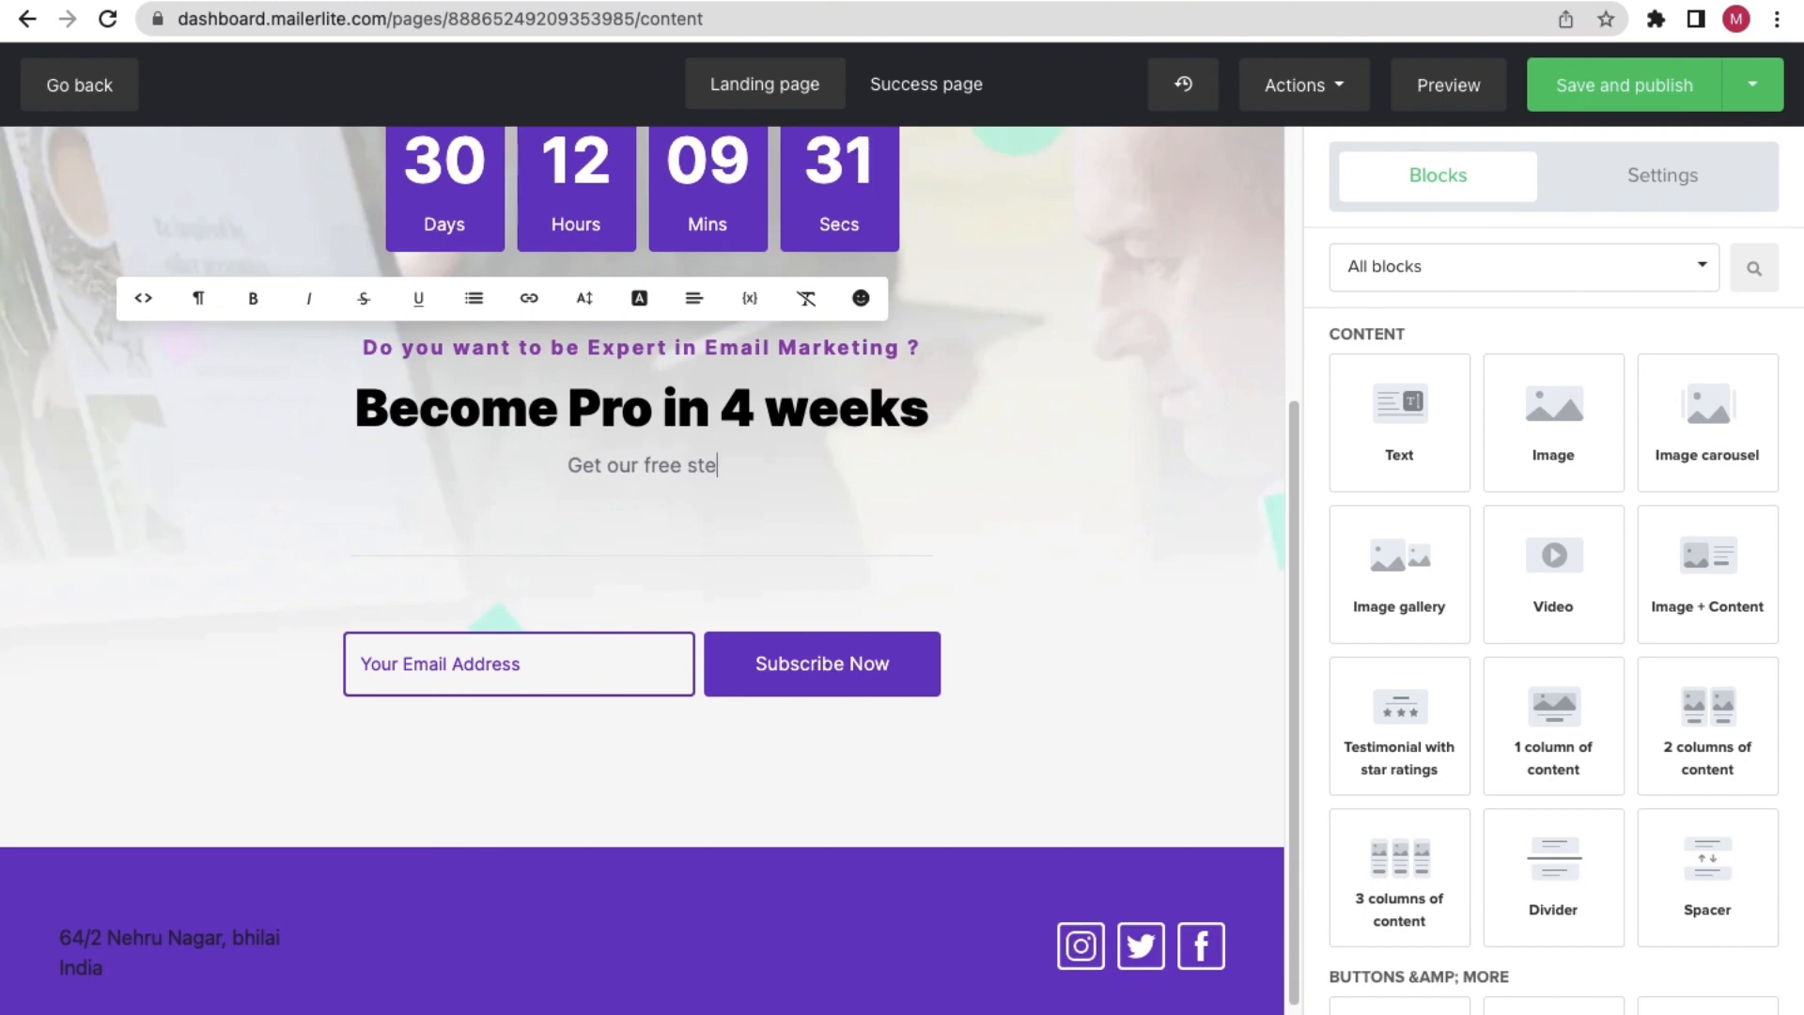
text(p by step tips)
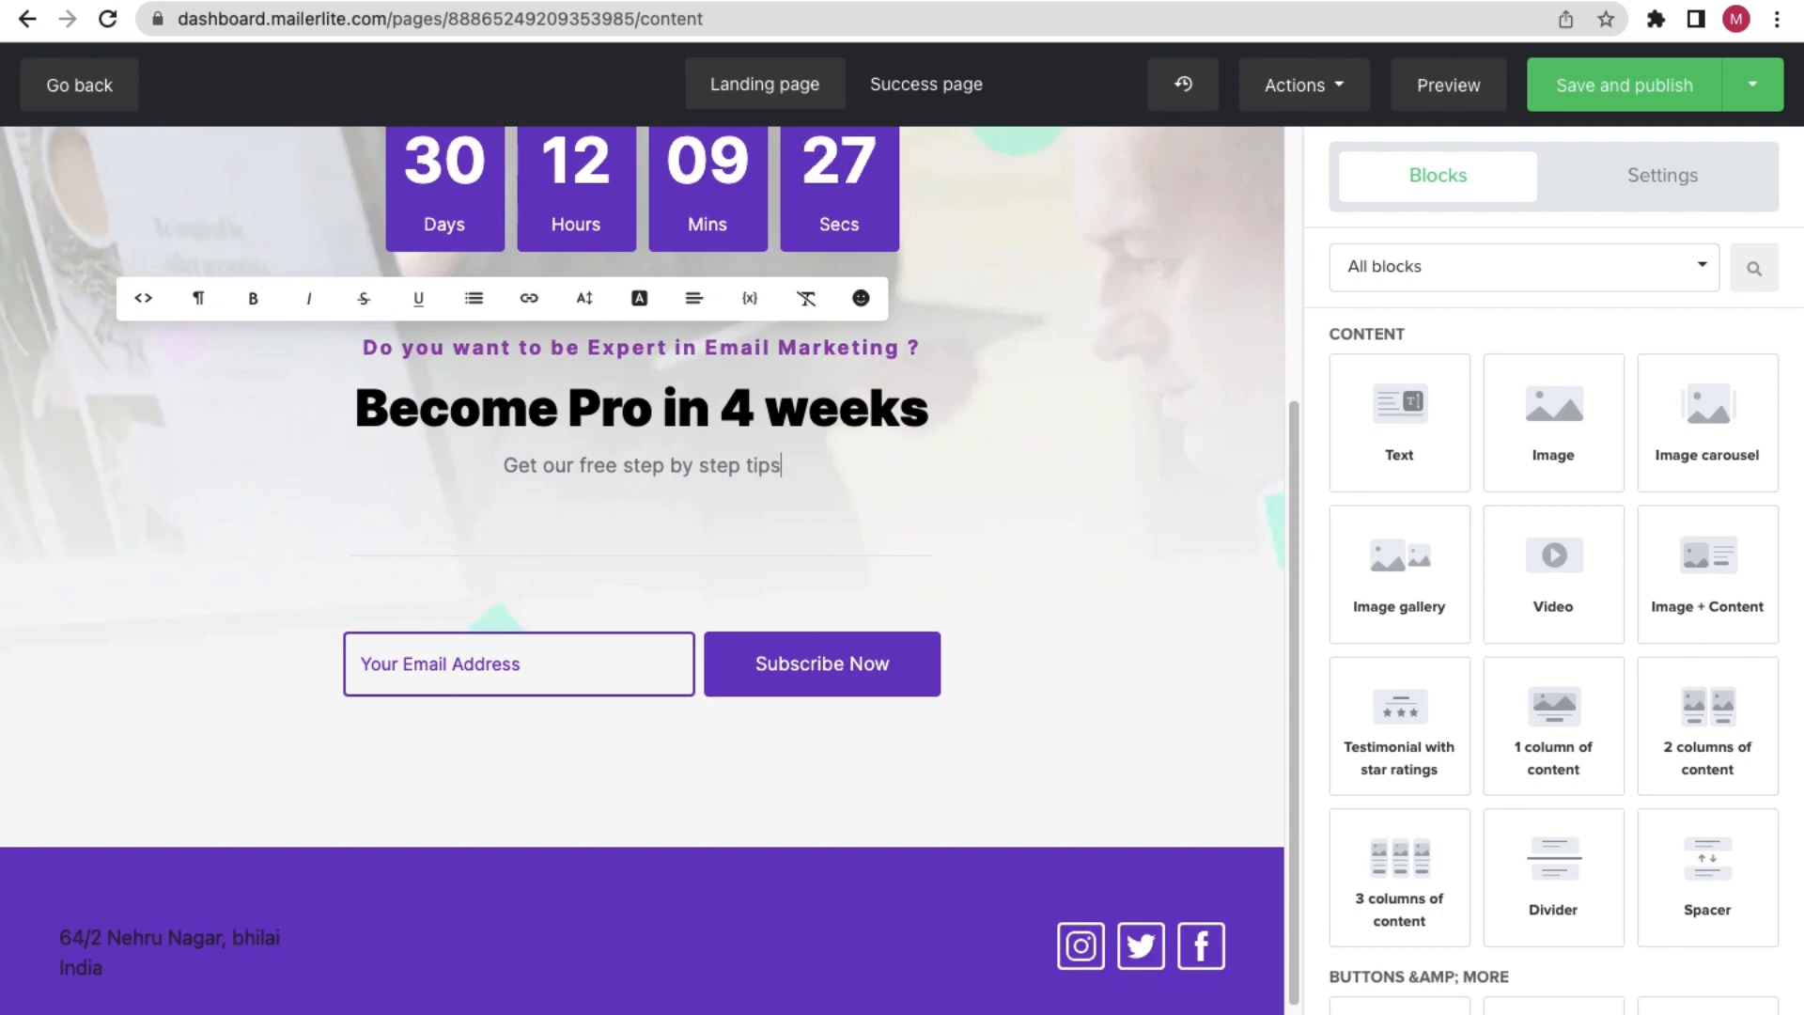
text( & t)
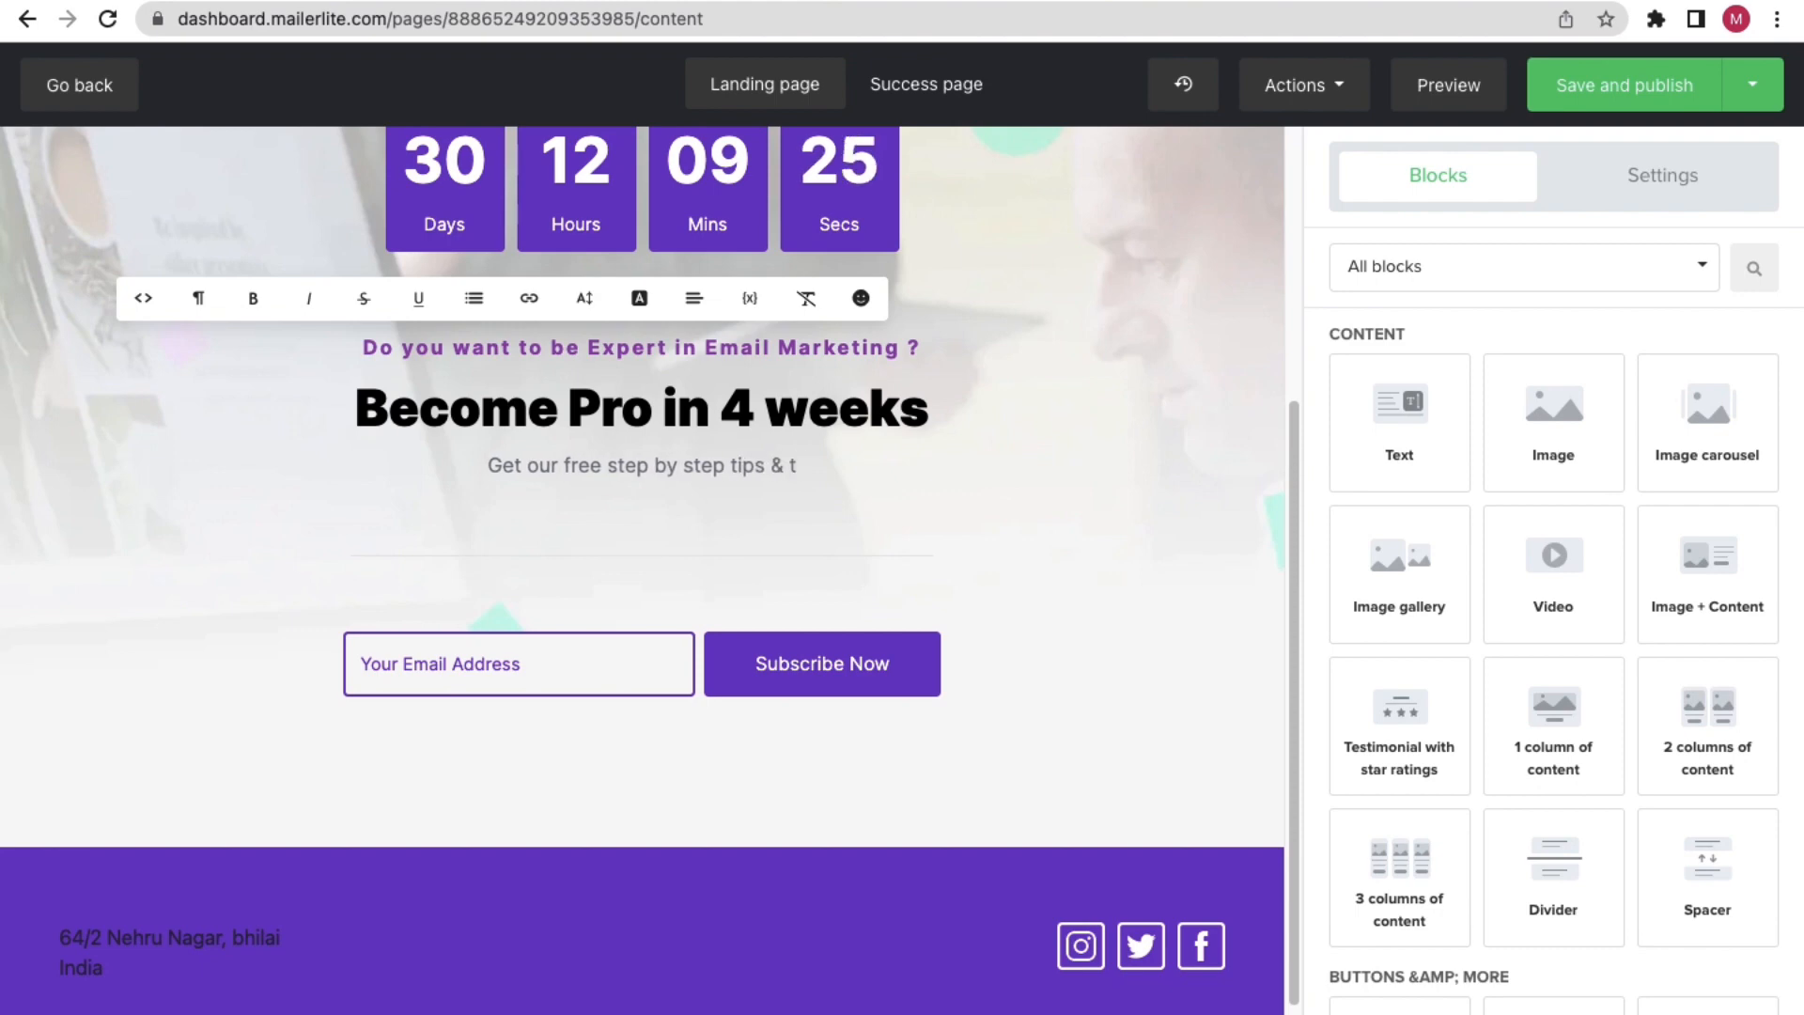
text(ricks to be pro i)
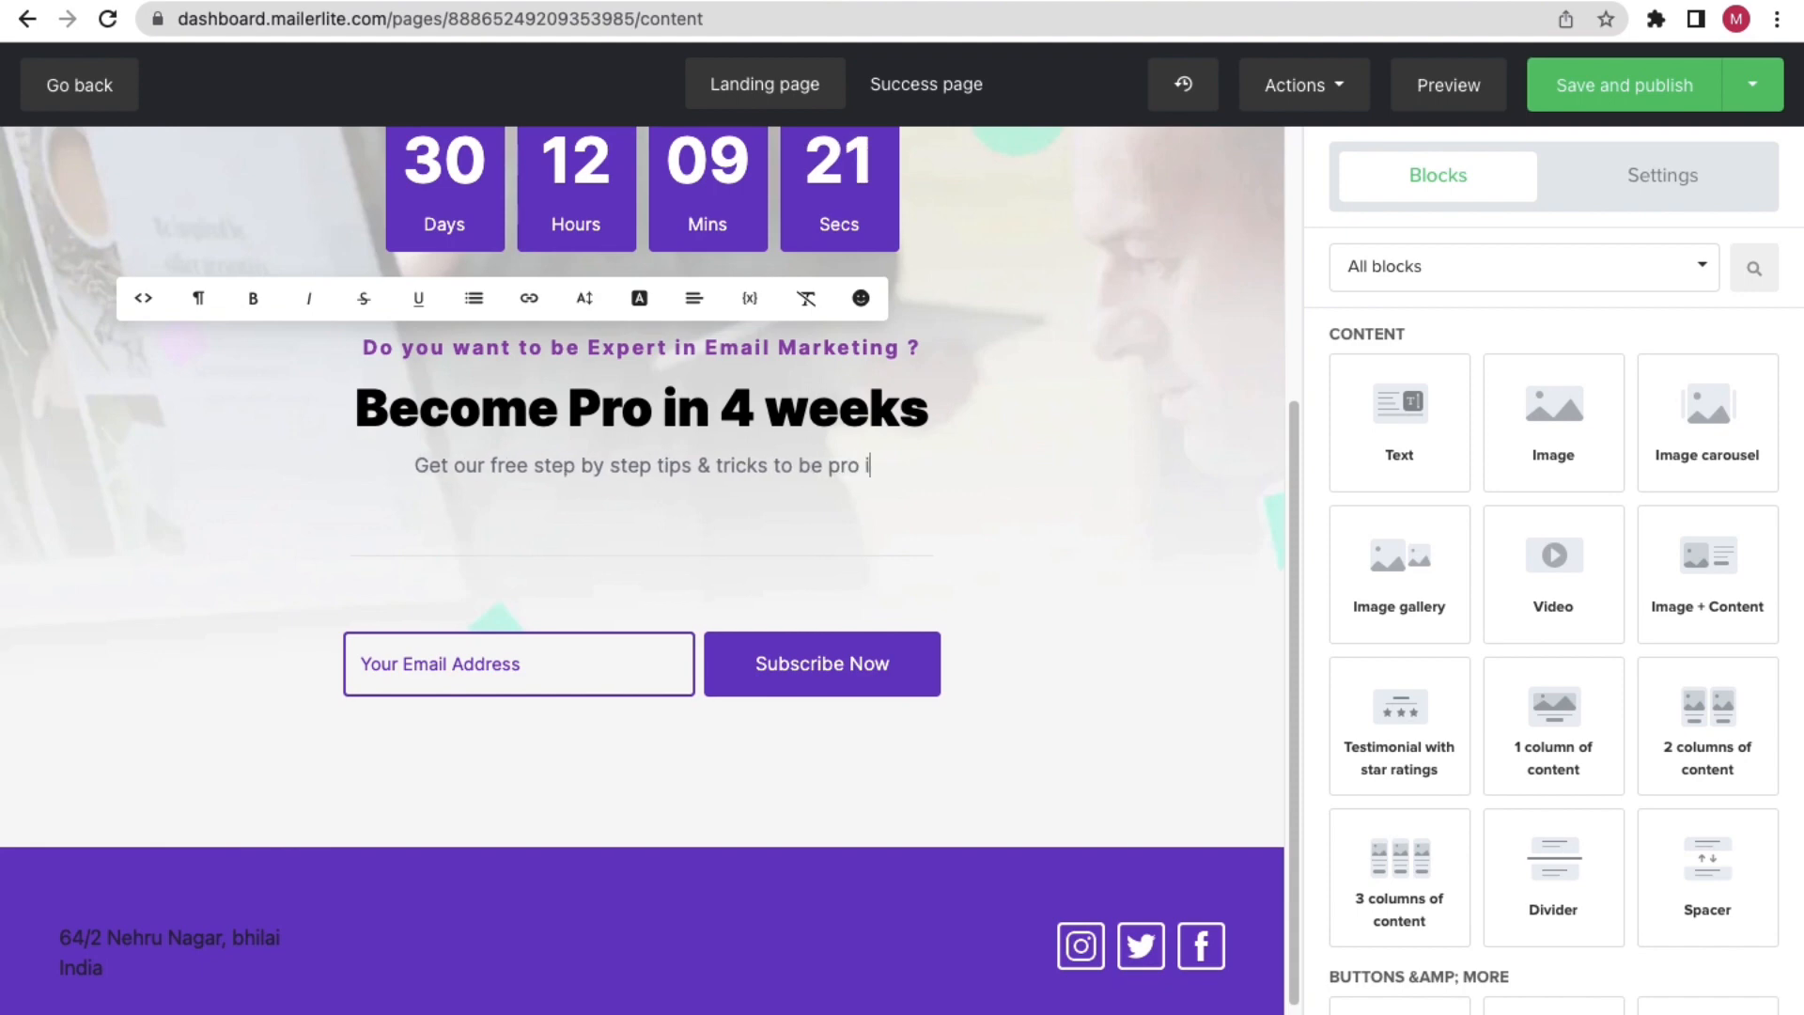
text(n email marketing)
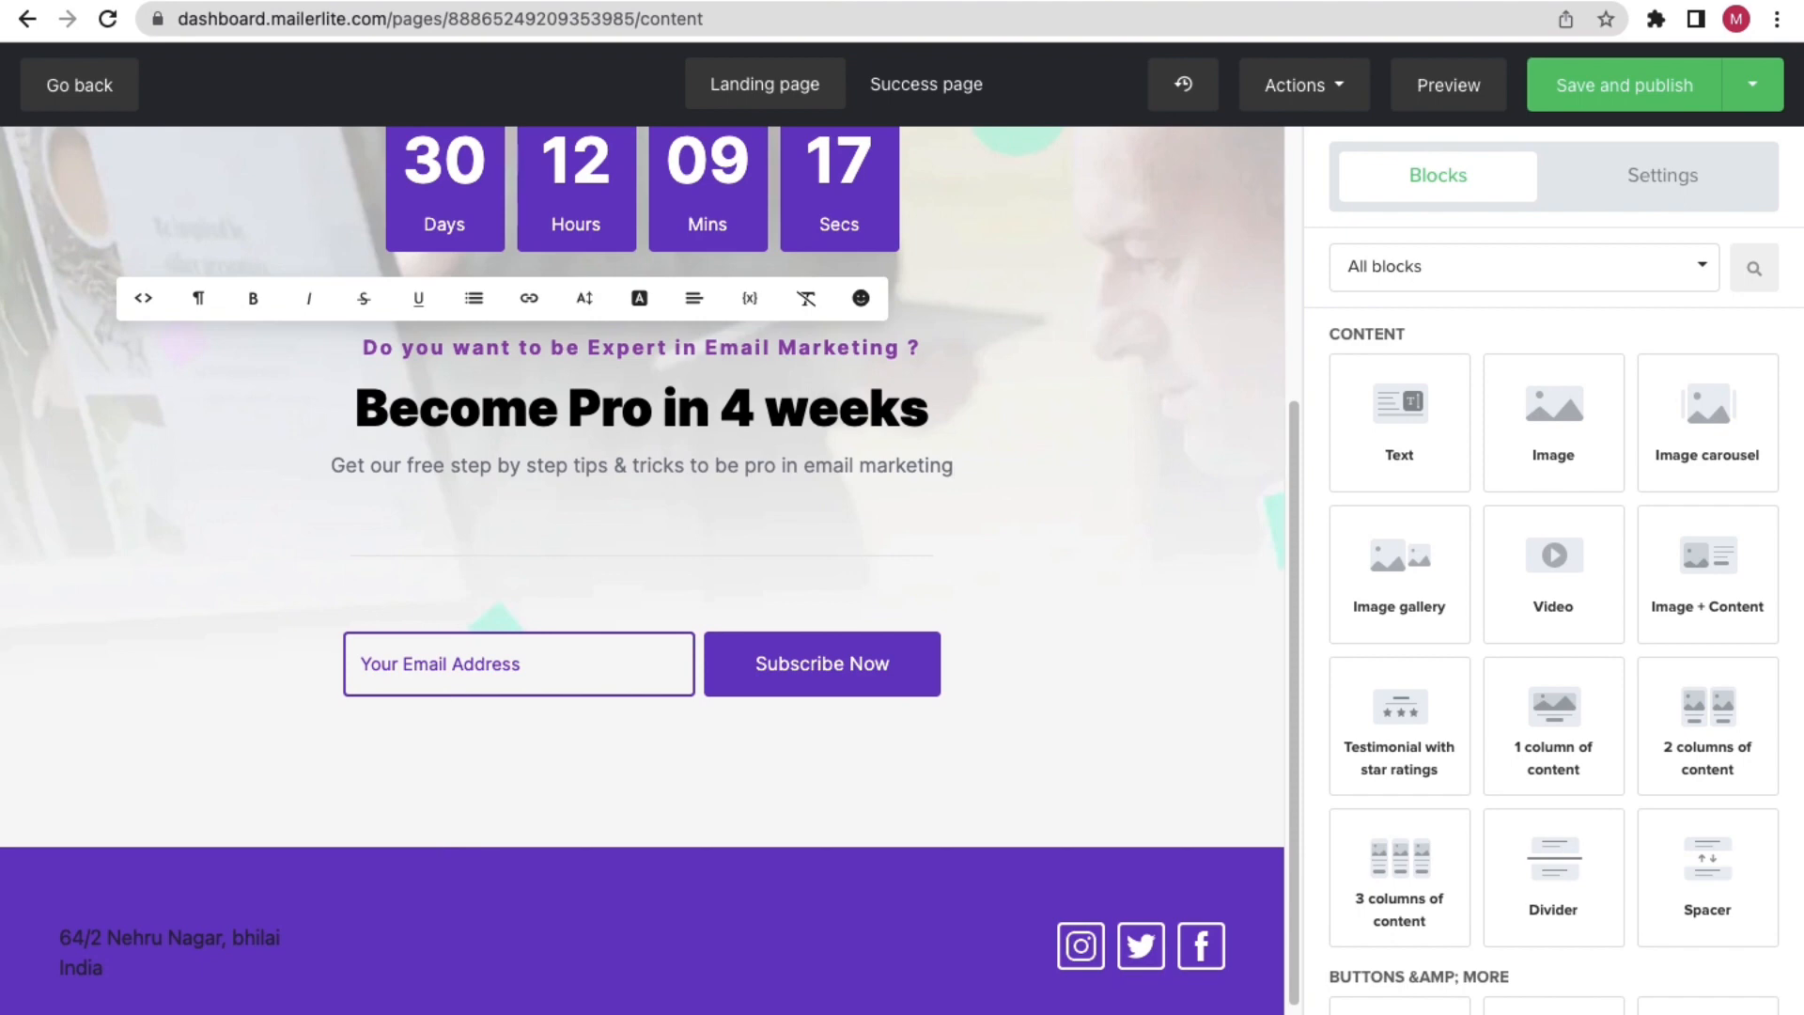
text(.)
text(Also get)
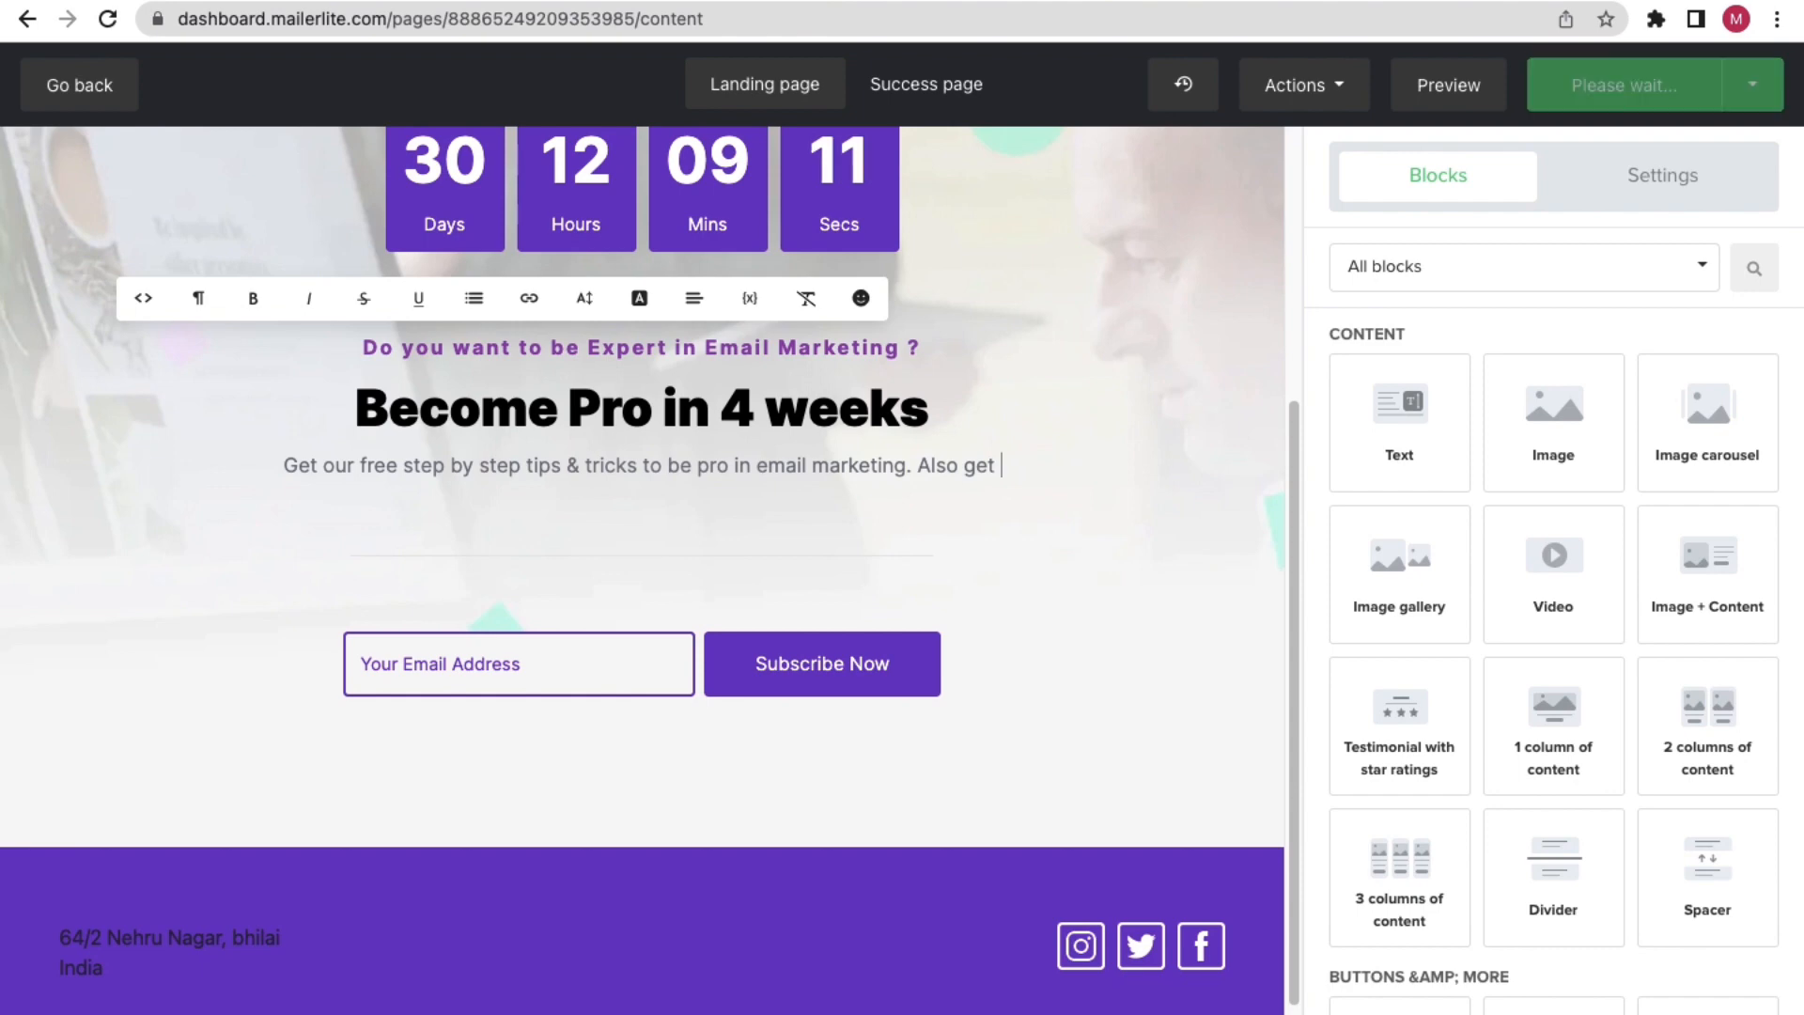
text( worth $300)
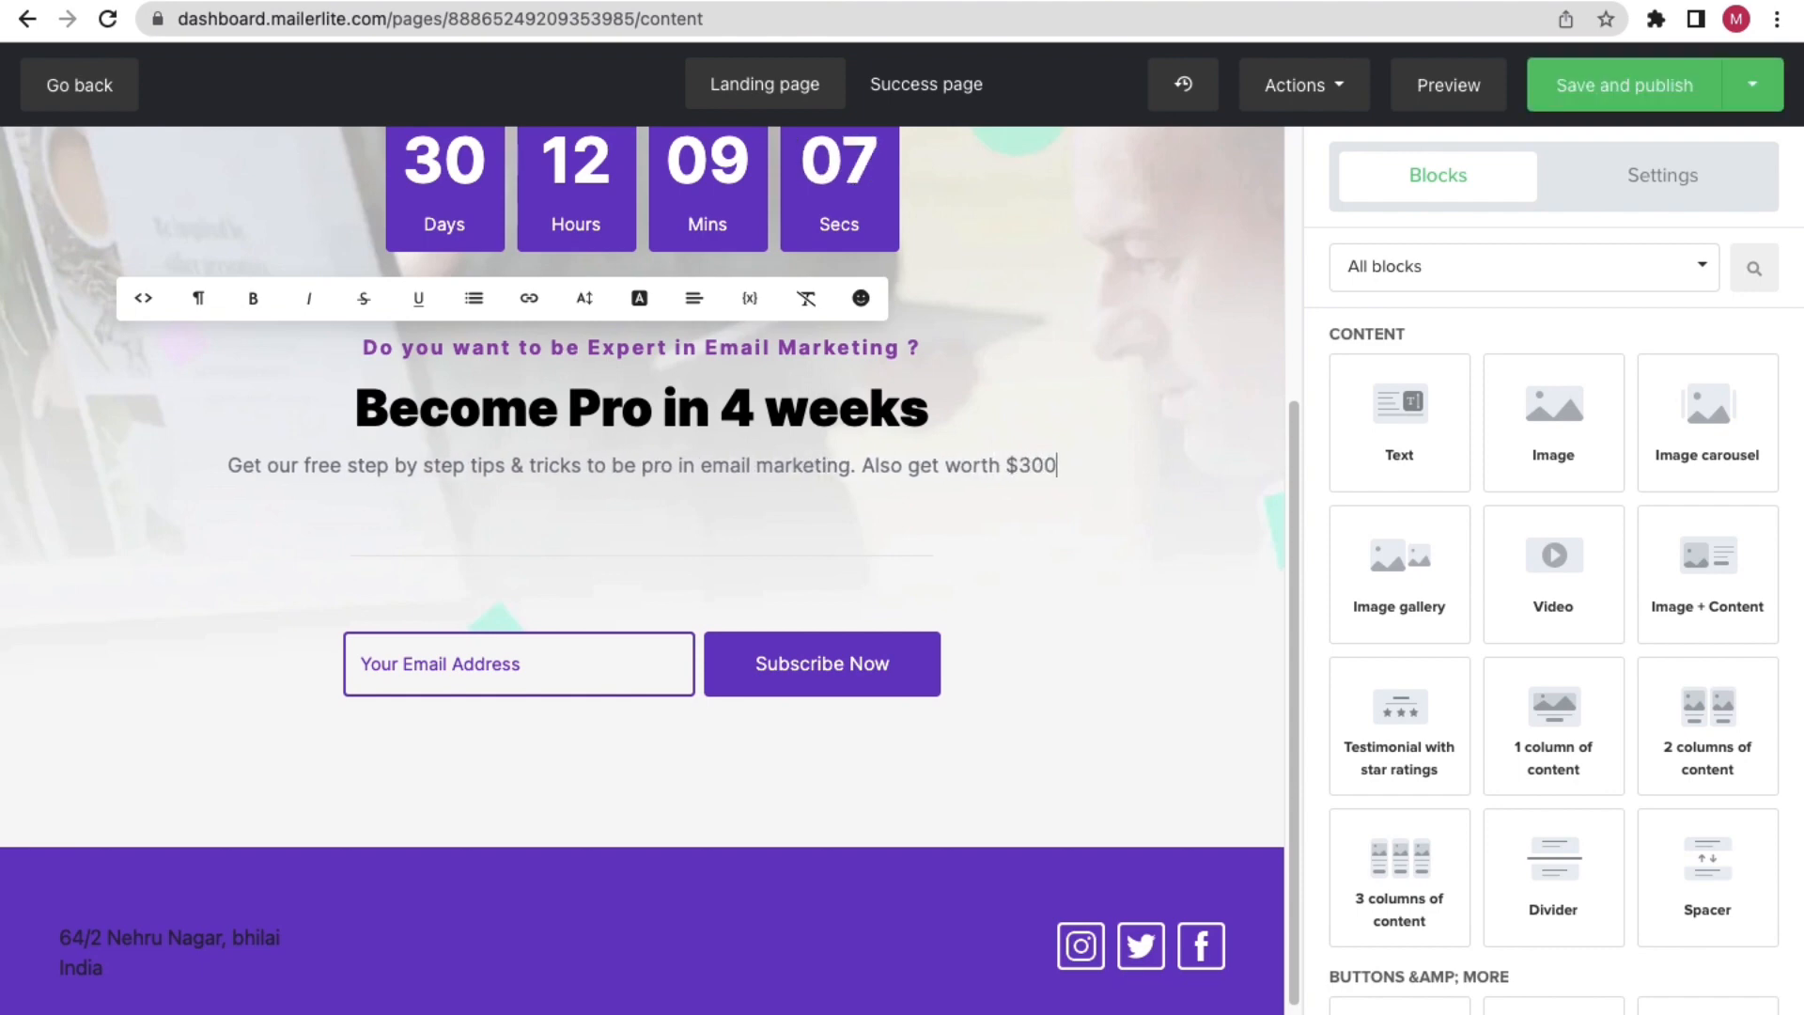
text( PDF )
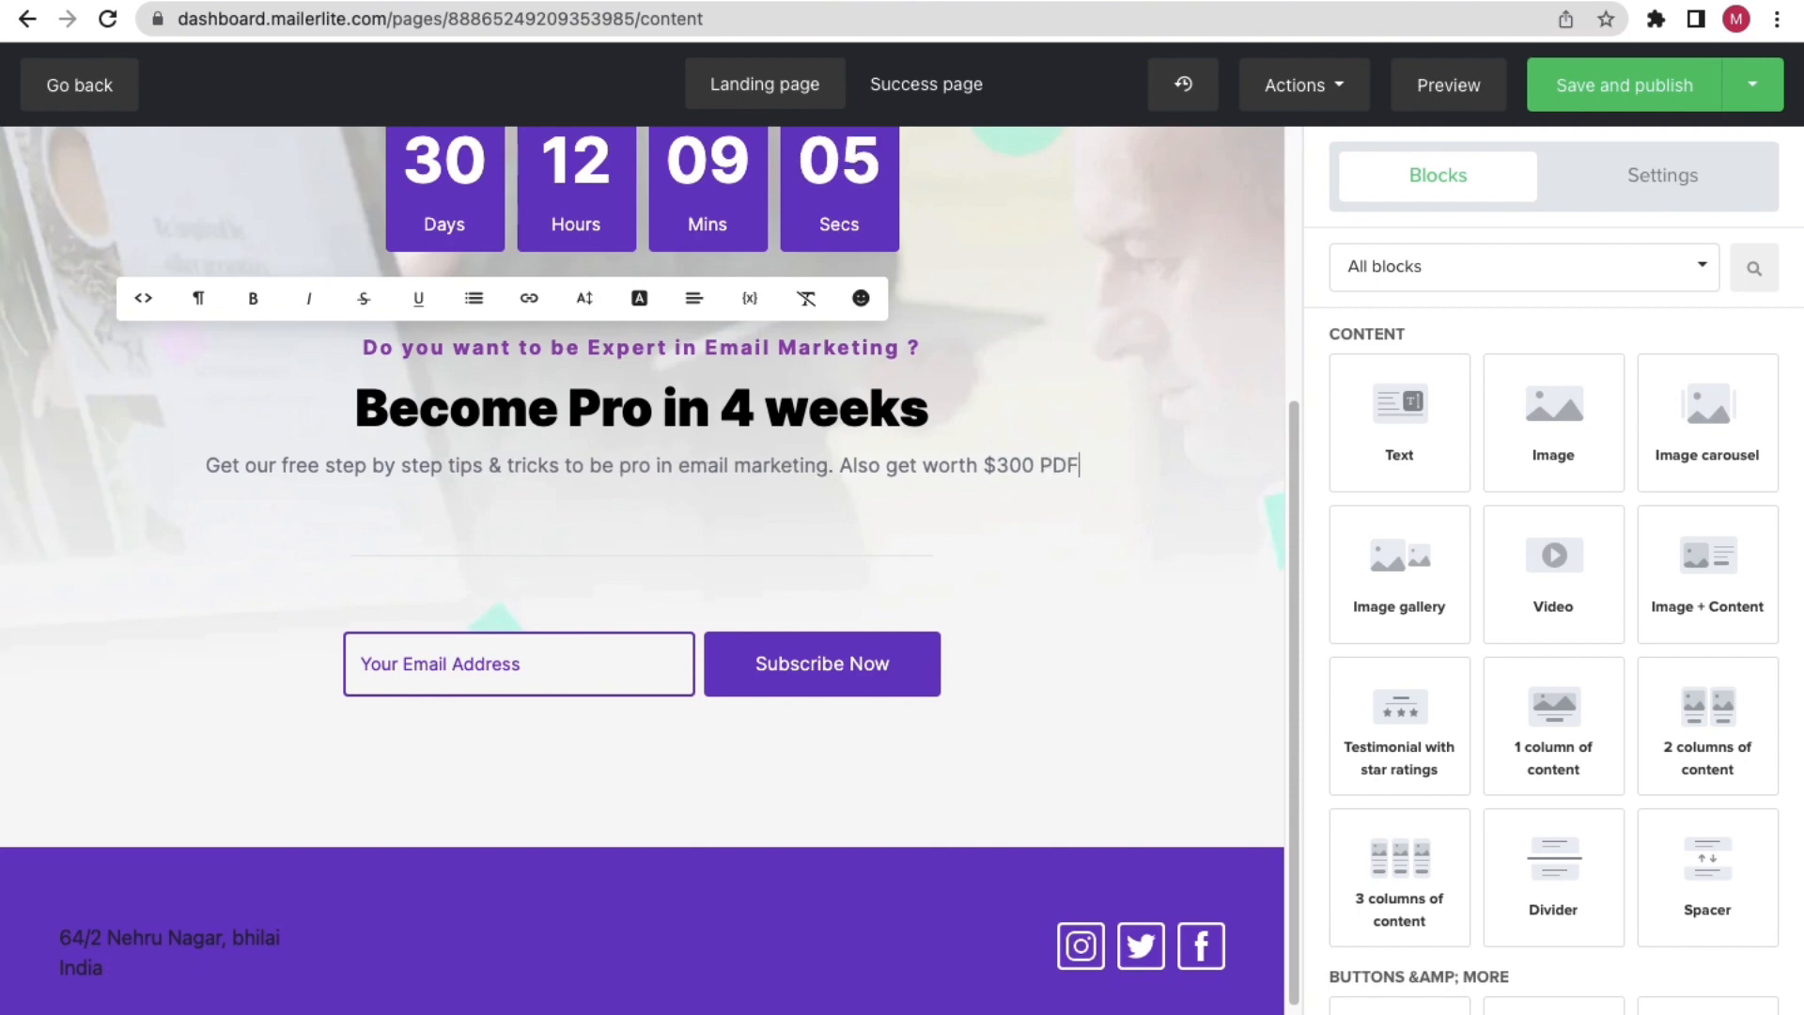
text(guide for)
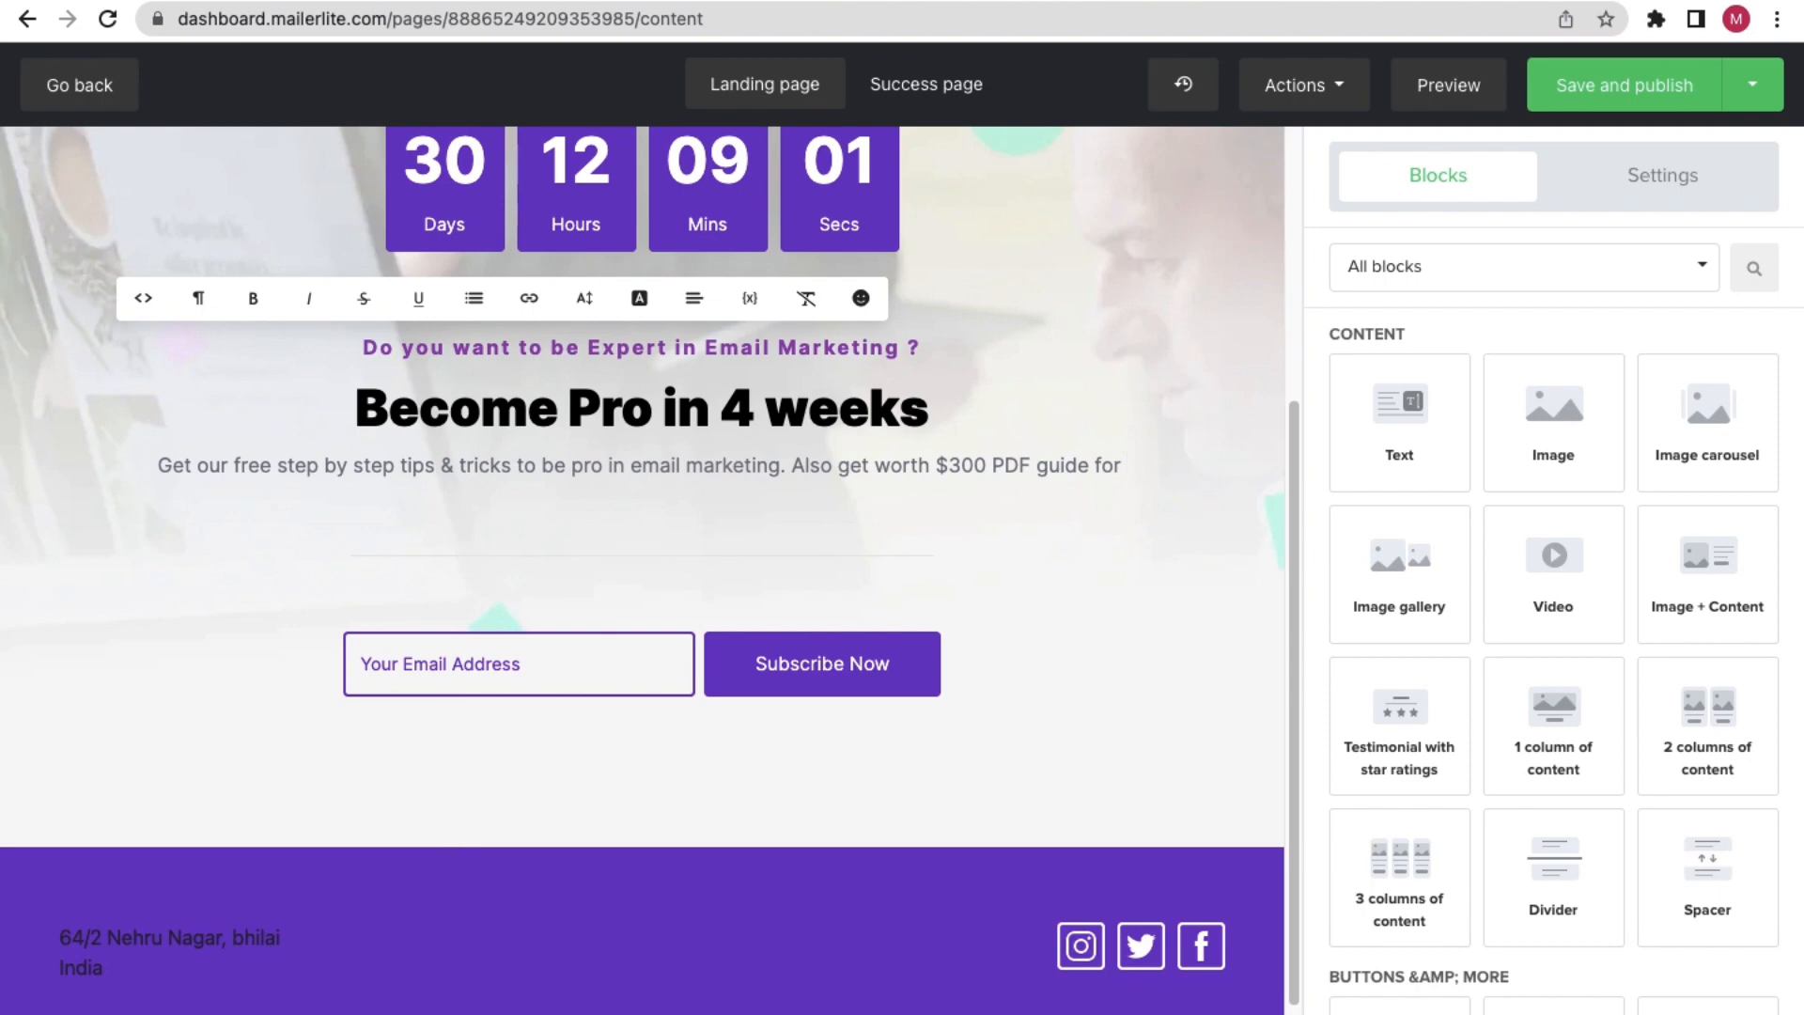
text( free)
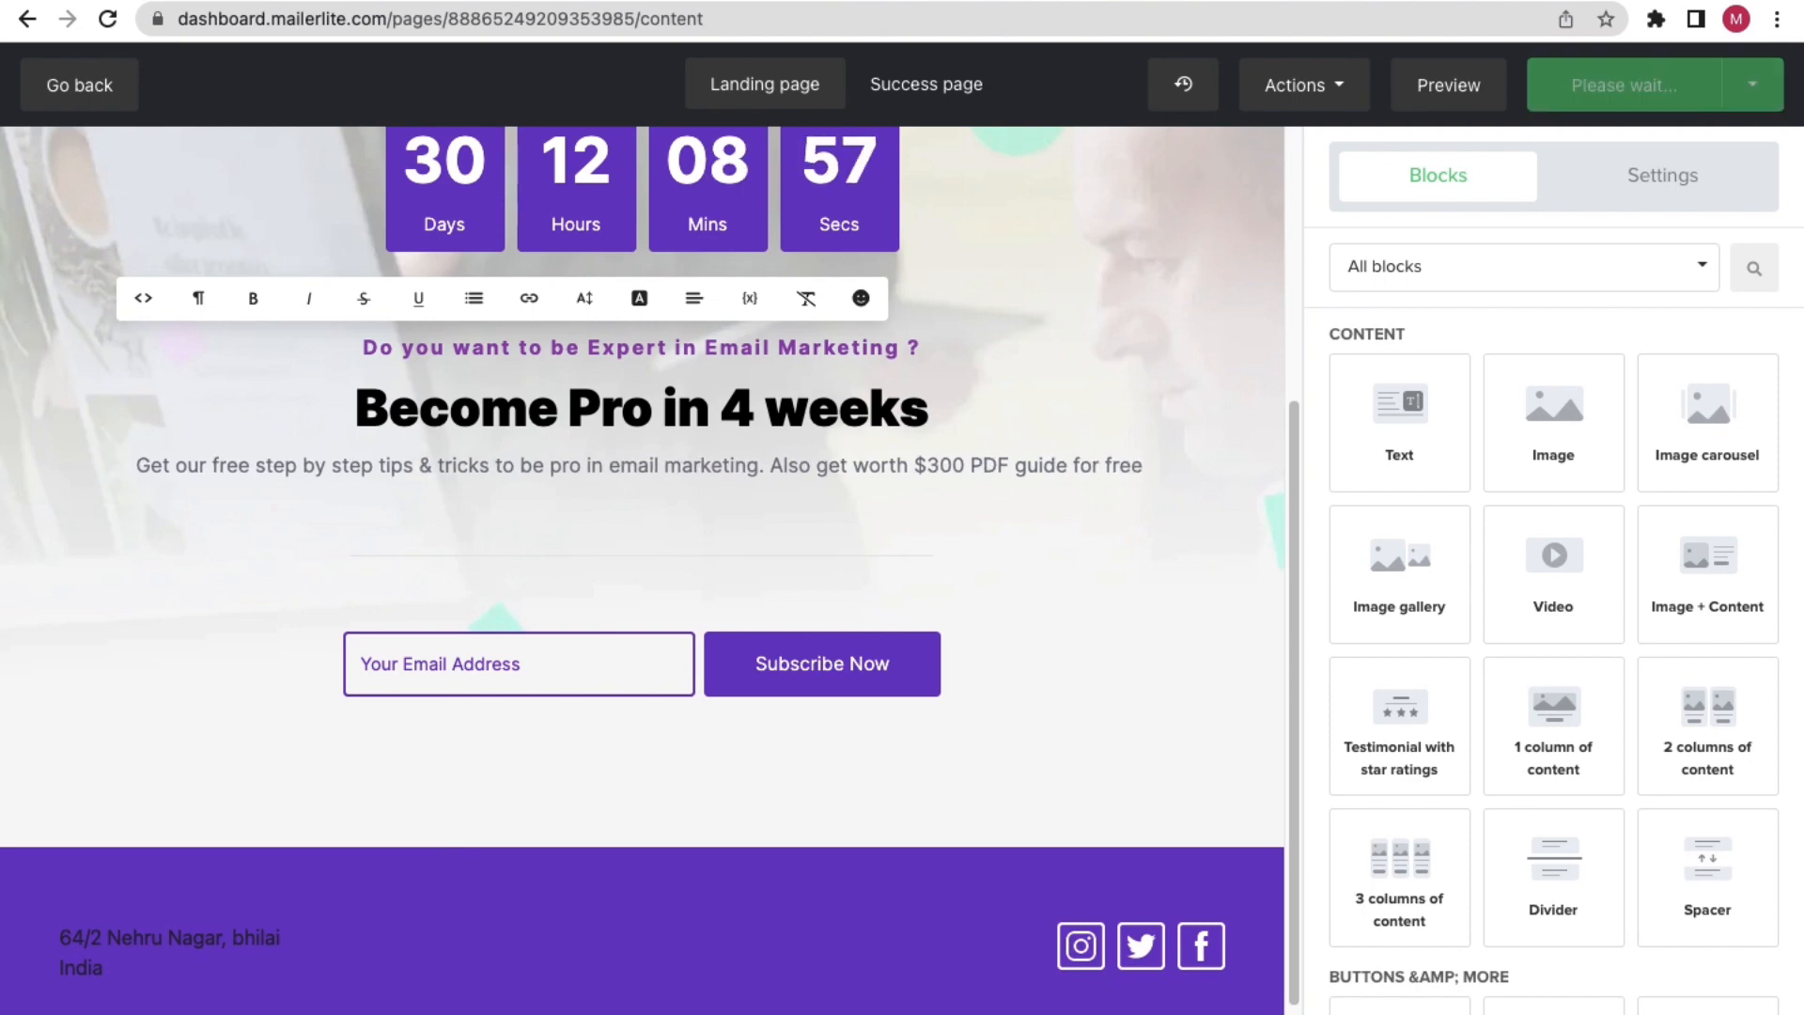
Step: Finish the subtitle with 'by joining to our email newsletter.', fixing the typos
key(BackSpace)
text(,)
key(BackSpace)
text(by joiining)
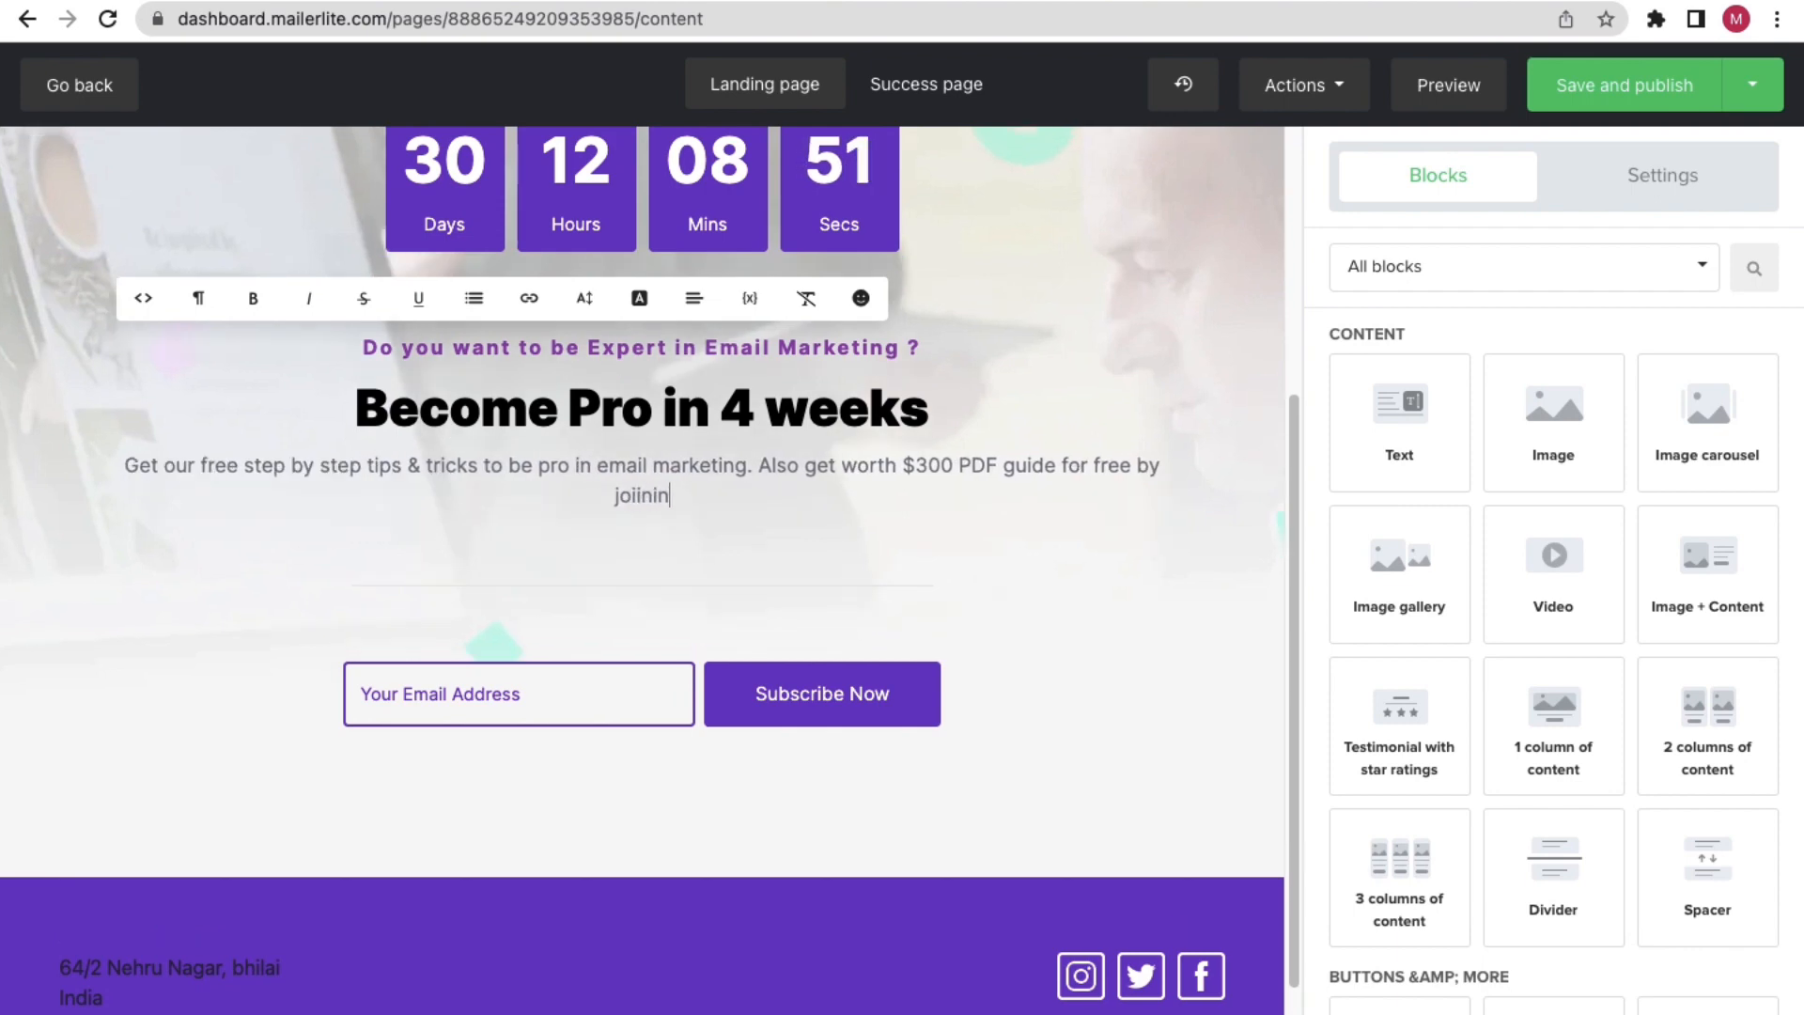
key(BackSpace)
key(BackSpace)
key(BackSpace)
key(BackSpace)
key(BackSpace)
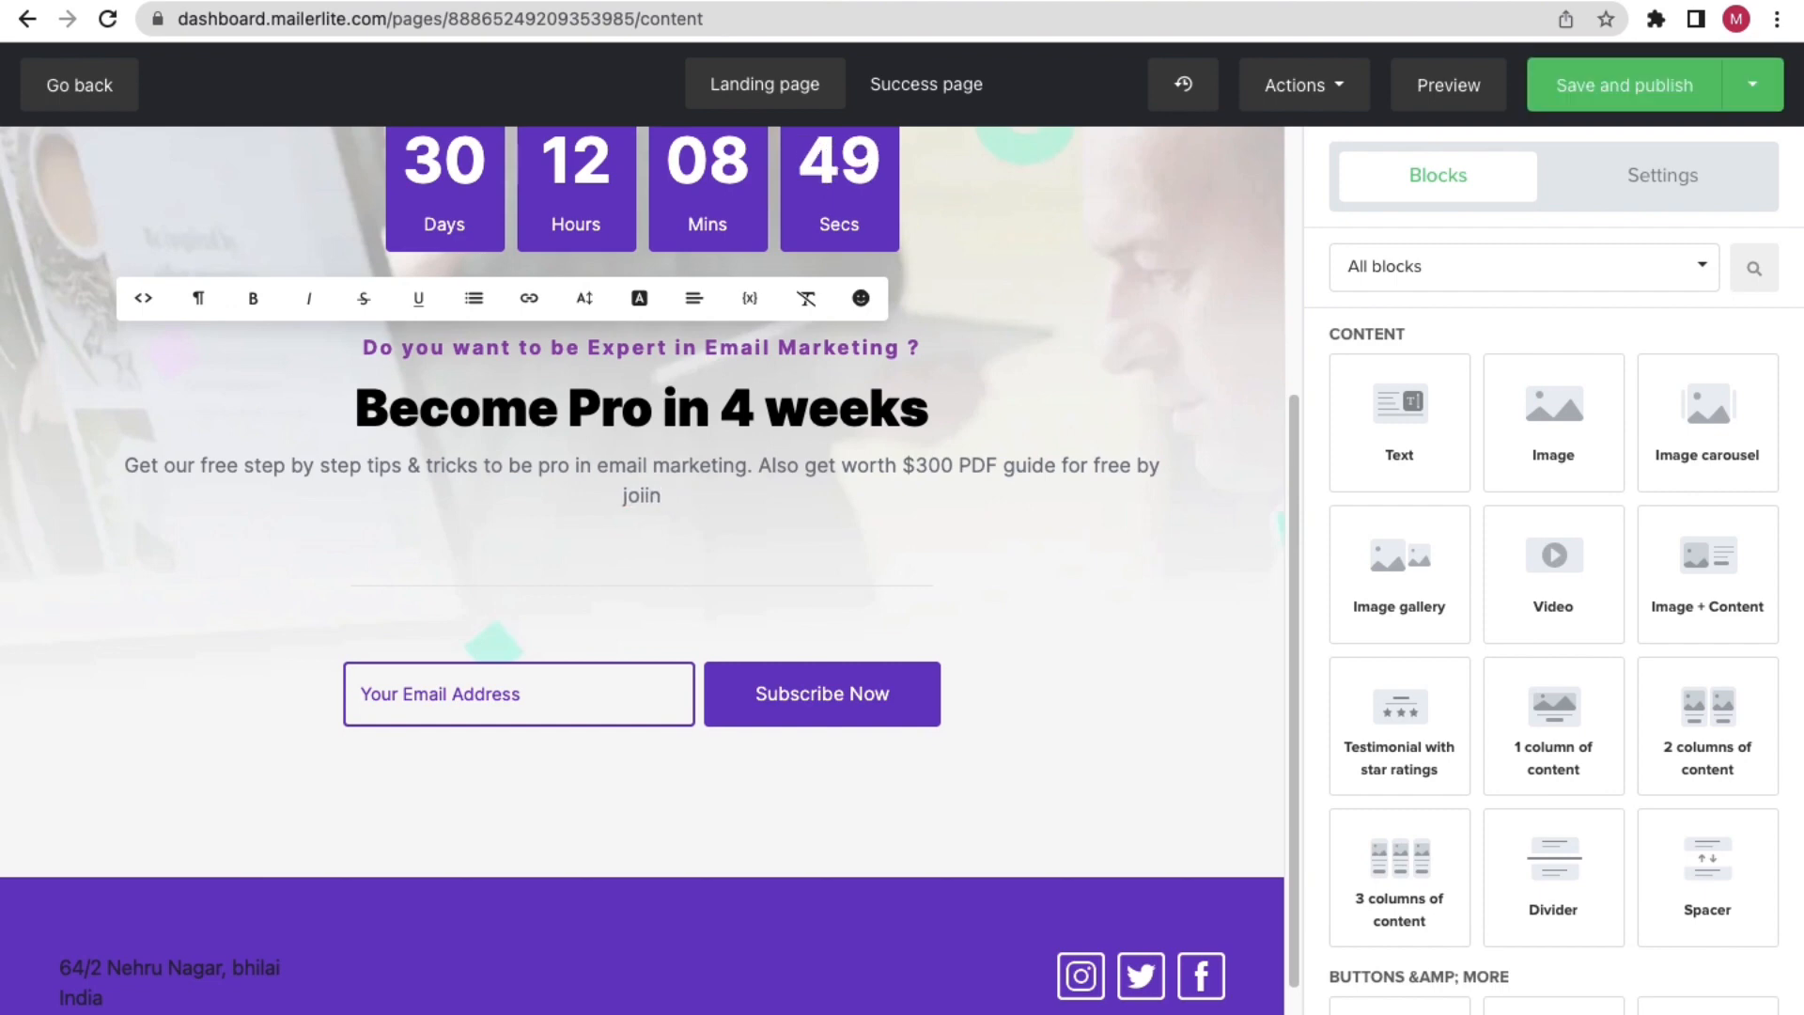
text(ning)
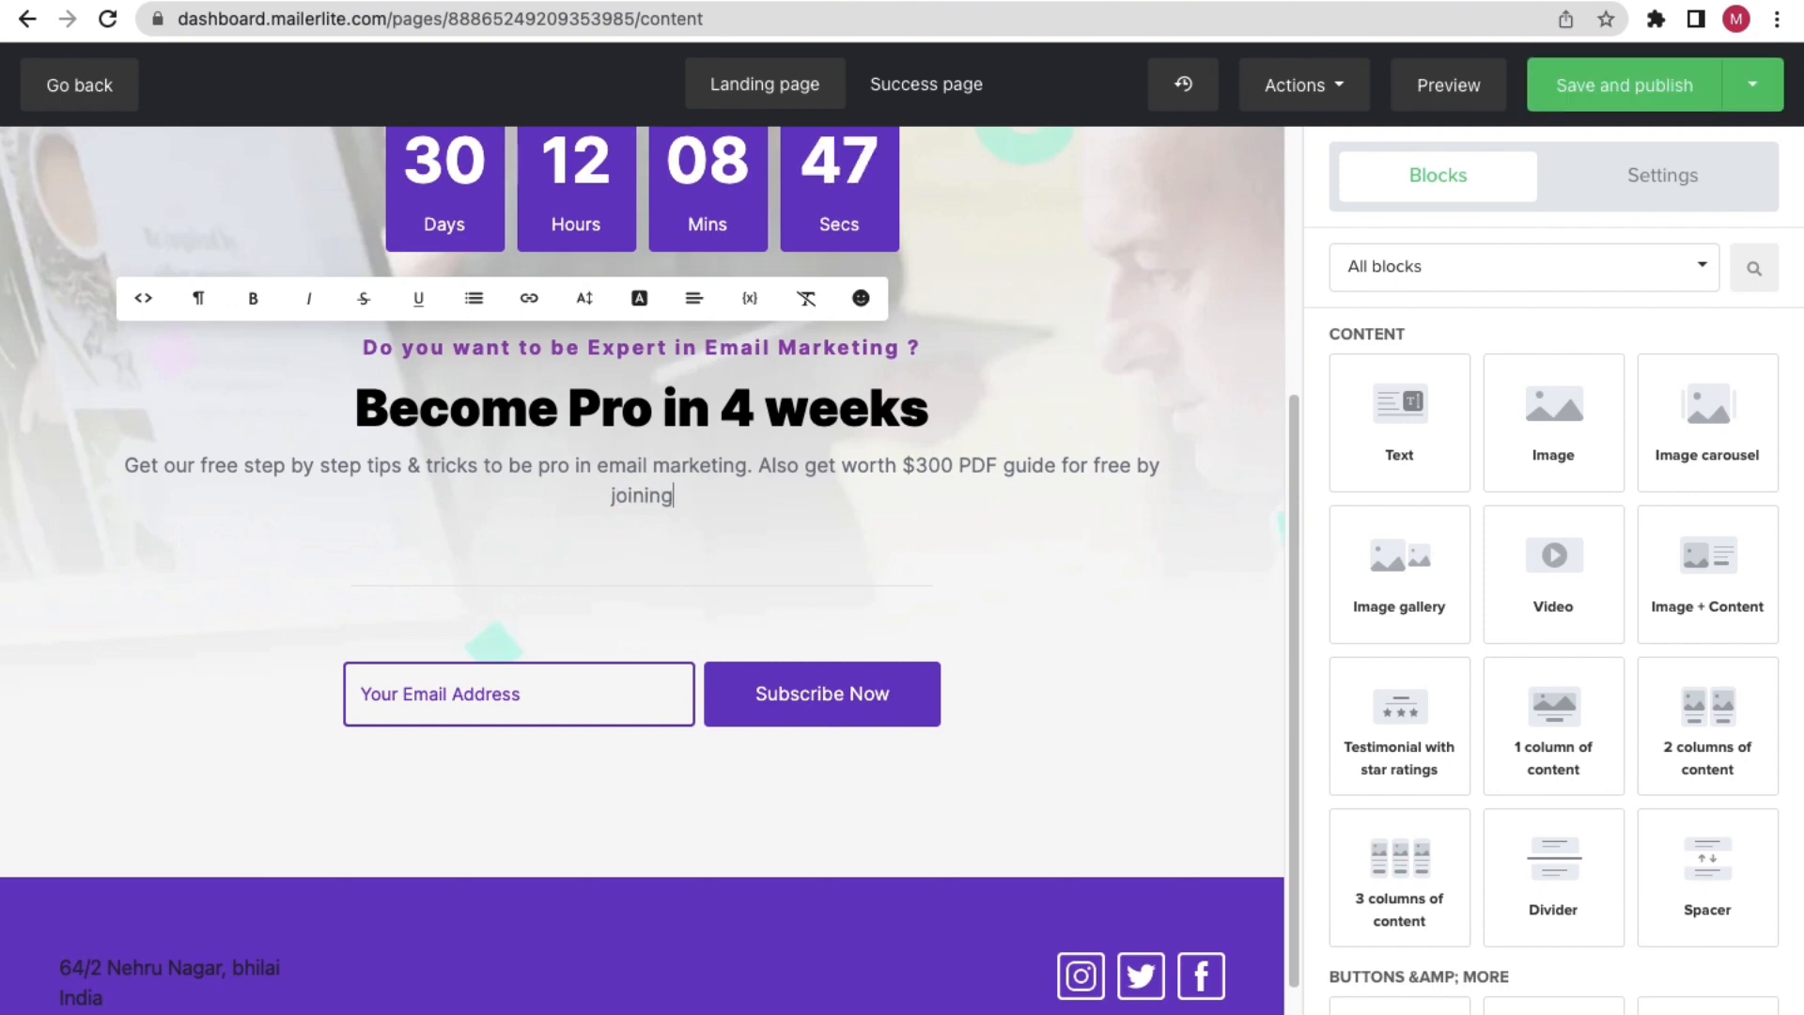
text( to our email )
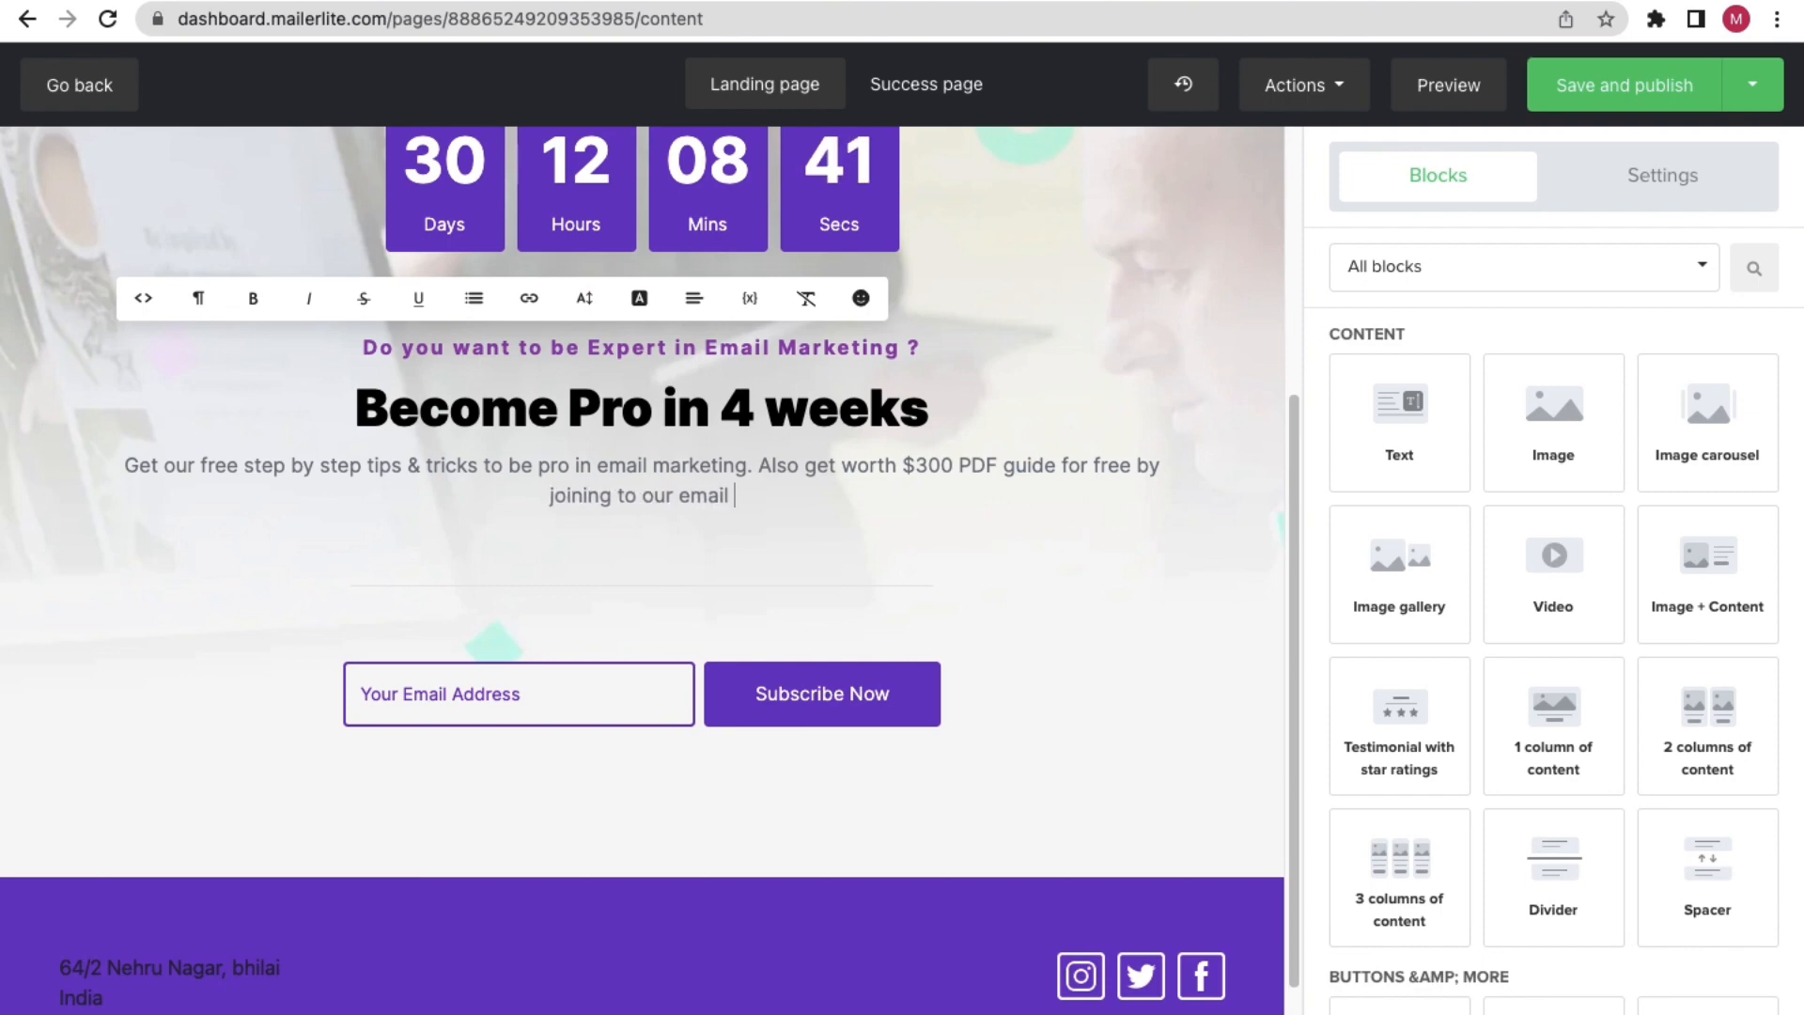
text(newsletter.)
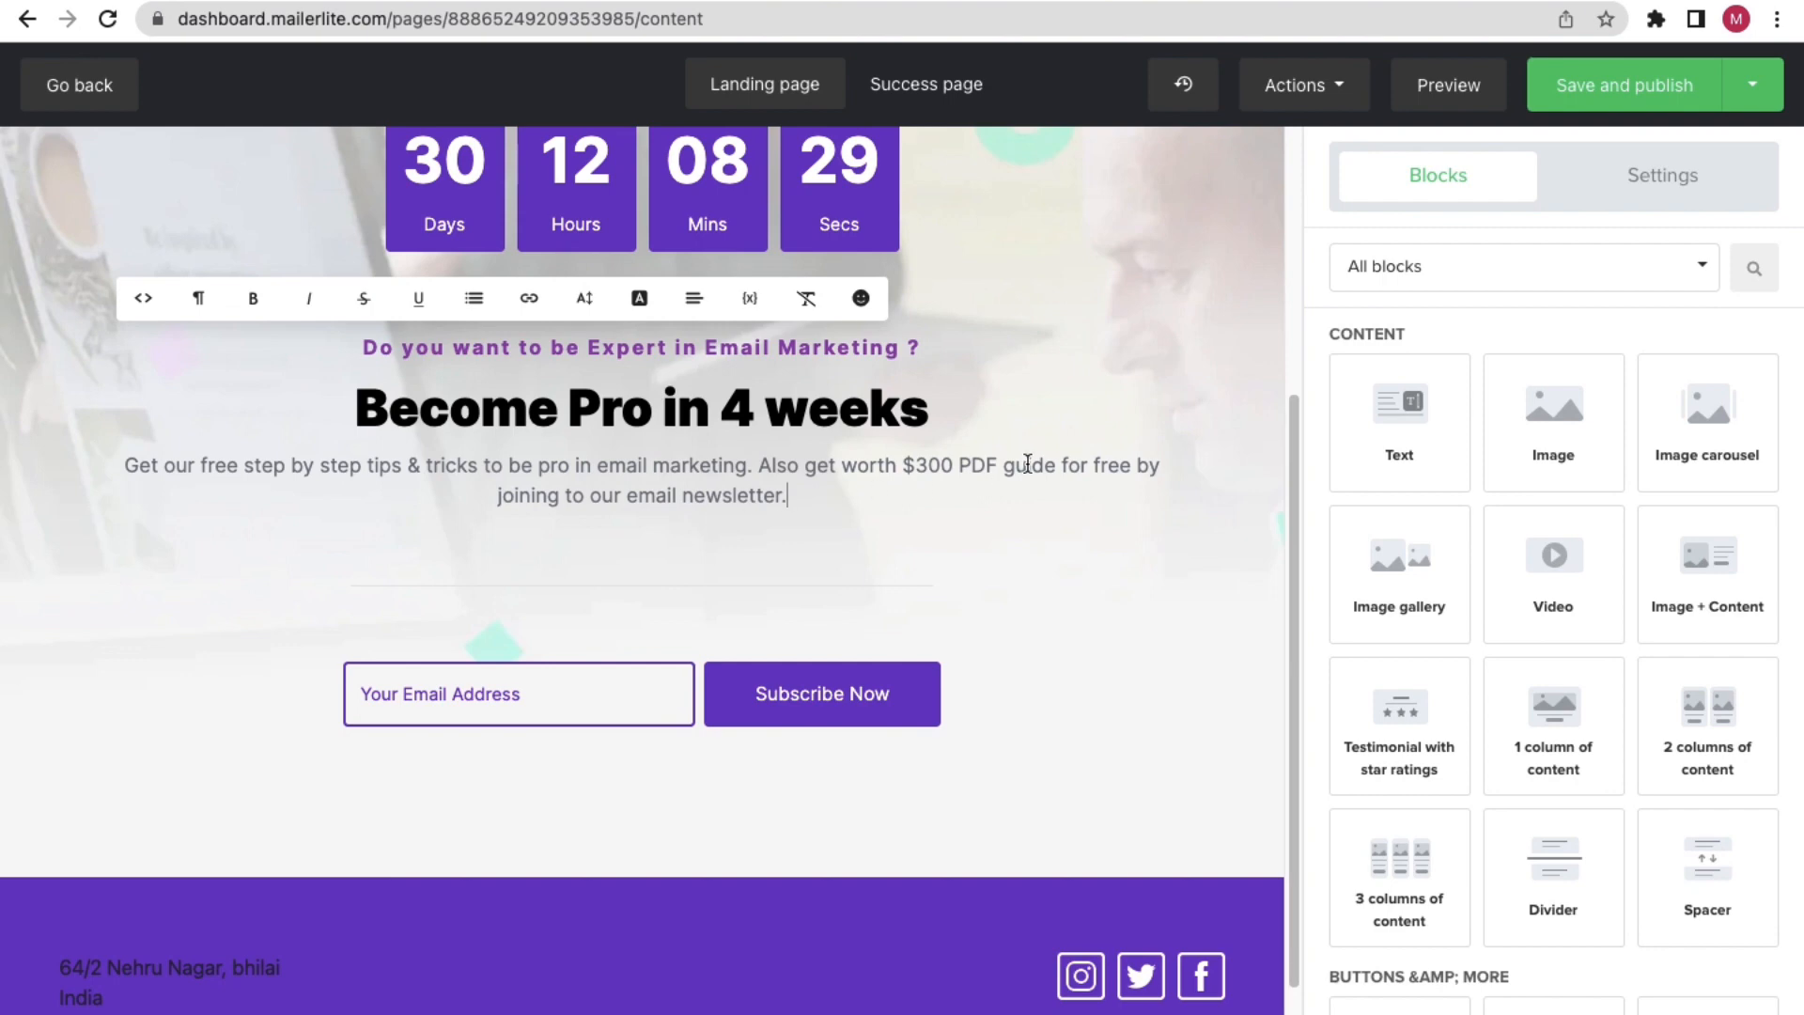
drag(952, 465, 1003, 461)
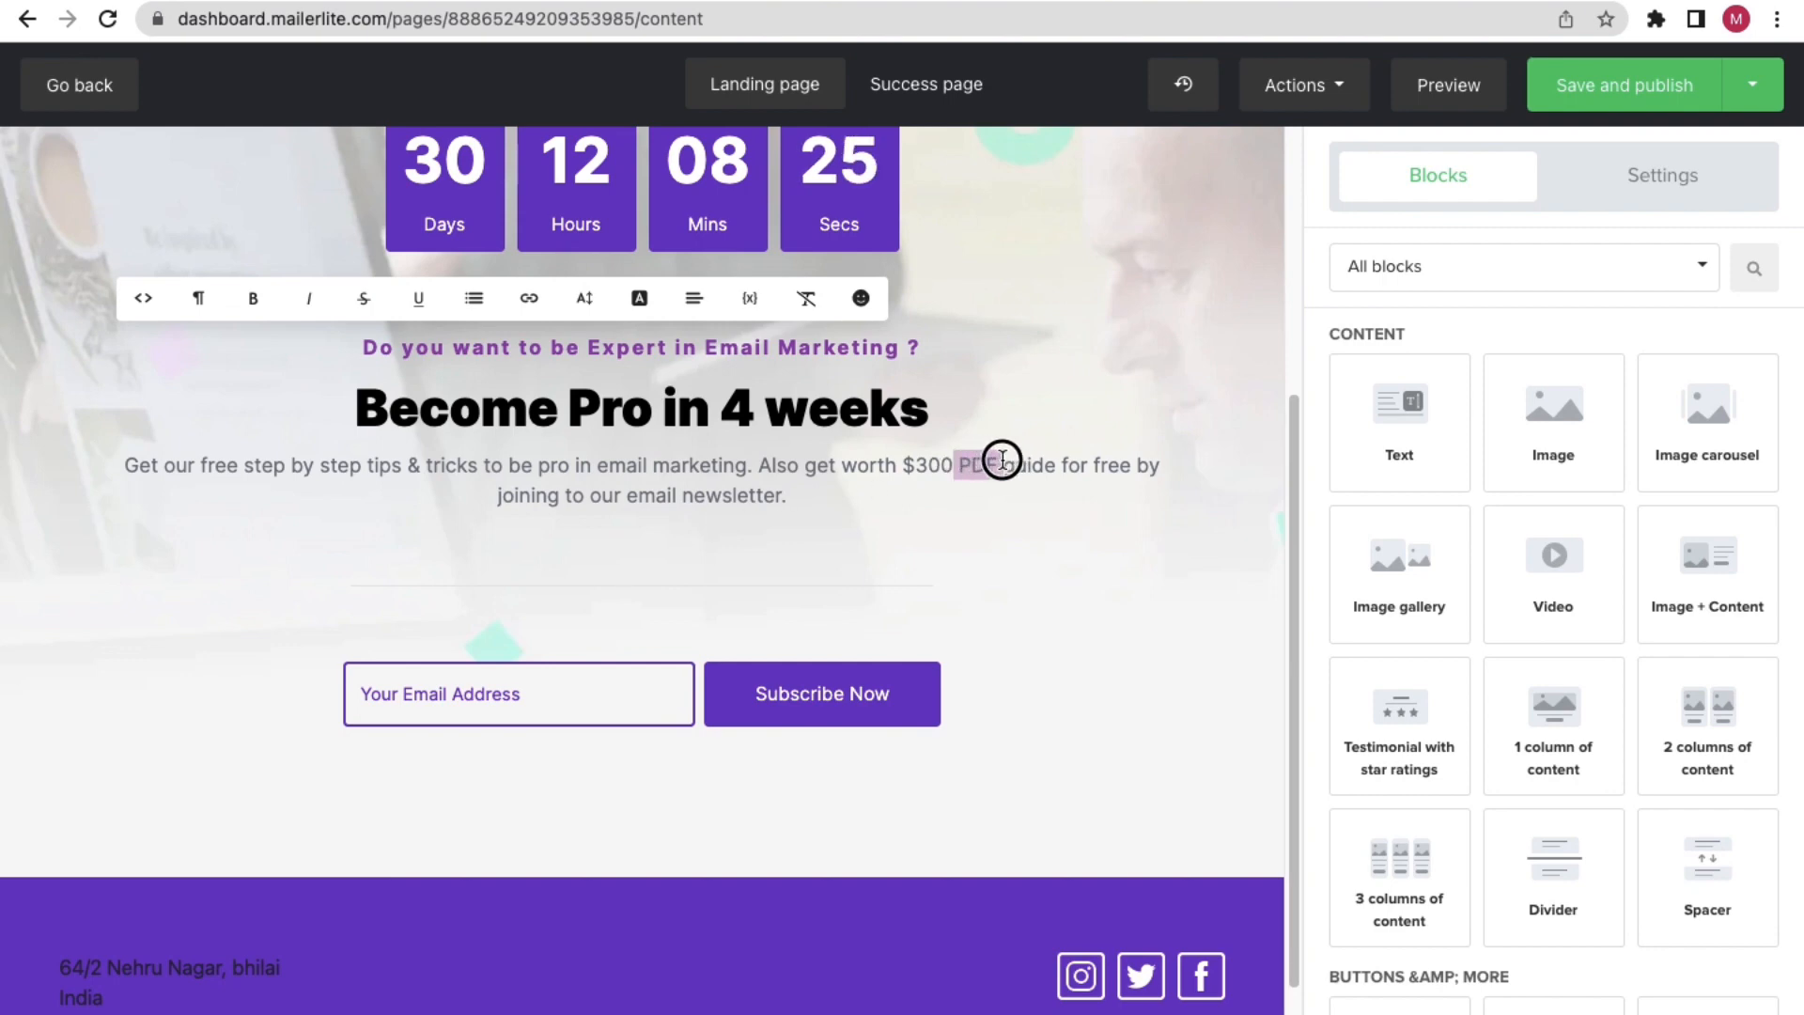
click(887, 491)
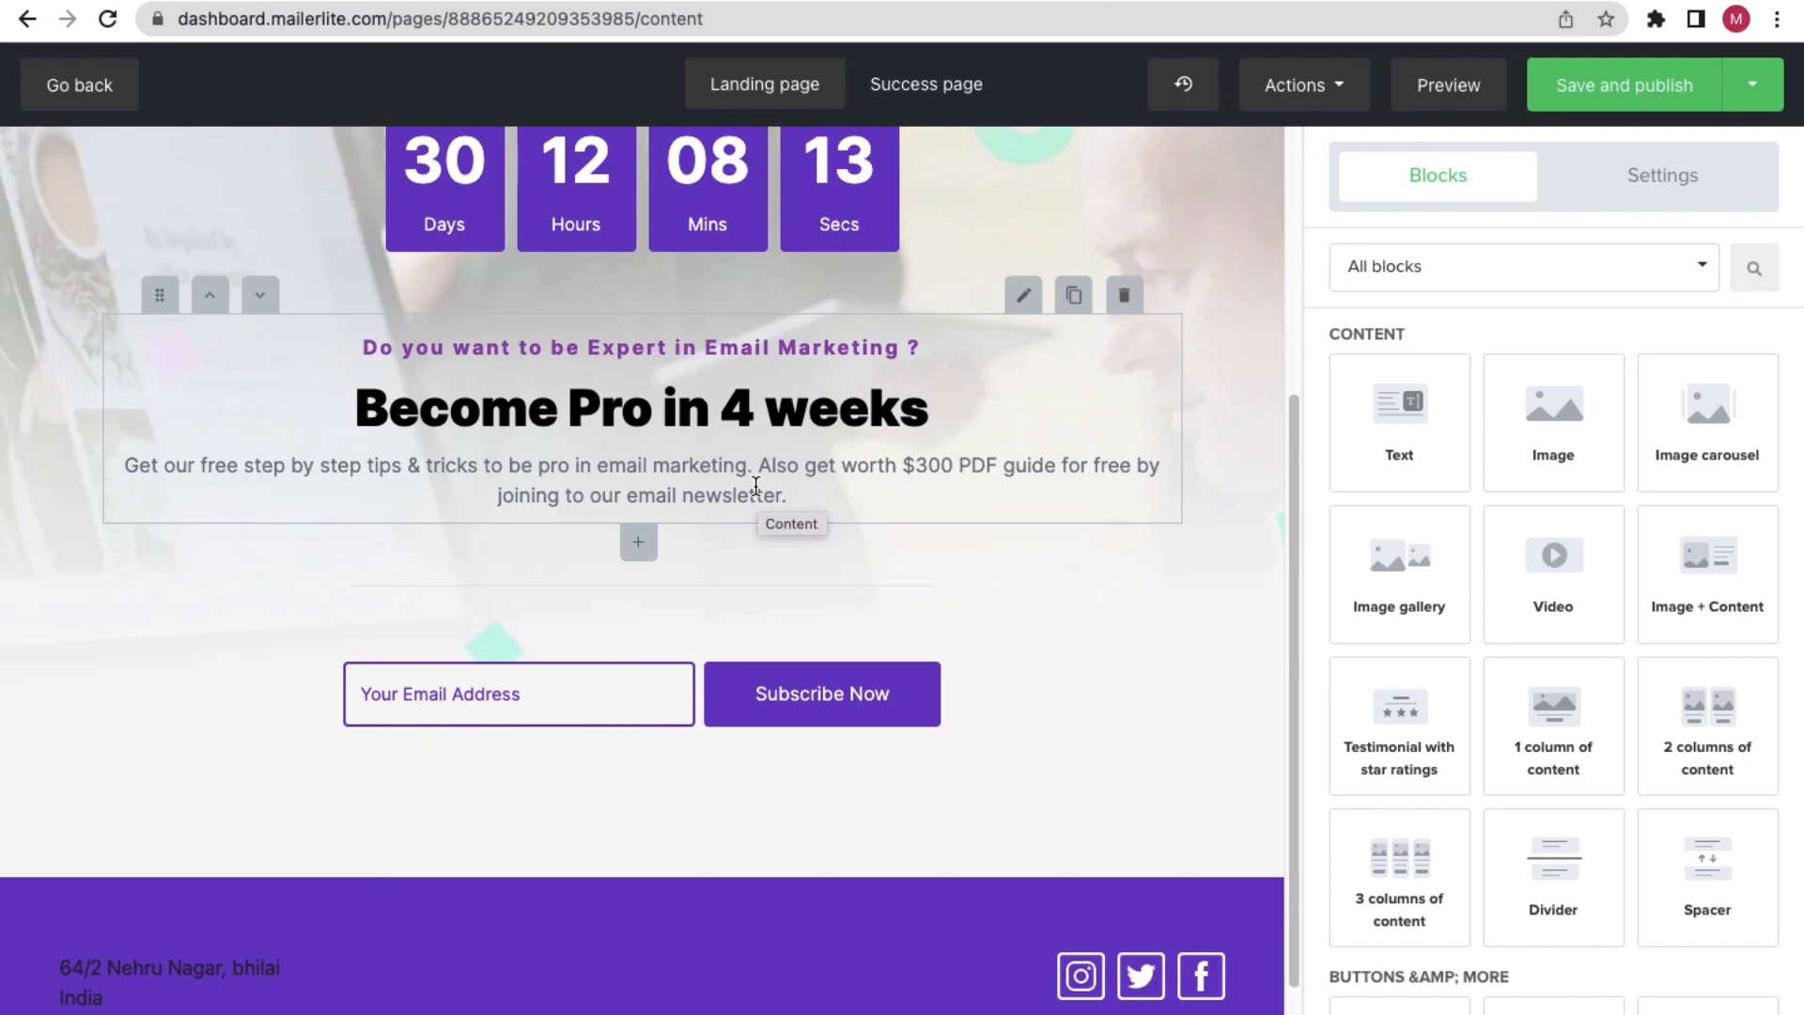
Step: Select the footer to show its settings, then open the Desktop preview of the page
scroll(833, 475, down, 2)
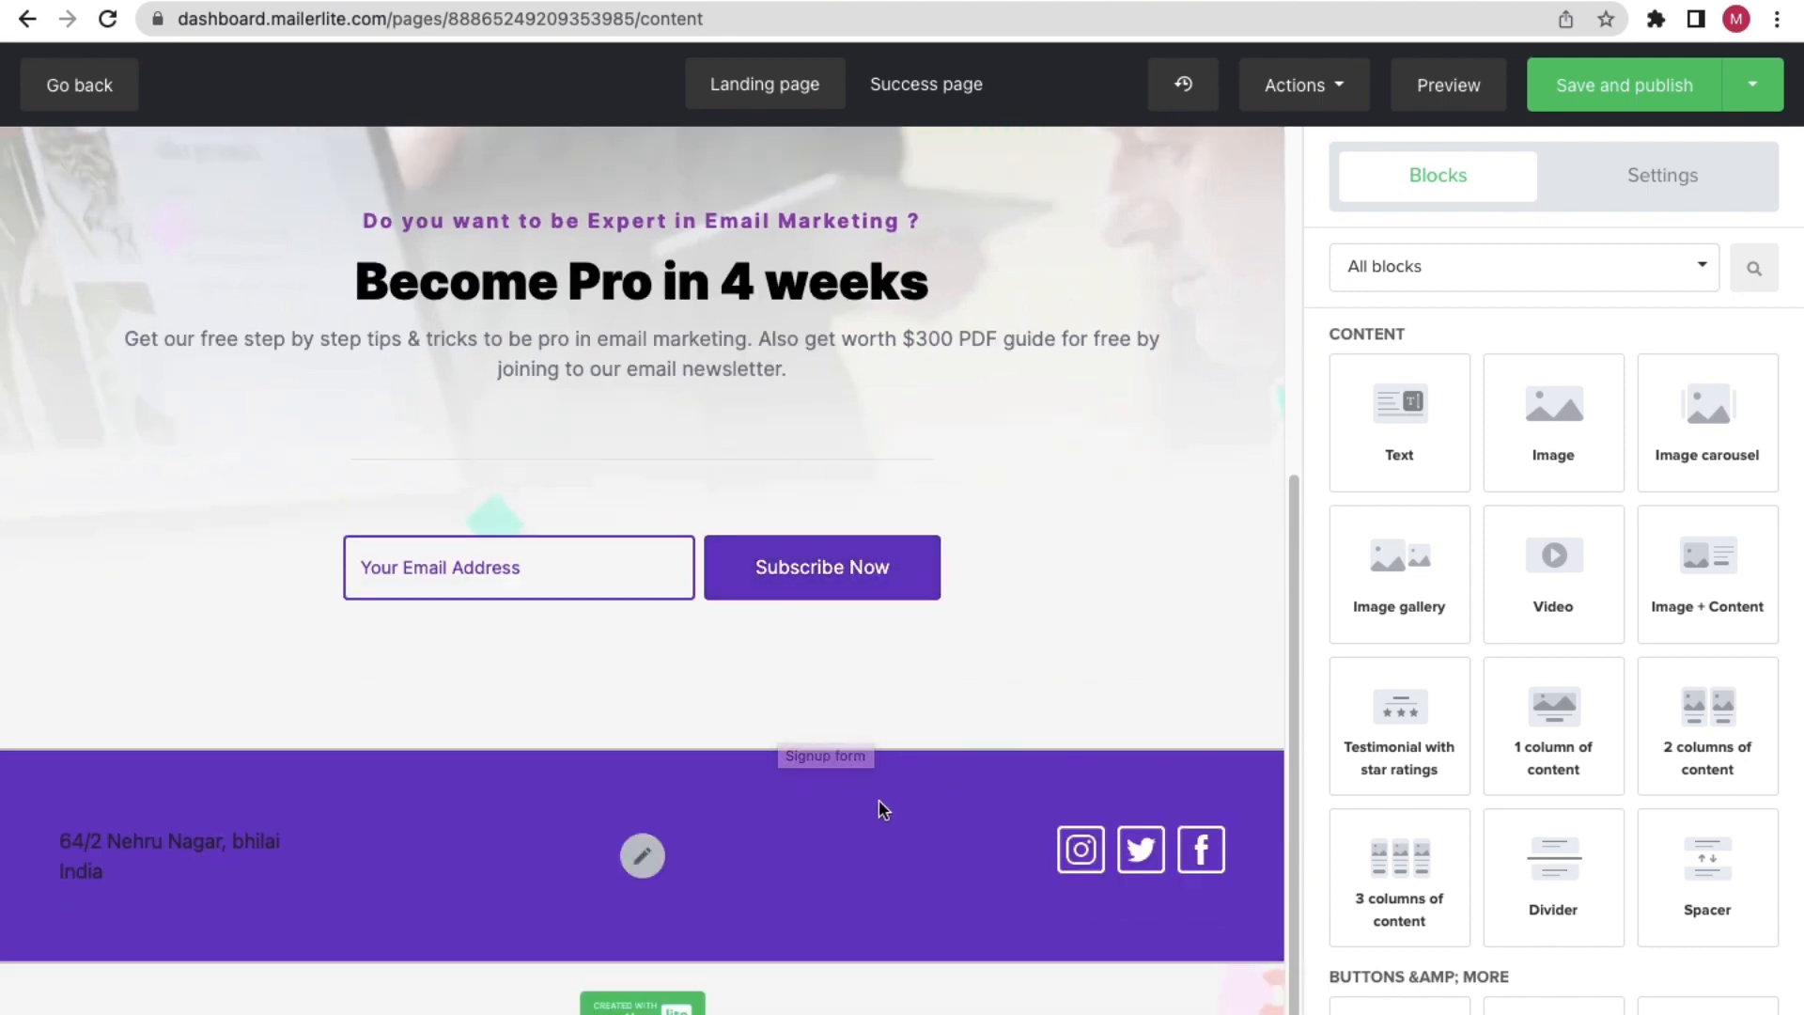
click(705, 799)
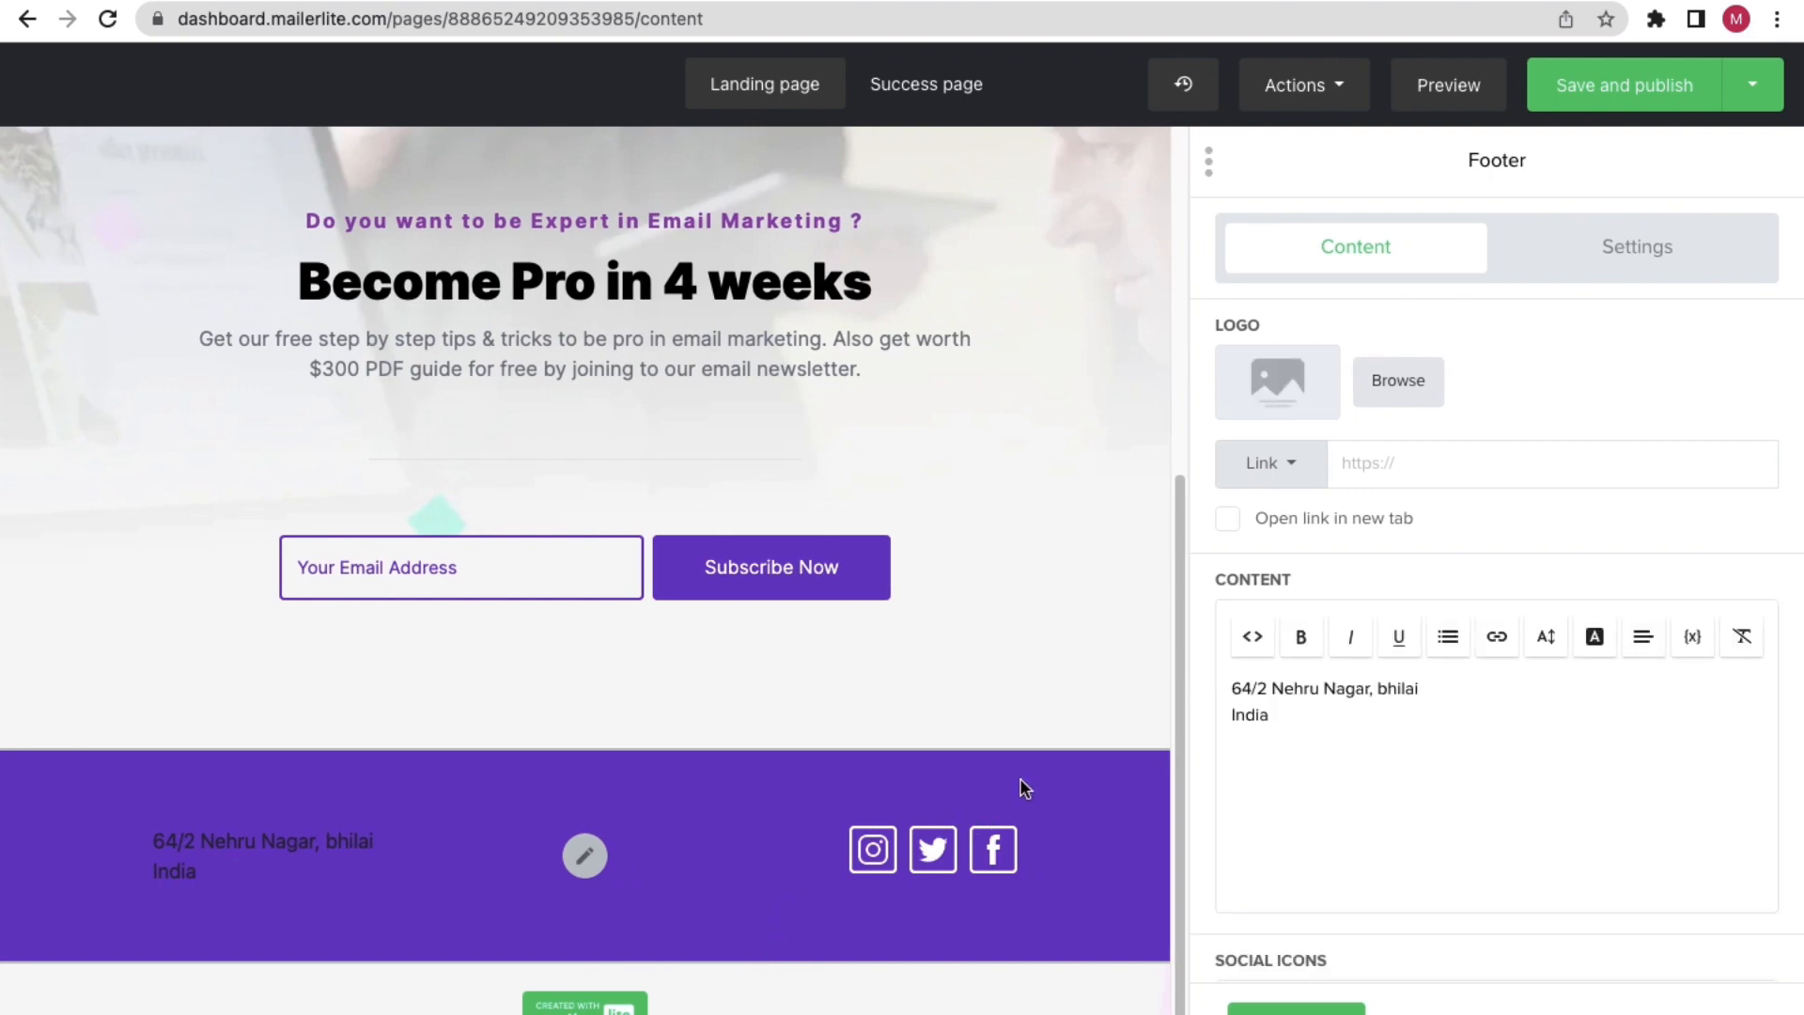
scroll(799, 672, up, 6)
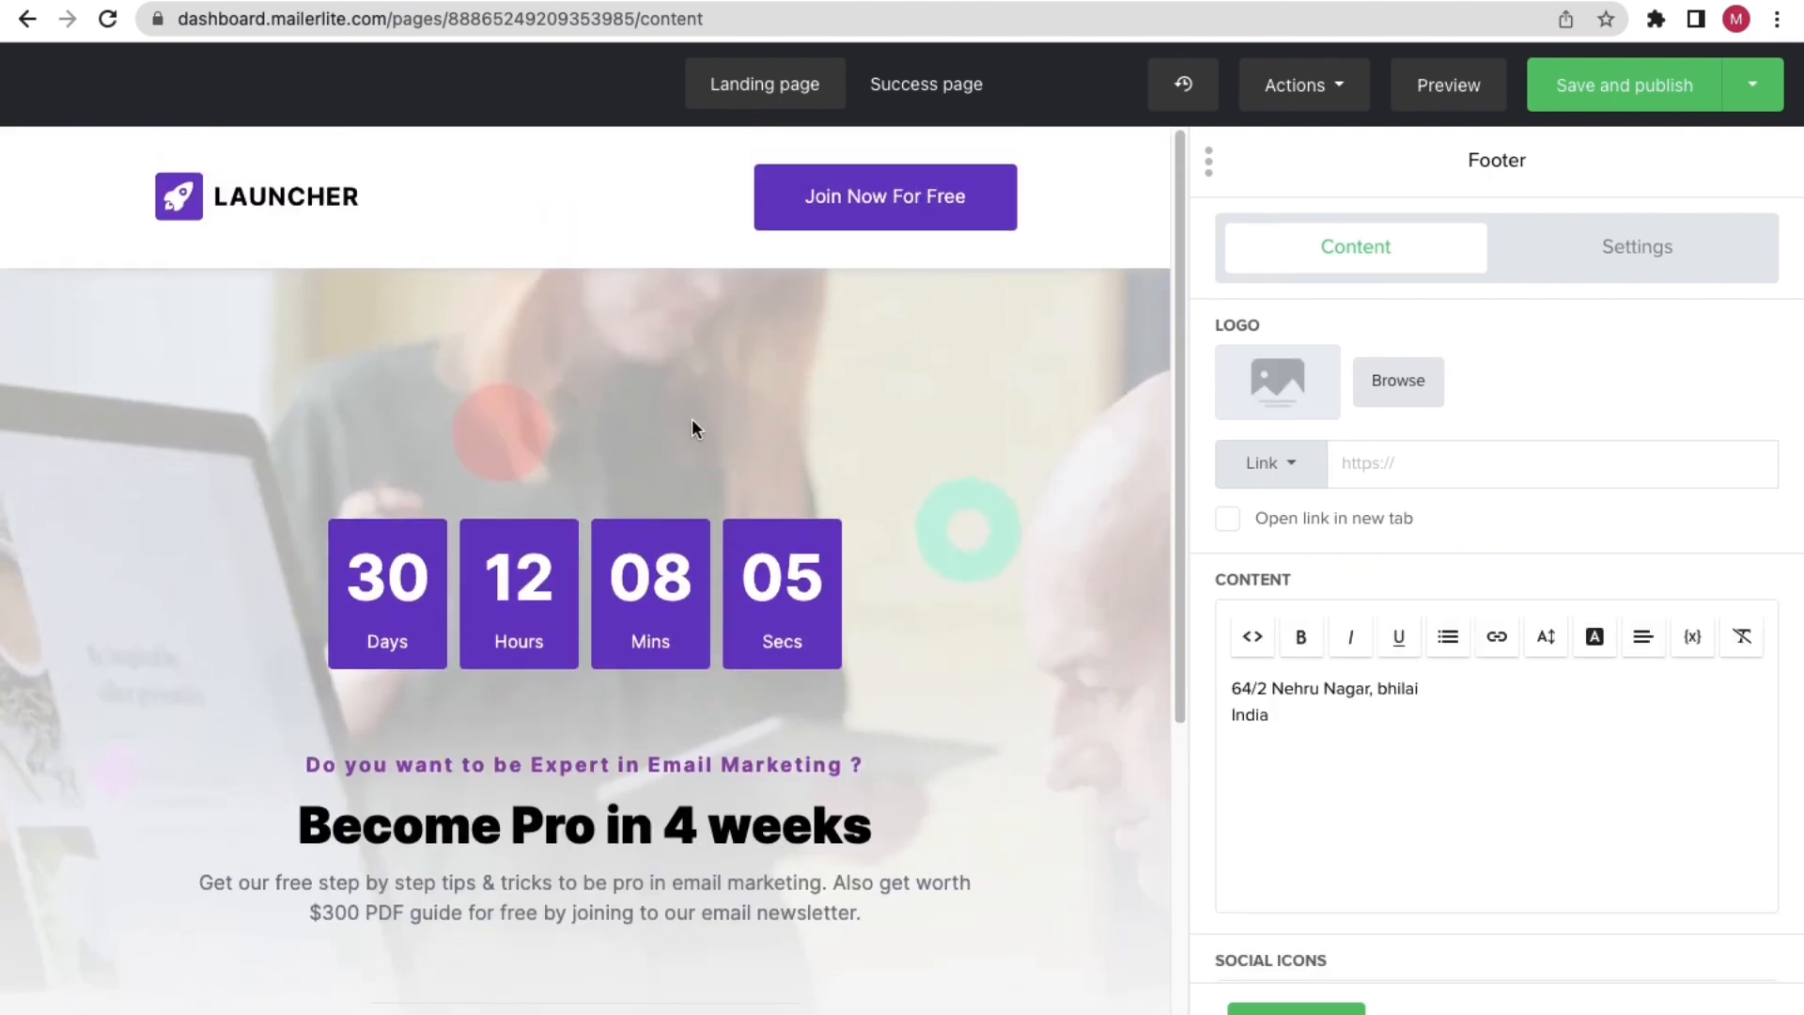
click(1470, 104)
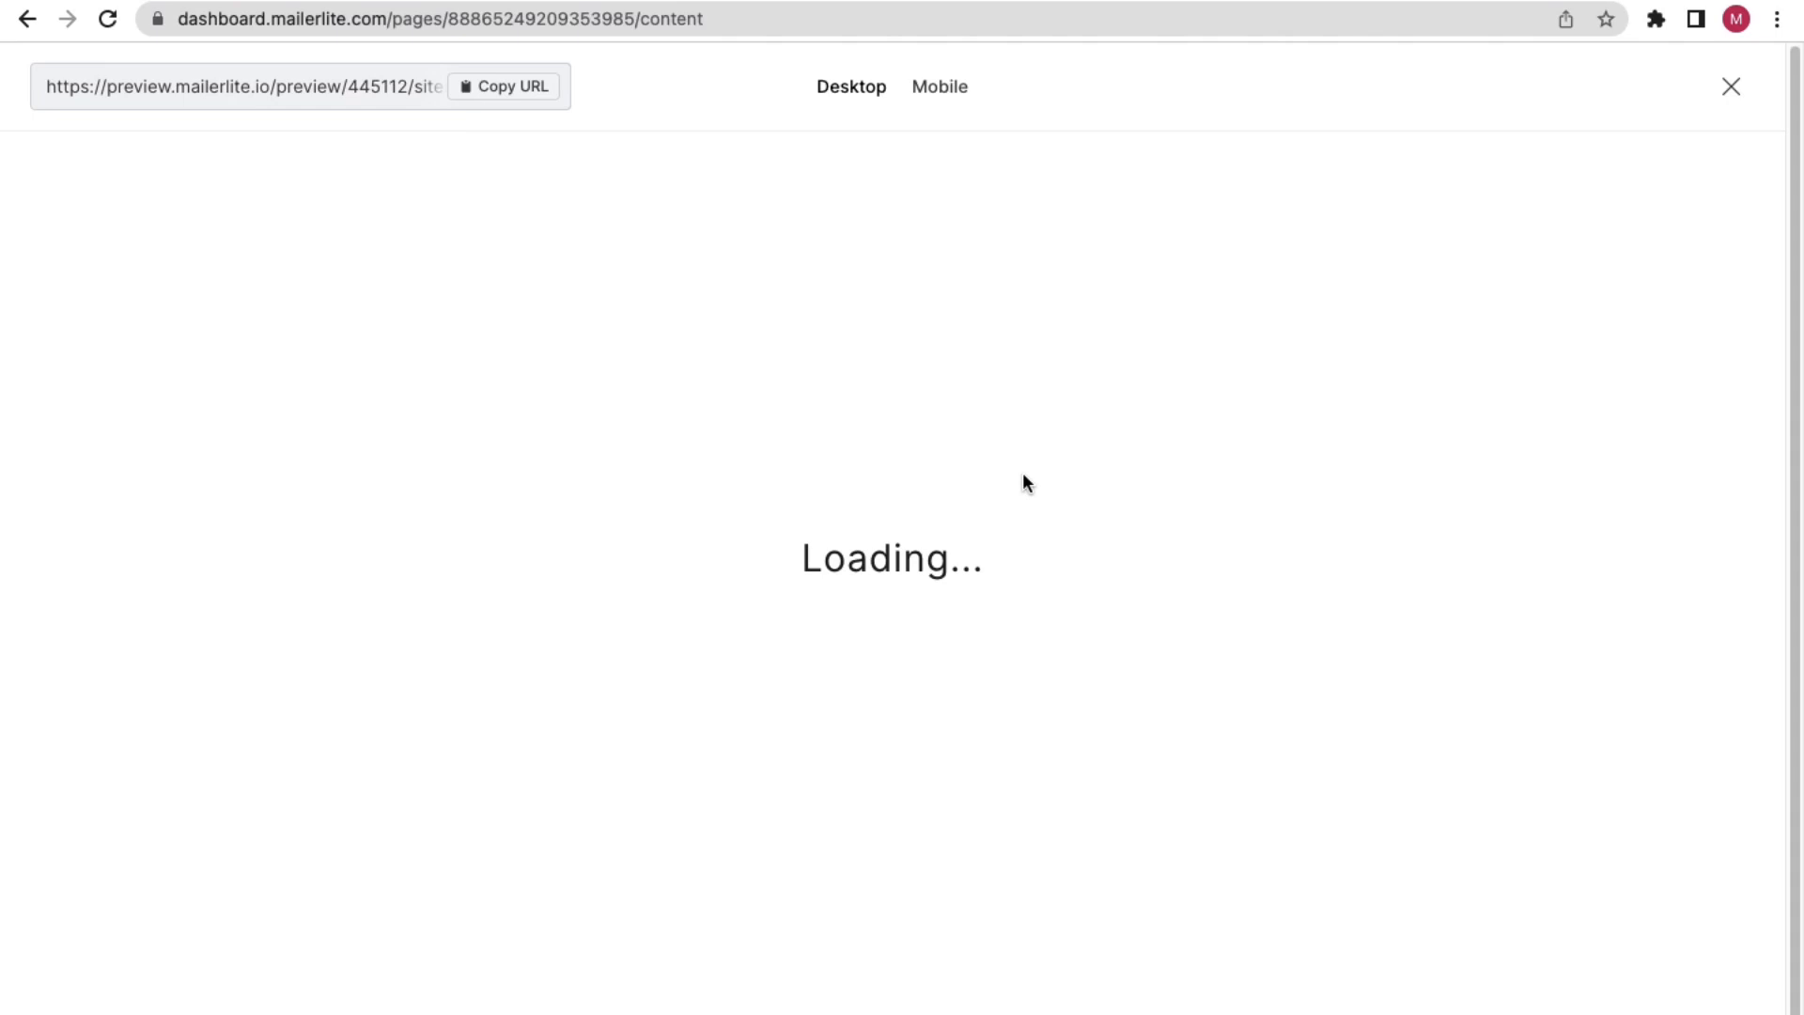
Step: Check the page in Desktop and Mobile preview layouts, then close the preview
scroll(1023, 471, down, 10)
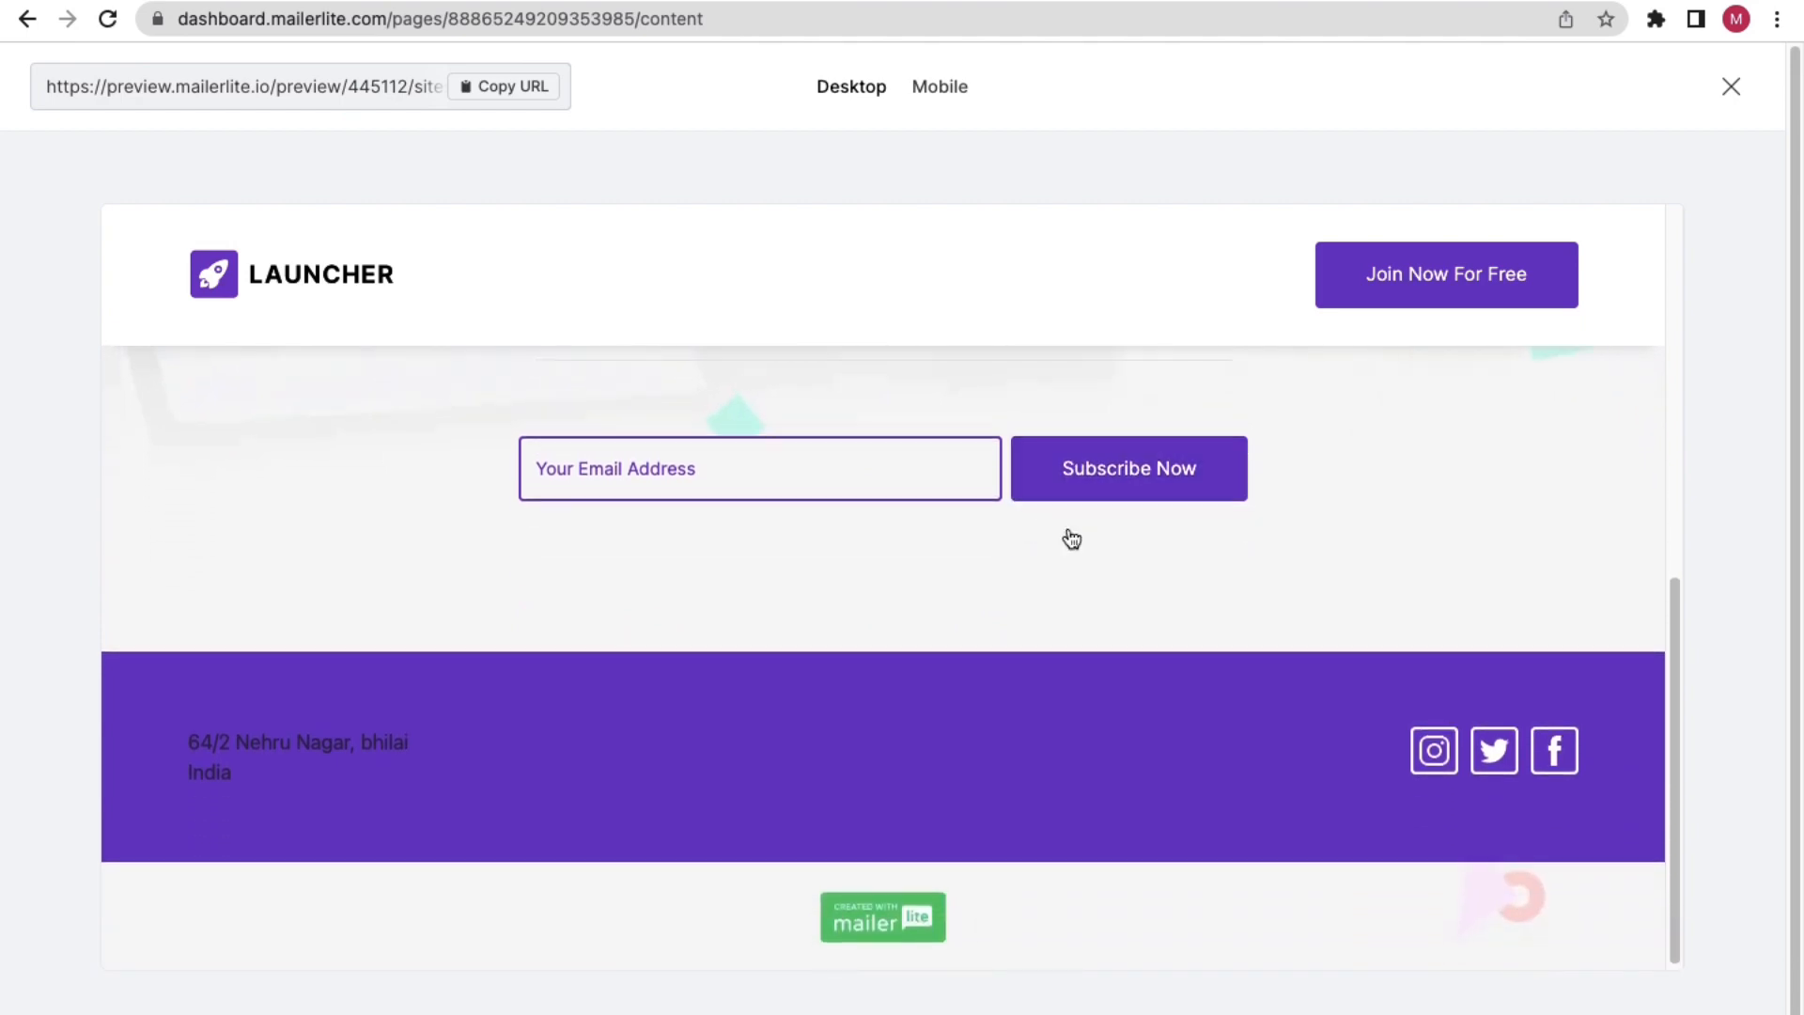
scroll(1071, 538, up, 10)
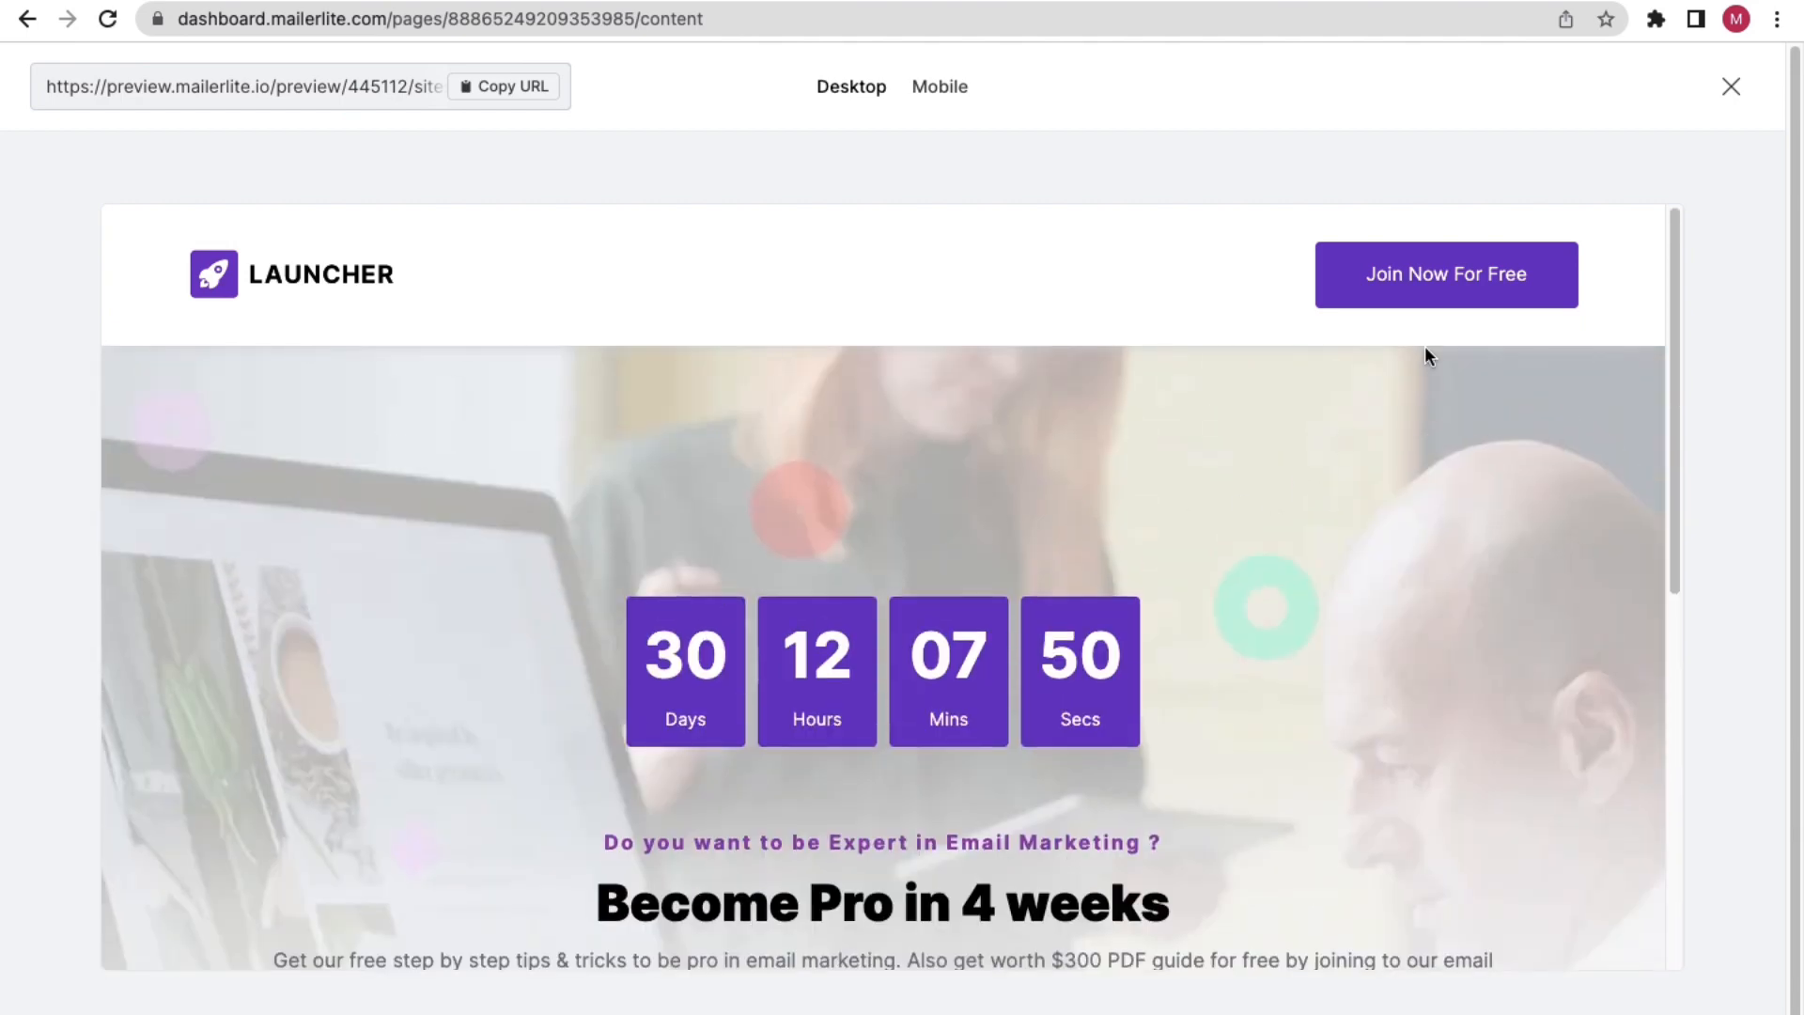
click(939, 94)
scroll(937, 402, down, 5)
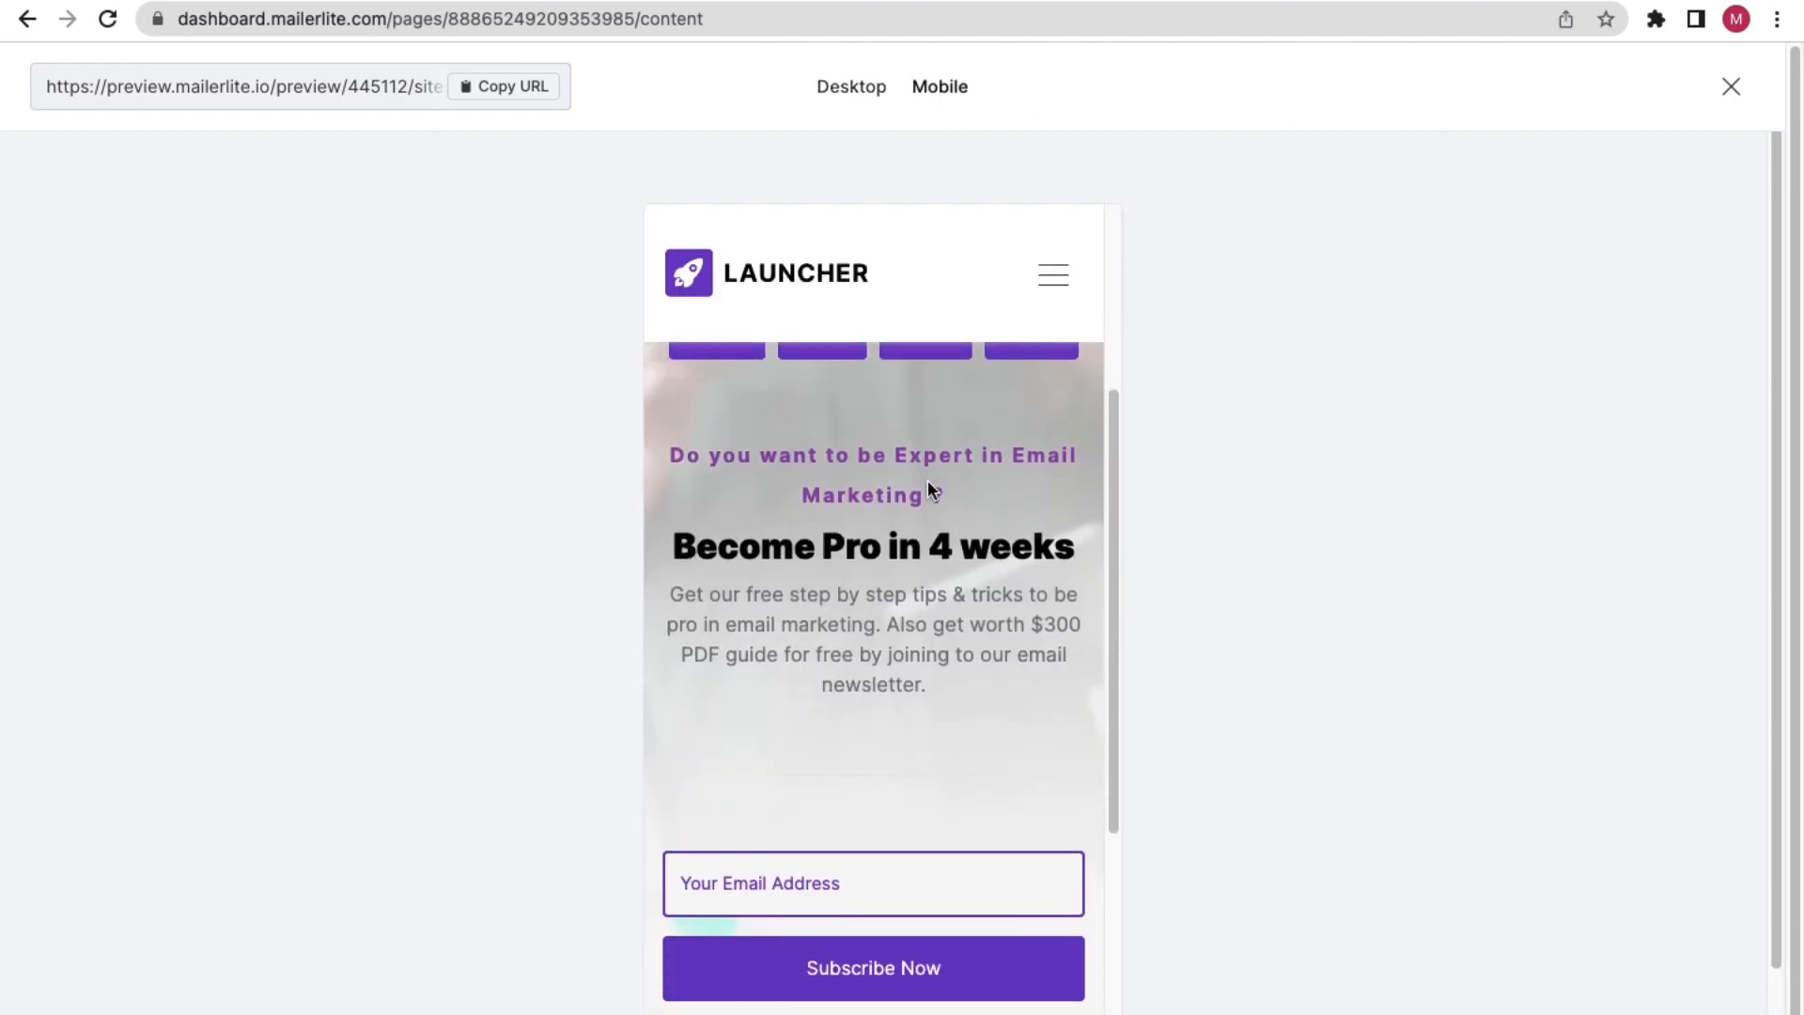
scroll(1079, 442, up, 5)
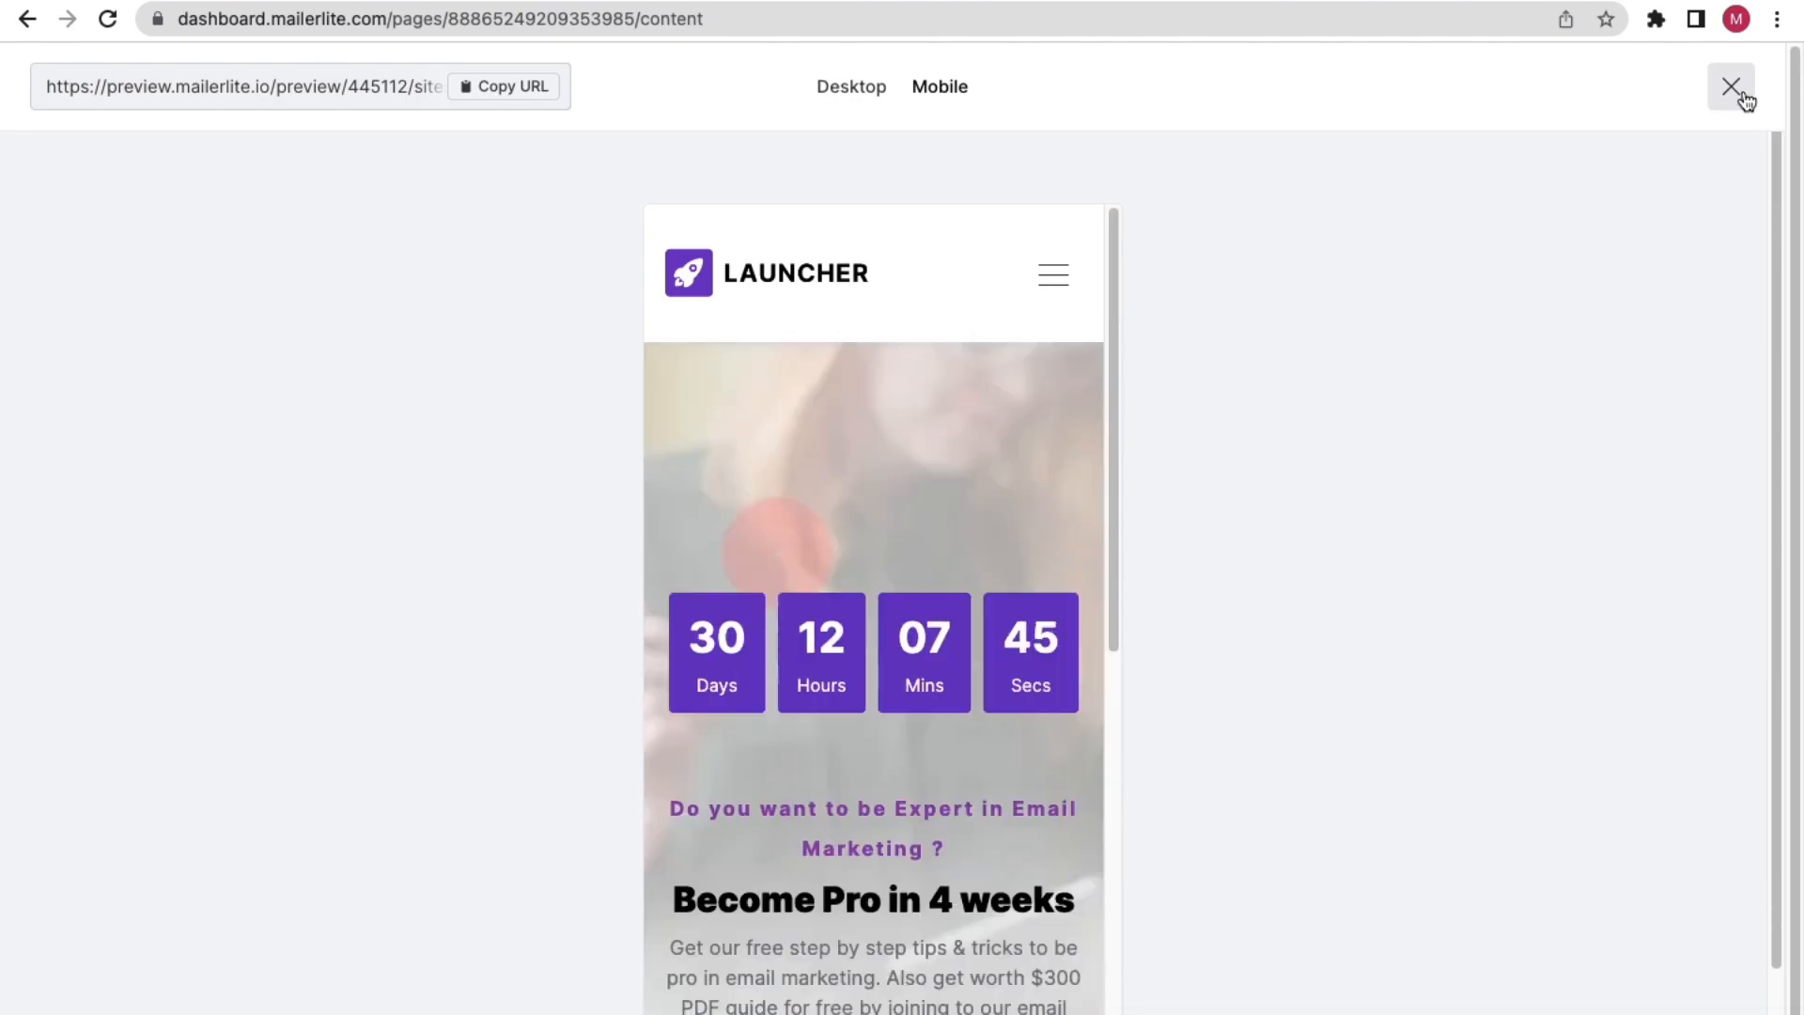
click(1743, 100)
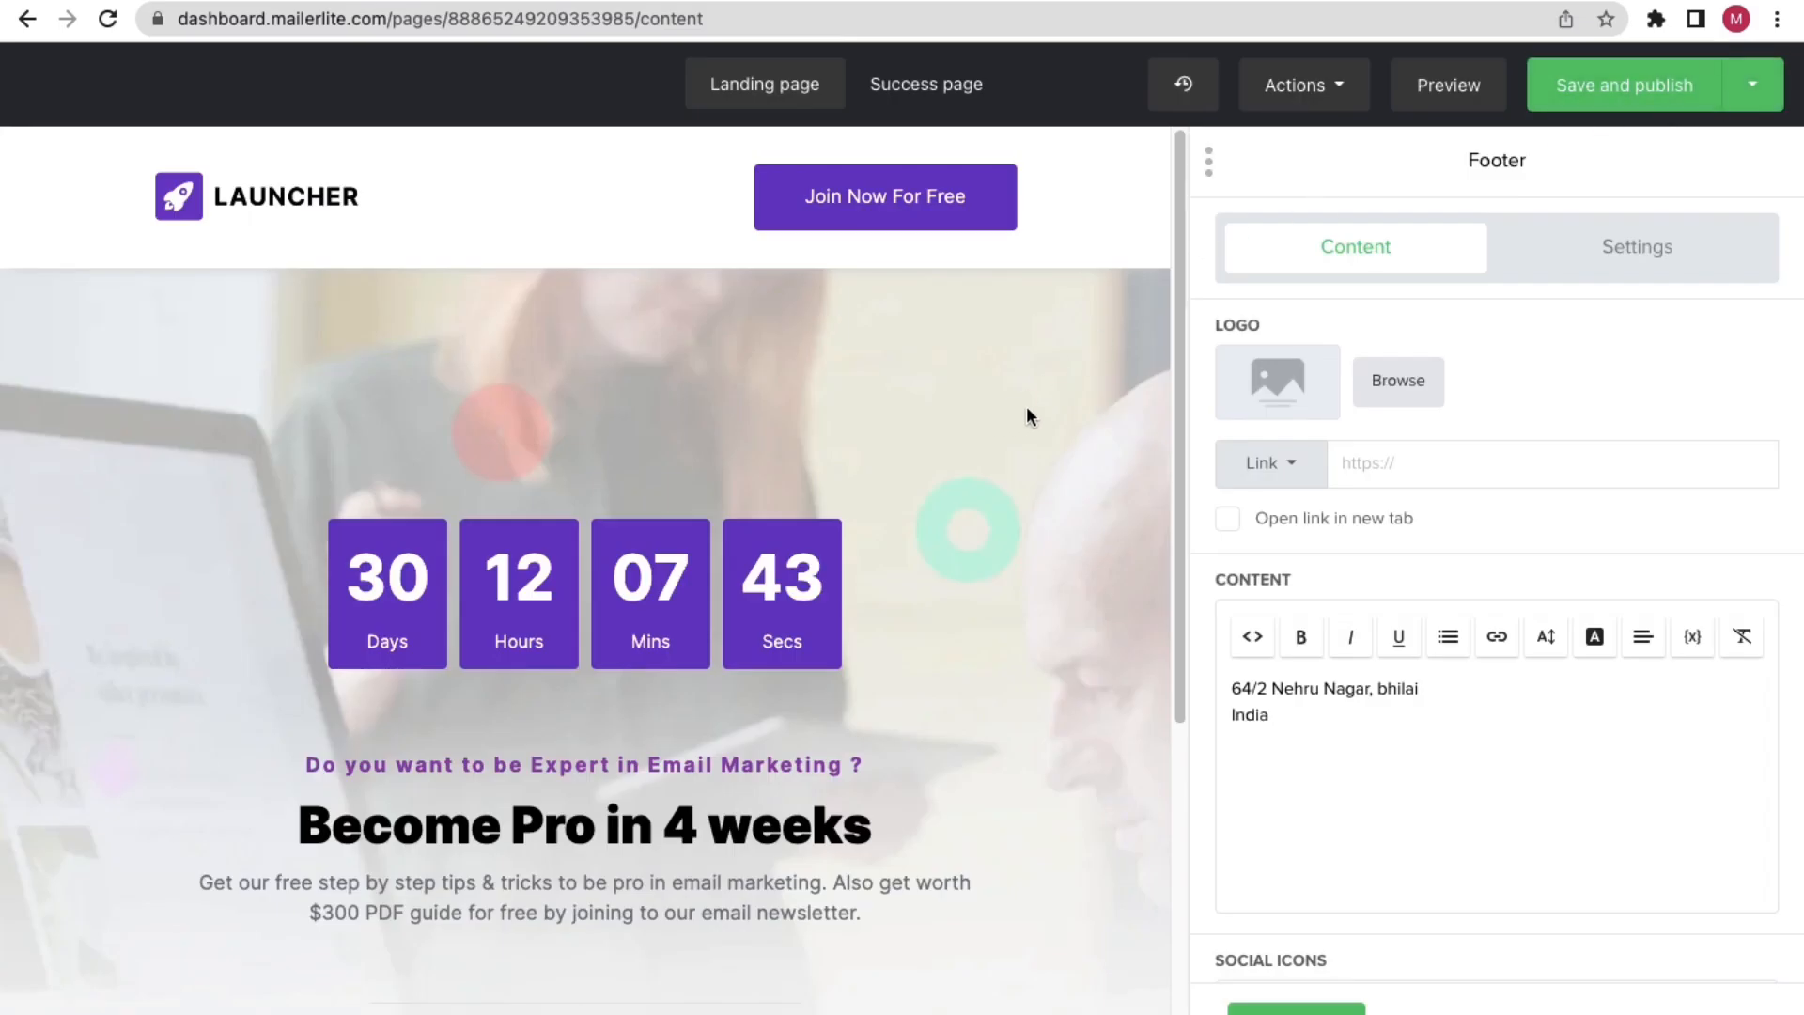
Step: Save and publish the landing page from the save options dropdown
click(1752, 86)
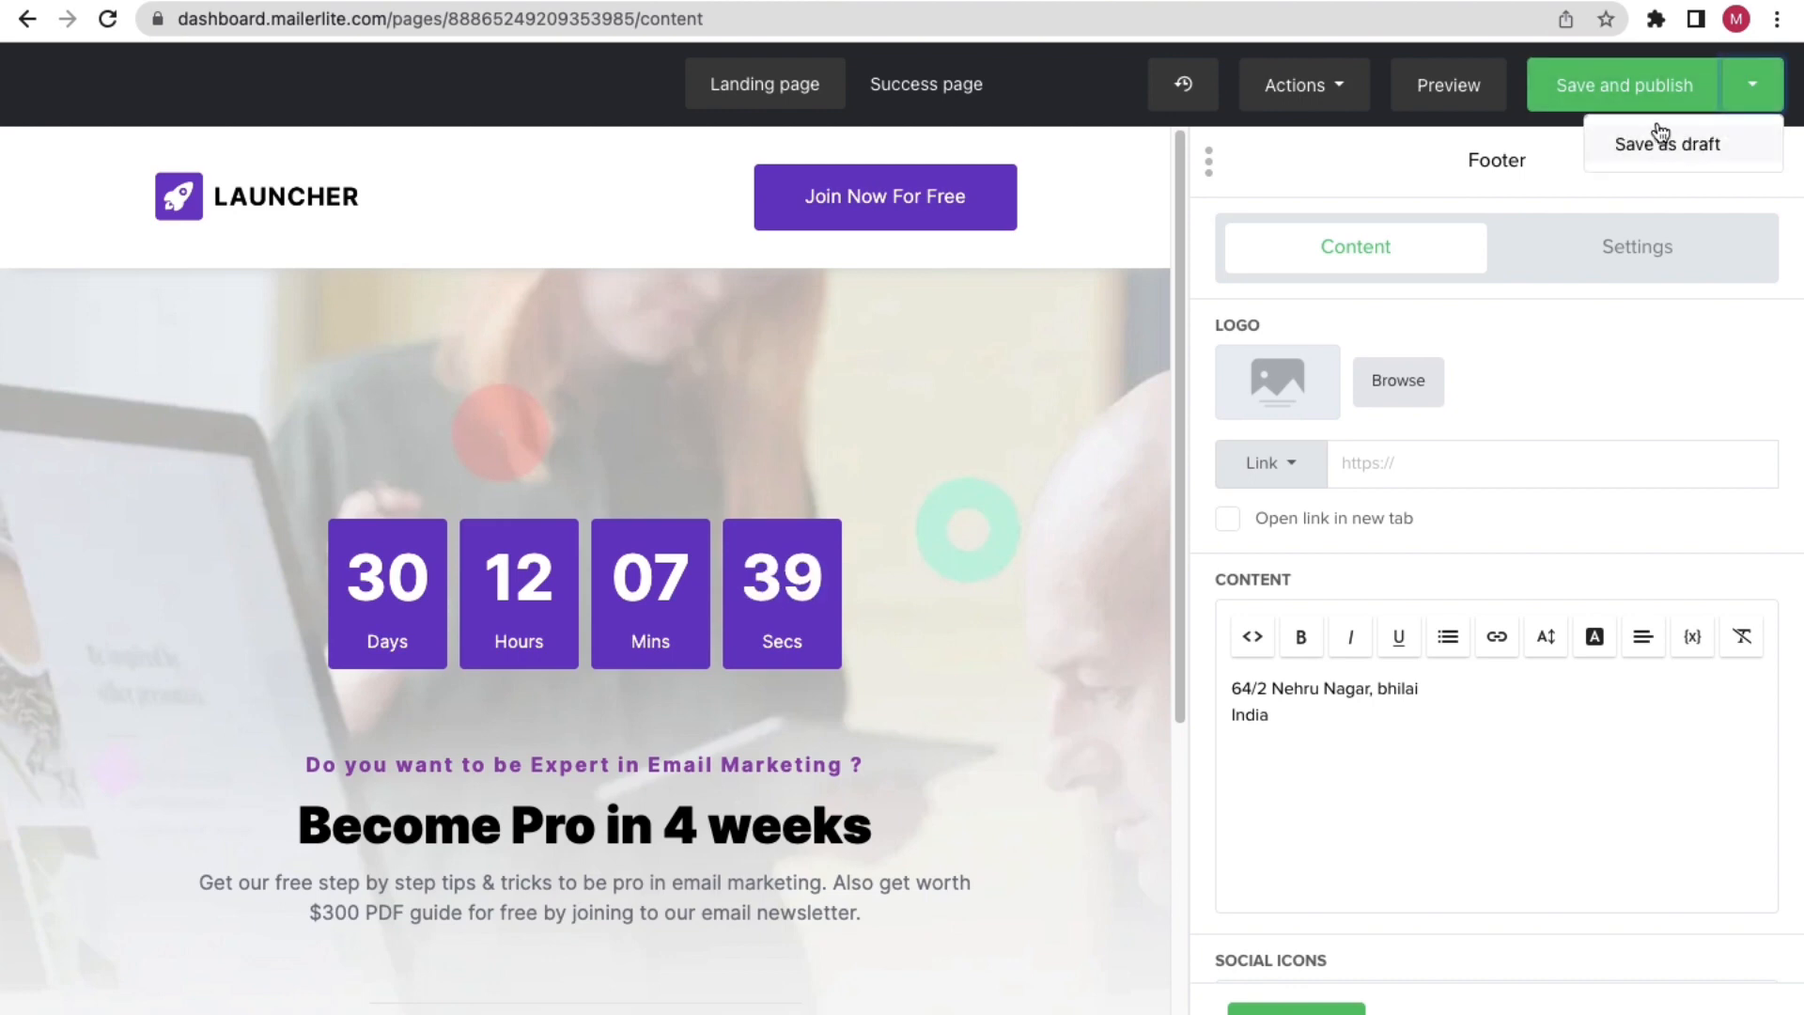
click(1638, 94)
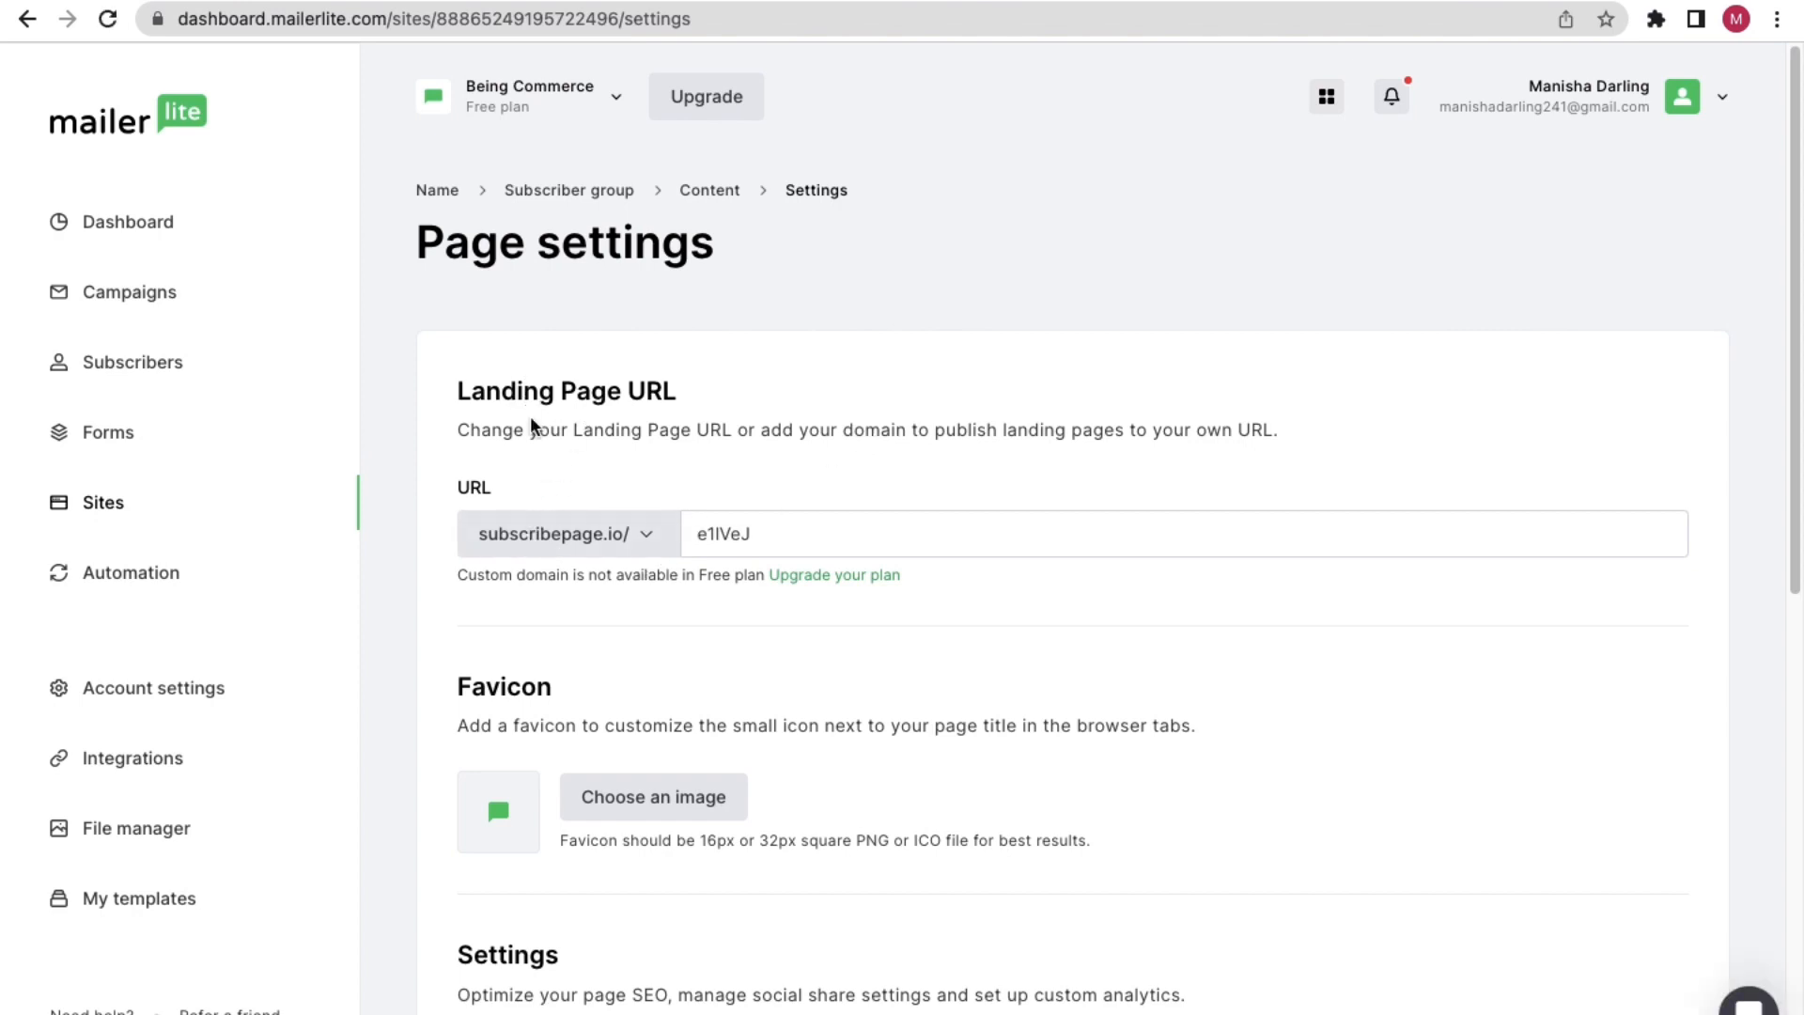
Step: Set the page URL to subscribepage.io/email-marketing-course-387838493ew
click(574, 543)
click(771, 632)
drag(785, 534, 697, 536)
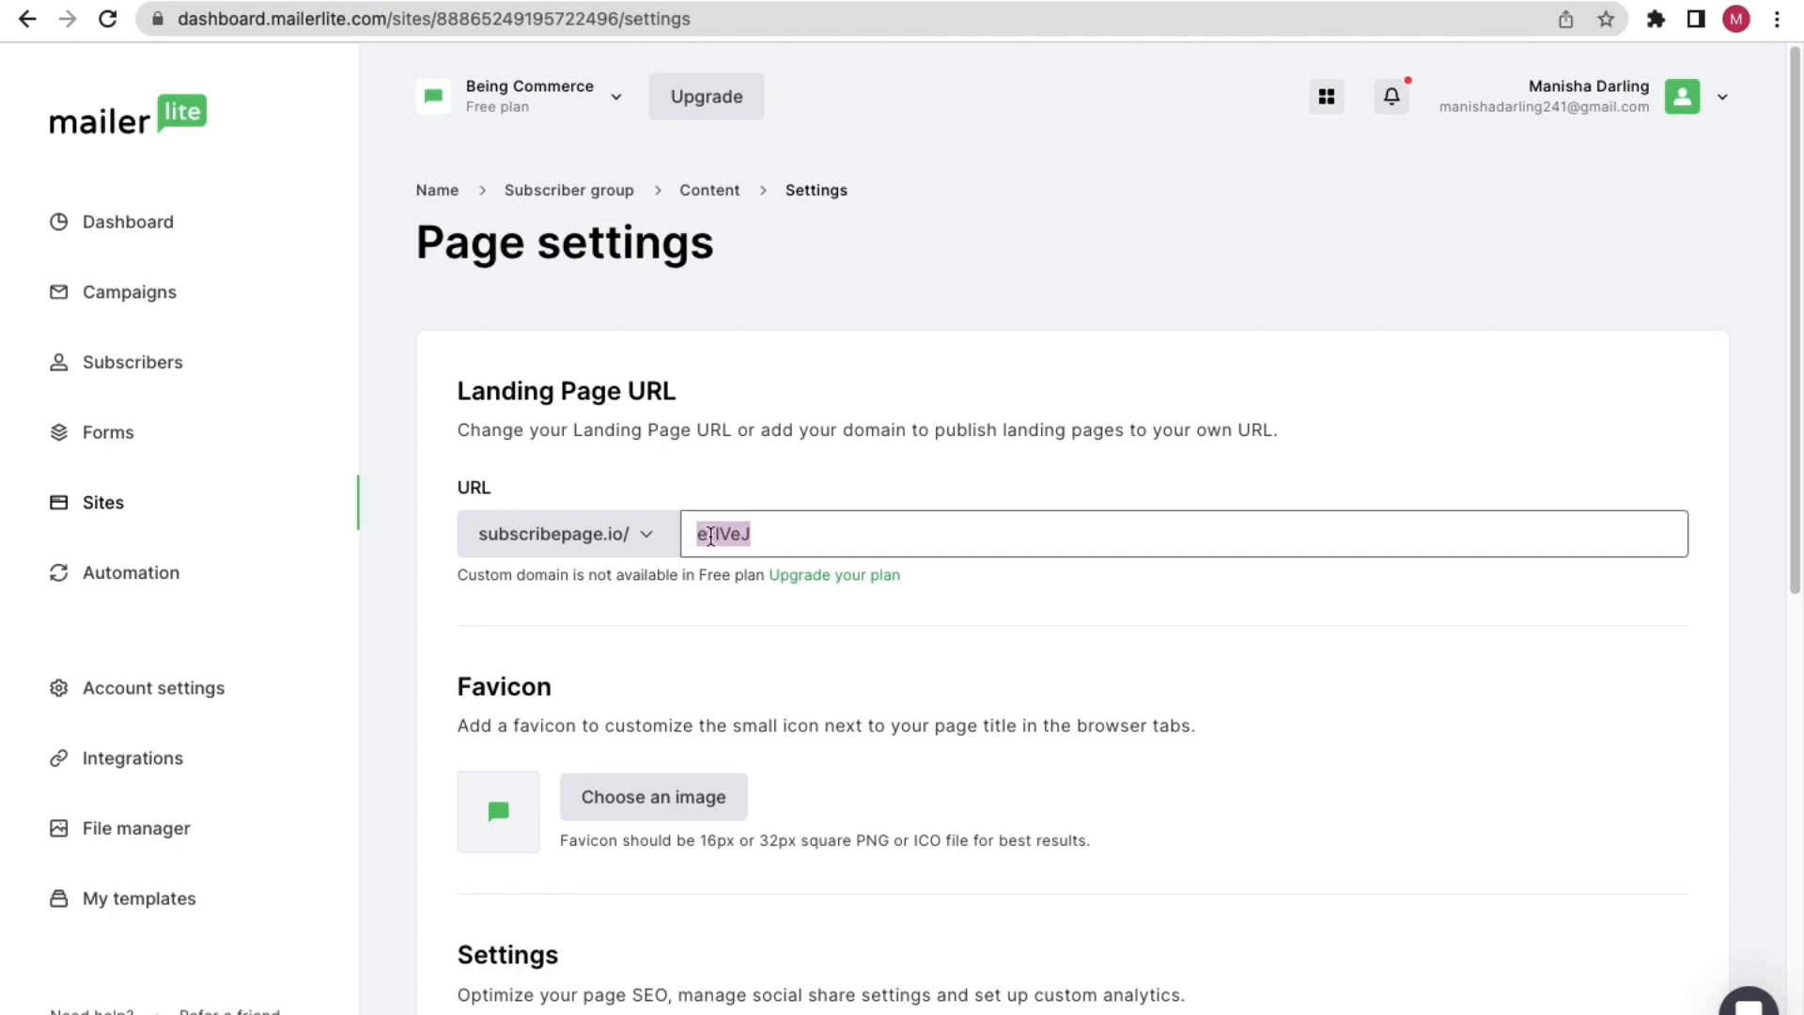
text(email-marketing-course-387838493ew)
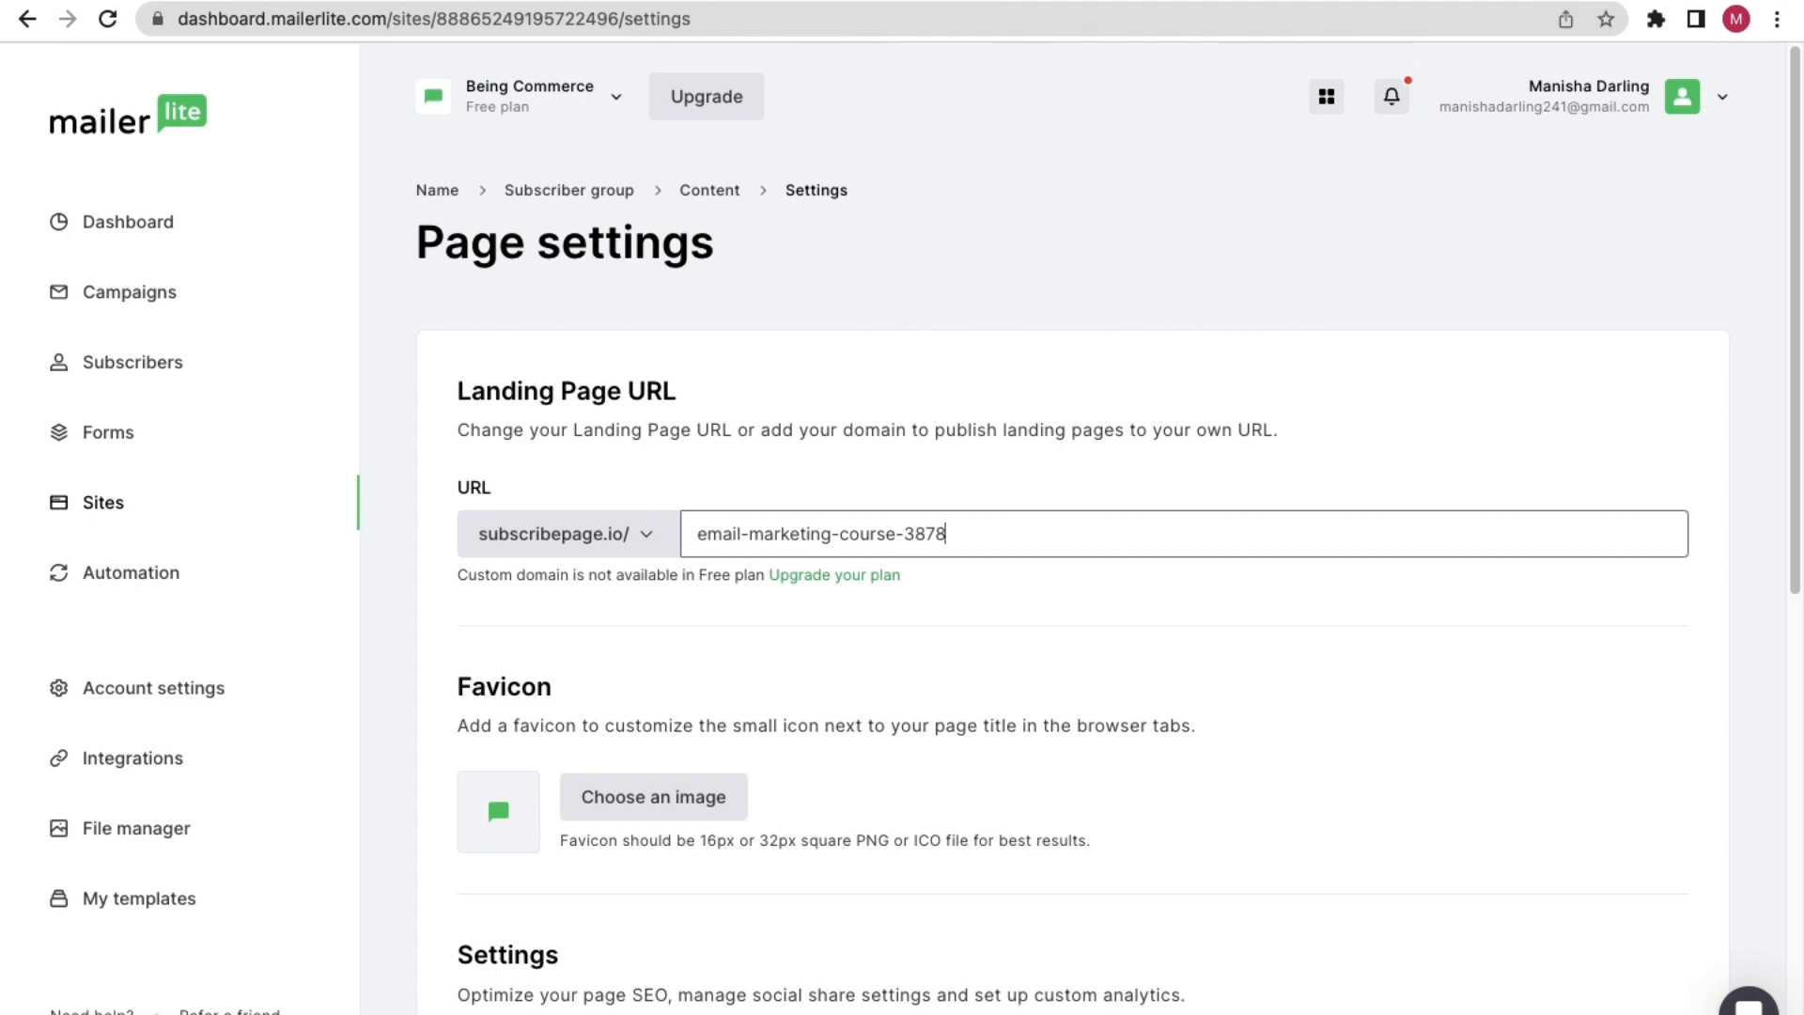
click(778, 491)
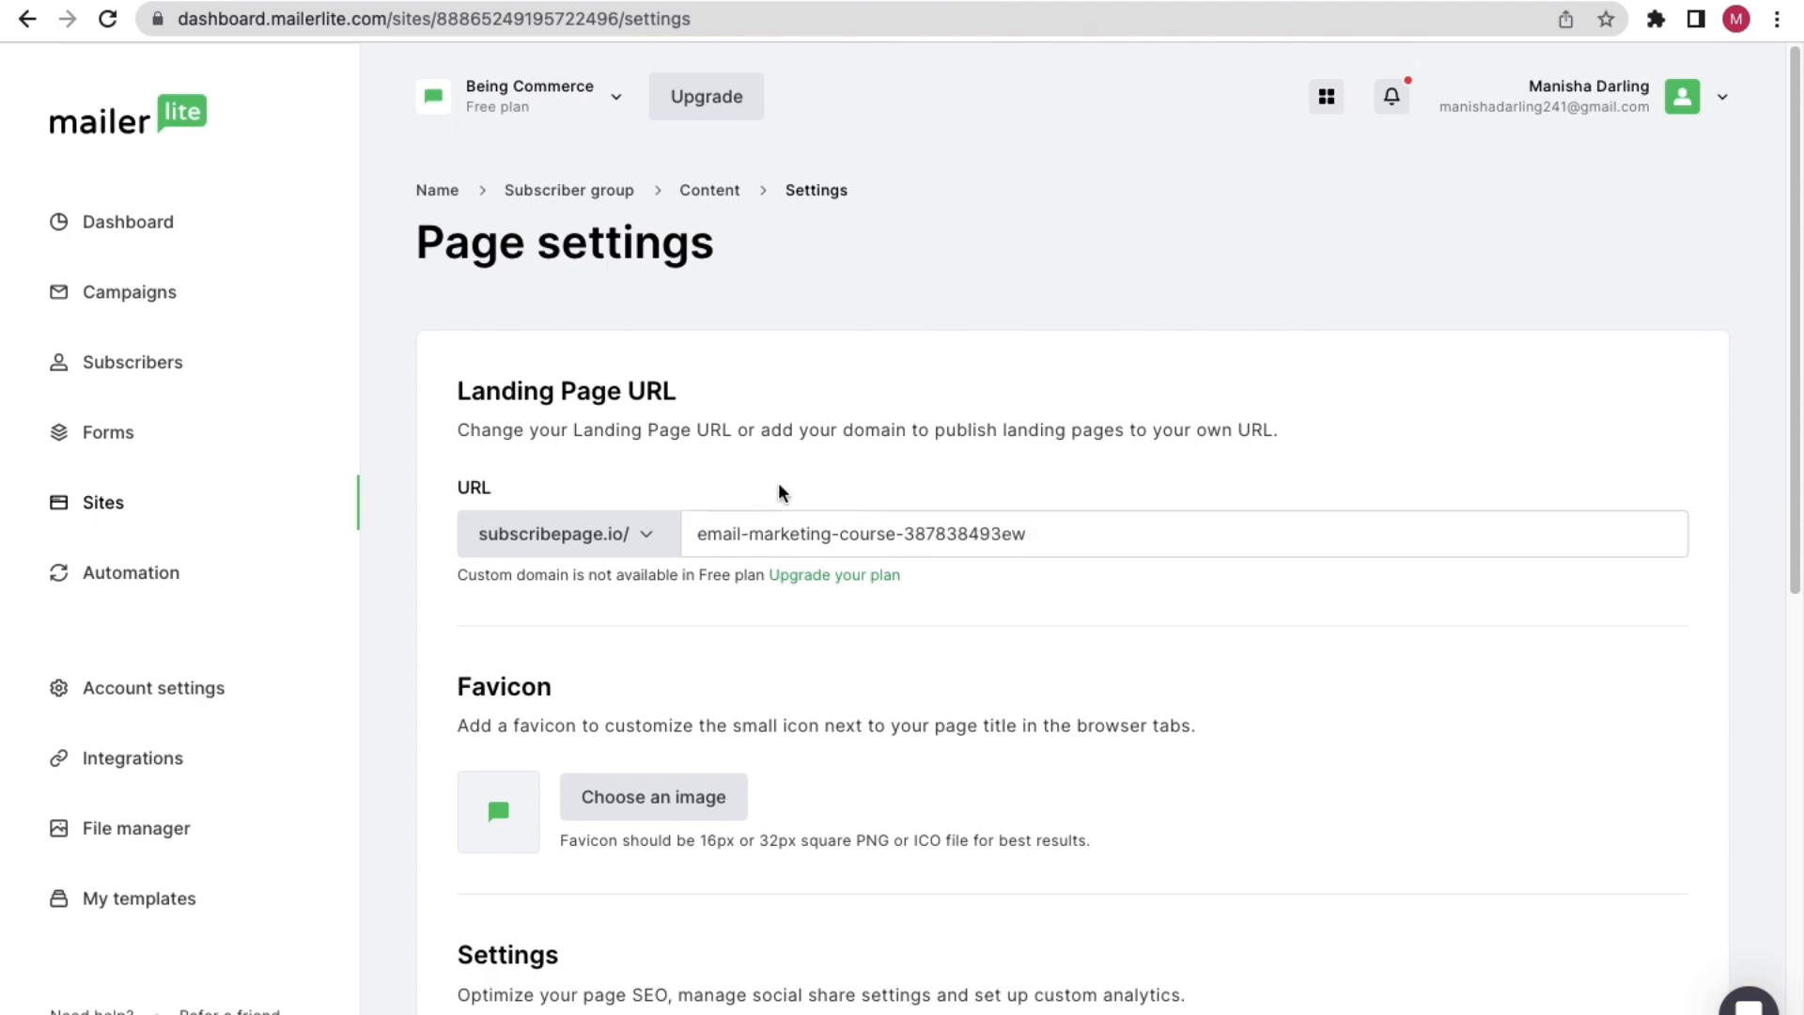
scroll(674, 629, down, 3)
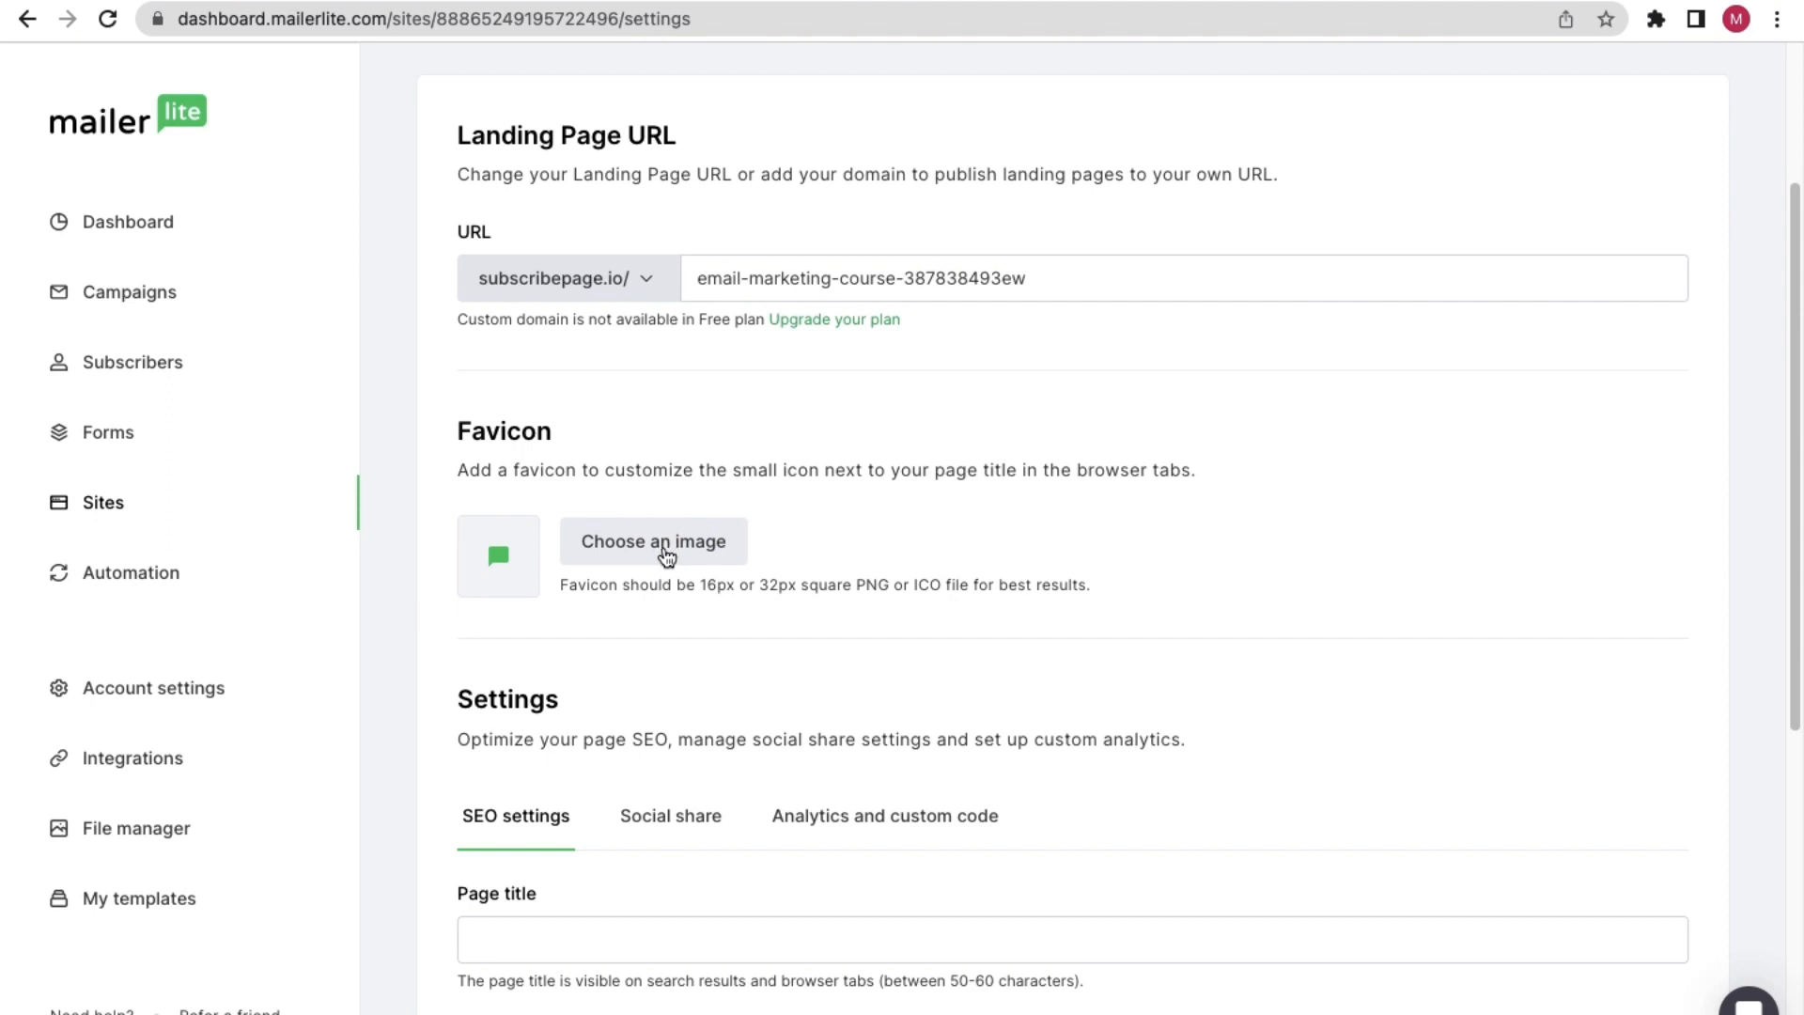
Step: Pick uspai-dx2bs.png from the file library as the page favicon, skipping a new upload
click(667, 553)
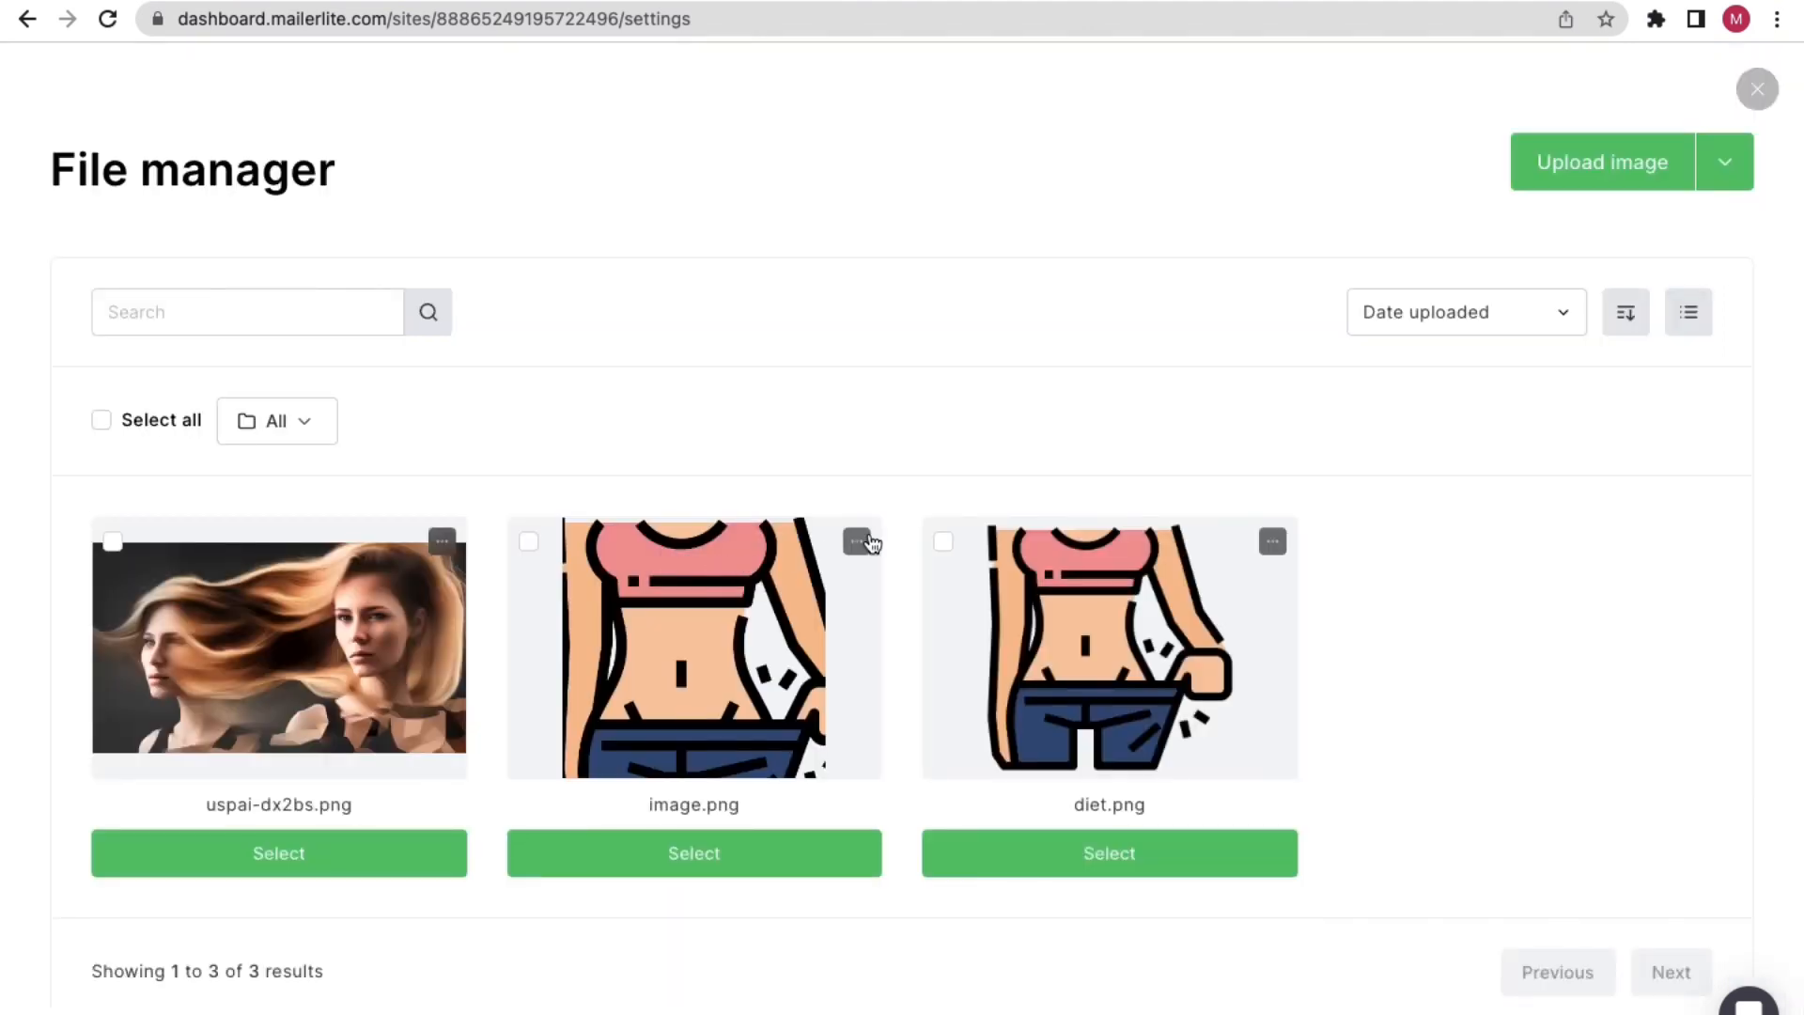
click(1568, 170)
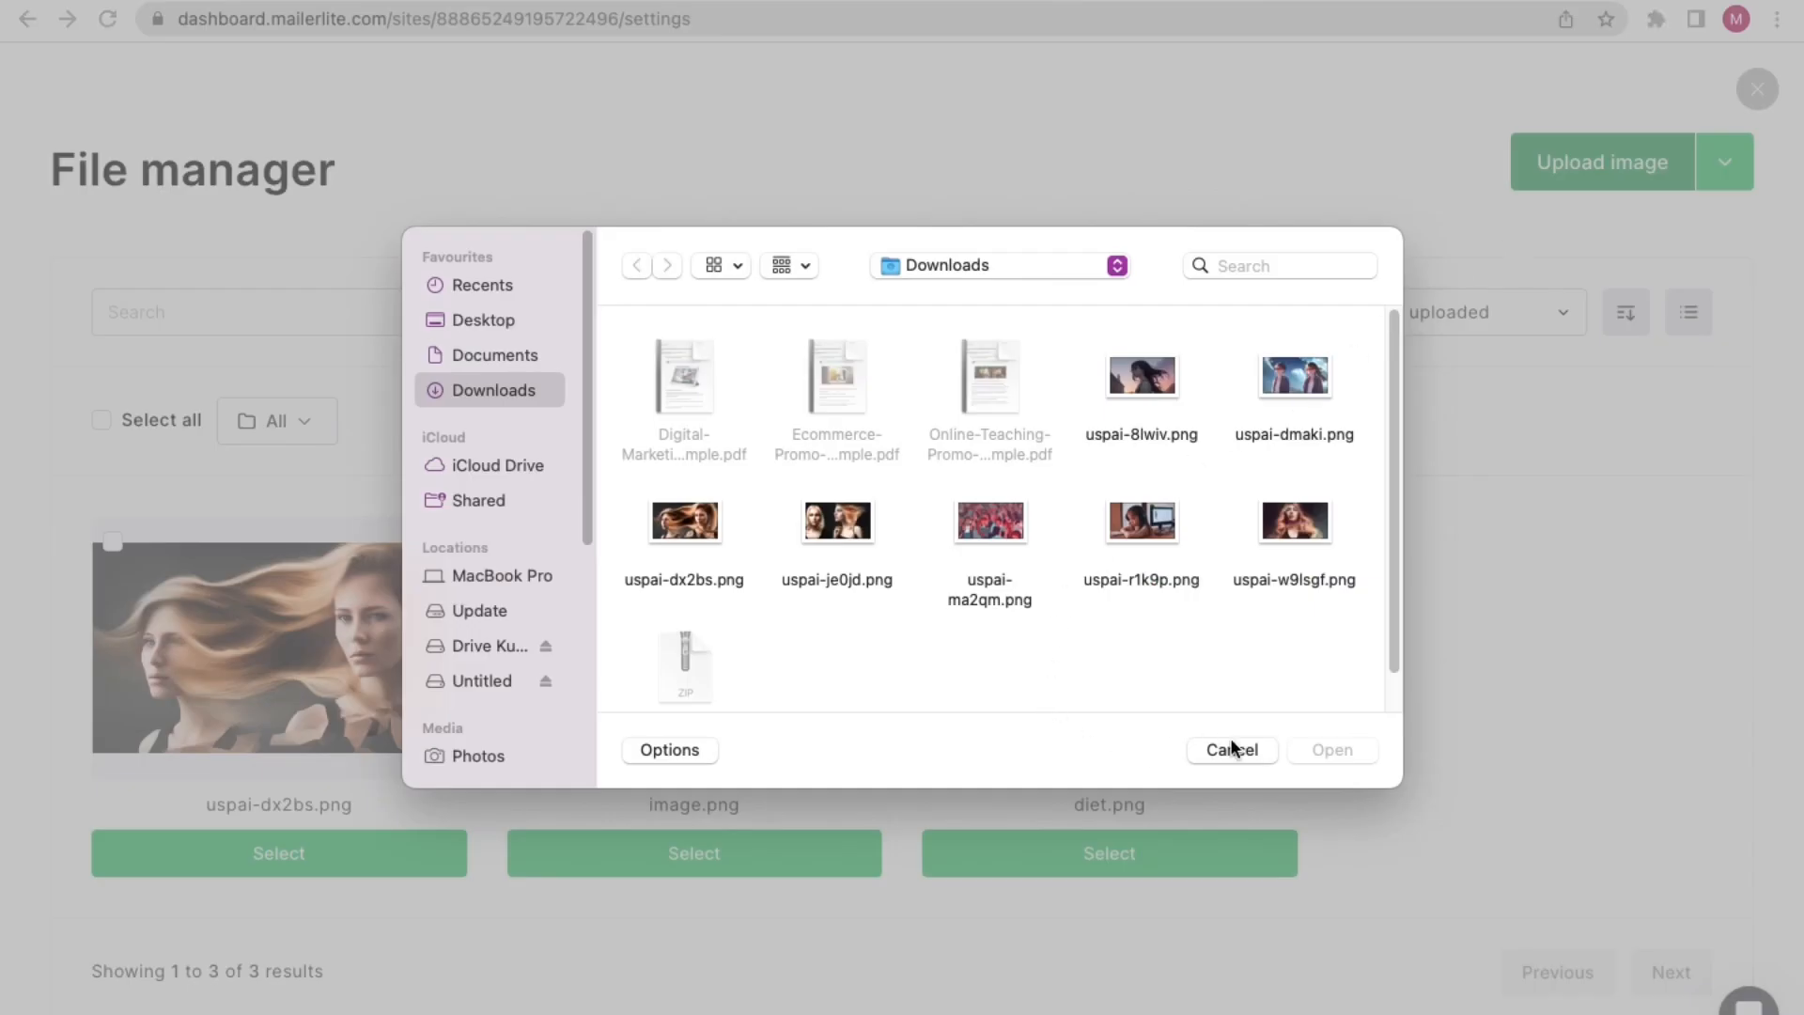
click(1231, 749)
click(440, 676)
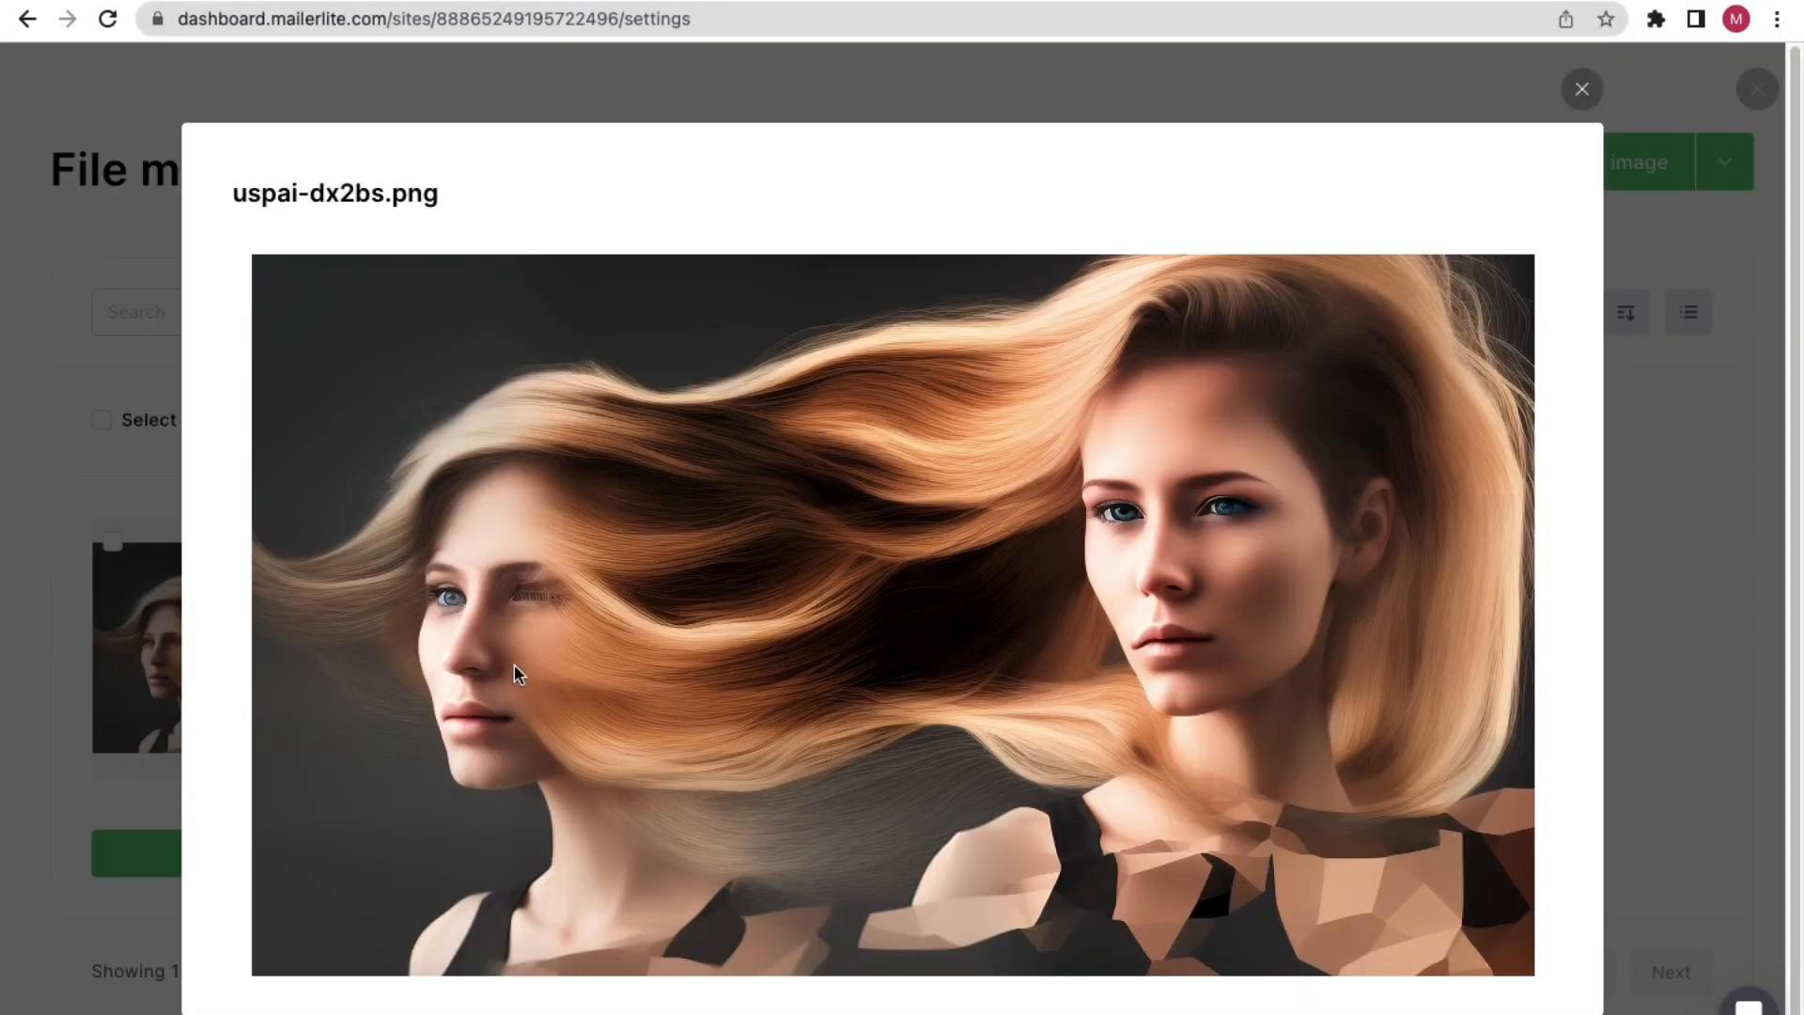
click(1584, 87)
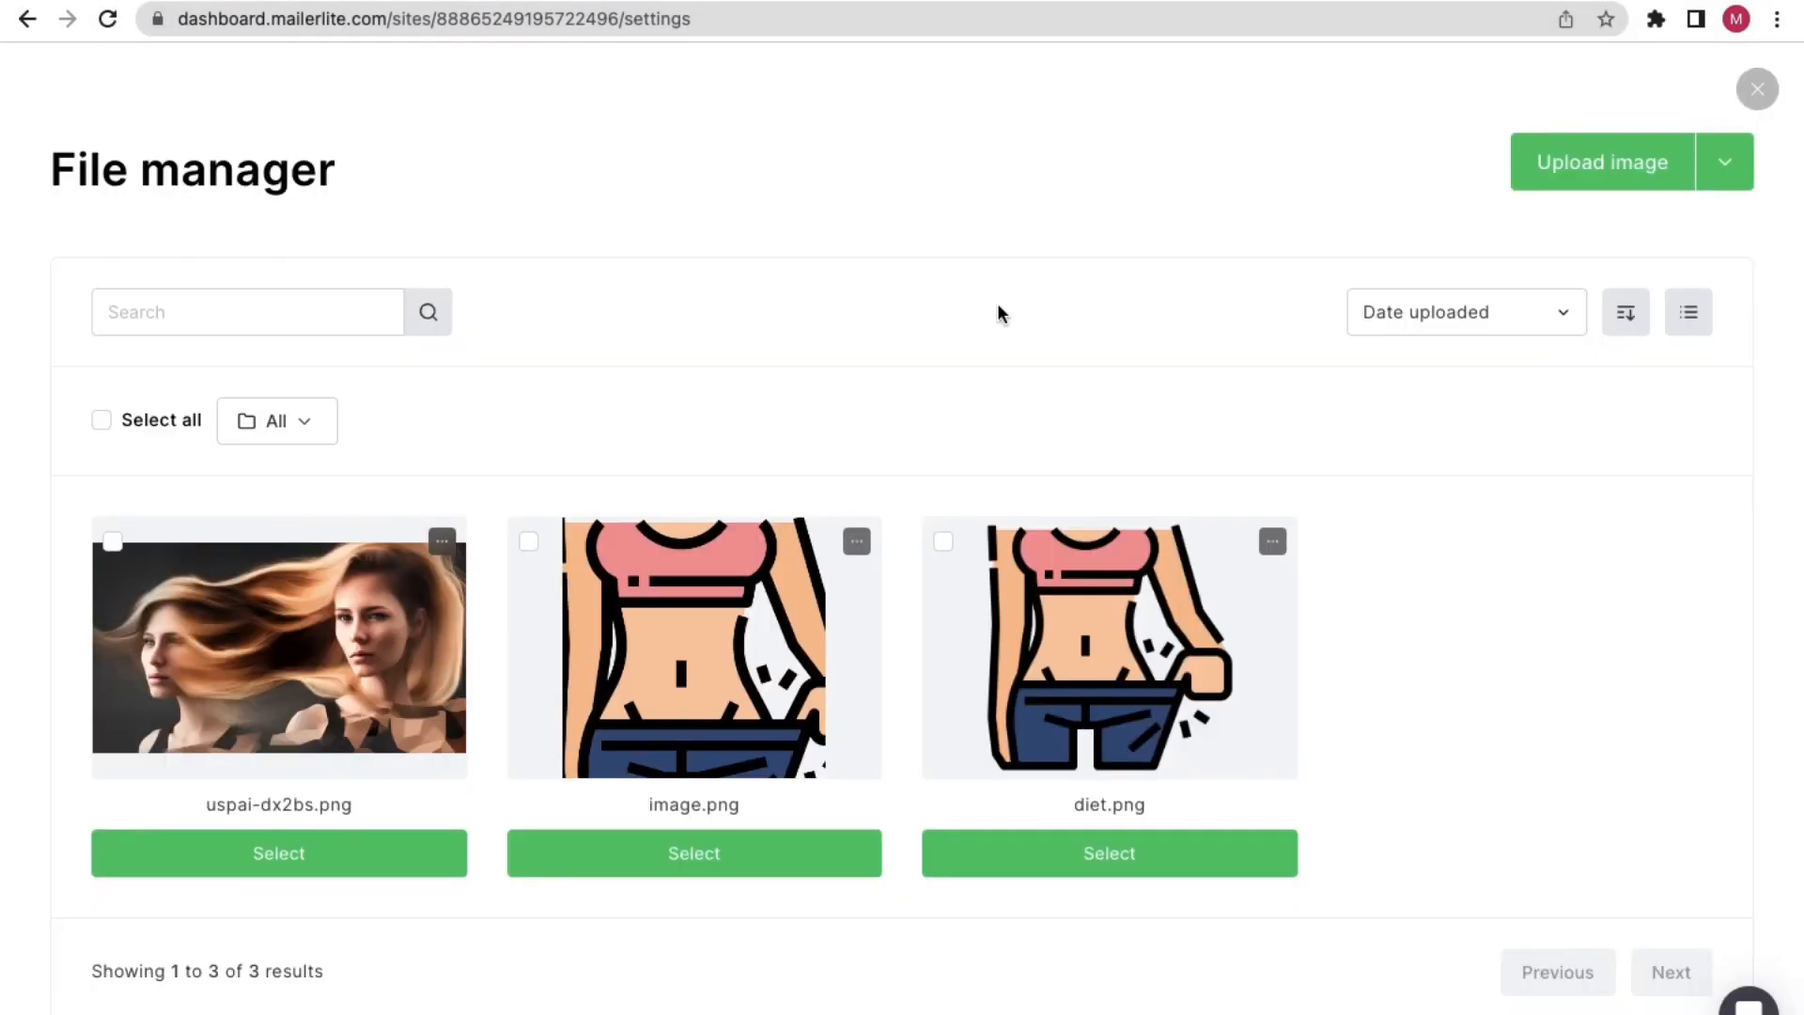
click(311, 855)
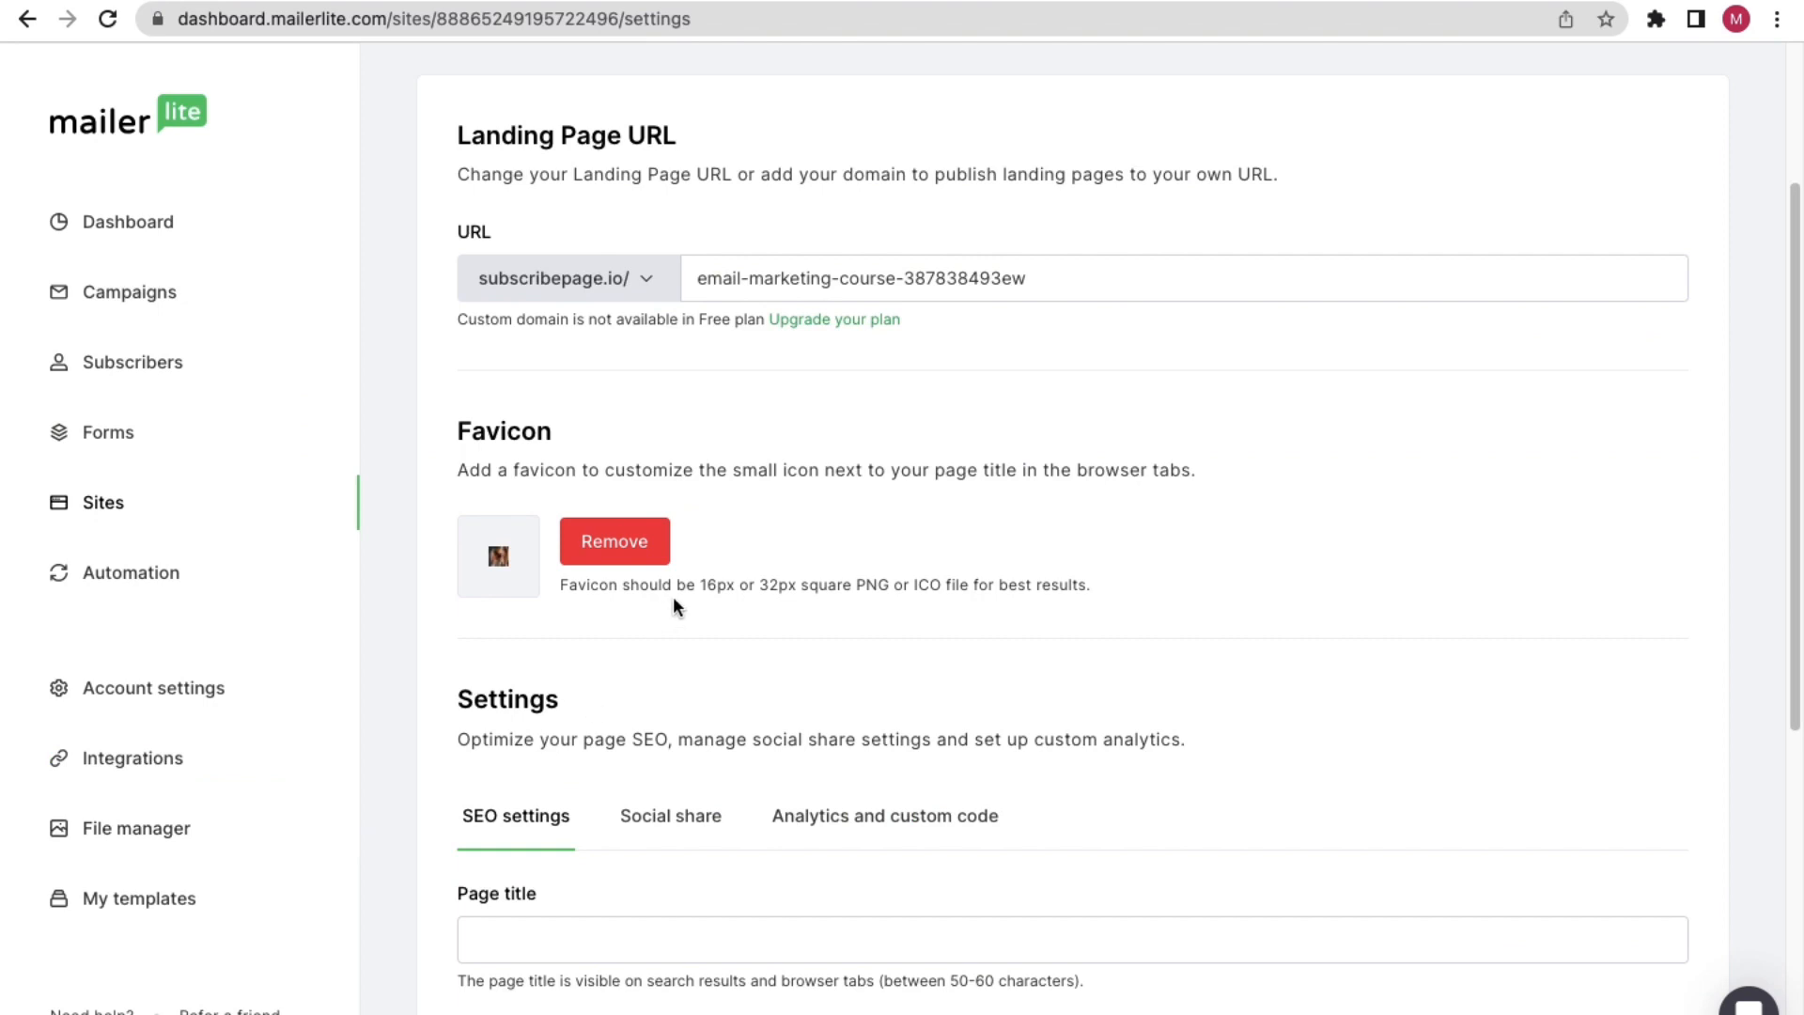
Step: Review the SEO, Analytics and custom code, and Social share settings, leave them blank, and save
scroll(827, 625, down, 5)
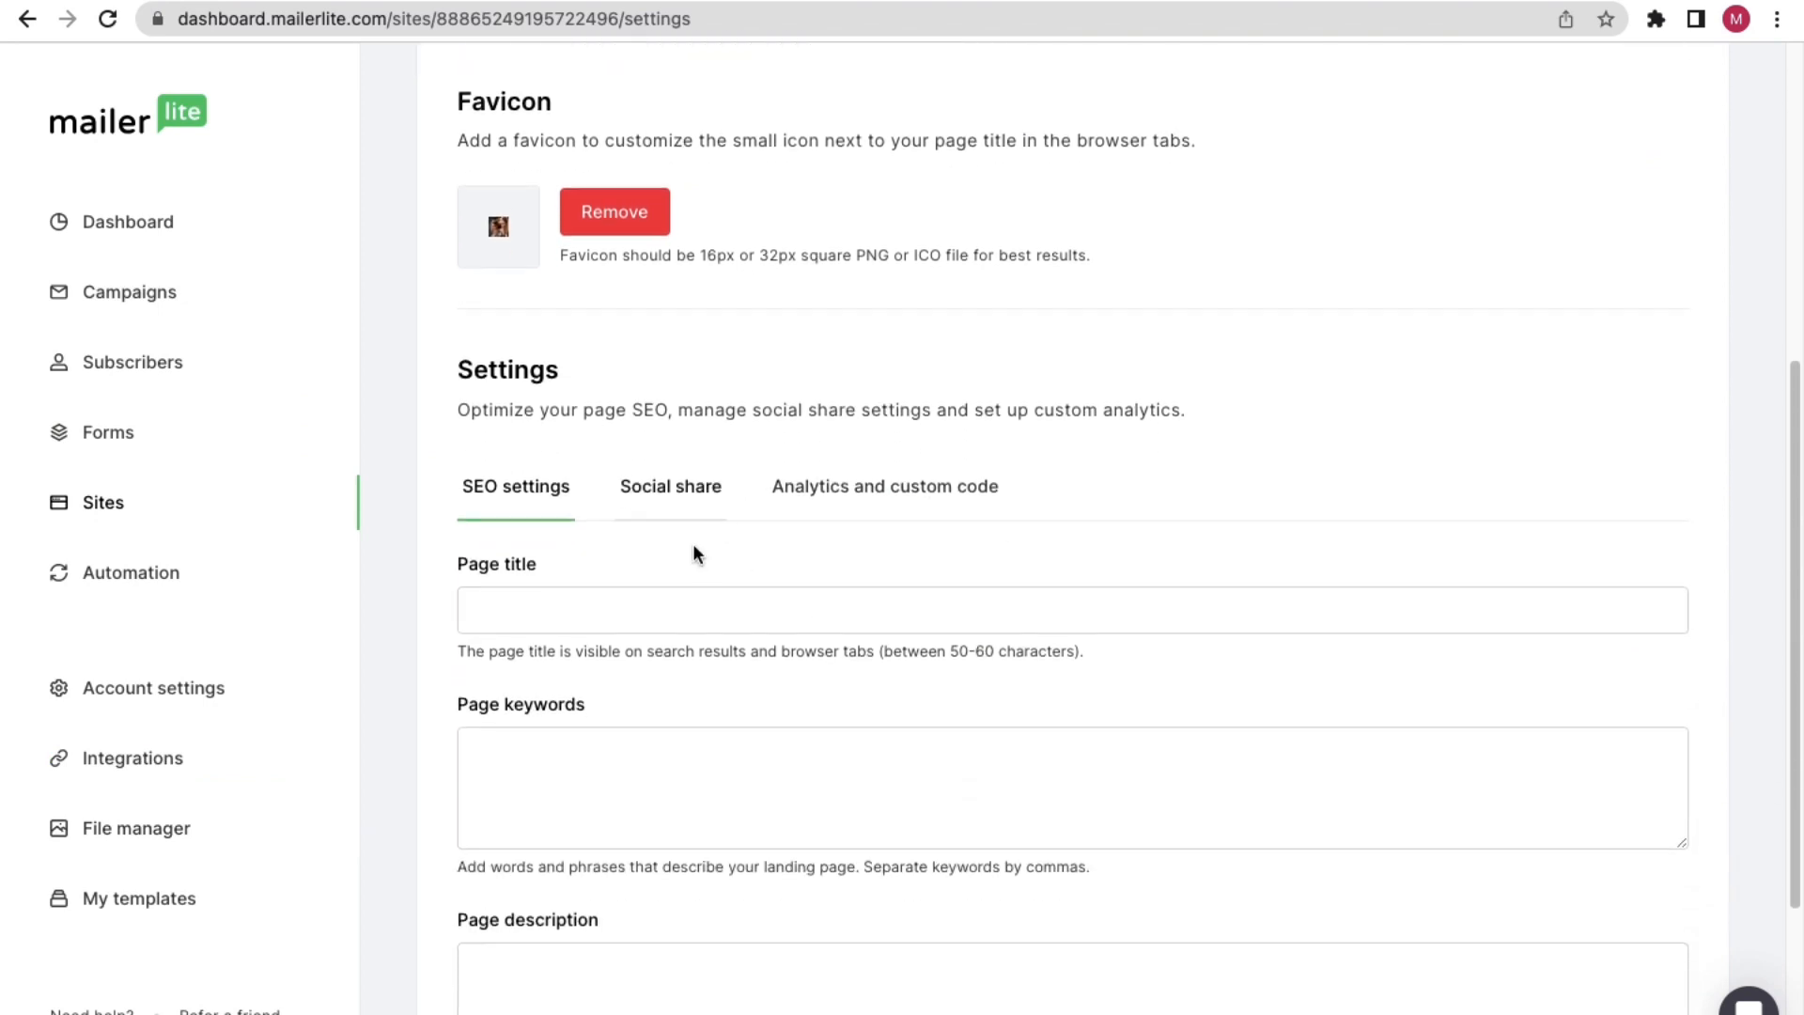
scroll(649, 391, down, 2)
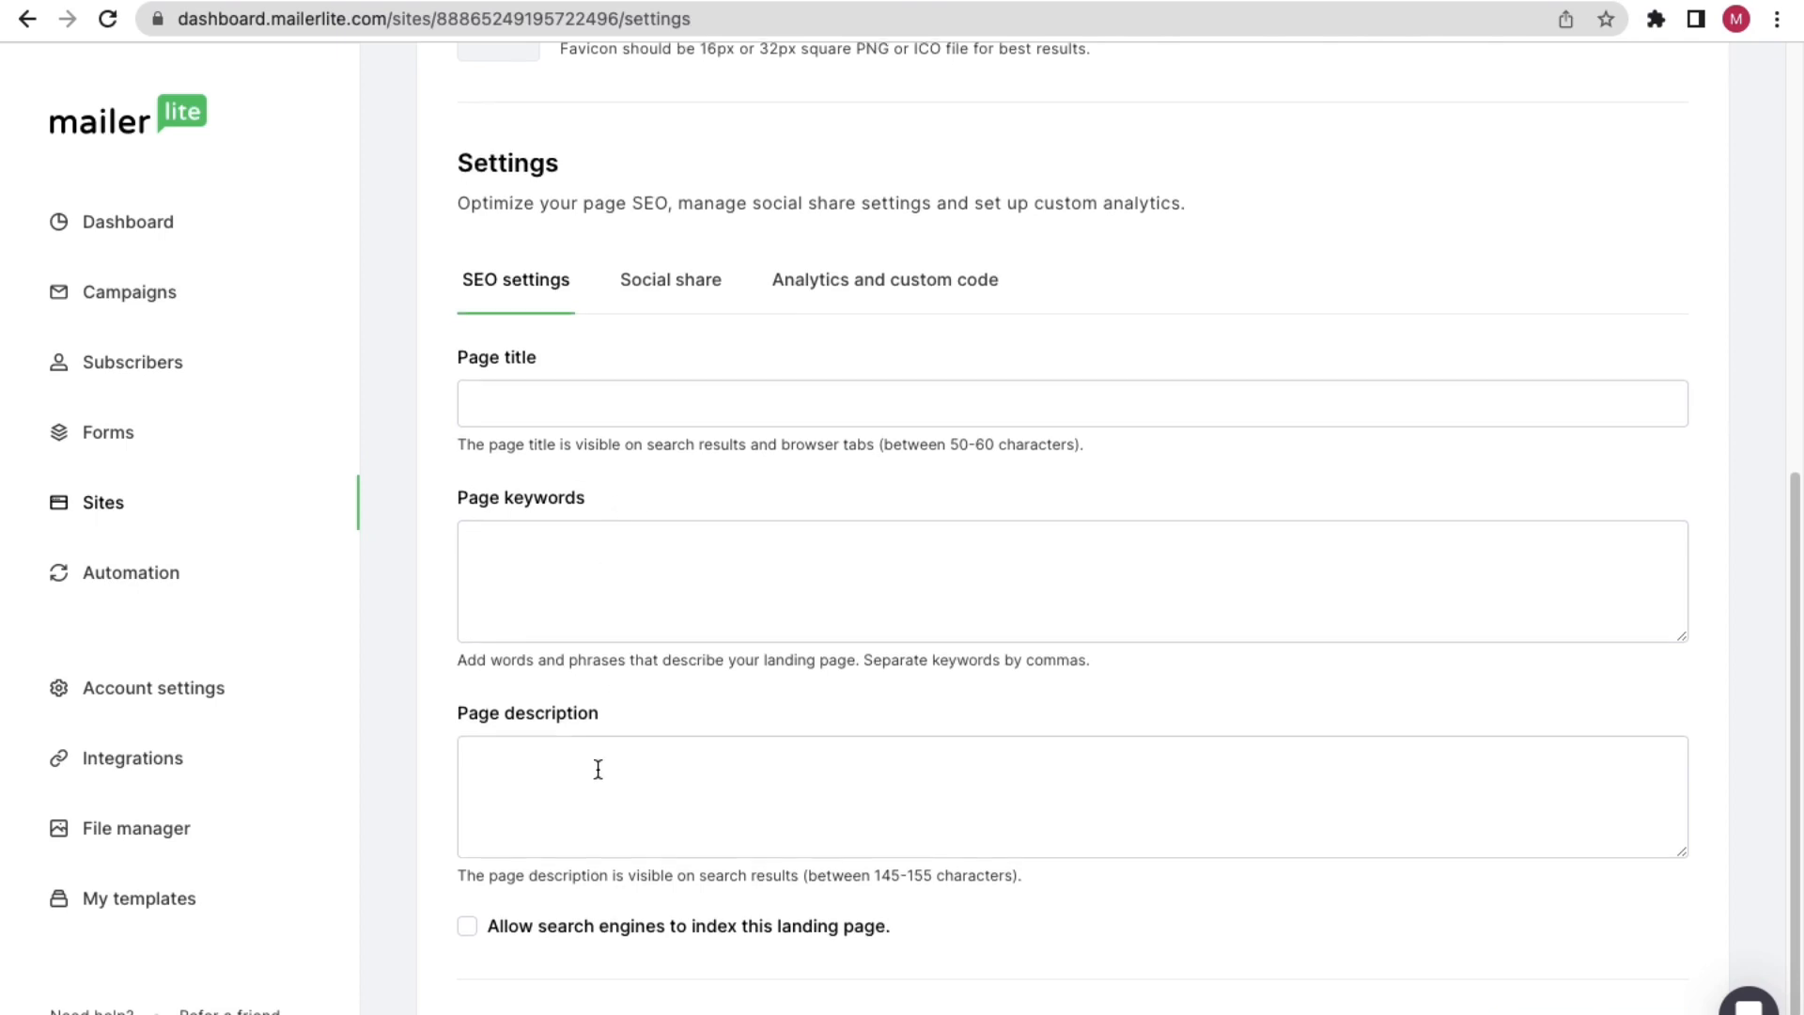
scroll(596, 765, down, 1)
scroll(496, 940, down, 1)
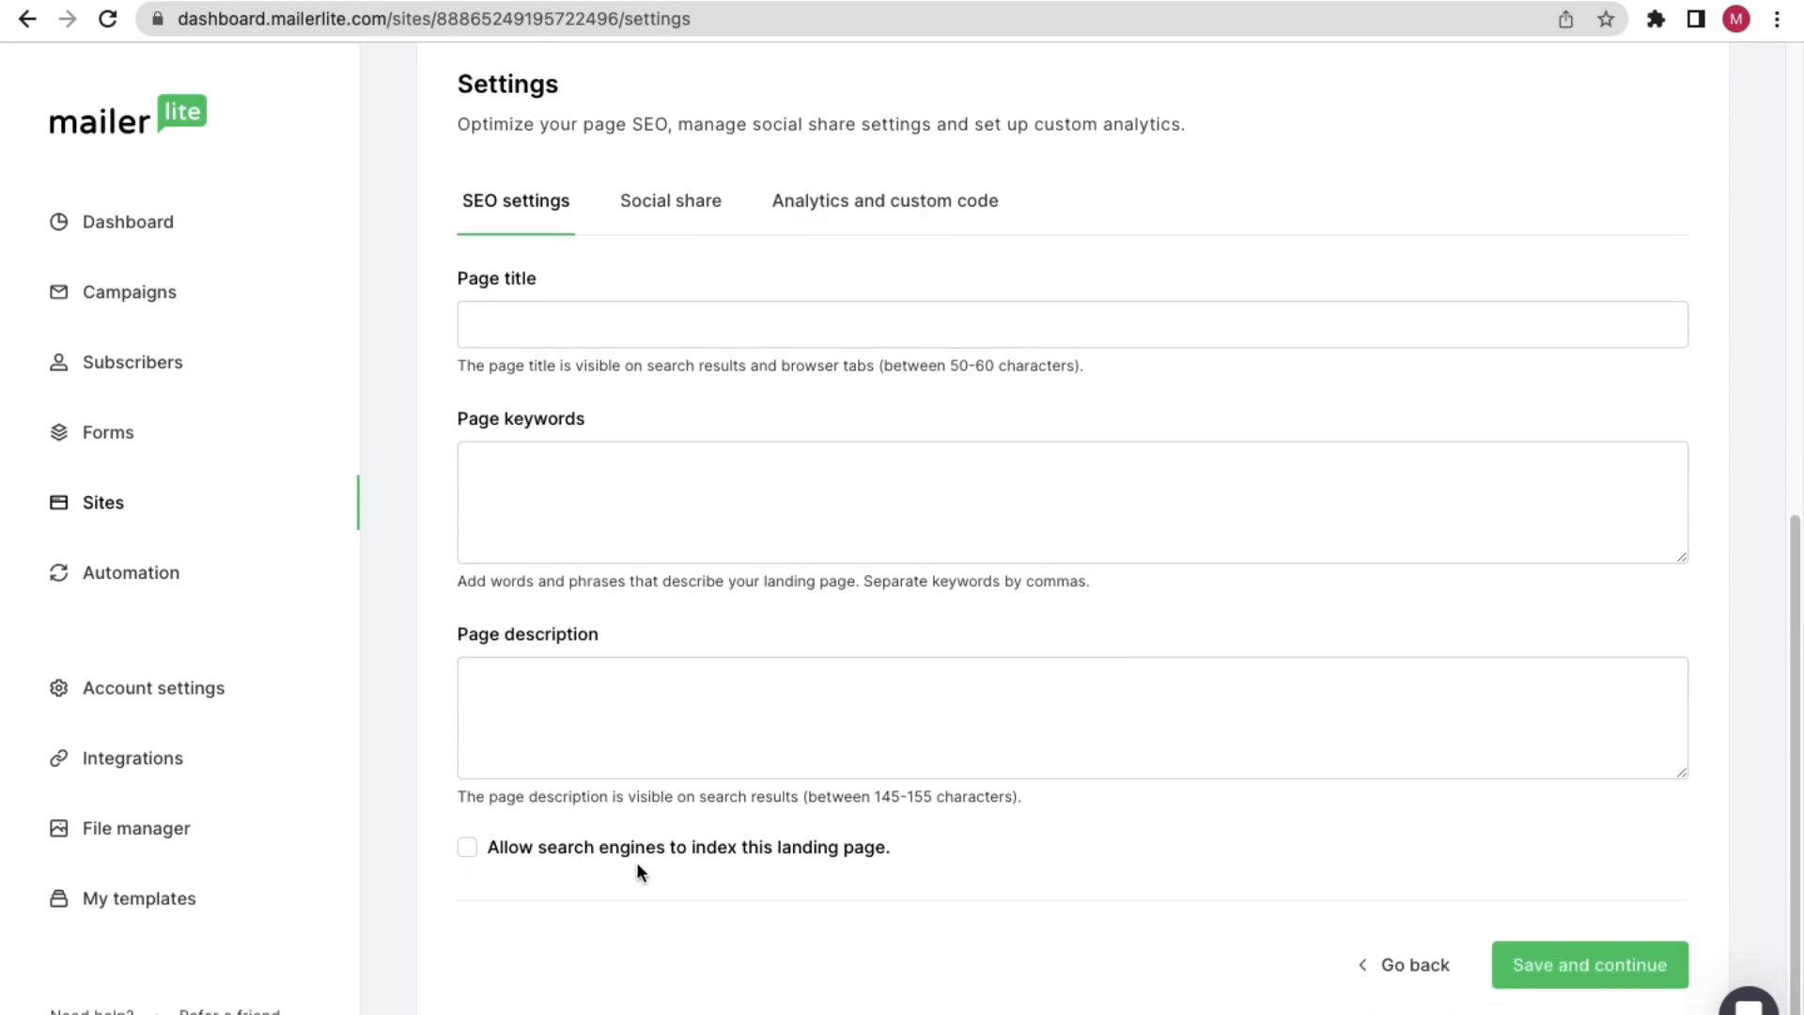
scroll(687, 865, up, 2)
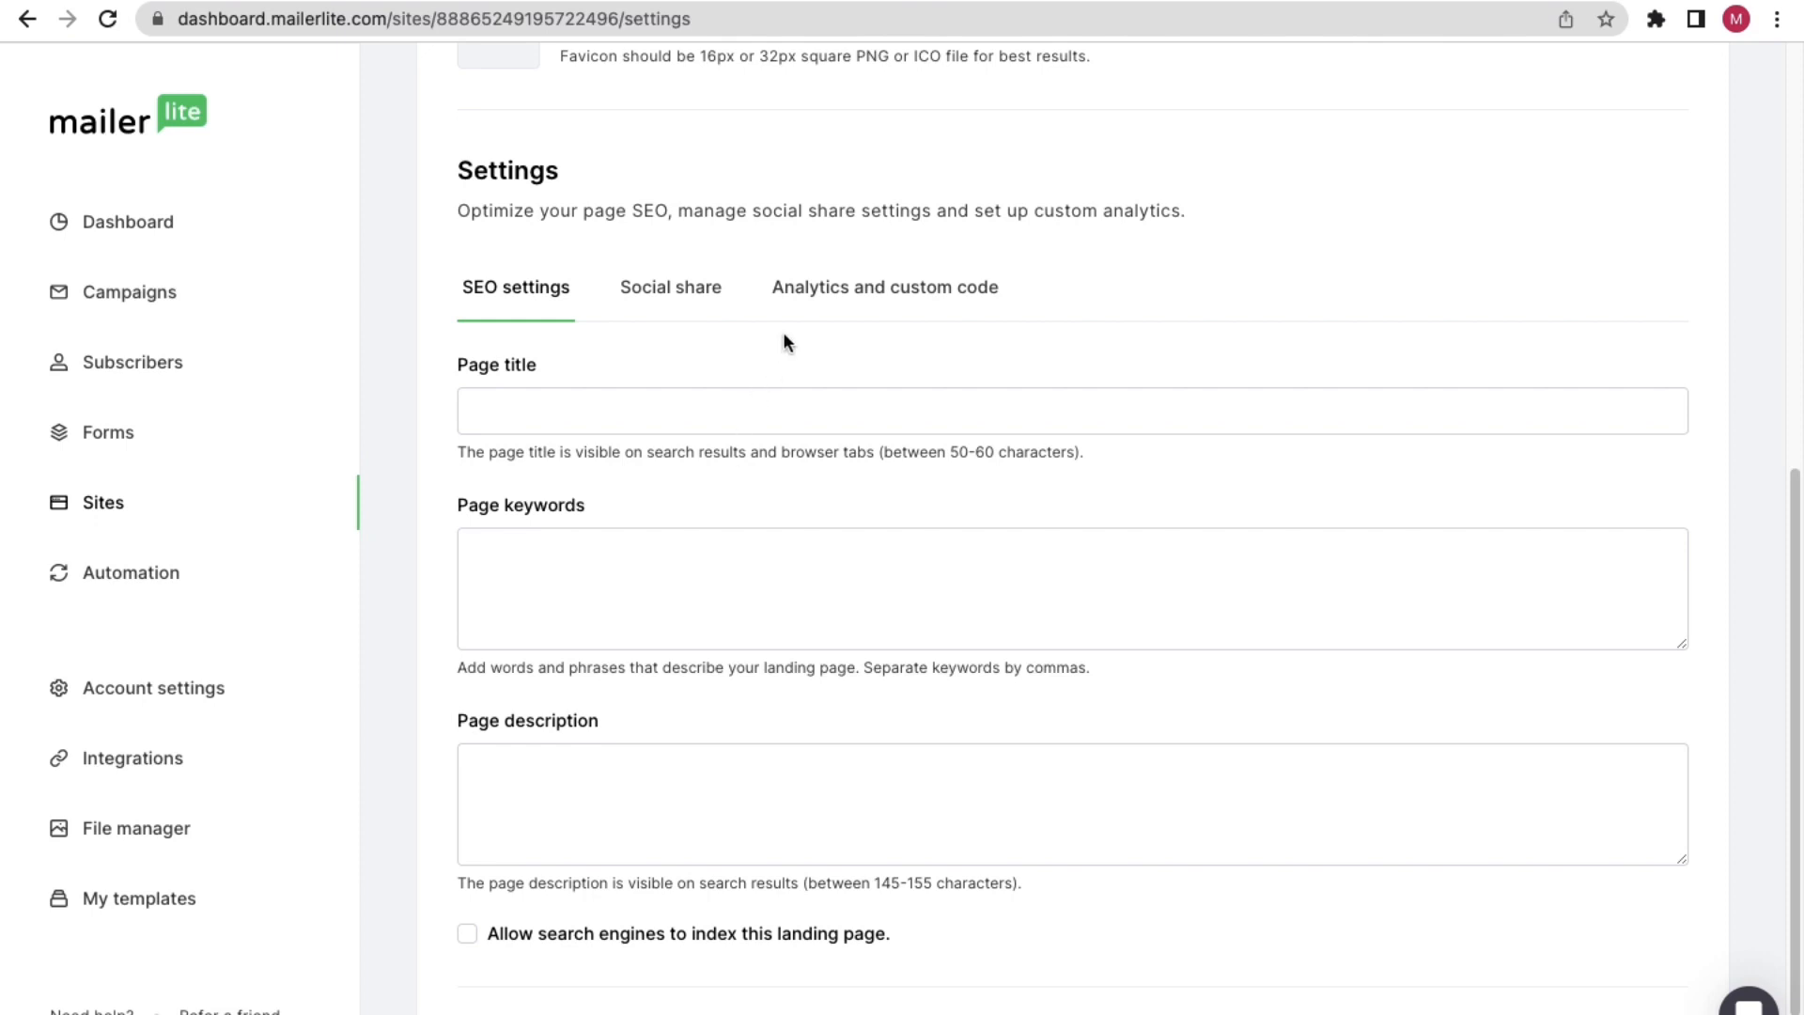
click(817, 299)
scroll(633, 479, down, 1)
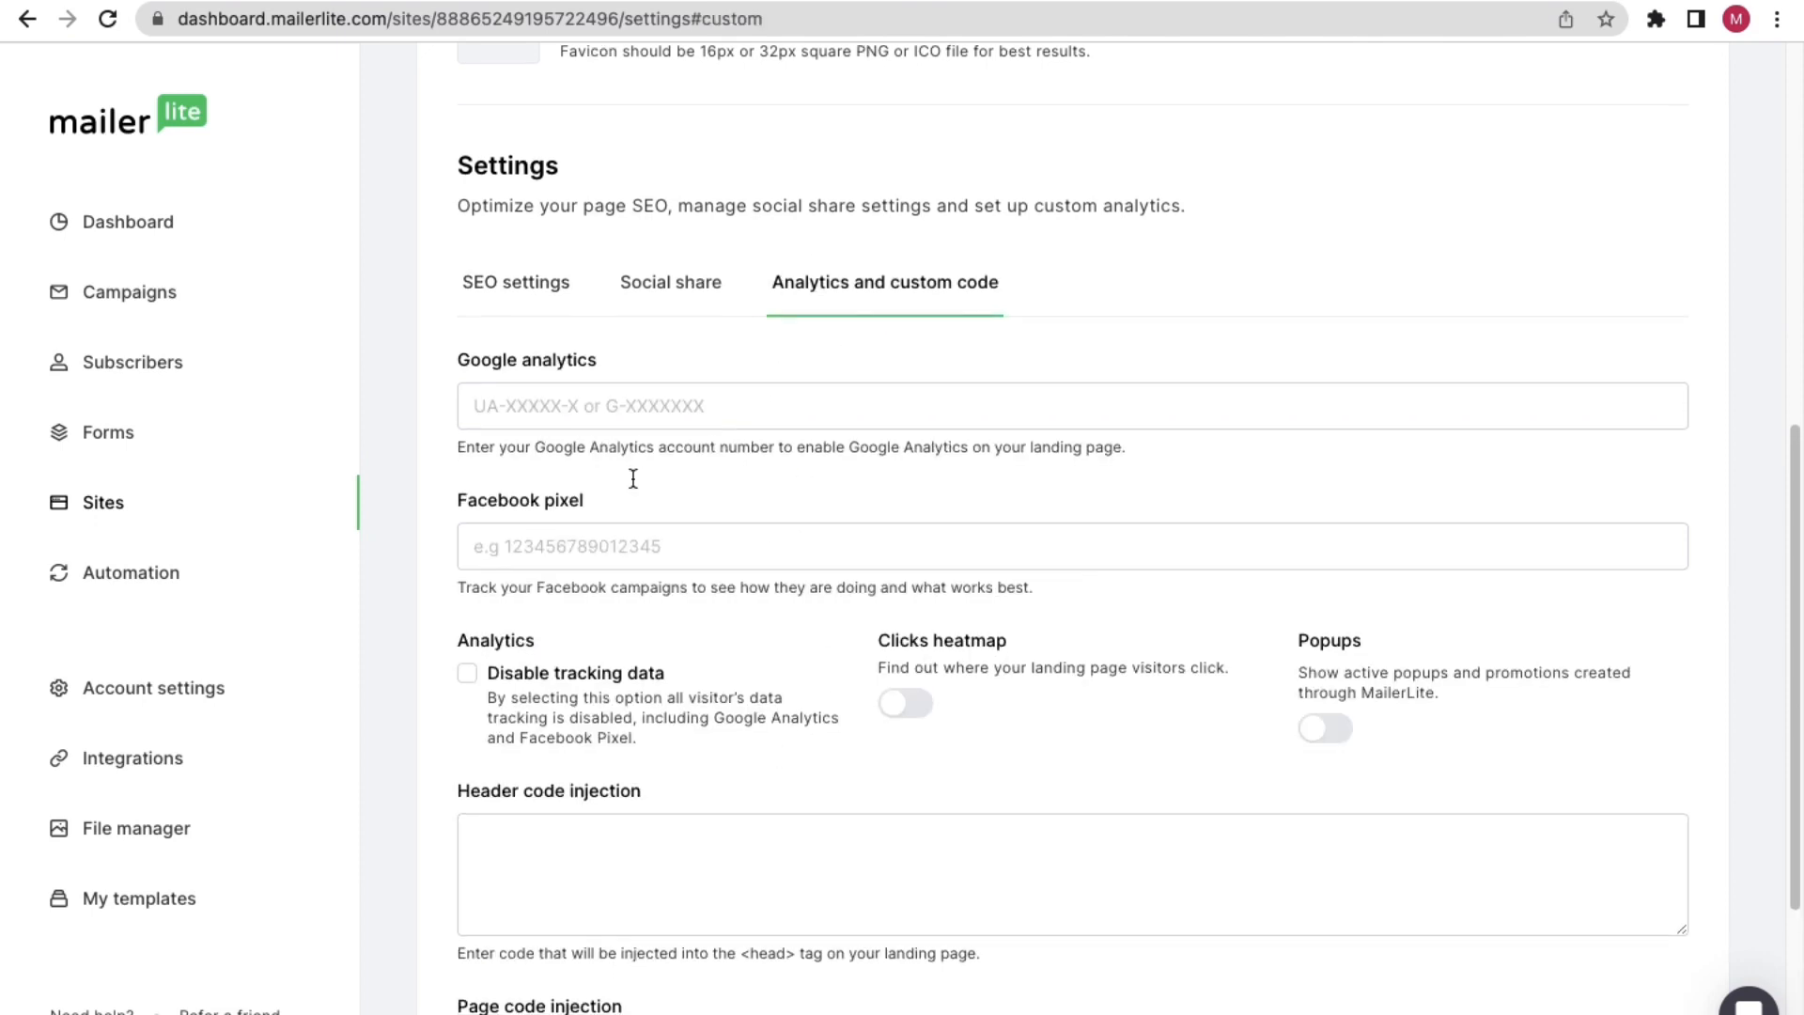
scroll(799, 770, down, 1)
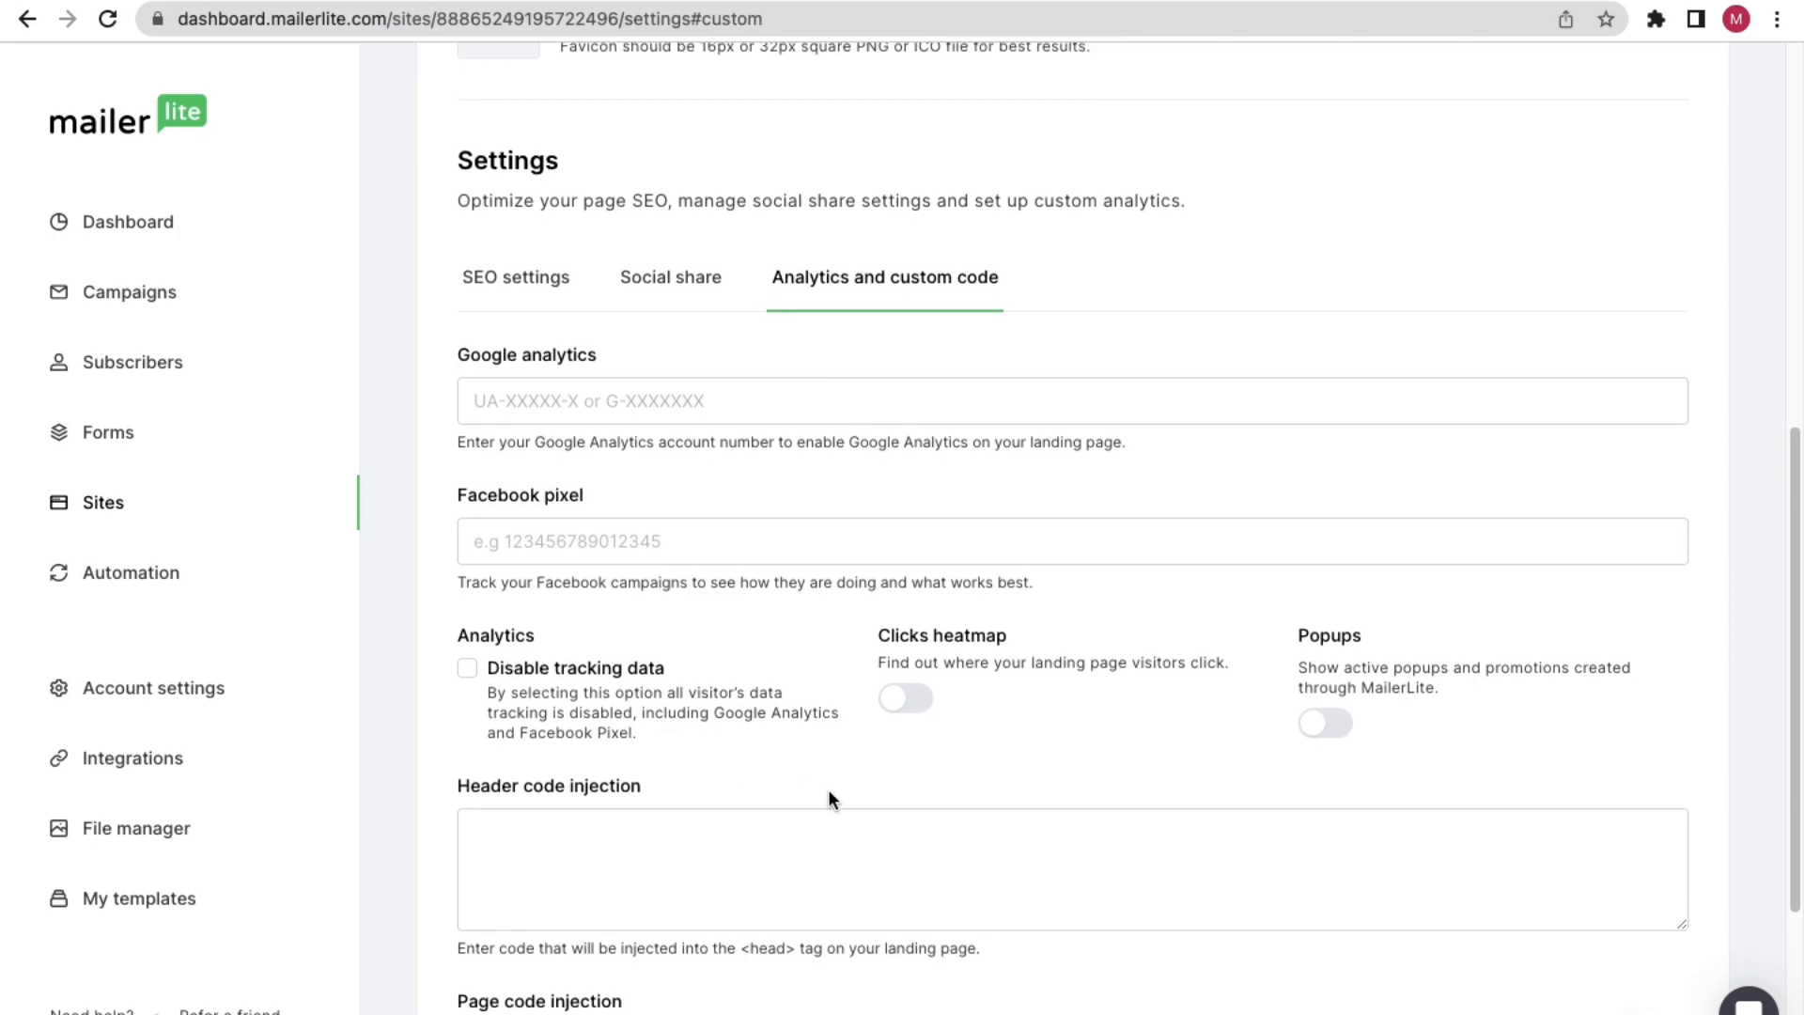
click(705, 288)
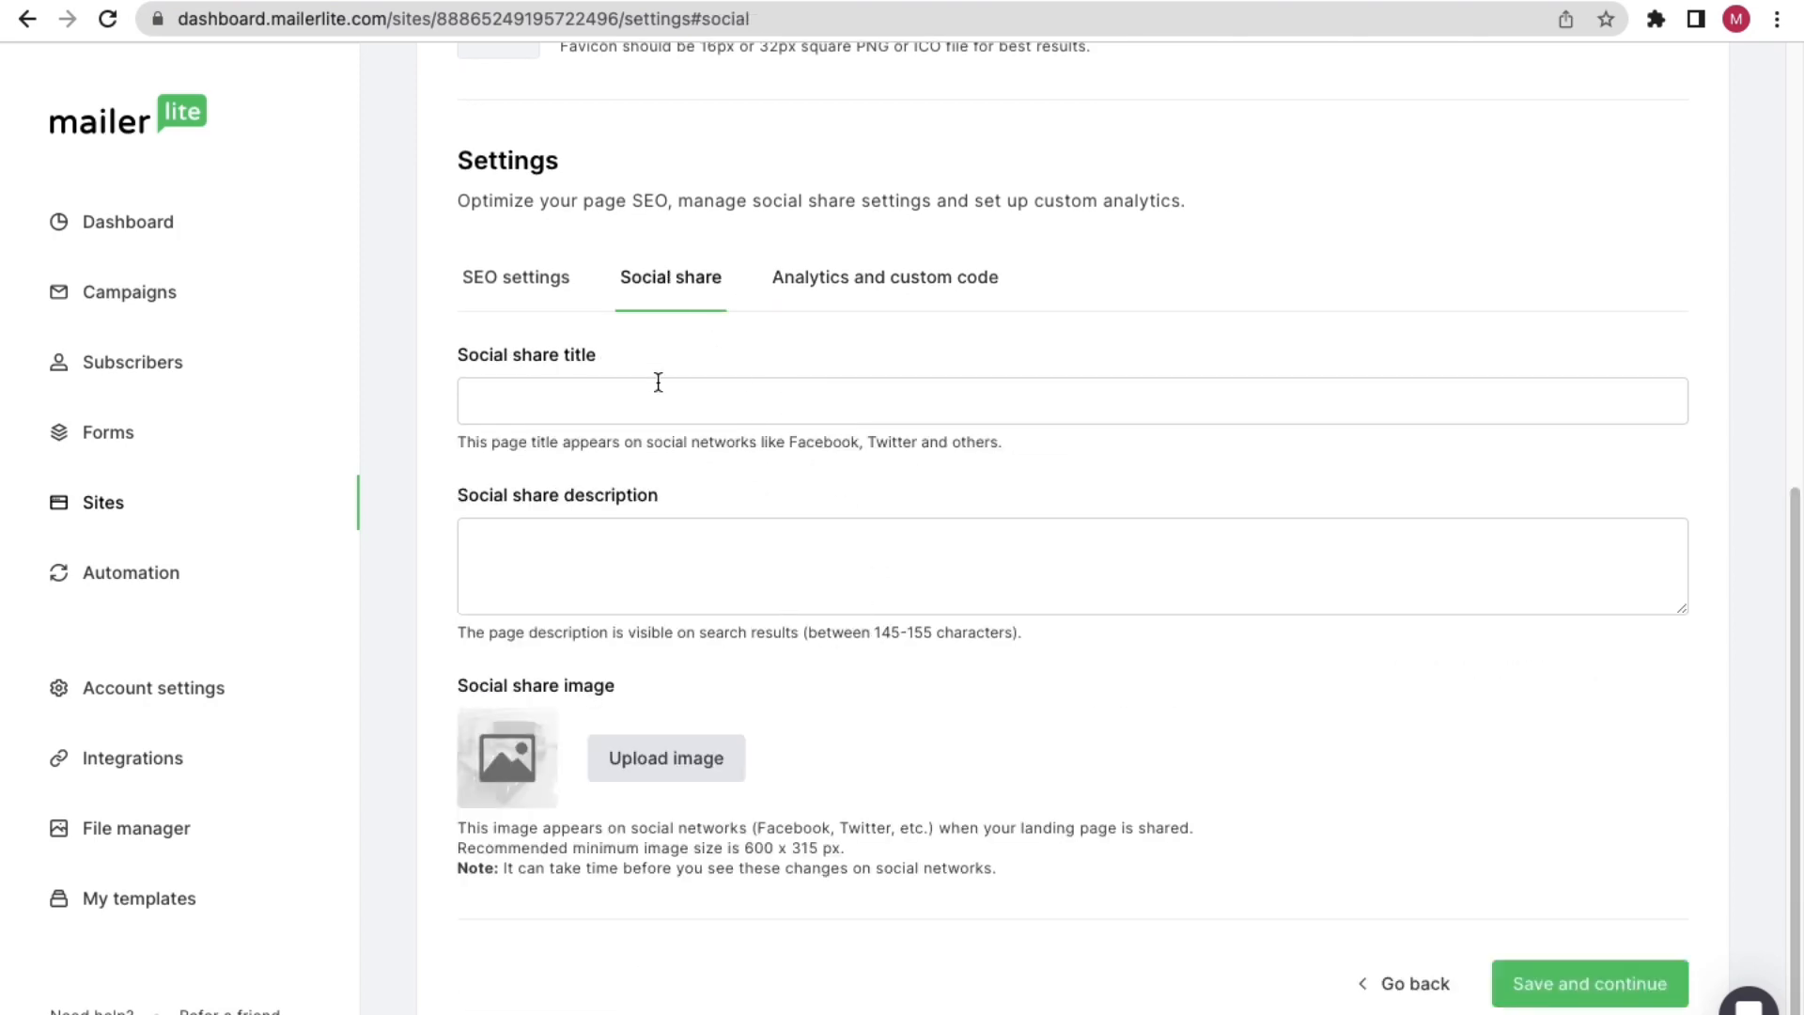
click(548, 295)
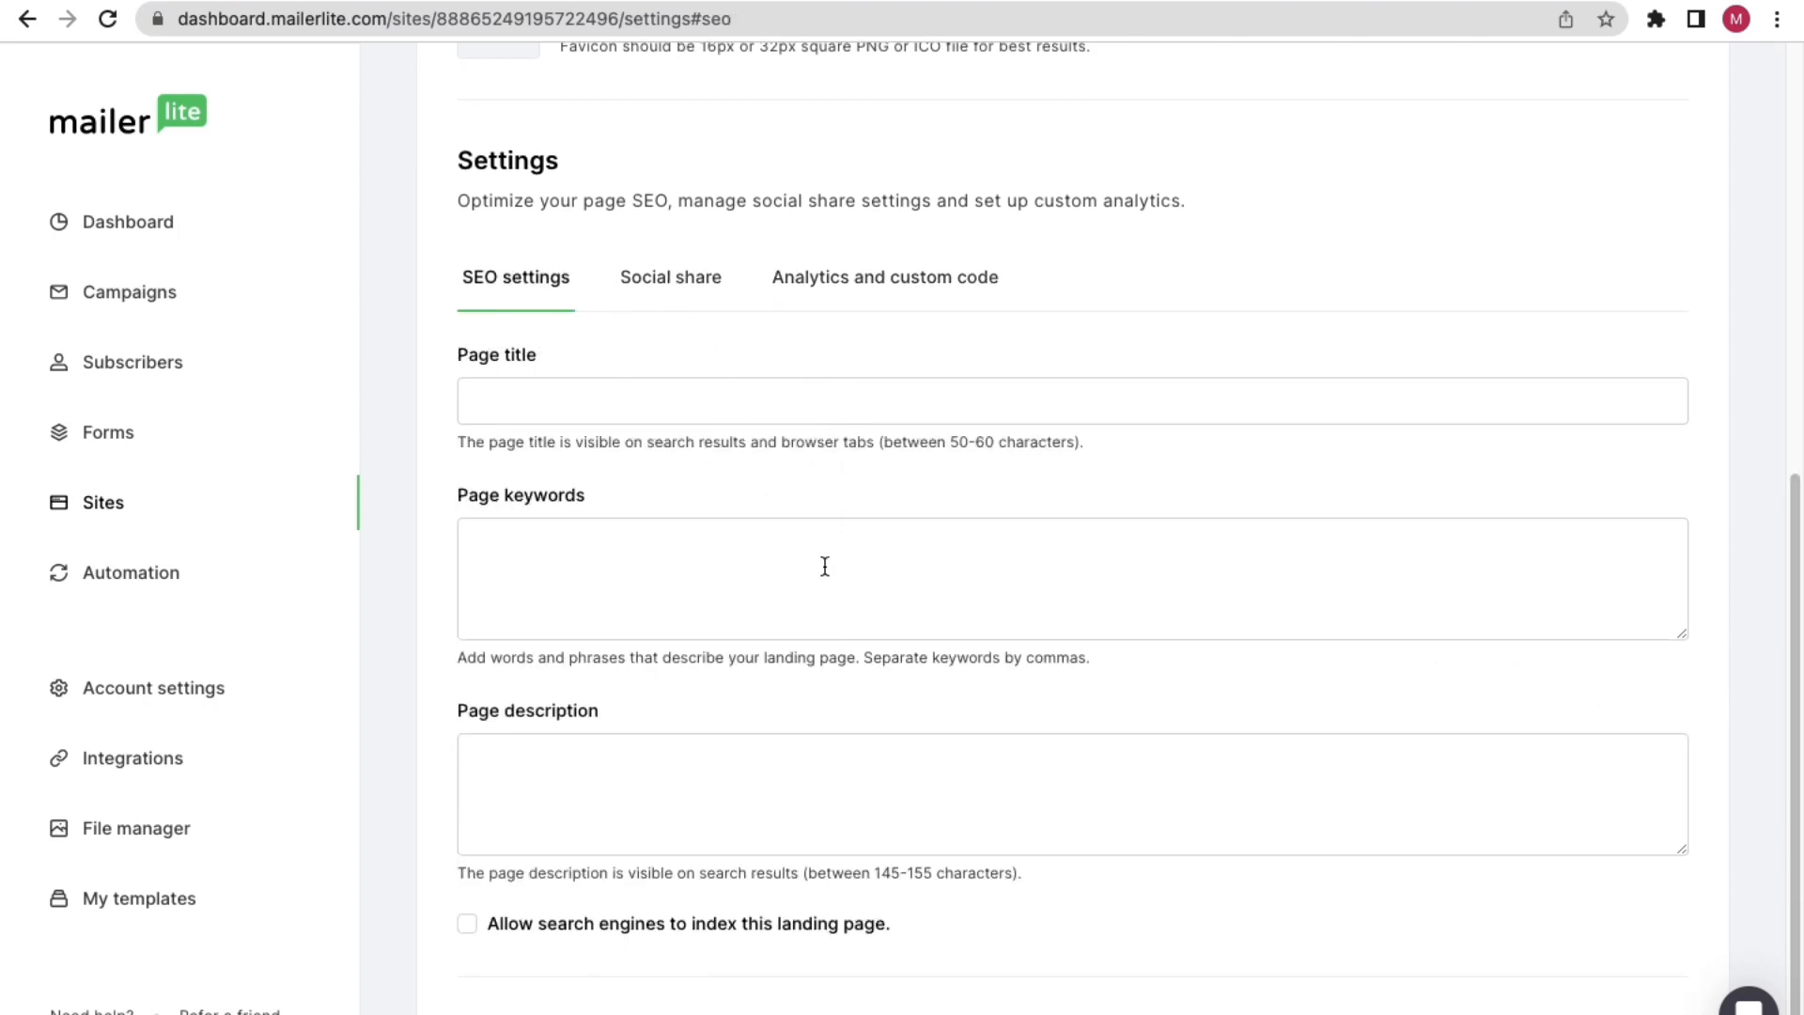
scroll(845, 573, up, 4)
scroll(933, 592, up, 5)
scroll(955, 605, down, 7)
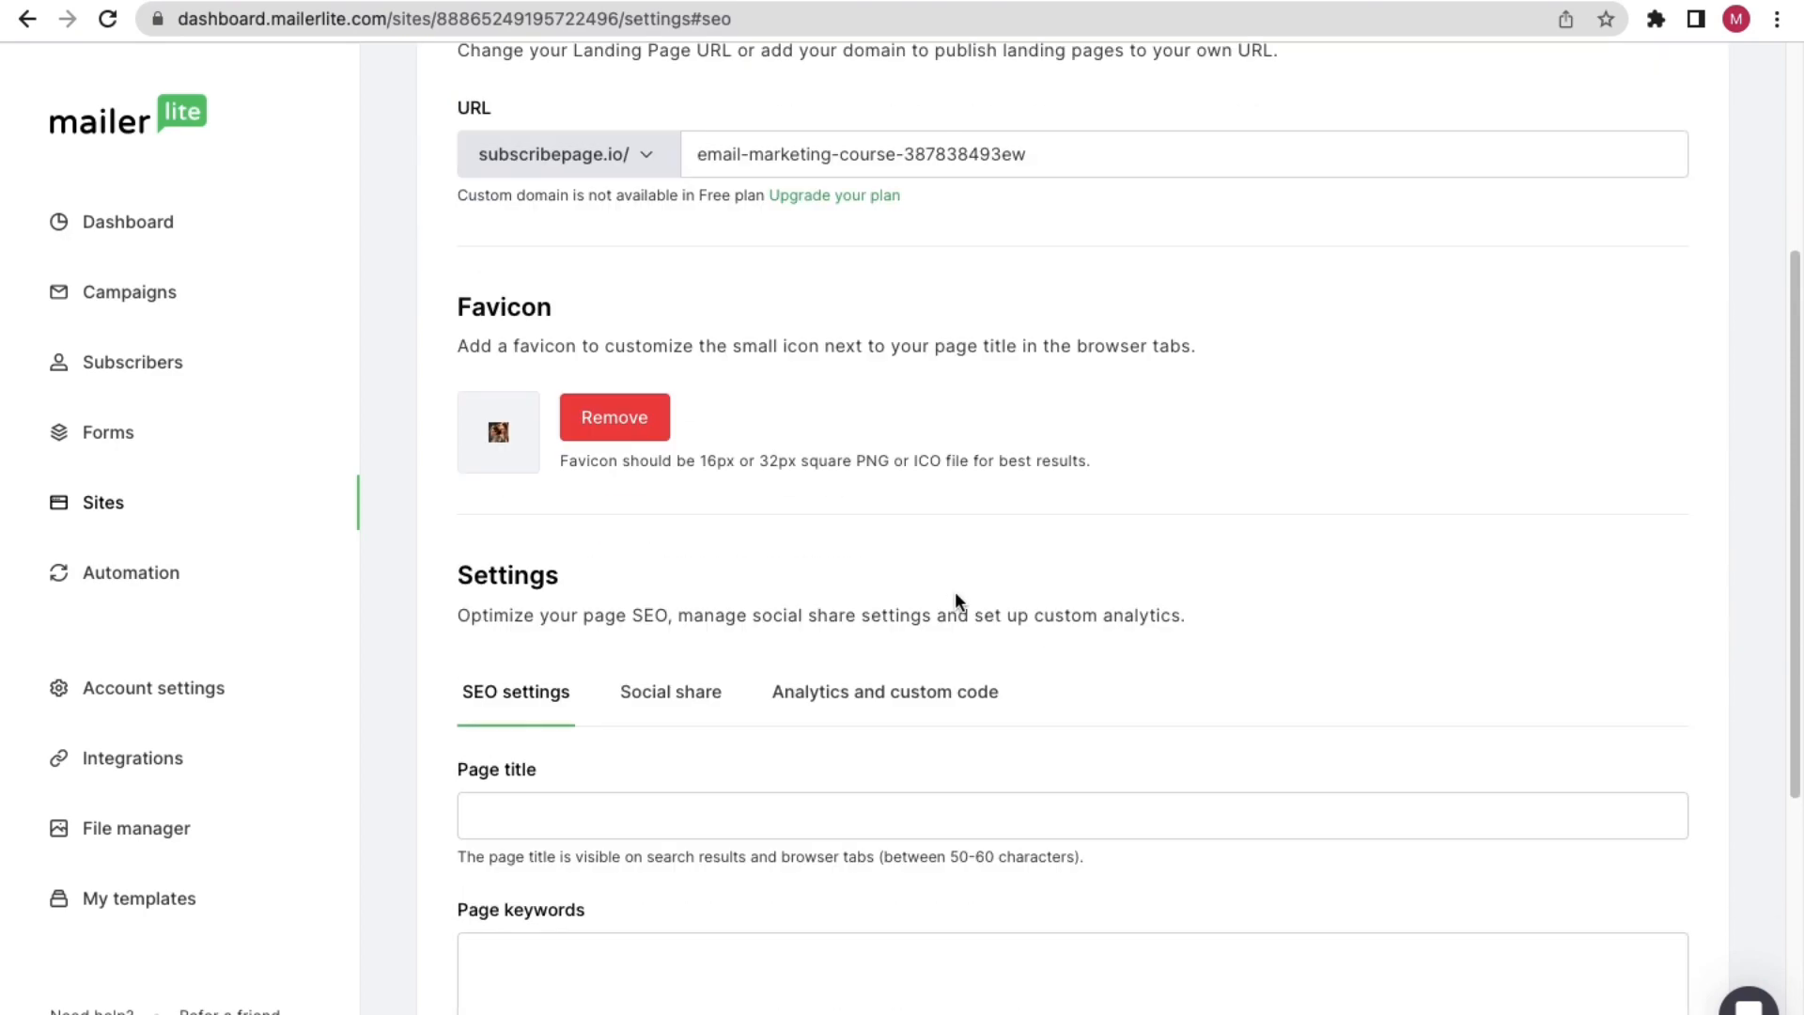
scroll(1169, 651, down, 2)
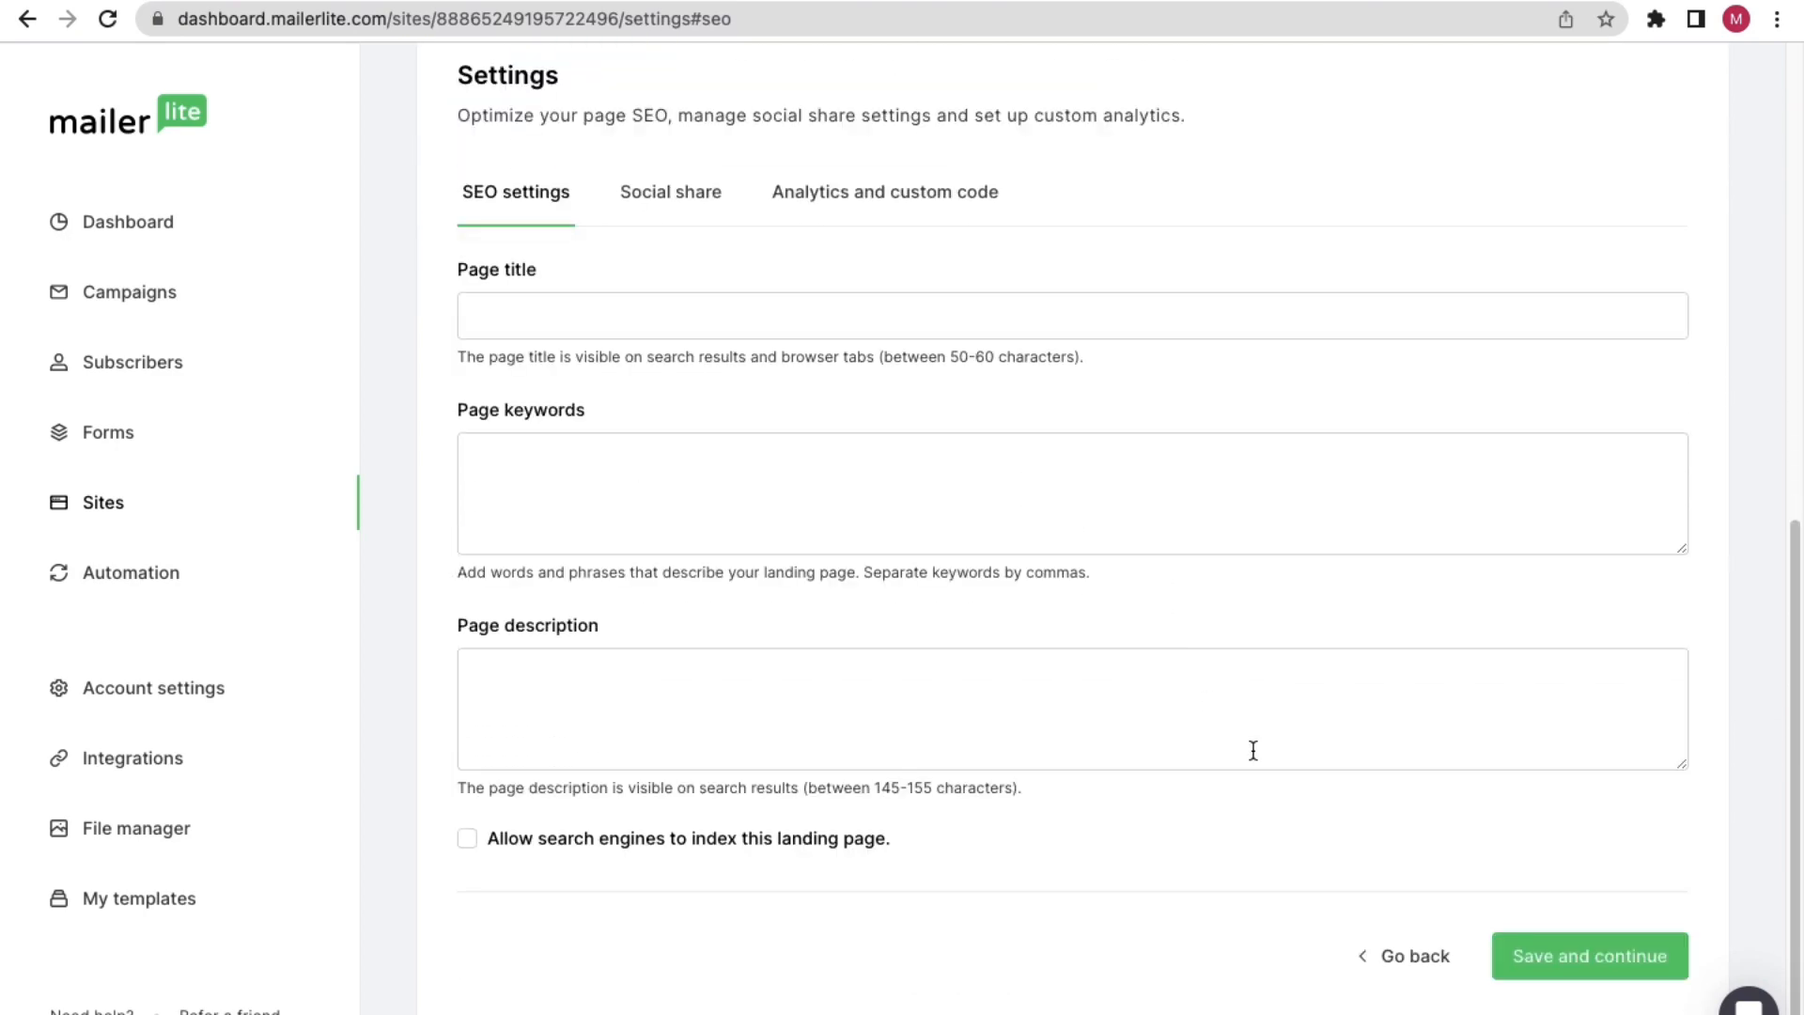
click(1578, 967)
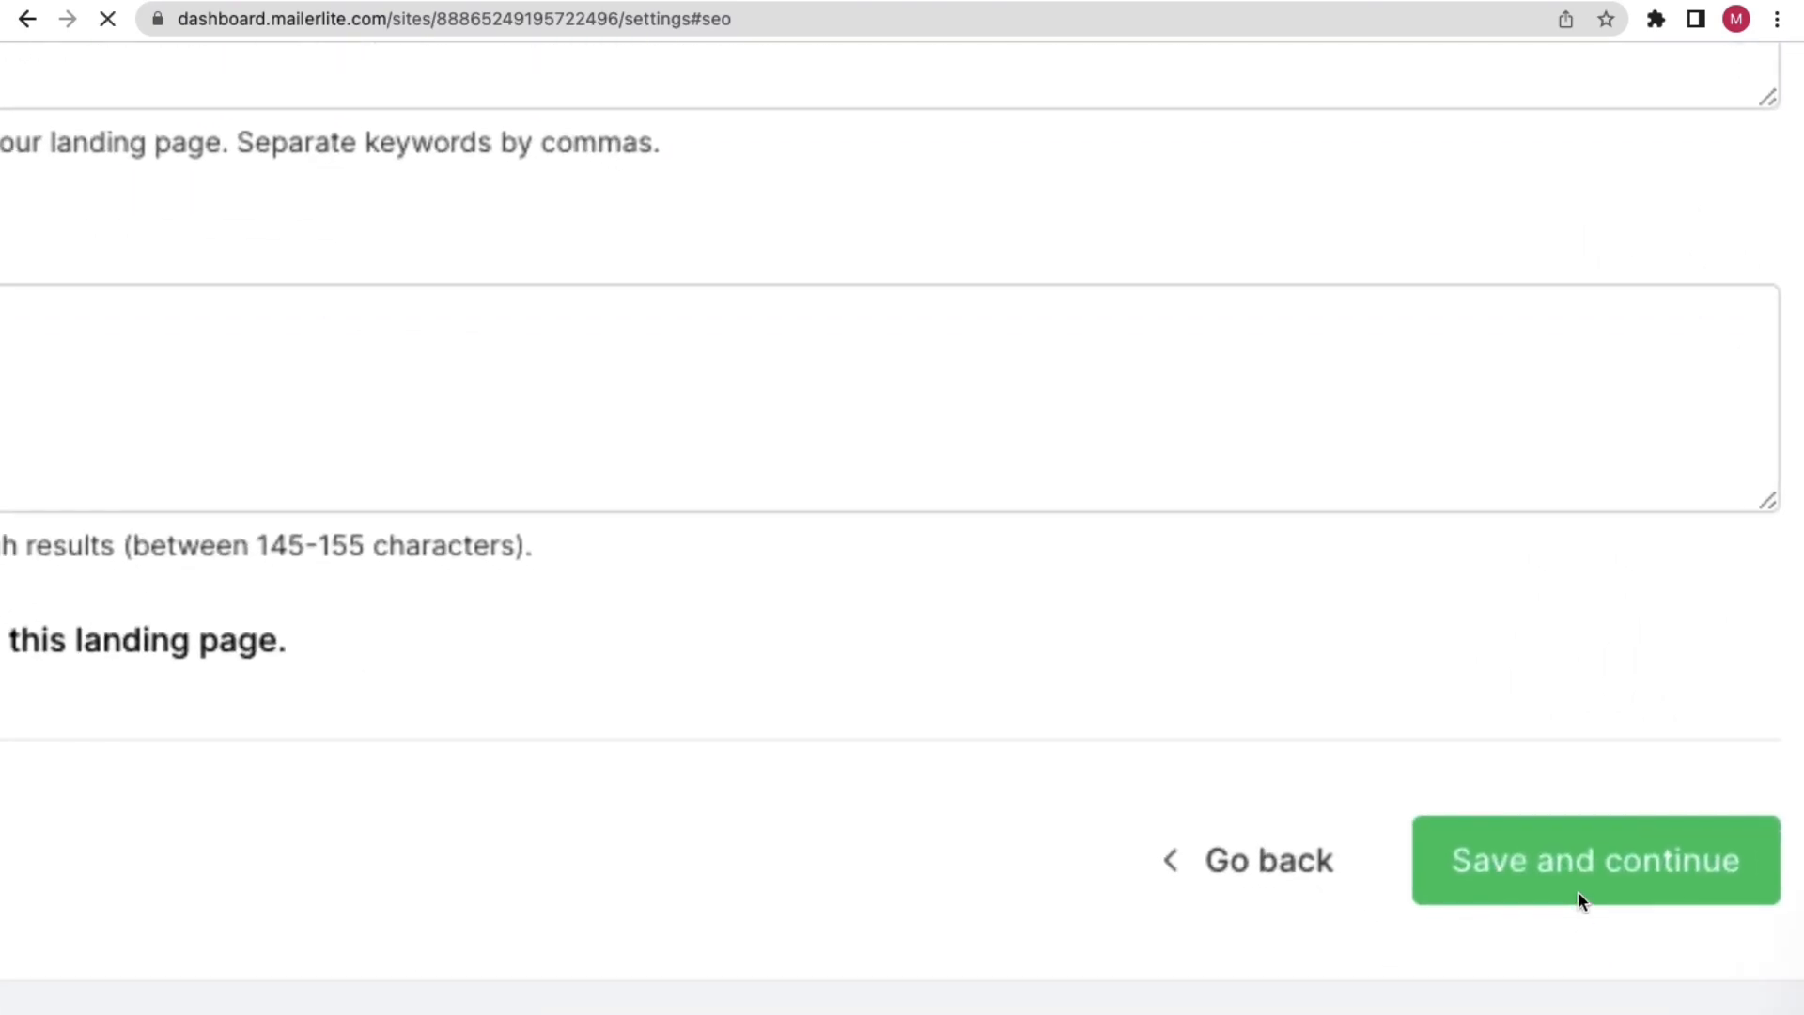
Step: Confirm the page settings, copy the live page address and load it in an incognito window
click(1577, 891)
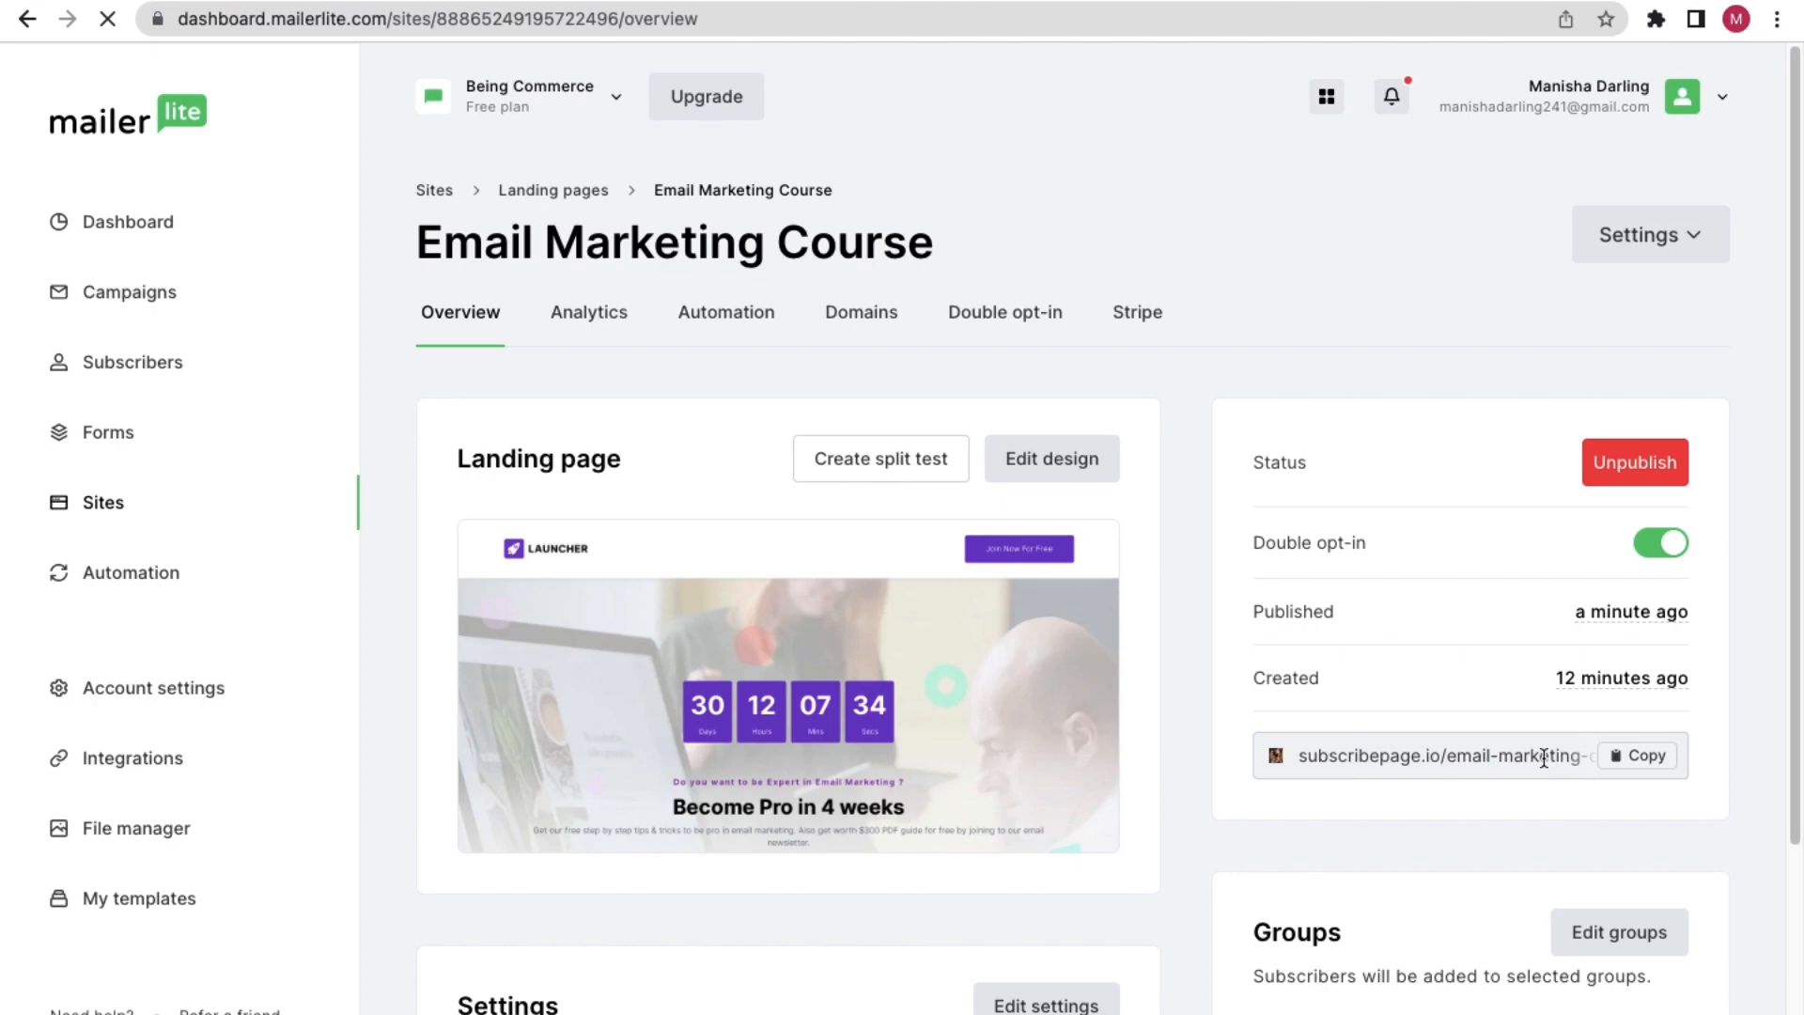
click(1636, 763)
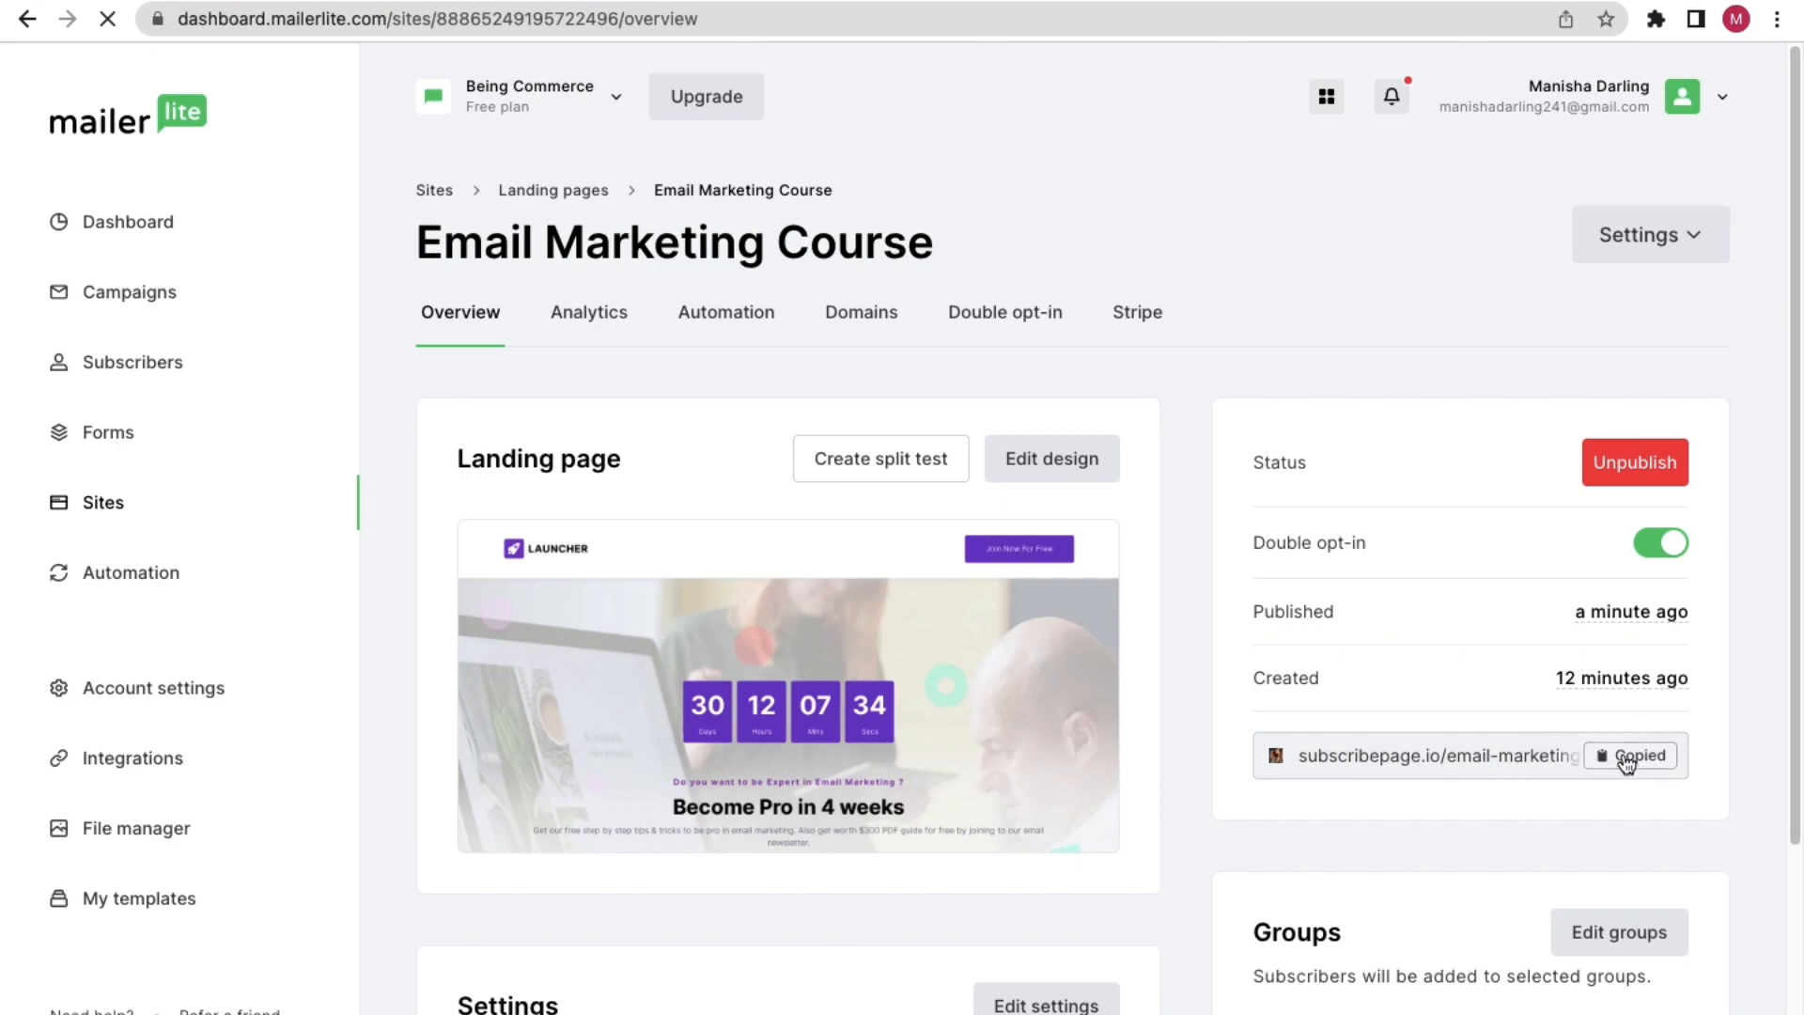
click(1779, 21)
click(1672, 128)
key(super+v)
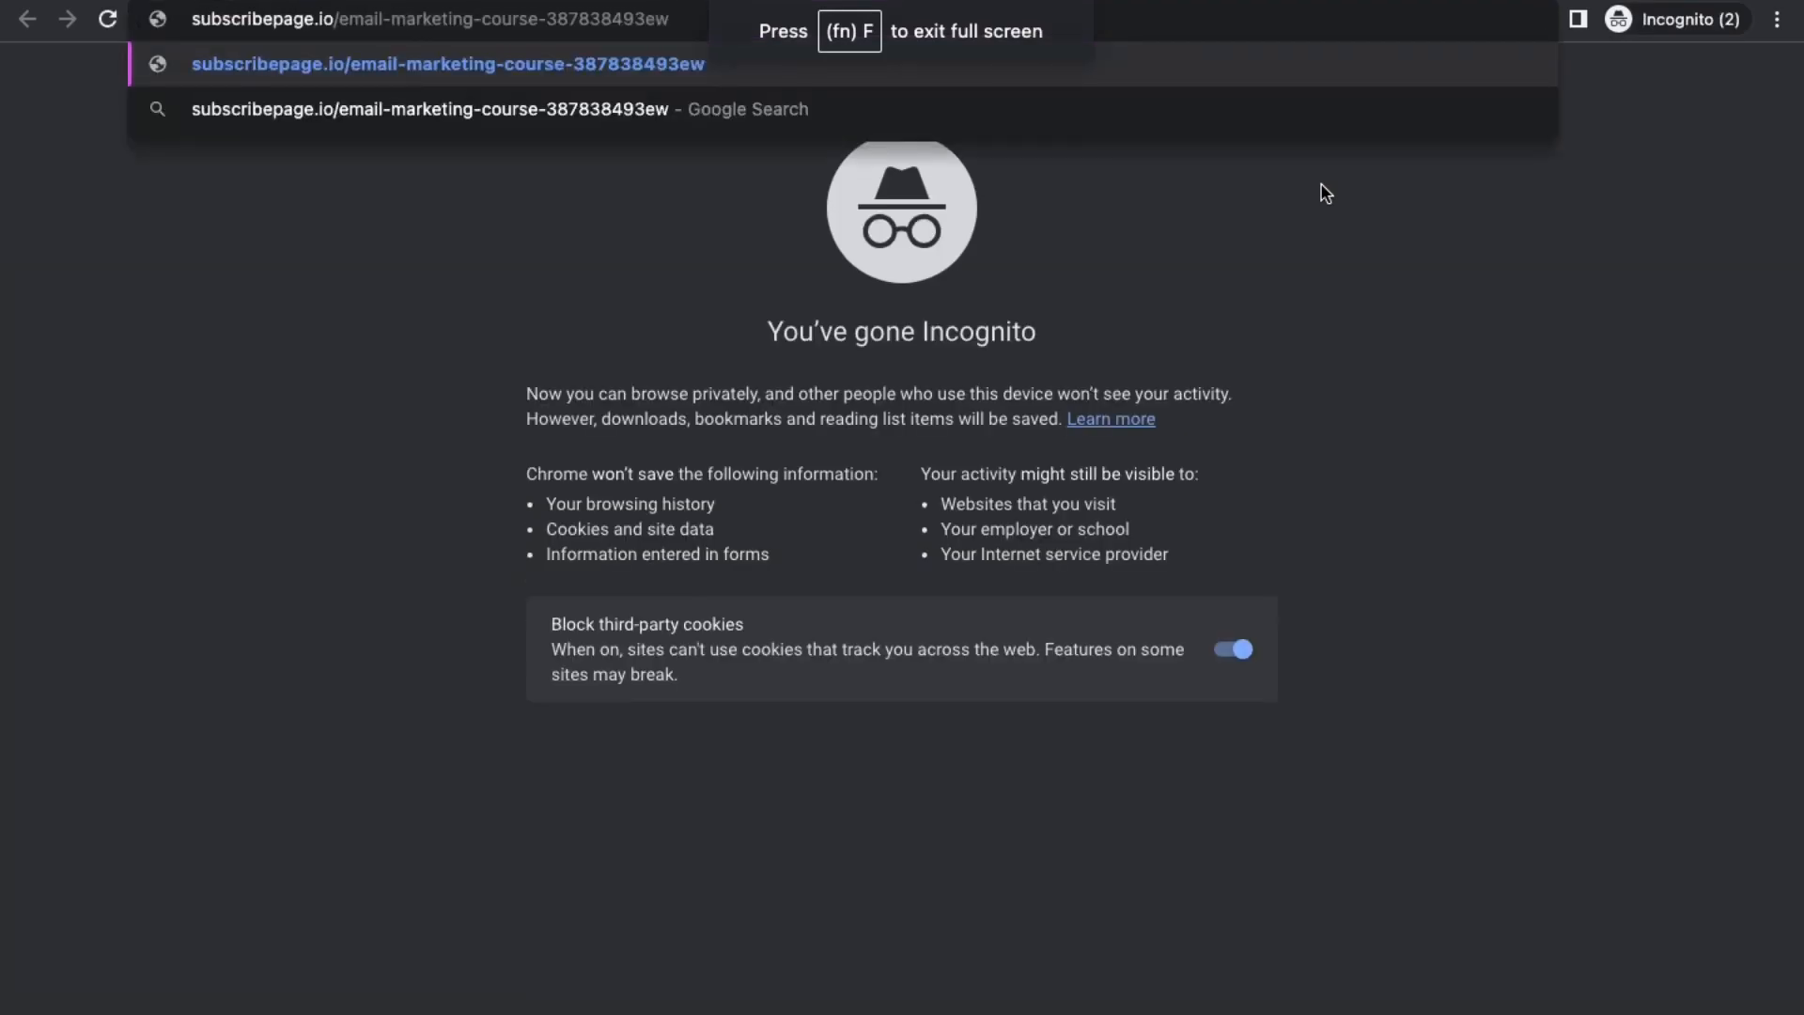
key(Return)
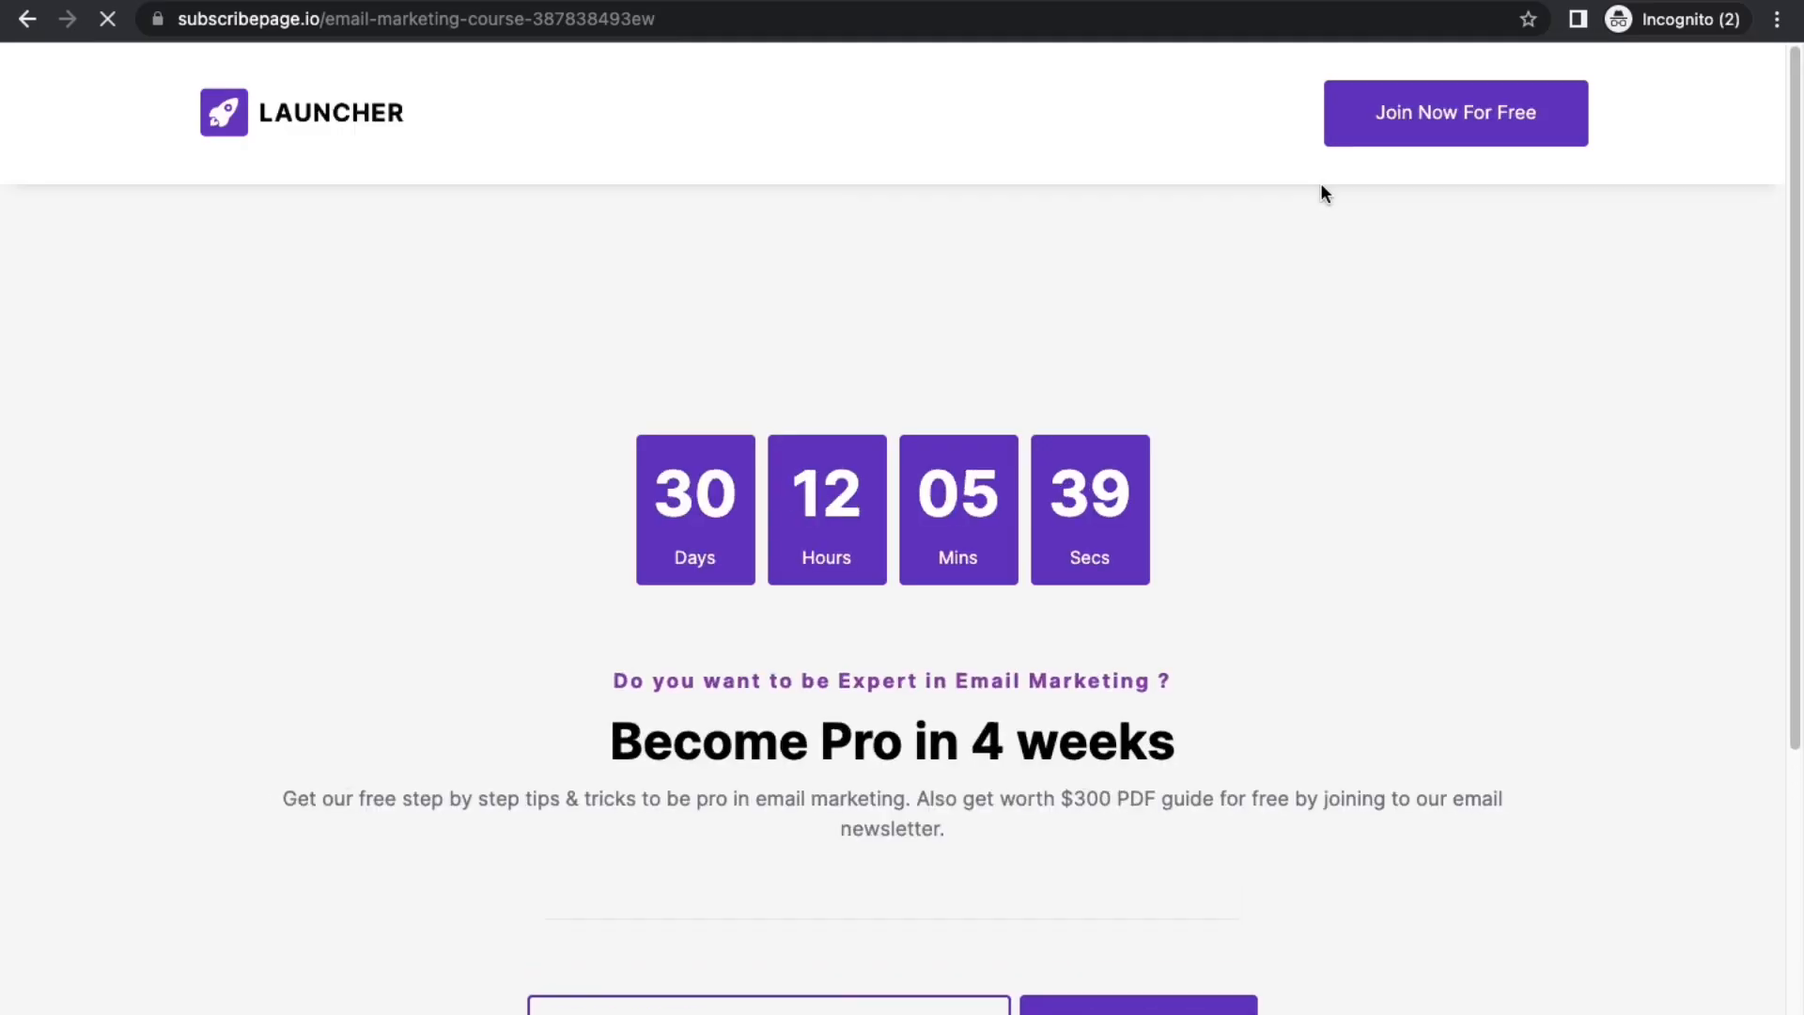
Step: Scroll through the live landing page, then return to the Email Marketing Course overview
scroll(802, 360, down, 5)
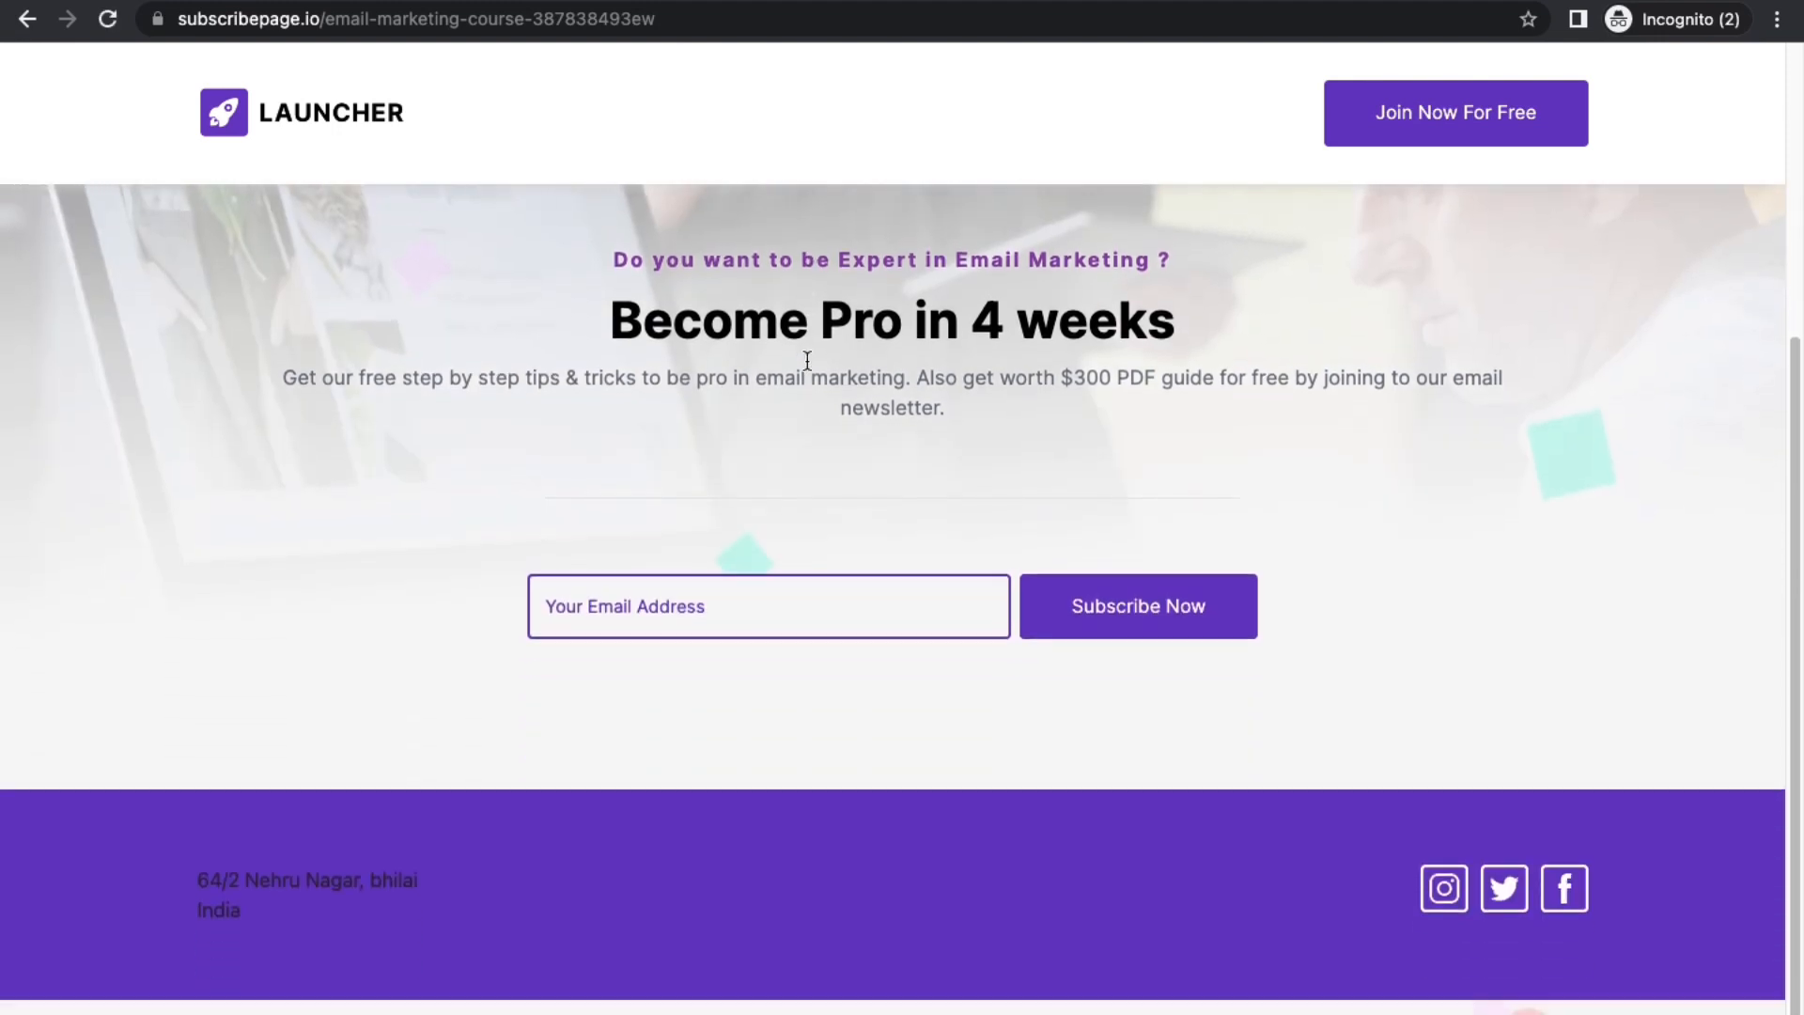
scroll(804, 360, up, 5)
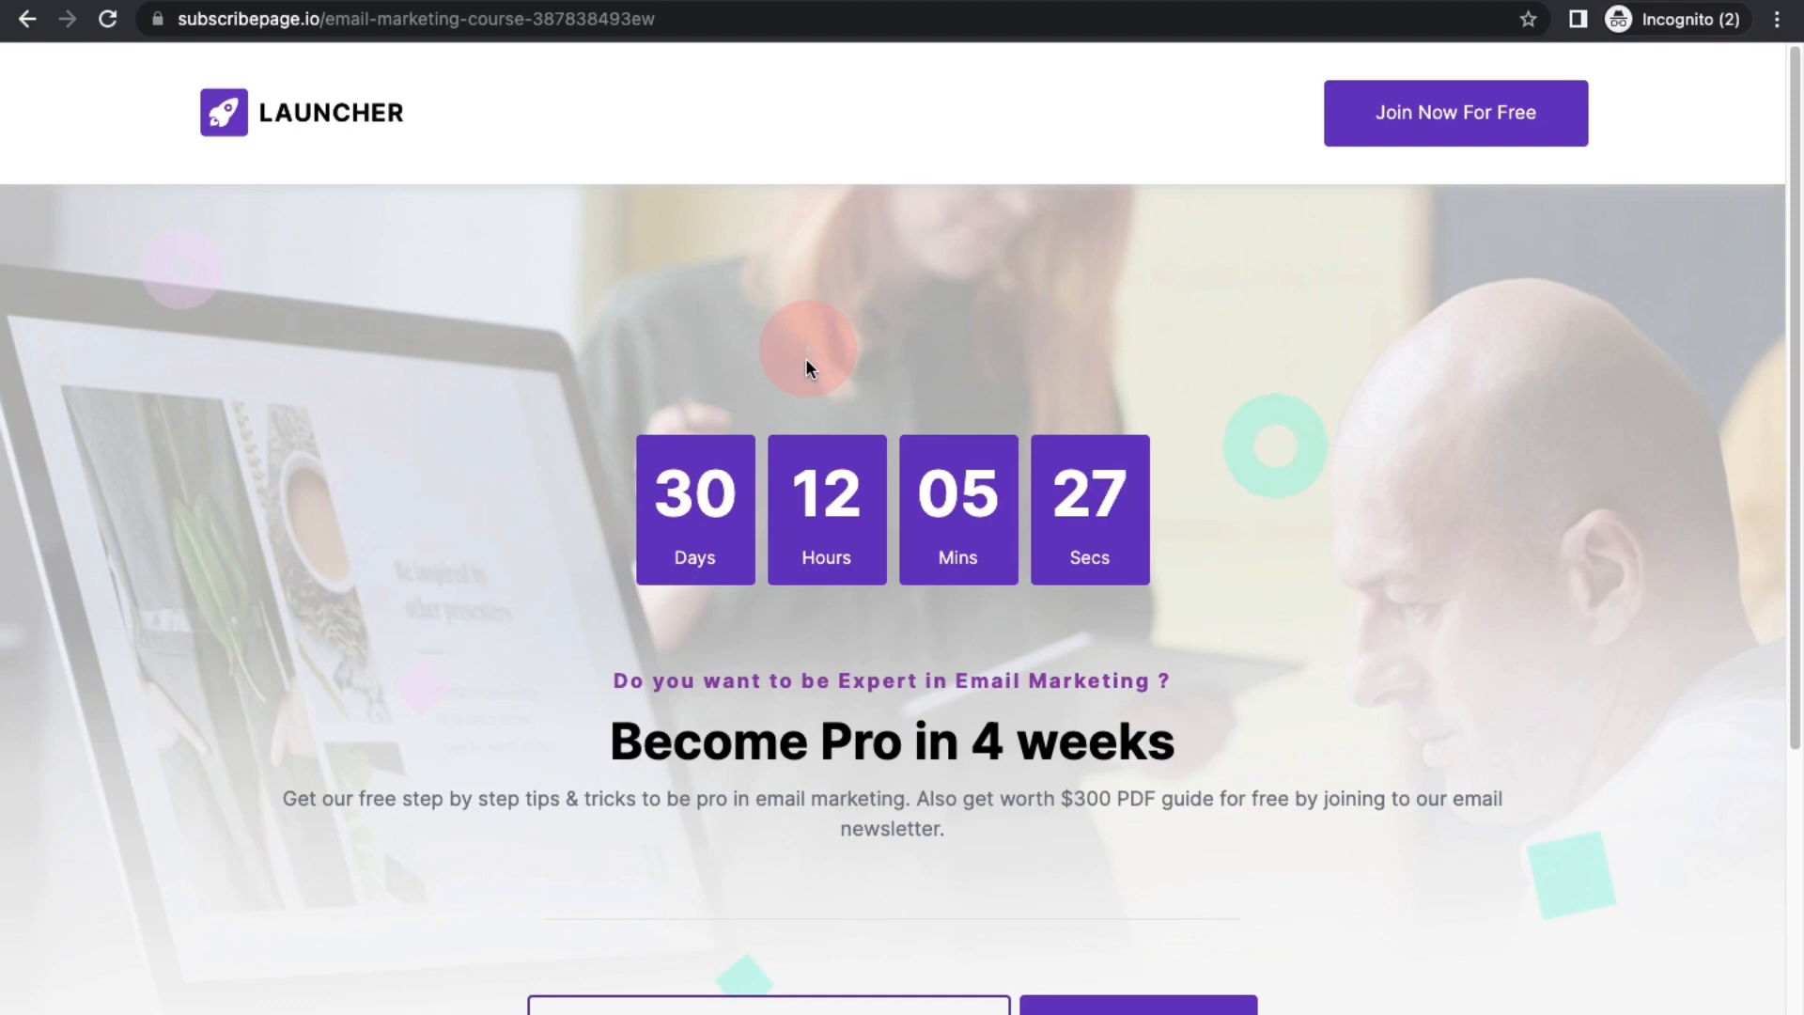
scroll(806, 367, down, 5)
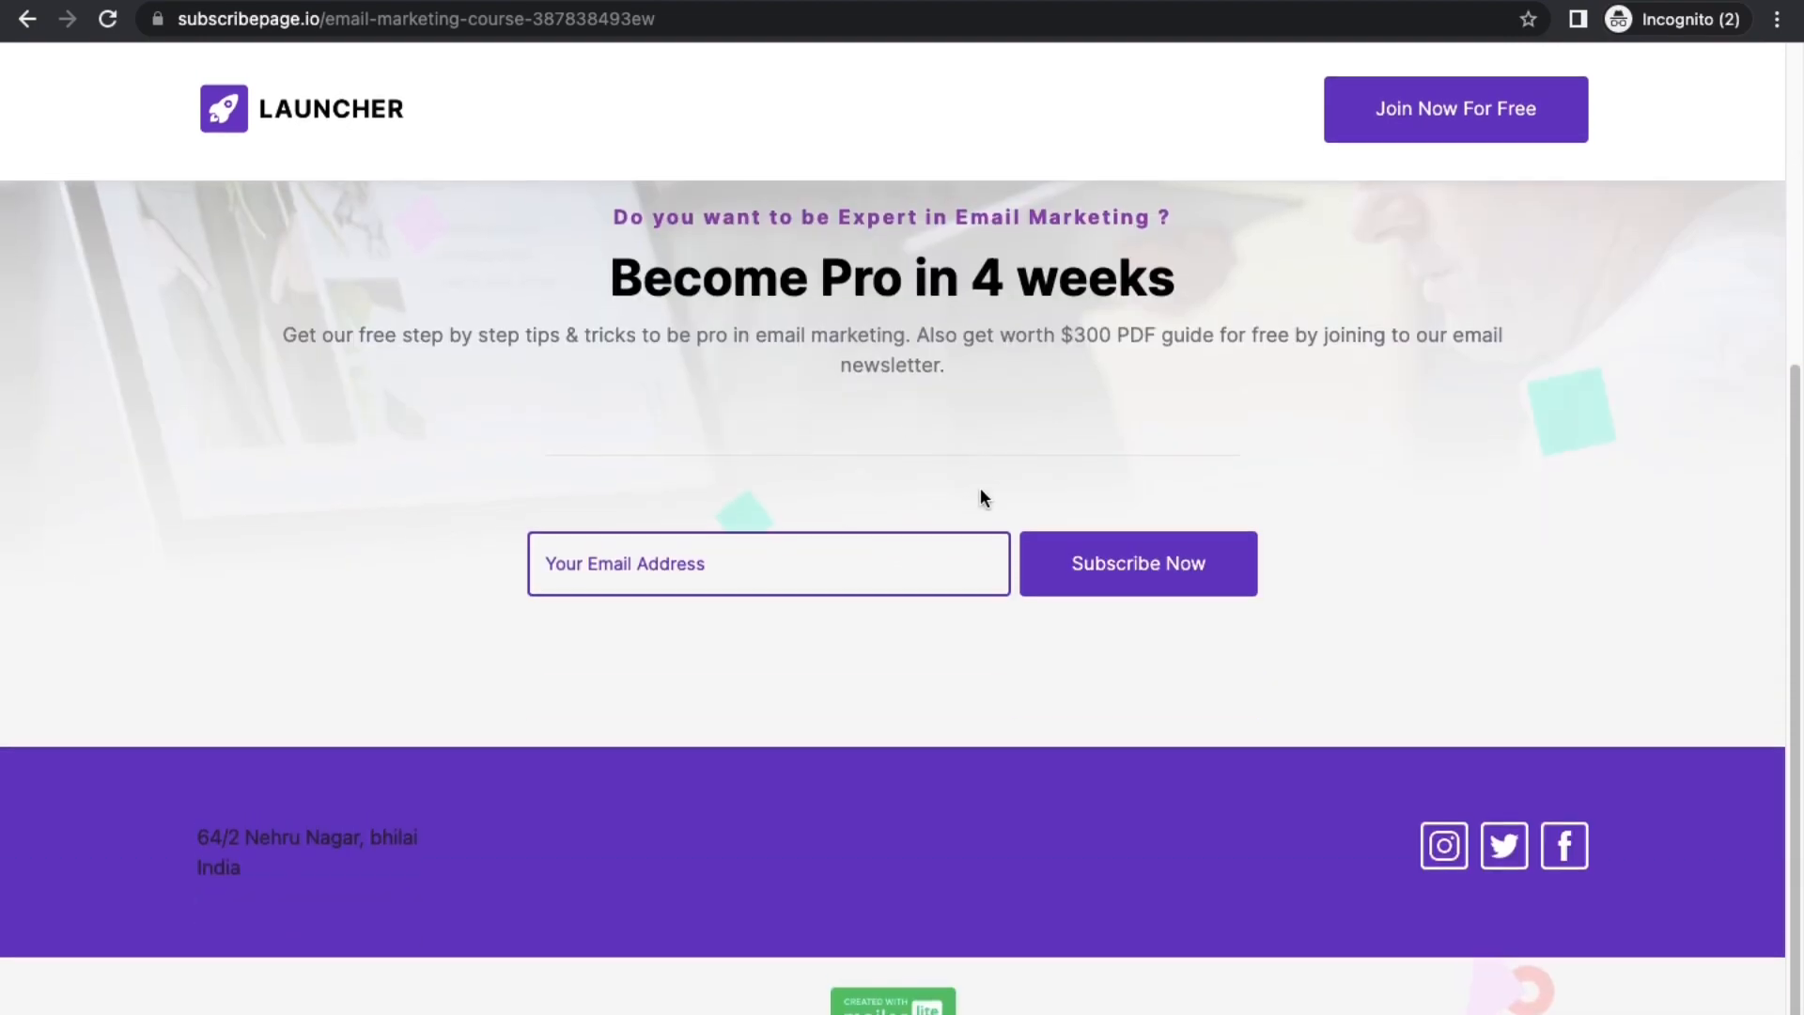
scroll(932, 487, up, 5)
key(ctrl+Left)
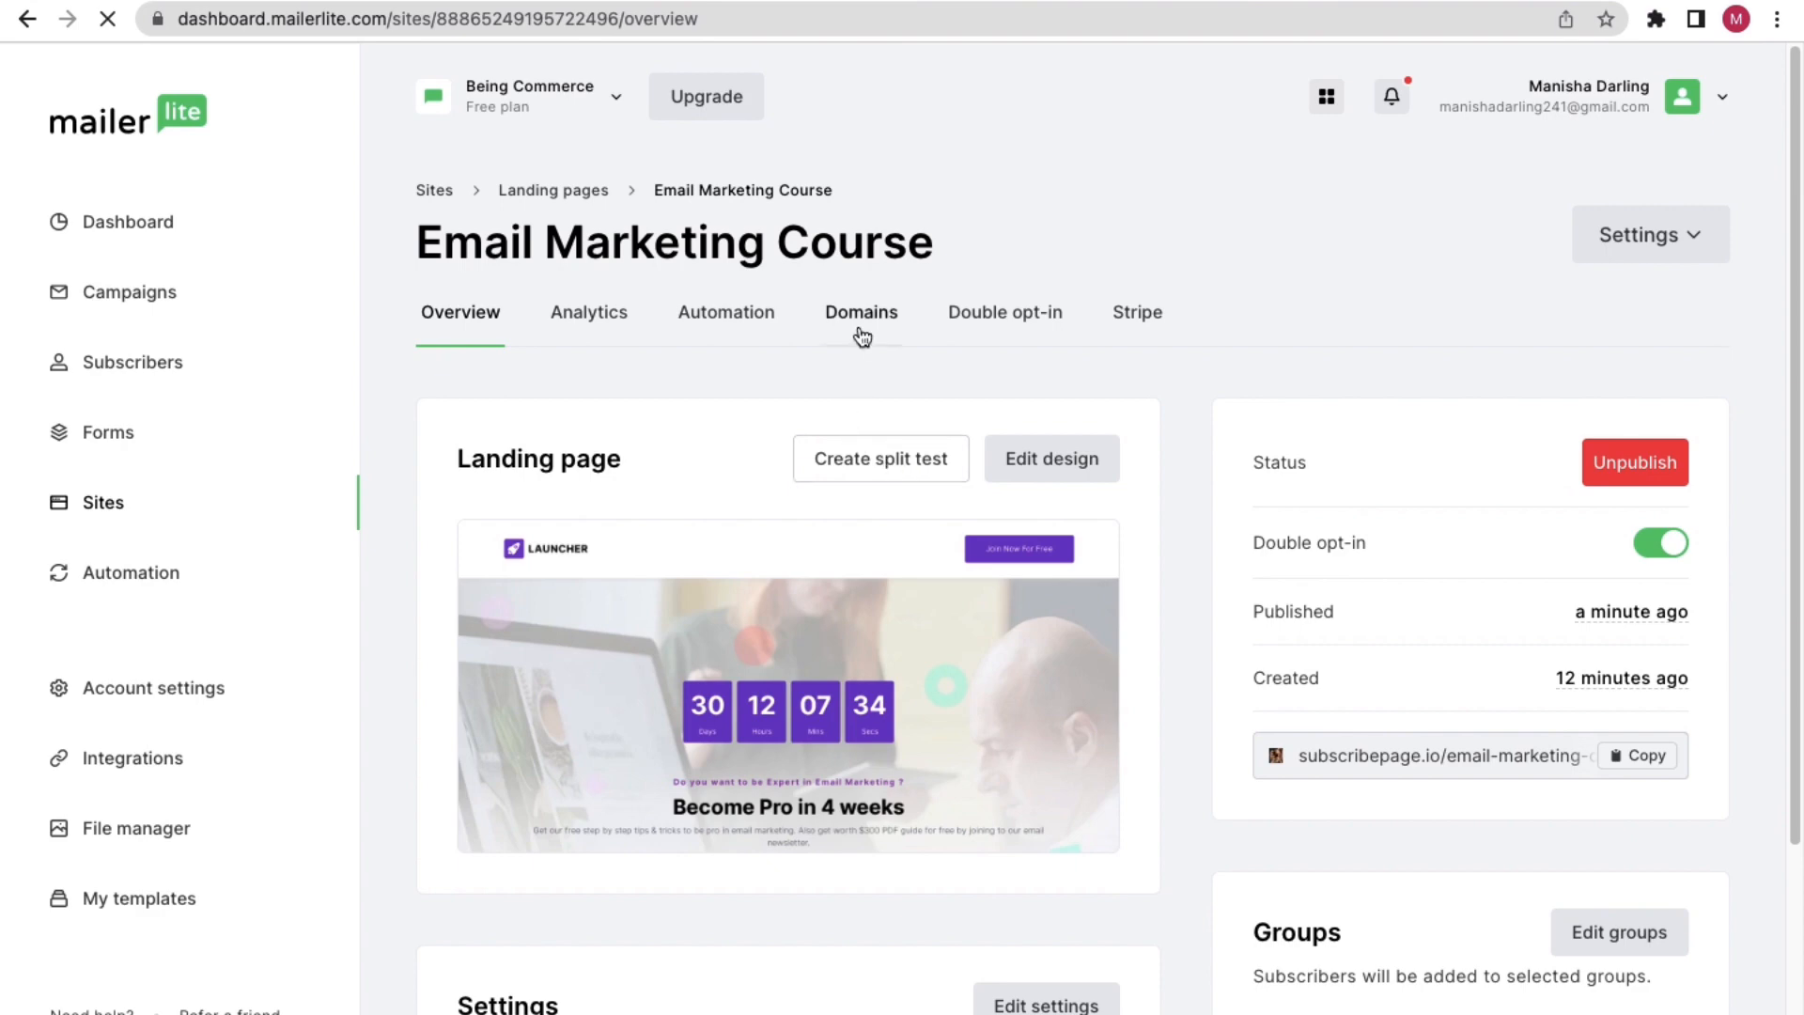
key(ctrl+Left)
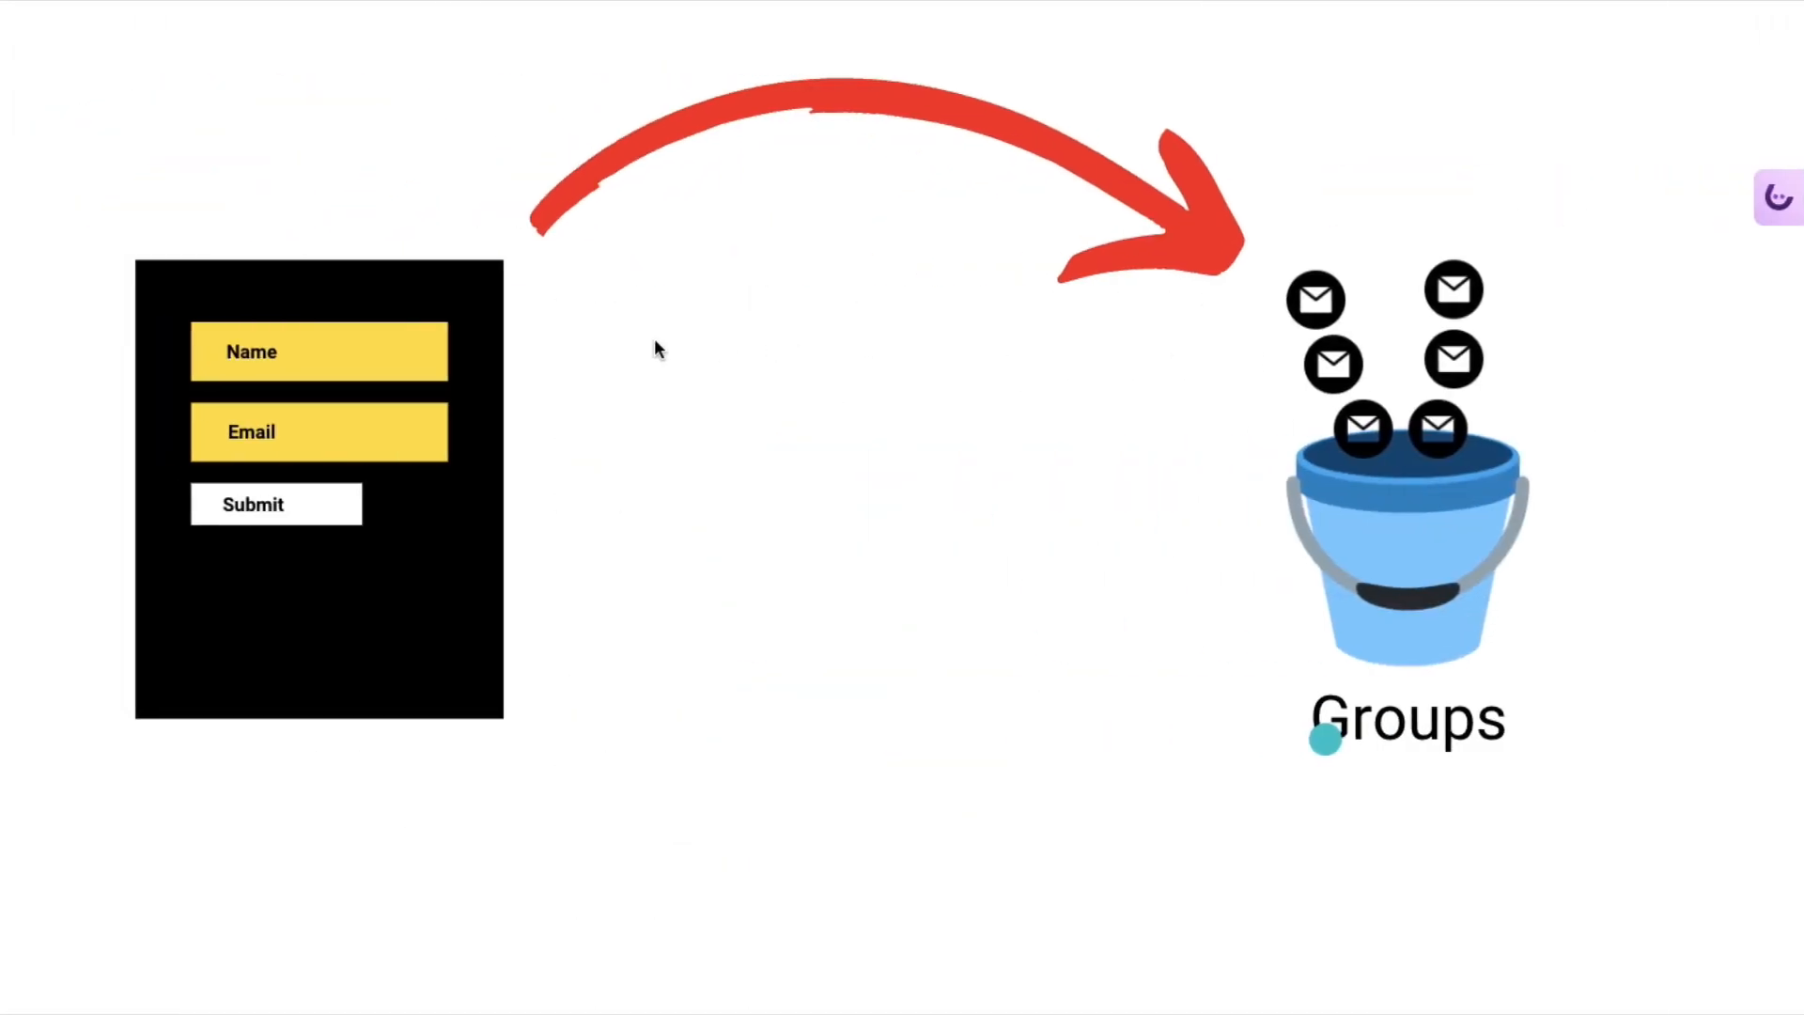
key(ctrl+Right)
key(ctrl+Right)
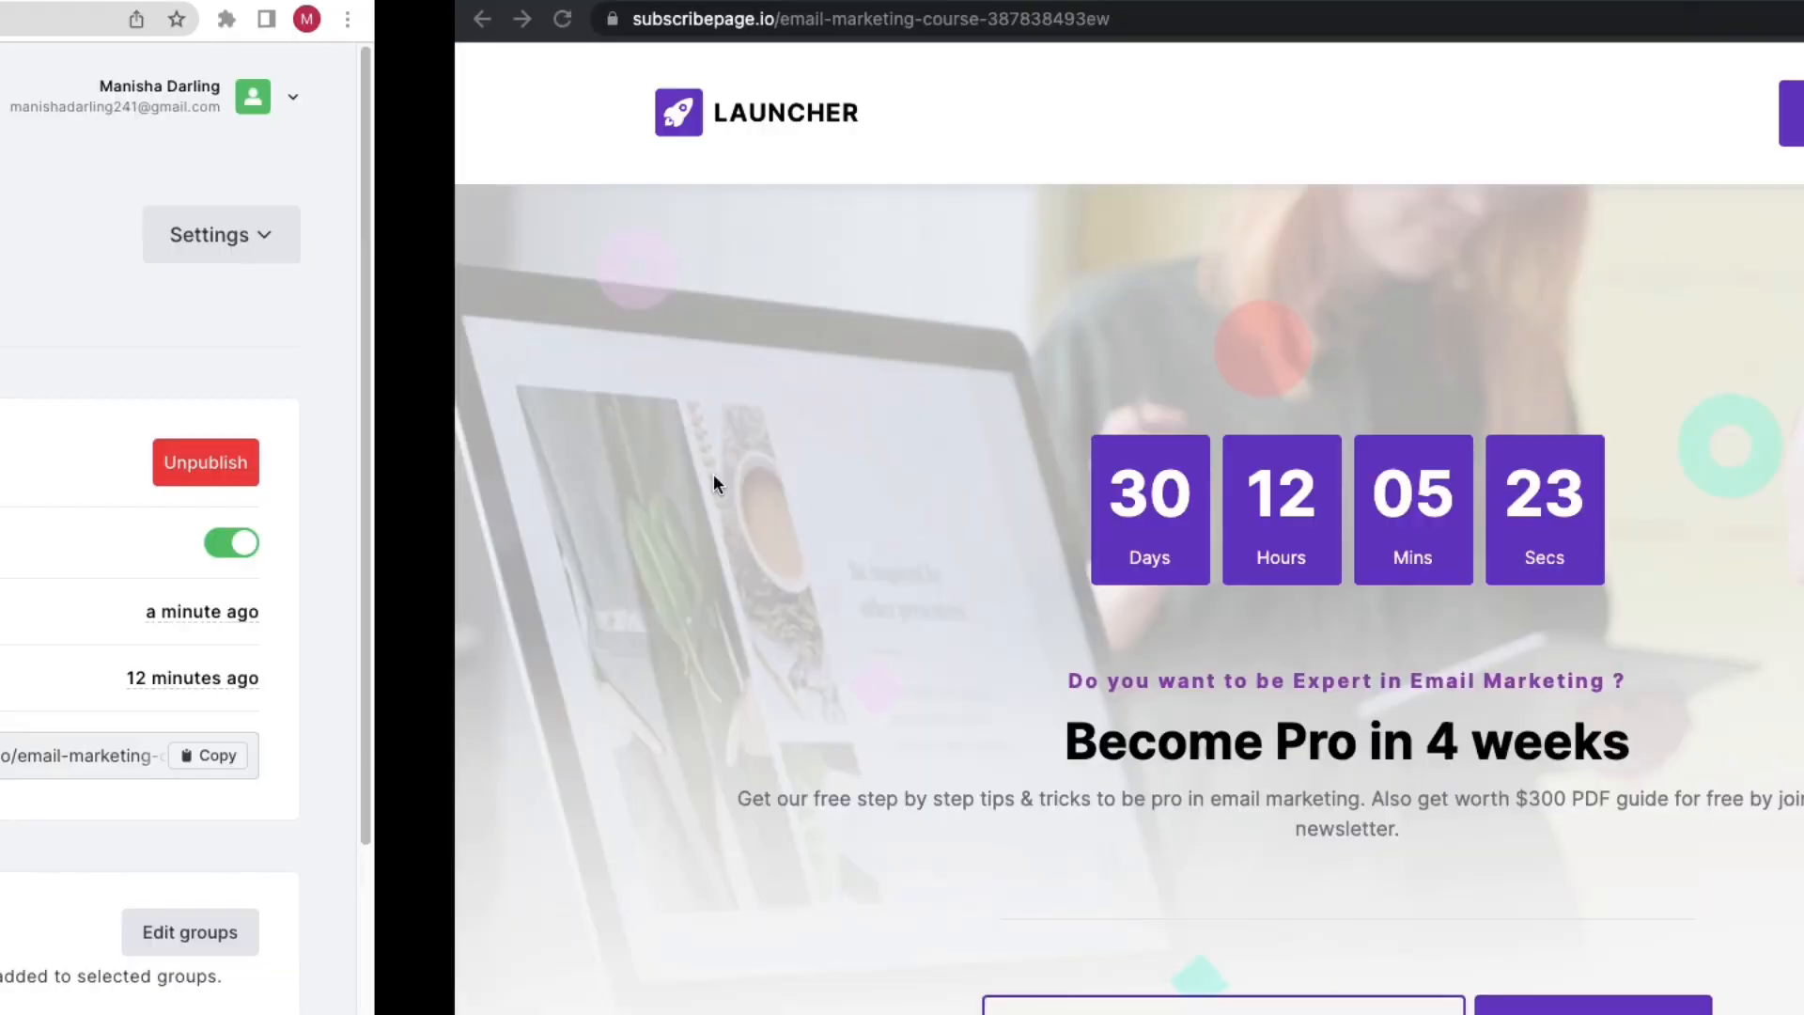
scroll(779, 515, down, 4)
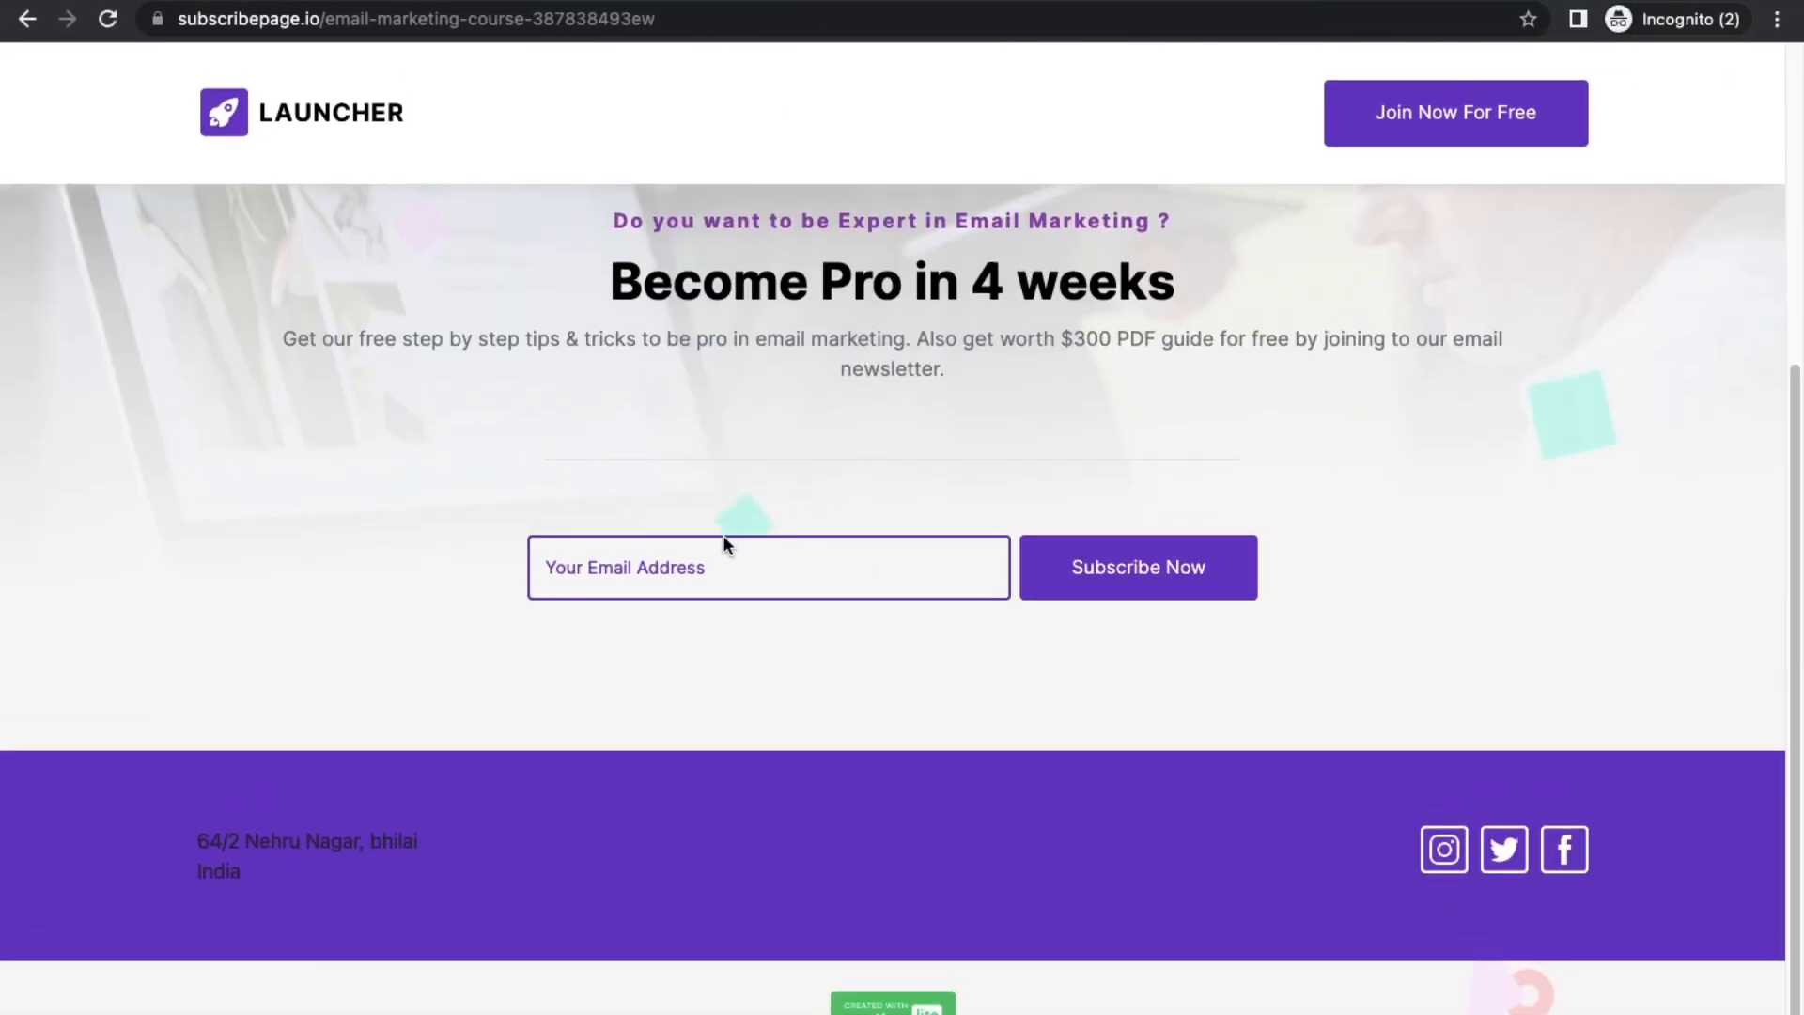
key(ctrl+Left)
key(ctrl+Left)
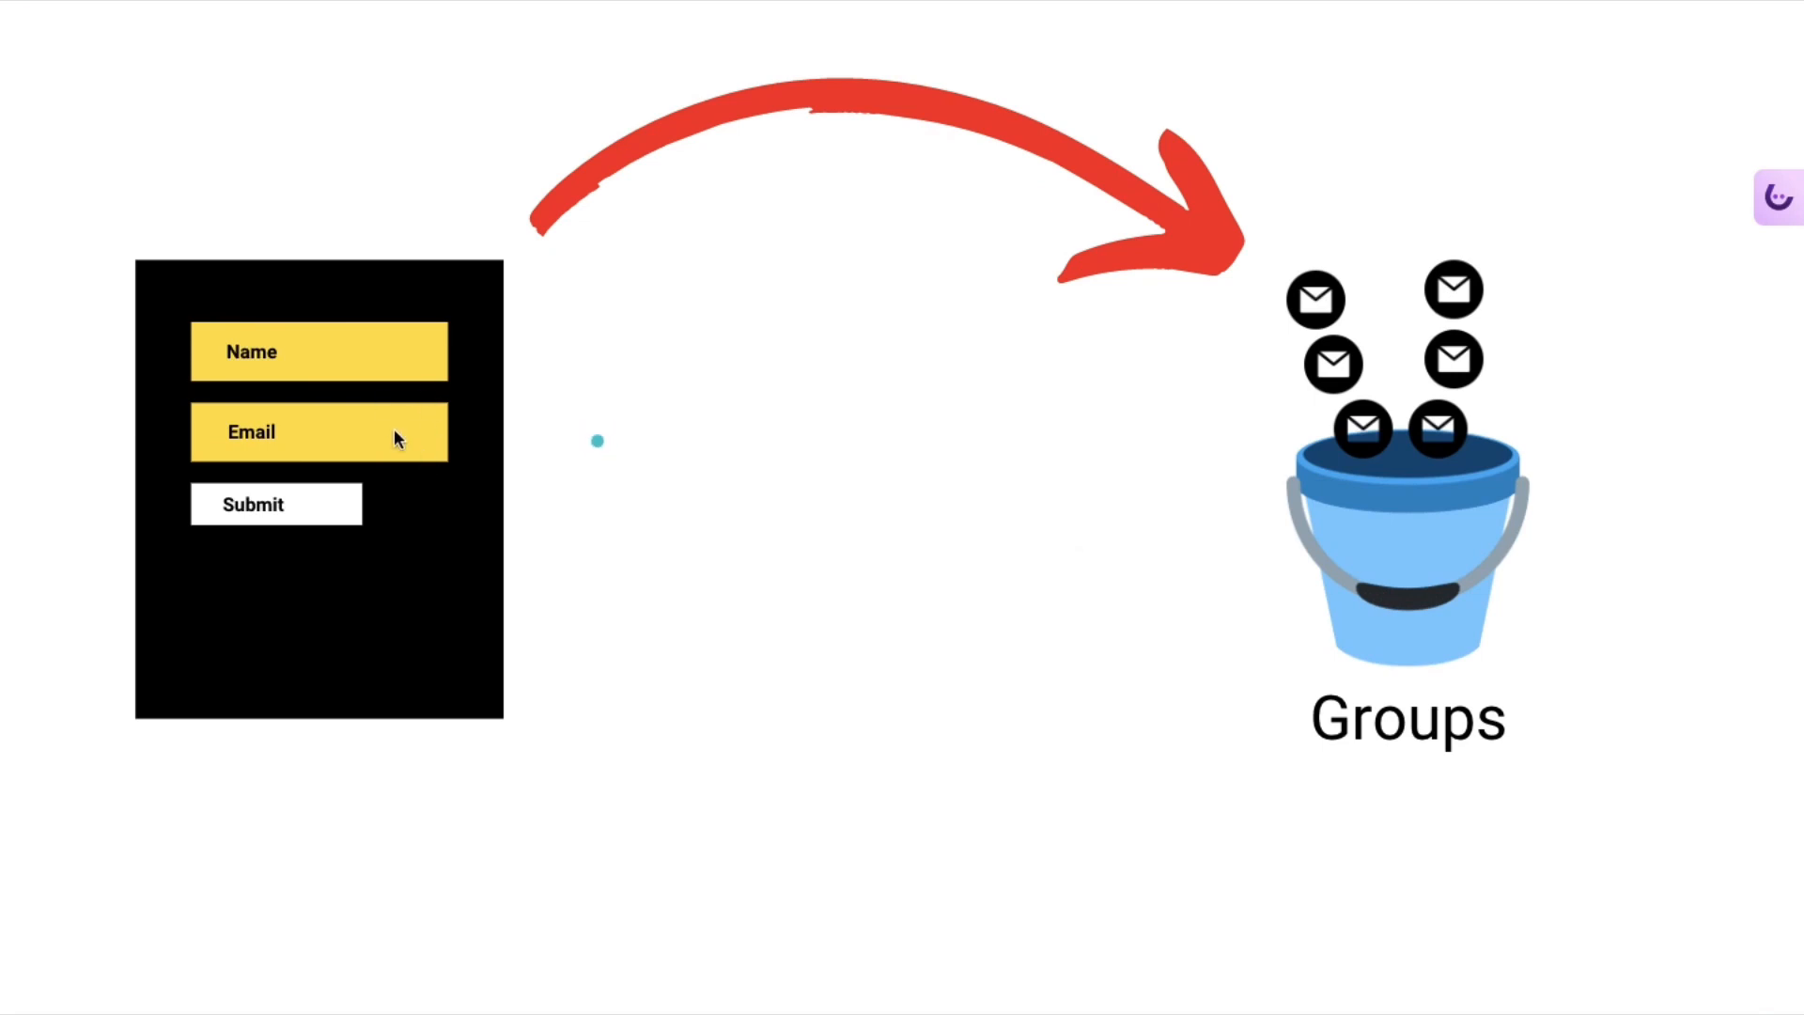
key(ctrl+Right)
key(ctrl+Right)
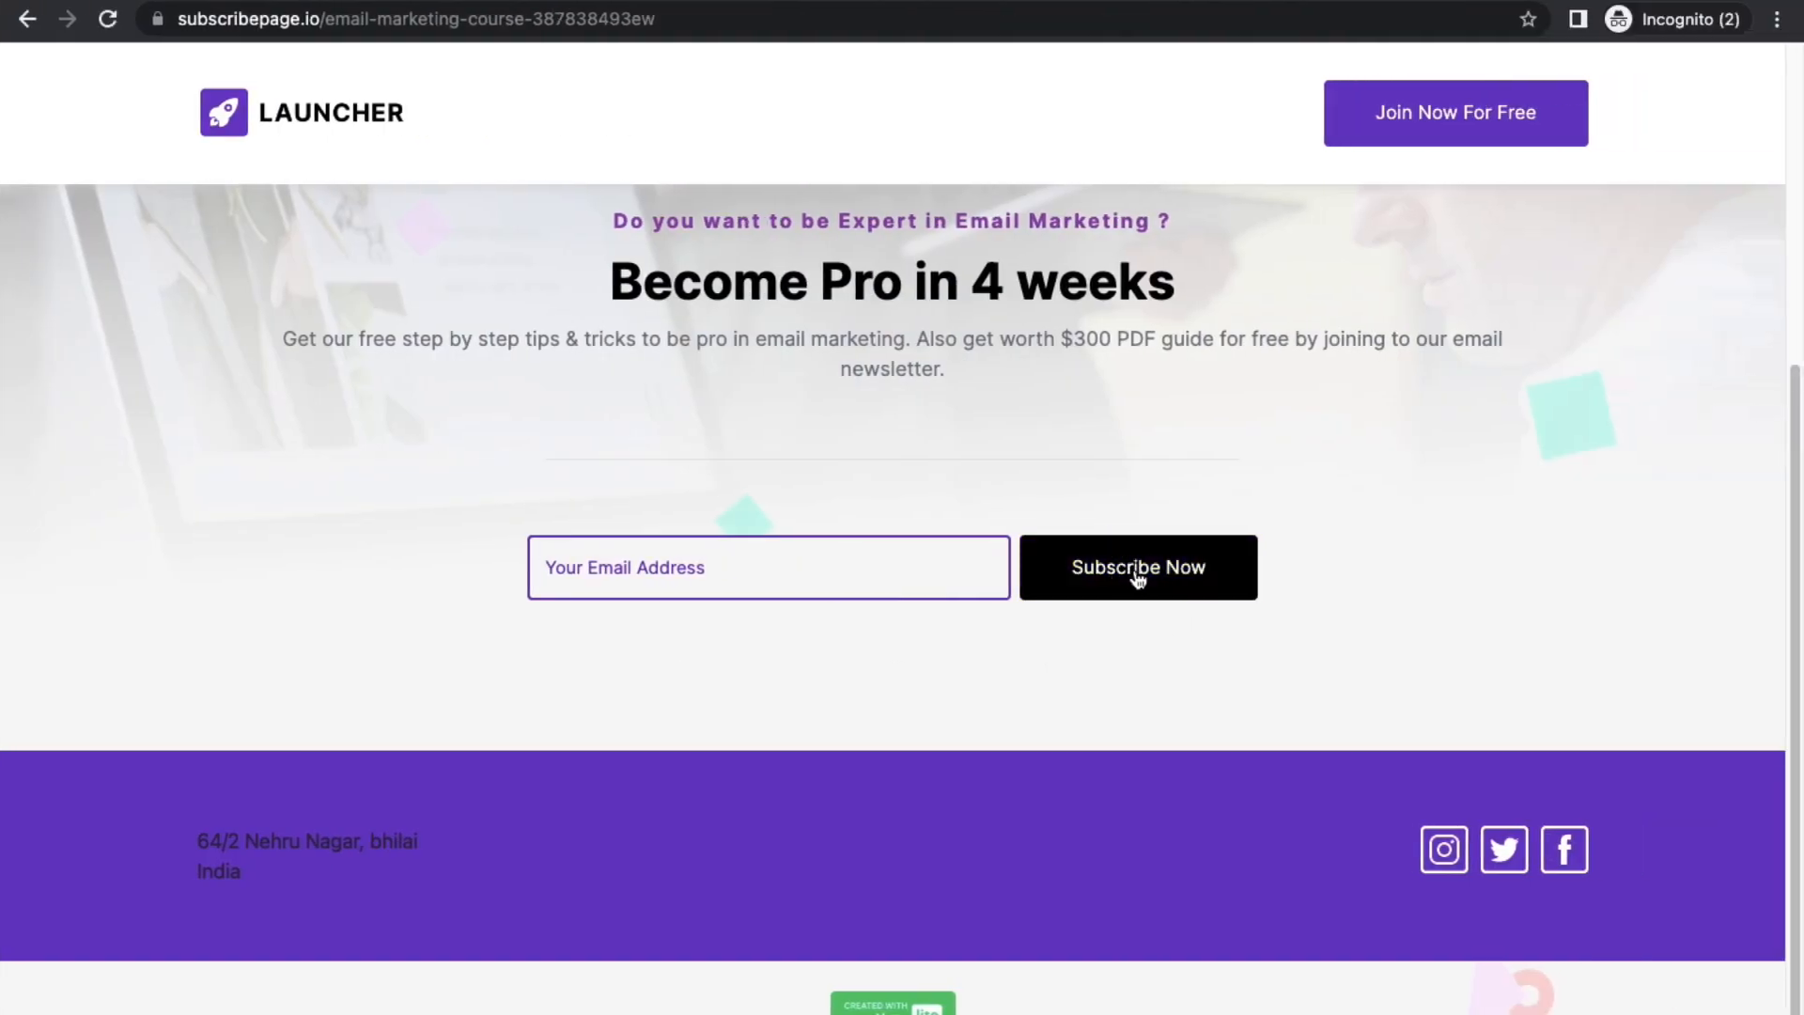
key(ctrl+Left)
key(ctrl+Left)
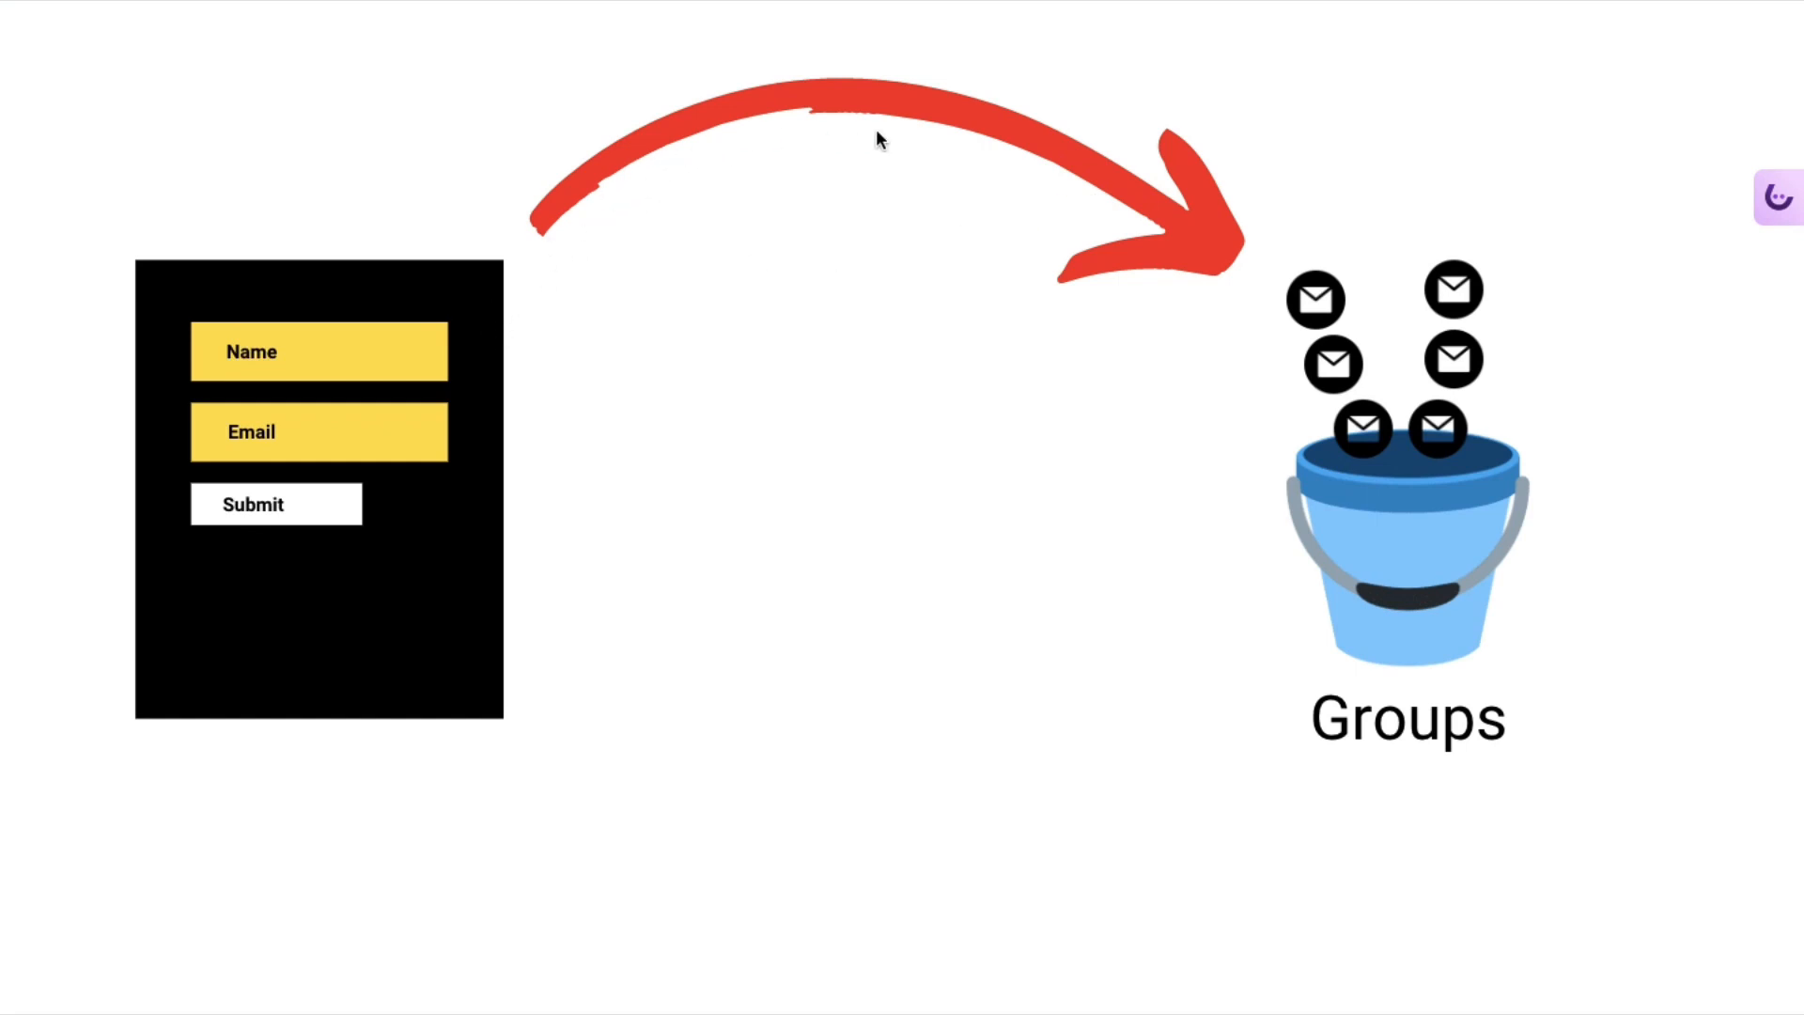
key(ctrl+Right)
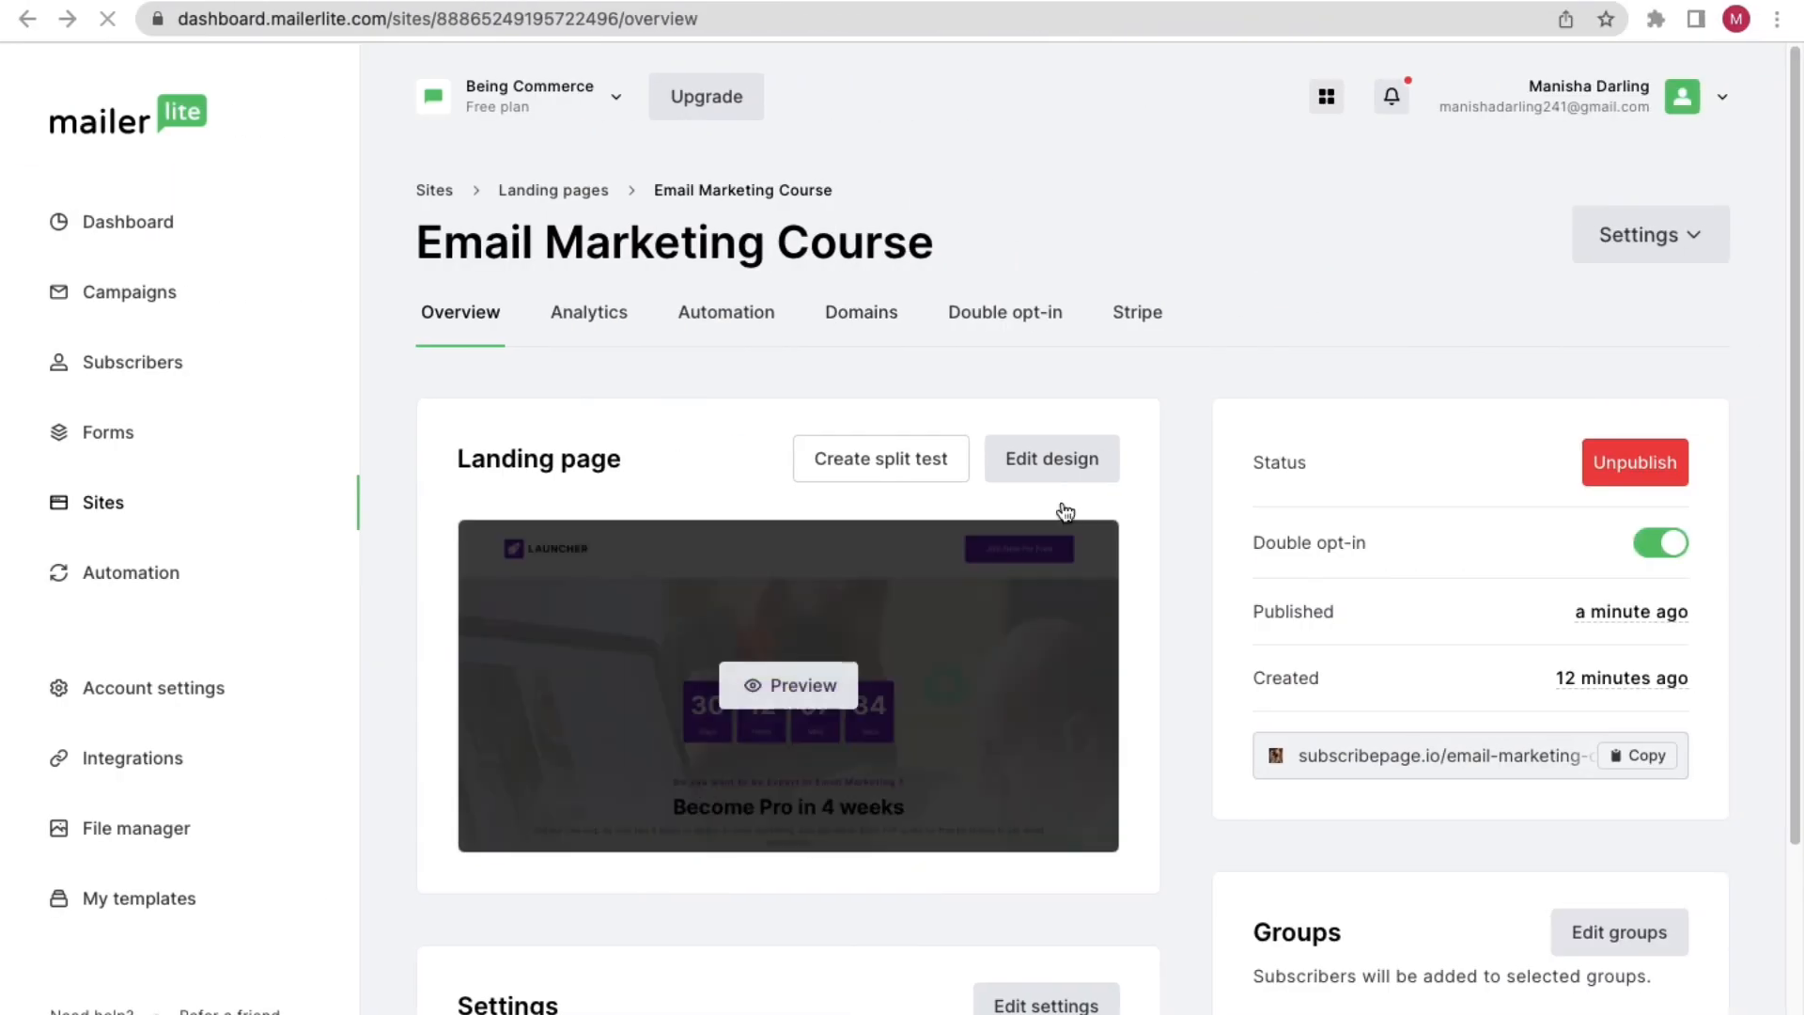
scroll(1212, 394, down, 3)
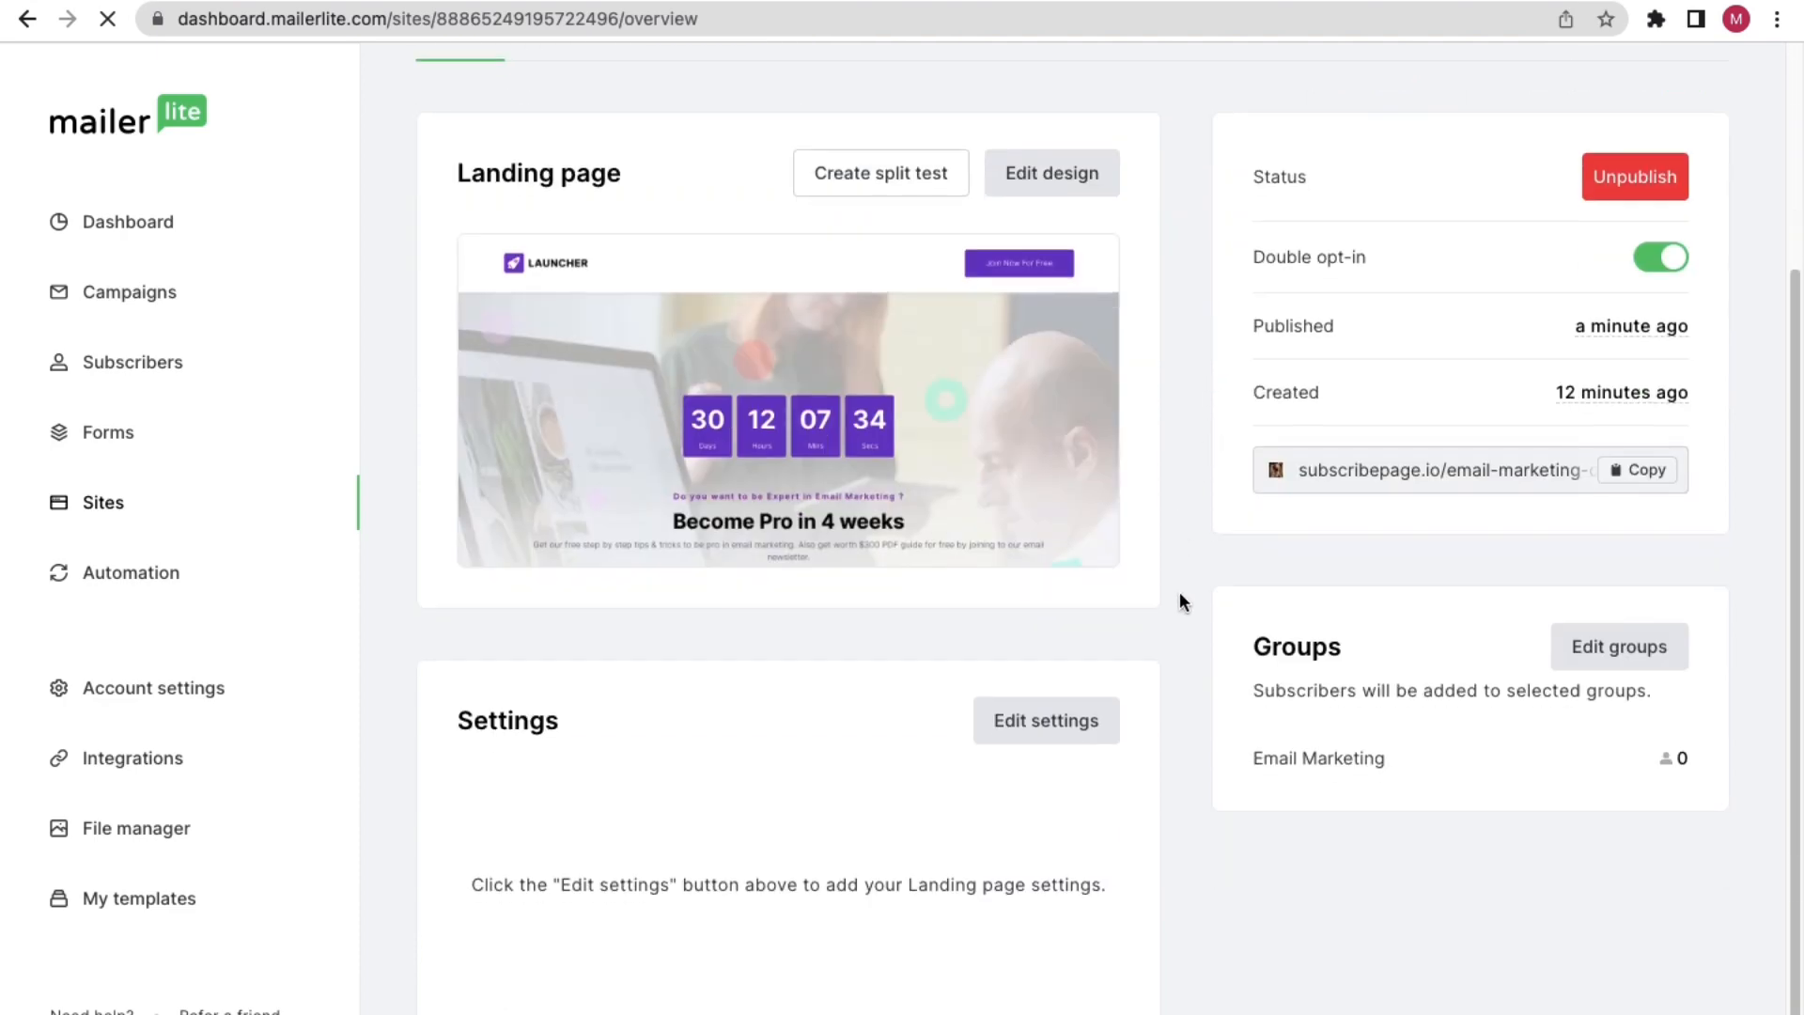
scroll(1165, 594, up, 2)
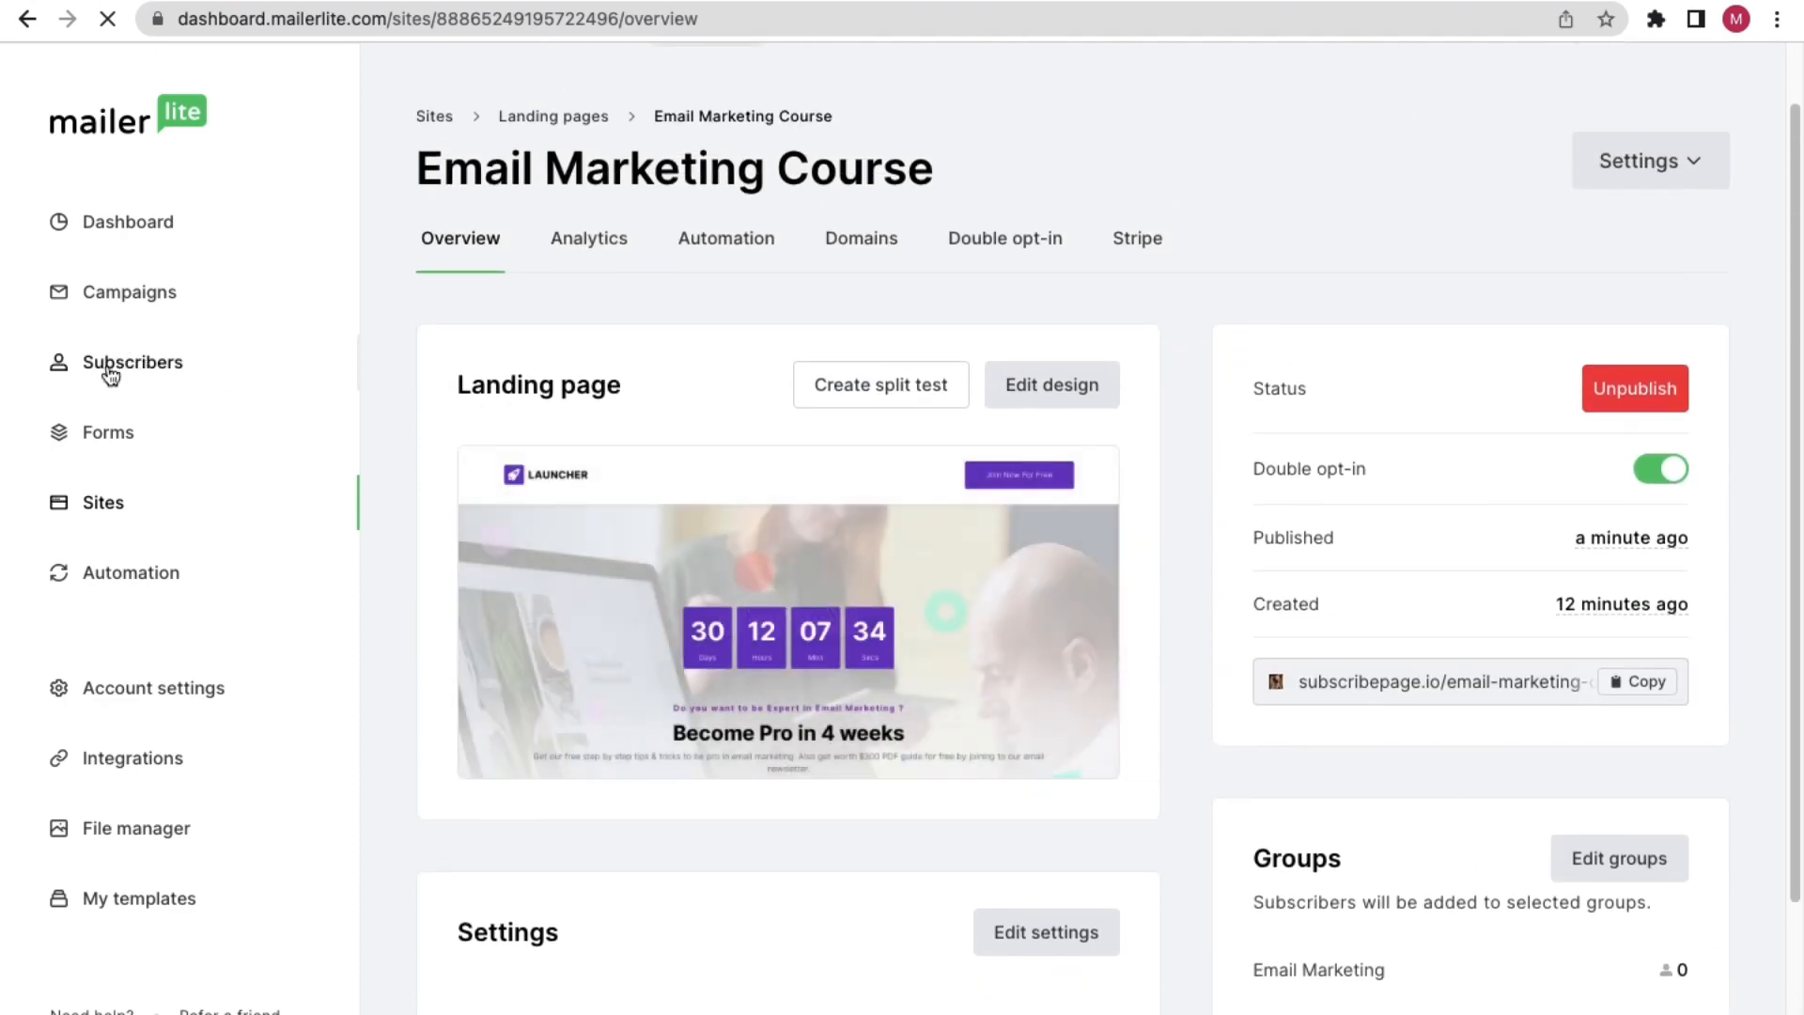
click(137, 507)
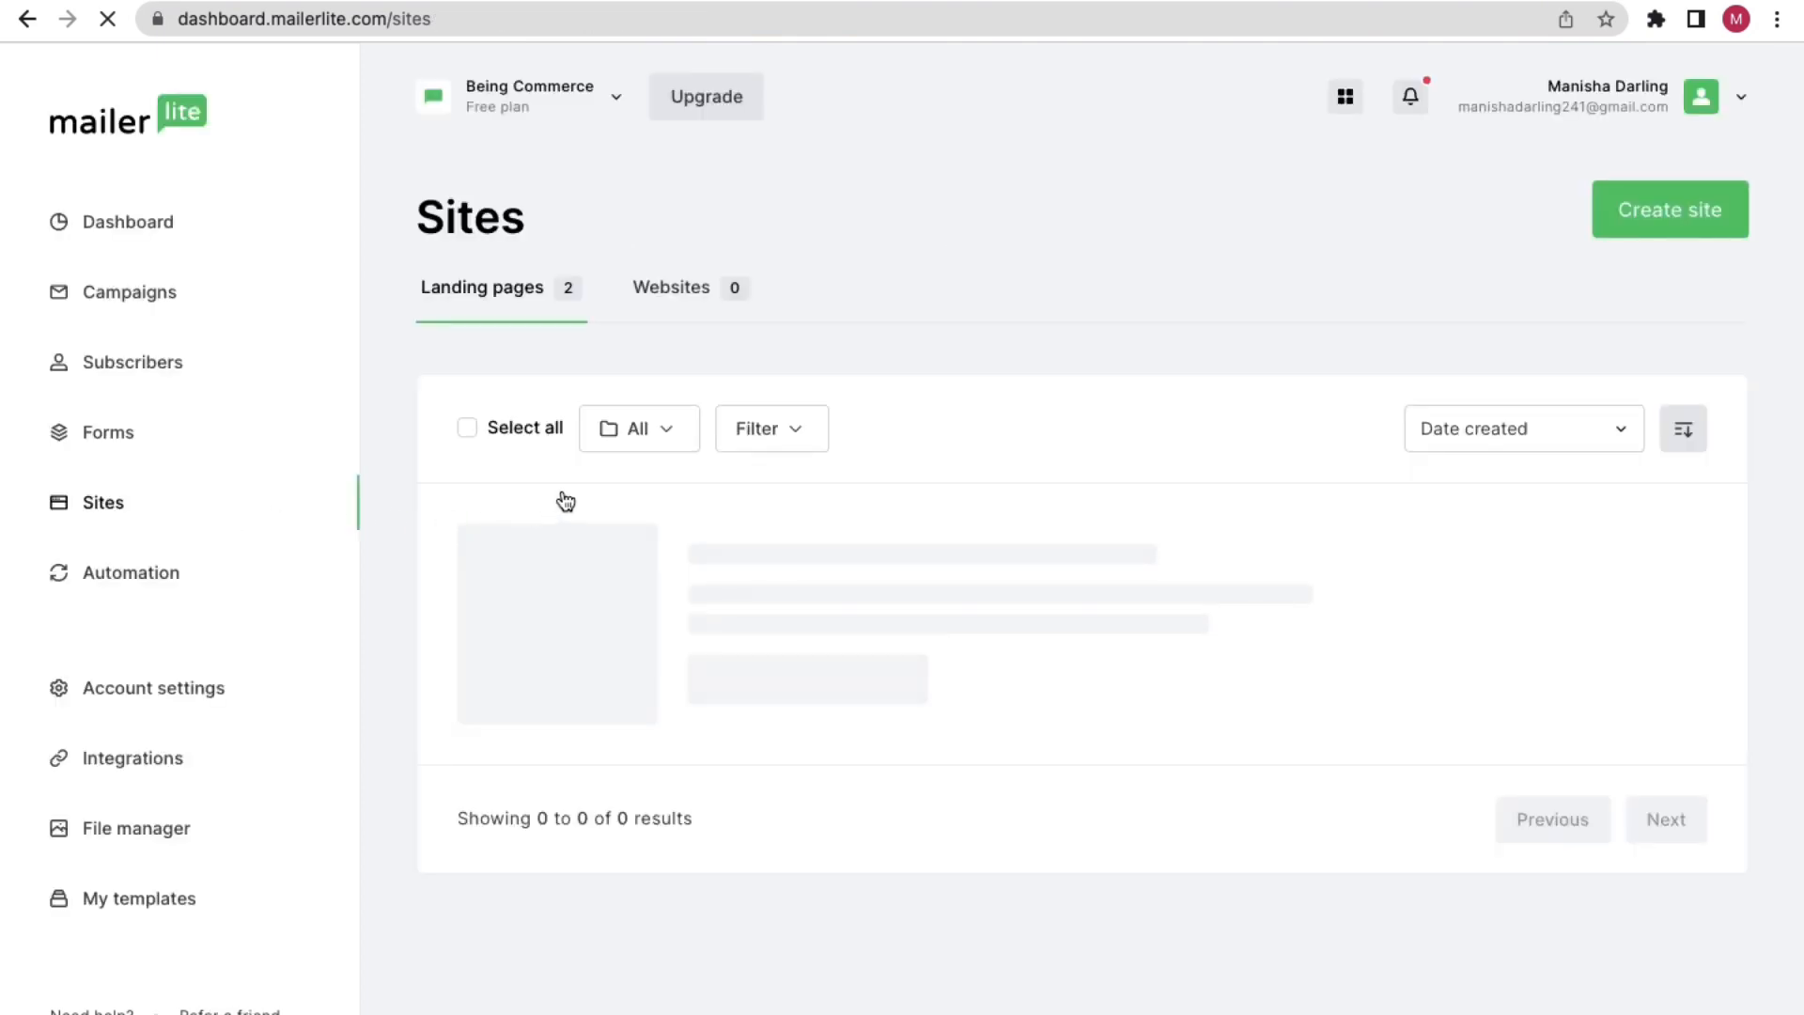
scroll(803, 494, down, 1)
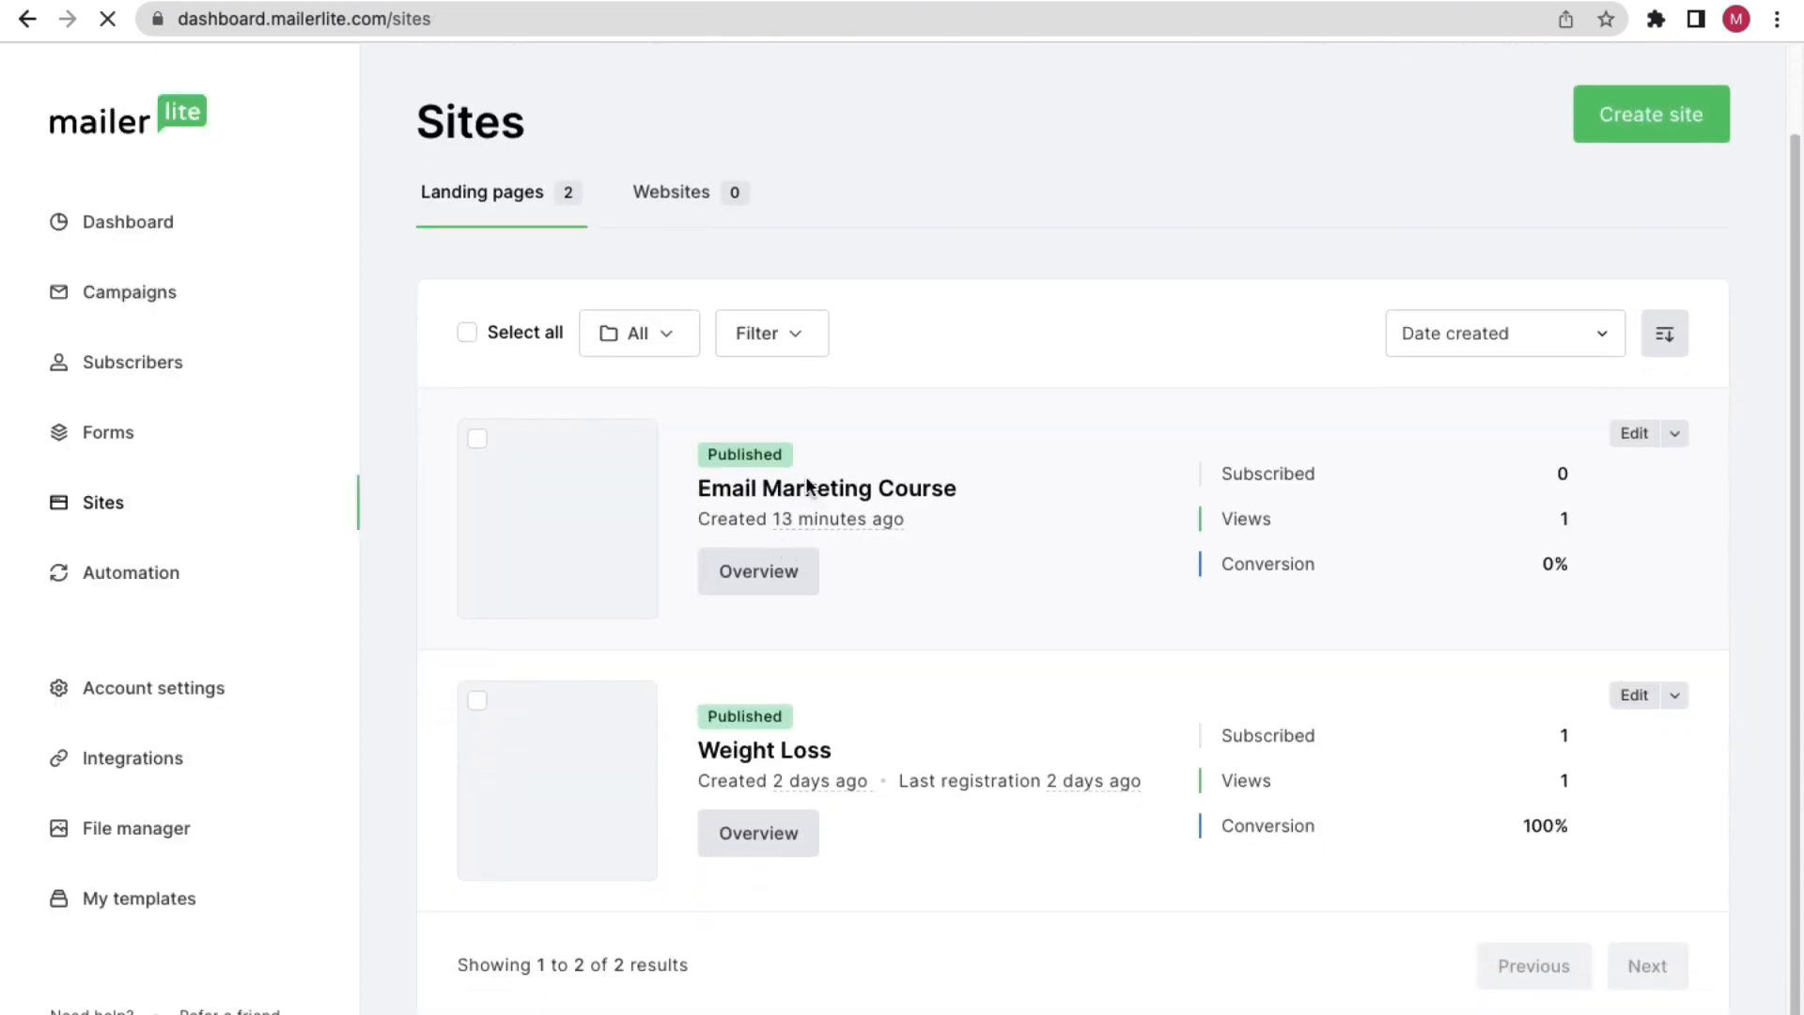
click(1677, 441)
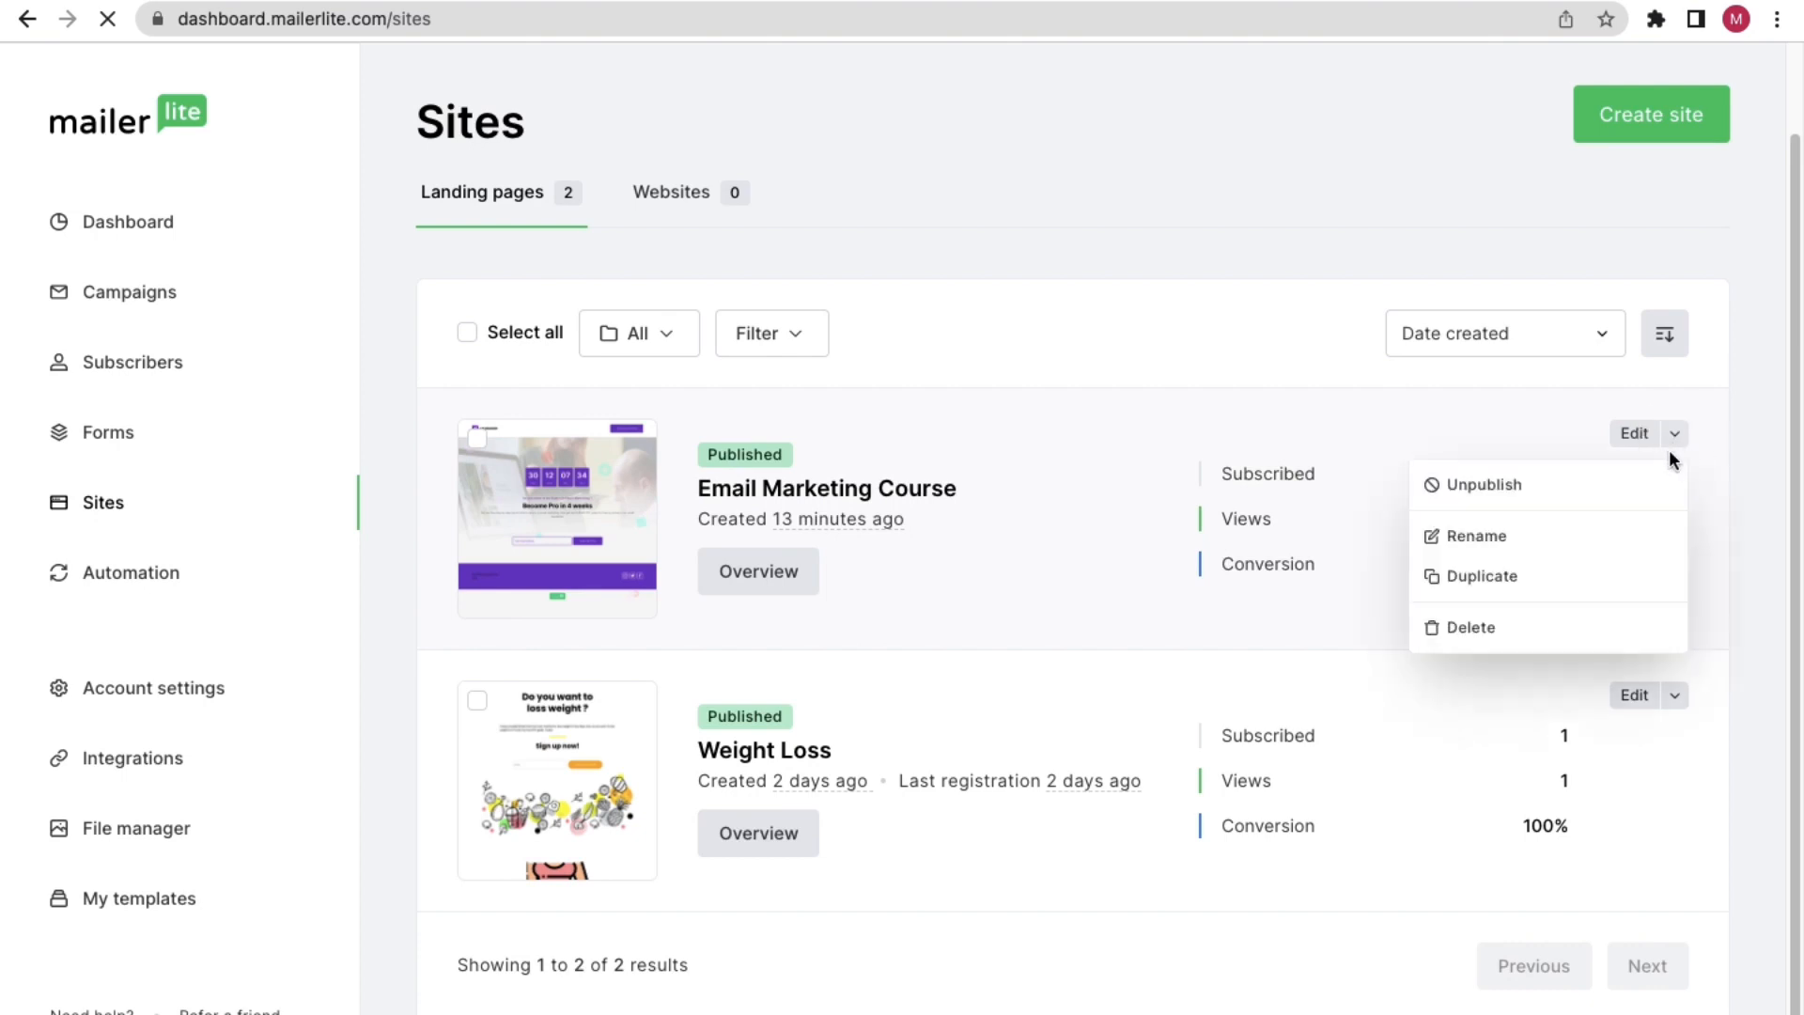
click(1037, 339)
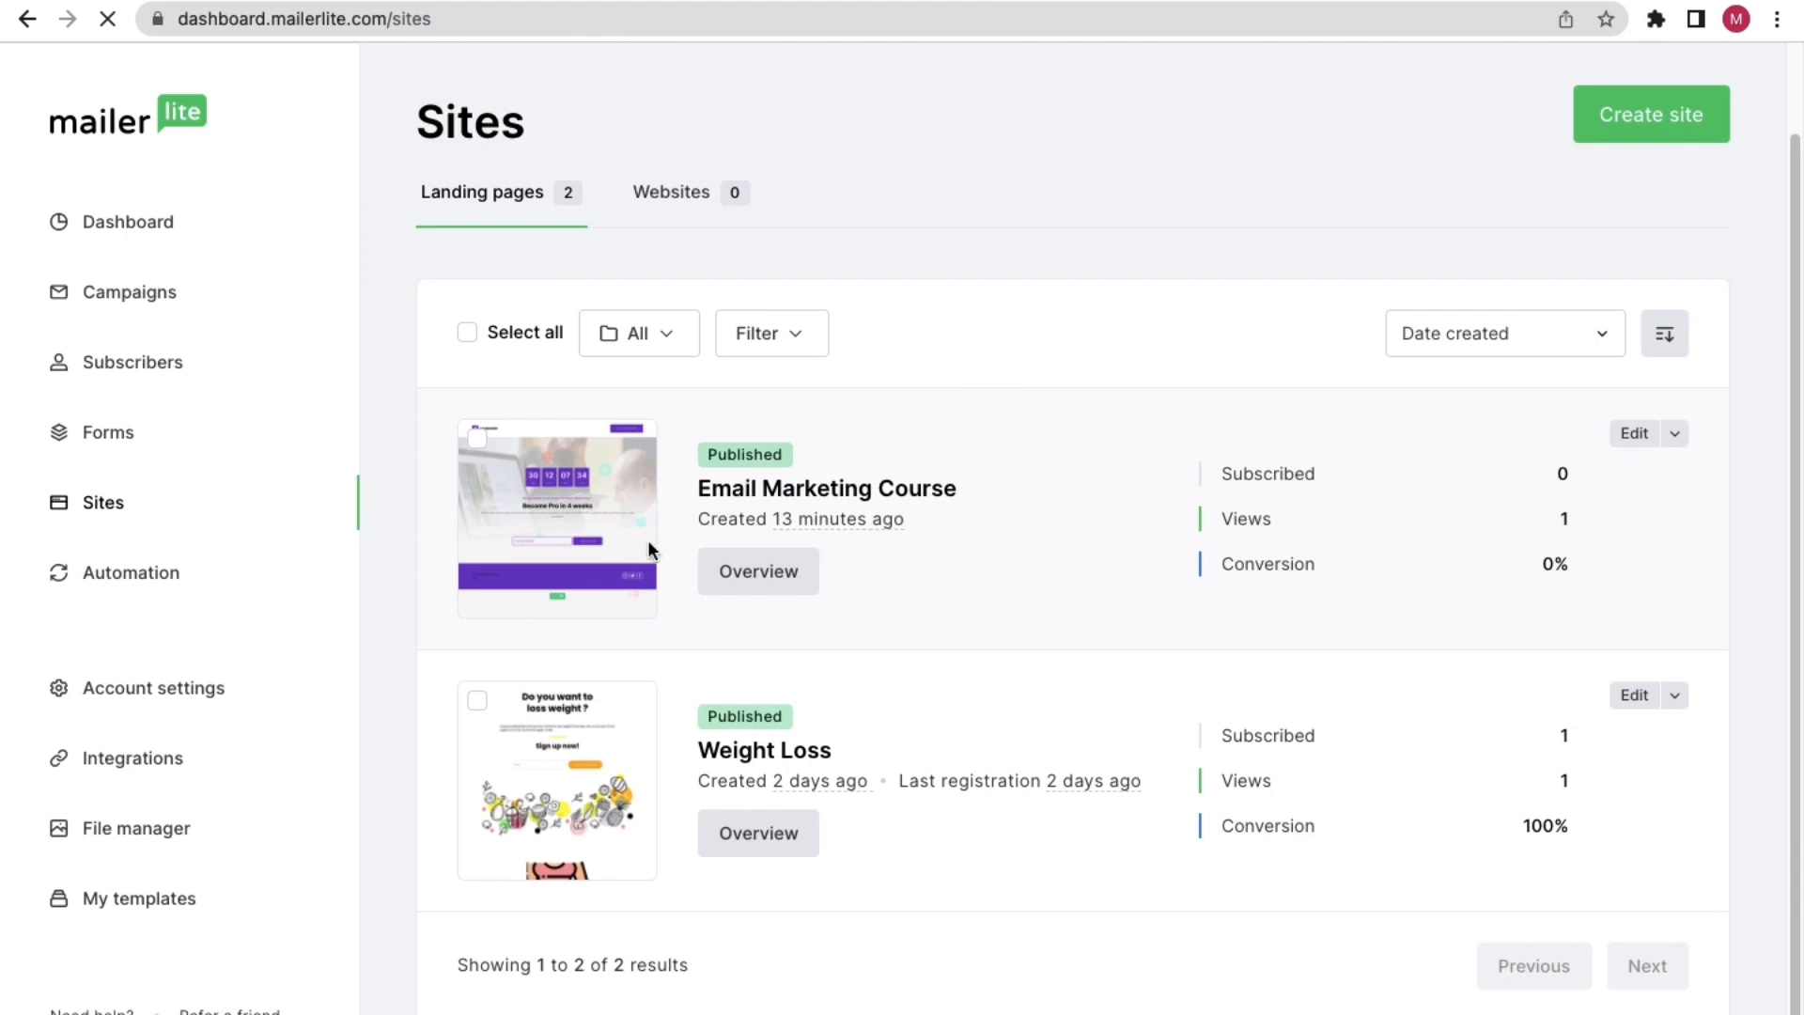
click(743, 575)
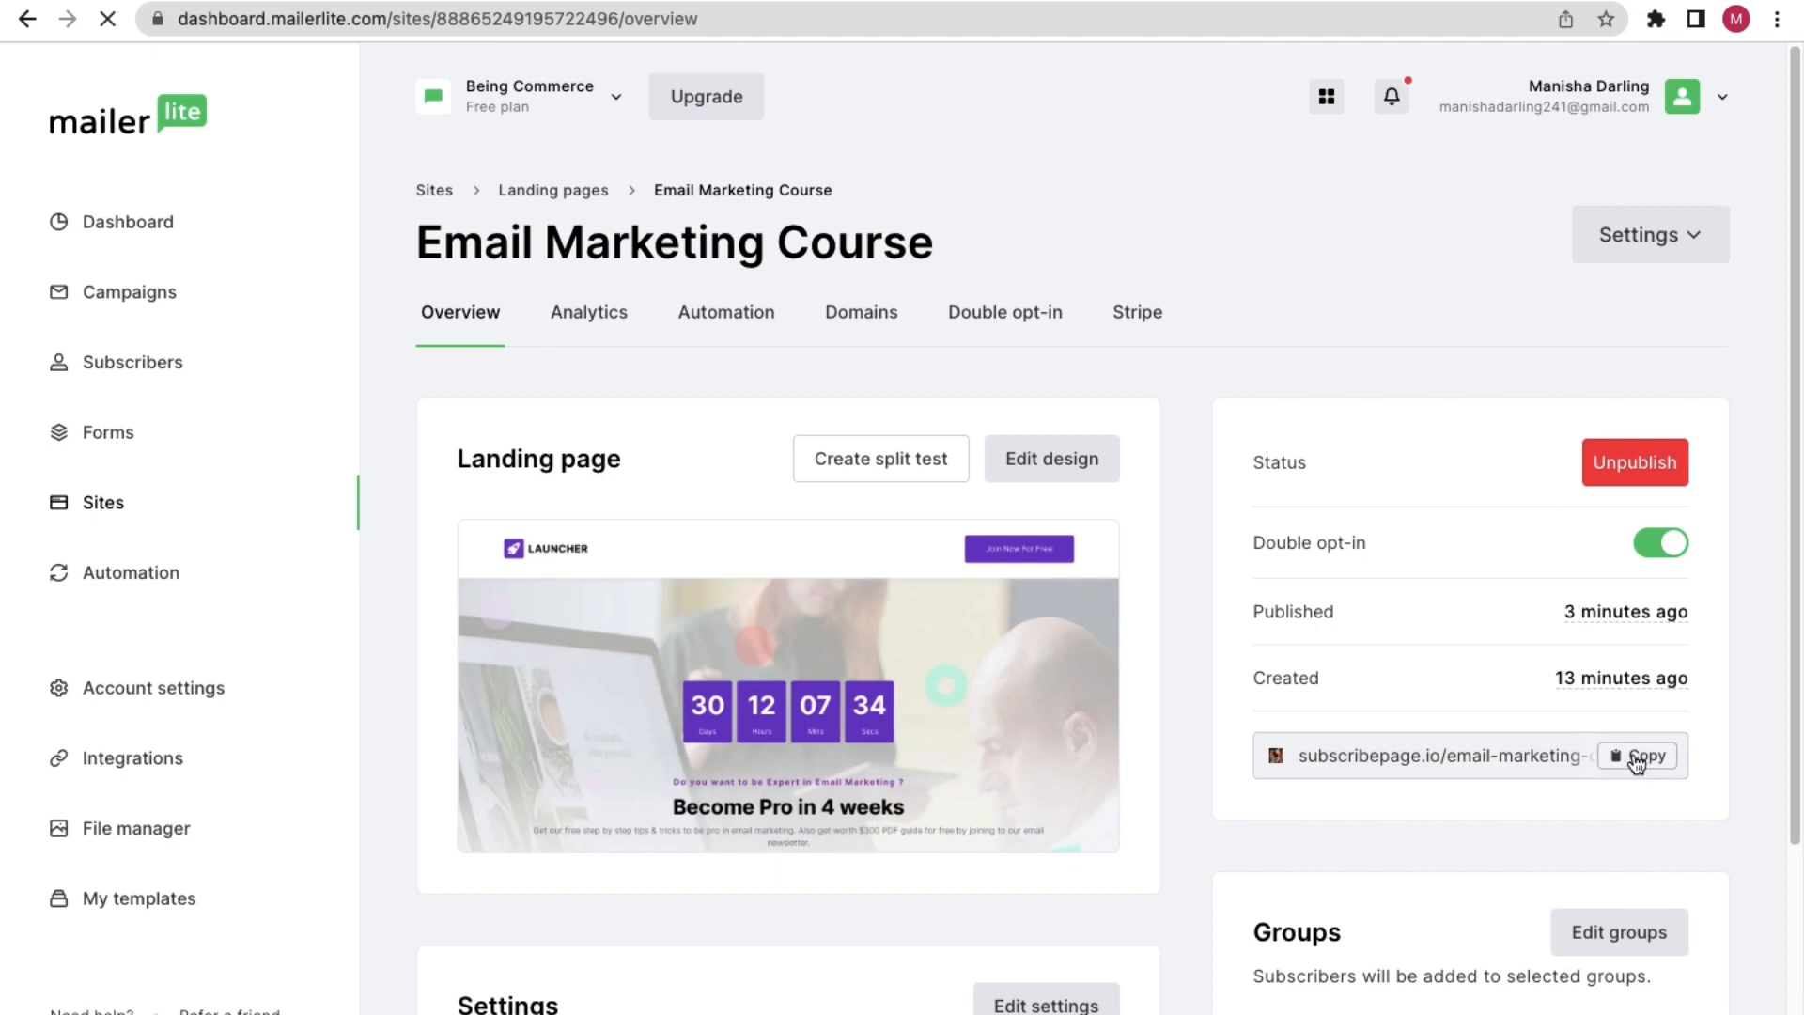
Step: Switch to the incognito window and scroll through the live Email Marketing Course page
click(215, 232)
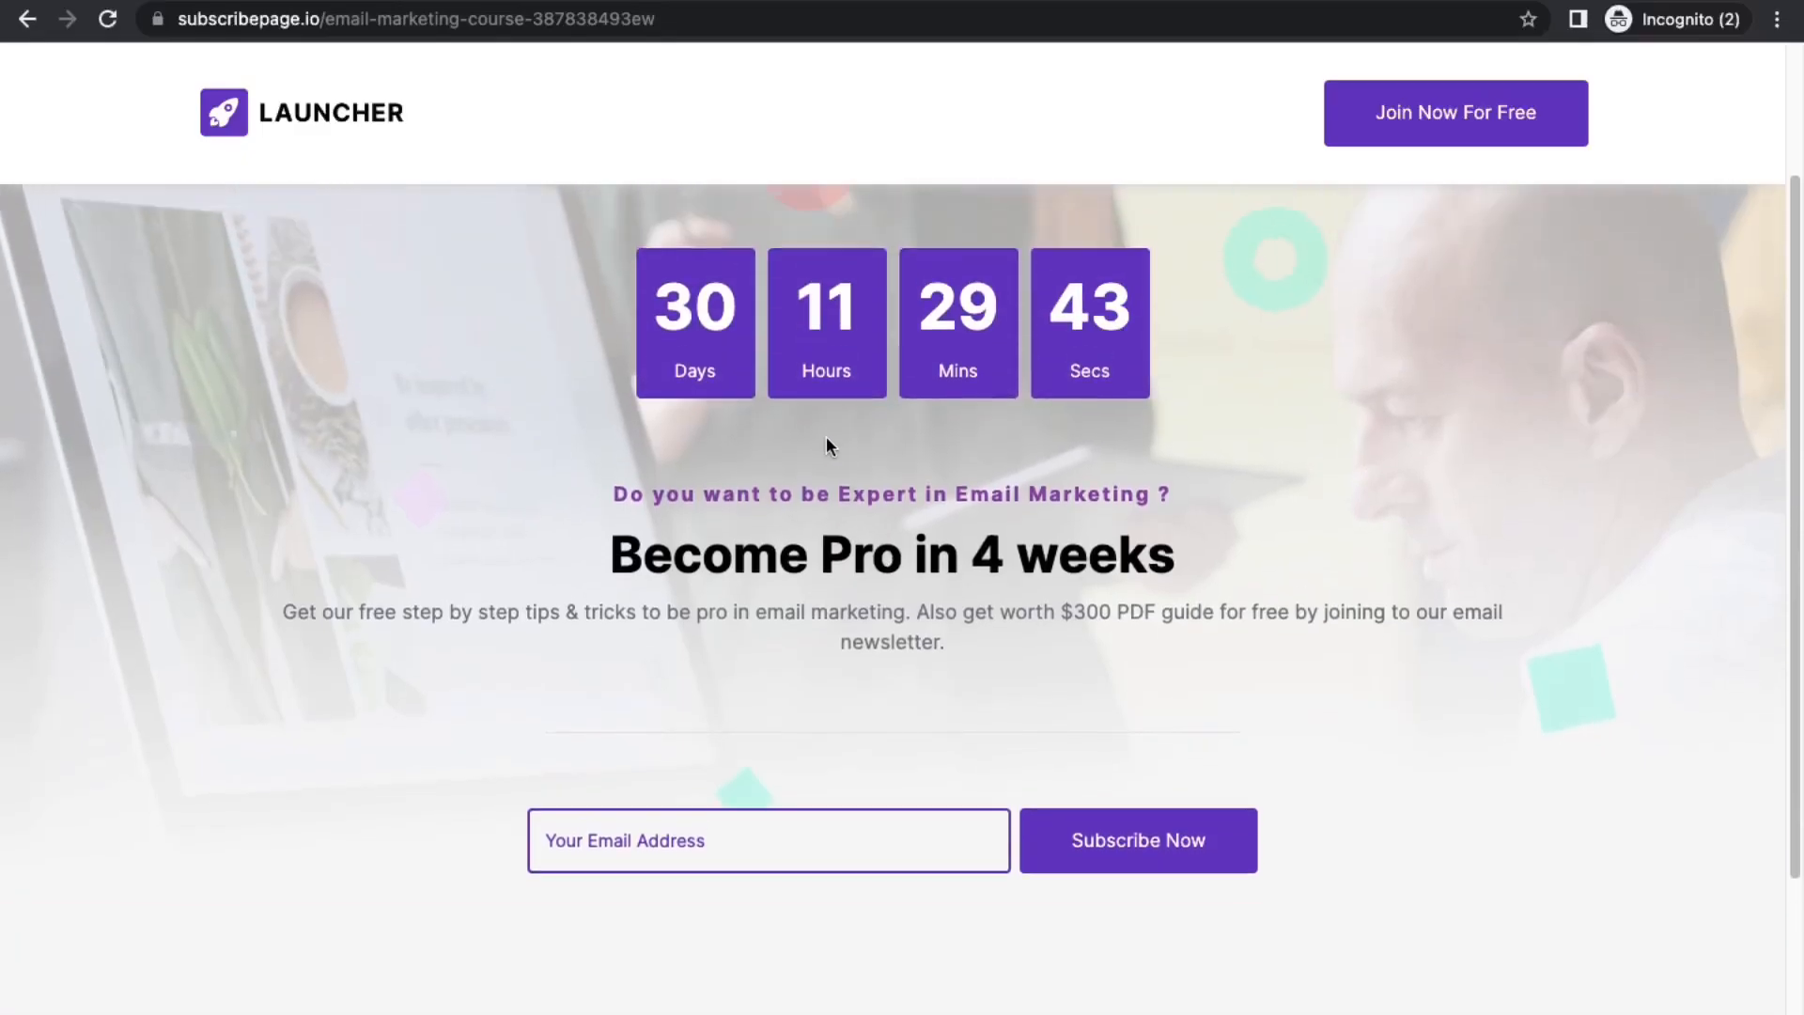
scroll(827, 444, up, 1)
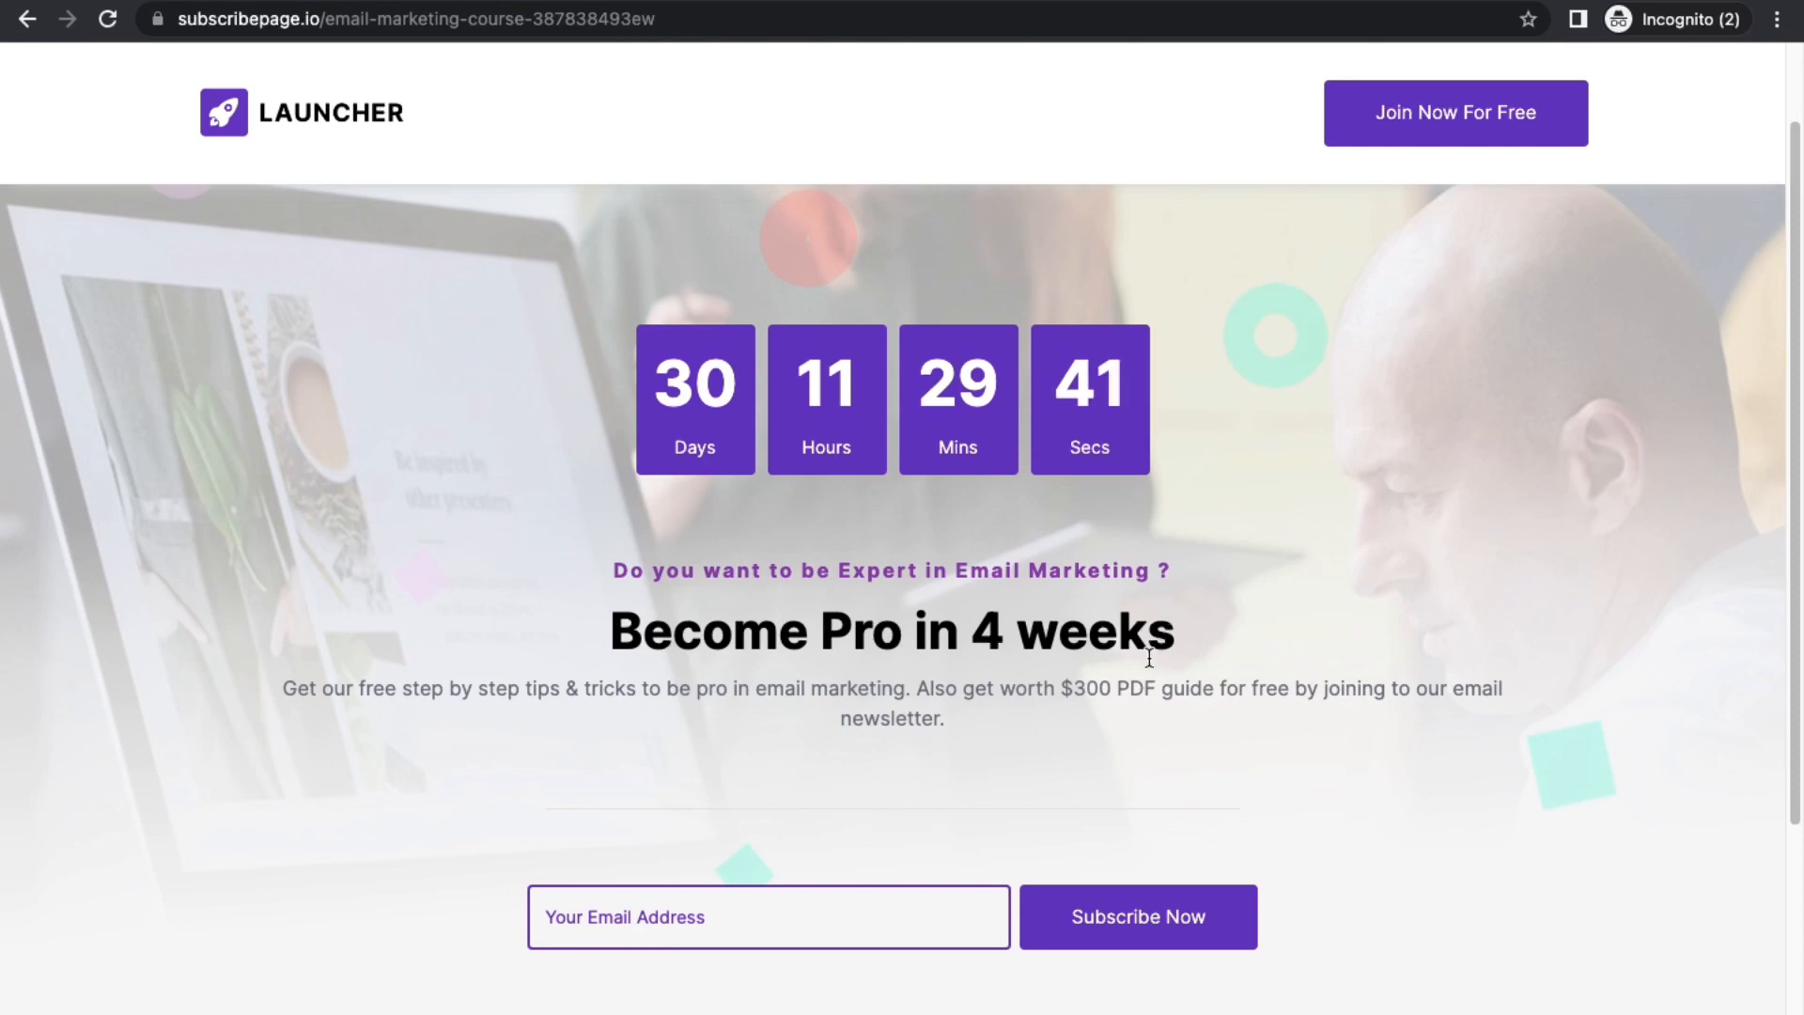
scroll(1080, 681, down, 1)
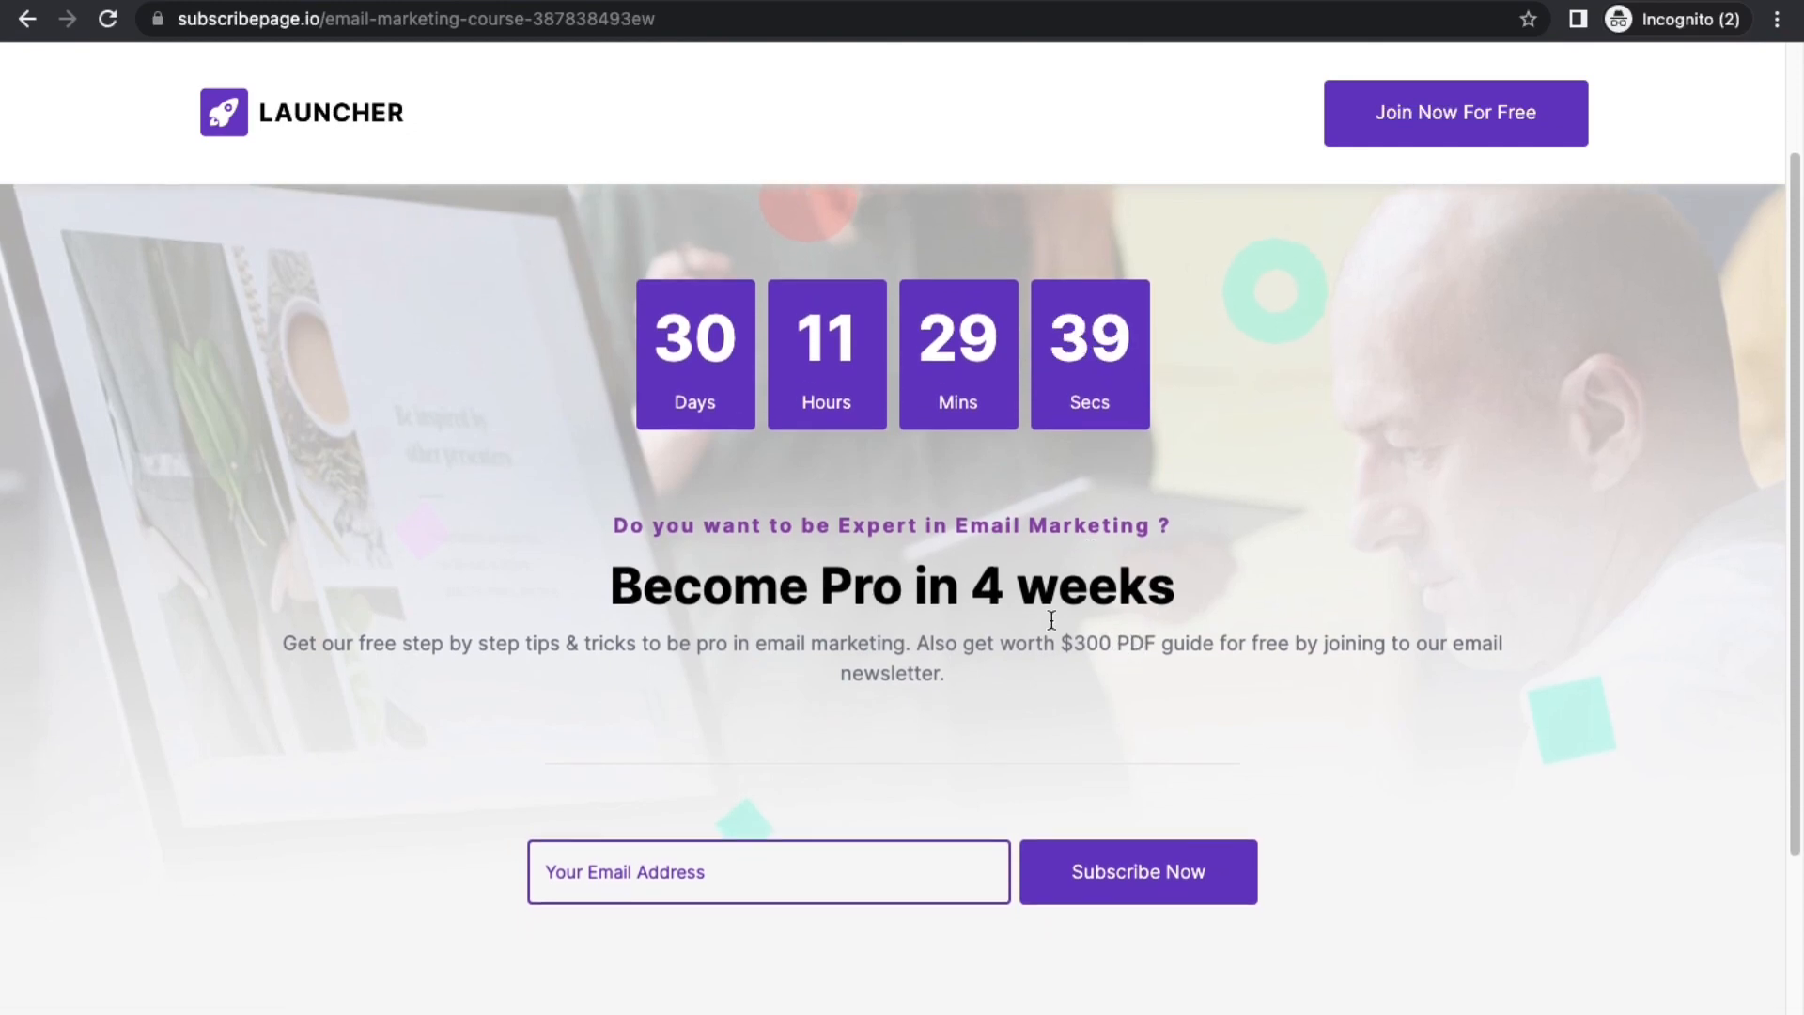
scroll(1012, 615, down, 1)
scroll(1011, 615, up, 1)
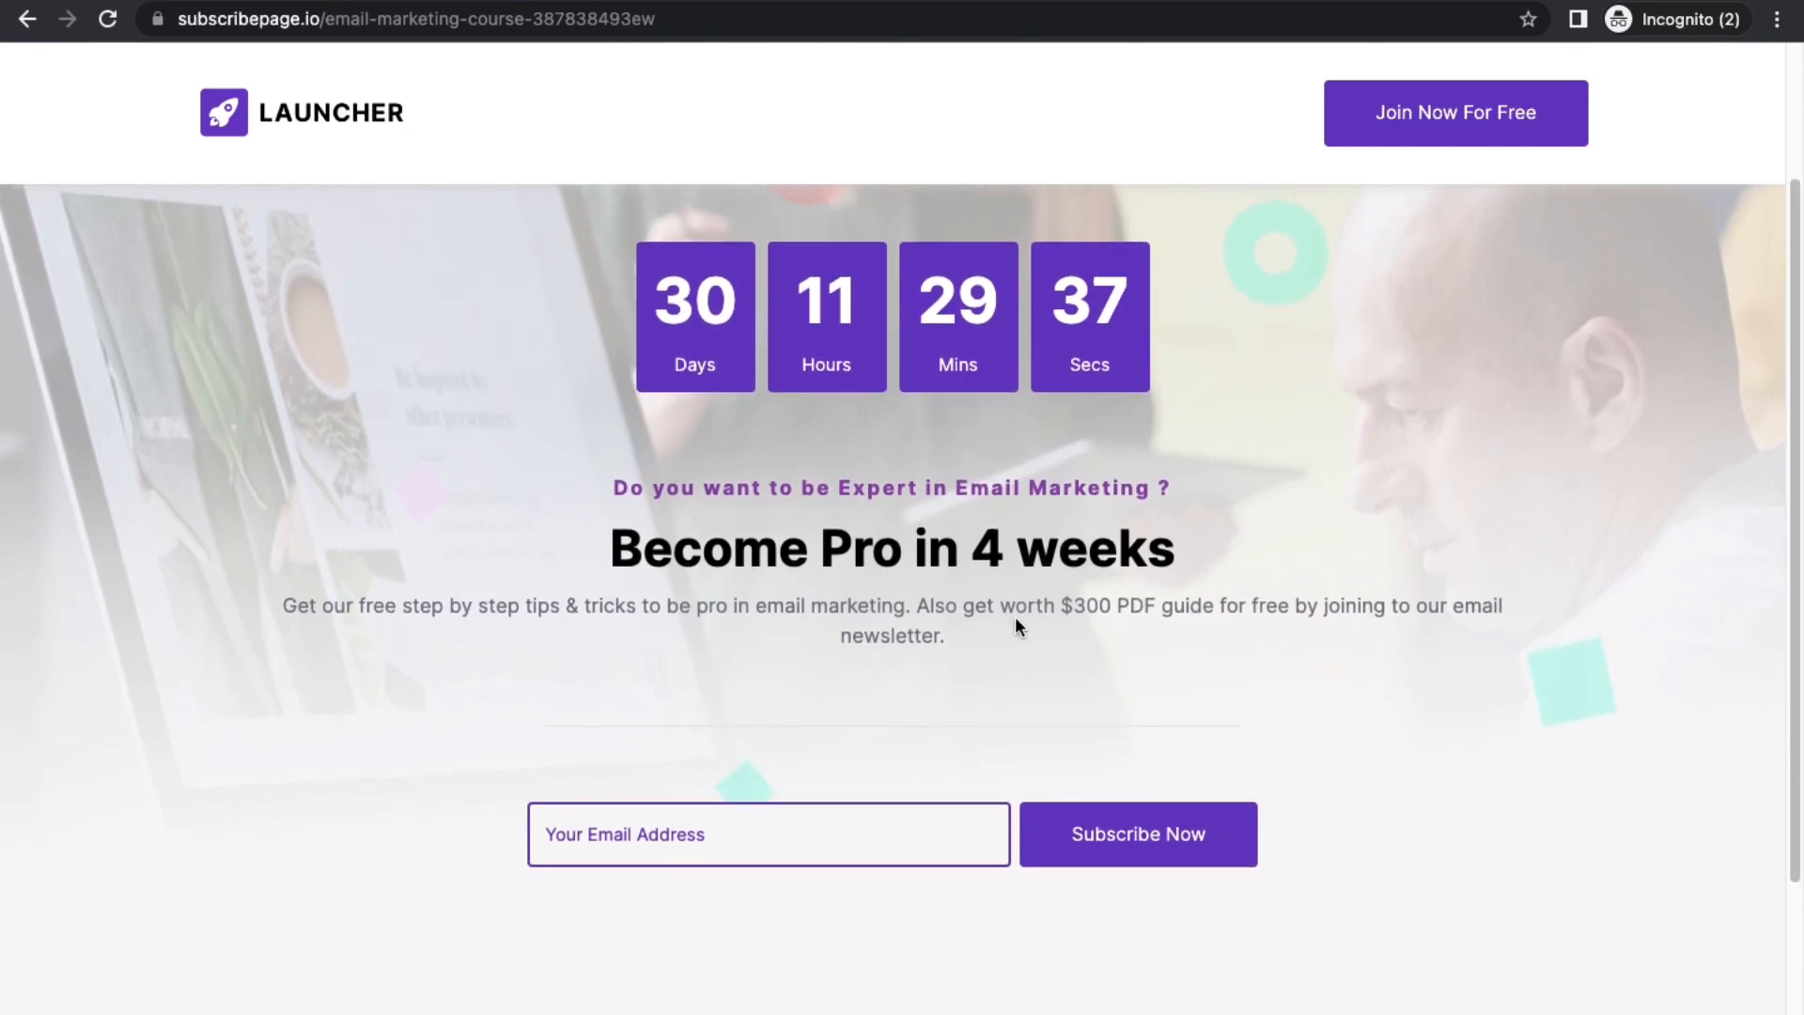
scroll(1015, 616, down, 1)
Step: Highlight the $300 figure, 'to our email' and 'free' in the page description
drag(1061, 608, 1098, 609)
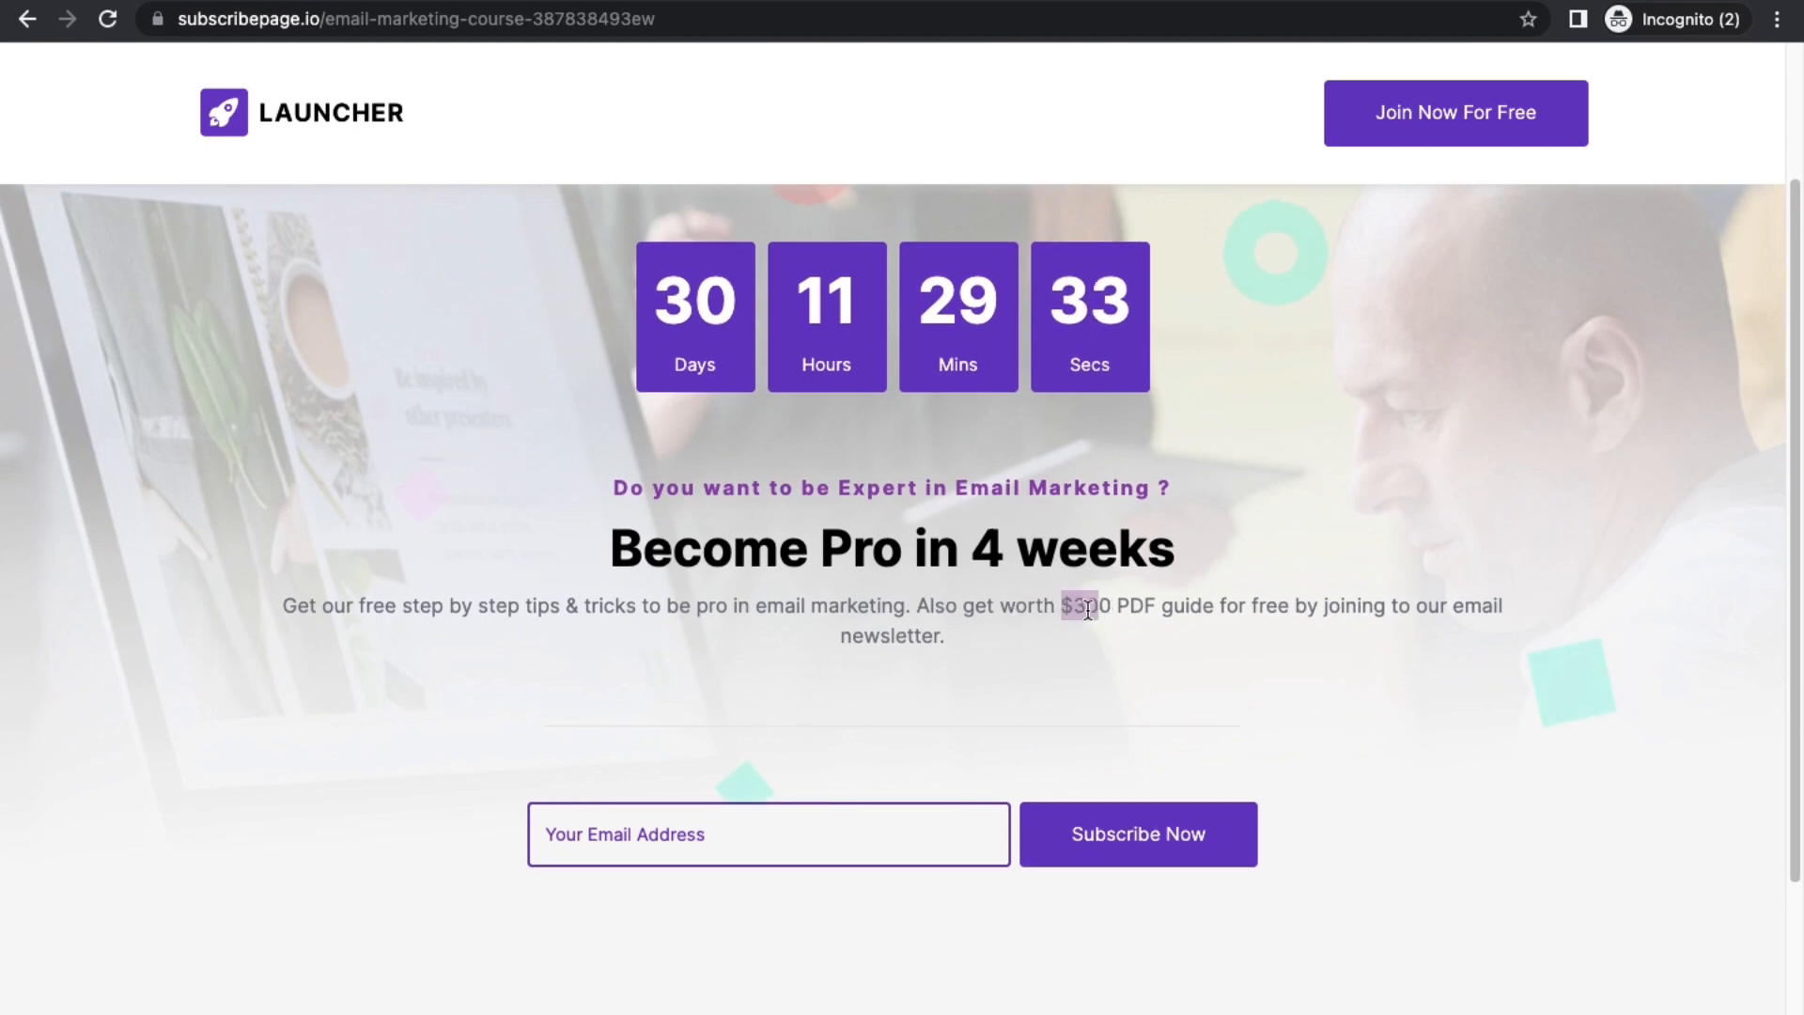
click(1037, 616)
drag(1387, 609, 1542, 613)
scroll(891, 846, down, 1)
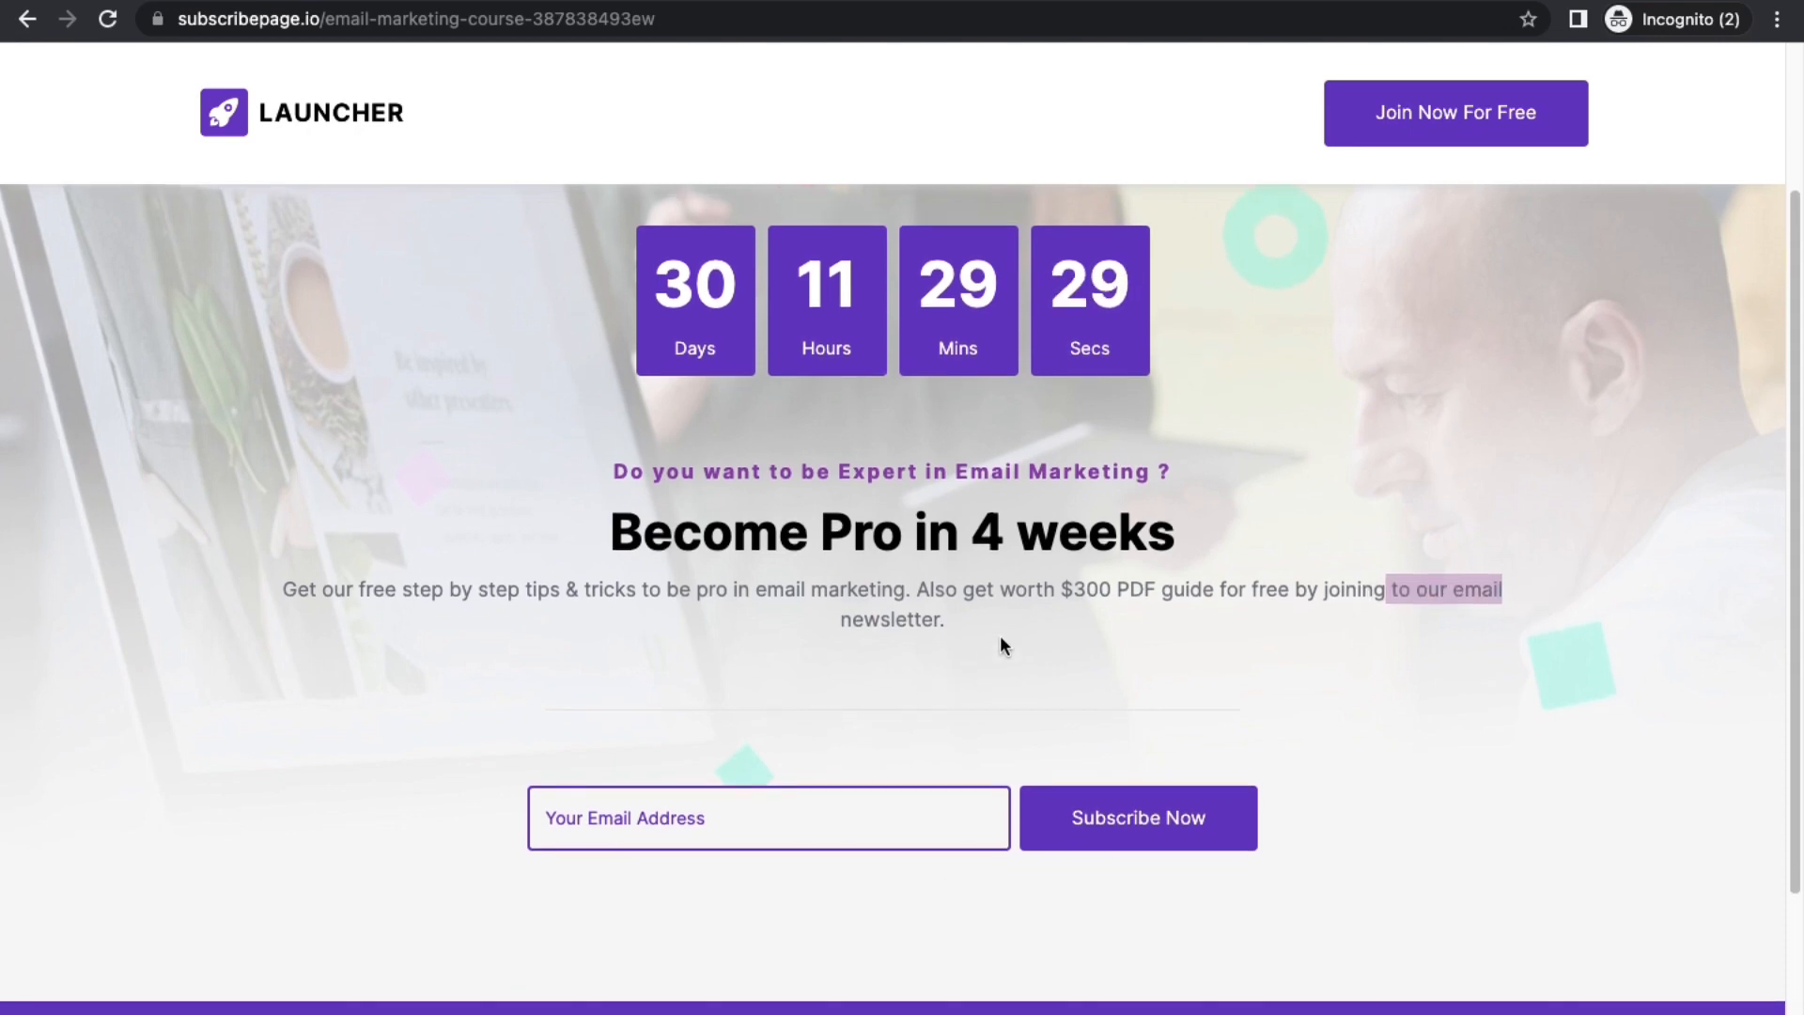
drag(1062, 590, 1117, 590)
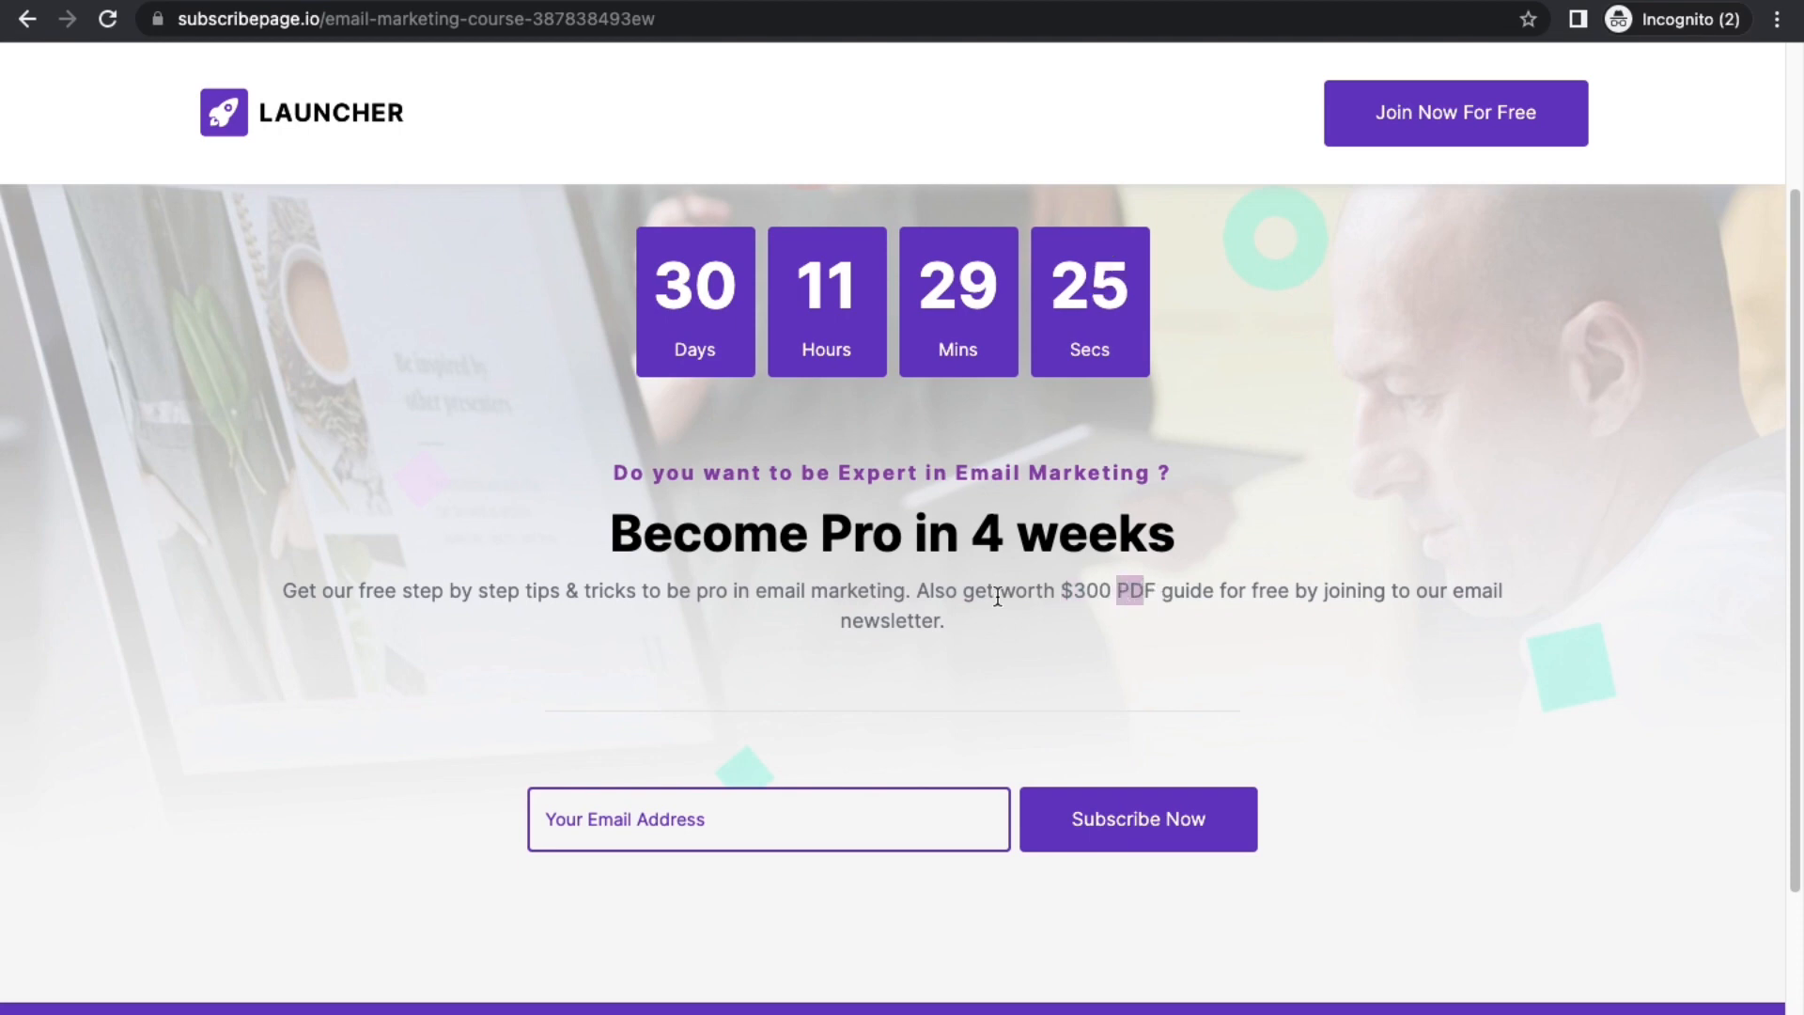
drag(1251, 590, 1289, 592)
Step: Highlight the sentence about the PDF guide and then the word PDF
scroll(1158, 612, down, 1)
click(1157, 613)
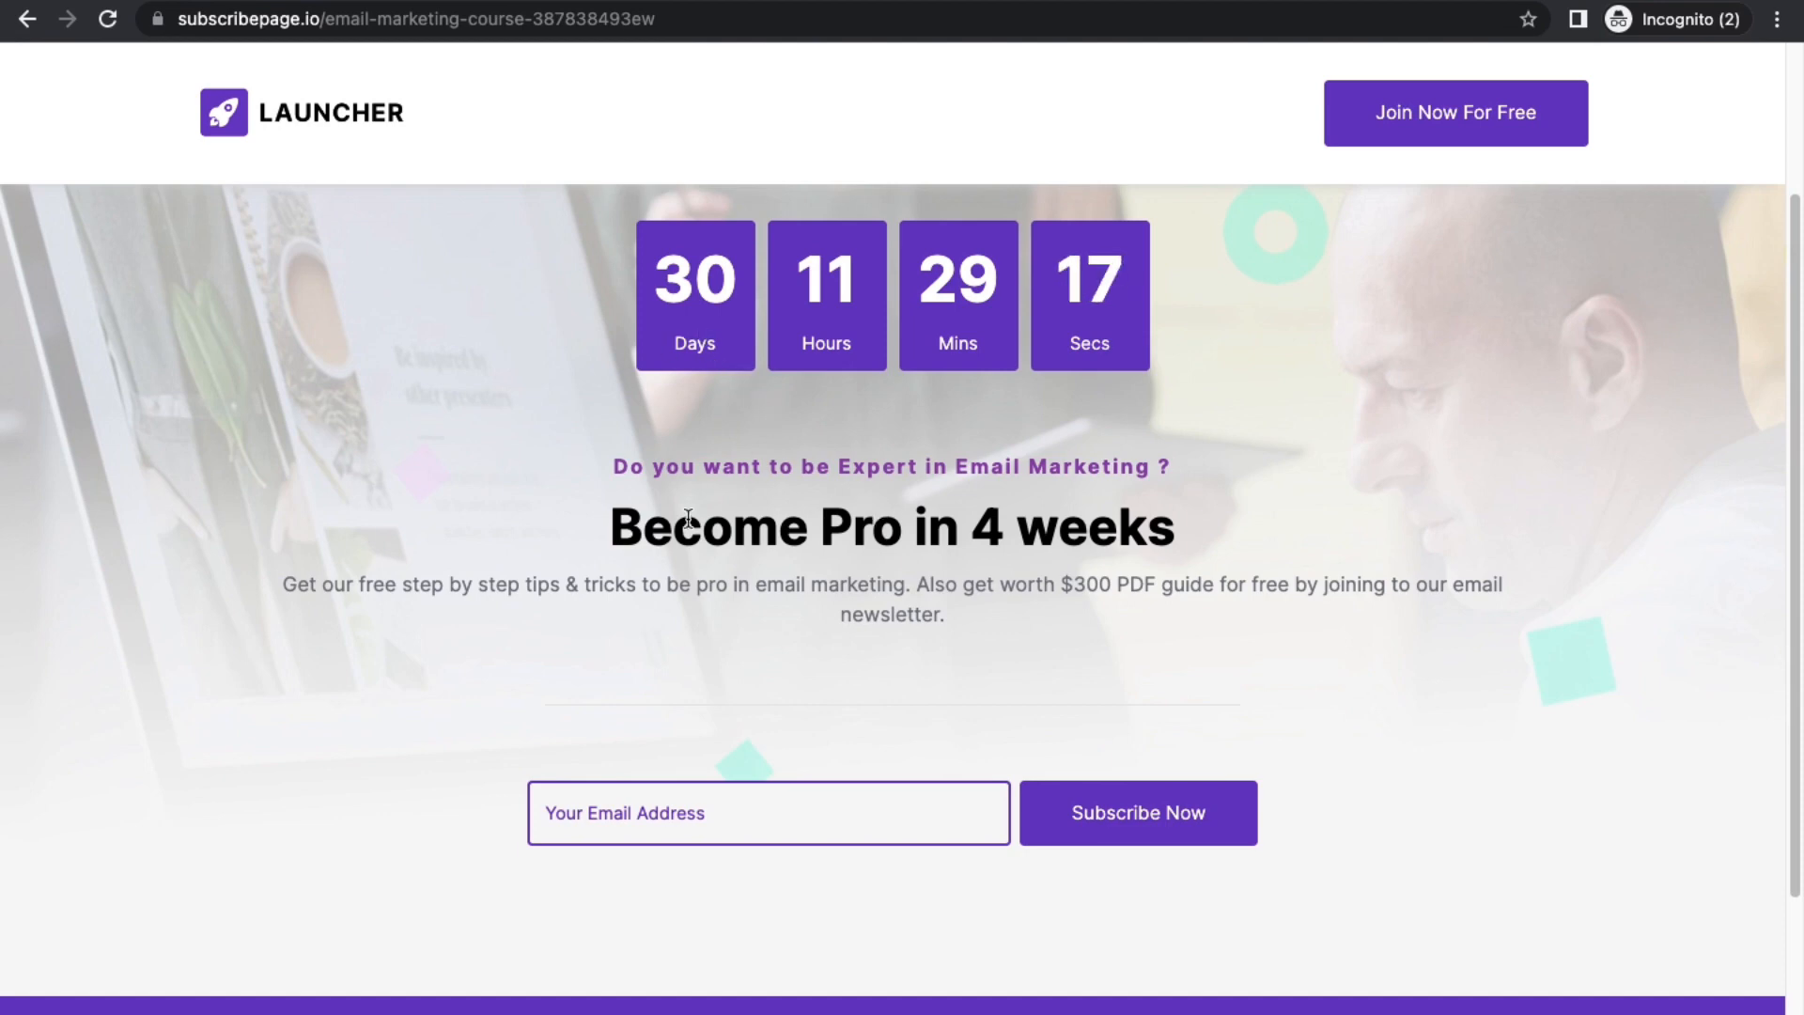
drag(1007, 642, 917, 585)
click(1029, 581)
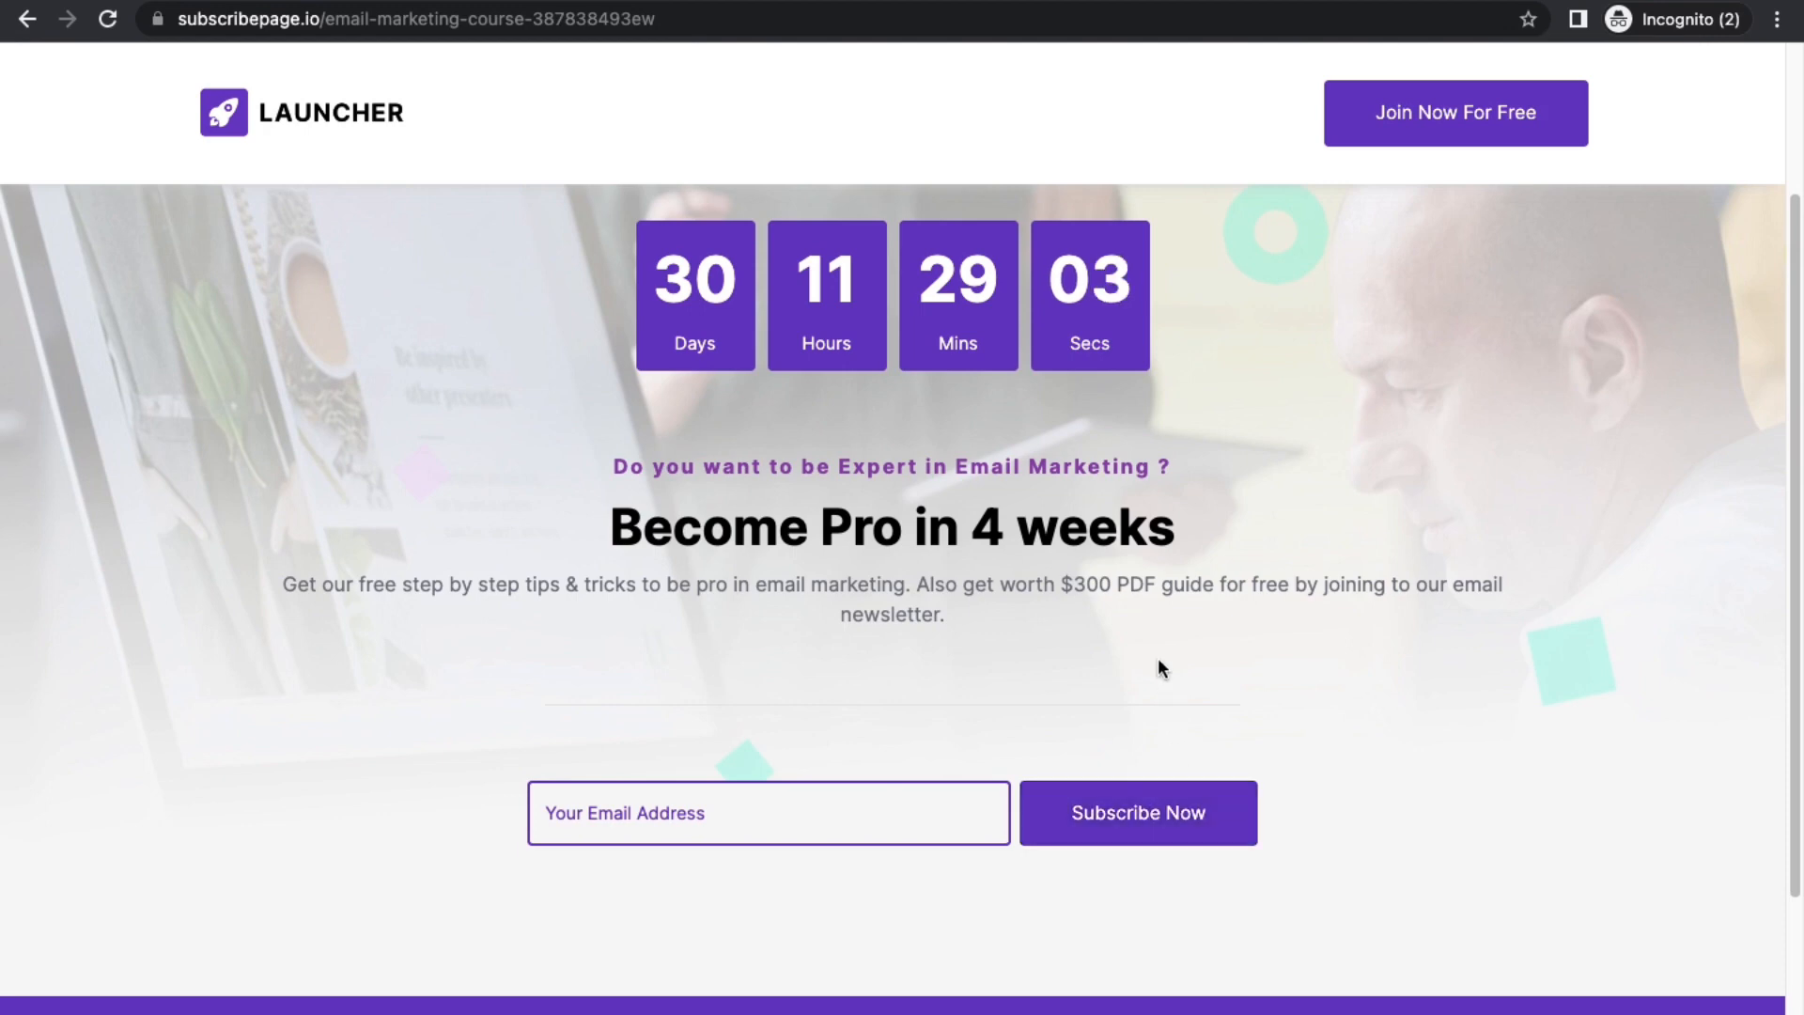
drag(1123, 583, 1157, 590)
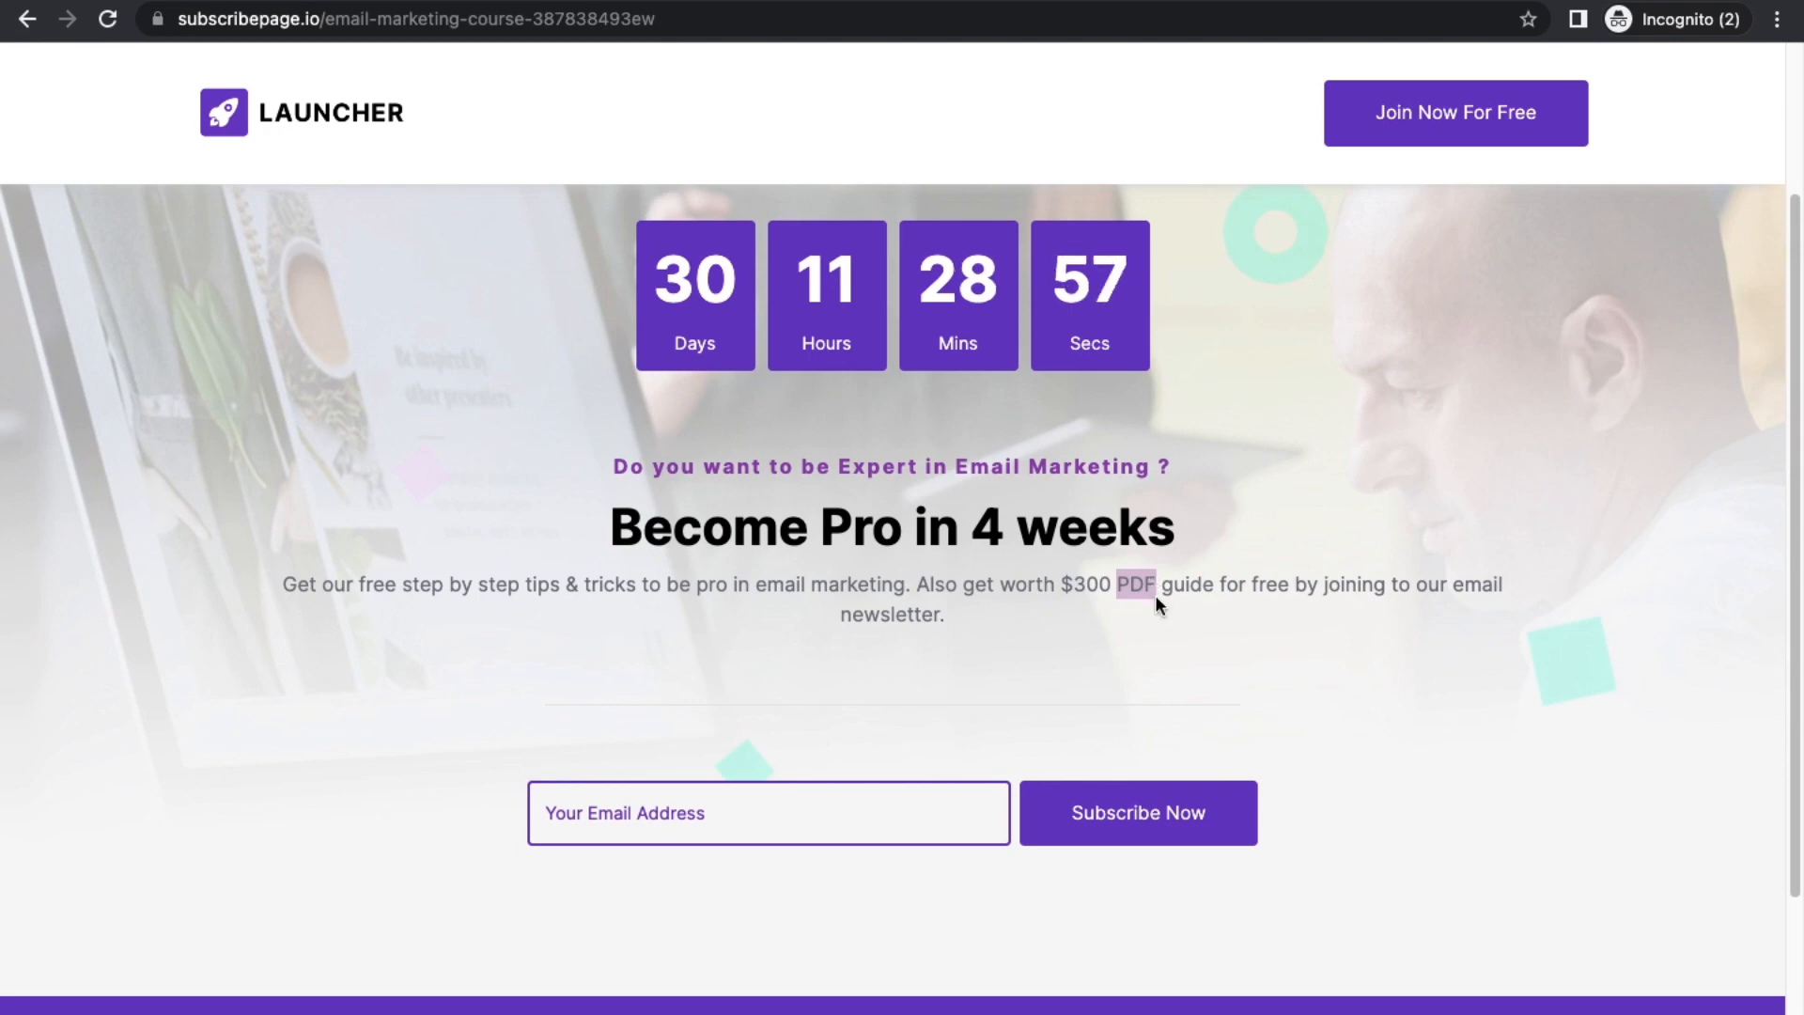
click(1108, 602)
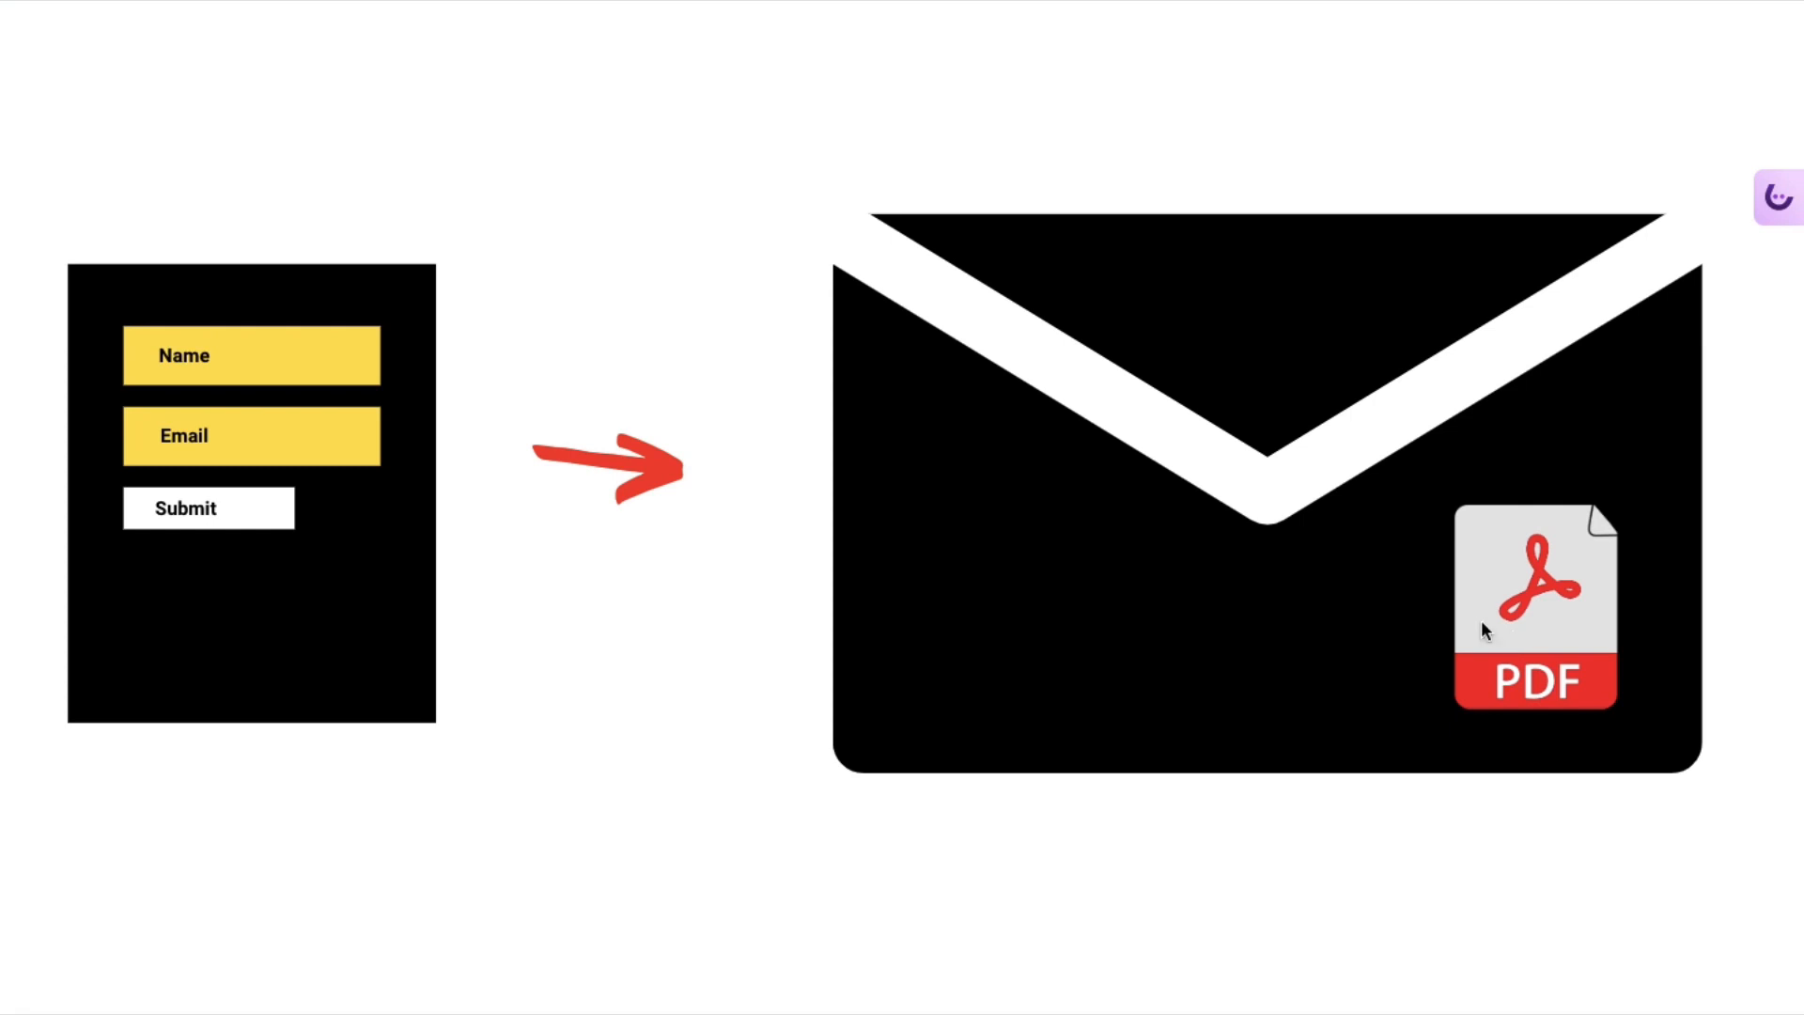
Step: Advance the presentation to the slide defining Email Automation
key(Right)
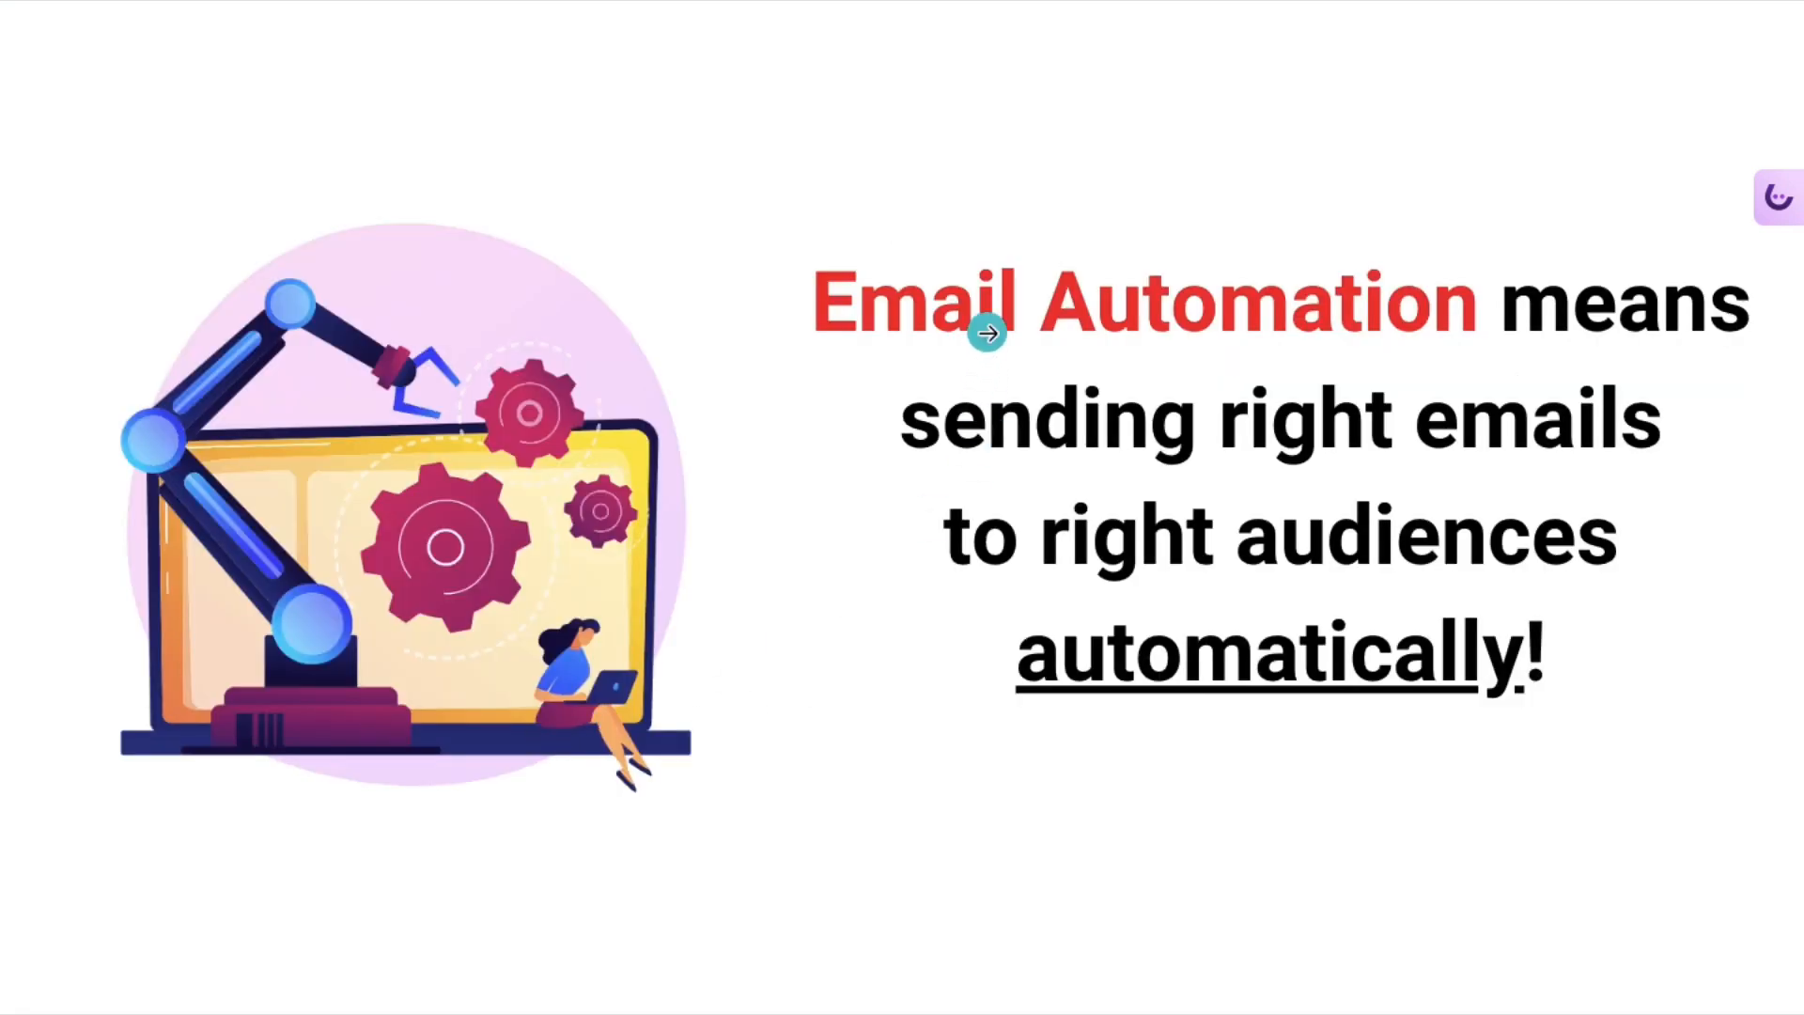
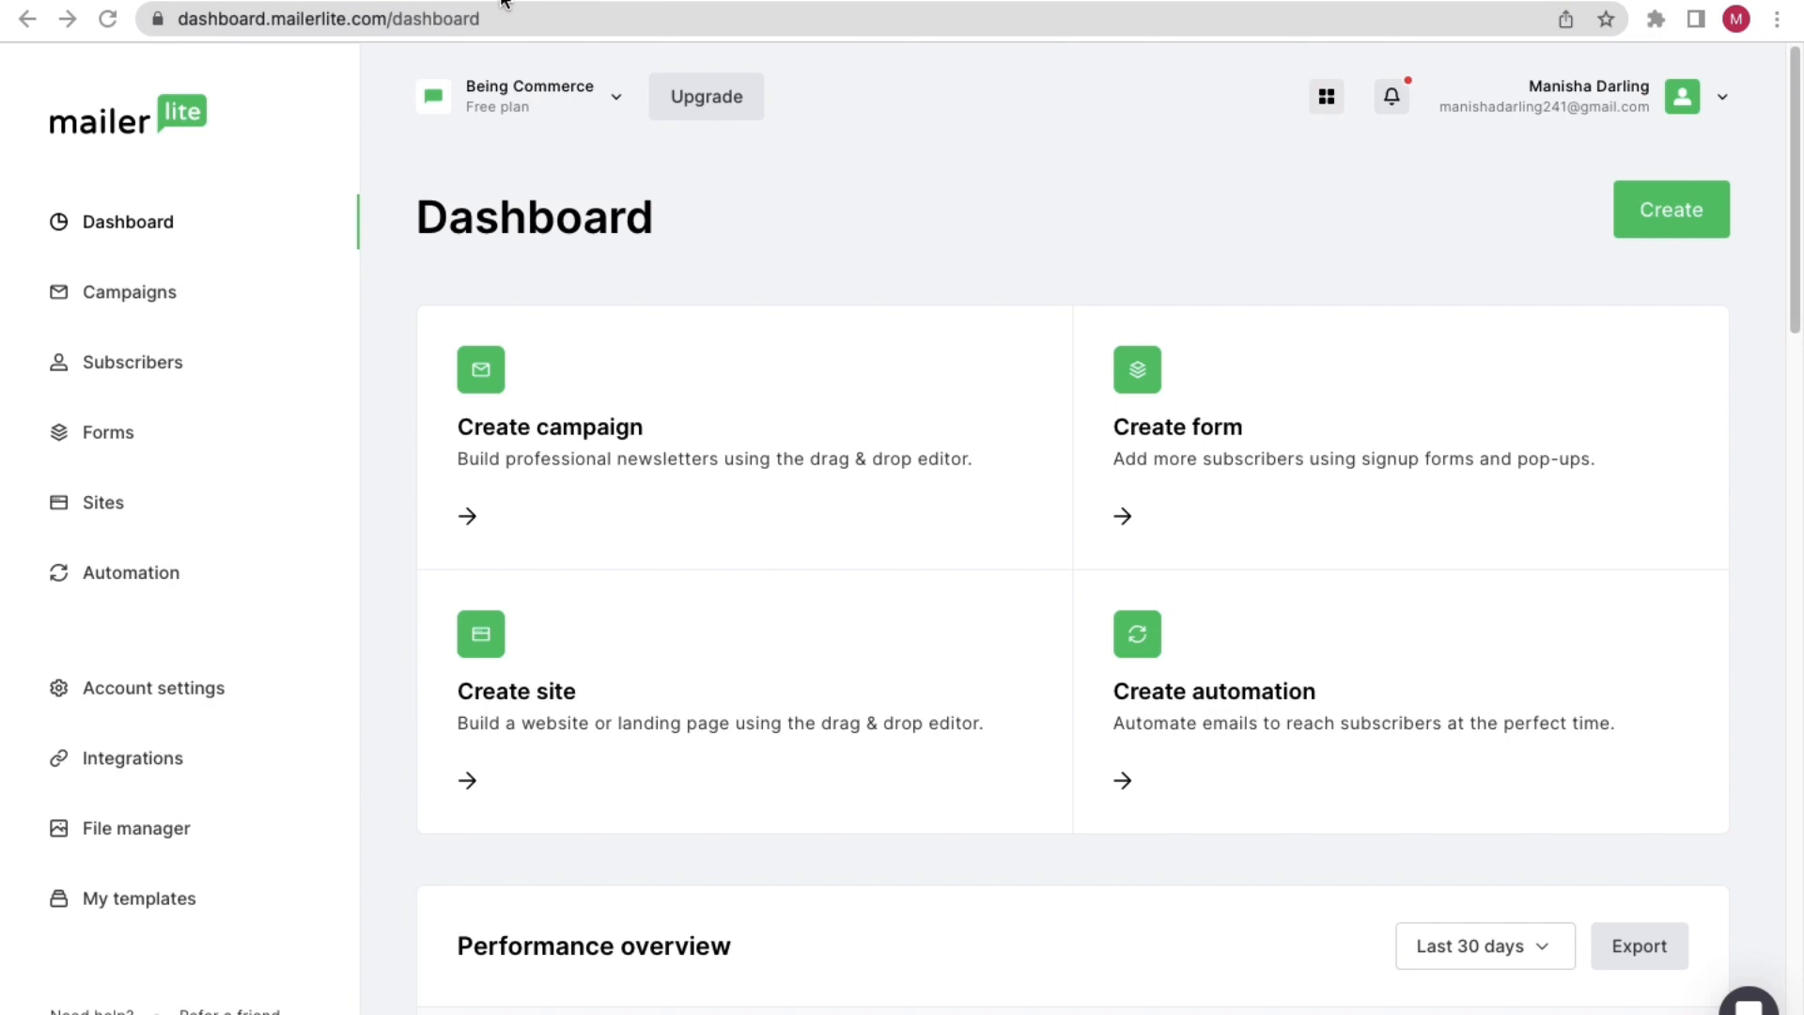
click(504, 2)
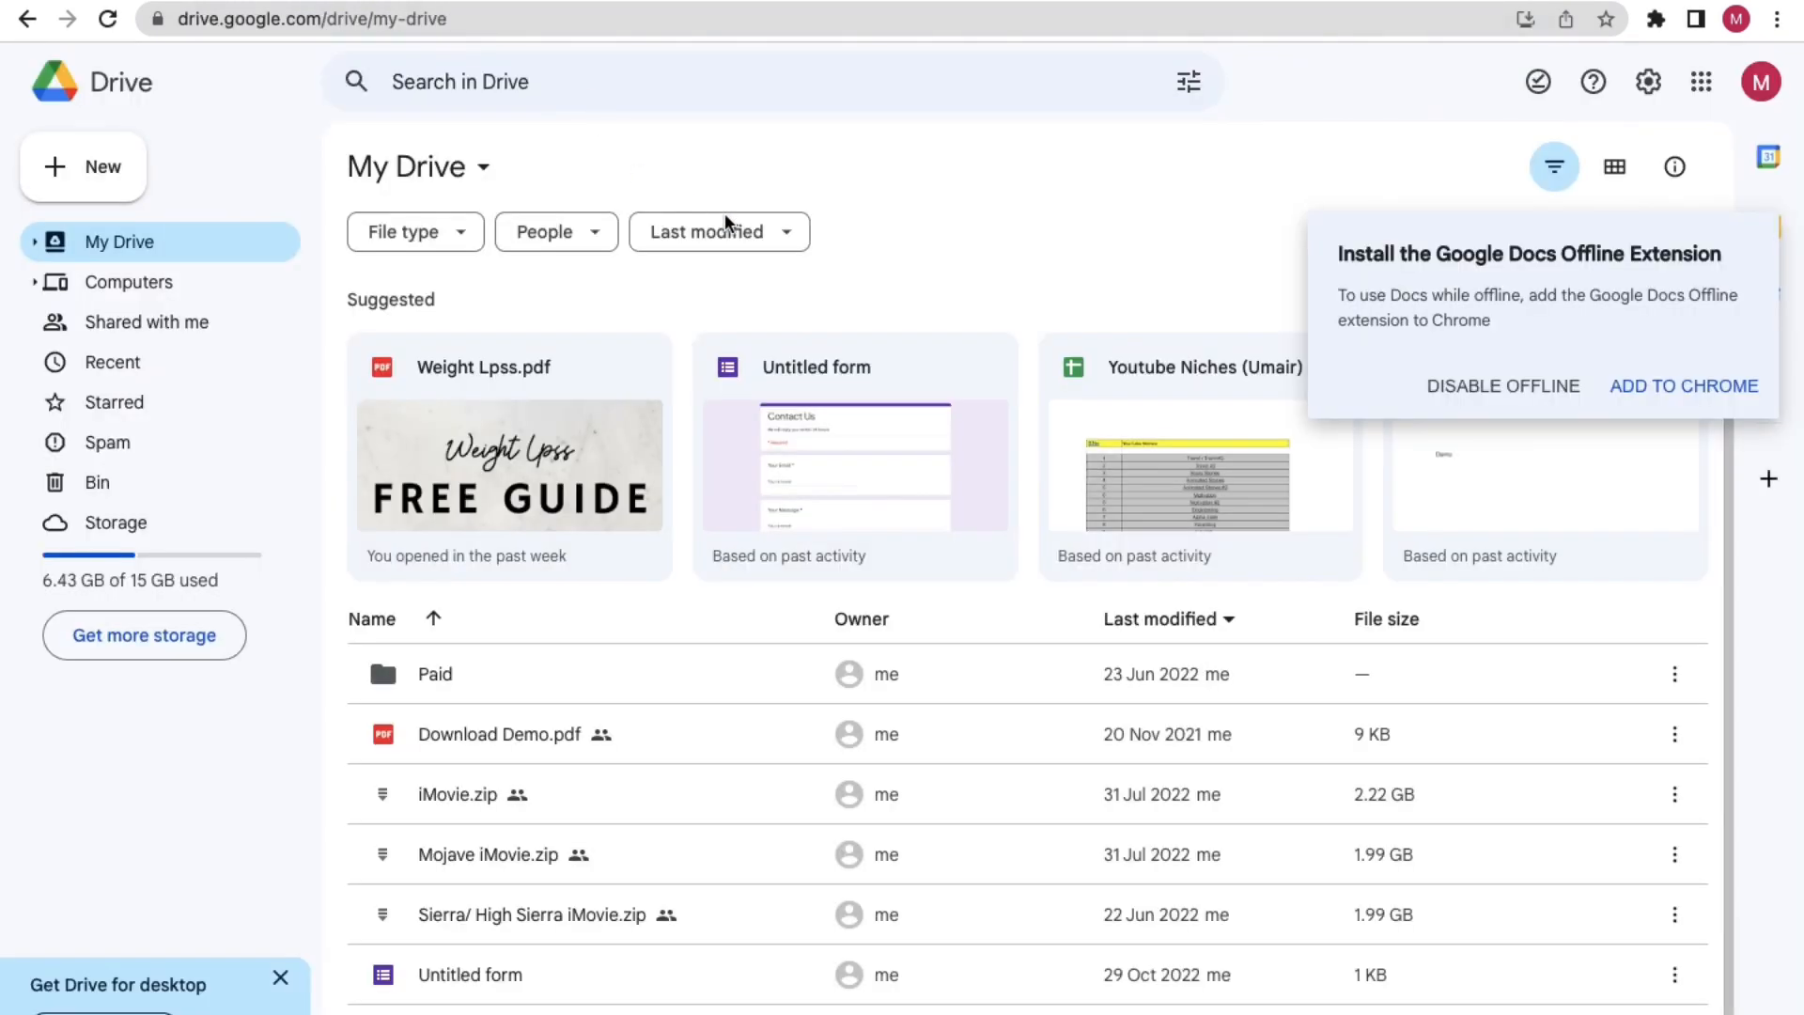
click(85, 166)
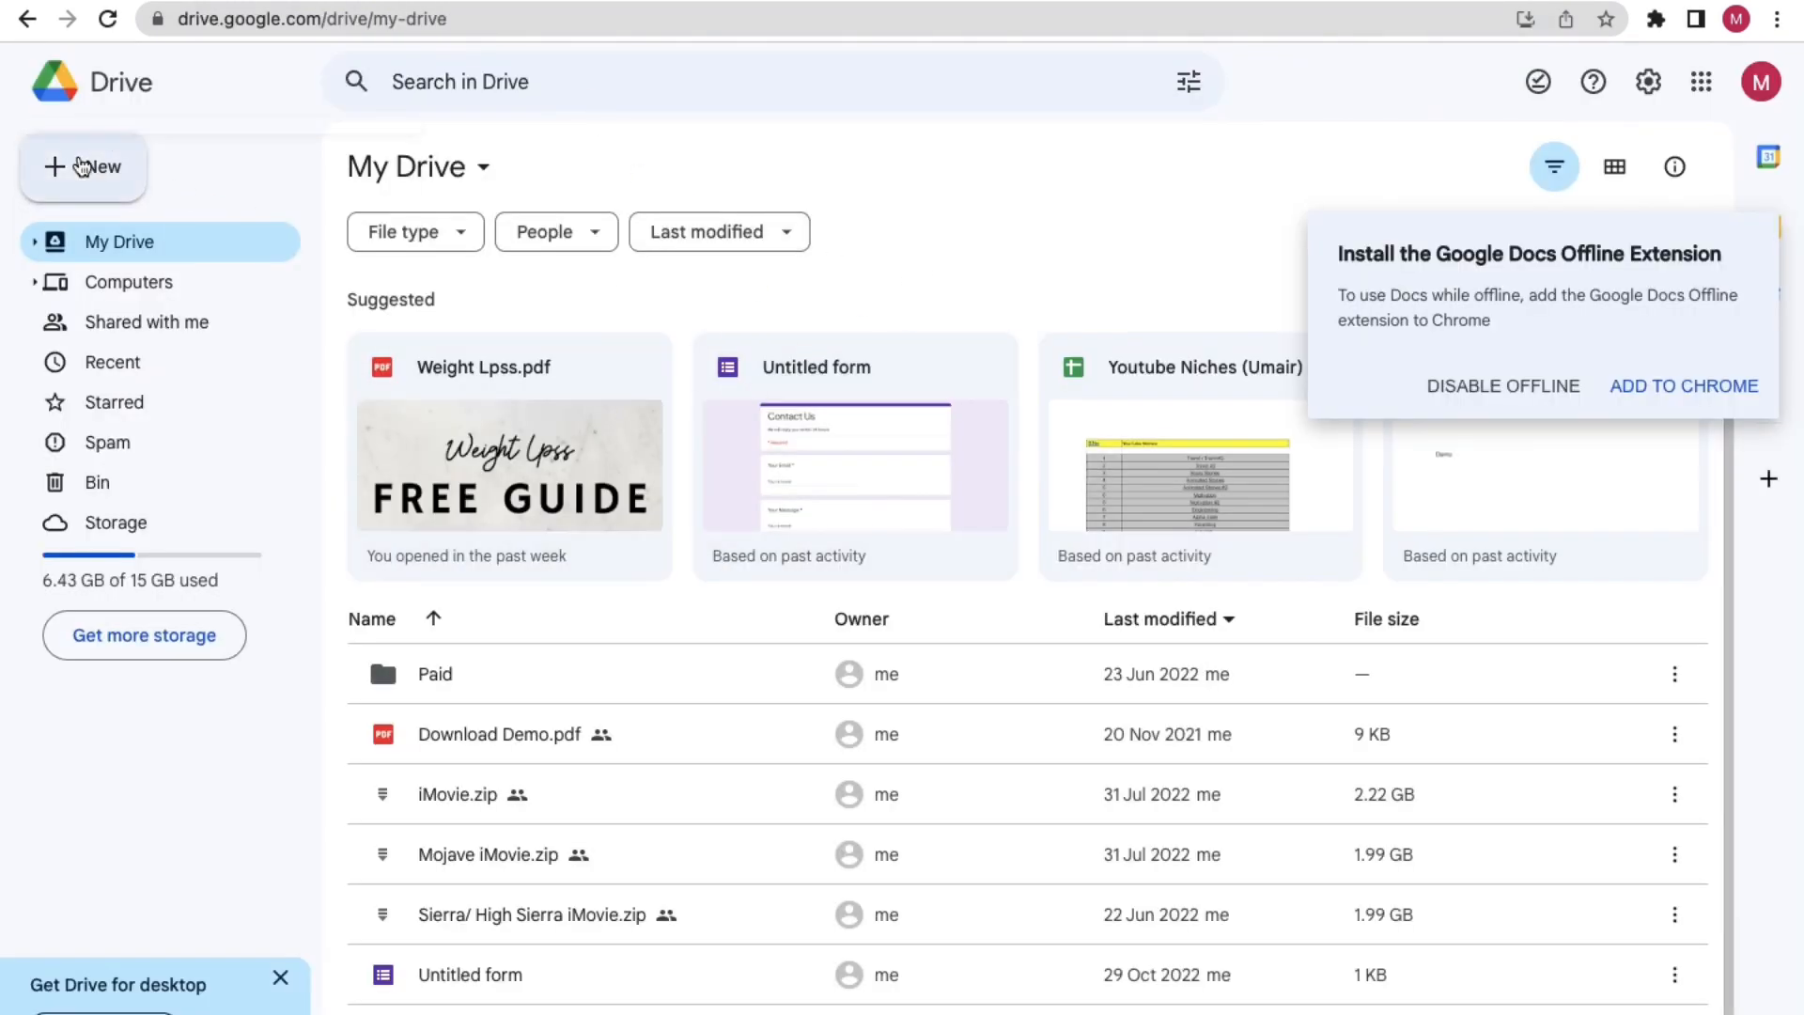
click(143, 235)
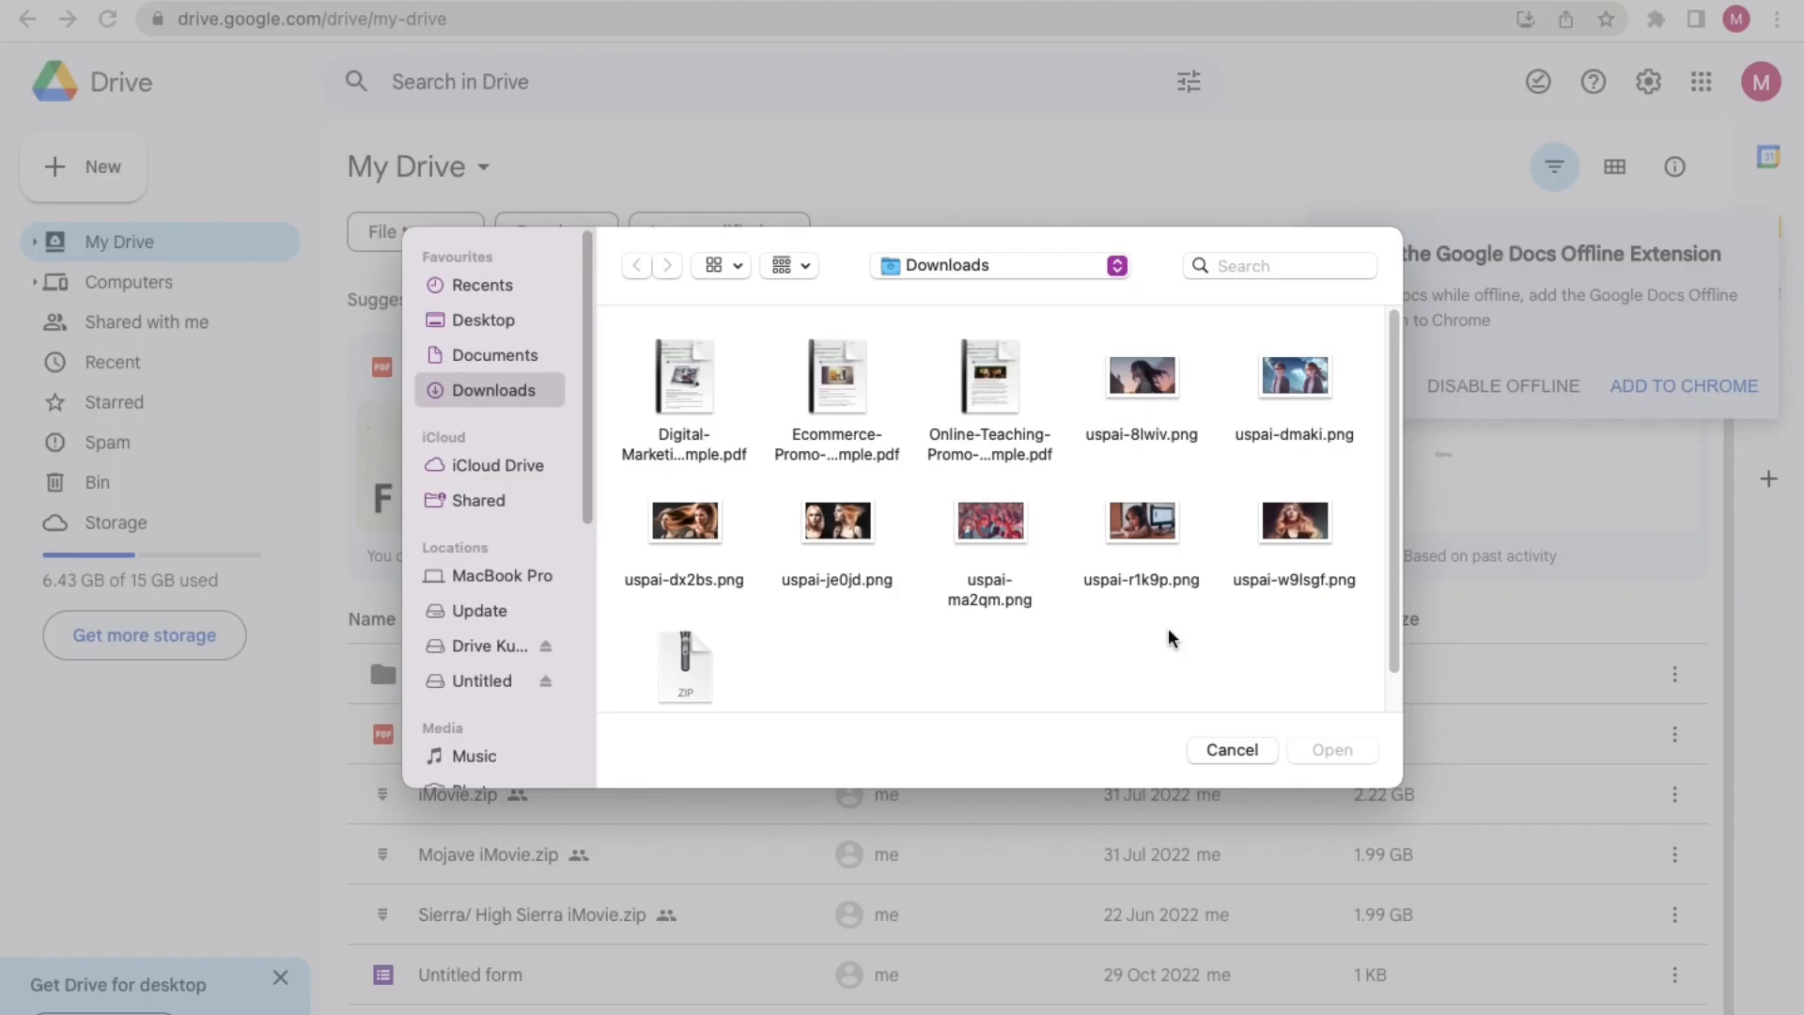
click(1229, 750)
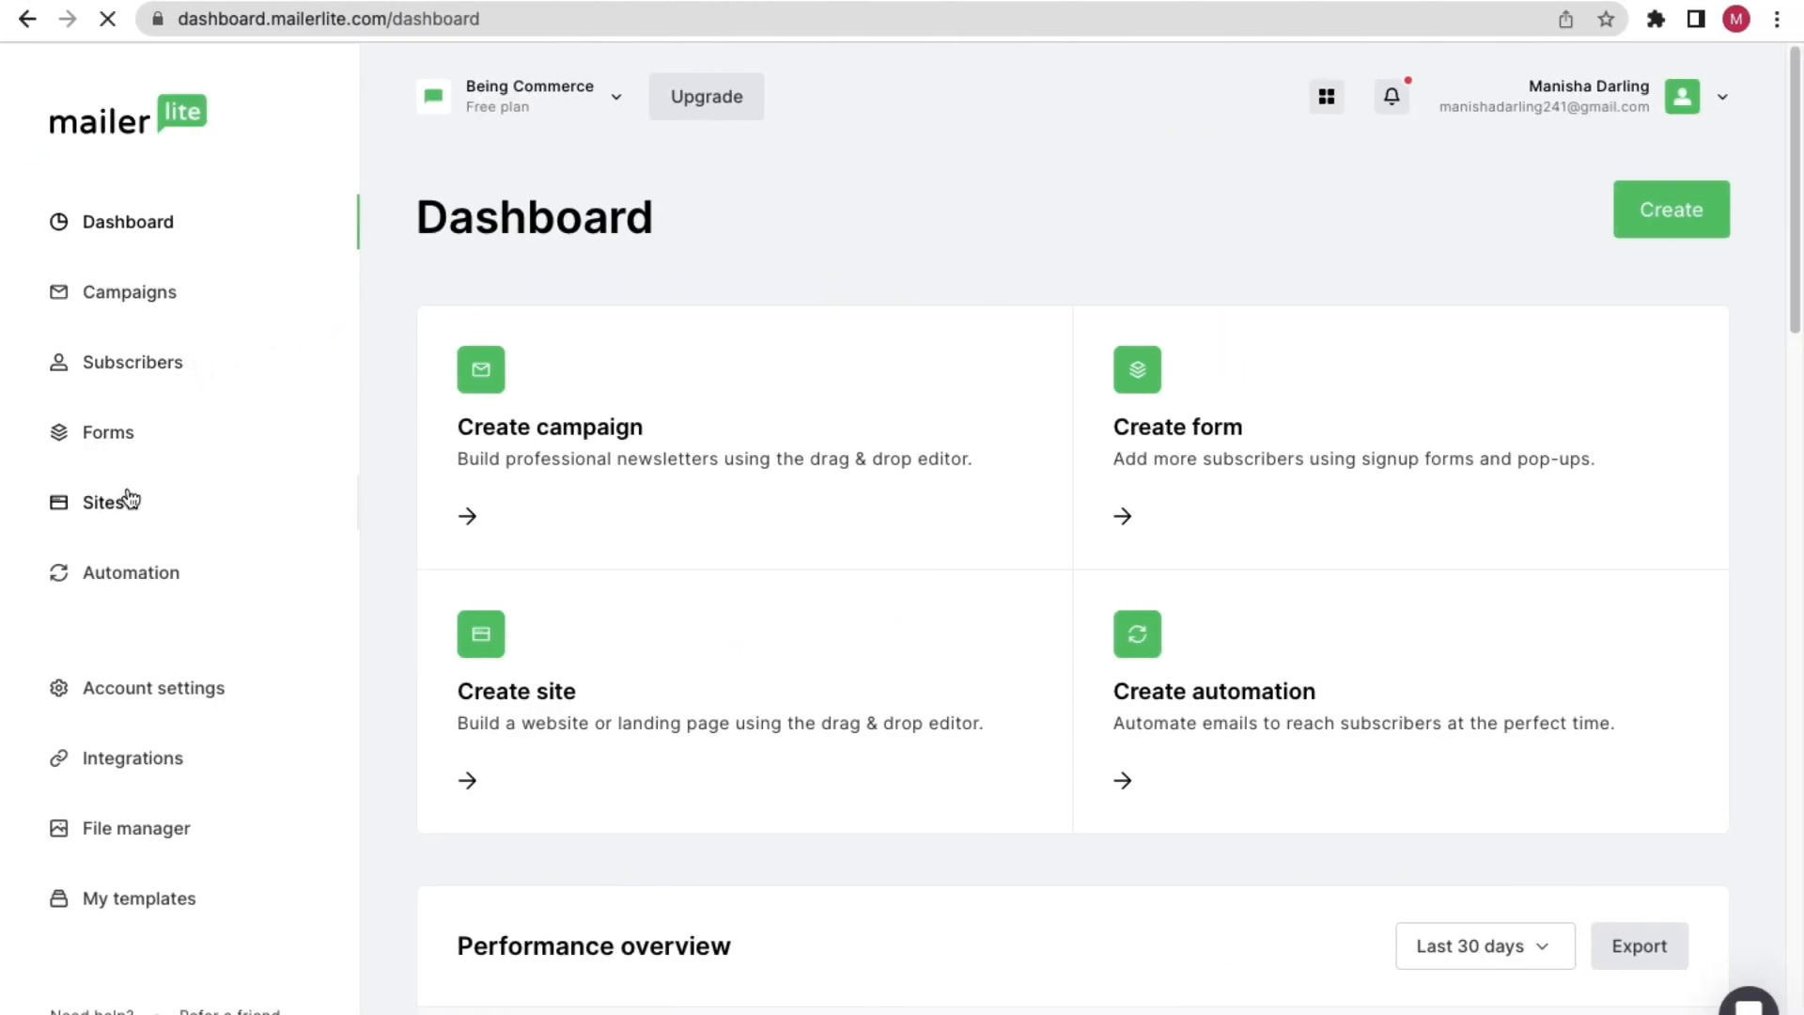
Step: Open the Email Marketing Course landing page overview from Sites
click(129, 506)
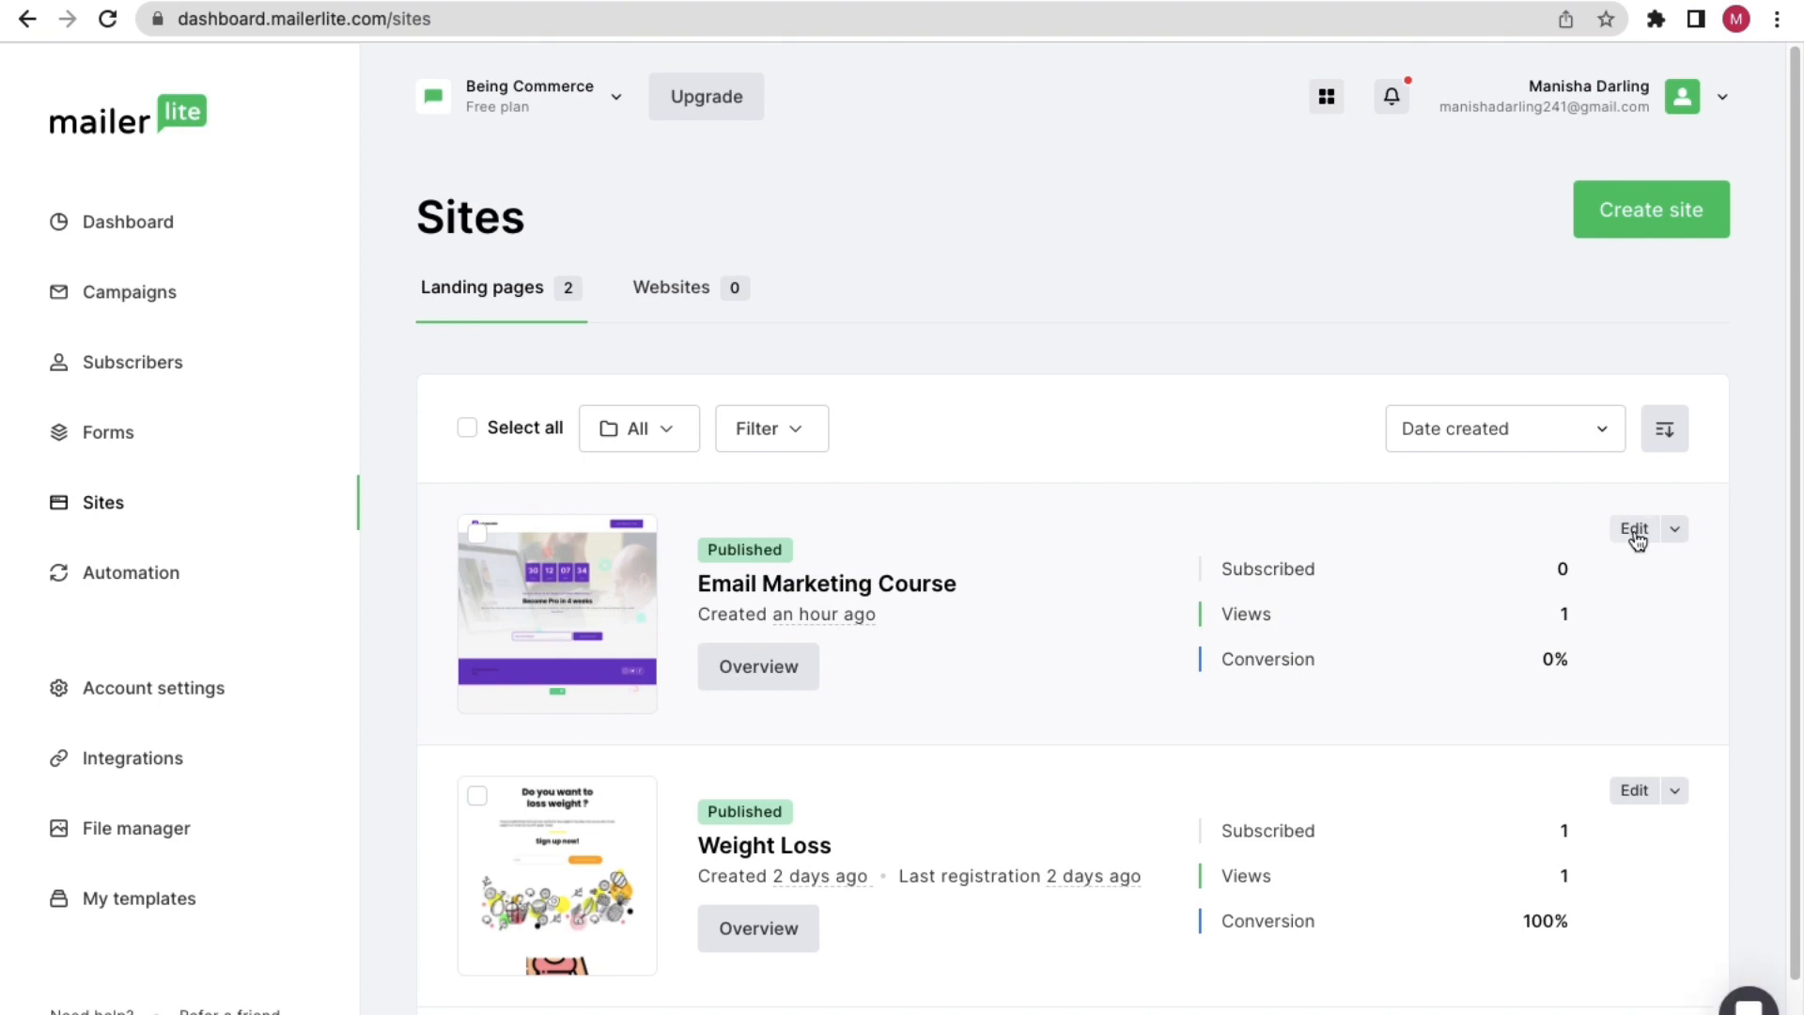
click(759, 670)
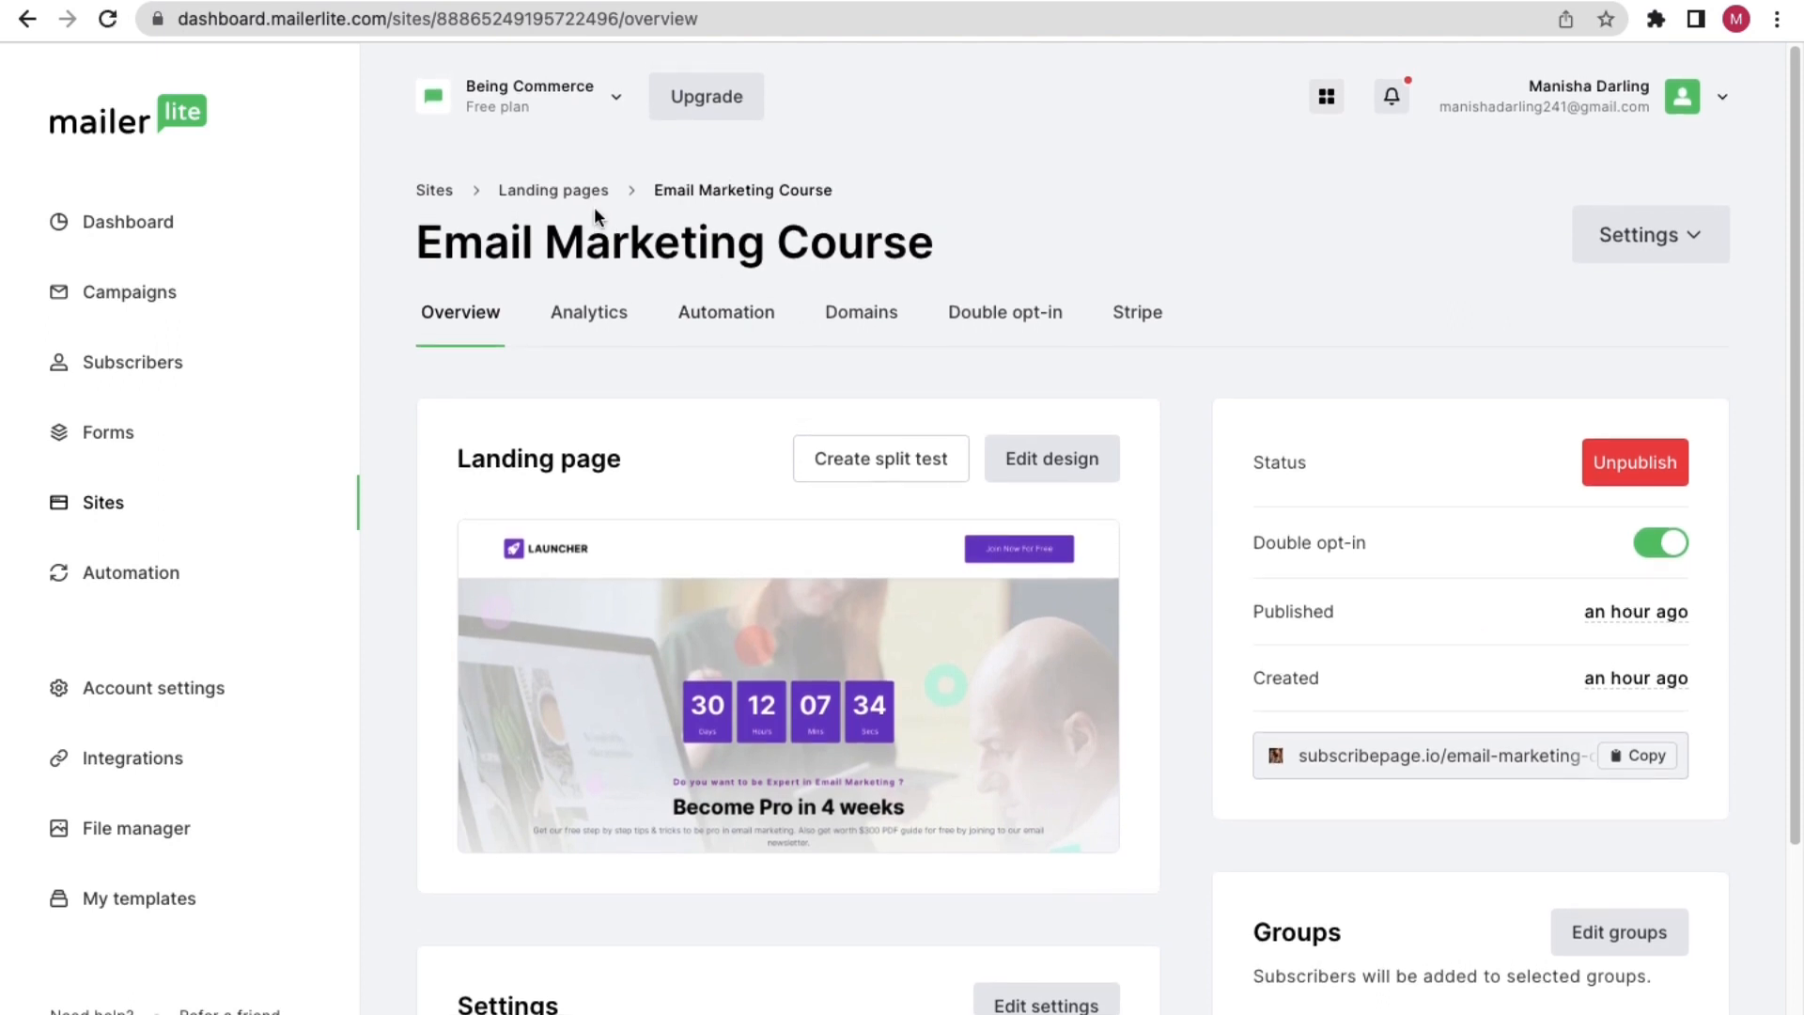
scroll(845, 423, down, 3)
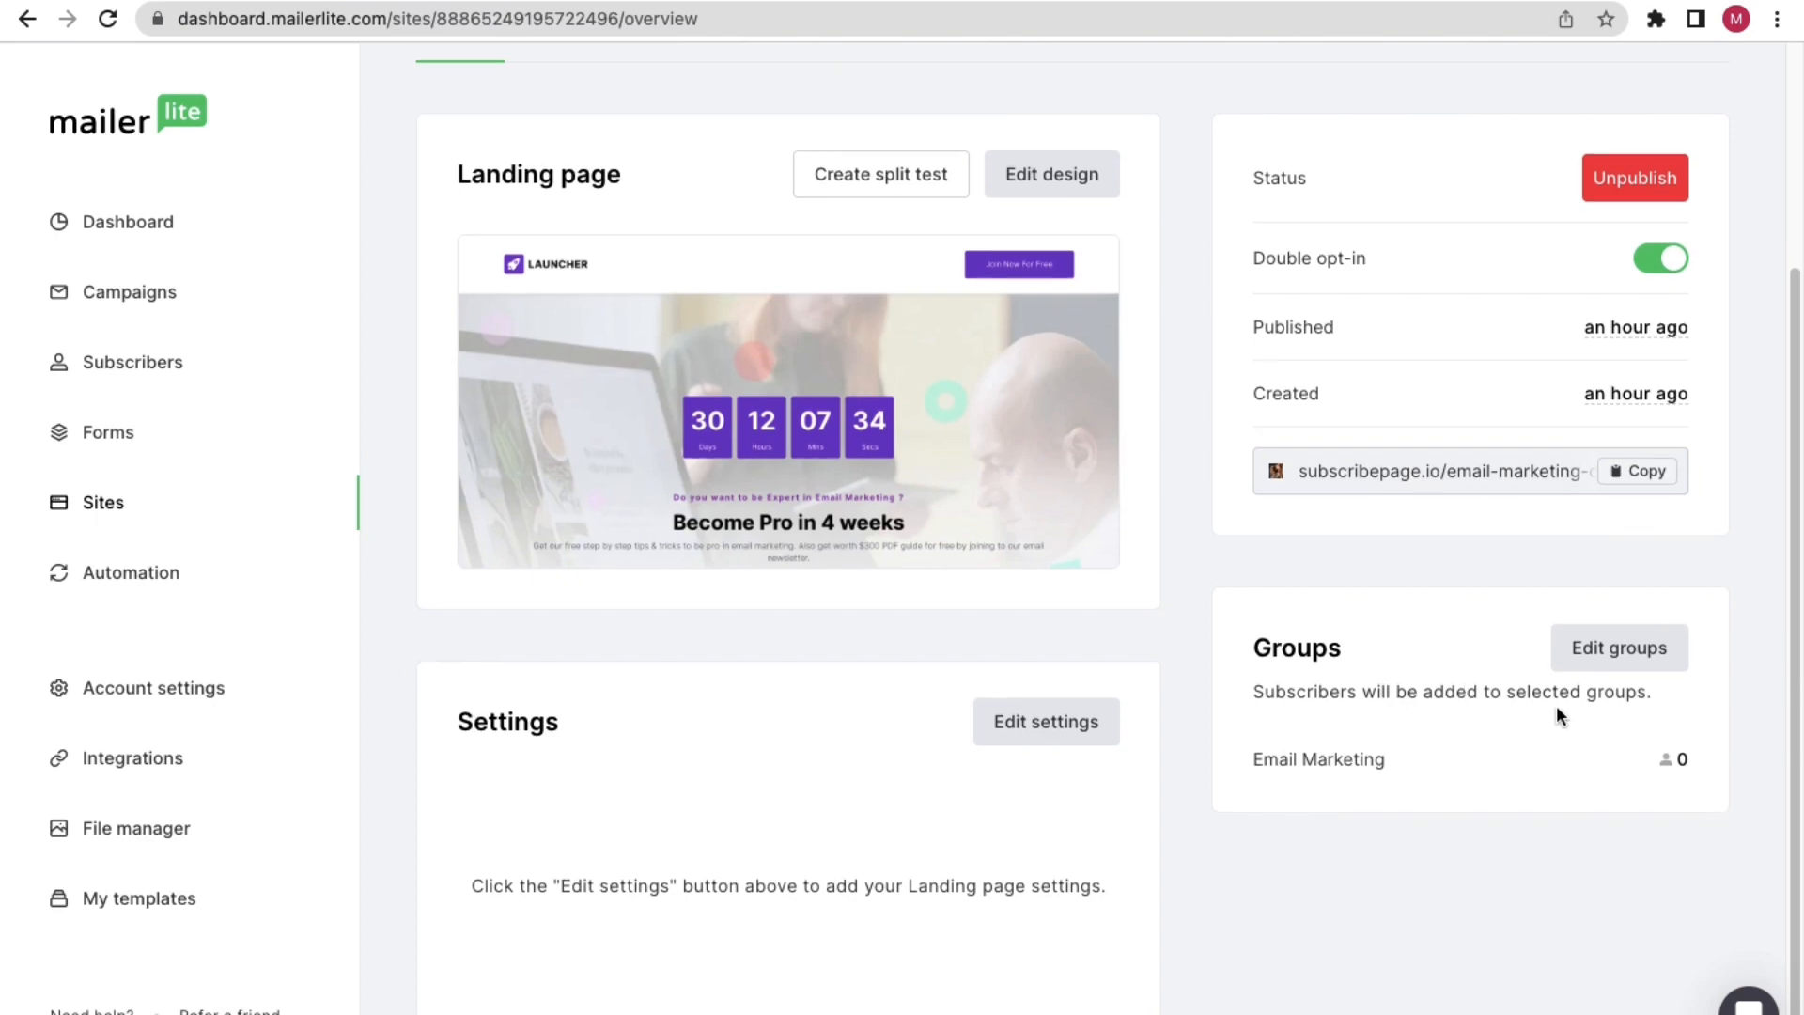
scroll(1599, 671, up, 5)
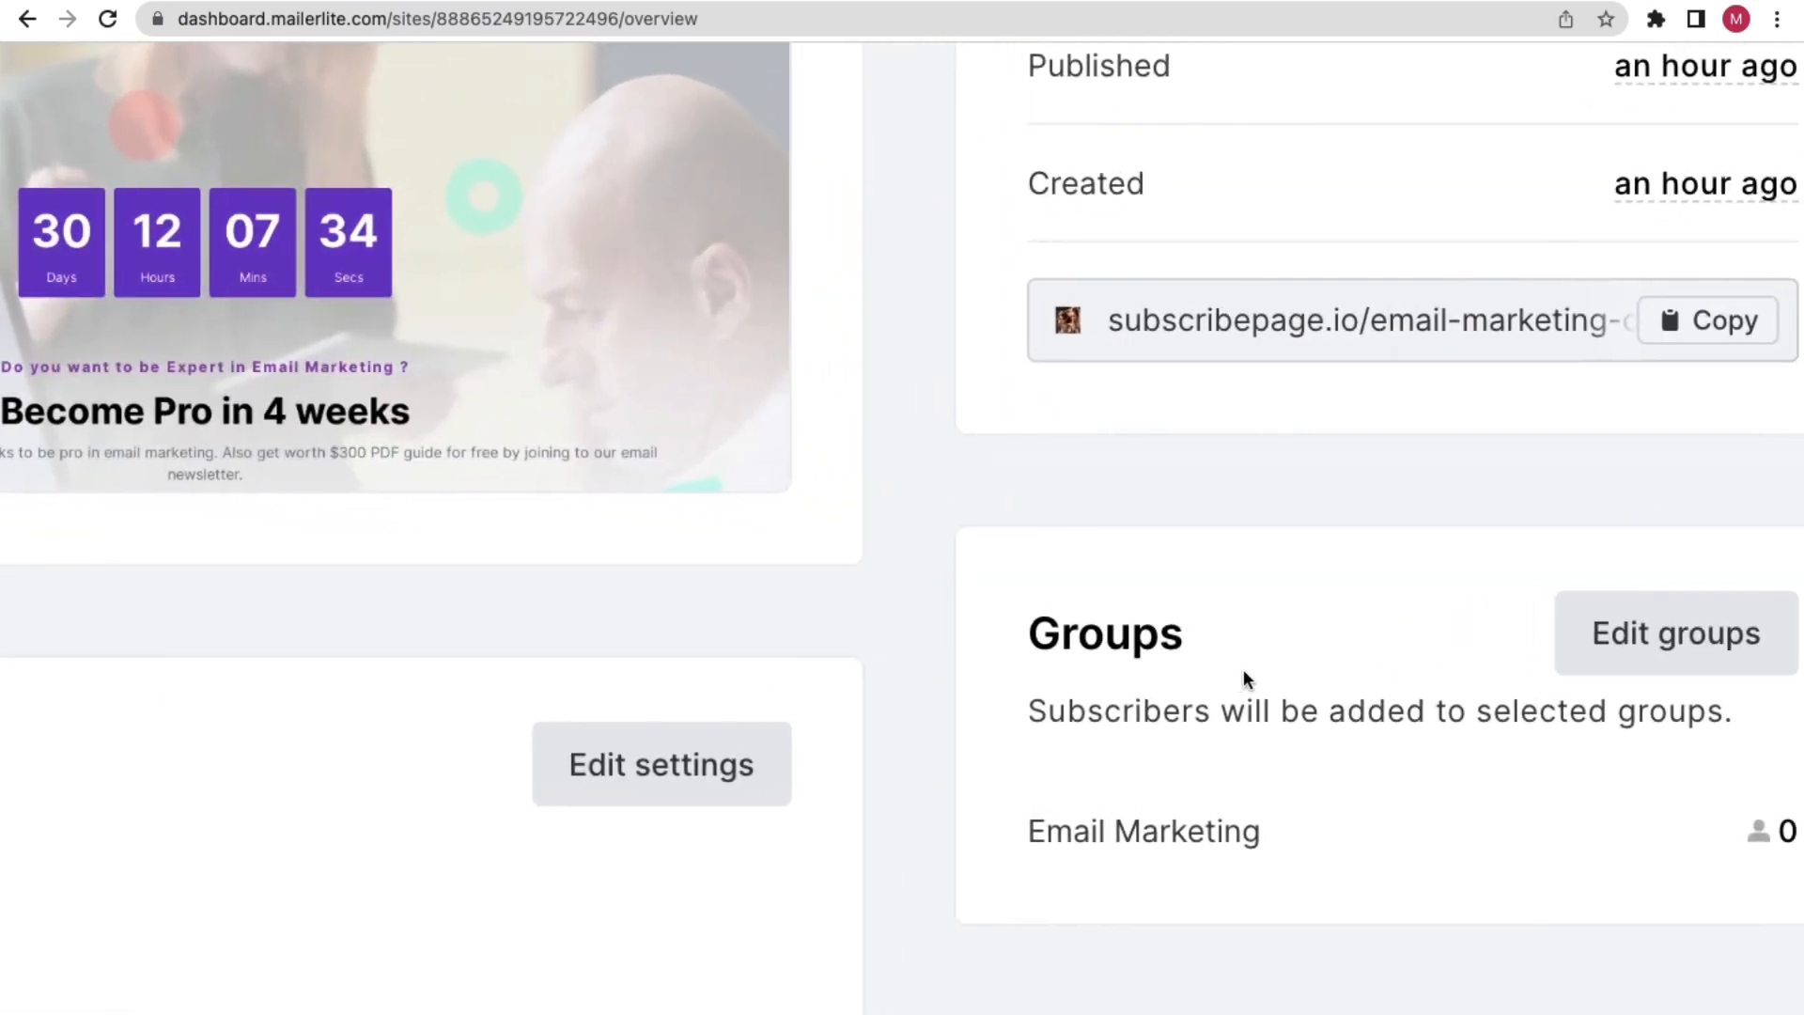
Step: Highlight the Email Marketing group name in the landing page's Groups card
drag(1205, 791, 963, 789)
scroll(868, 705, down, 5)
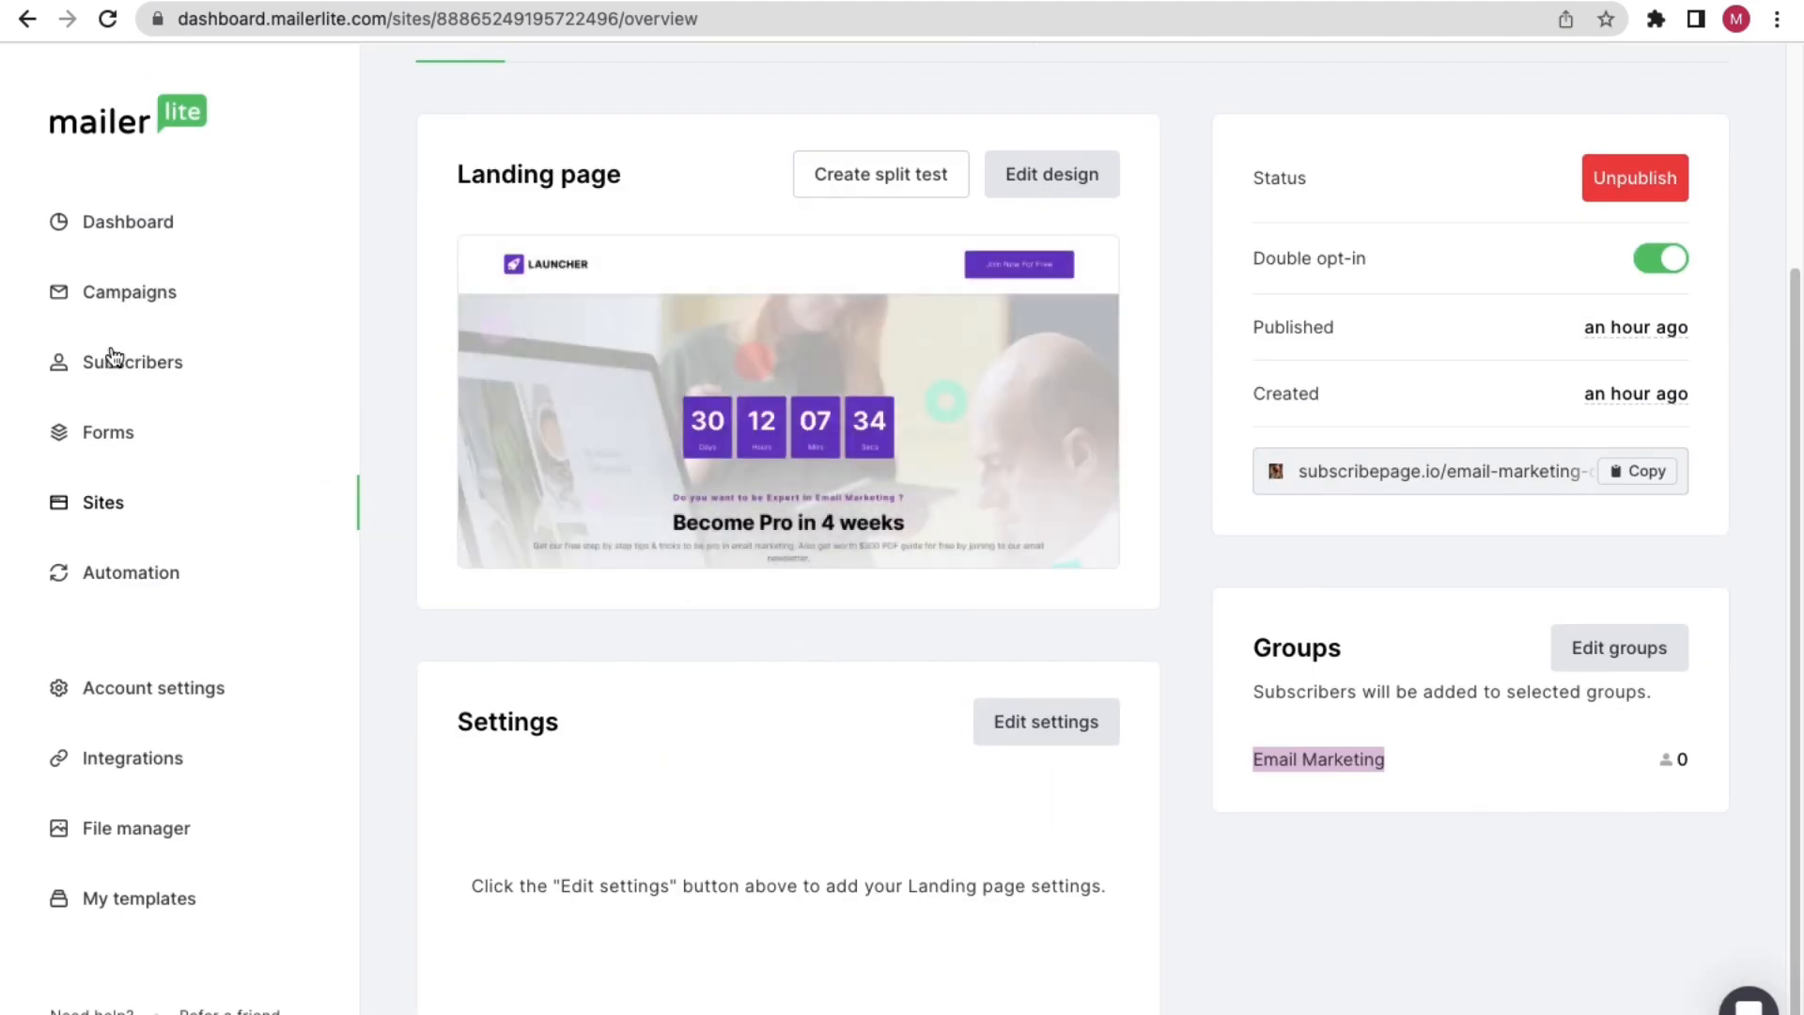
right_click(117, 364)
key(Escape)
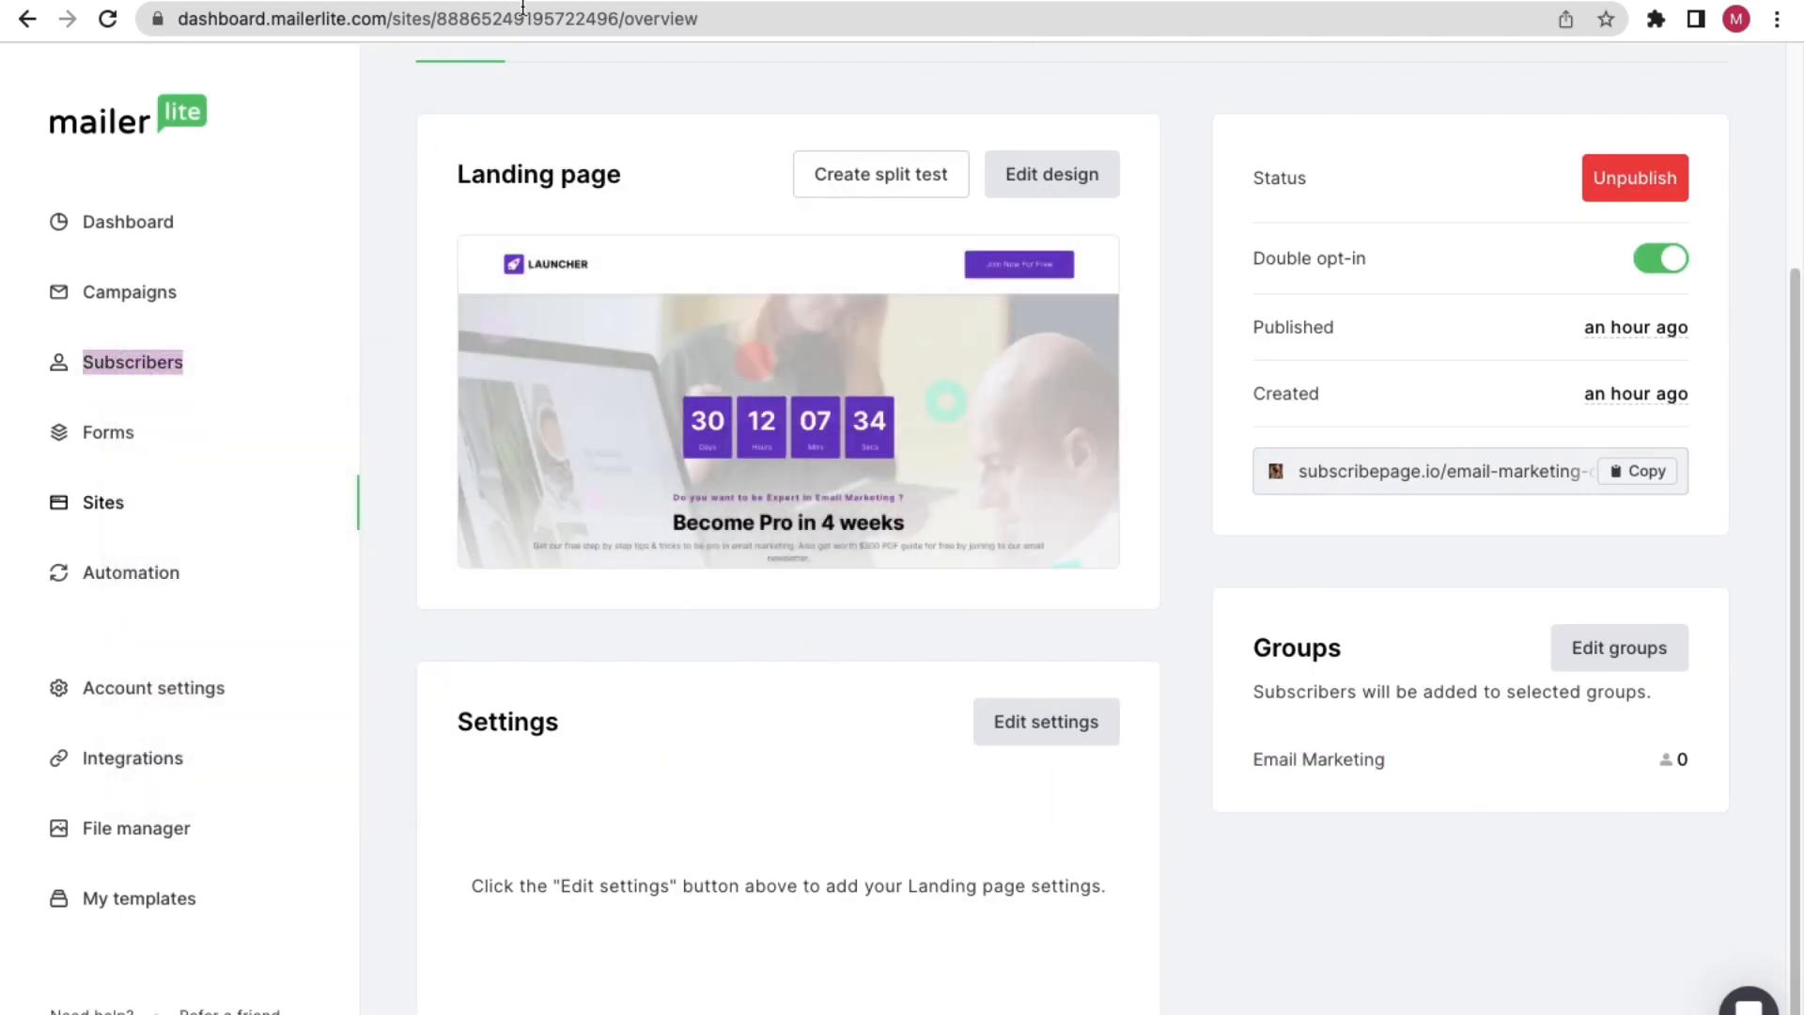
Step: Check in Subscribers > Groups that the Email Marketing group has no subscribers
click(118, 365)
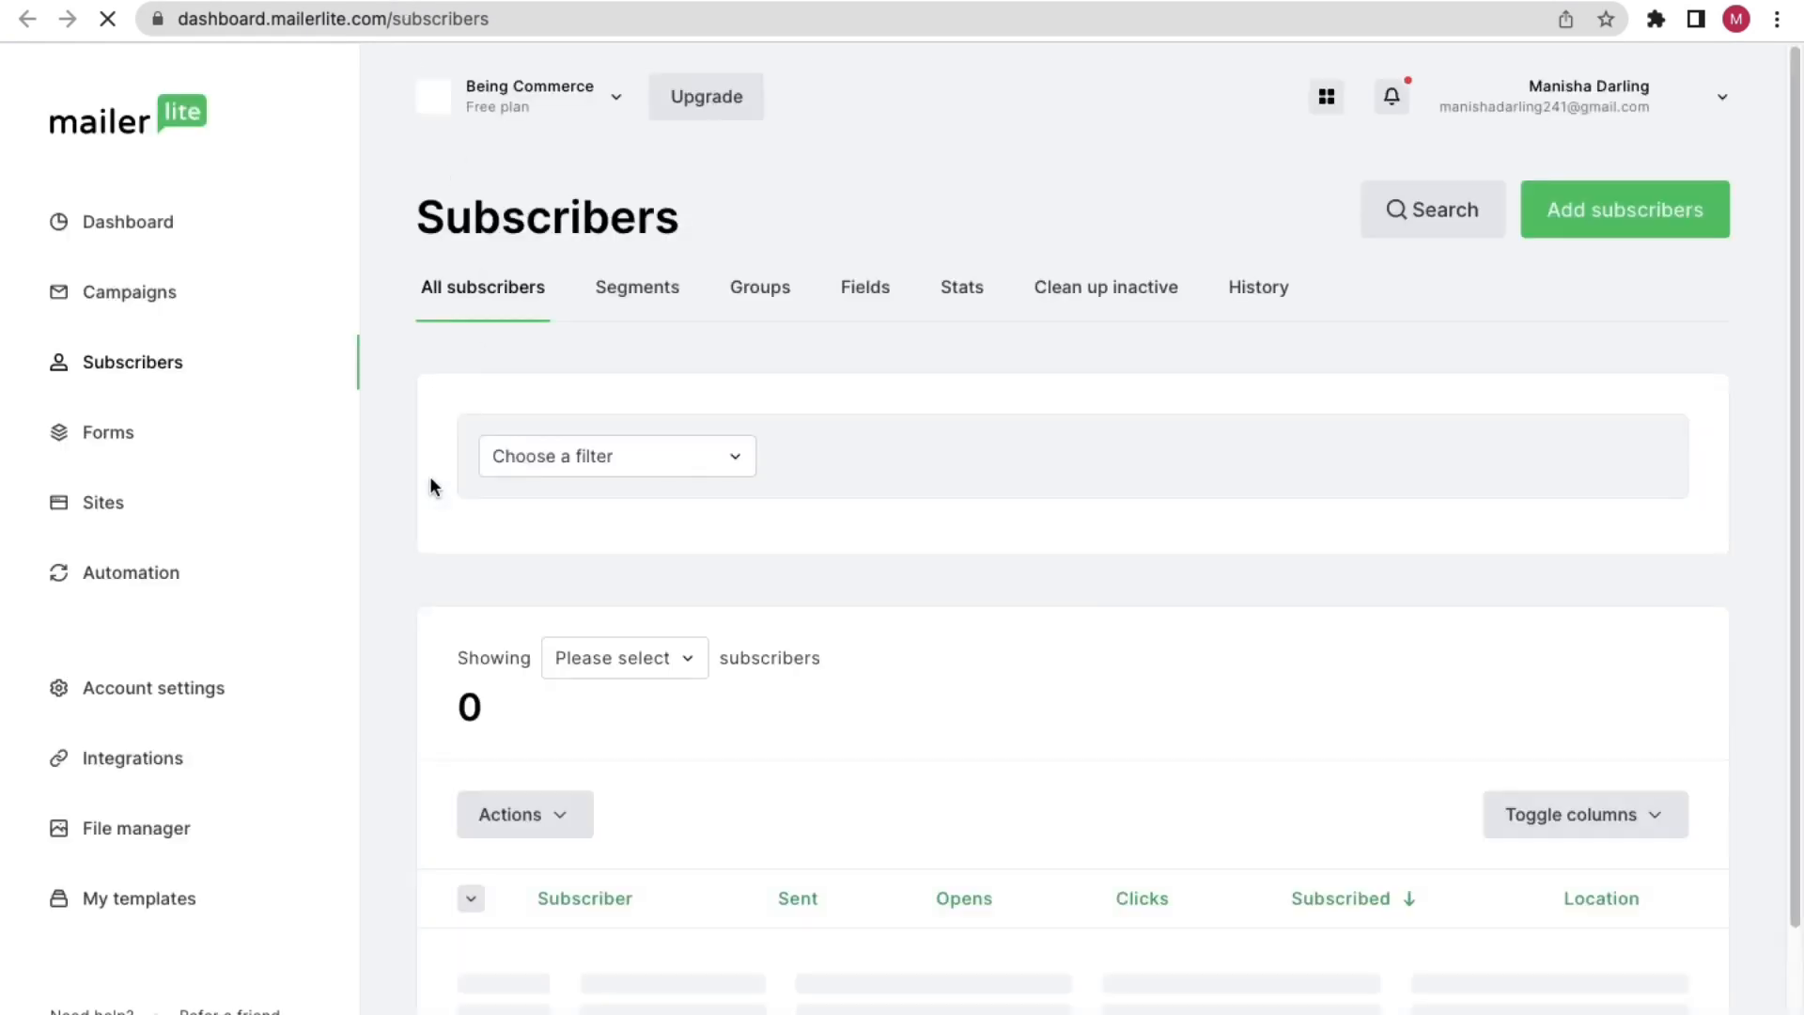
click(770, 293)
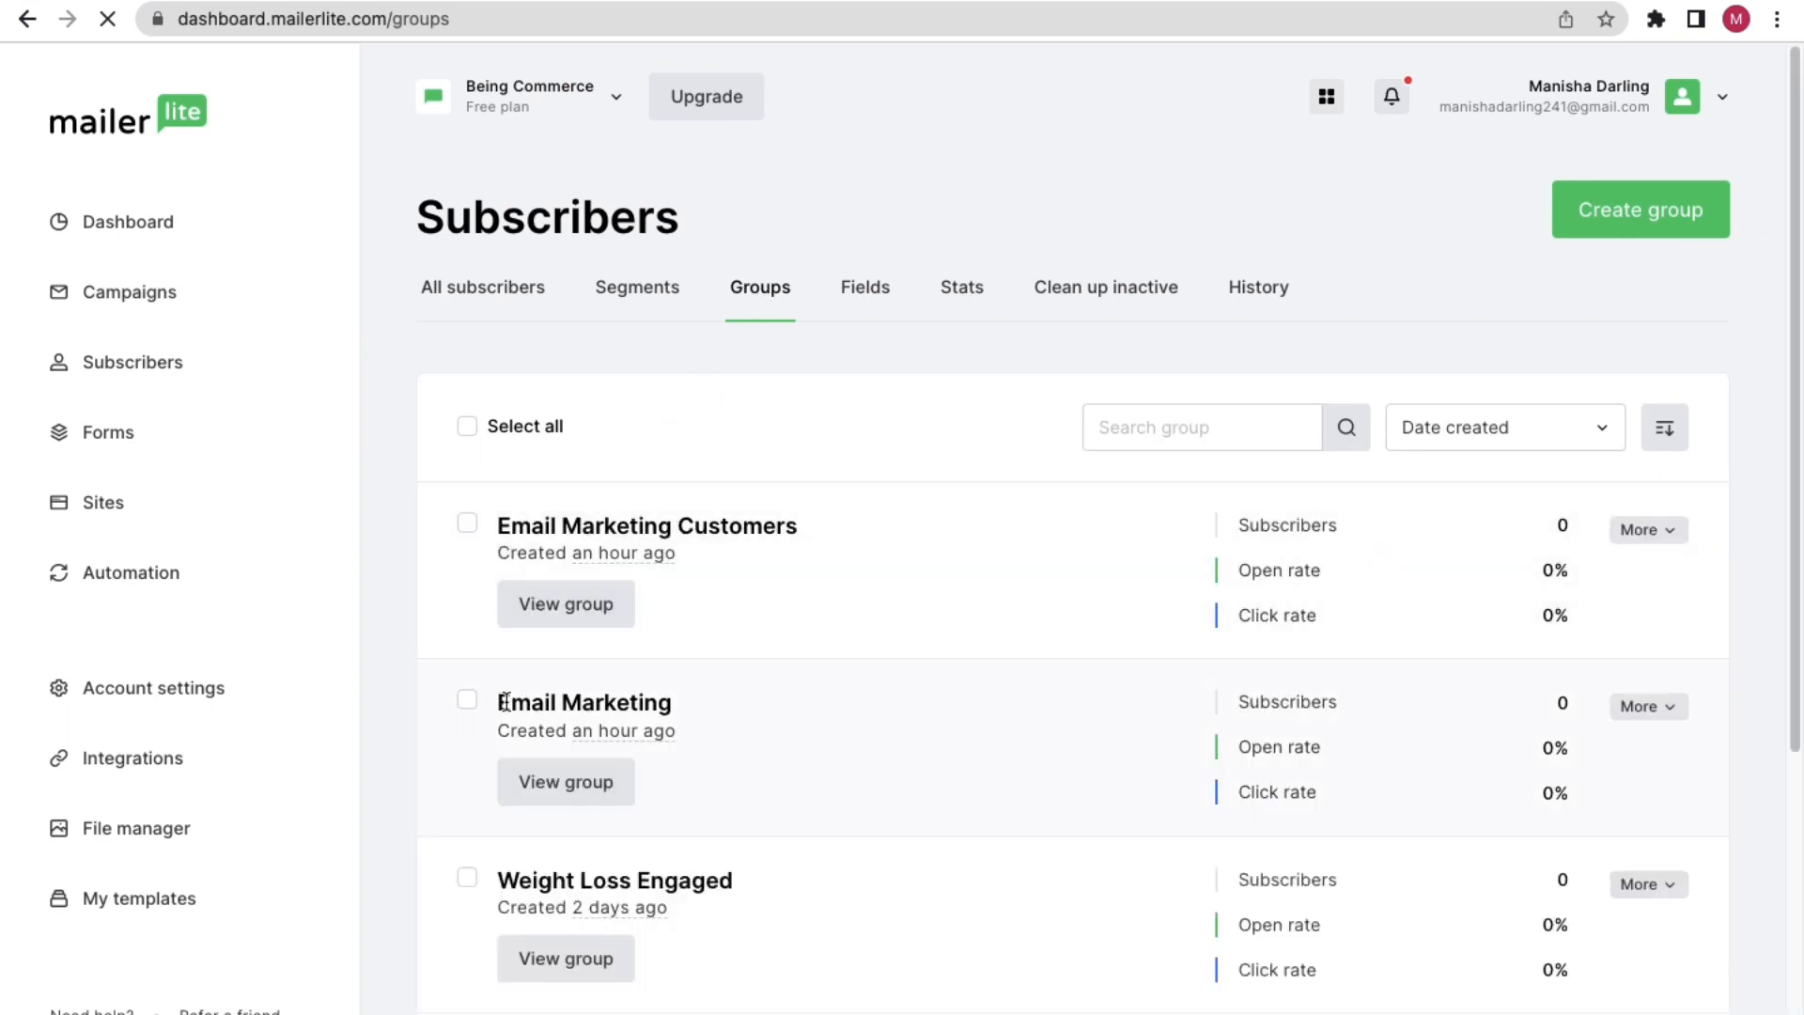
drag(505, 702, 692, 705)
scroll(576, 467, down, 1)
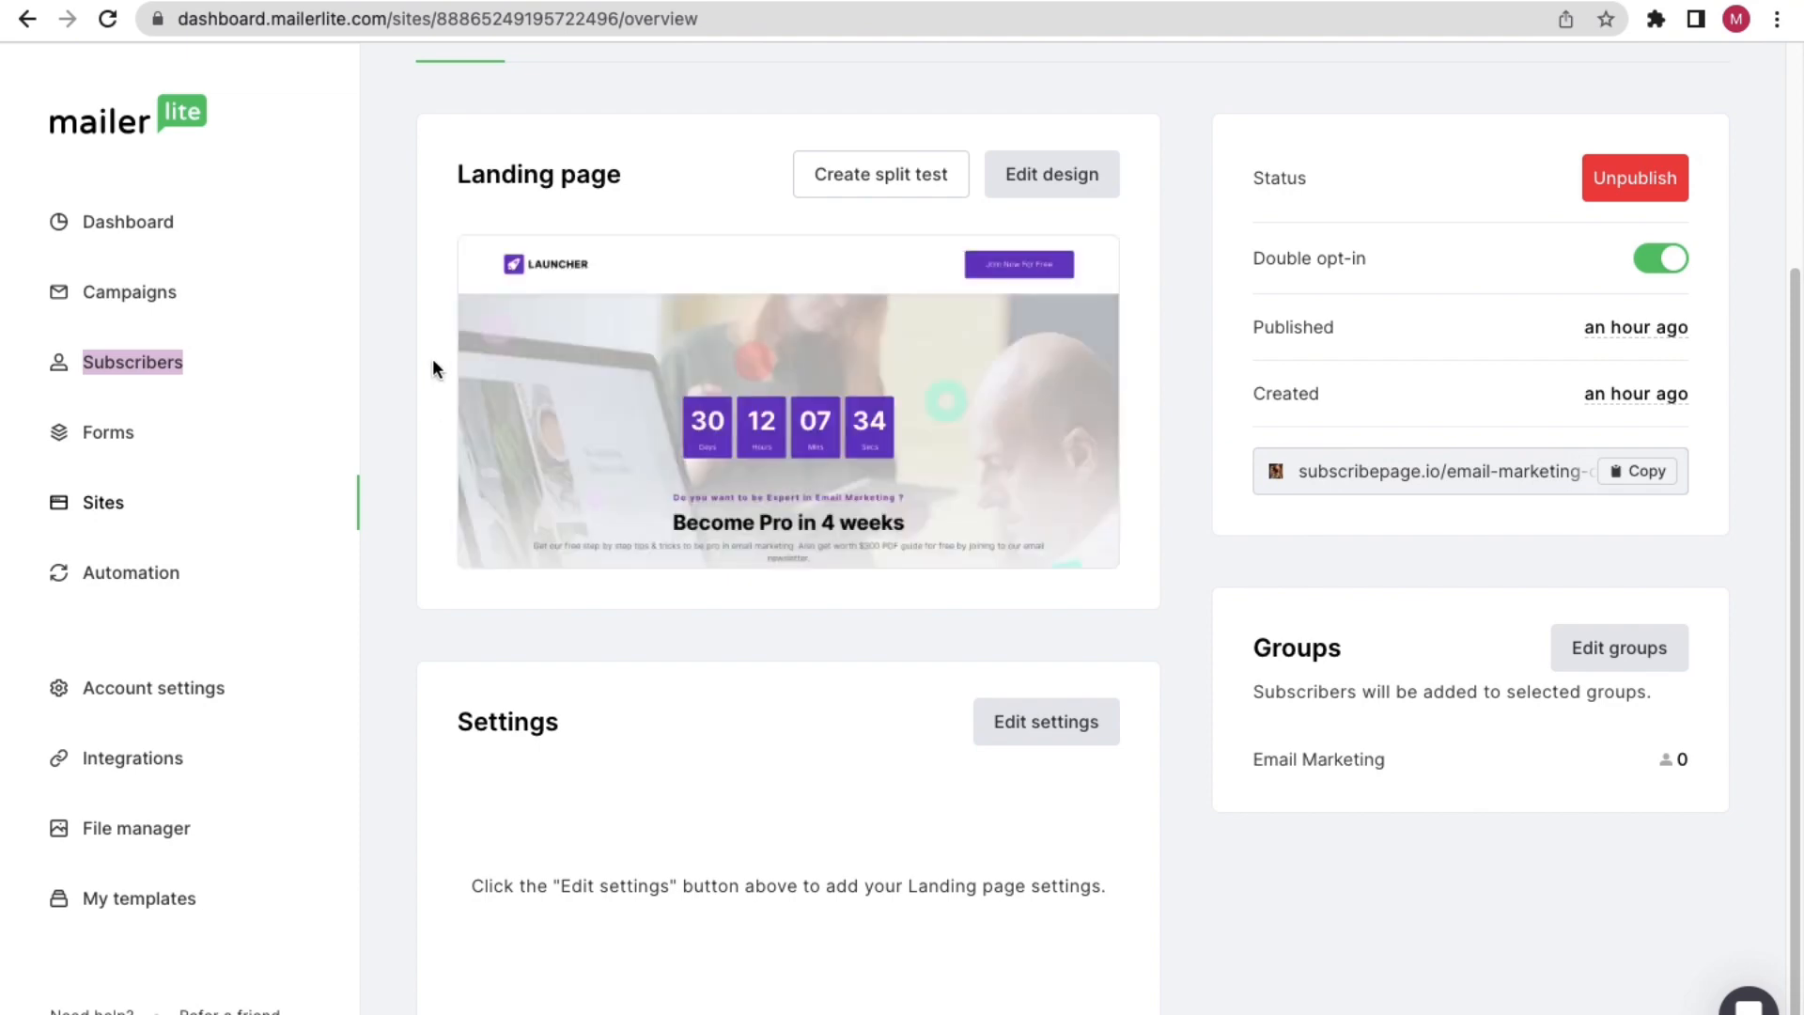
mouse_move(611, 284)
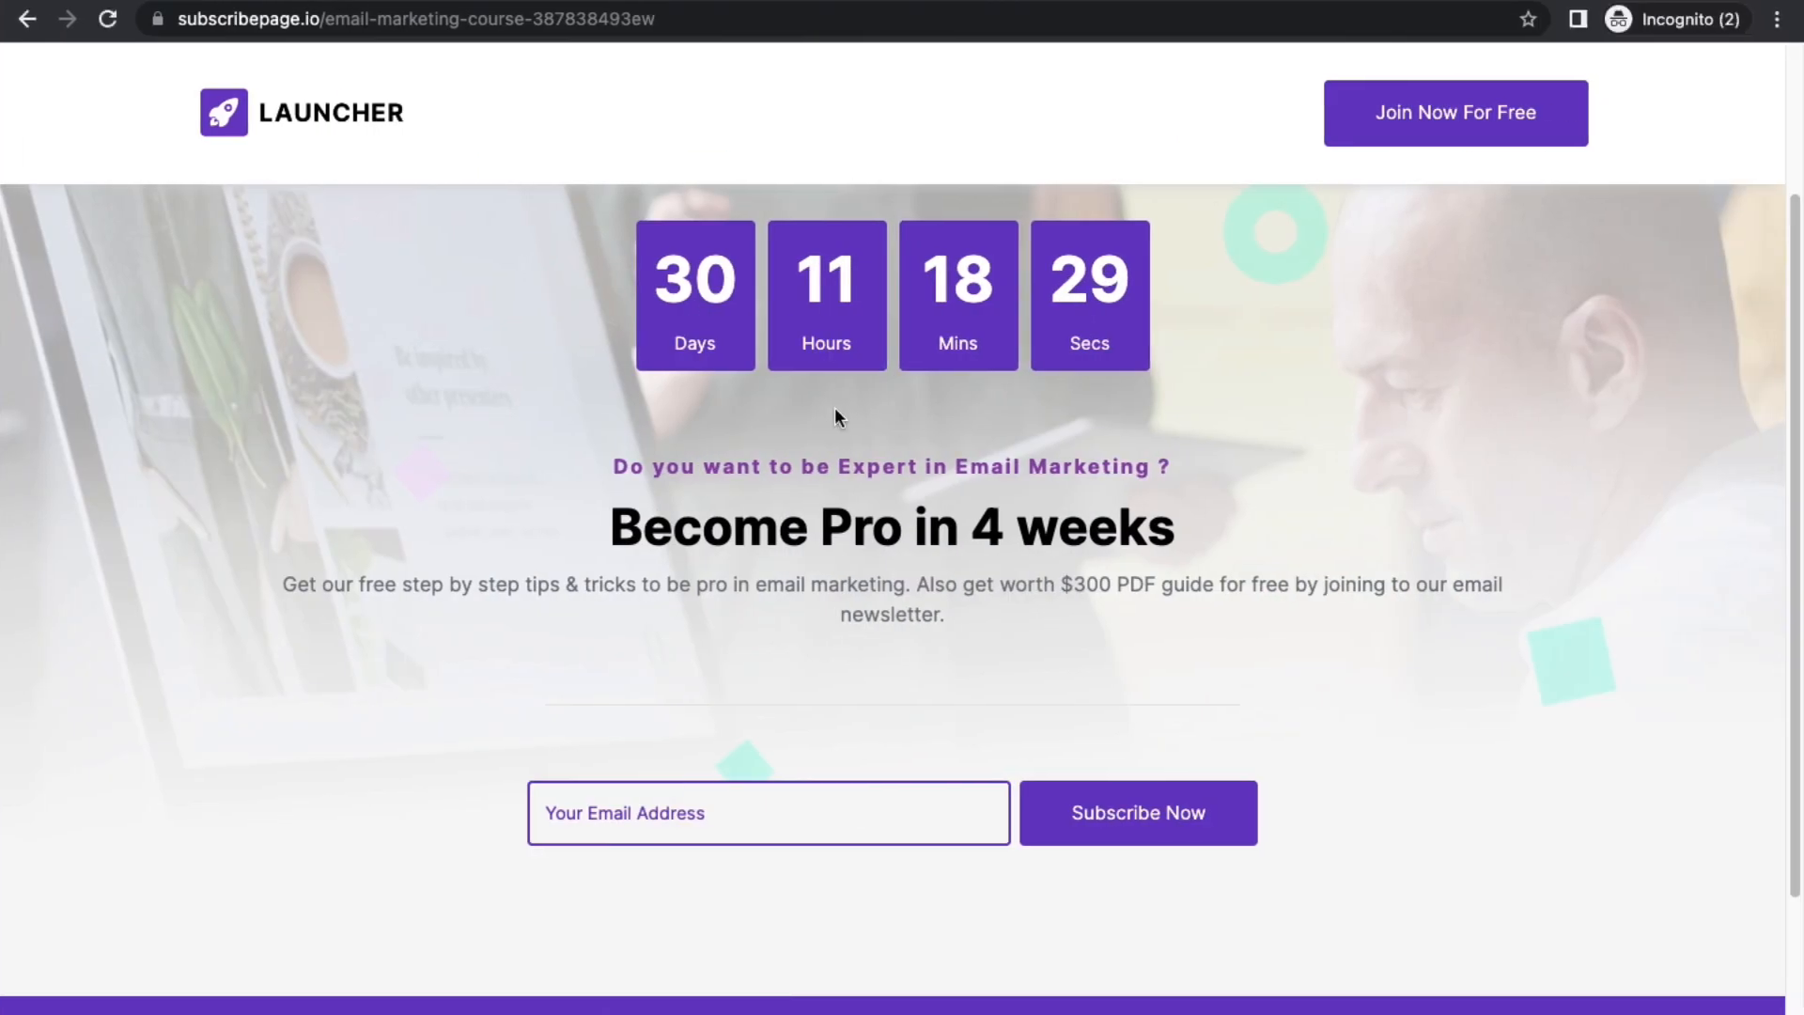
scroll(681, 740, down, 2)
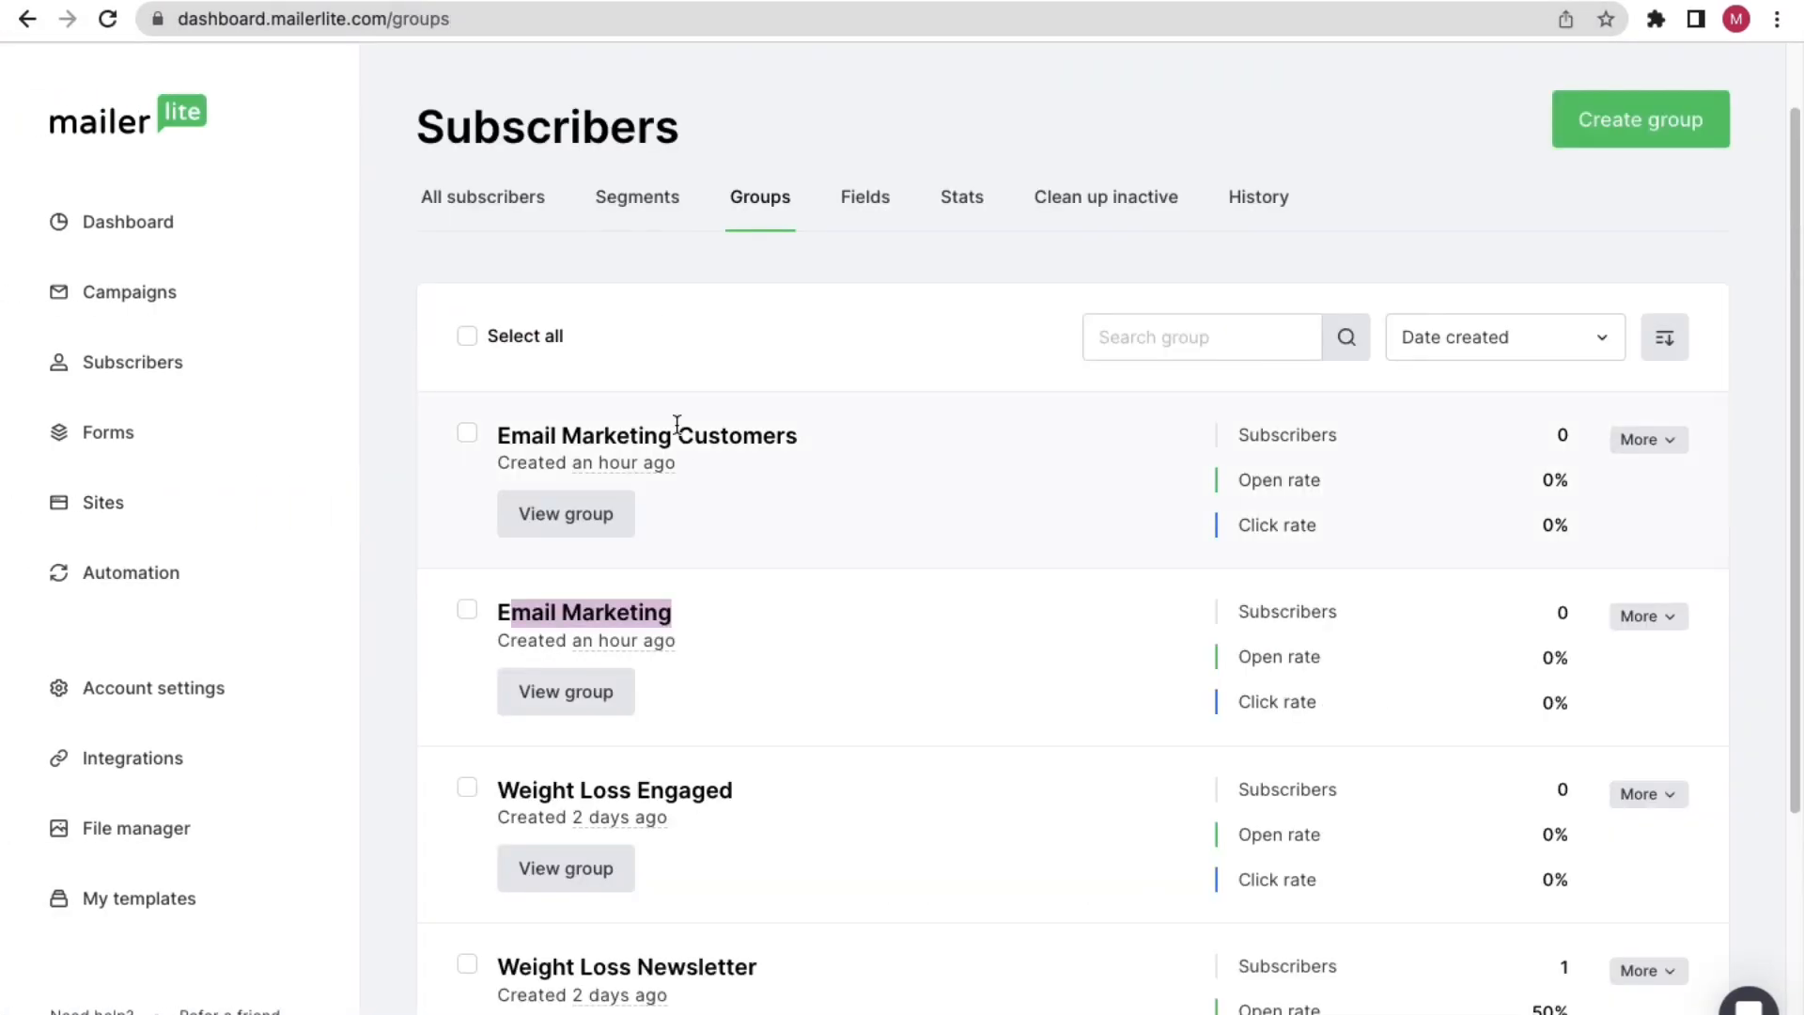
drag(537, 618, 712, 618)
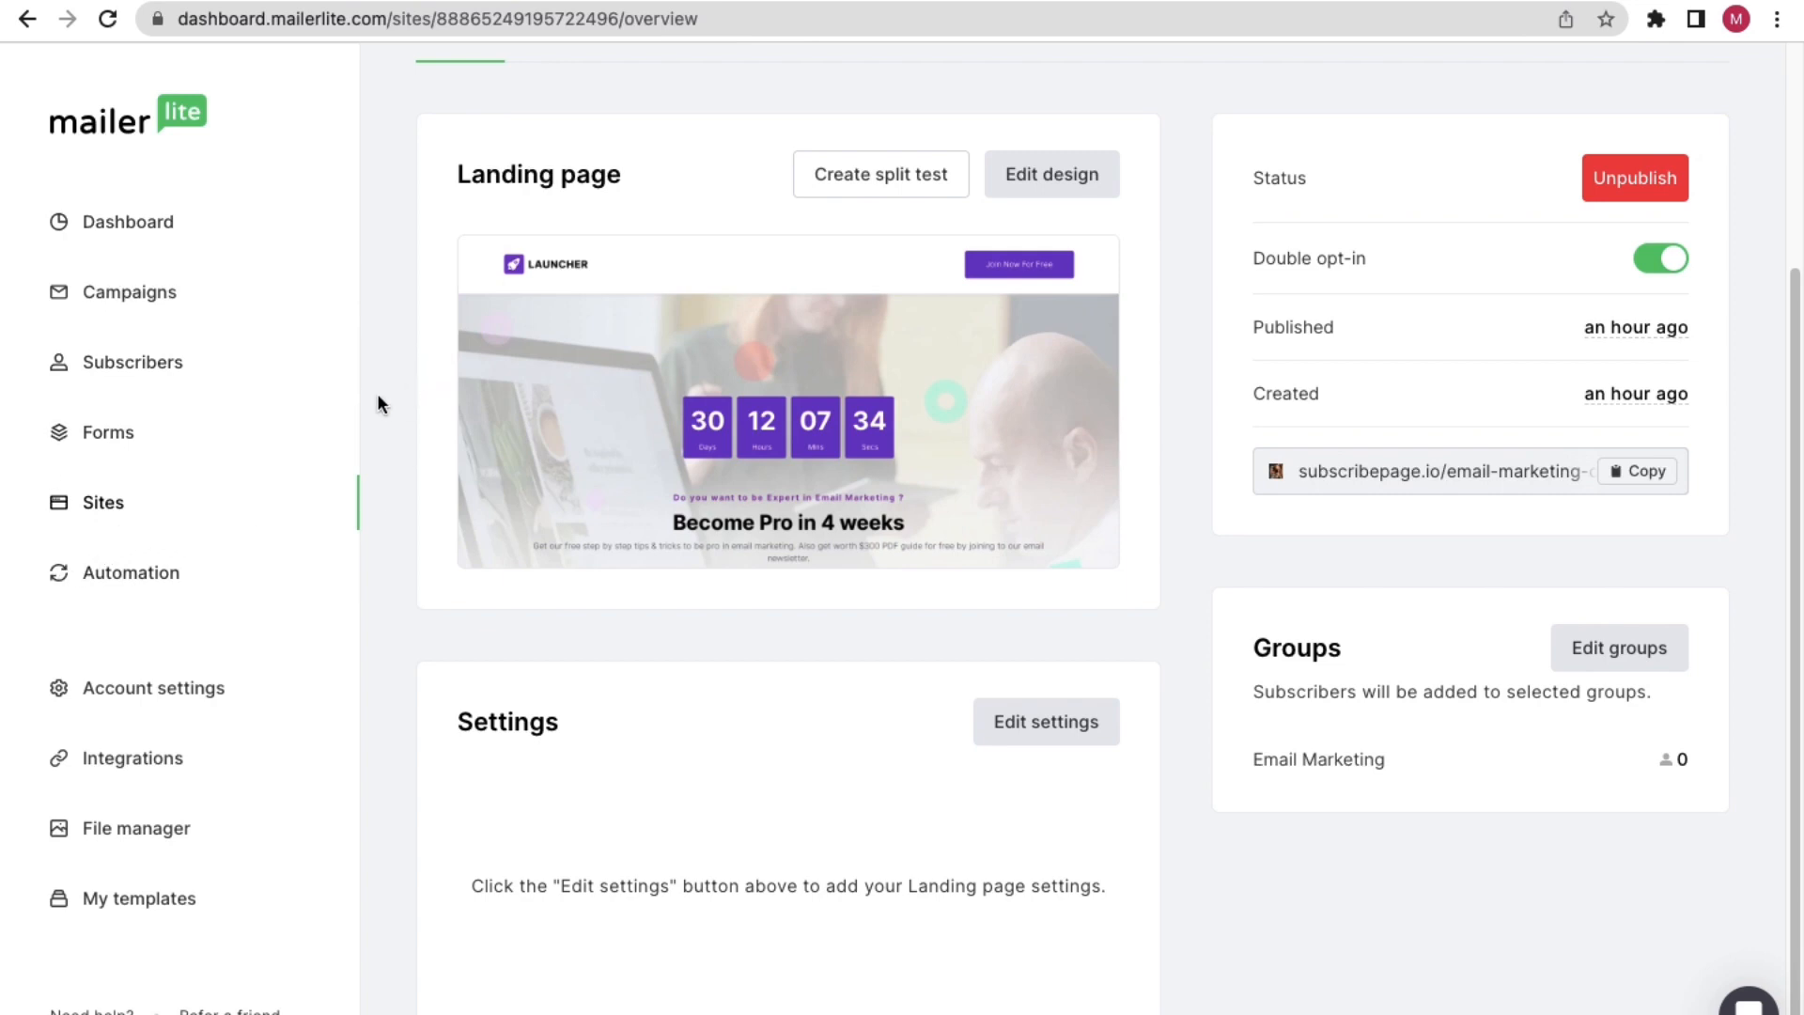
Step: Open the Automations page in a new tab and switch to it
right_click(127, 573)
click(131, 578)
key(ctrl+Tab)
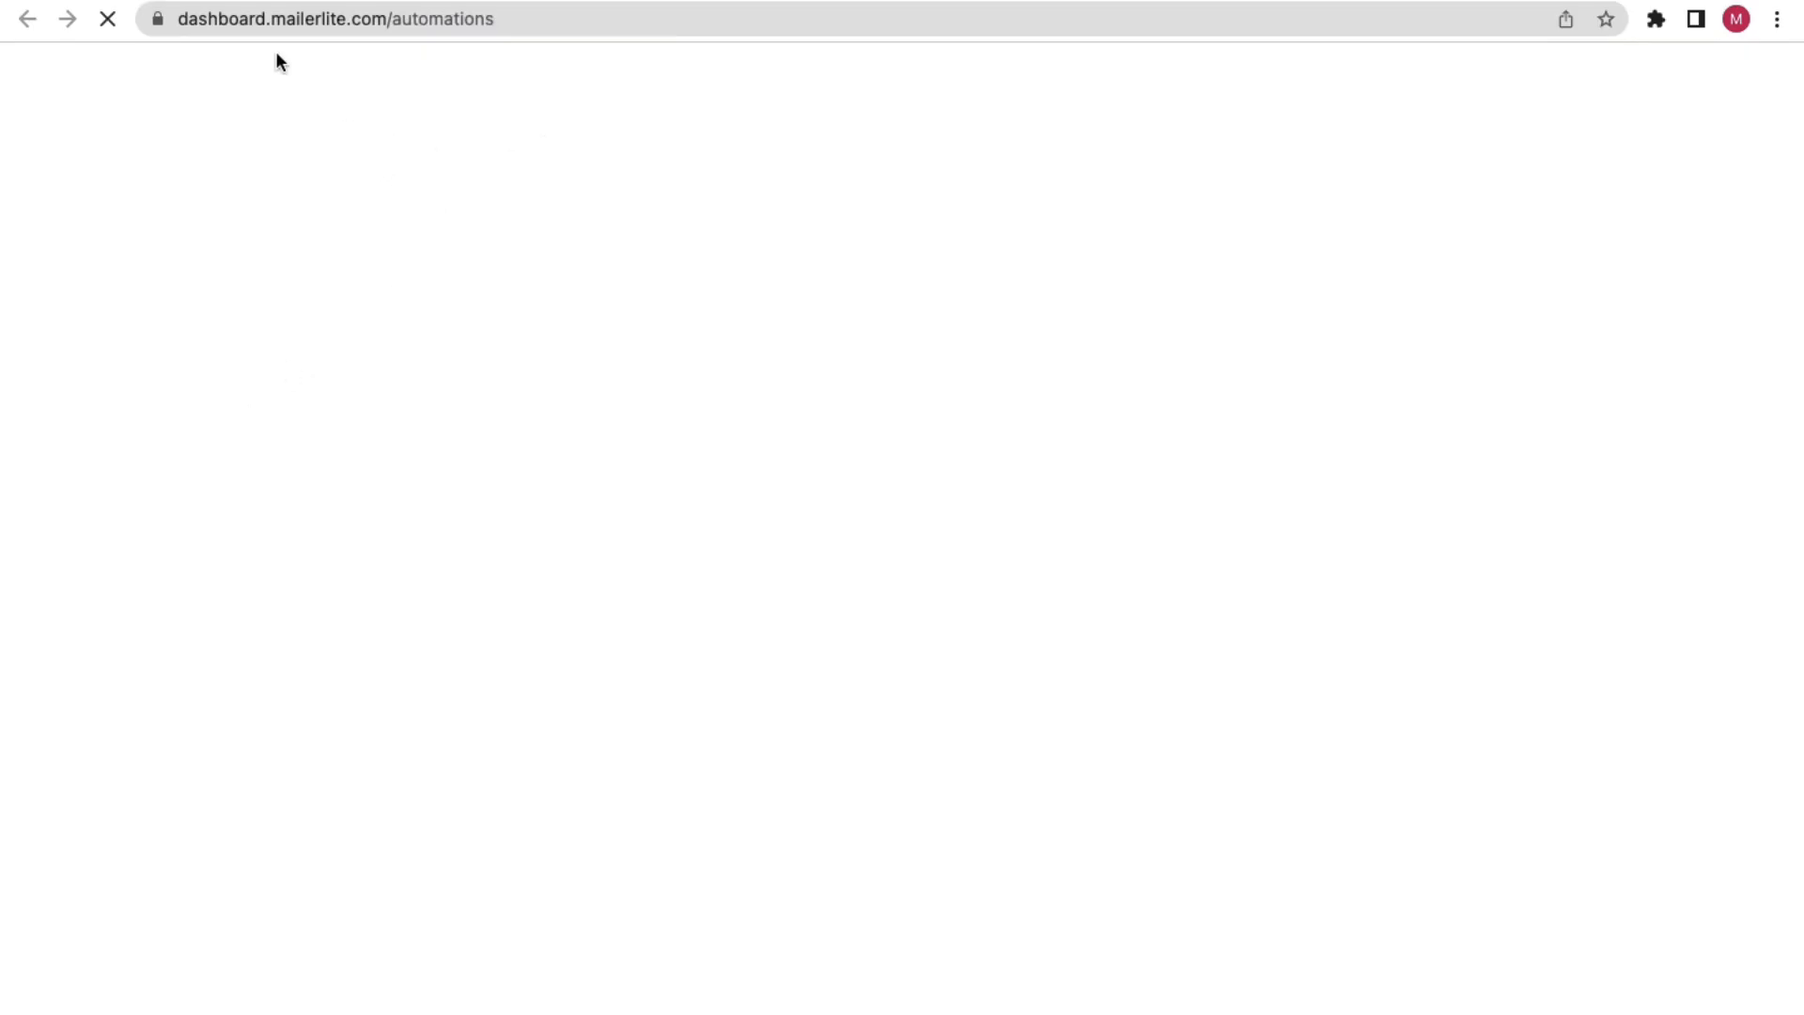
Step: From the automations list, start a new automation and browse the template choices
click(196, 3)
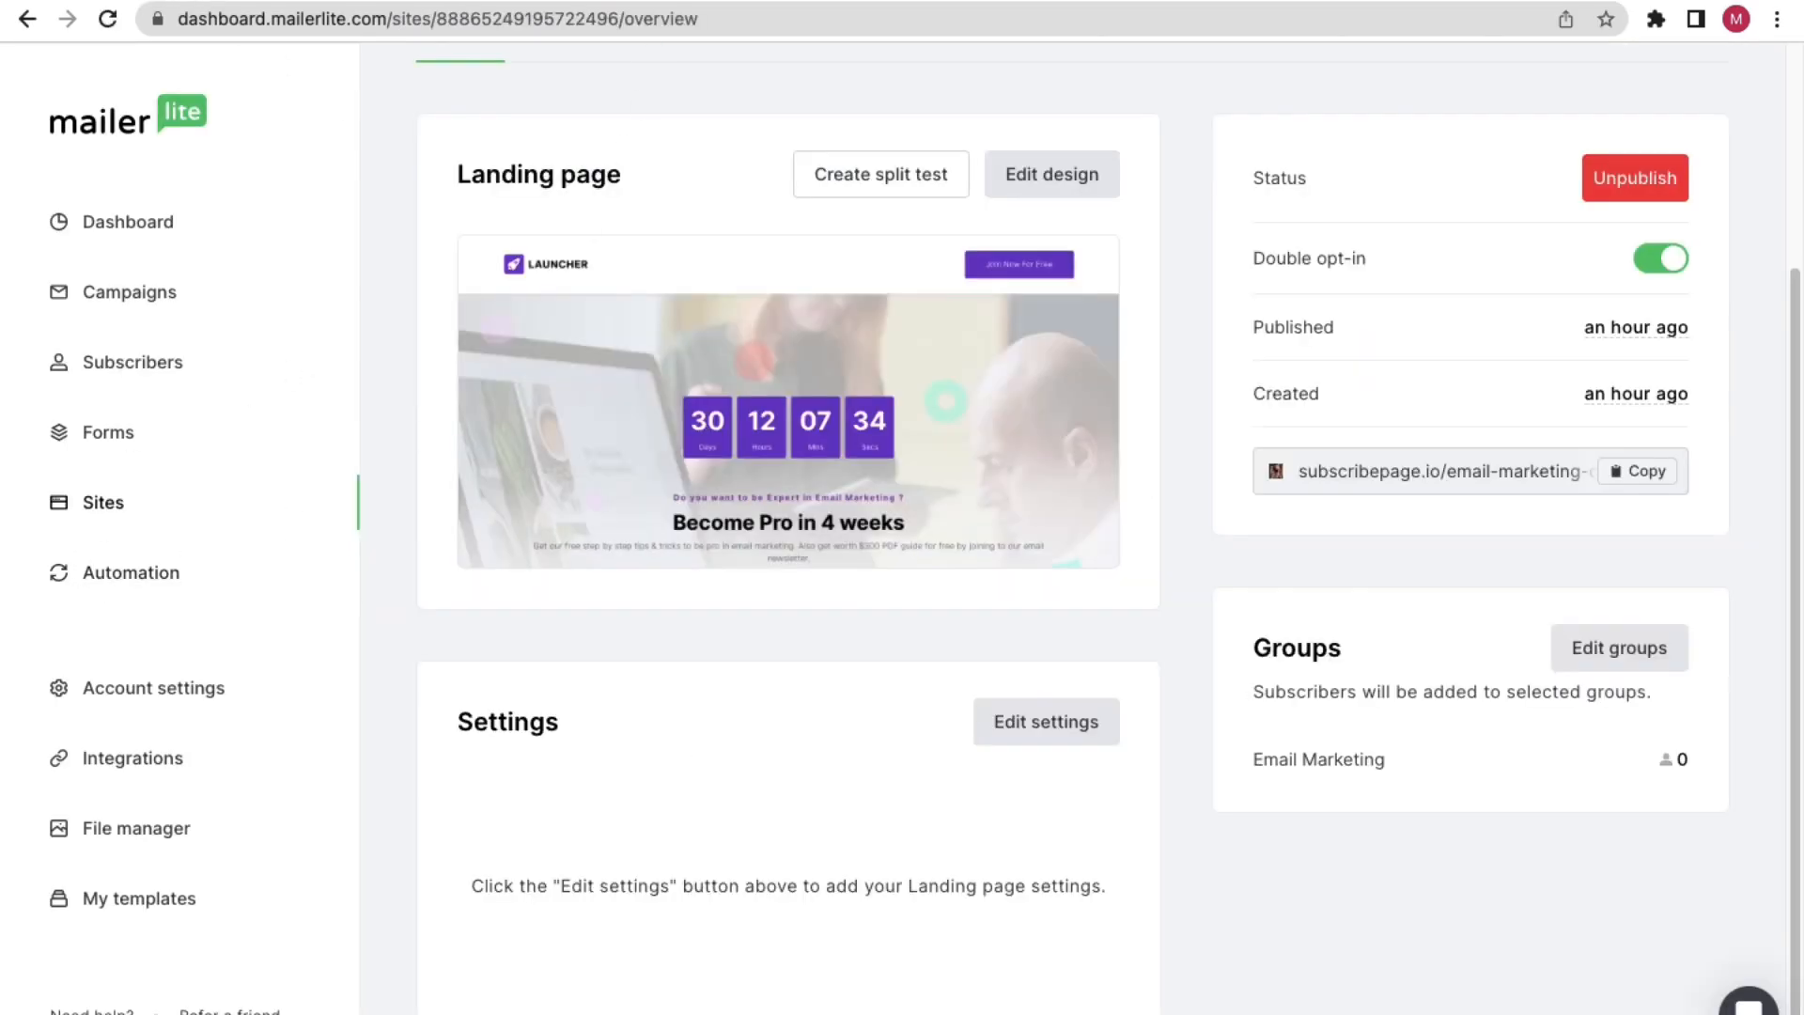
click(687, 3)
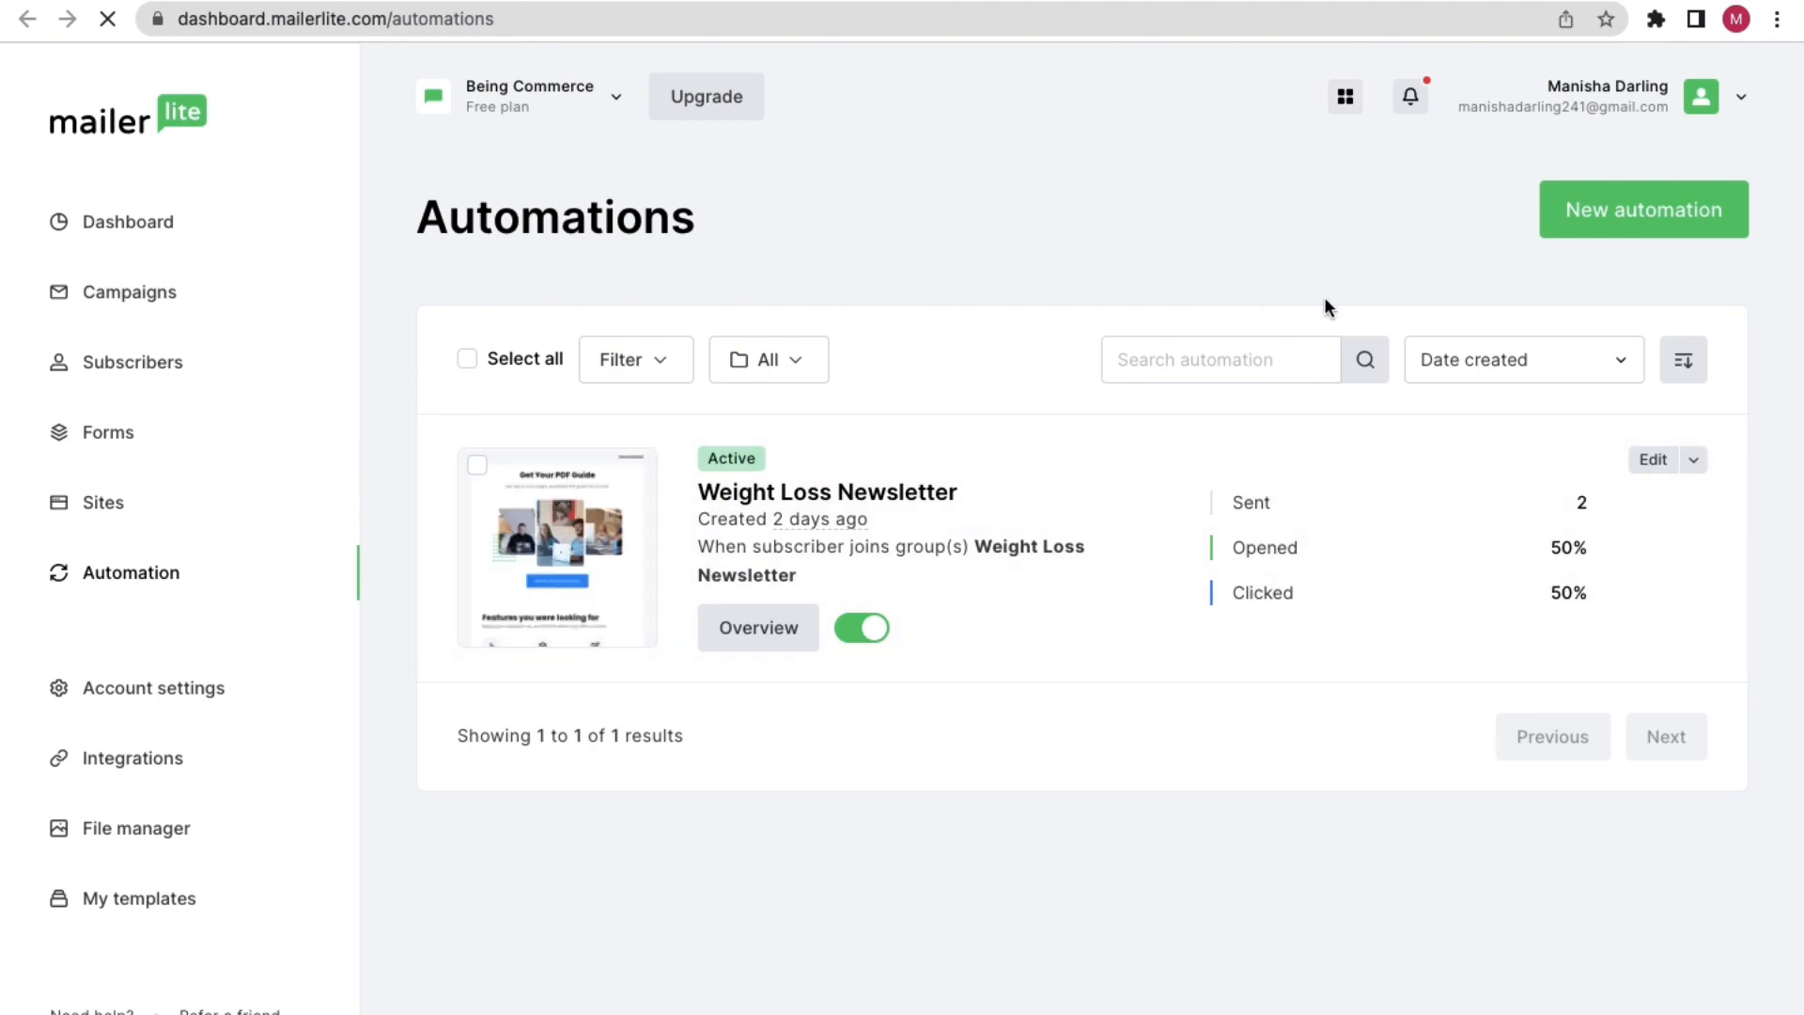
click(1640, 222)
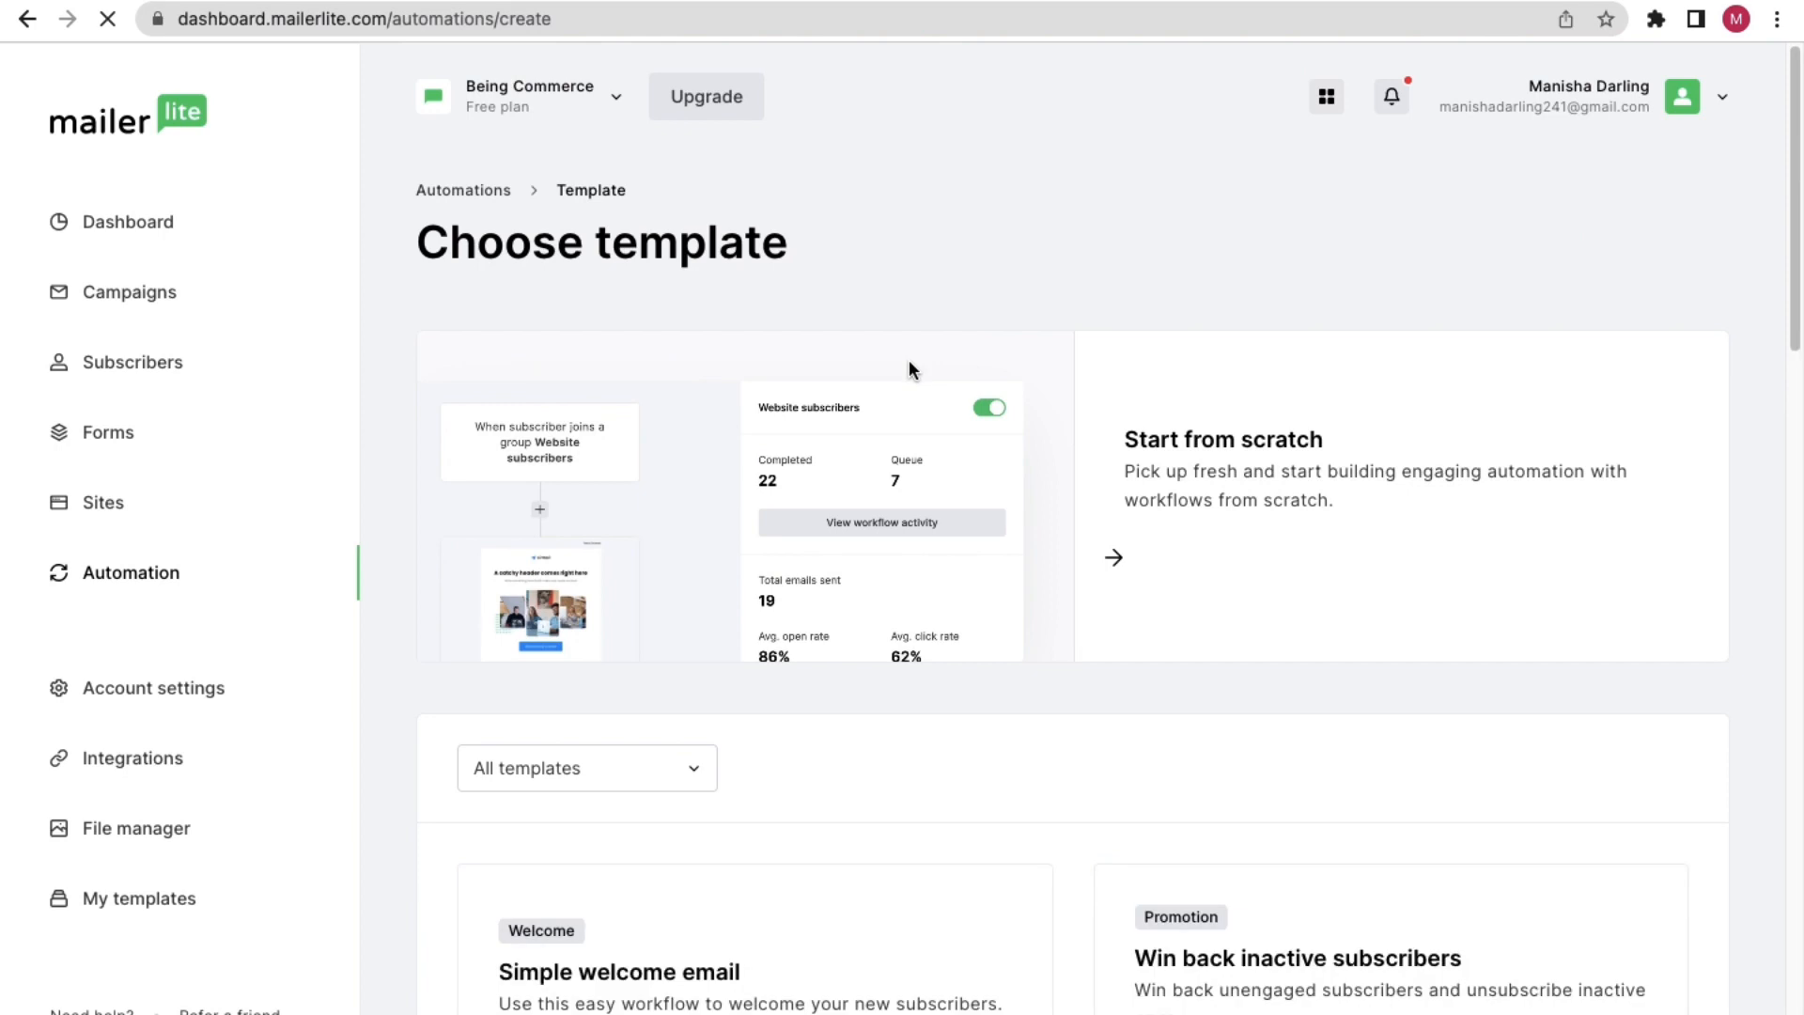
scroll(963, 408, down, 5)
scroll(1059, 545, down, 6)
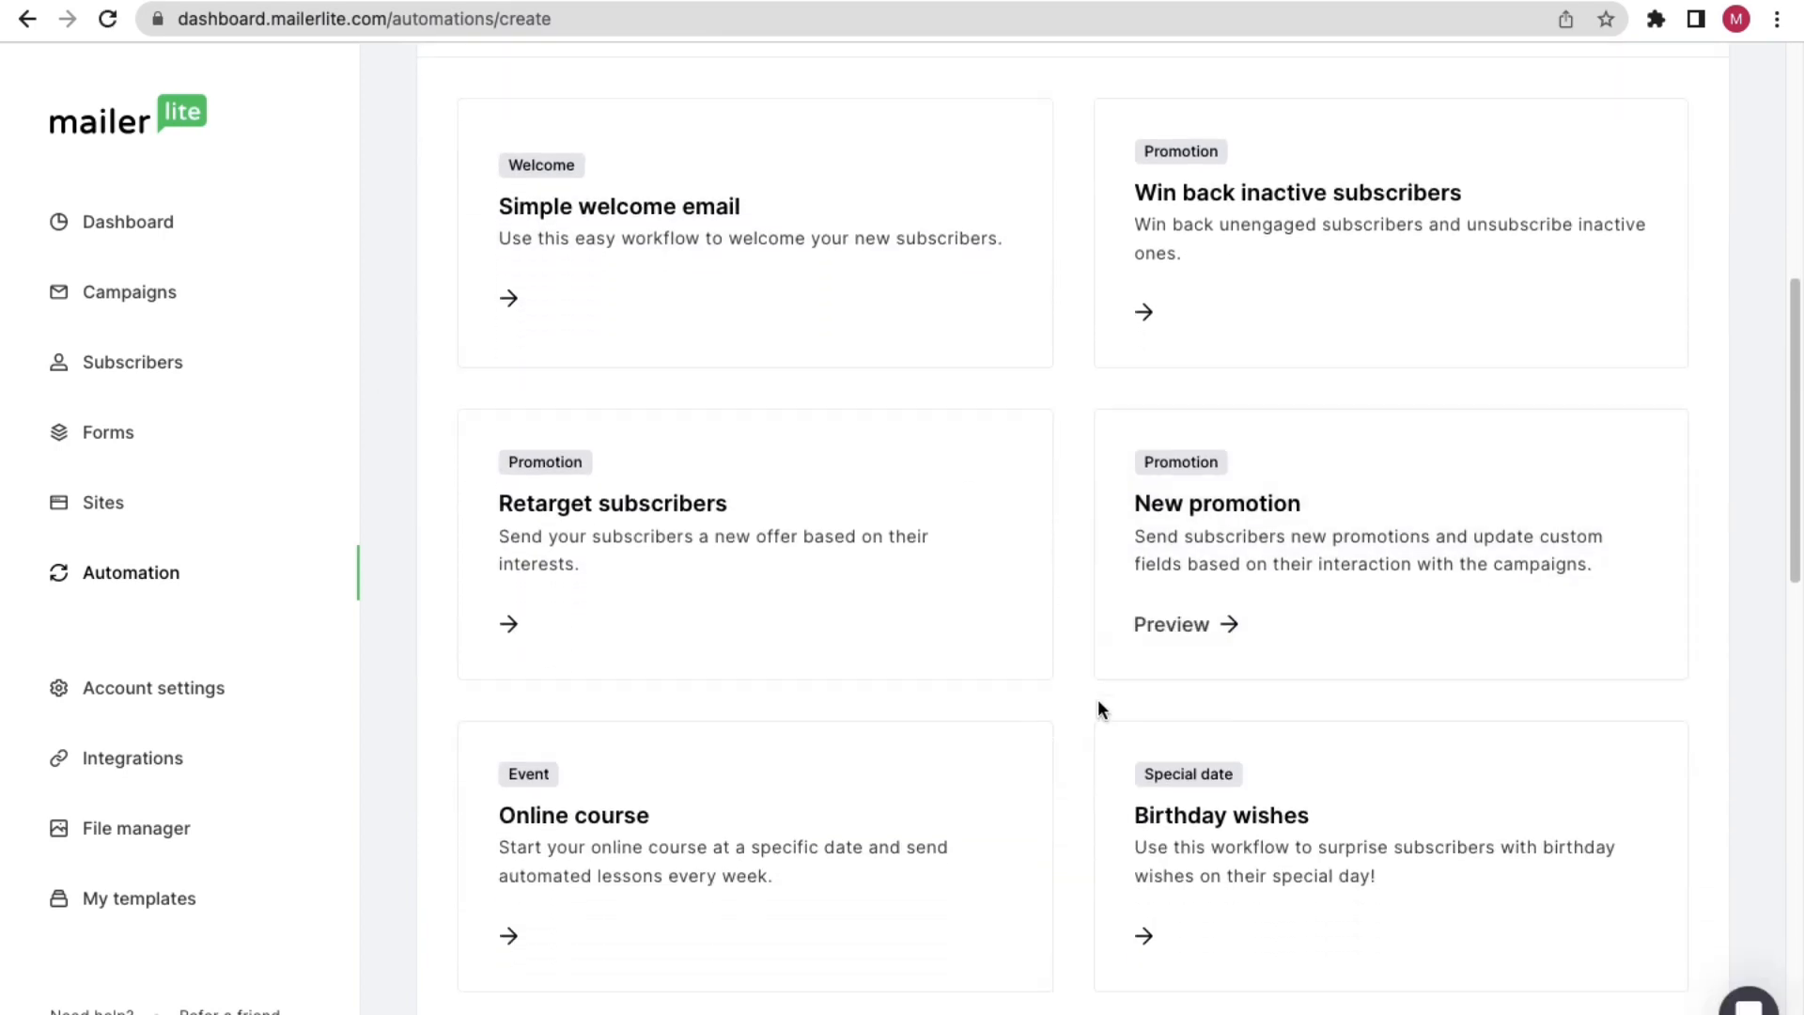
scroll(977, 615, up, 11)
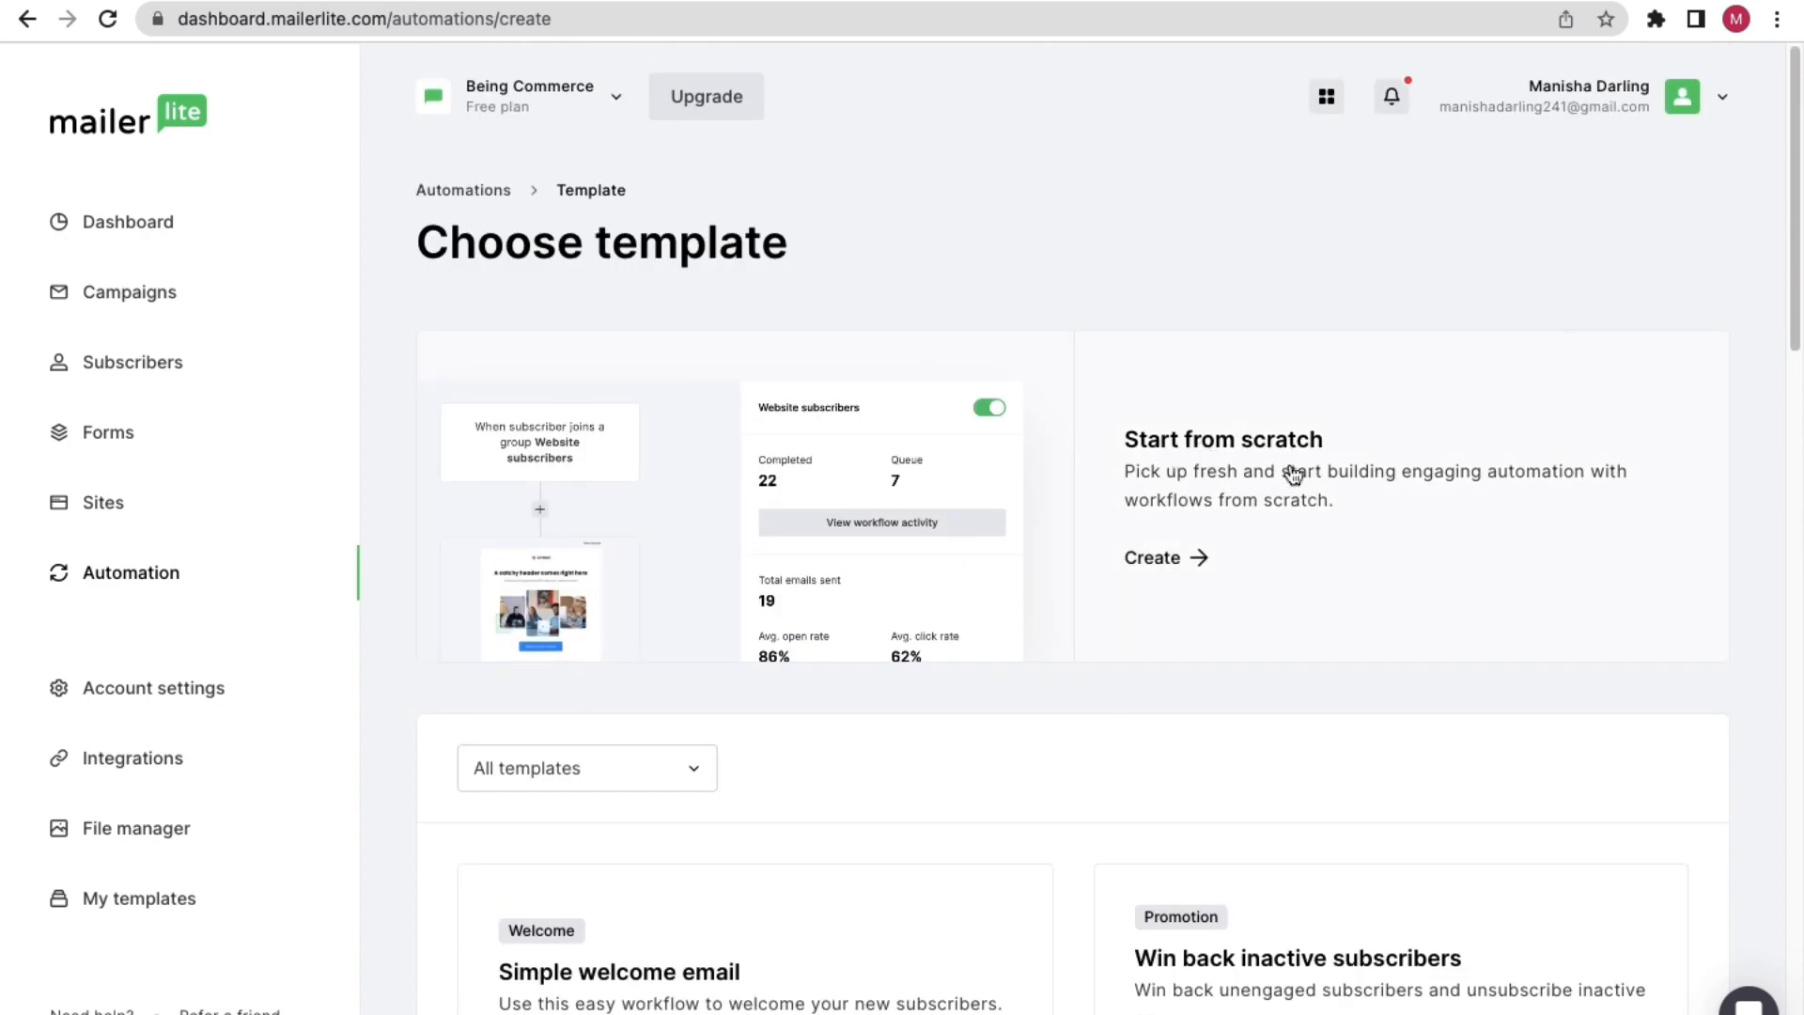
Step: Create a from-scratch automation named 'Email Marketing Course' and open its workflow editor
click(1170, 562)
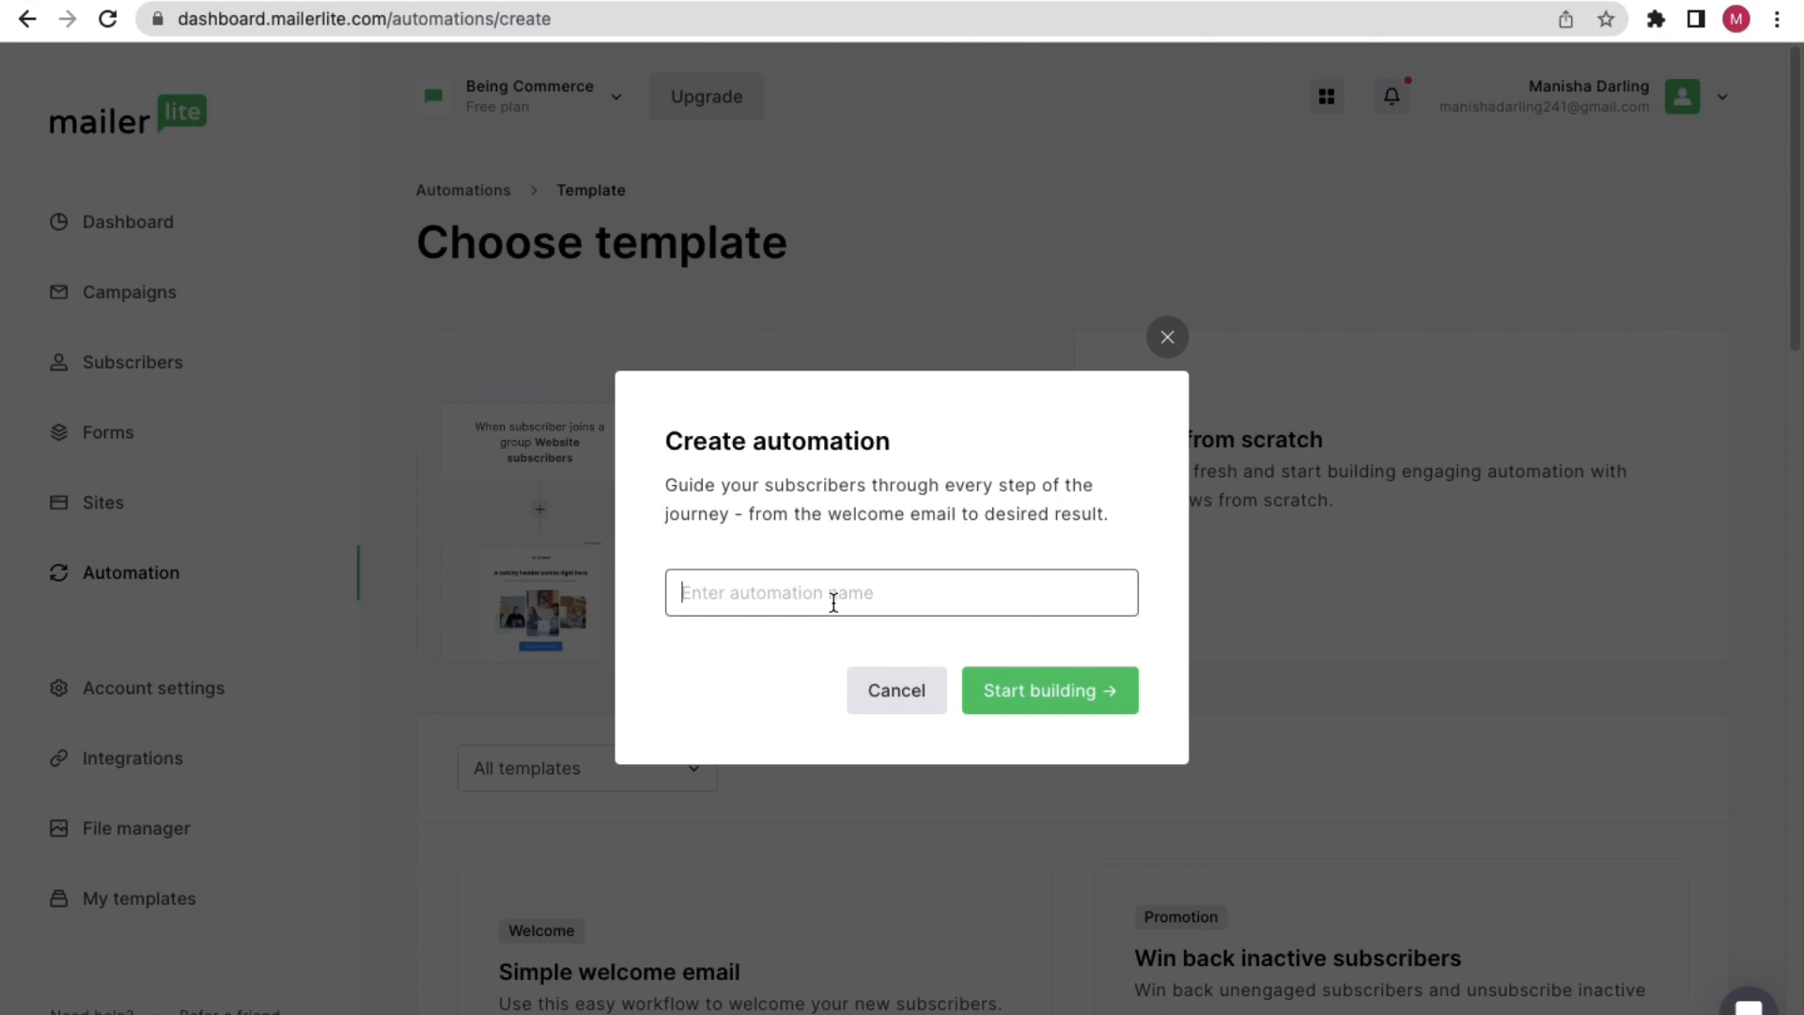
key(Return)
text(Ema)
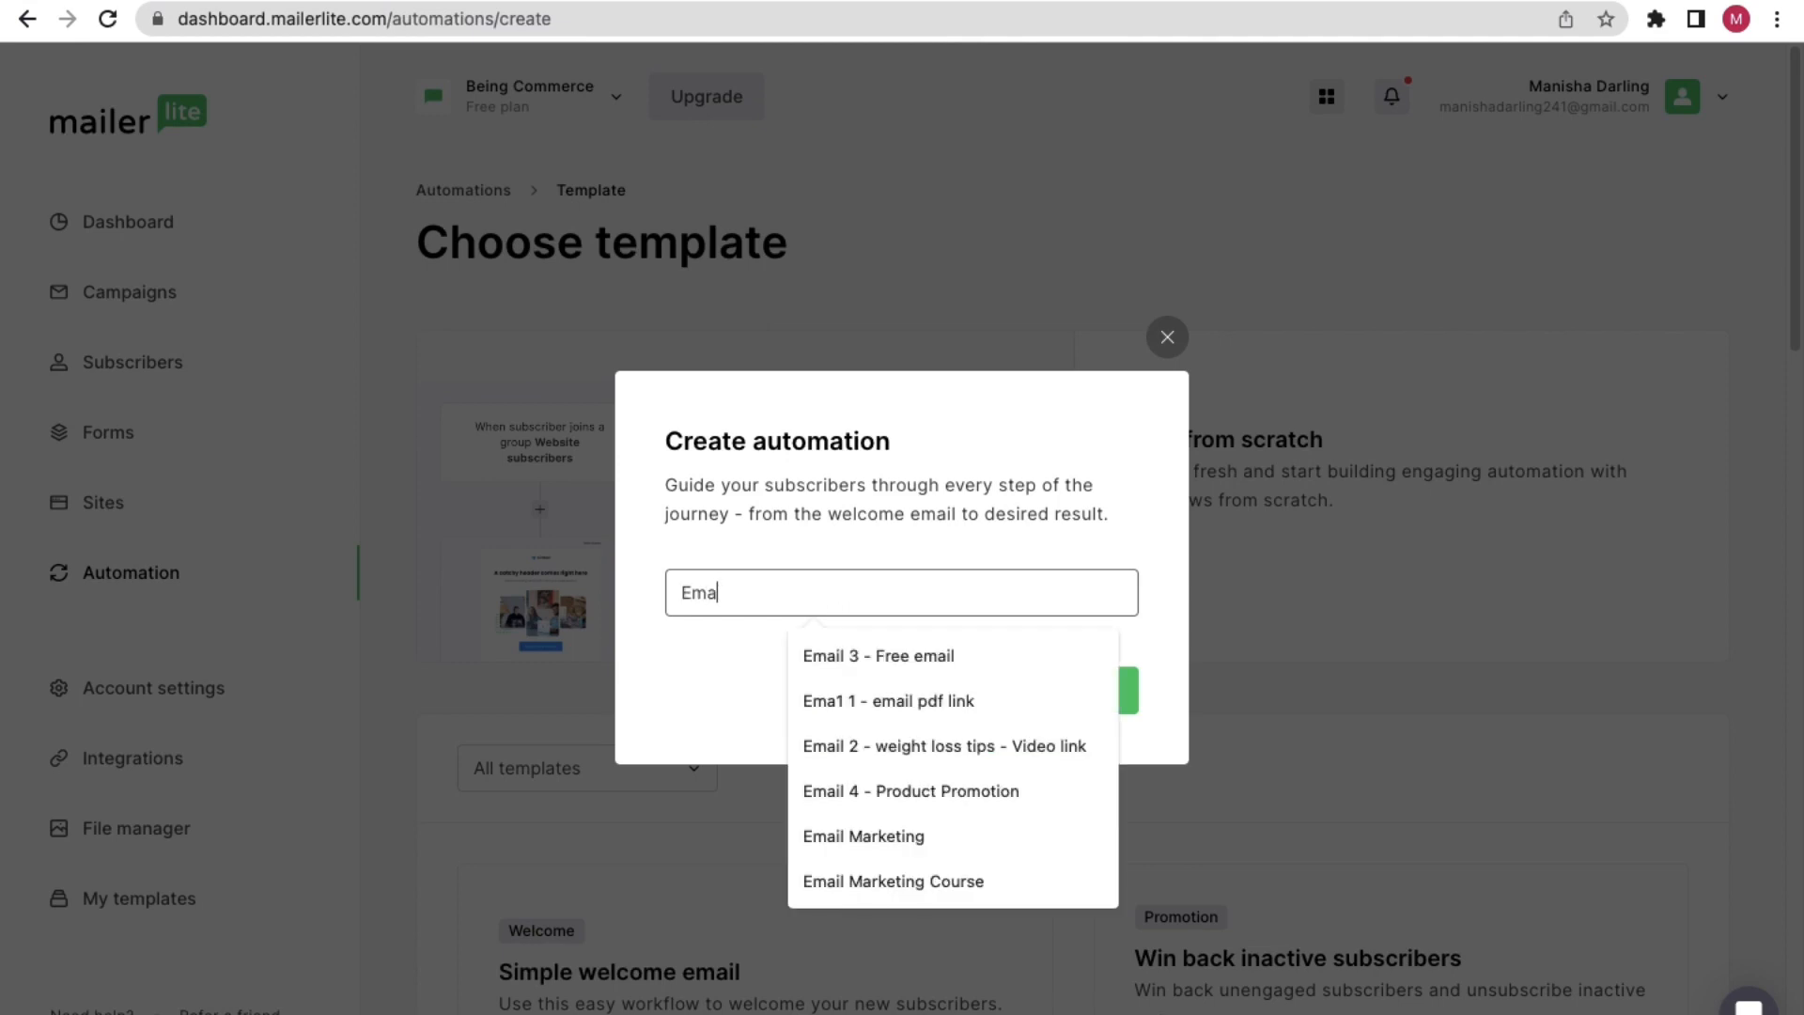
text(il Mar)
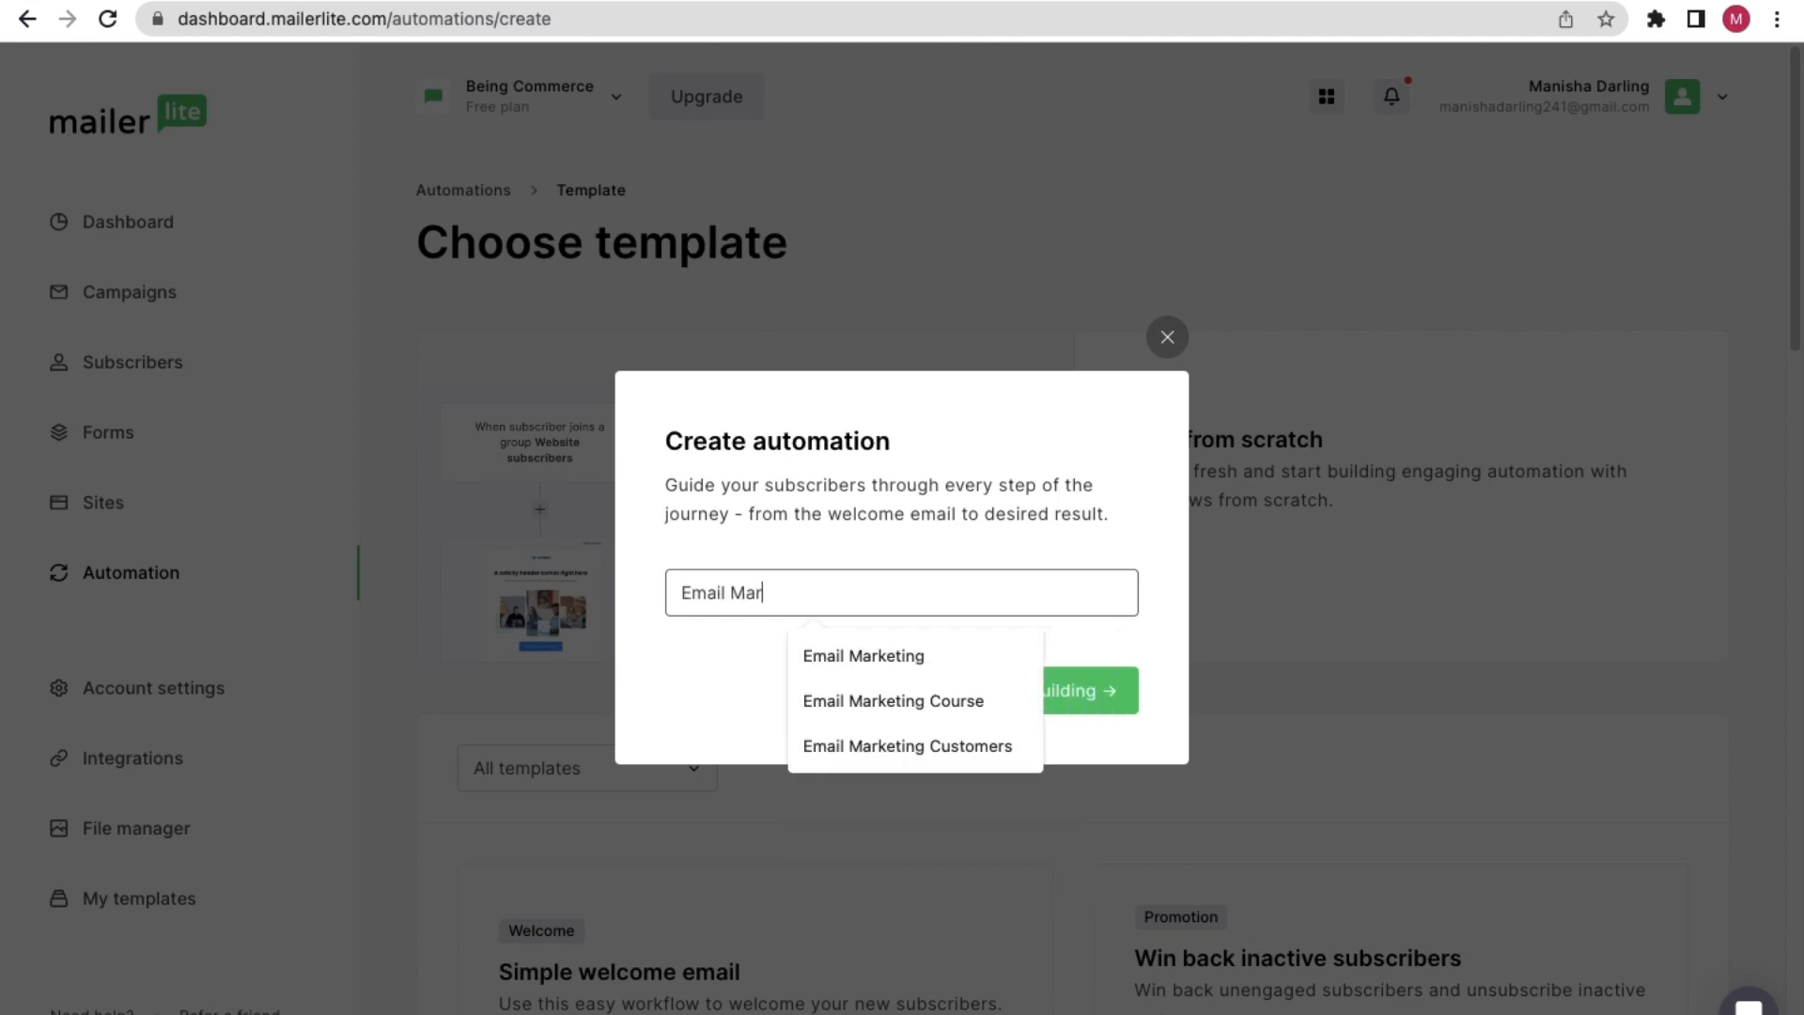
key(Down)
key(Down)
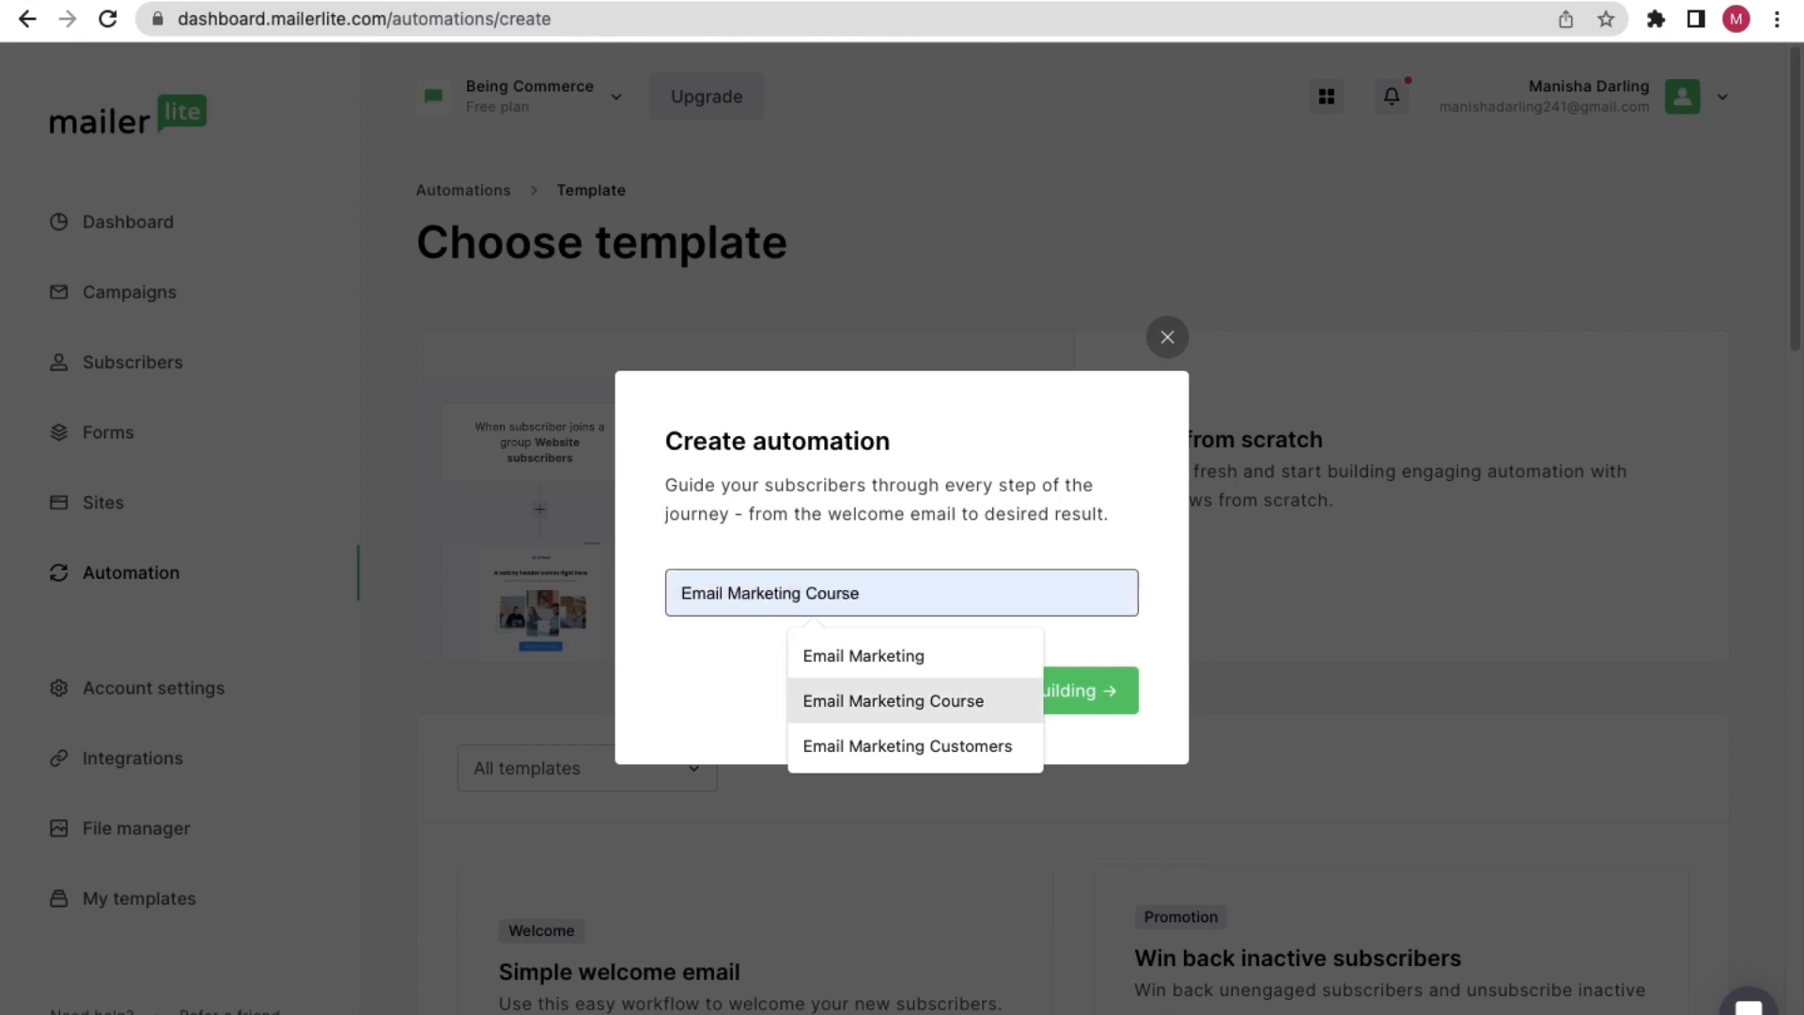
key(Return)
click(894, 460)
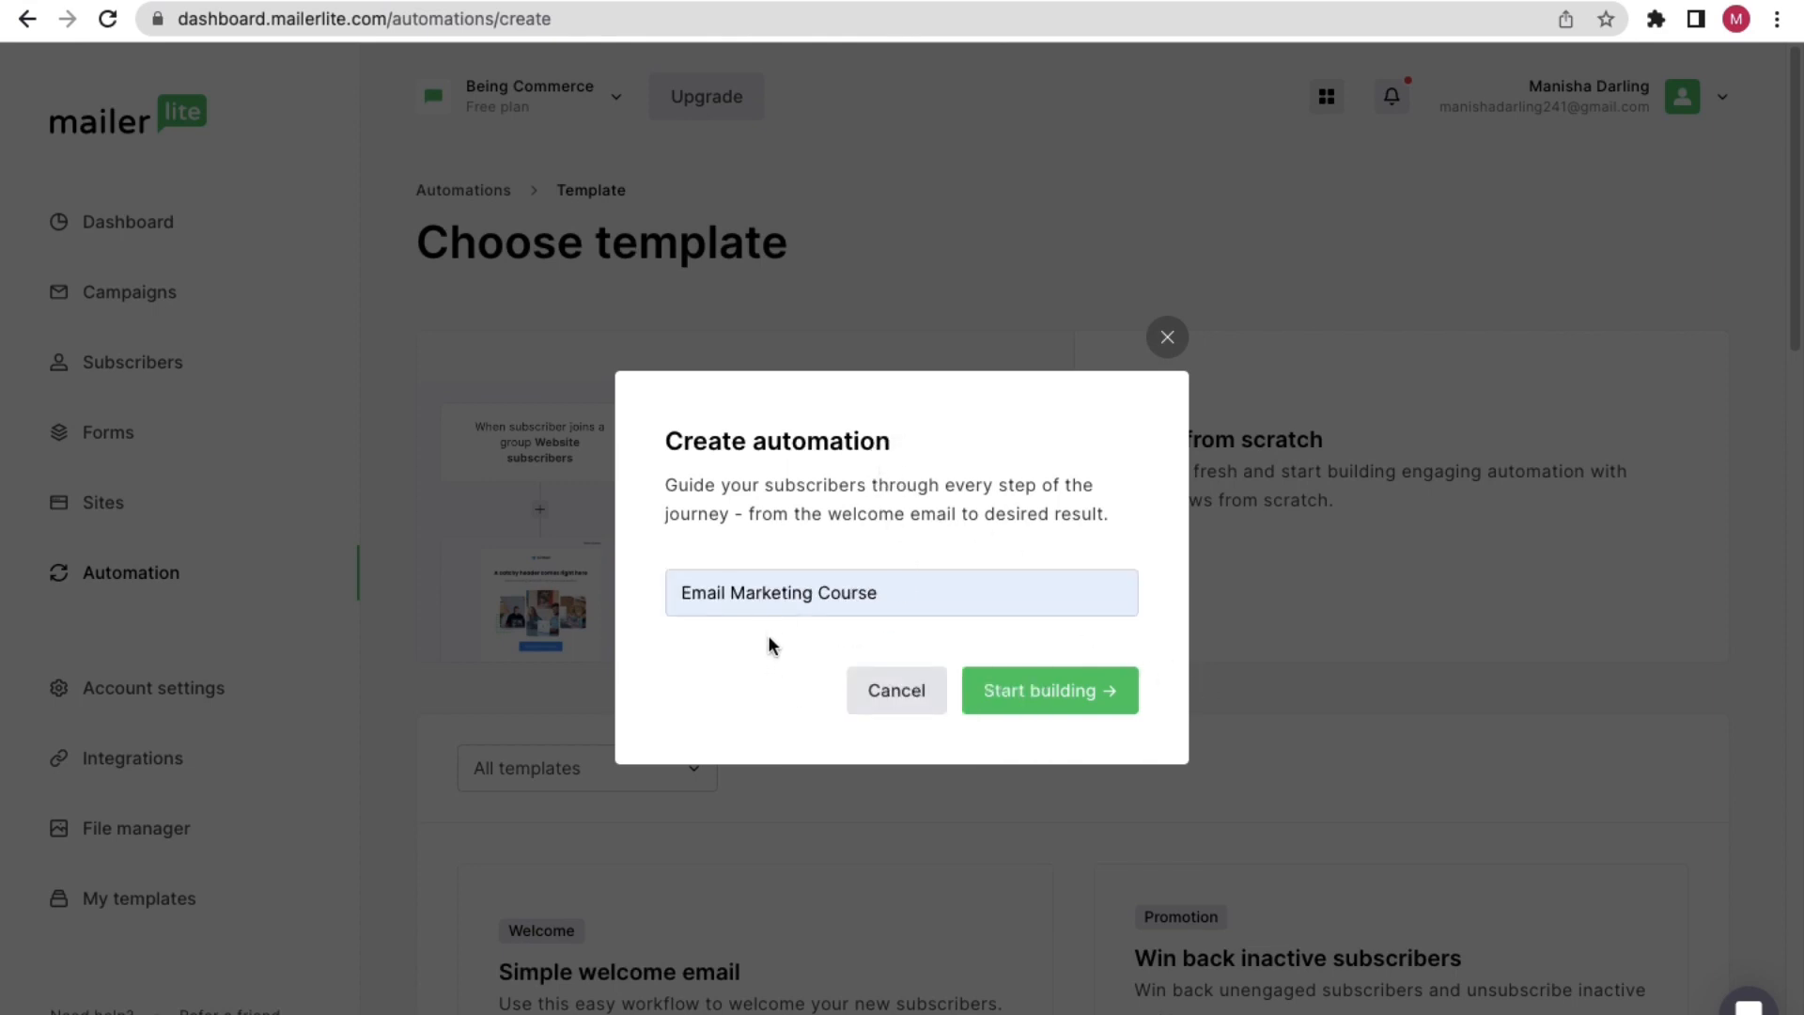
click(1054, 699)
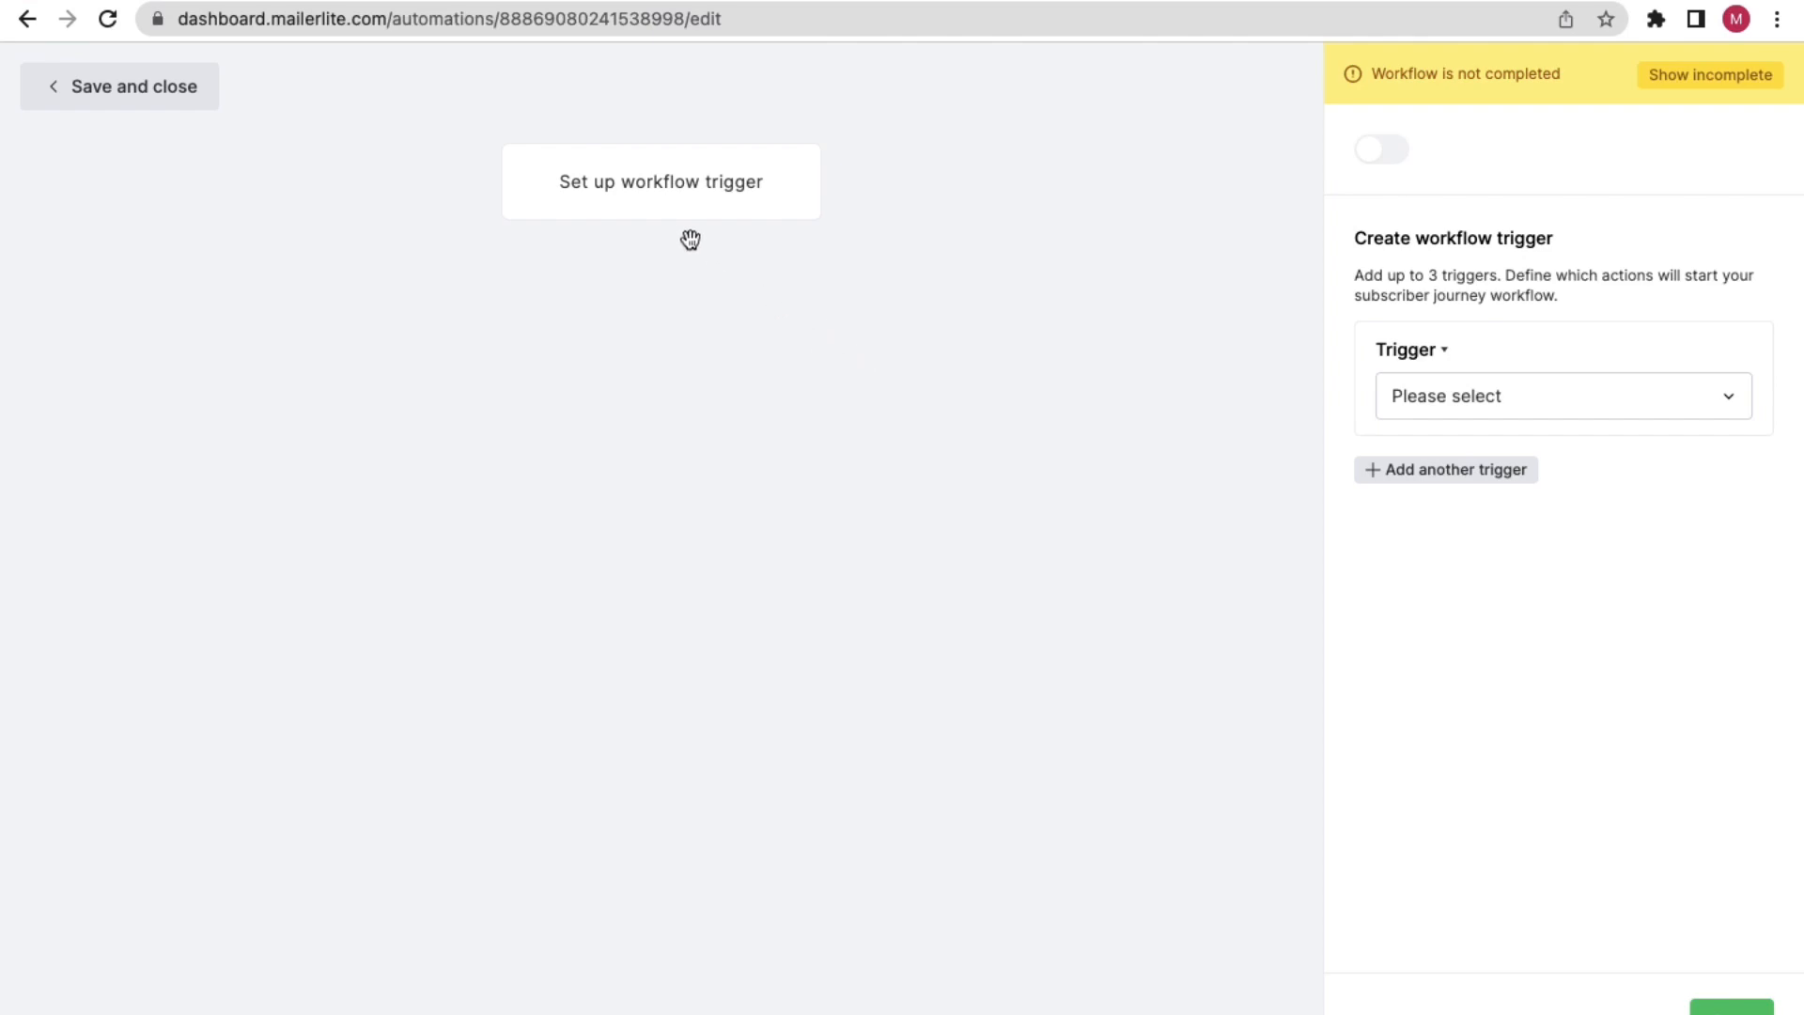
Step: Set the workflow trigger type to when a subscriber joins a group
click(642, 184)
click(1445, 392)
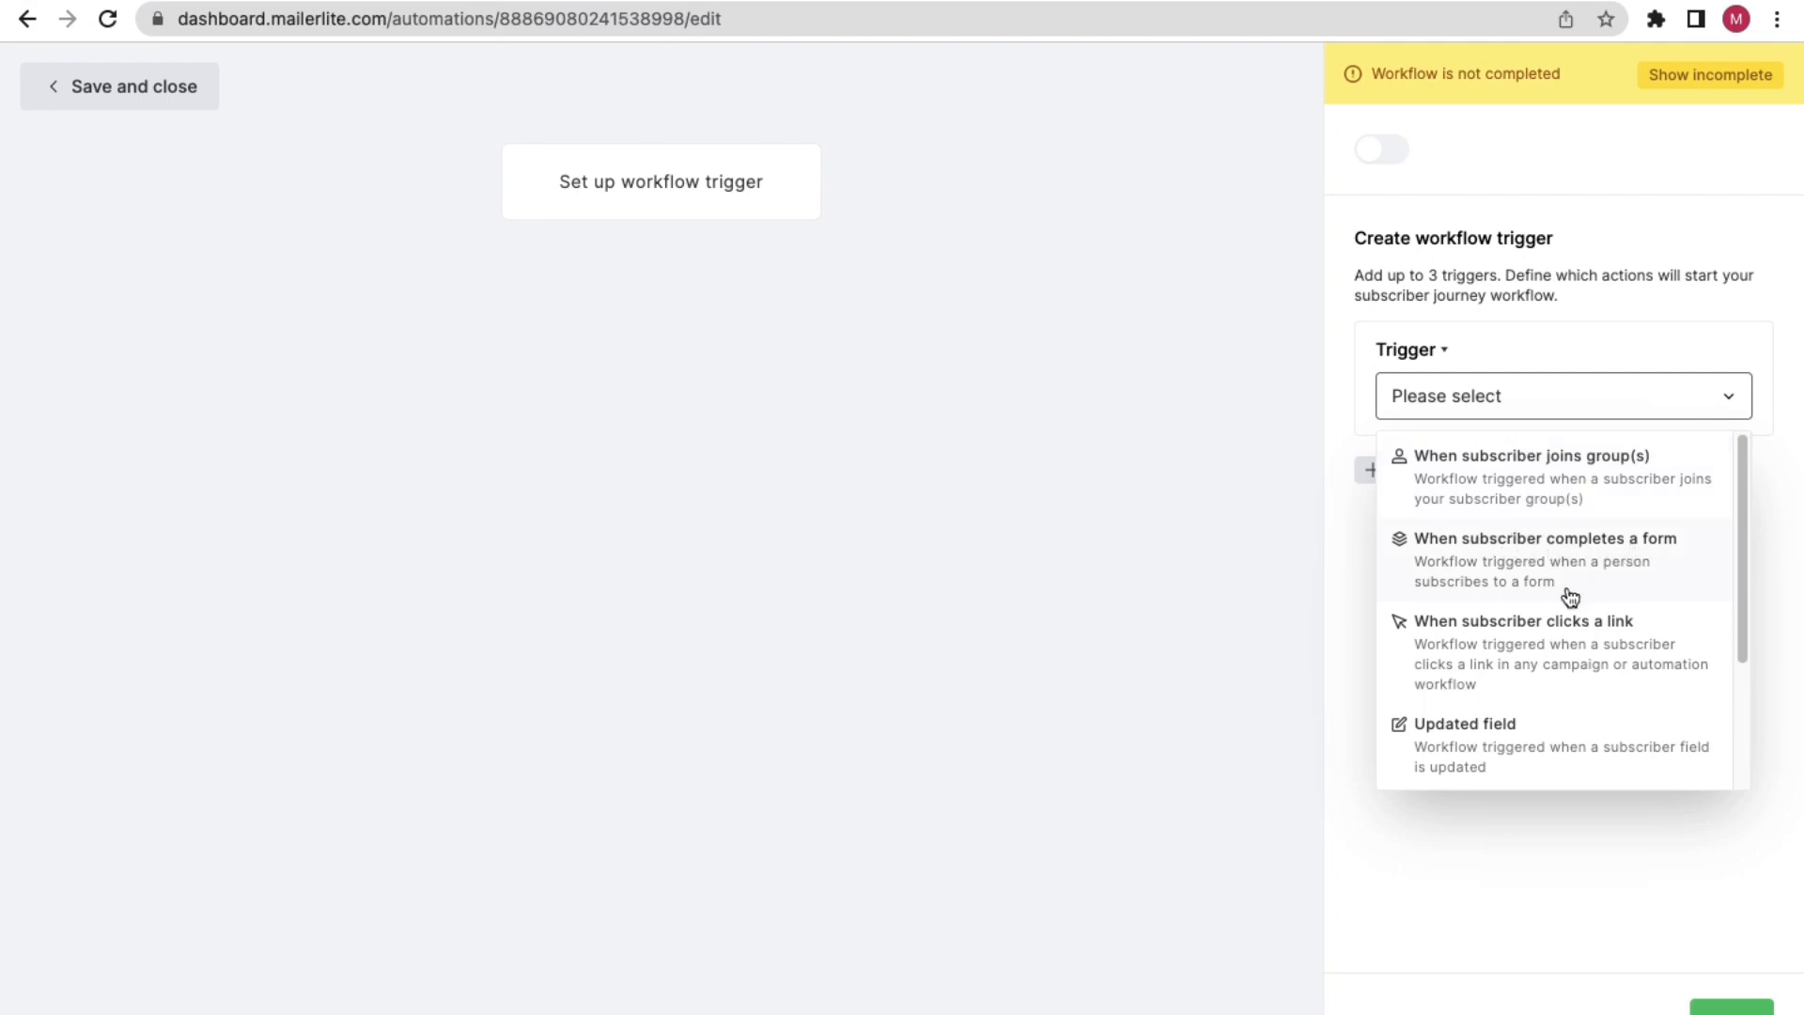
click(1494, 494)
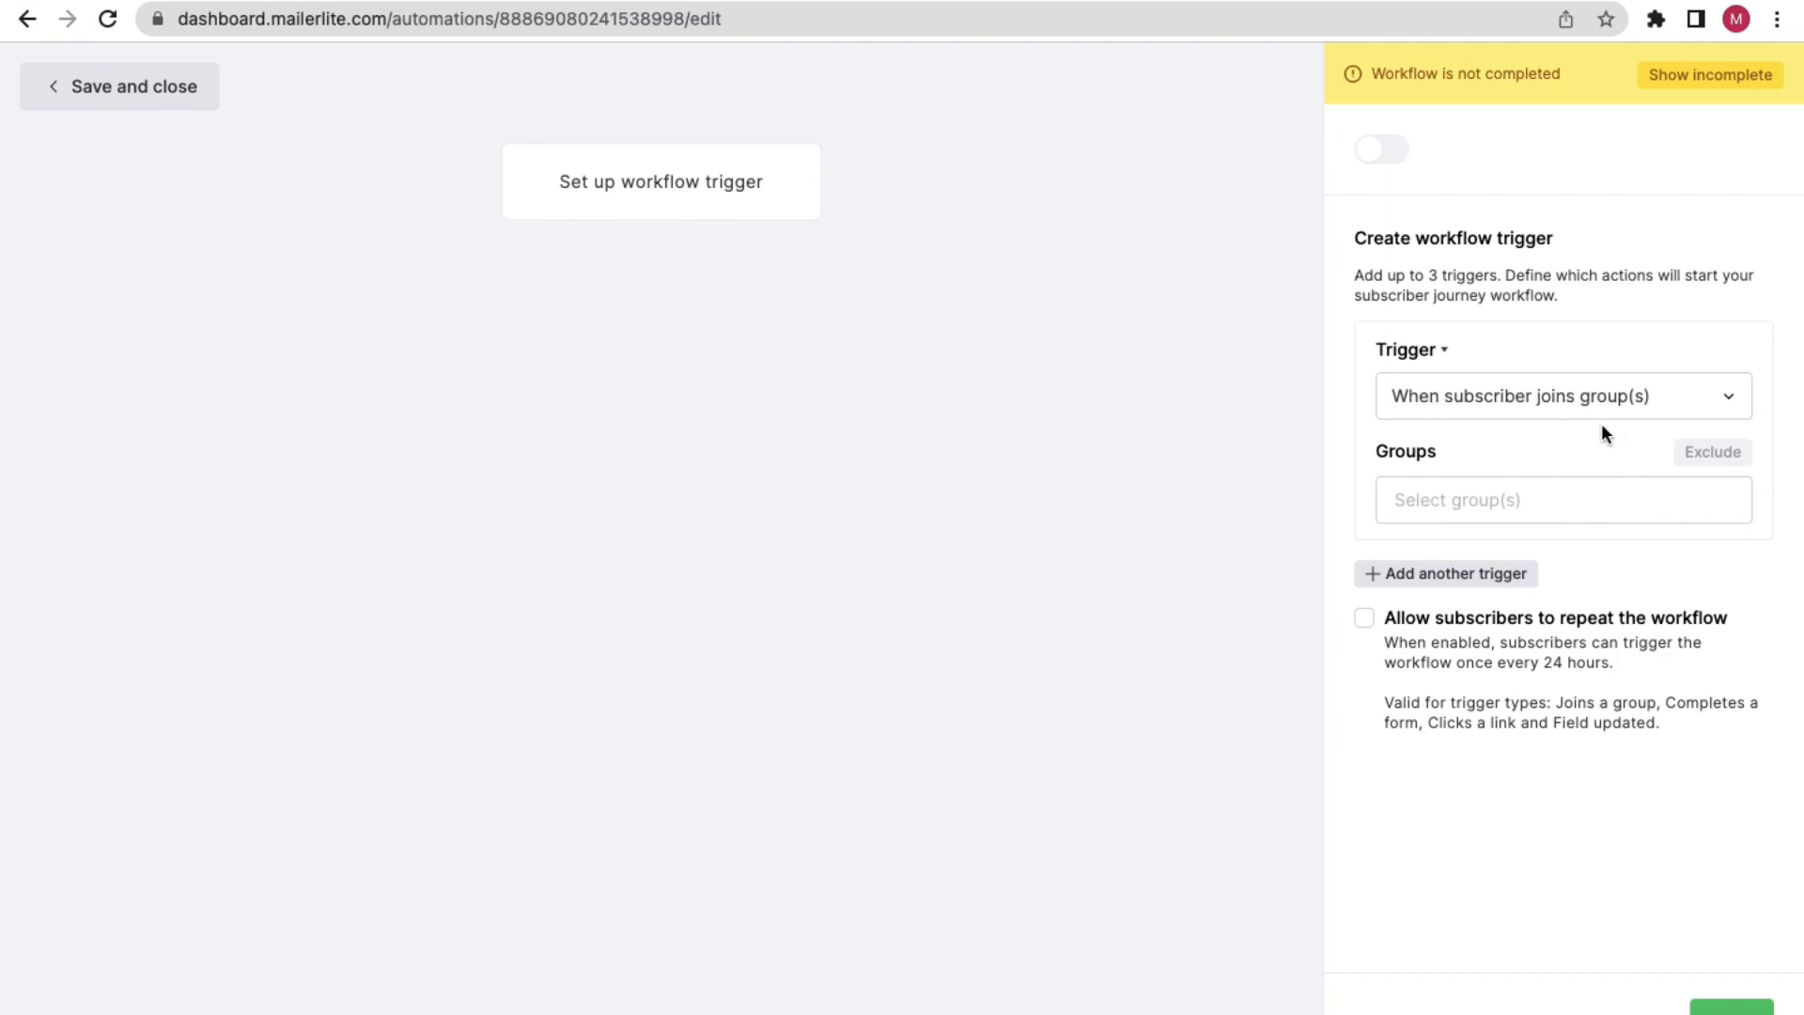
Step: Choose the Email Marketing group for the trigger and save it
click(1470, 496)
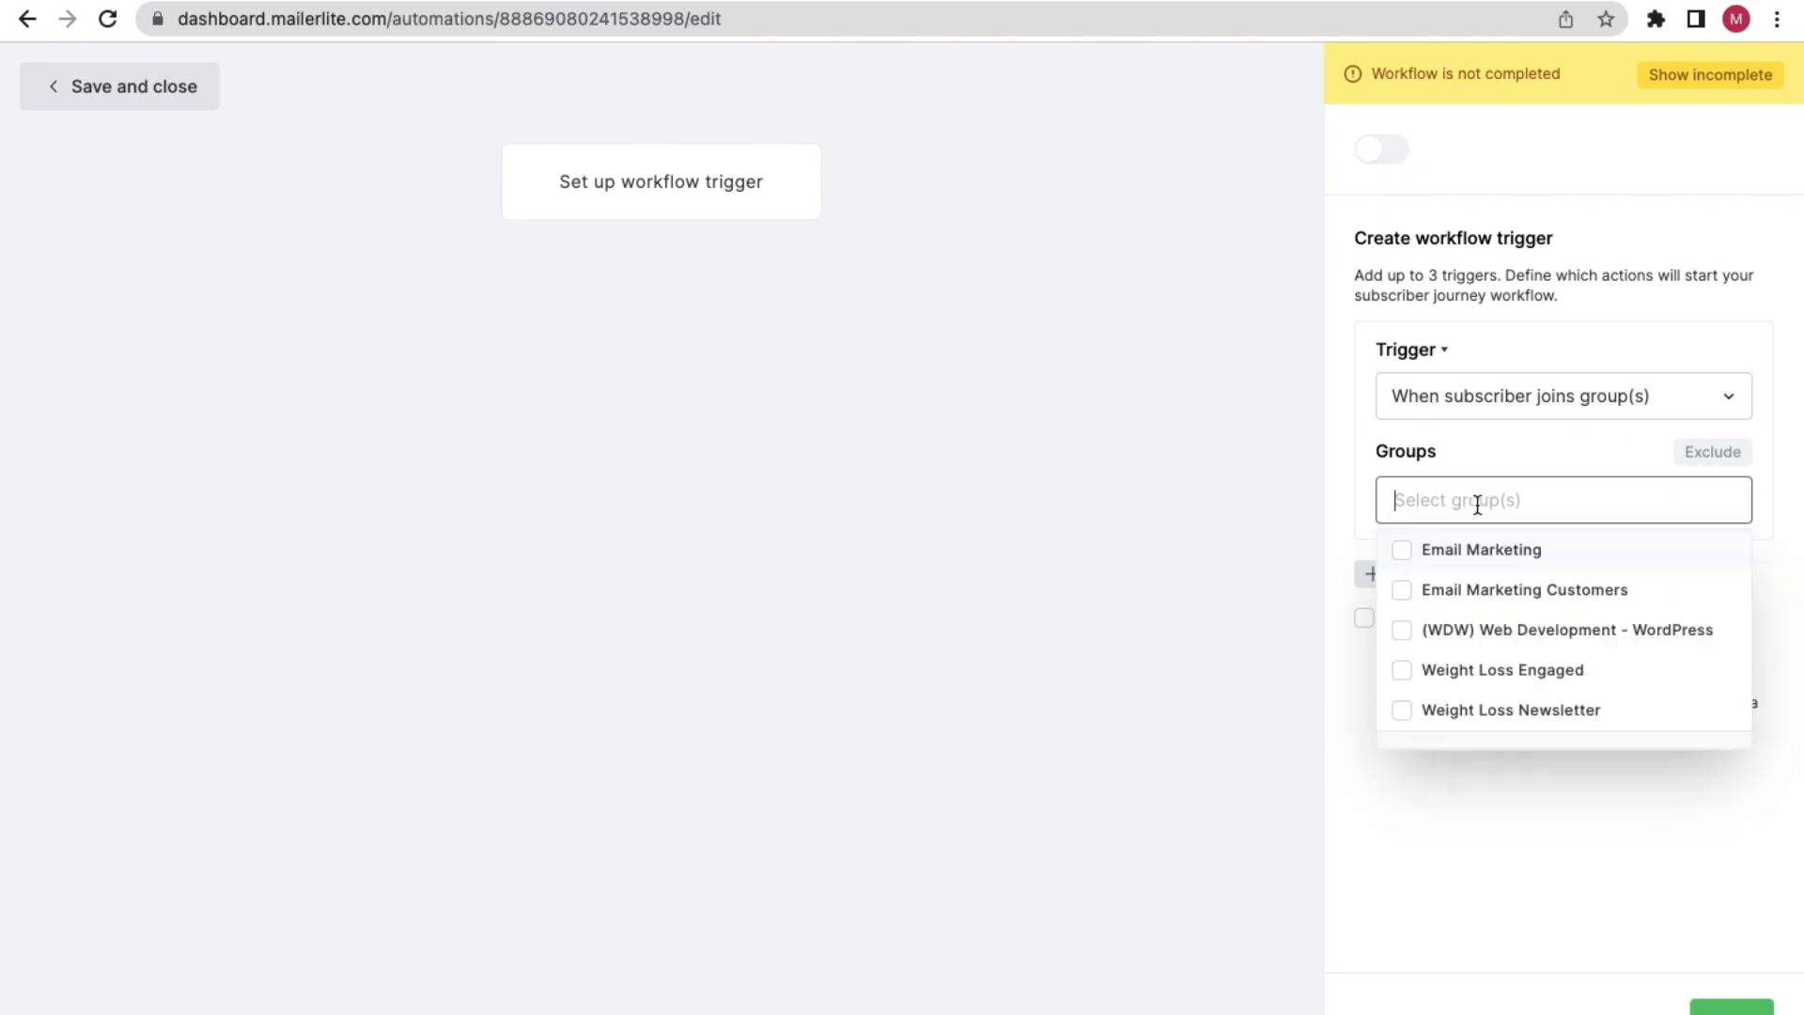
click(1404, 551)
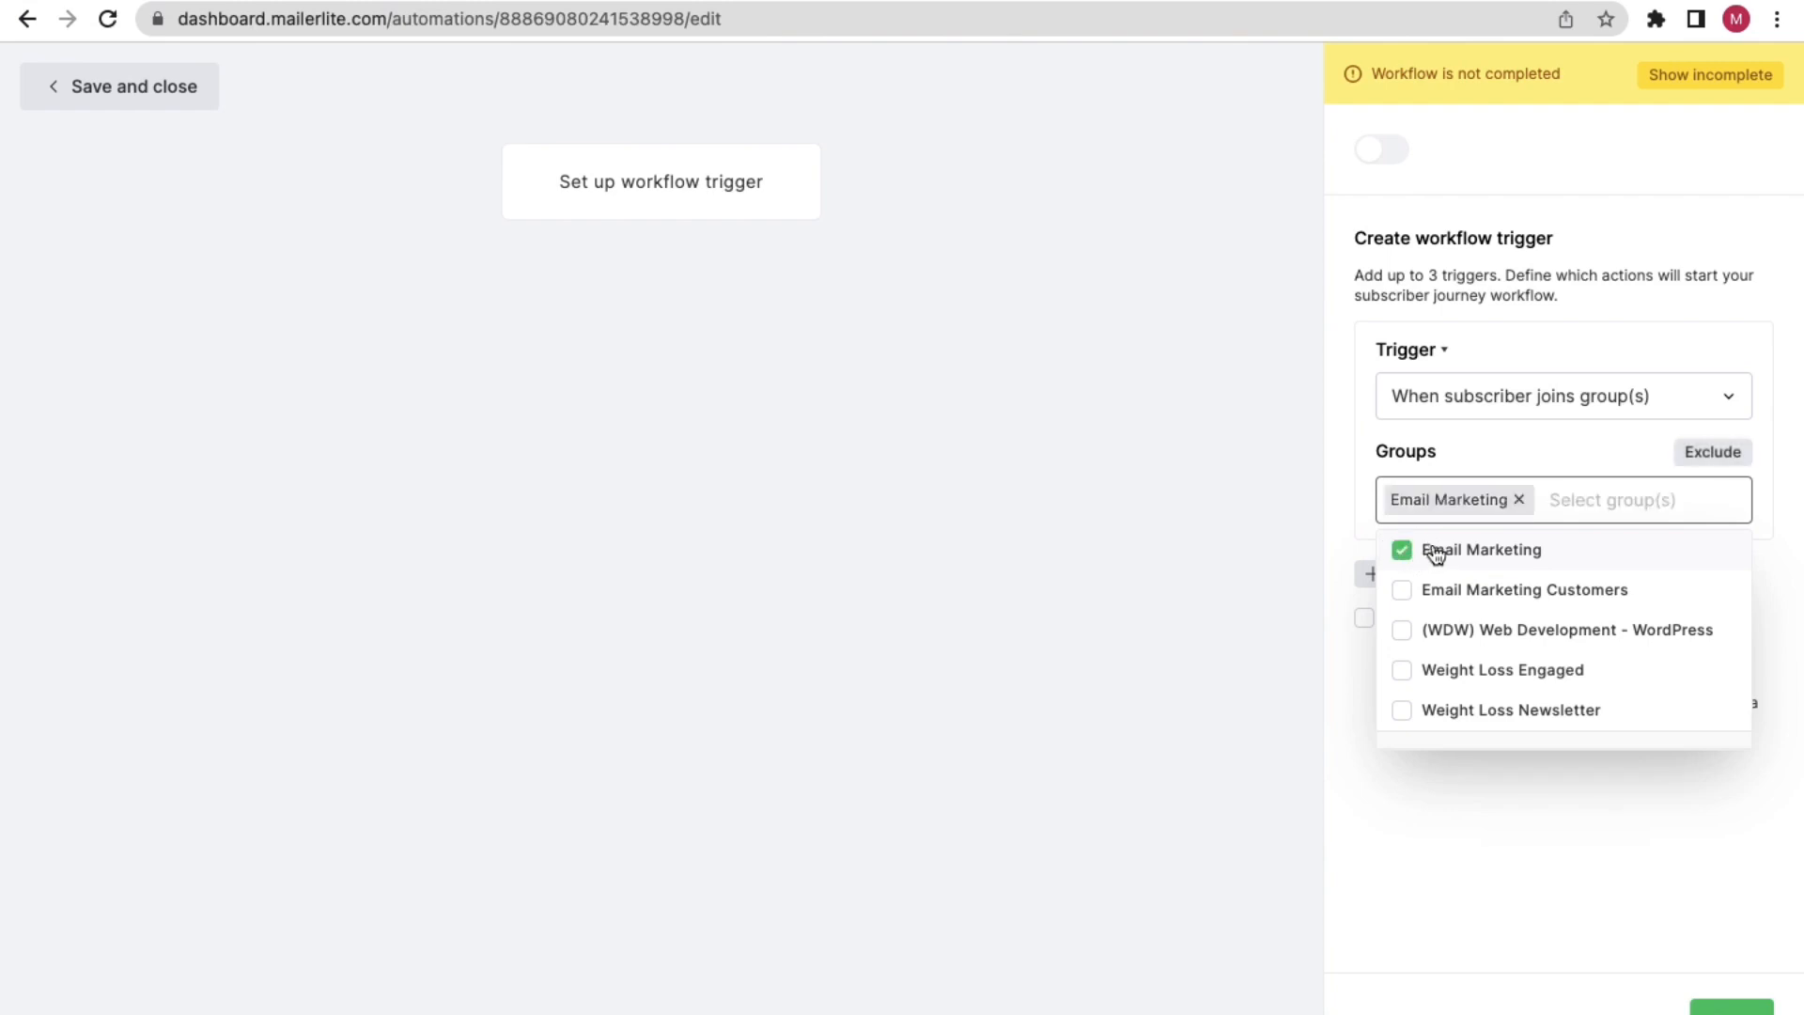
click(1353, 490)
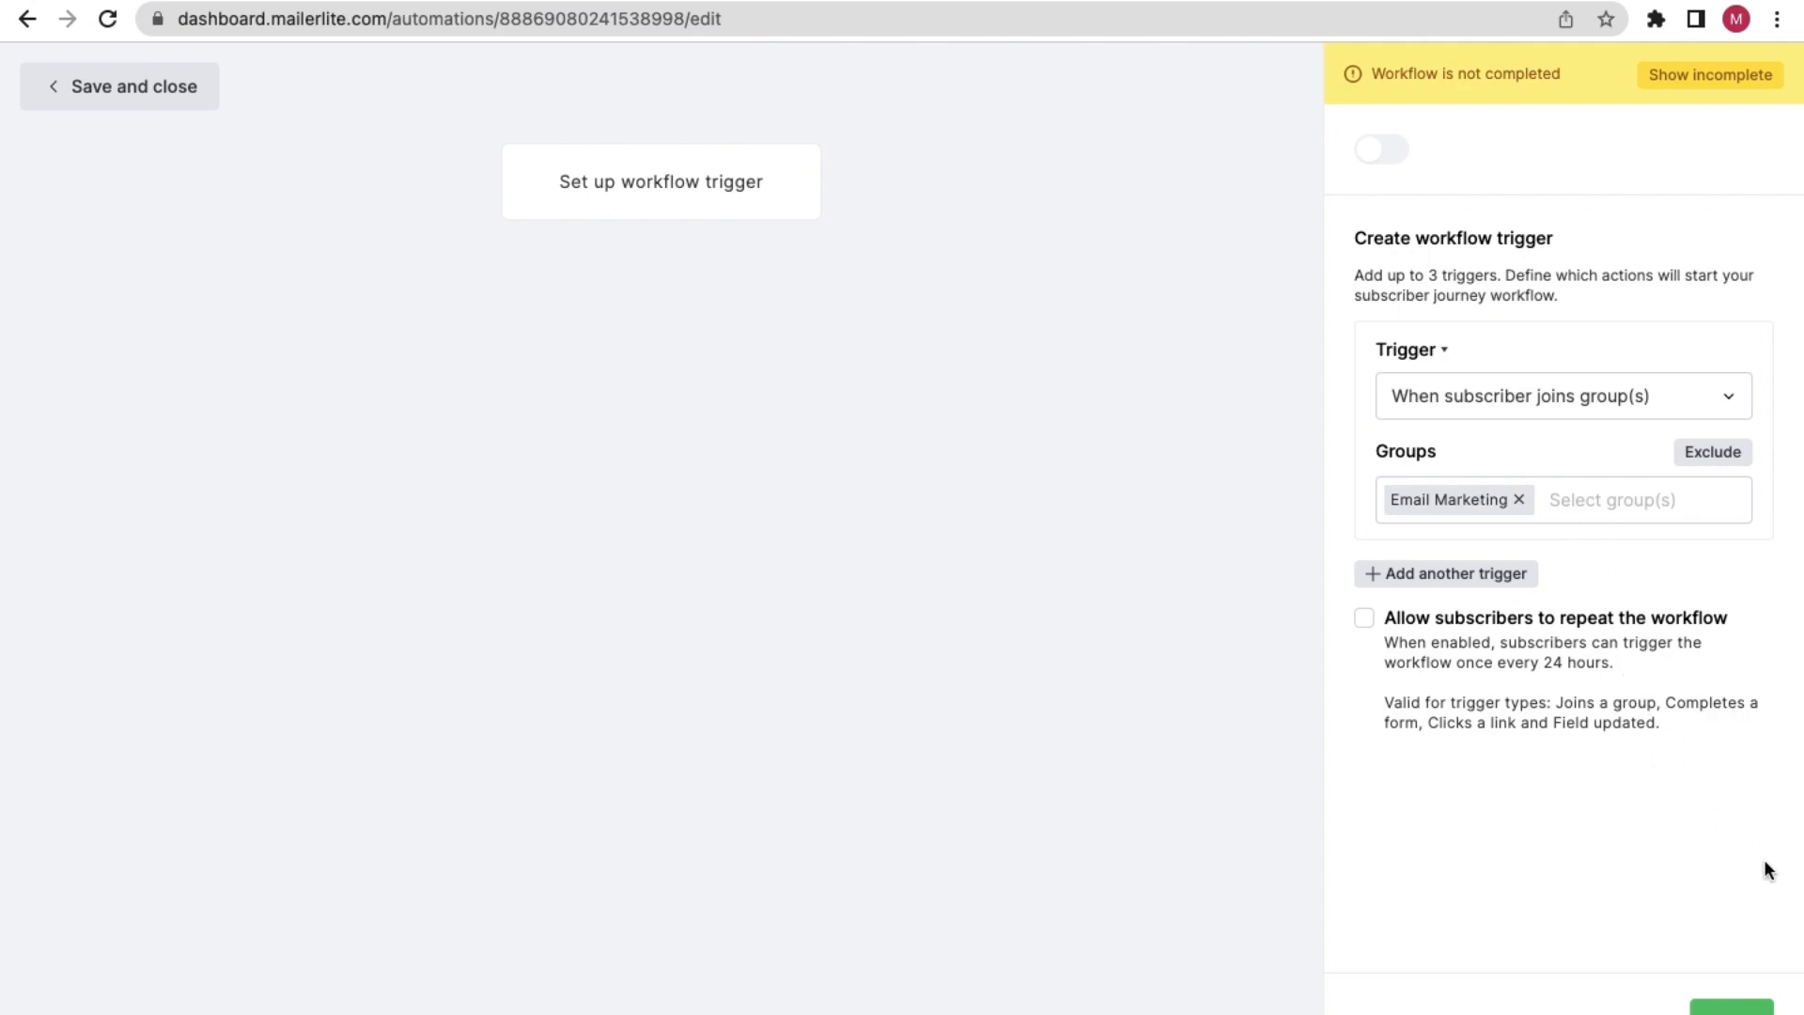
scroll(1757, 1003, up, 5)
click(1650, 973)
scroll(1645, 968, down, 3)
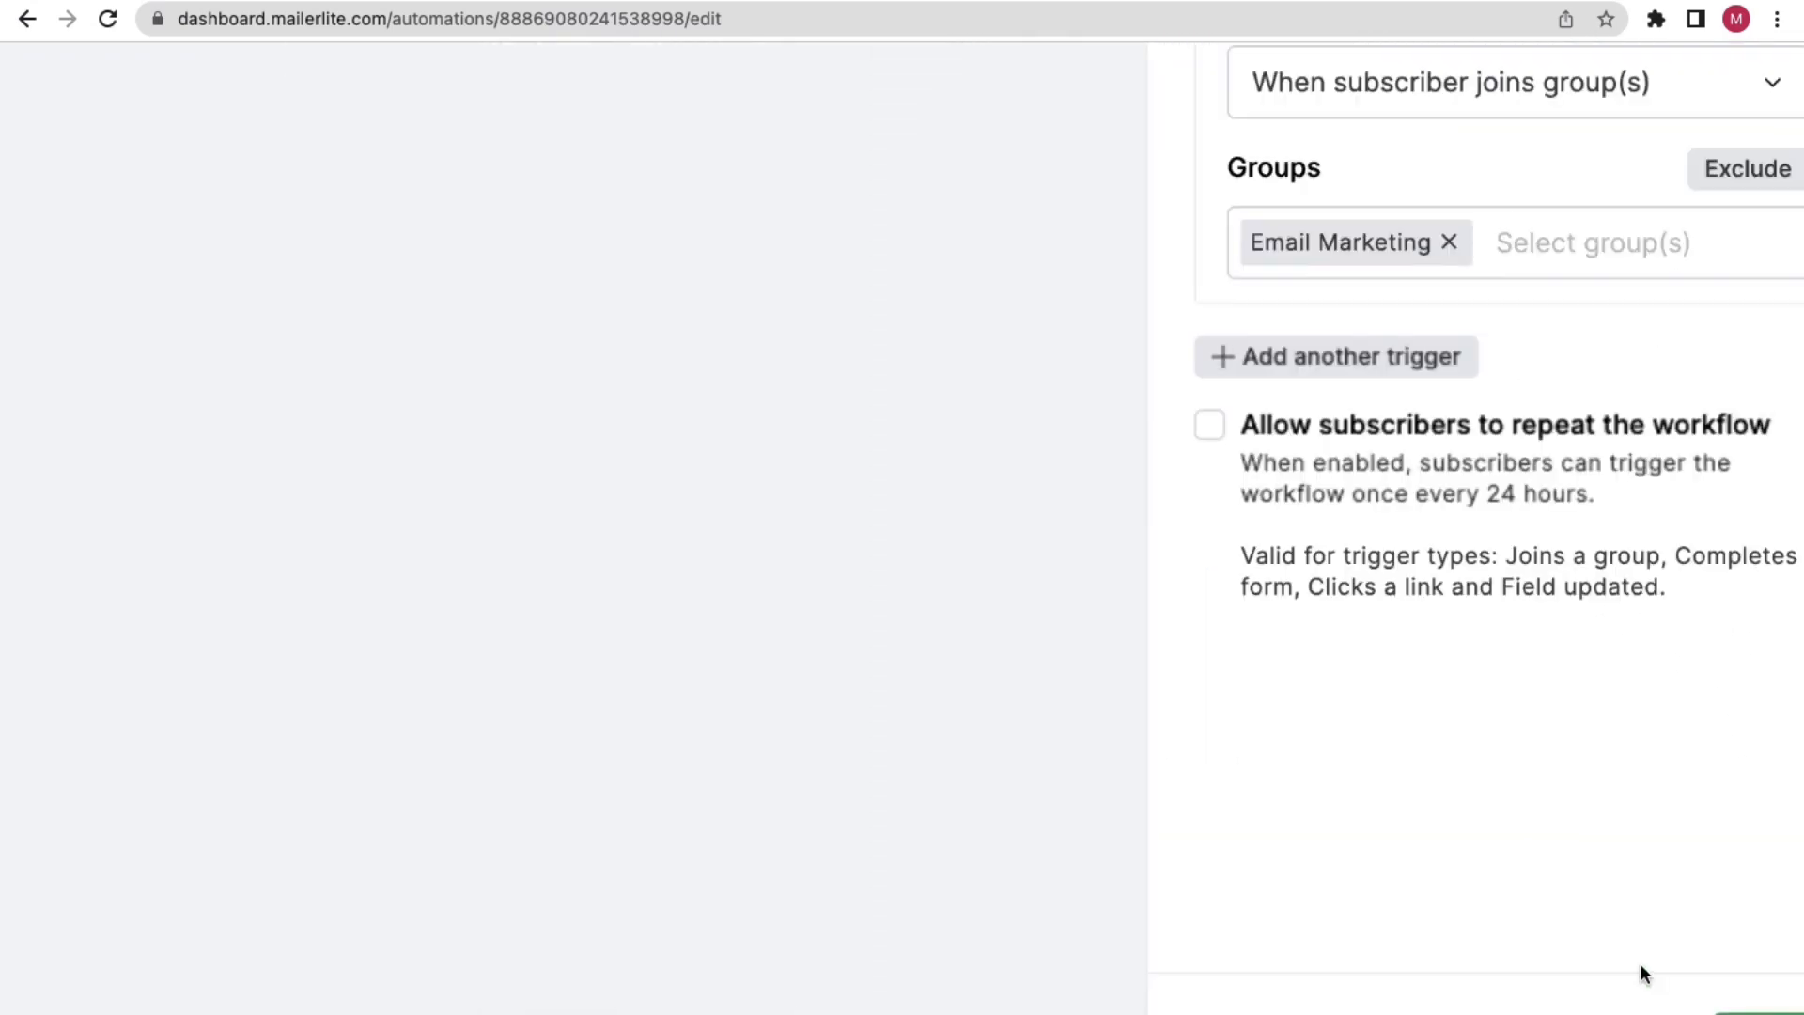
scroll(1645, 968, down, 3)
scroll(612, 214, up, 2)
scroll(613, 214, up, 4)
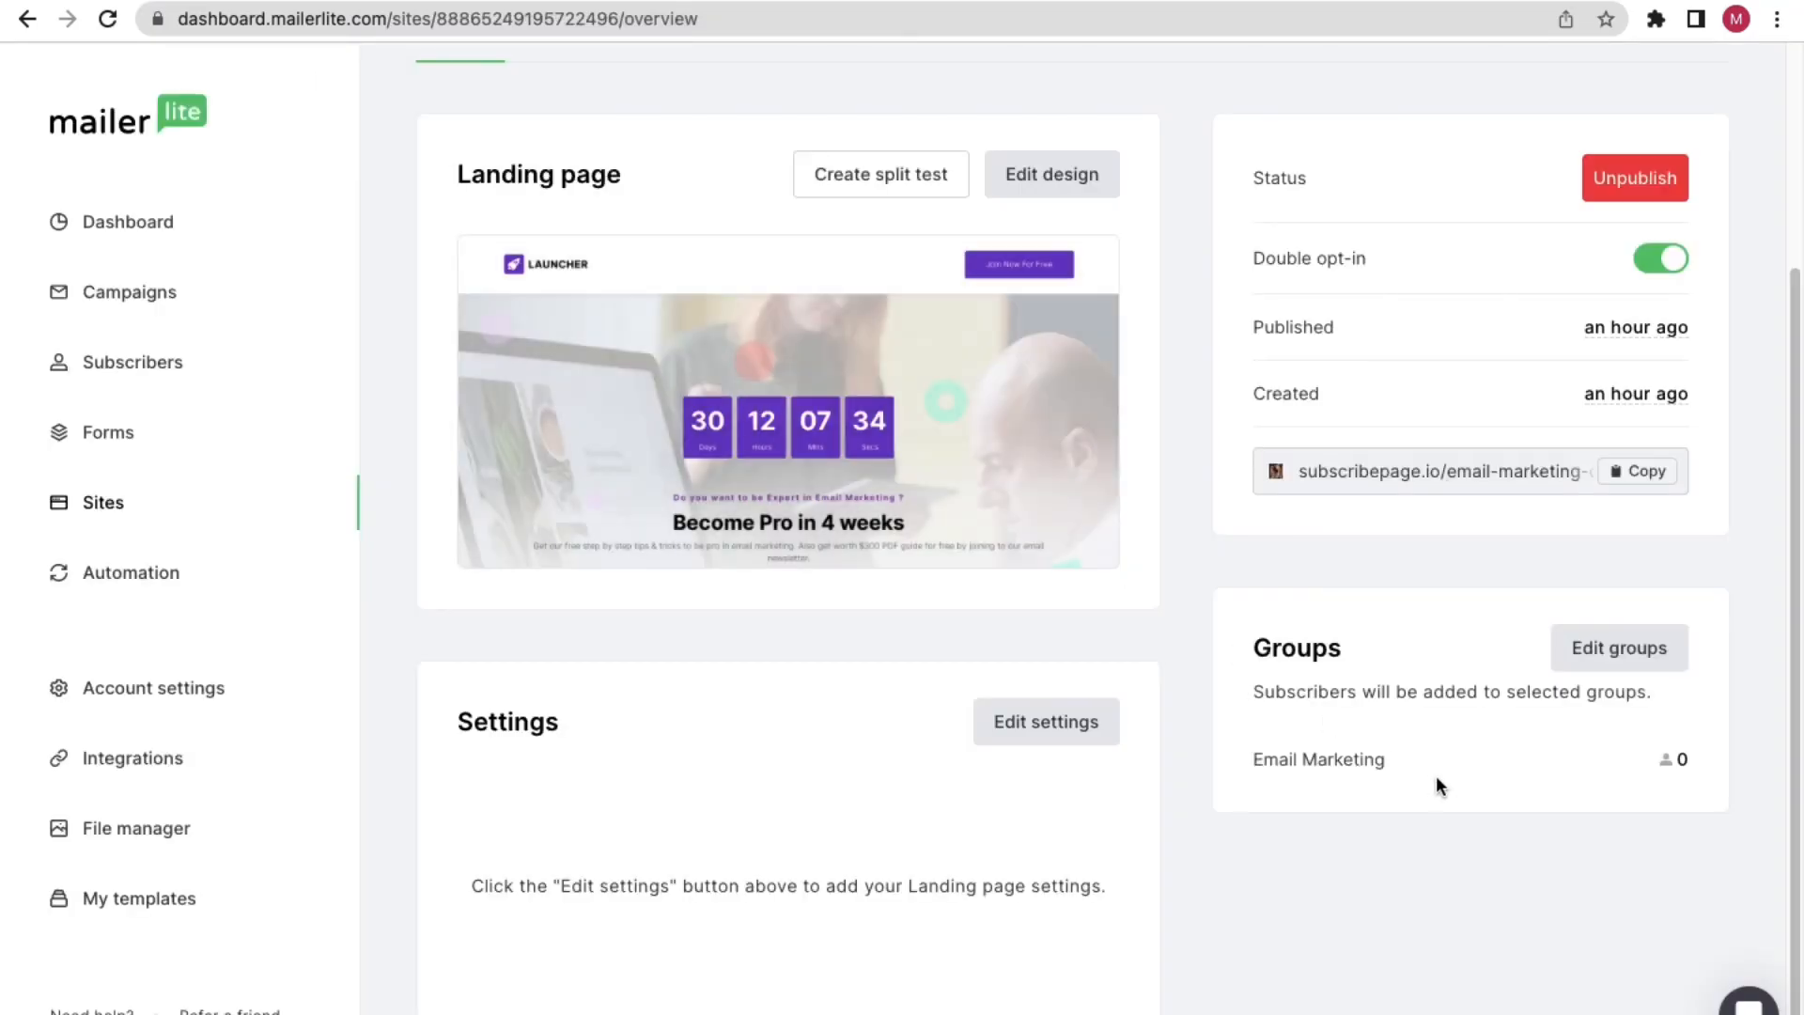
Step: Highlight the Email Marketing group on the landing page overview and in the Groups list
double_click(1269, 647)
drag(1264, 760, 1385, 759)
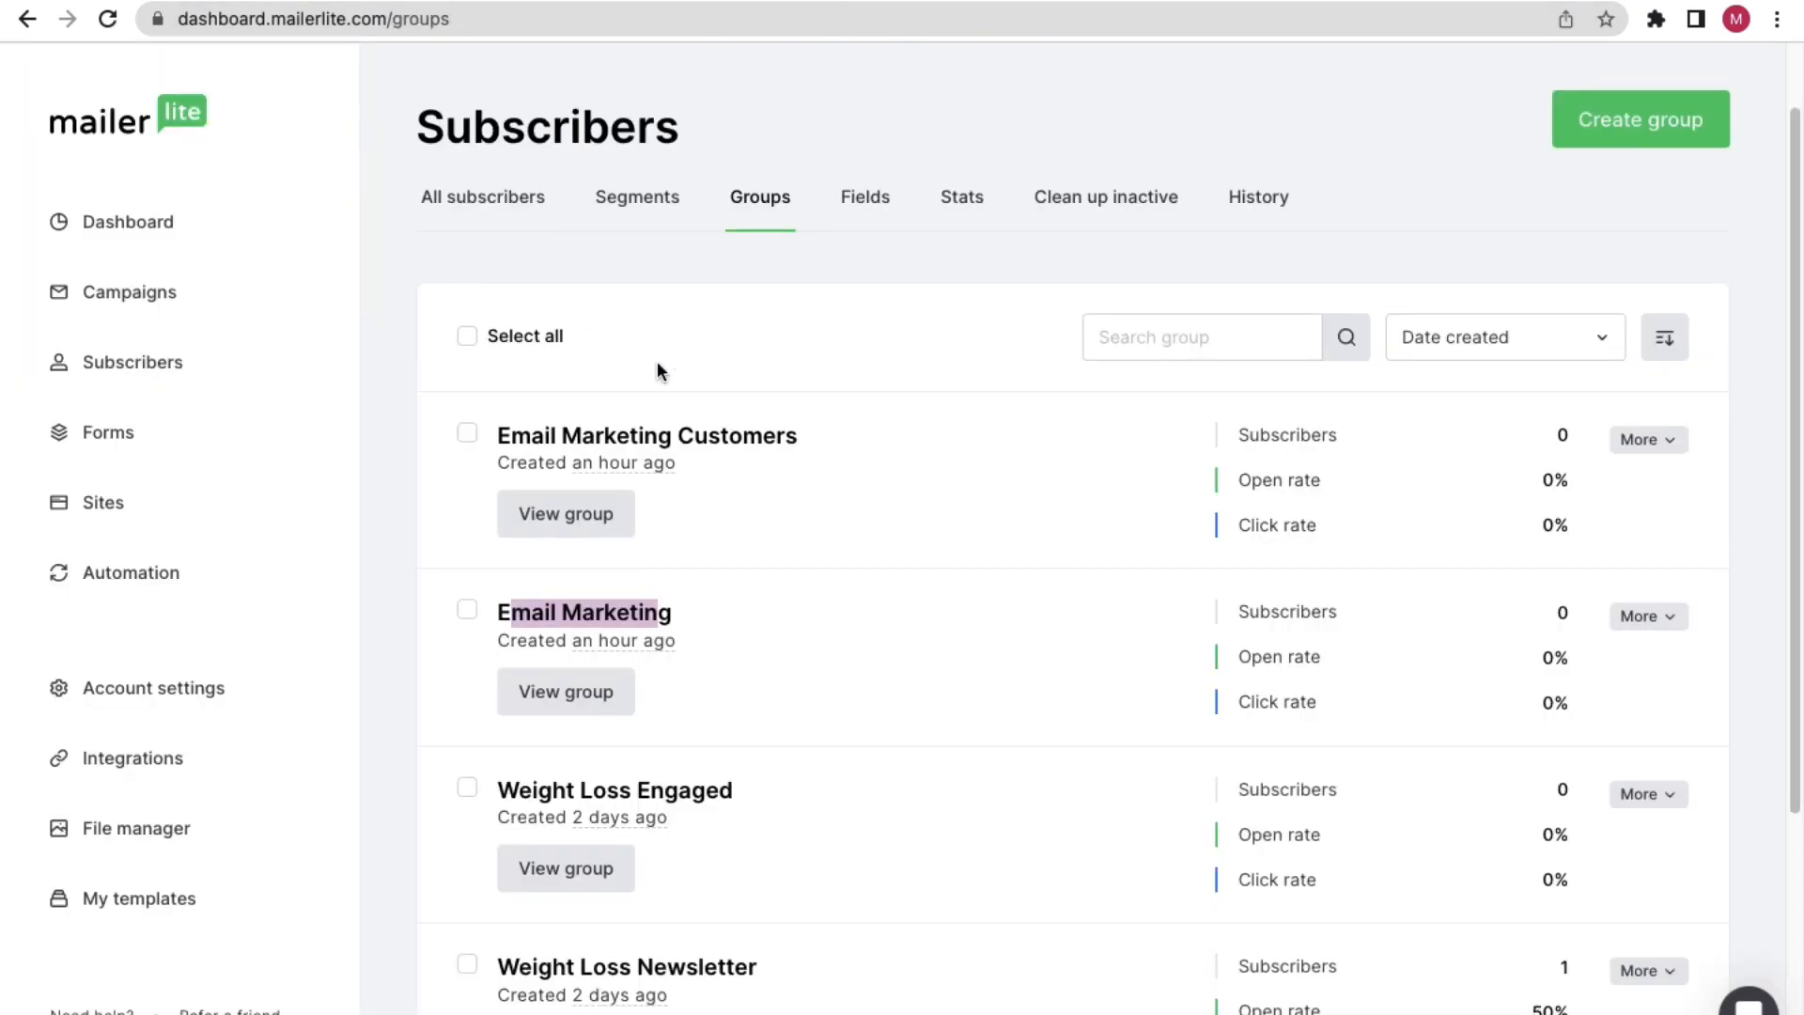
drag(530, 621, 593, 618)
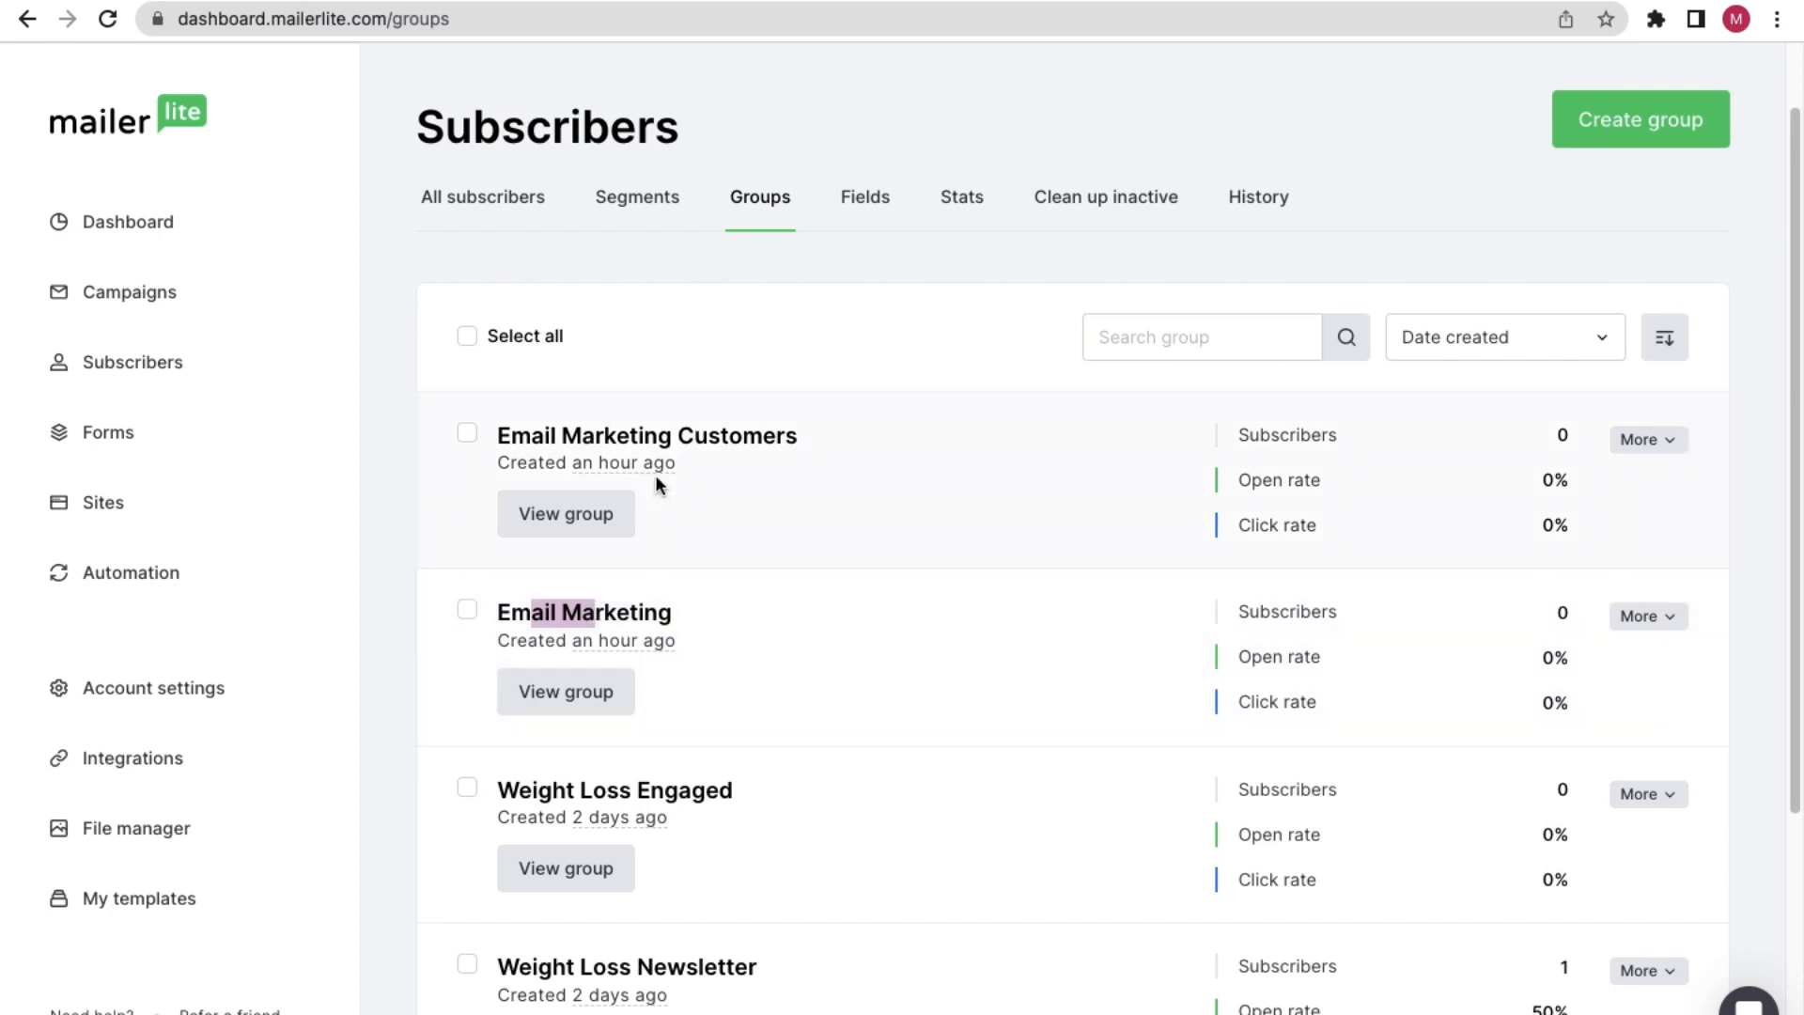
key(ctrl+Right)
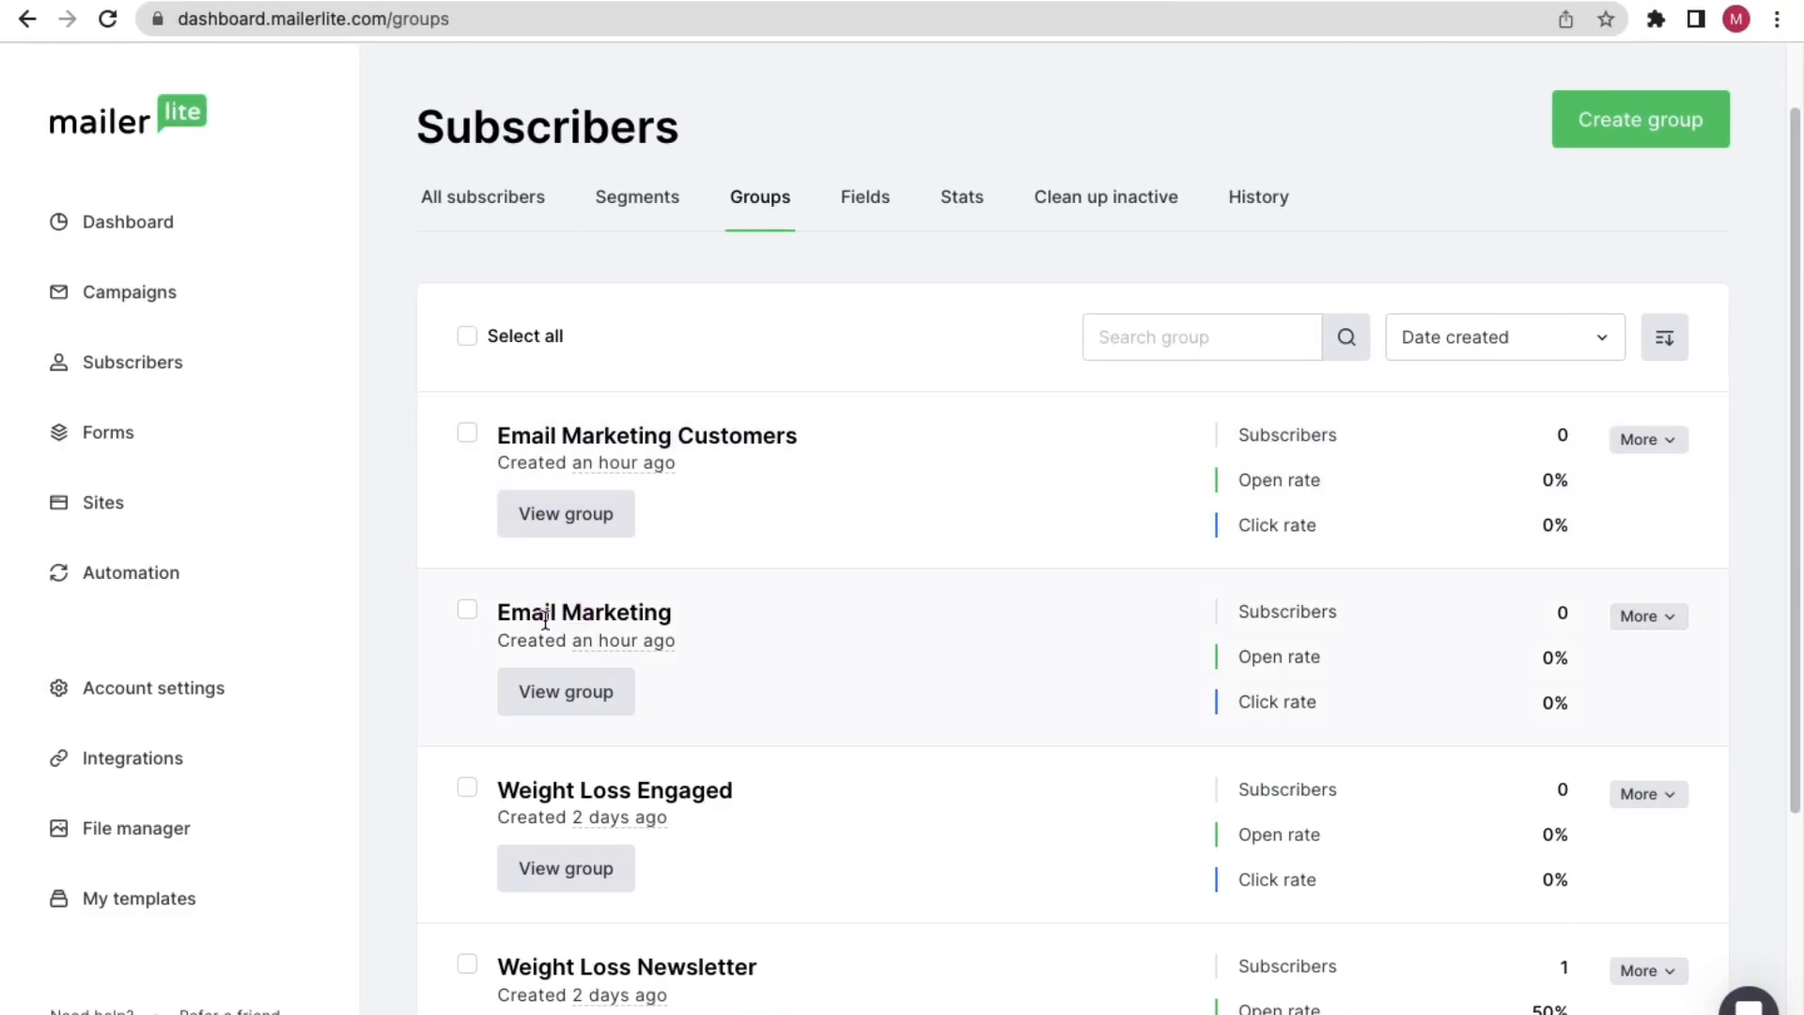
drag(502, 612, 675, 630)
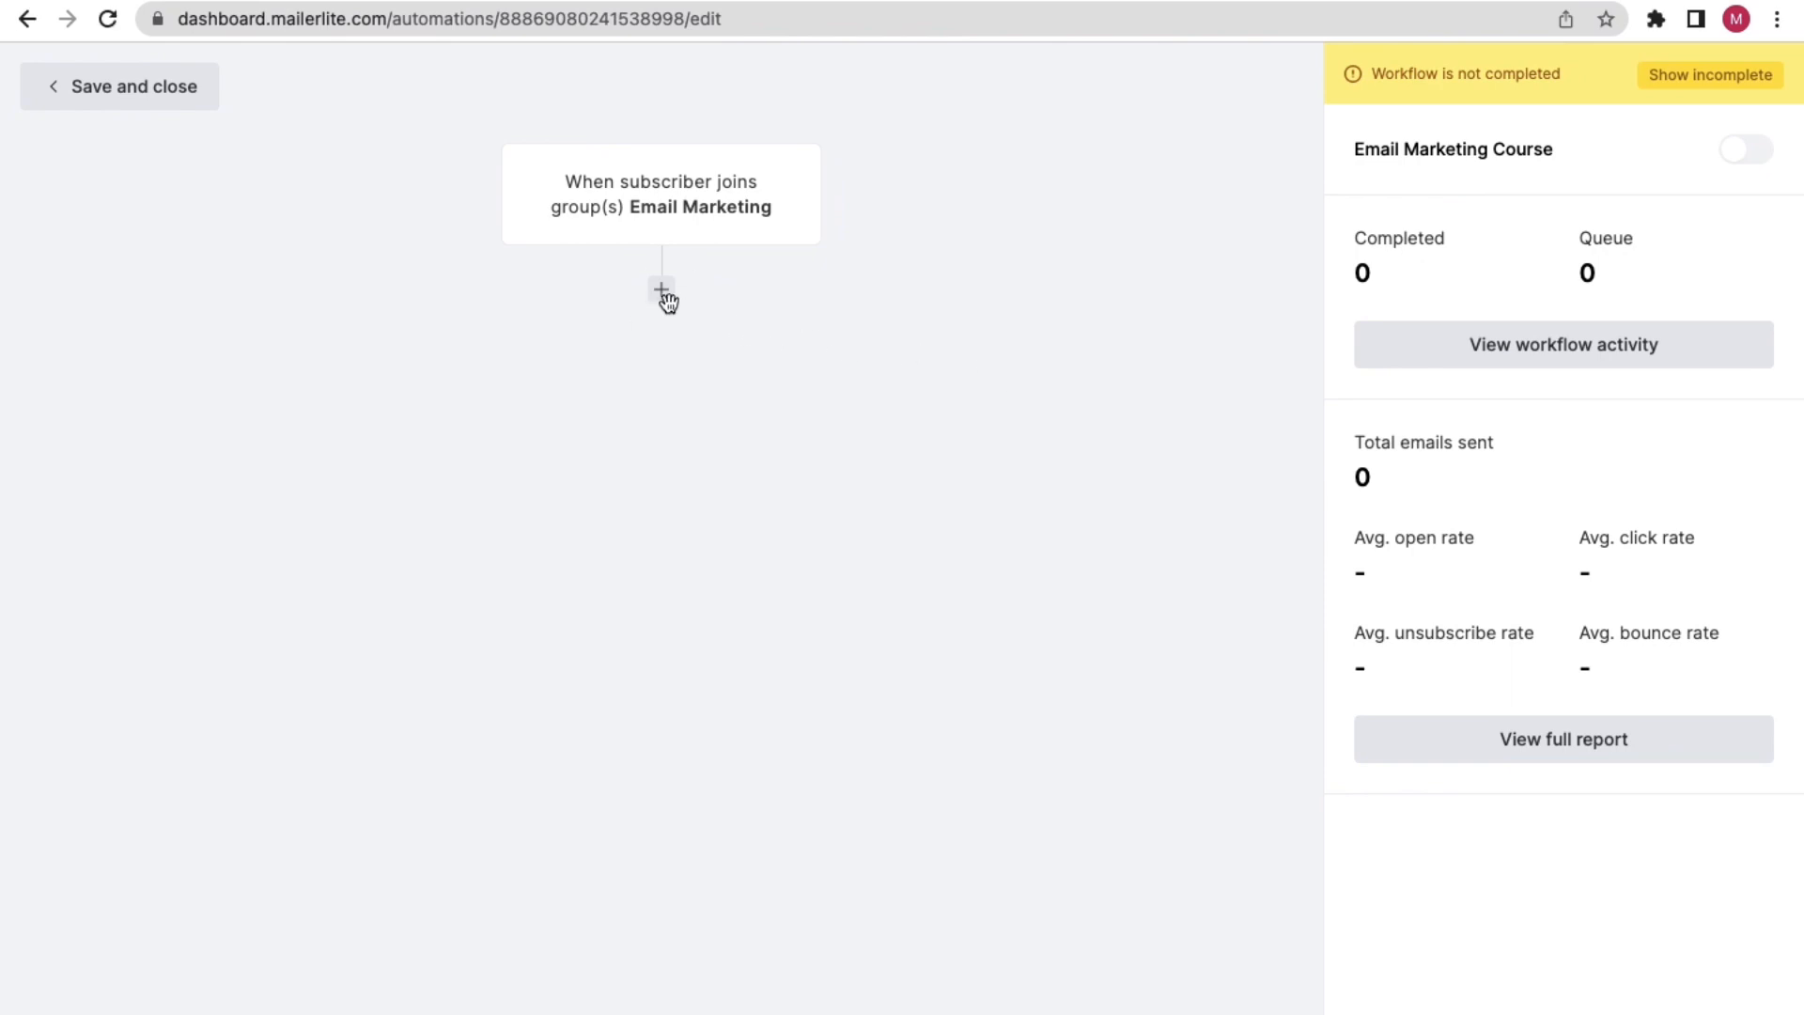
Step: Add an Email step after the trigger and name it 'Download your PDF Guide'
click(663, 293)
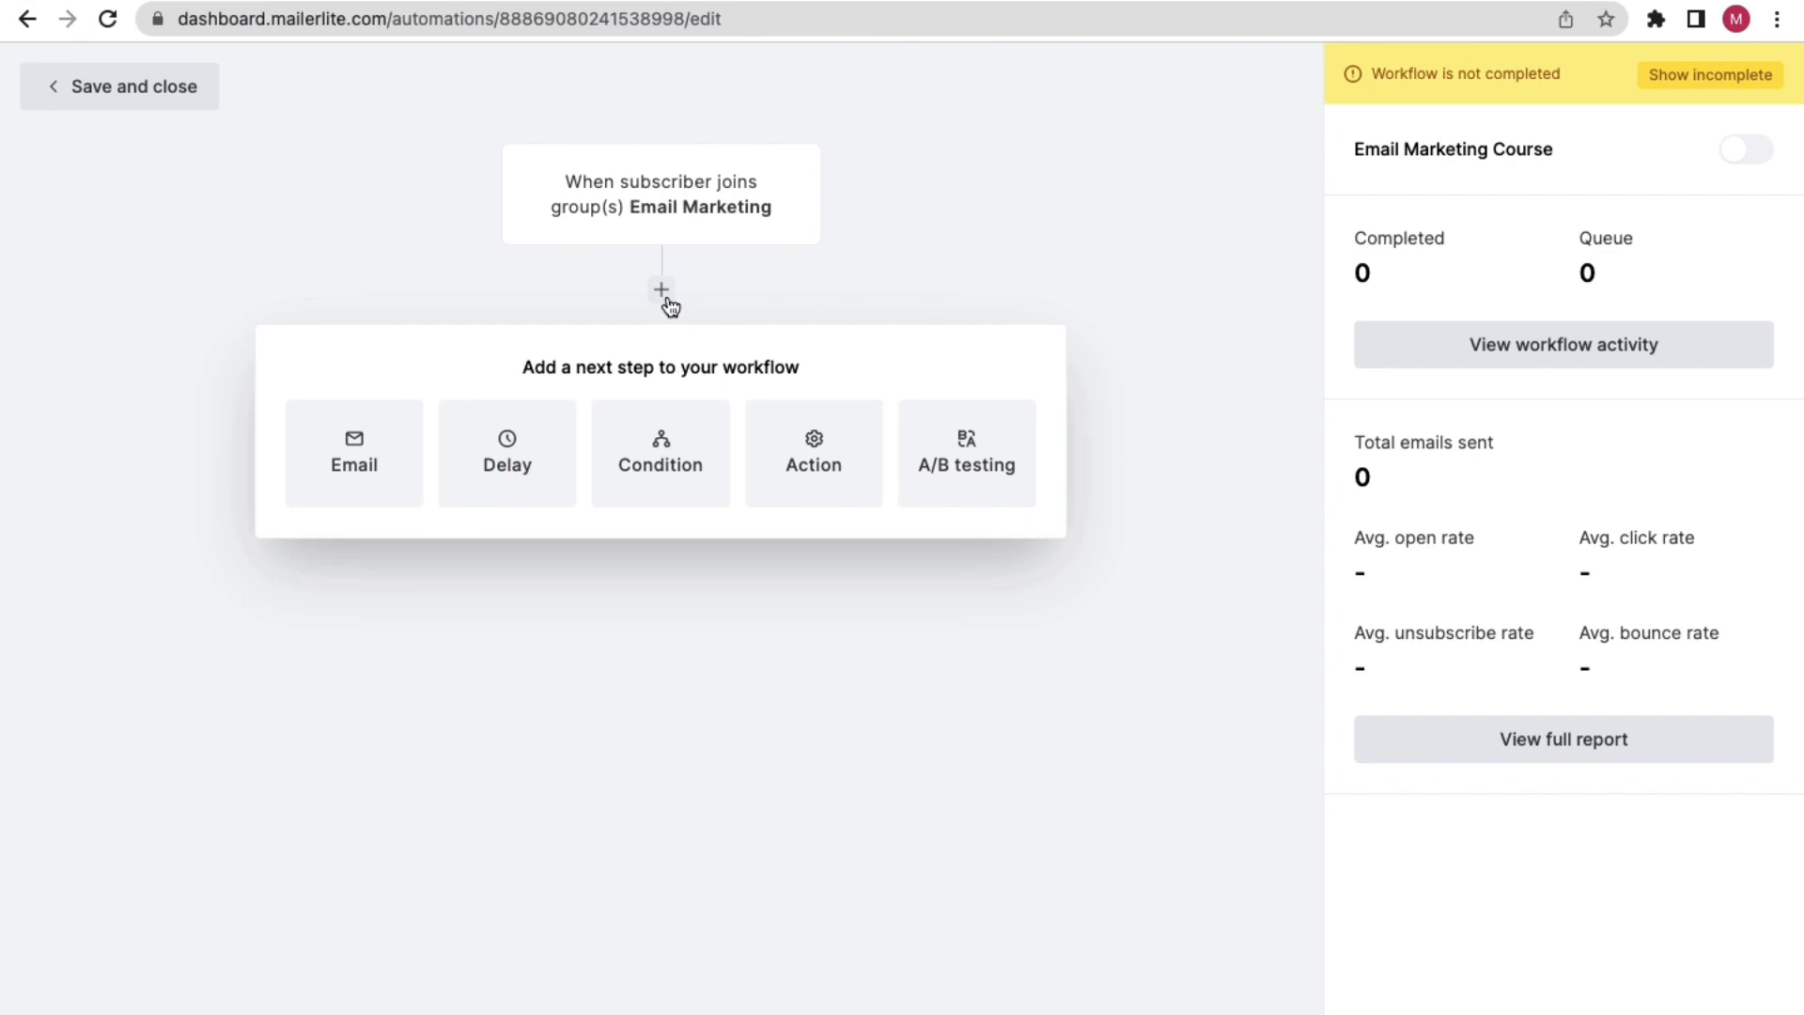
click(365, 446)
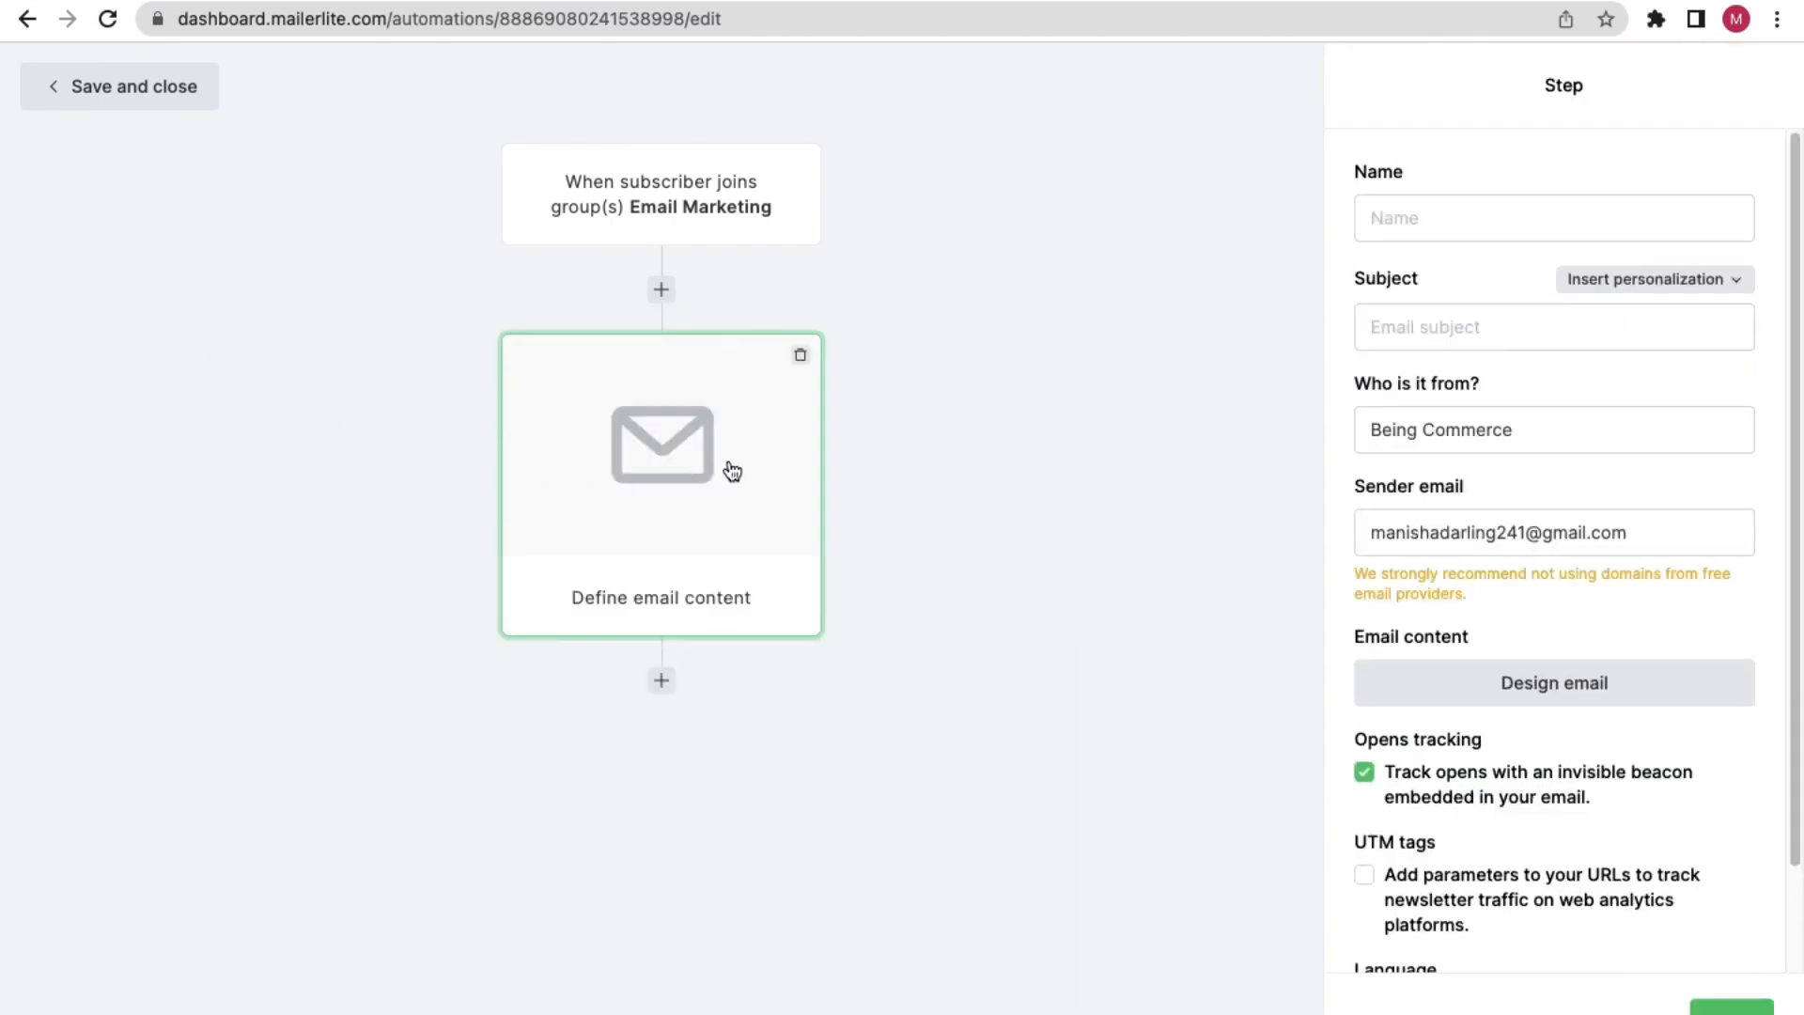
click(1408, 219)
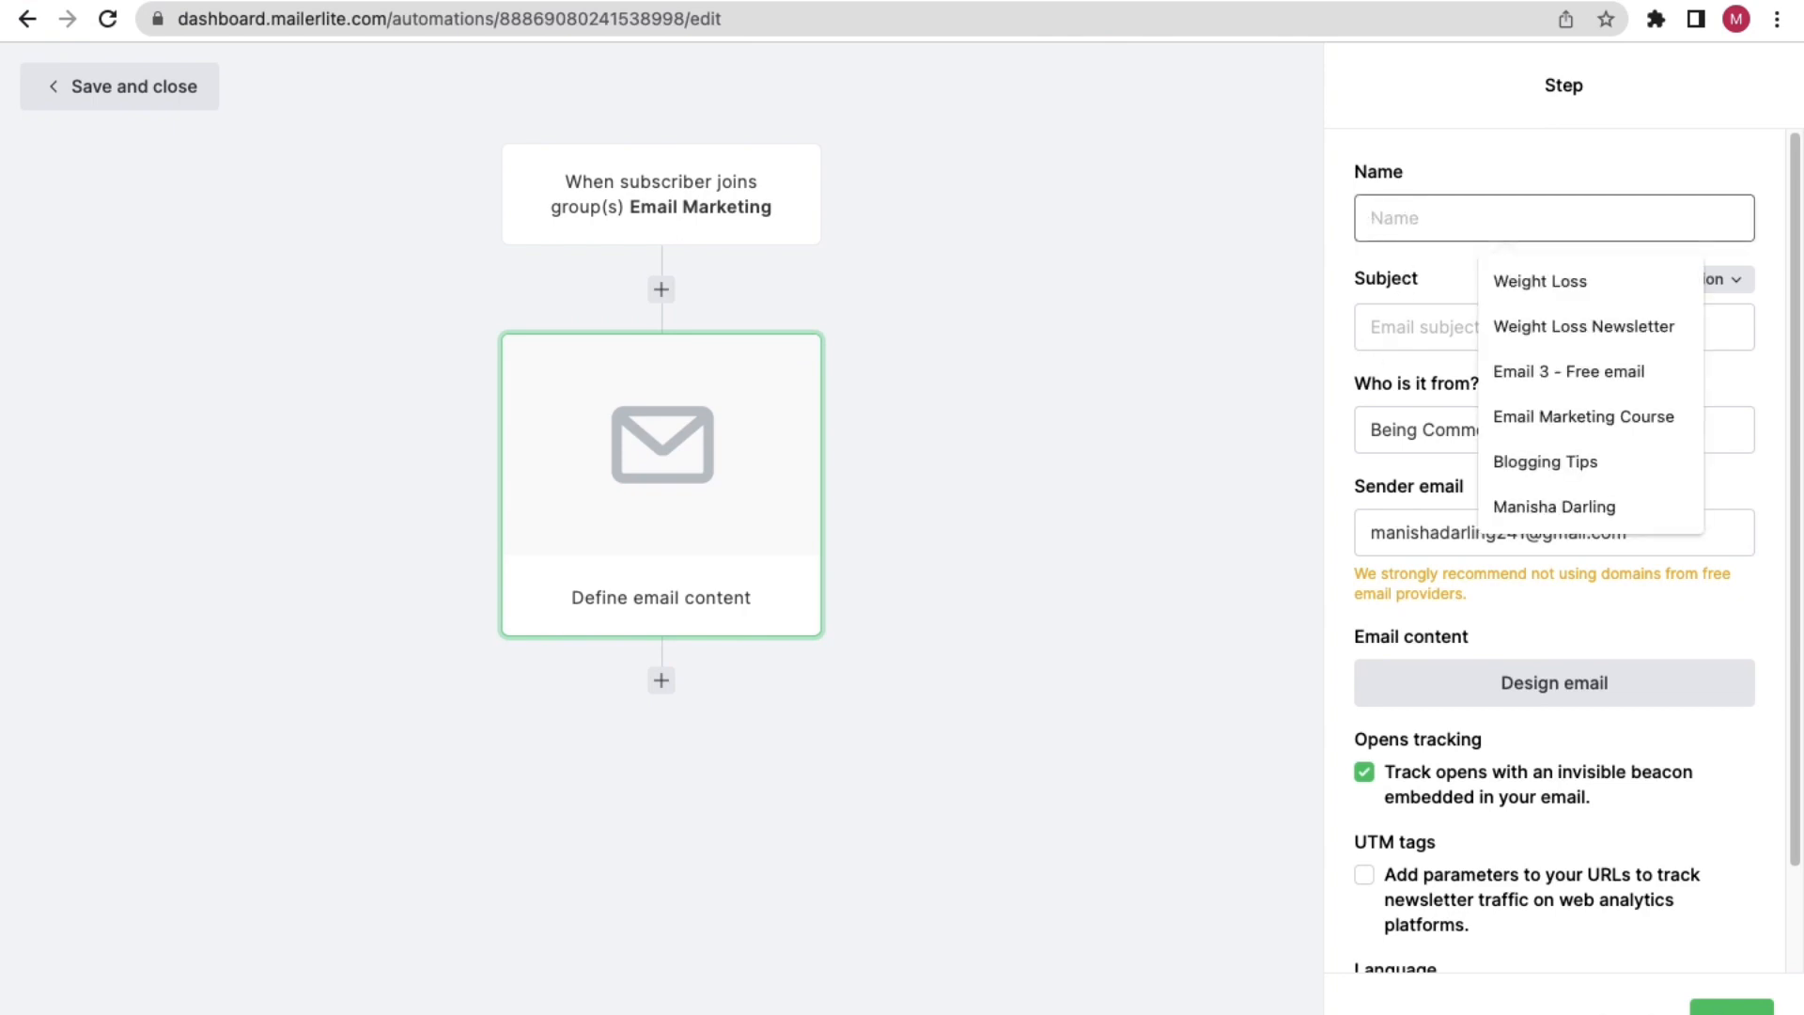
text(Get your PDF)
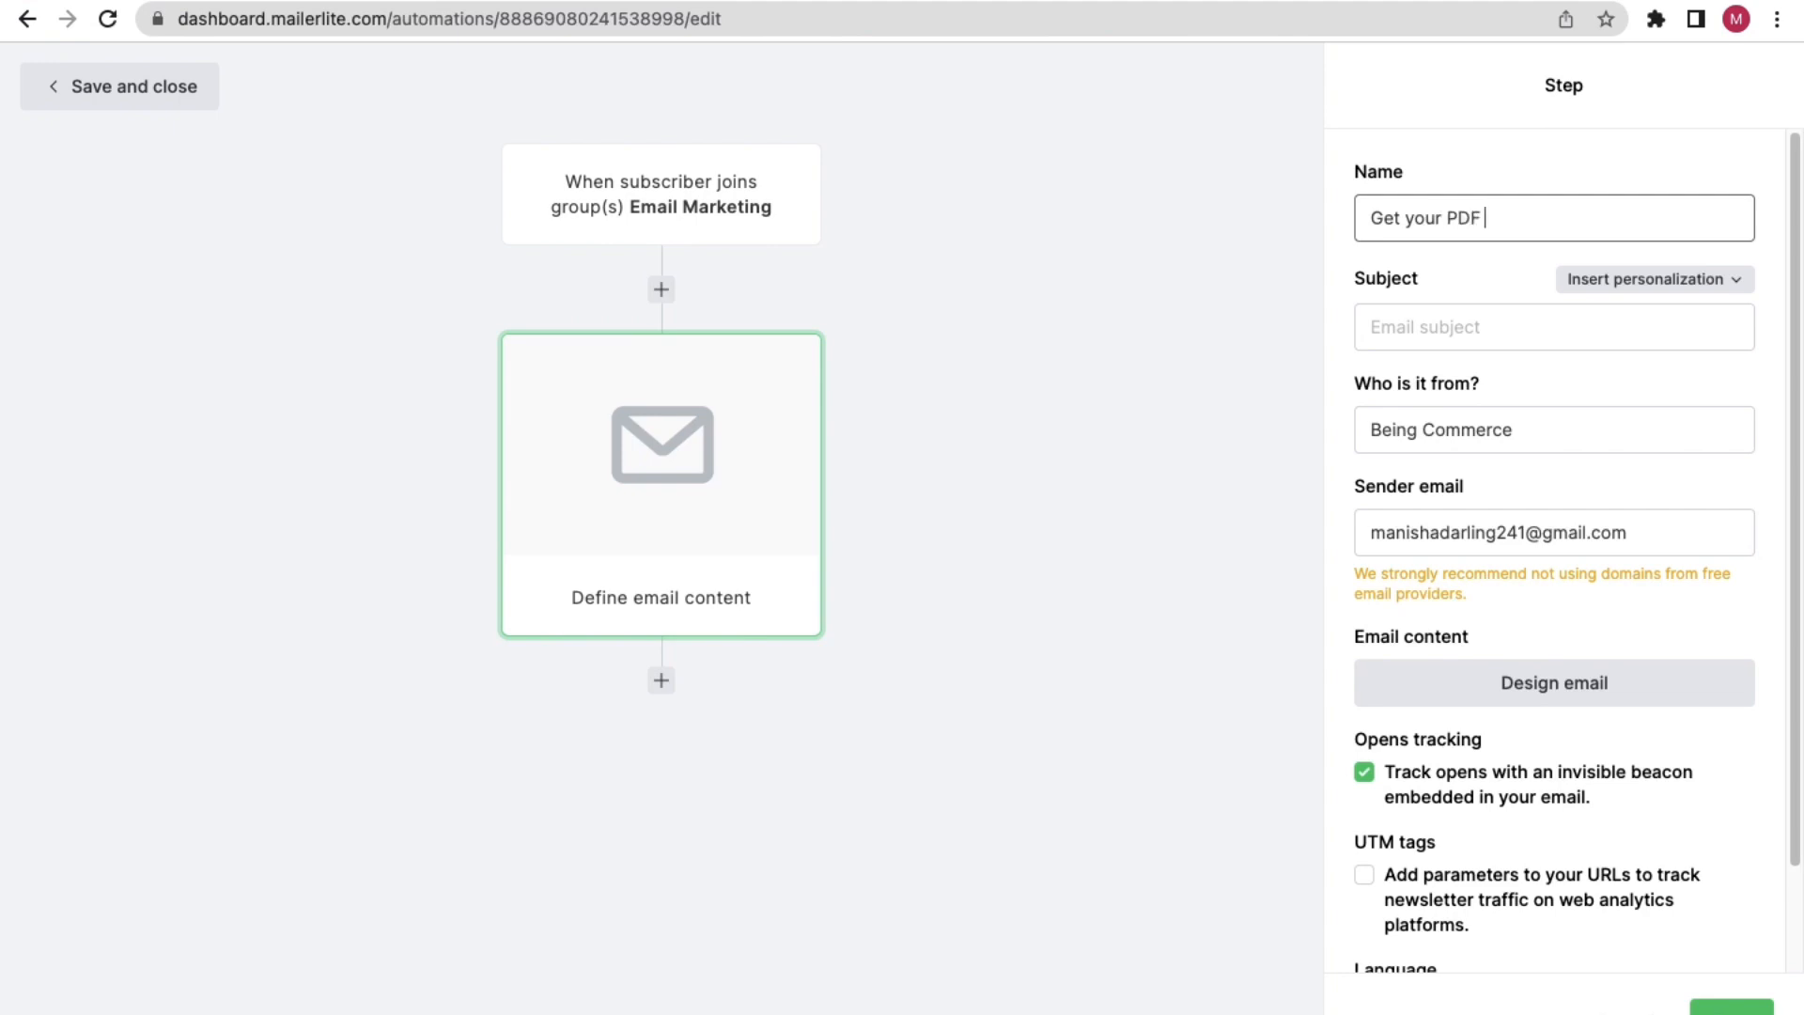
text(Guide)
double_click(1362, 223)
text(Download)
Step: Set the email subject to 'Download your PDF Guide', copied from the step name
click(1405, 324)
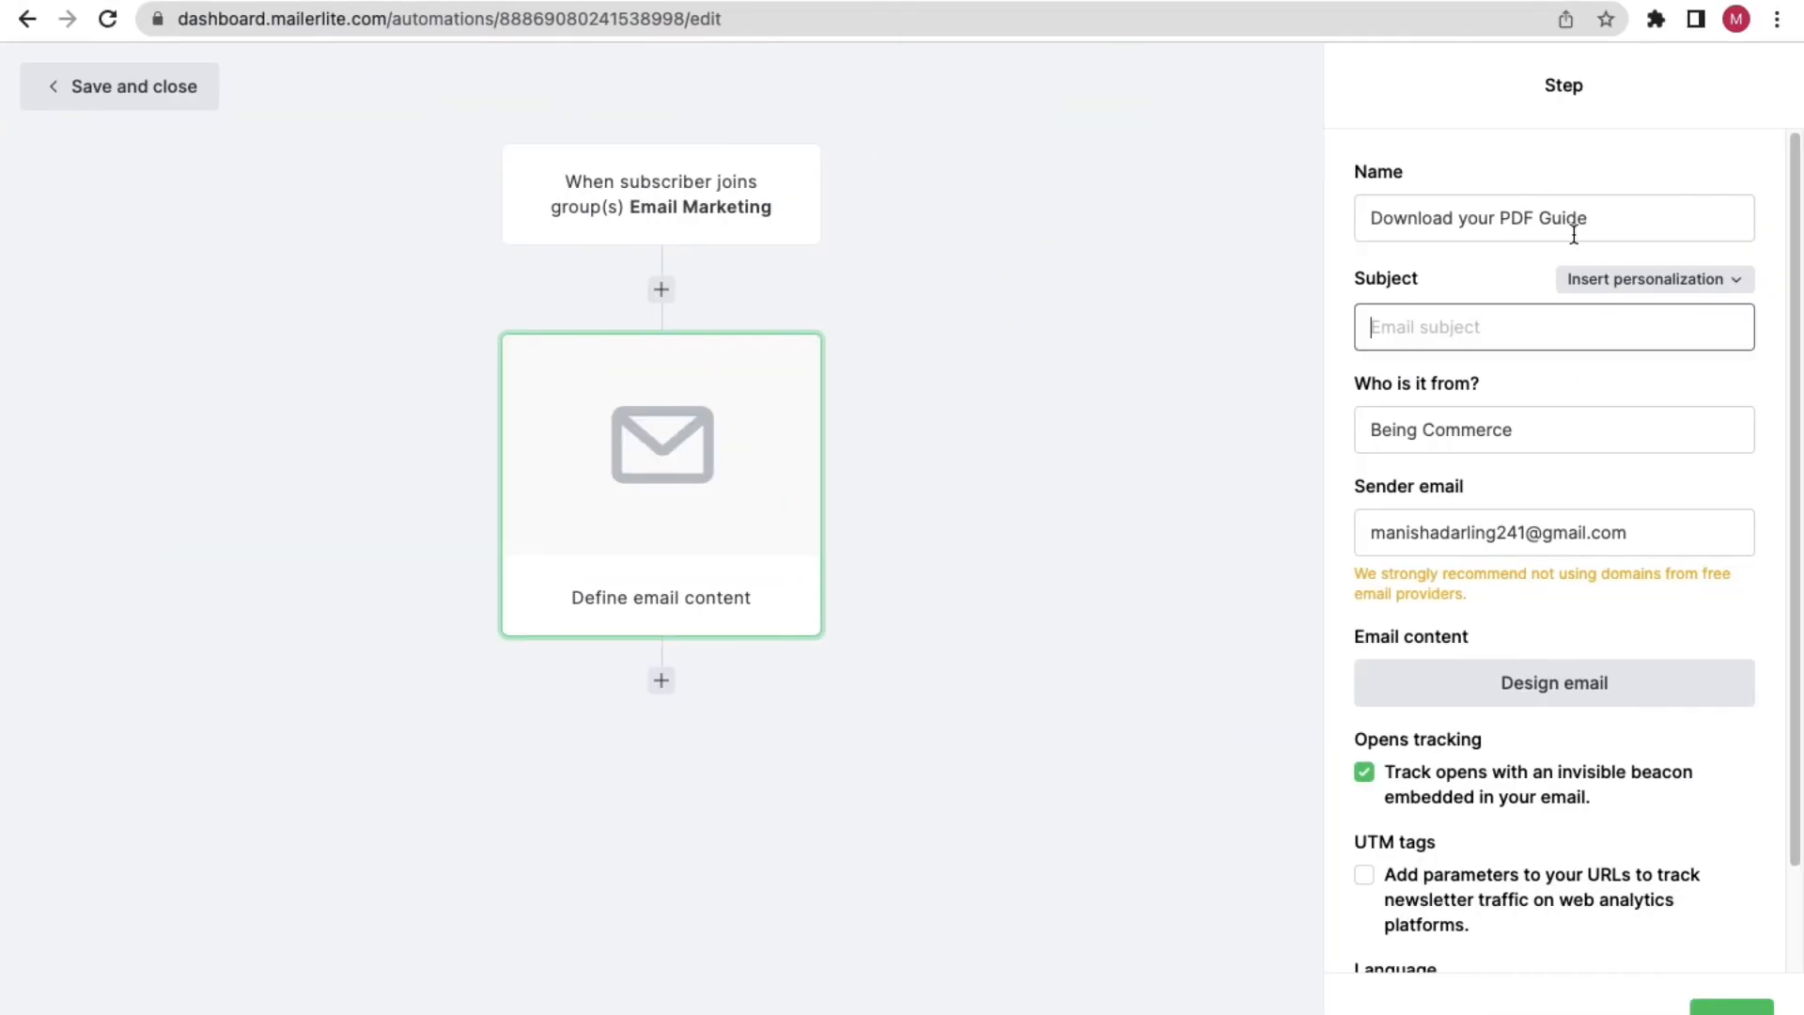
drag(1638, 223, 1333, 217)
key(ctrl+c)
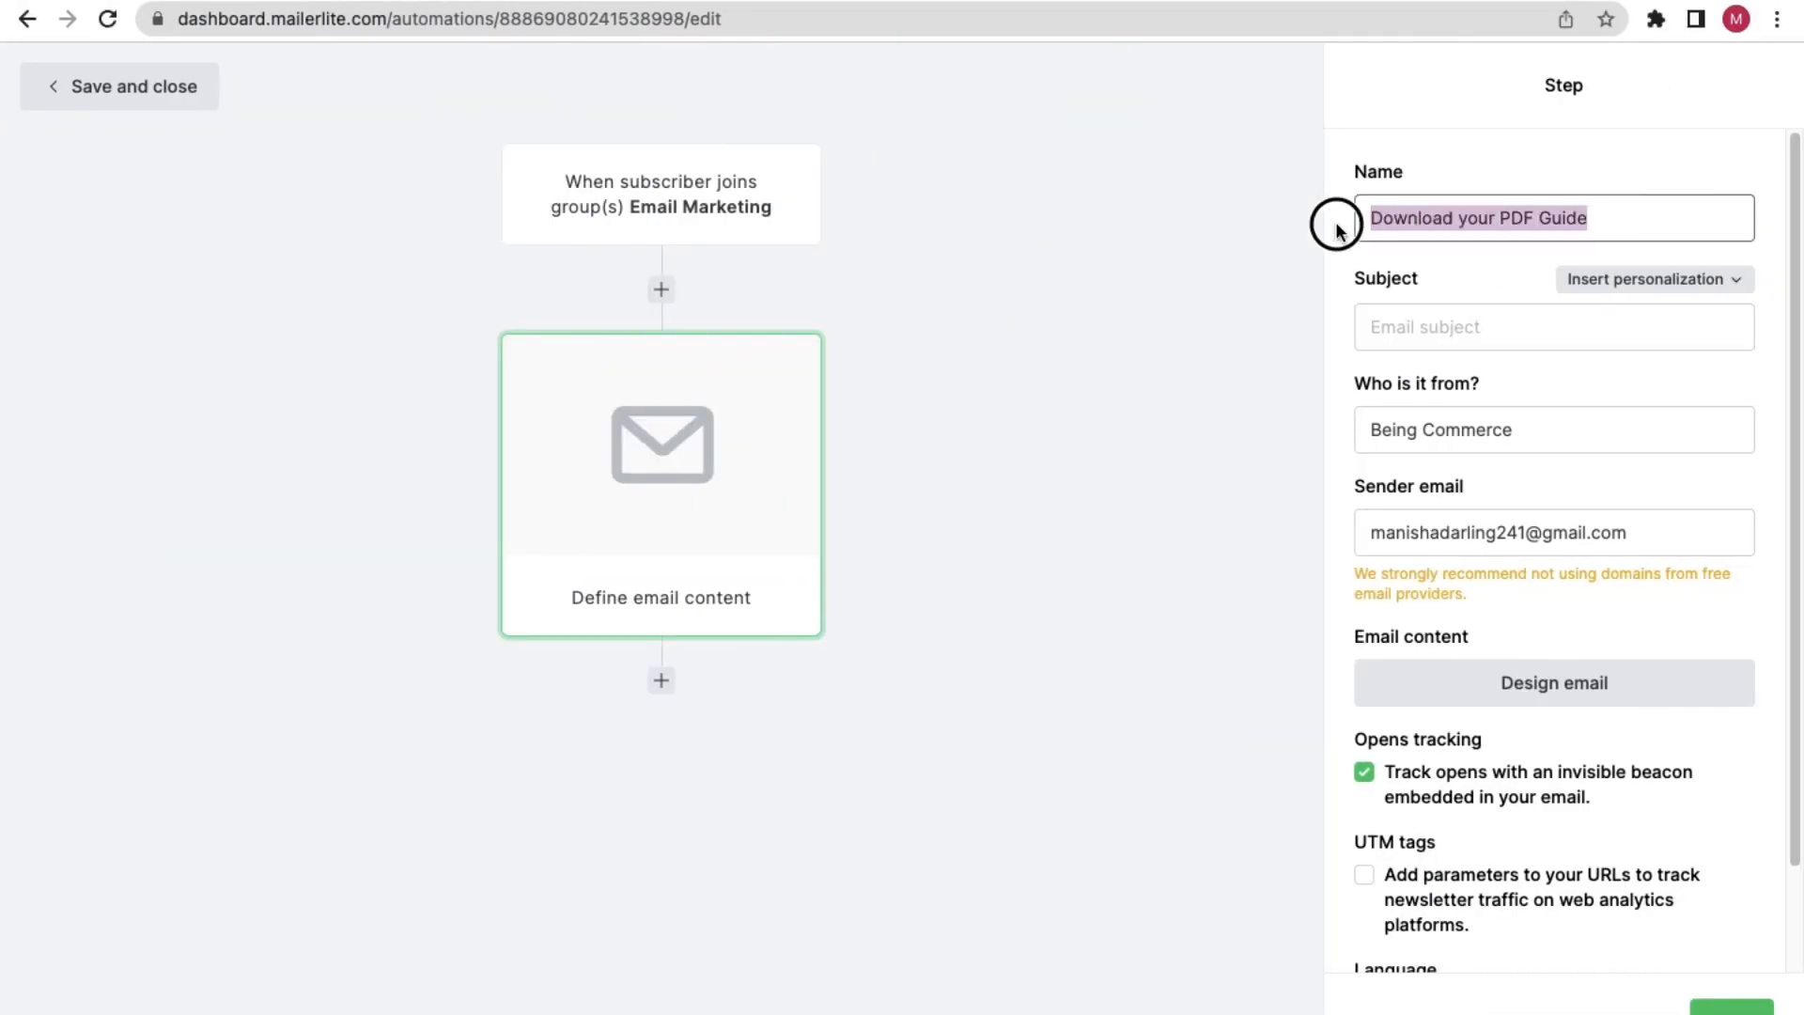
click(1405, 333)
key(ctrl+v)
click(1472, 299)
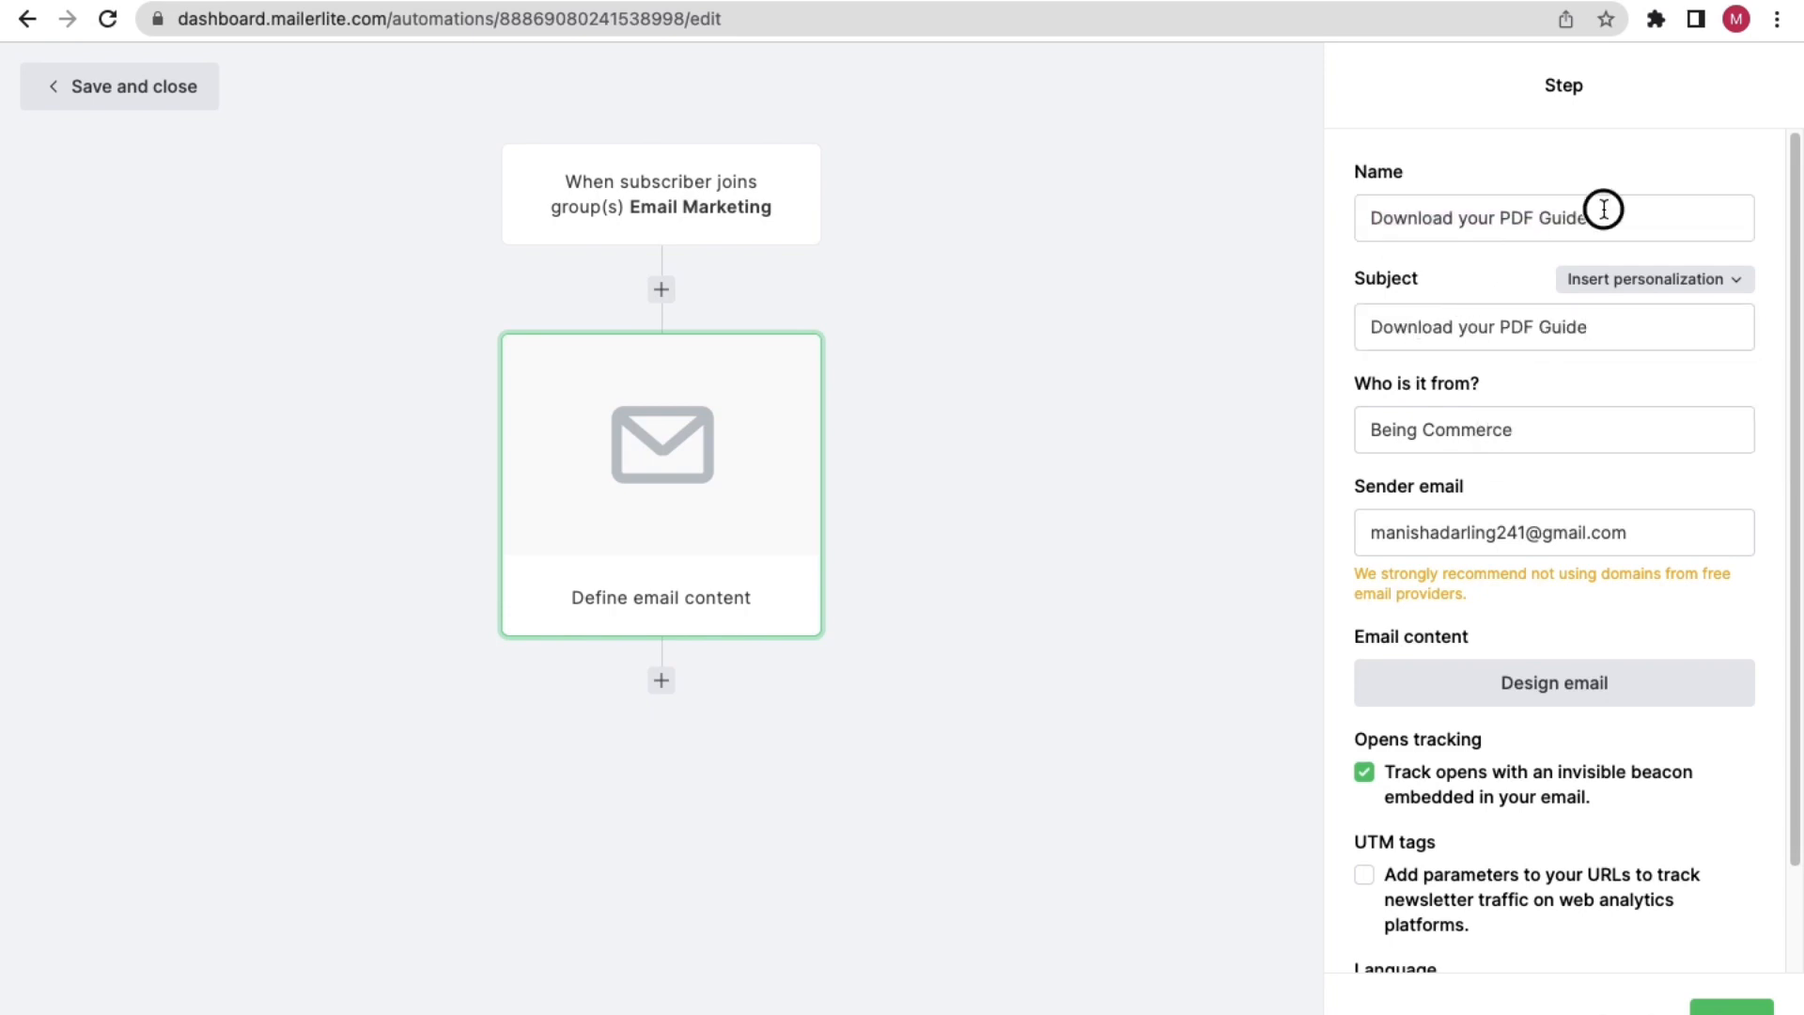
Step: Rename the email step to 'Email 1 - Download your PDF Guide'
drag(1611, 207, 1380, 215)
text(E)
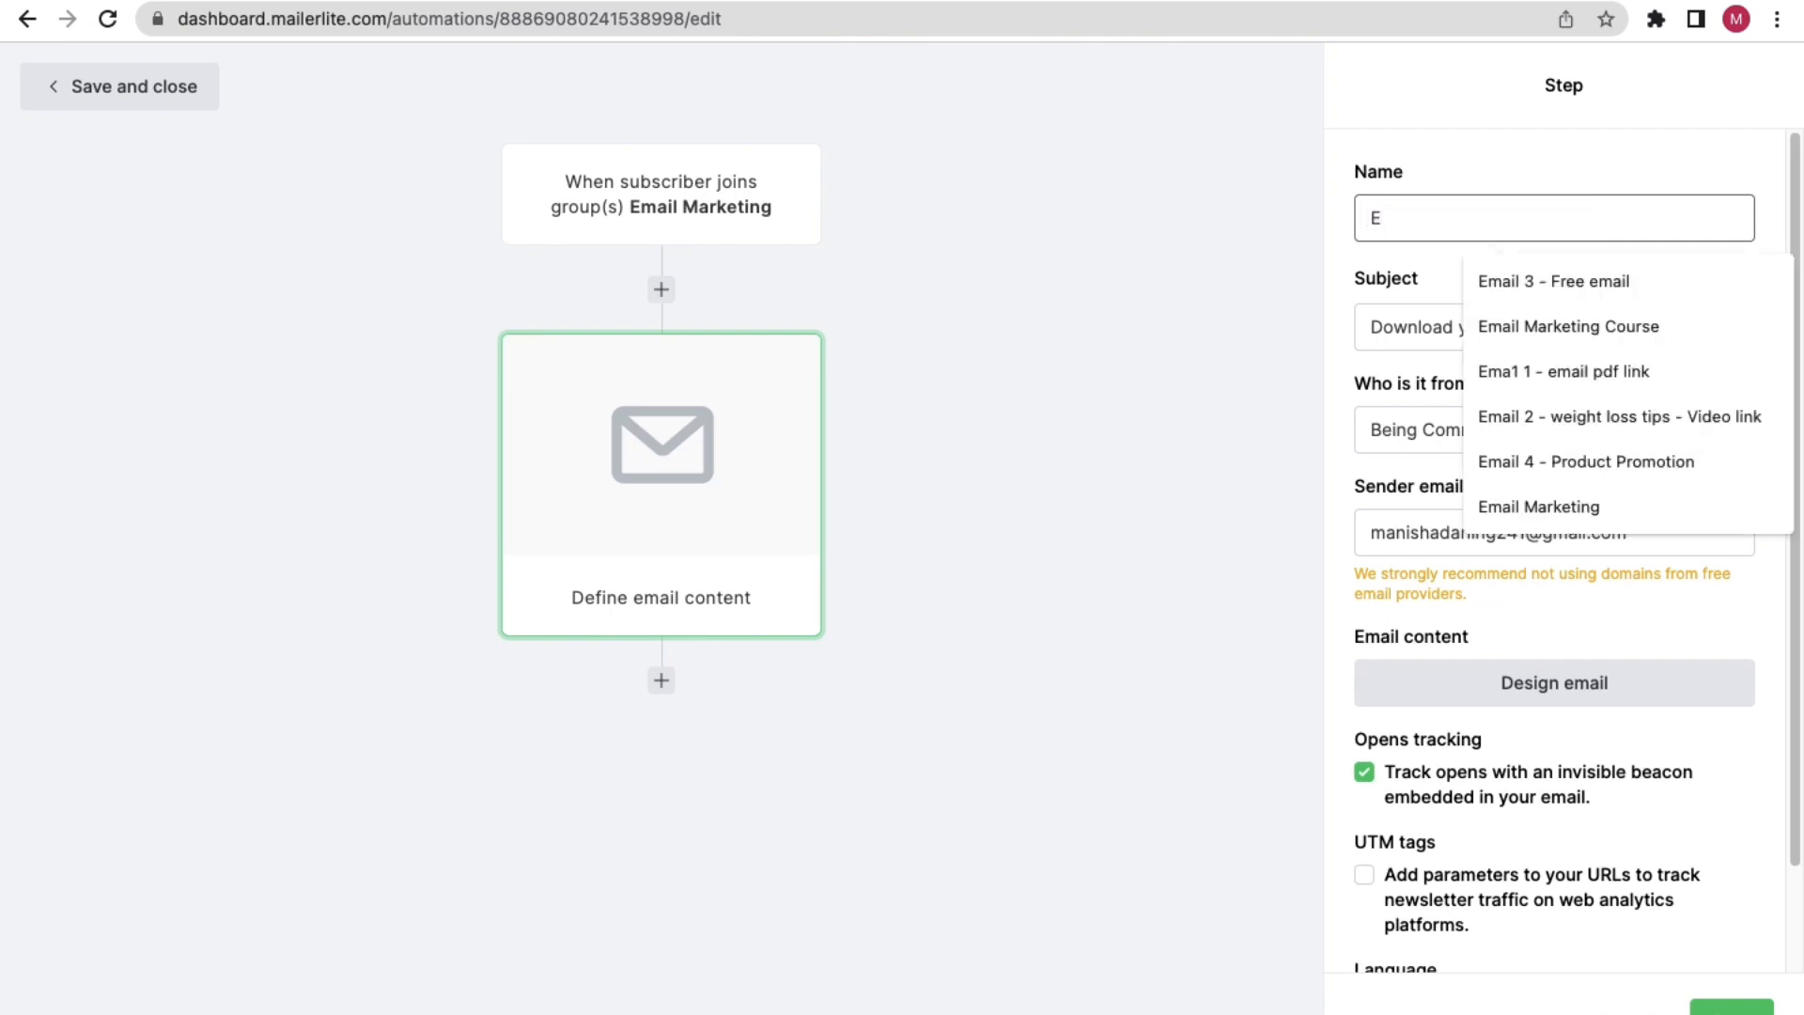
text(mail)
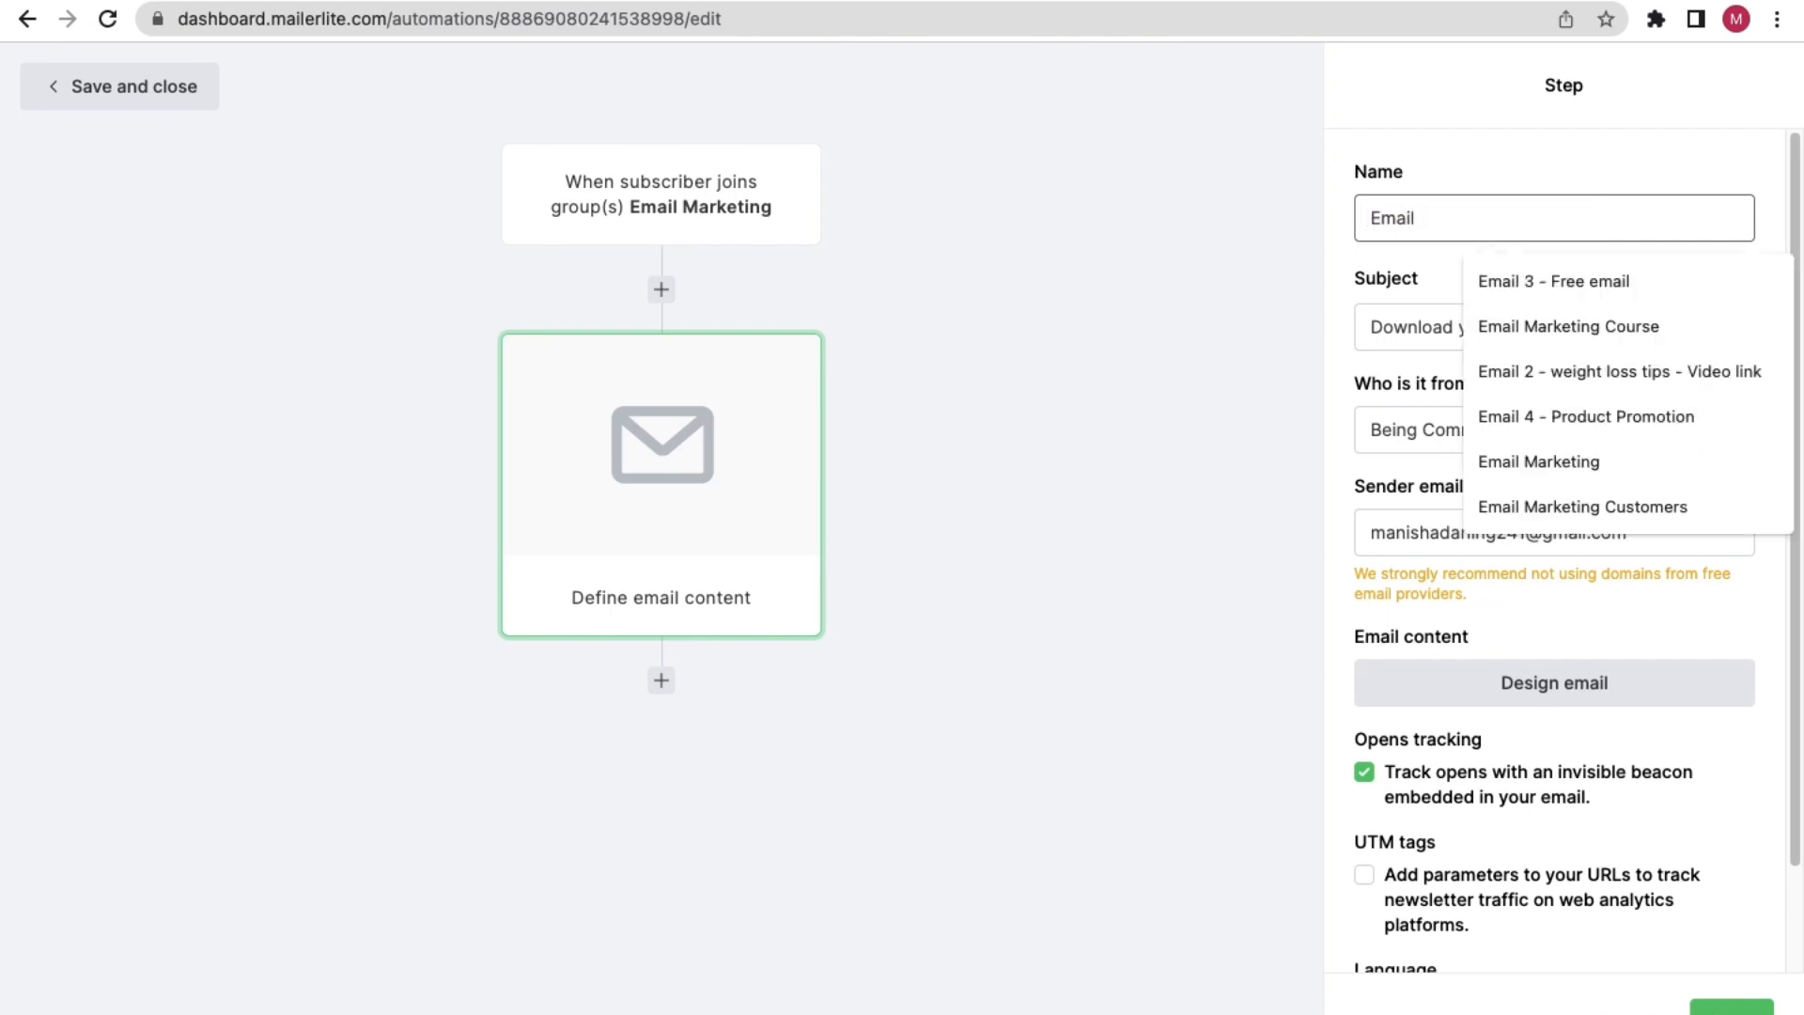
text( 1 -)
key(super+v)
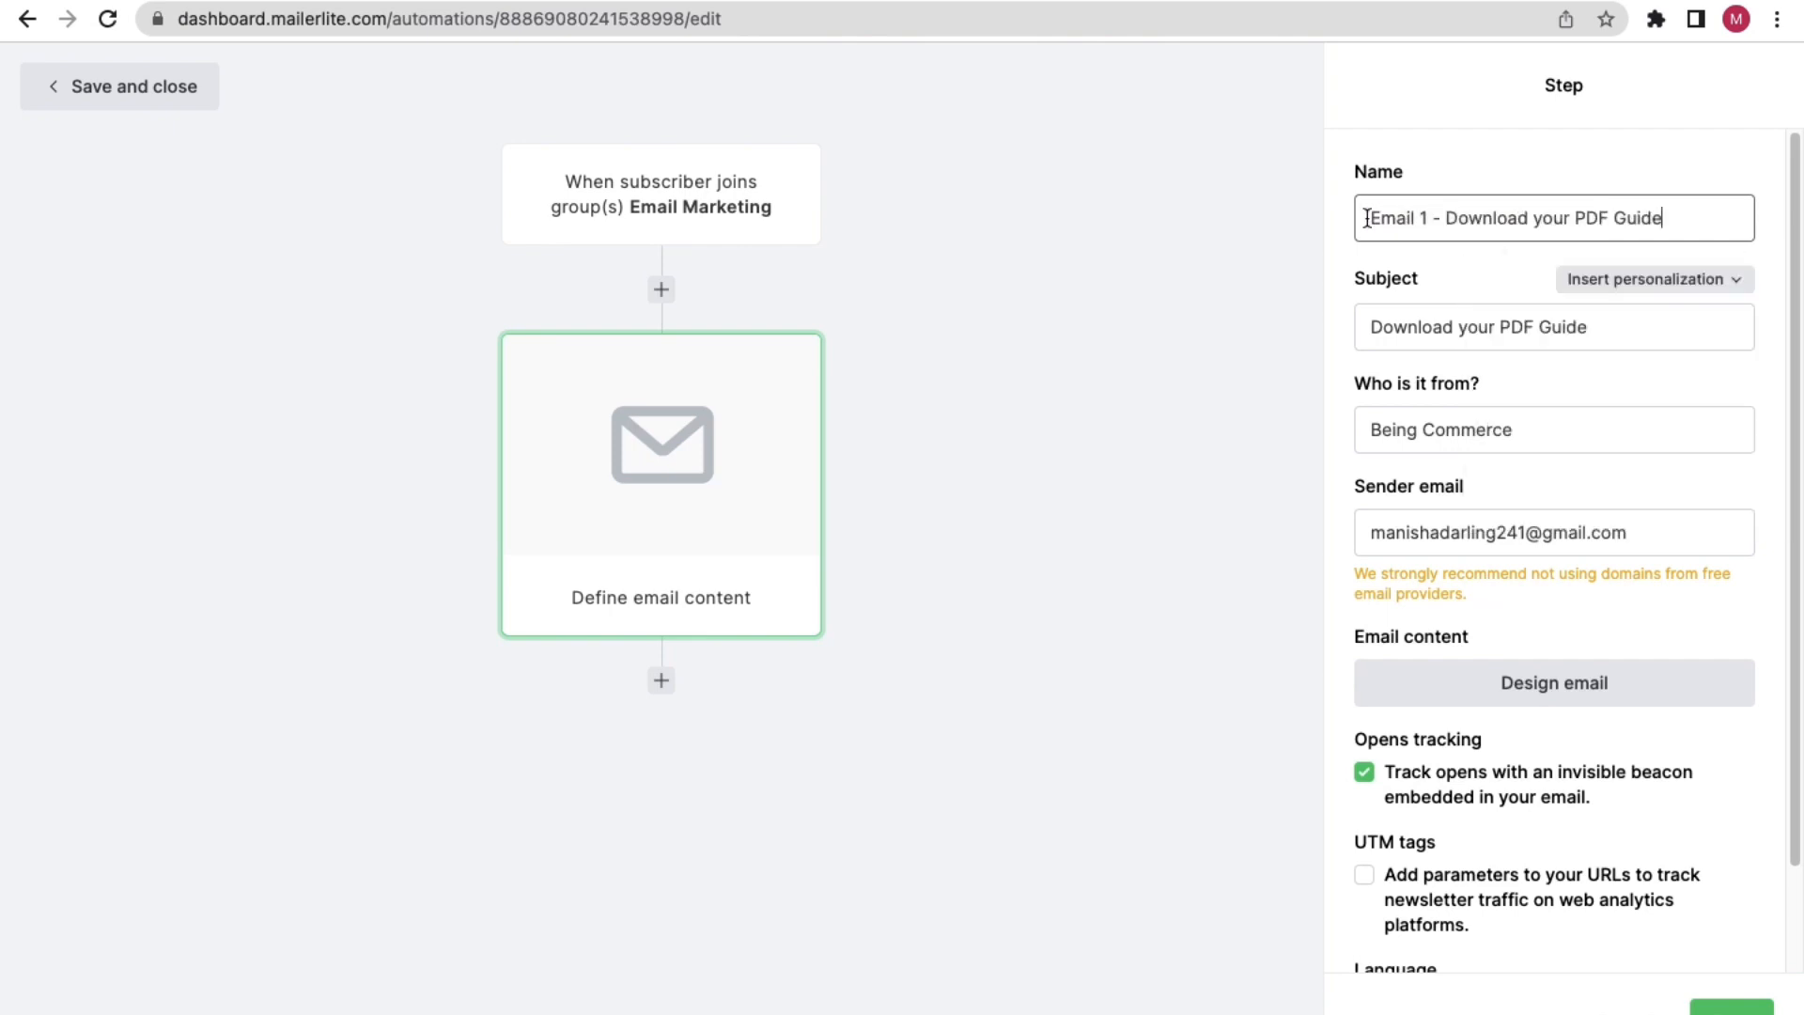
click(1459, 177)
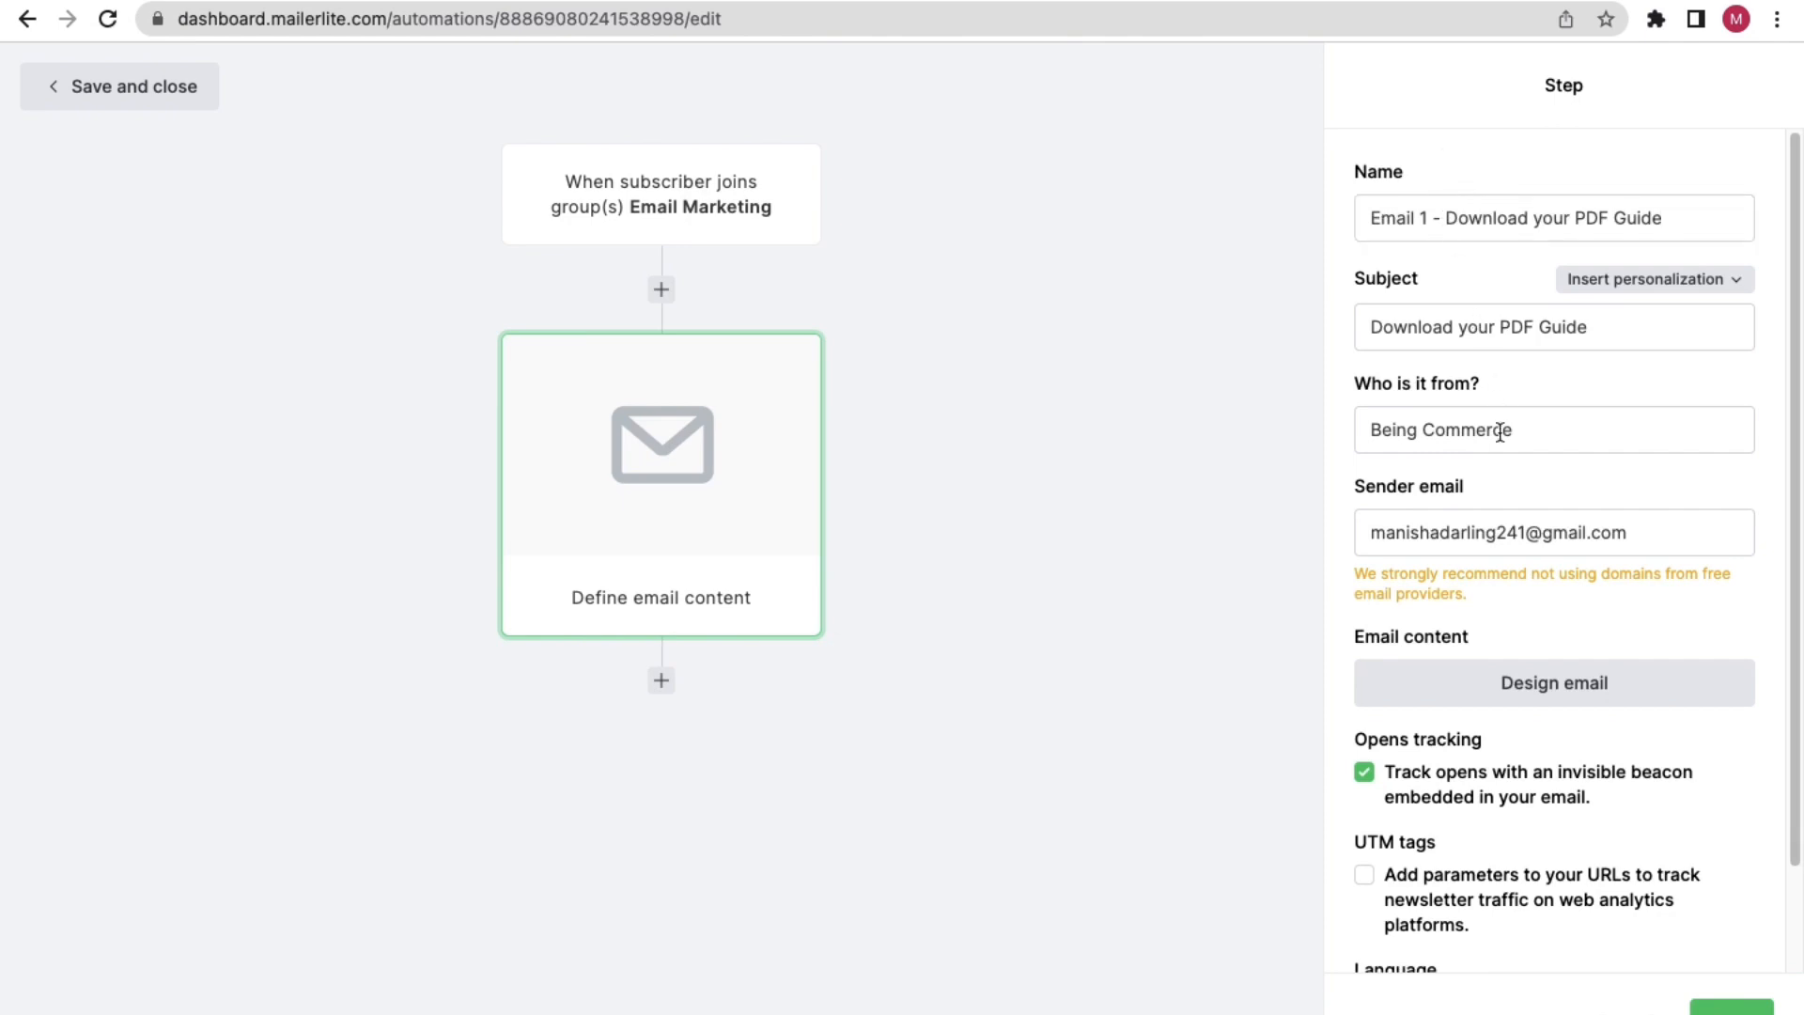
Step: Review the sender name Being Commerce and sender email, leaving them unchanged
drag(1538, 428, 1372, 431)
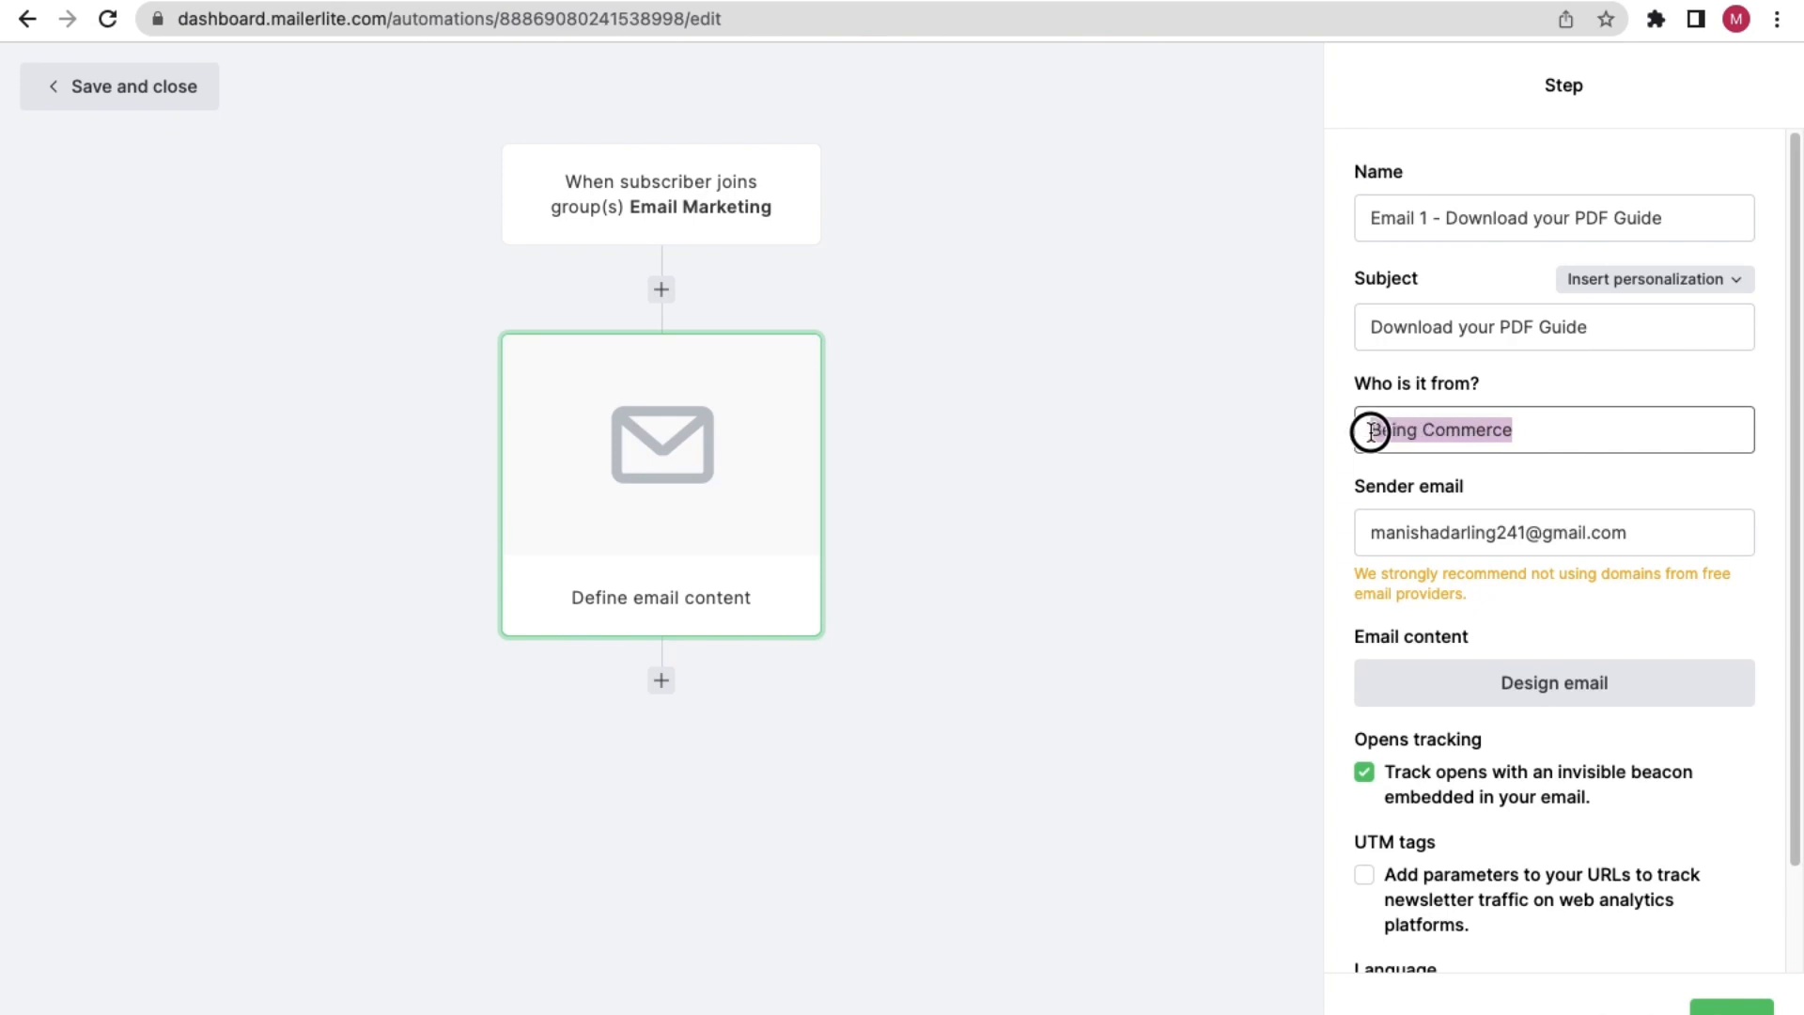
click(1540, 427)
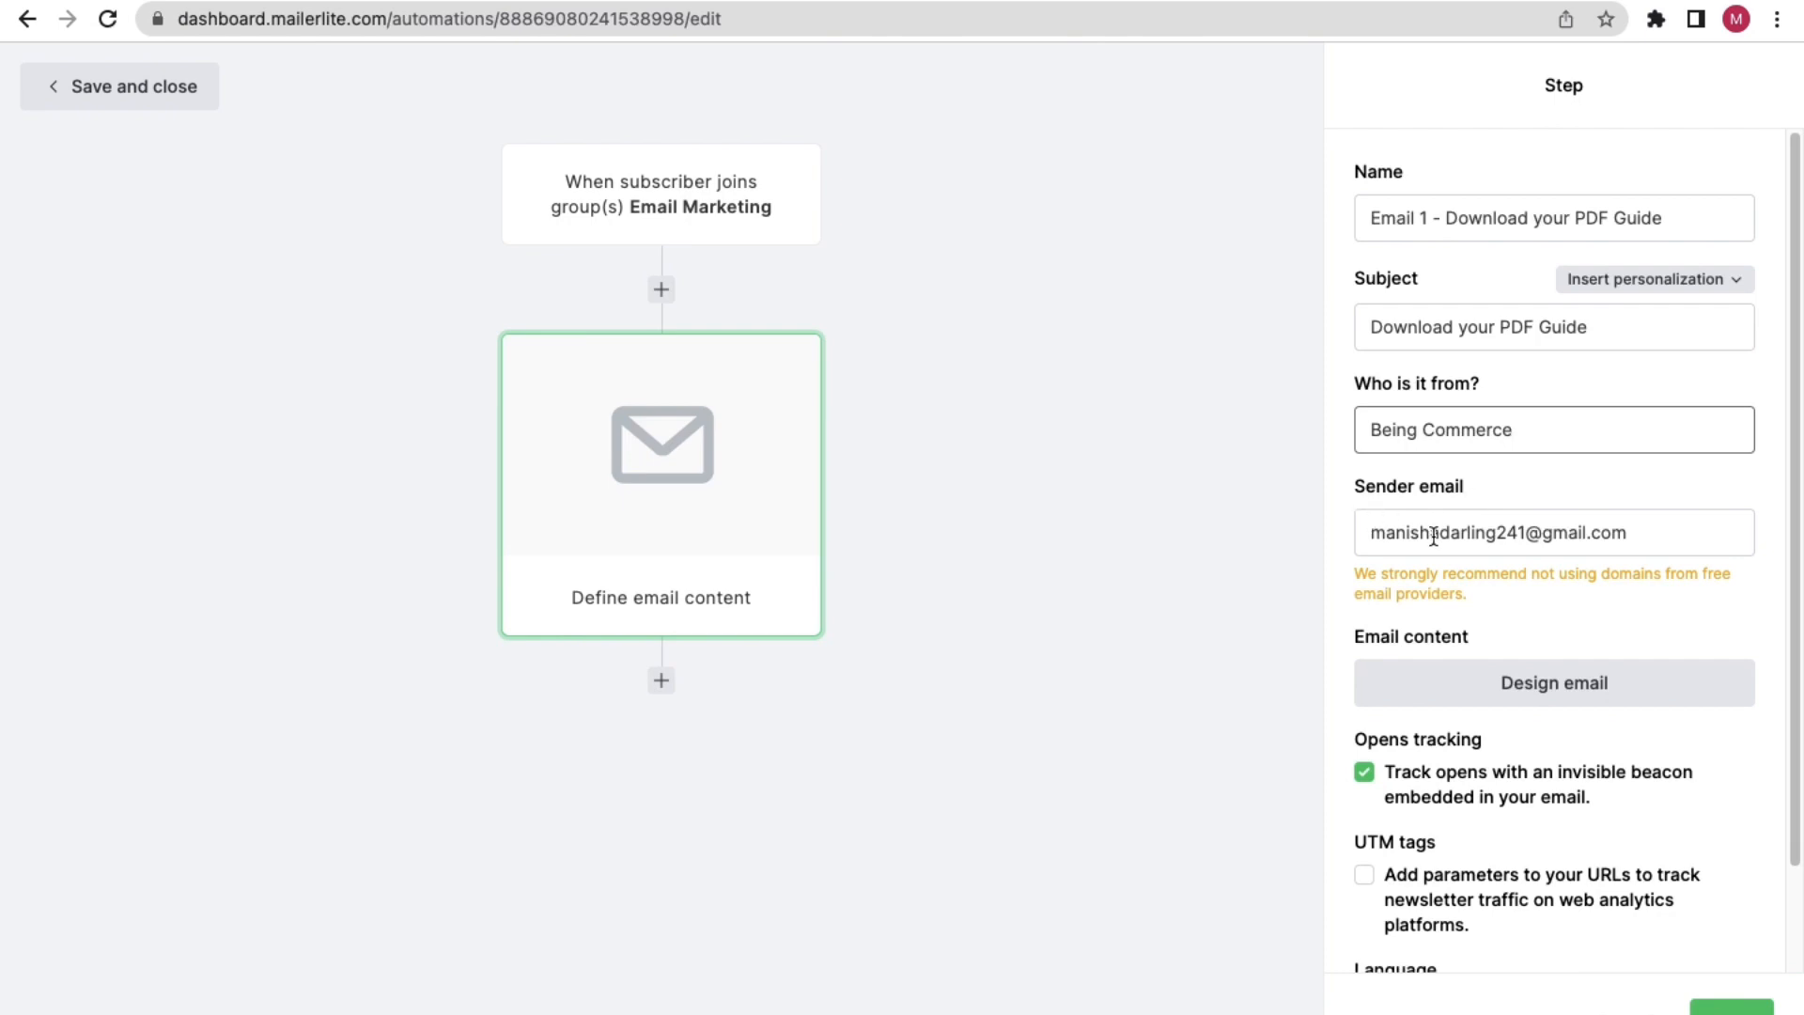
drag(1428, 537, 1564, 529)
click(1609, 502)
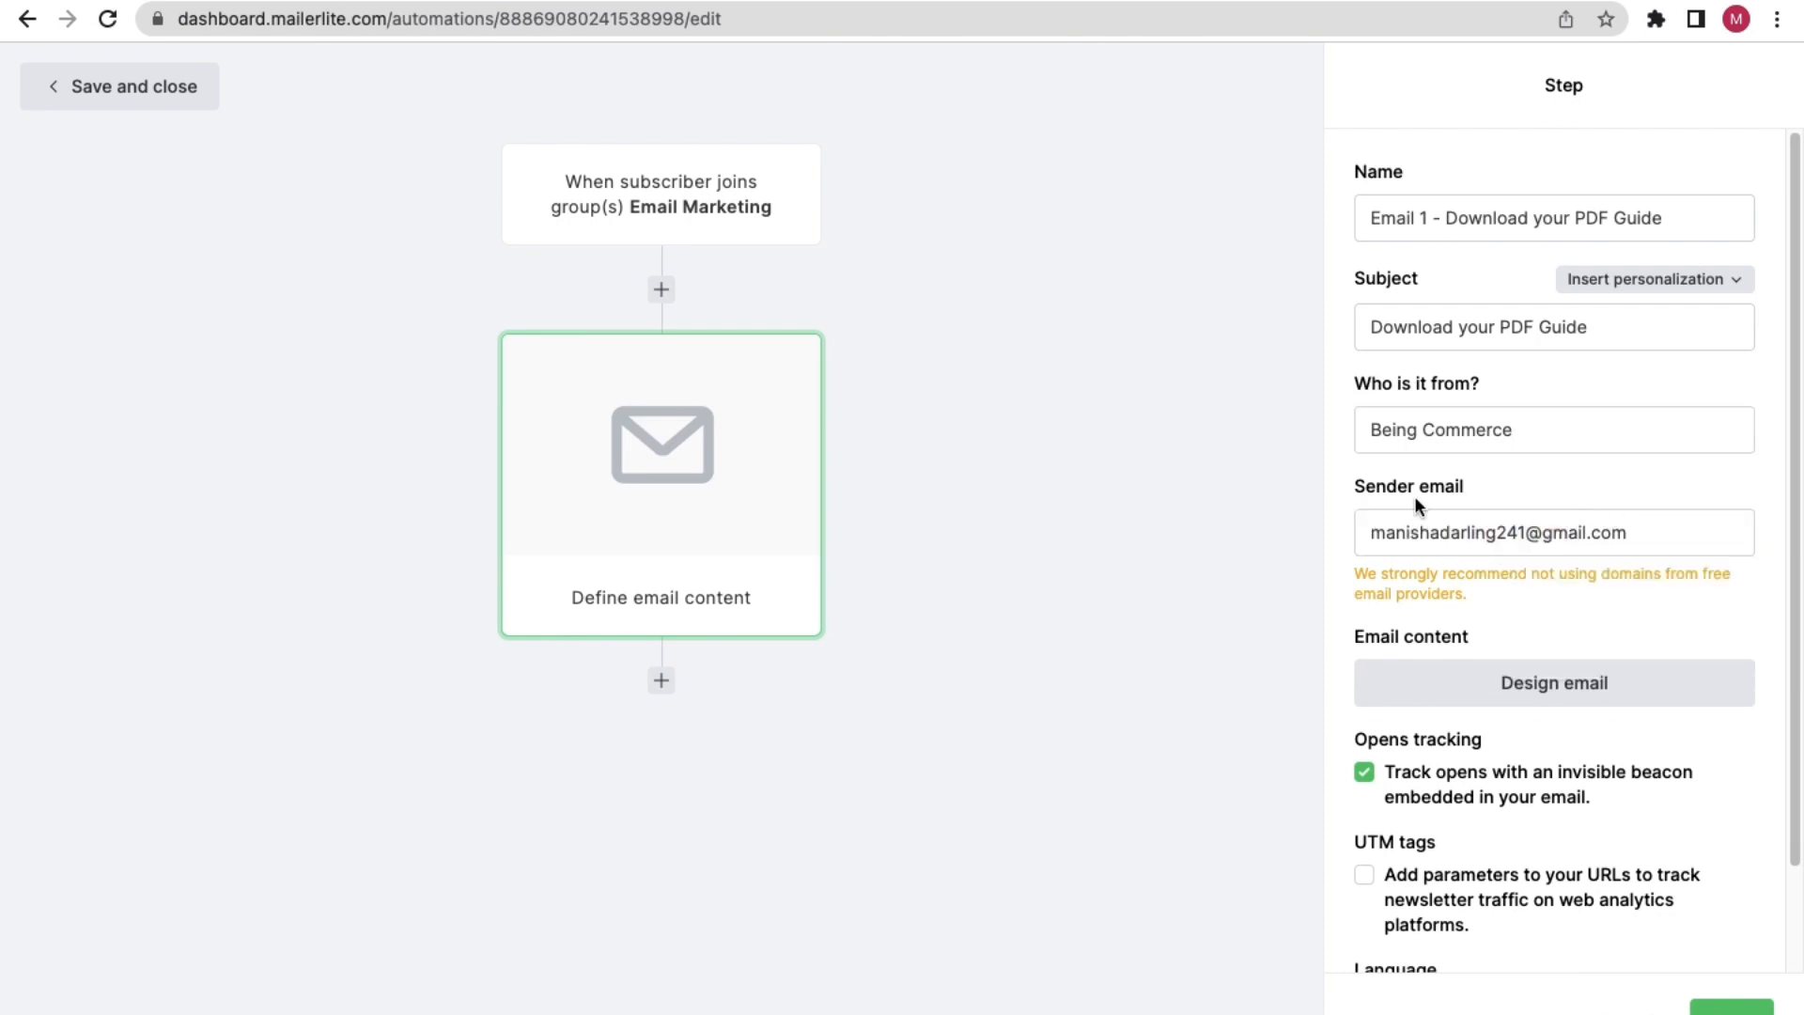
scroll(1503, 526, down, 2)
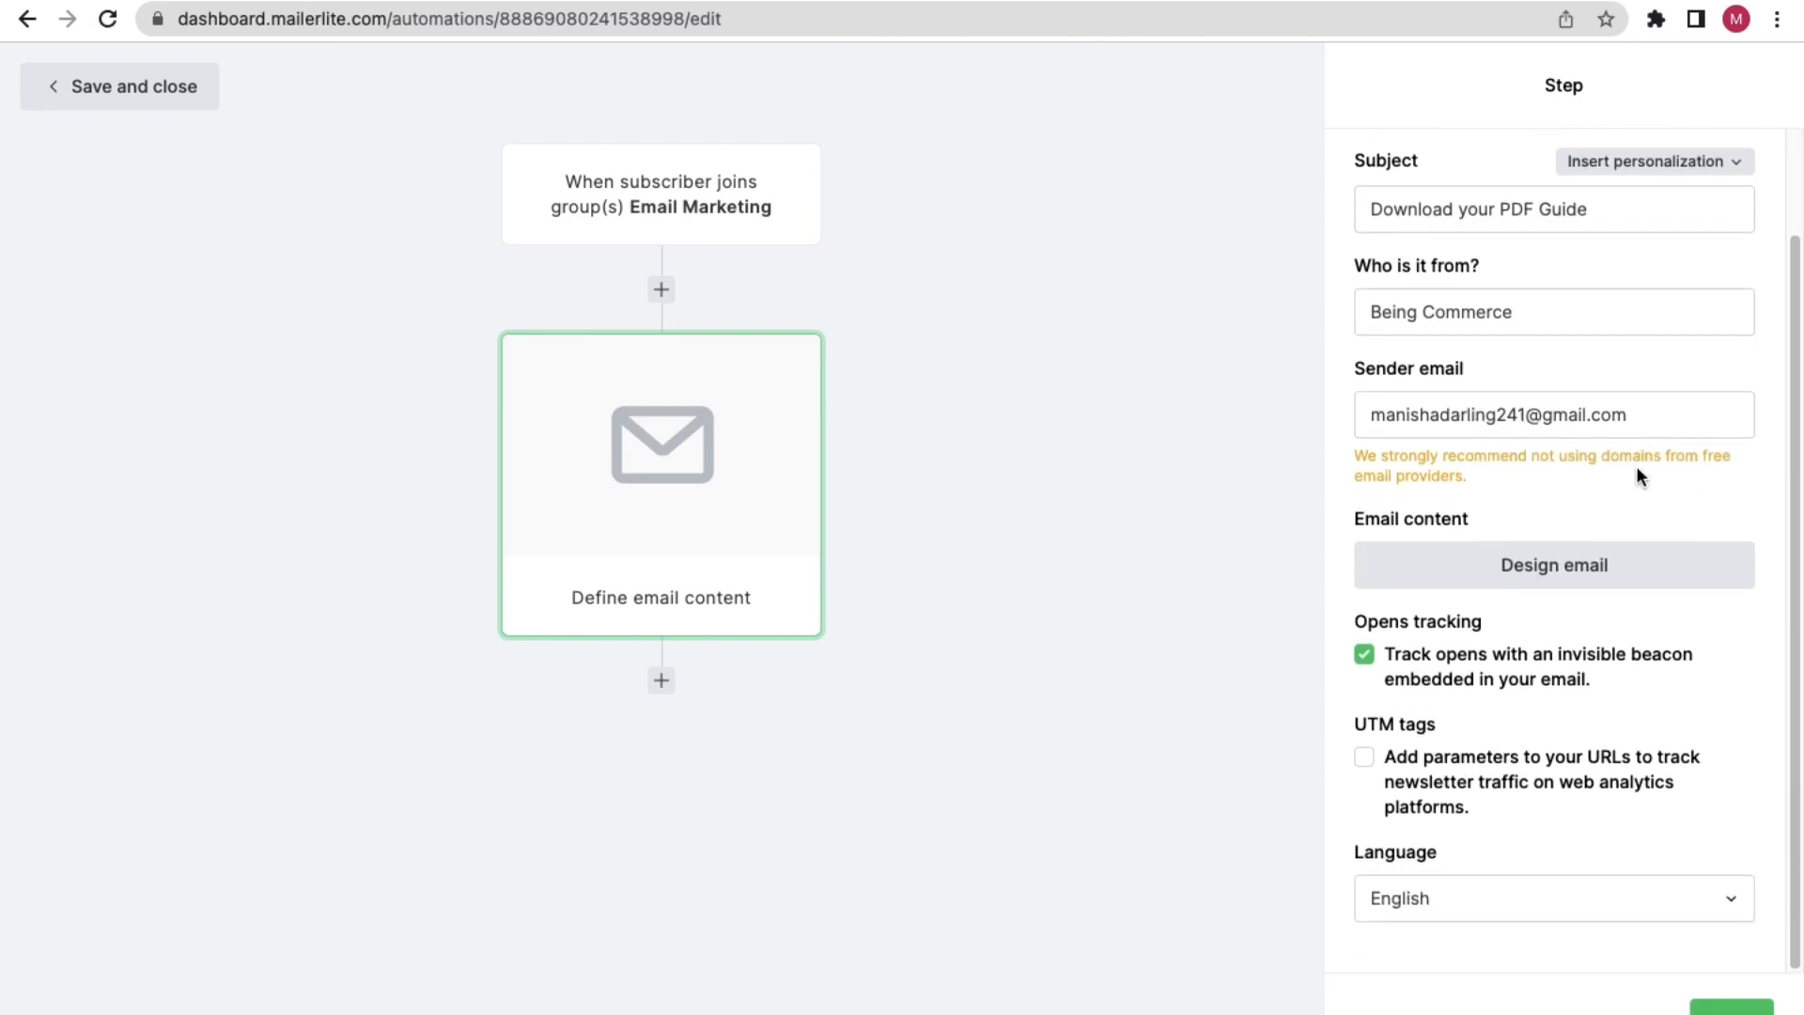
Step: Design the email's content using the Drag & drop editor
click(1569, 570)
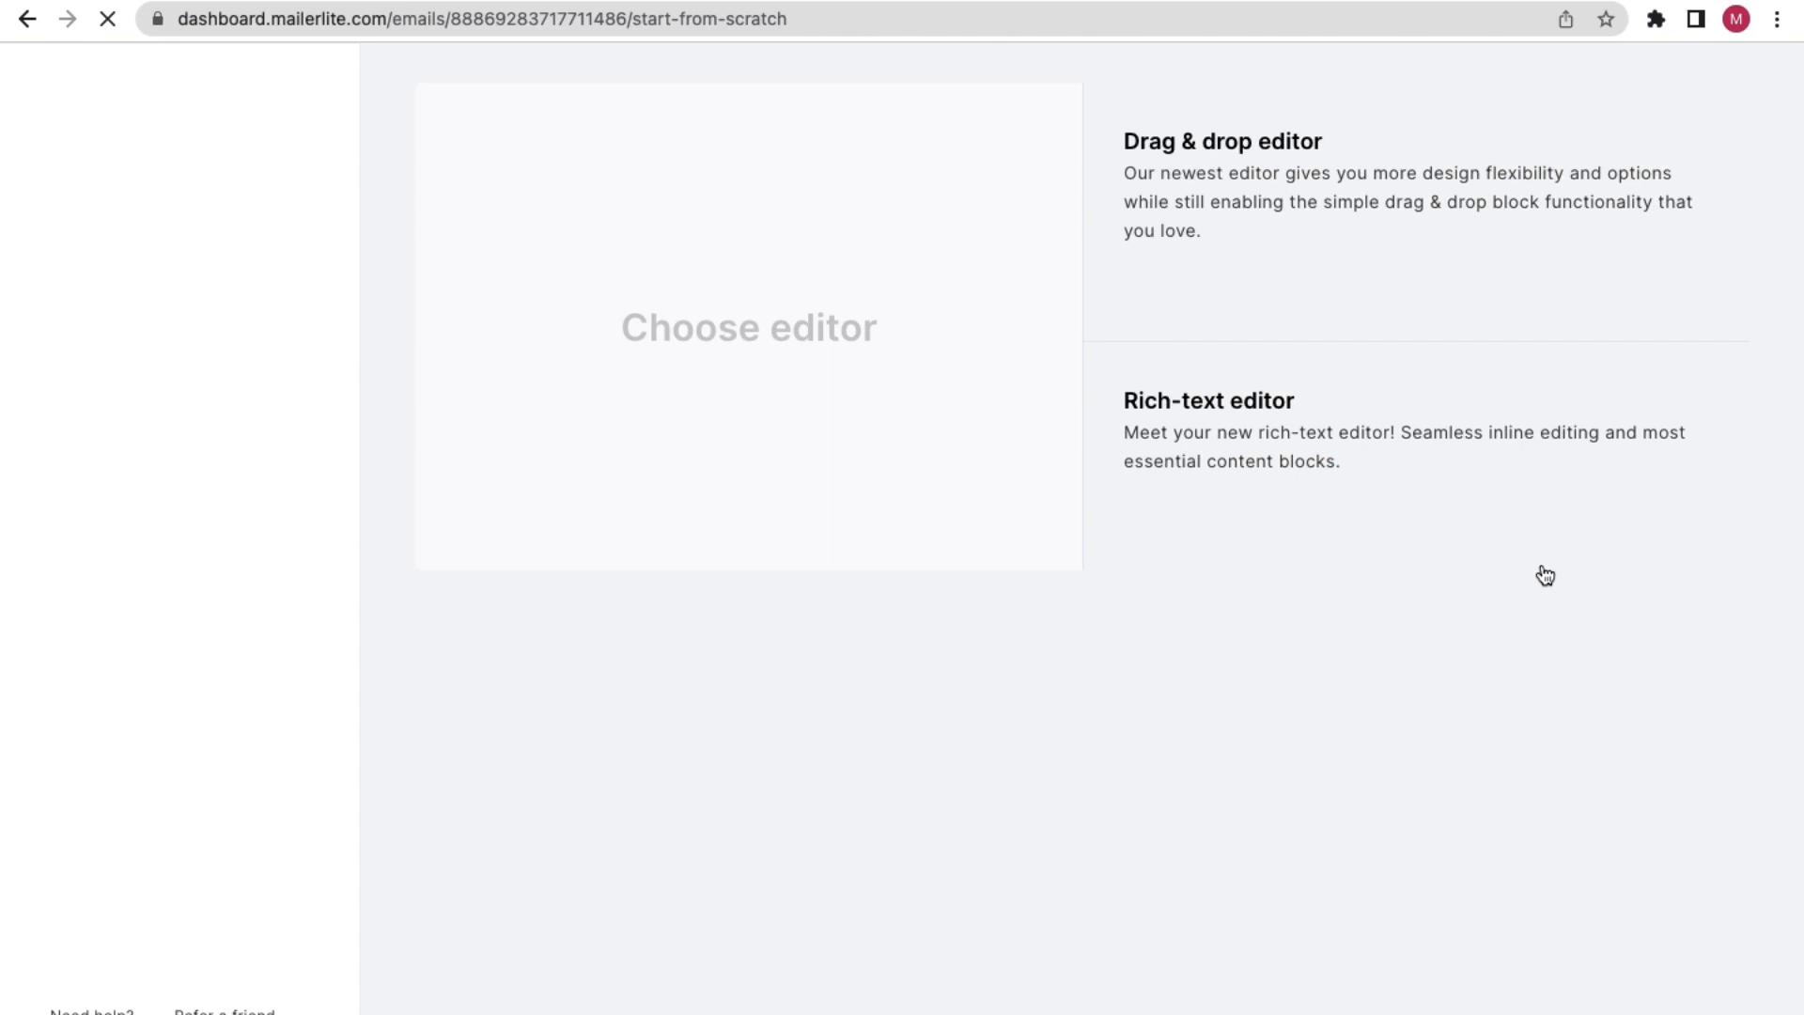
scroll(1222, 479, down, 2)
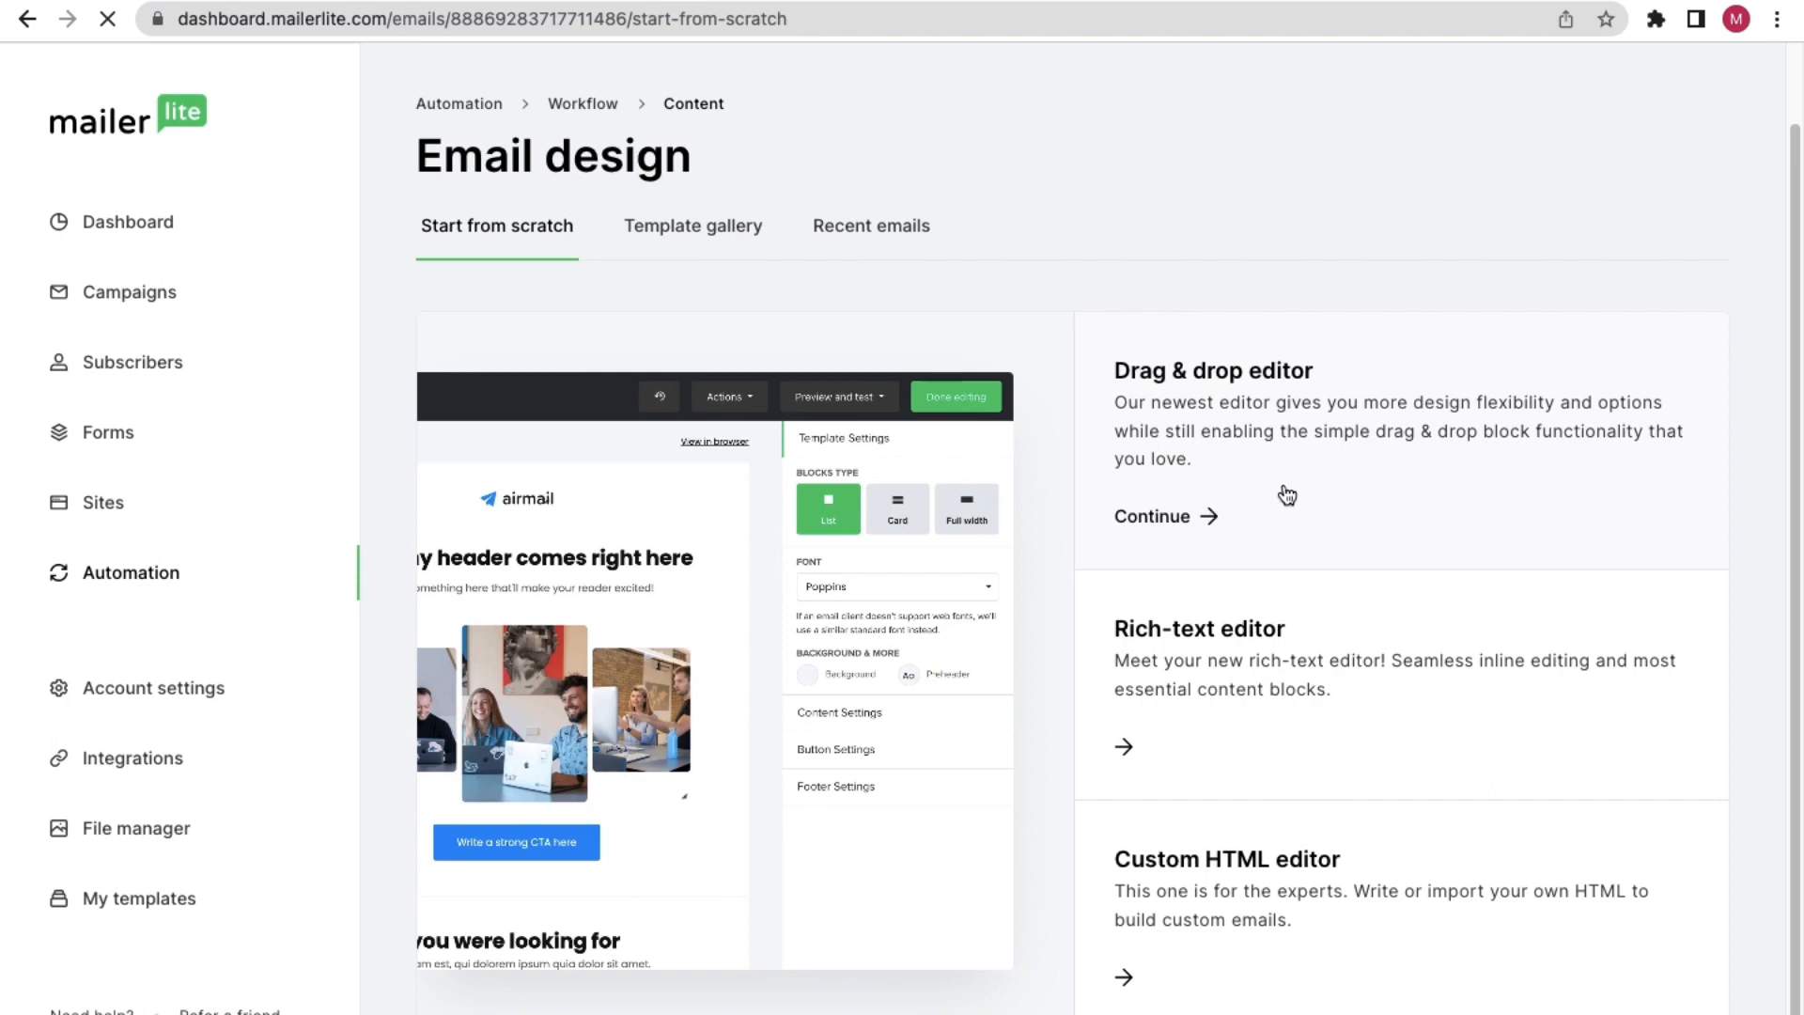
click(1180, 516)
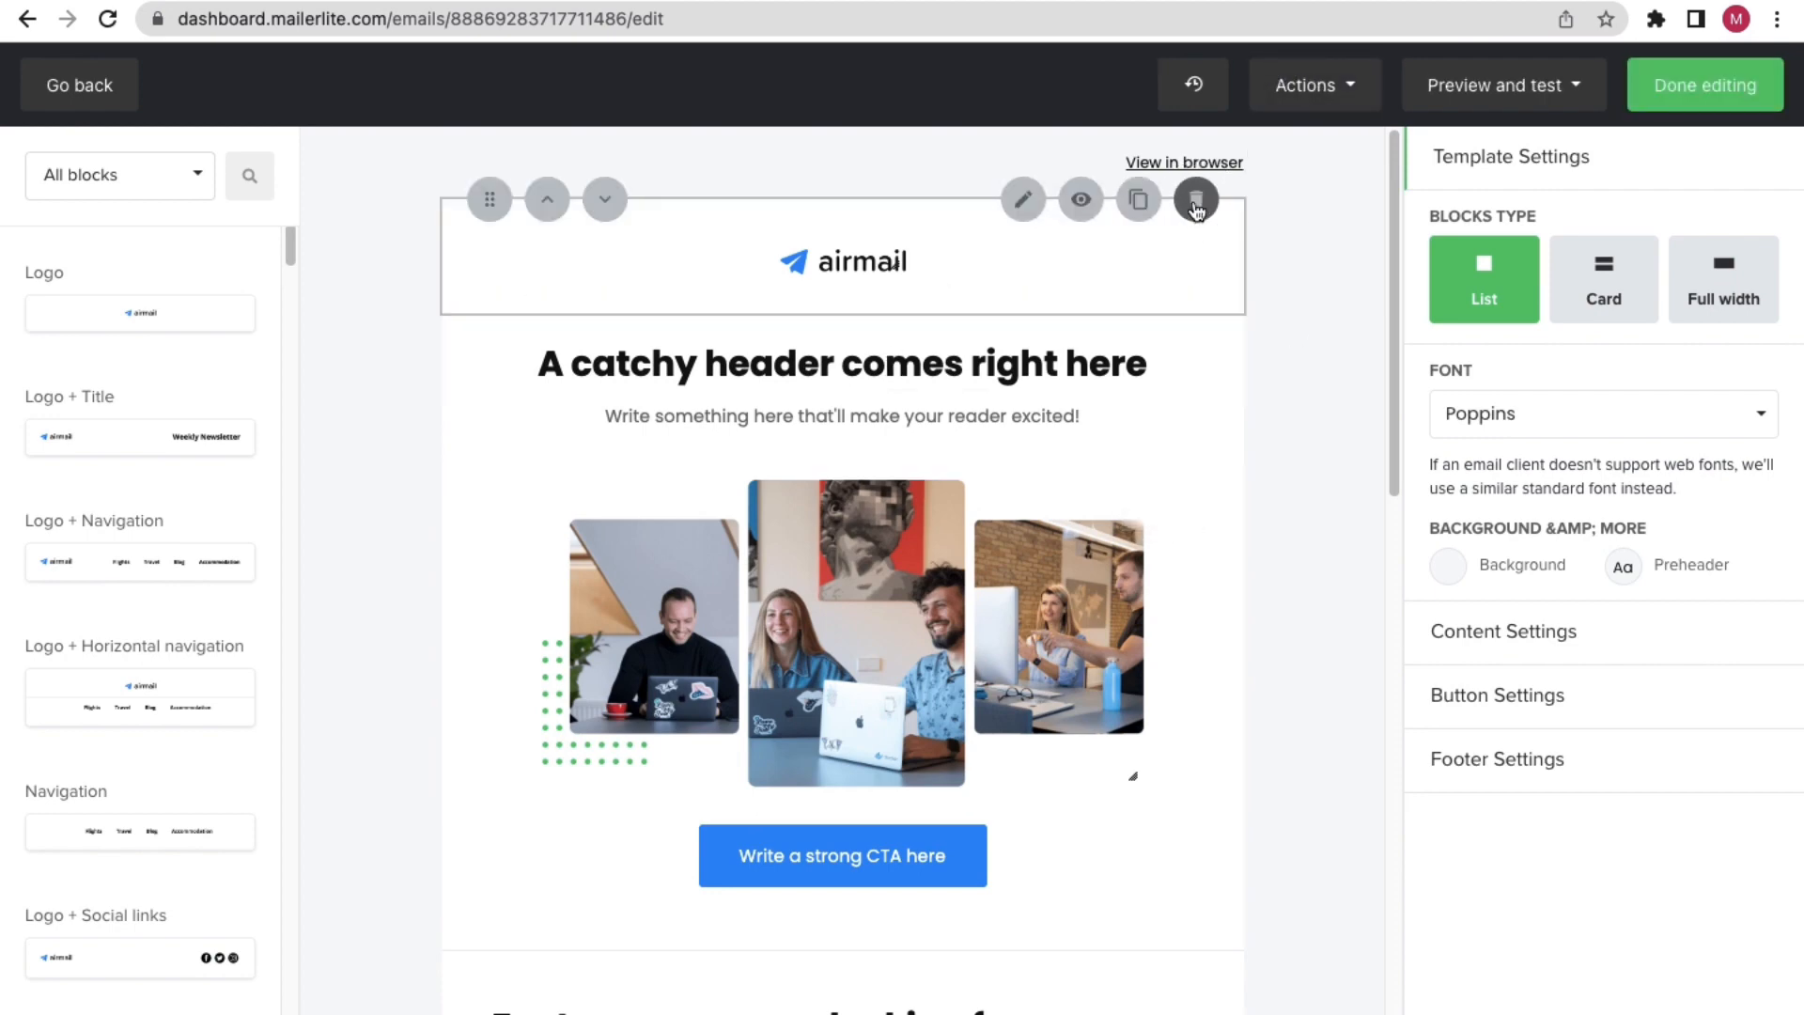
Step: Replace the placeholder heading text with 'Dowload Your Guide'
click(1196, 200)
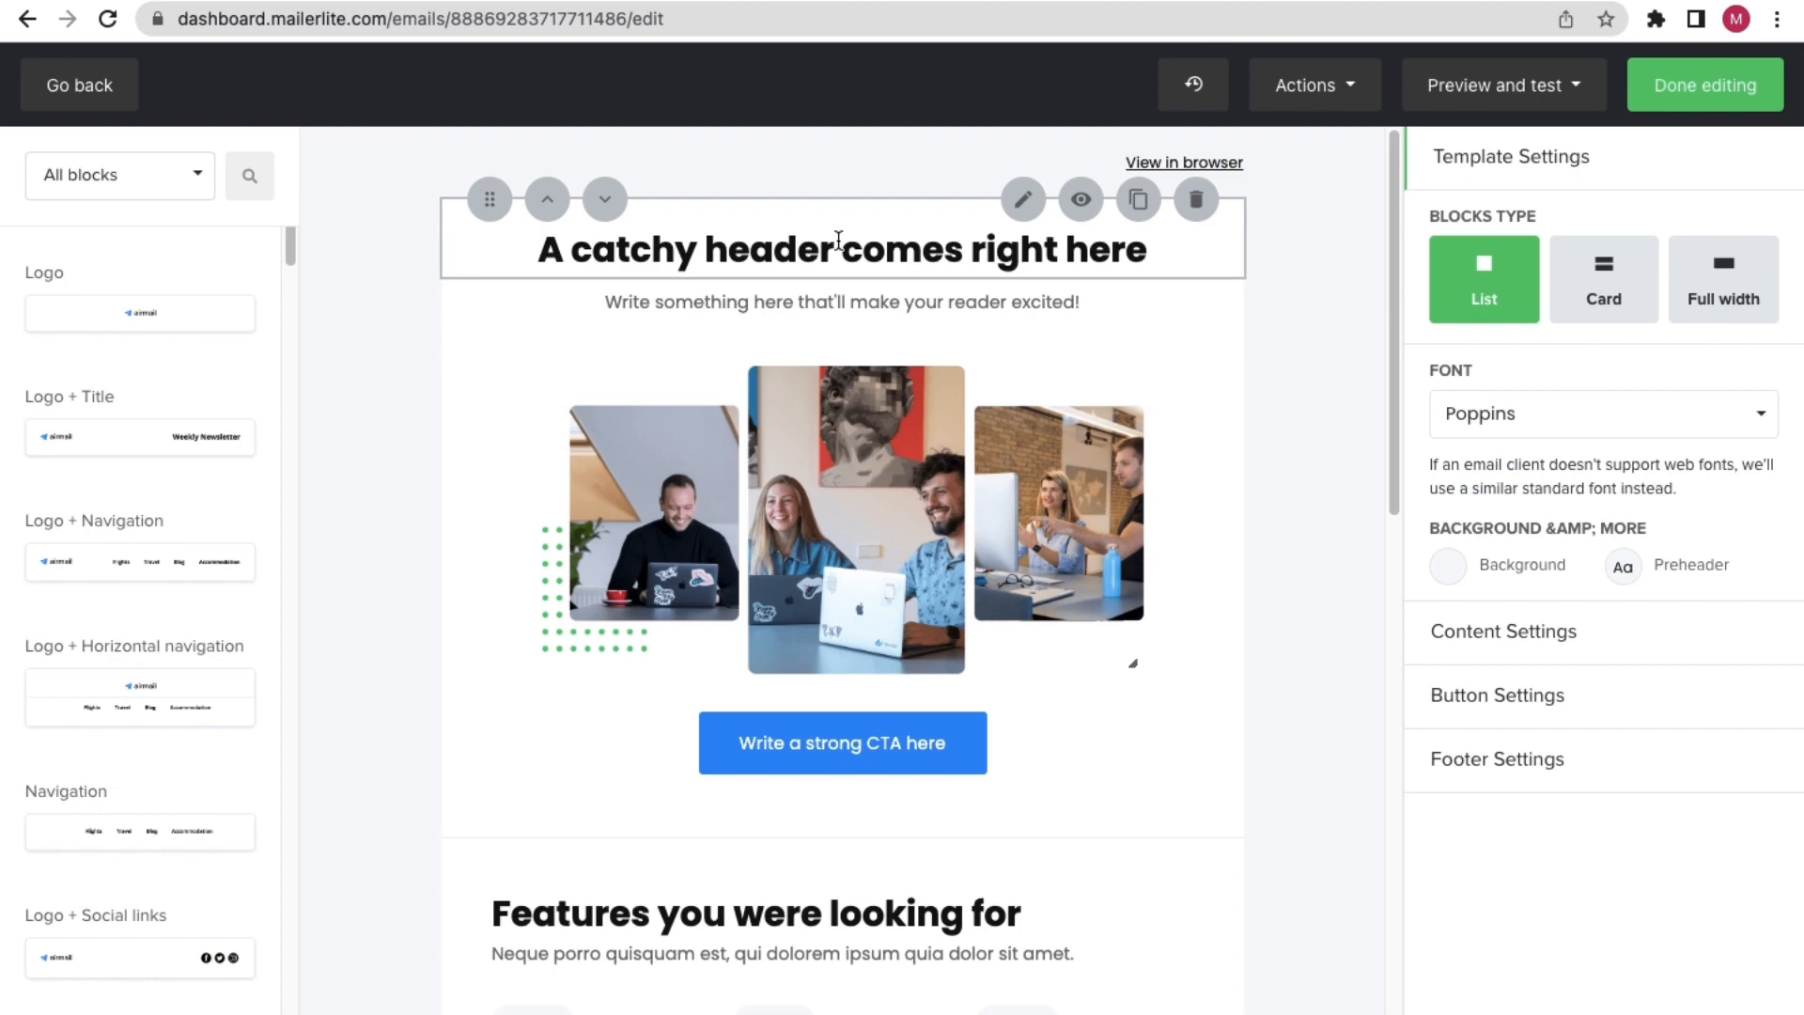
triple_click(841, 239)
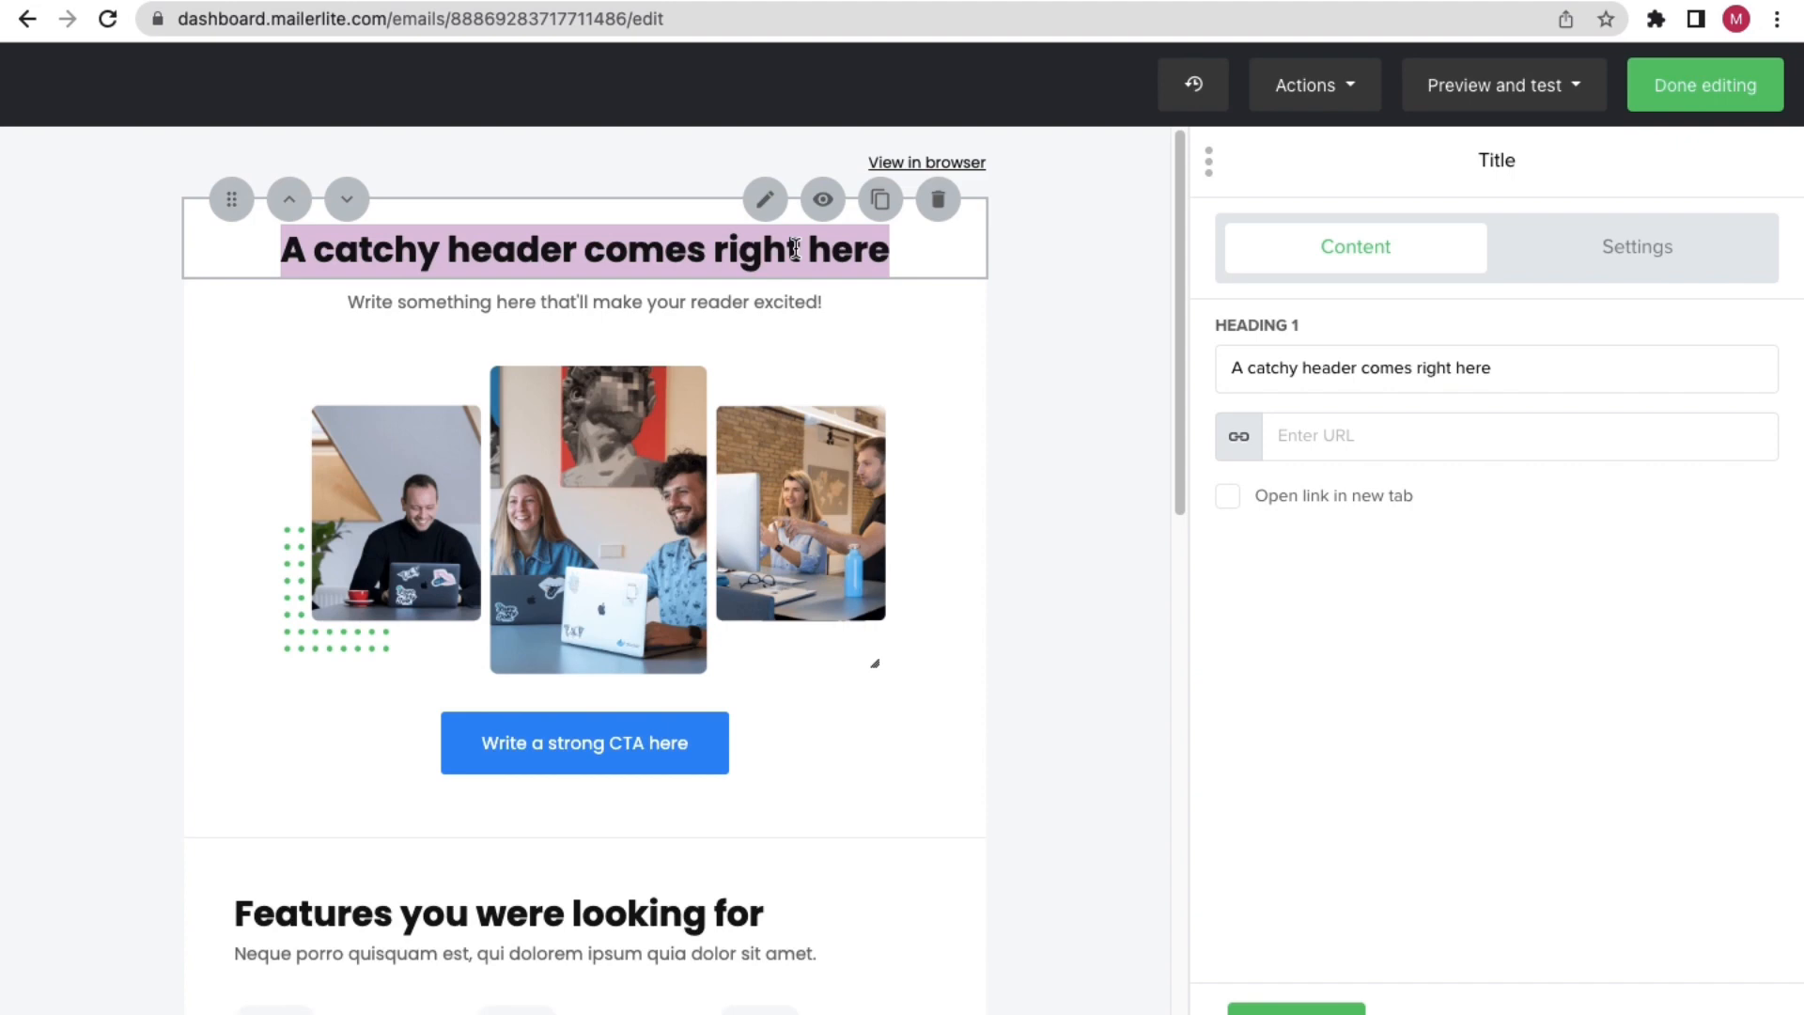
triple_click(1331, 369)
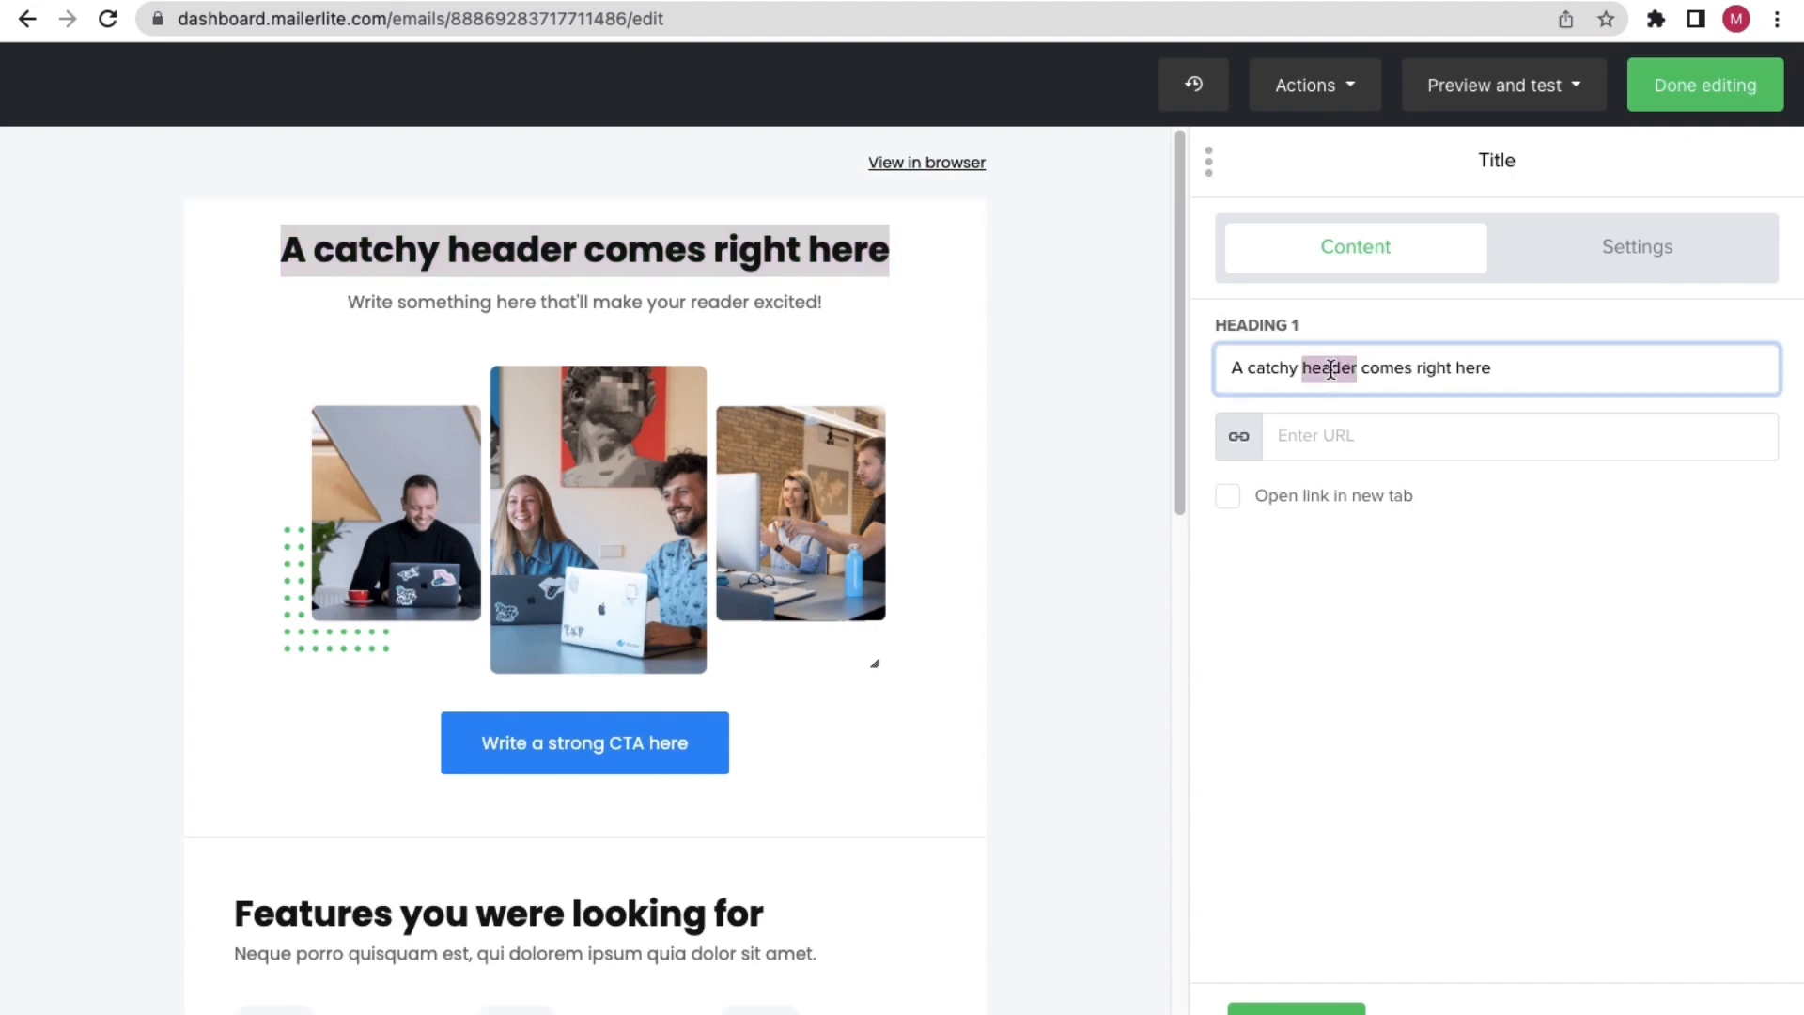
text(Dowl)
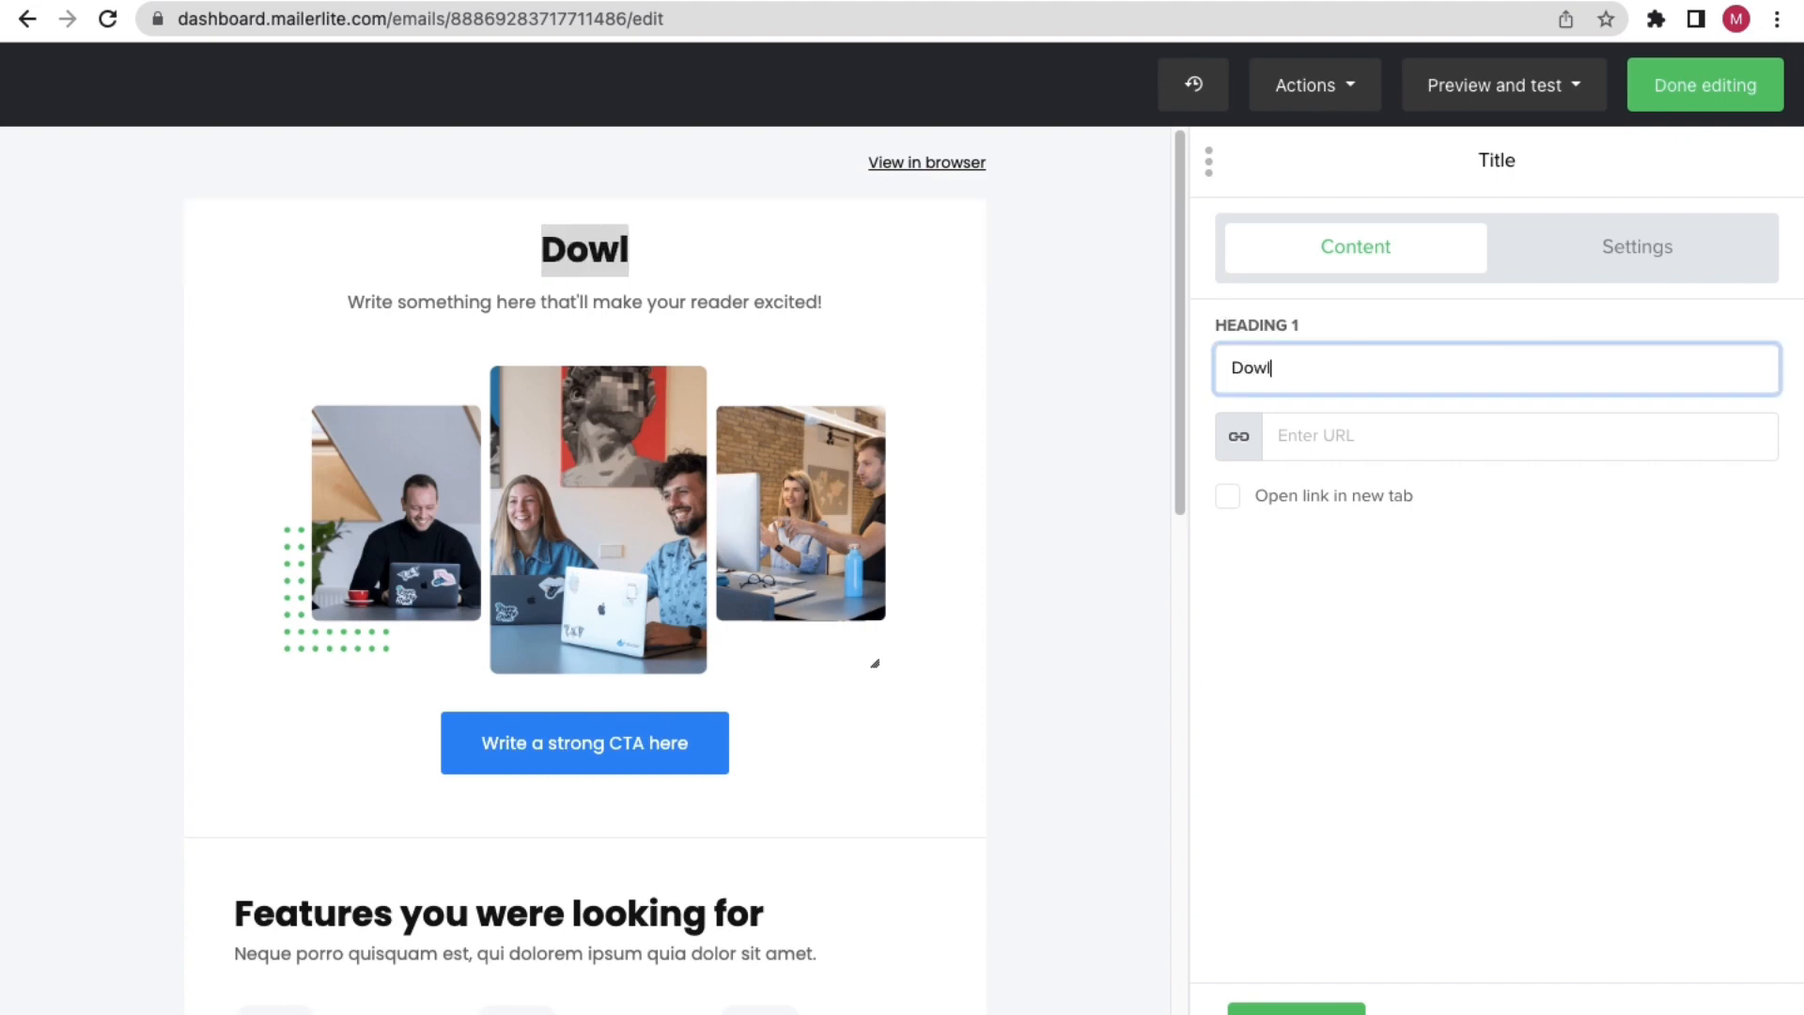
text(oad Your )
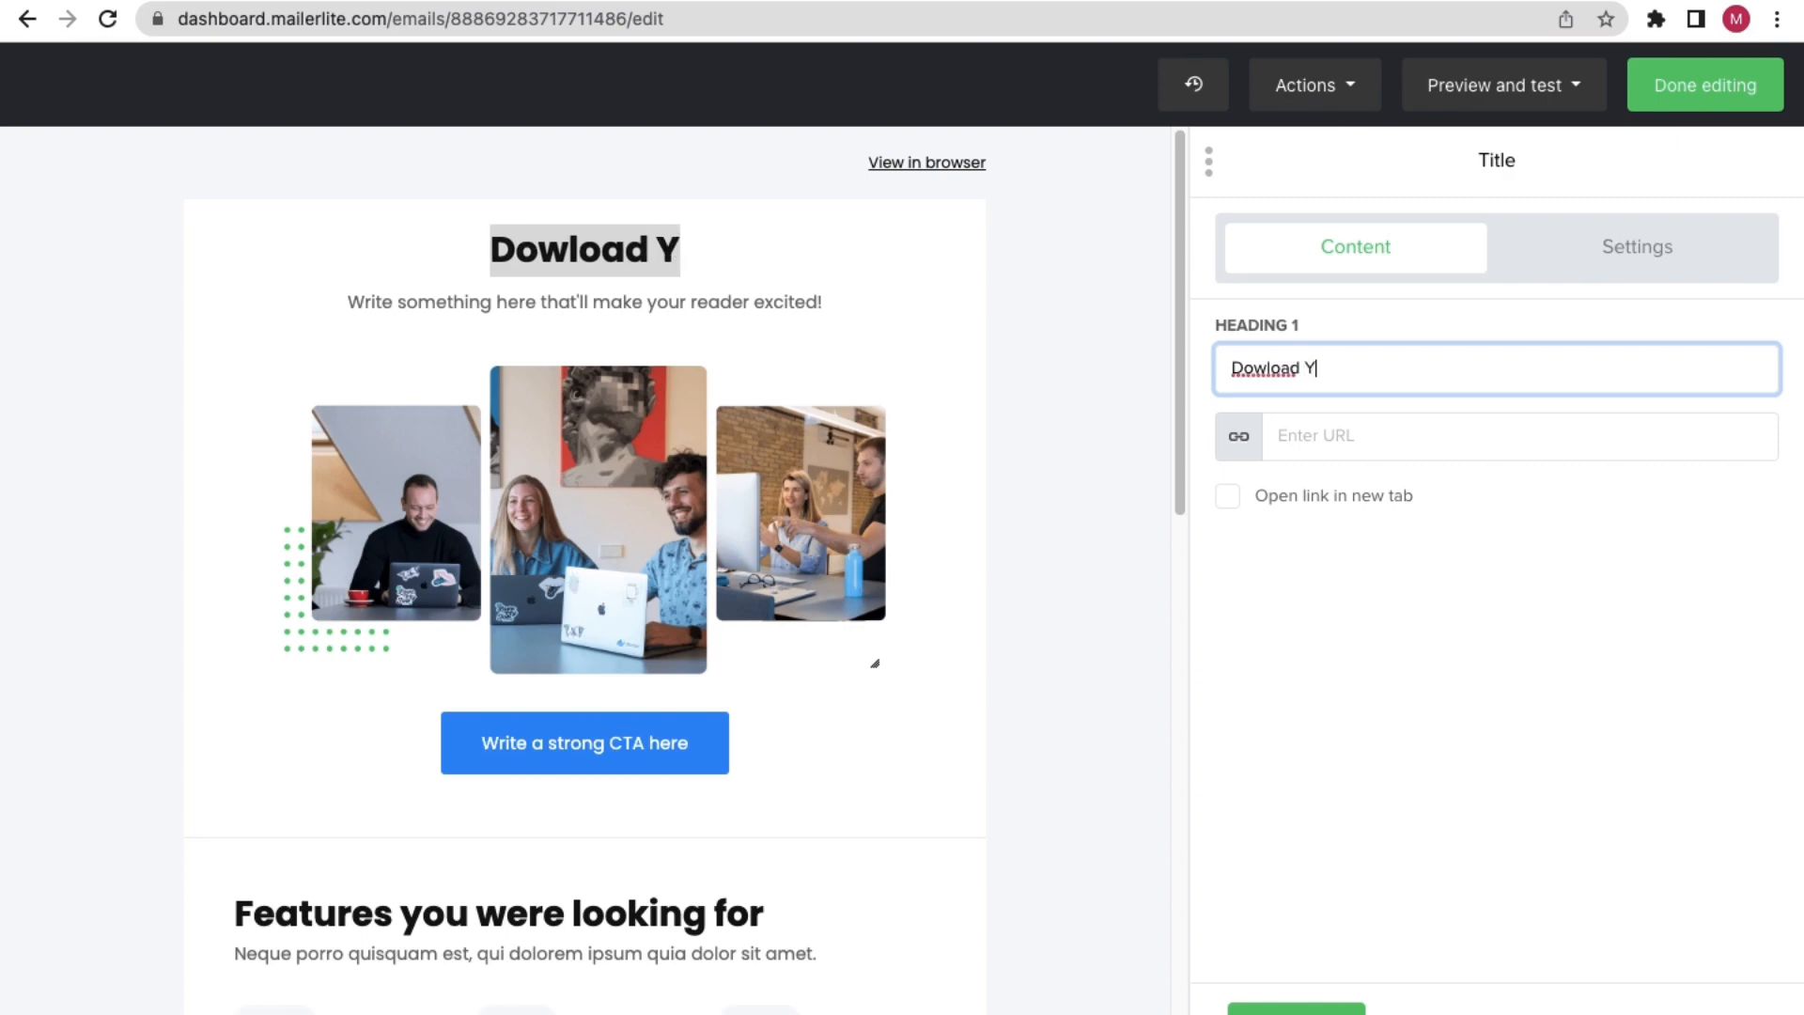
text(Guide)
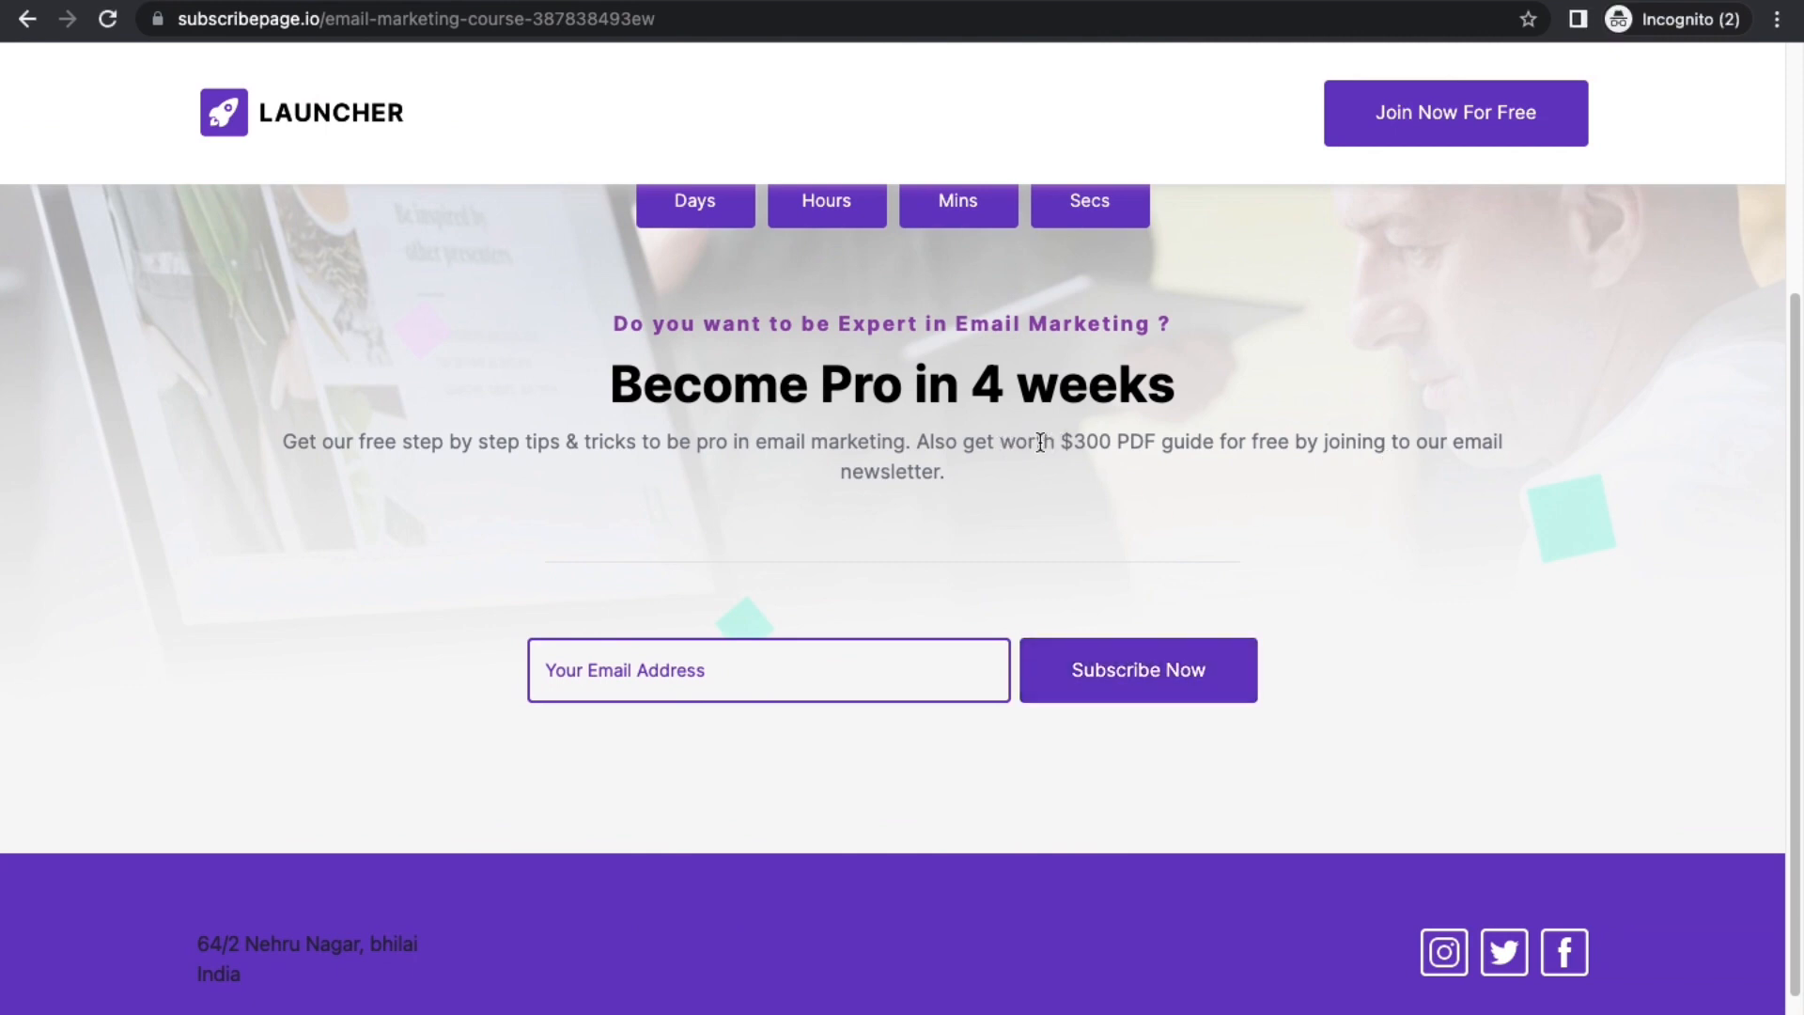
Step: Insert 'worth $300 PDF' from the landing page, remove 'Your' and correct 'Download'
mouse_move(1021, 444)
mouse_down()
mouse_move(1163, 442)
mouse_move(998, 442)
mouse_up()
key(super+c)
click(1158, 441)
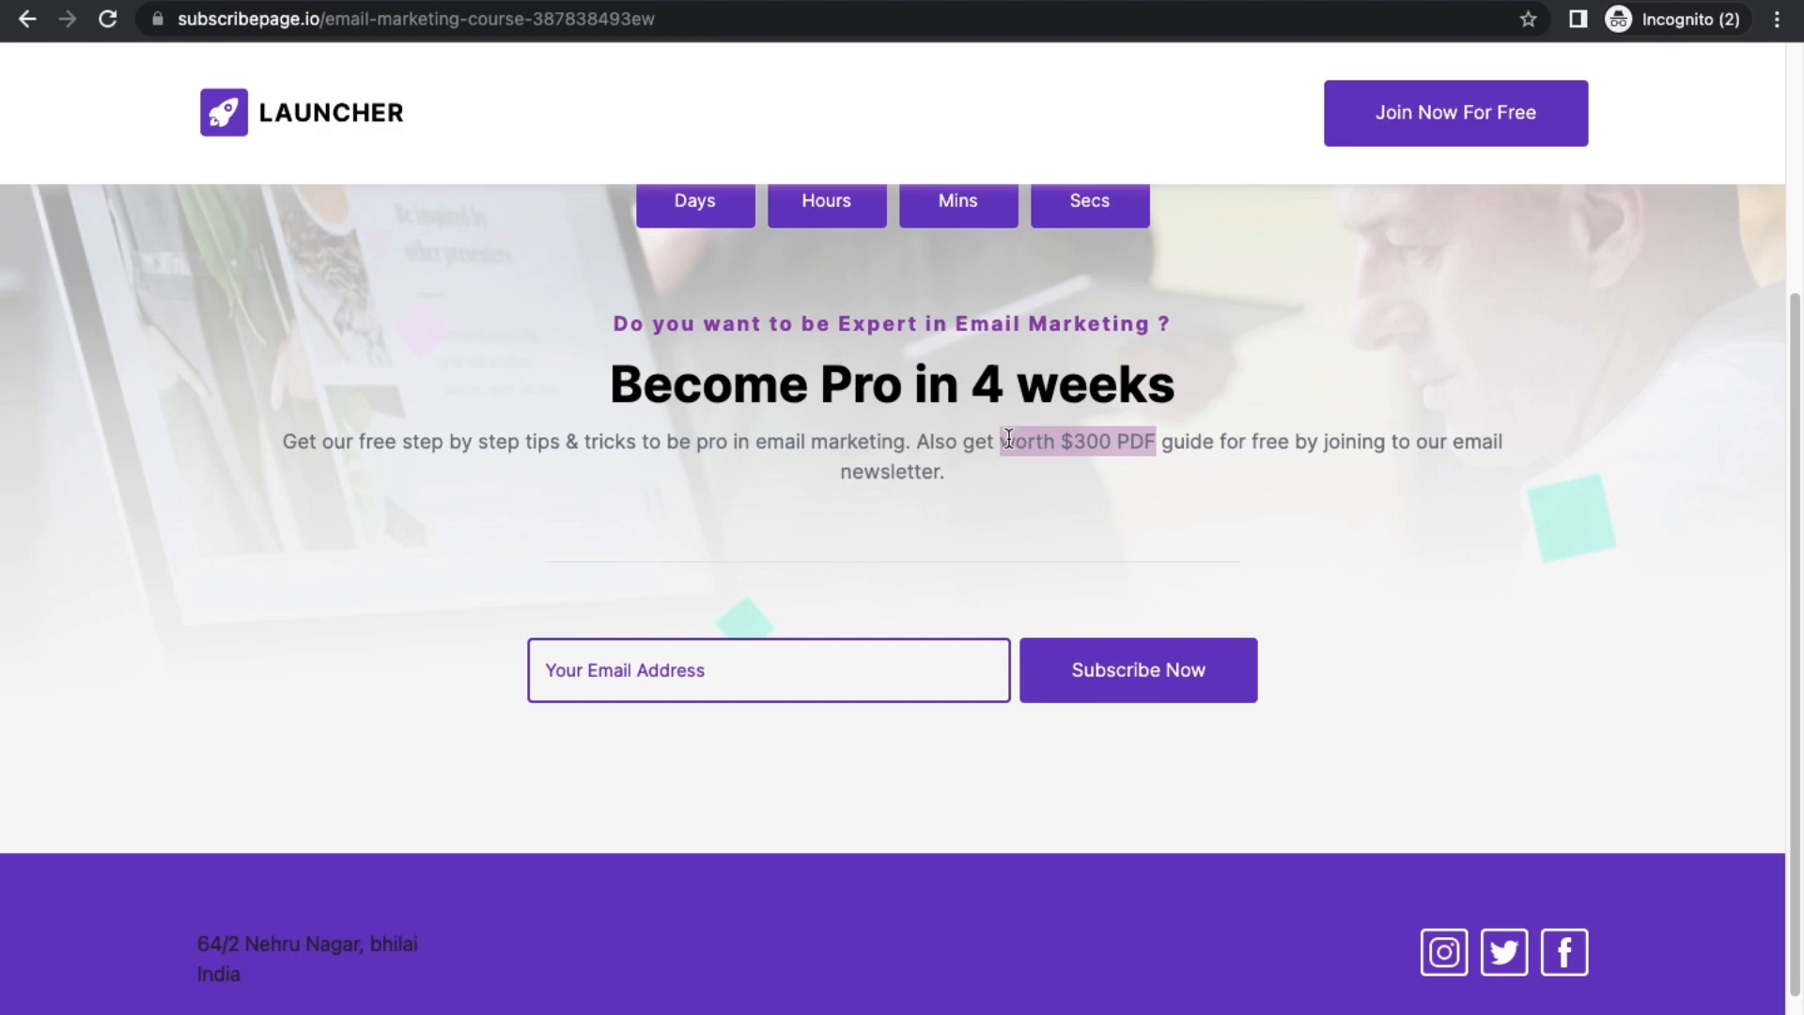
right_click(1013, 440)
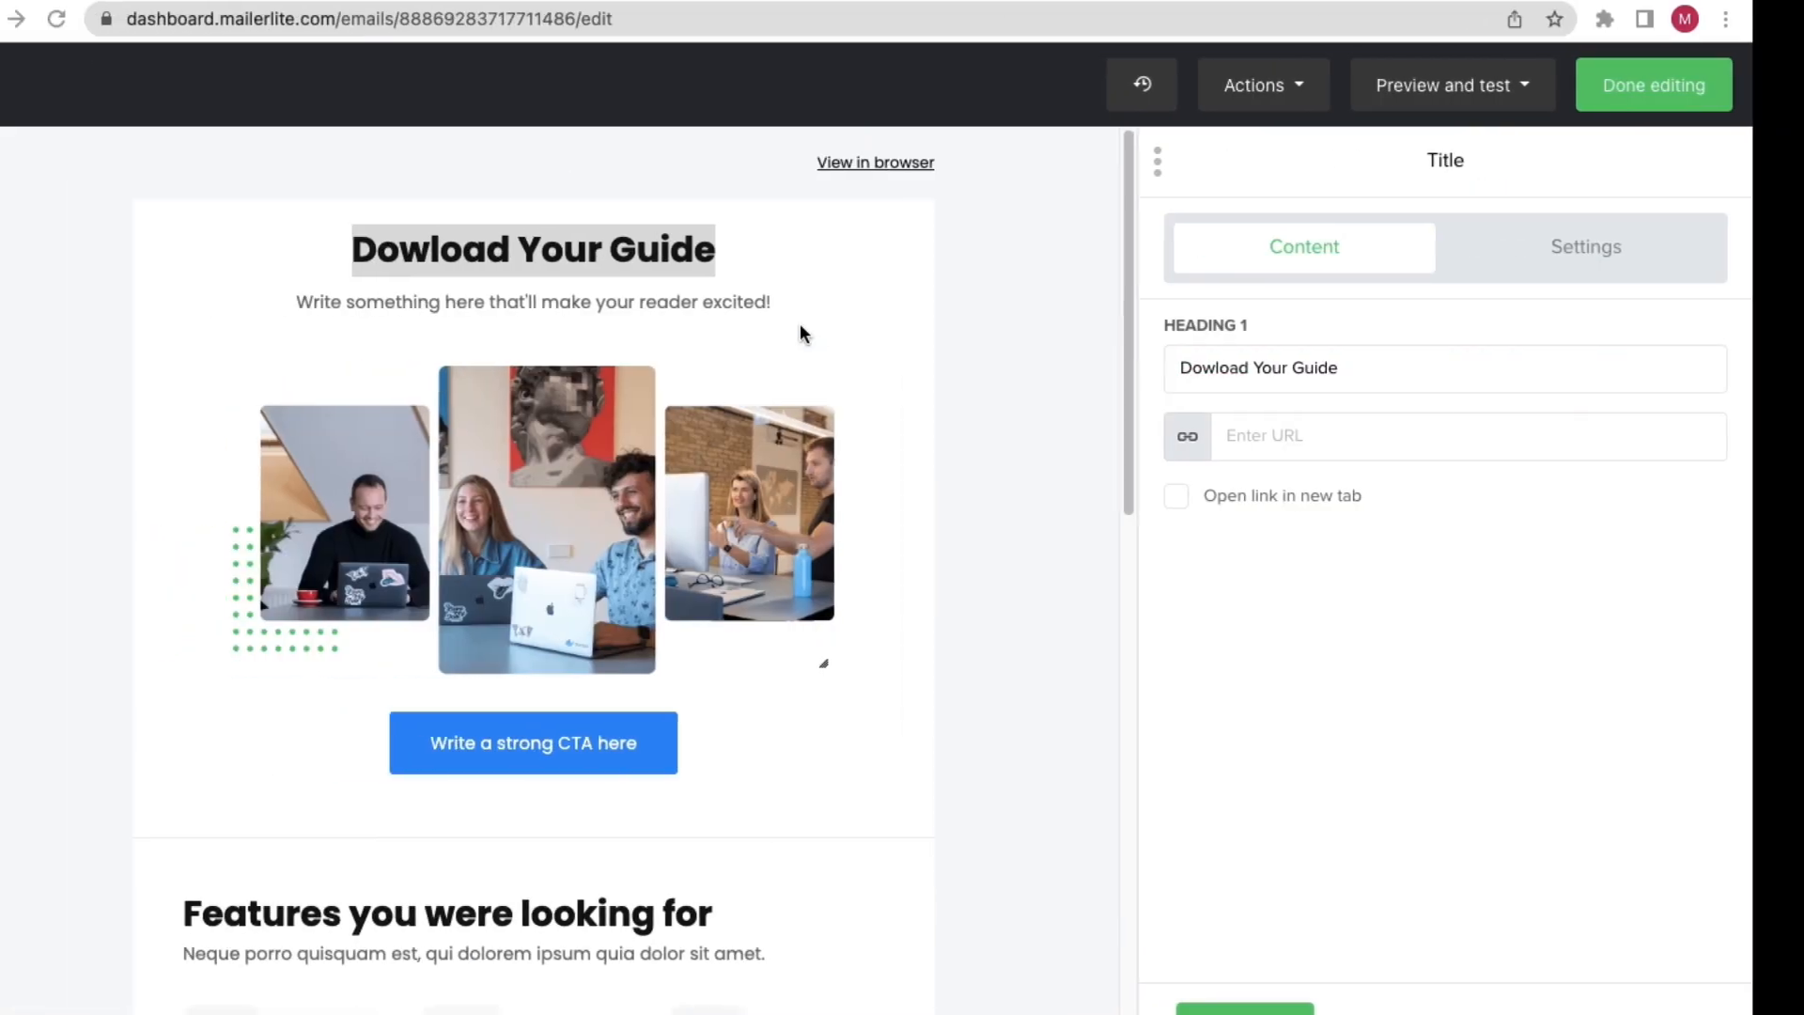
click(635, 256)
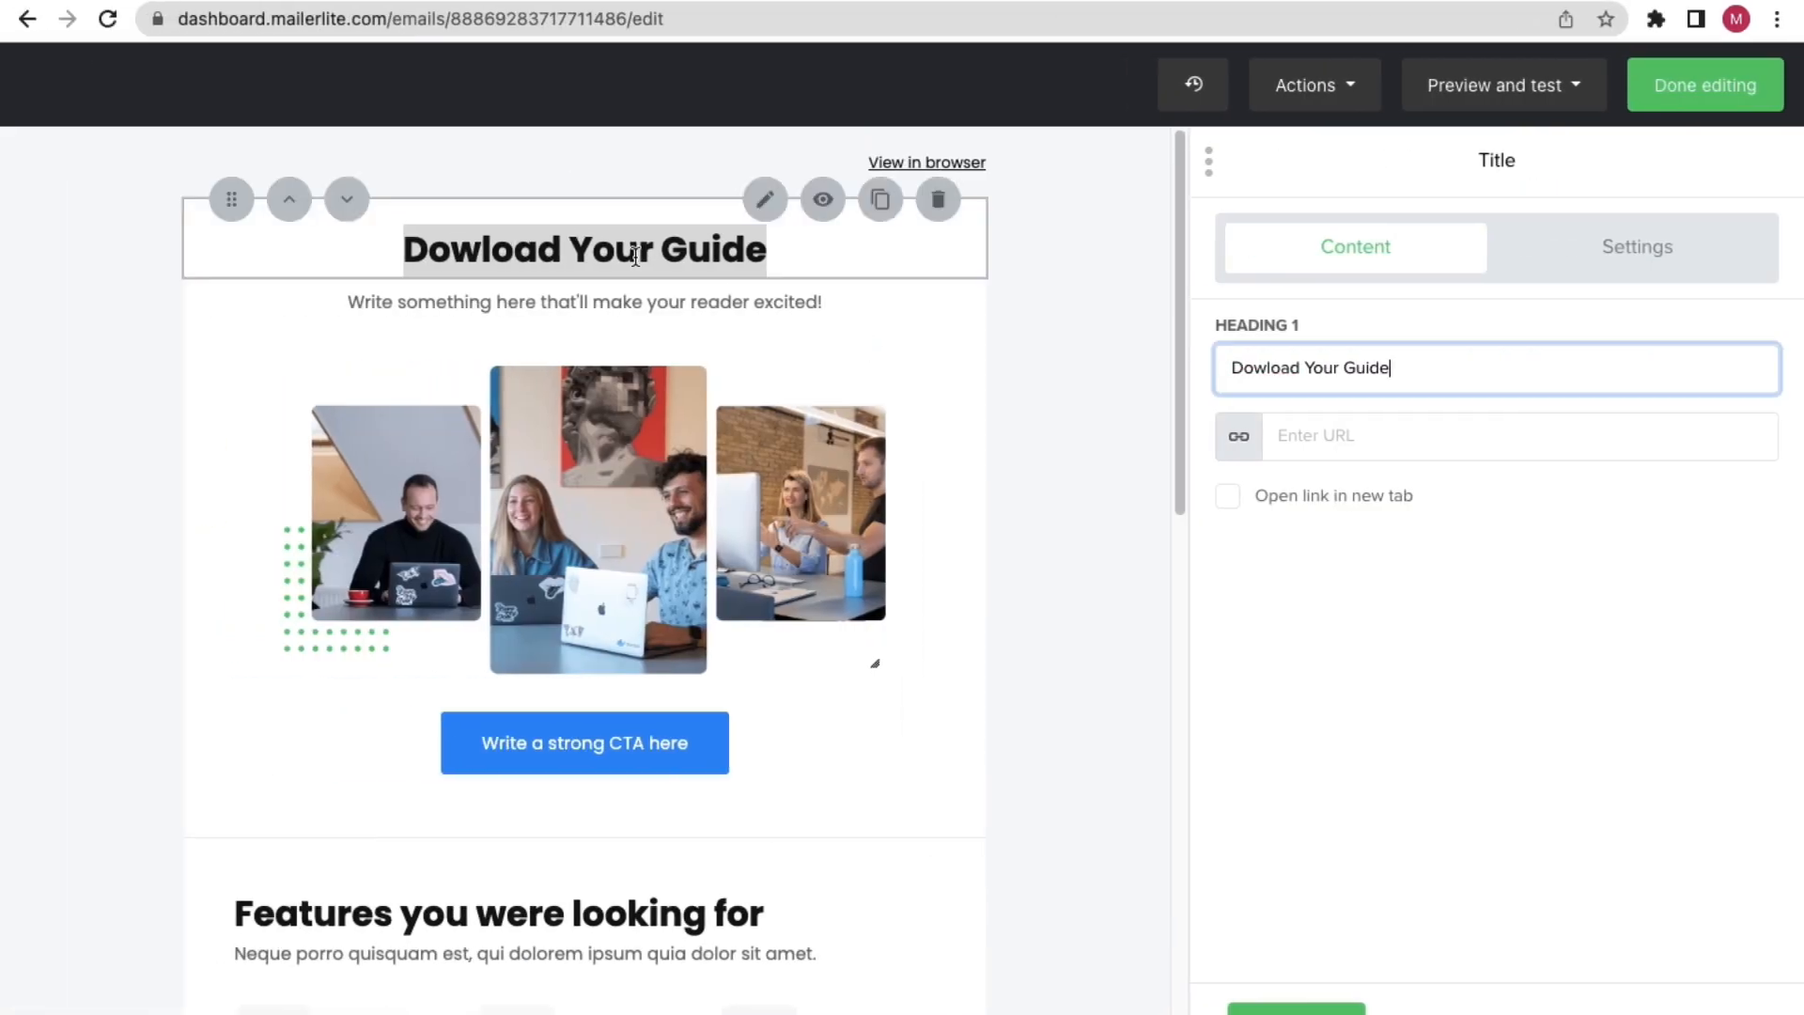
click(1287, 369)
key(super+v)
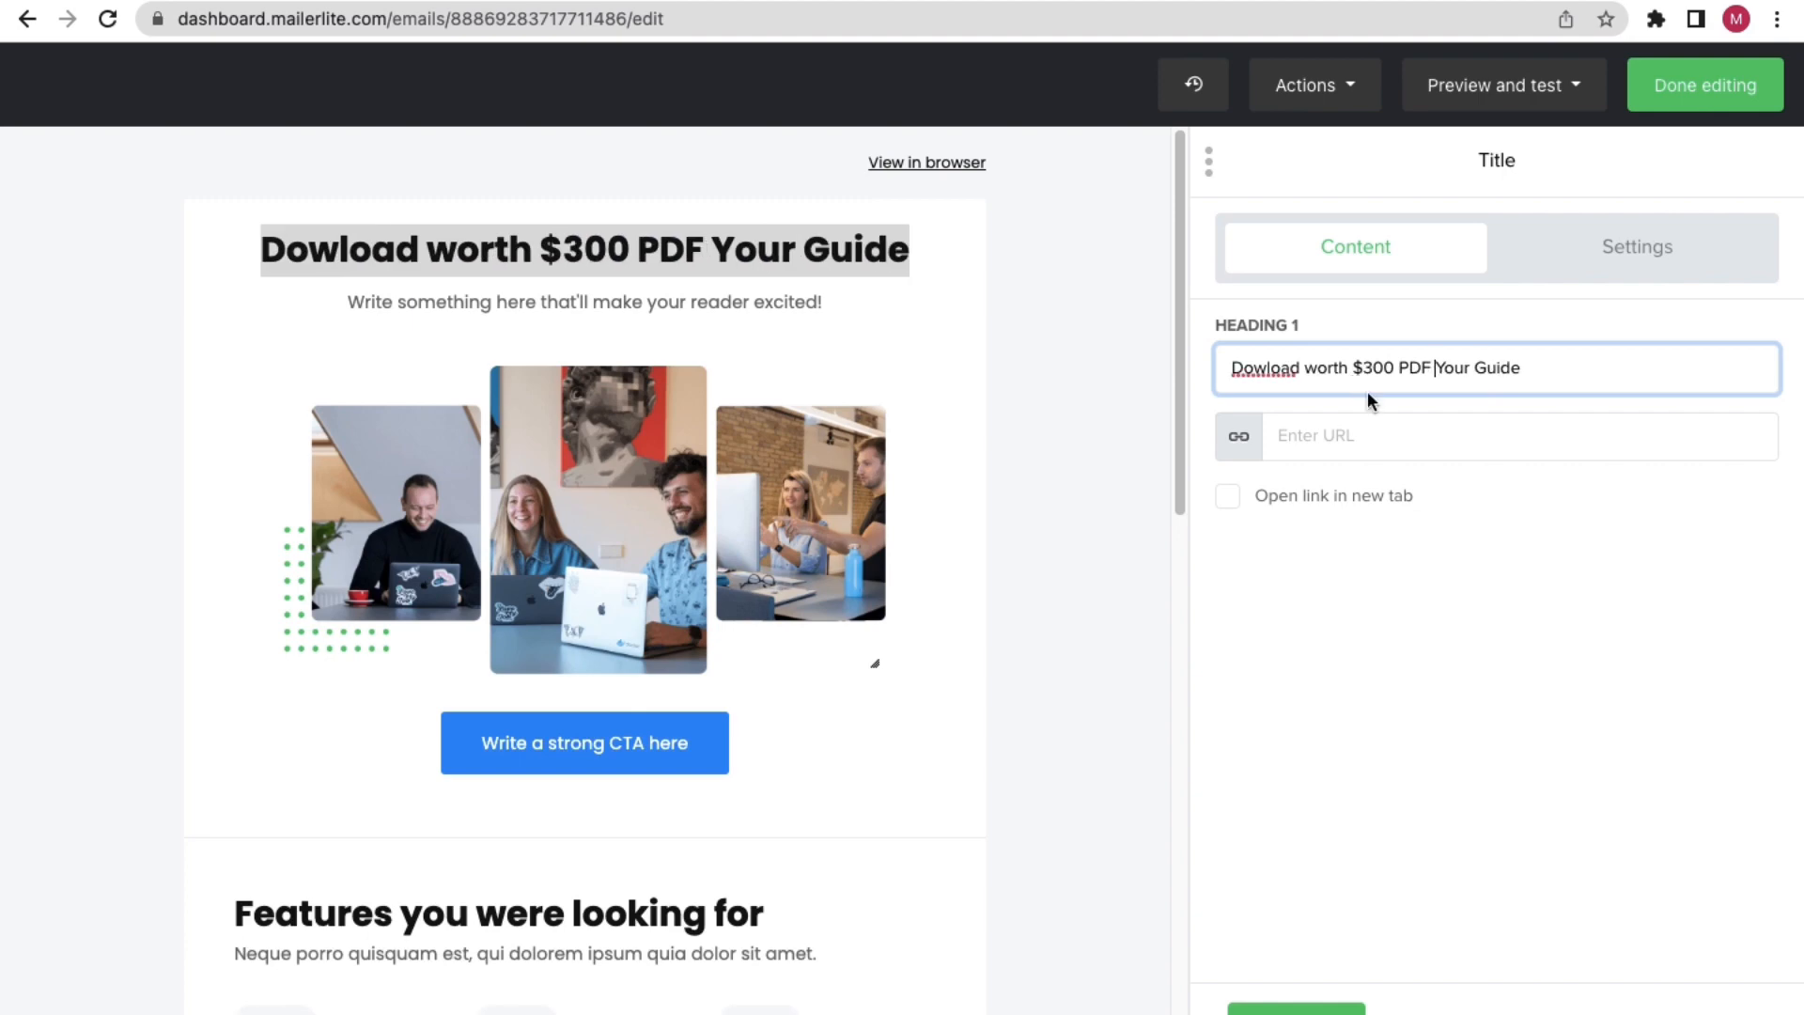
double_click(1452, 369)
key(BackSpace)
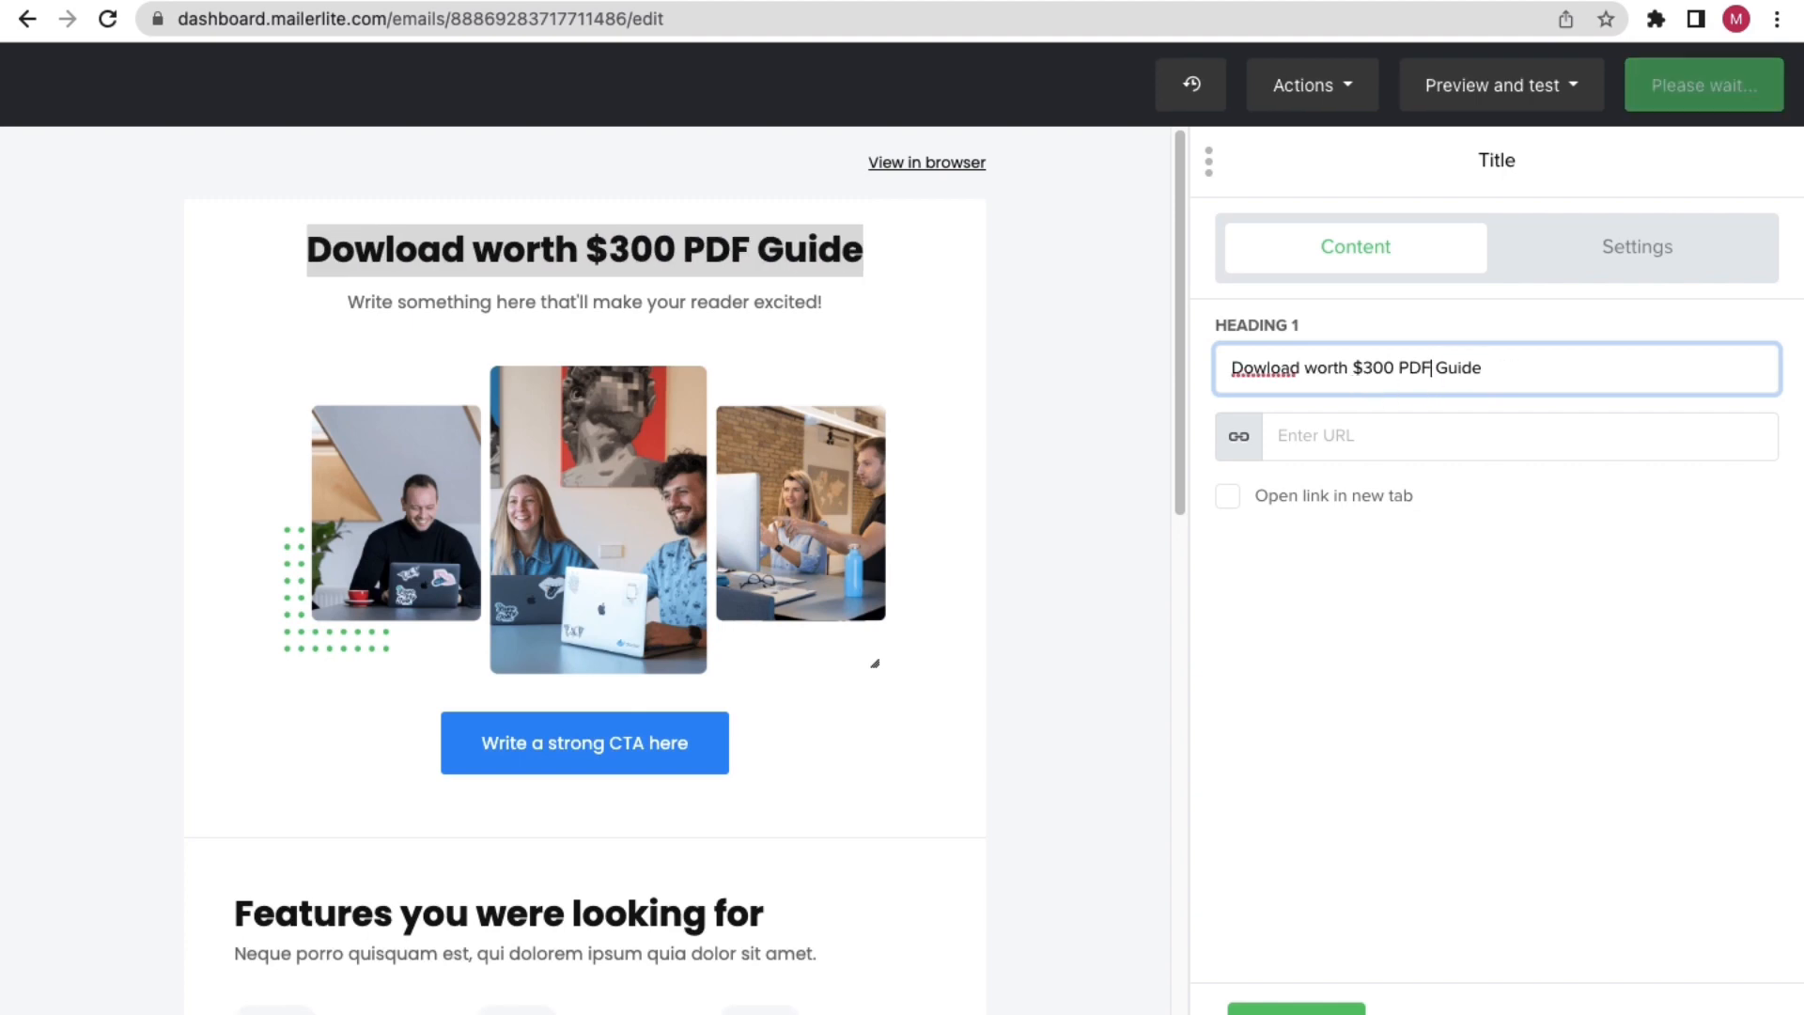
key(BackSpace)
key(BackSpace)
key(BackSpace)
key(BackSpace)
text(nload)
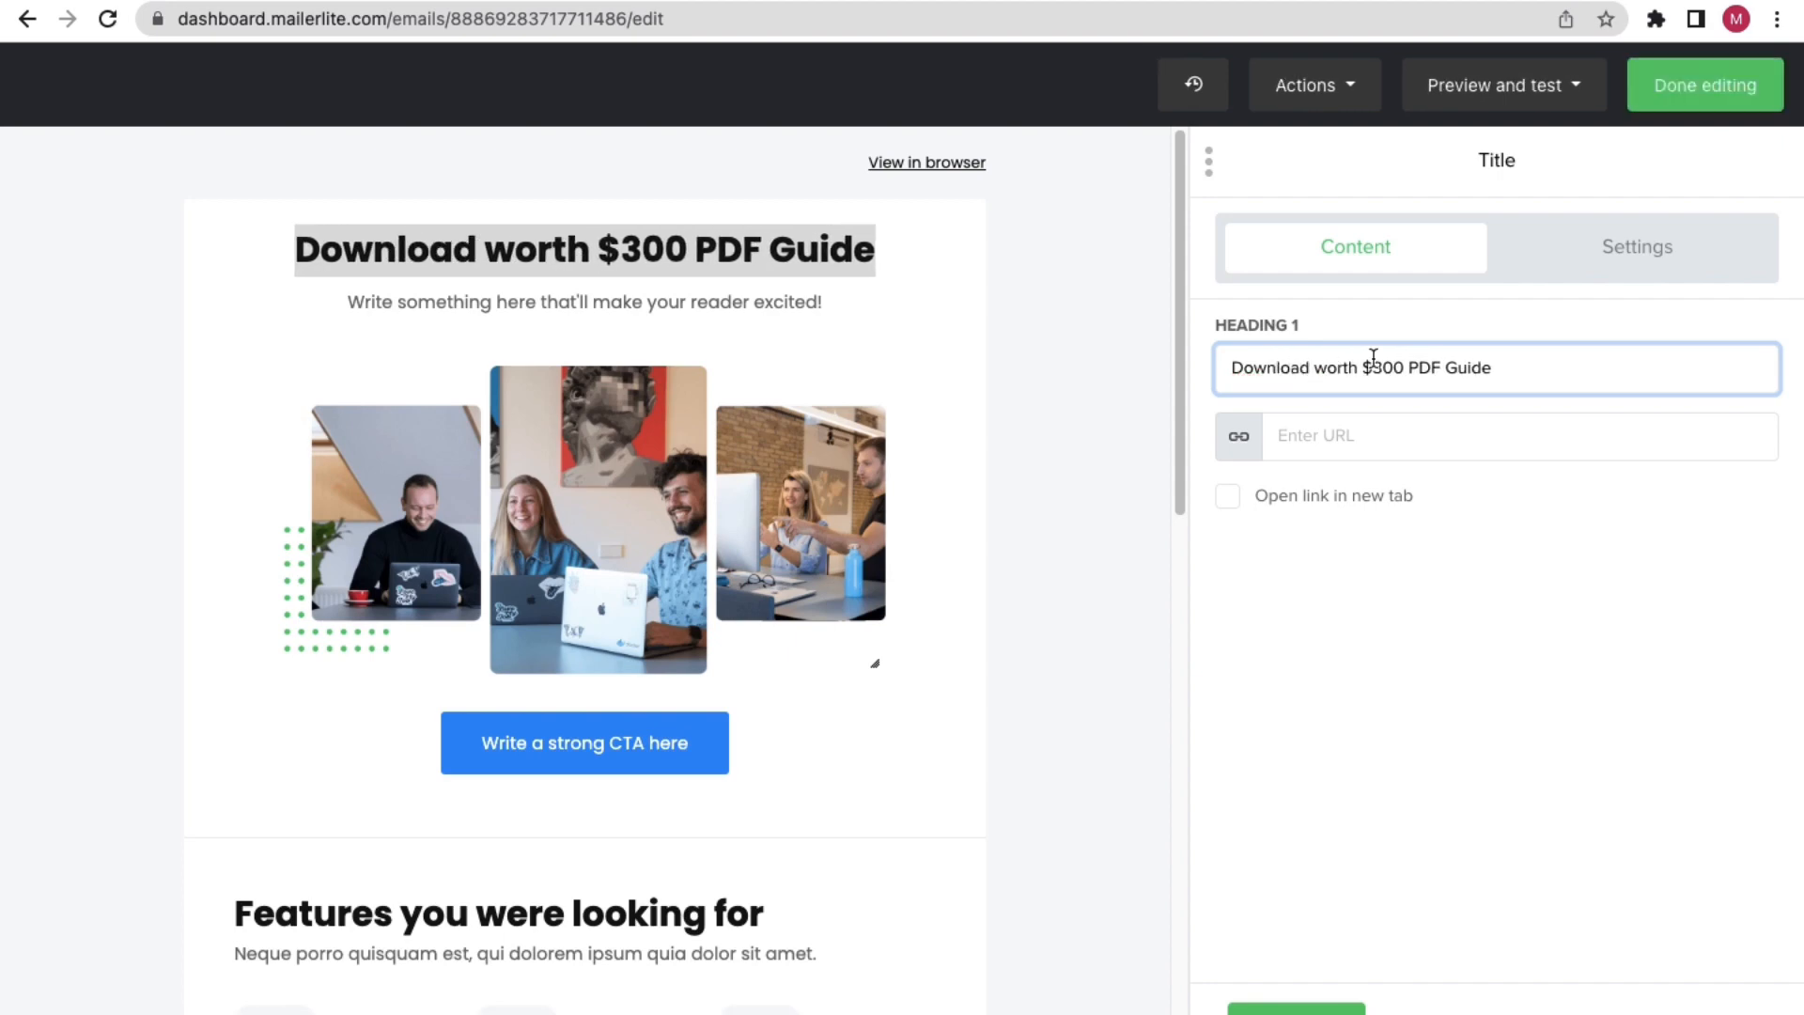
click(532, 303)
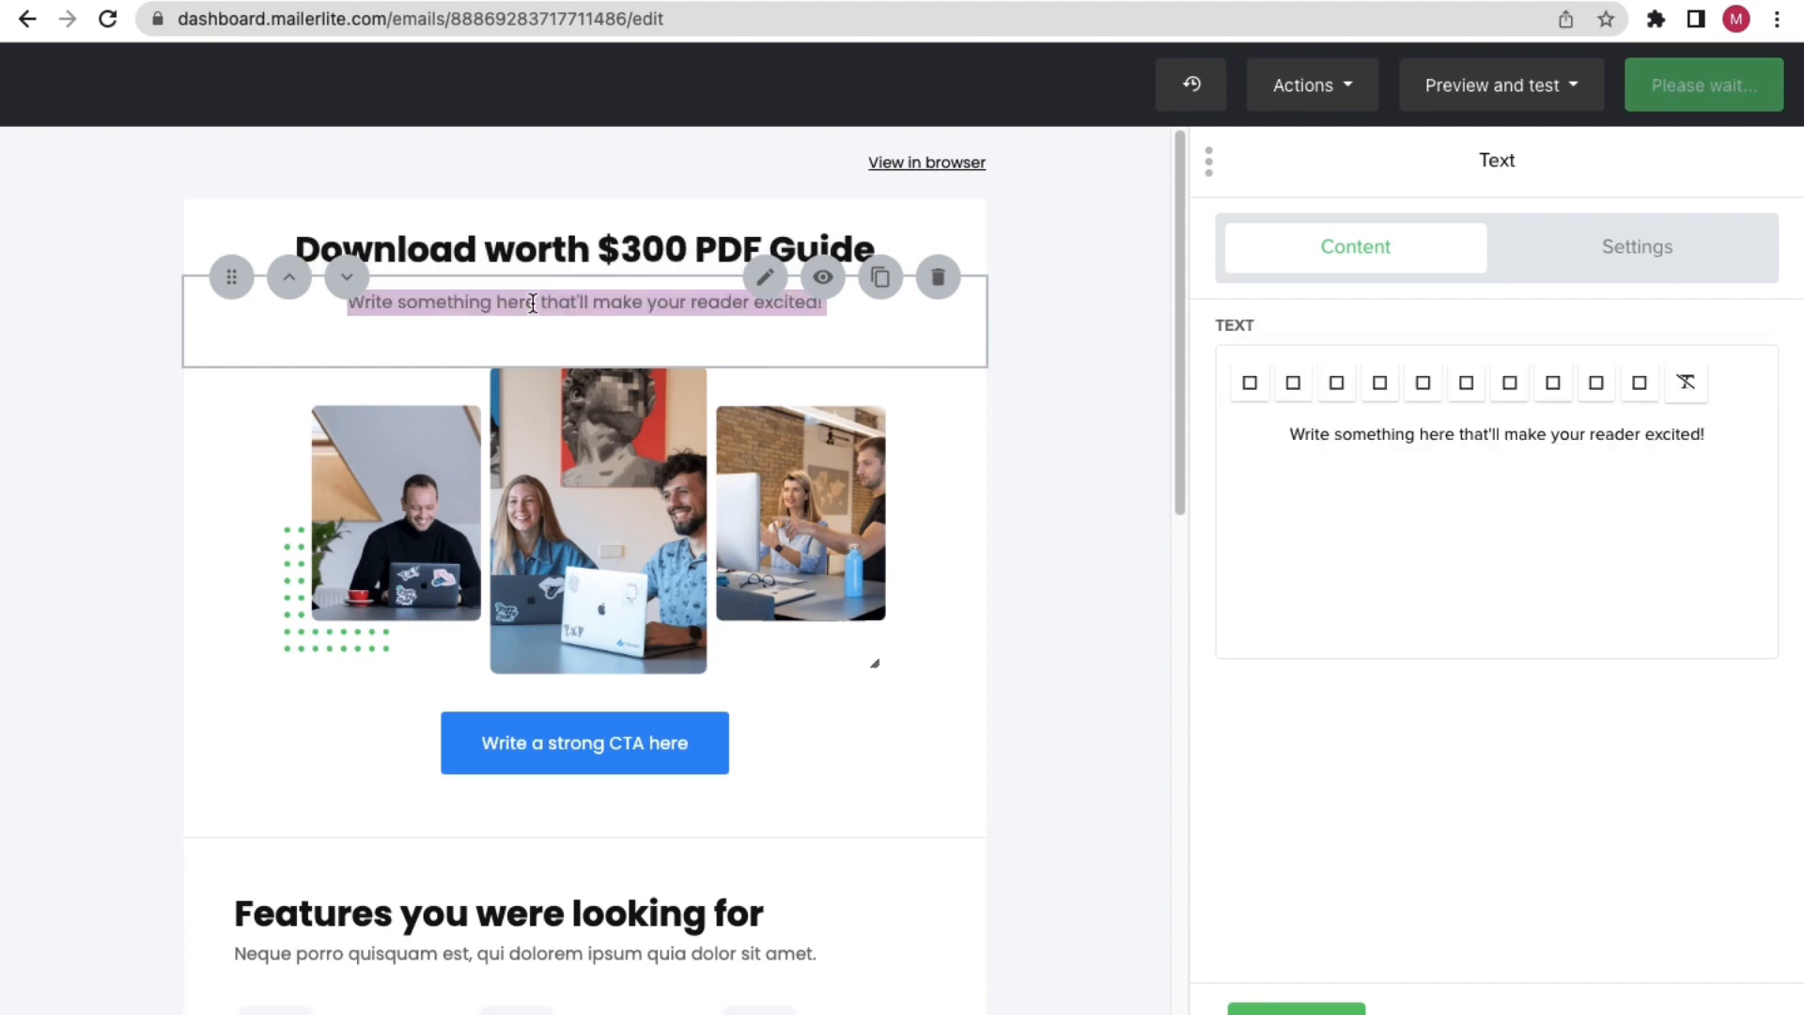
Step: Replace the subtitle with 'Click on below button to download the PDF guide', fixing the typo
triple_click(1325, 434)
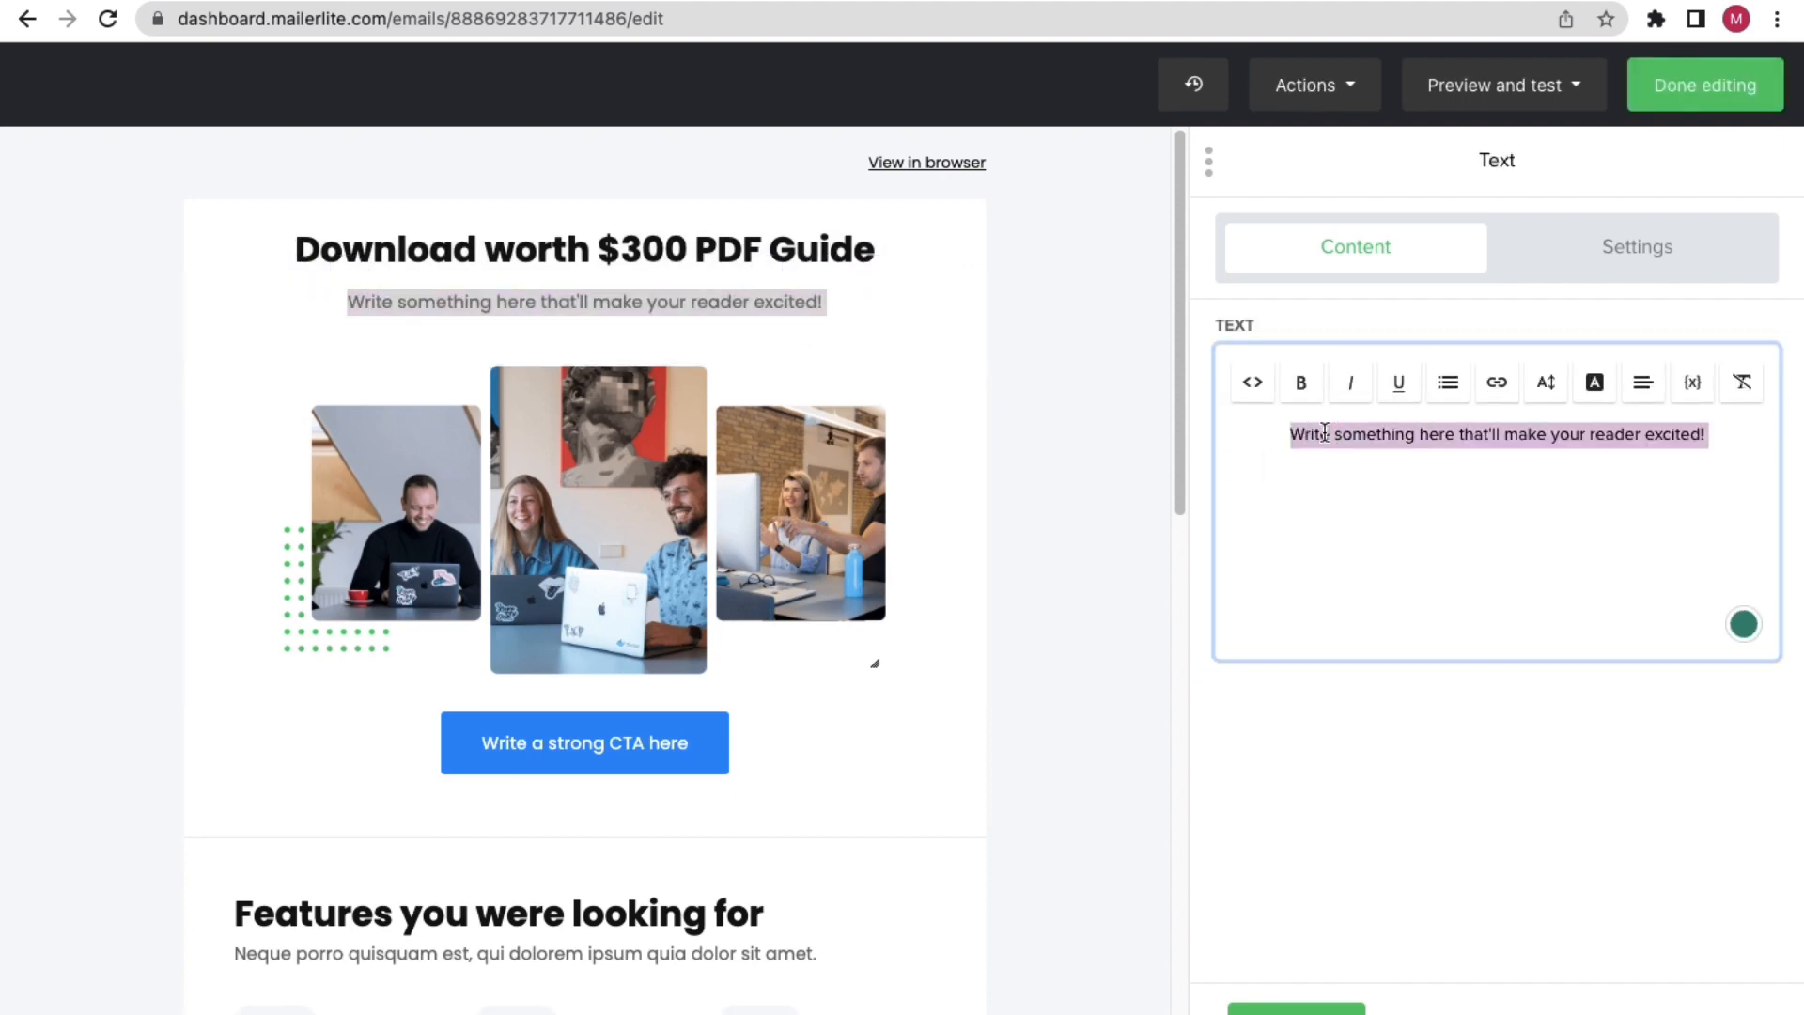
key(BackSpace)
text(Clic)
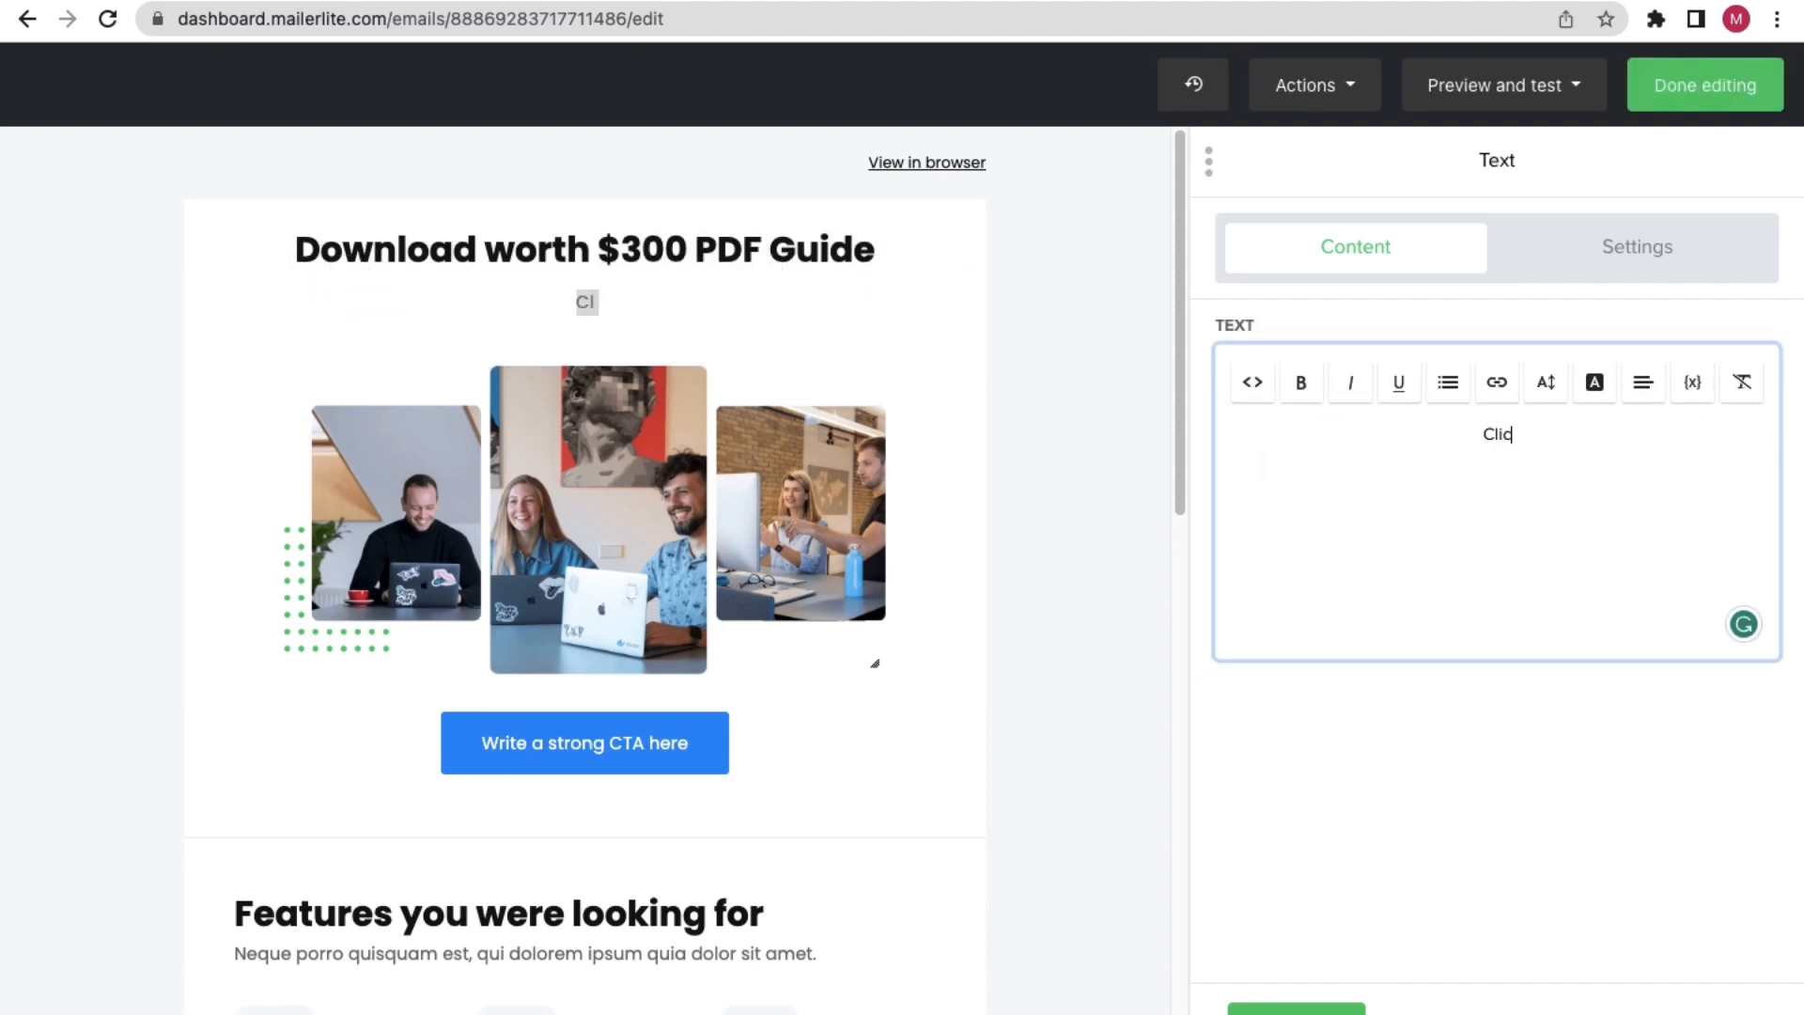
text(k on be)
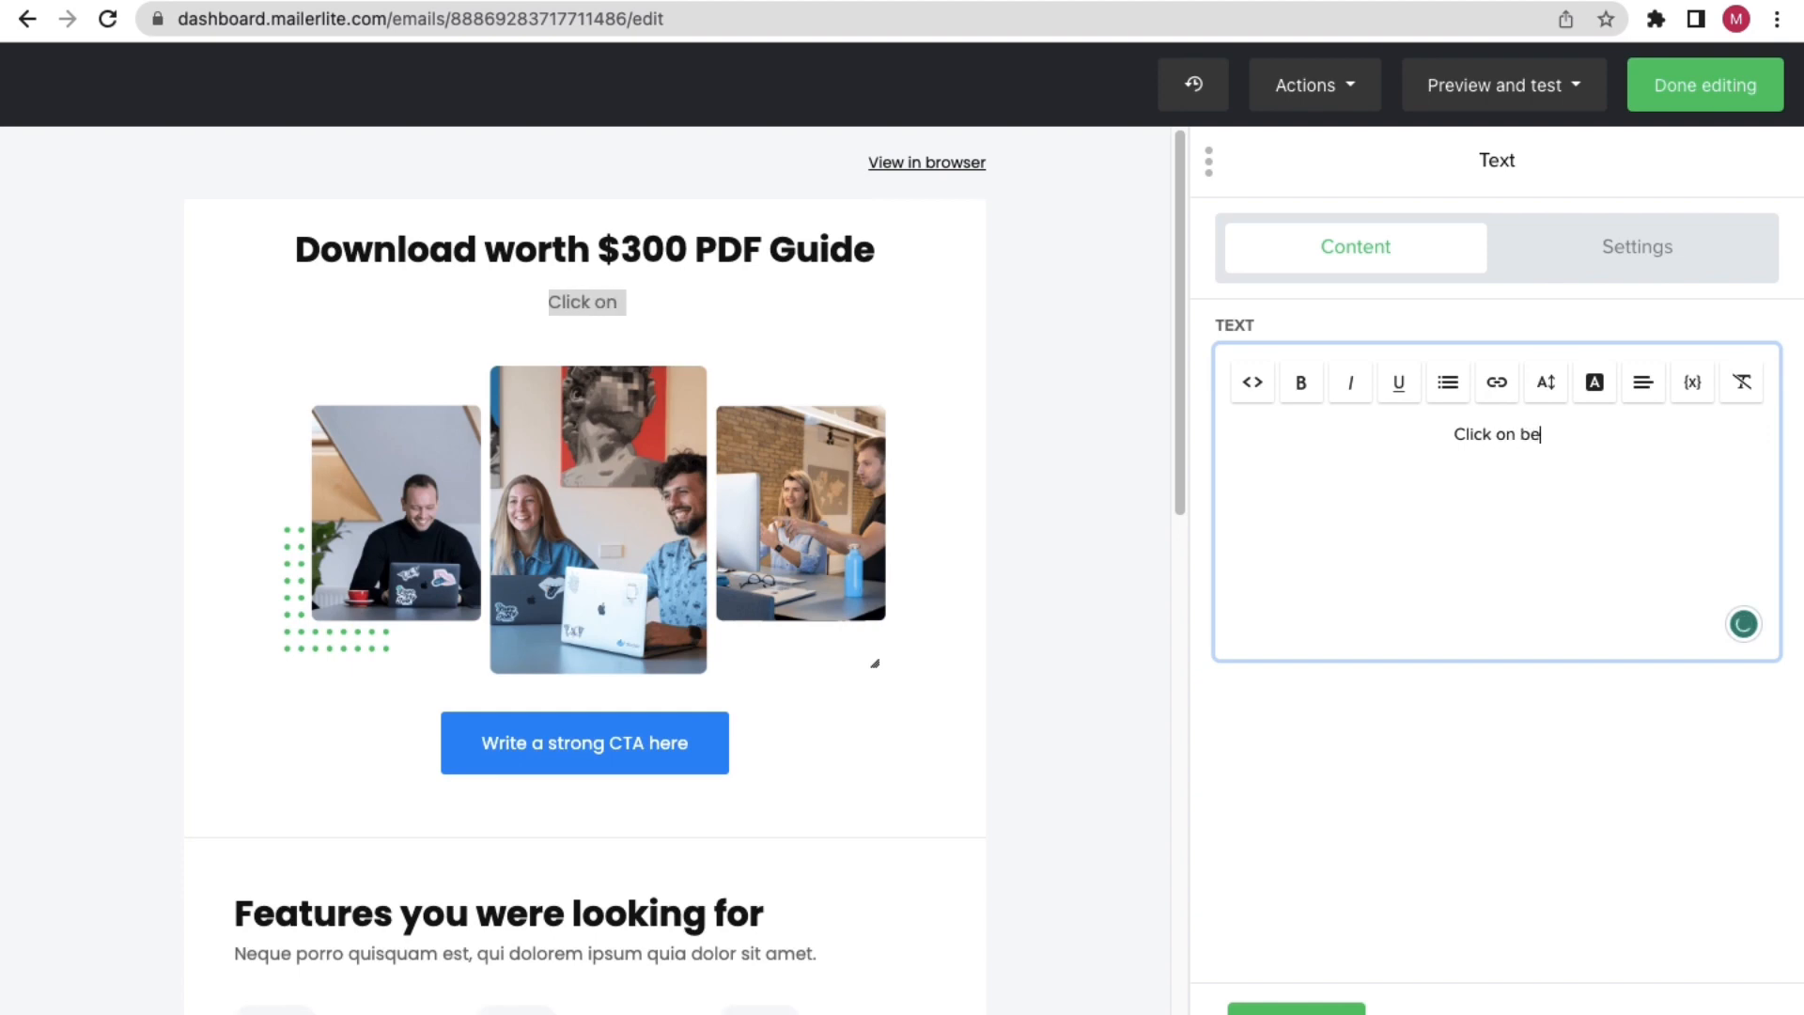
text(low)
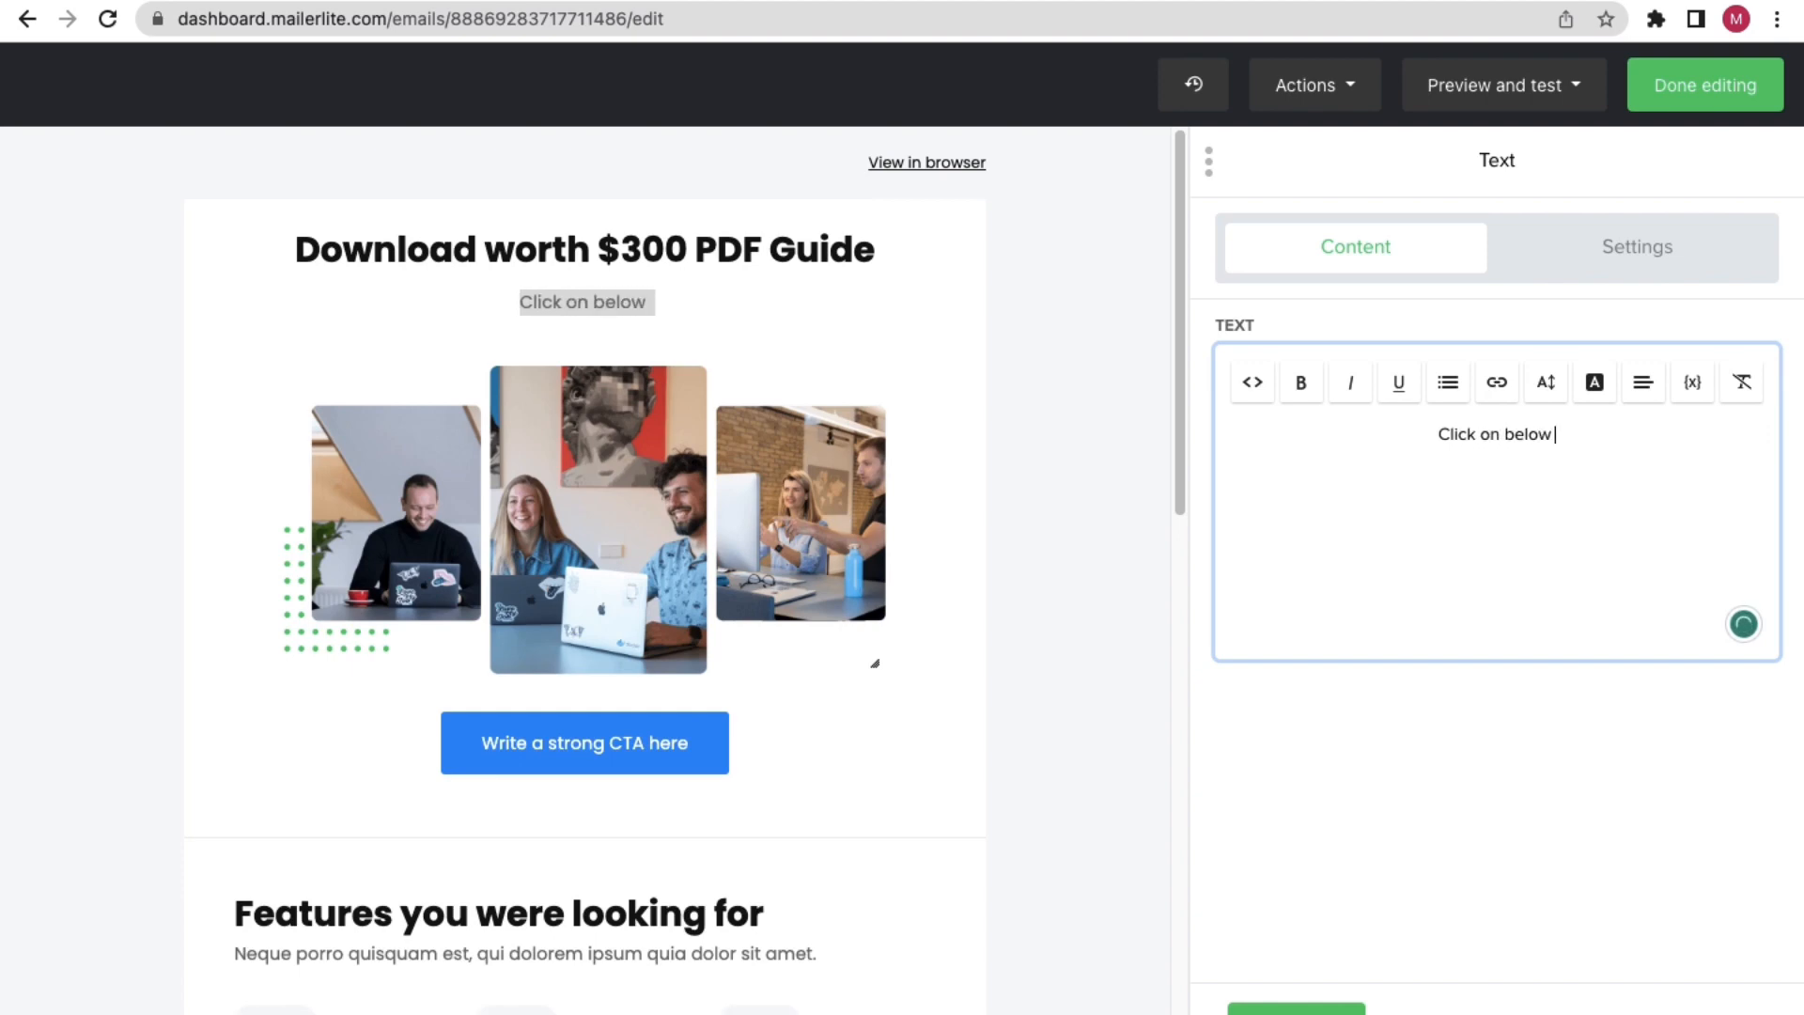
text( butto)
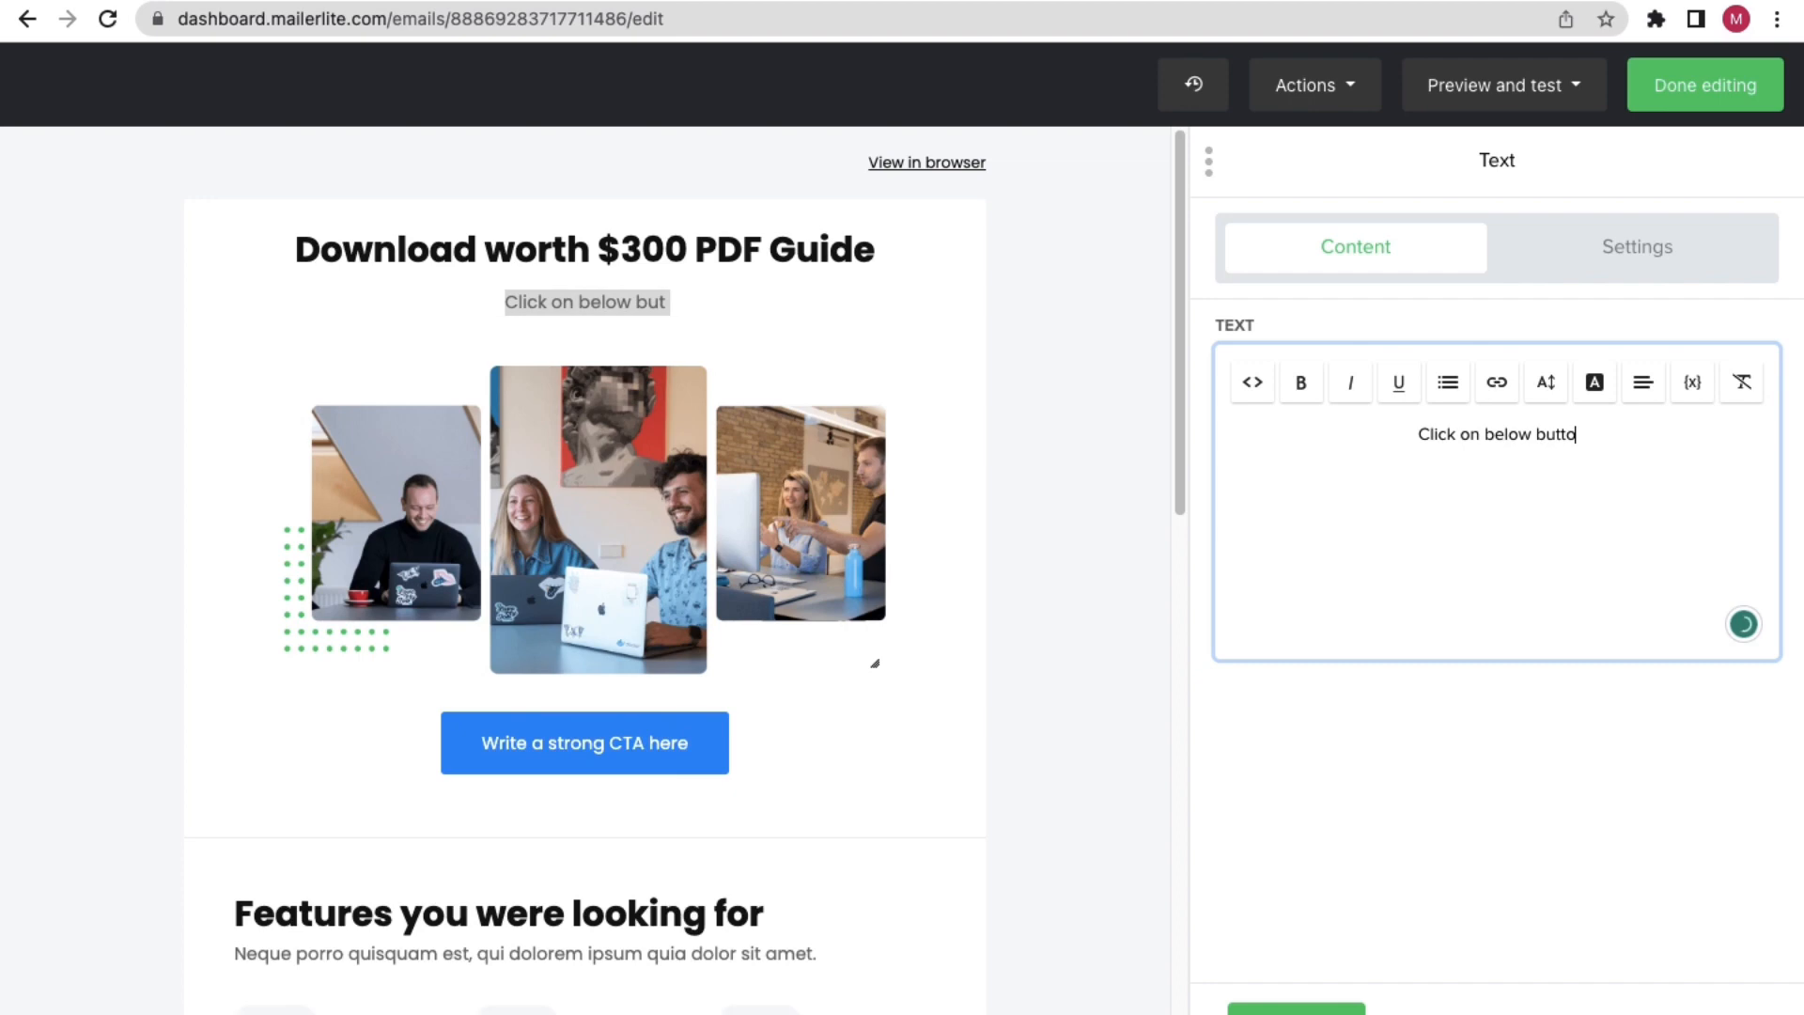
text(n to donw)
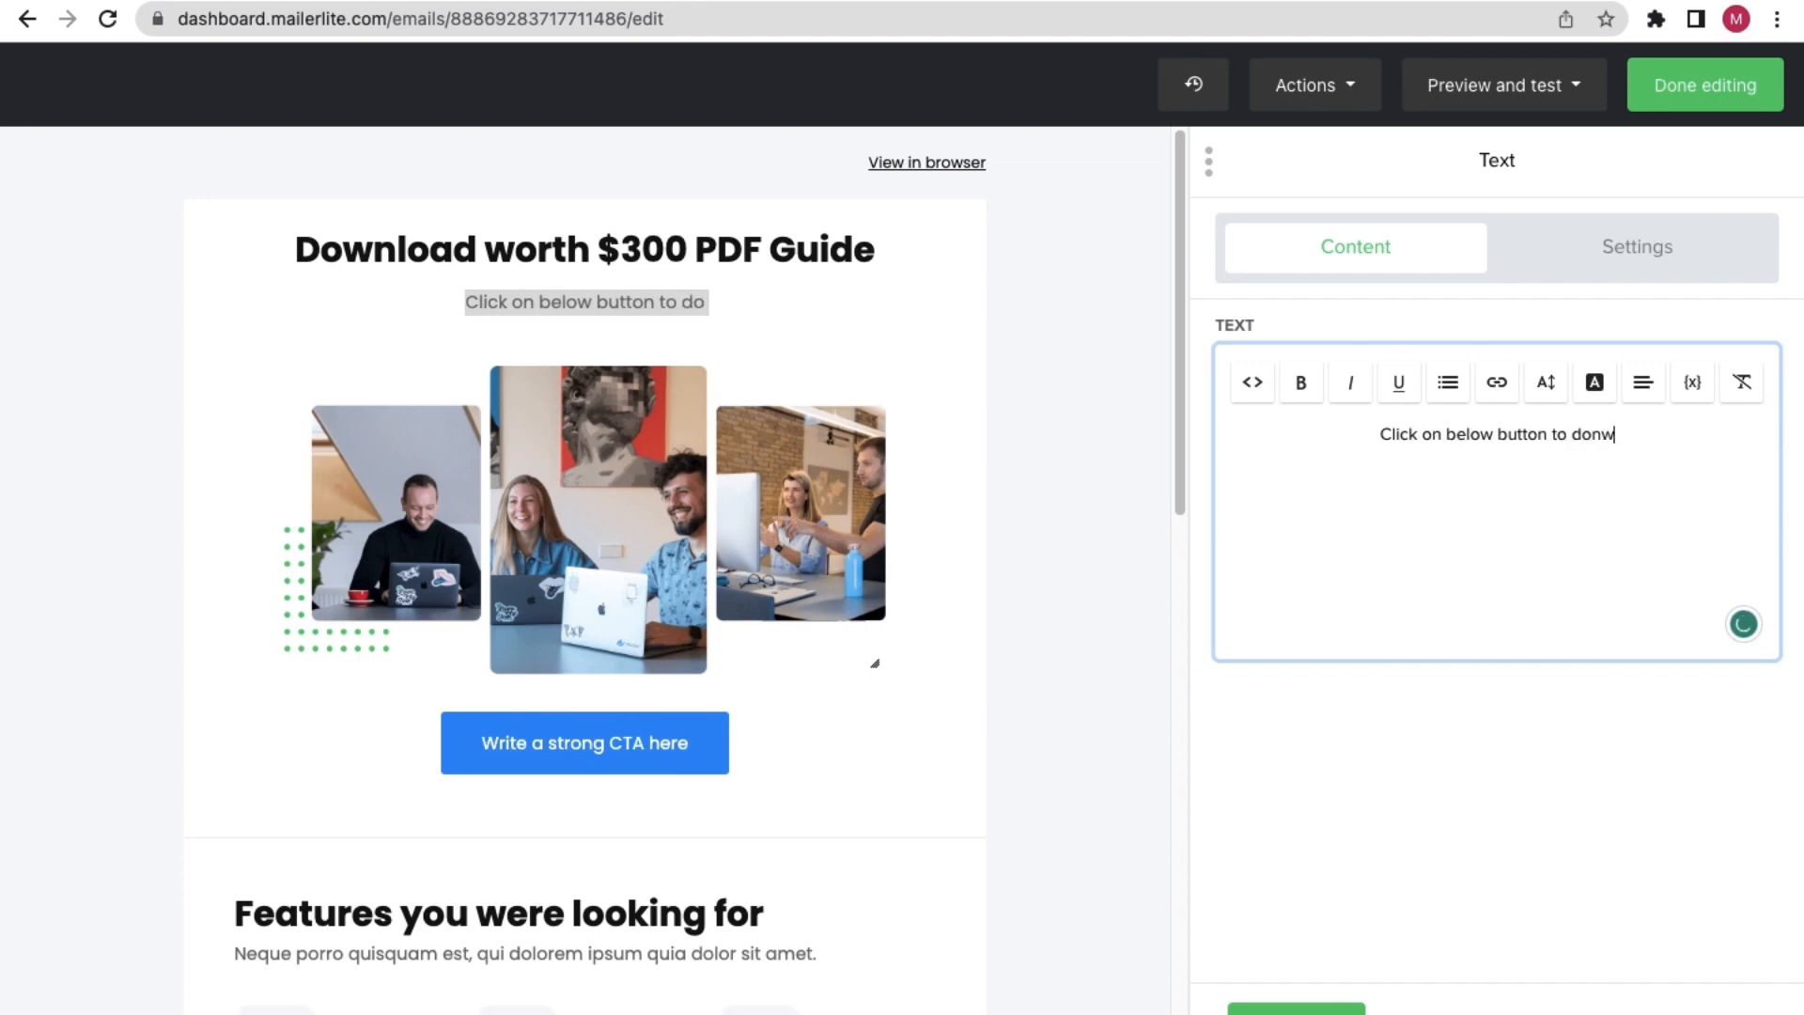
text(load)
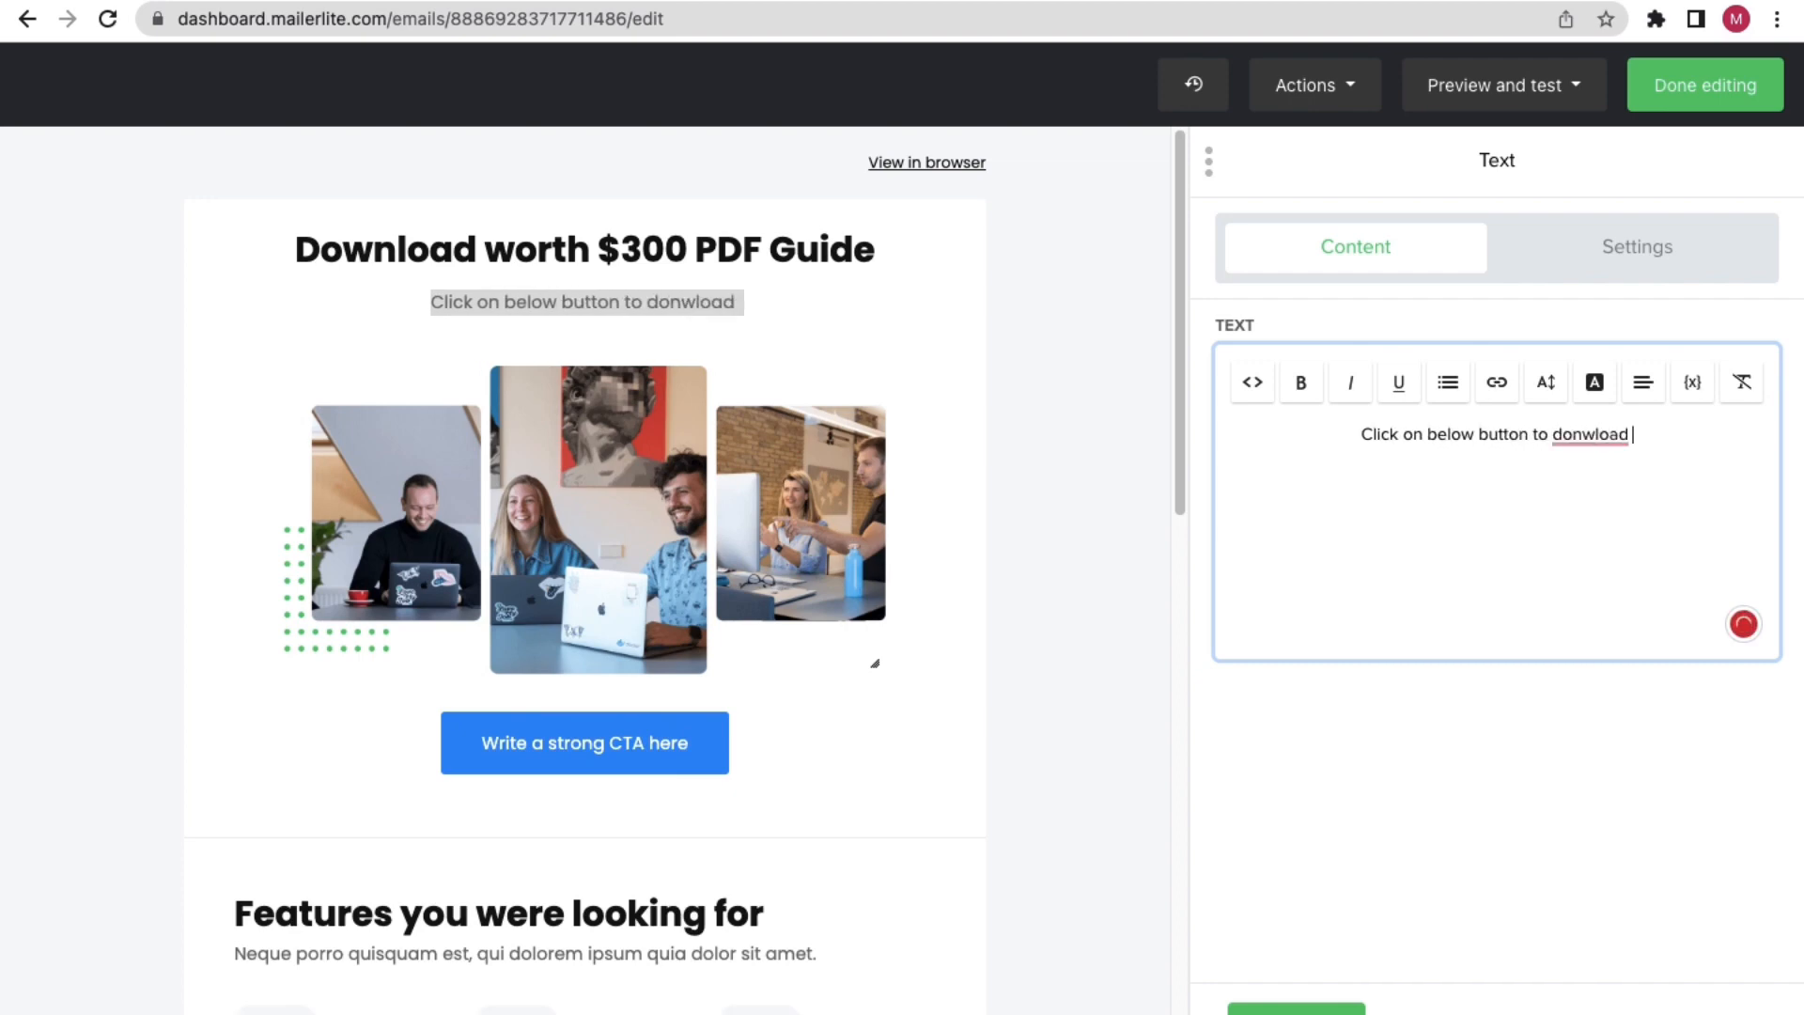
text( the PD)
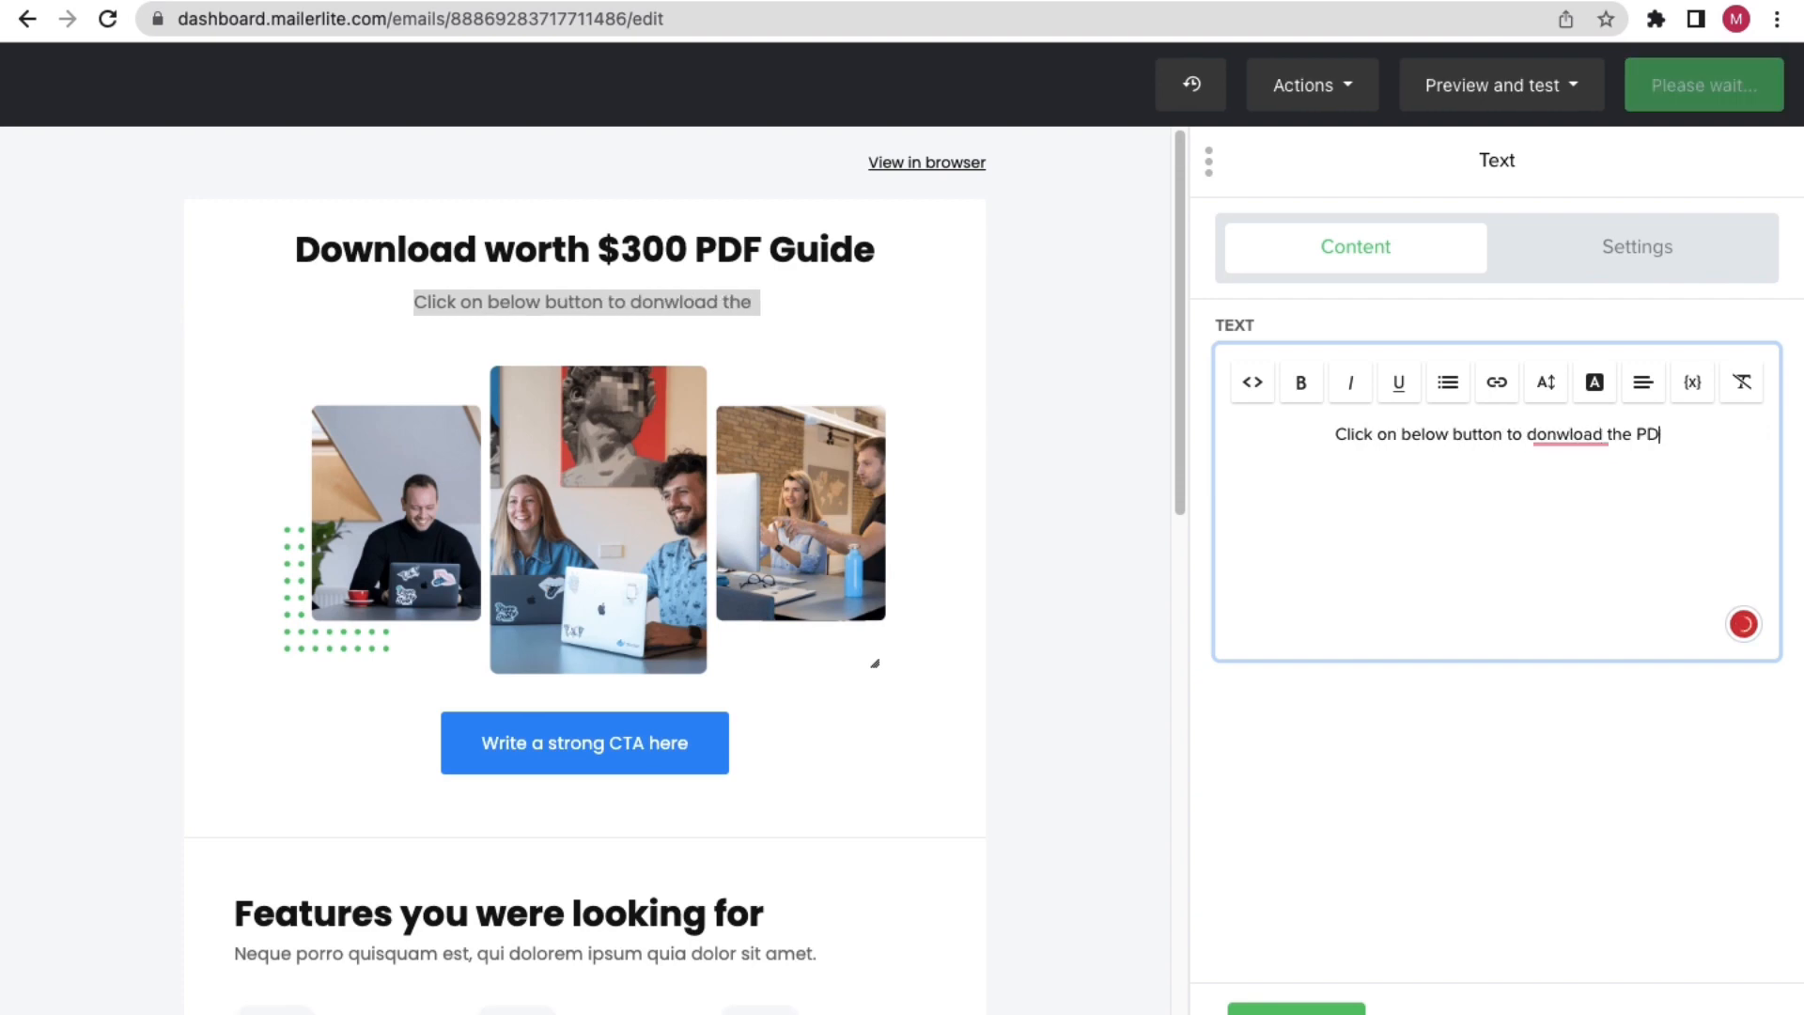
text(F guide)
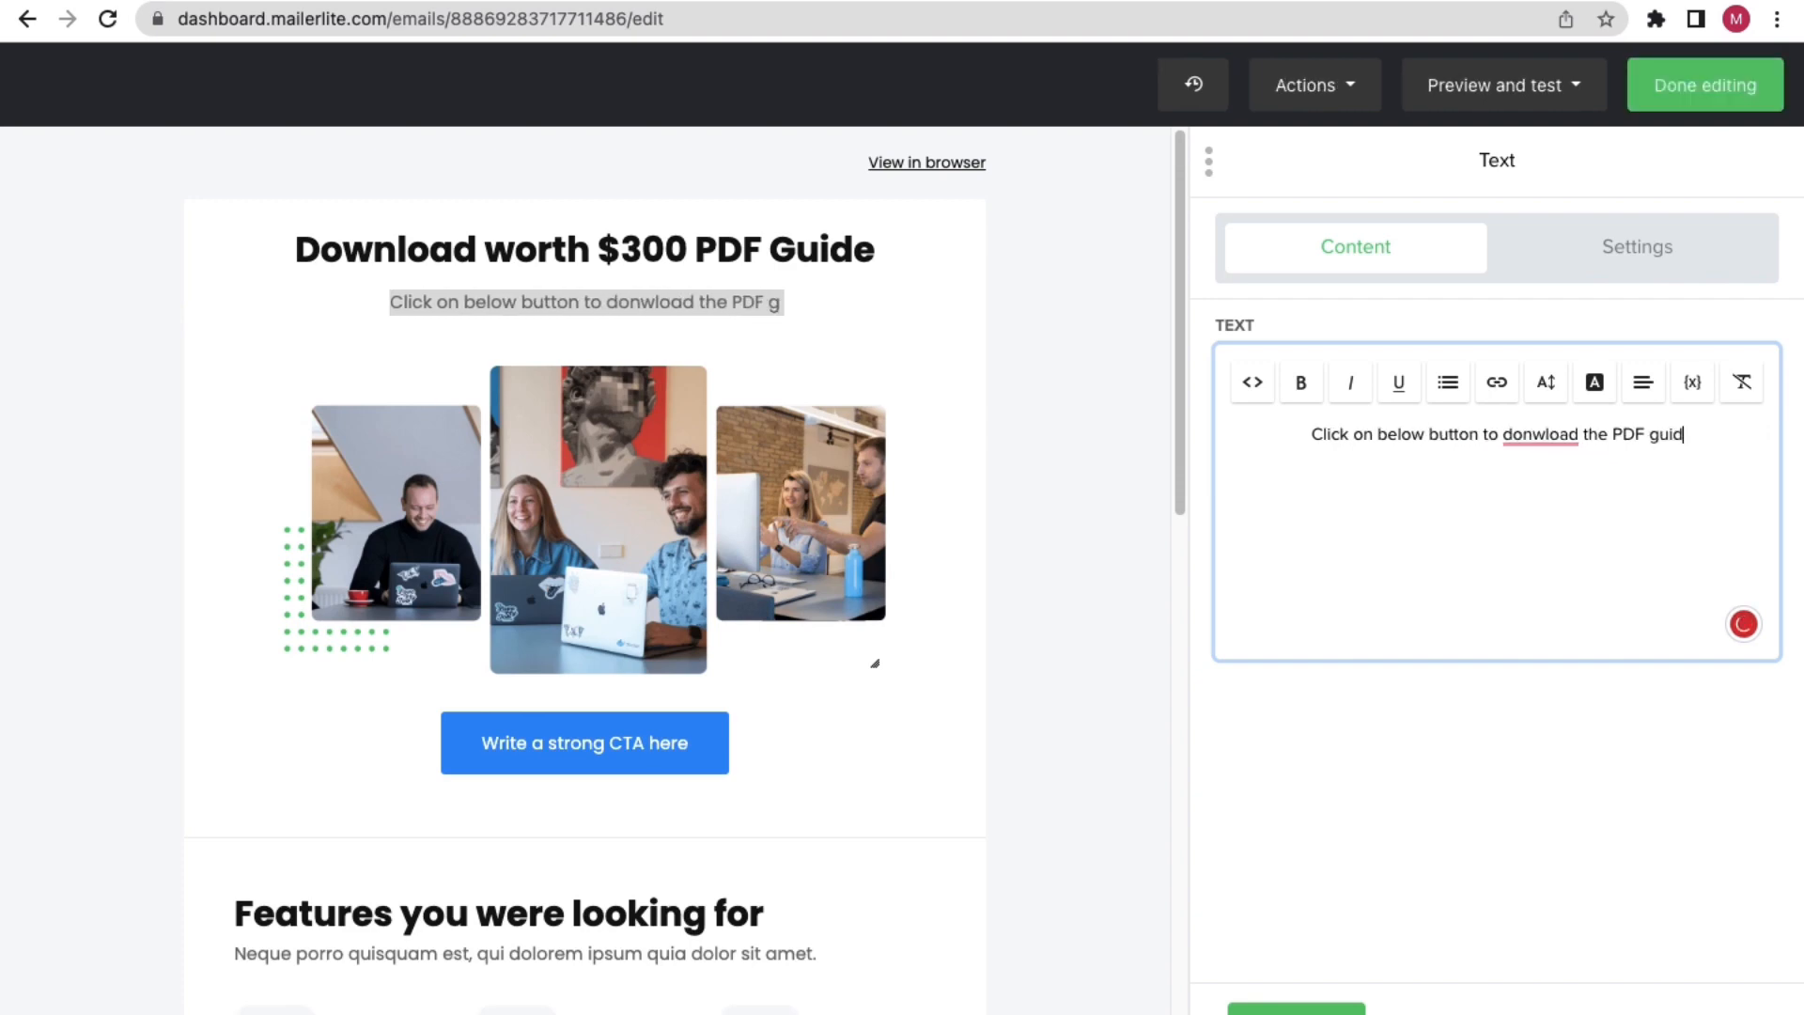
mouse_move(1535, 438)
click(1492, 466)
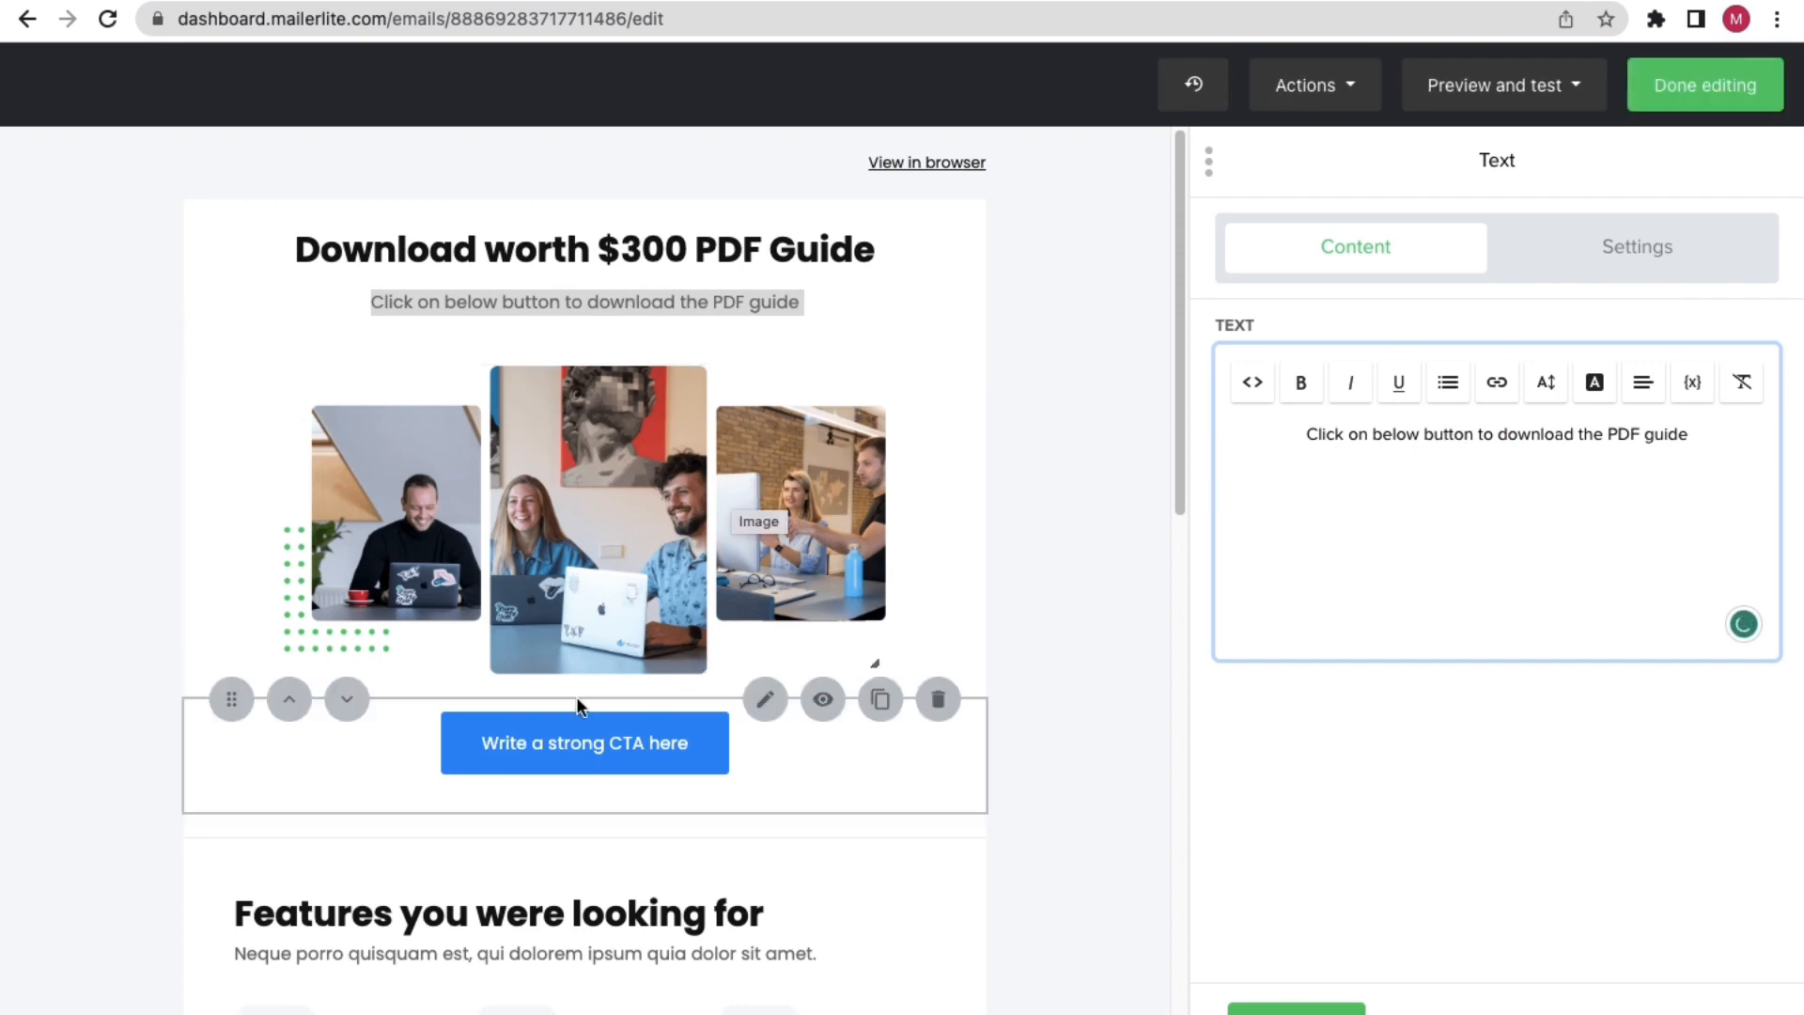
Step: Delete the unused template blocks, from the features section down to the footer and empty bottom block
scroll(608, 554, down, 5)
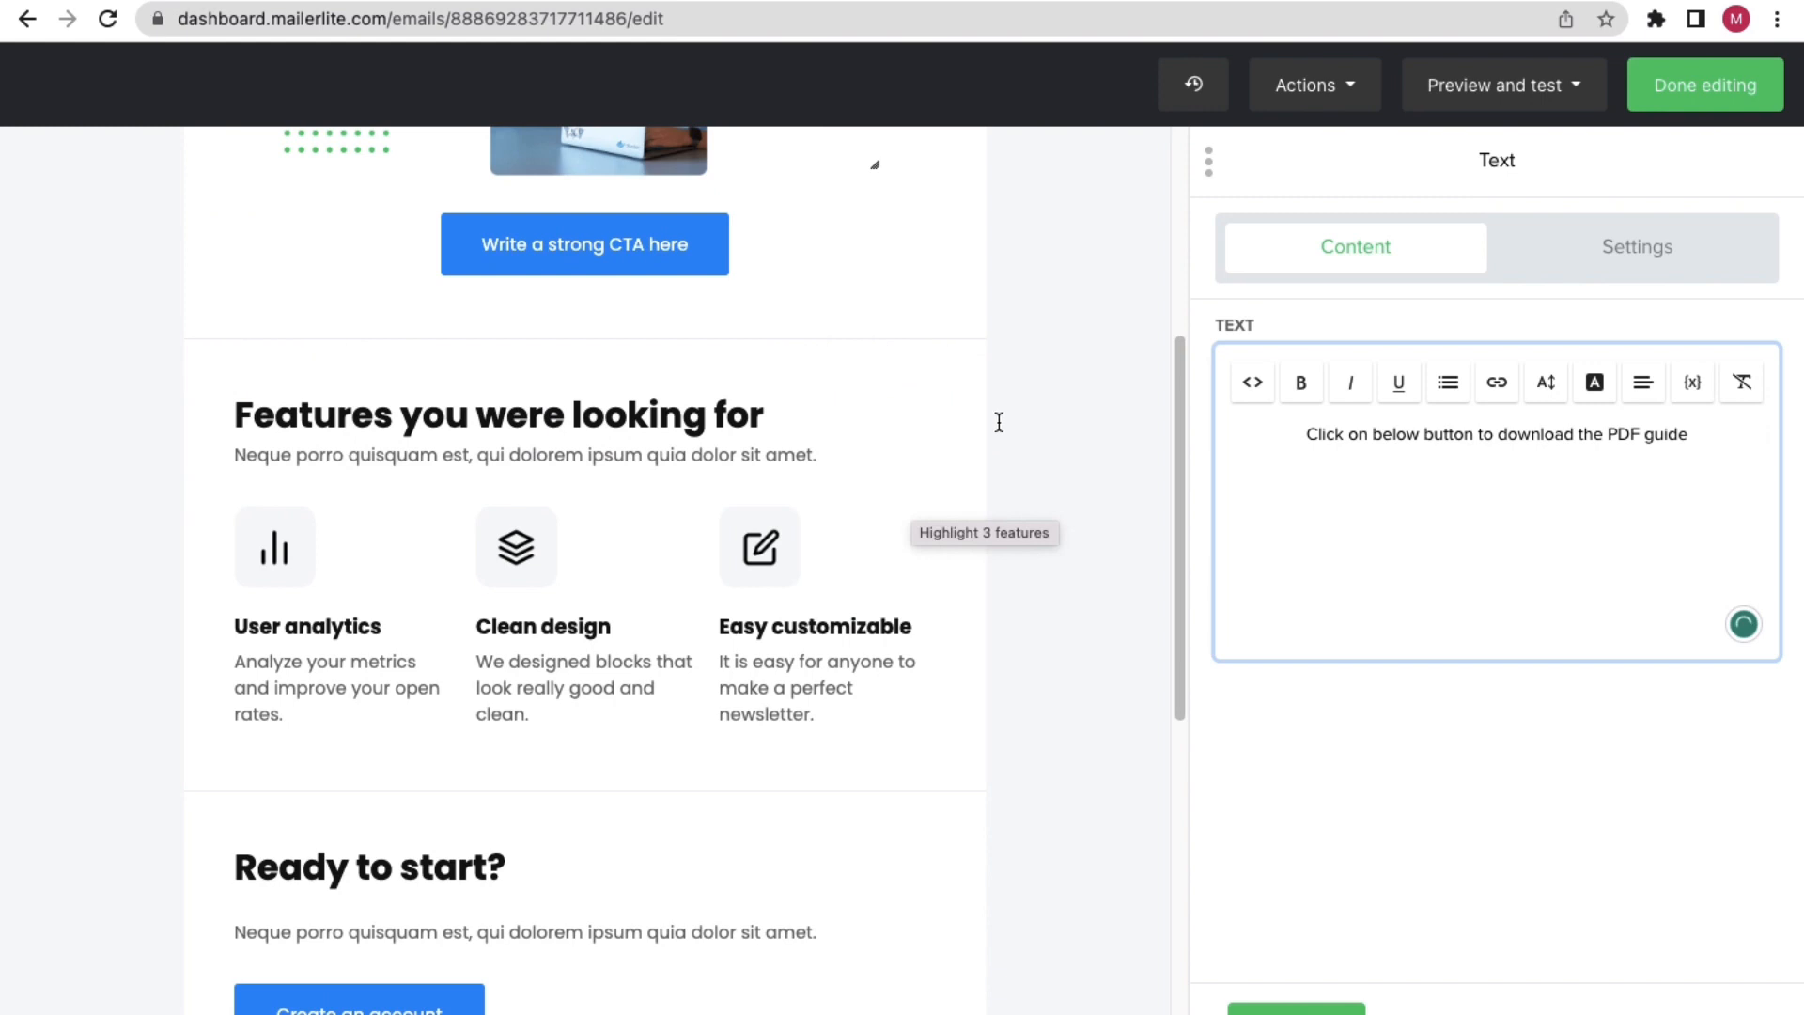
click(939, 363)
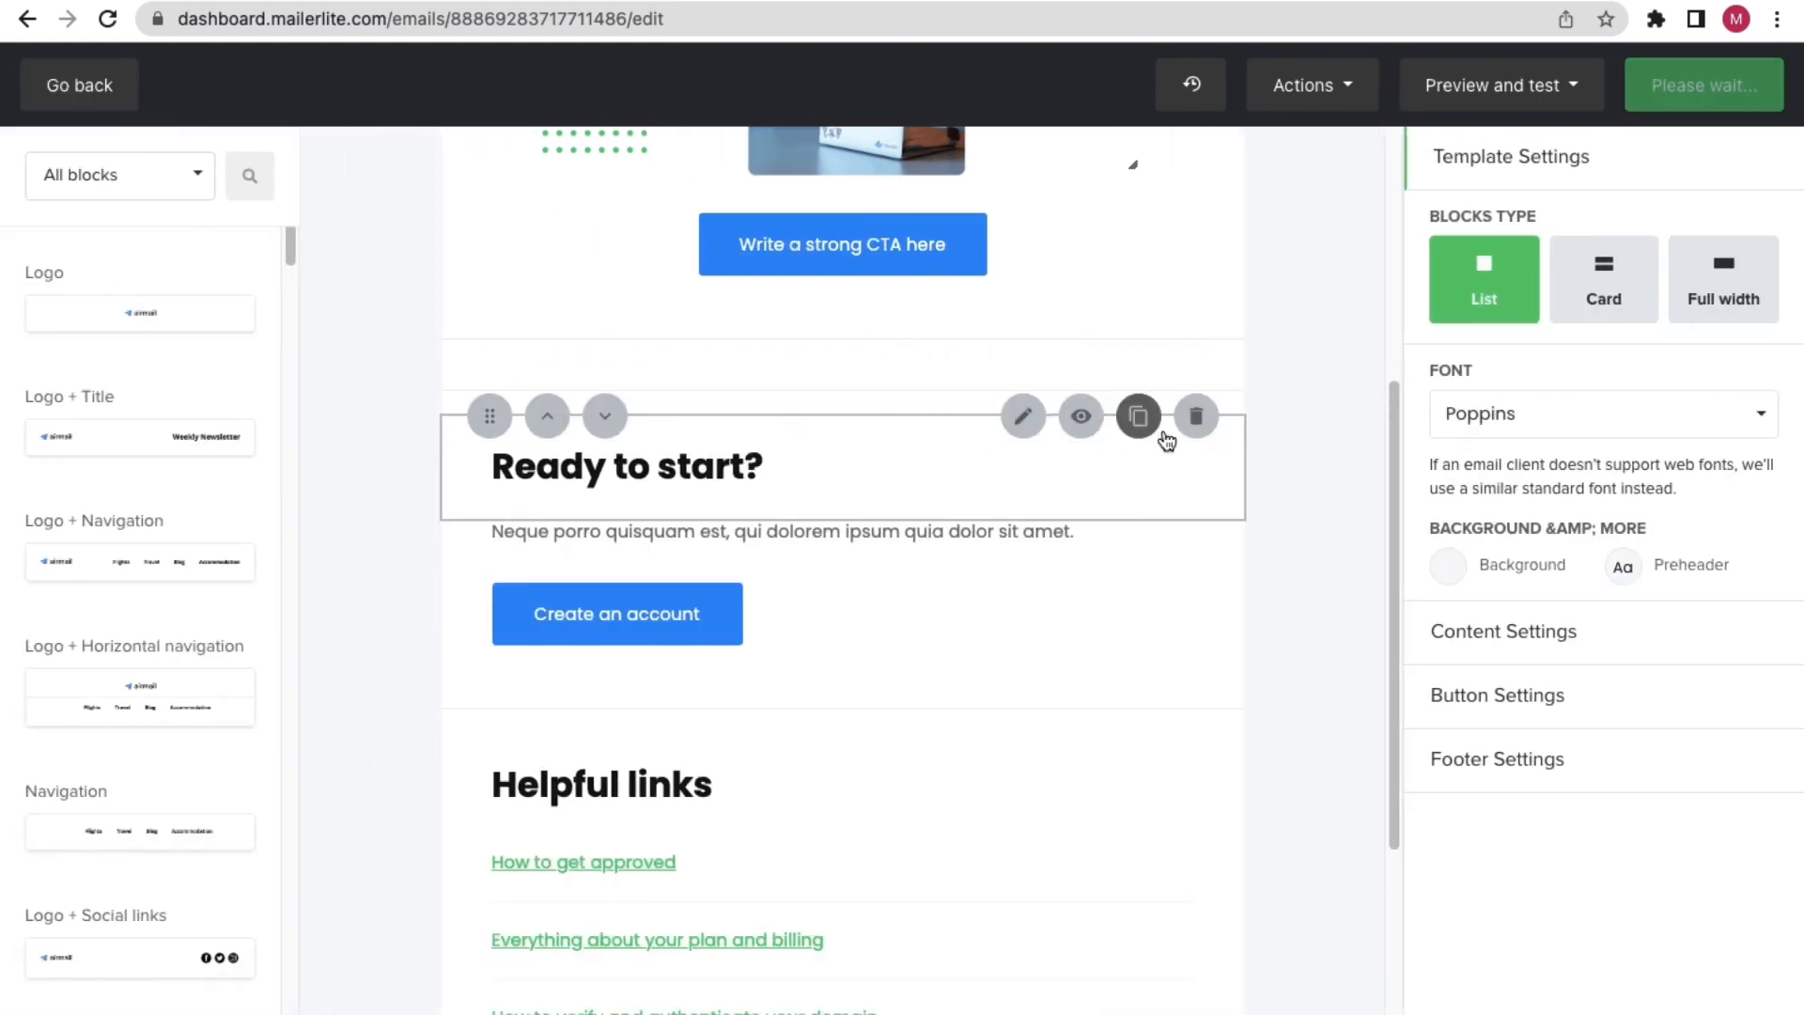
click(1212, 425)
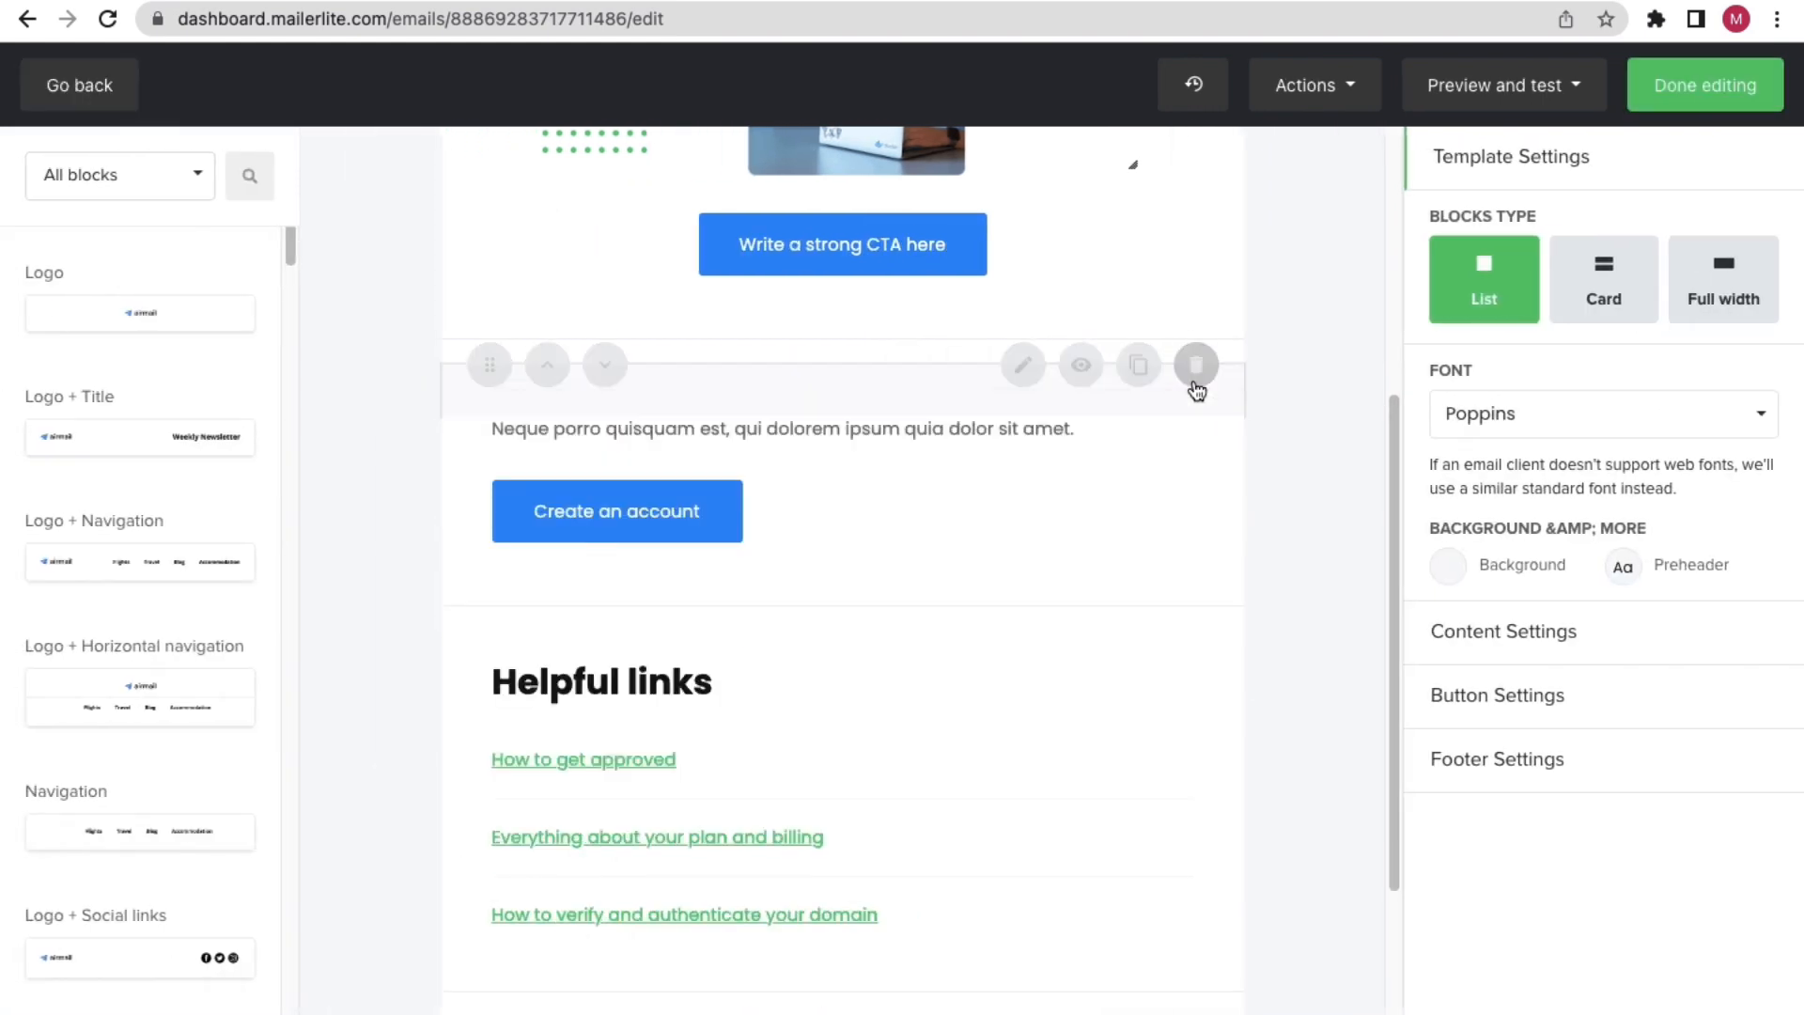
click(1198, 374)
click(1201, 366)
click(1197, 367)
click(1194, 413)
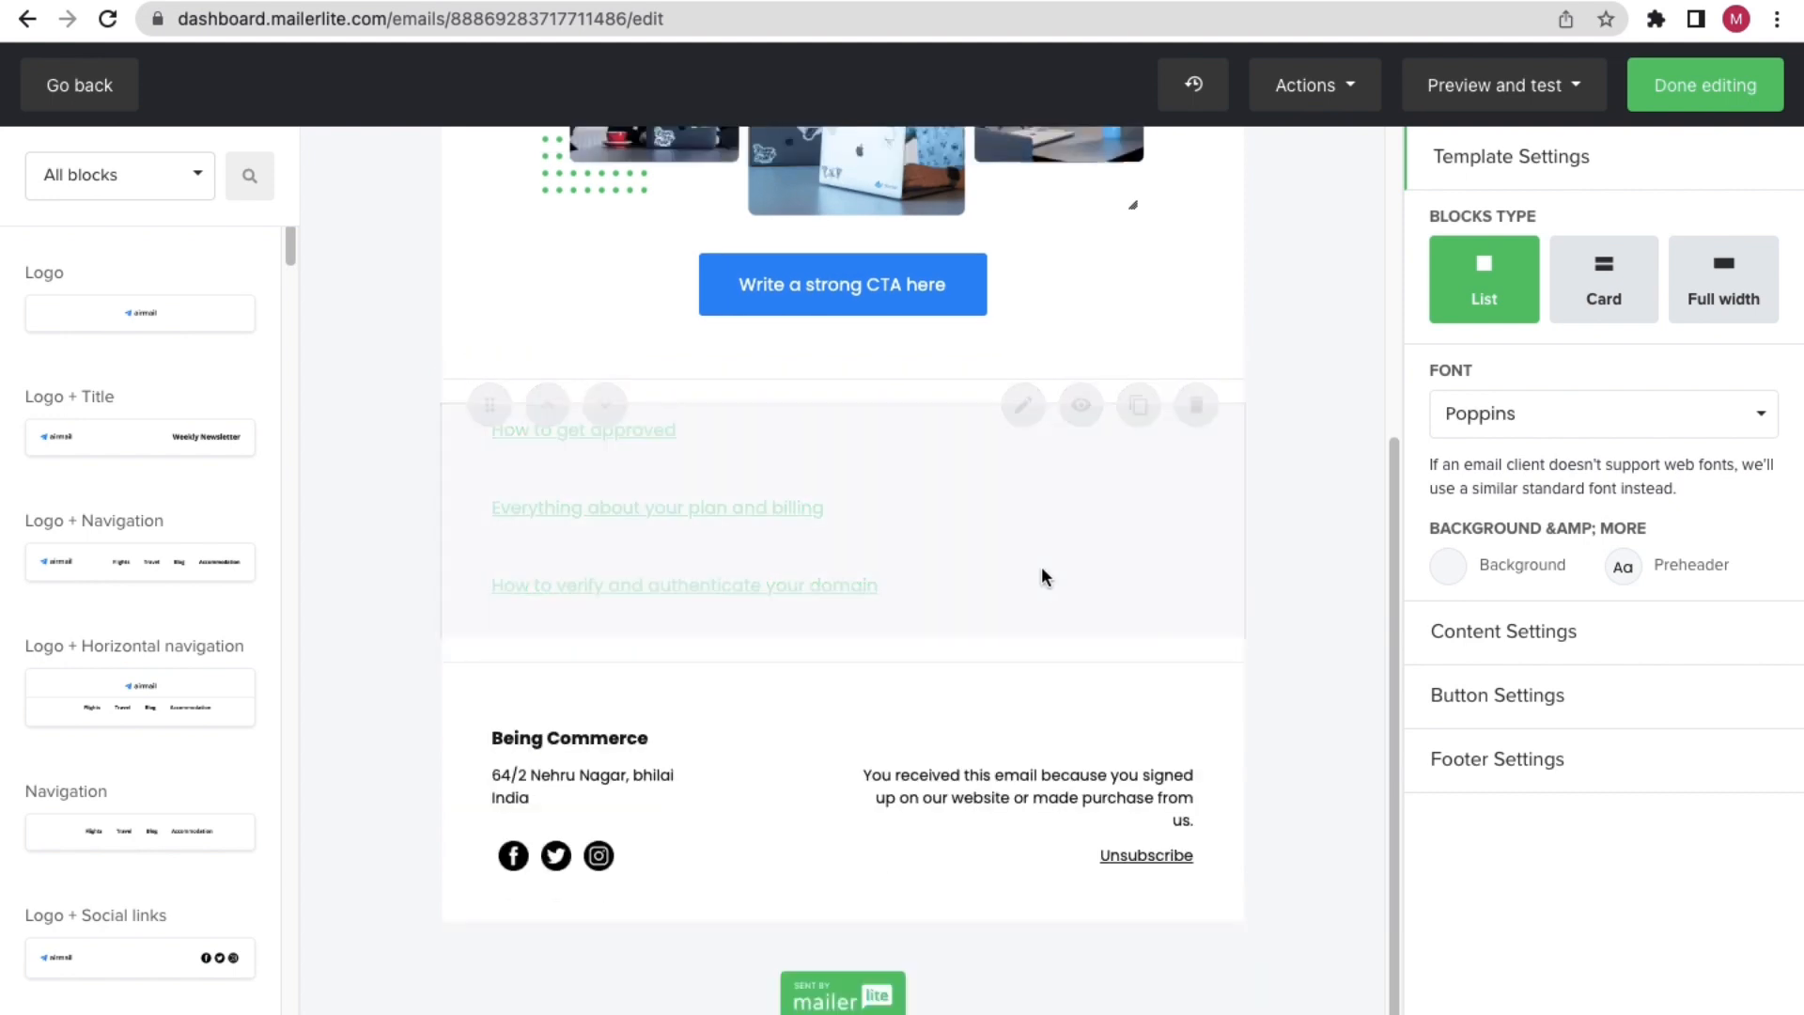
click(1195, 691)
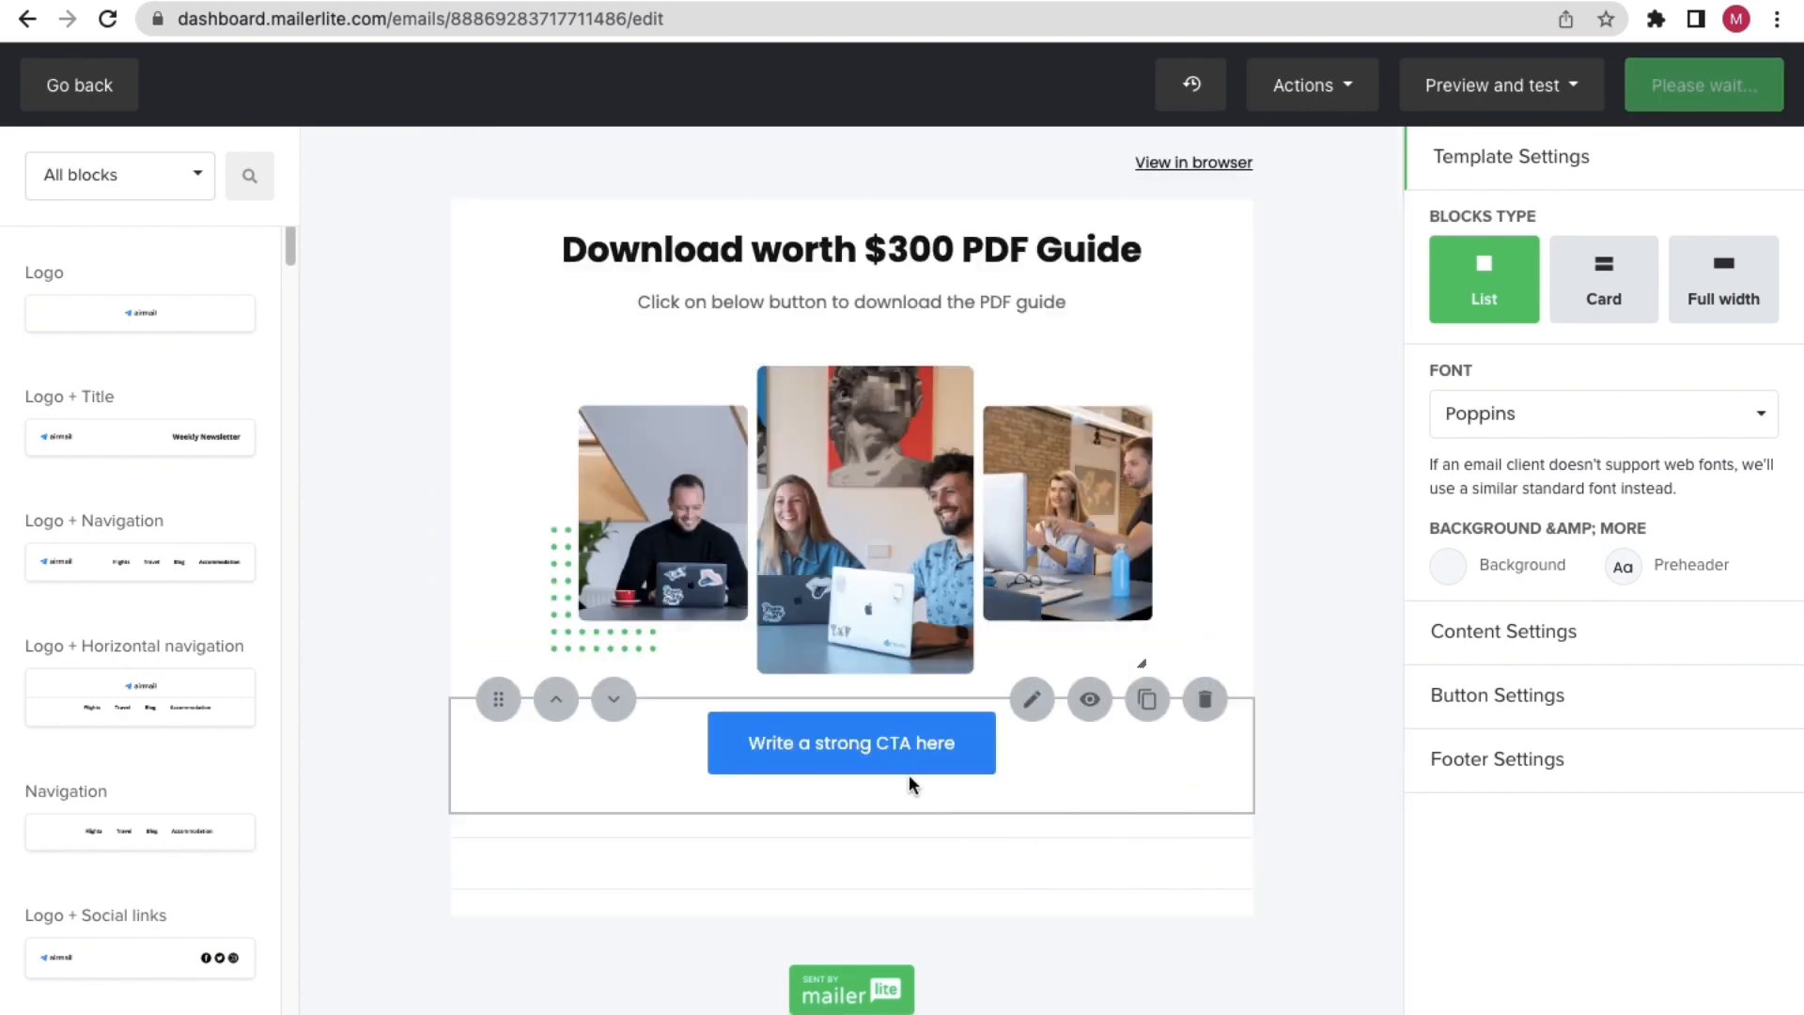
mouse_move(1019, 906)
click(1206, 865)
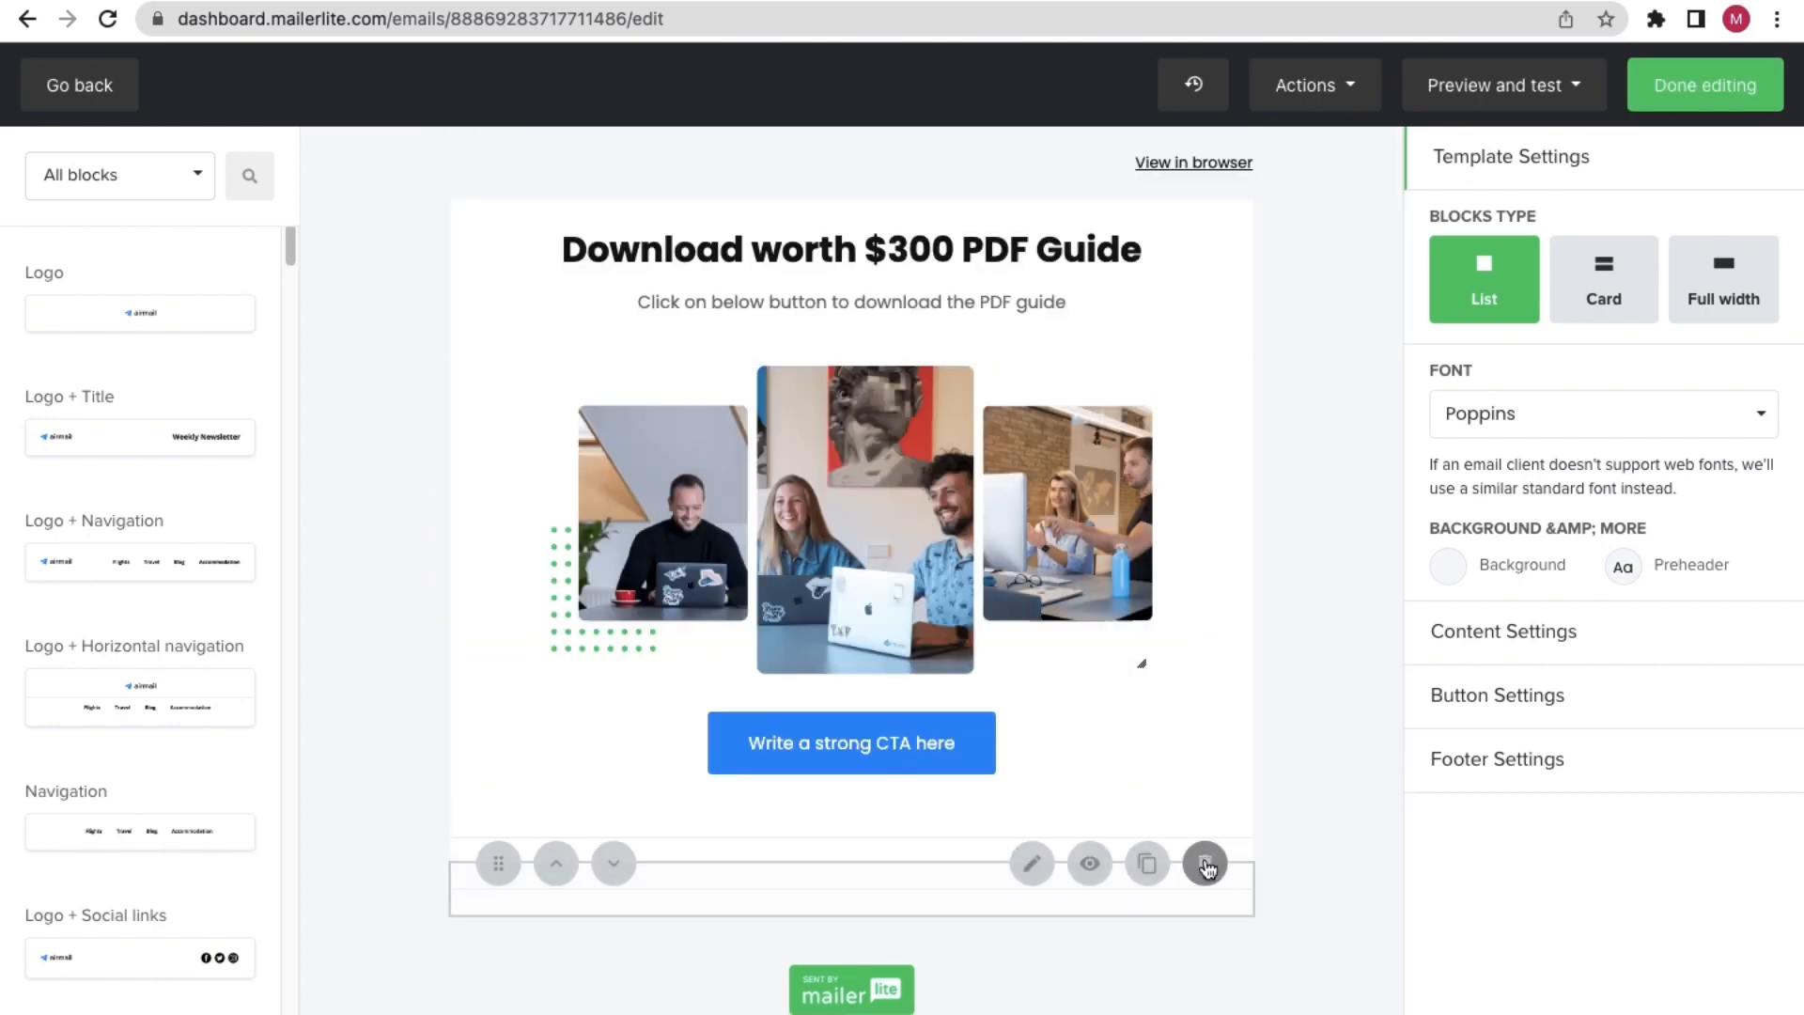
Step: Relabel the call-to-action button 'Download PDF Guide' and start editing its link
click(852, 754)
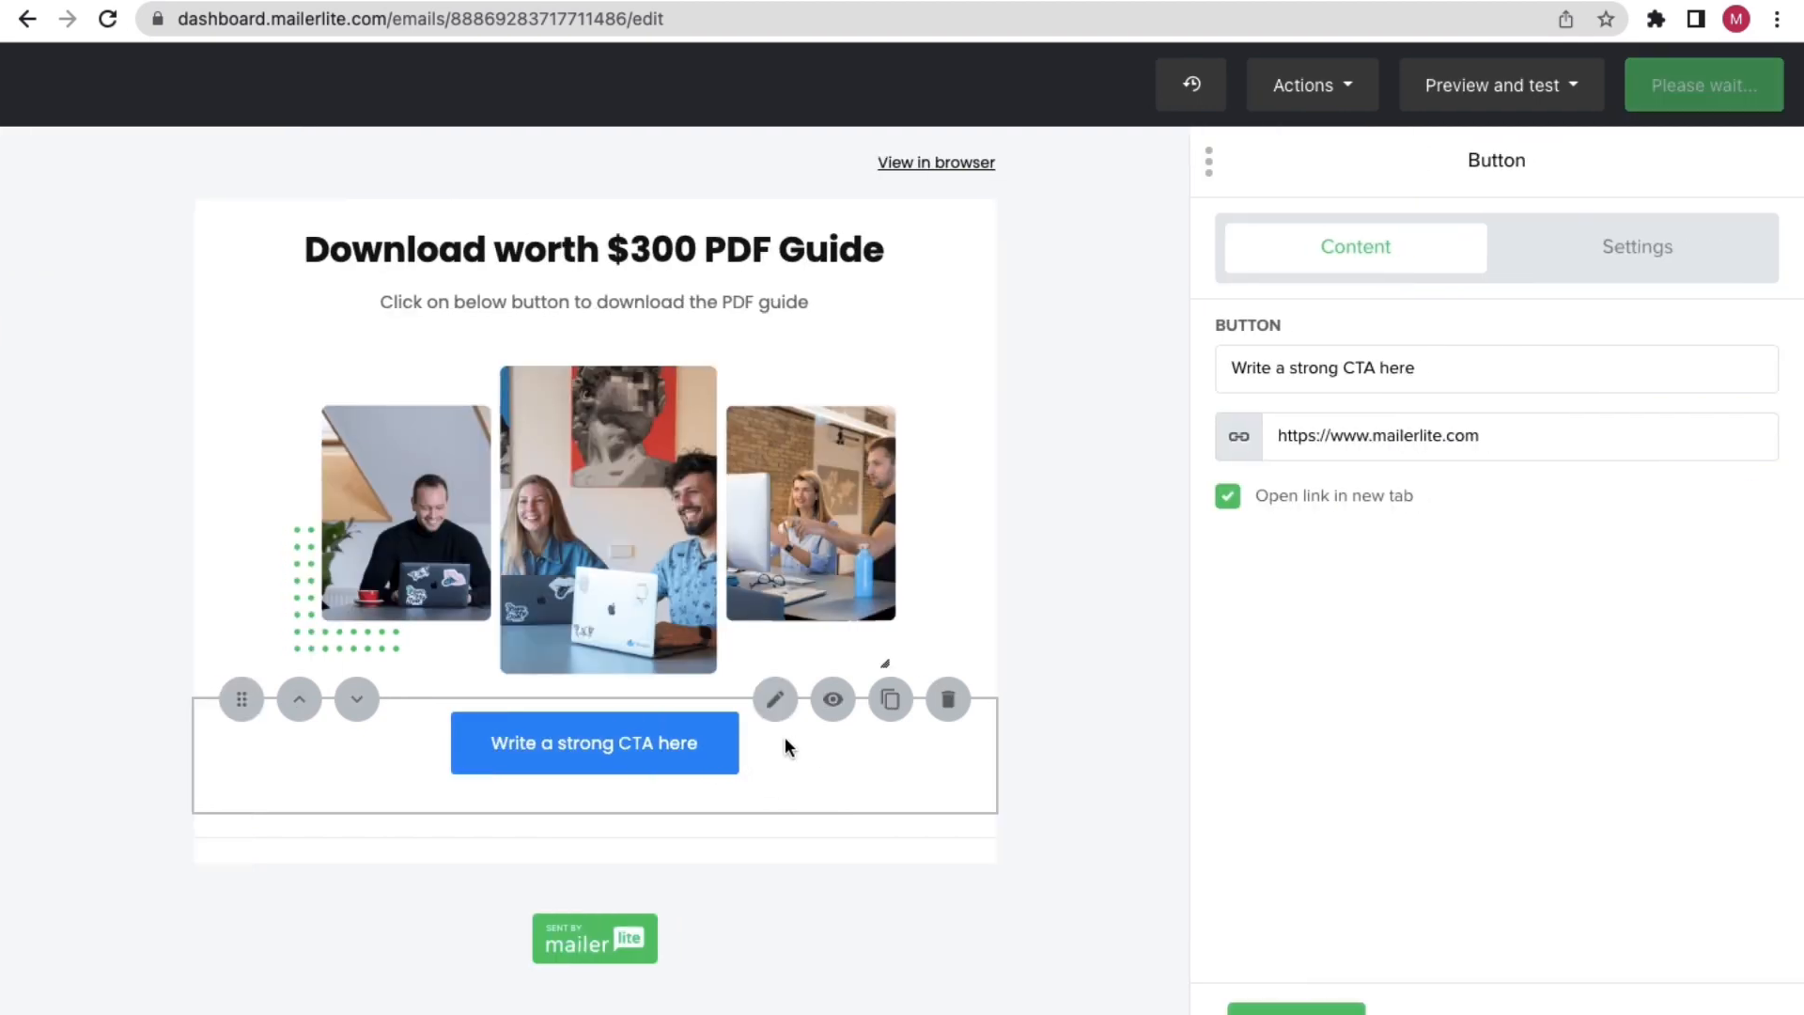
triple_click(1261, 369)
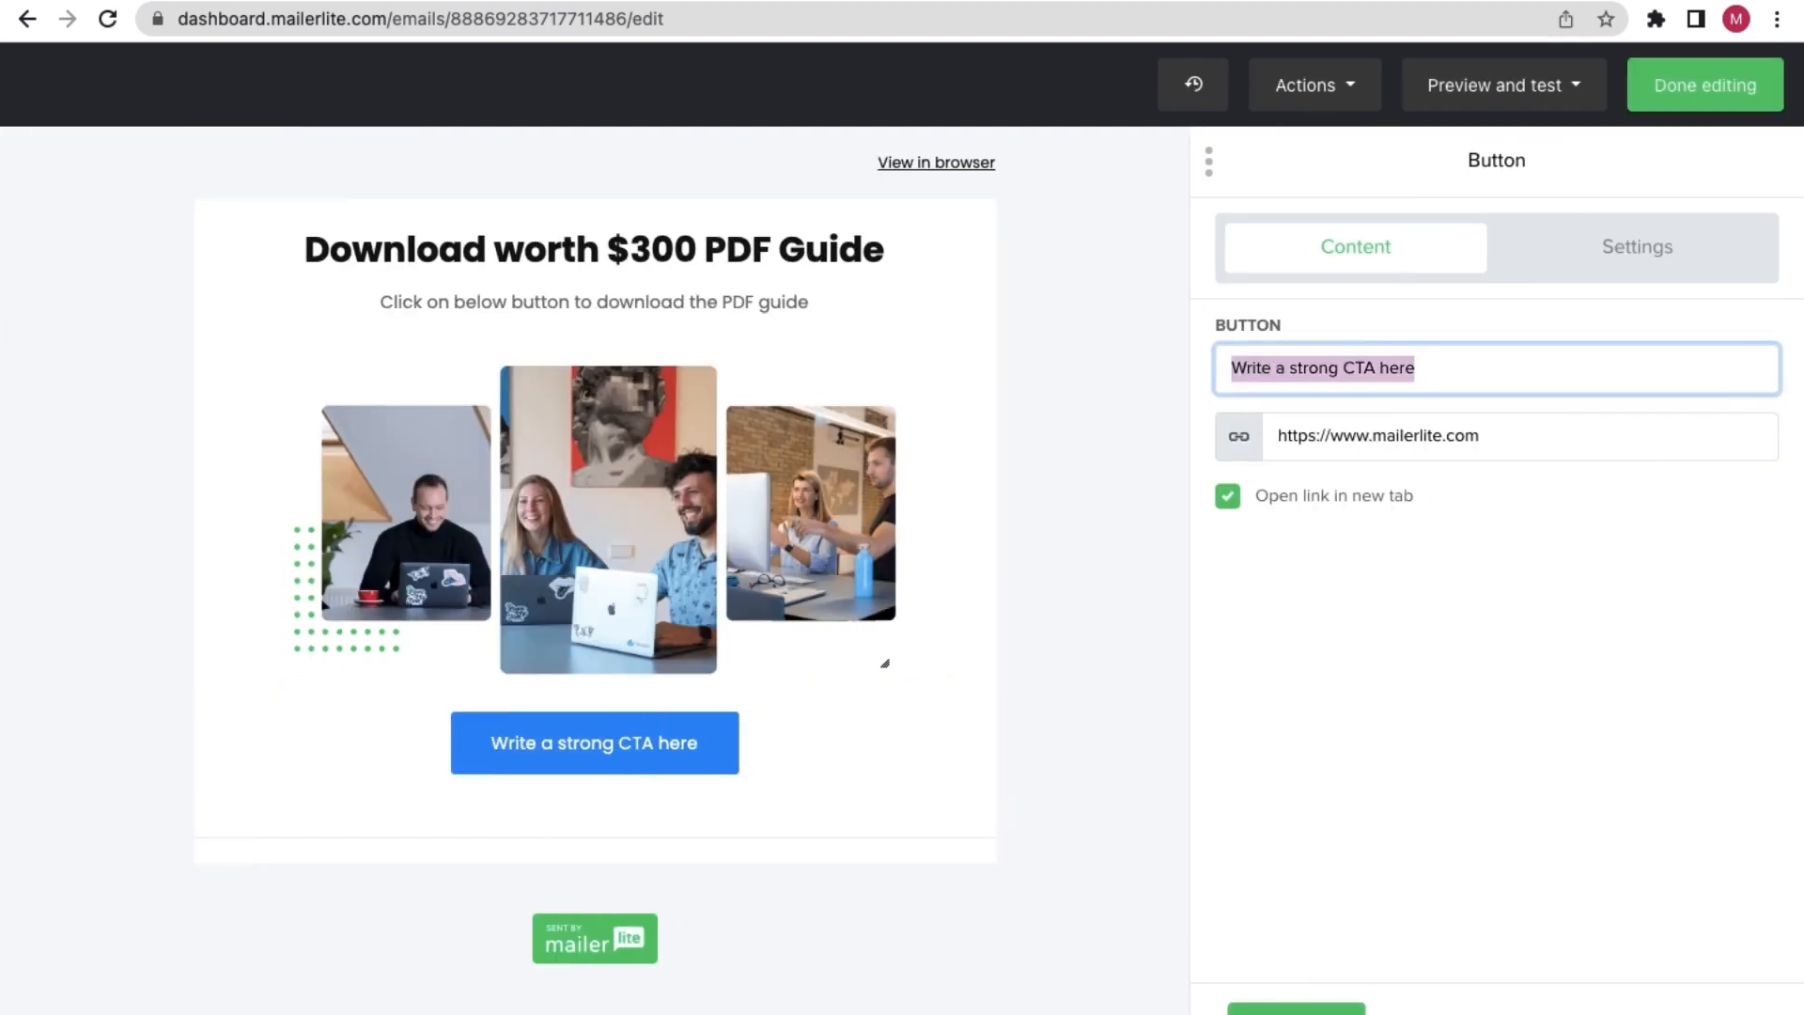
text(Download )
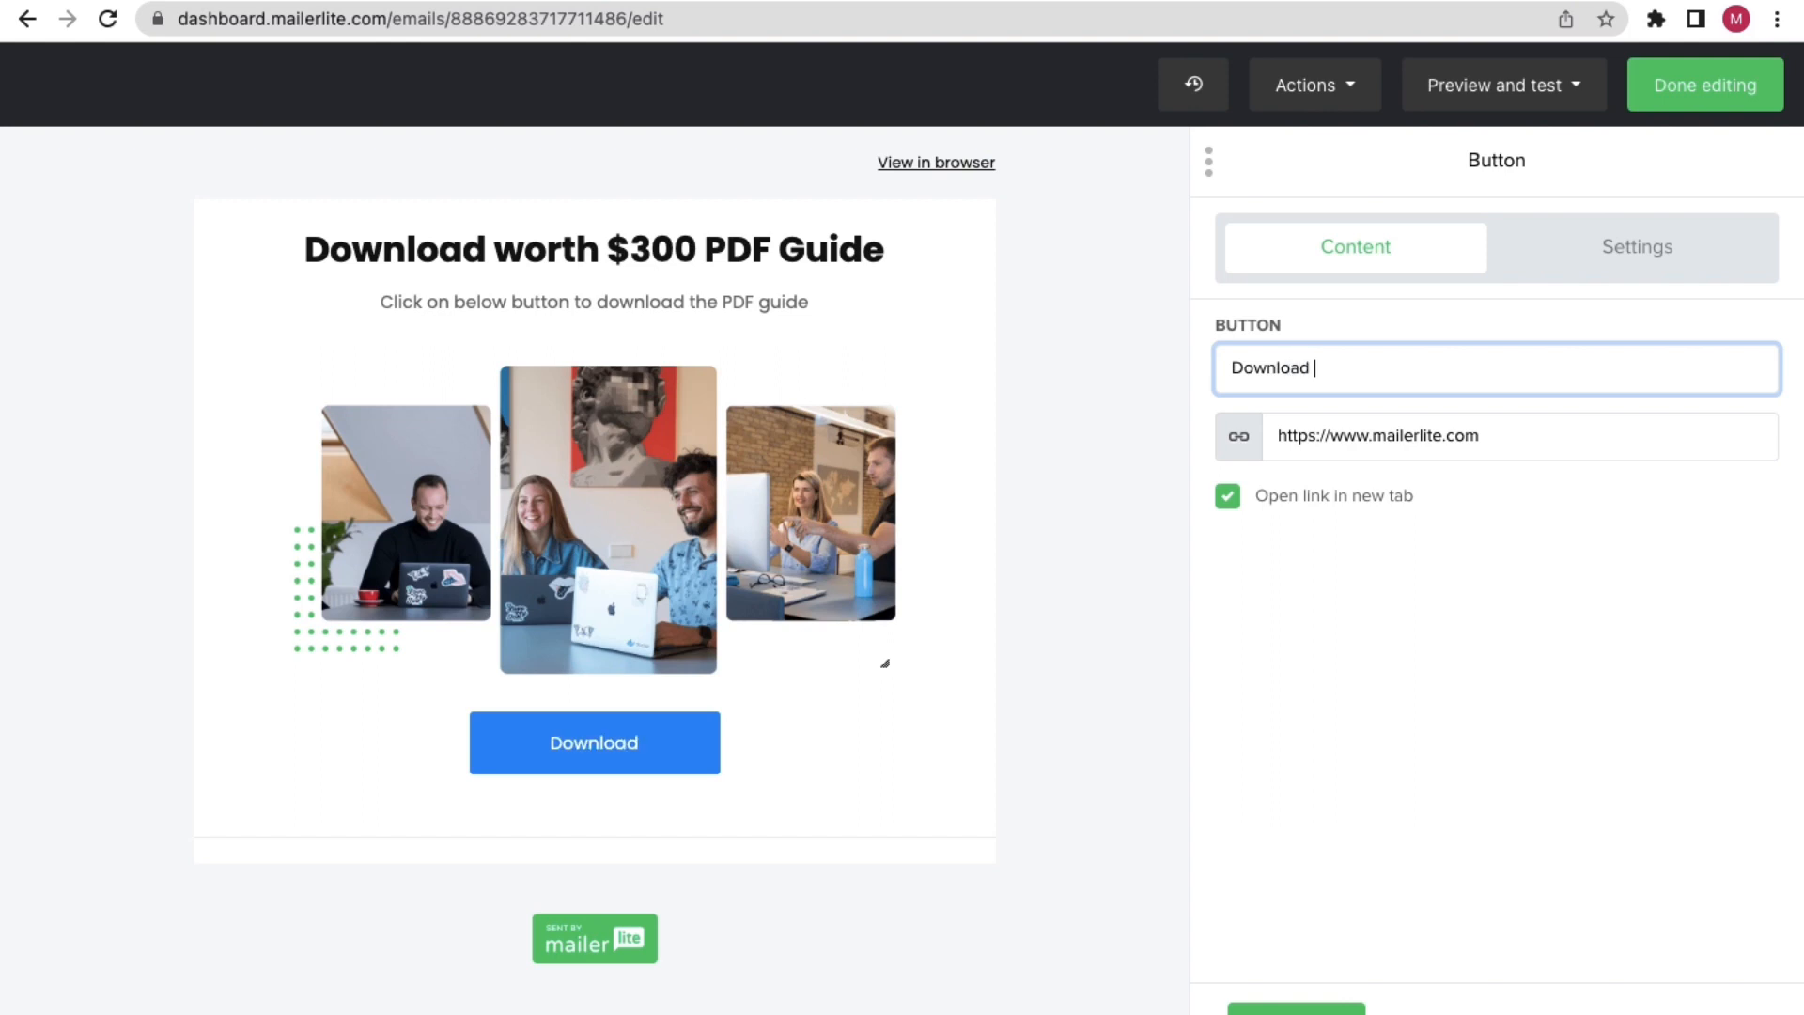
text(PDF )
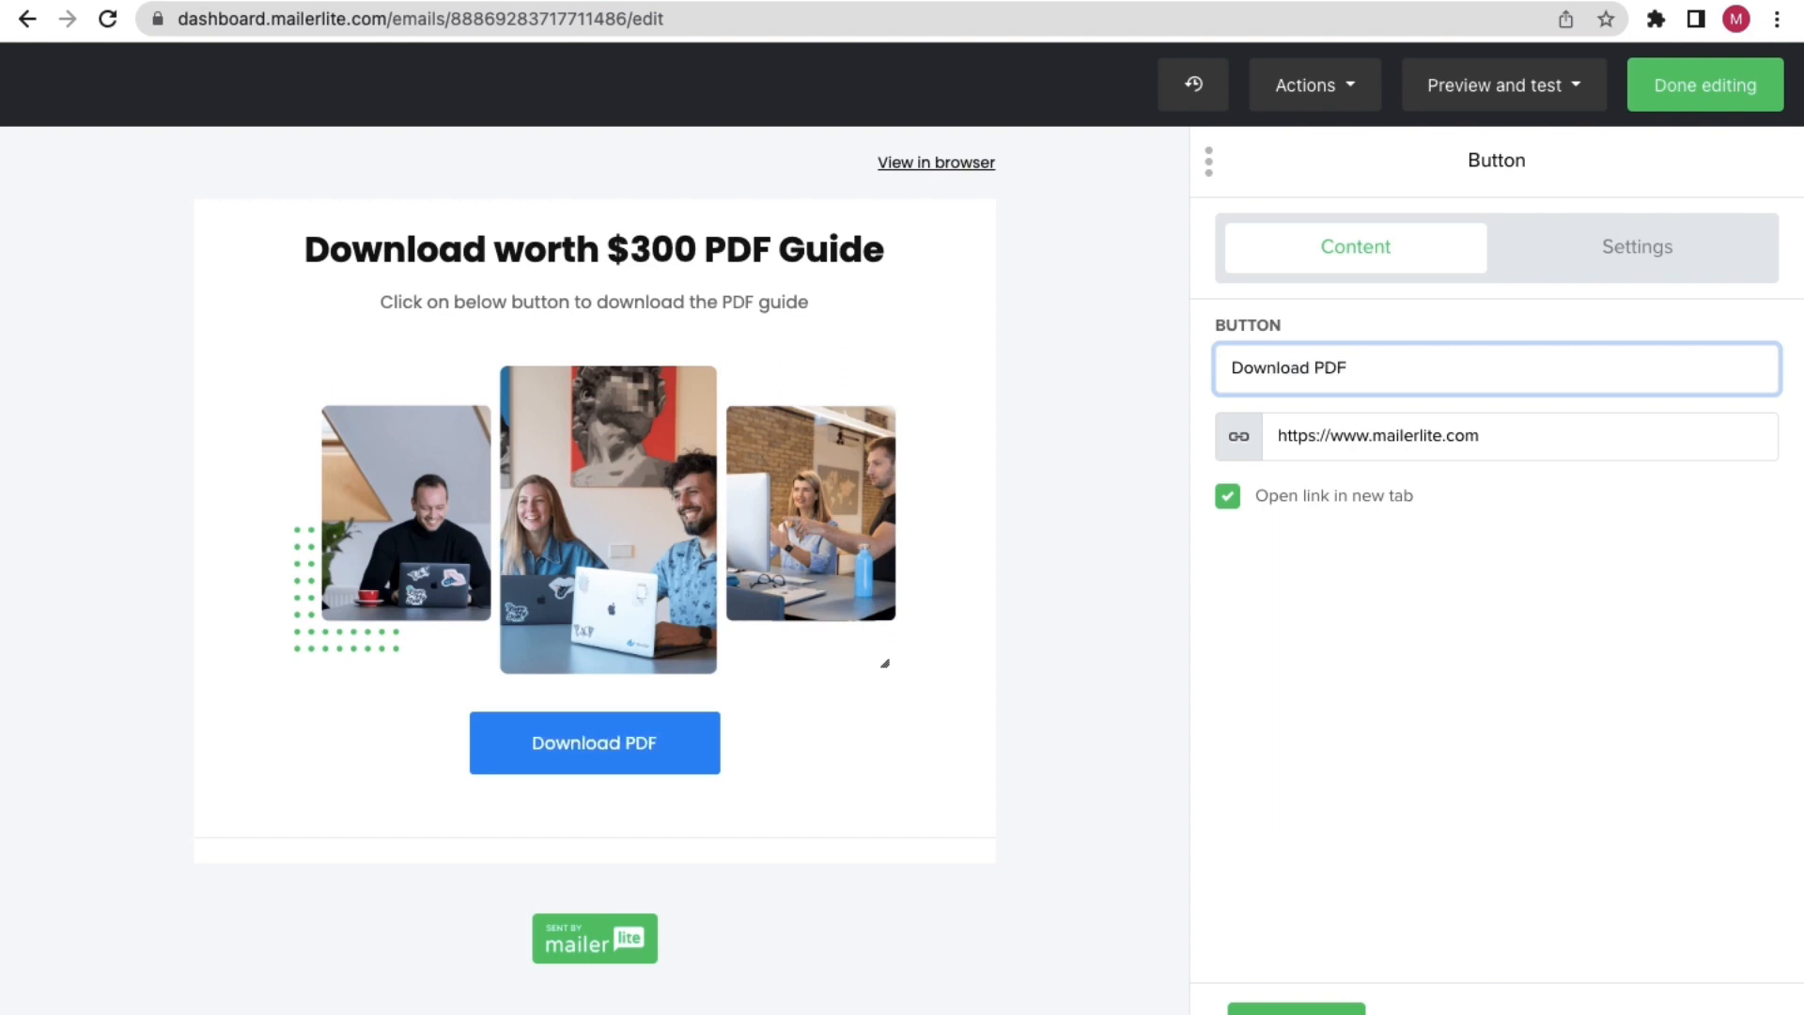
text(Guide)
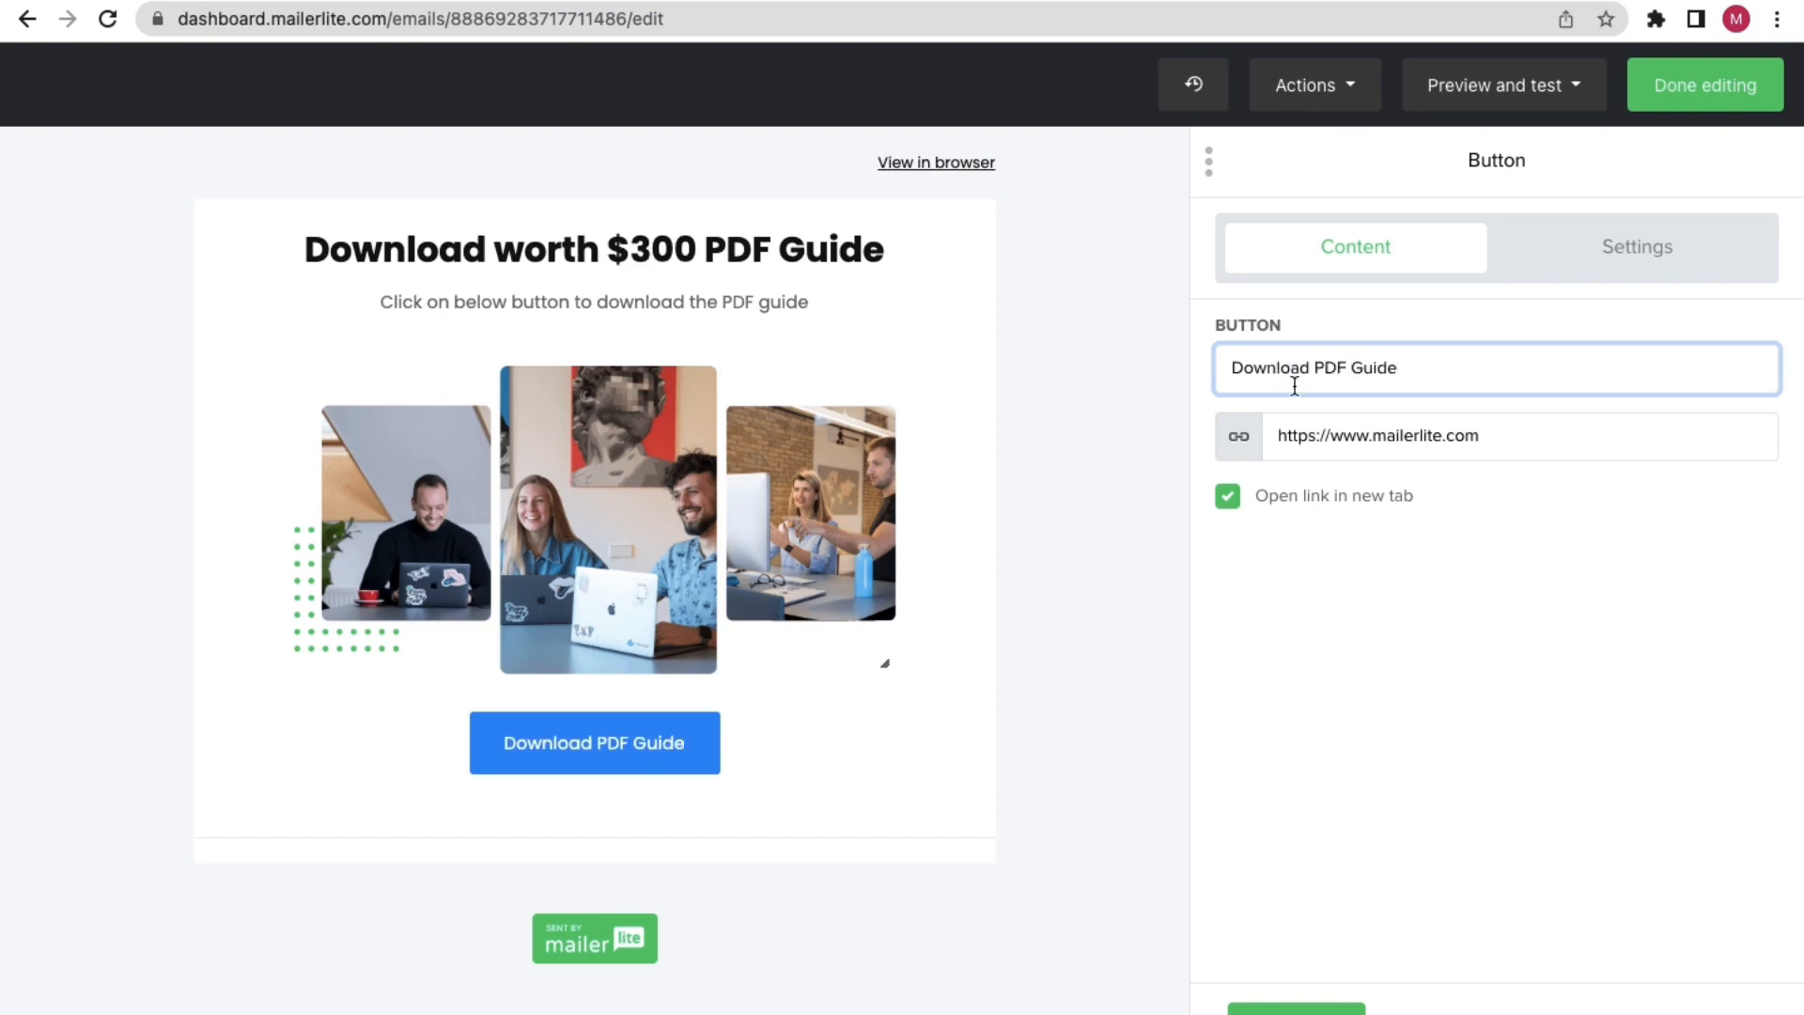
click(1508, 427)
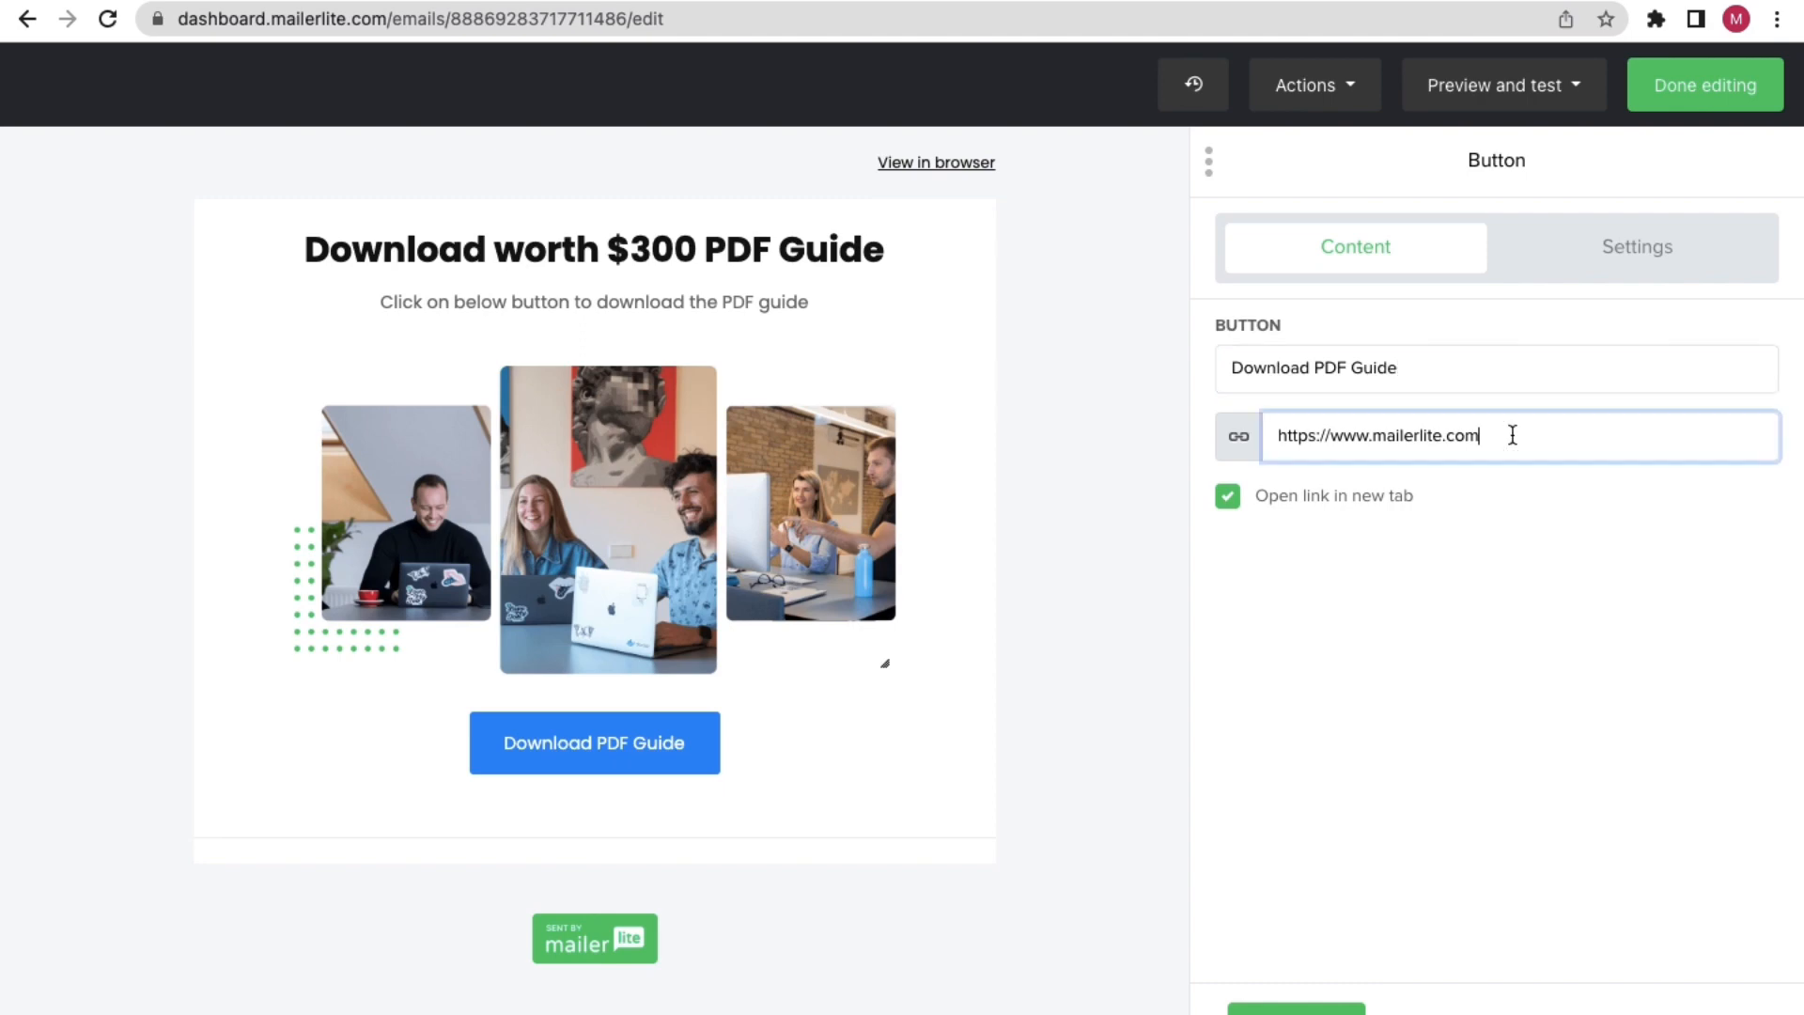
click(1067, 2)
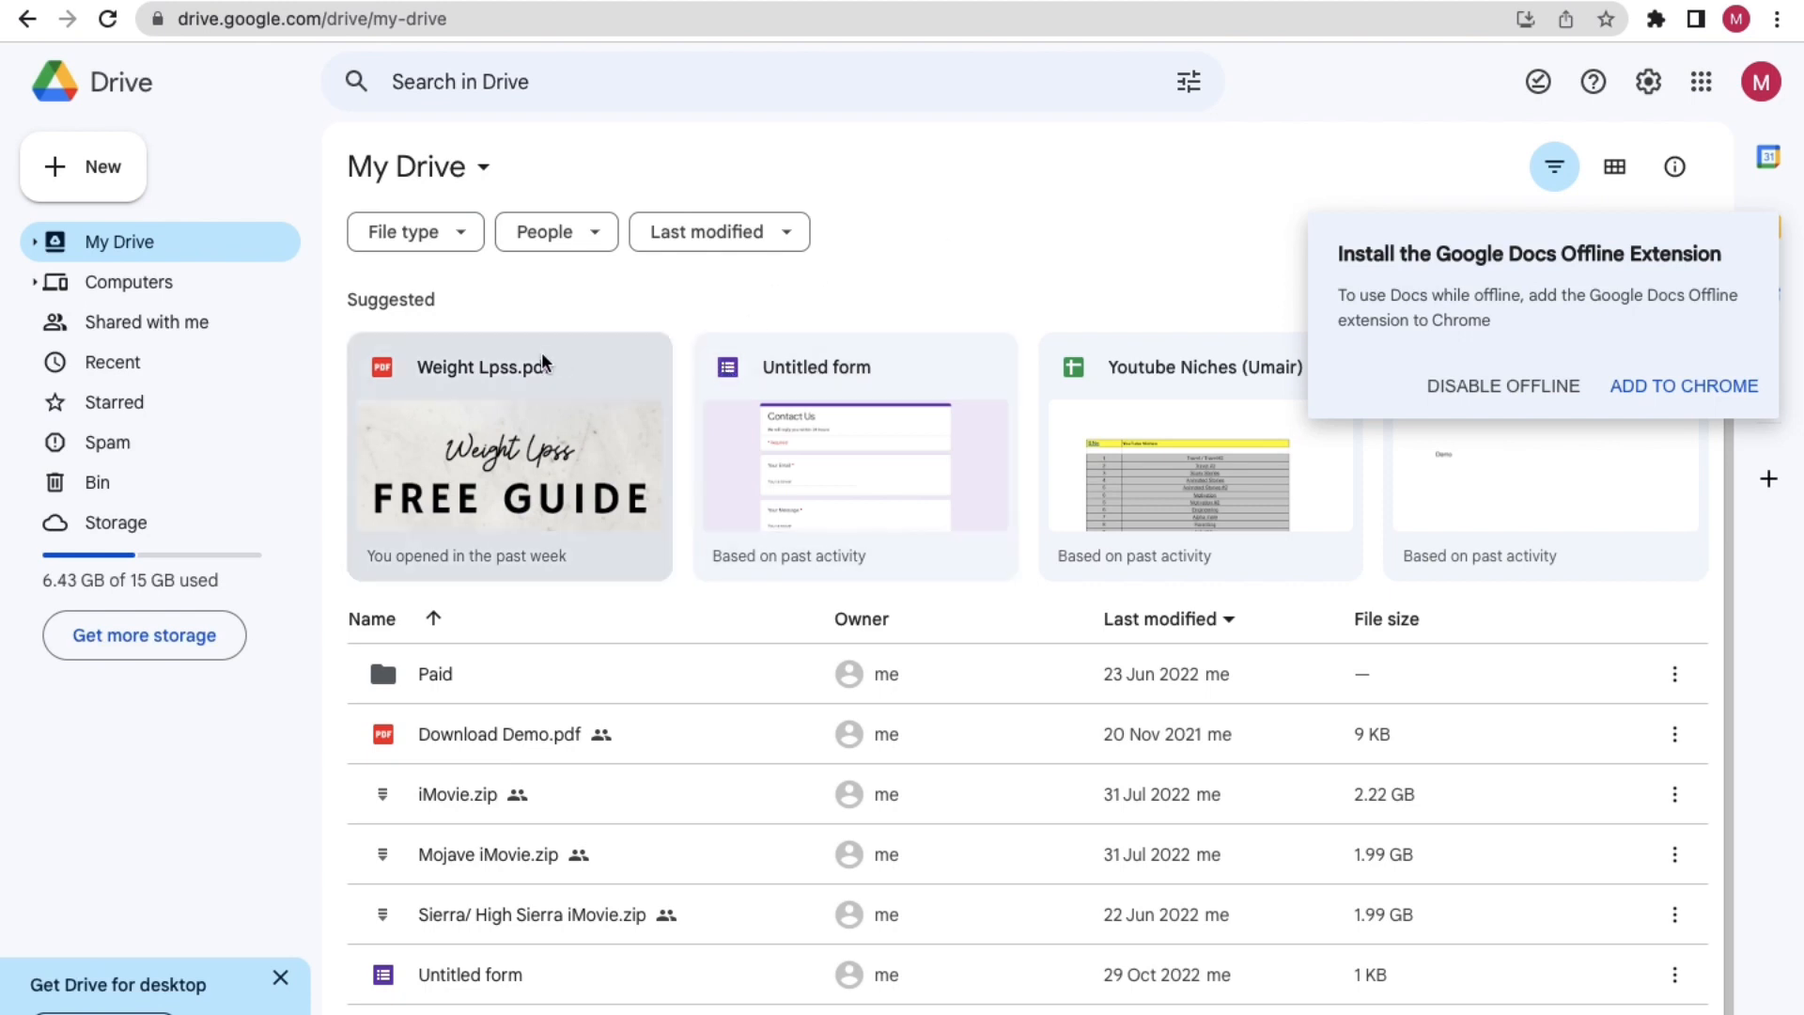
Step: Share Weight Lpss.pdf so anyone with the link can view it, and copy that link
right_click(477, 458)
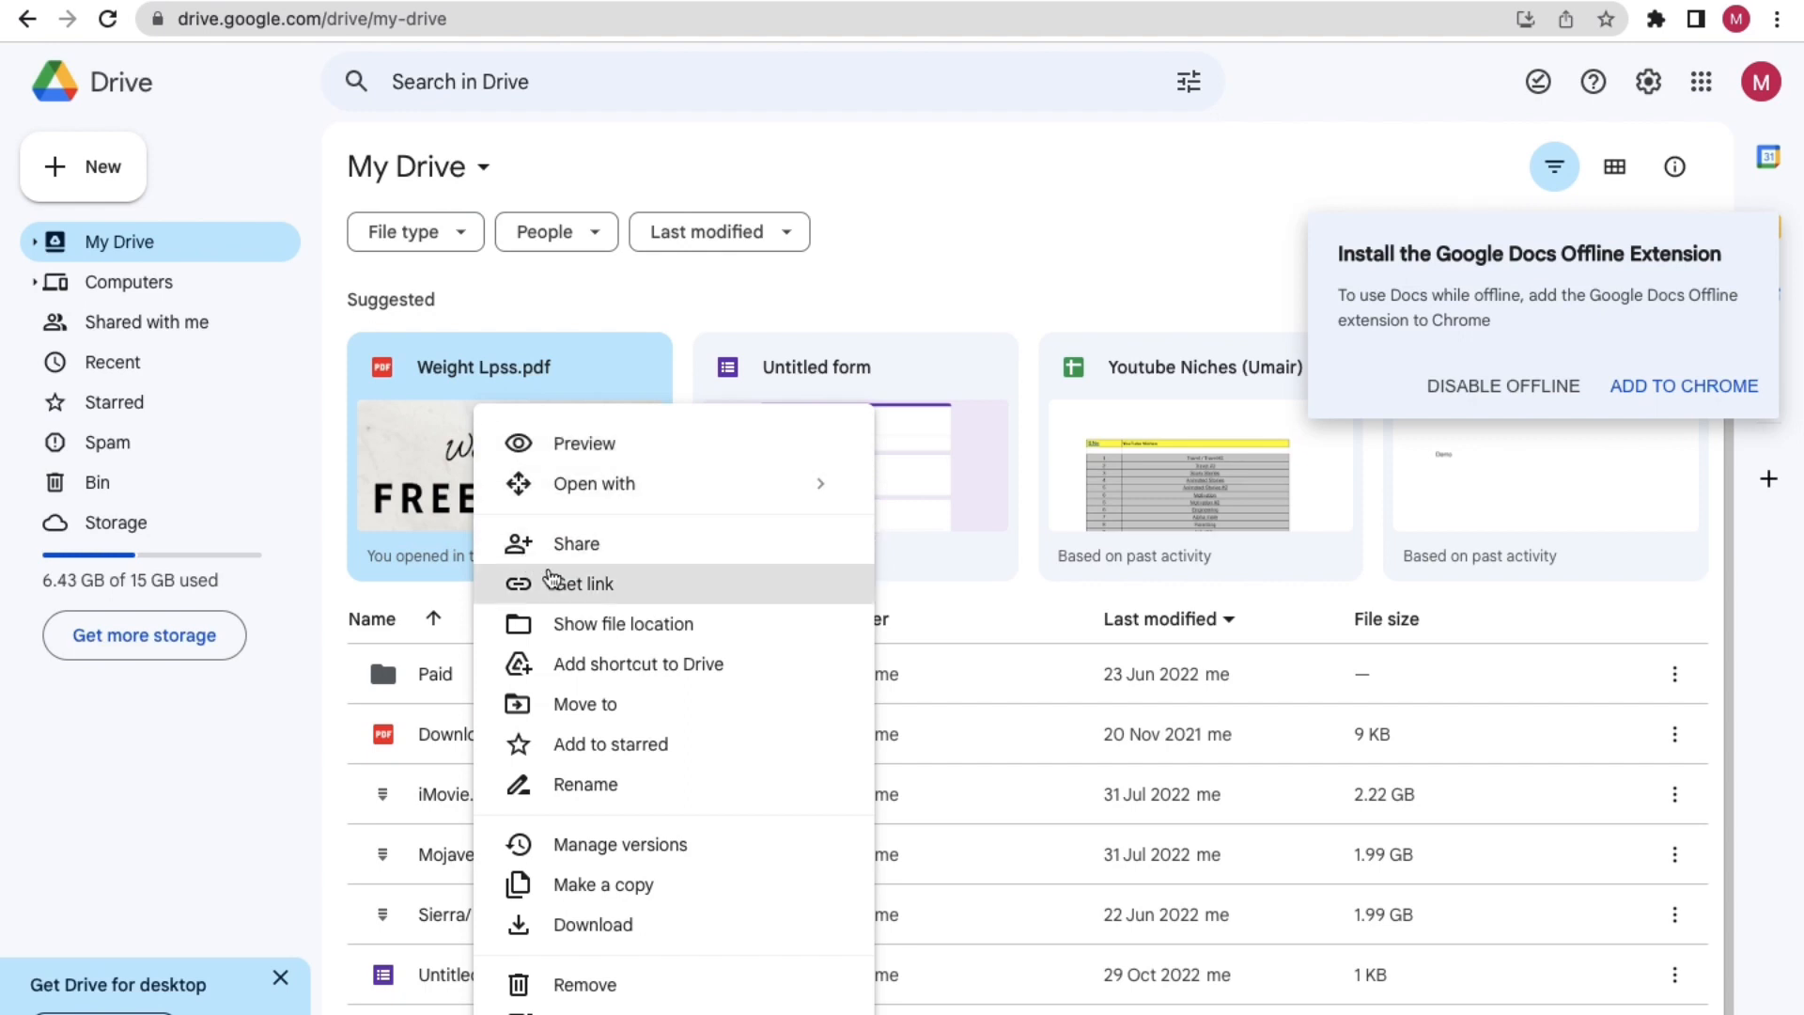
click(552, 581)
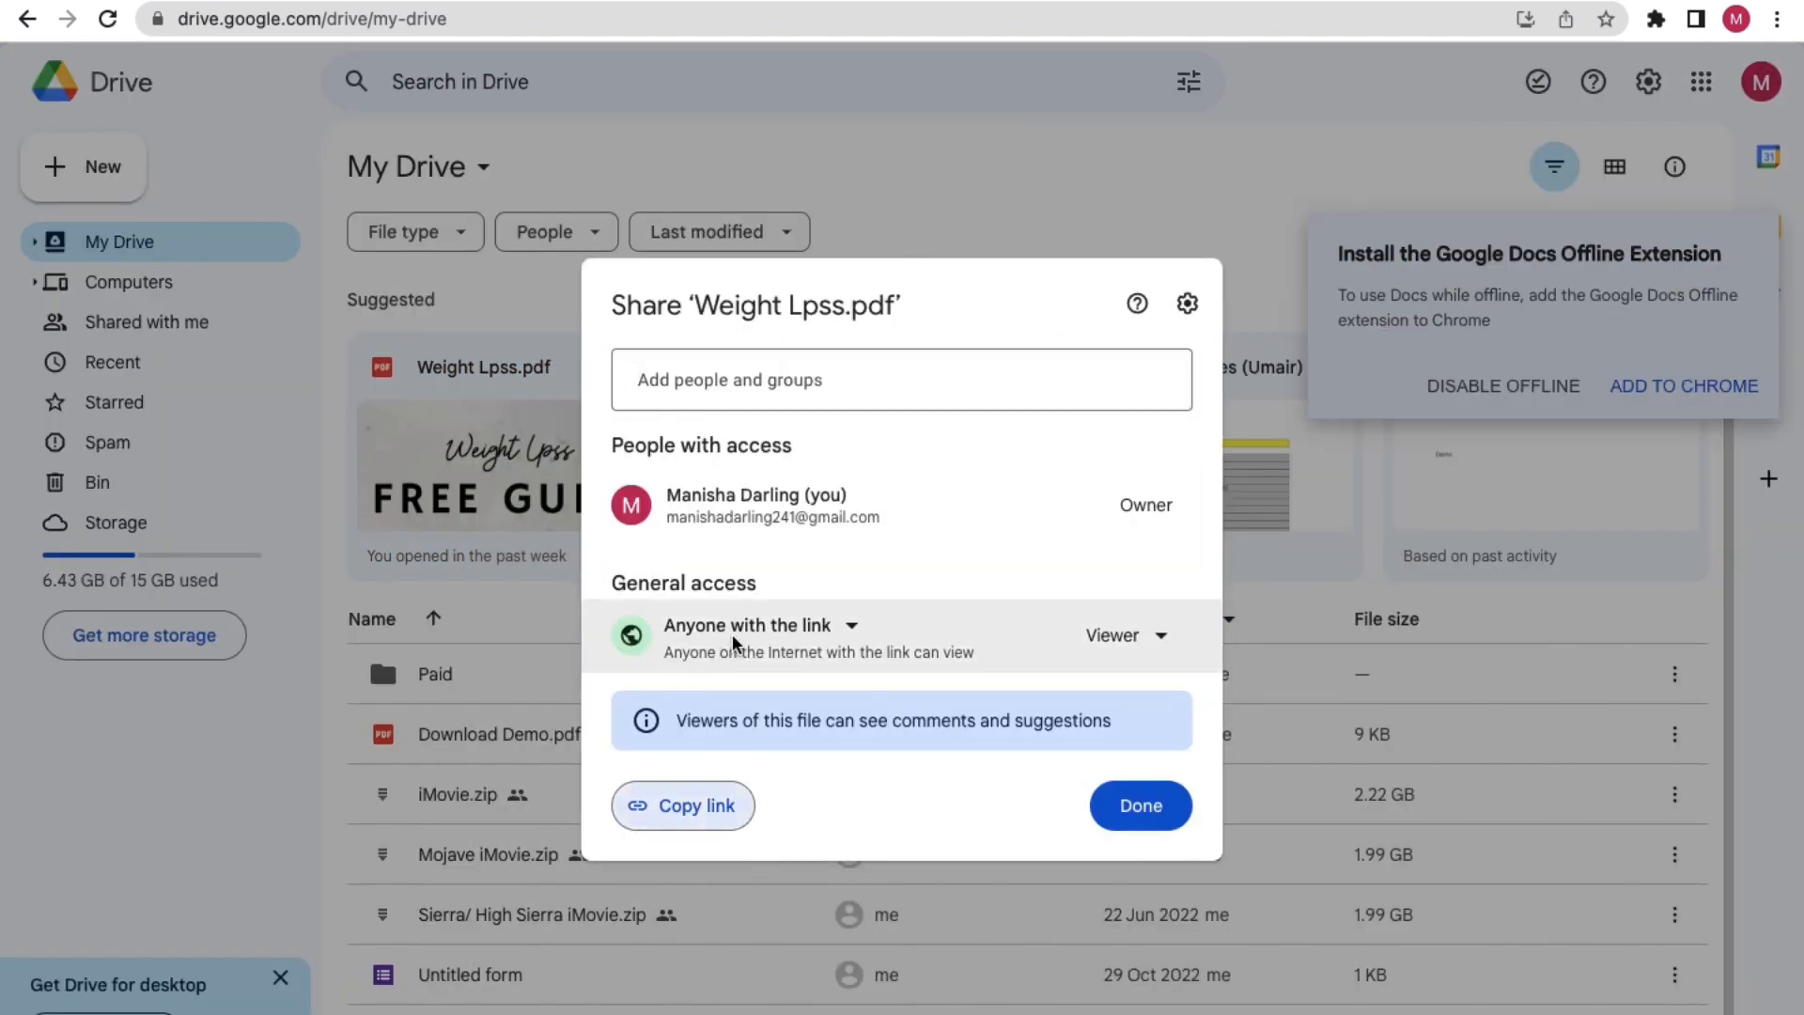
click(753, 627)
click(794, 675)
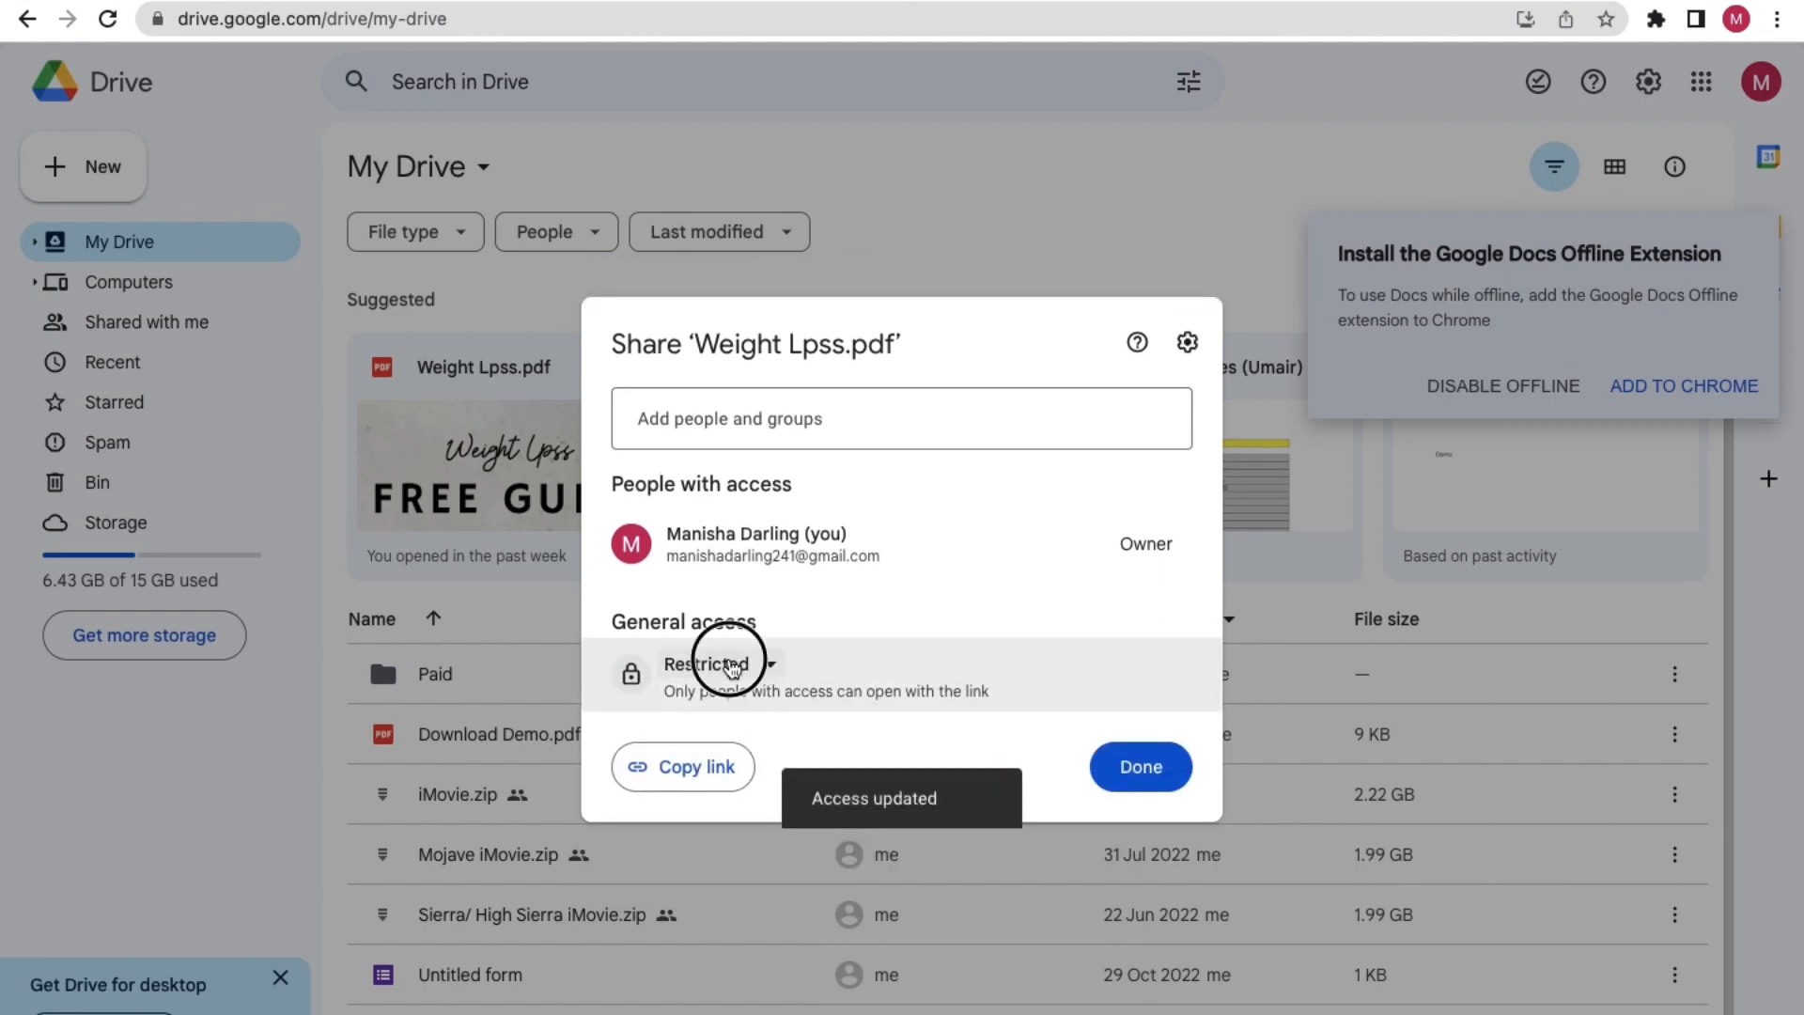
click(742, 668)
click(761, 778)
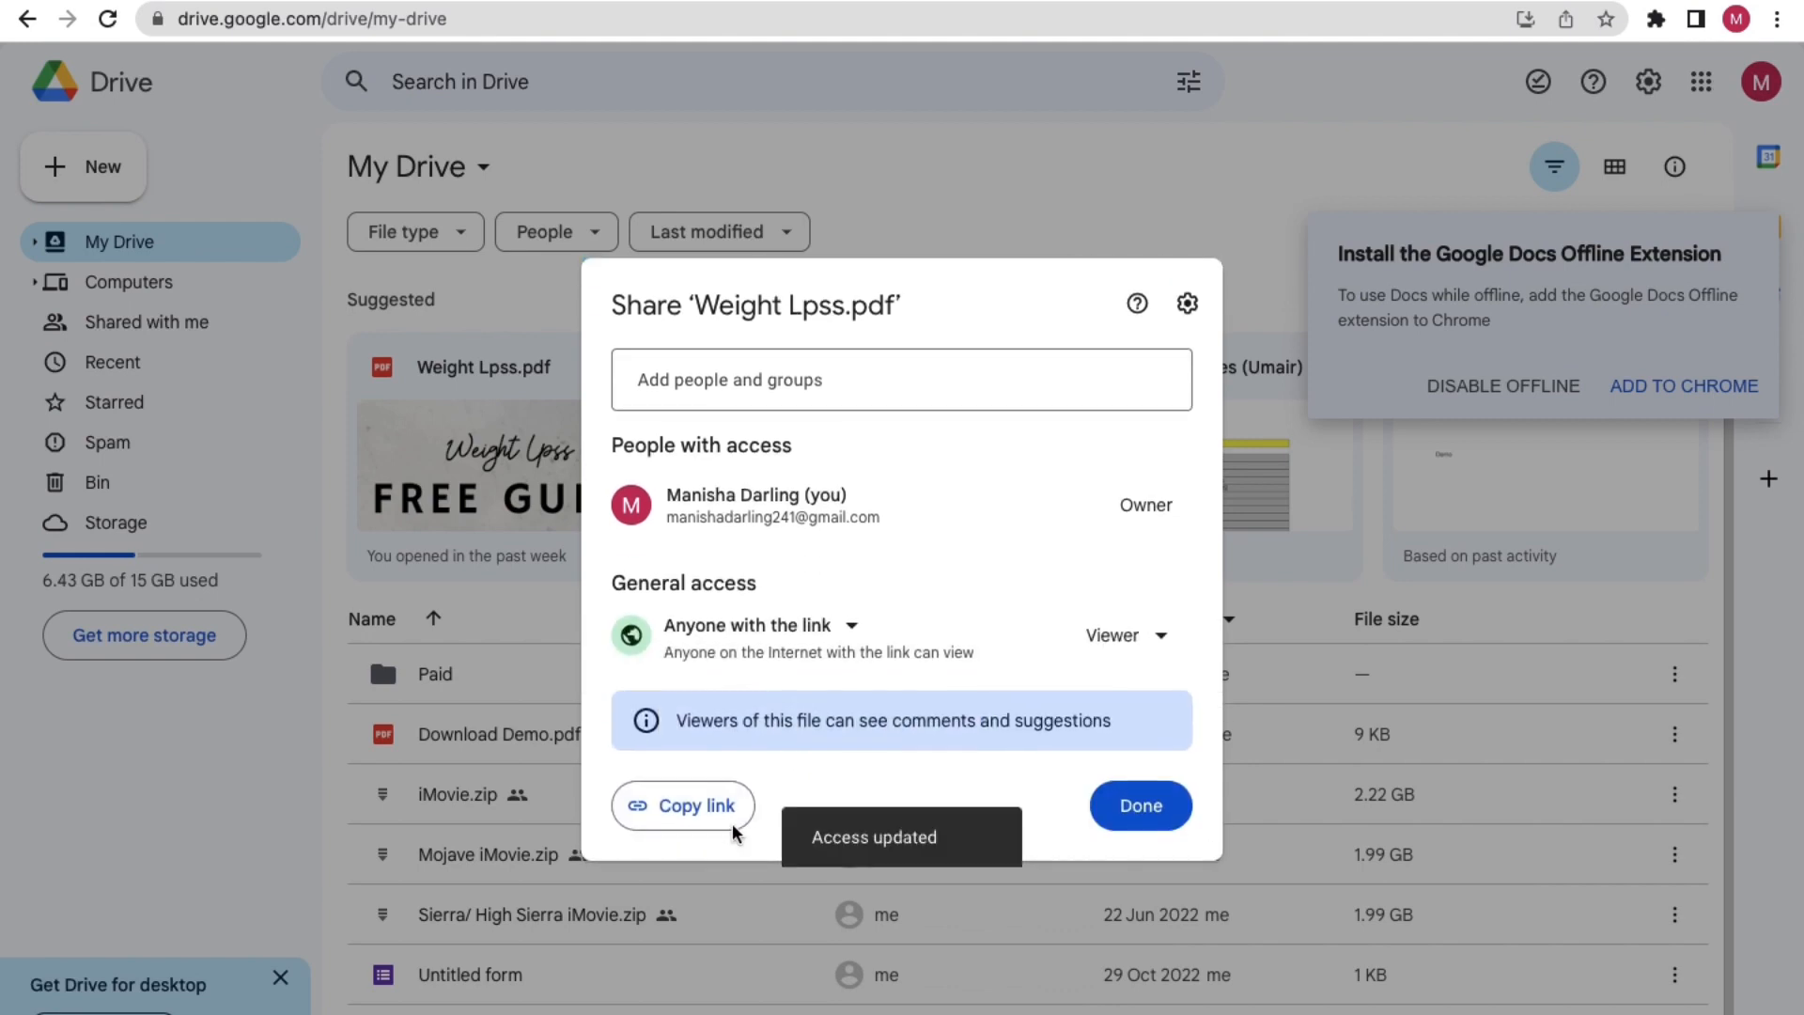
click(719, 806)
click(1124, 817)
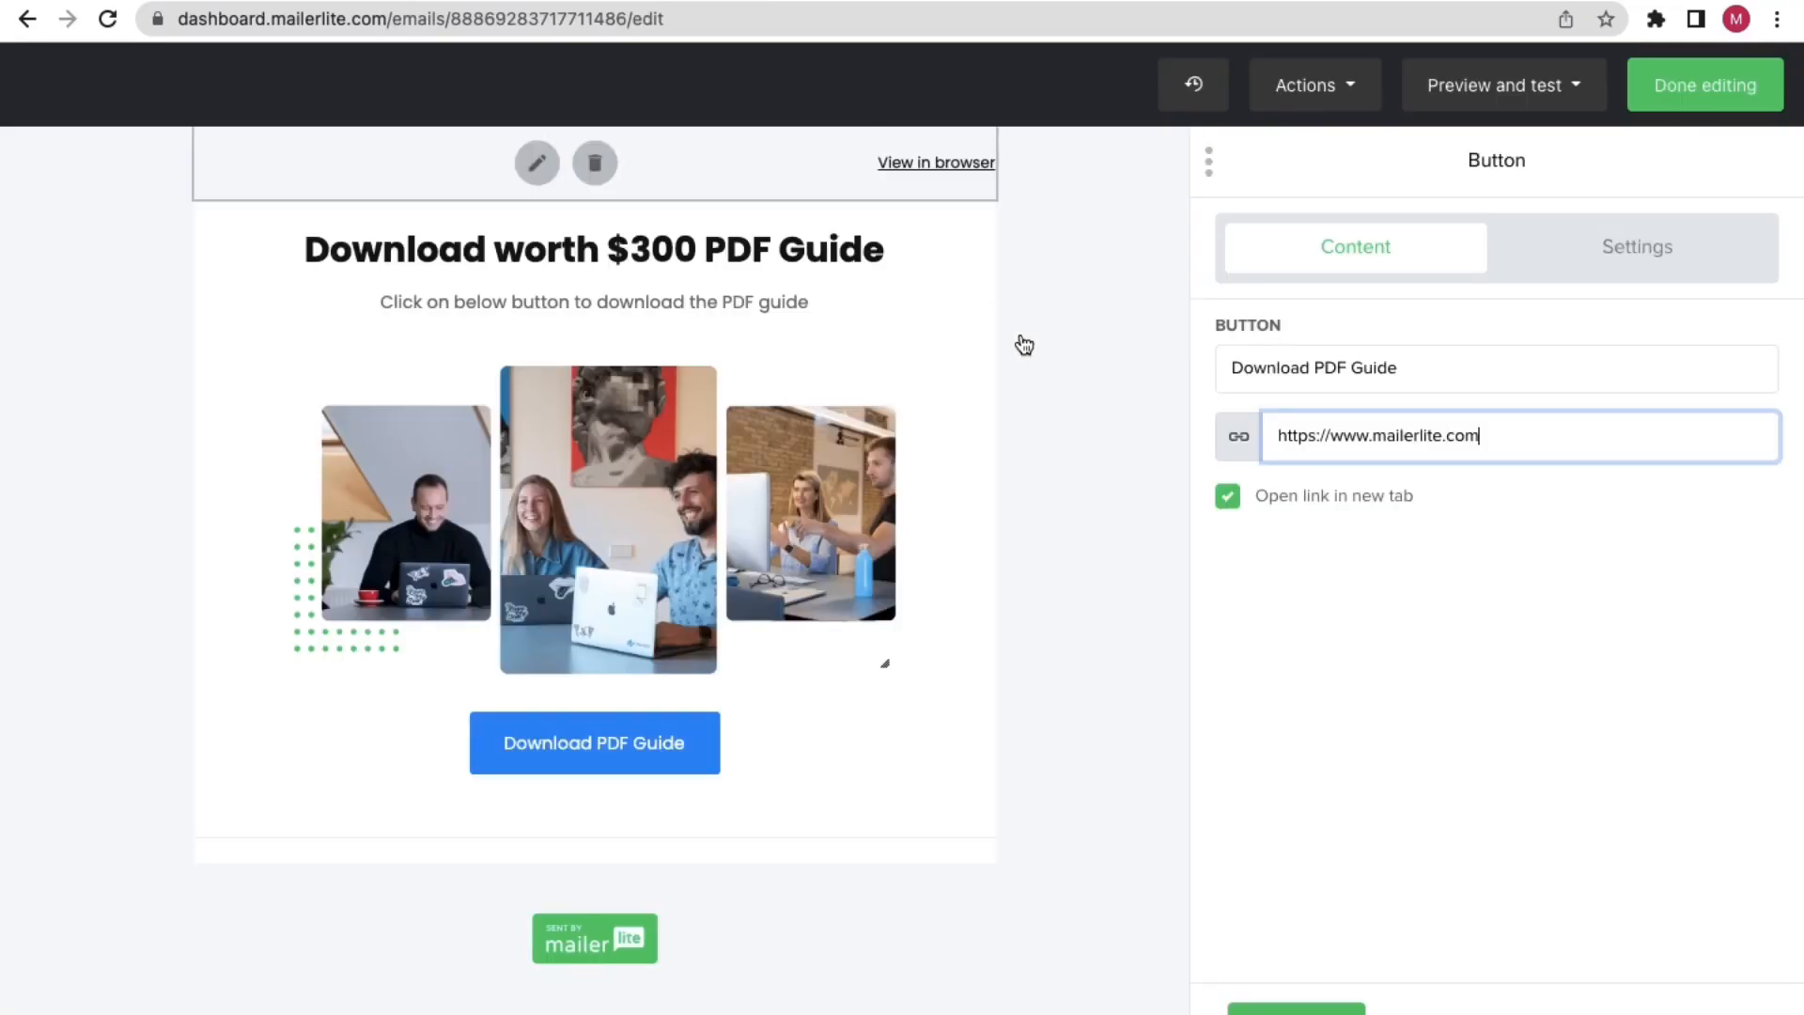
Step: Replace the button's old URL with the pasted Google Drive PDF link and save the button
drag(1532, 435, 1253, 440)
key(BackSpace)
right_click(1295, 435)
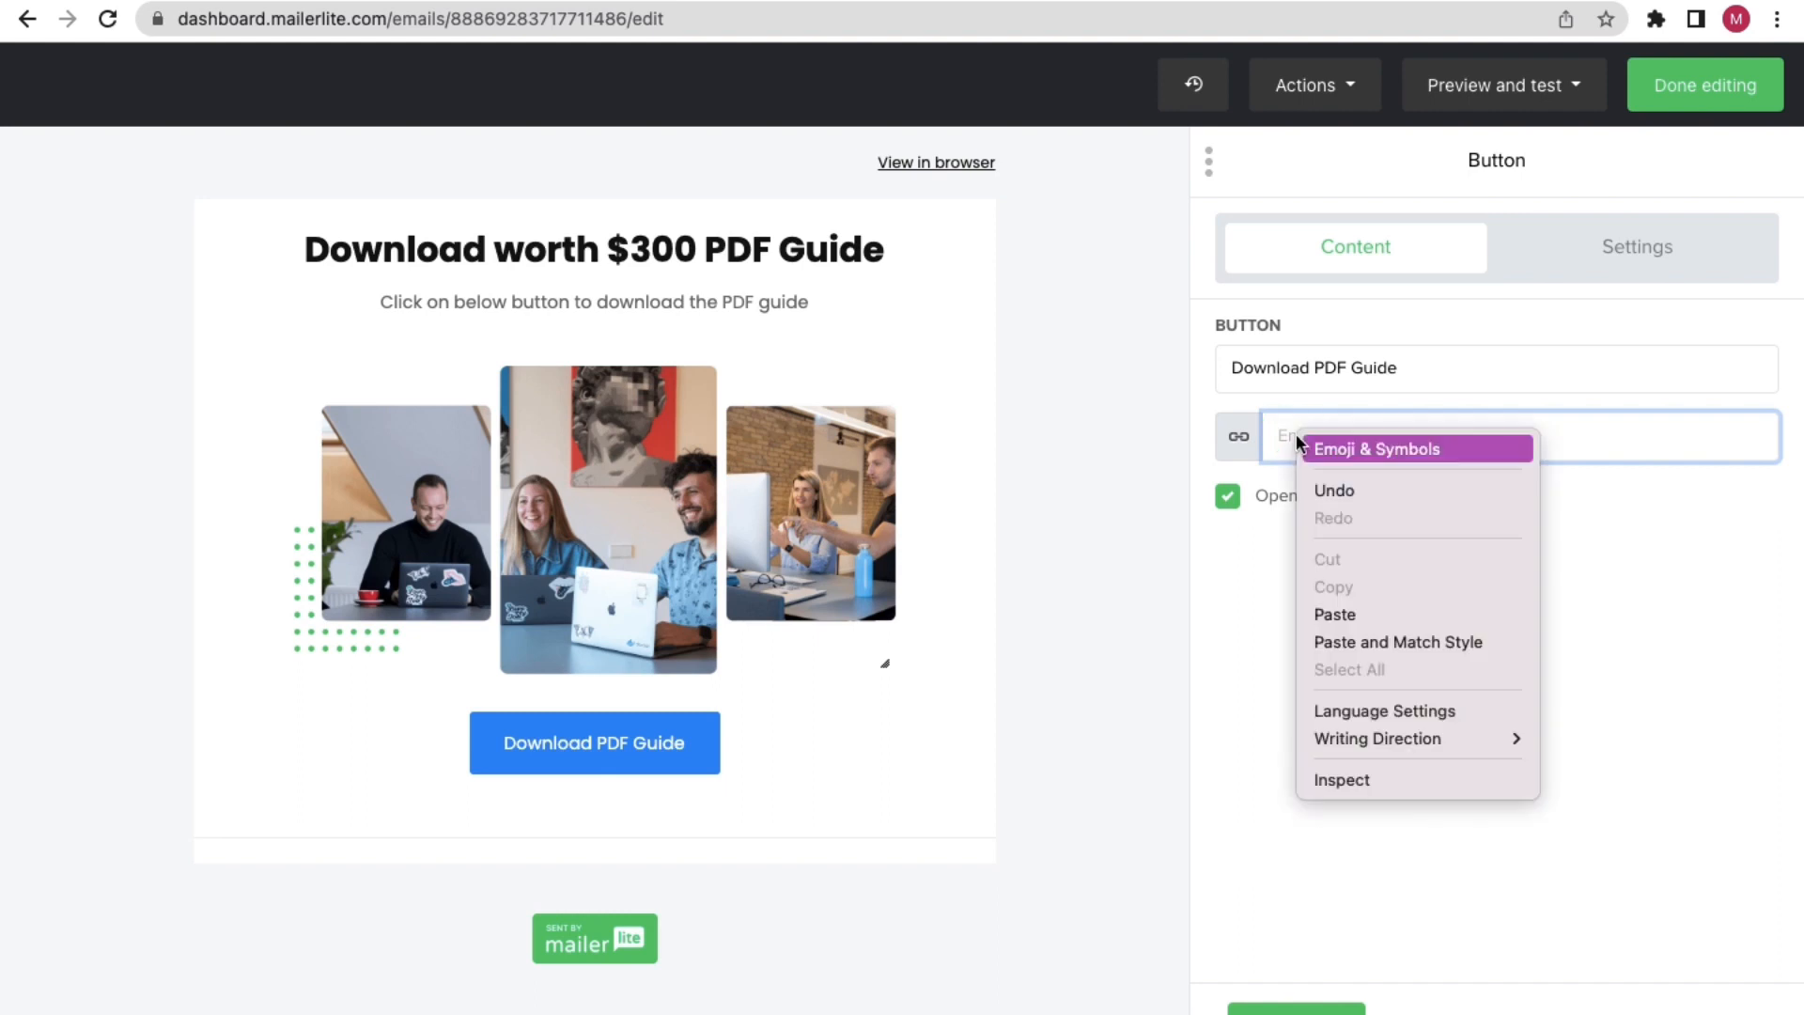
click(1335, 614)
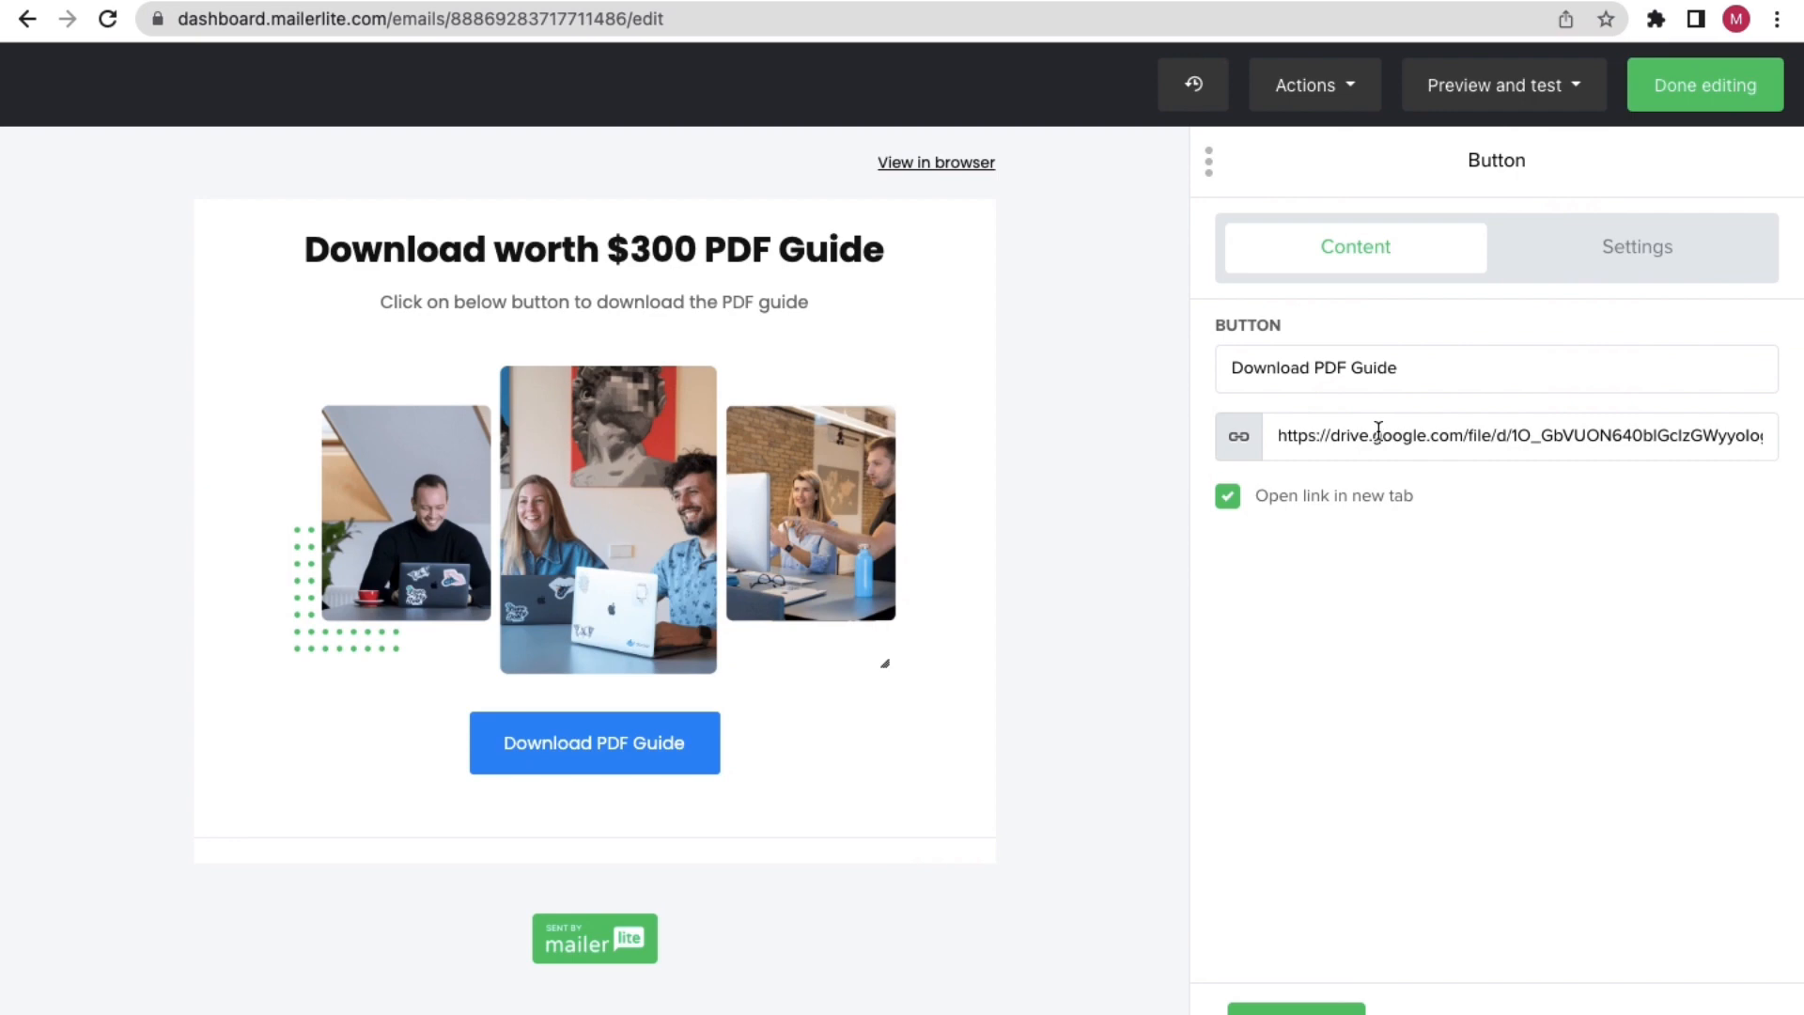
triple_click(1375, 437)
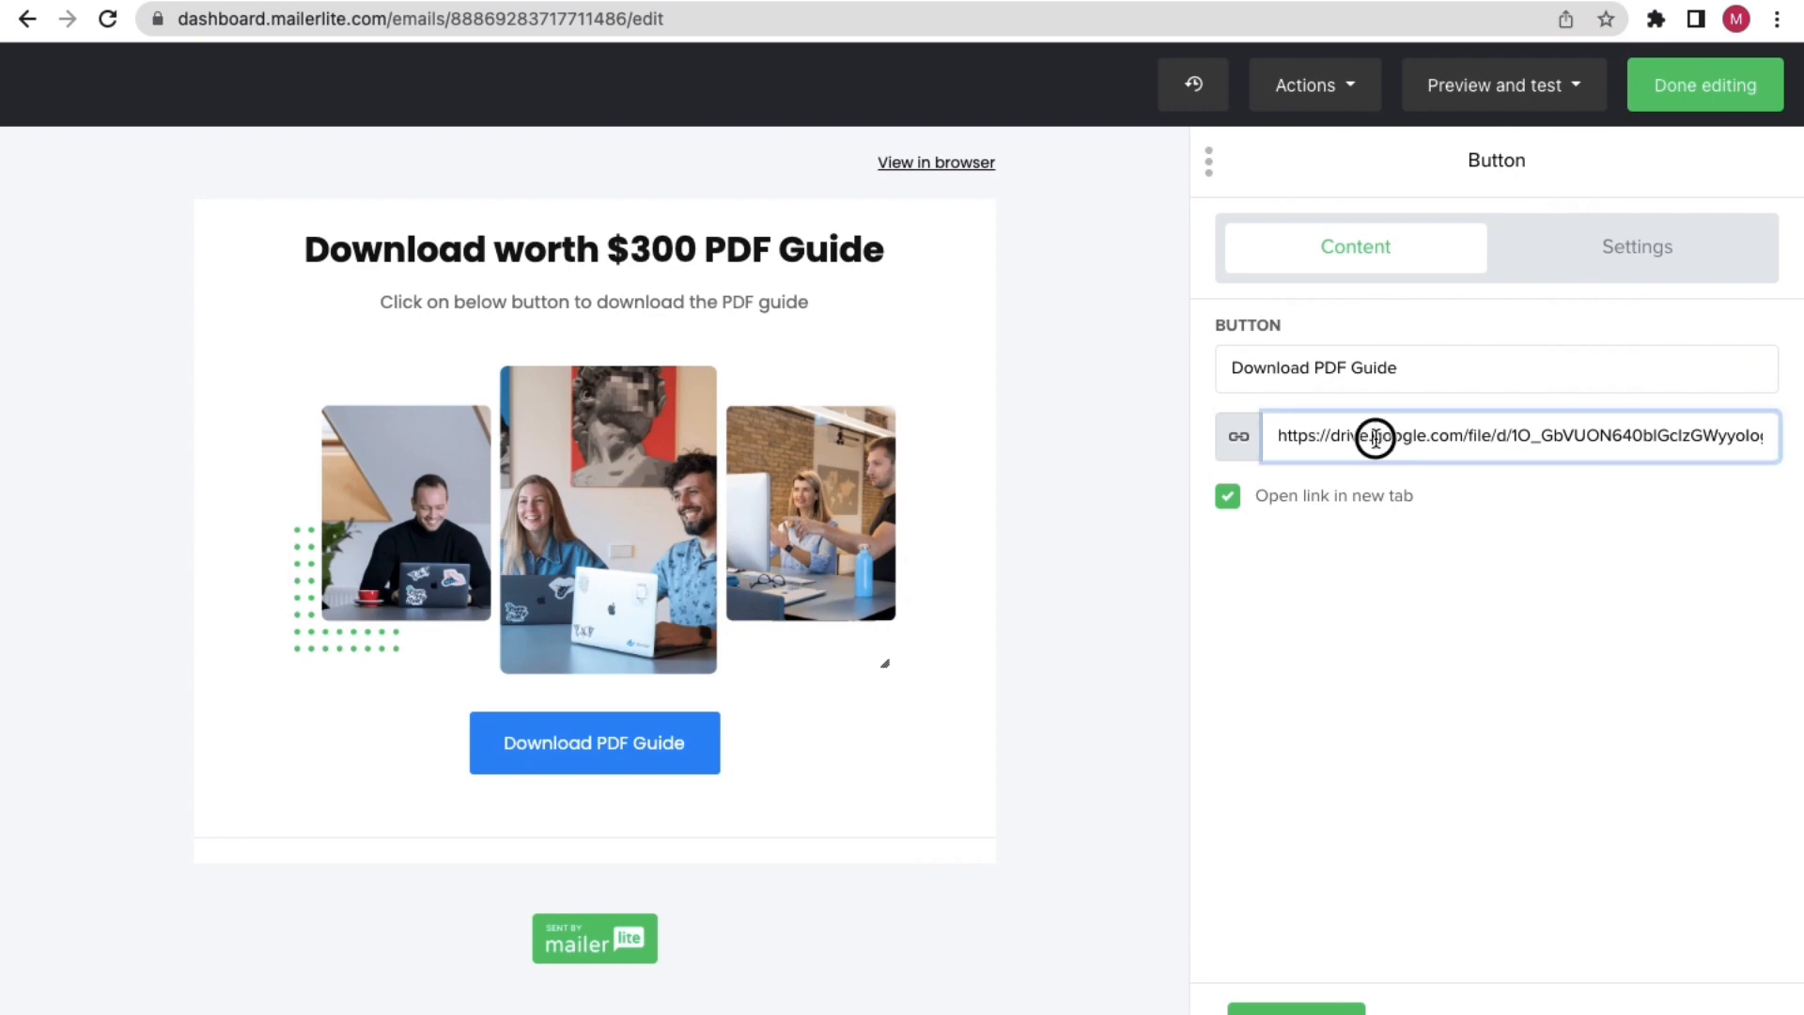
click(1375, 581)
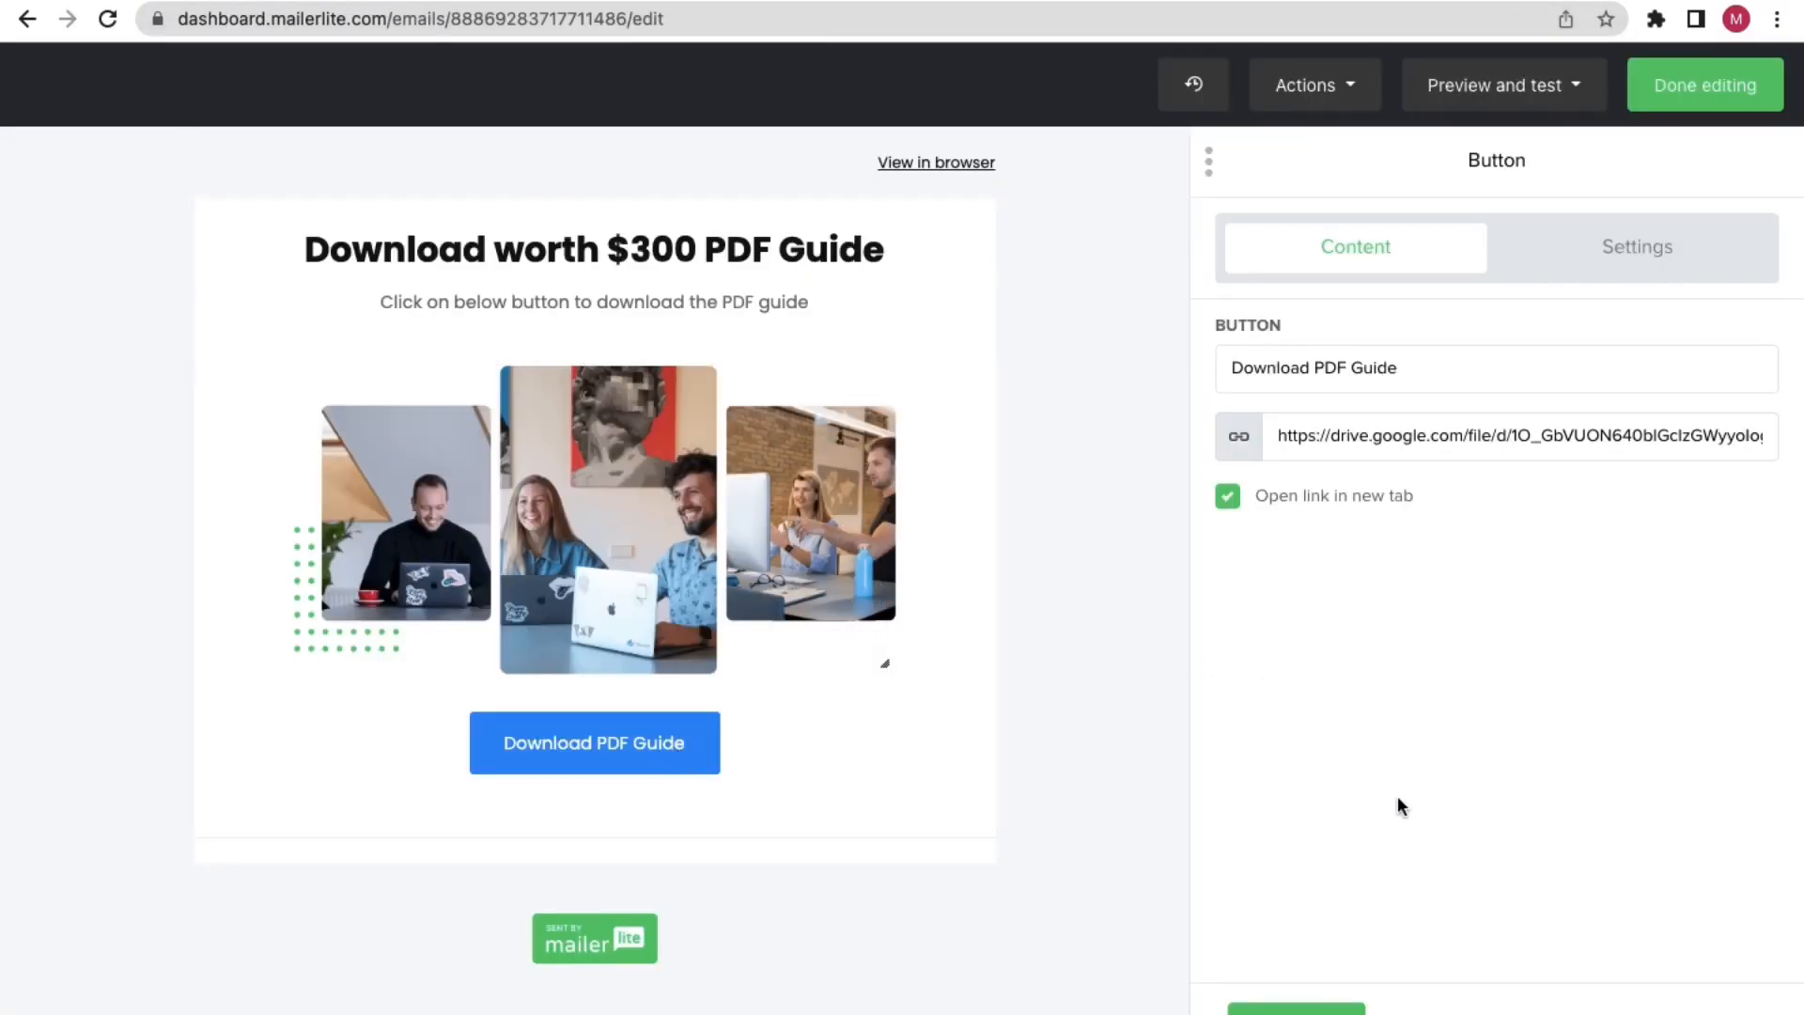
click(1175, 985)
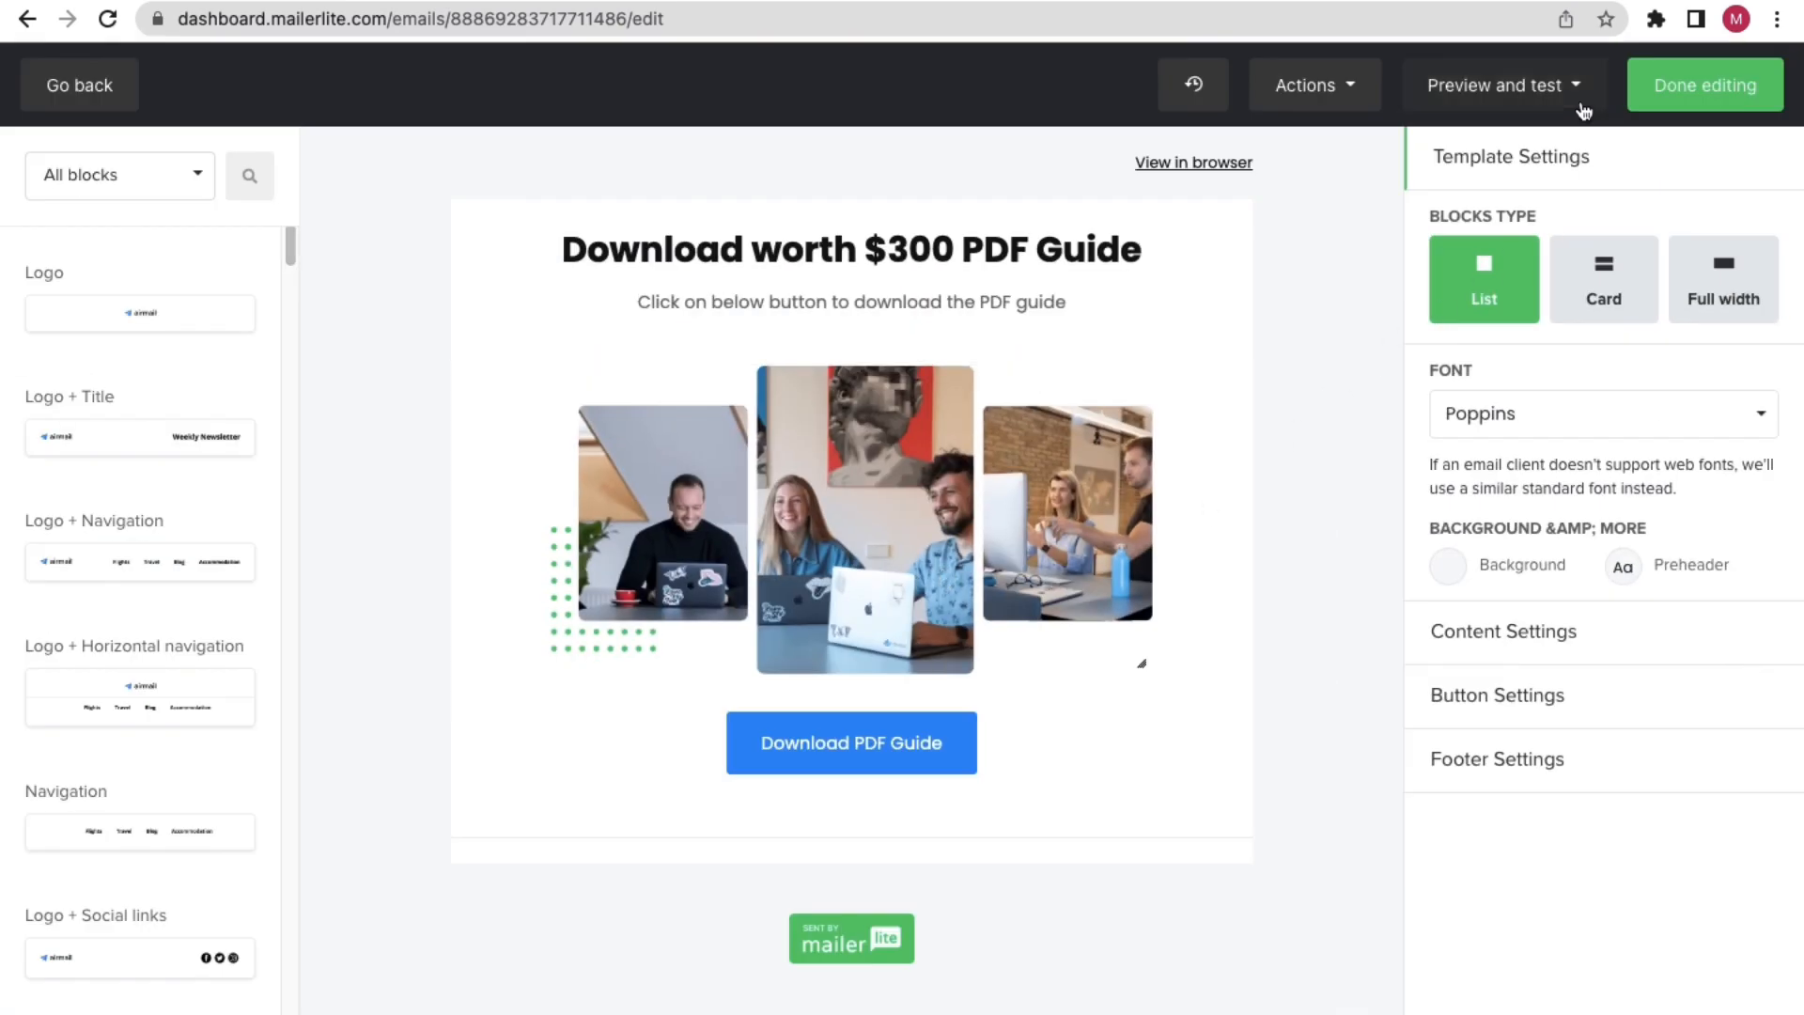
Step: Go back into the email design to resolve the missing unsubscribe link warning
click(1703, 94)
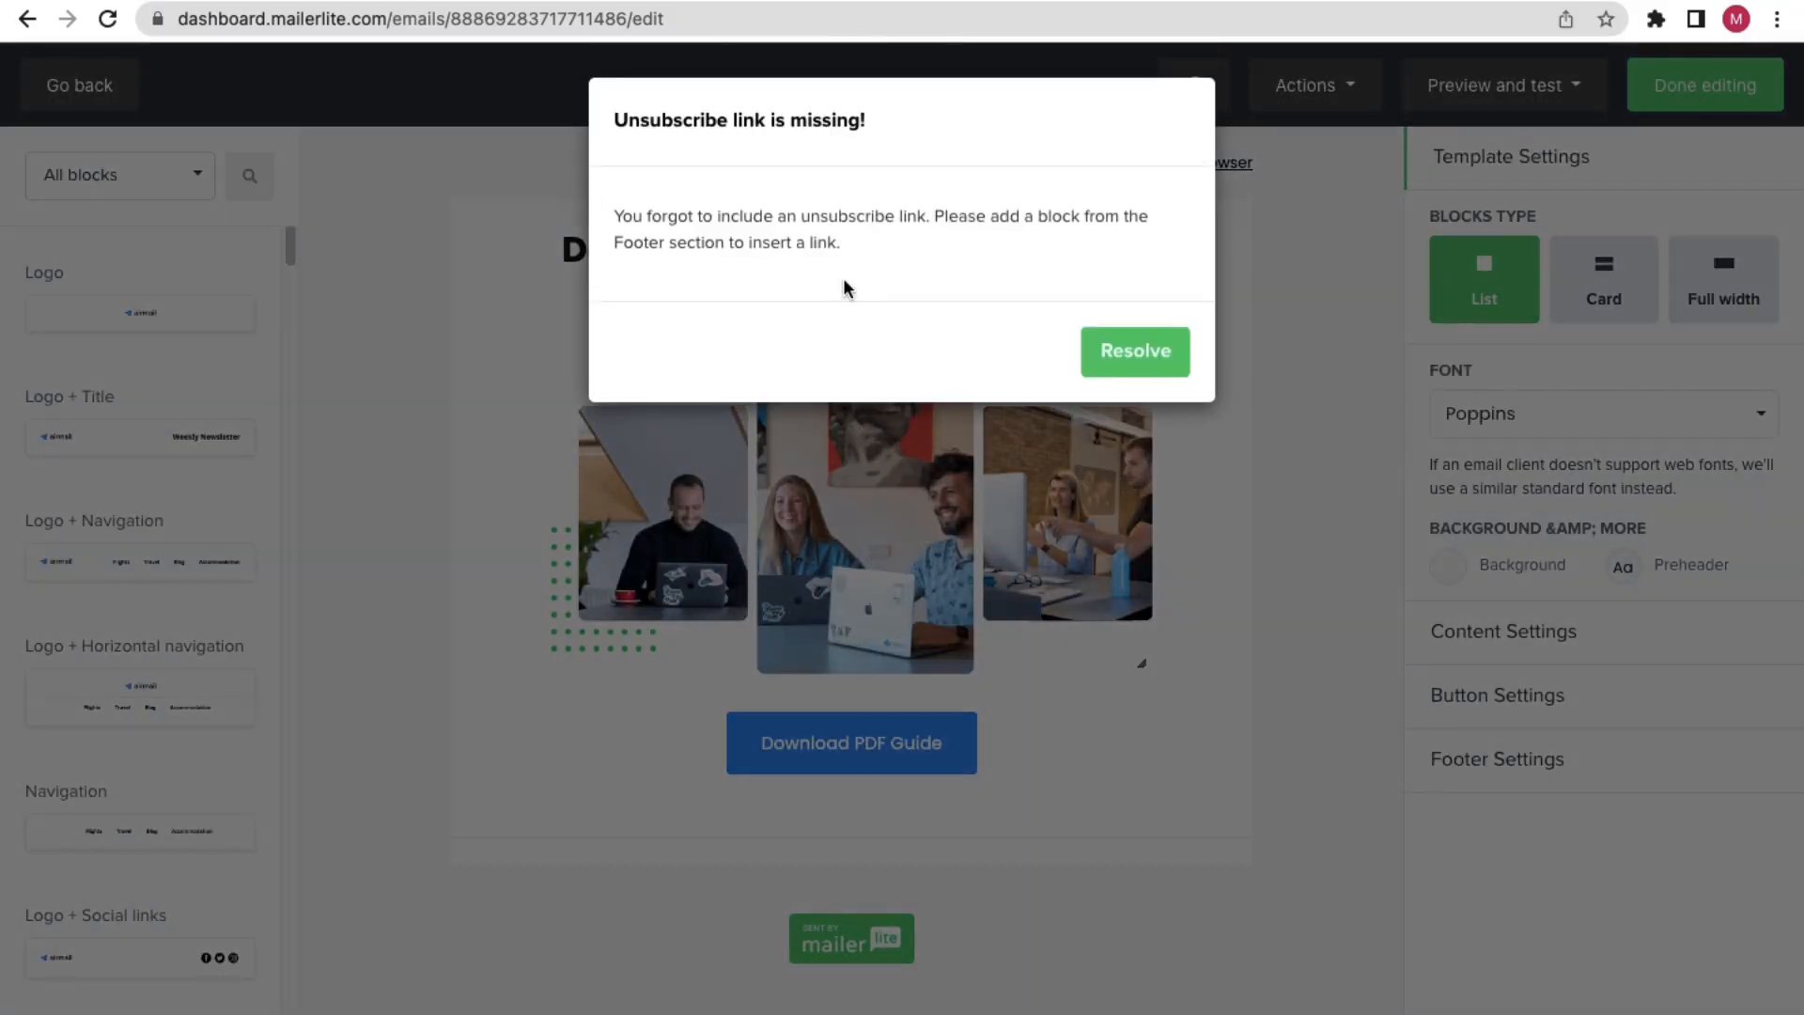
click(1158, 362)
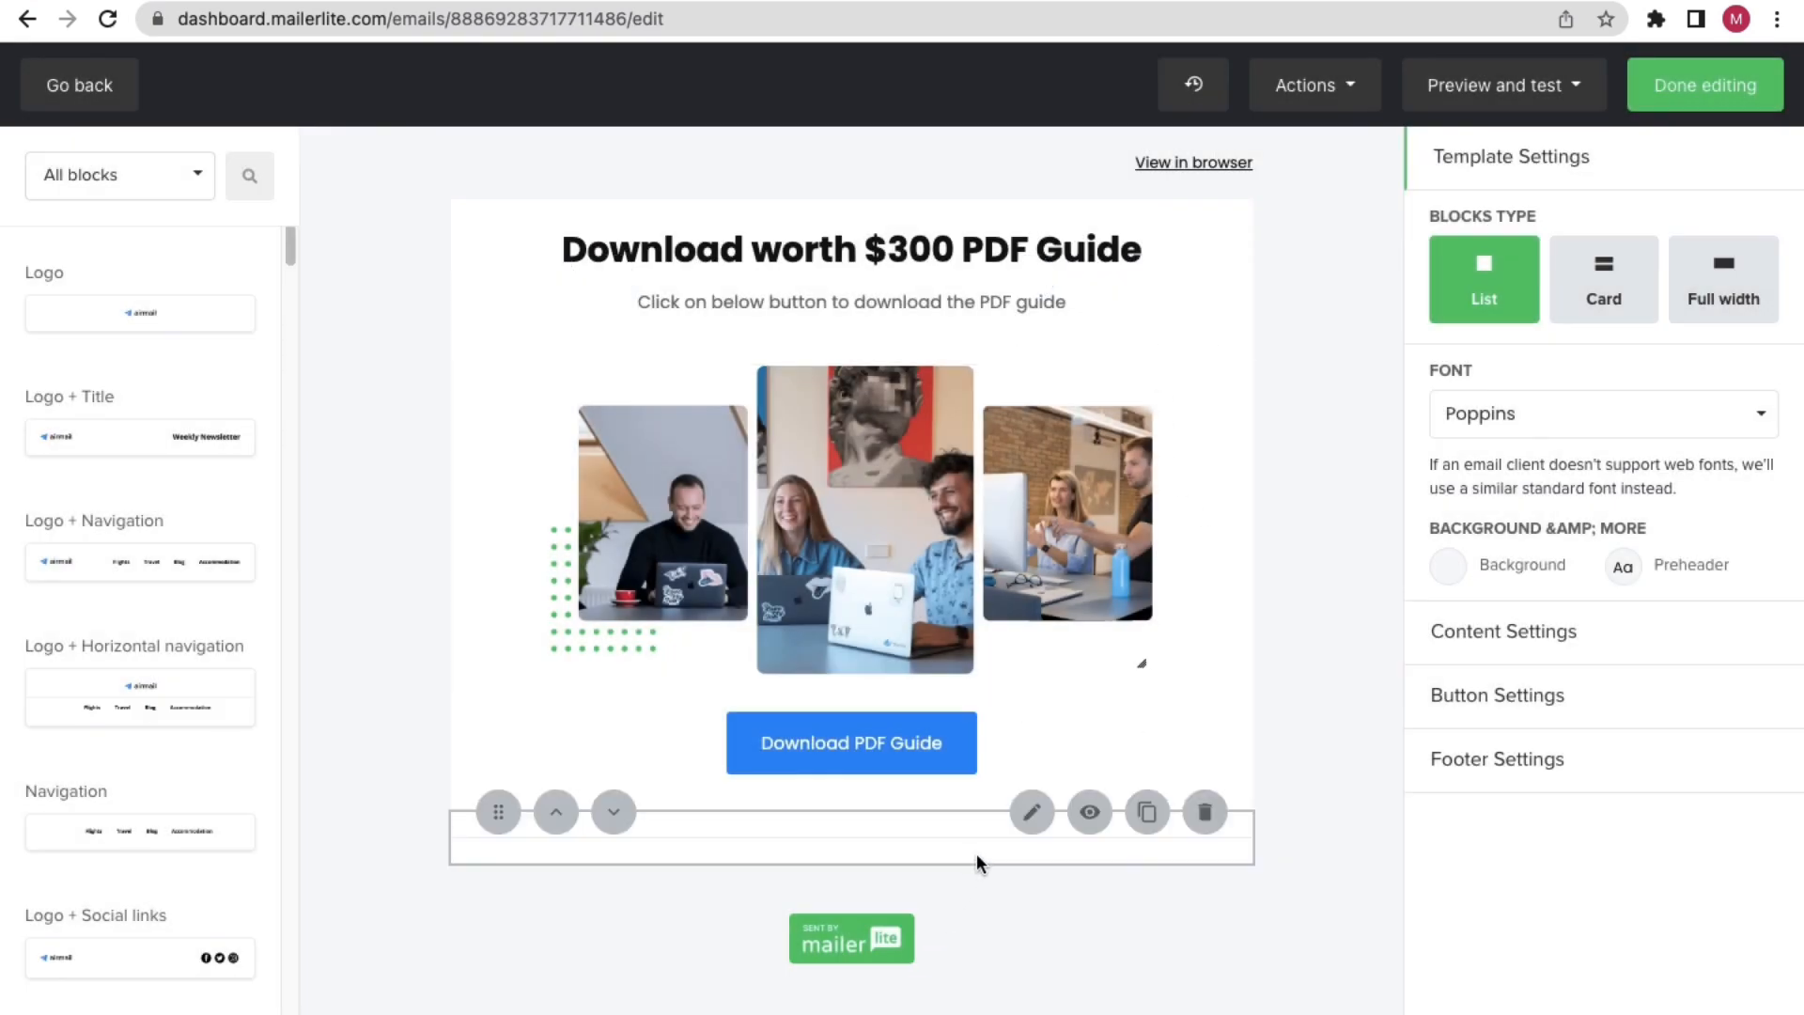
click(978, 855)
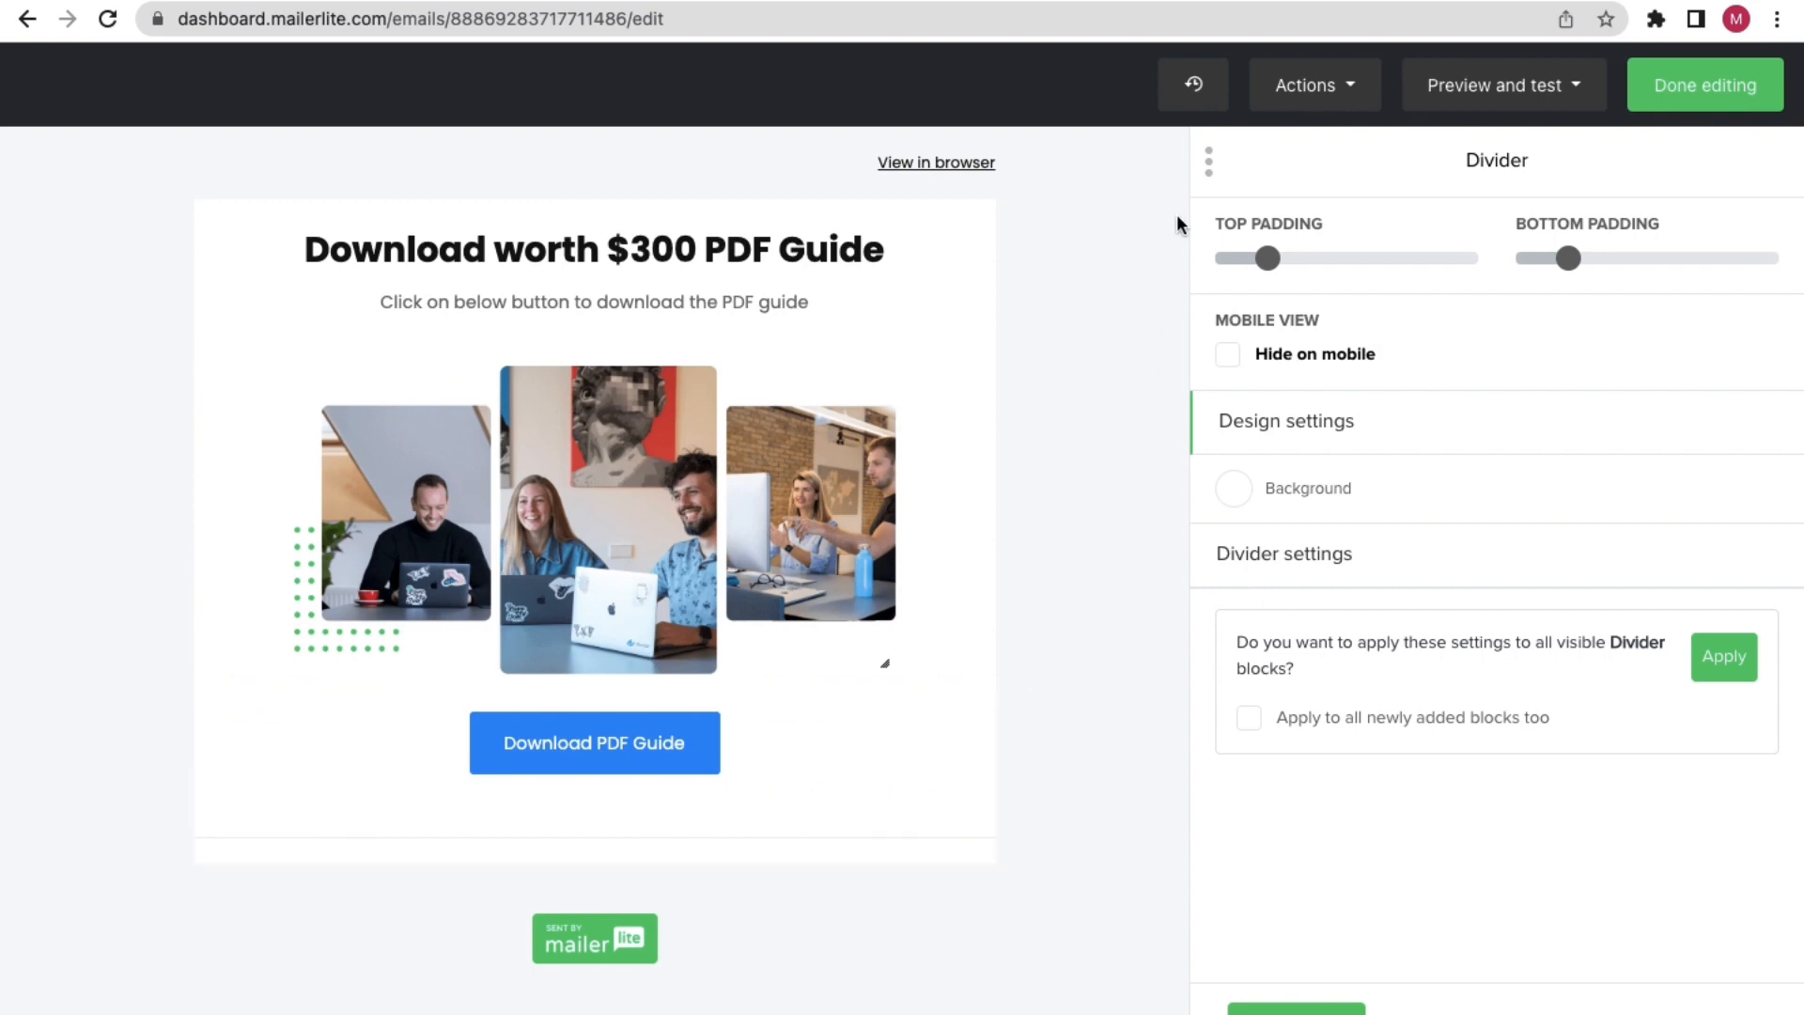
scroll(915, 370, left, 5)
scroll(906, 380, right, 5)
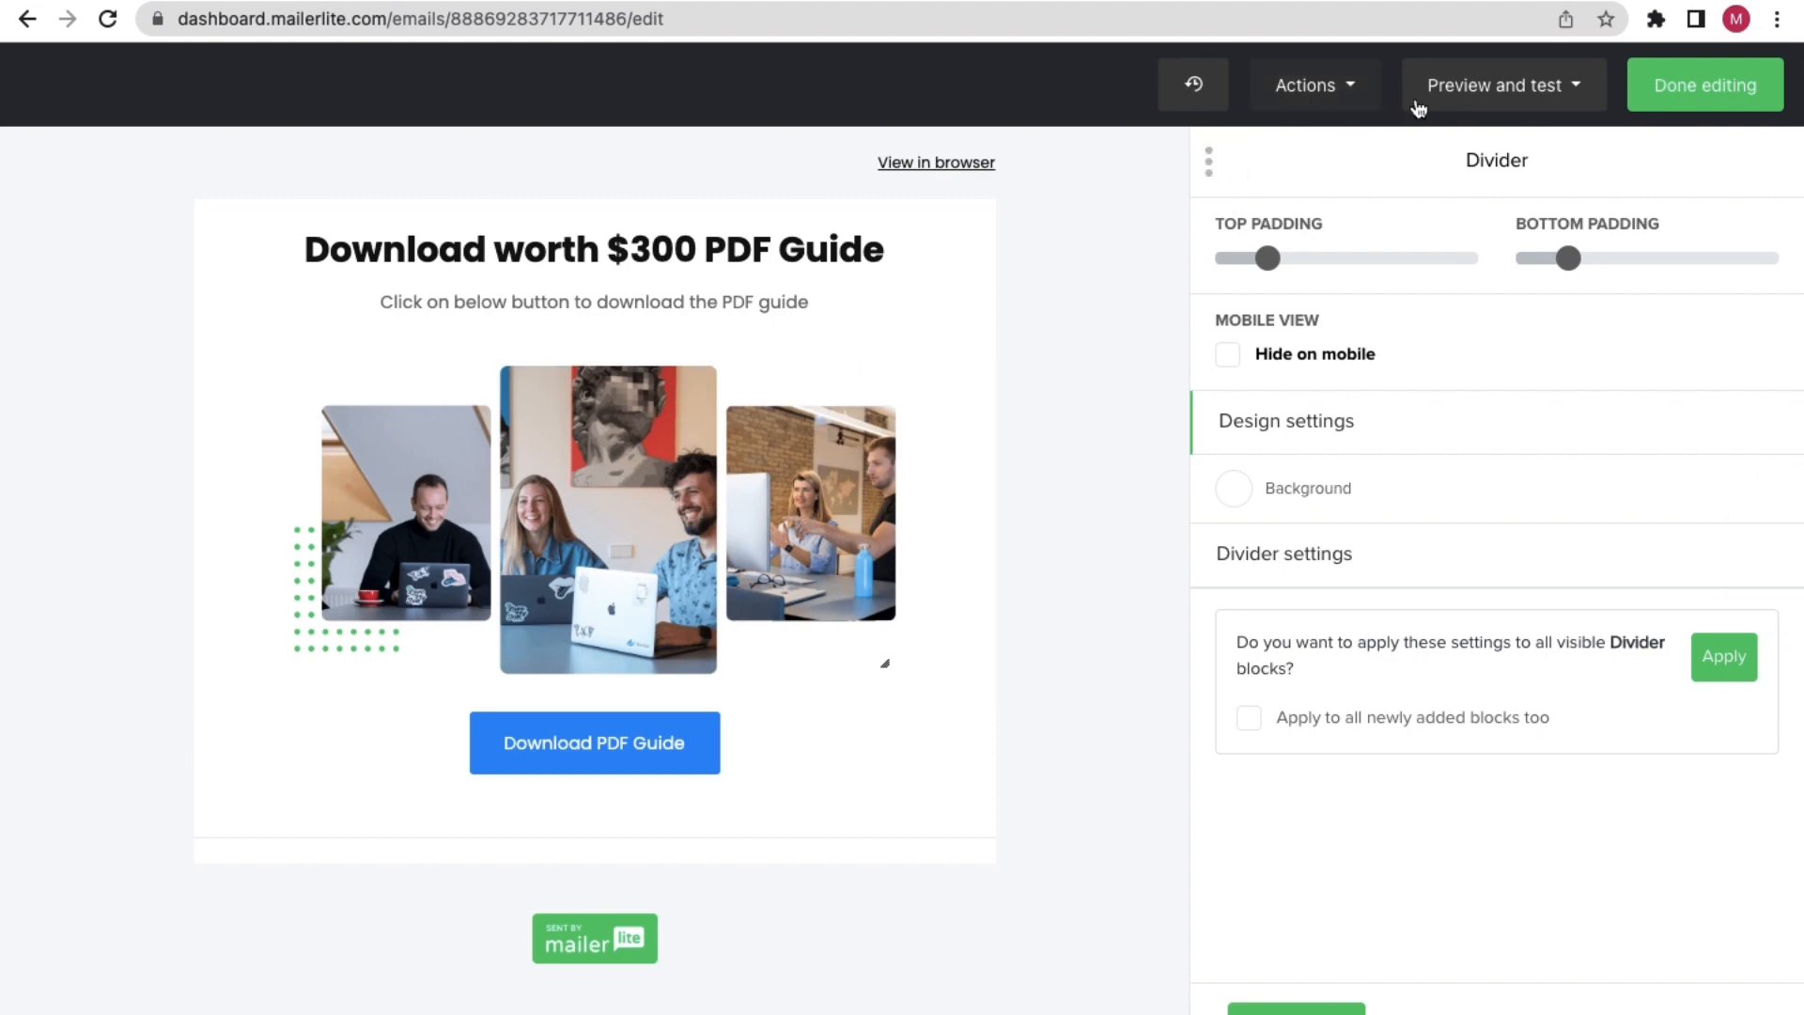
click(1257, 1011)
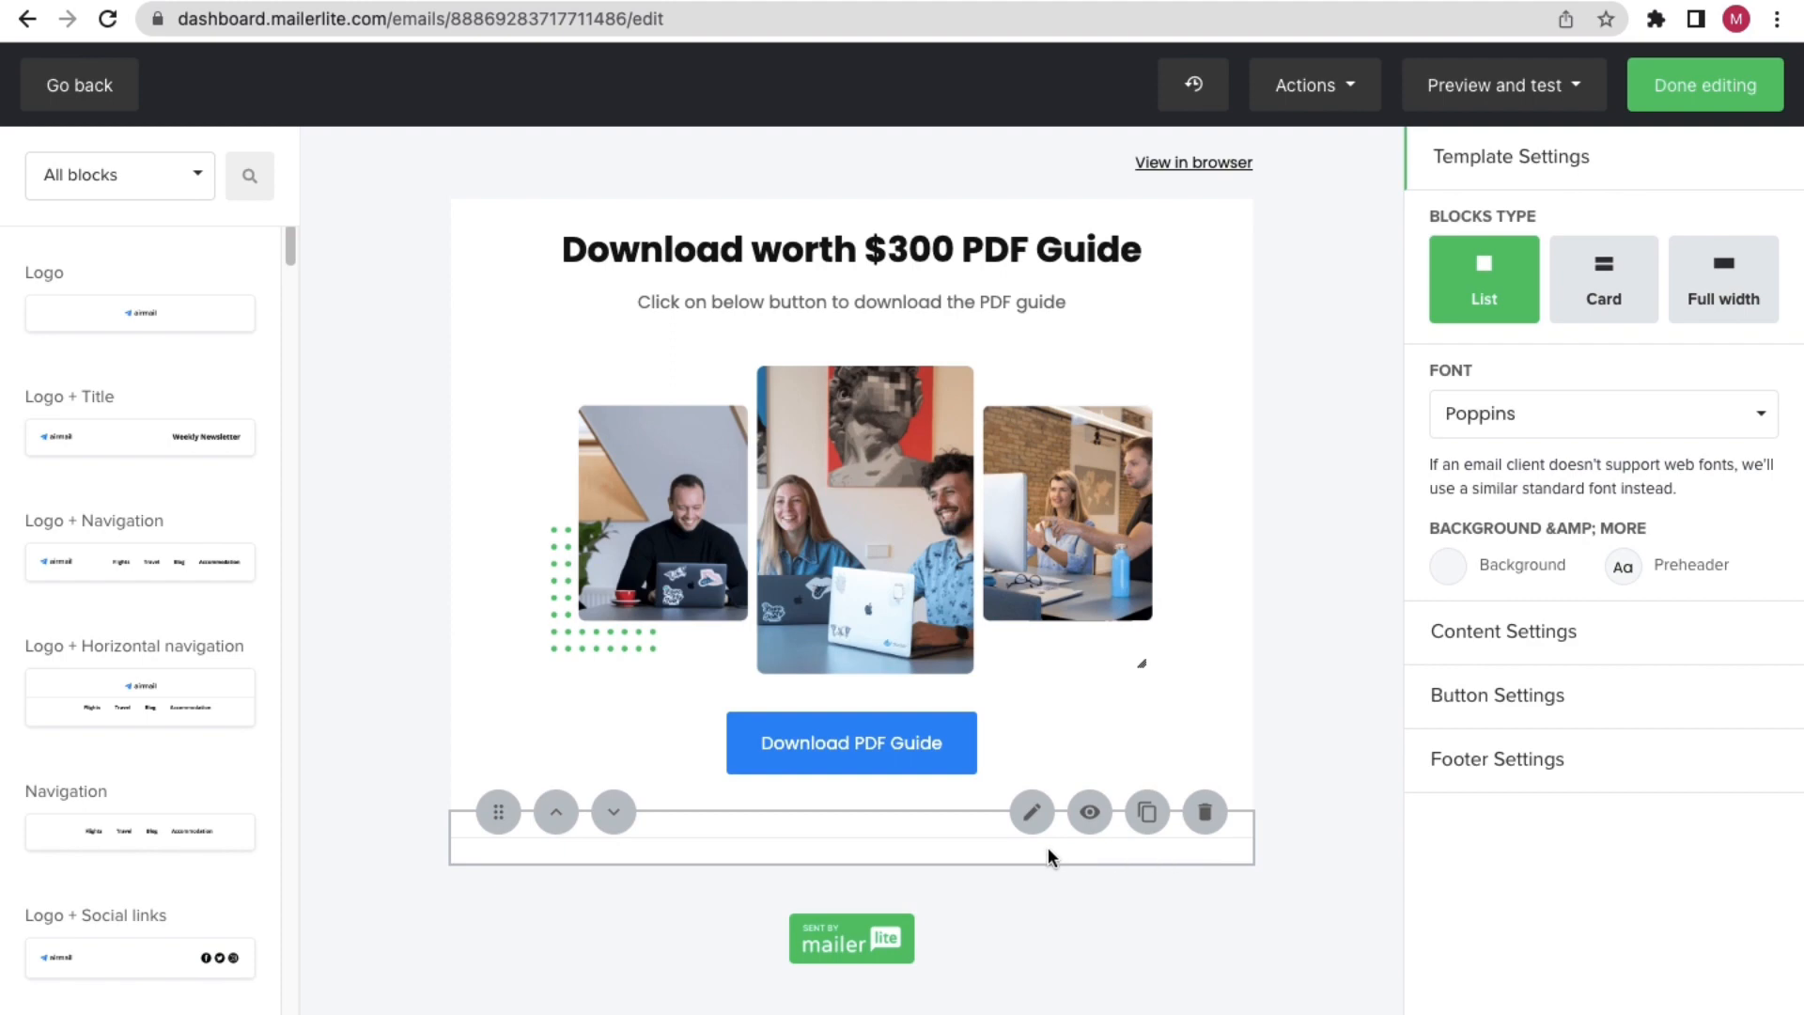
Step: Insert the Footer 4 block below the email content and finish editing
scroll(805, 831, down, 1)
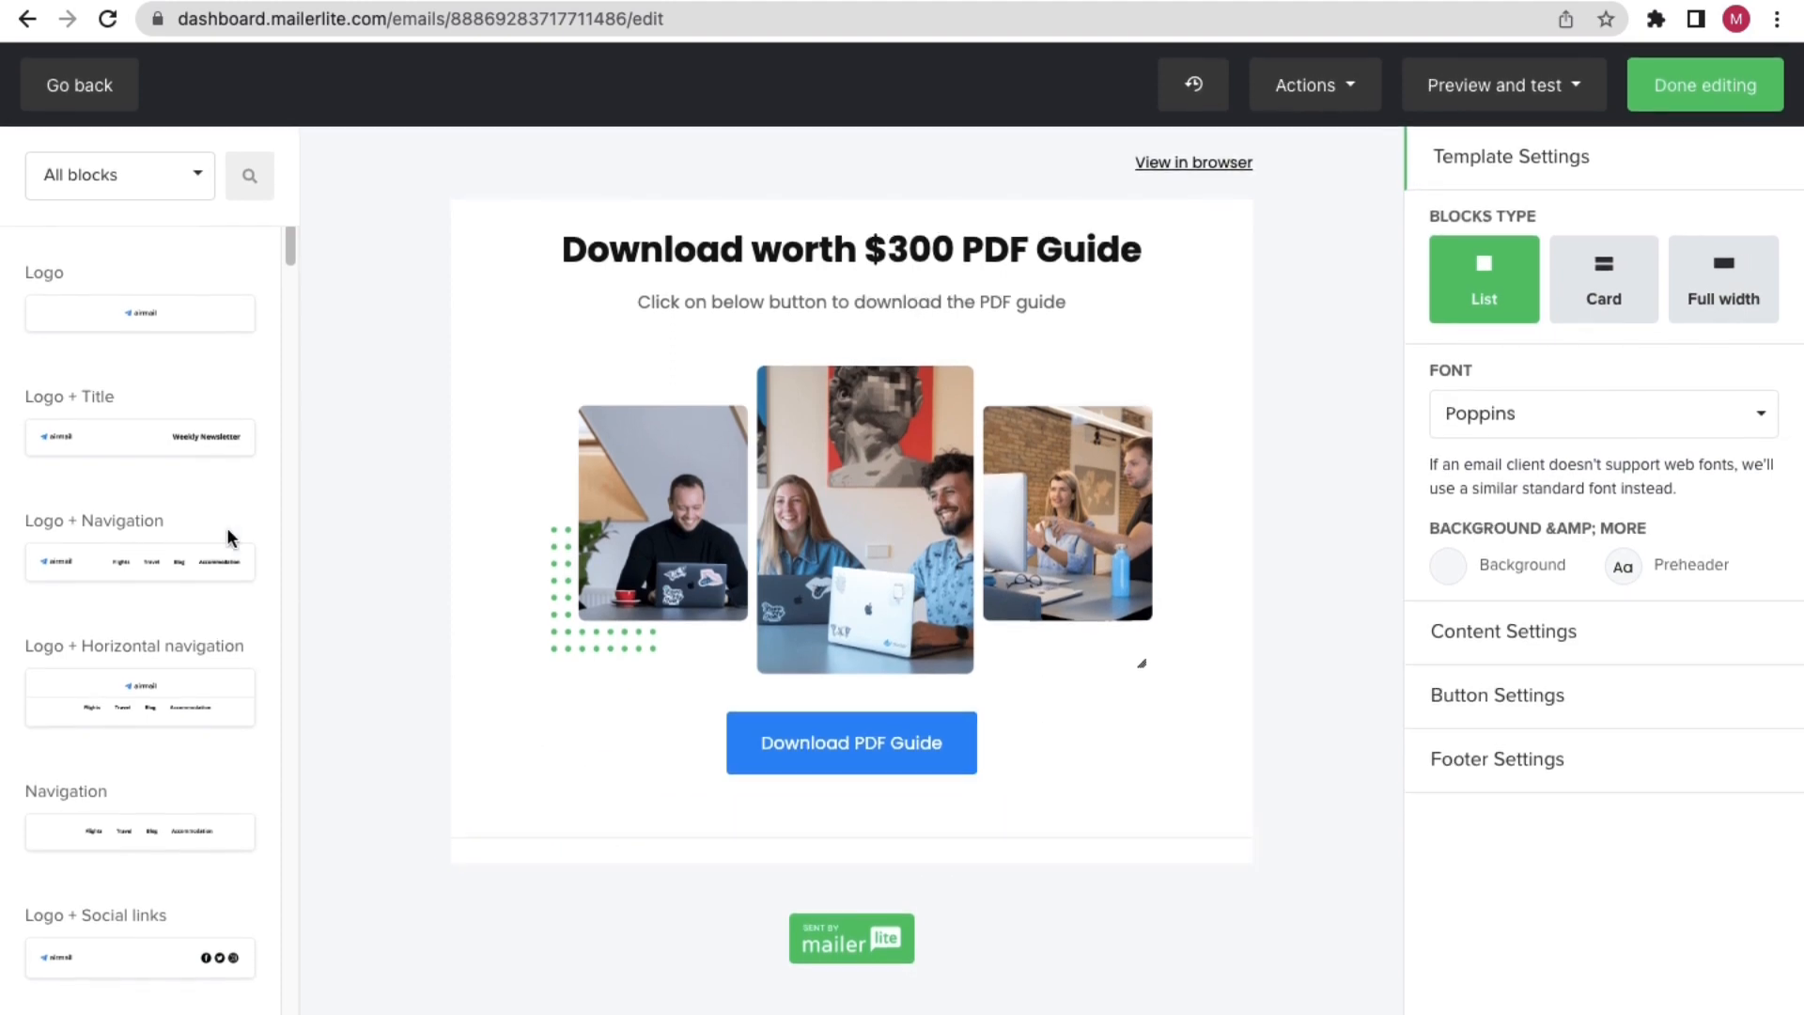
click(135, 173)
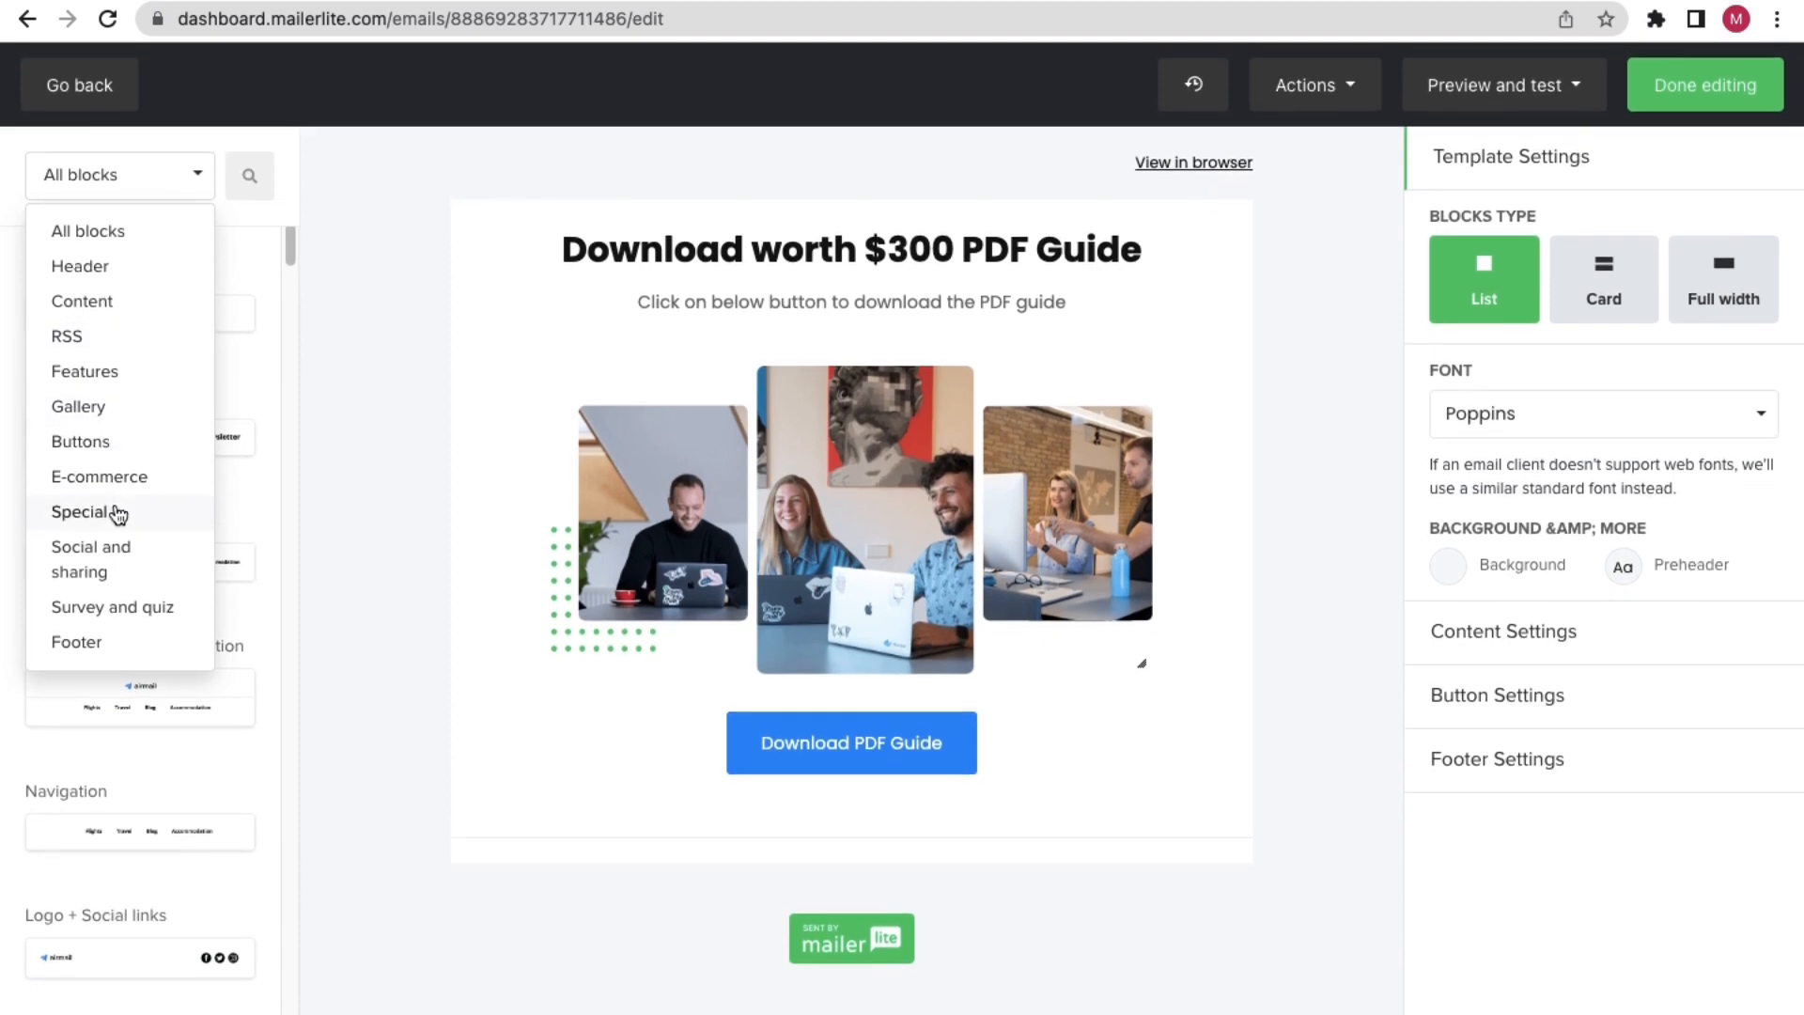
click(108, 640)
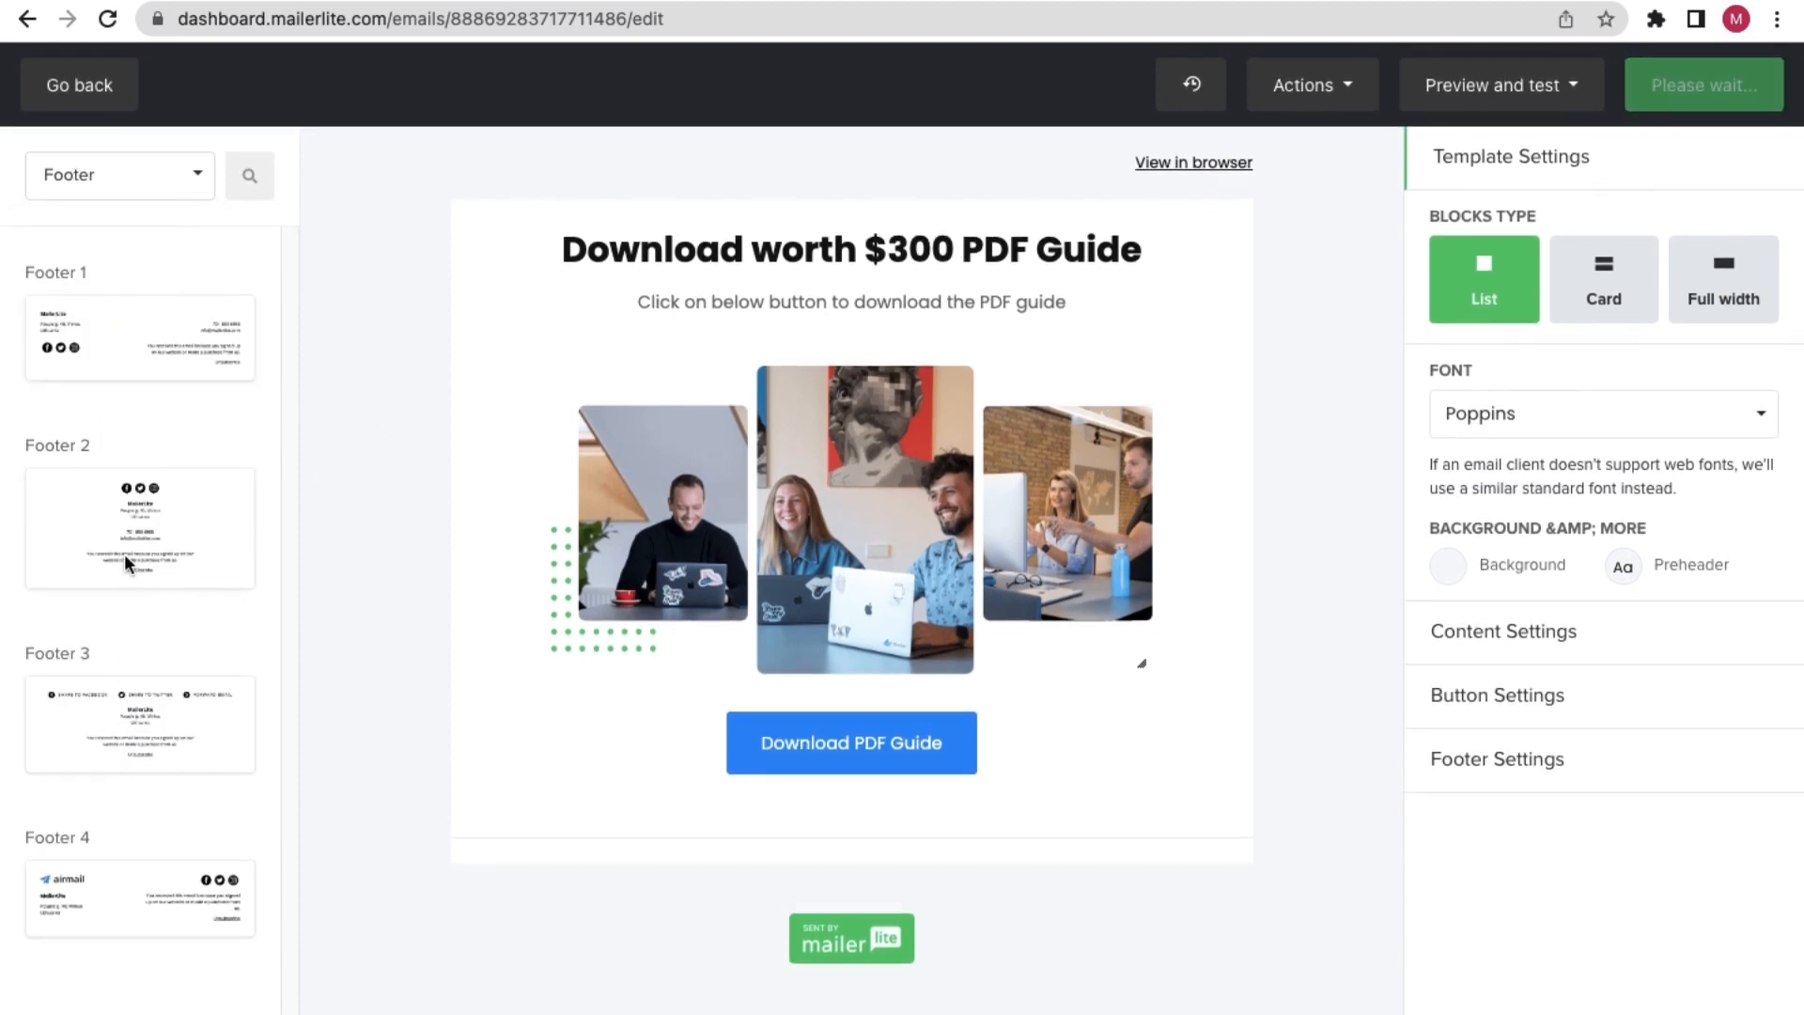
drag(182, 870, 975, 851)
scroll(995, 827, down, 2)
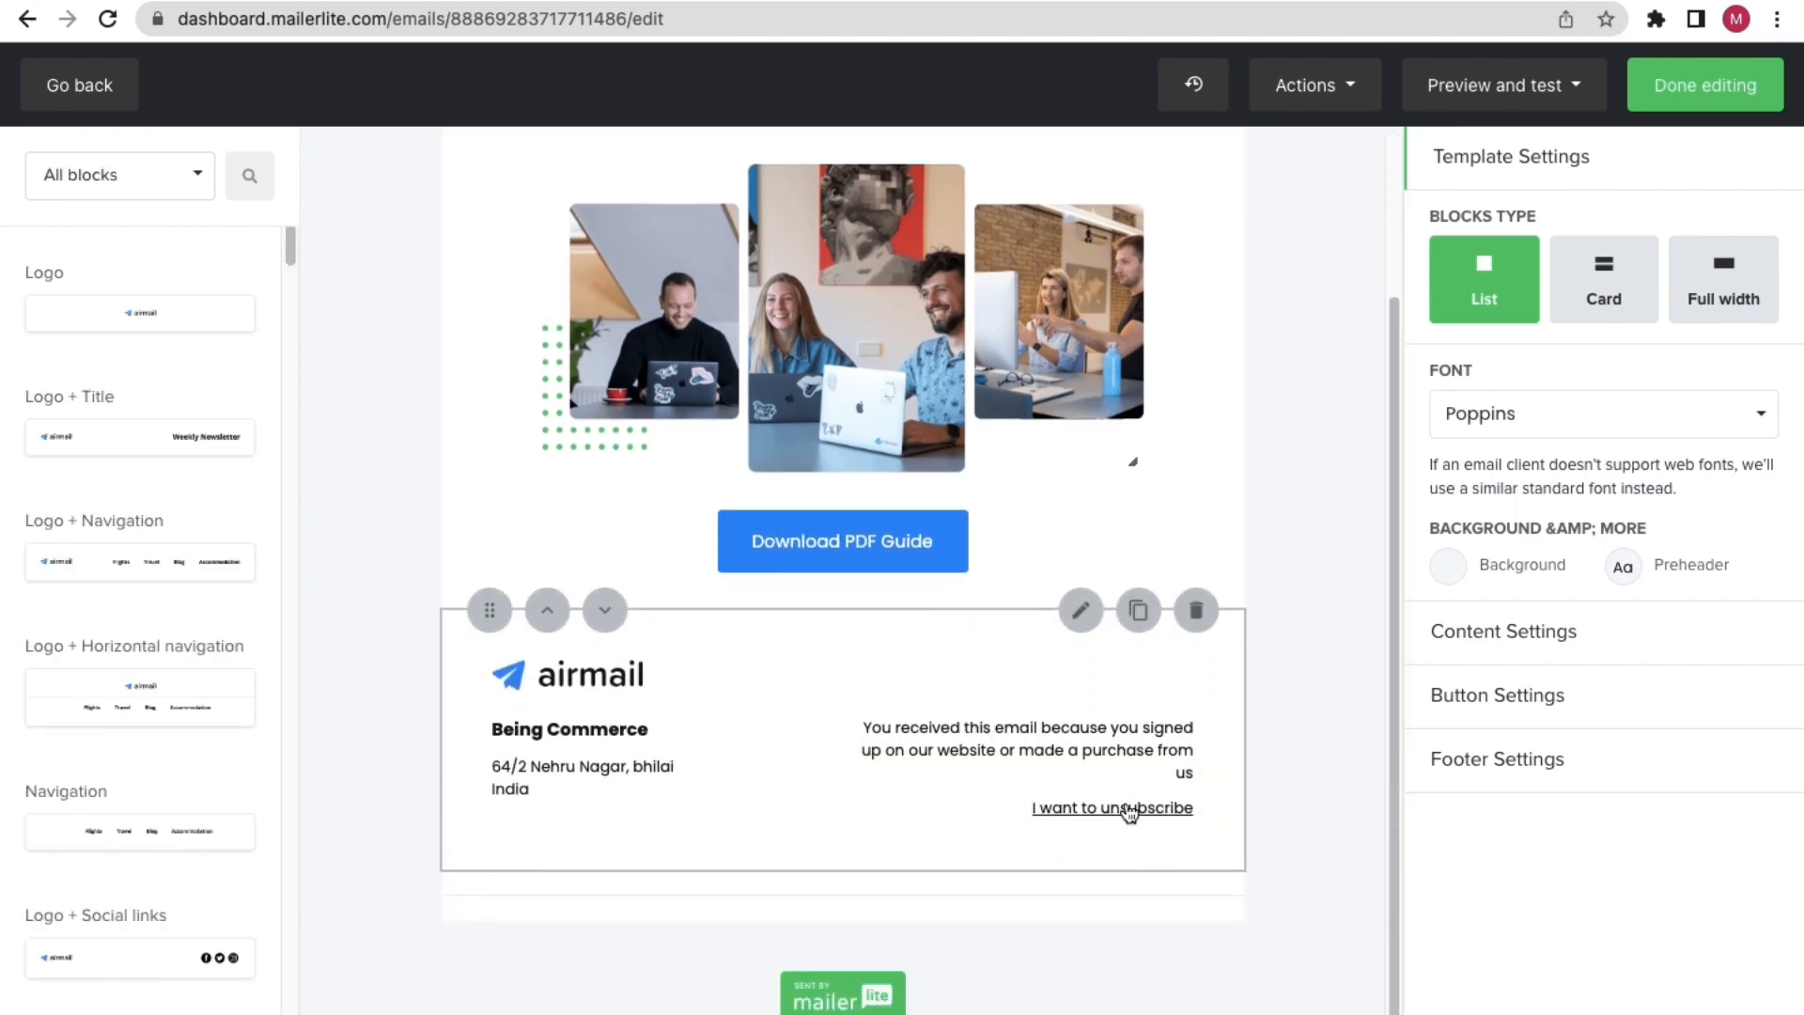
scroll(1164, 842, up, 1)
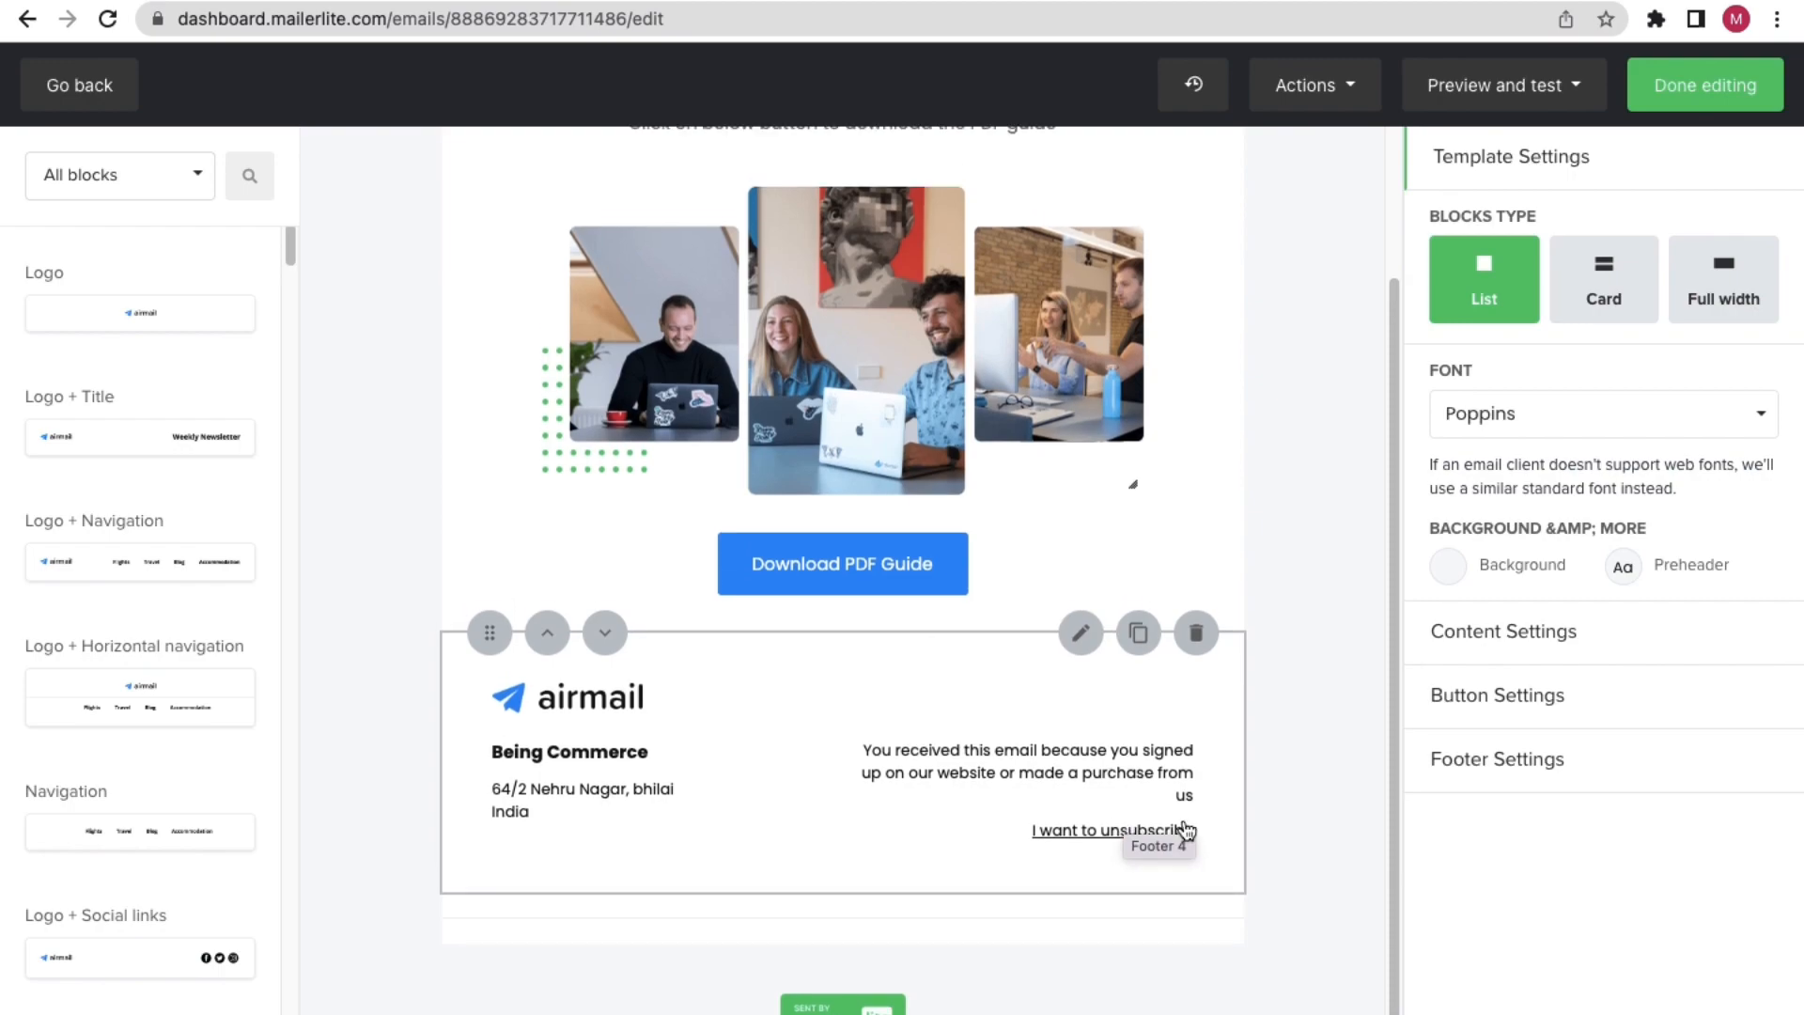
click(1745, 93)
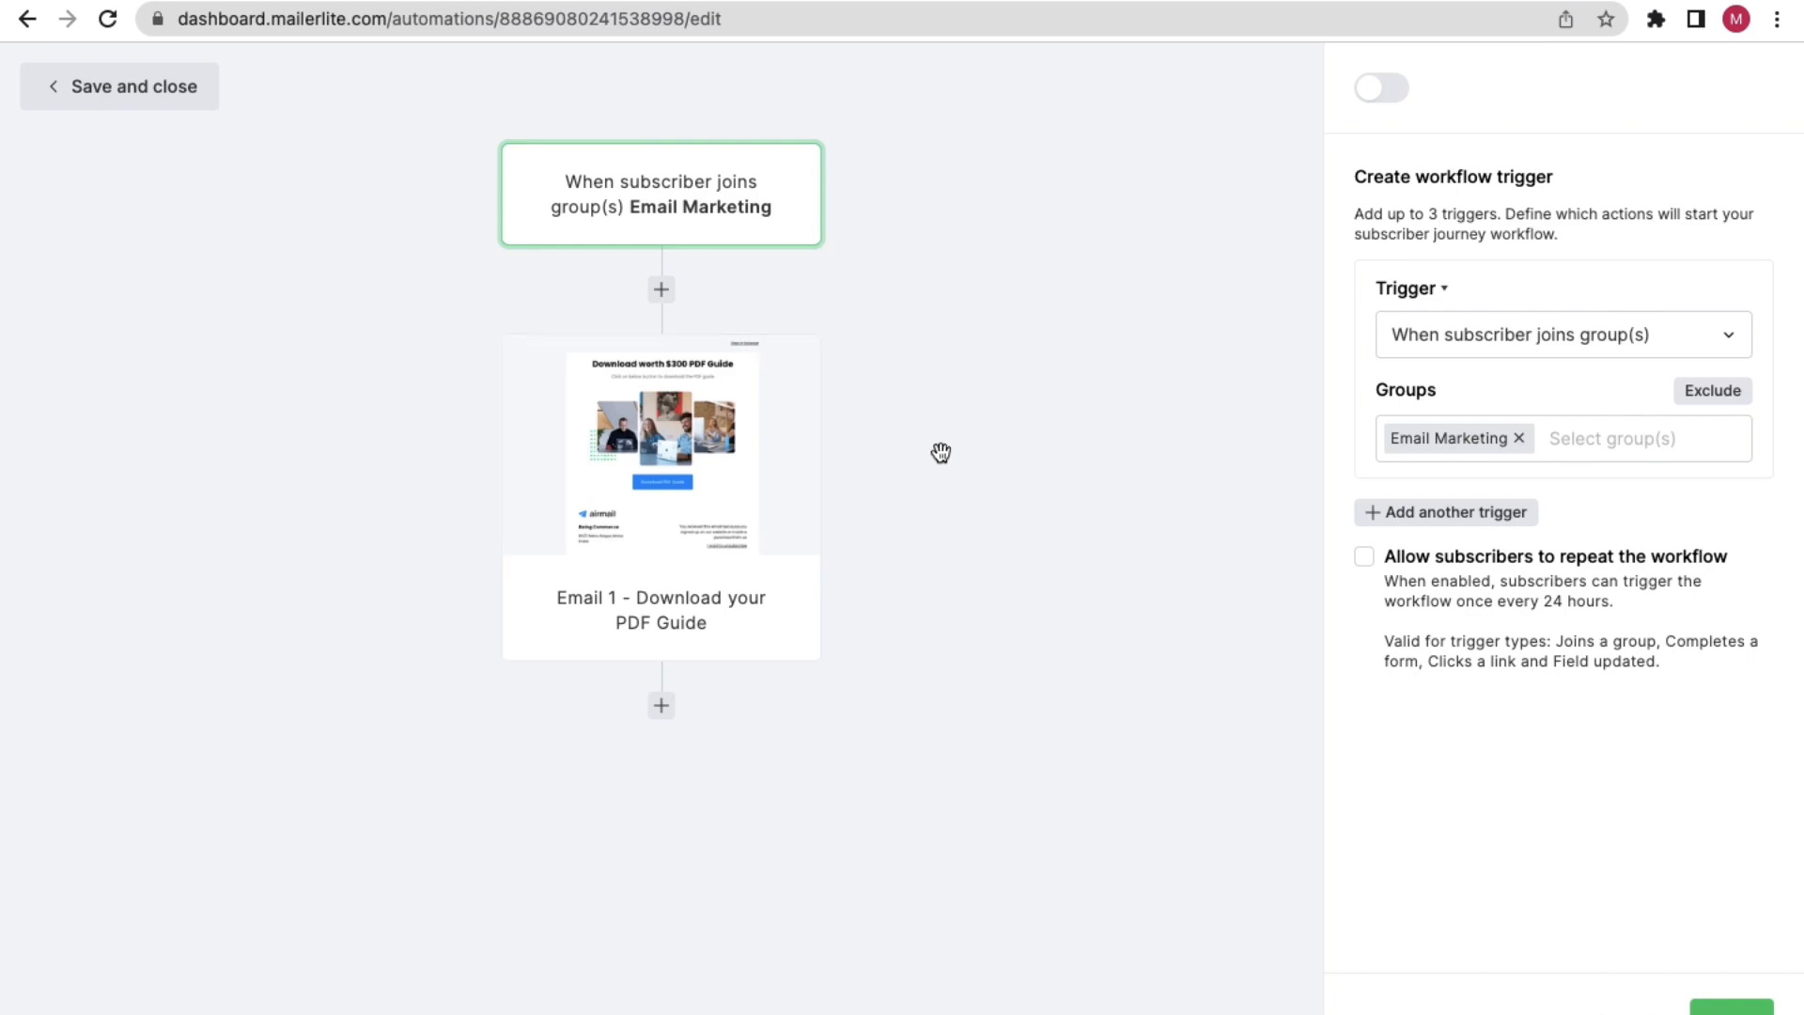
Step: Save the workflow's trigger settings
scroll(1650, 967, up, 5)
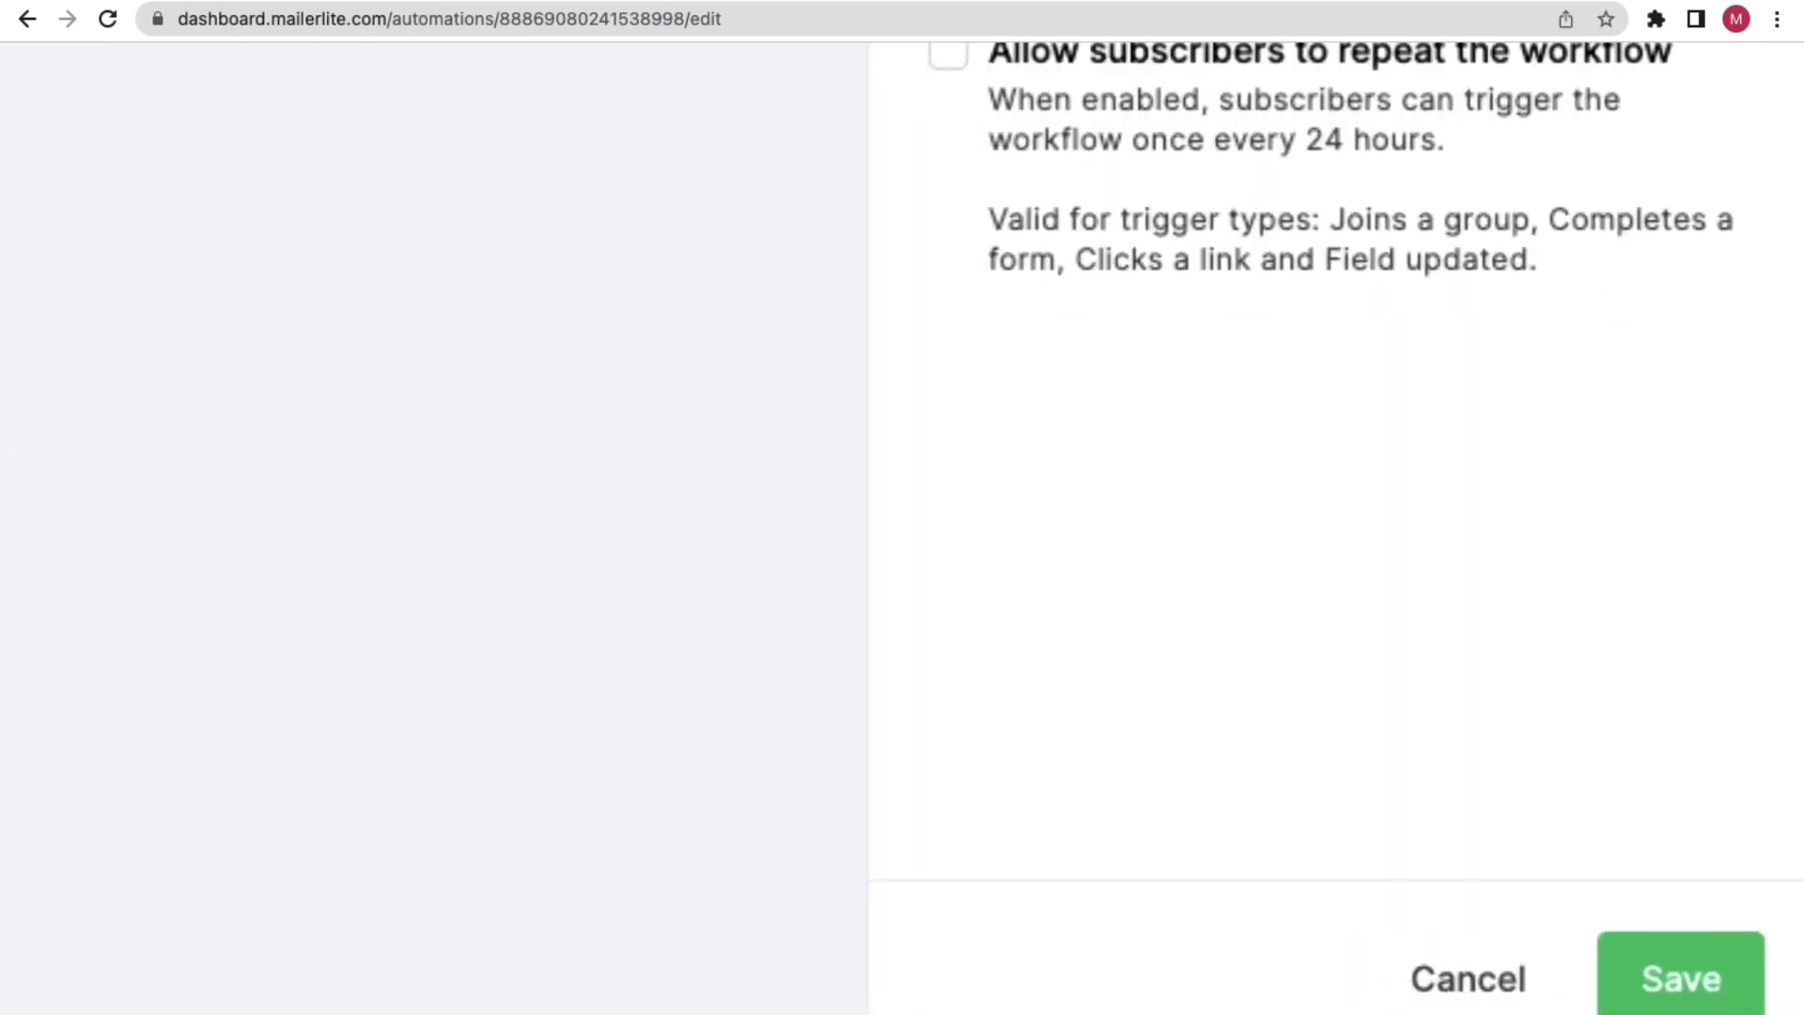
click(1650, 966)
scroll(1607, 955, down, 2)
scroll(1605, 951, down, 3)
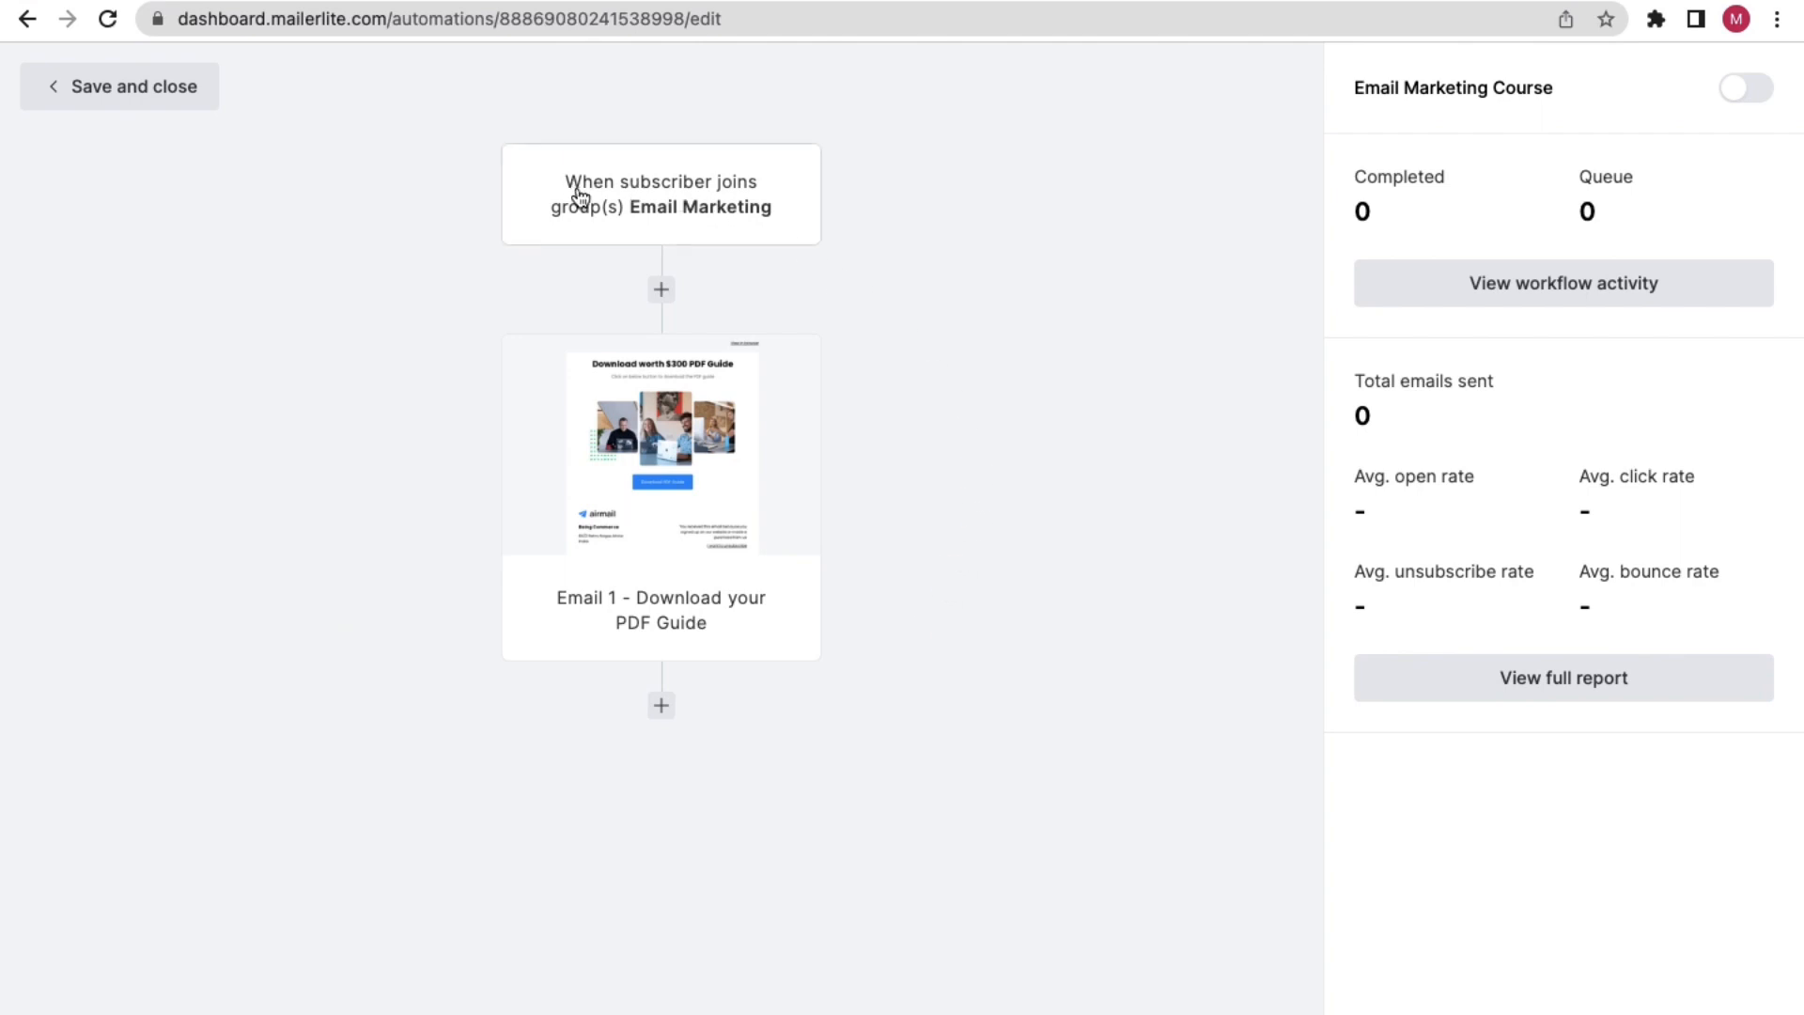
scroll(579, 195, up, 5)
scroll(716, 243, down, 5)
mouse_move(668, 384)
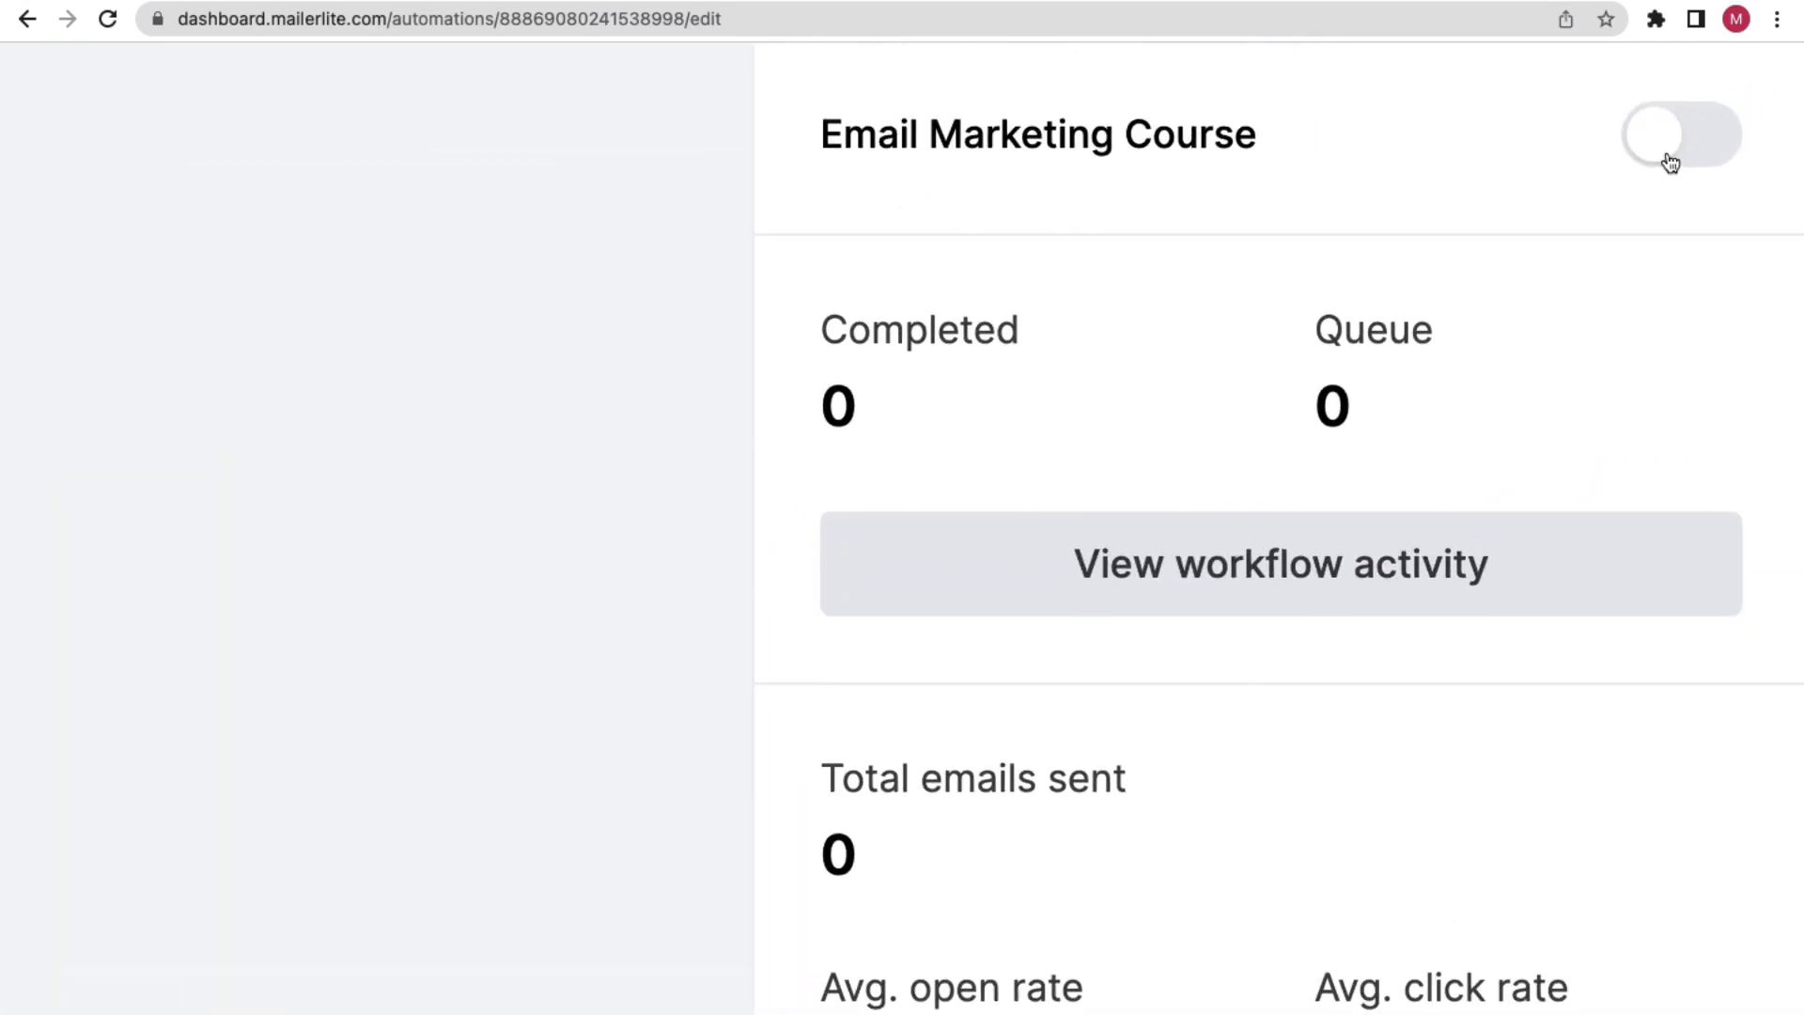
Step: Turn the Email Marketing Course automation on and save it back to the automations list
click(1730, 92)
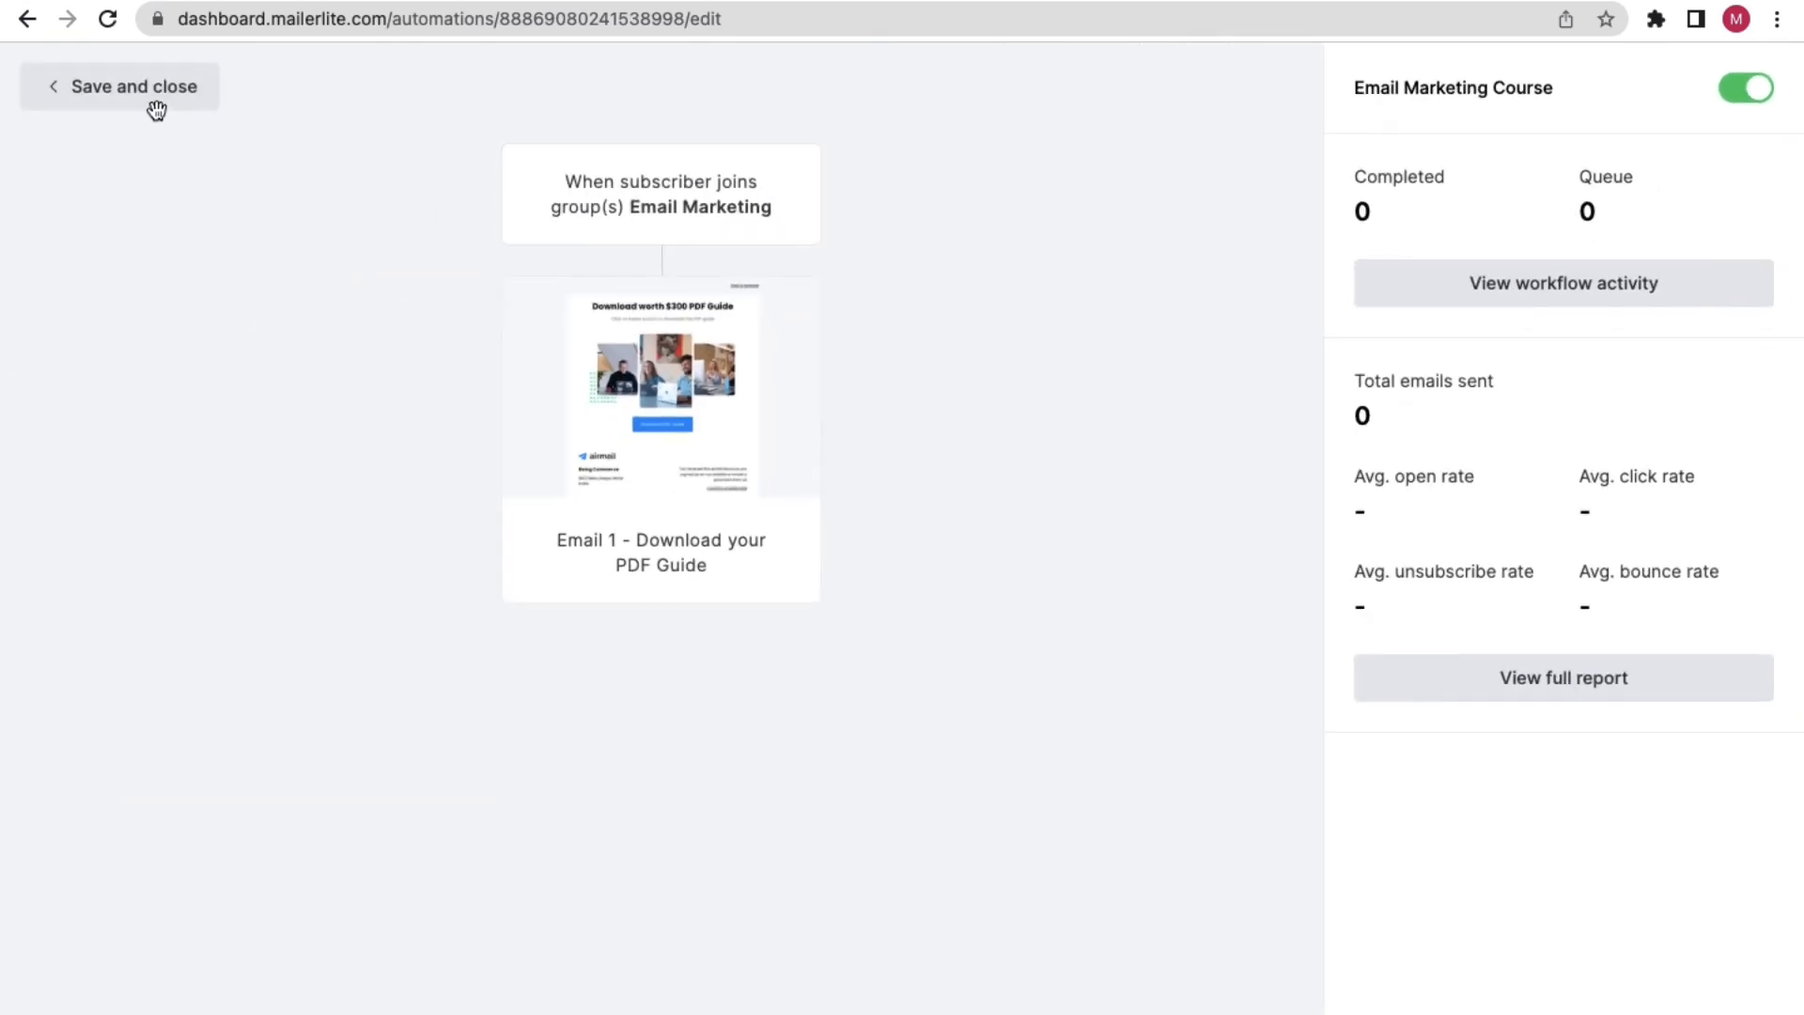
click(146, 97)
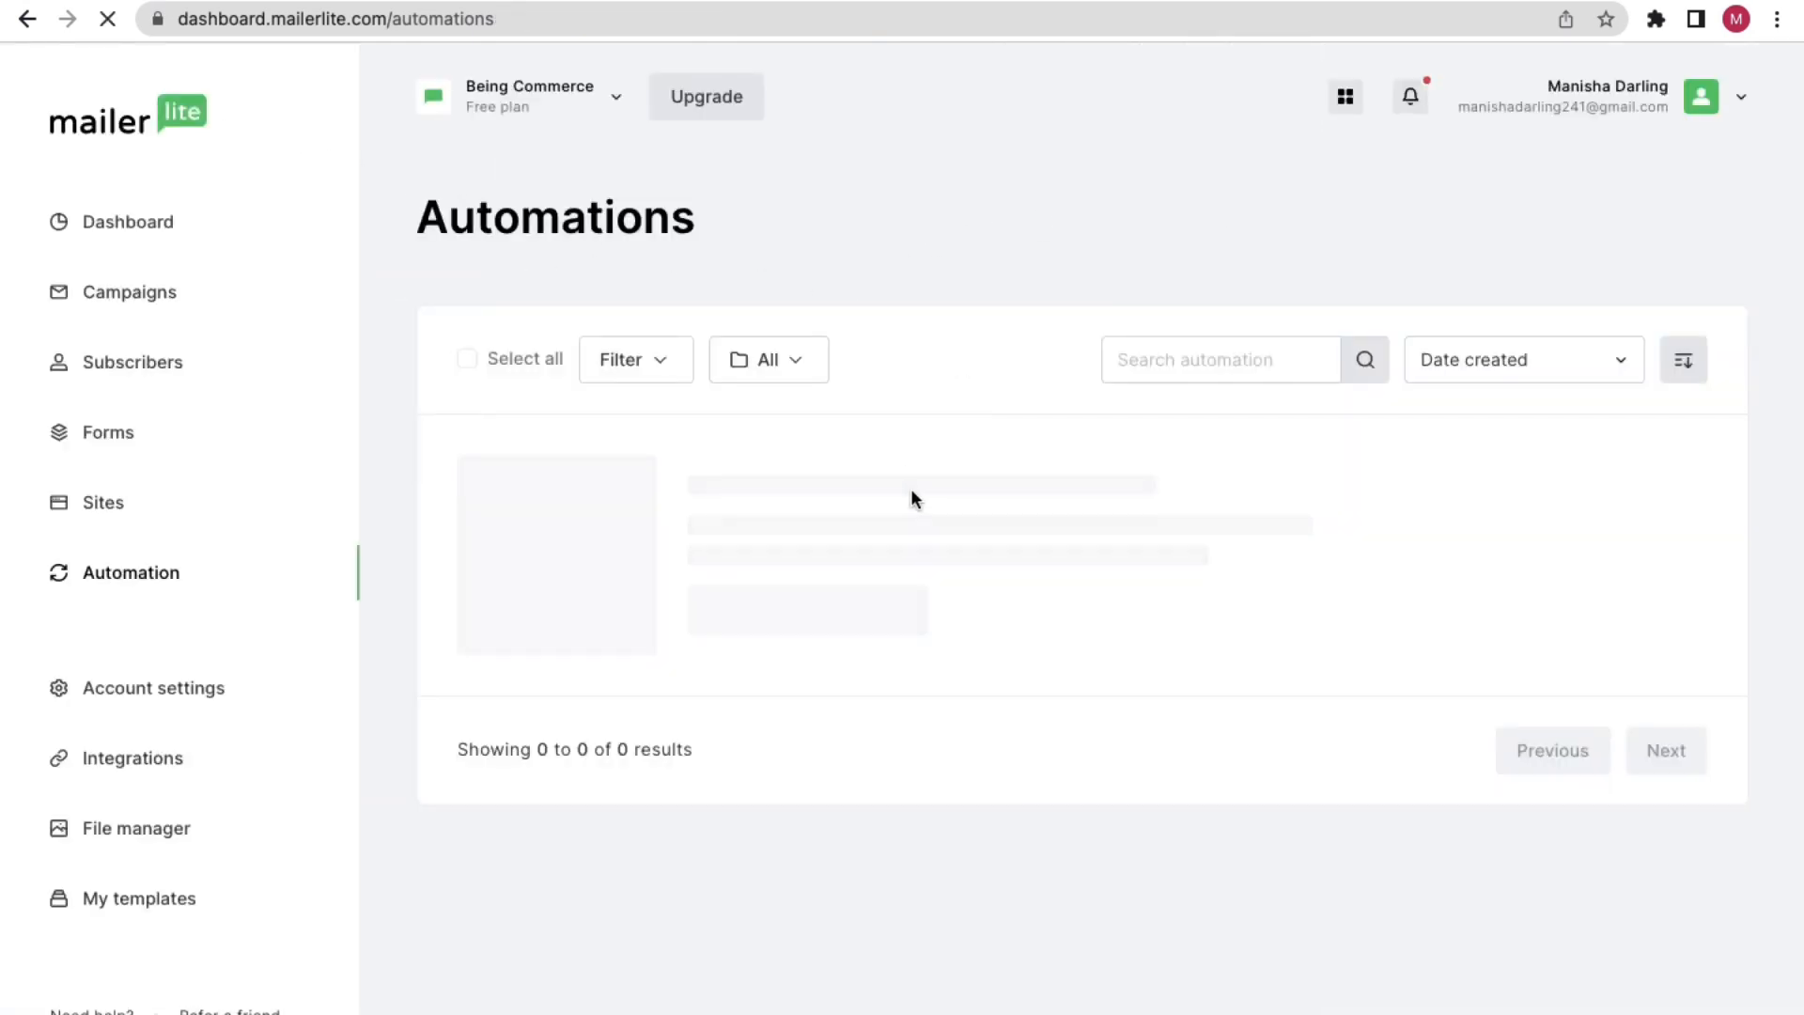
scroll(1133, 618, down, 1)
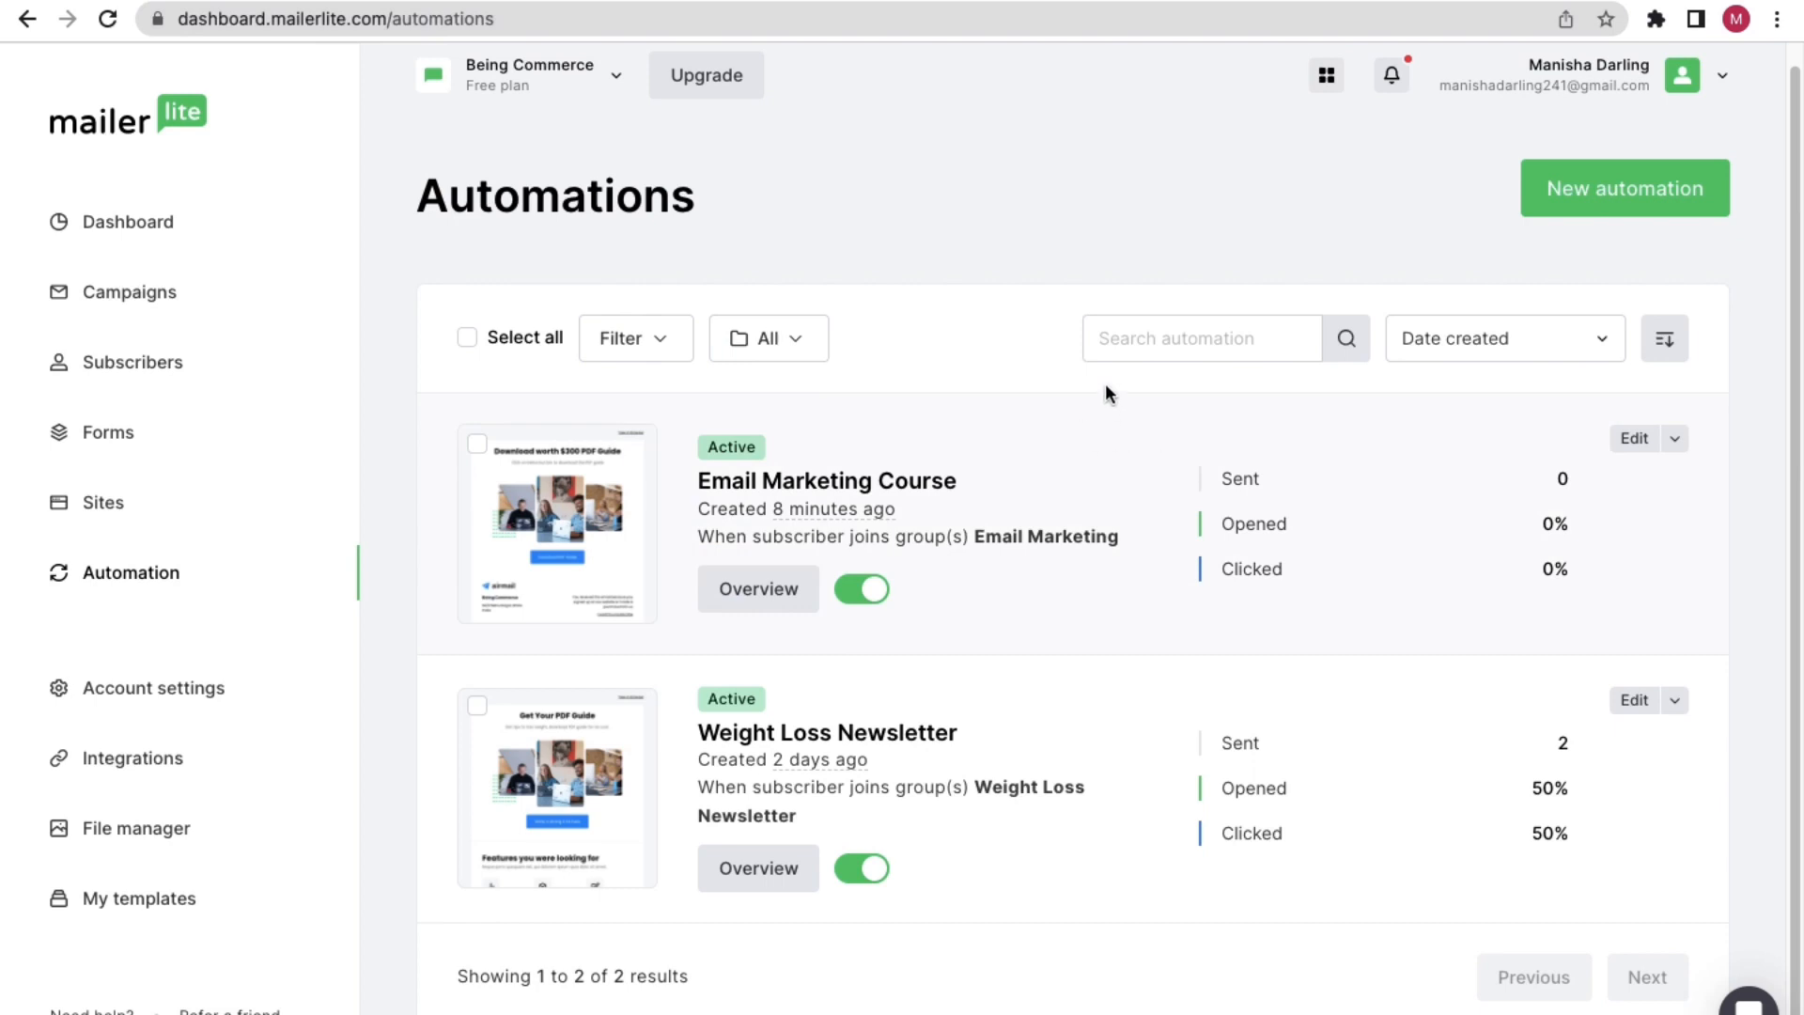
key(ctrl+t)
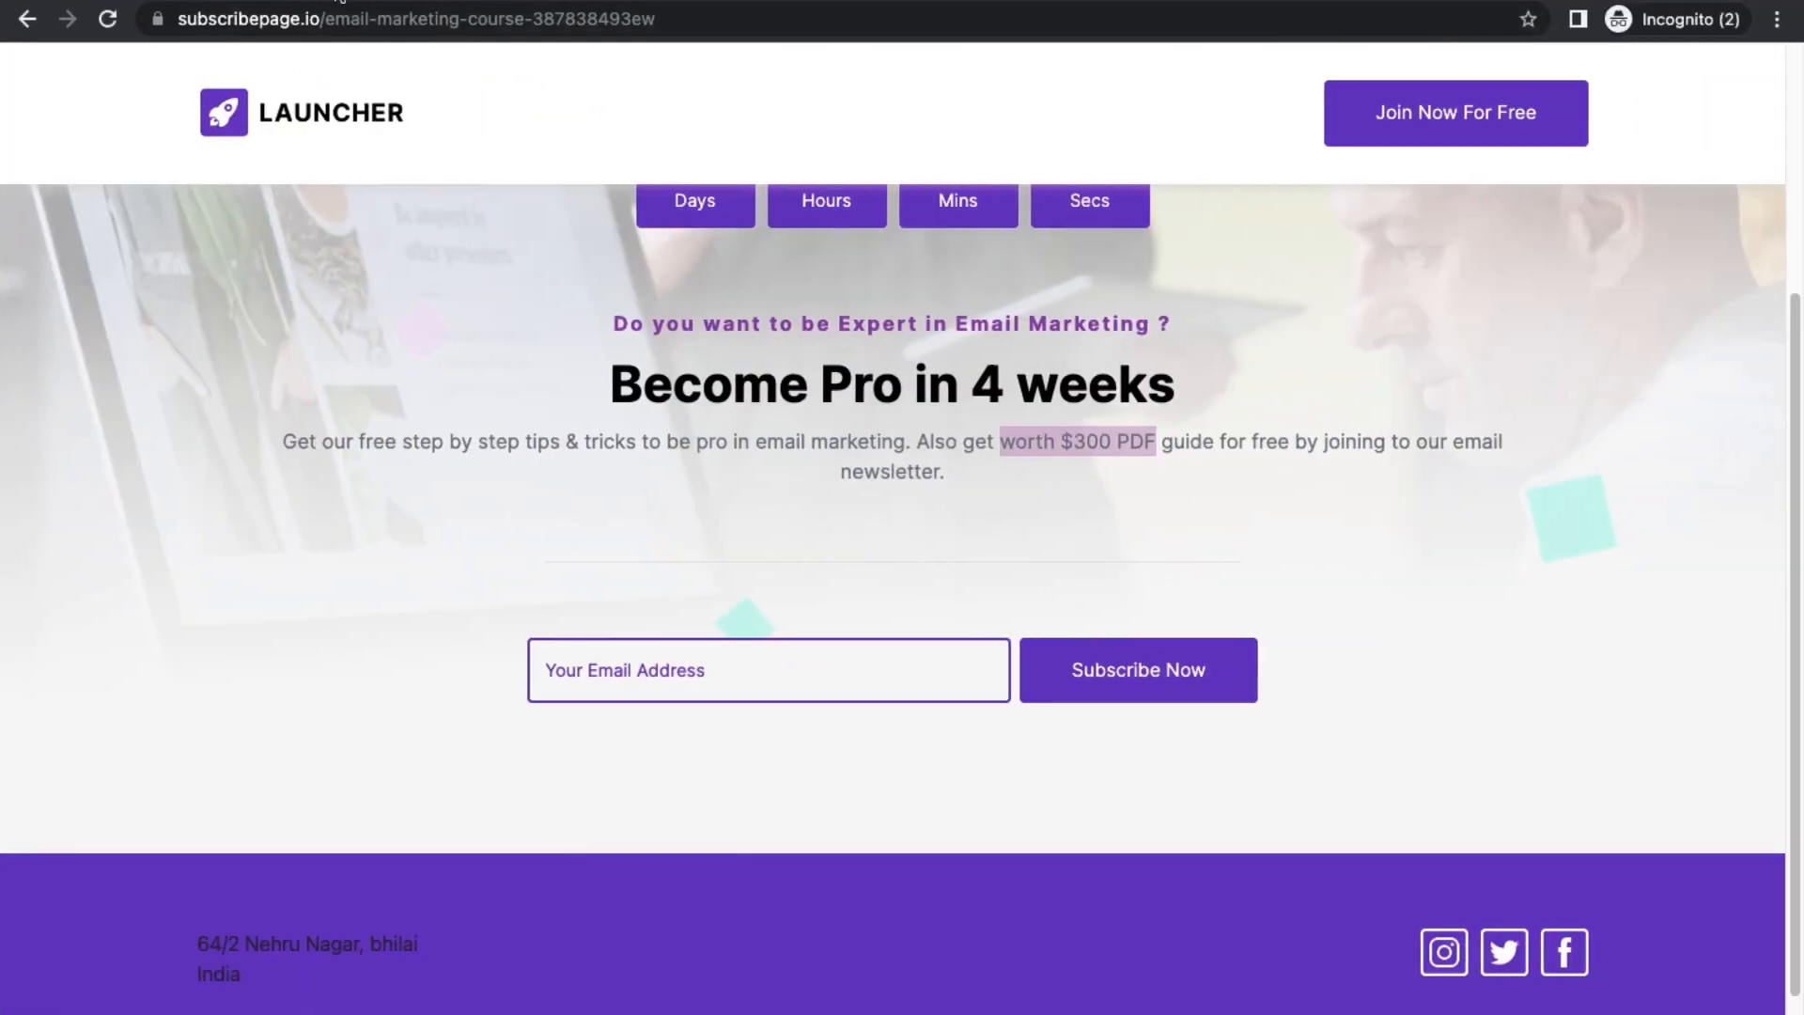
Step: Search the web for 'temp email' and open the Temp Mail disposable email site
key(ctrl+t)
text(mail)
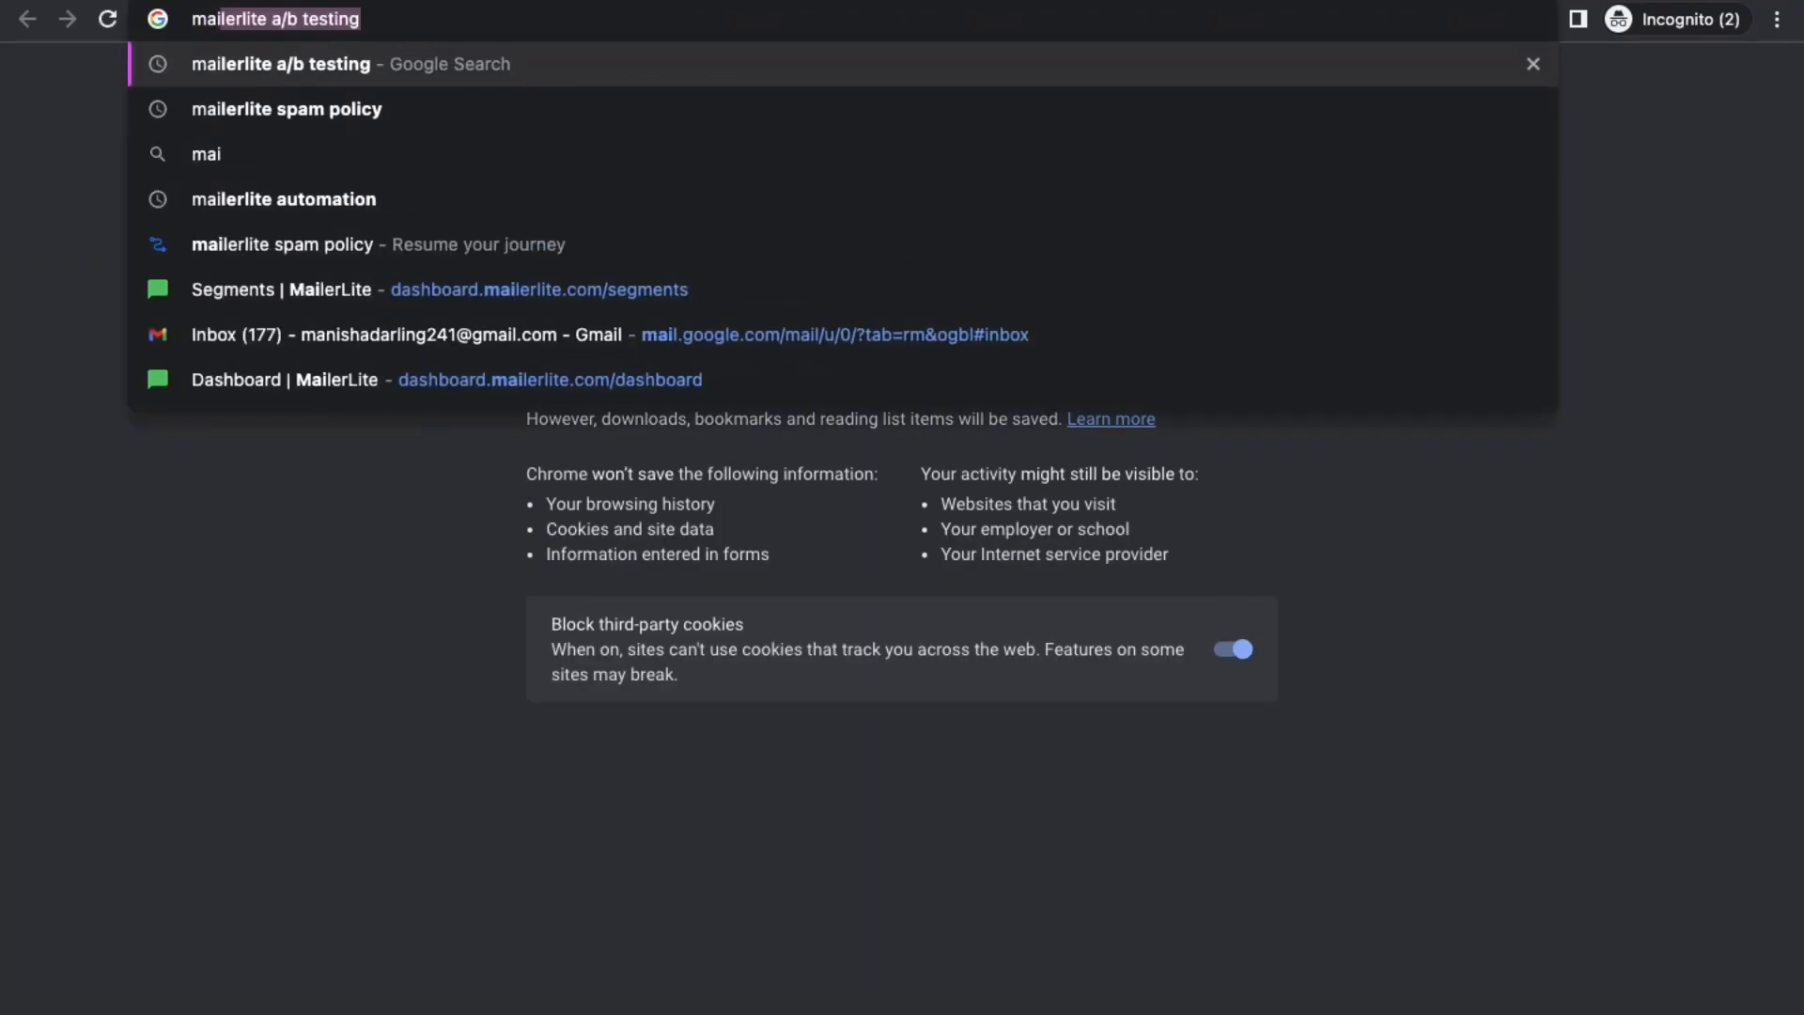
key(ctrl+a)
text(tem)
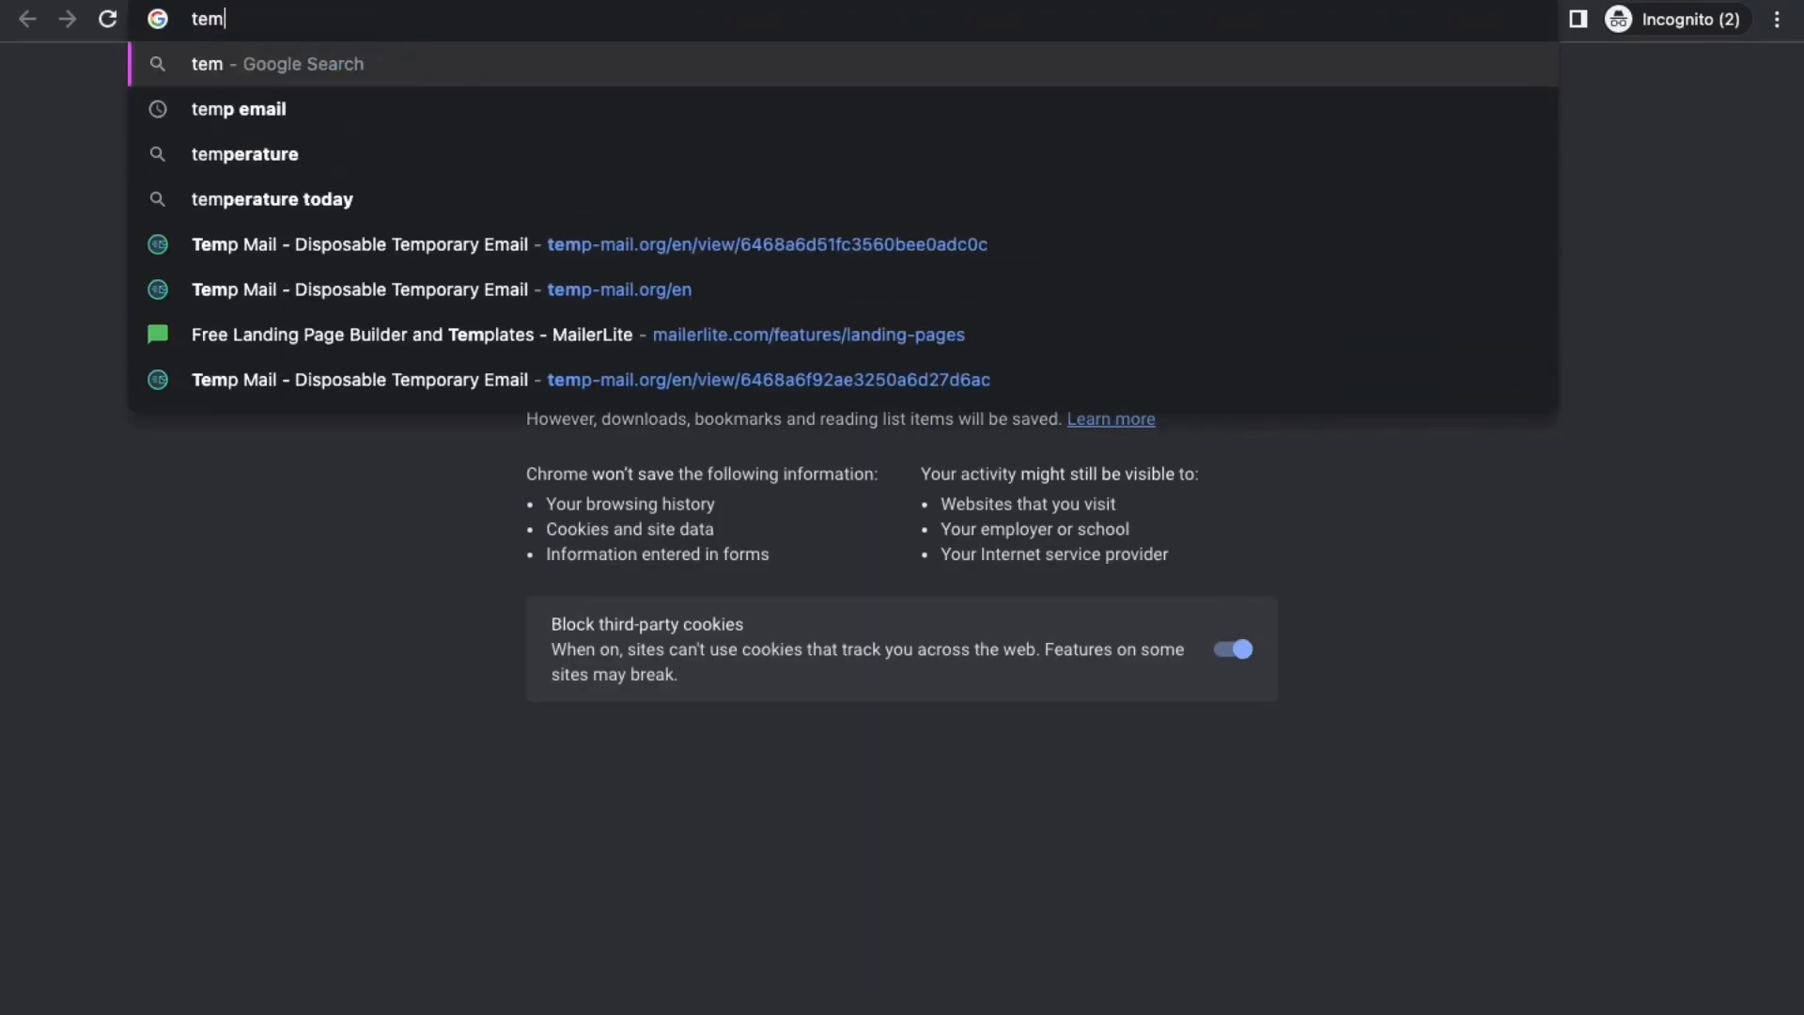
text(p email)
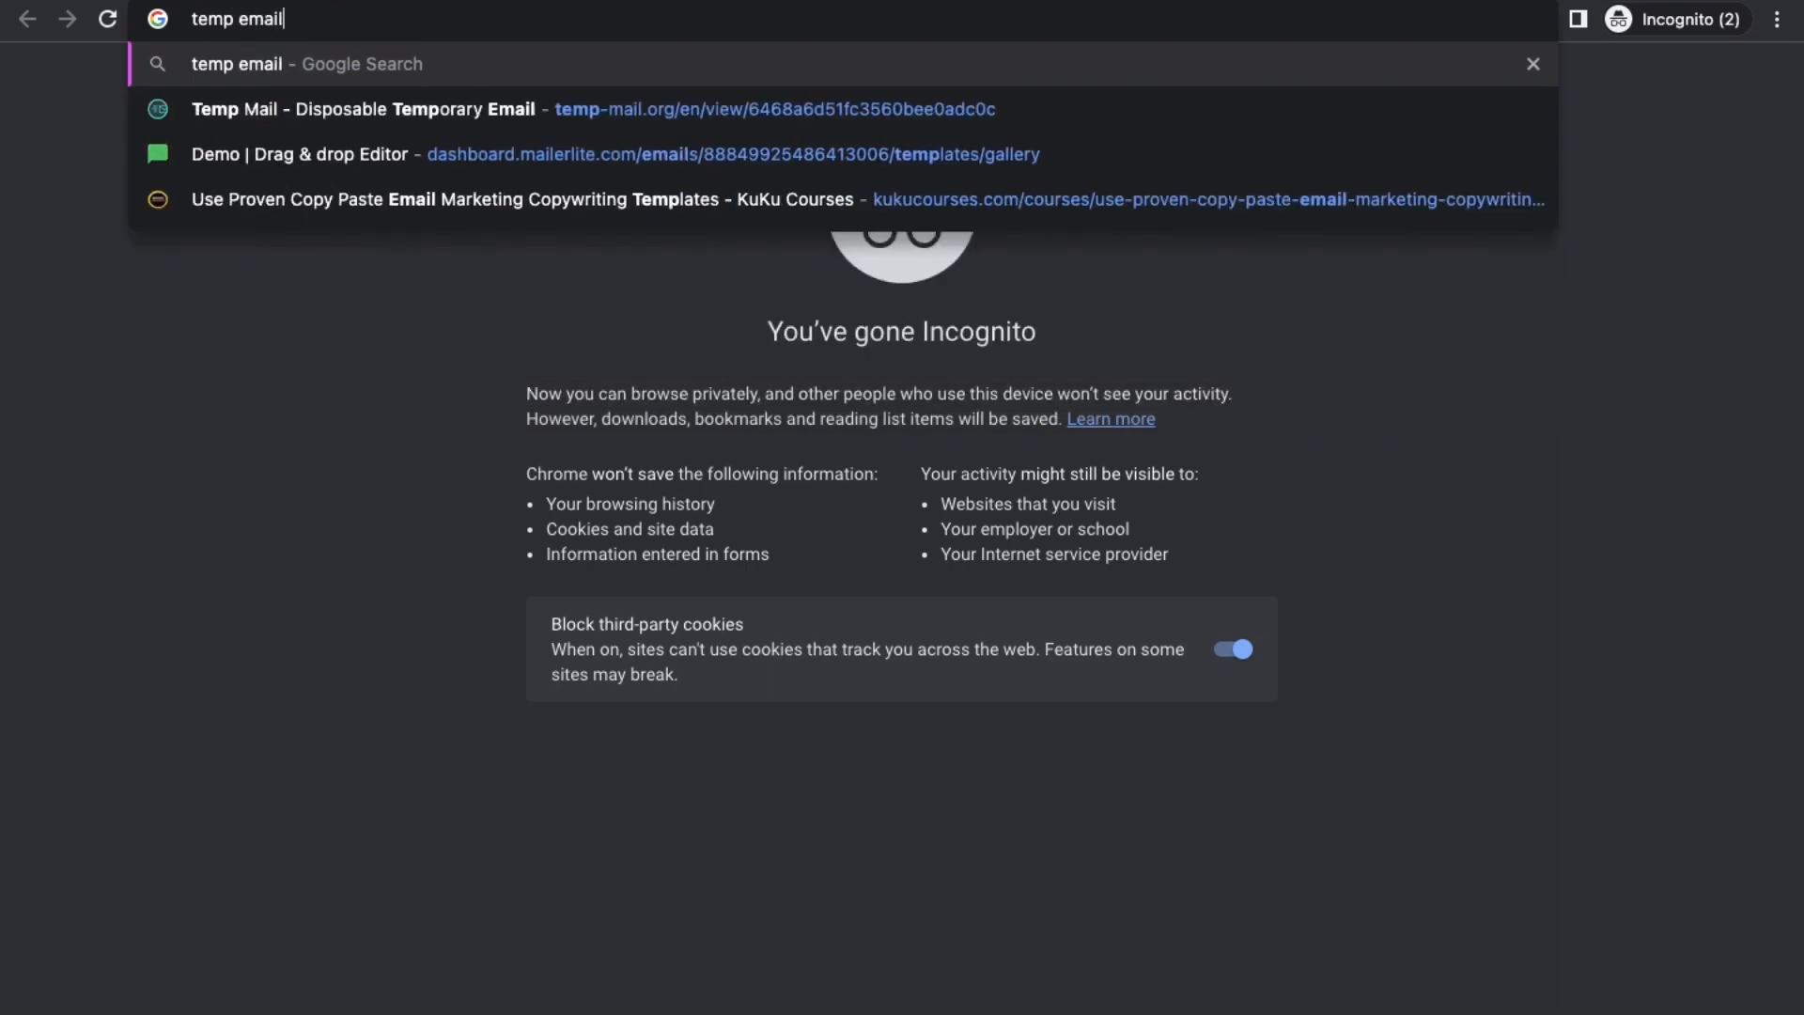
key(Return)
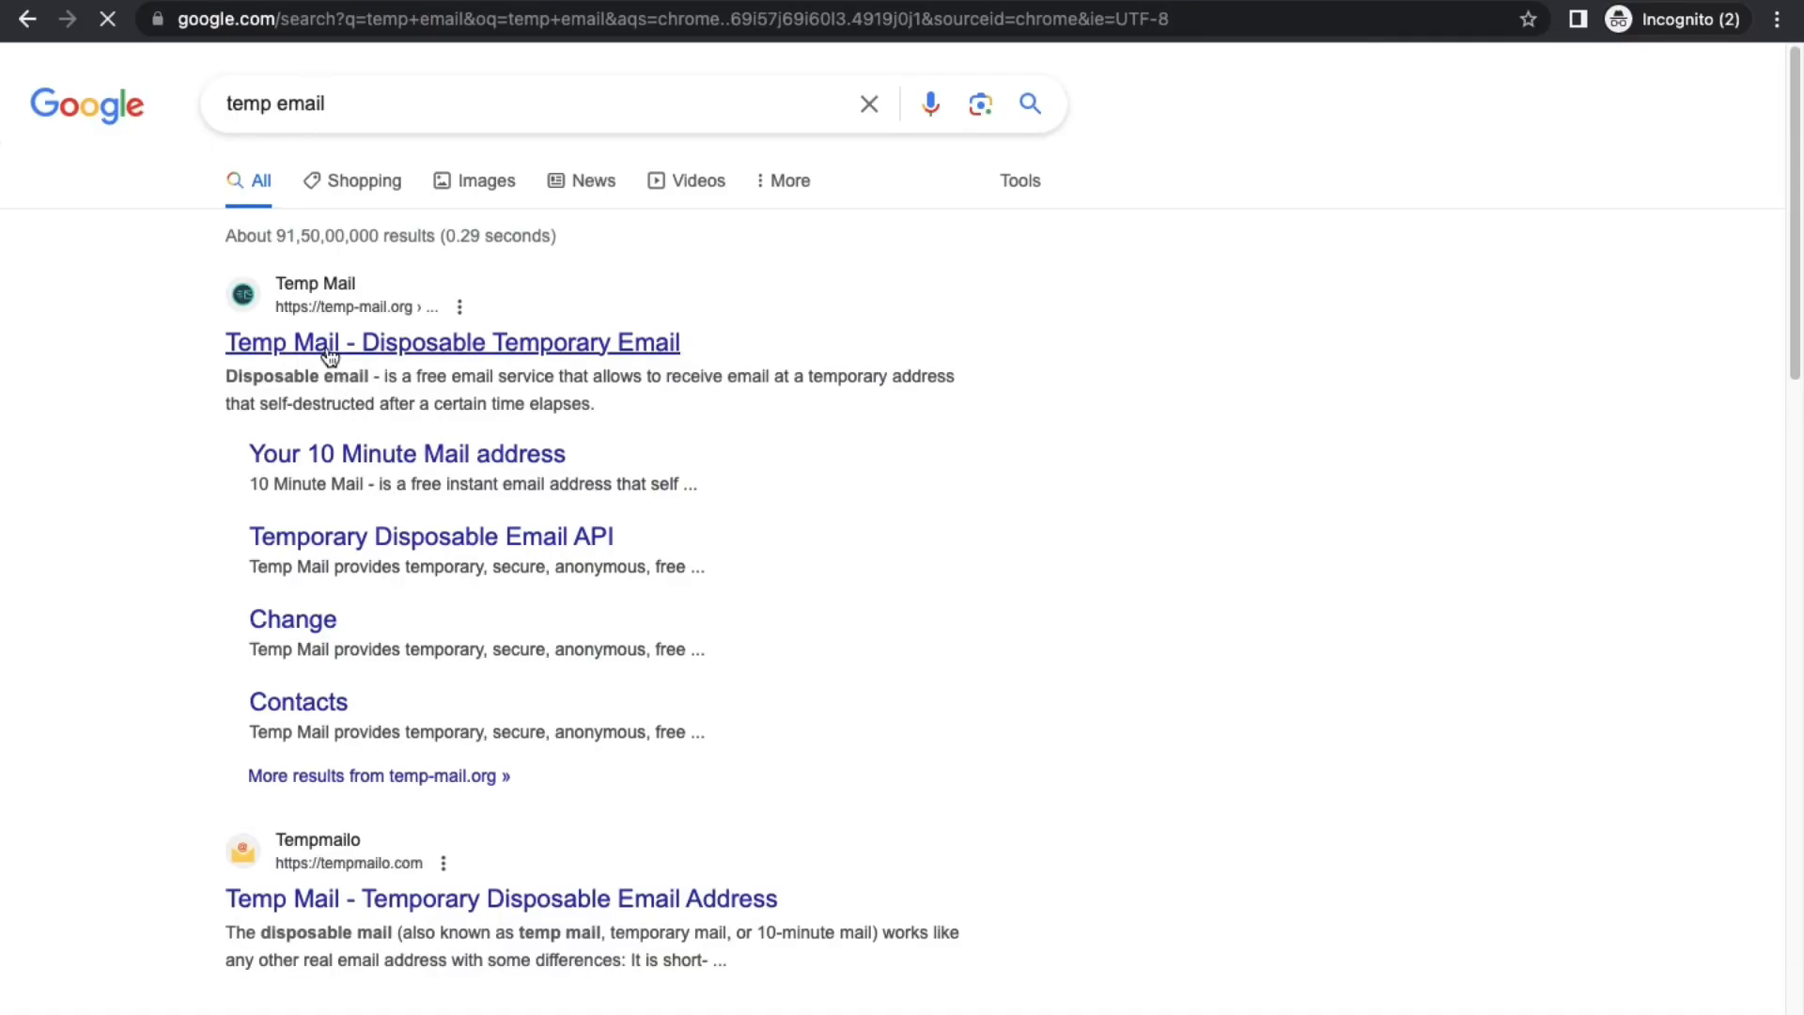
click(485, 353)
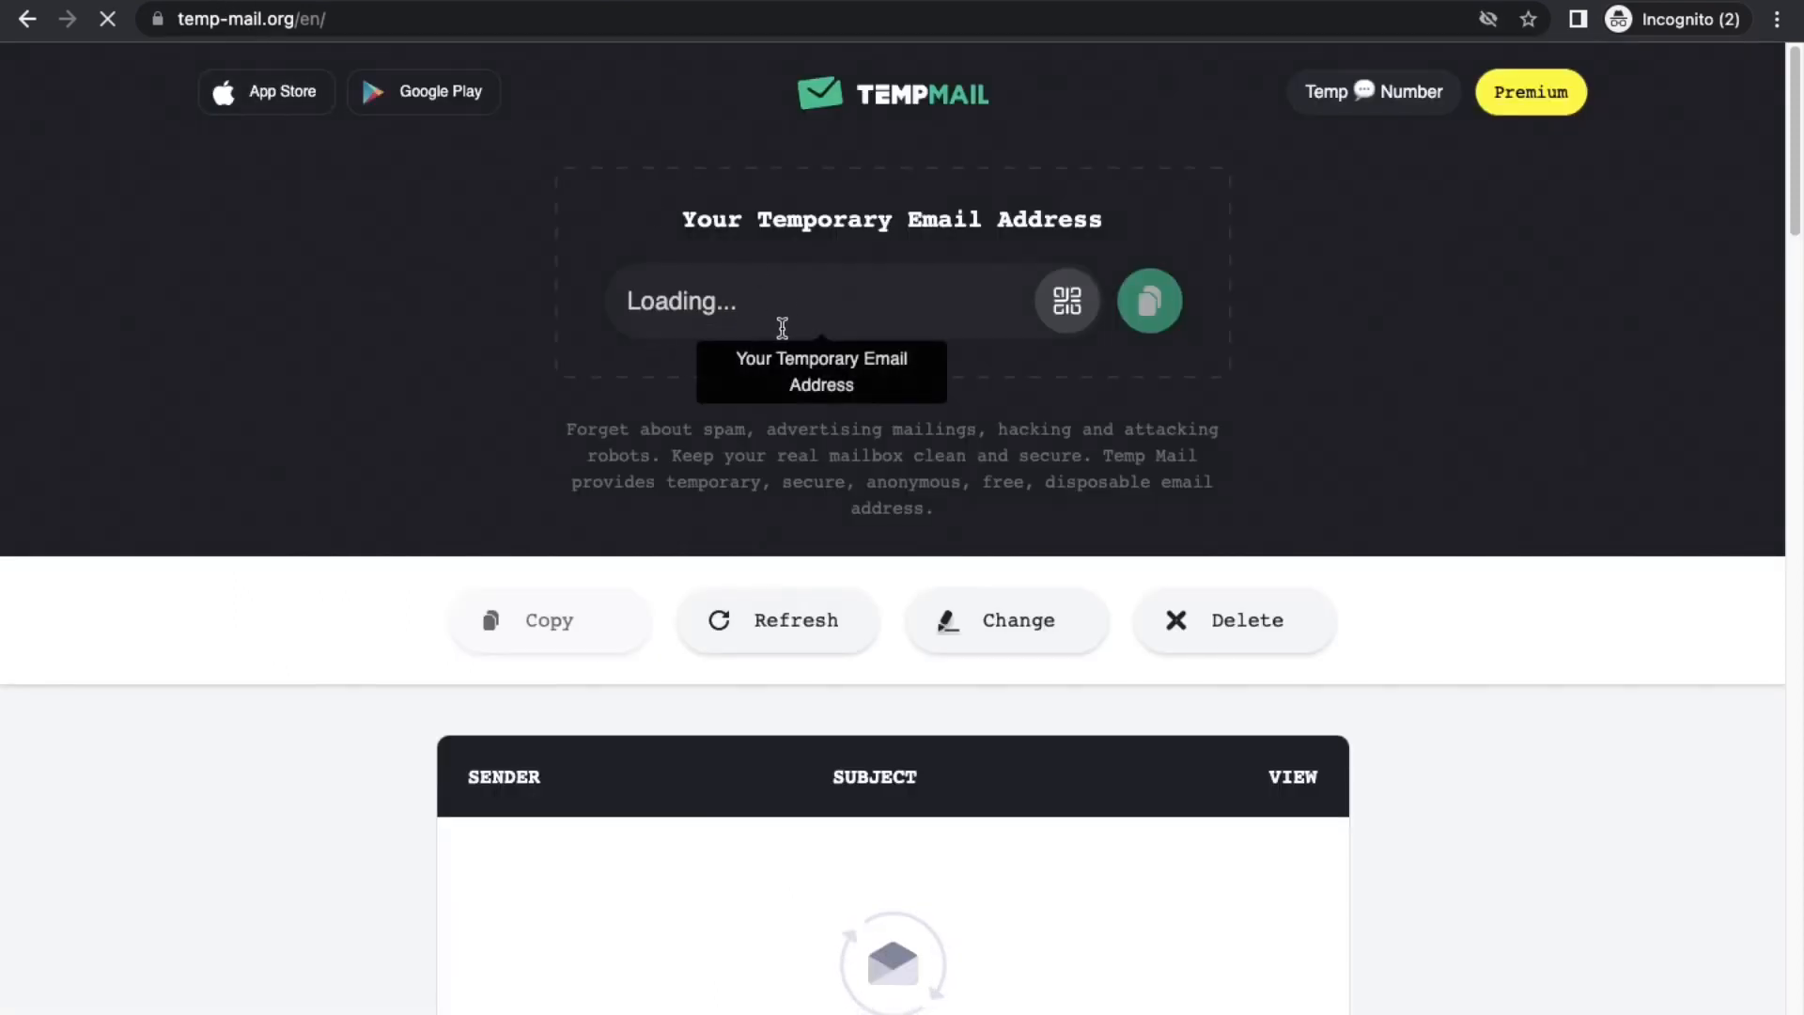
scroll(757, 572, down, 4)
scroll(813, 719, up, 4)
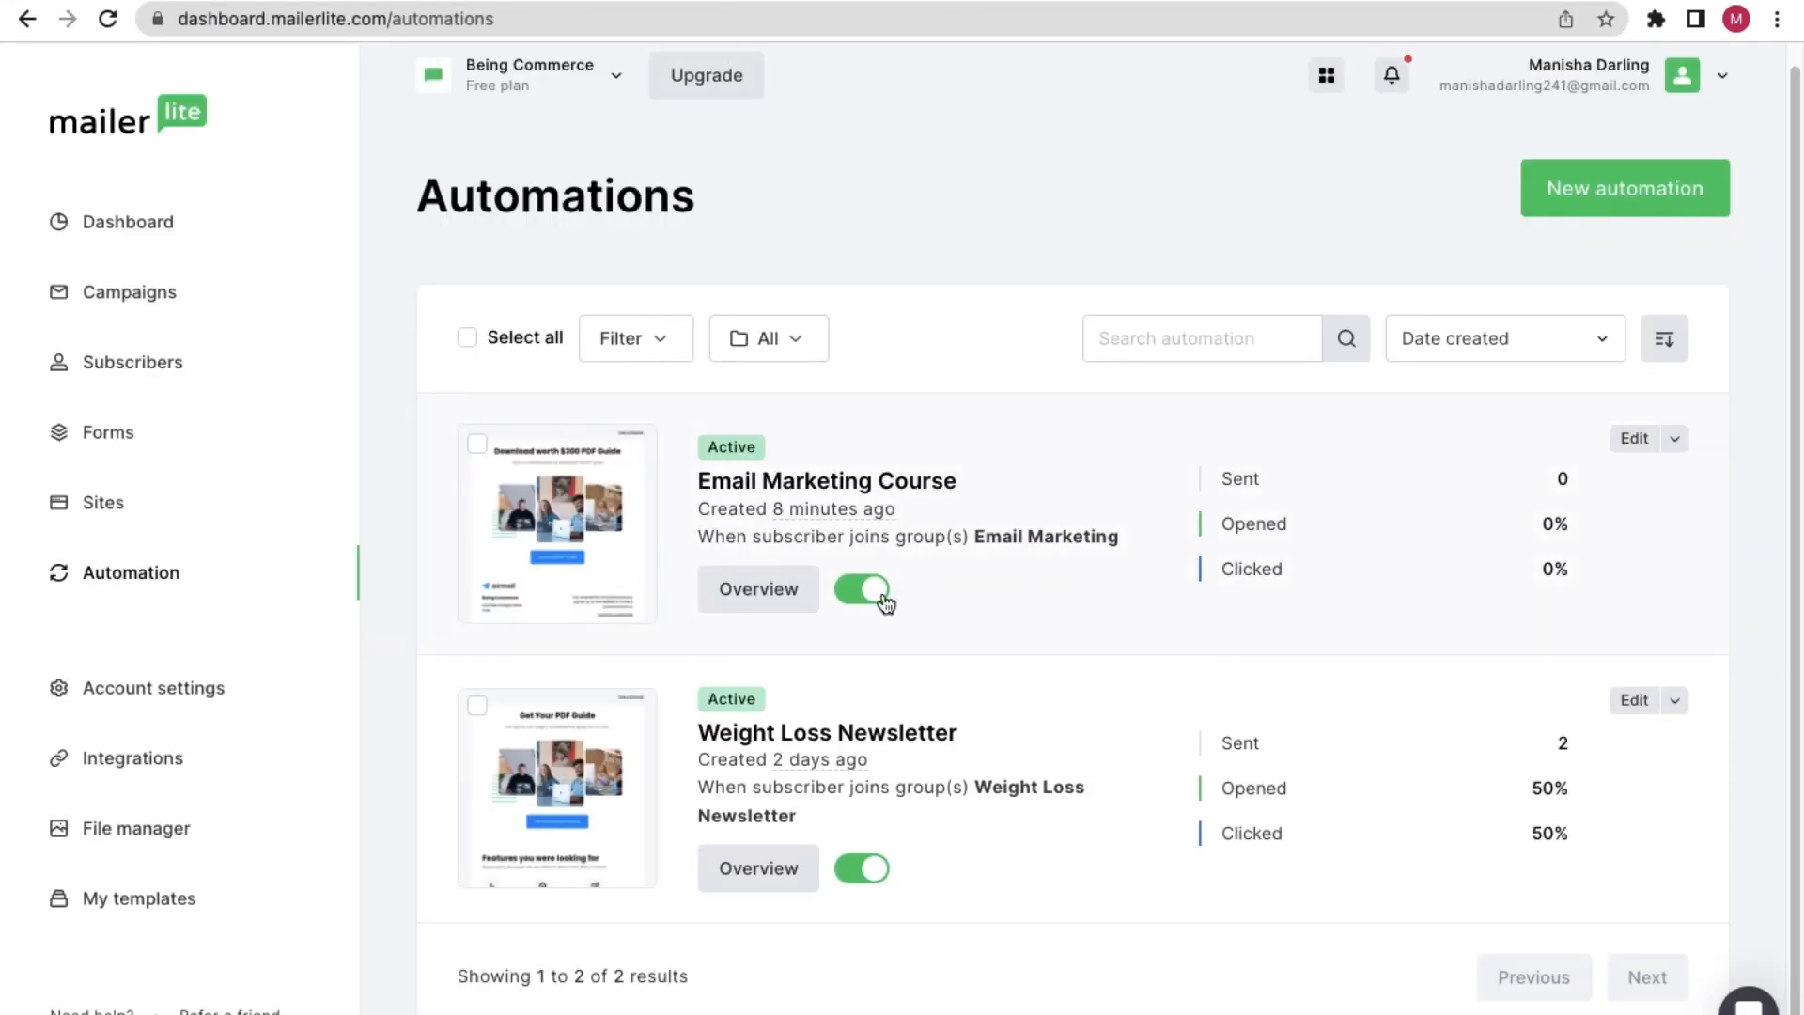
Step: Toggle the Email Marketing Course automation off and back on, then return to Temp Mail
click(880, 603)
click(870, 601)
key(ctrl+Right)
key(ctrl+Left)
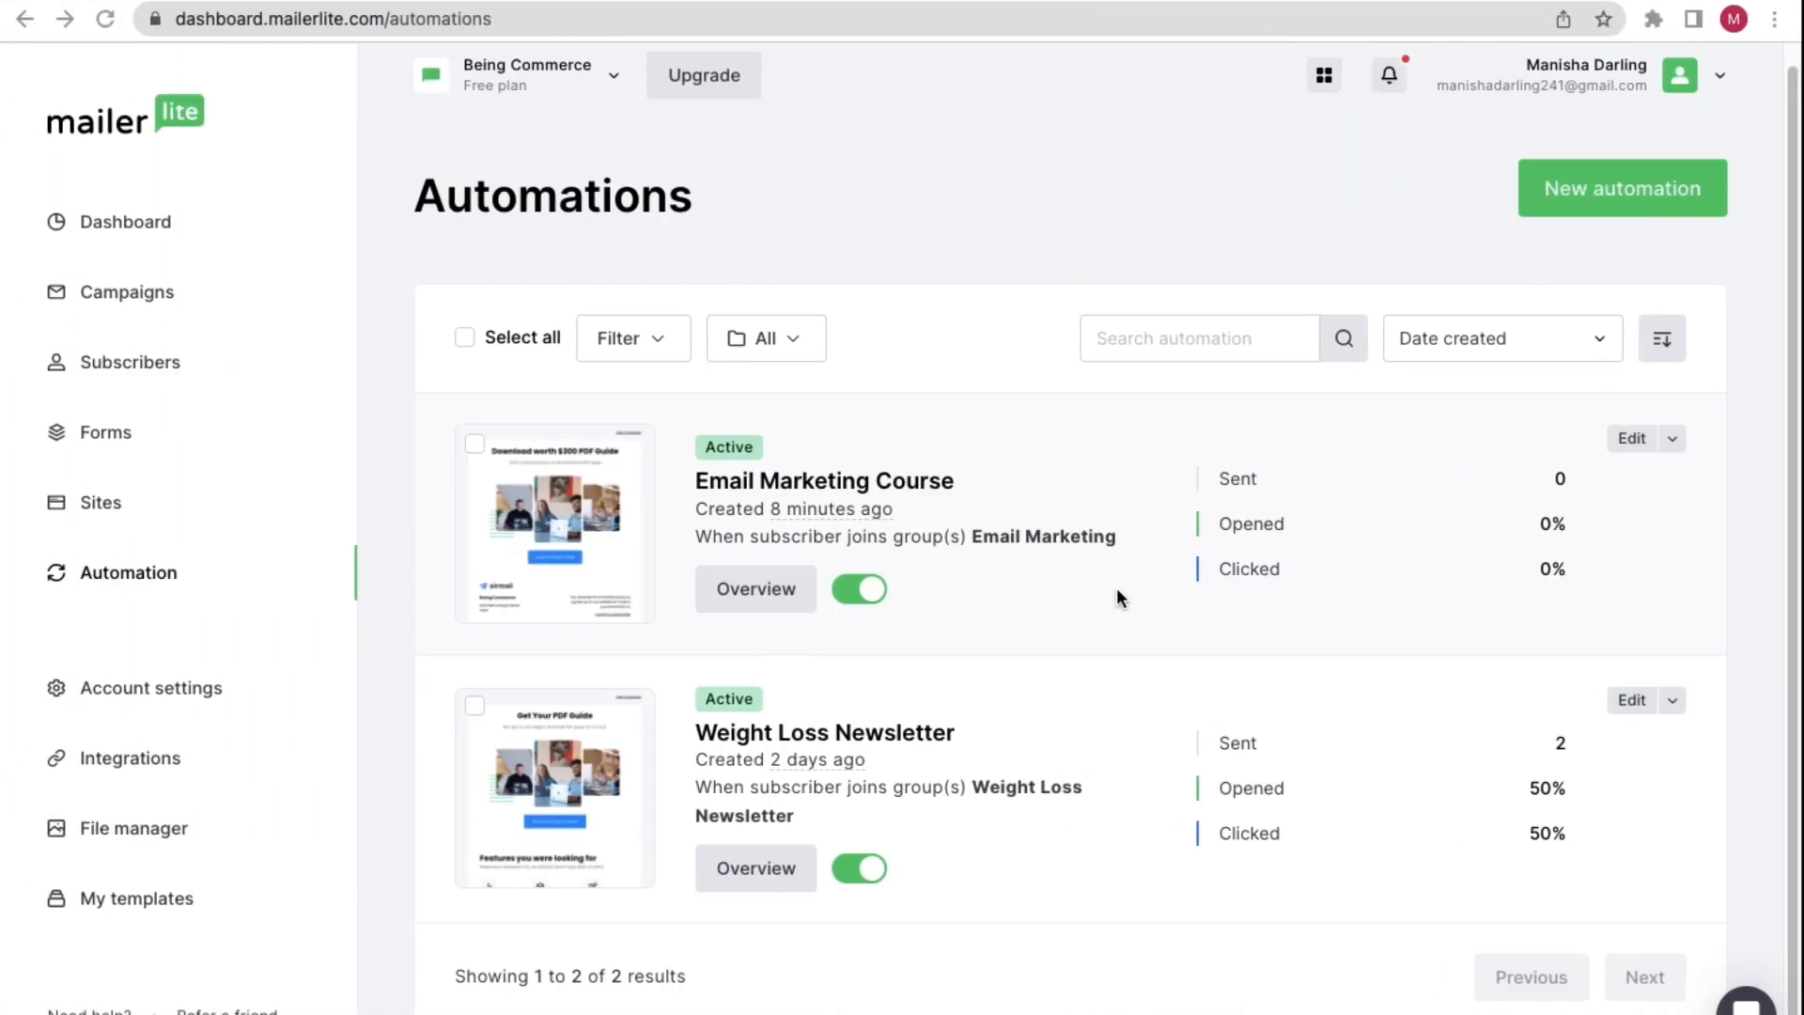
drag(1233, 482, 1210, 482)
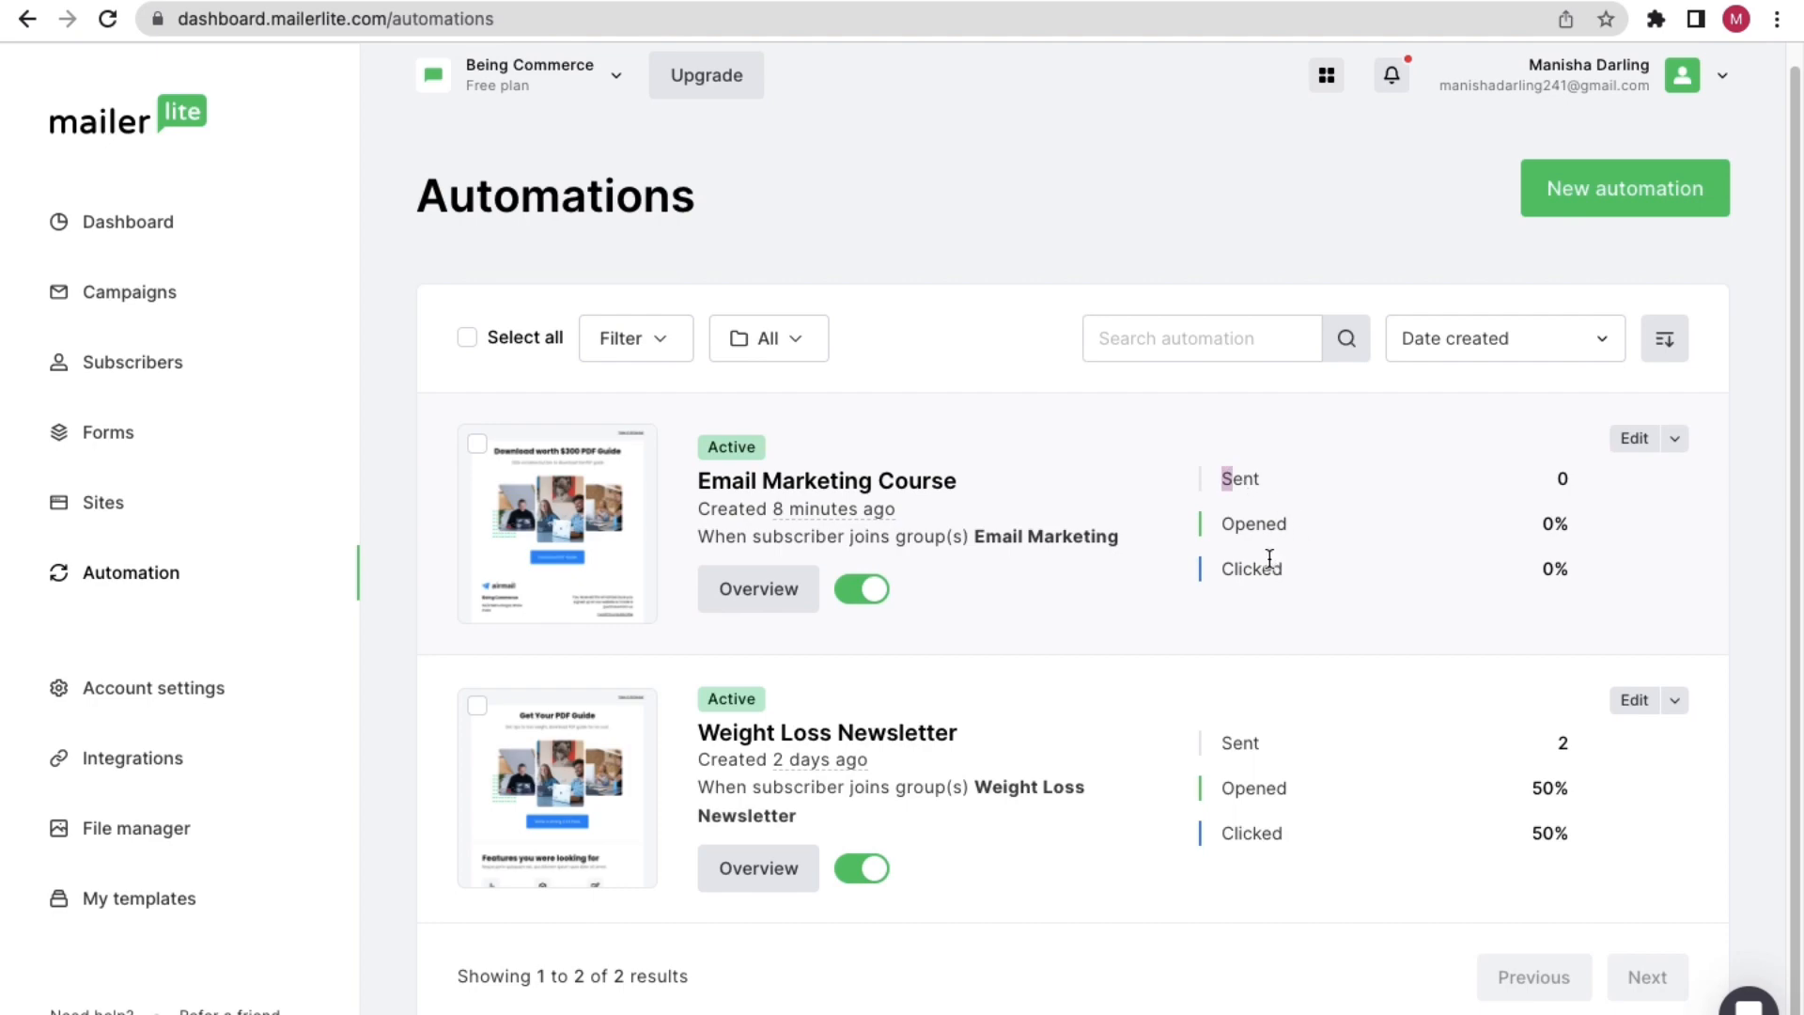
key(ctrl+Right)
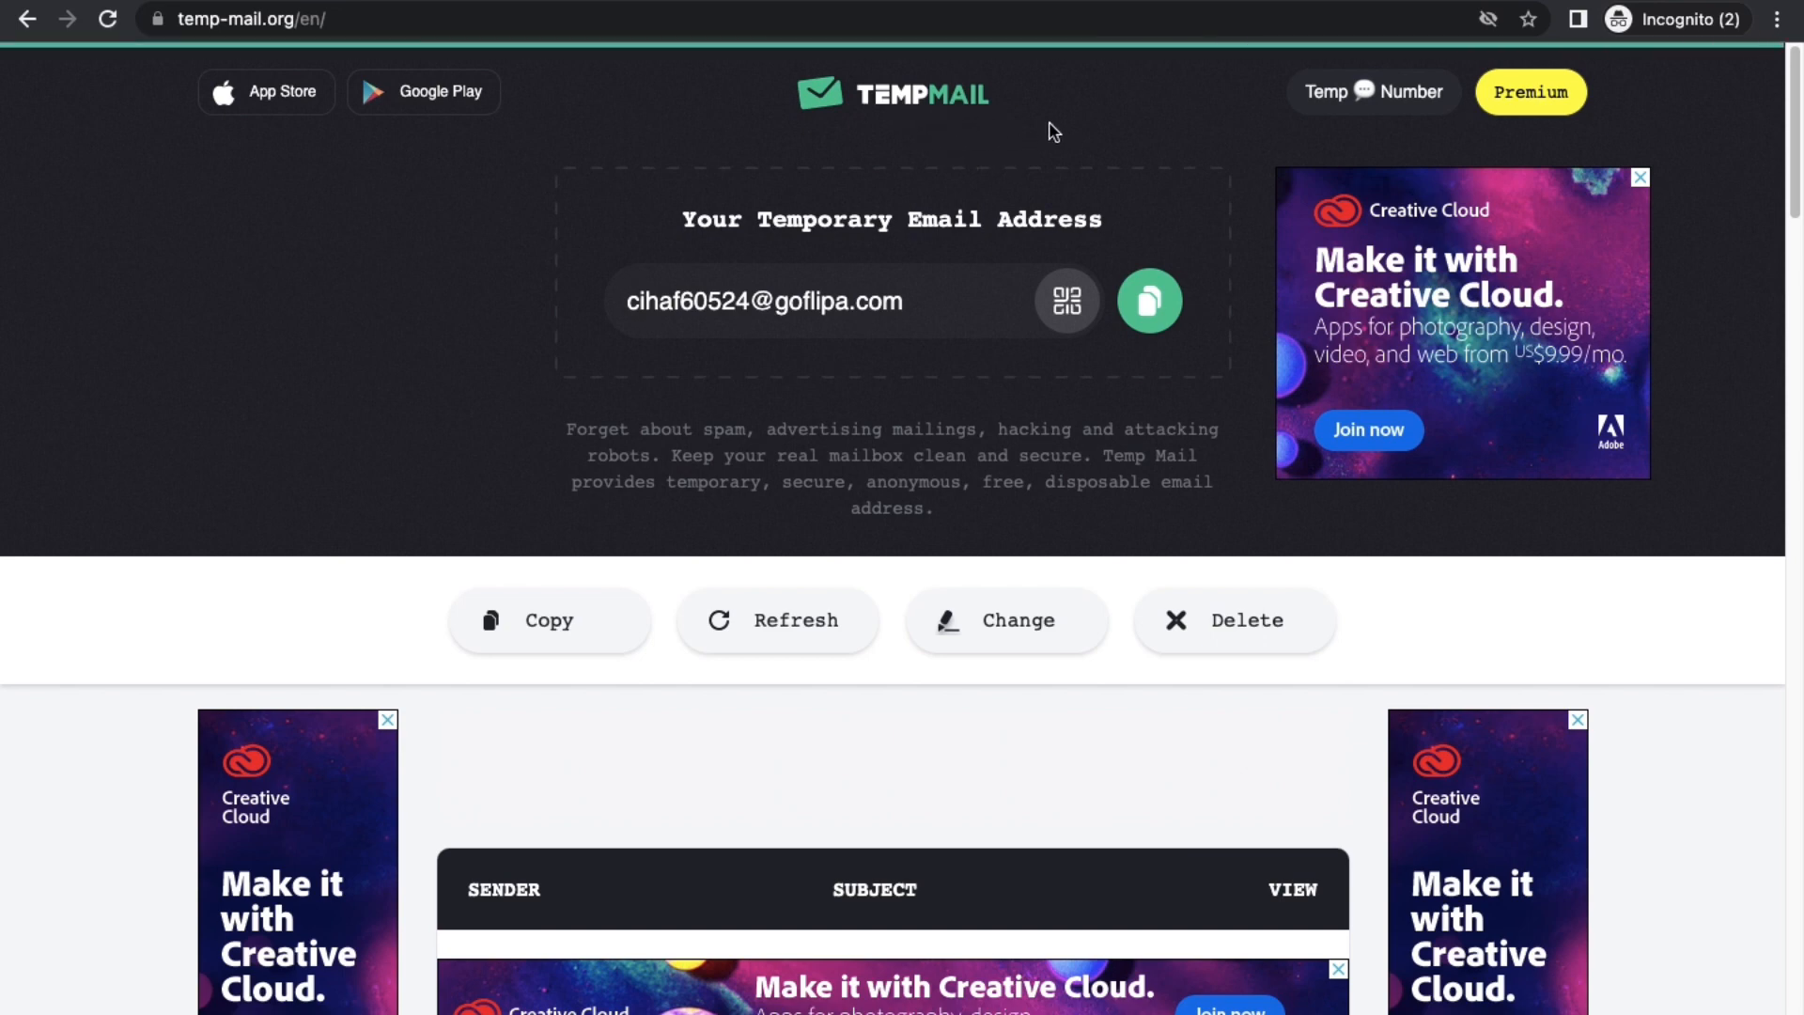
Step: Copy the temporary address and subscribe it through the course landing page form
click(1150, 300)
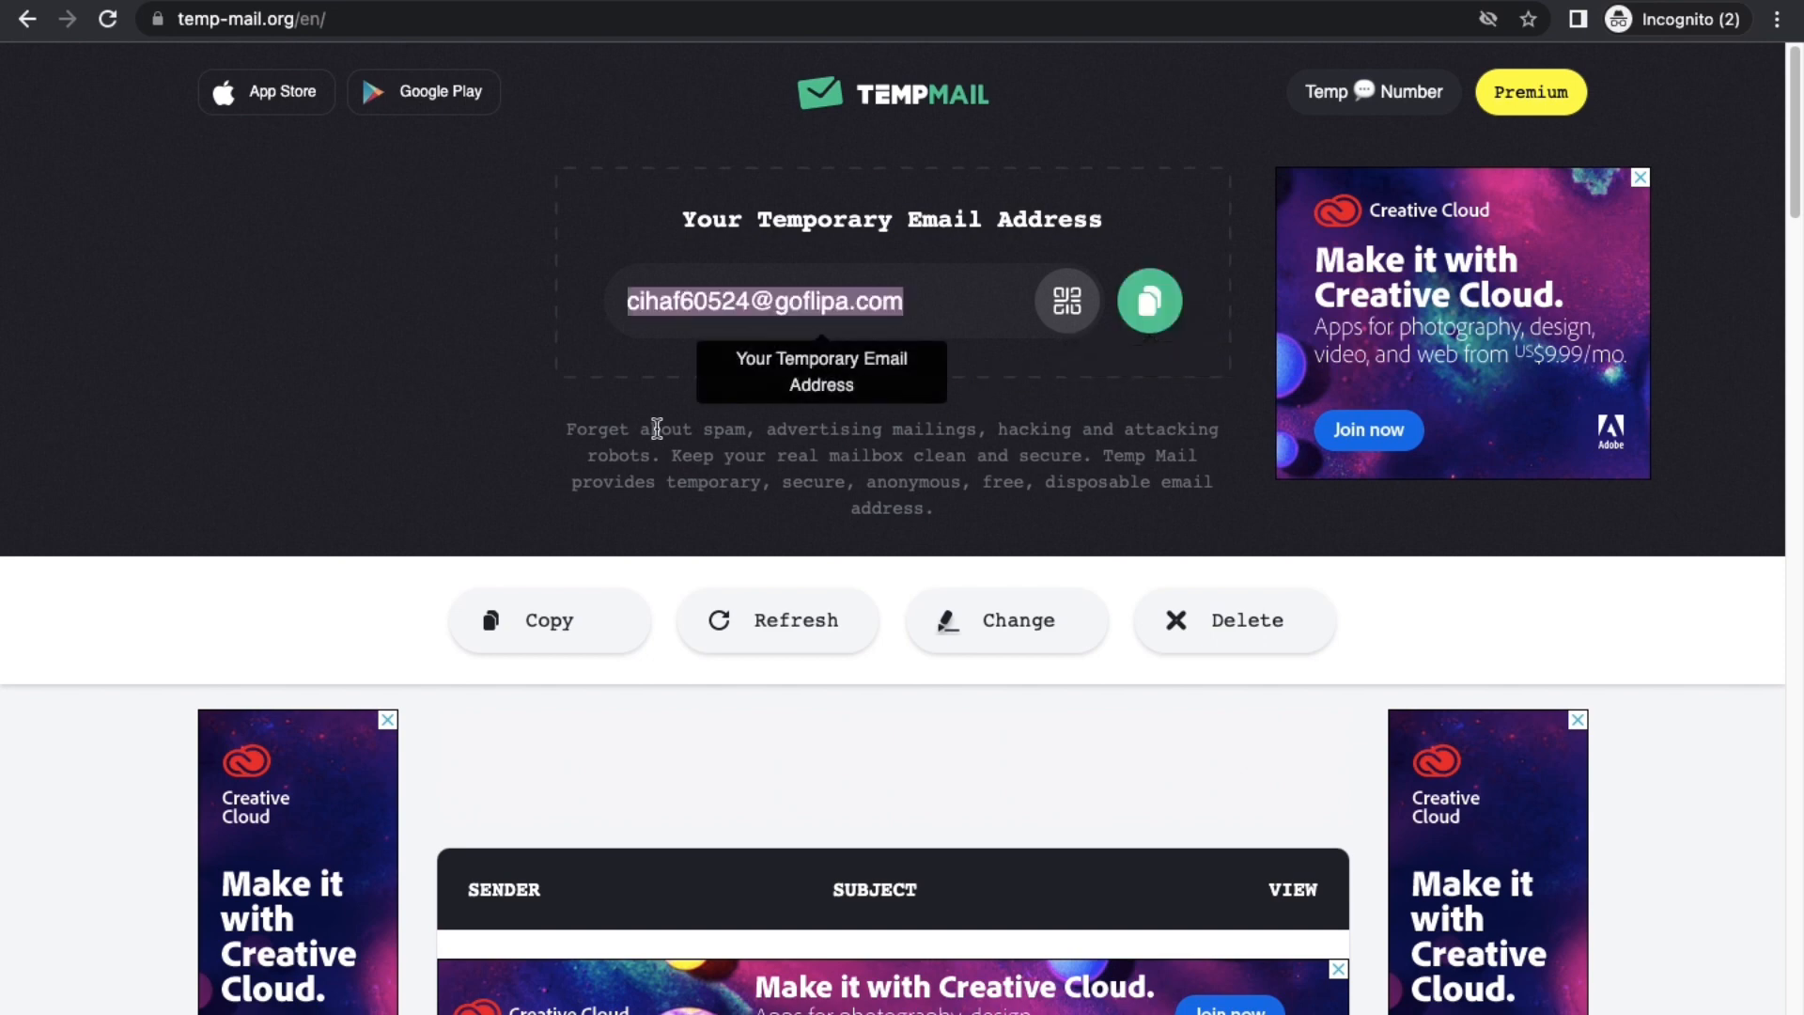
click(208, 0)
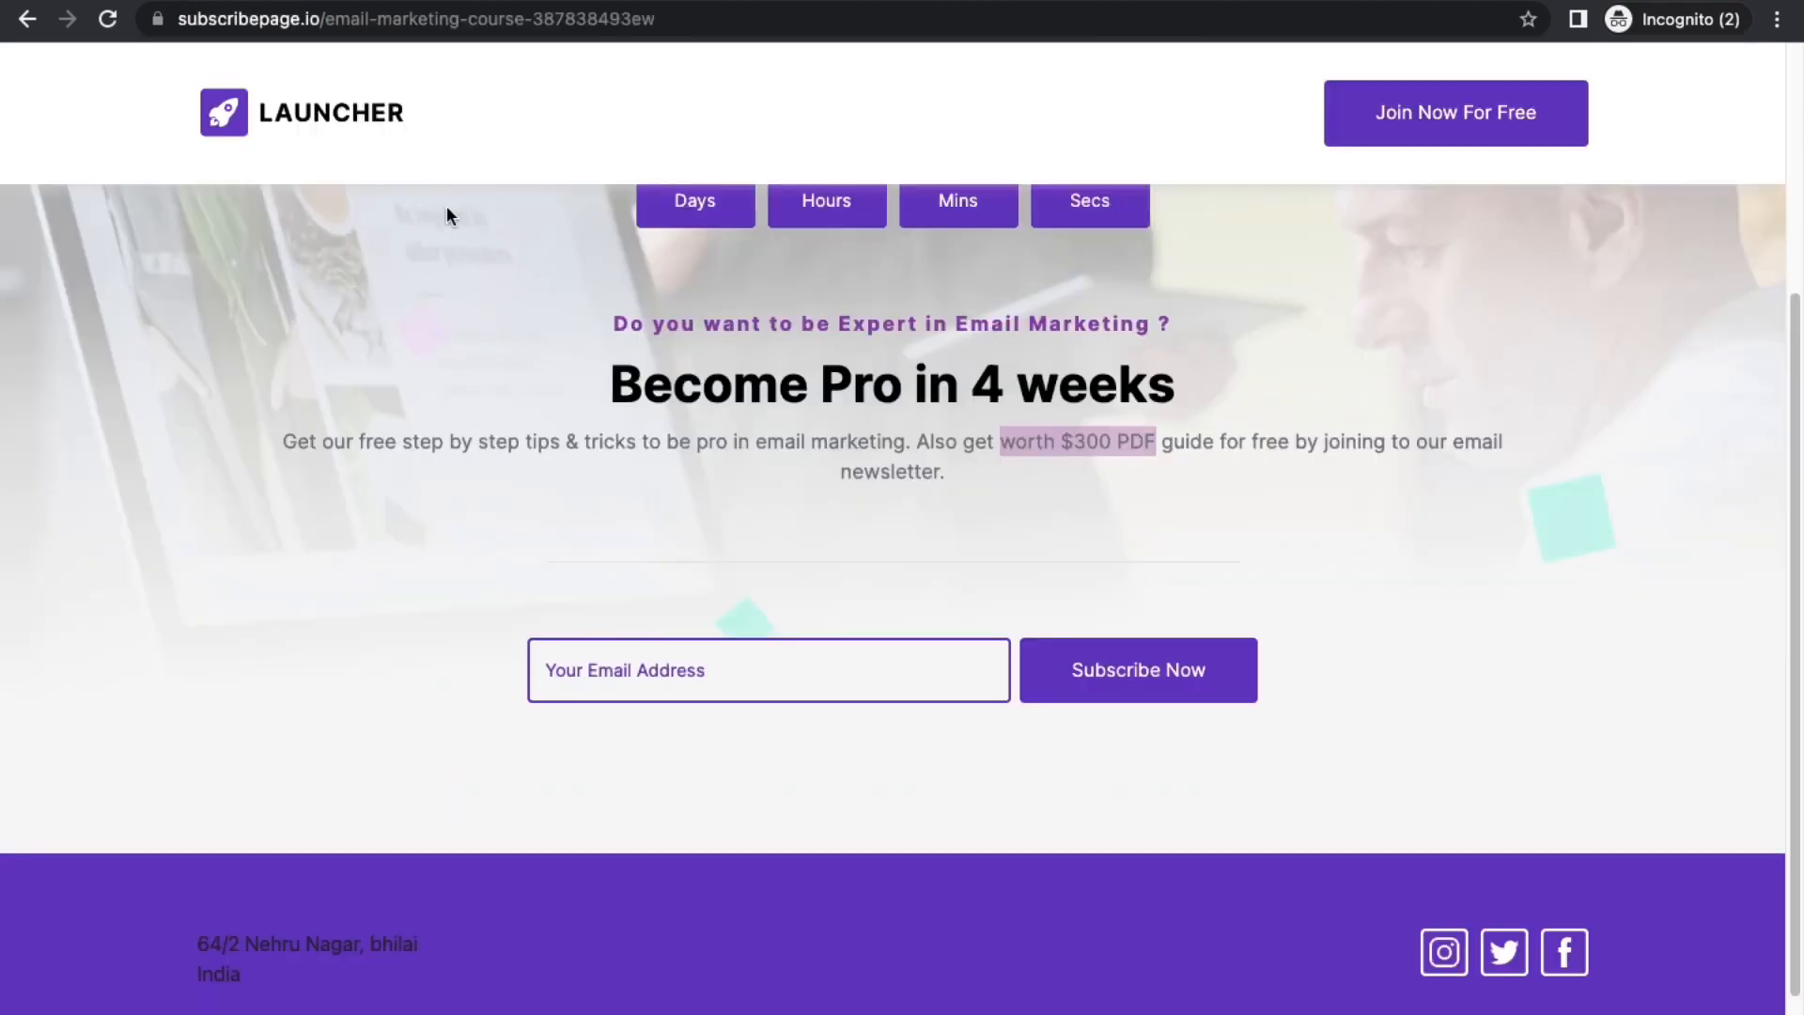
scroll(635, 385, up, 5)
click(107, 19)
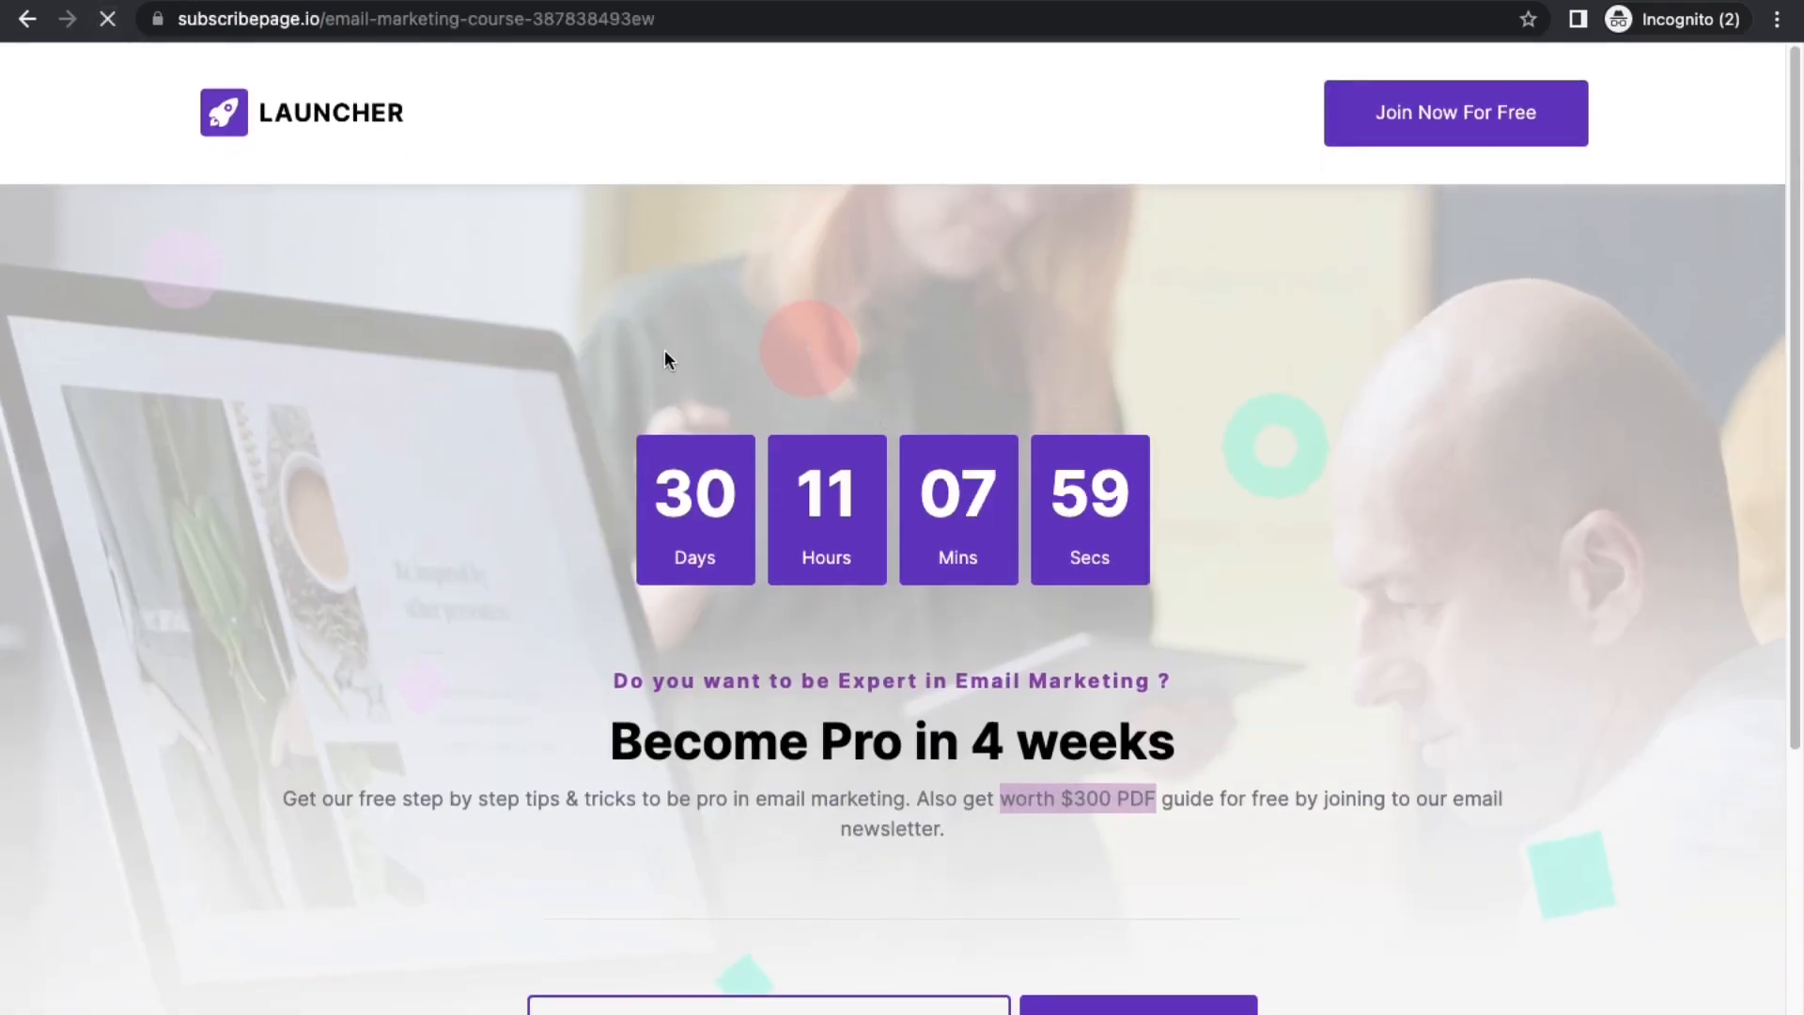
scroll(658, 376, down, 5)
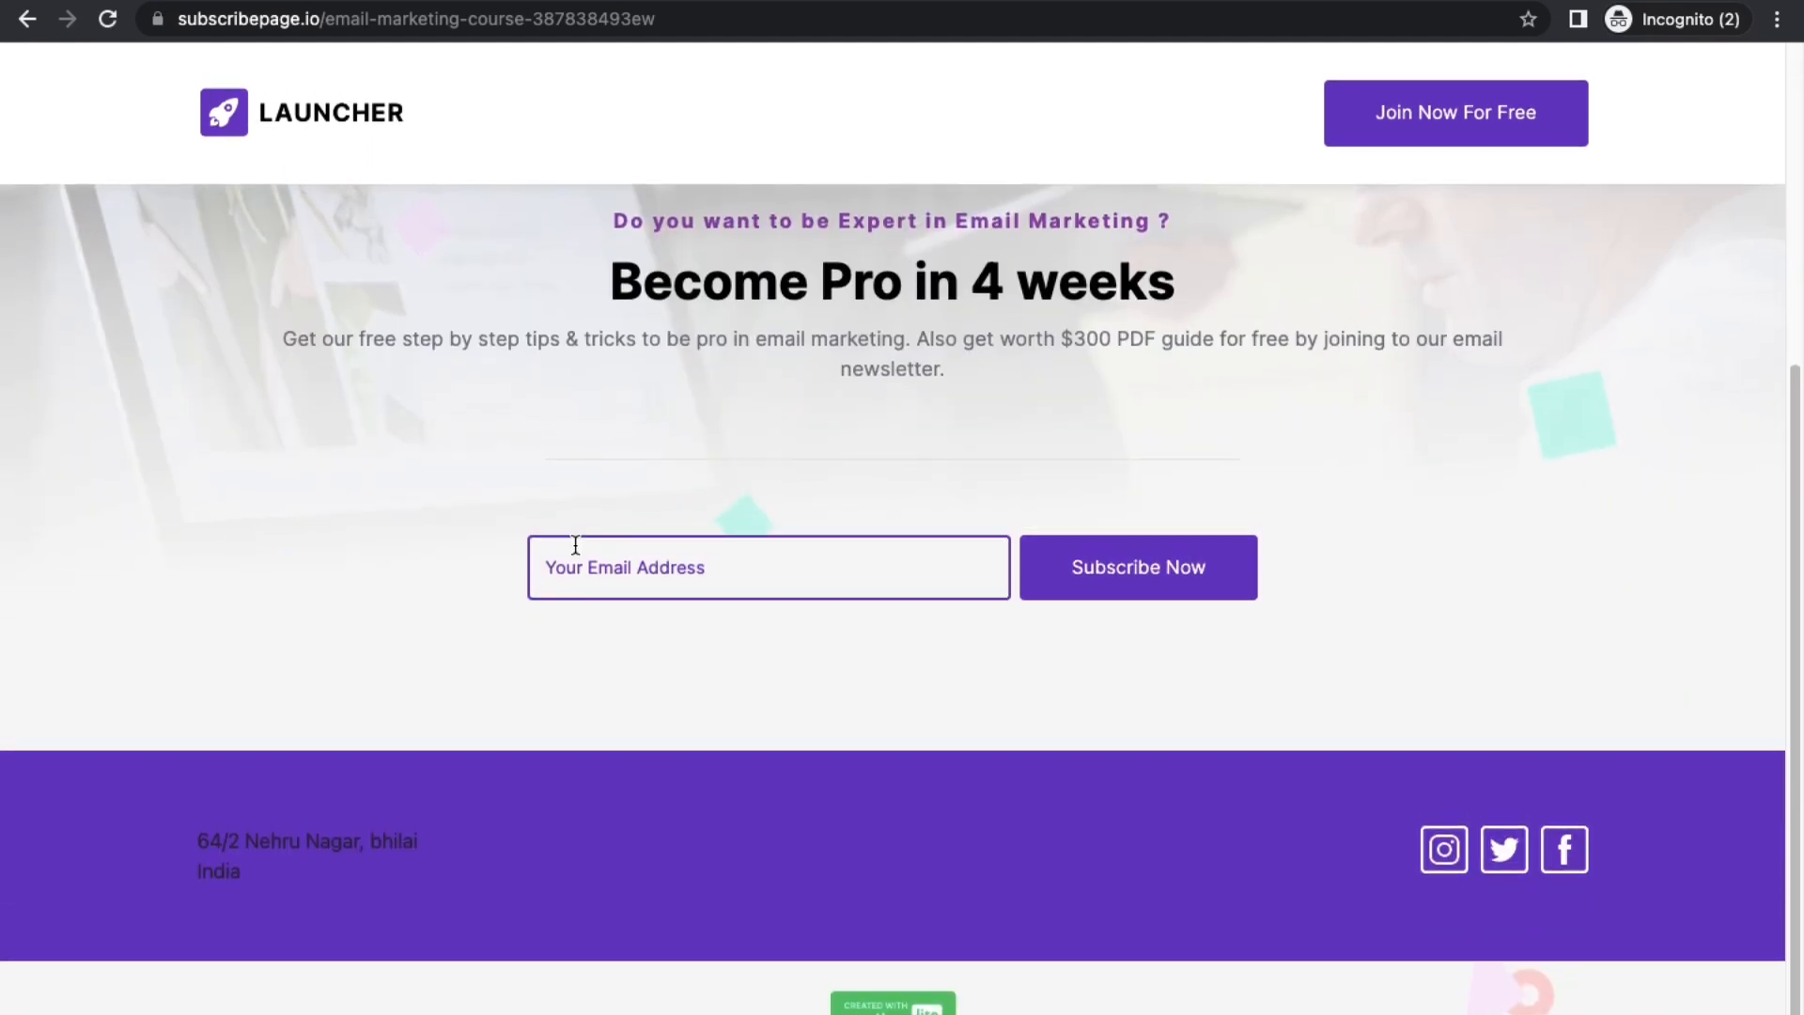
click(569, 564)
right_click(570, 567)
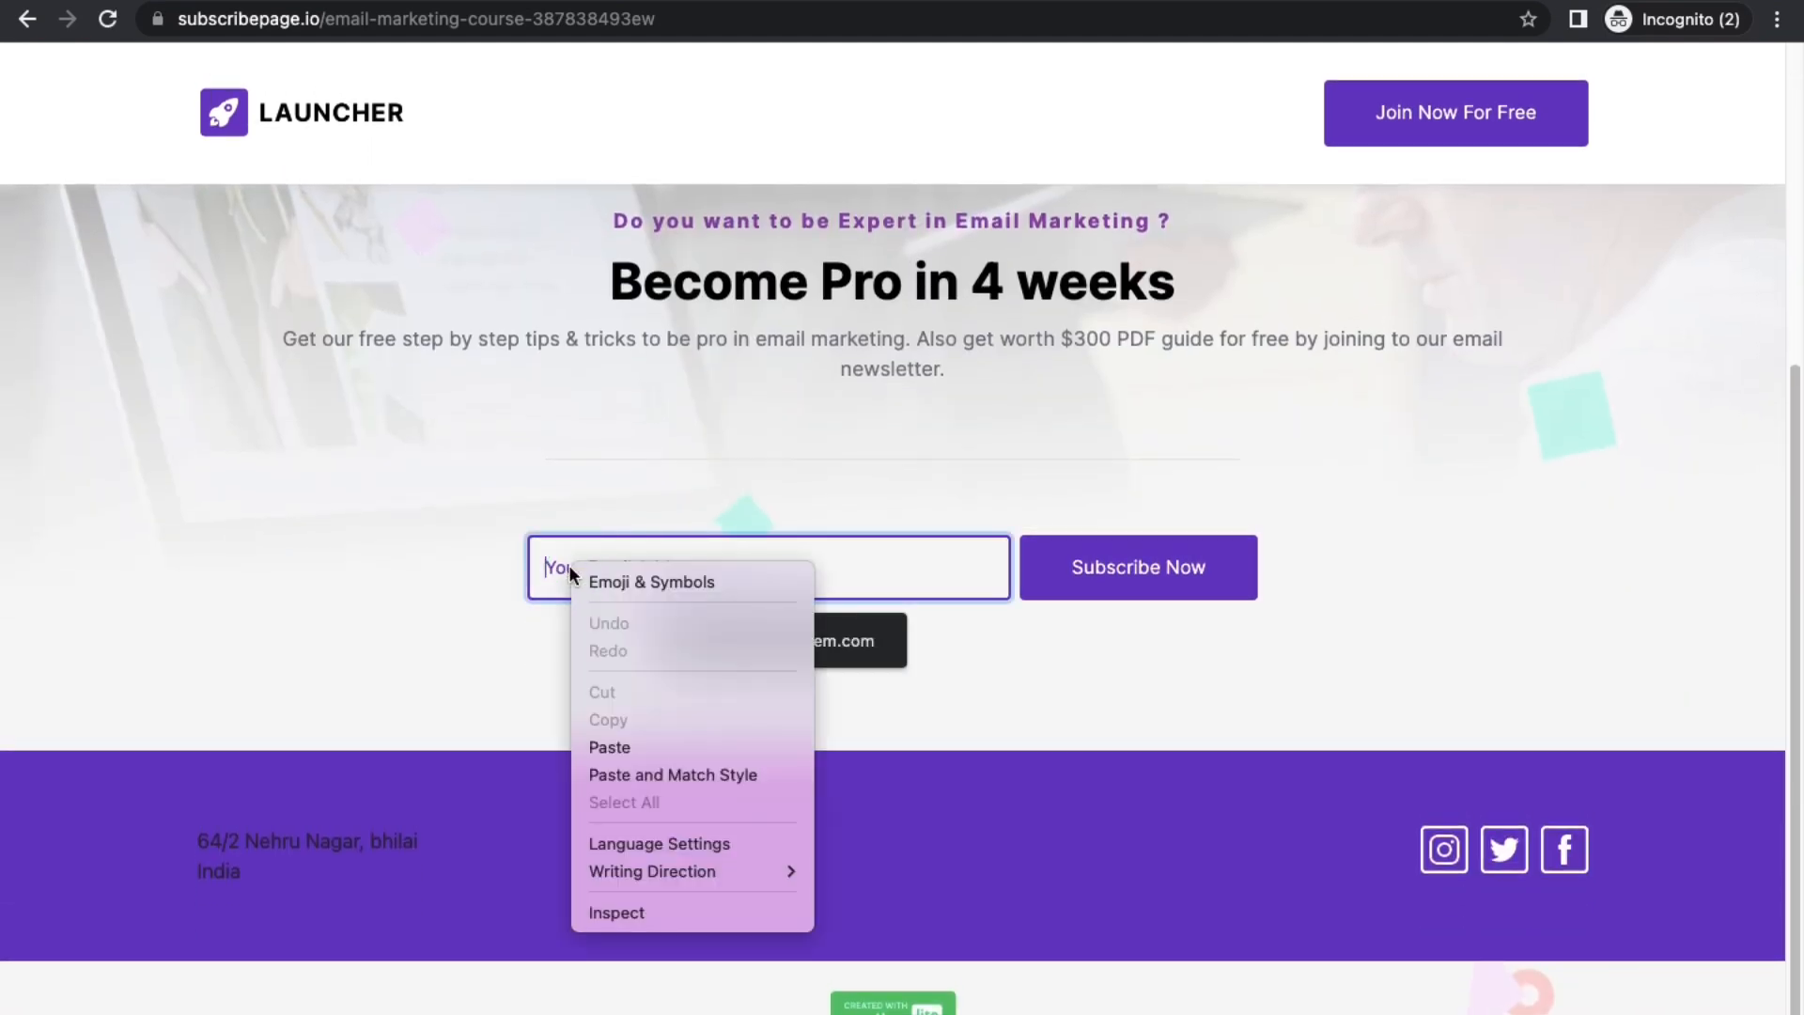
click(622, 747)
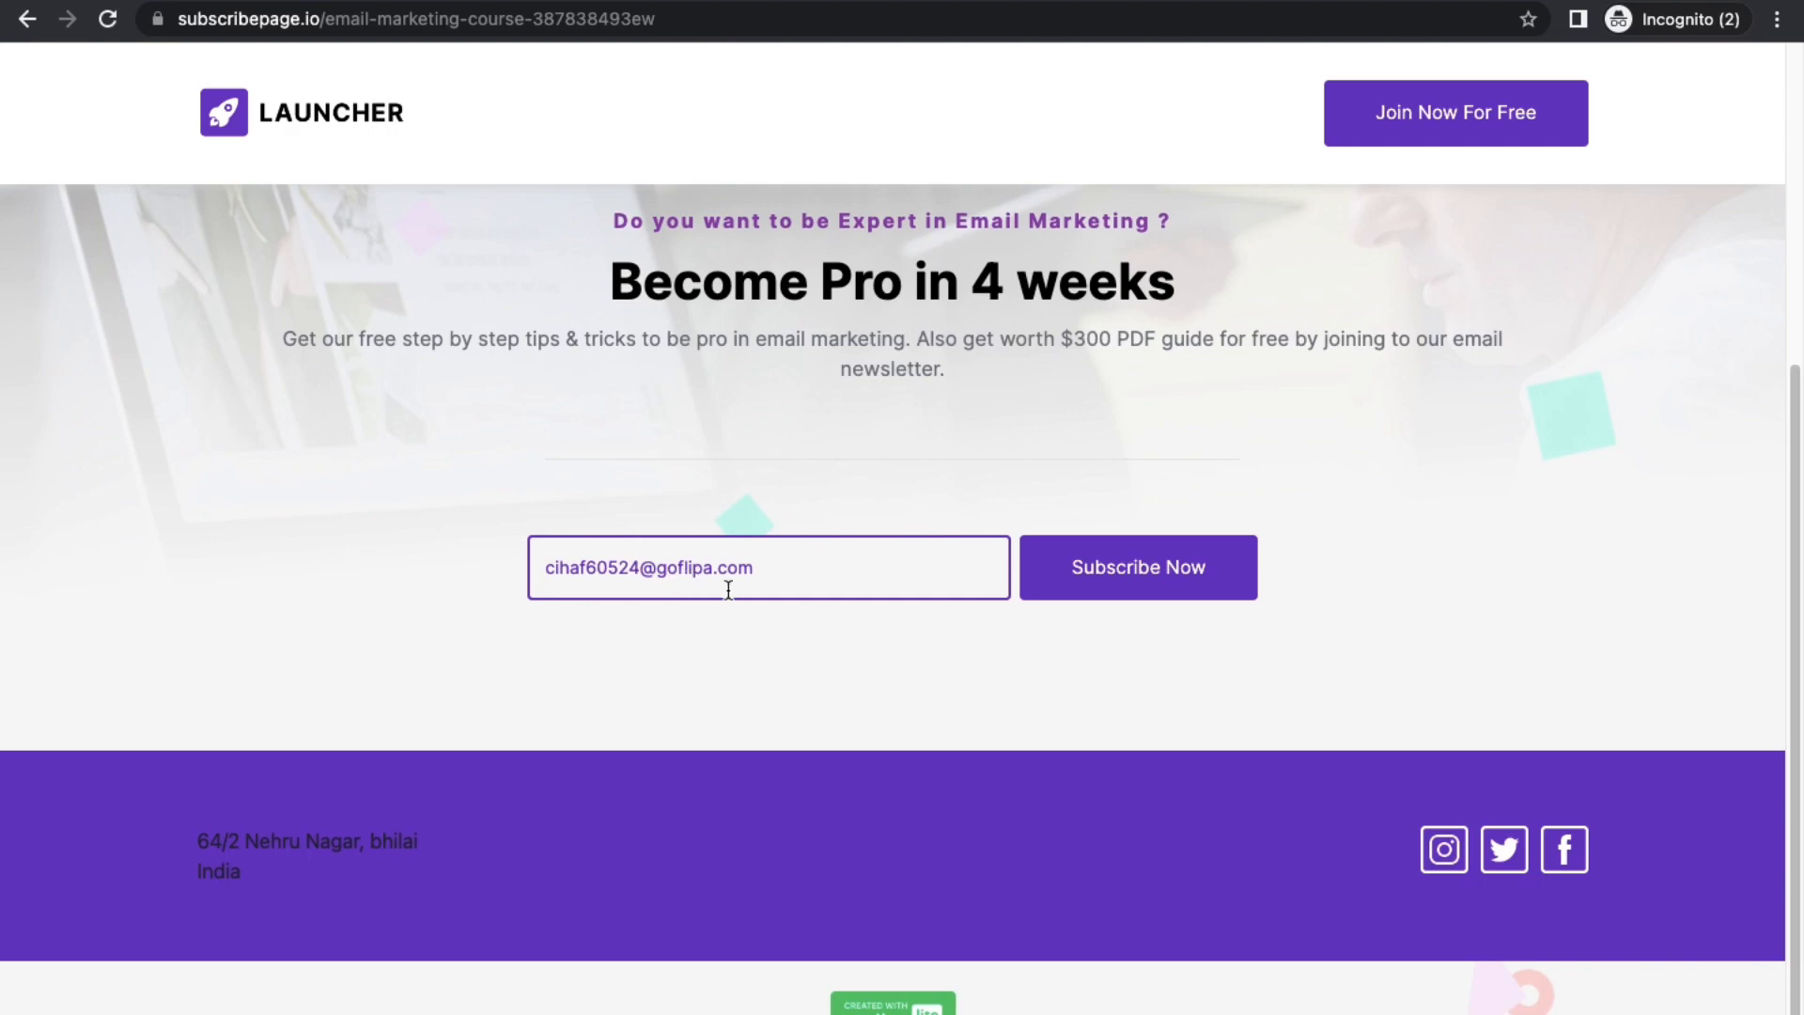
click(1166, 575)
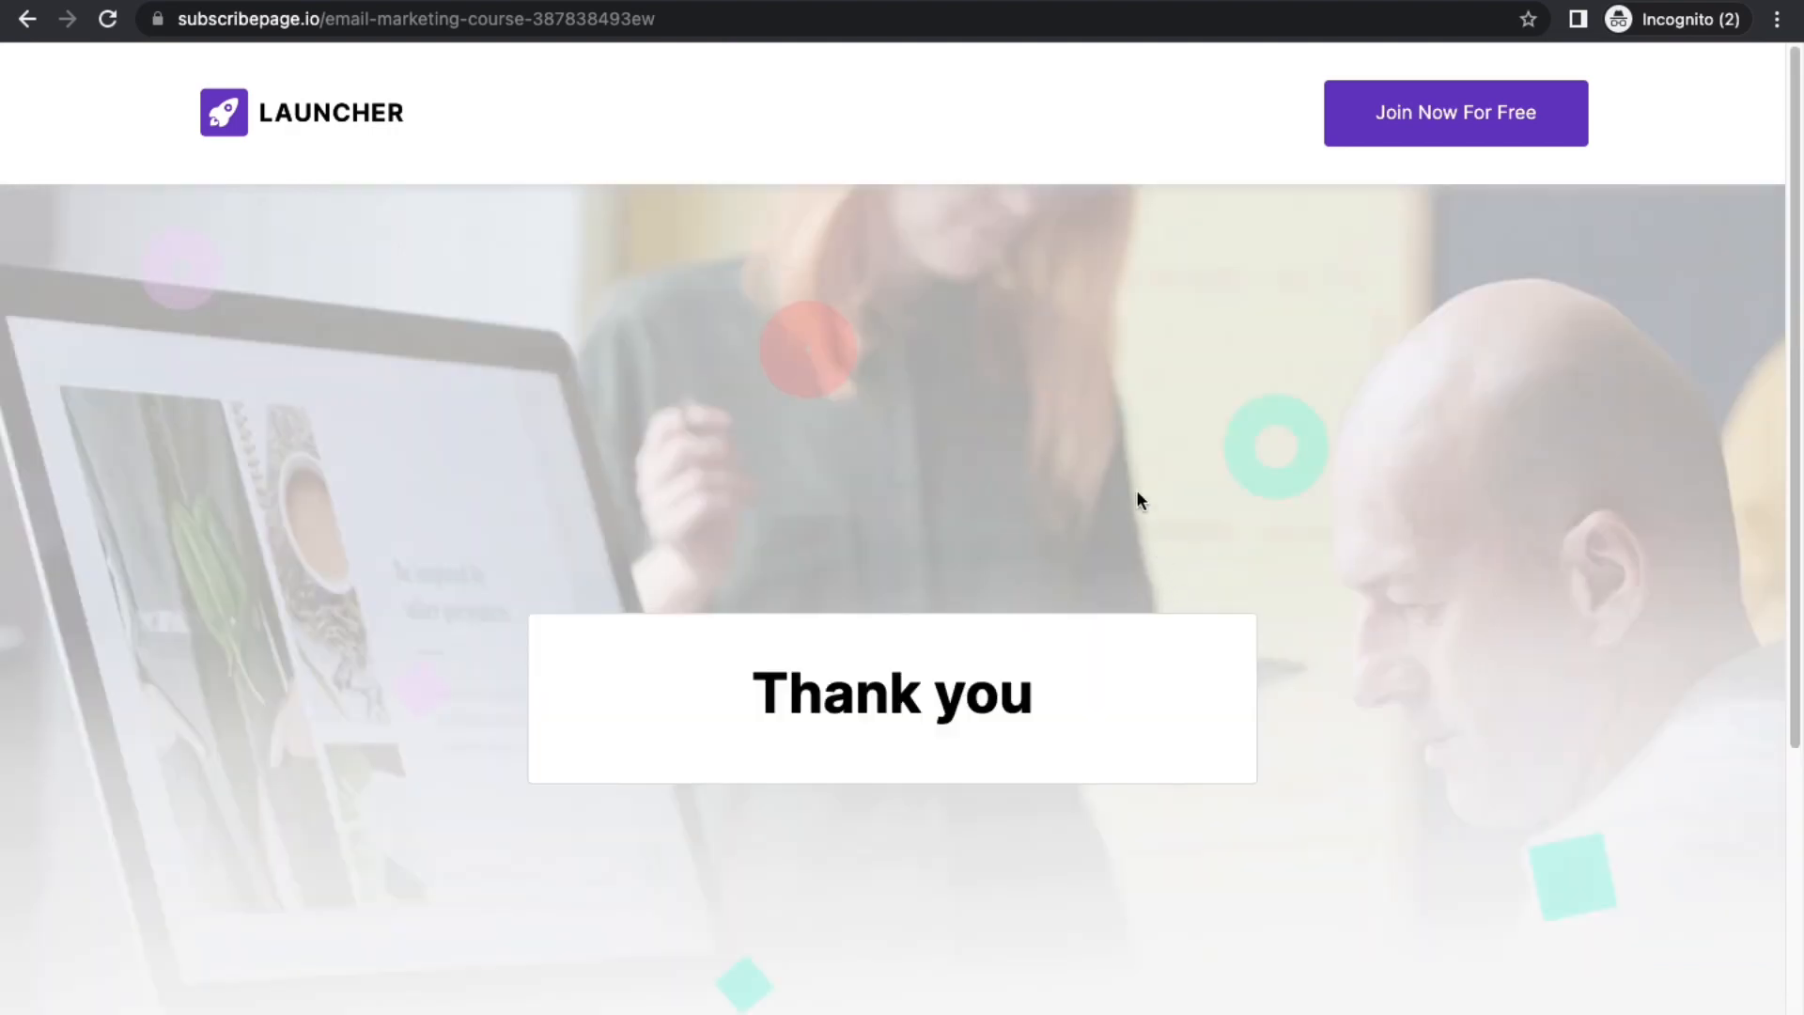
click(466, 0)
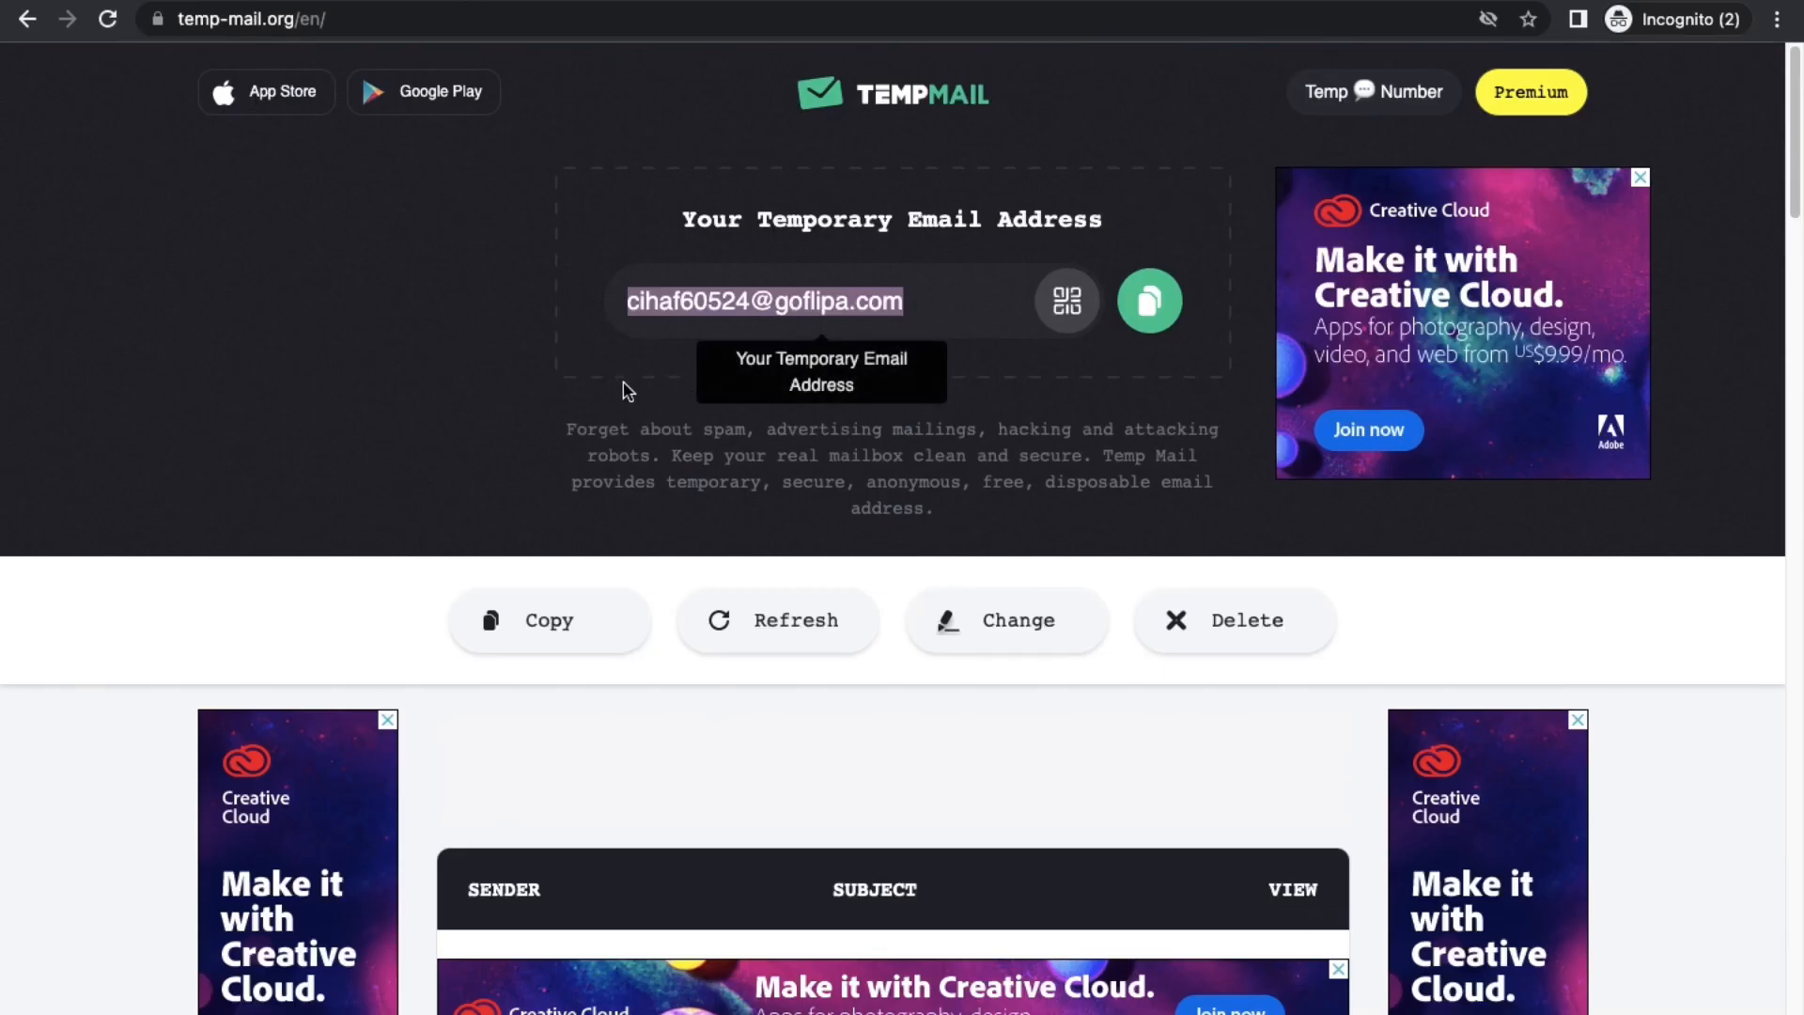
Step: Use the Confirmation email's 'Confirm your email' link, then return to the inbox list
scroll(631, 466, down, 8)
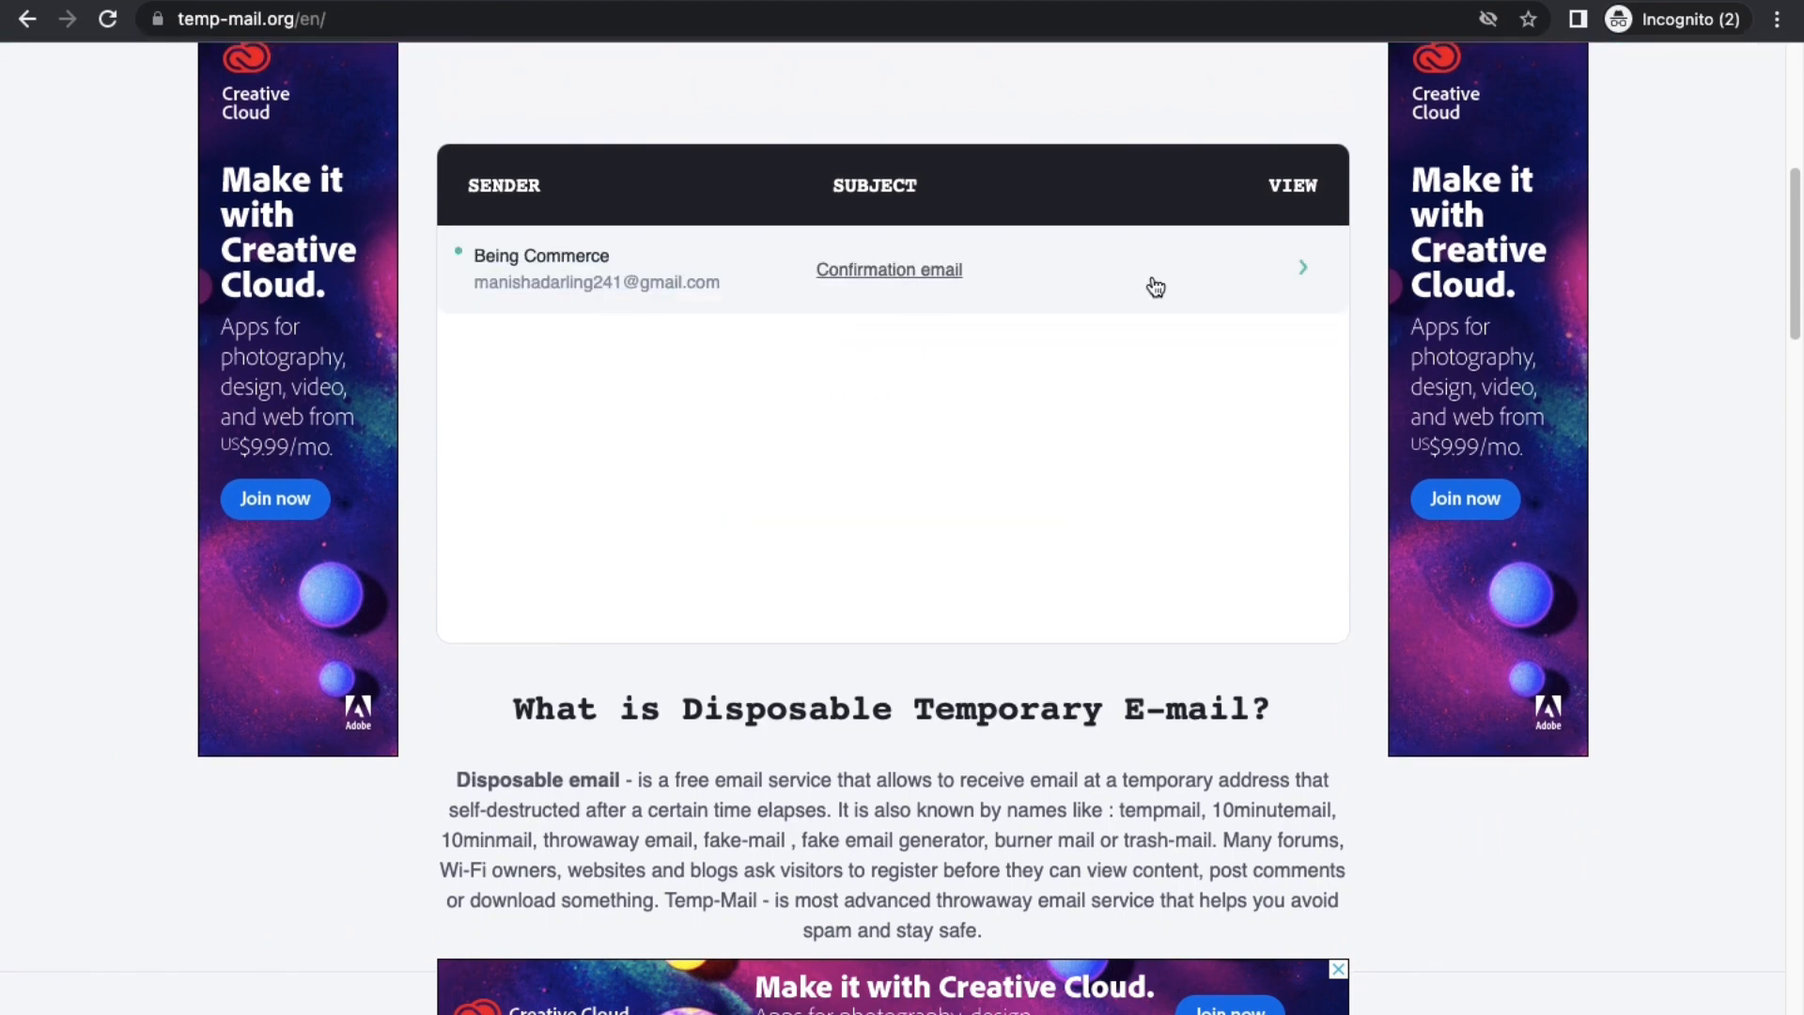
click(1298, 271)
scroll(1013, 603, down, 5)
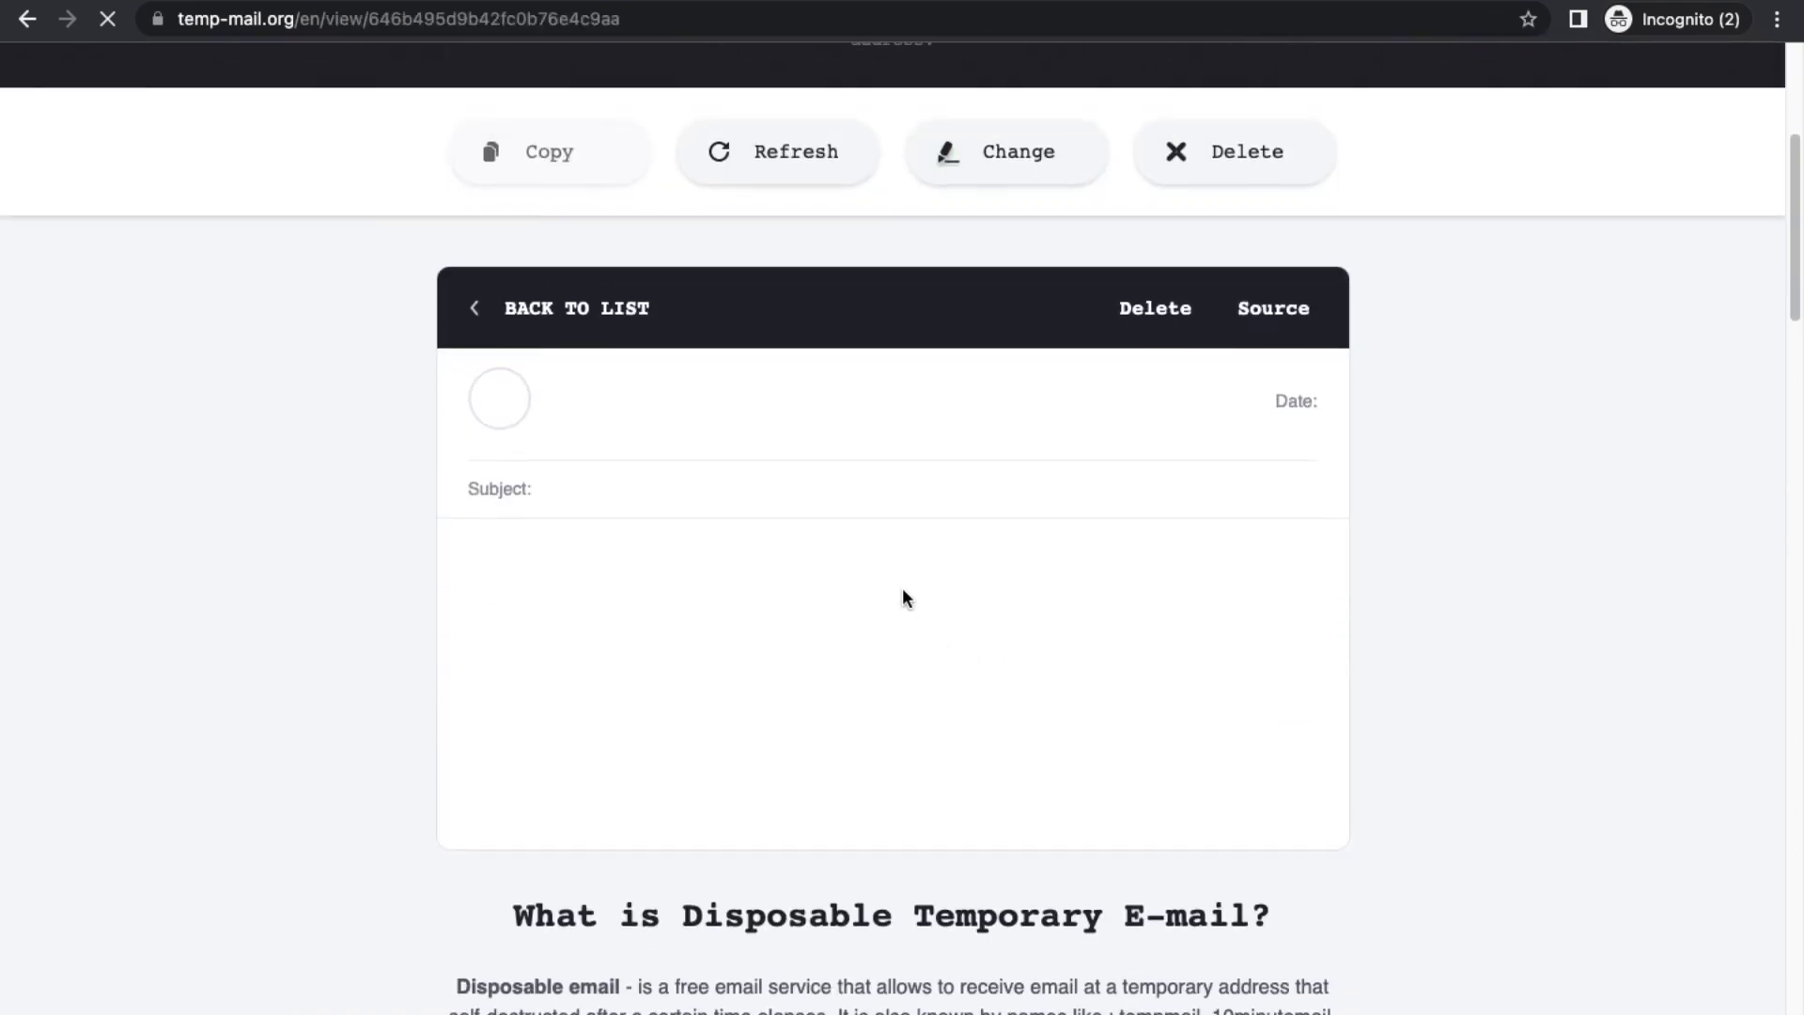
scroll(906, 579, down, 2)
scroll(898, 801, down, 1)
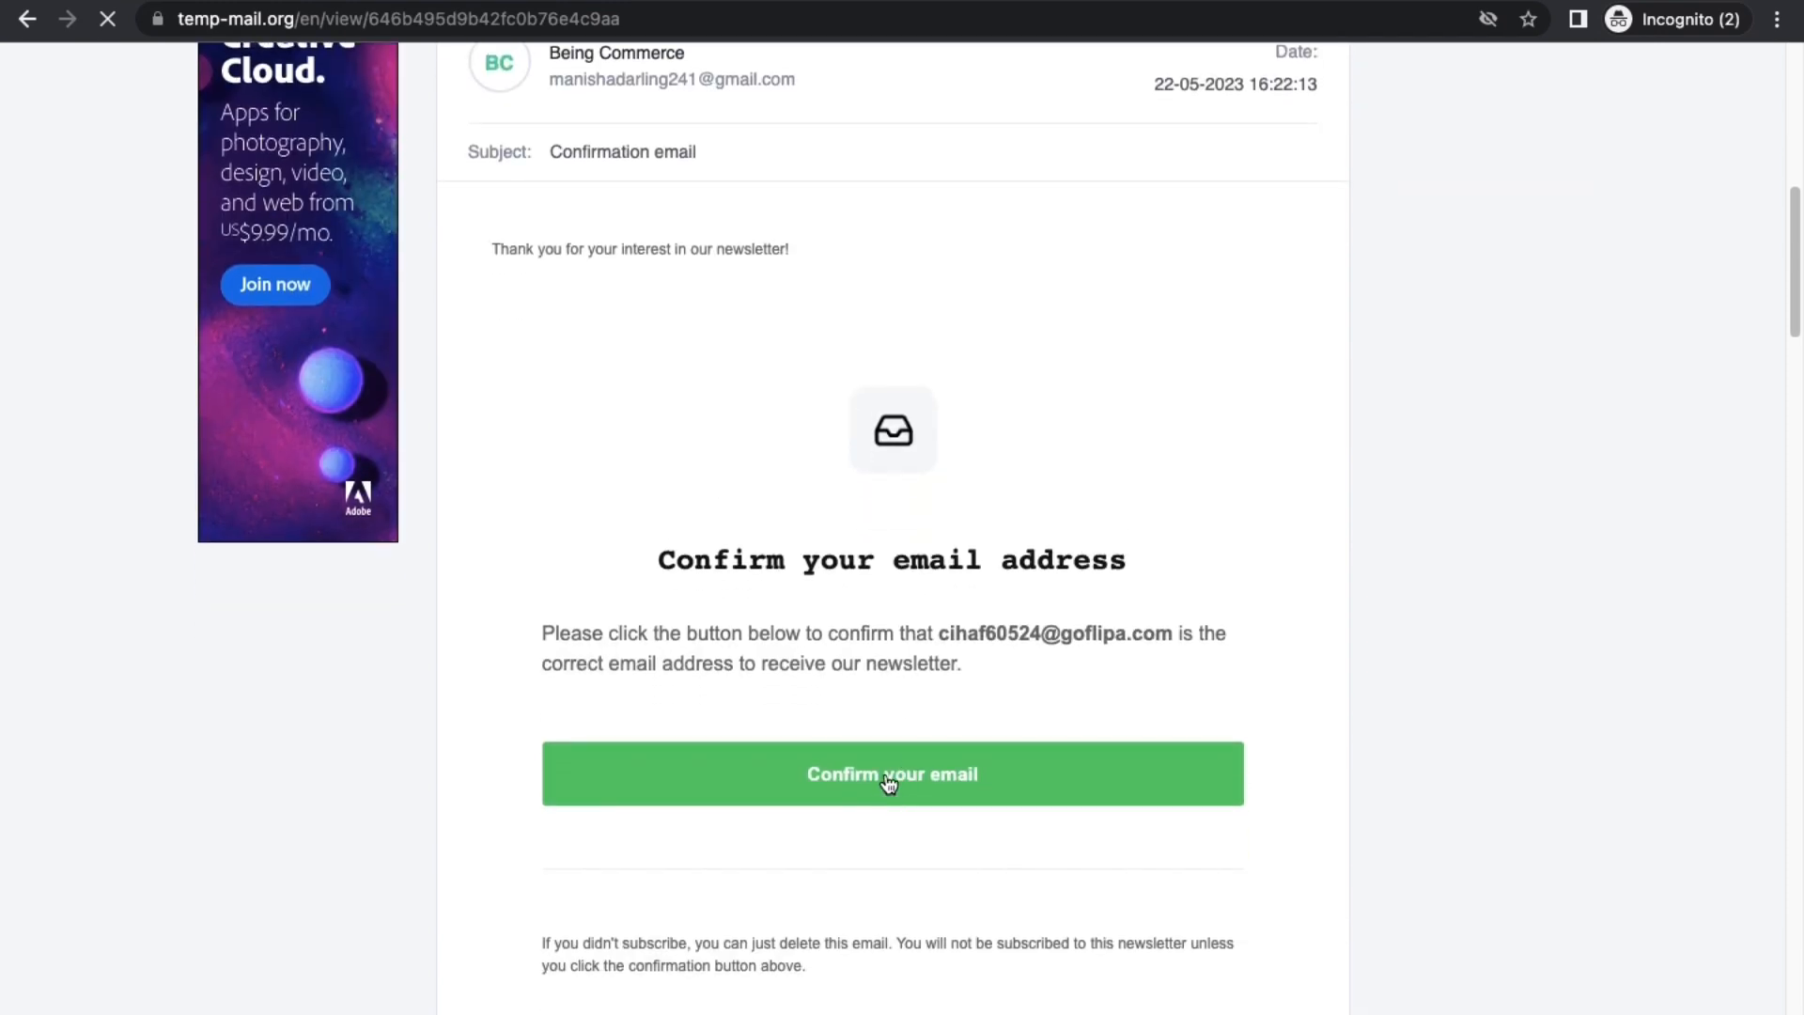
click(904, 768)
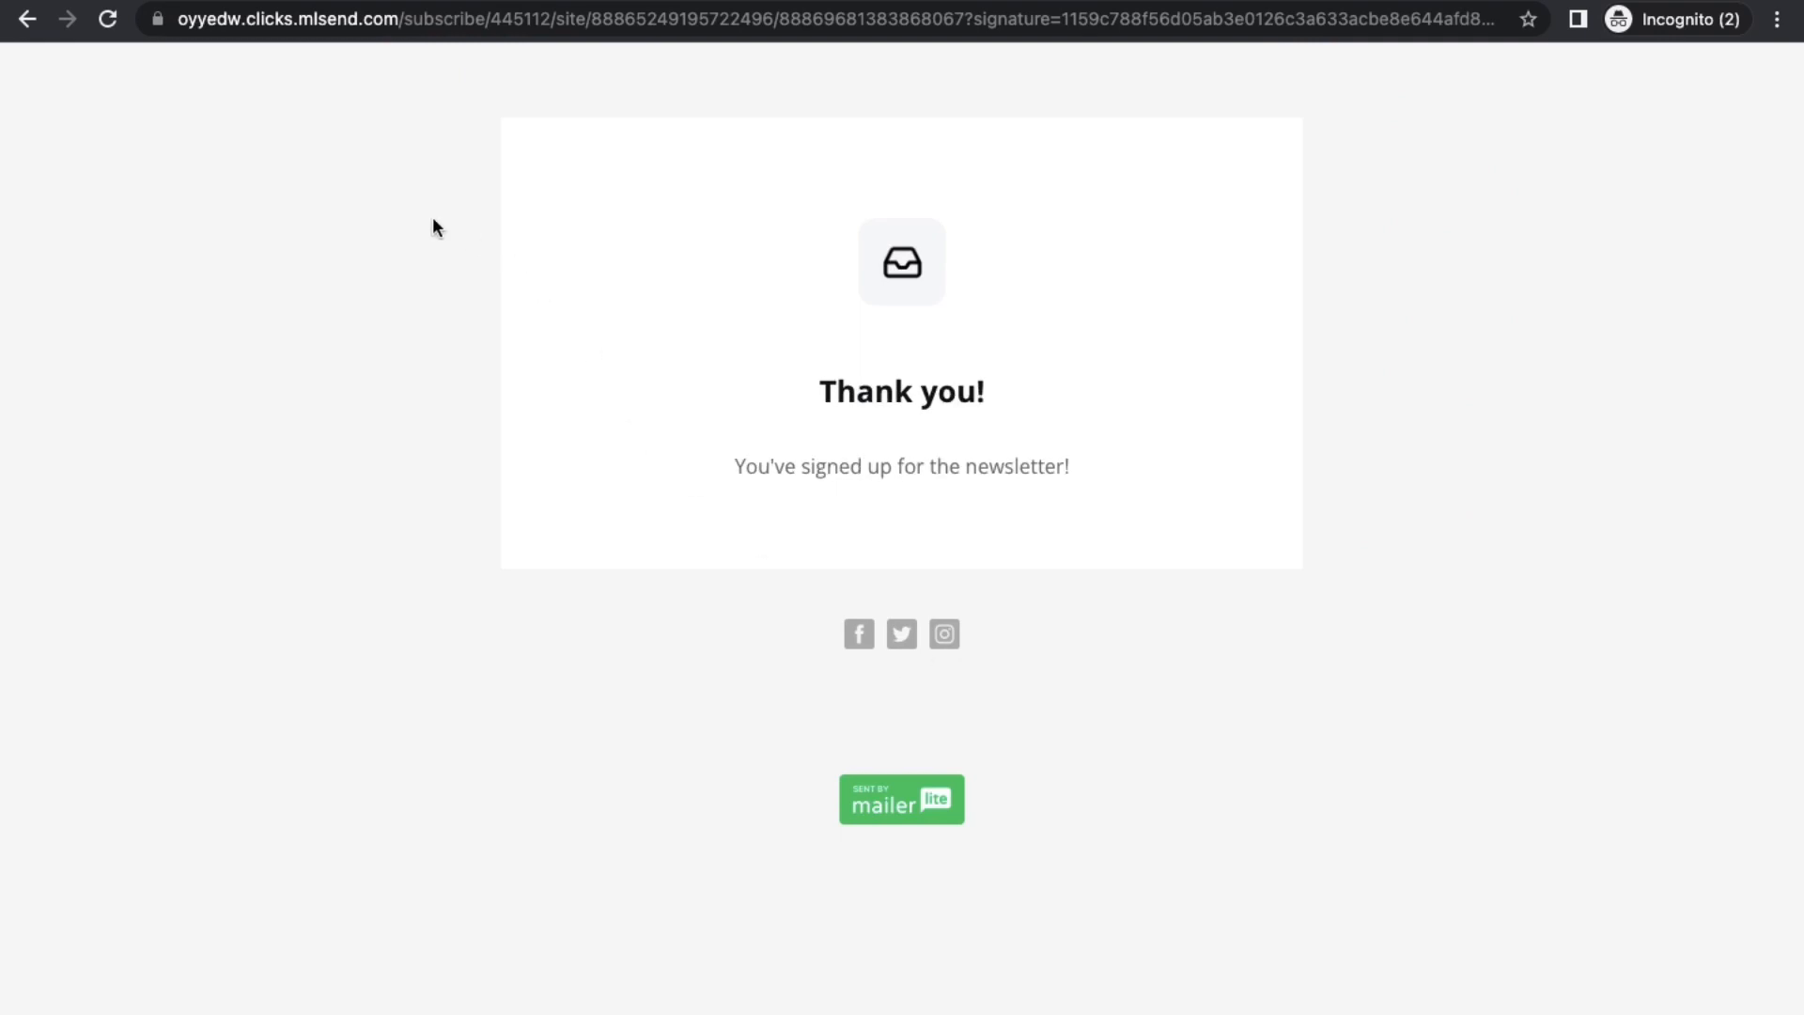
click(35, 28)
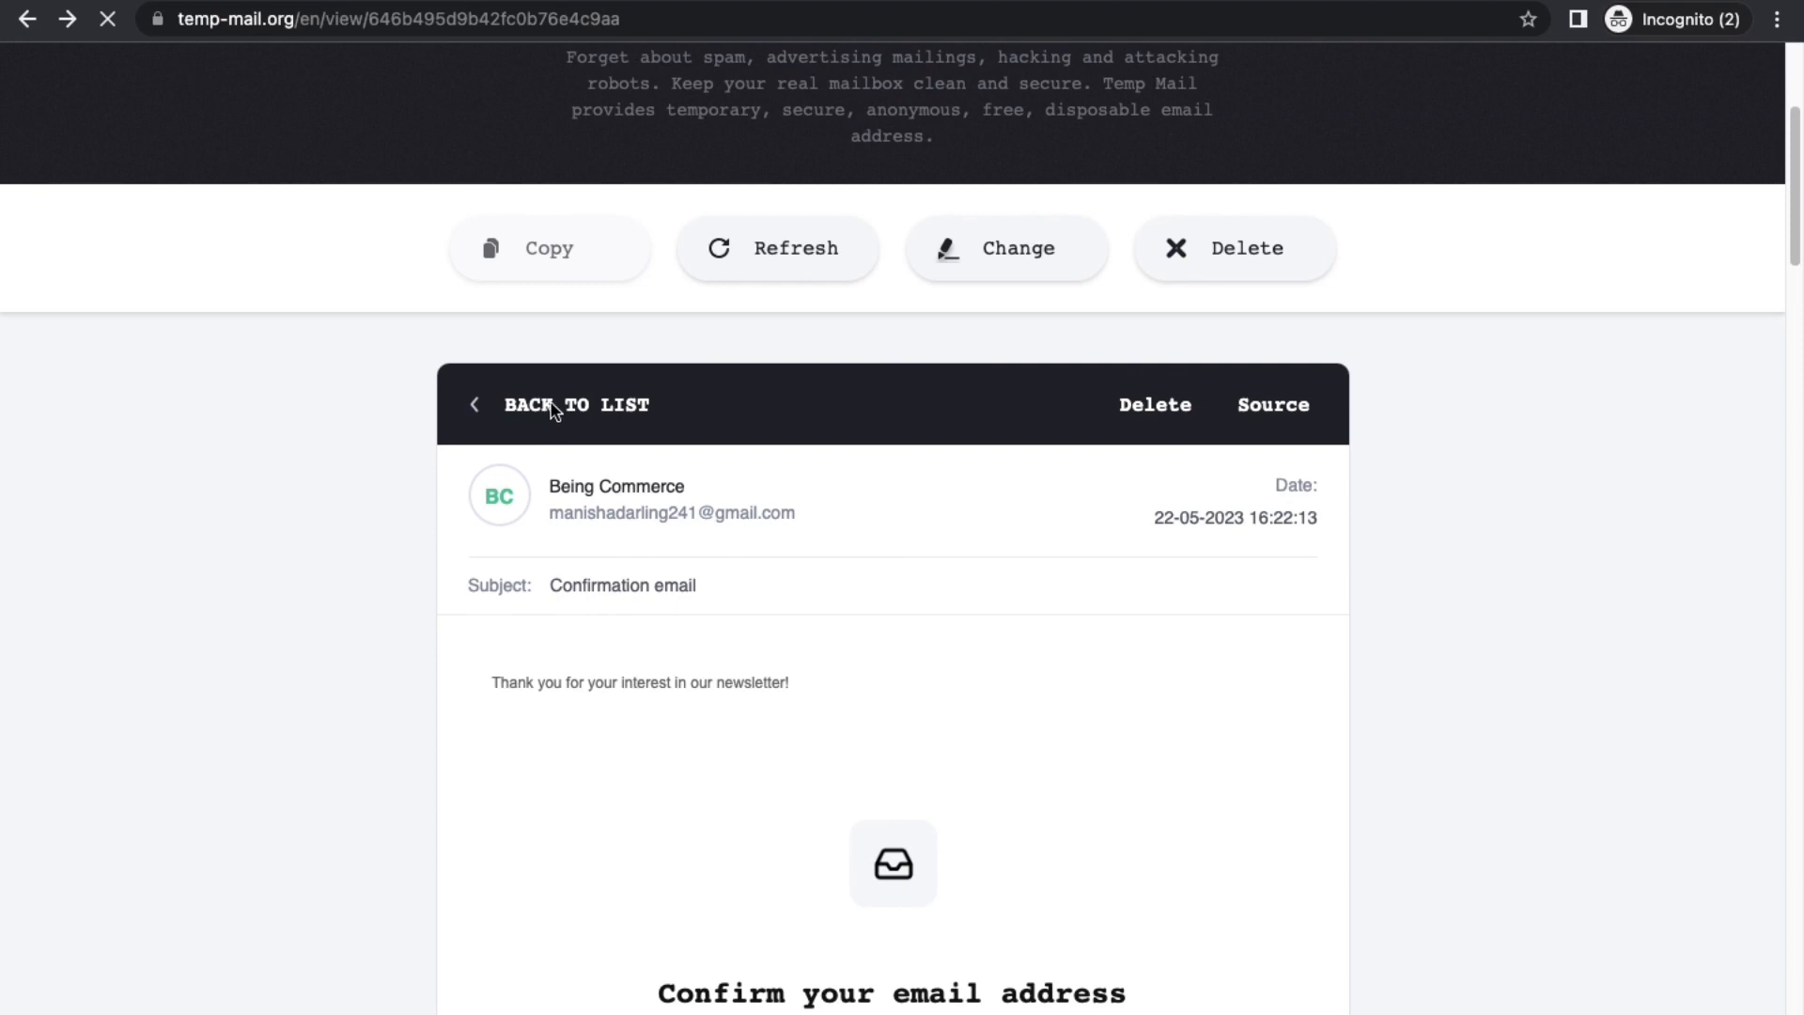
click(535, 429)
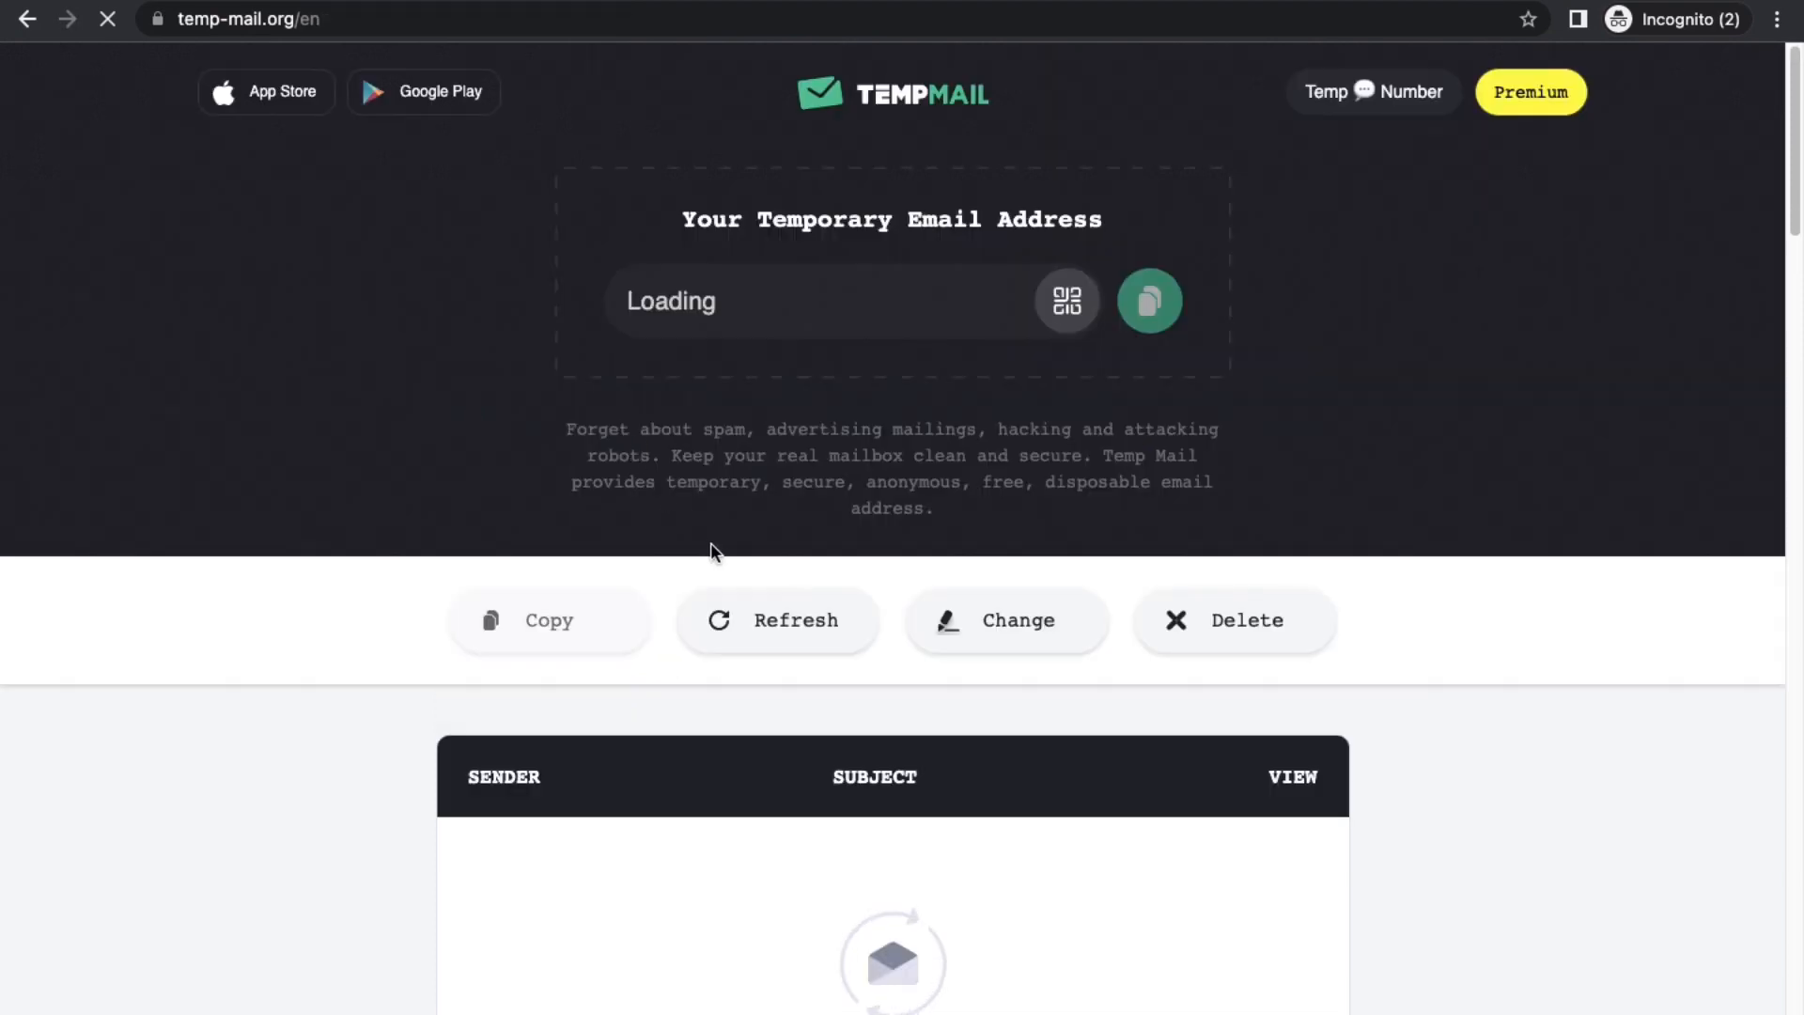
Step: Open the 'Download your PDF Guide' email, follow its button to the PDF, then switch to MailerLite
scroll(708, 550, down, 5)
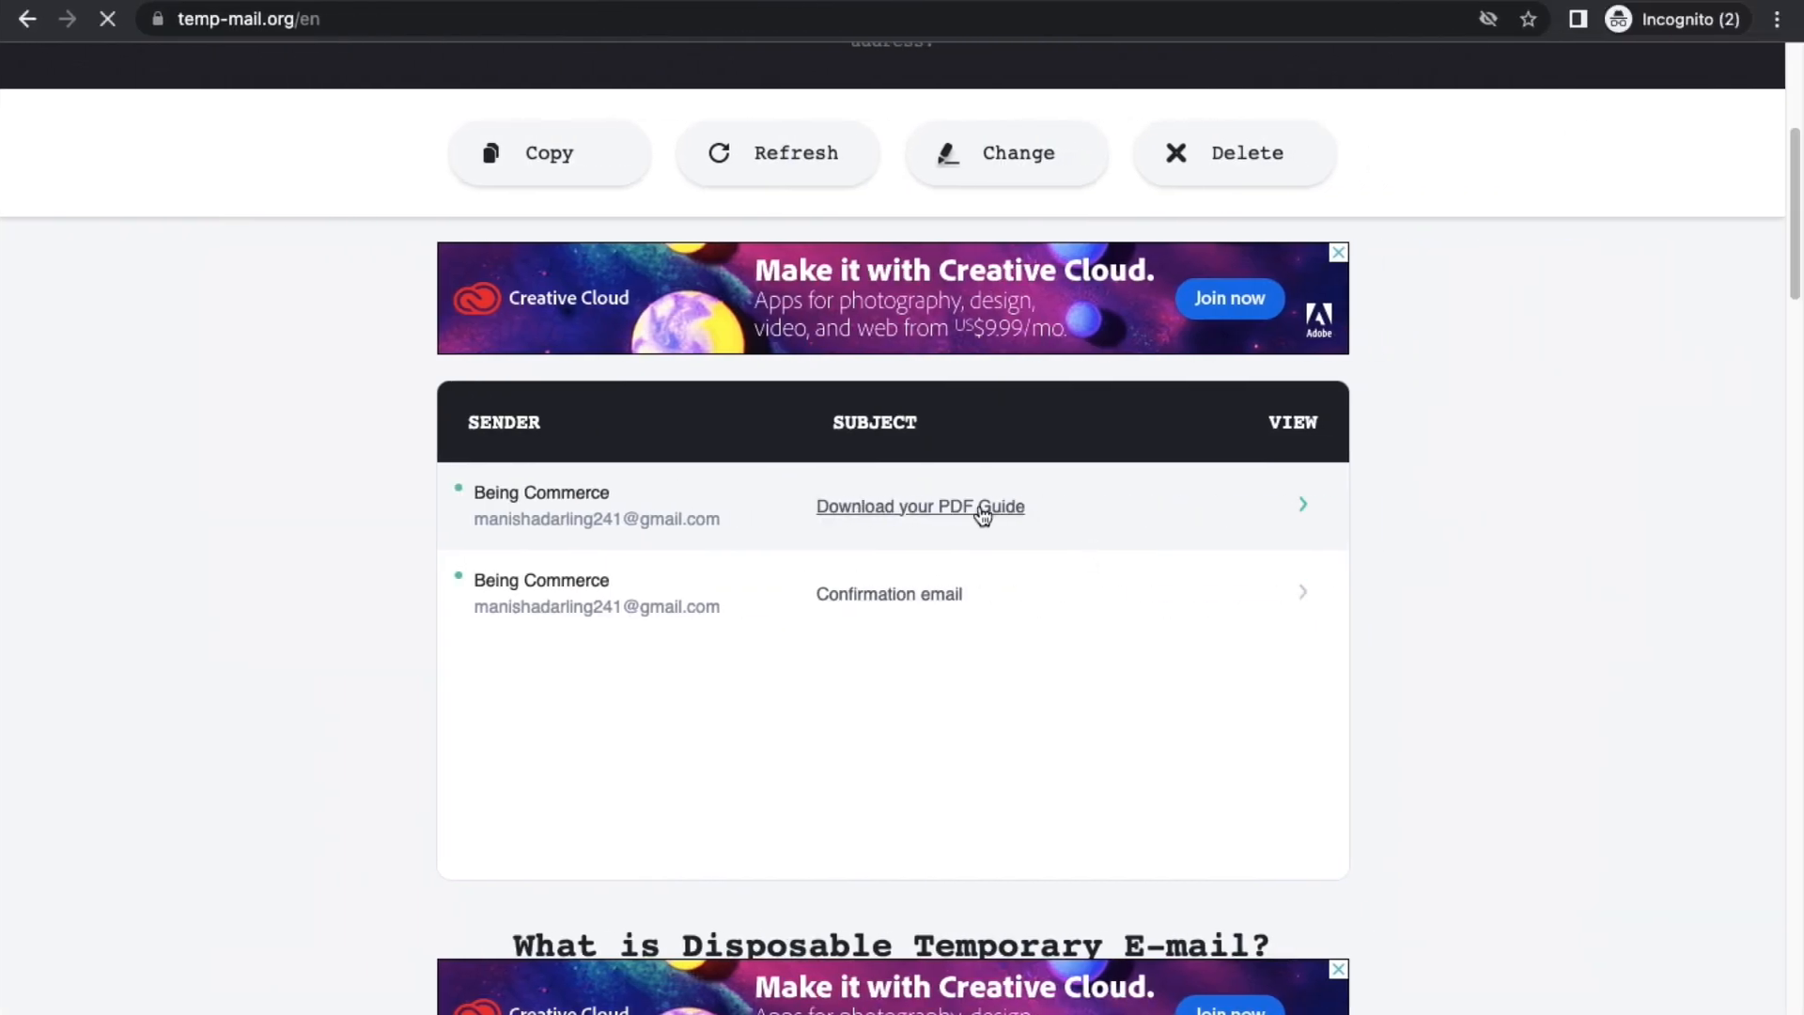
click(1305, 514)
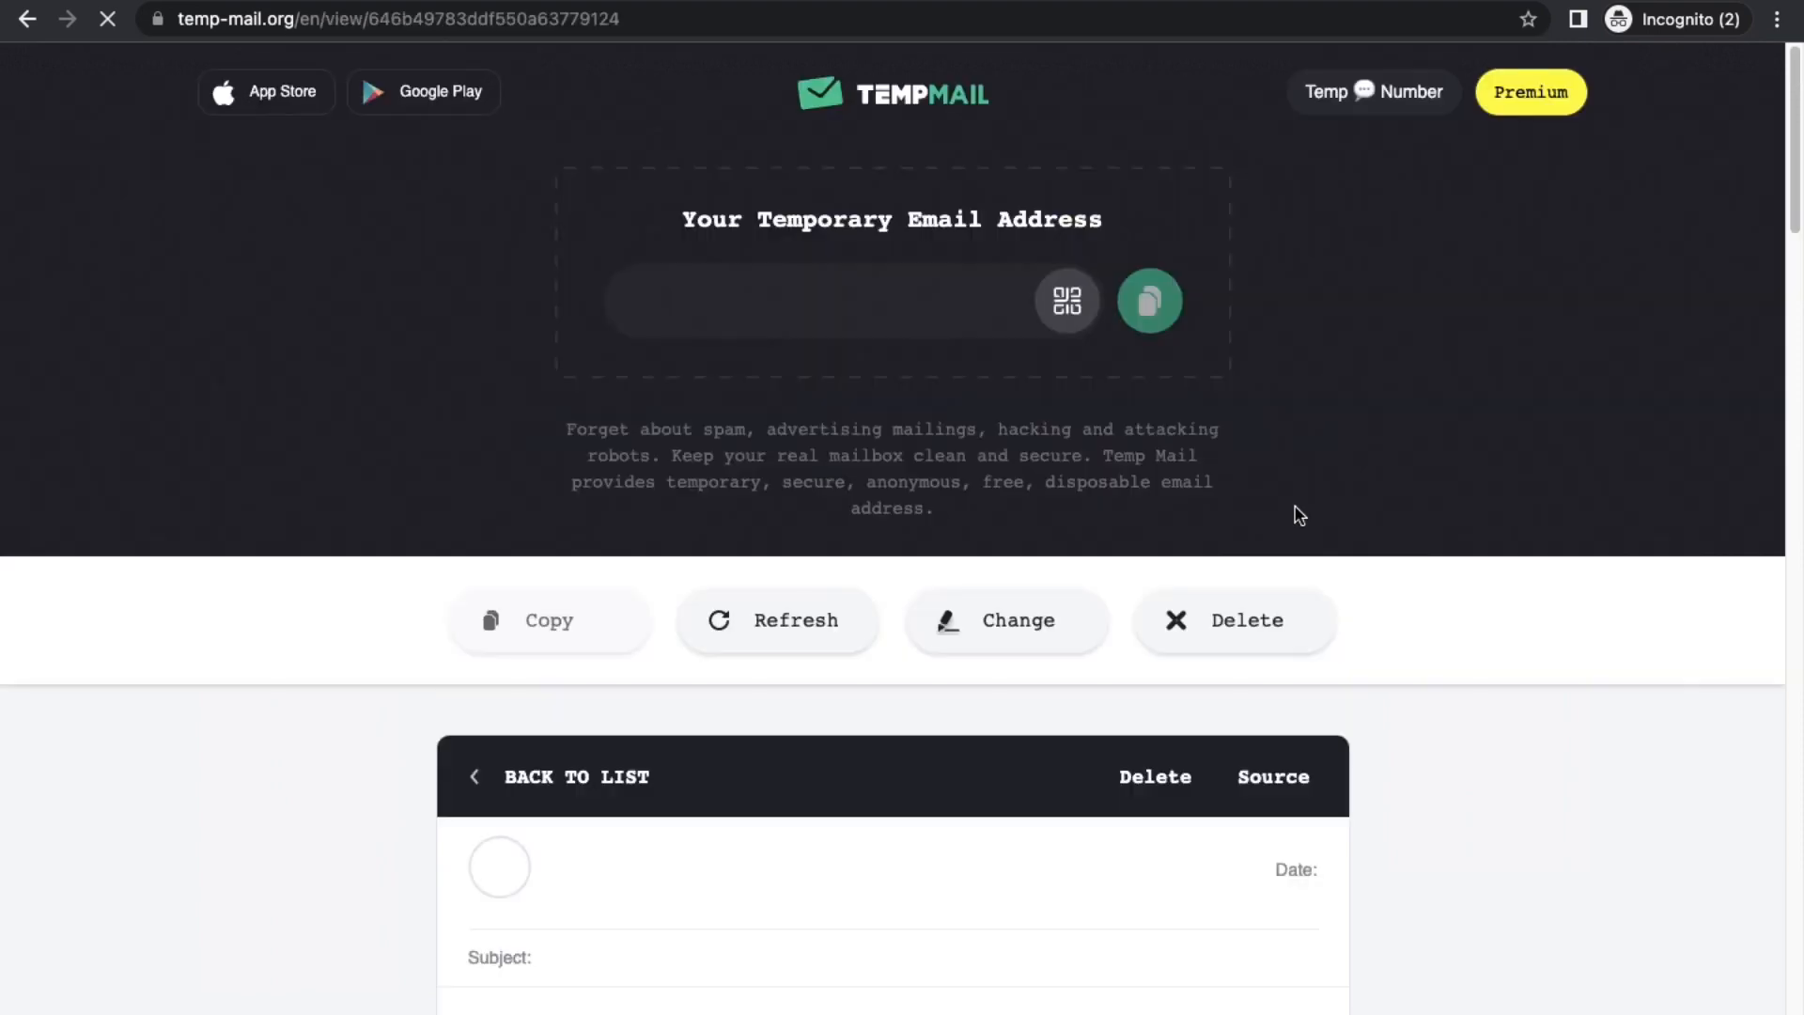
scroll(1243, 529, down, 6)
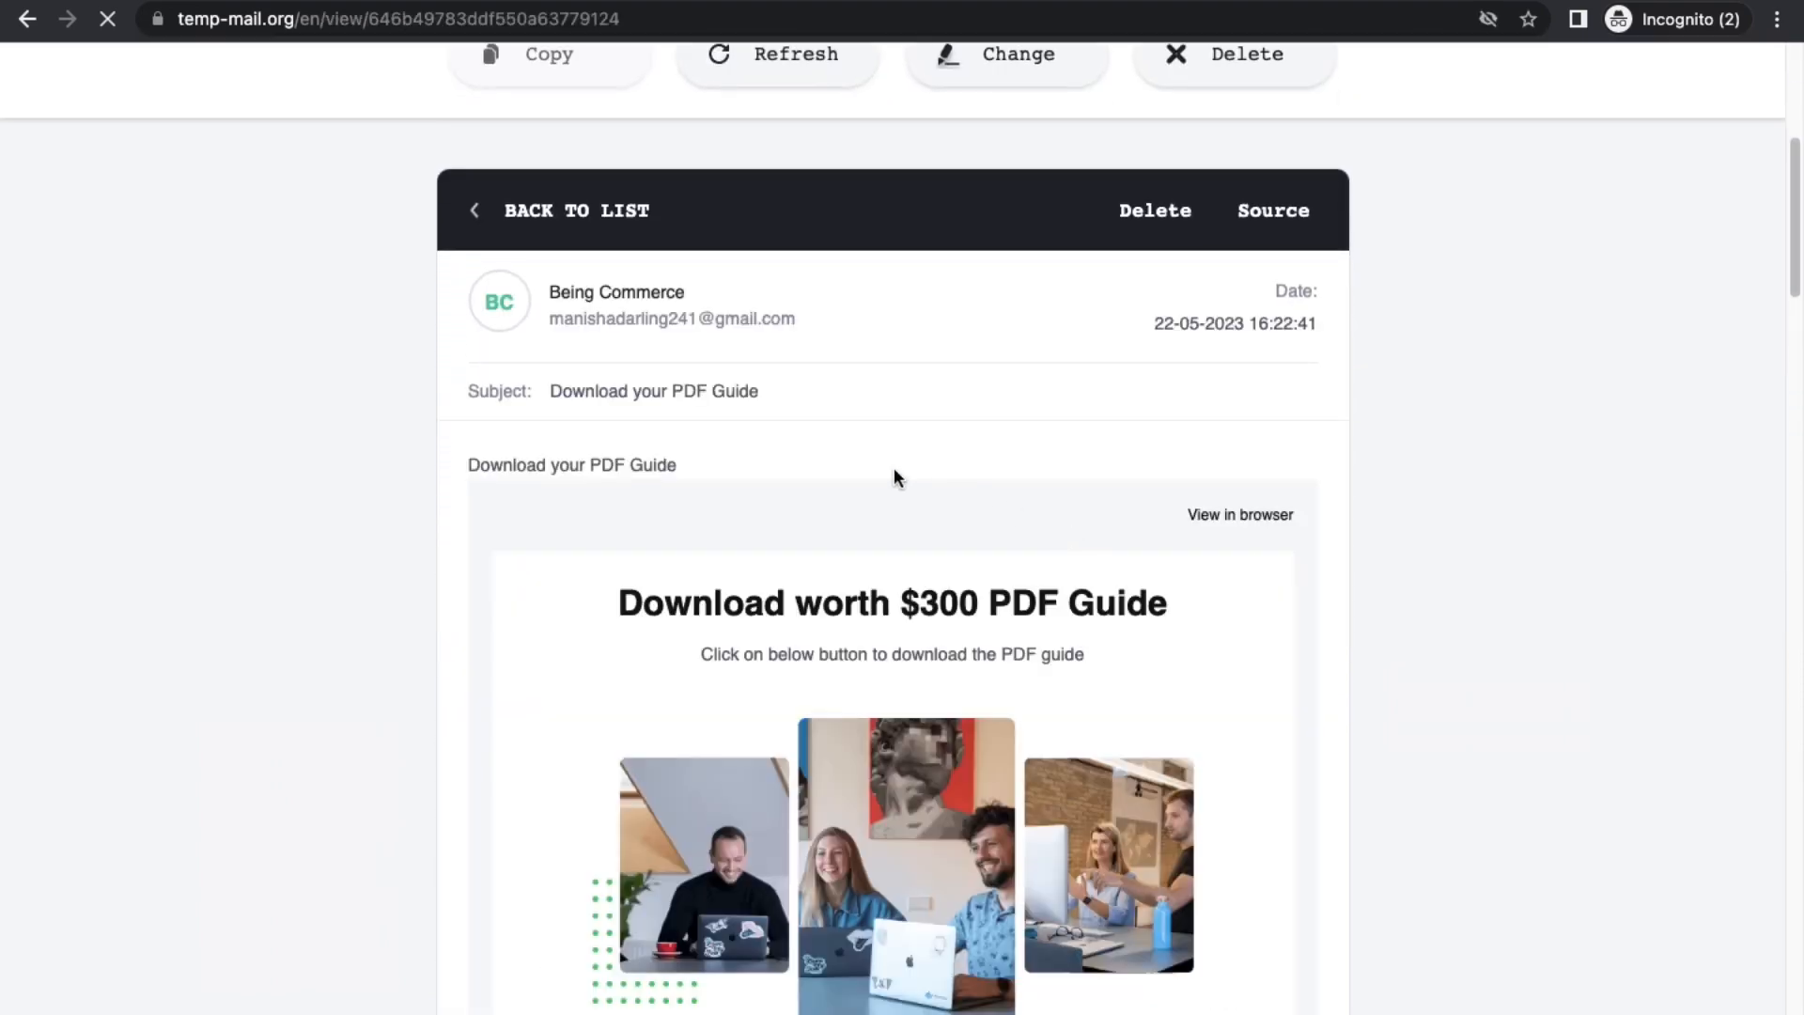
scroll(668, 432, down, 1)
scroll(668, 432, down, 2)
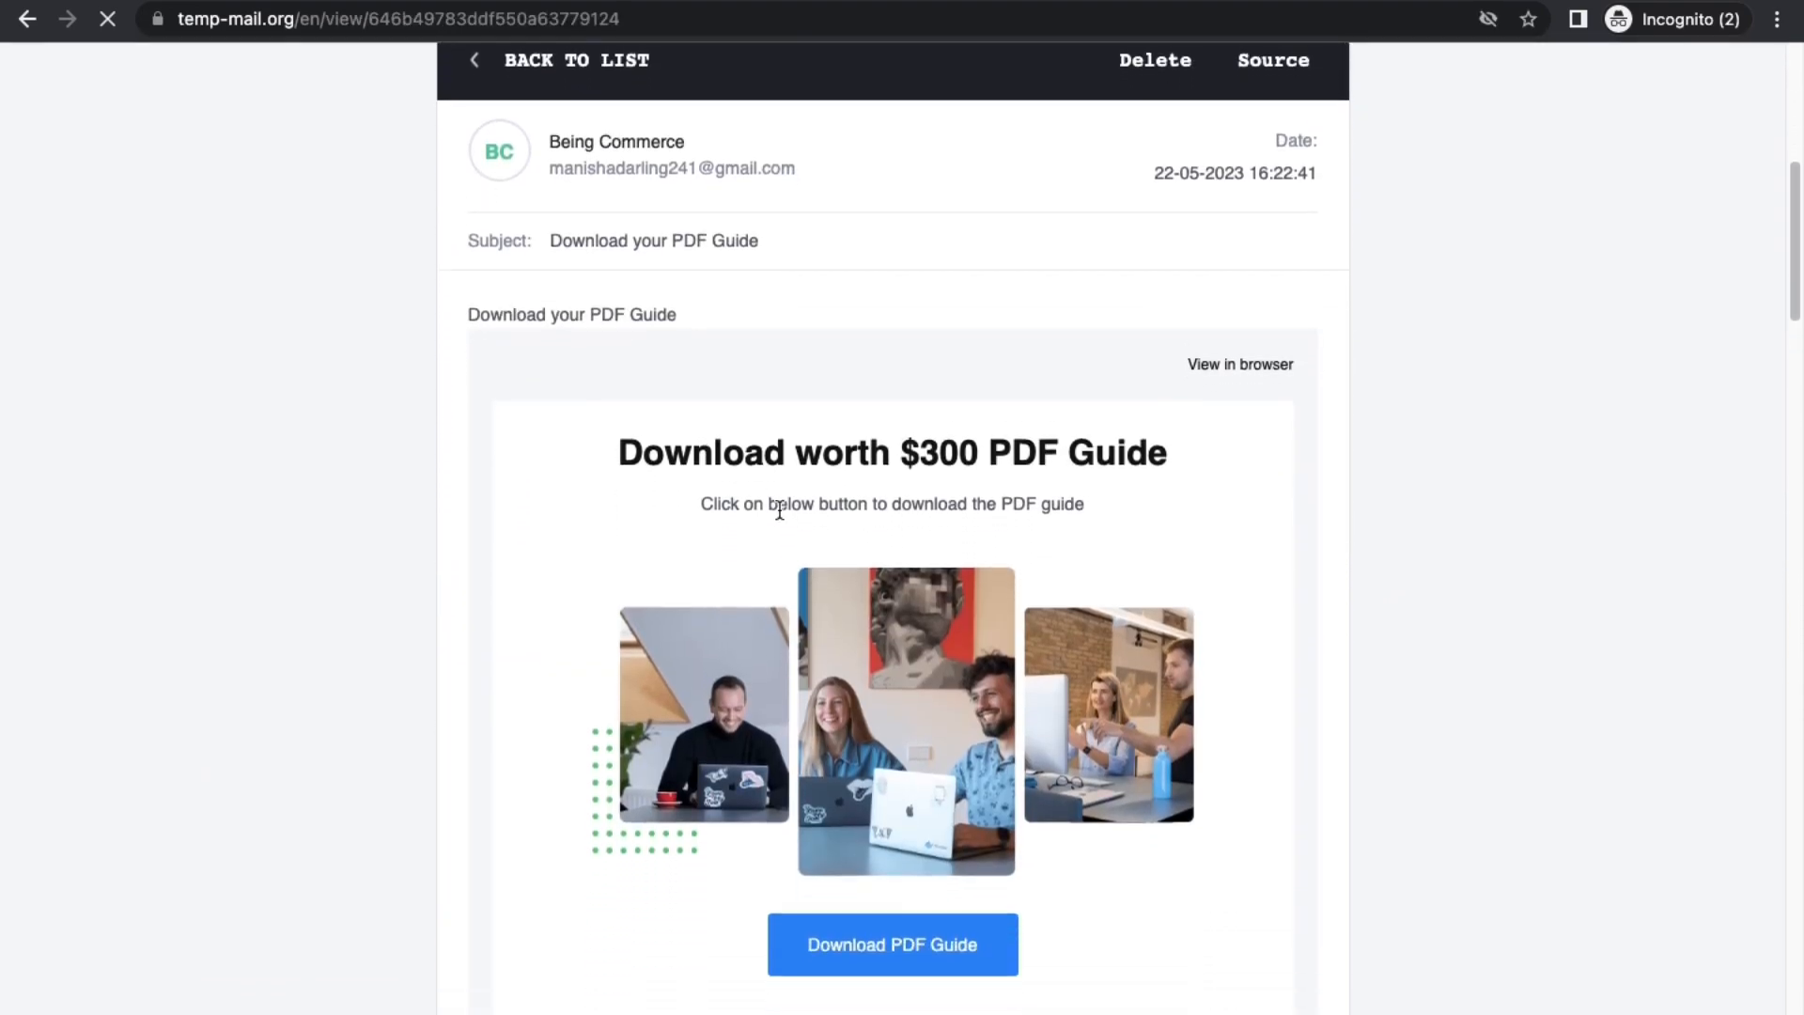
scroll(965, 617, down, 3)
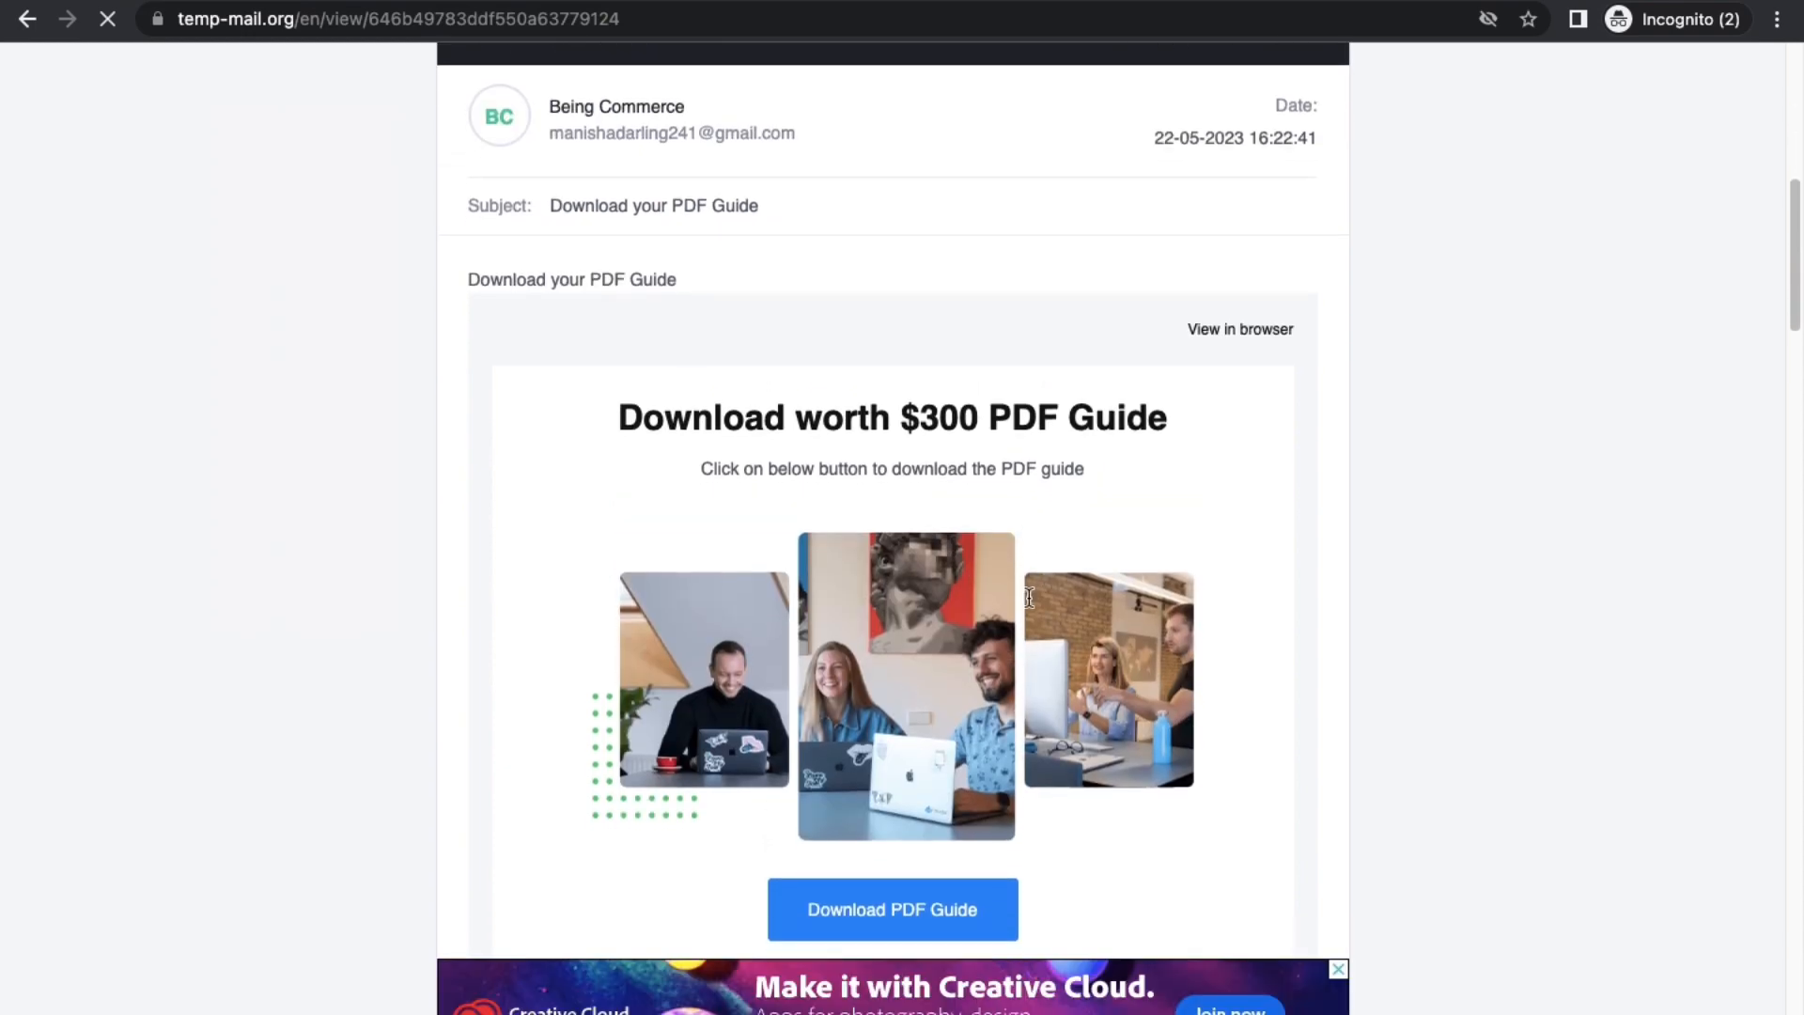
scroll(874, 612, down, 2)
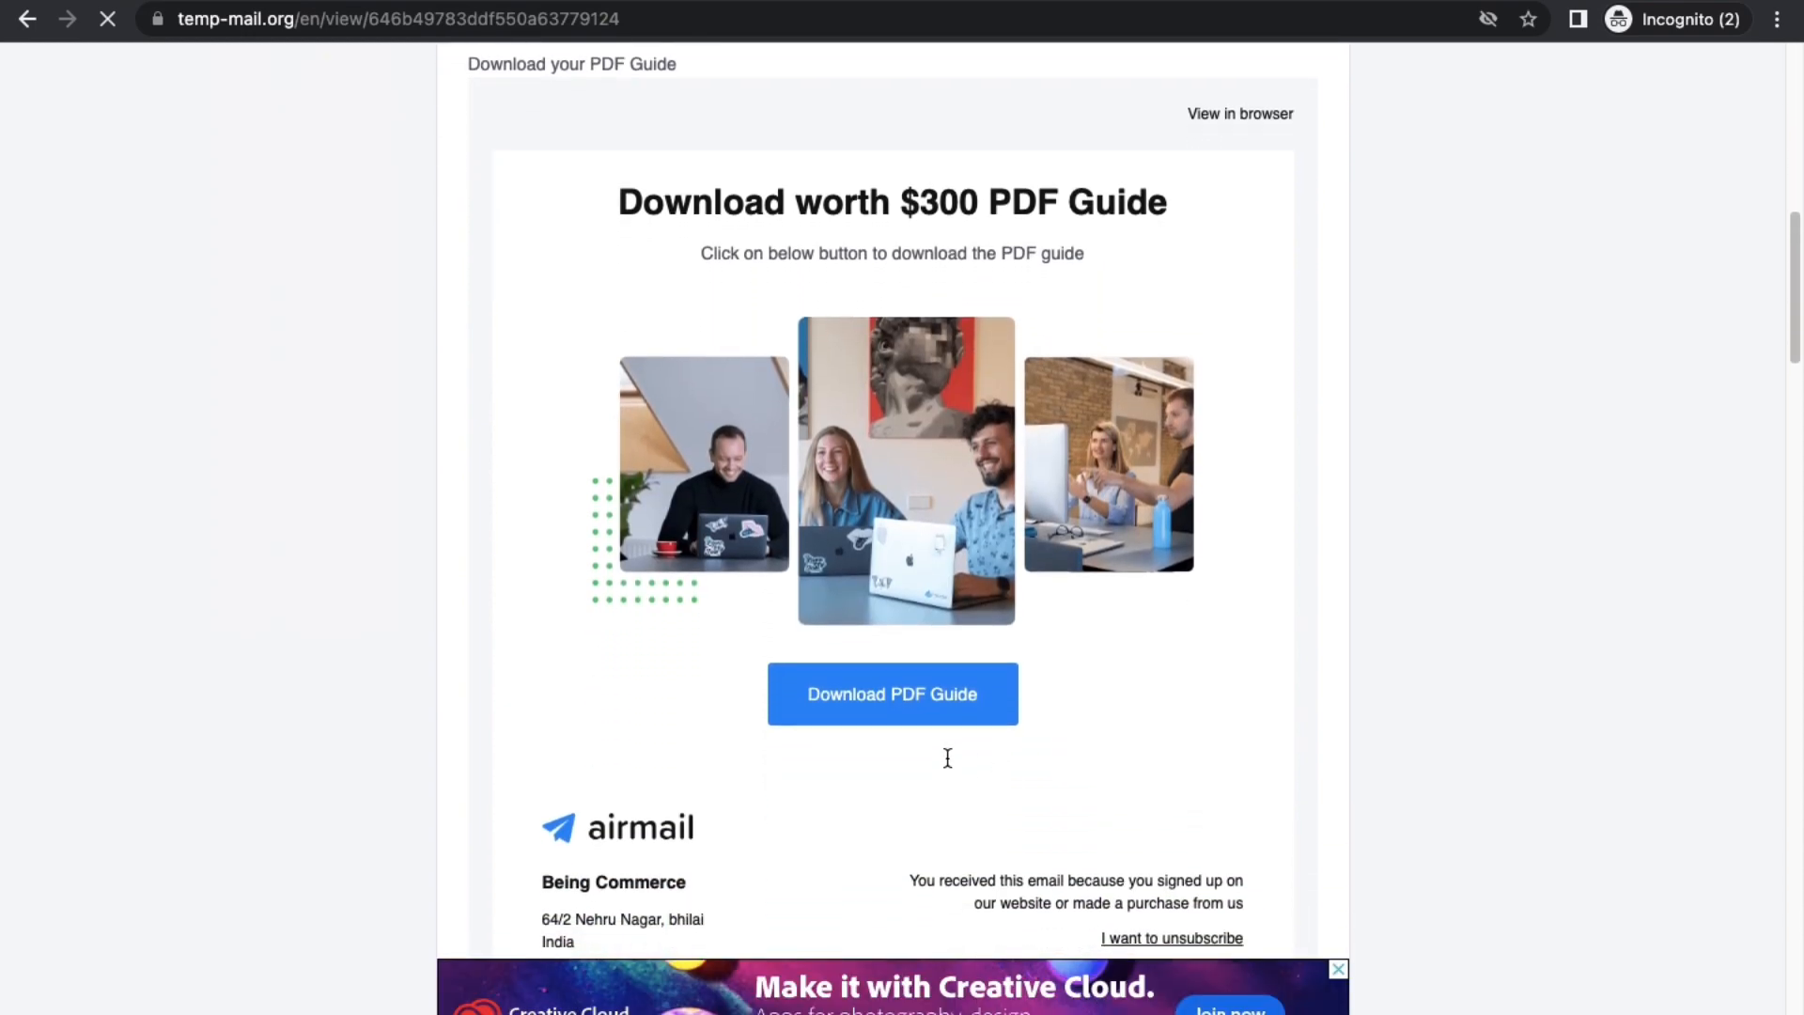
click(896, 704)
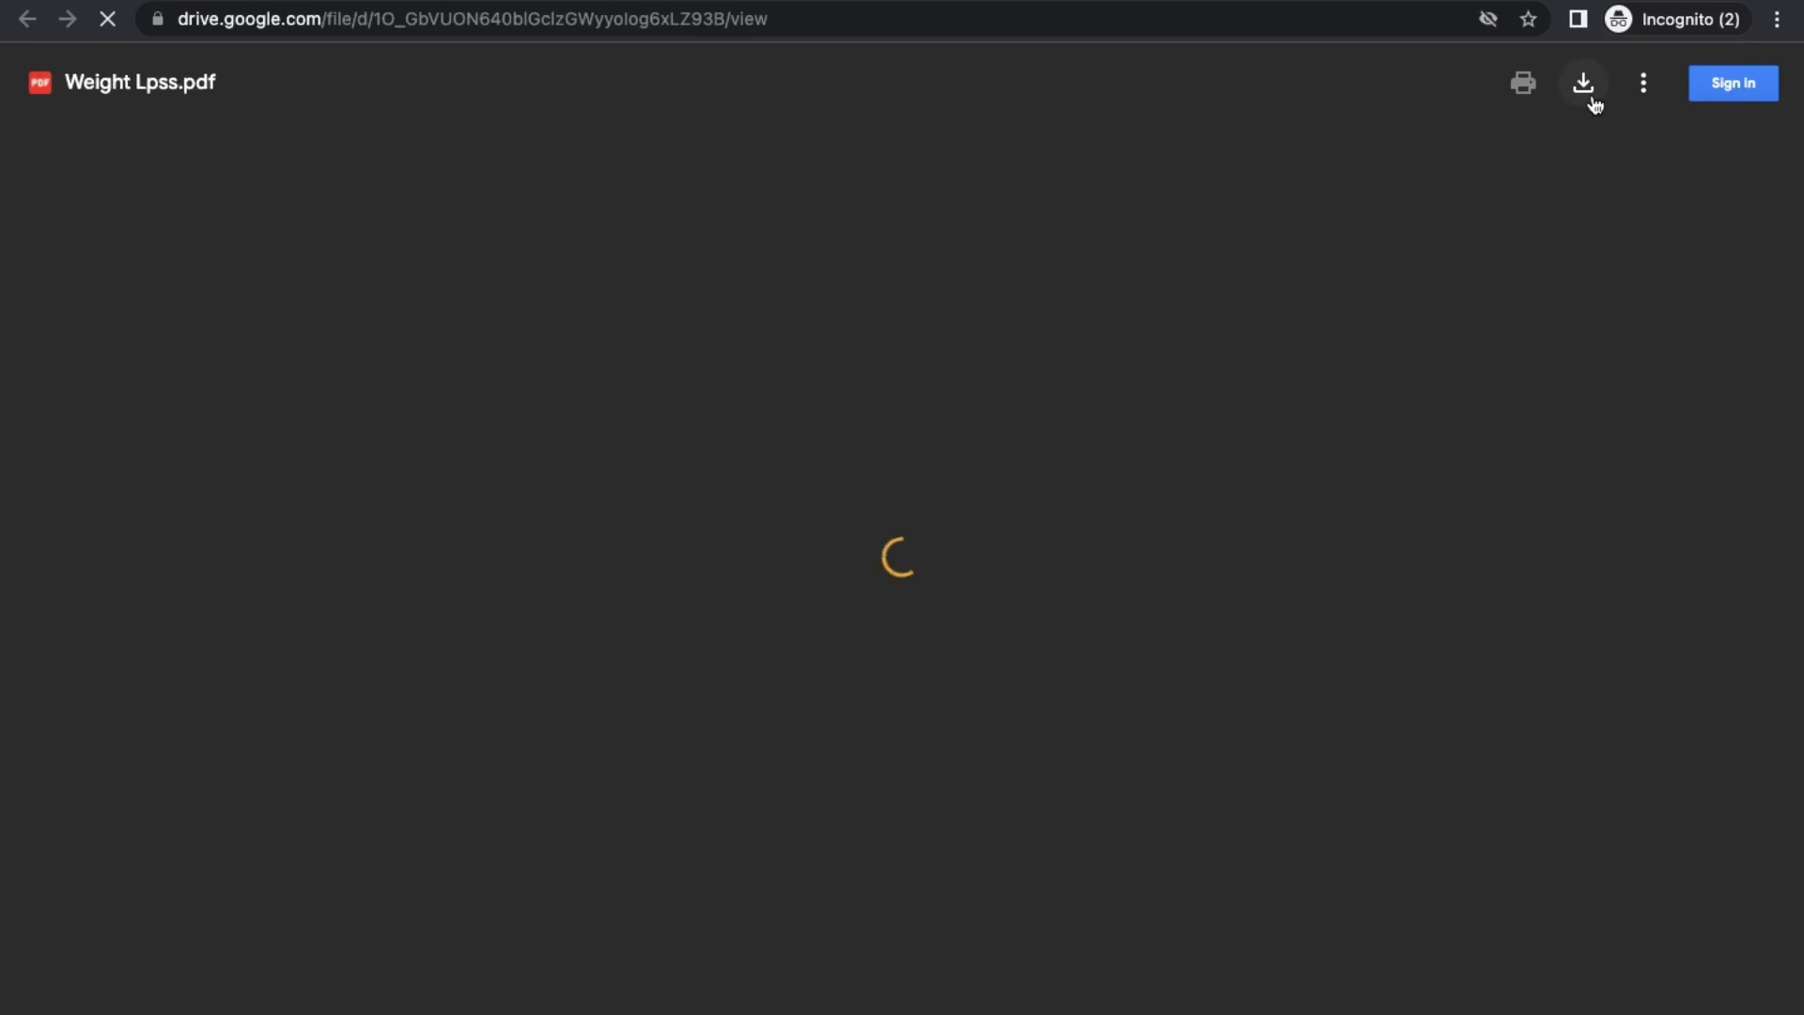
click(548, 2)
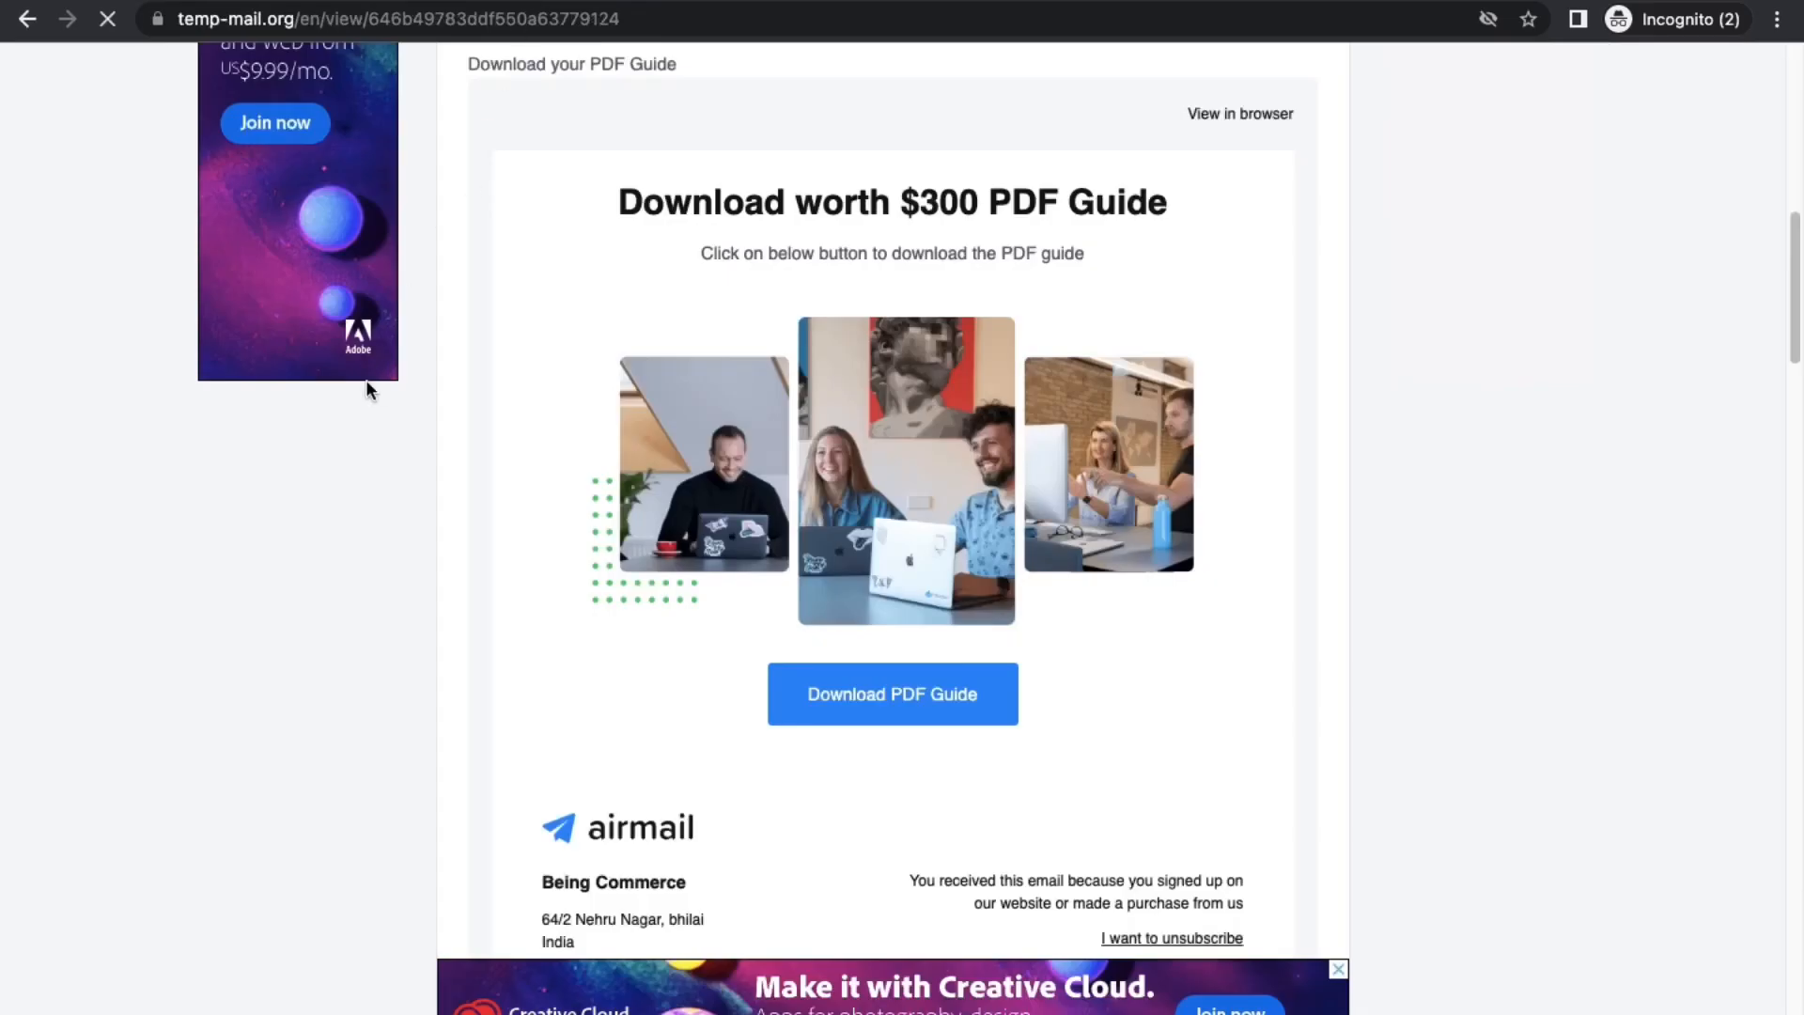
key(ctrl+Left)
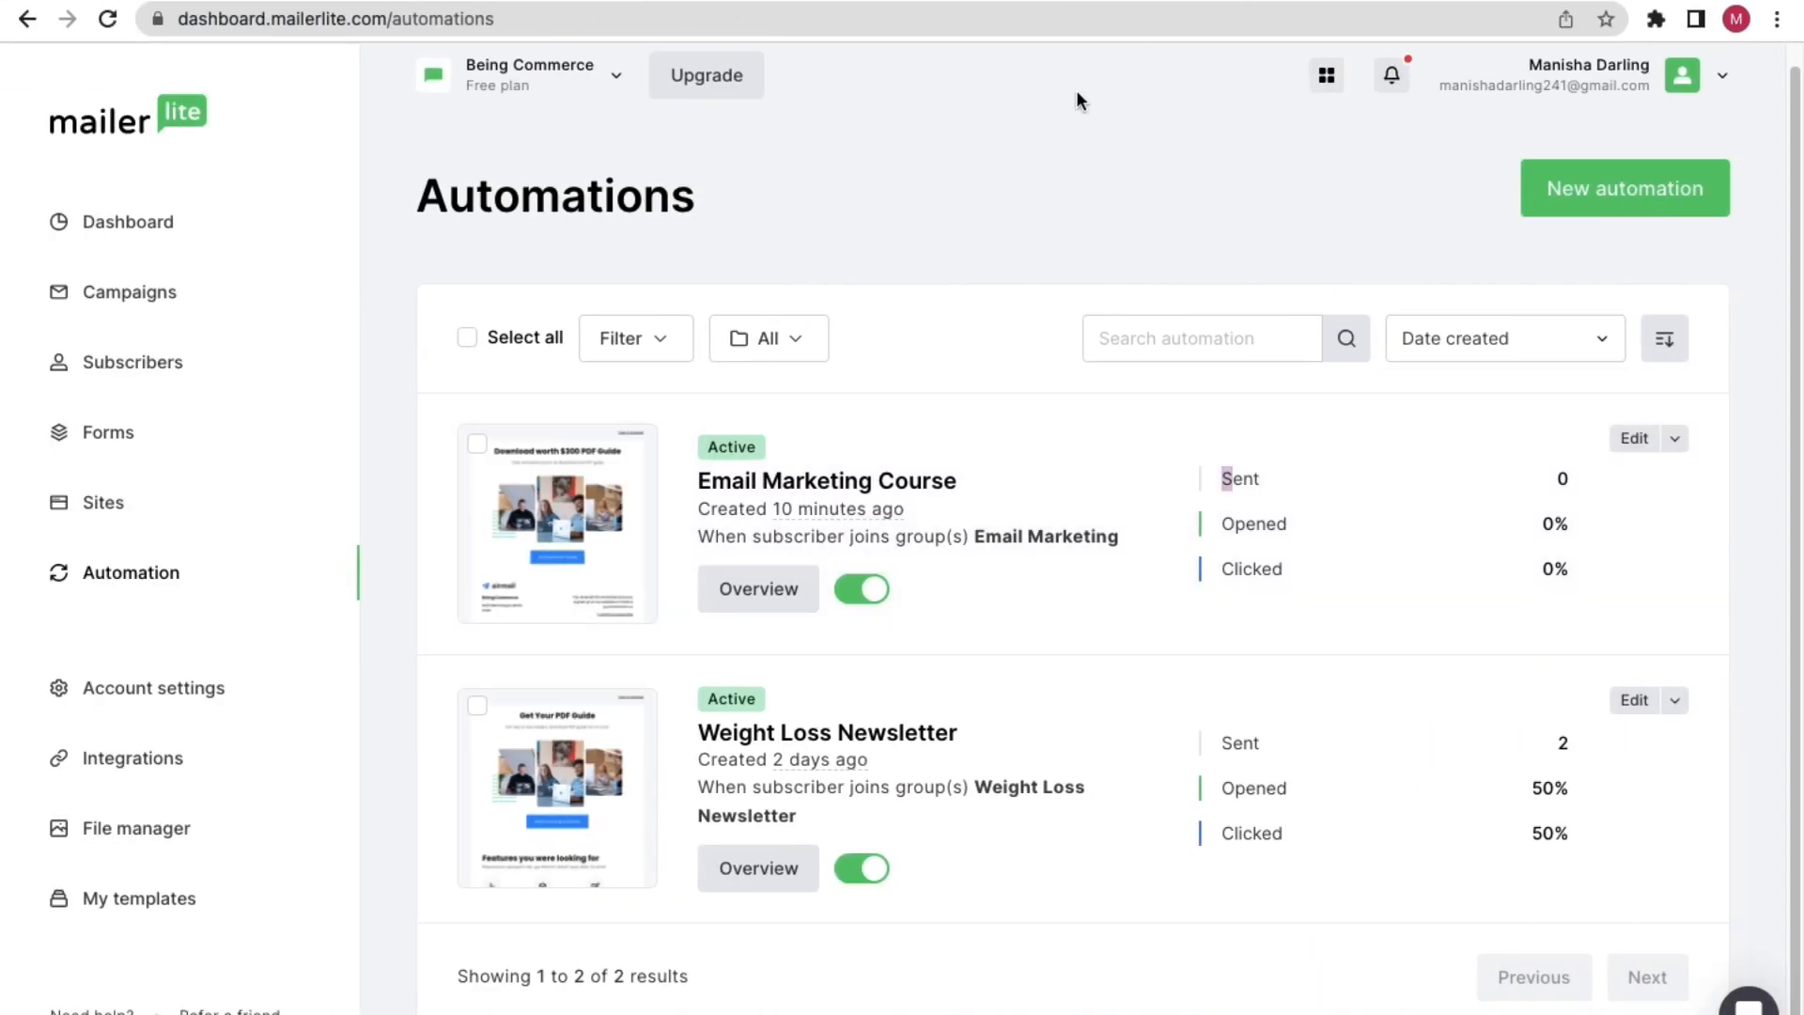
Step: Move to the adjacent desktop showing the received guide email
key(ctrl+Left)
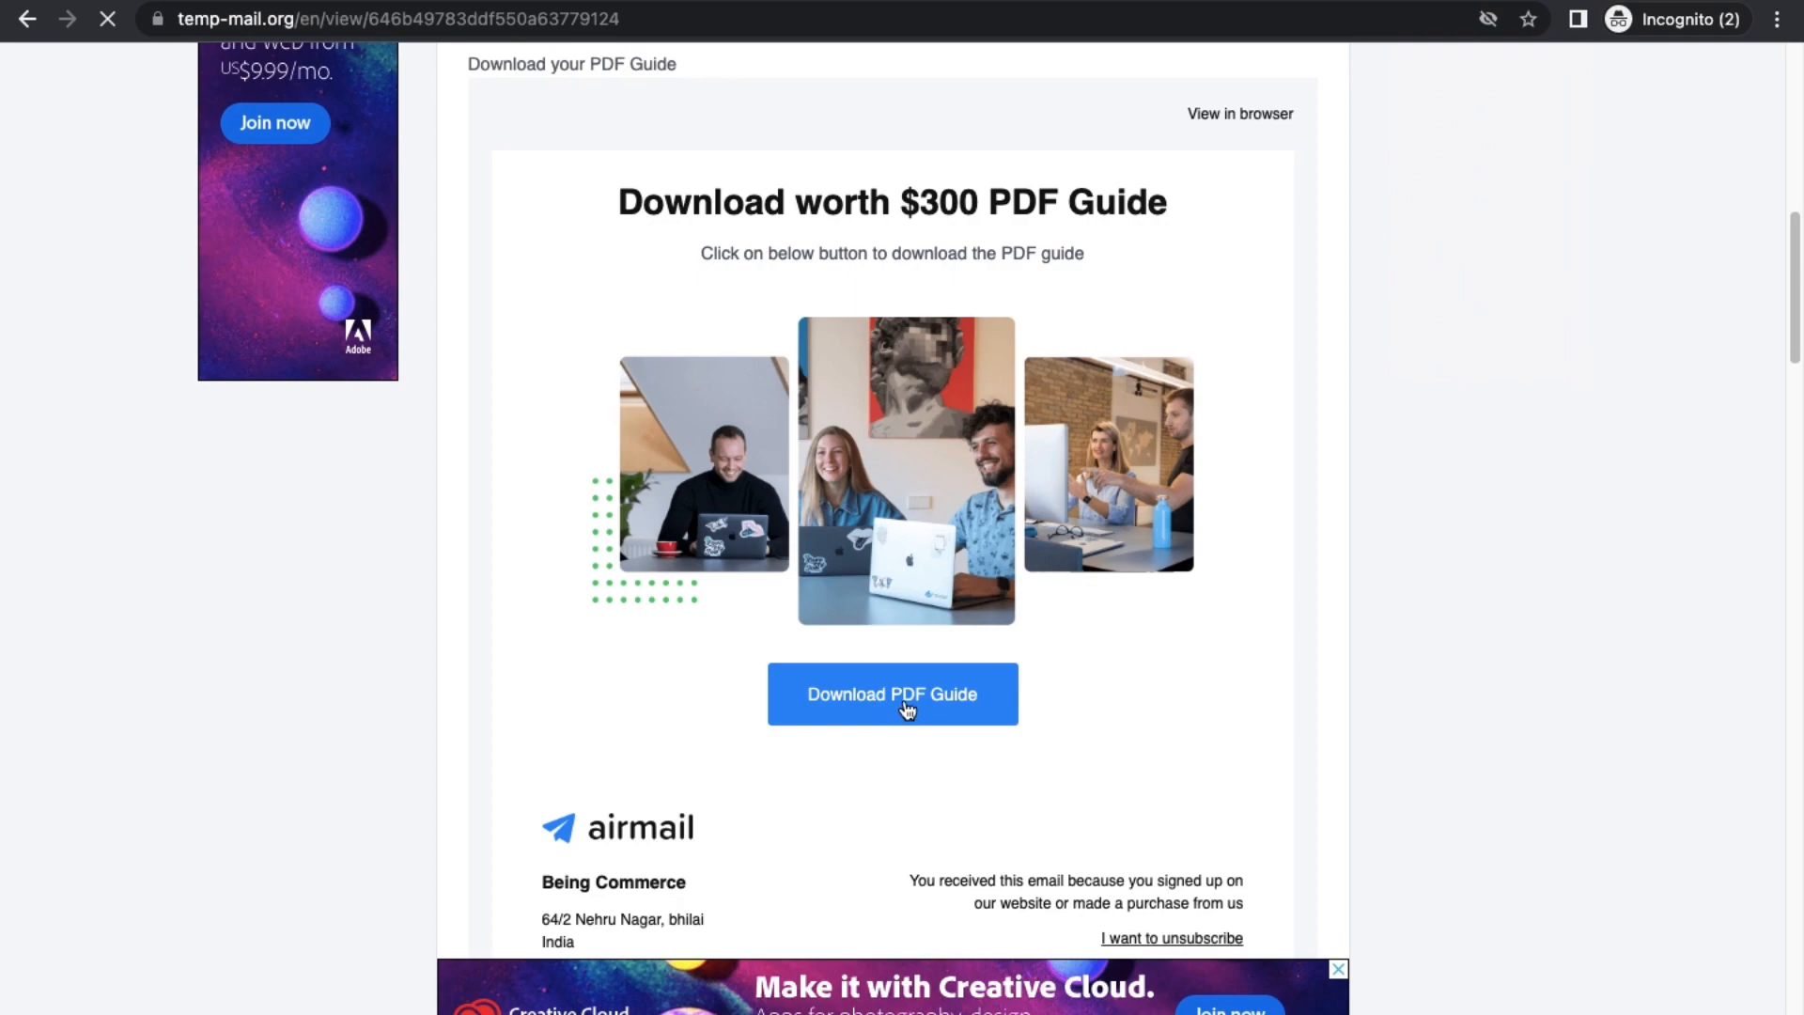
Step: View the Weight Lpss.pdf guide in Drive, then leave the PDF tab
click(758, 2)
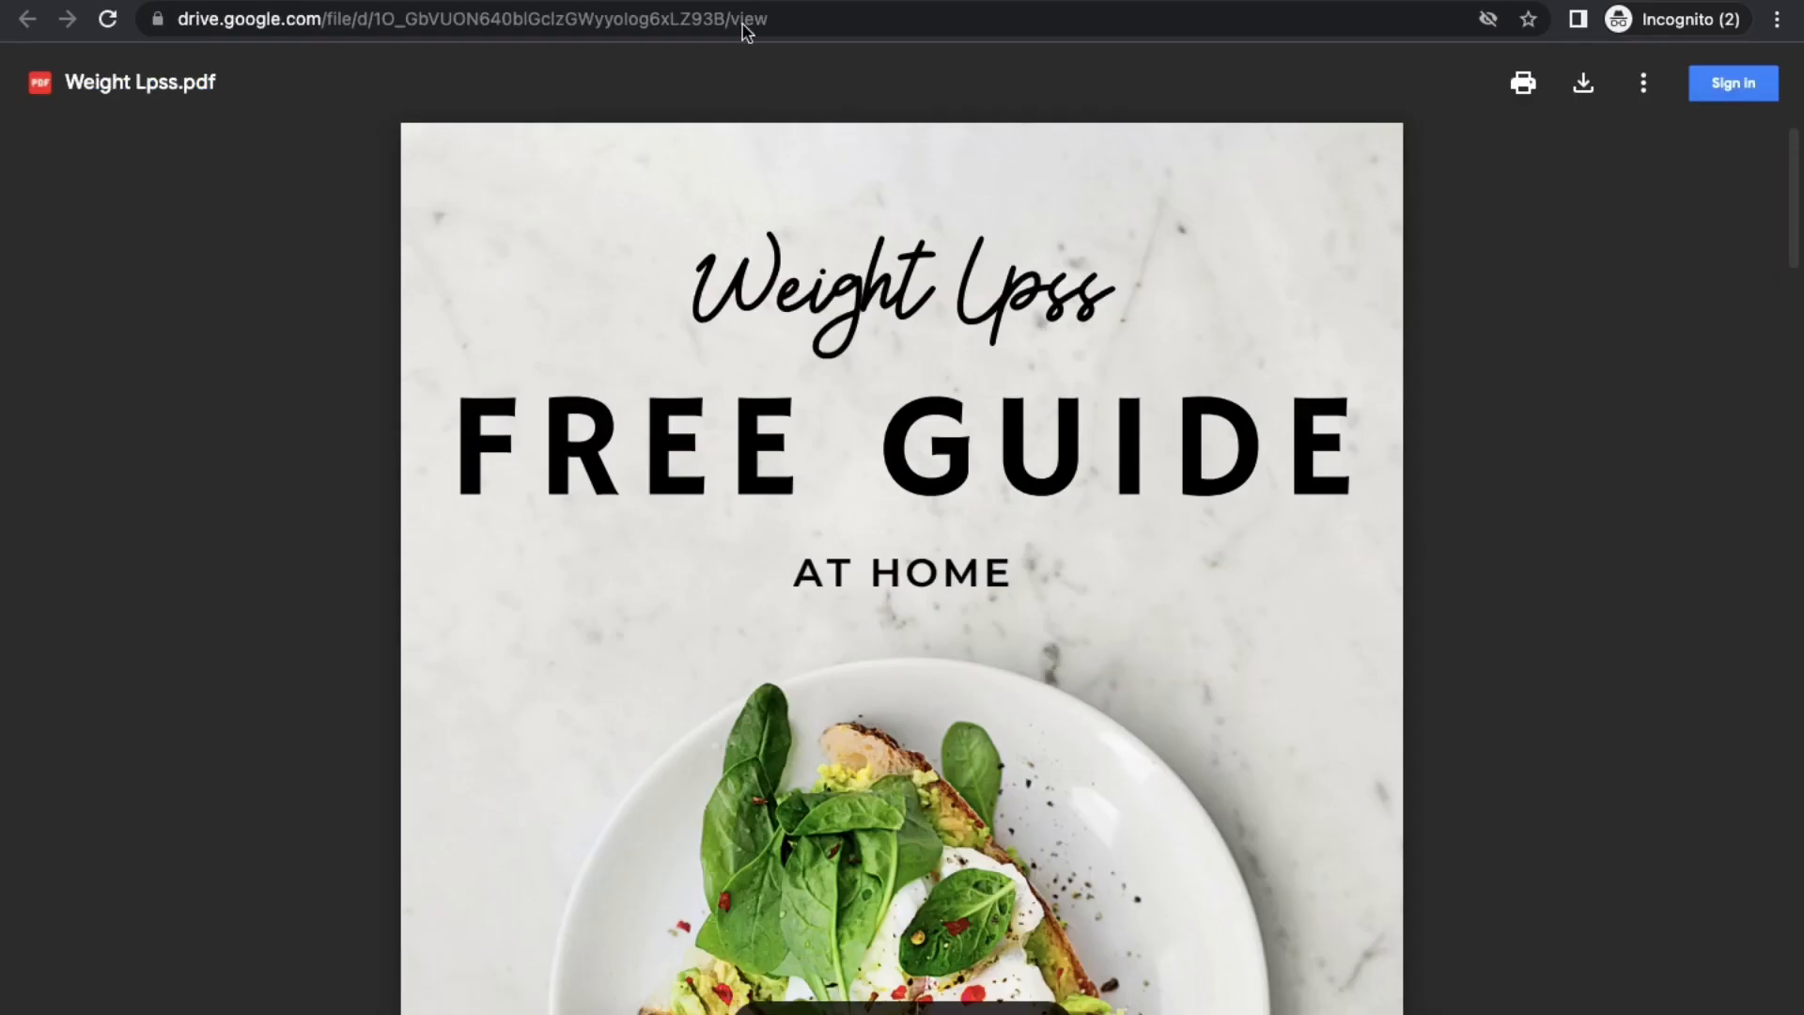
click(483, 1)
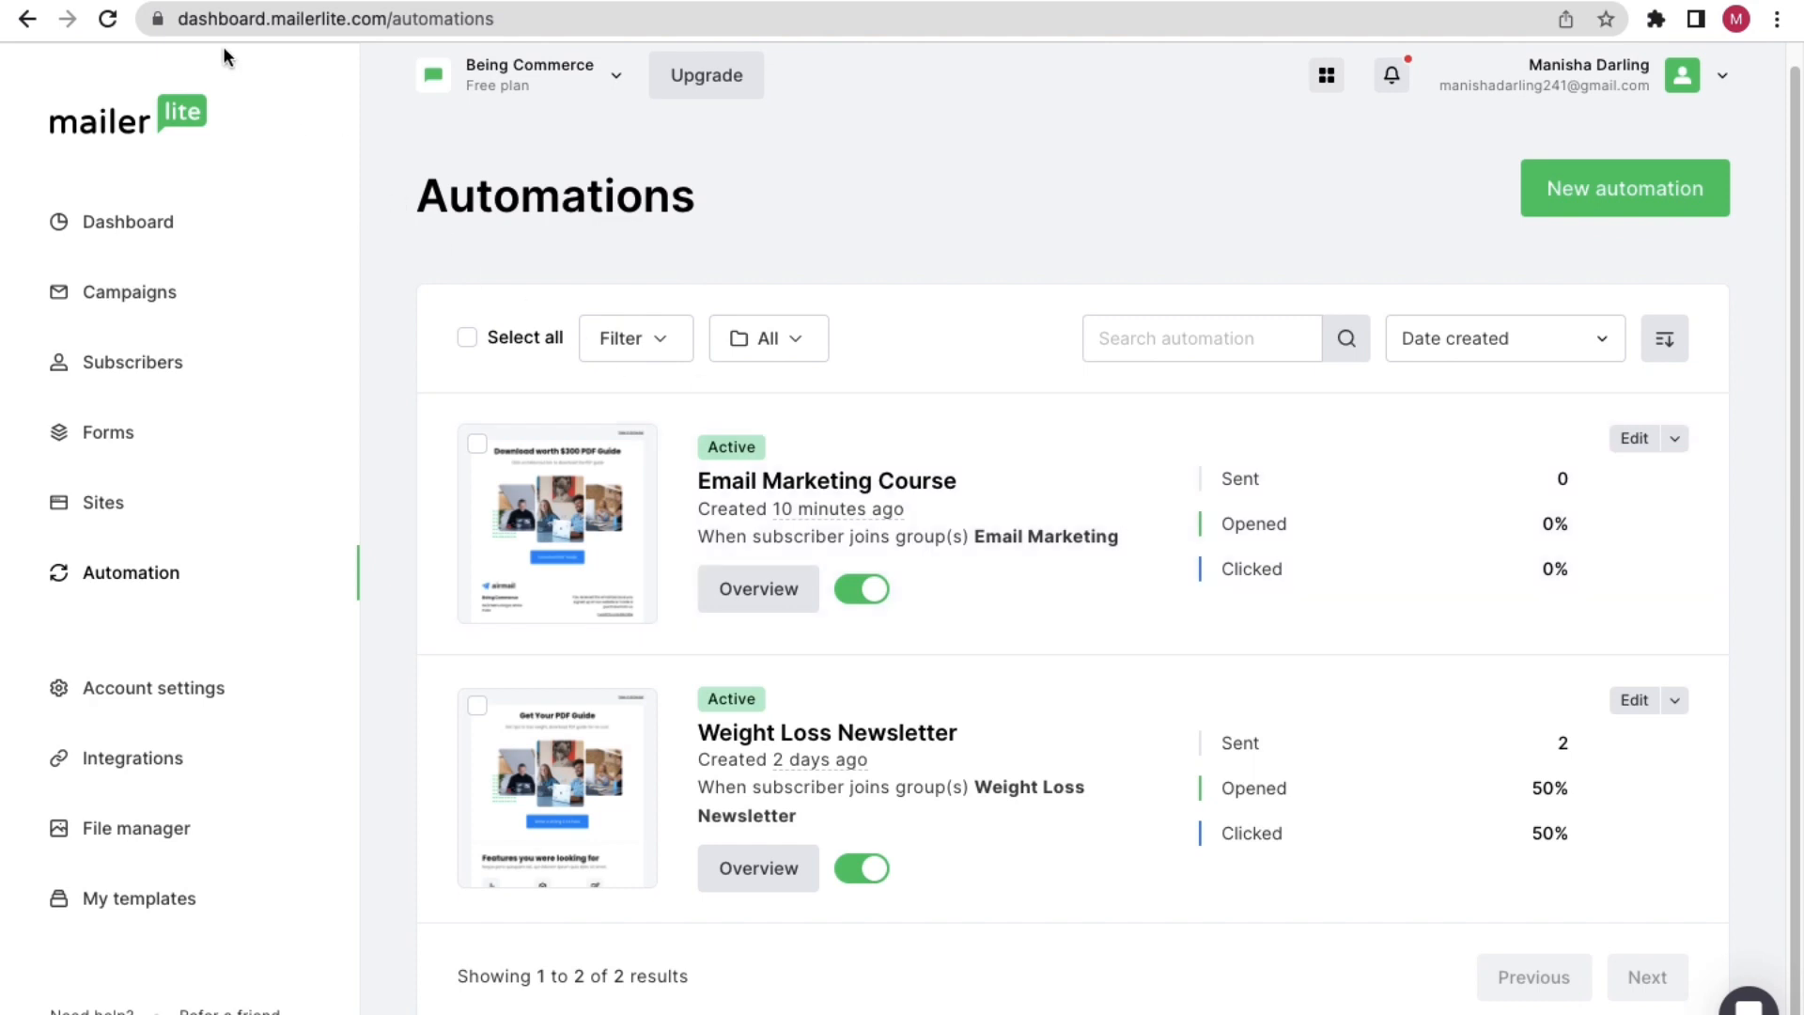
Step: Reload the automations list and confirm Email Marketing Course shows 1 email sent
click(108, 18)
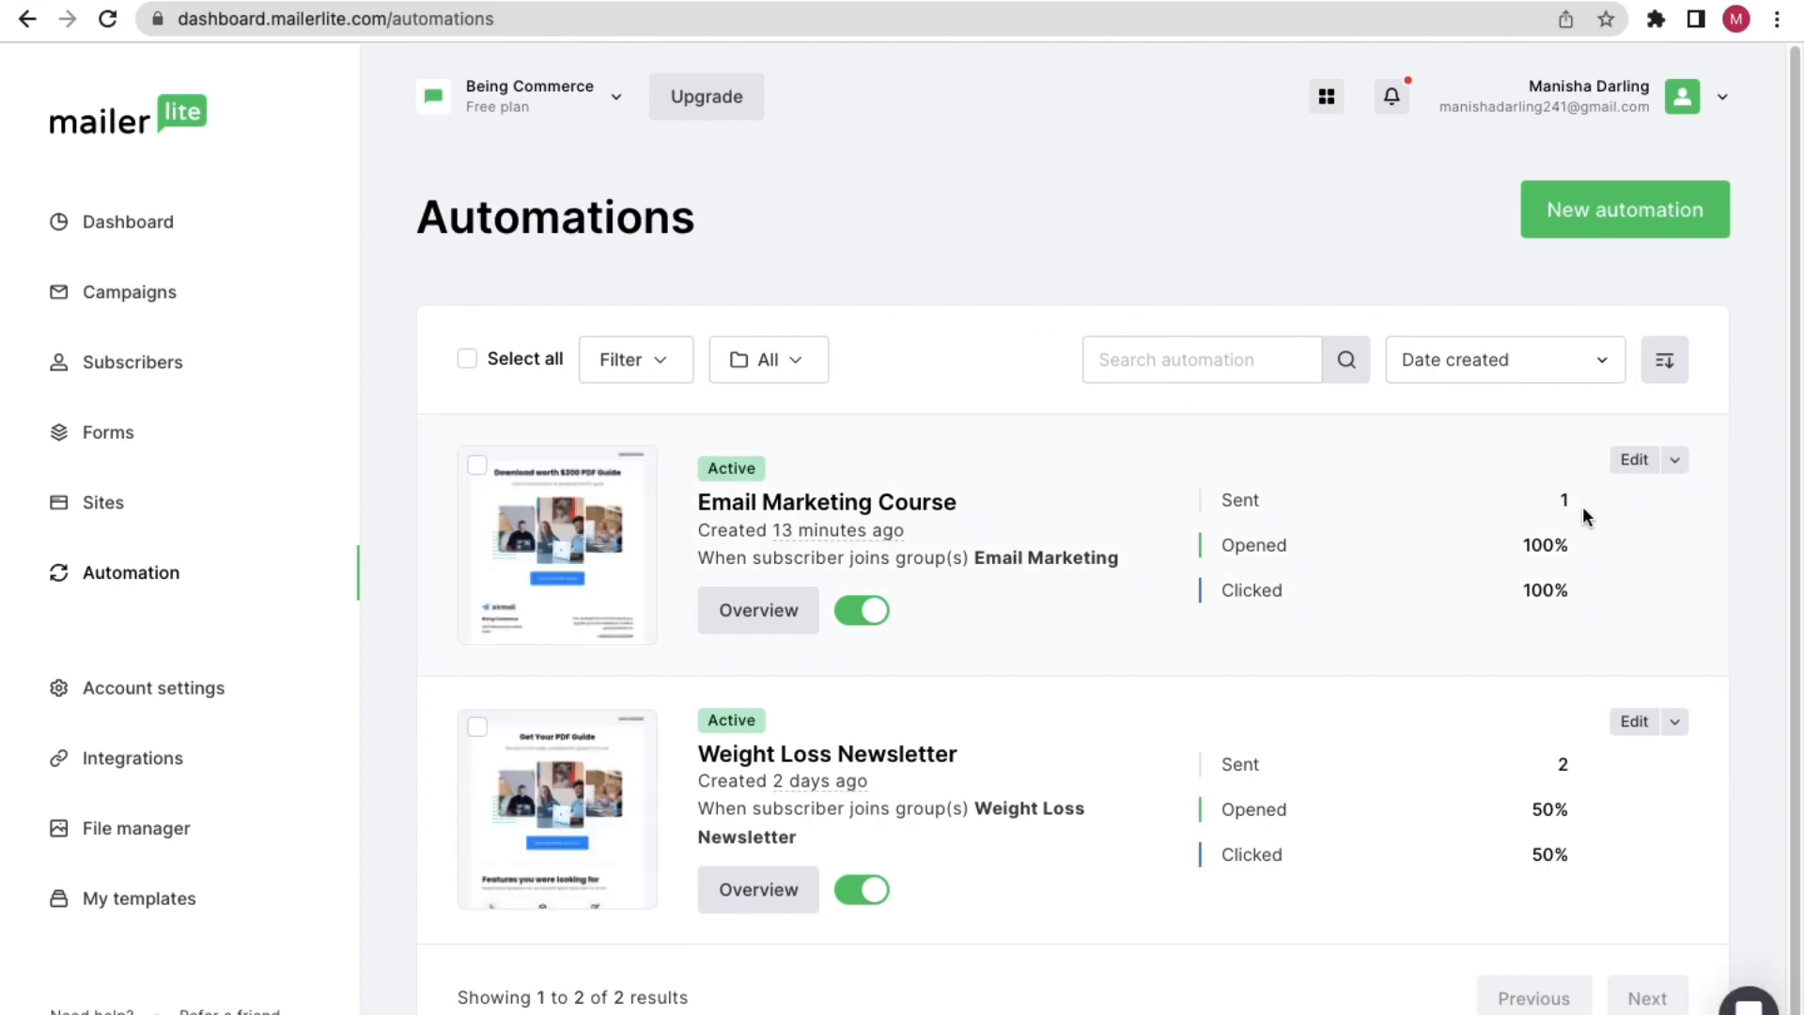
scroll(1567, 506, up, 5)
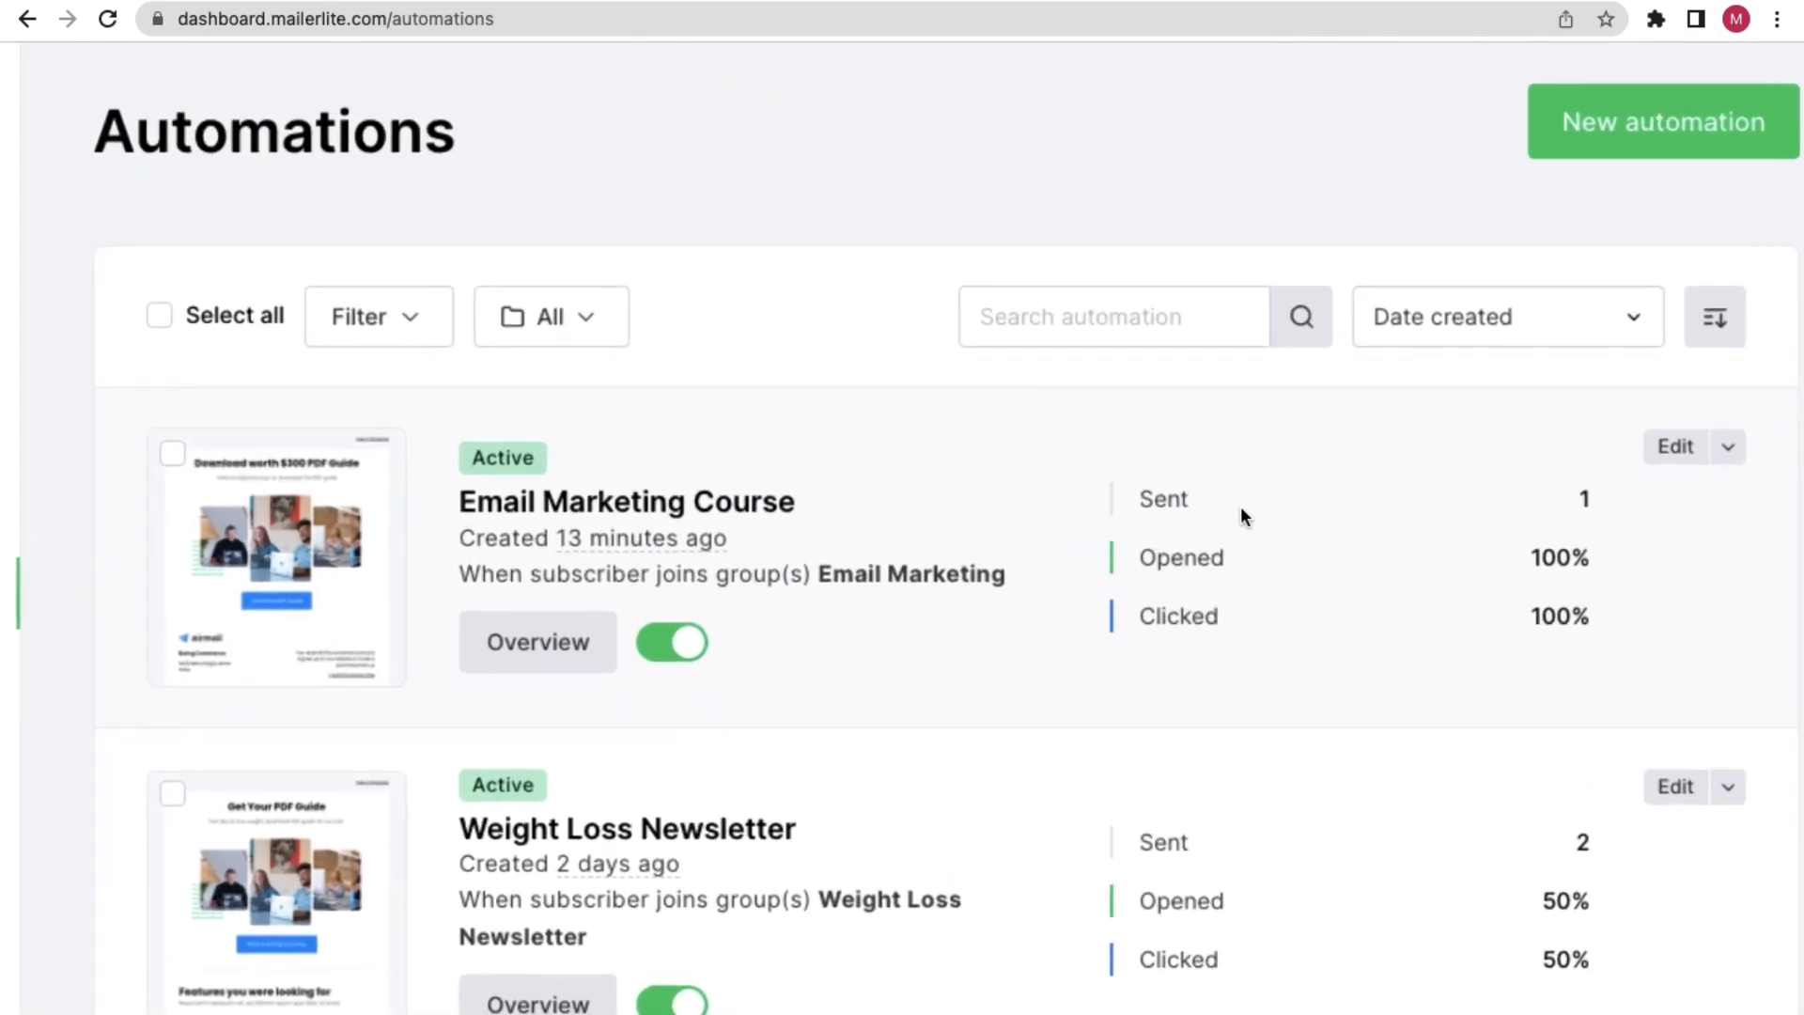
scroll(1336, 534, right, 3)
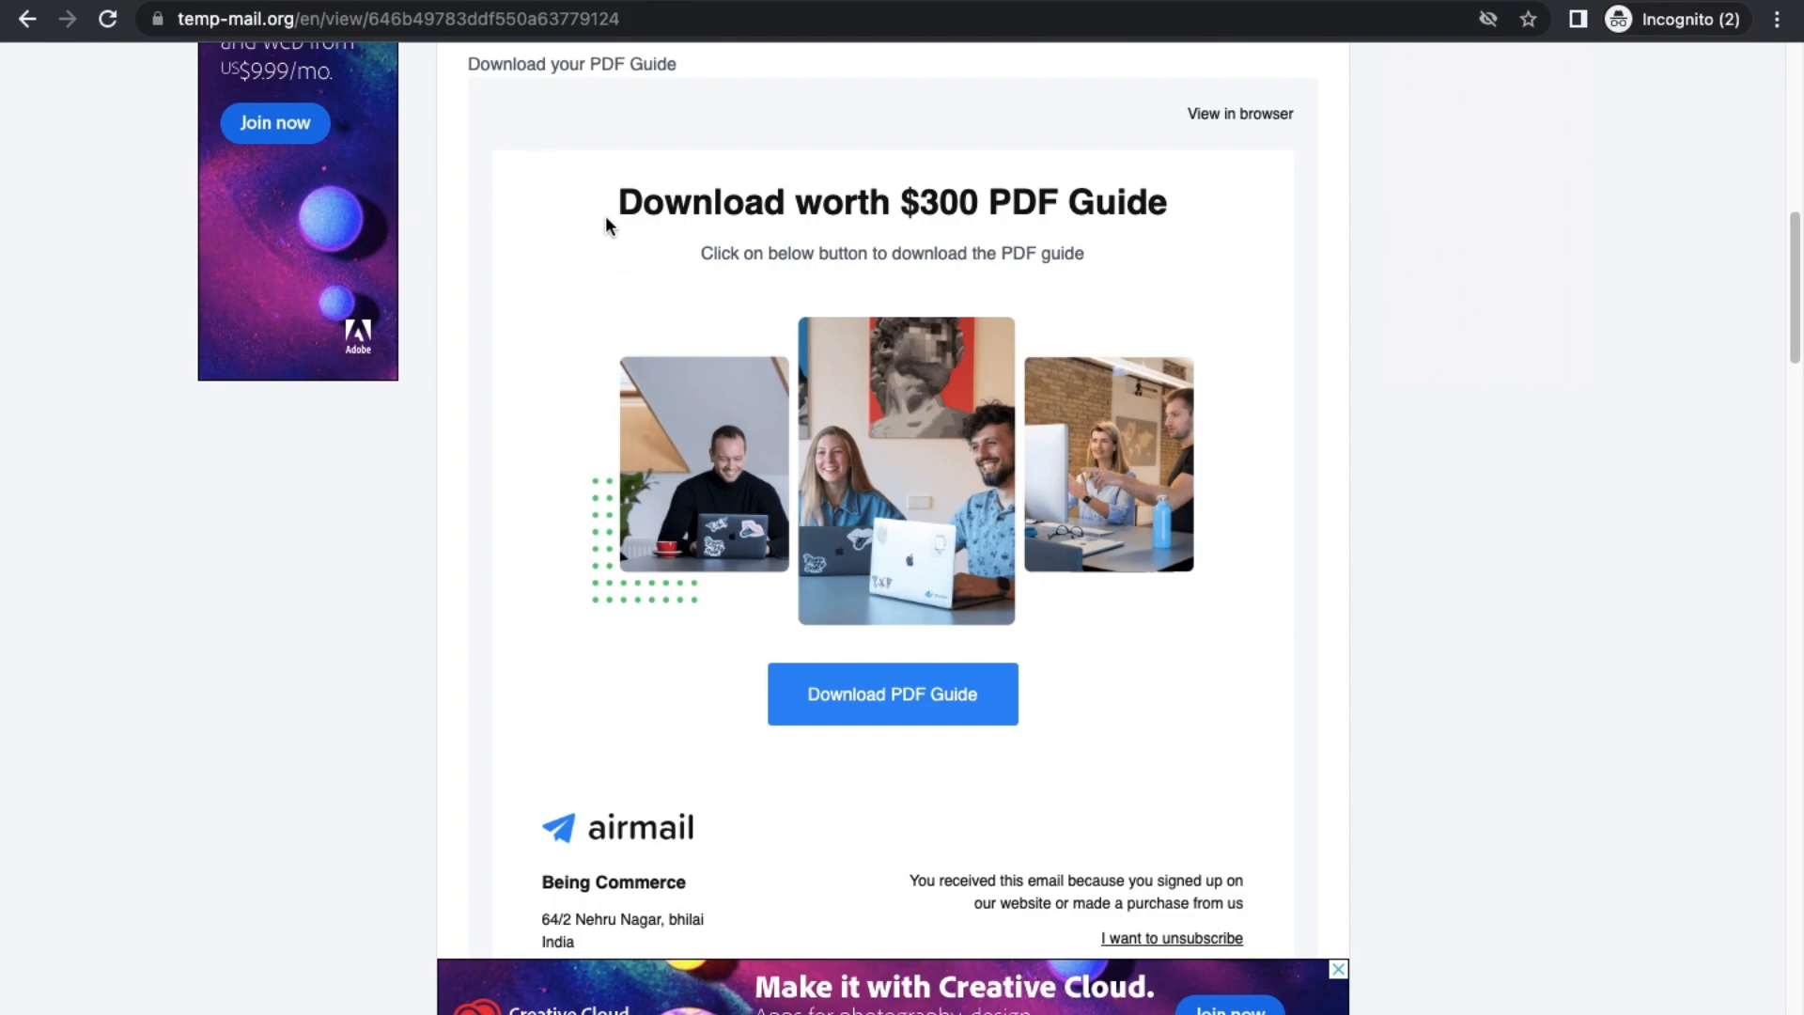
scroll(608, 226, up, 3)
scroll(1222, 329, up, 6)
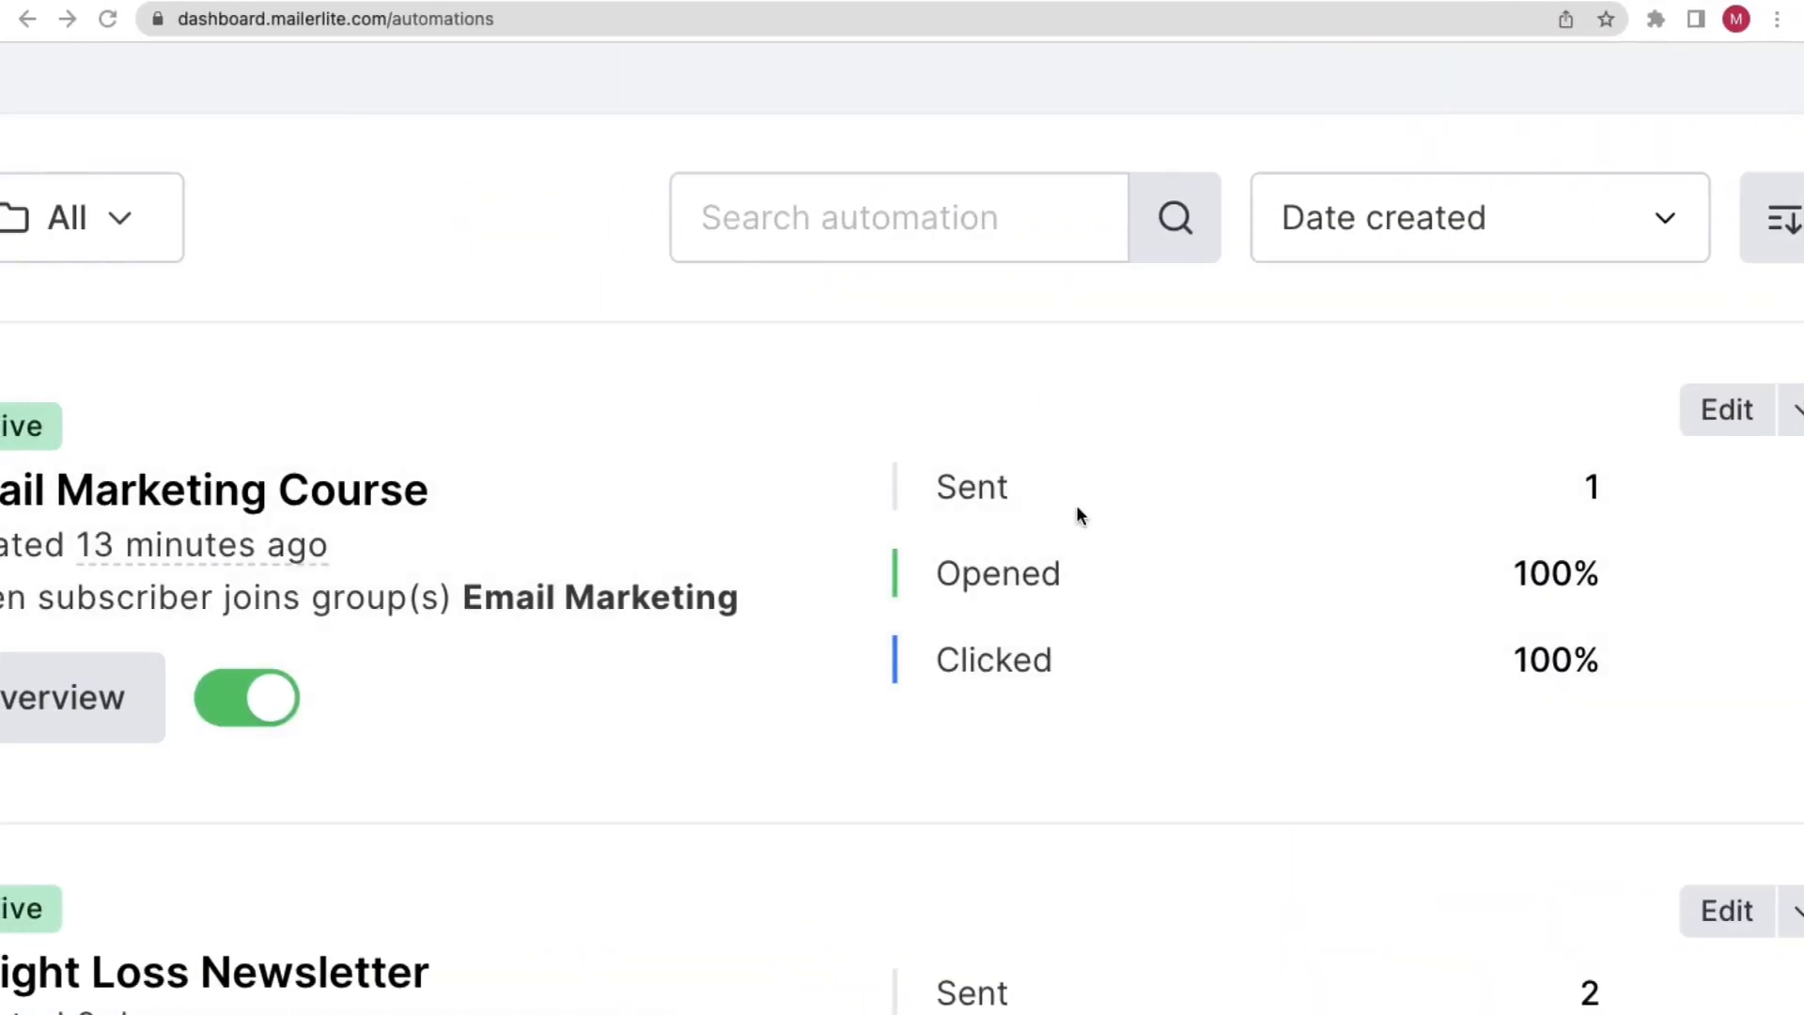
double_click(933, 485)
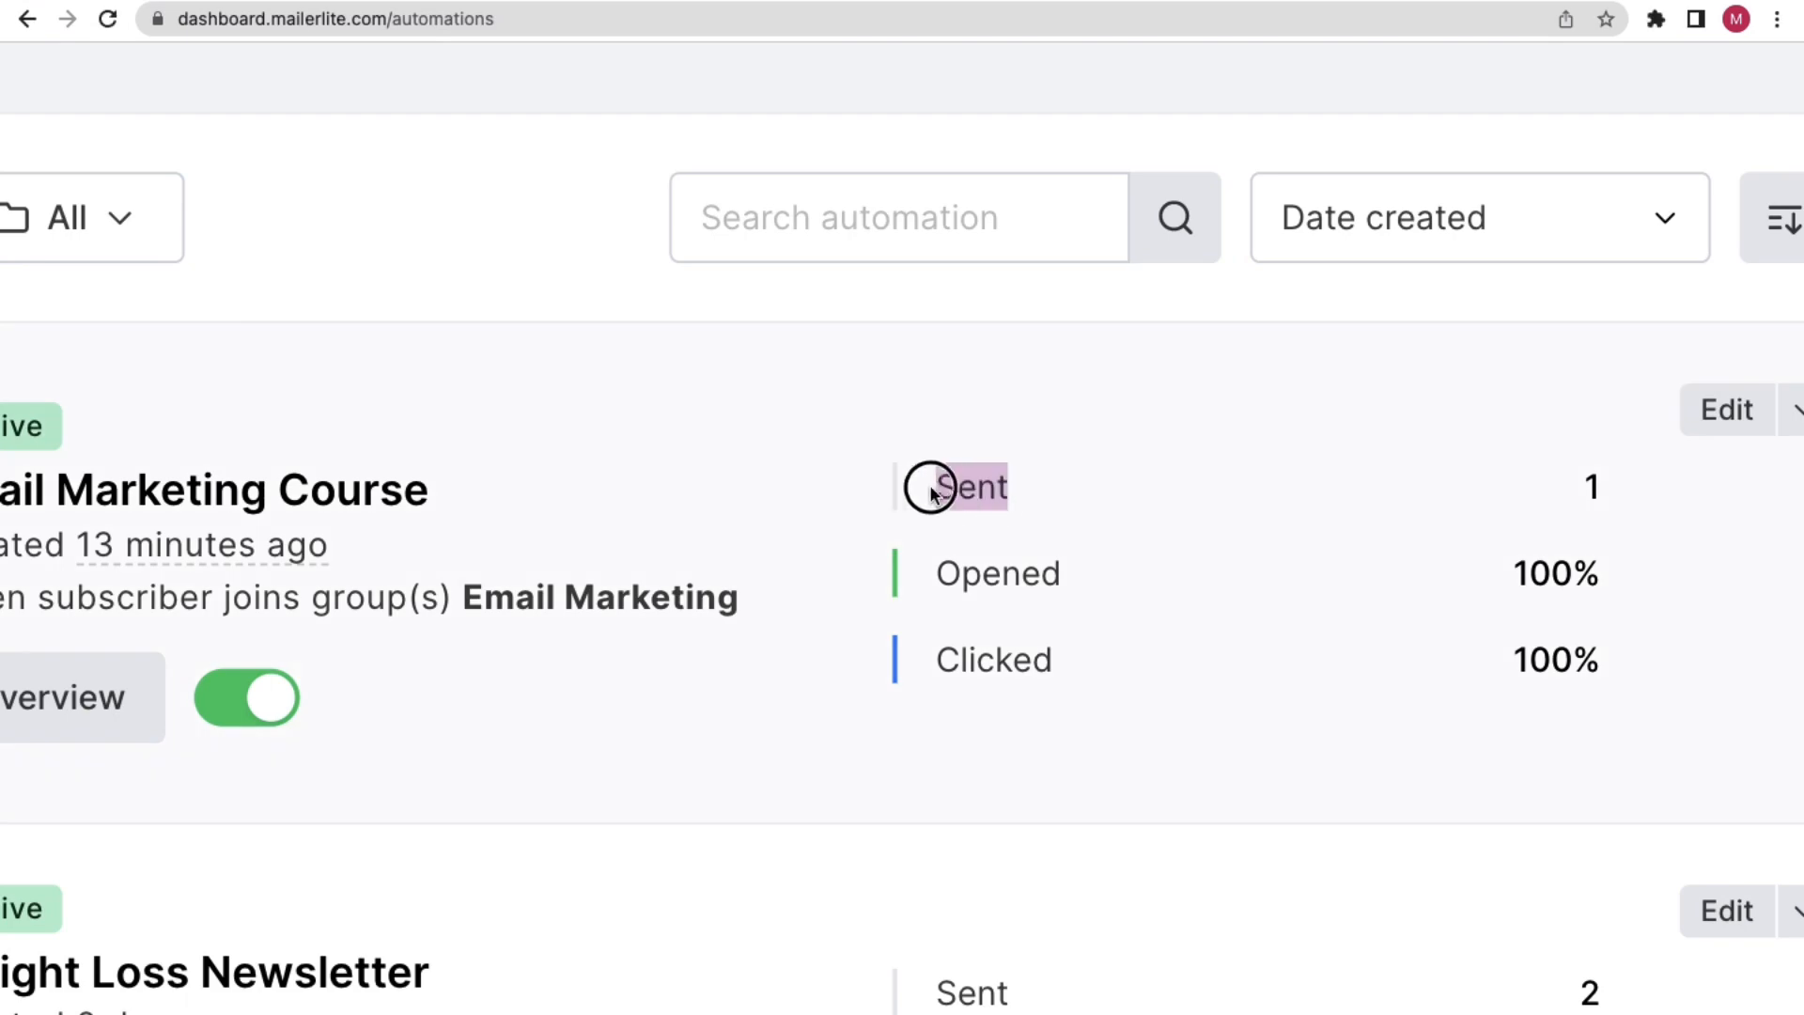
drag(1573, 483, 1607, 487)
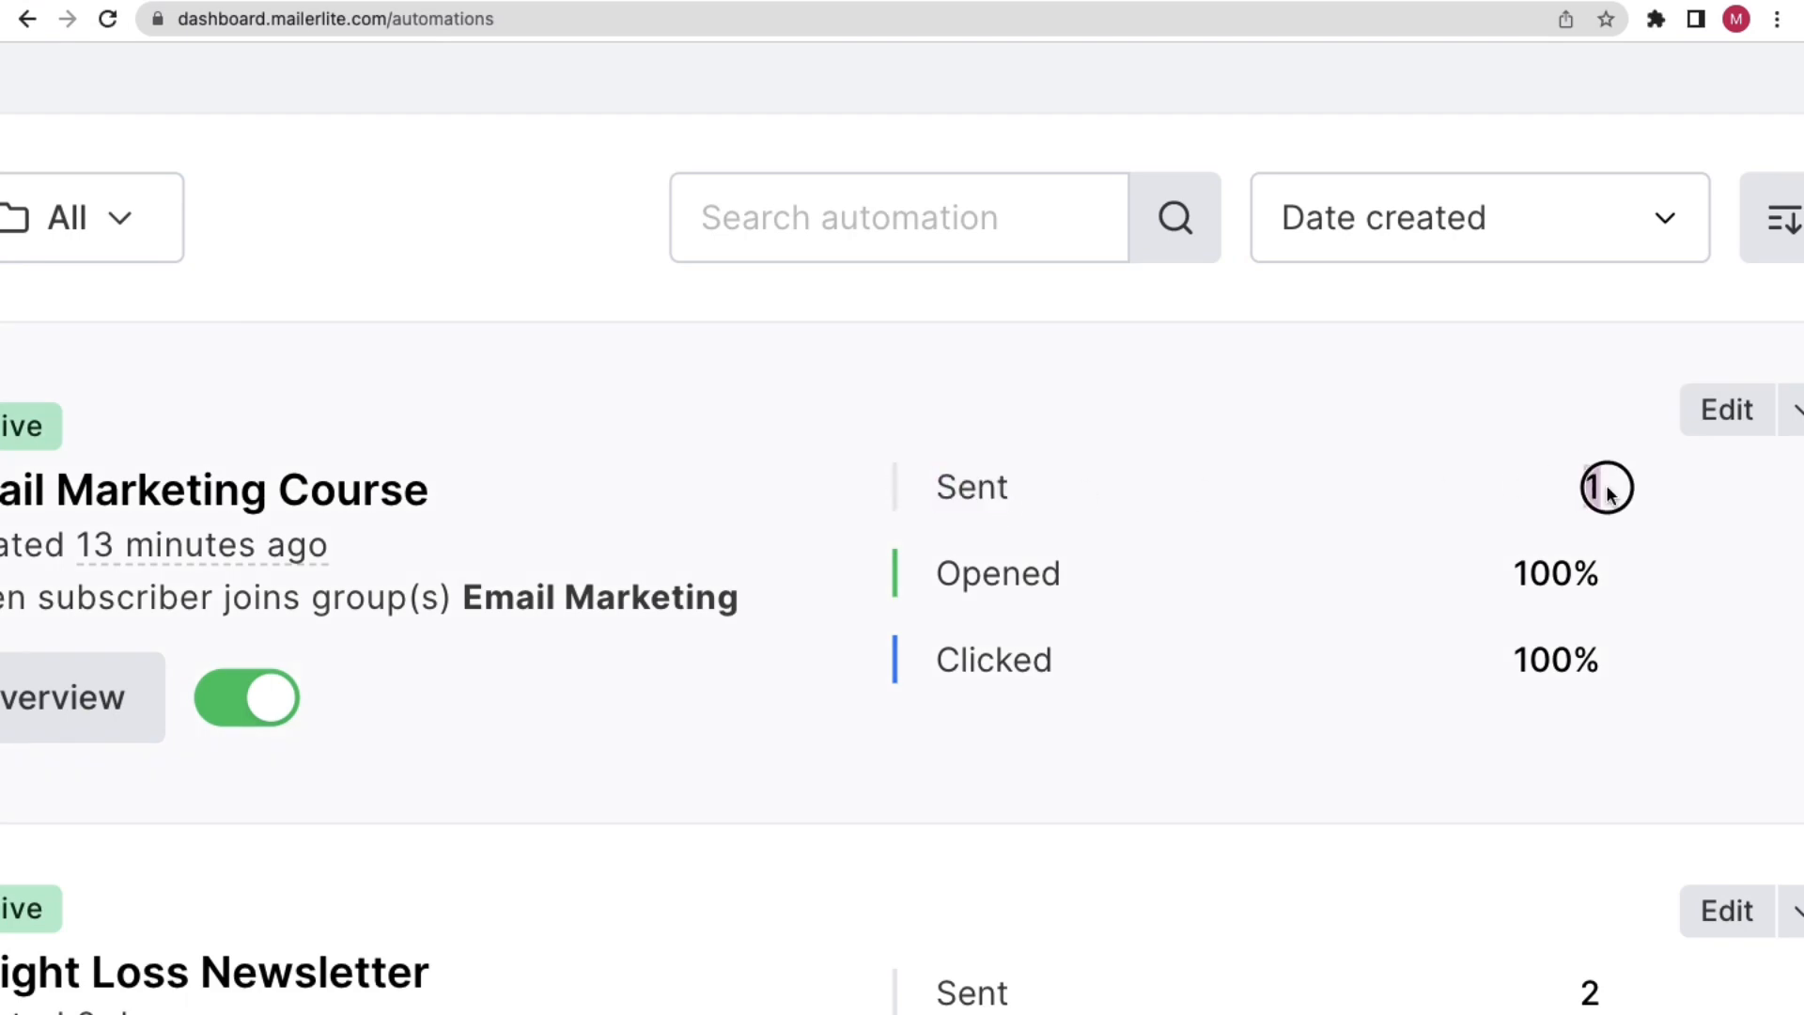
click(1374, 547)
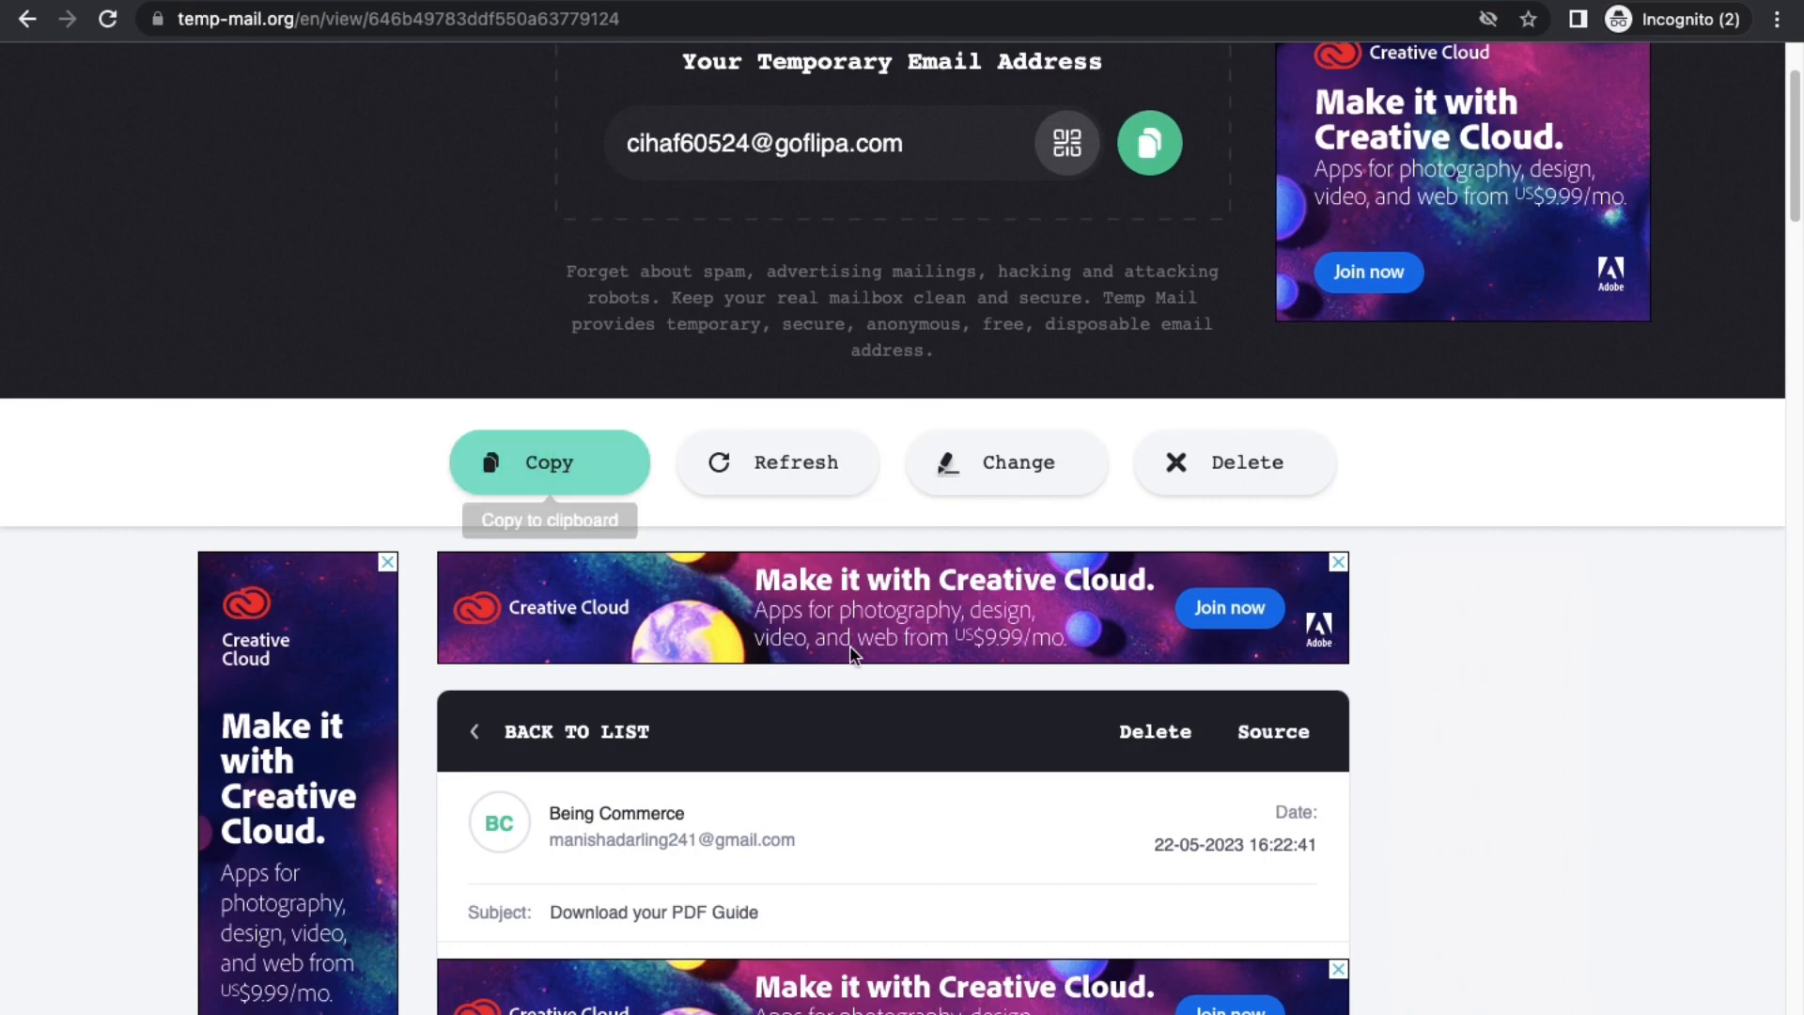
Step: Check the course's 100% clicked rate and open the Email Marketing Course overview
scroll(1047, 725, down, 8)
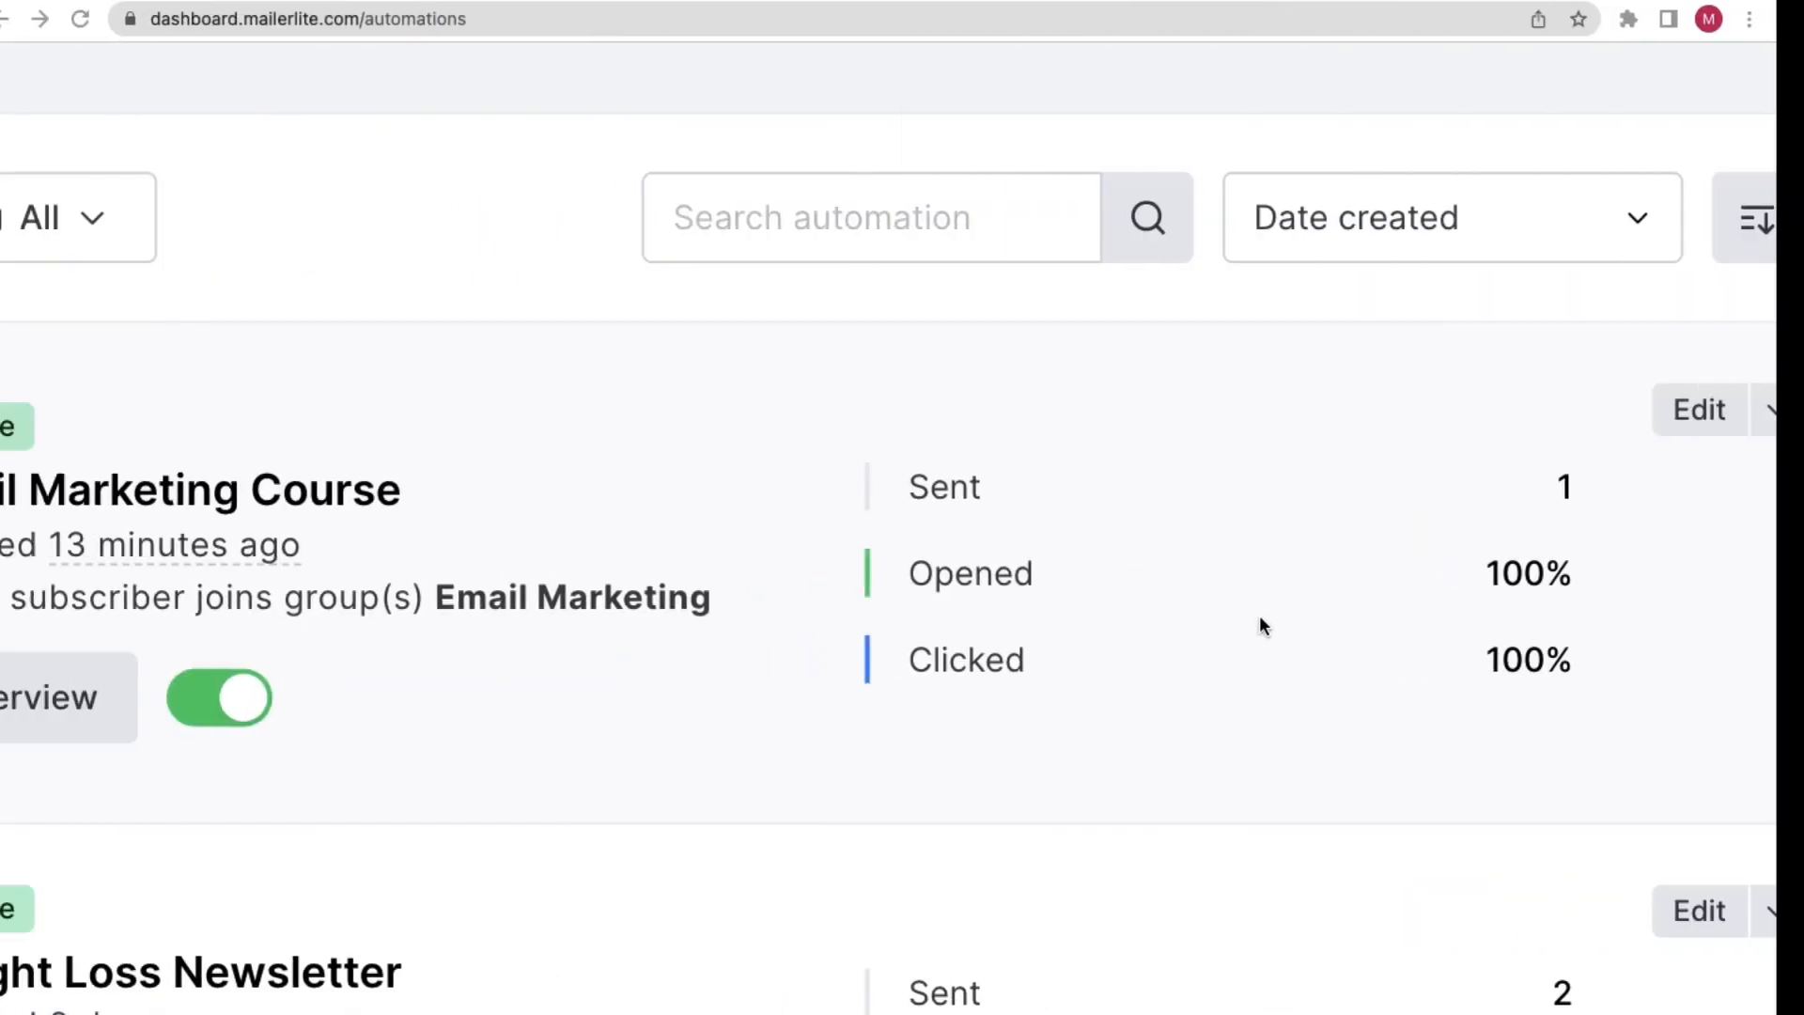
double_click(1051, 658)
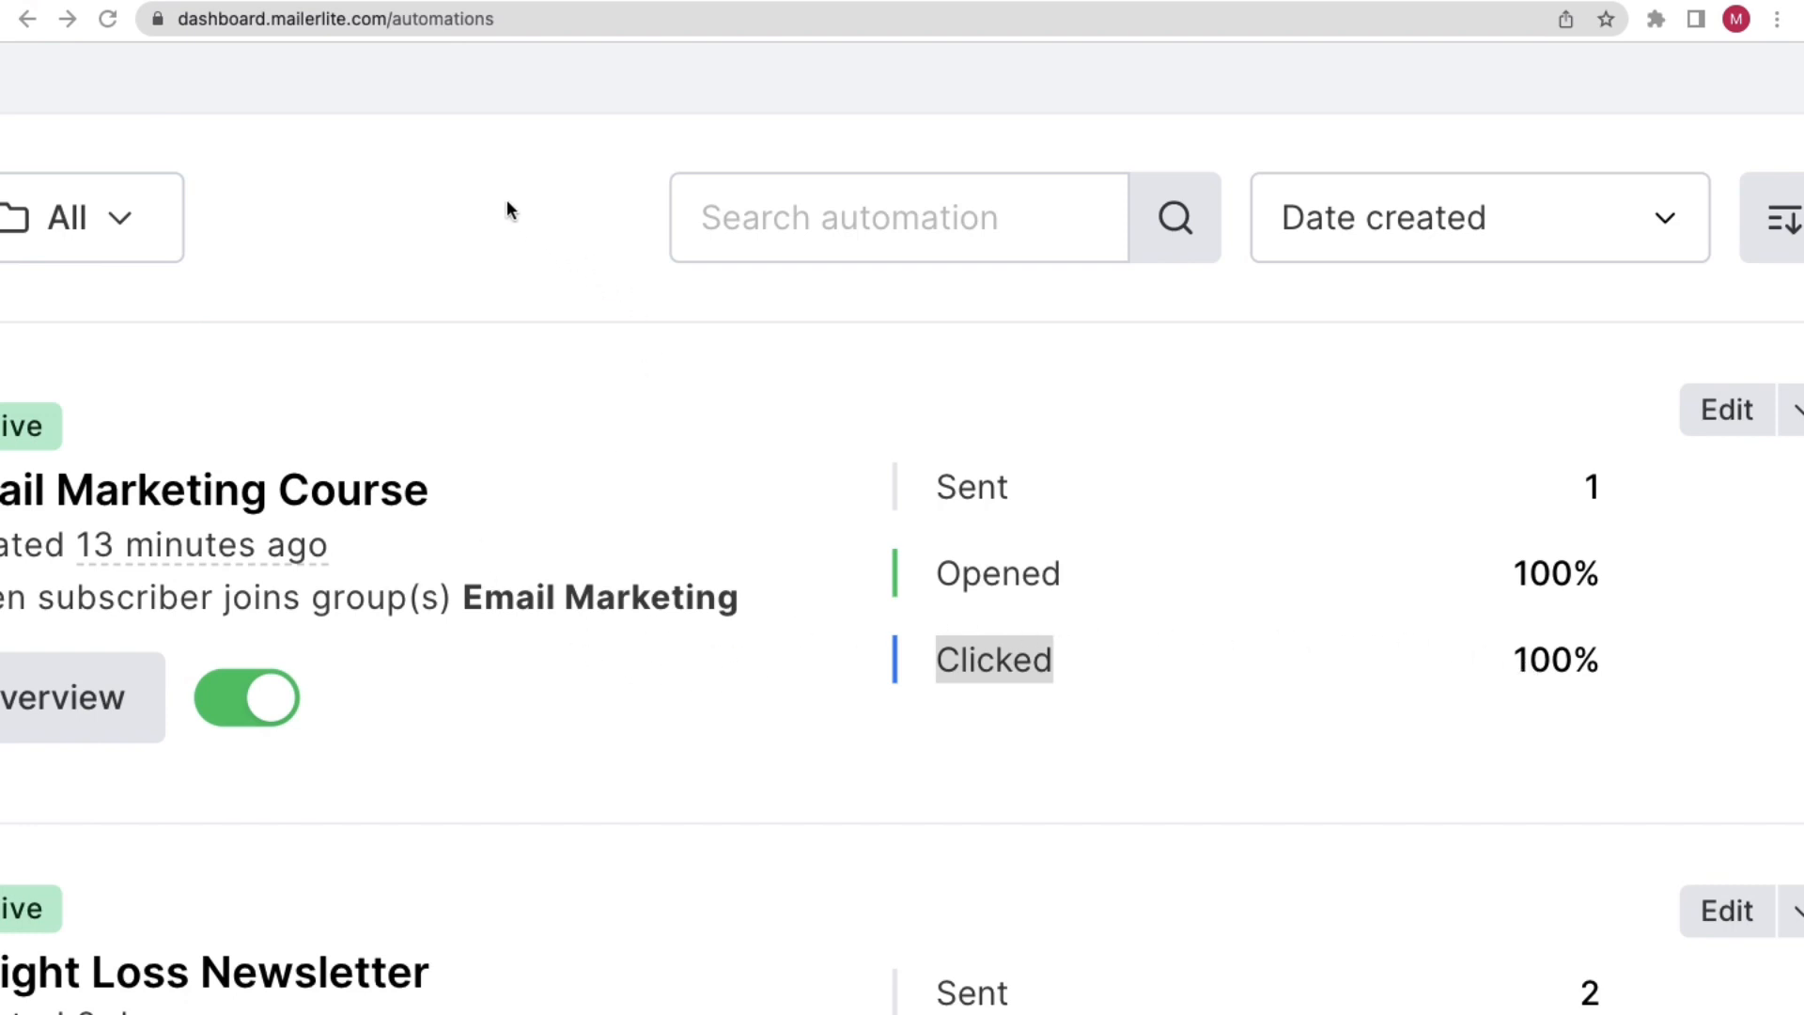
click(421, 99)
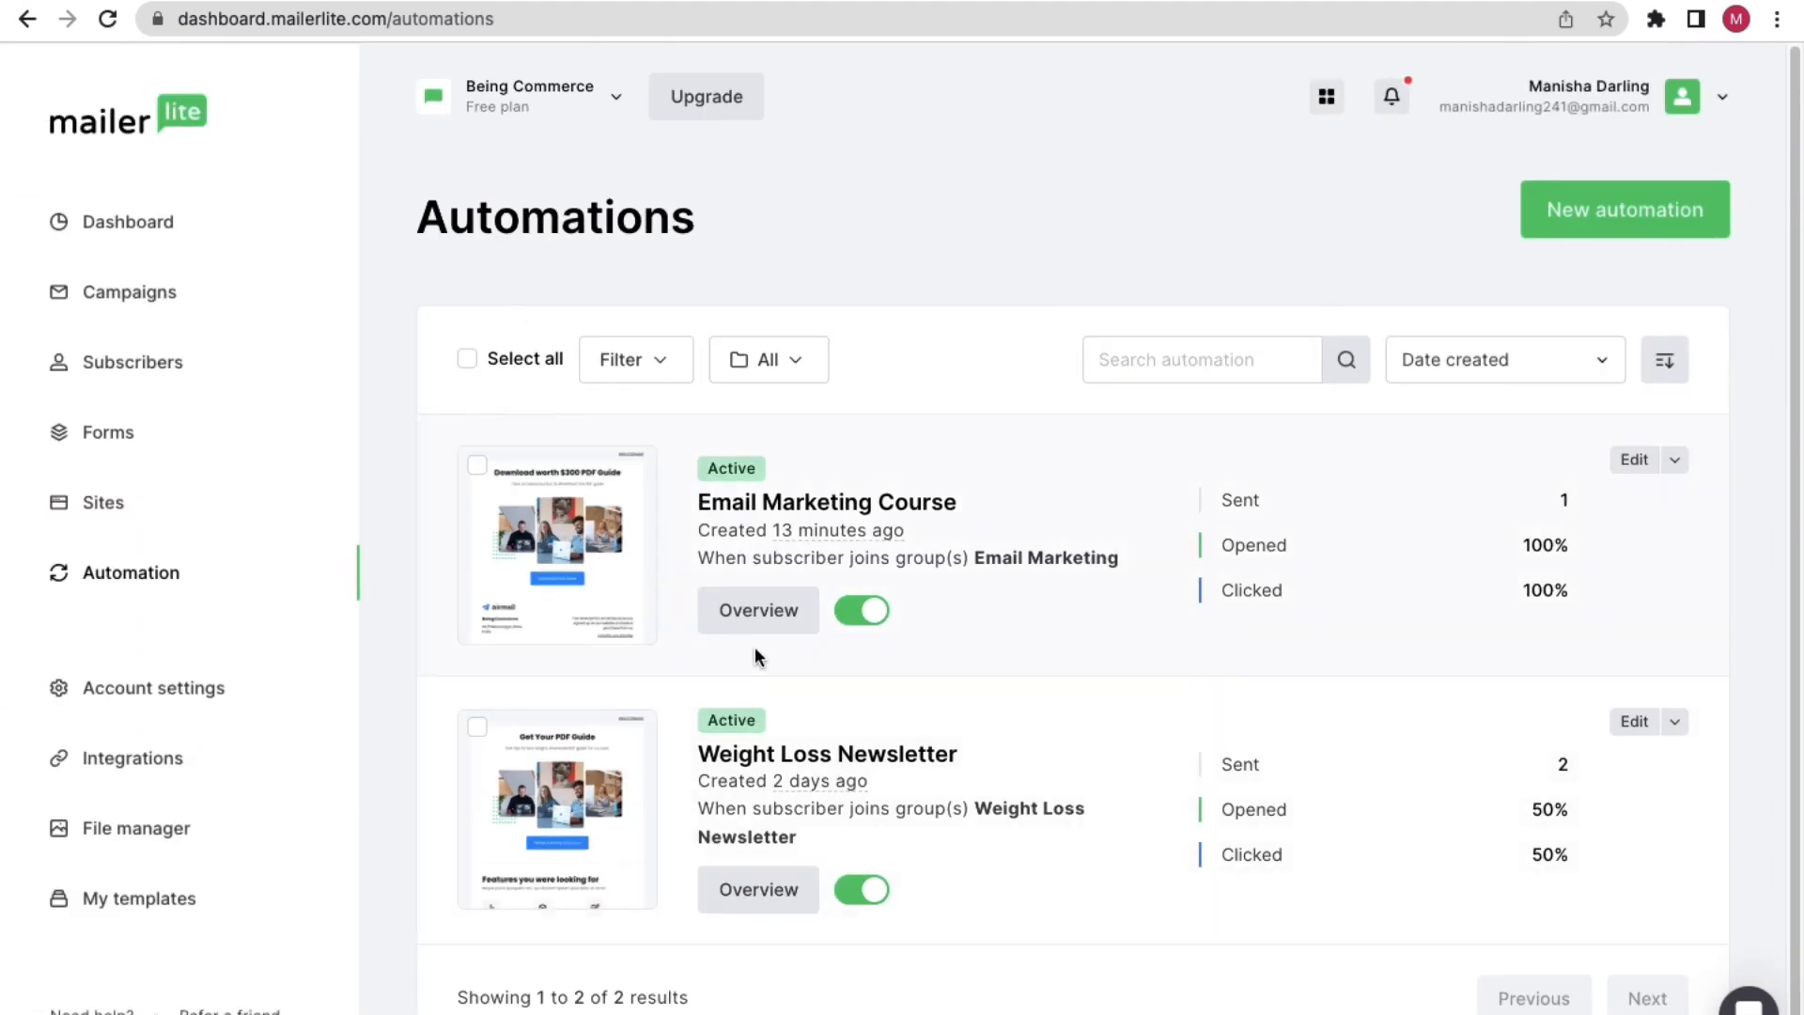
click(757, 616)
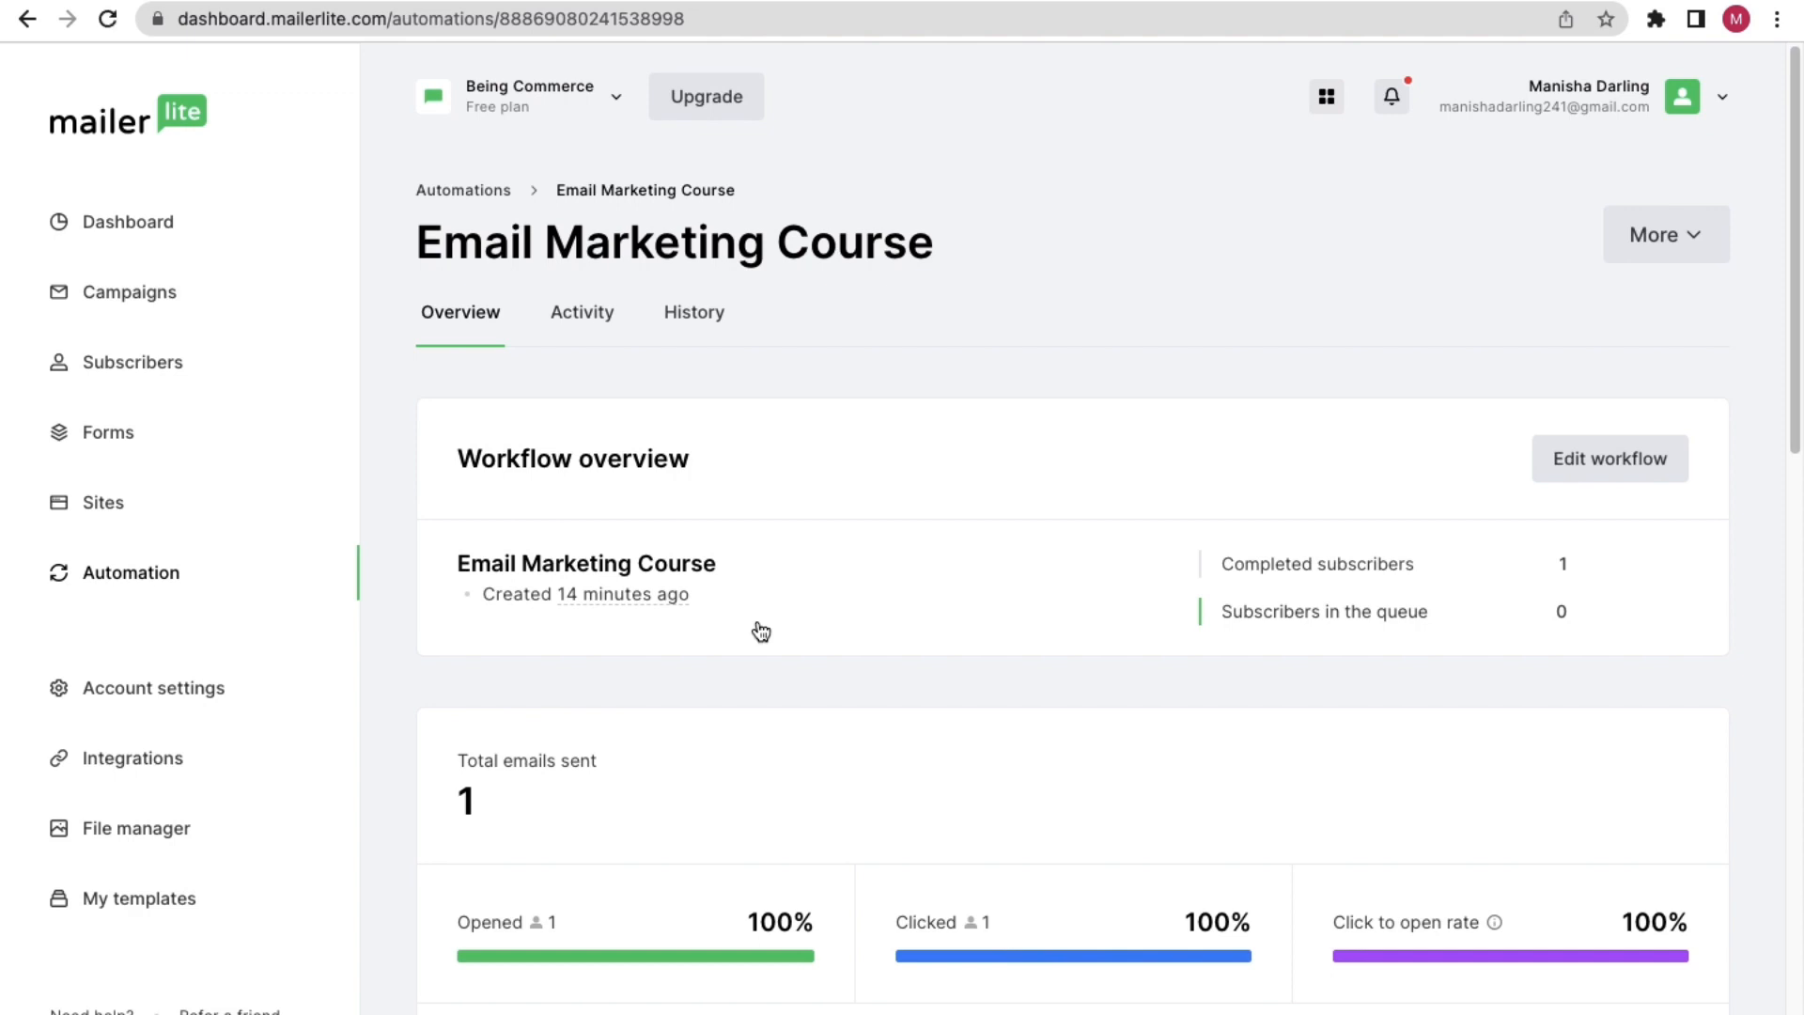
scroll(761, 631, down, 5)
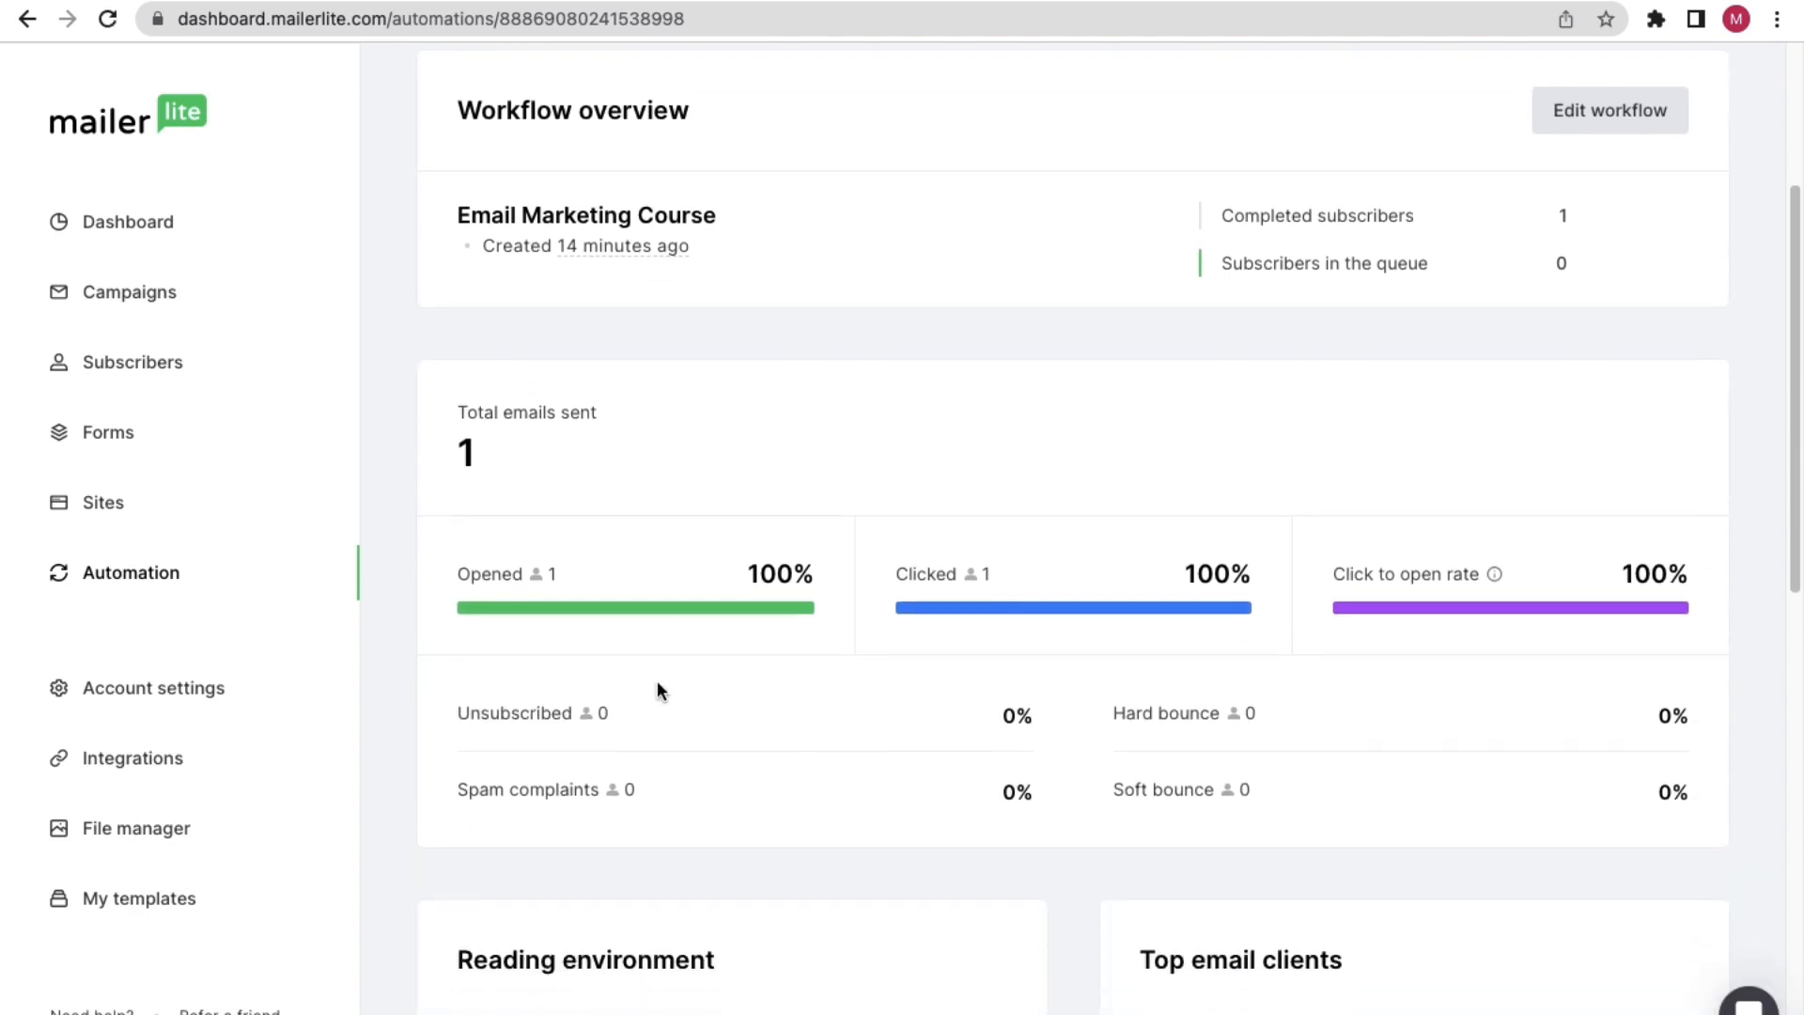
scroll(885, 707, down, 2)
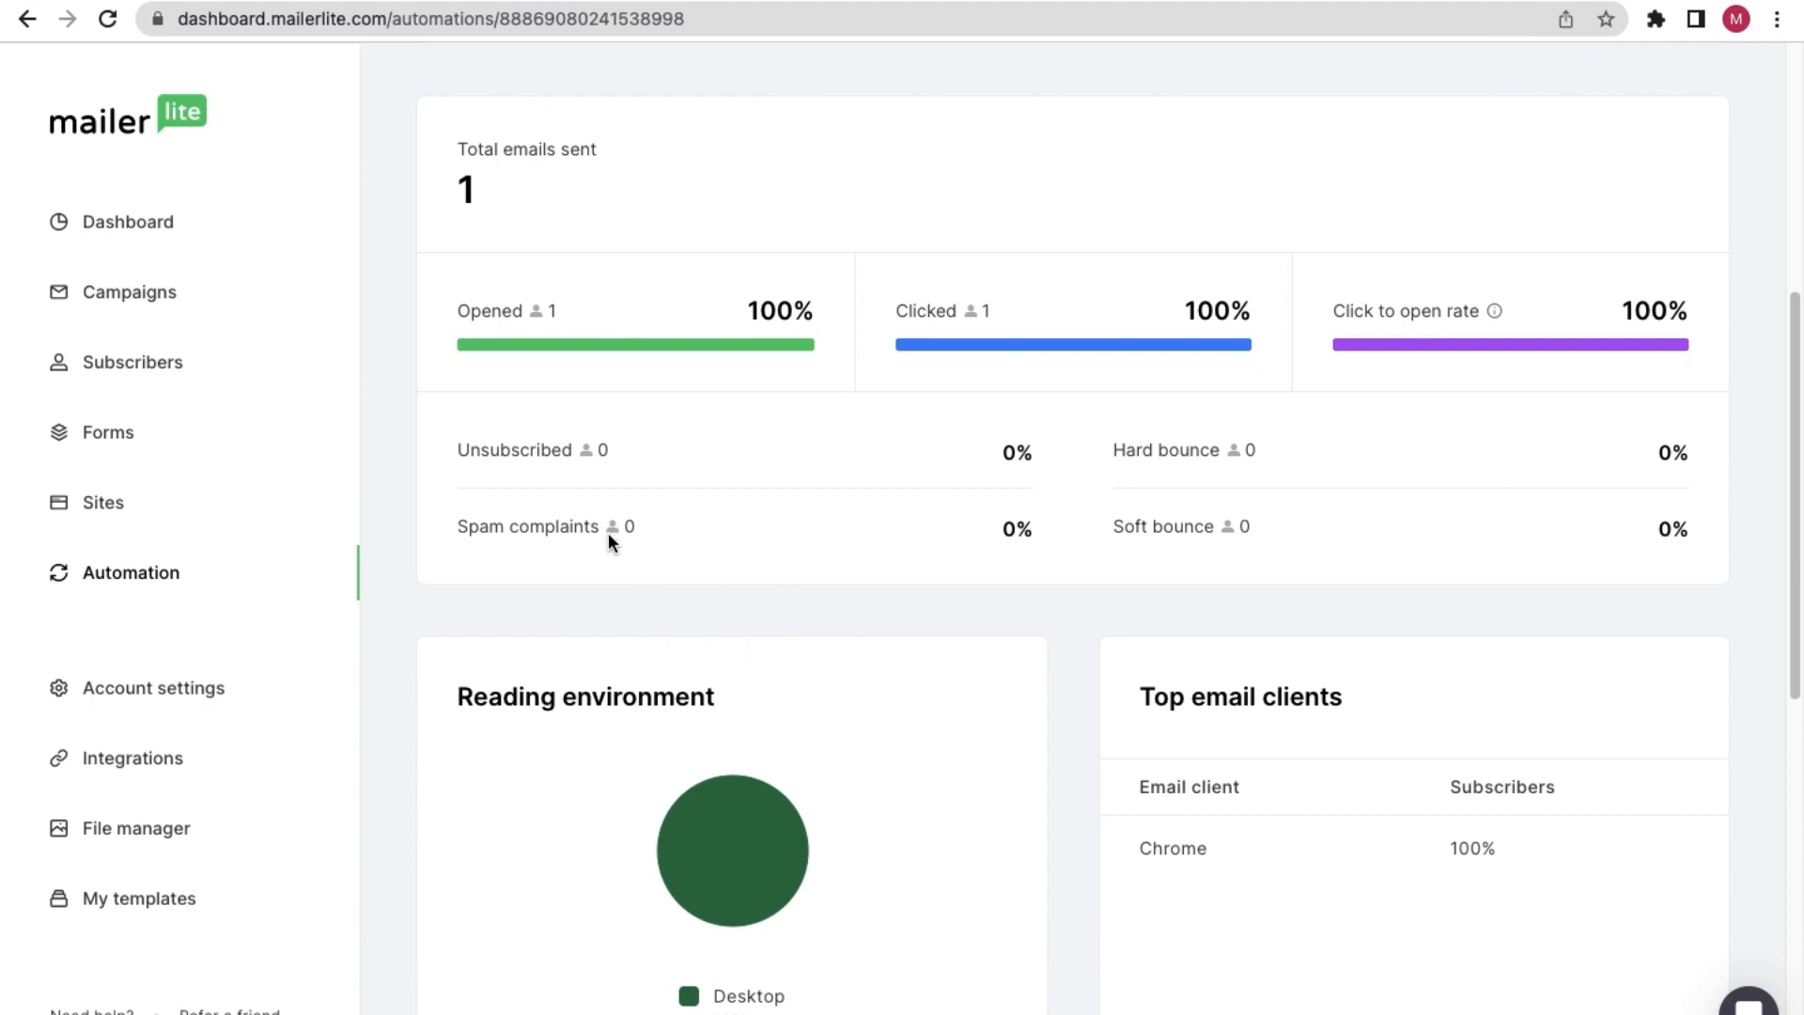
scroll(523, 320, up, 1)
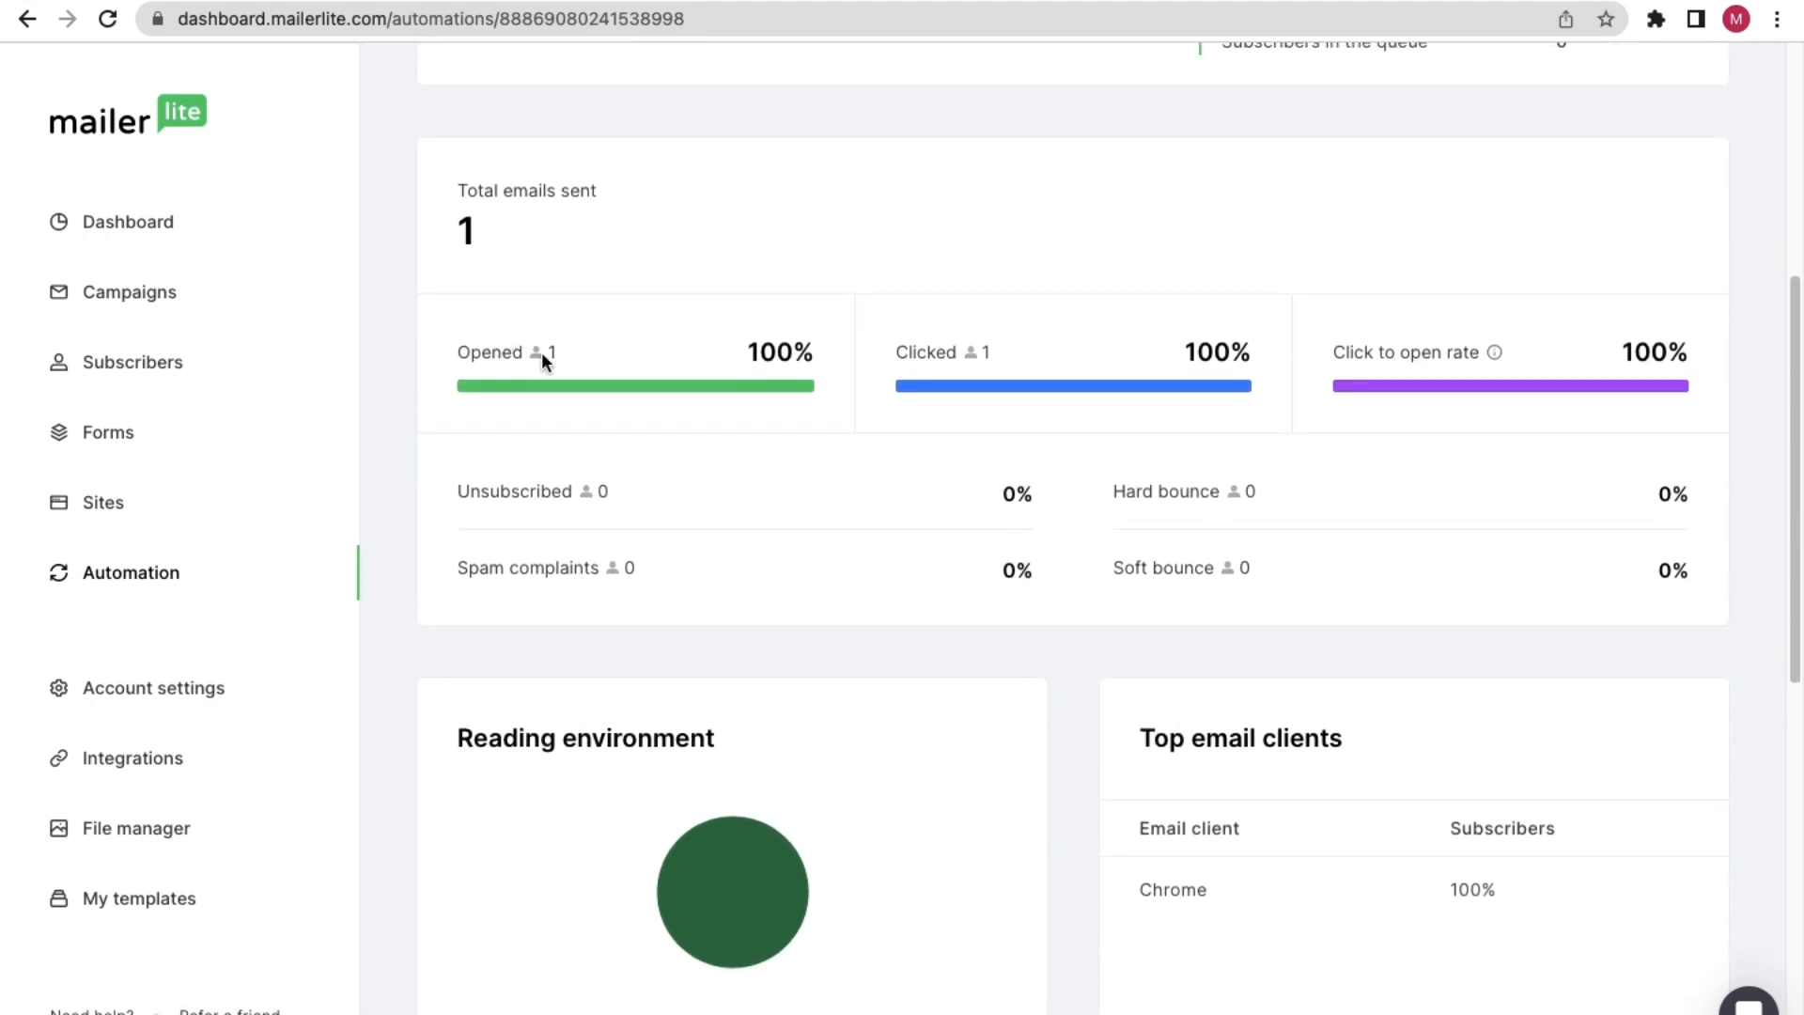
scroll(1261, 403, down, 1)
drag(456, 479, 547, 479)
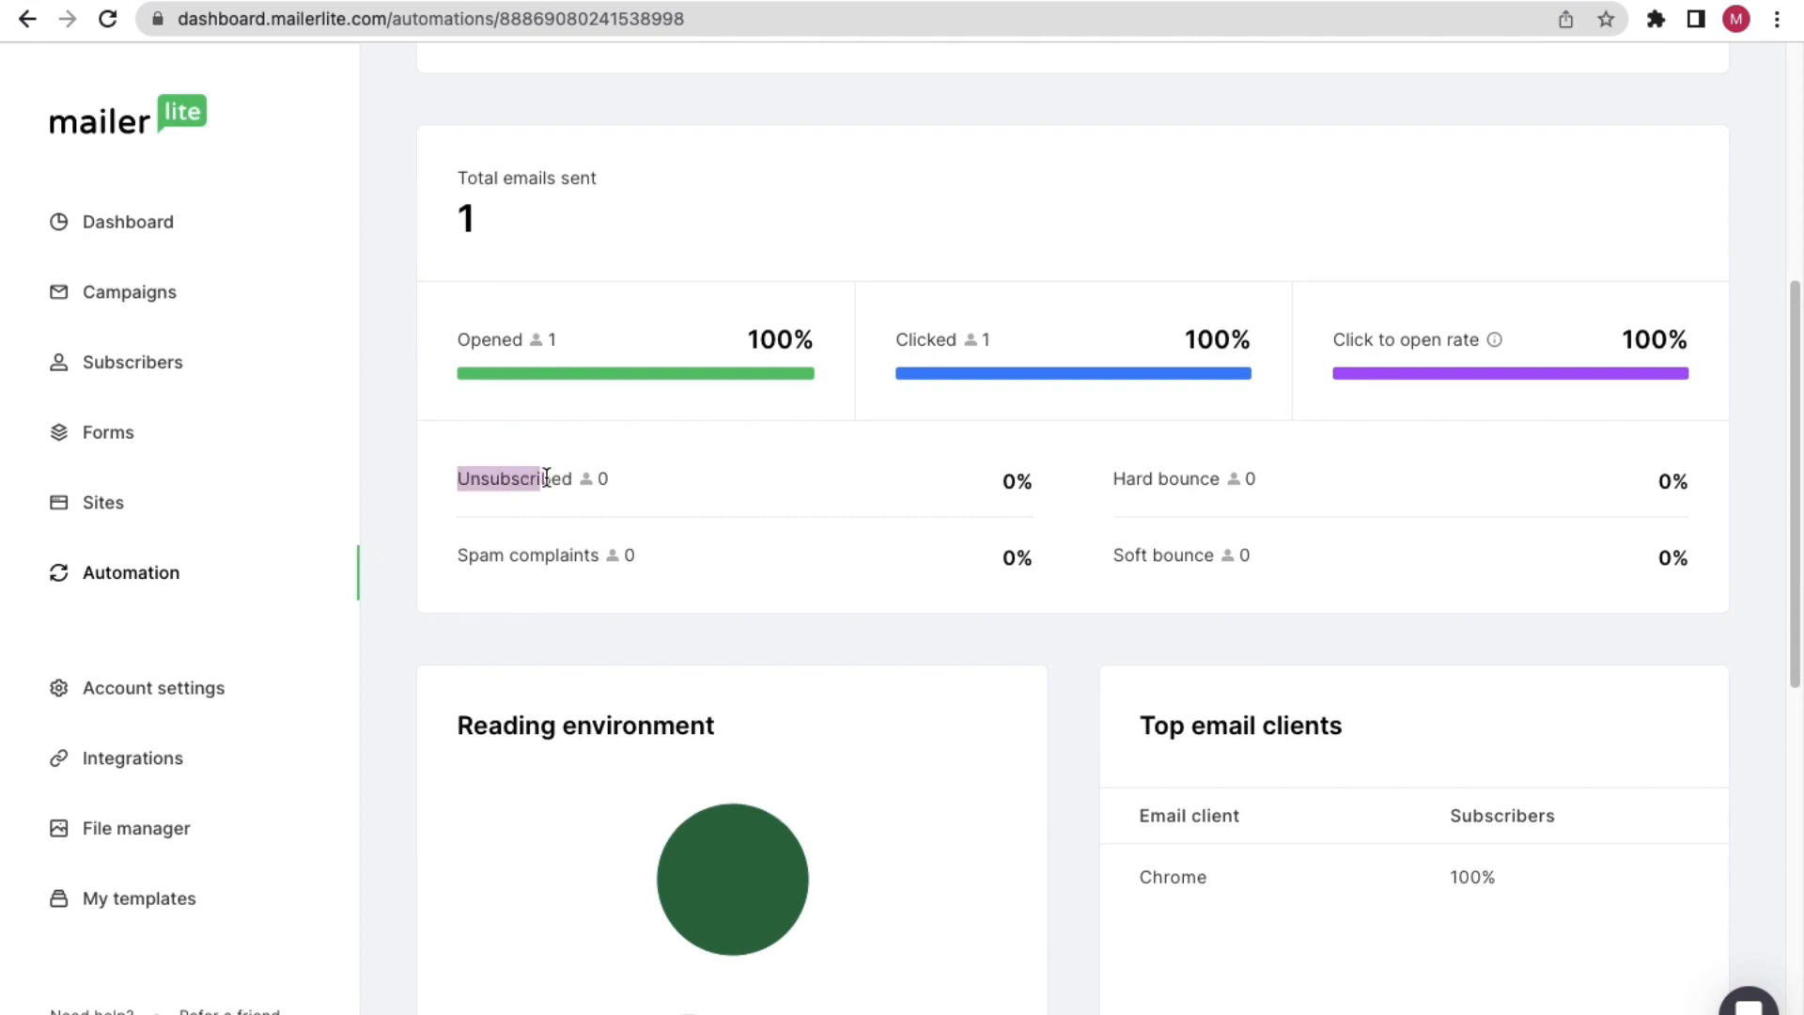
click(487, 475)
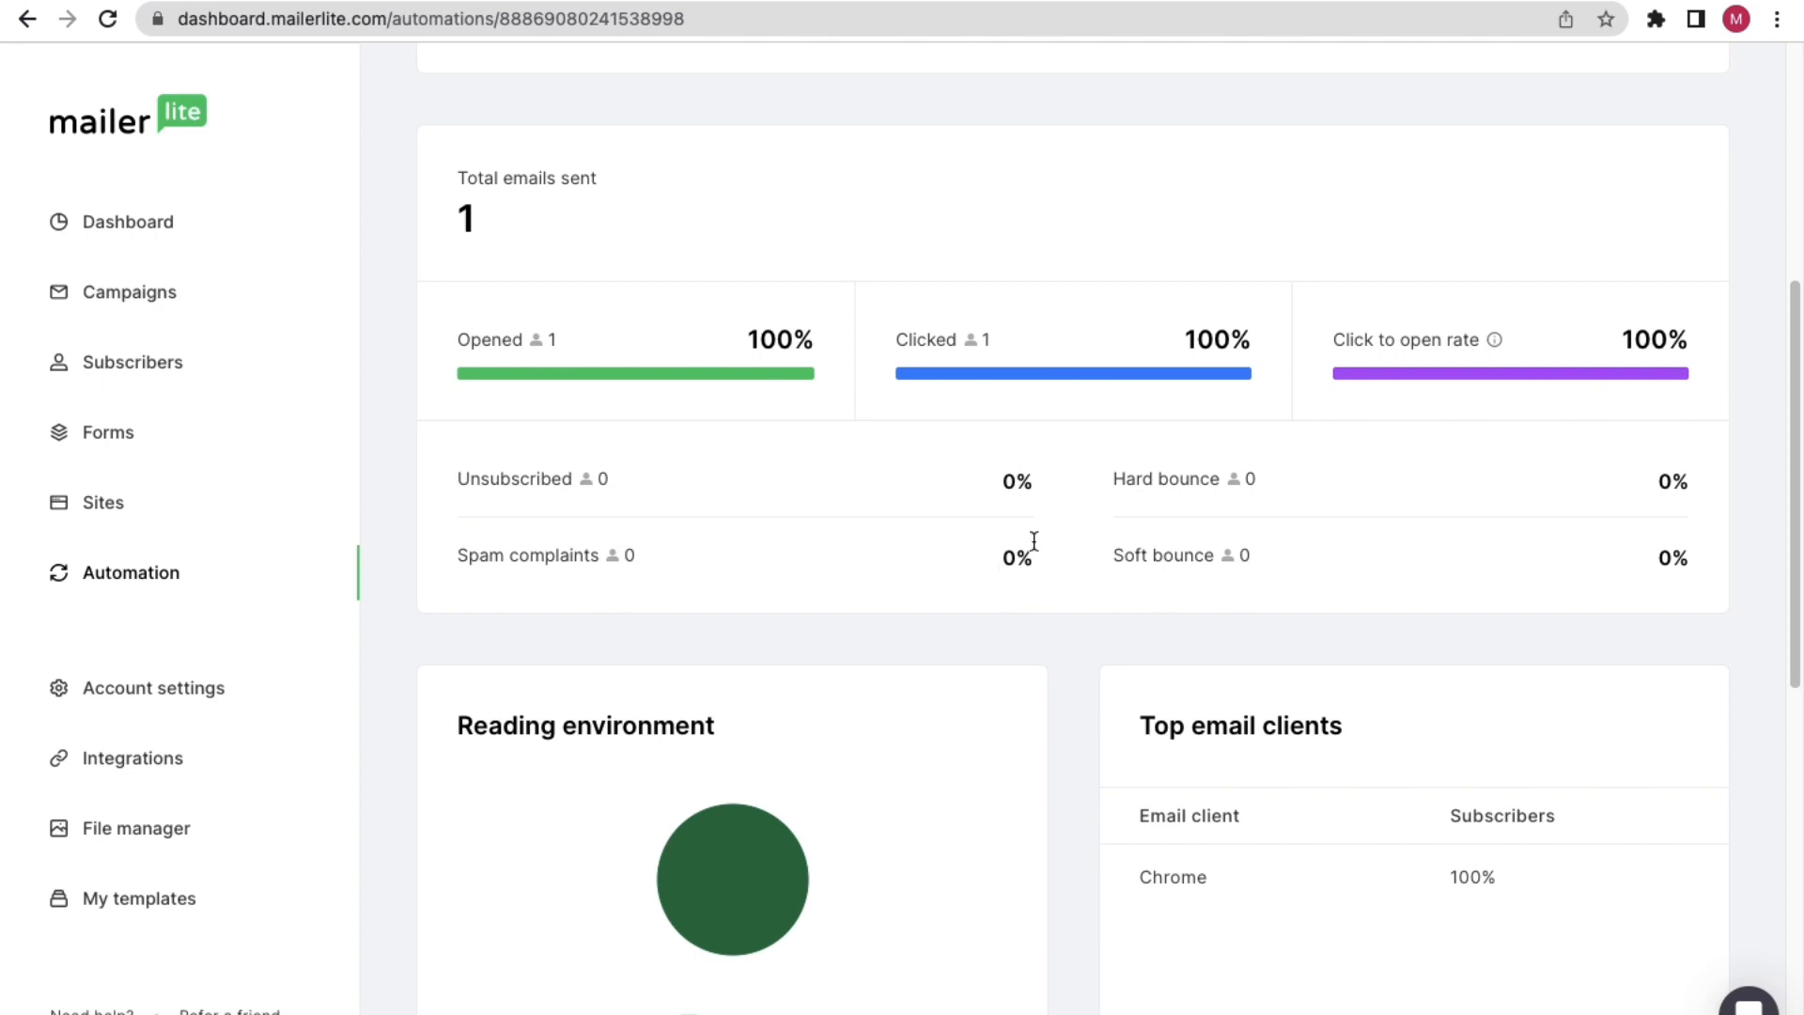
scroll(1086, 556, down, 3)
scroll(1203, 648, down, 1)
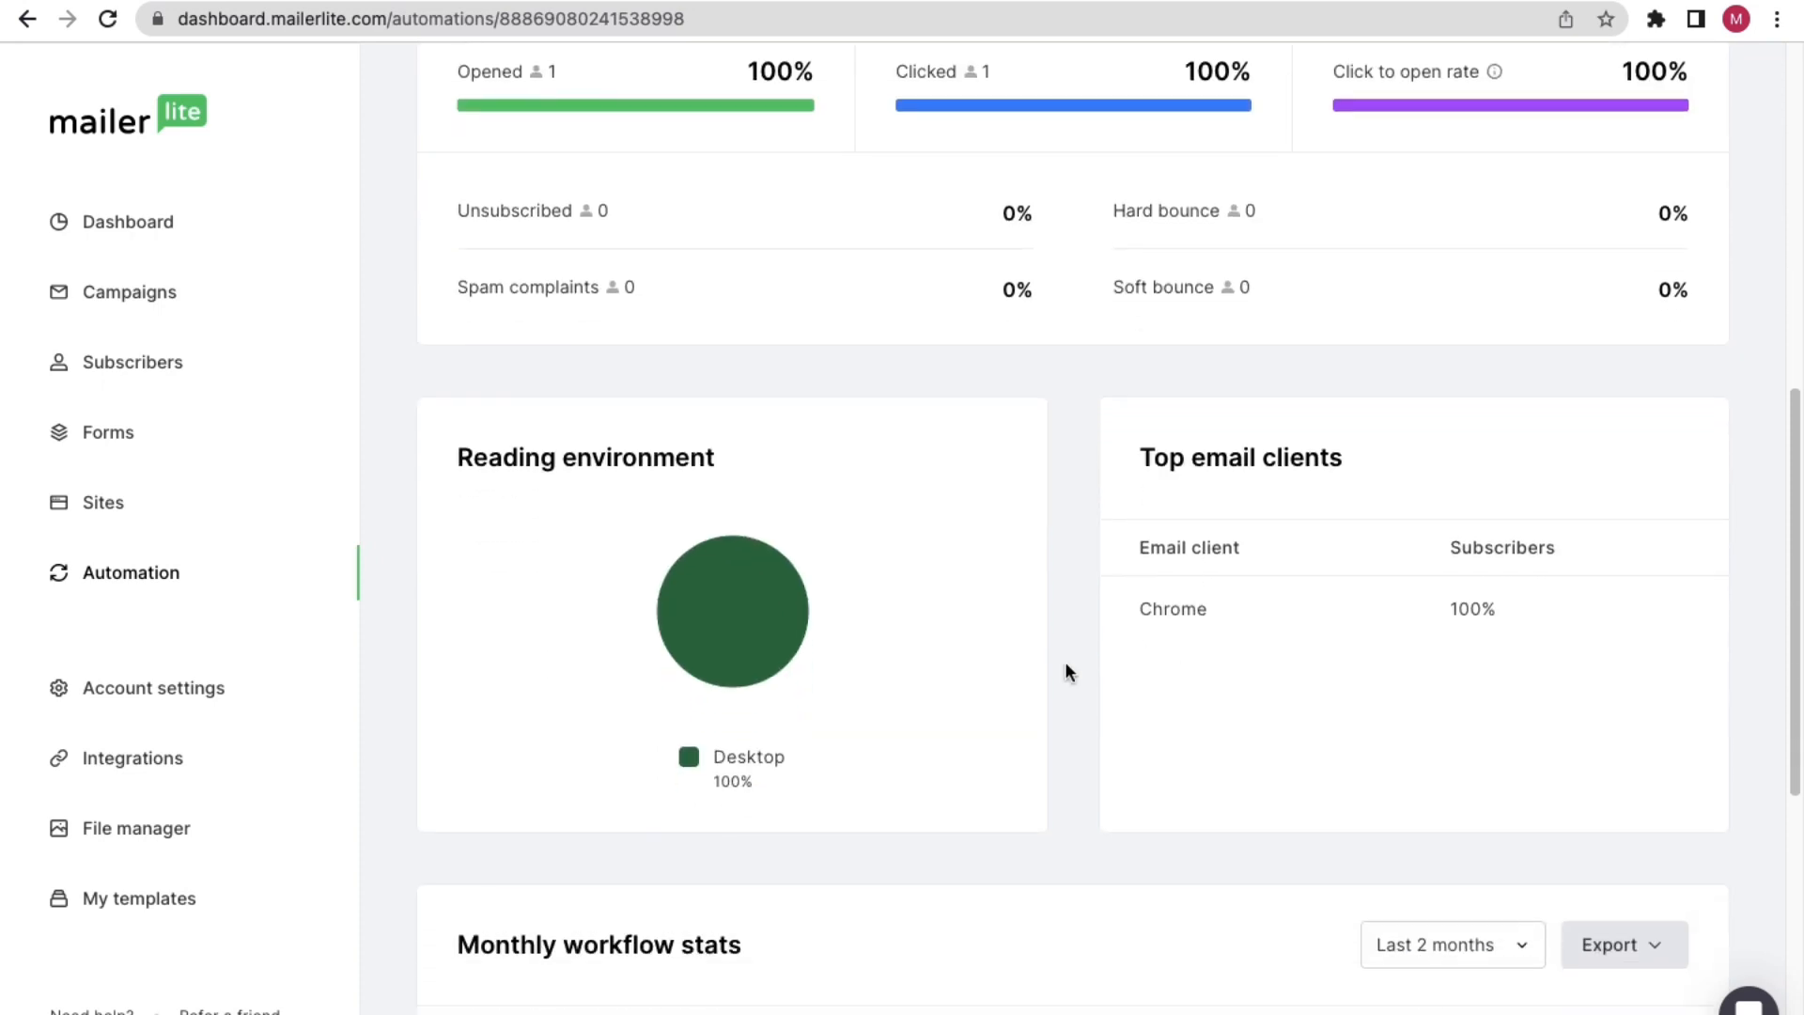
scroll(1346, 588, down, 2)
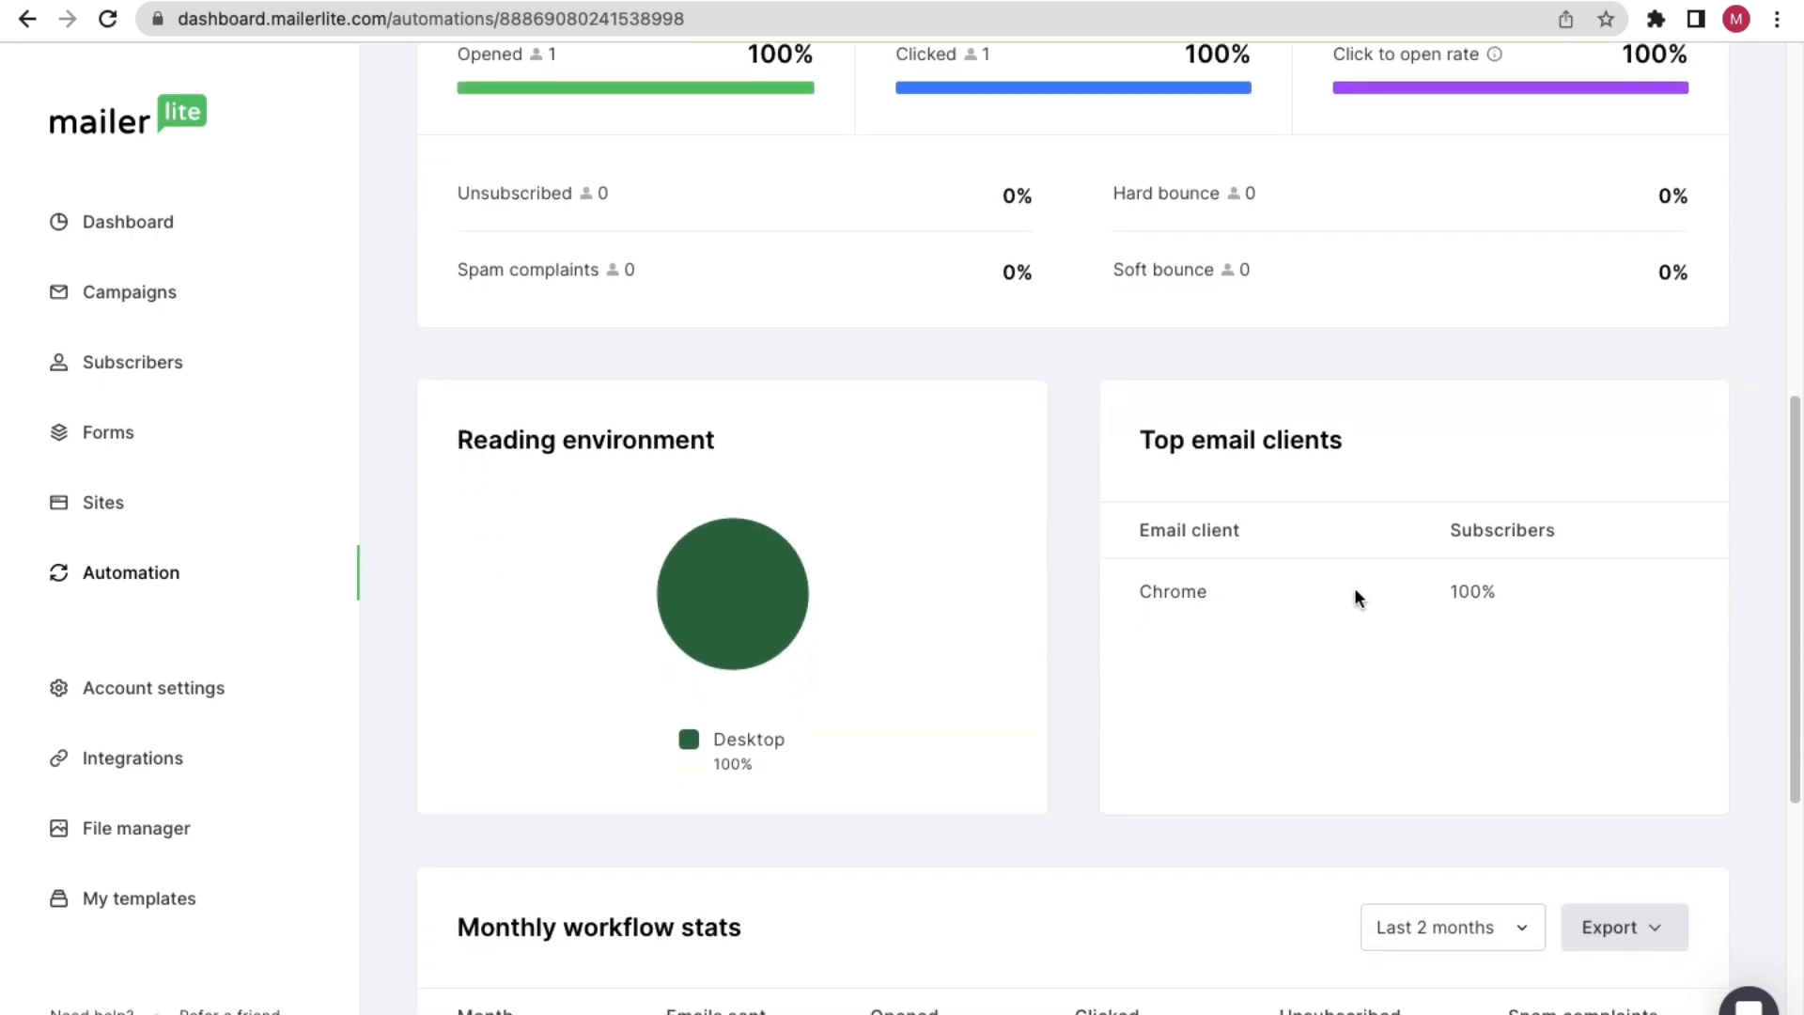
mouse_move(780, 444)
scroll(780, 443, down, 3)
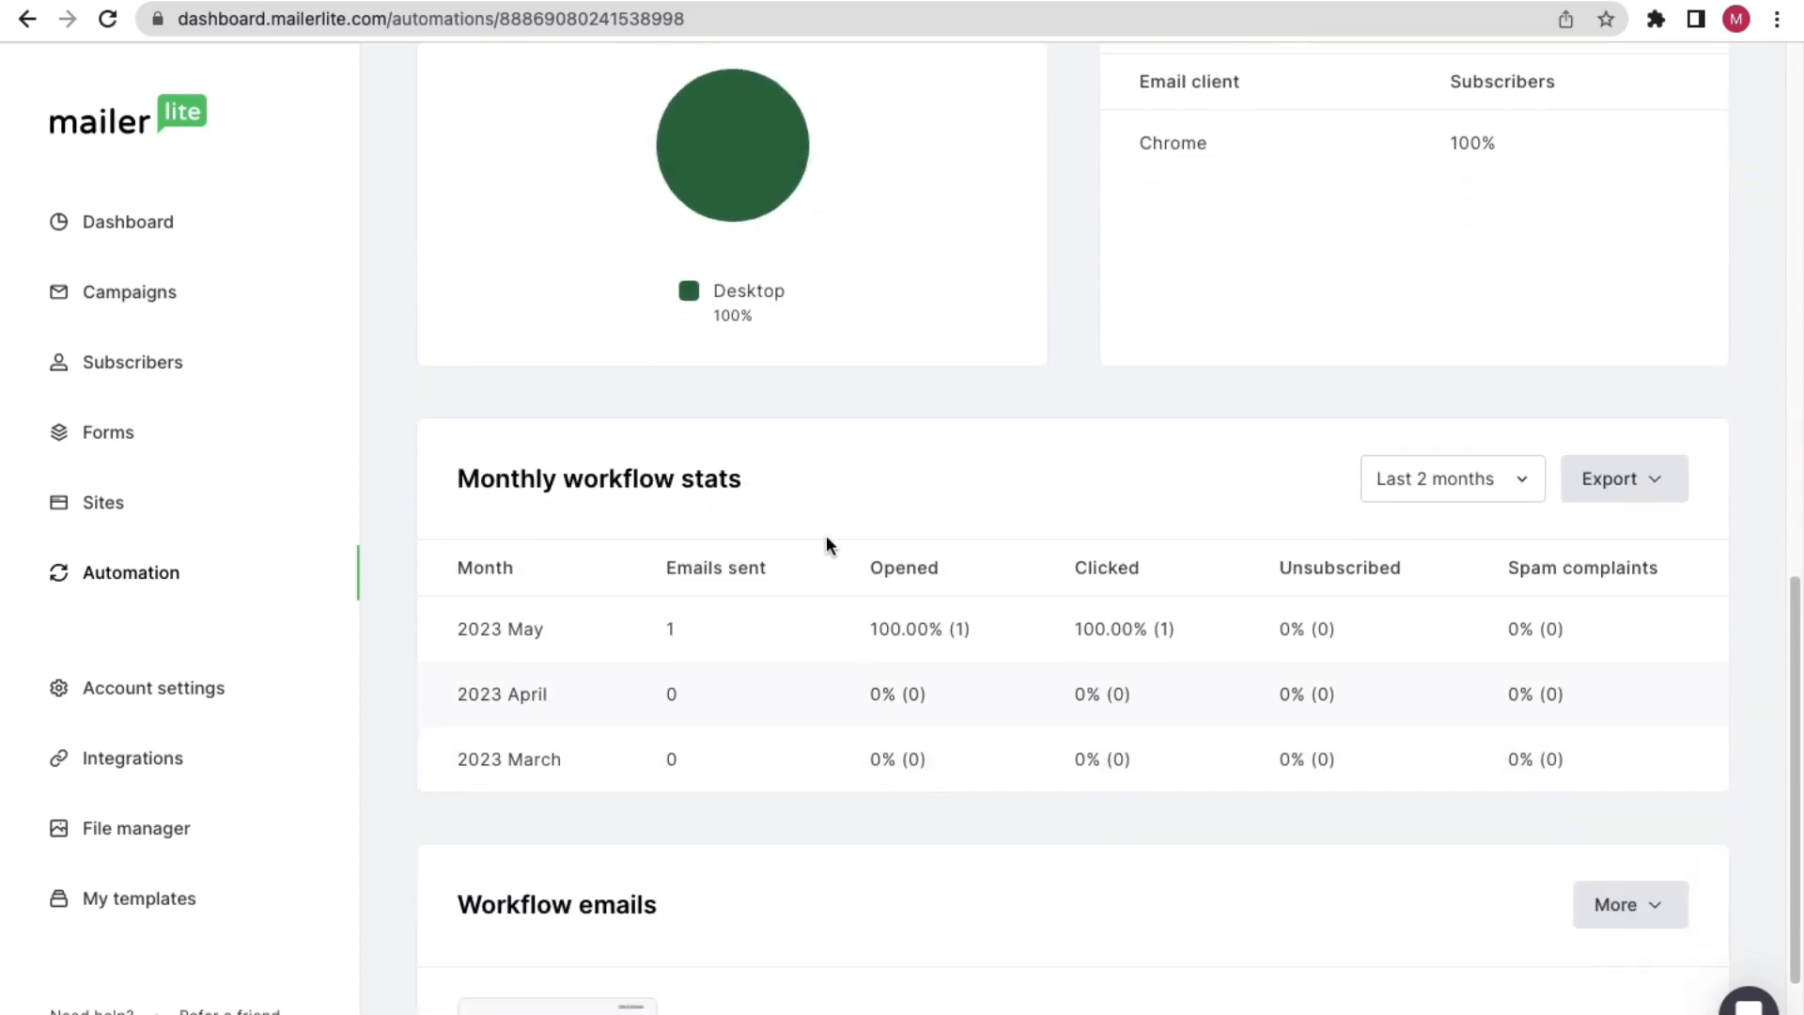
scroll(776, 675, up, 6)
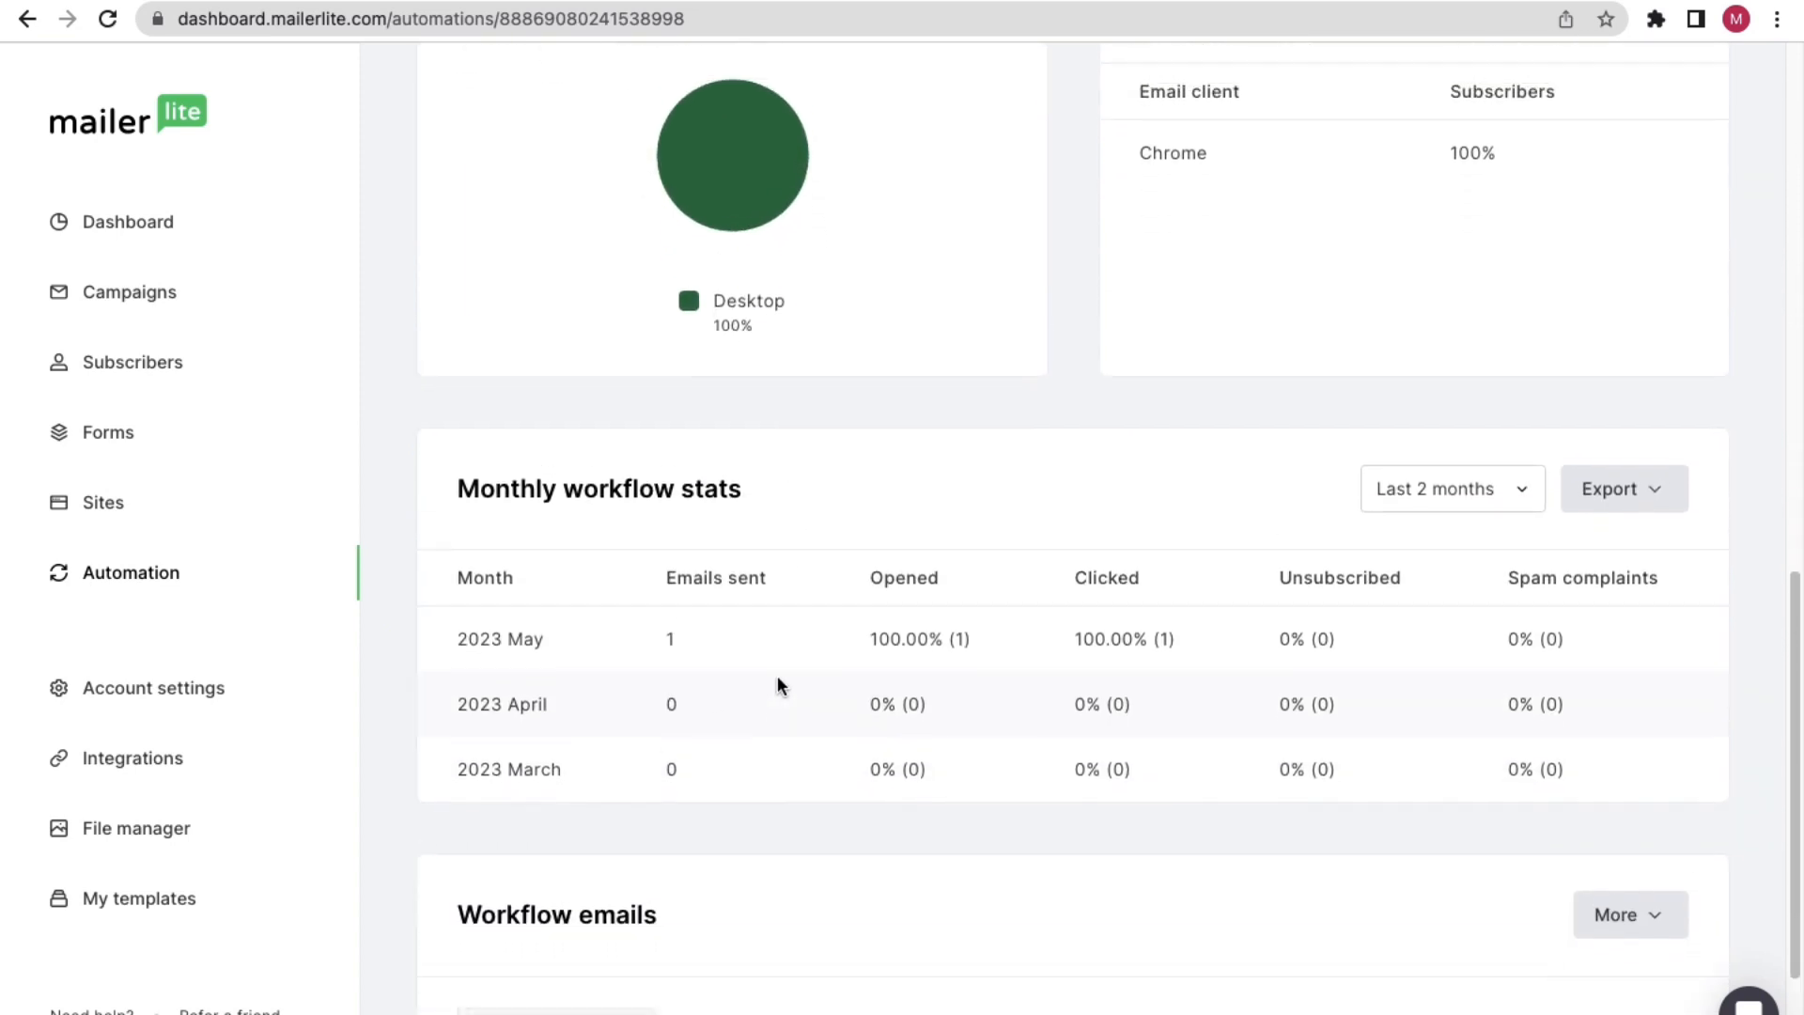
scroll(892, 702, up, 8)
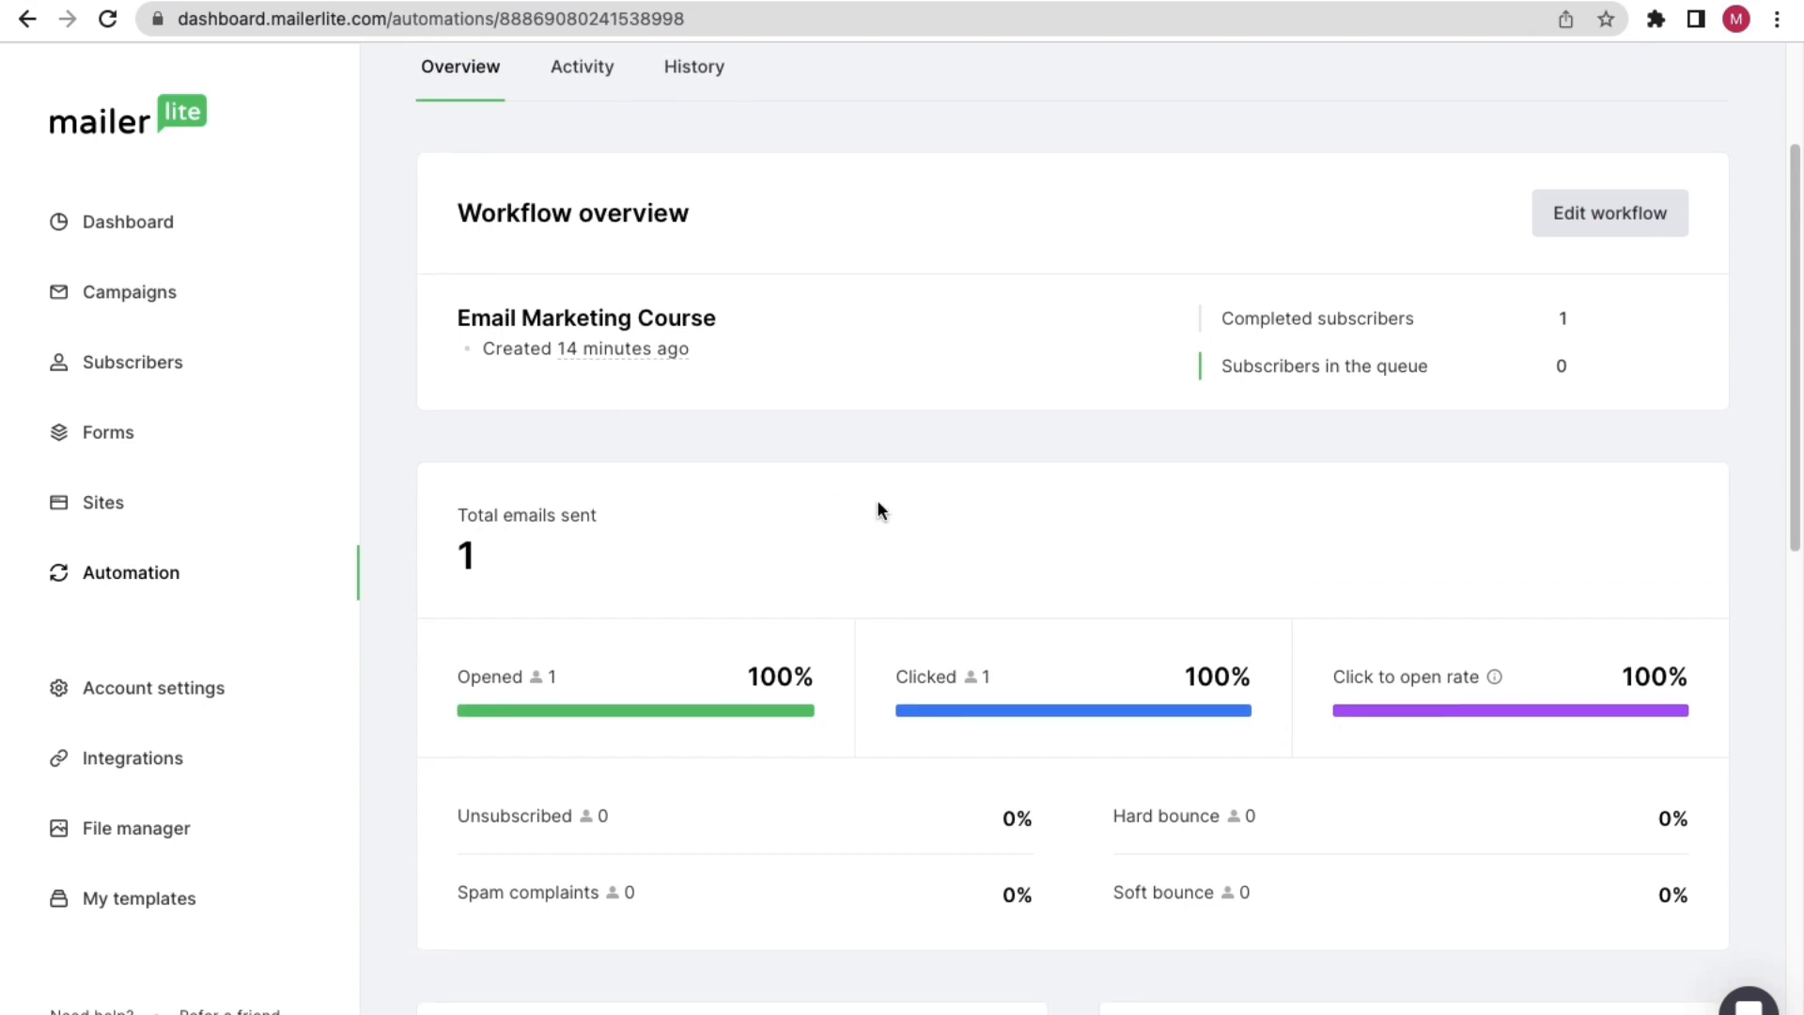